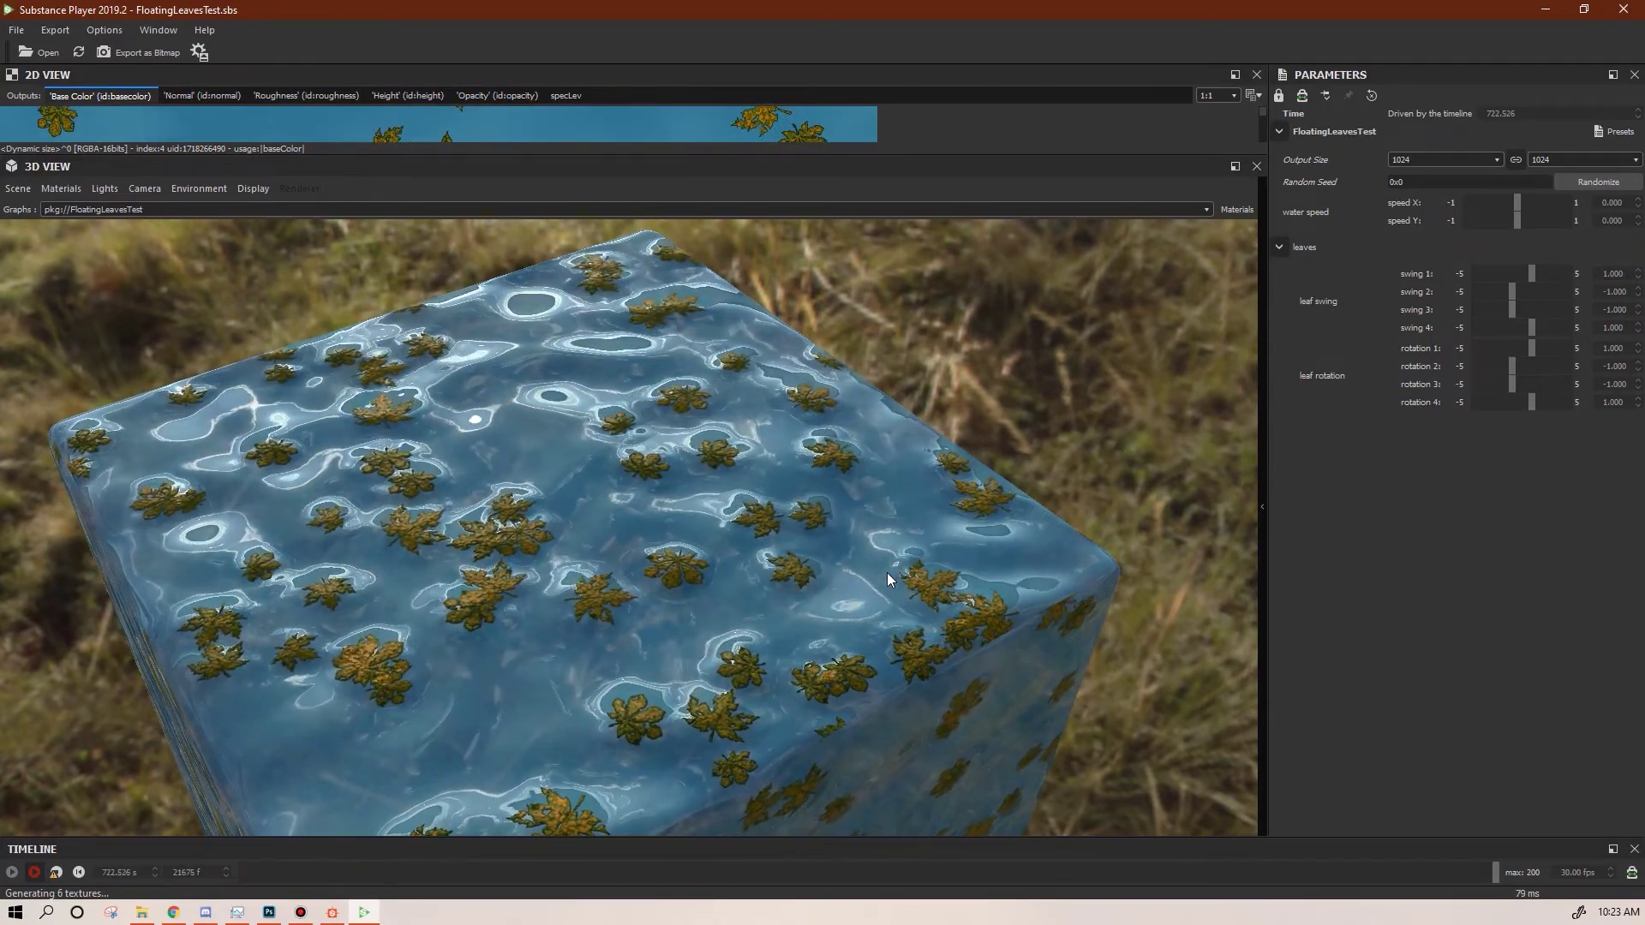
Increase the leaf swing 1 parameter to about 1.93 and lower leaf swing 2 to about -2.66
drag(840, 593, 866, 596)
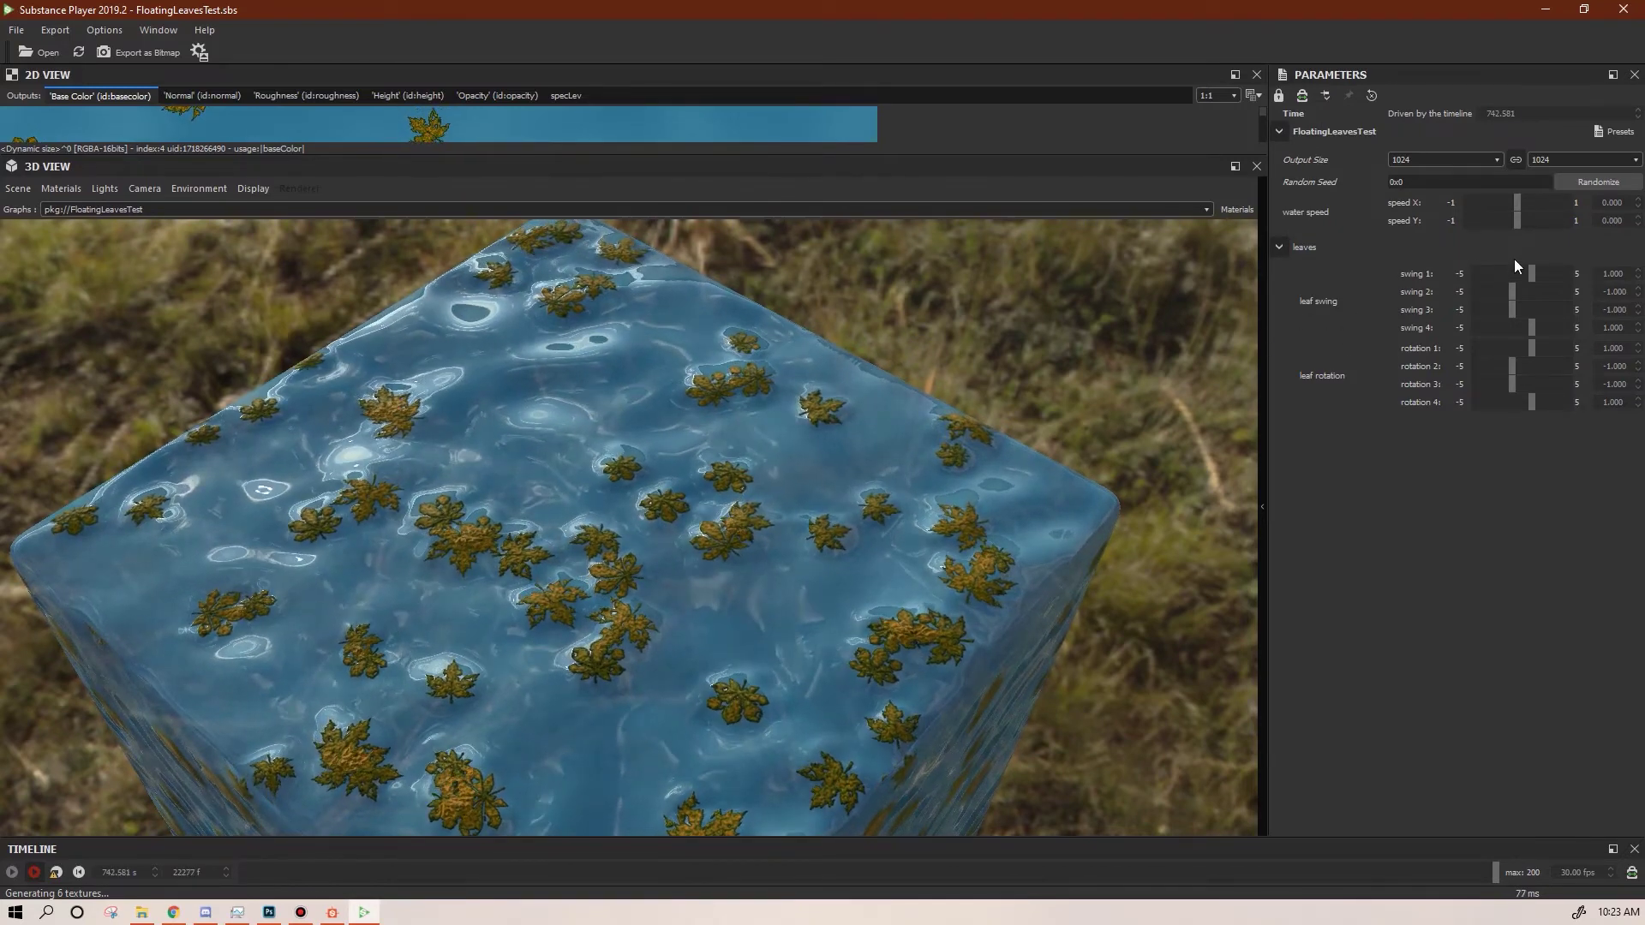
click(1536, 274)
drag(1535, 274, 1540, 274)
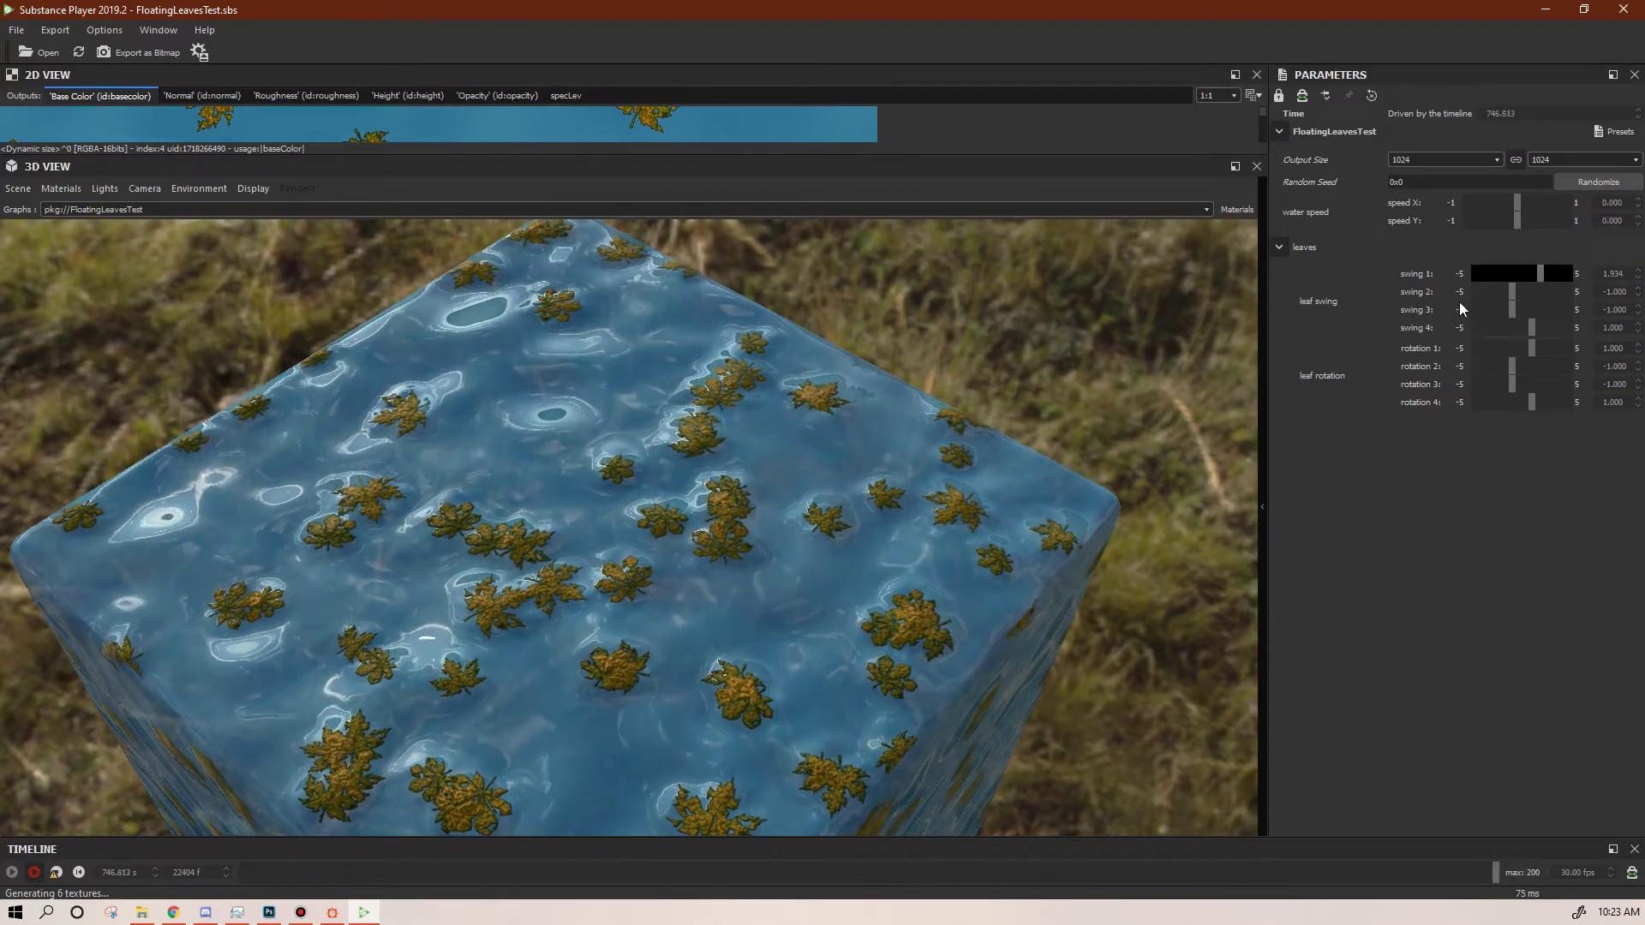
click(1496, 291)
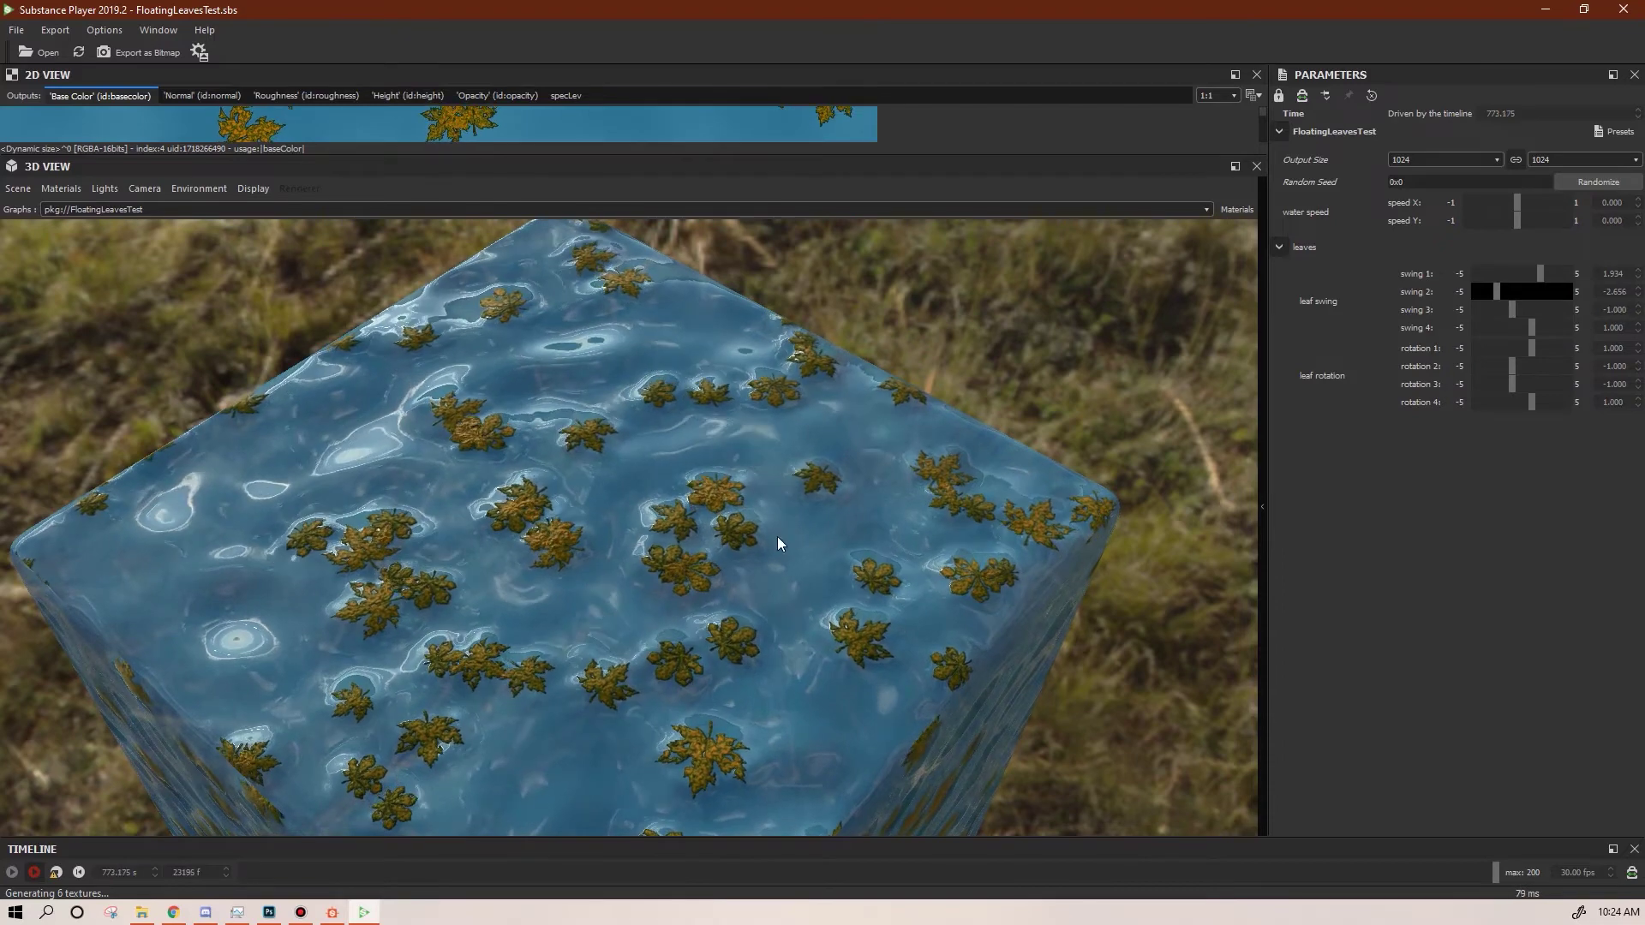
Set leaf rotation 1 to about 2.3 and rotation 2 to about -2.12, with a water speed X of 0.35
drag(776, 548, 689, 580)
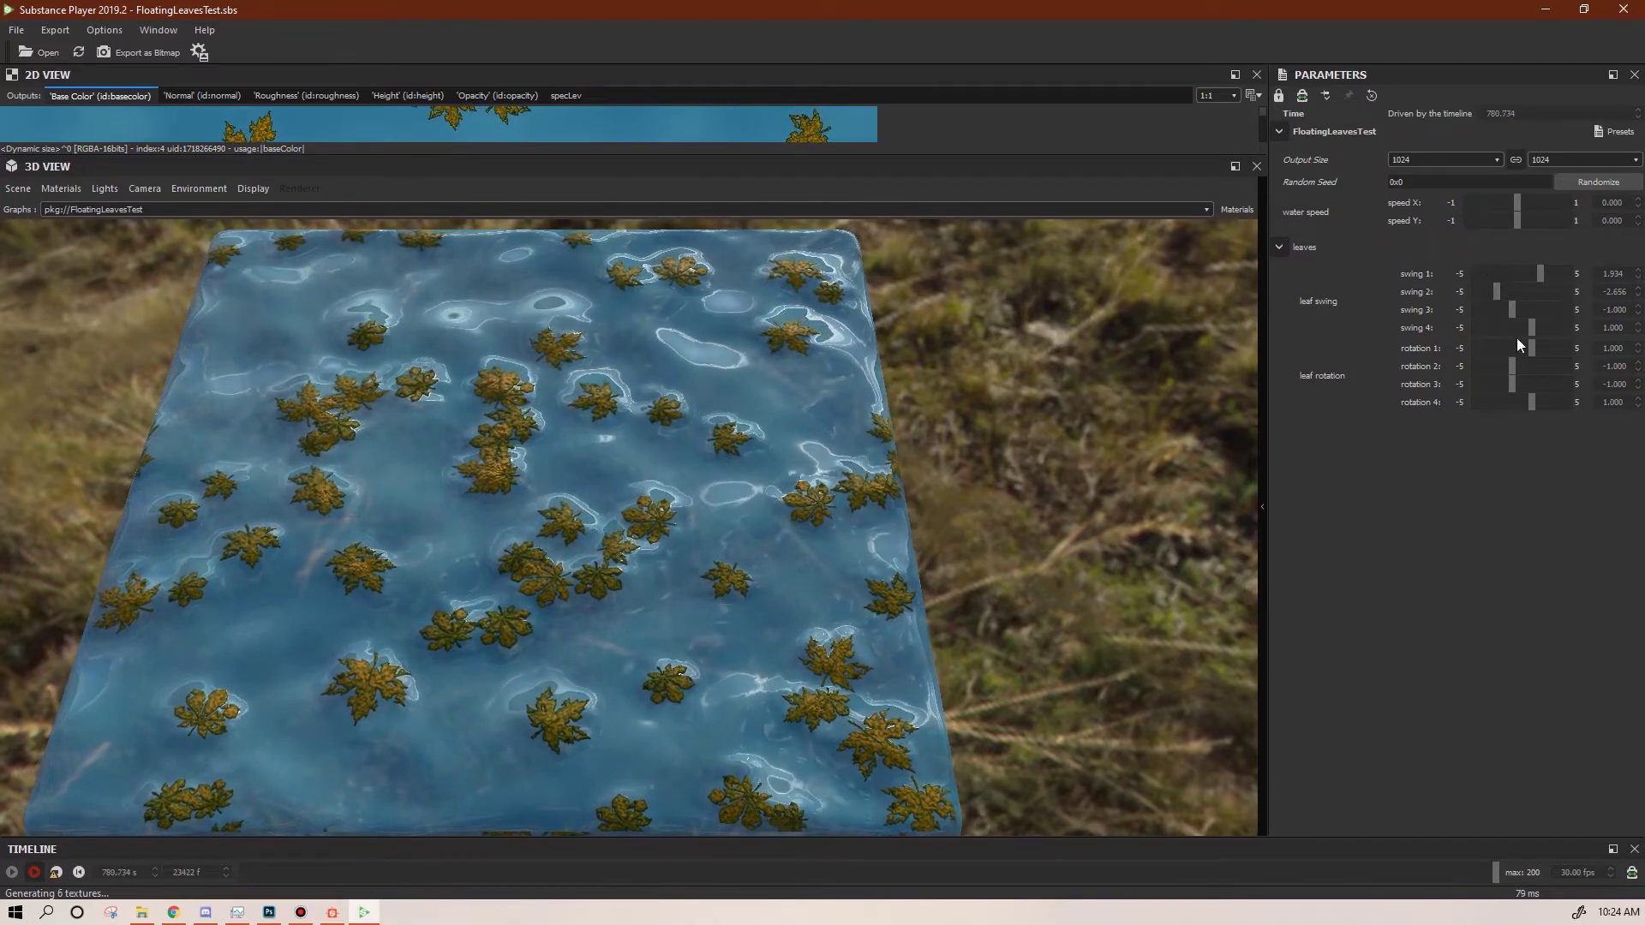
drag(1534, 346, 1502, 368)
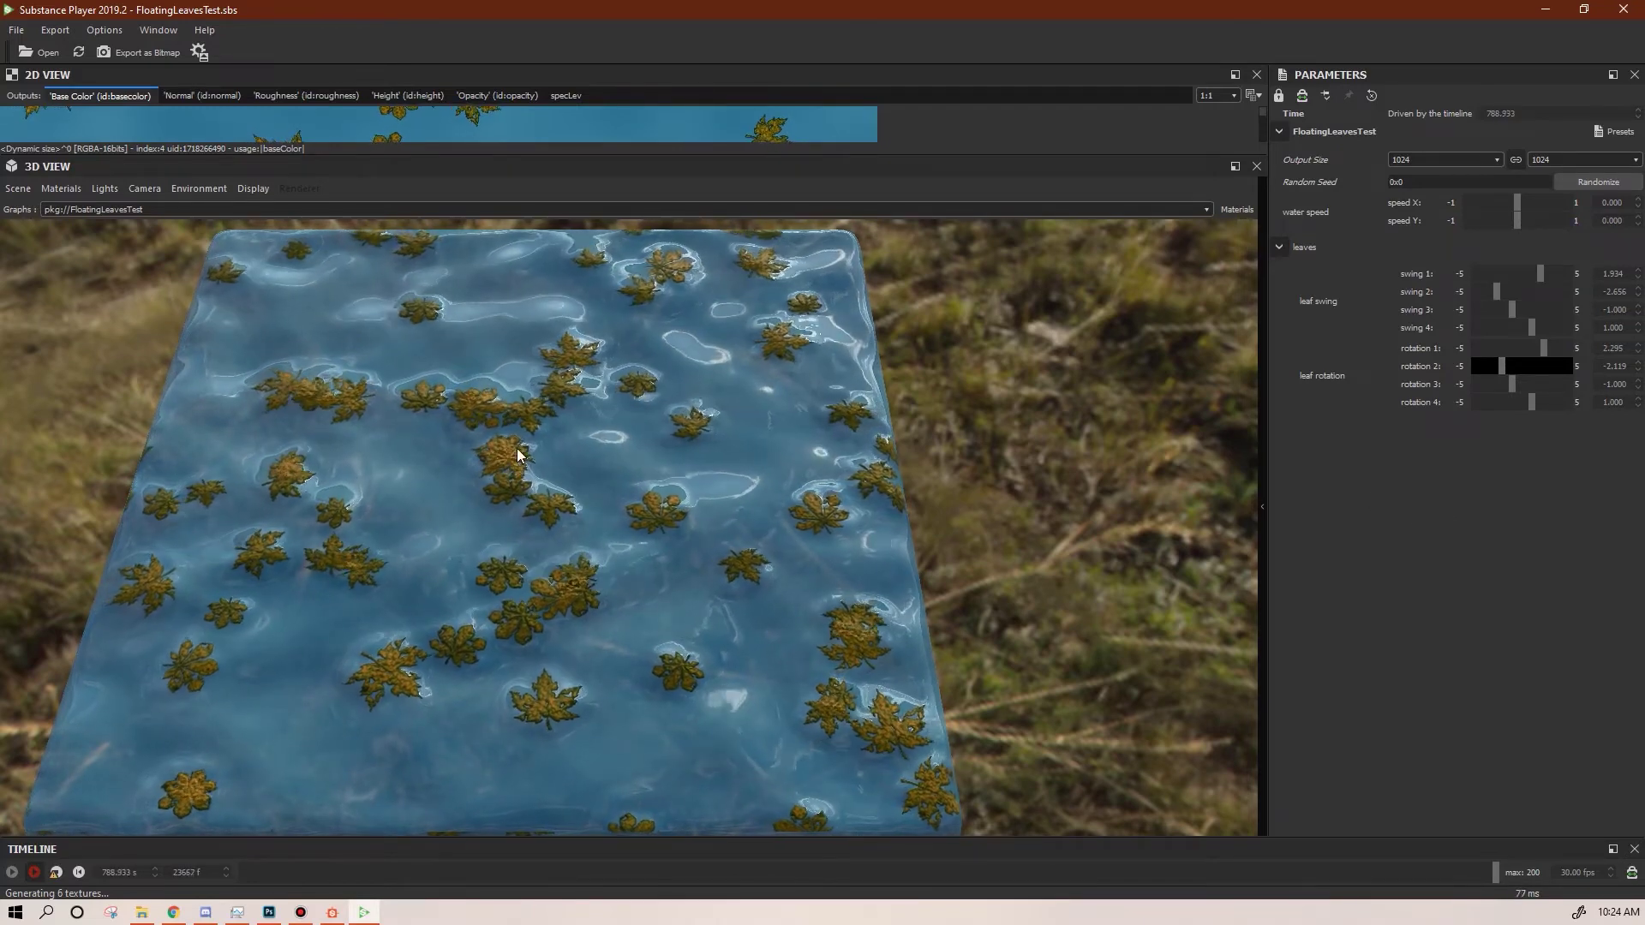
drag(1518, 203, 1534, 198)
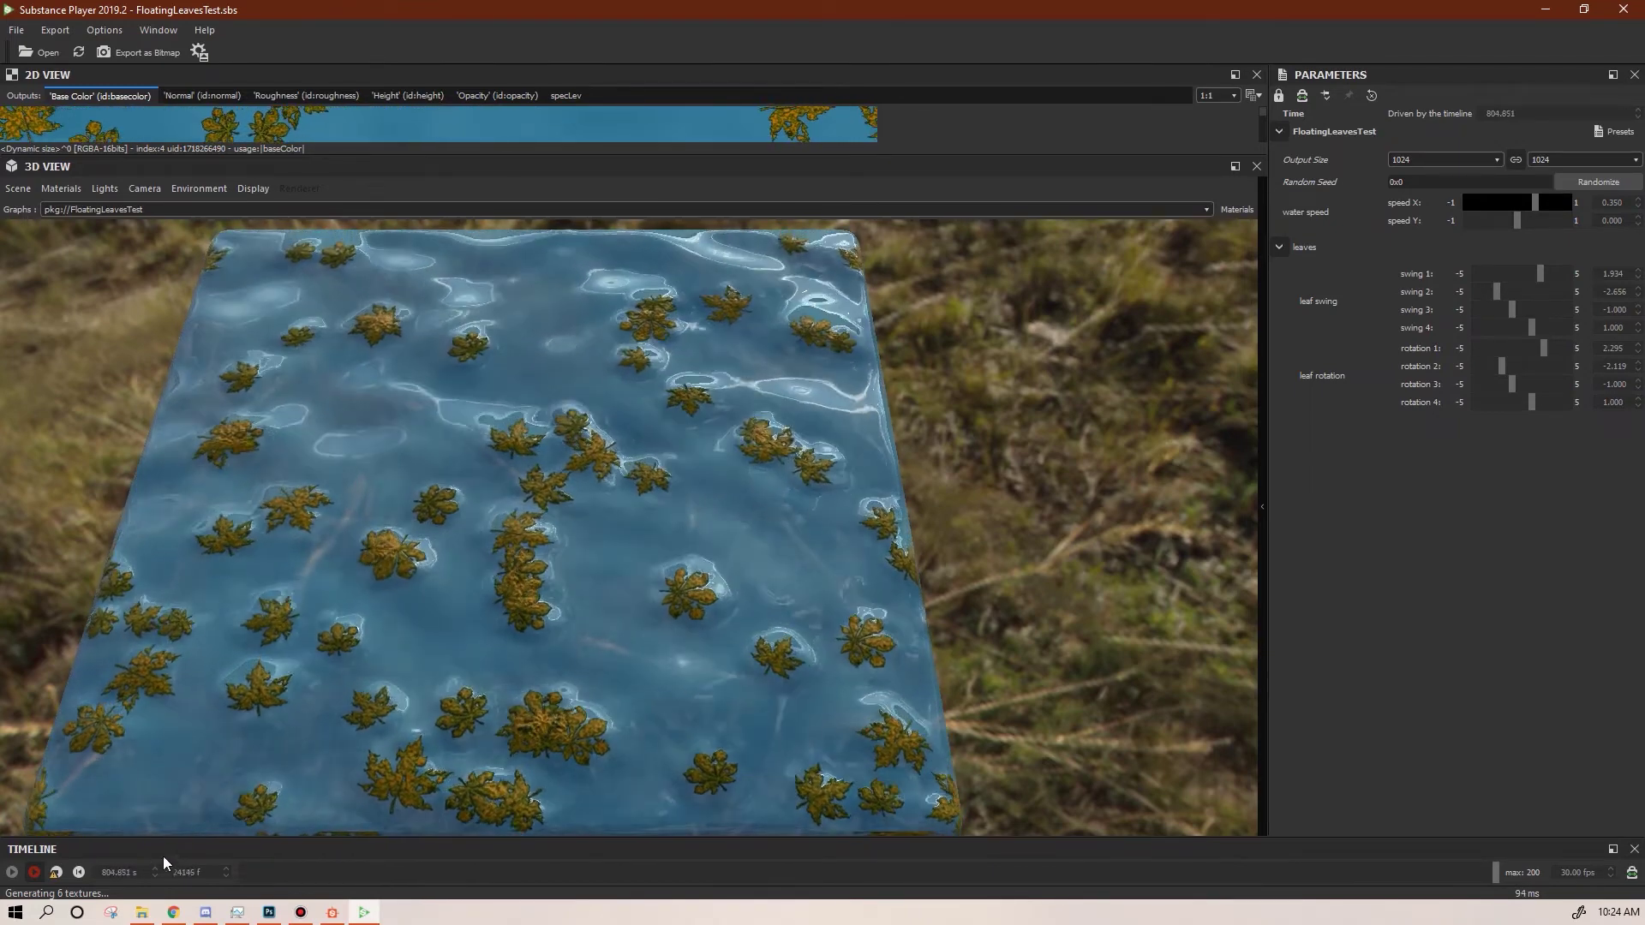
Switch to Substance Designer and examine the FloatingLeavesTest graph, its leafMask FX-Map nodes and the floatLeafFX function
click(333, 914)
scroll(771, 800, down, 4)
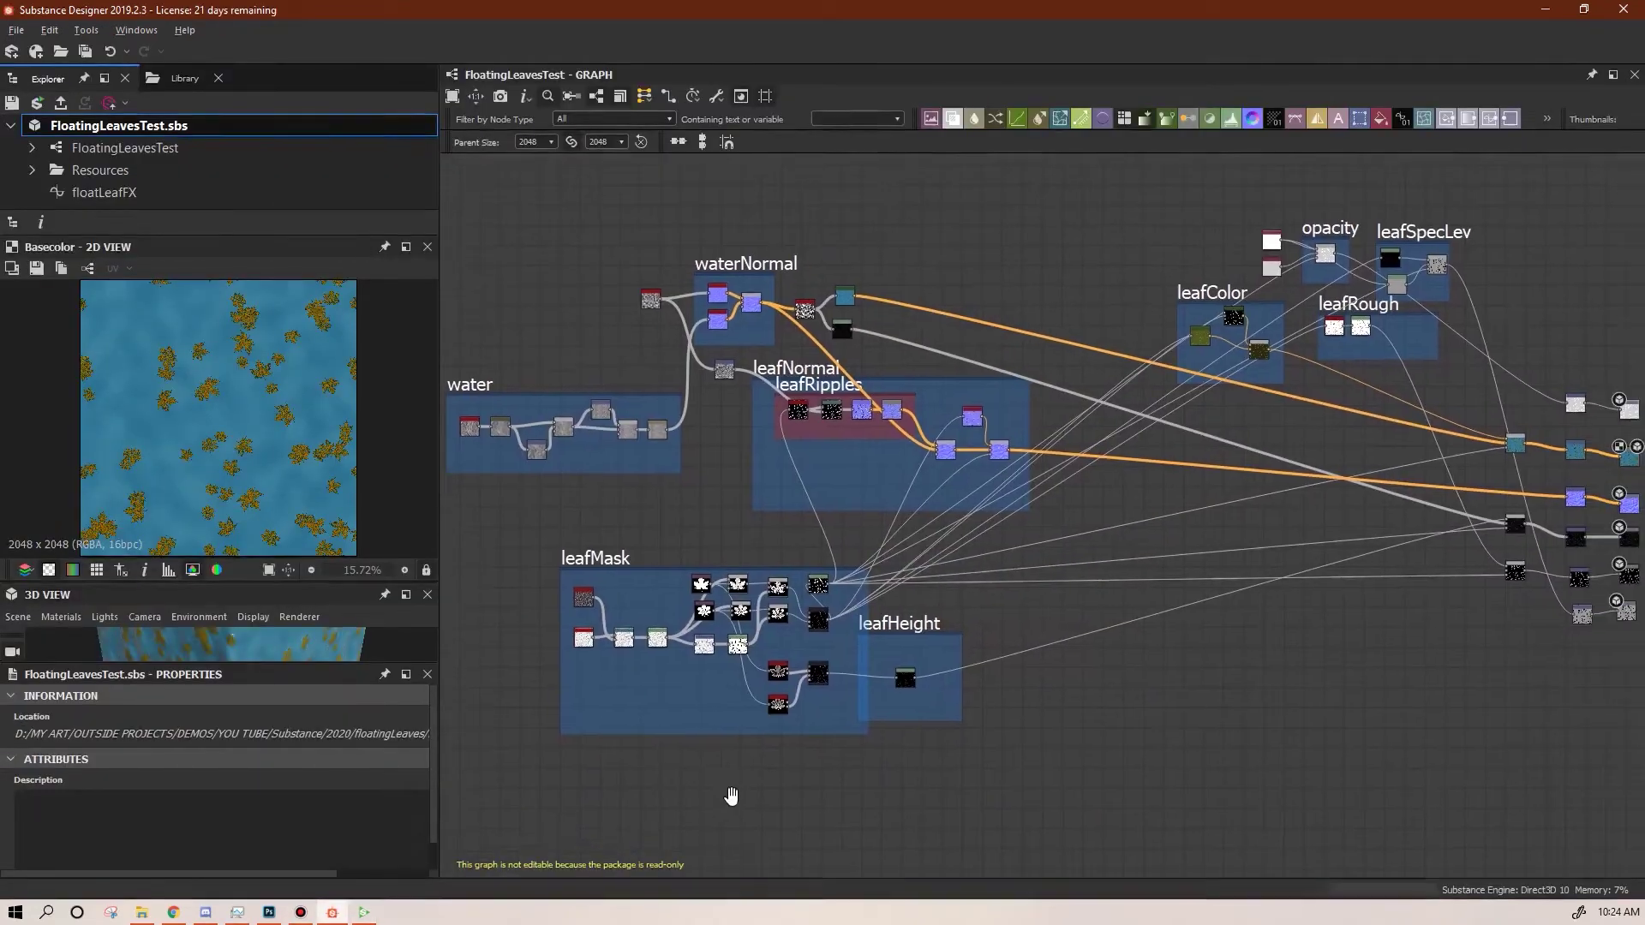
scroll(903, 799, up, 2)
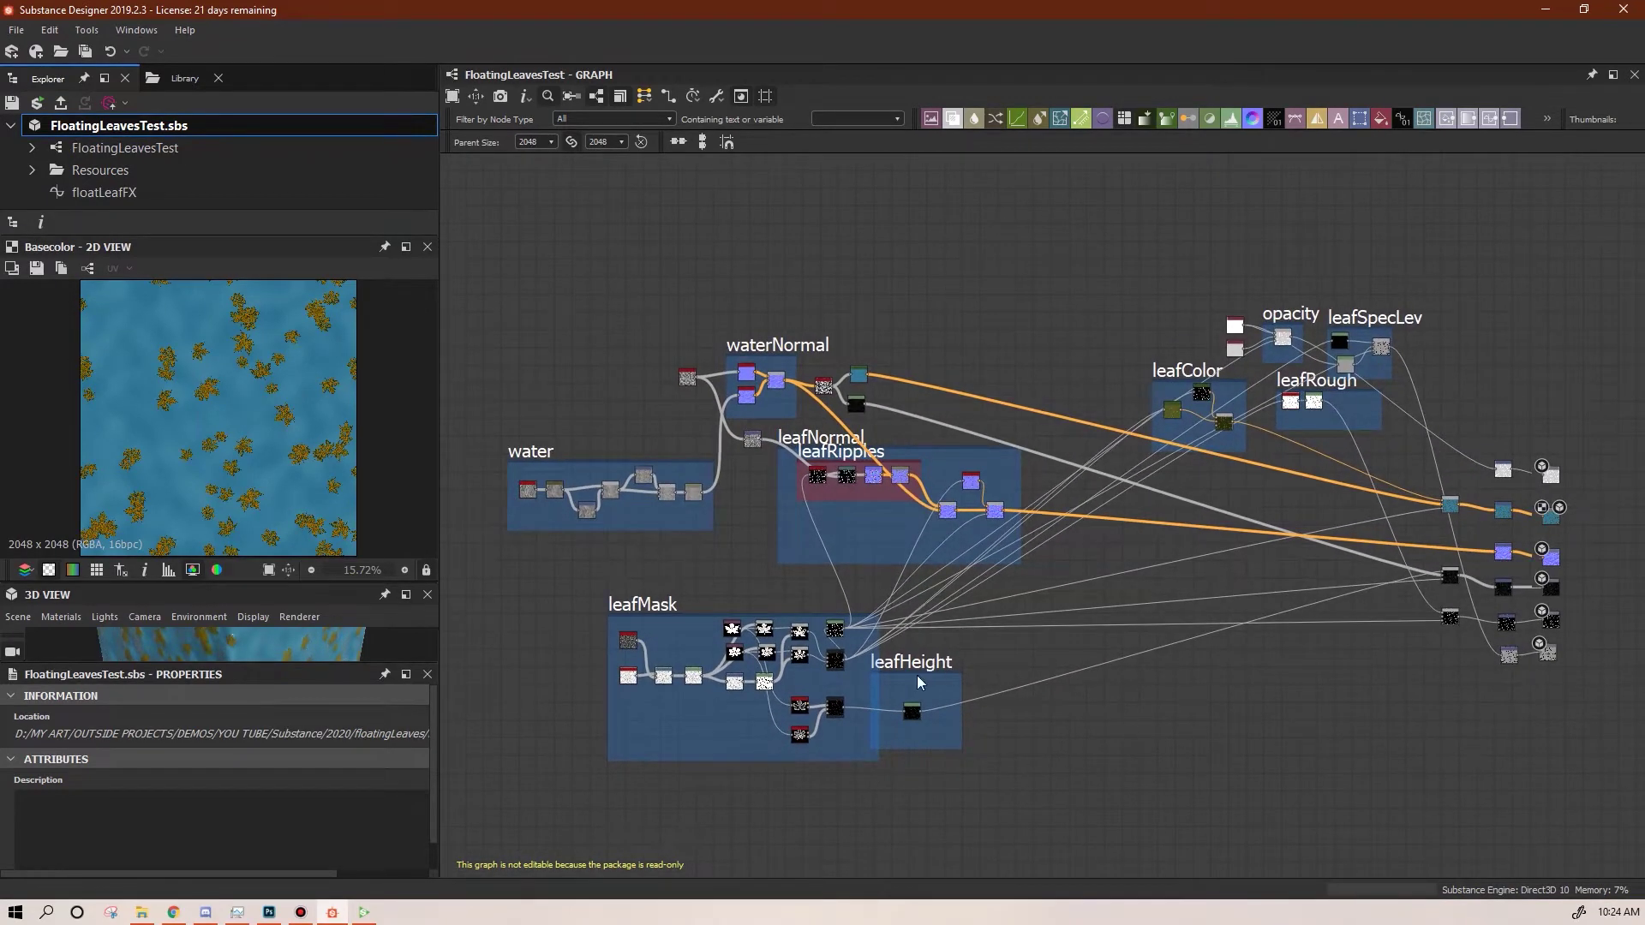
click(835, 664)
drag(838, 710, 840, 715)
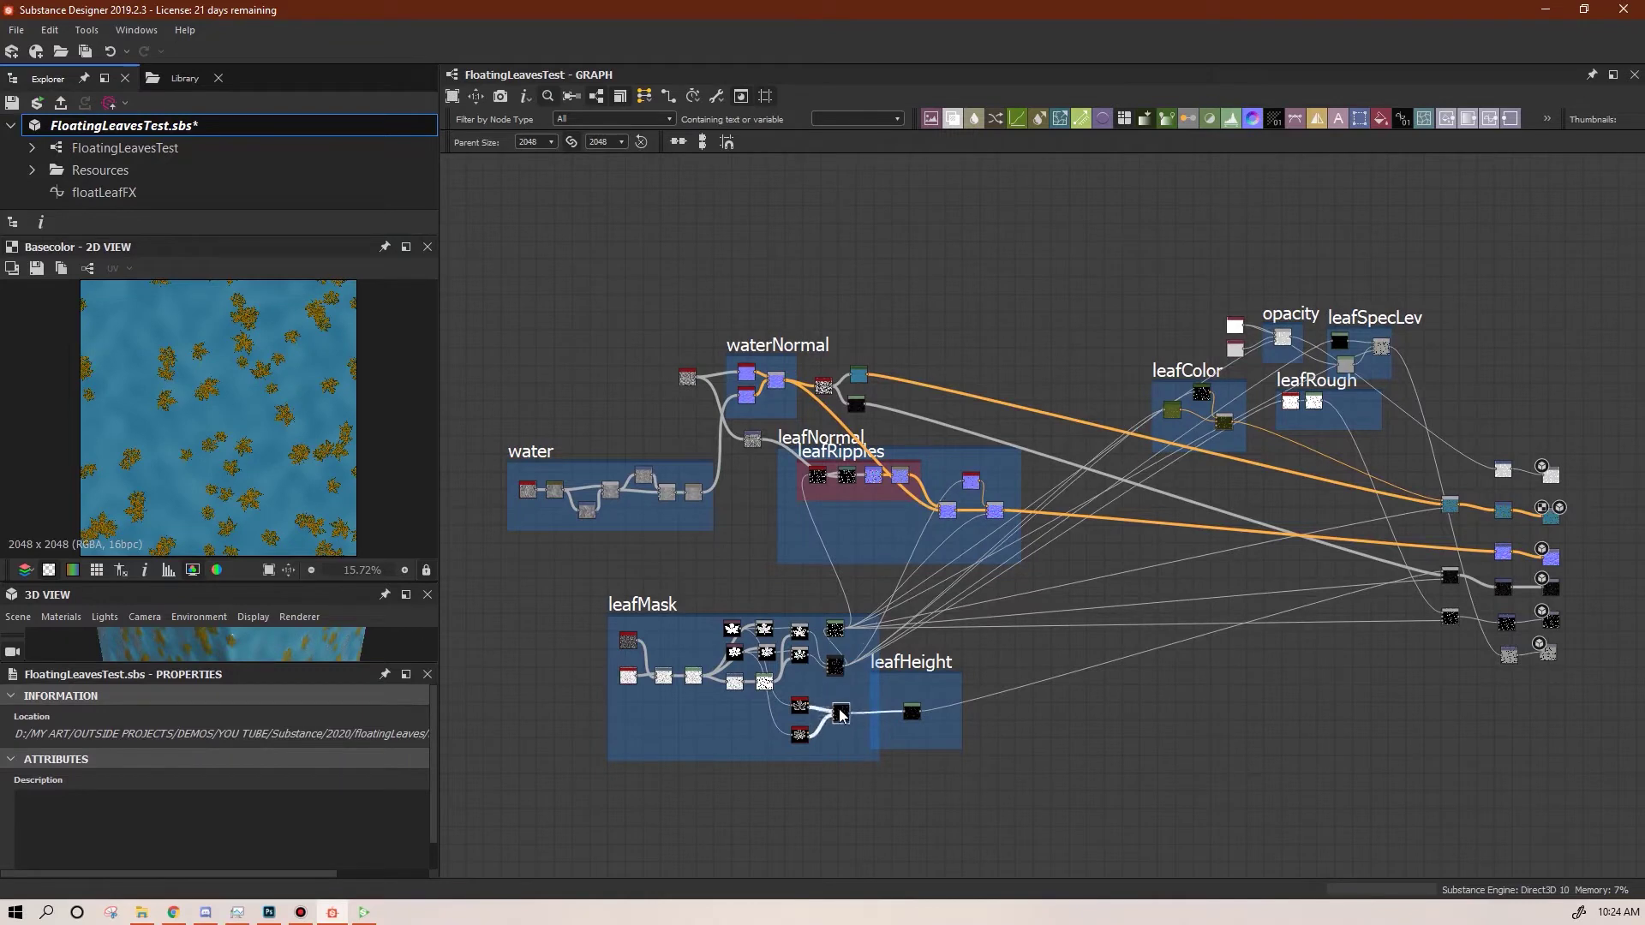
click(836, 663)
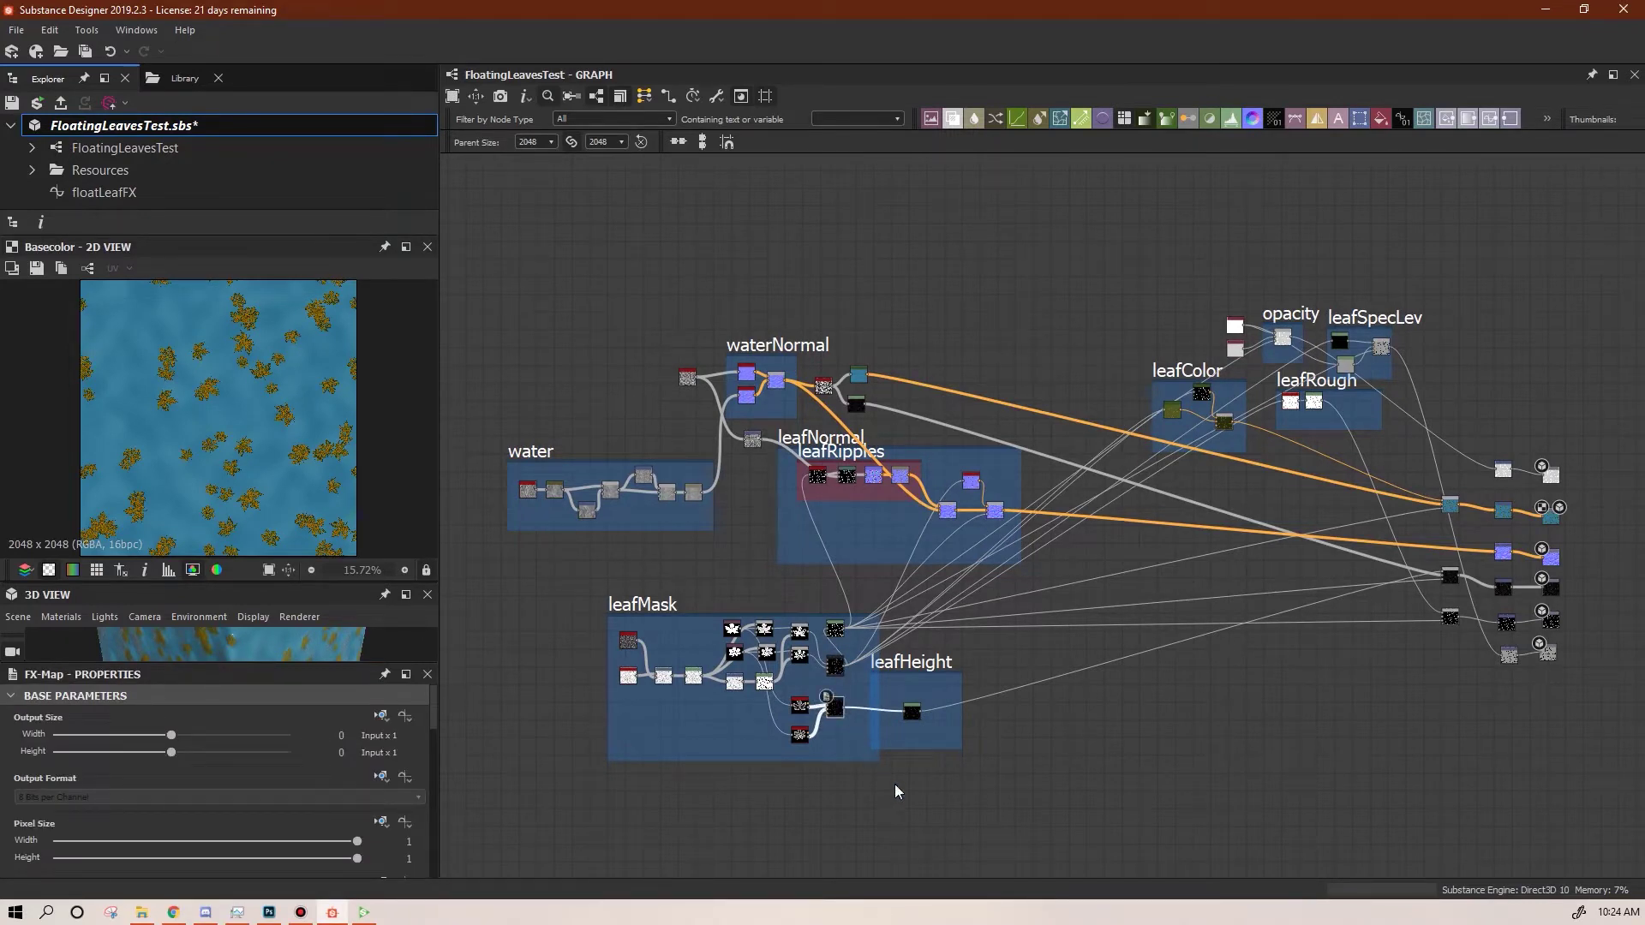
click(121, 195)
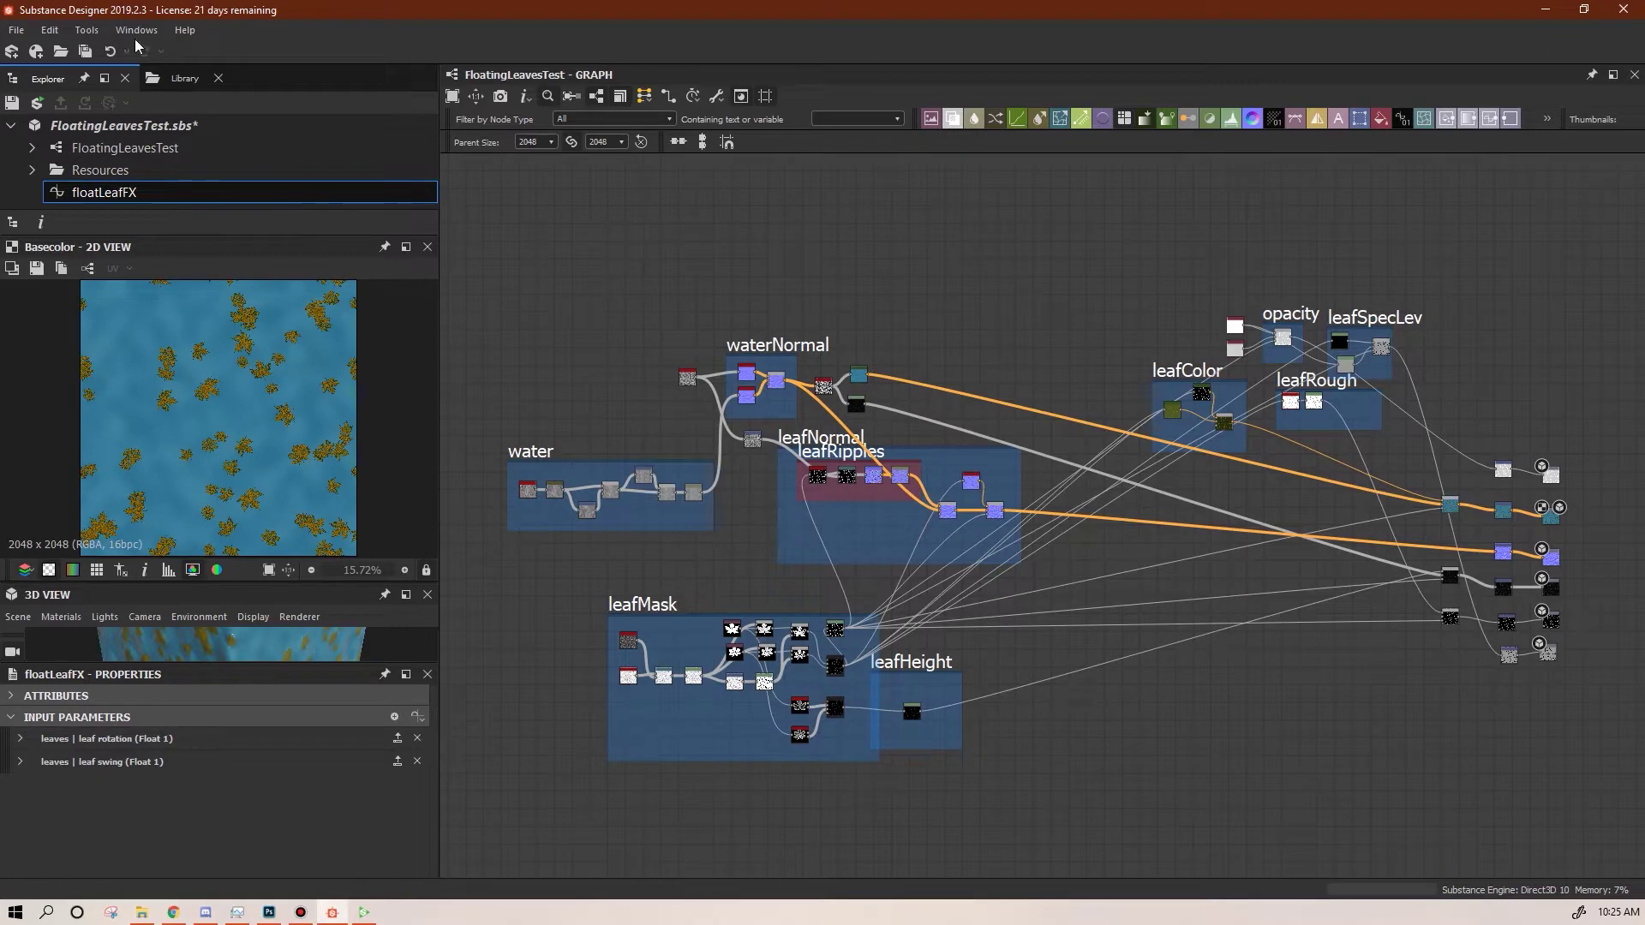
Create a new substance graph named floatingLeaves from the PBR (Metallic/Roughness) template at 1024 px
click(15, 30)
click(16, 30)
click(15, 30)
key(Escape)
key(ctrl+n)
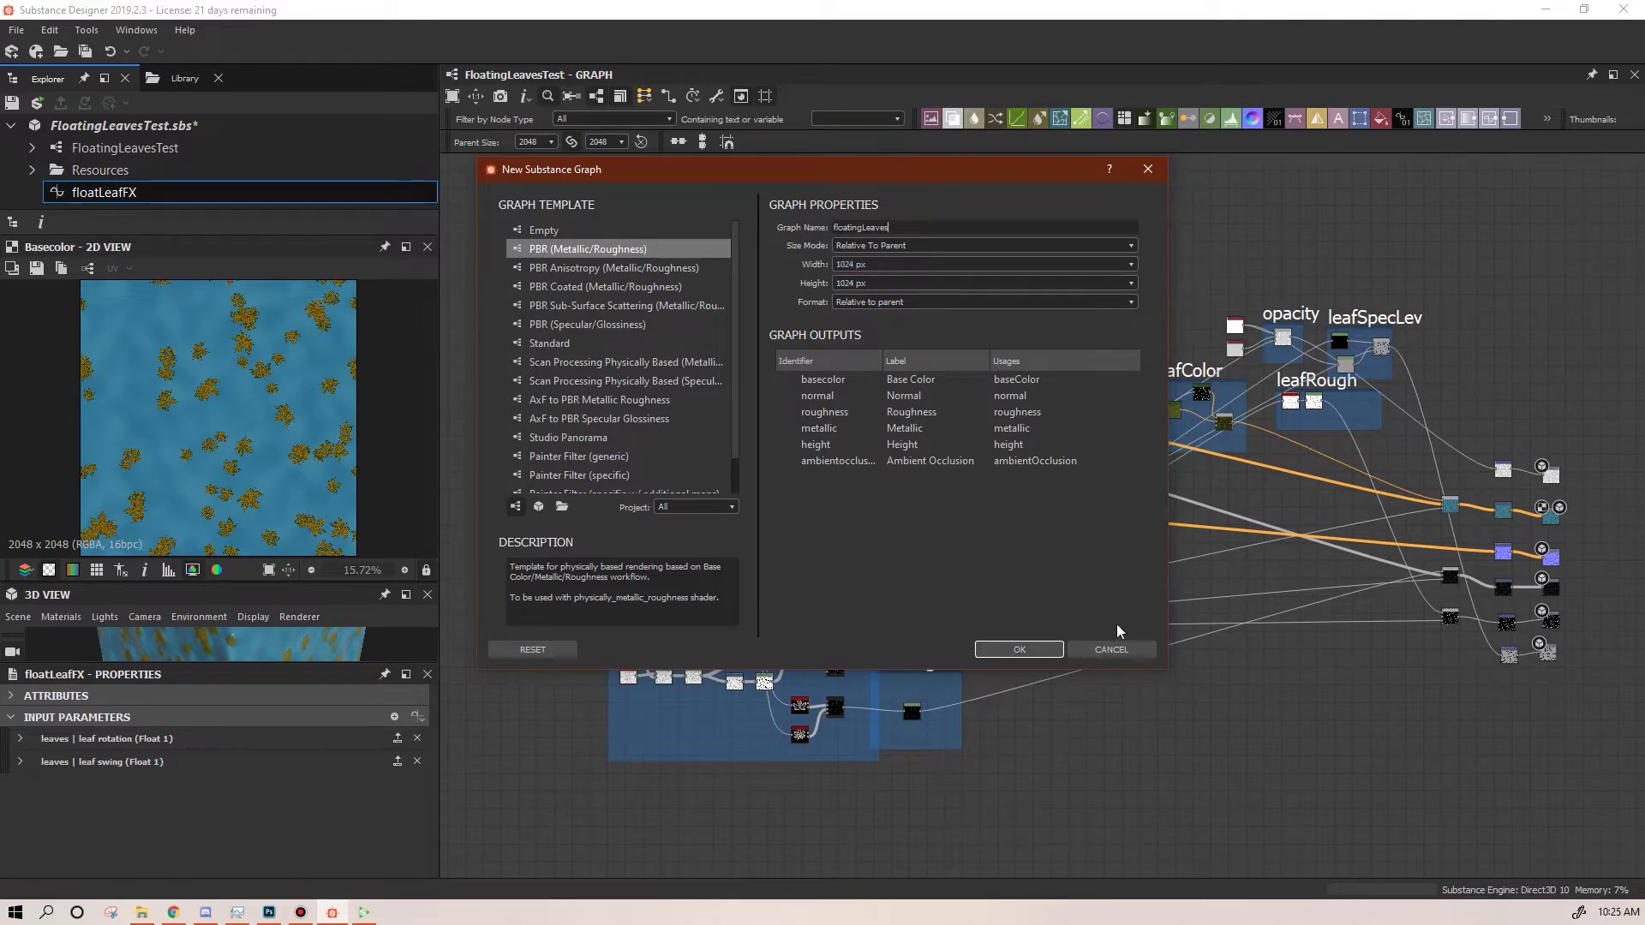
click(1020, 649)
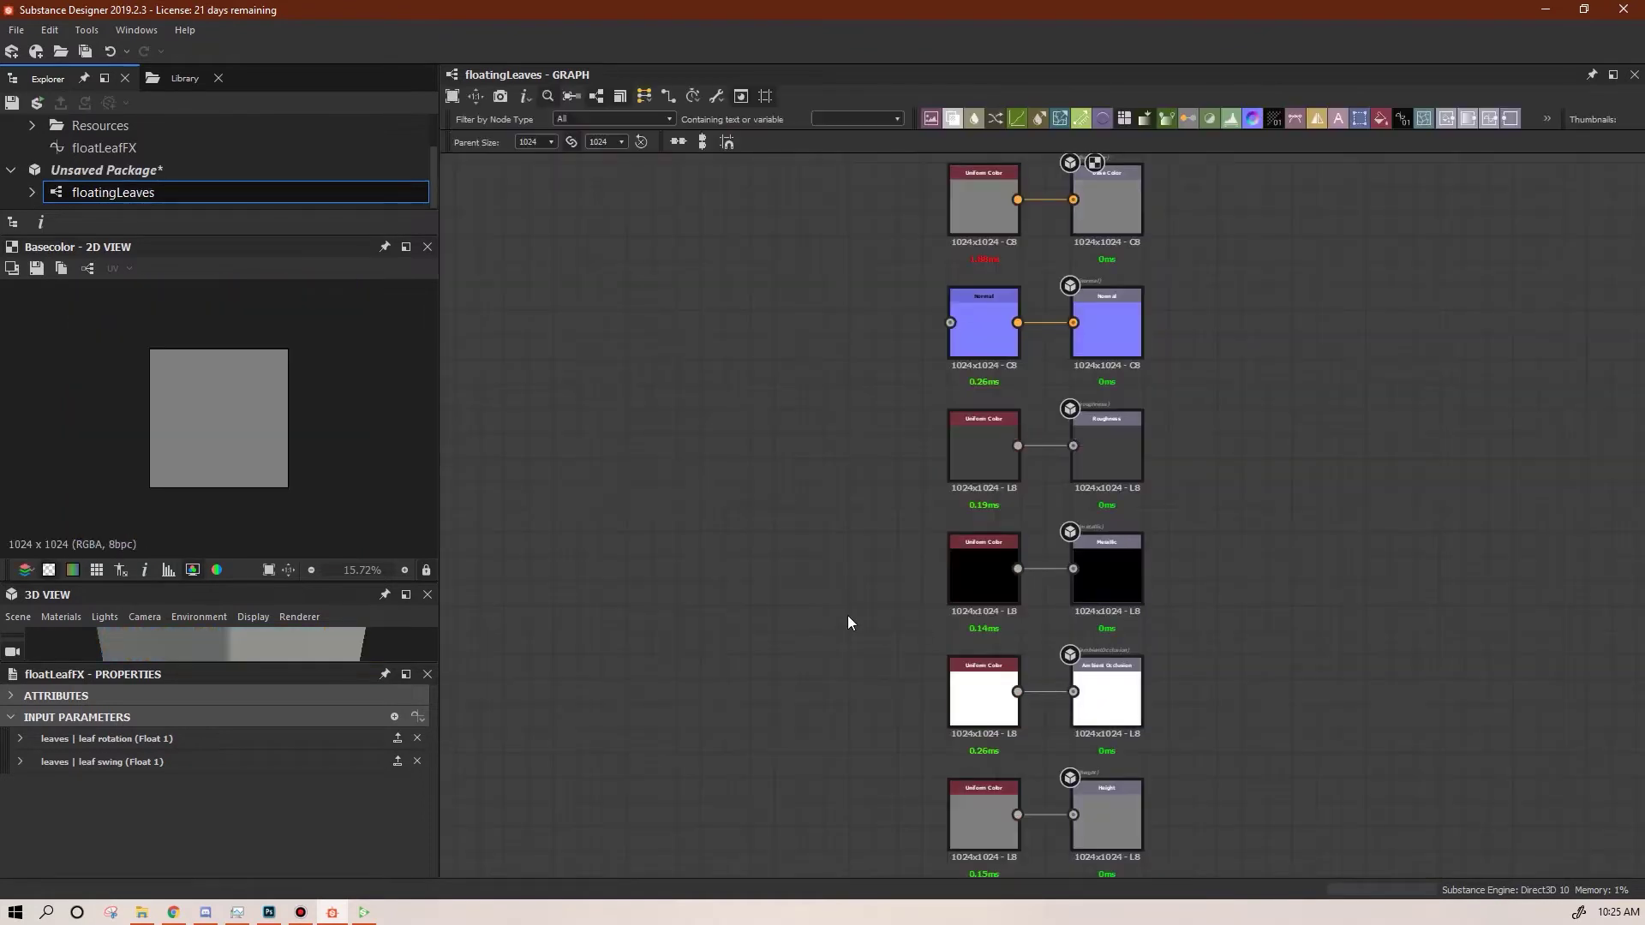
Move the Metallic output together with its Uniform Color node above the Base Color pair
middle_drag(846, 613, 709, 720)
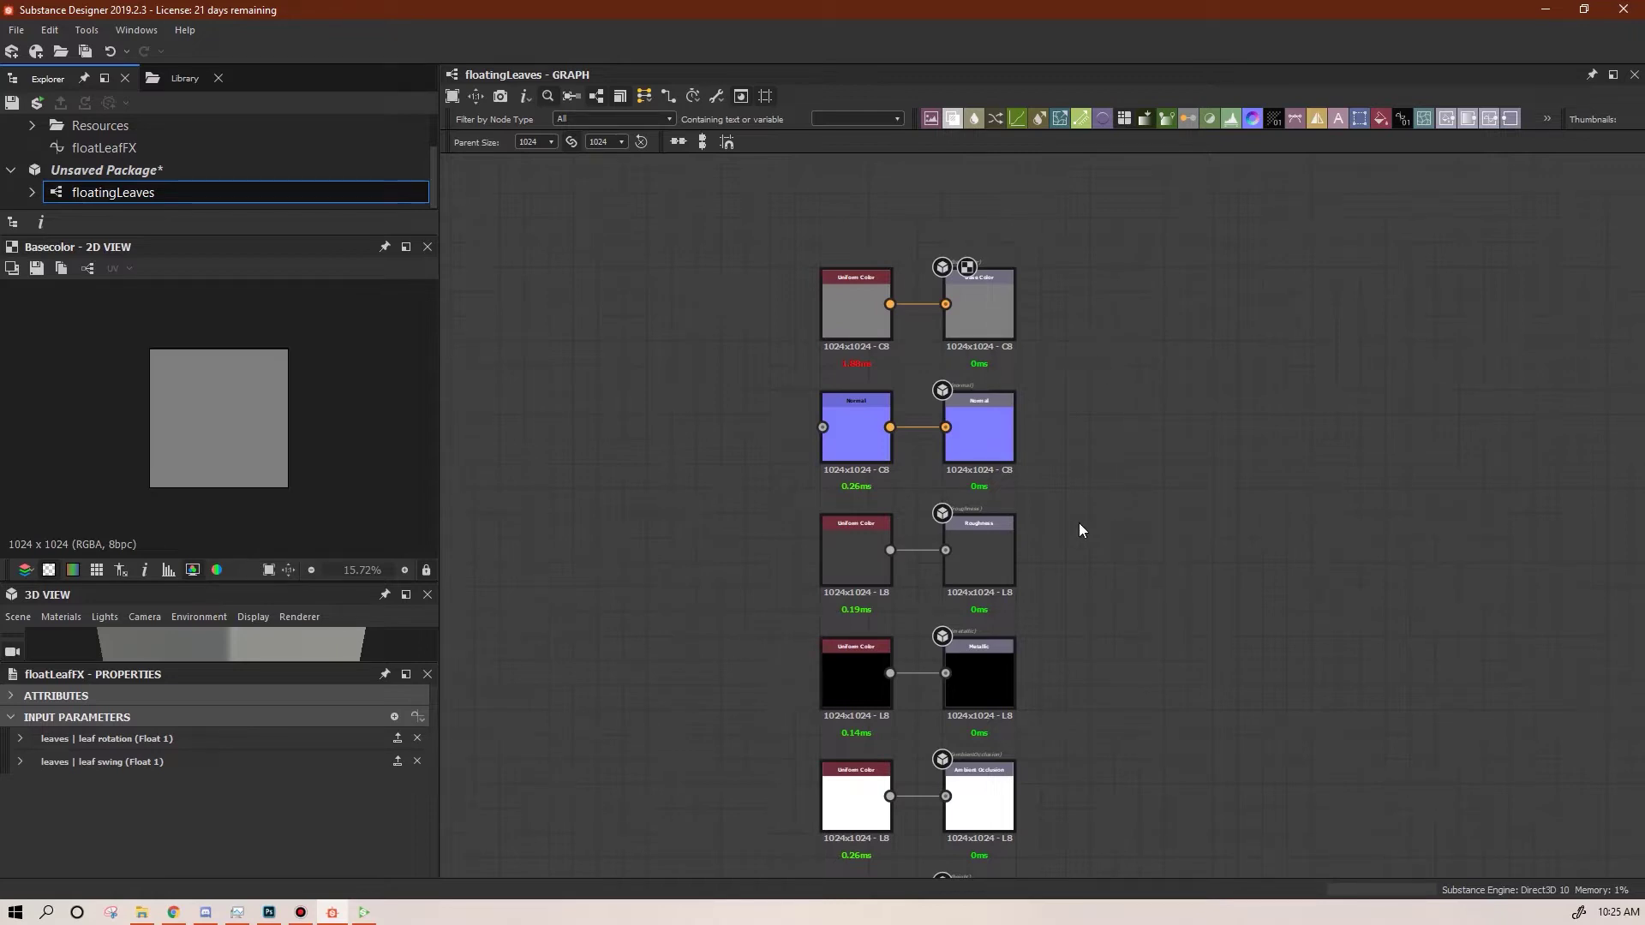
scroll(1078, 529, up, 3)
middle_drag(1109, 549, 1270, 347)
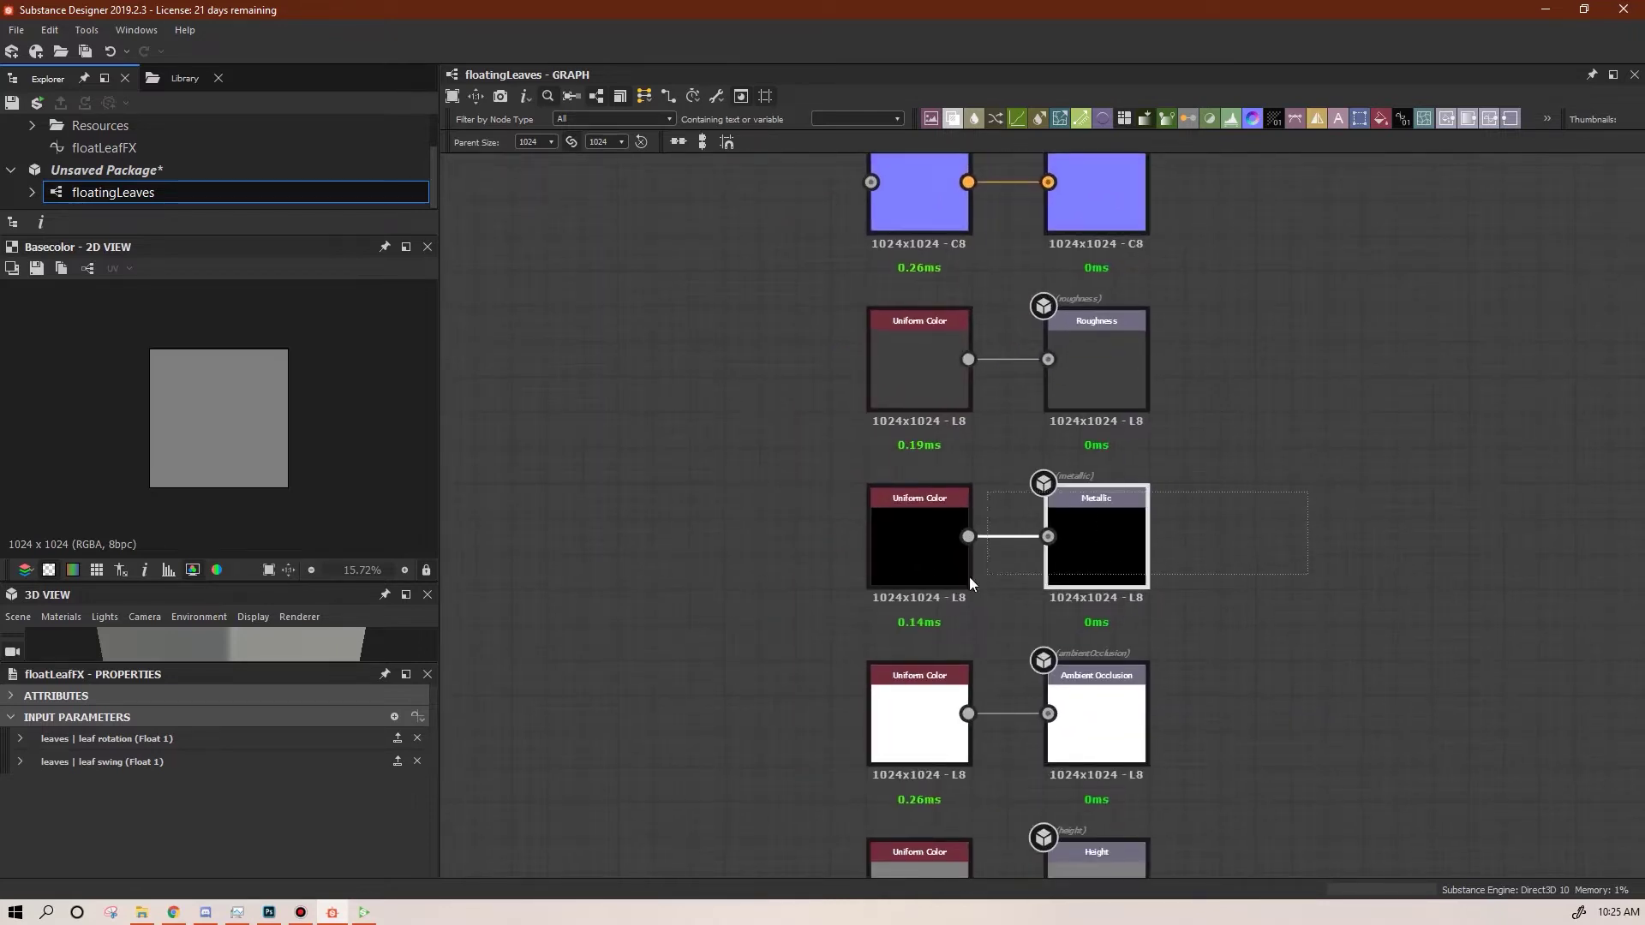
scroll(1257, 585, down, 4)
middle_drag(1414, 506, 1072, 558)
drag(943, 602, 977, 286)
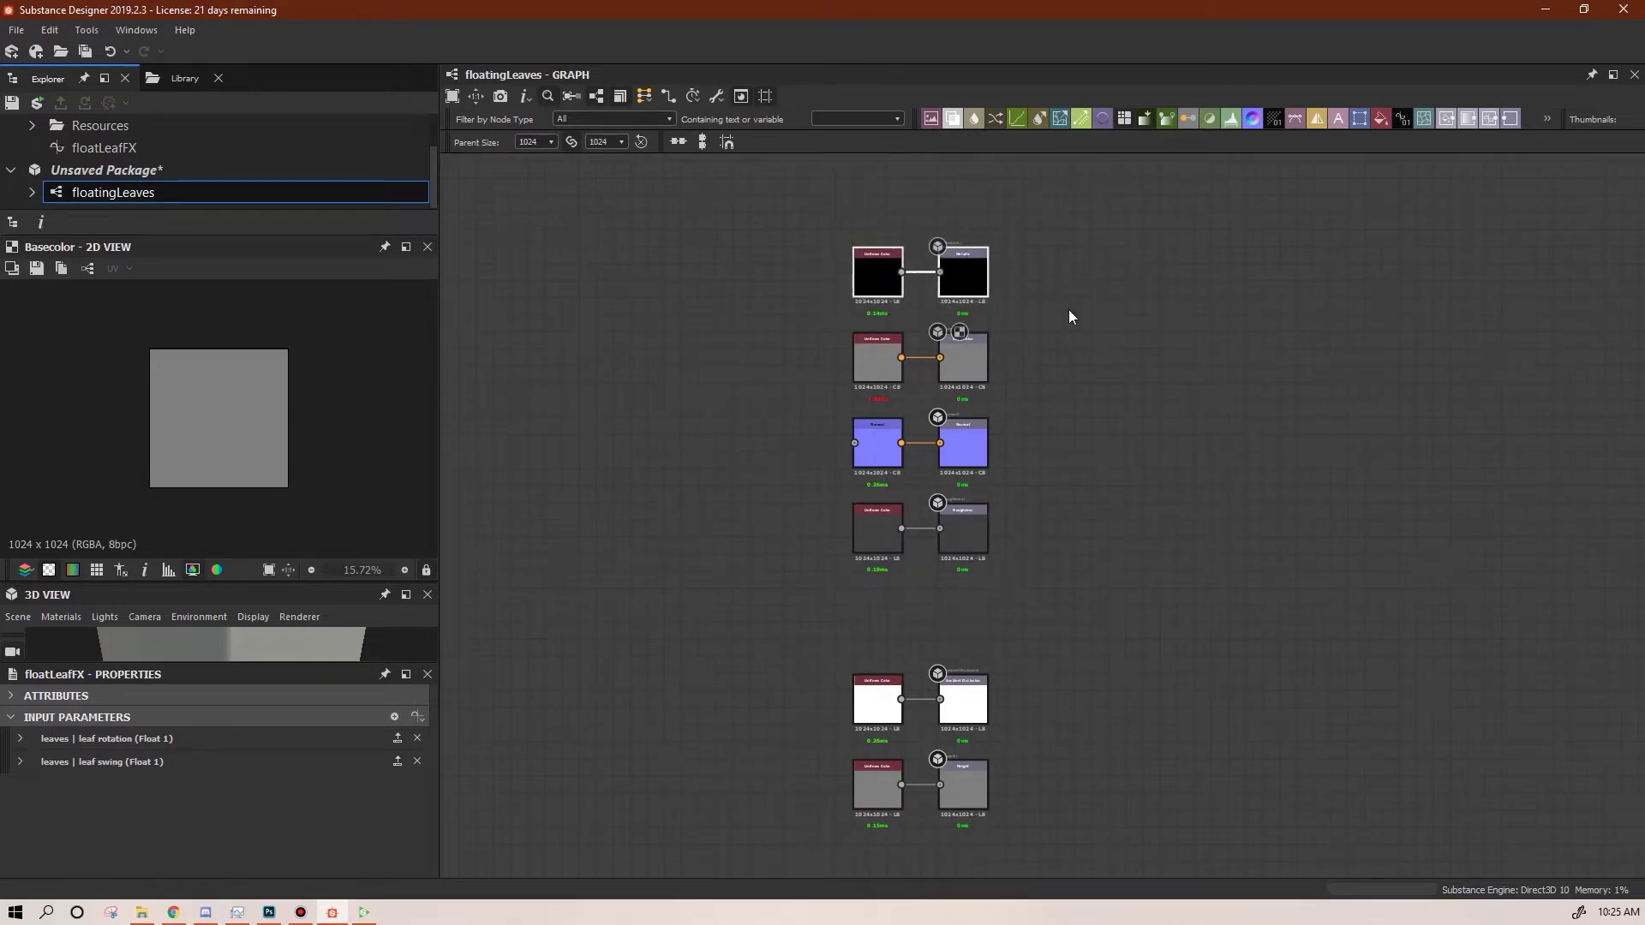
Set the output color of the Uniform Color node feeding the Metallic output to white
click(885, 284)
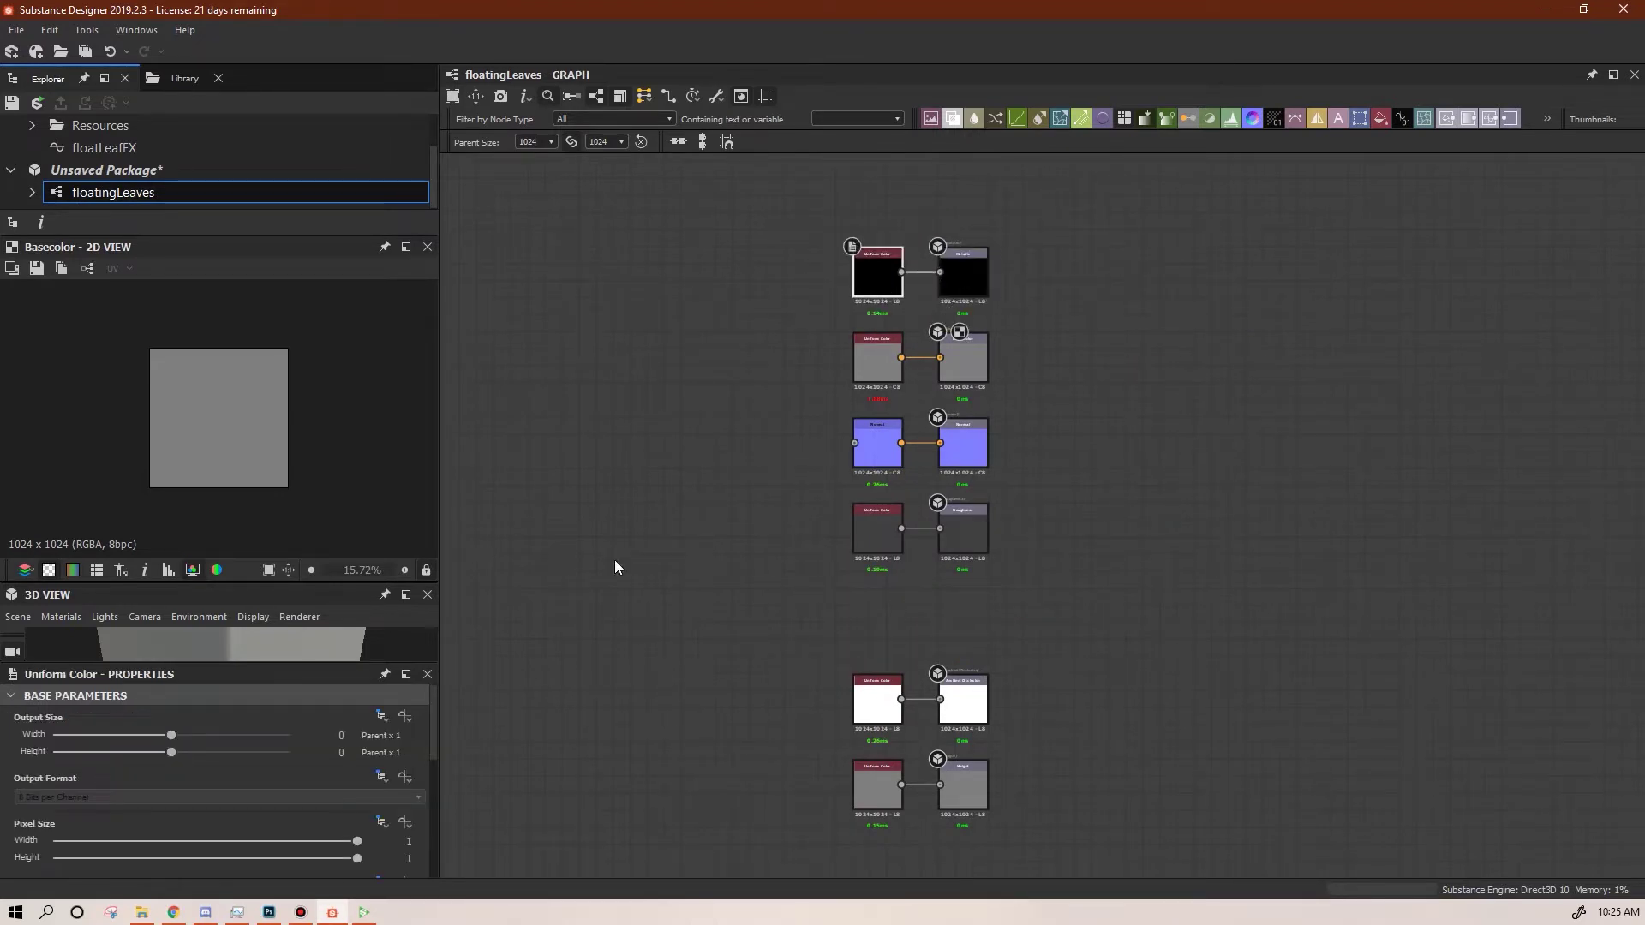
drag(434, 754, 455, 875)
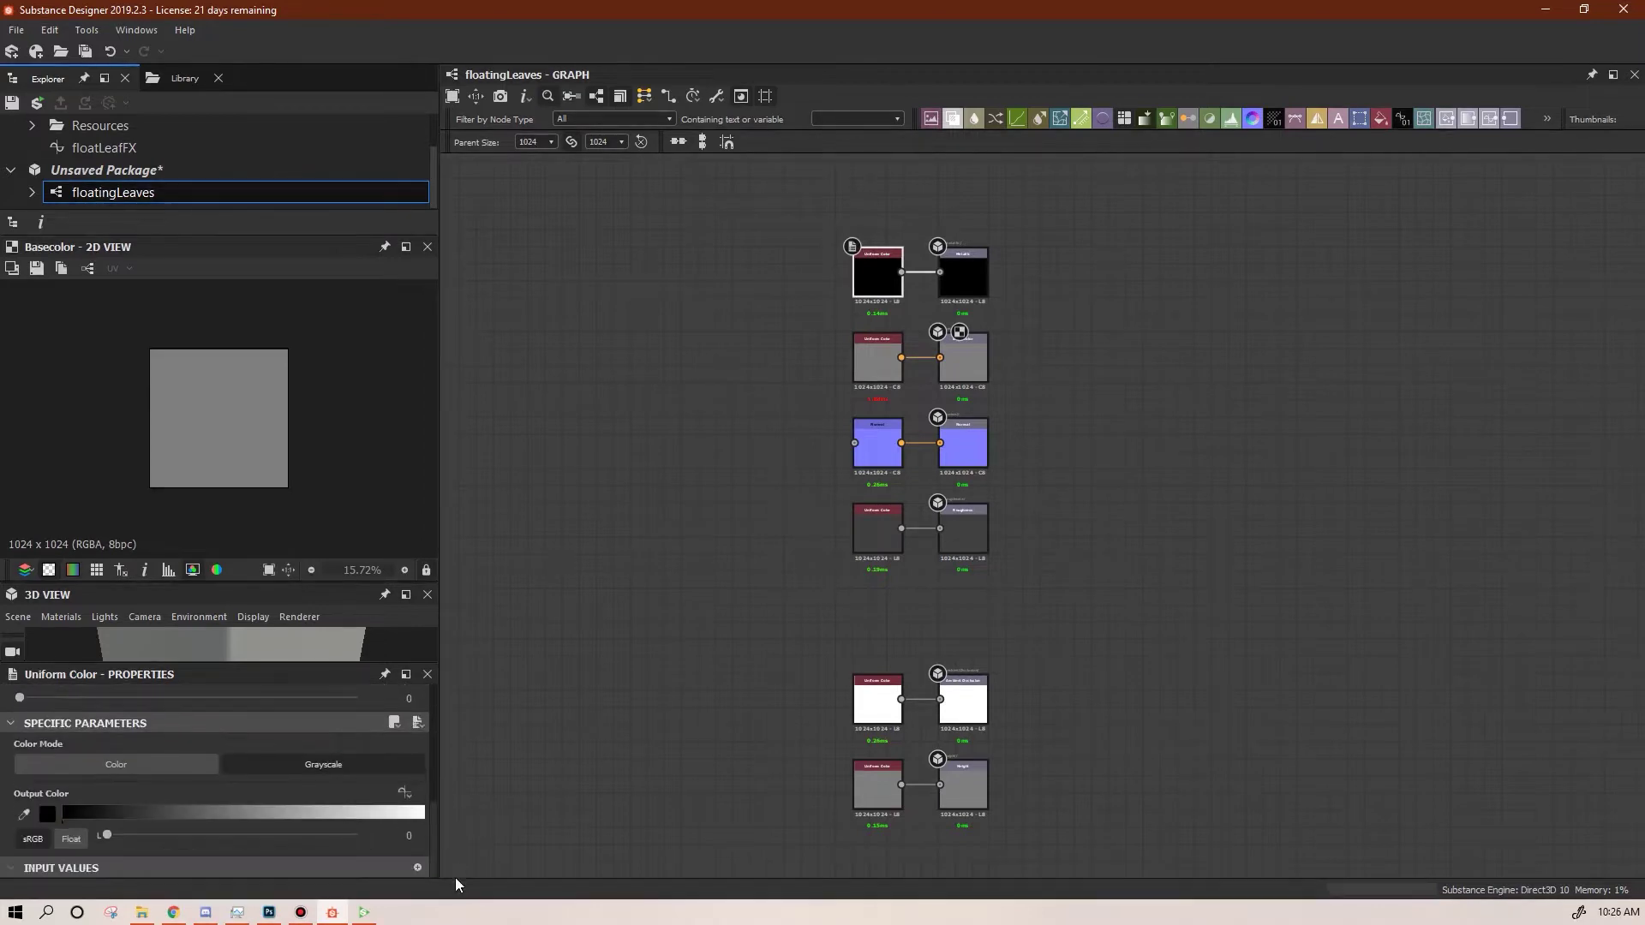
drag(101, 815, 657, 787)
Turn the Metallic output into an opacity output with usage opacity, identifier opacity and label Opacity
middle_drag(1123, 291, 1078, 397)
click(947, 426)
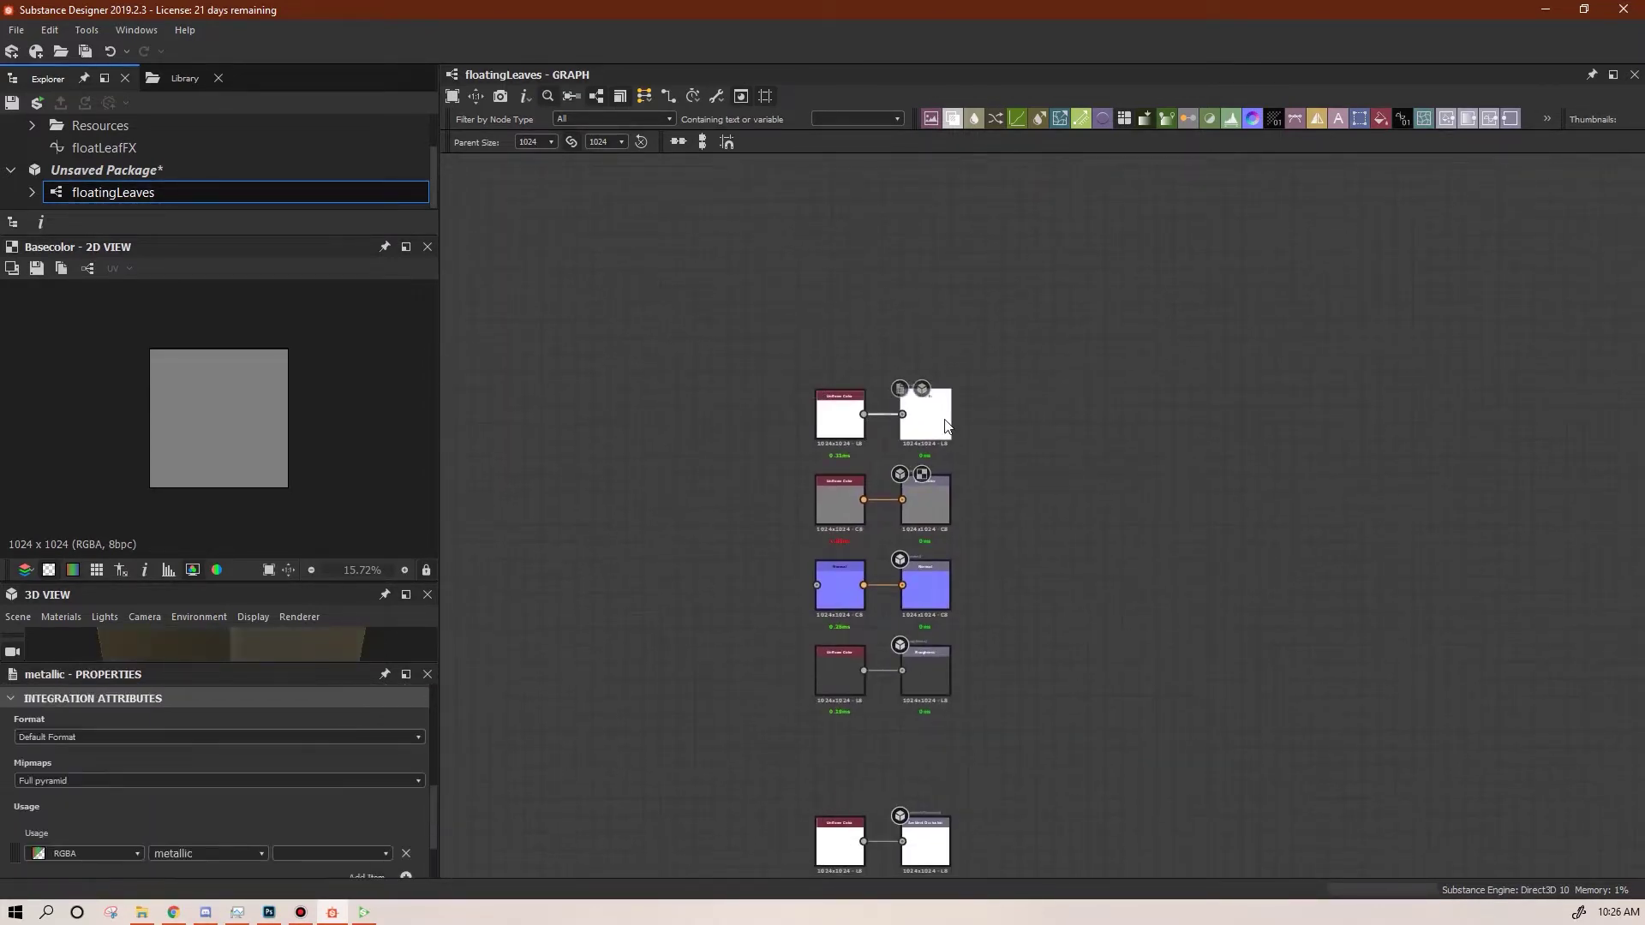
click(260, 857)
drag(266, 825, 269, 732)
click(180, 748)
drag(430, 790, 435, 680)
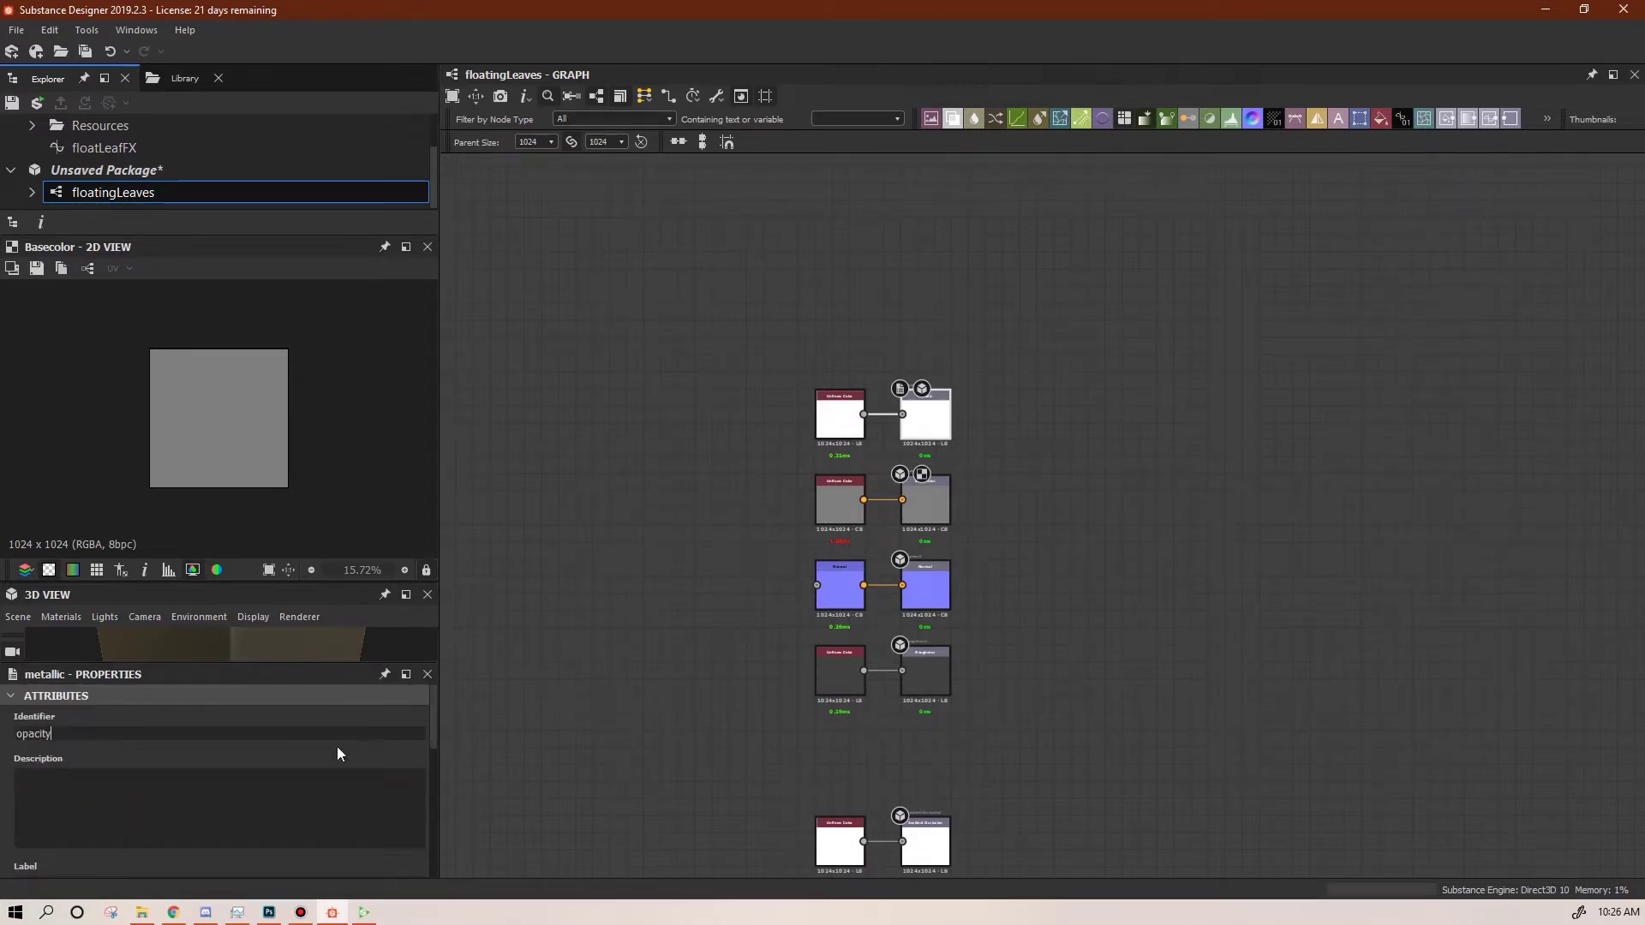
scroll(86, 772, down, 2)
text(Opacity)
scroll(921, 469, up, 4)
click(1005, 529)
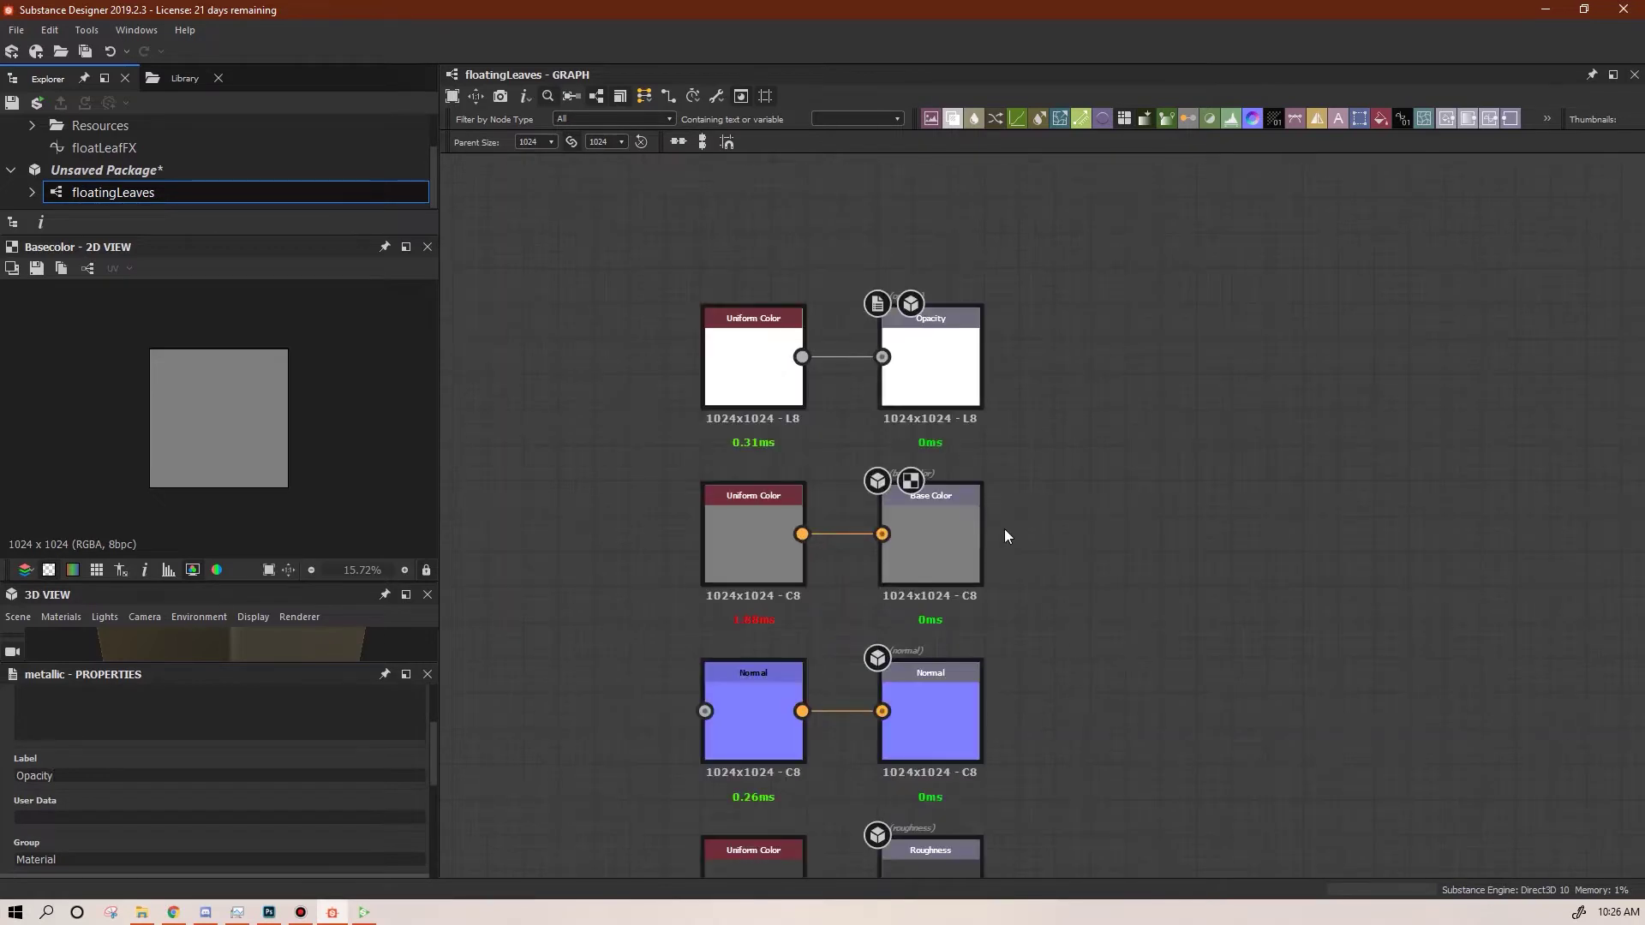
Rearrange the node pairs so Height sits below Normal and Roughness sits directly above Ambient Occlusion
middle_drag(1124, 763, 1084, 144)
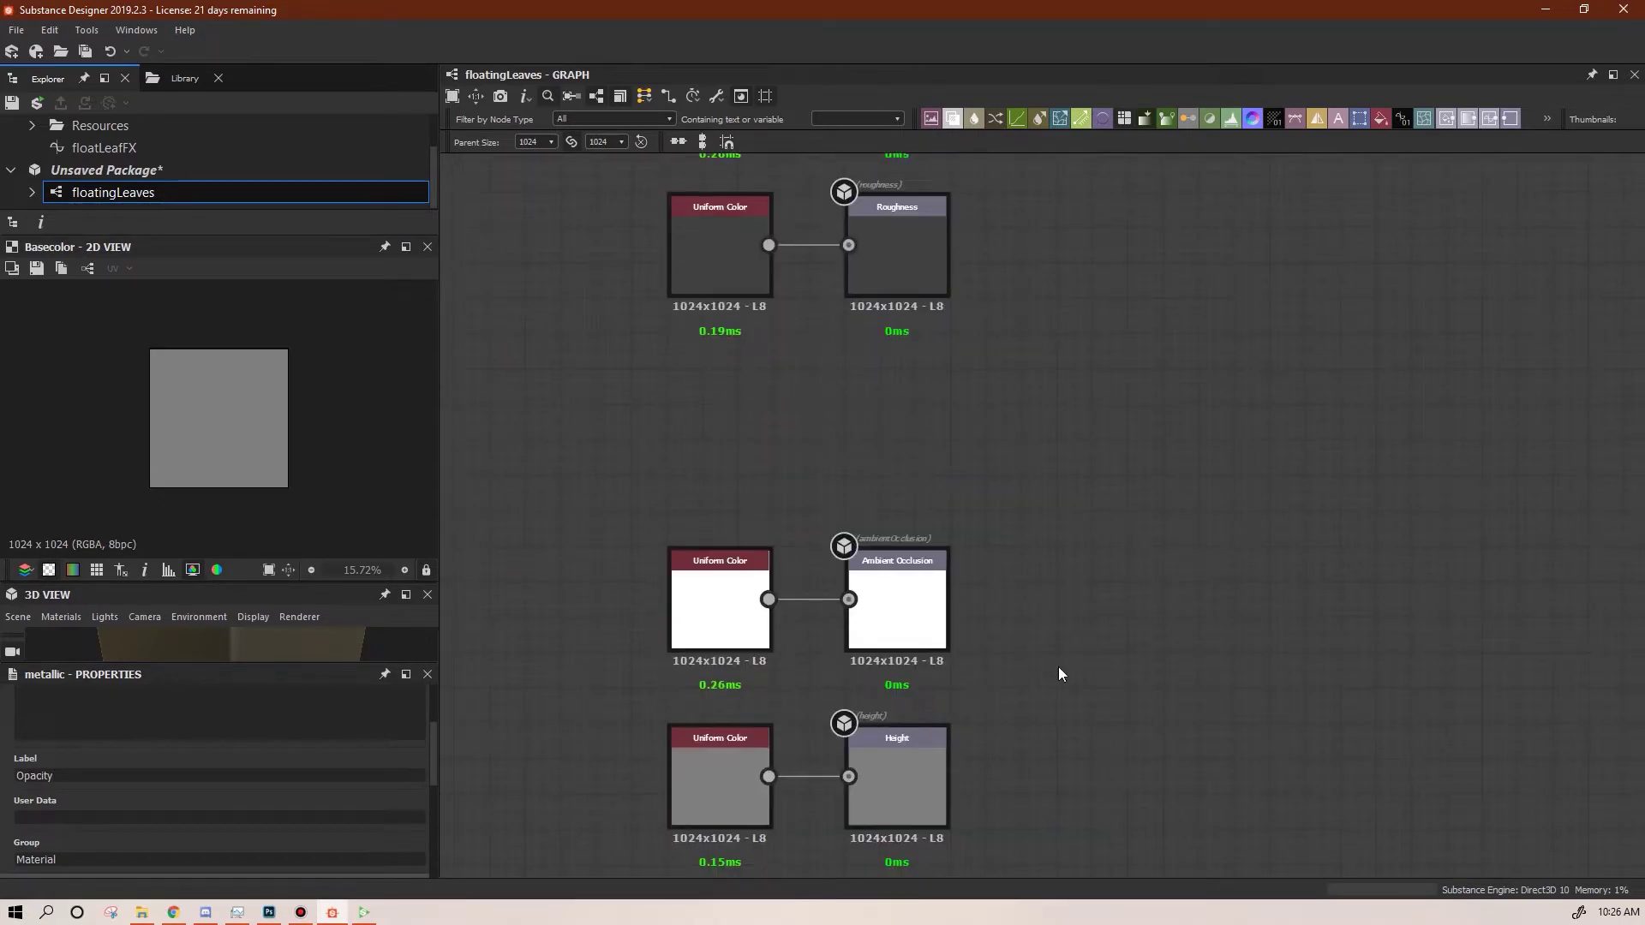
drag(941, 781, 661, 848)
drag(899, 736, 1253, 277)
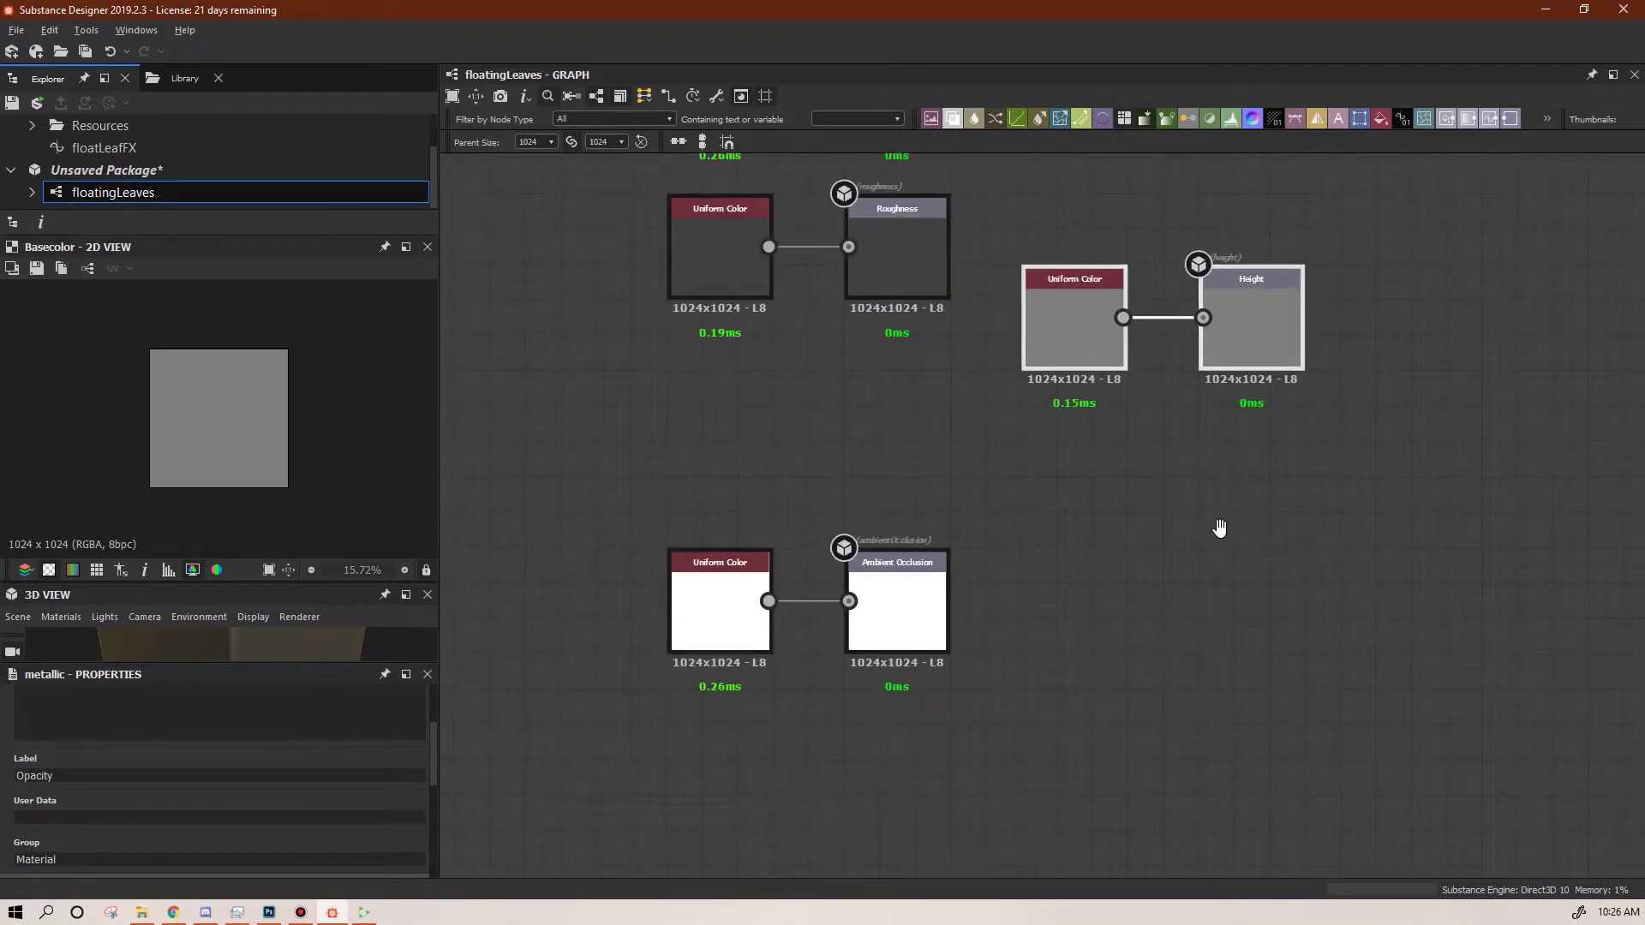
middle_drag(1217, 521, 1257, 740)
drag(688, 403, 920, 533)
drag(940, 477, 932, 658)
click(1441, 430)
drag(1441, 431, 768, 453)
middle_drag(1213, 658, 1227, 464)
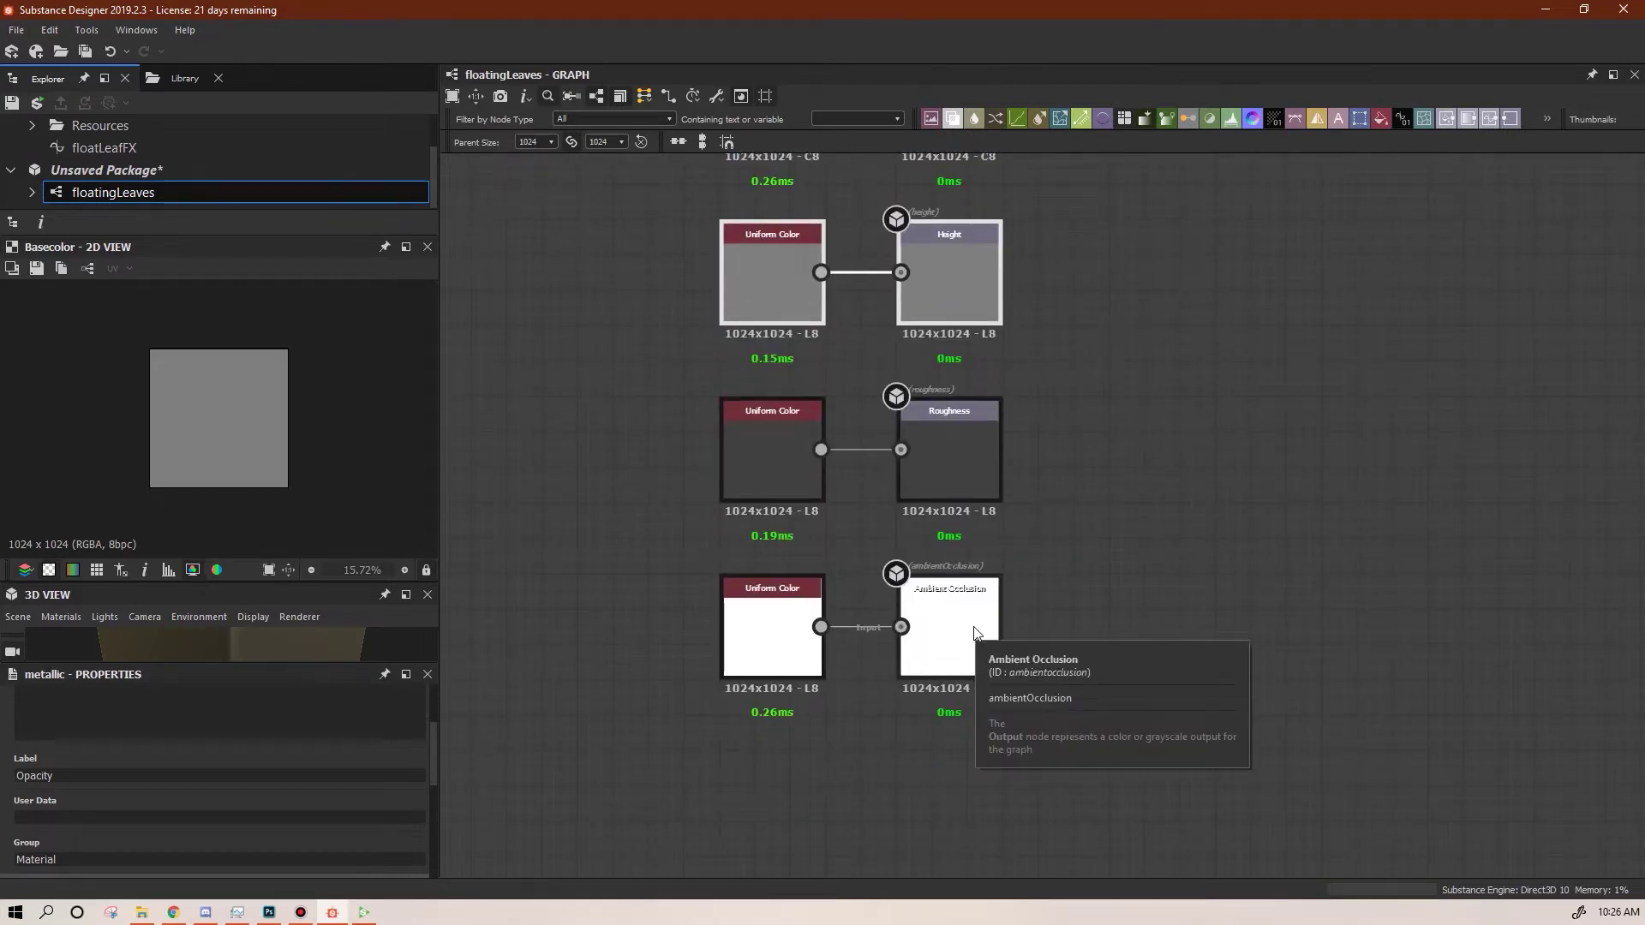
Change the usage of the Ambient Occlusion output to specularLevel
scroll(1136, 598, down, 3)
middle_drag(1136, 598, 1062, 588)
scroll(992, 610, up, 2)
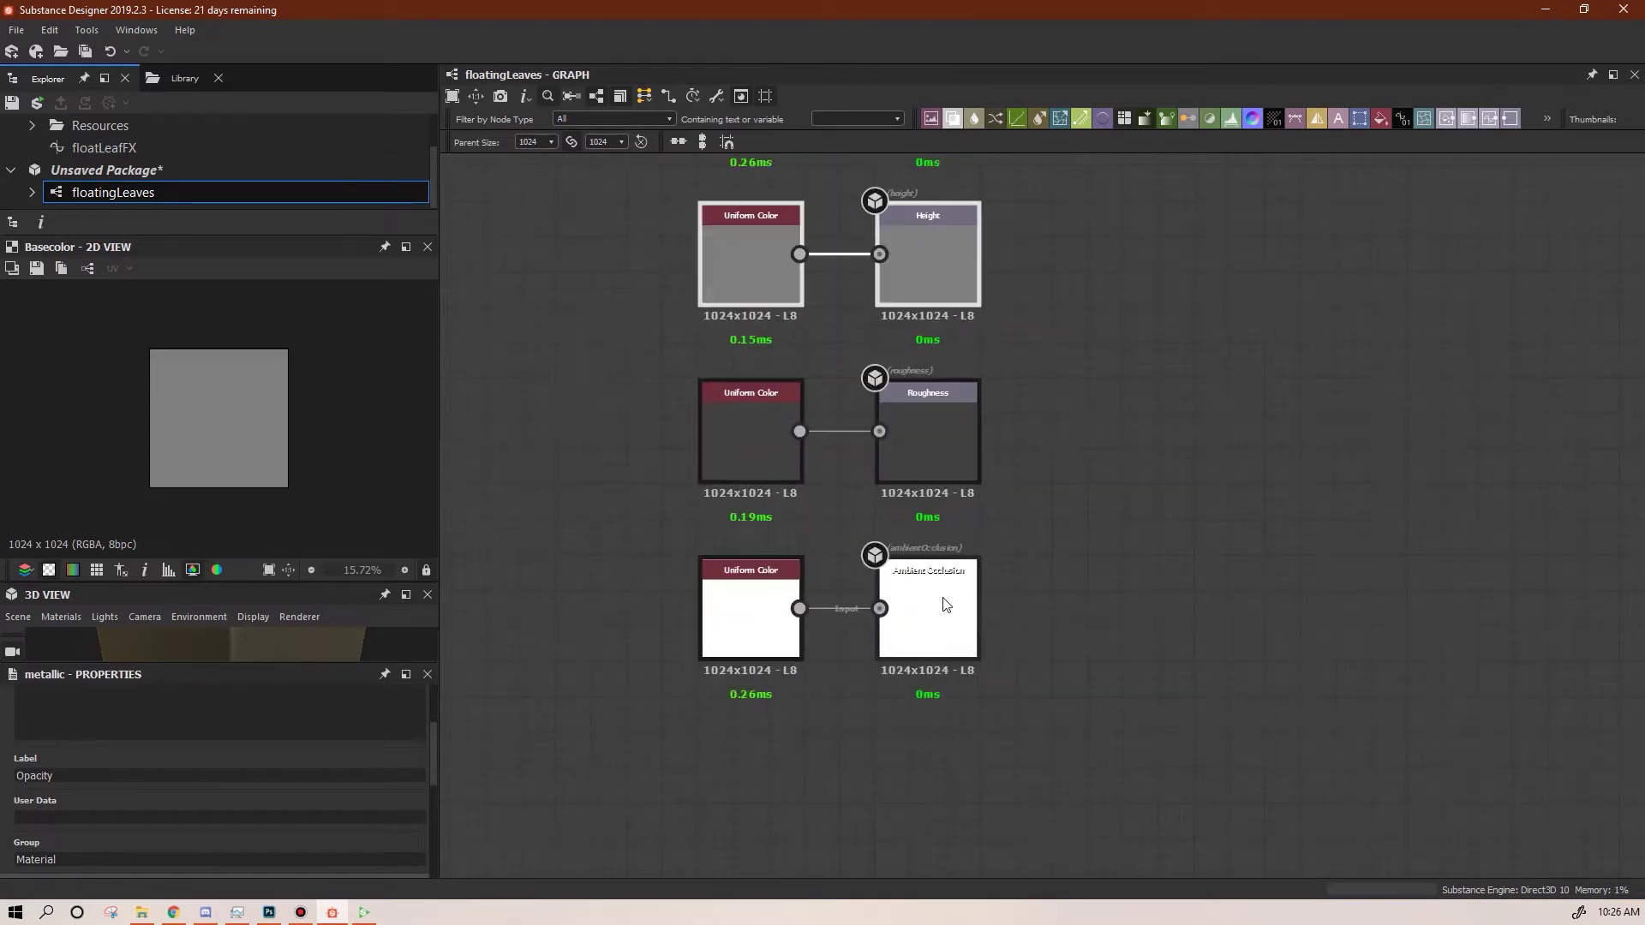
click(944, 566)
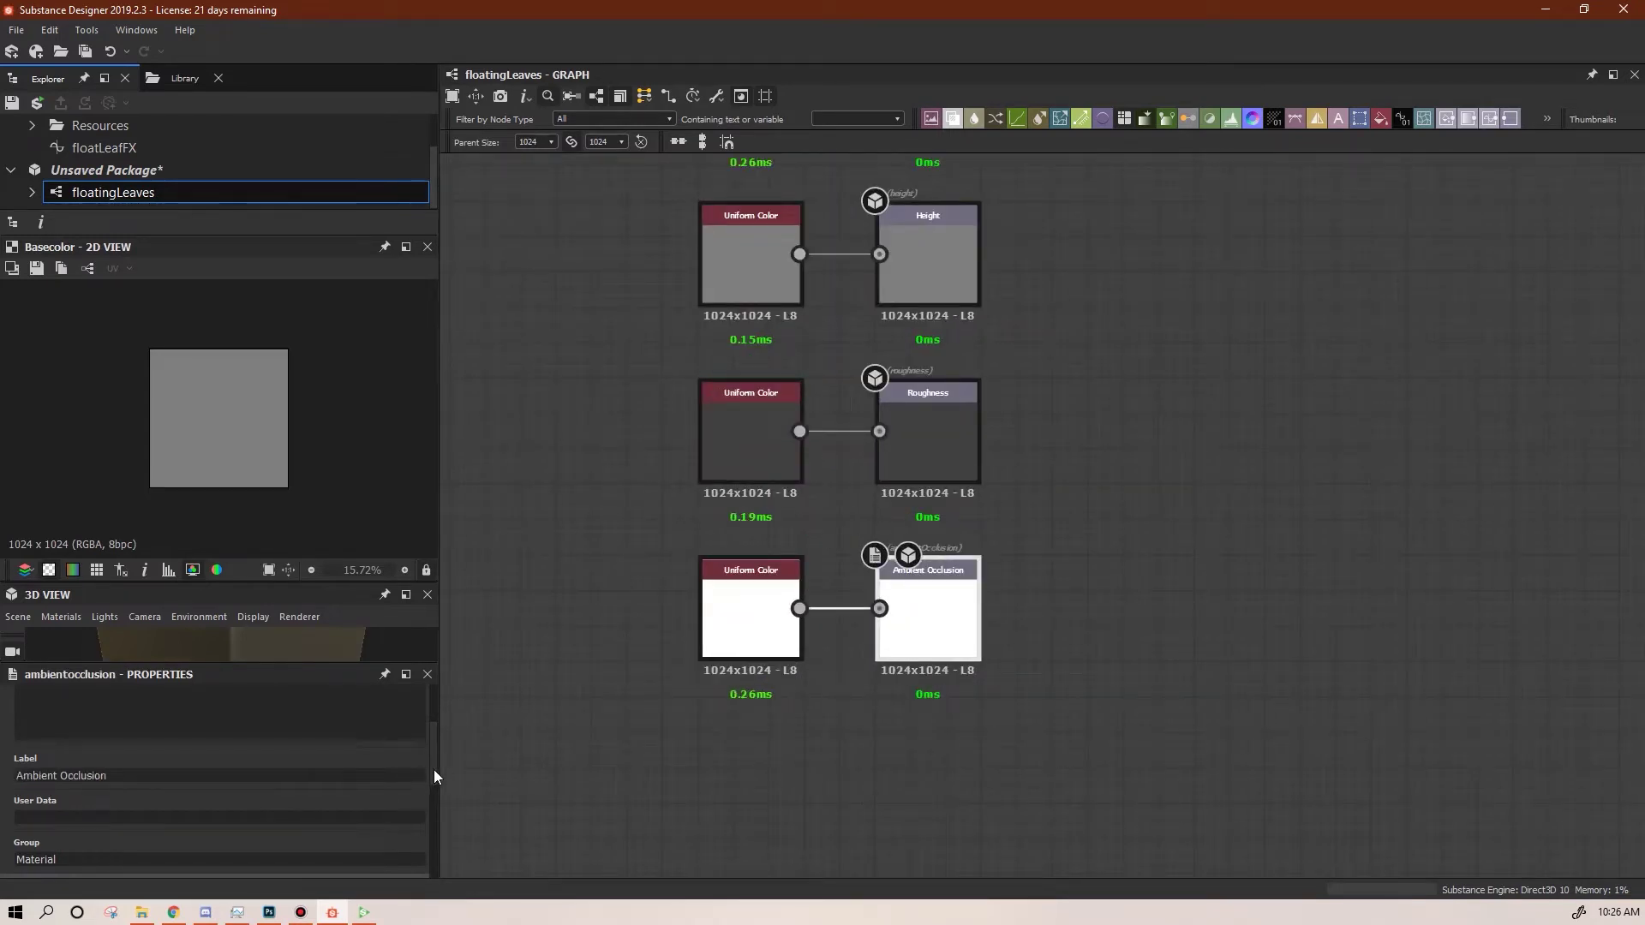
drag(433, 772, 439, 872)
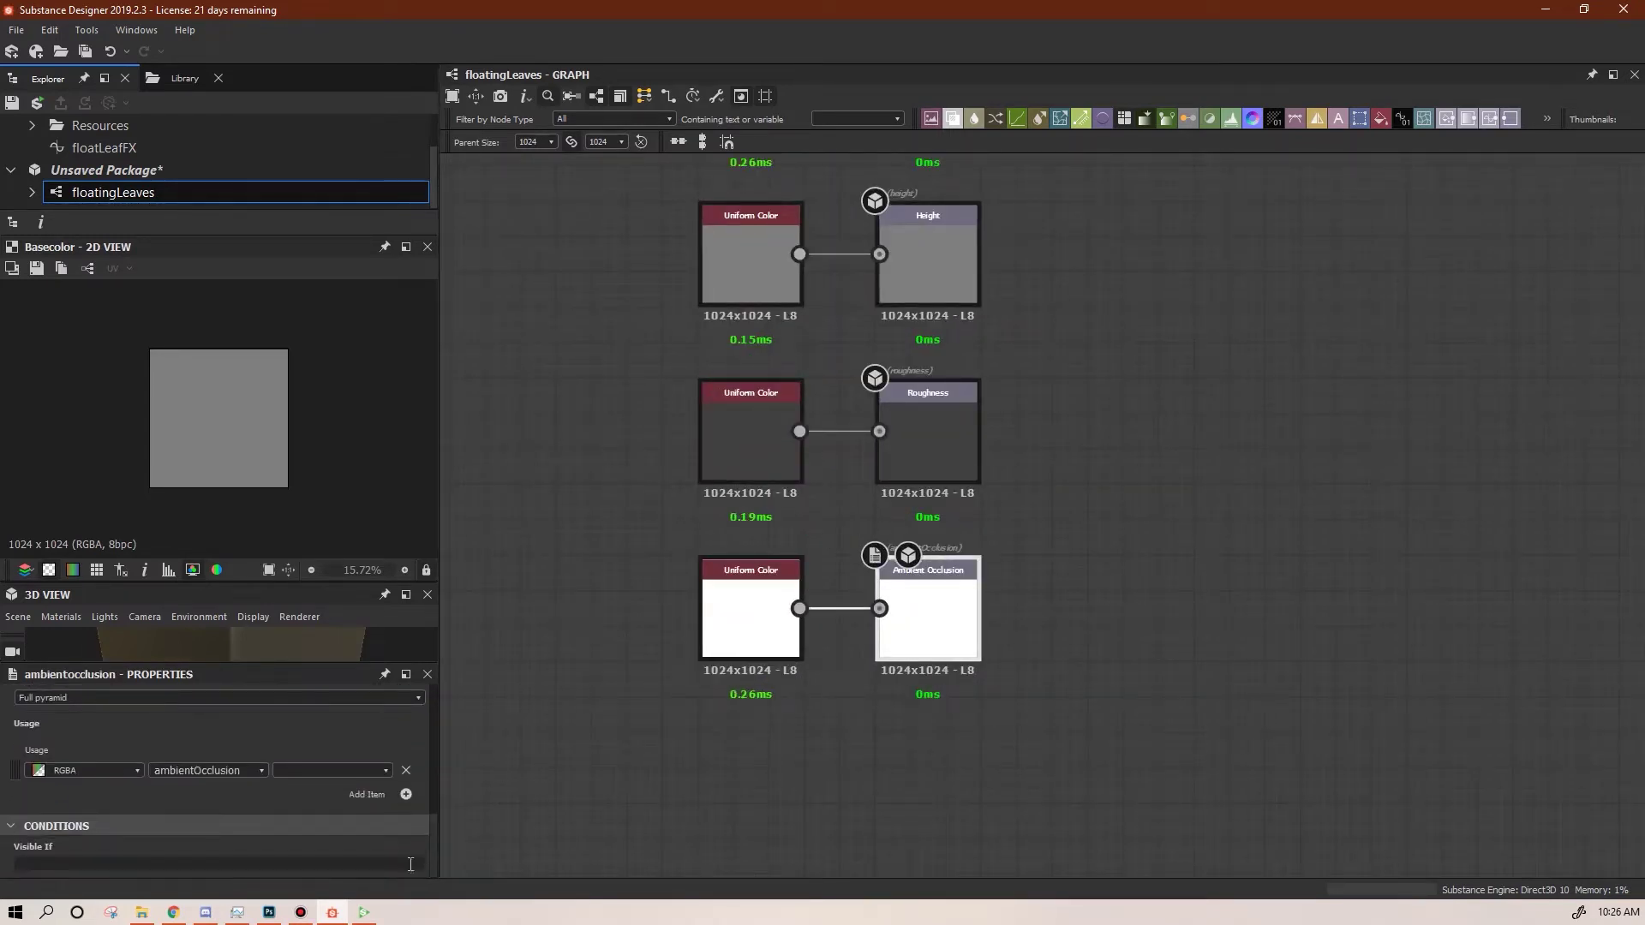
click(262, 771)
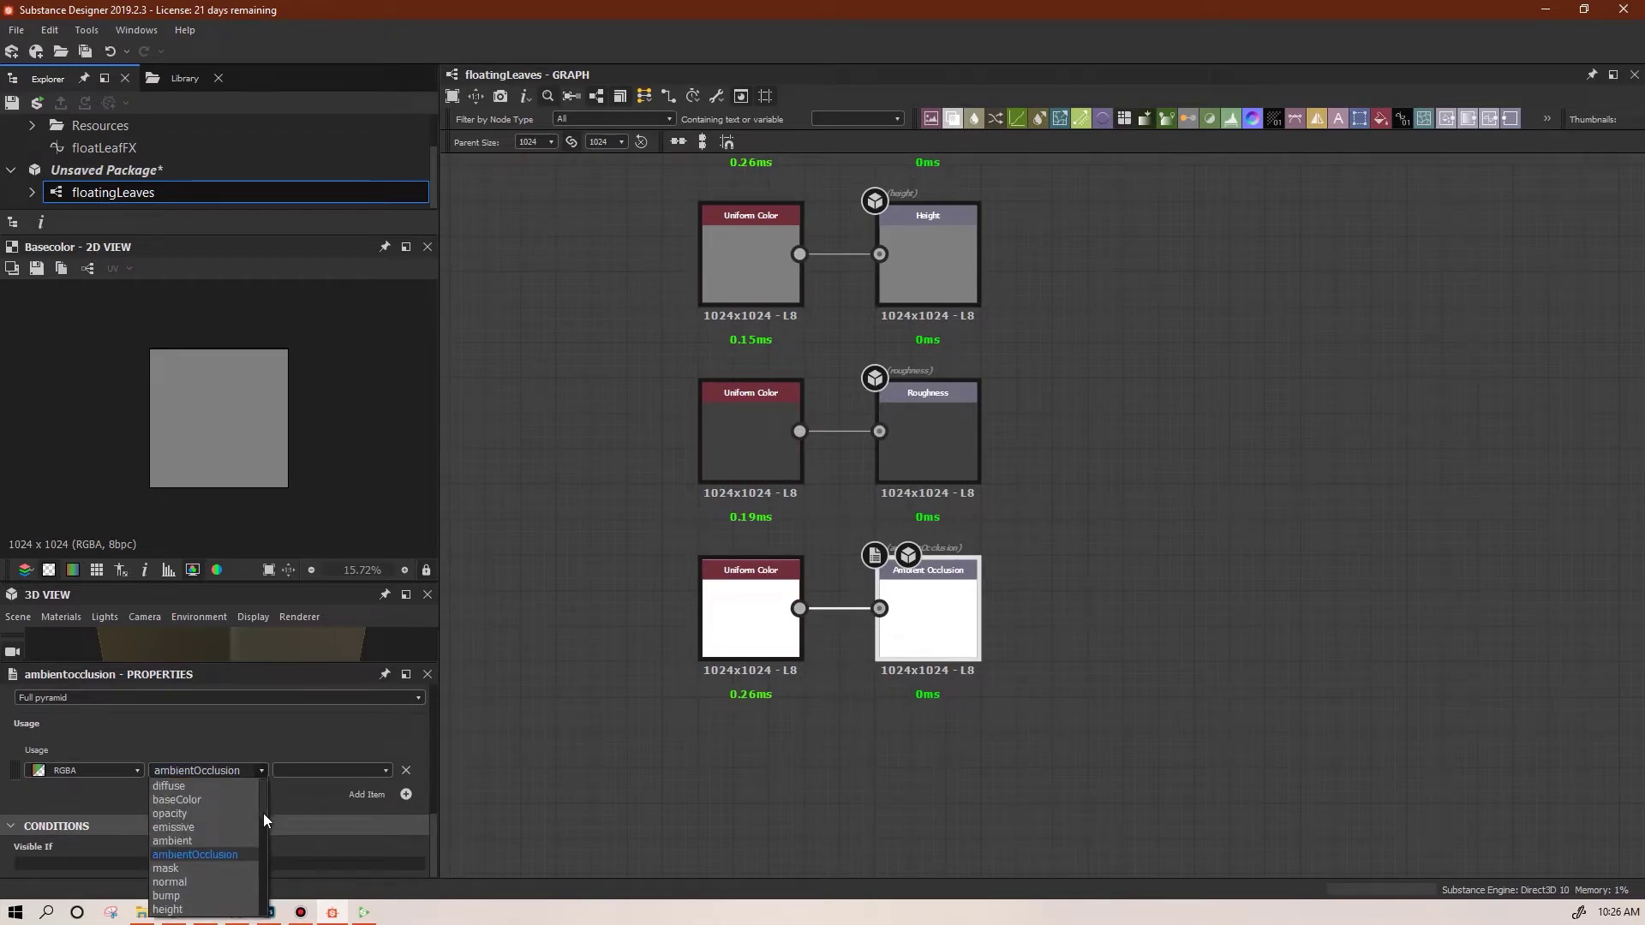
scroll(235, 830, down, 1)
click(235, 829)
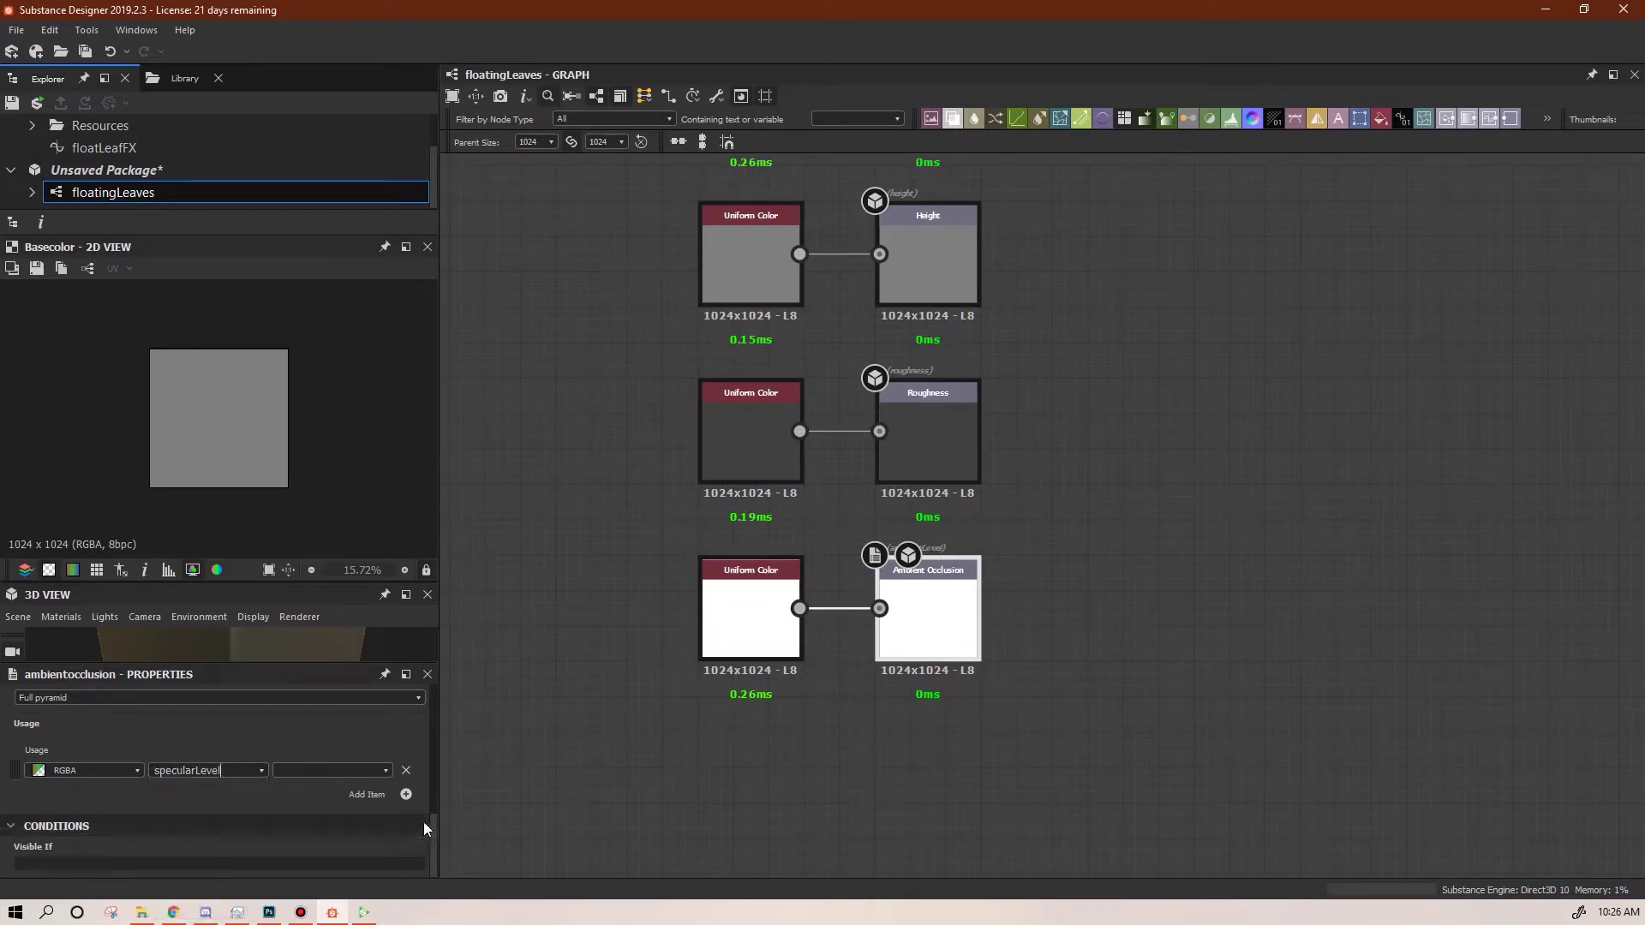
Rename the former ambient occlusion output with the identifier specular and the label Specular Level
drag(435, 846, 426, 674)
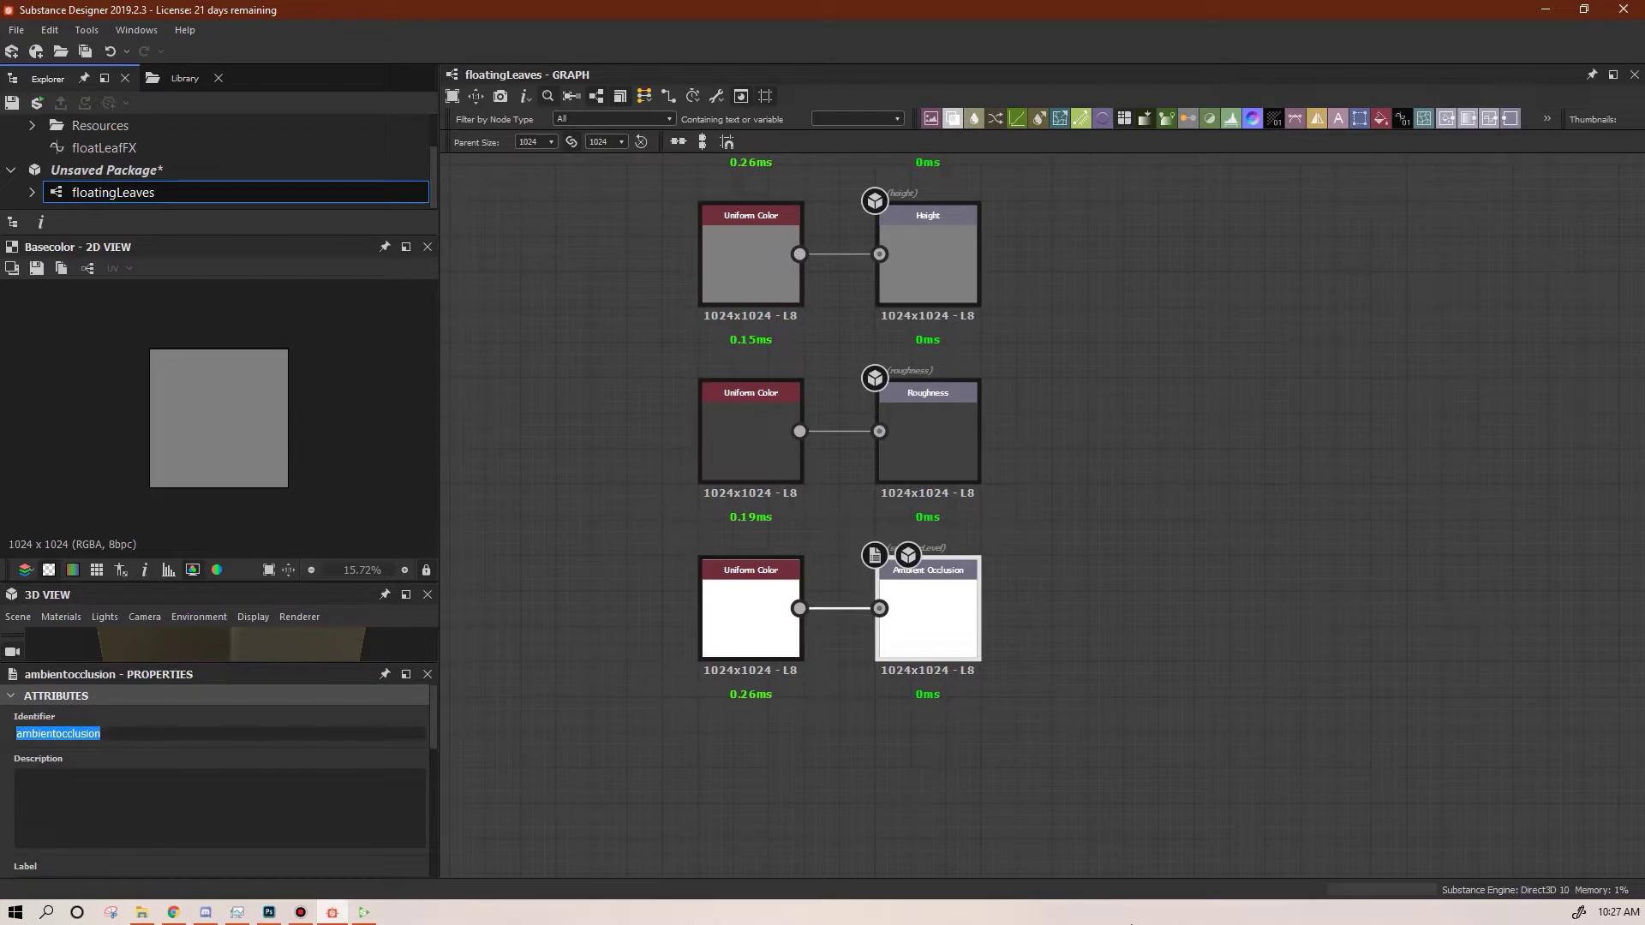
text(specular)
triple_click(64, 766)
text(Specular Level)
Darken the Uniform Color node feeding the Specular Level output to a grayscale value of 33
drag(433, 703, 440, 831)
click(754, 621)
drag(219, 812, 107, 809)
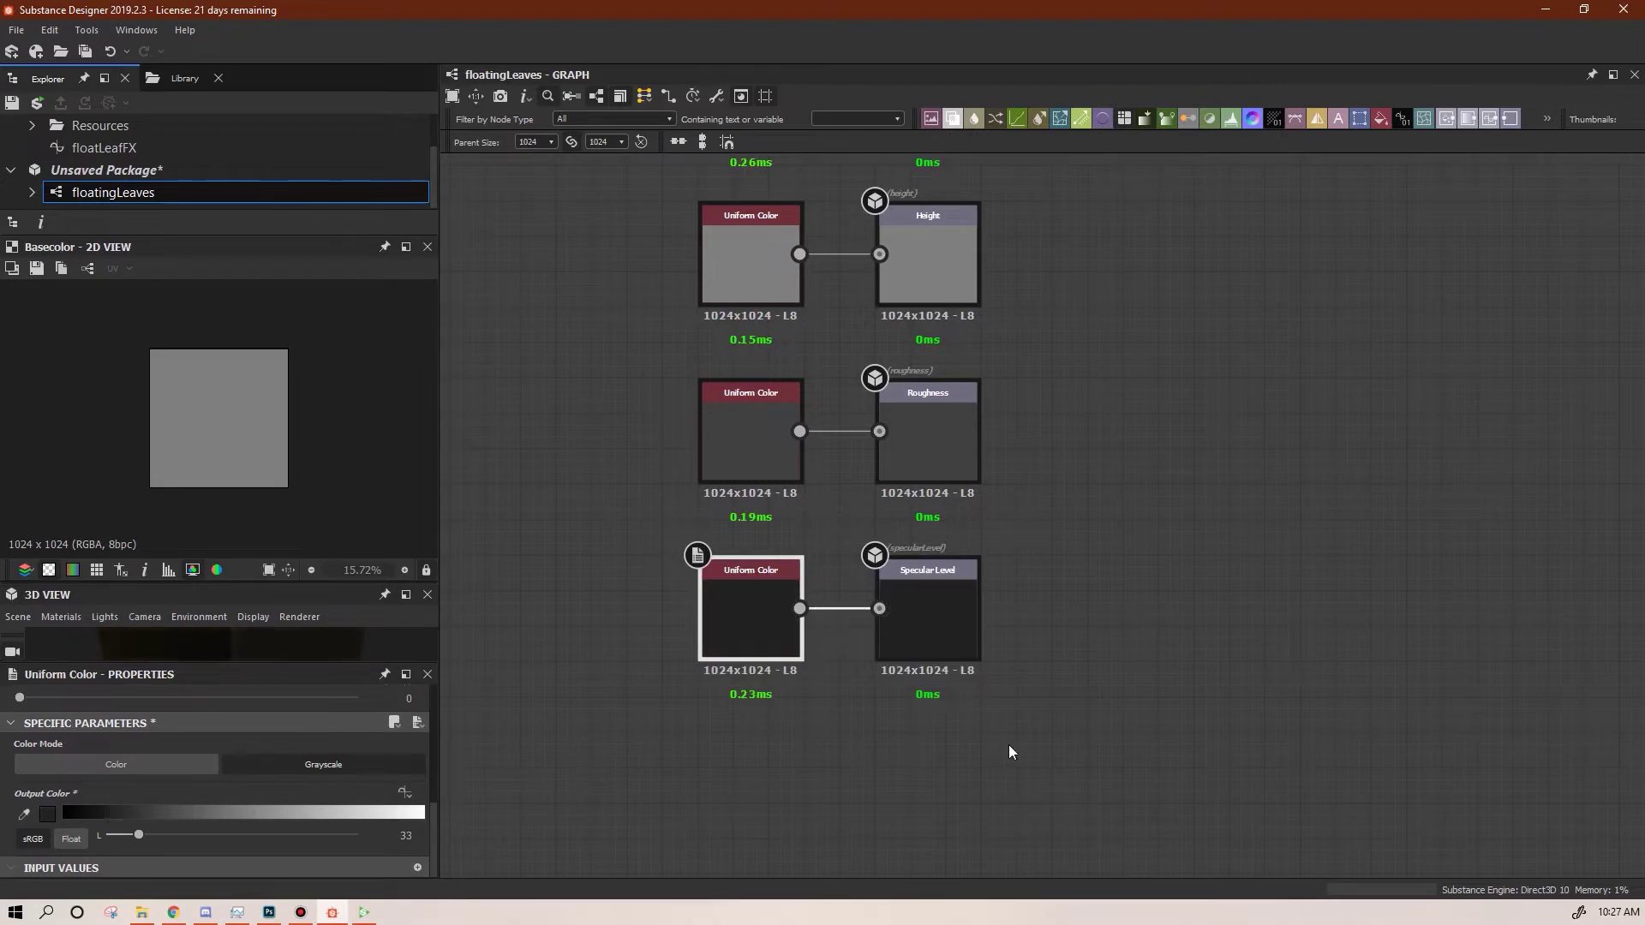
Enlarge the 3D View and rotate the material preview to see its surface
scroll(1215, 619, down, 3)
middle_drag(1227, 540, 1195, 663)
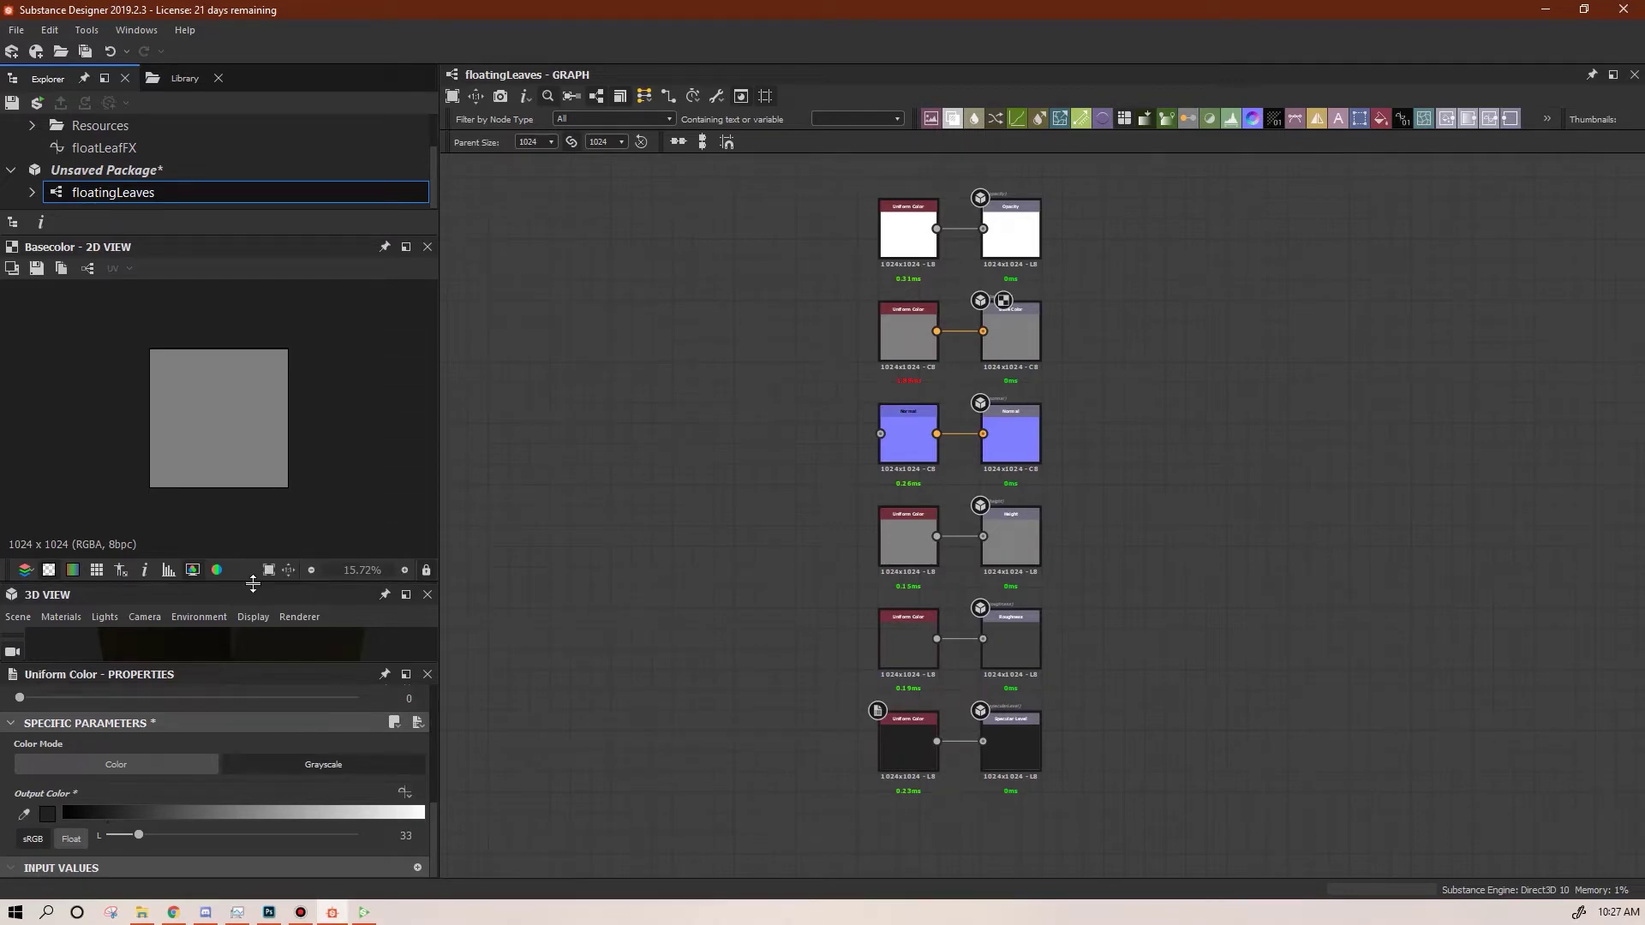
drag(252, 584, 253, 343)
drag(230, 543, 851, 517)
drag(360, 524, 237, 457)
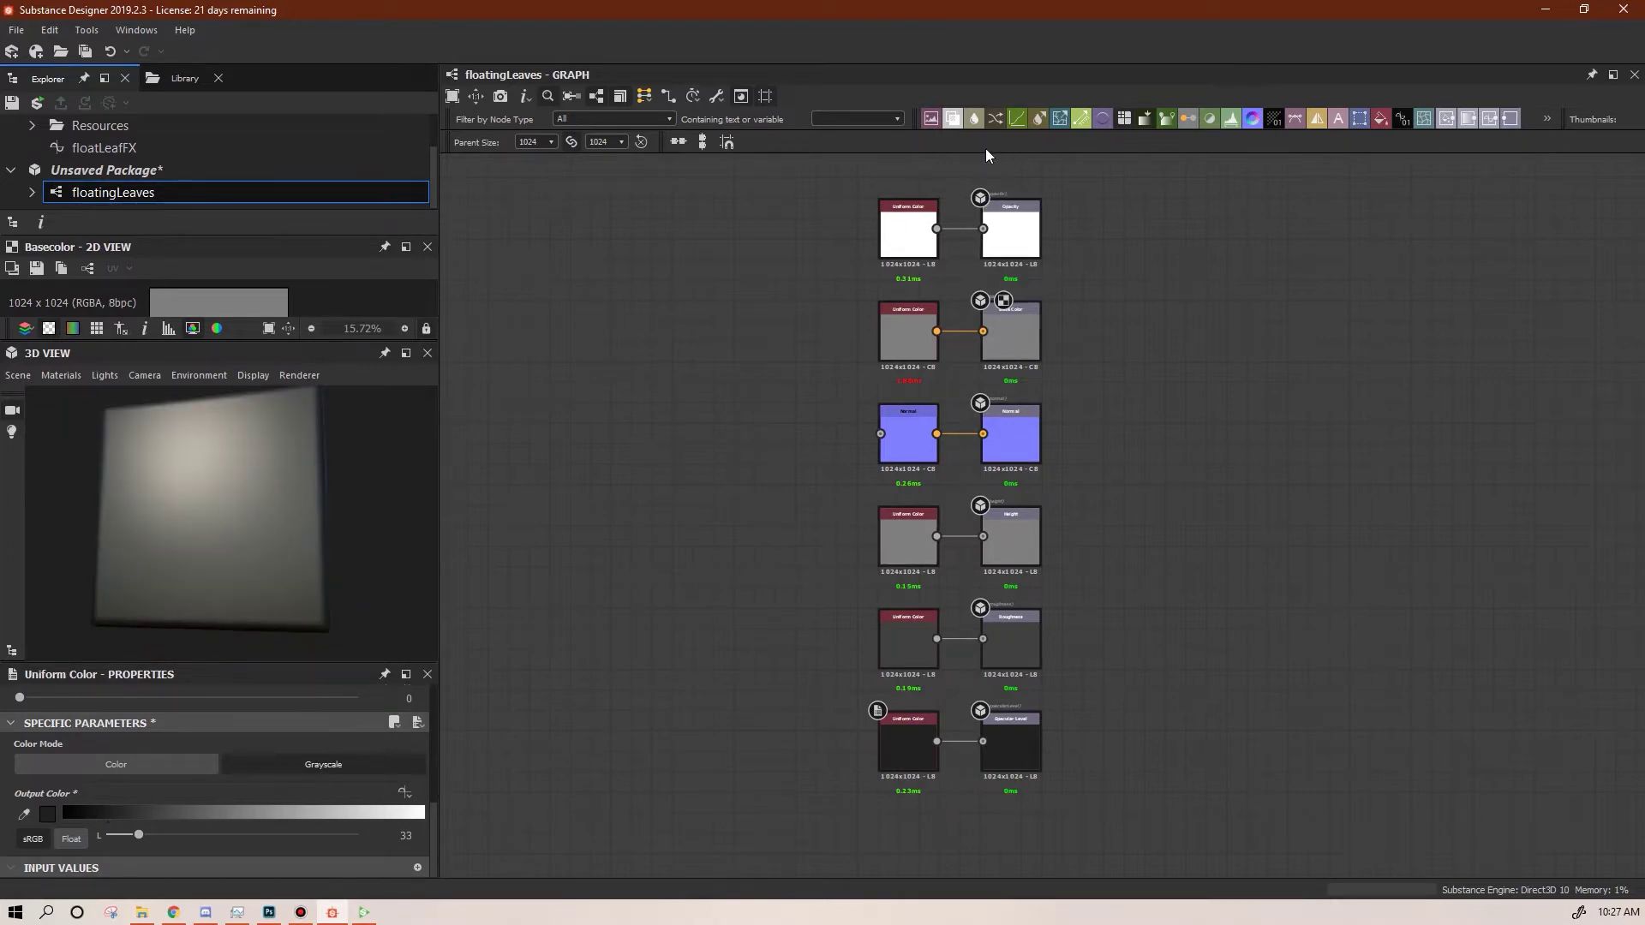
scroll(1131, 718, up, 2)
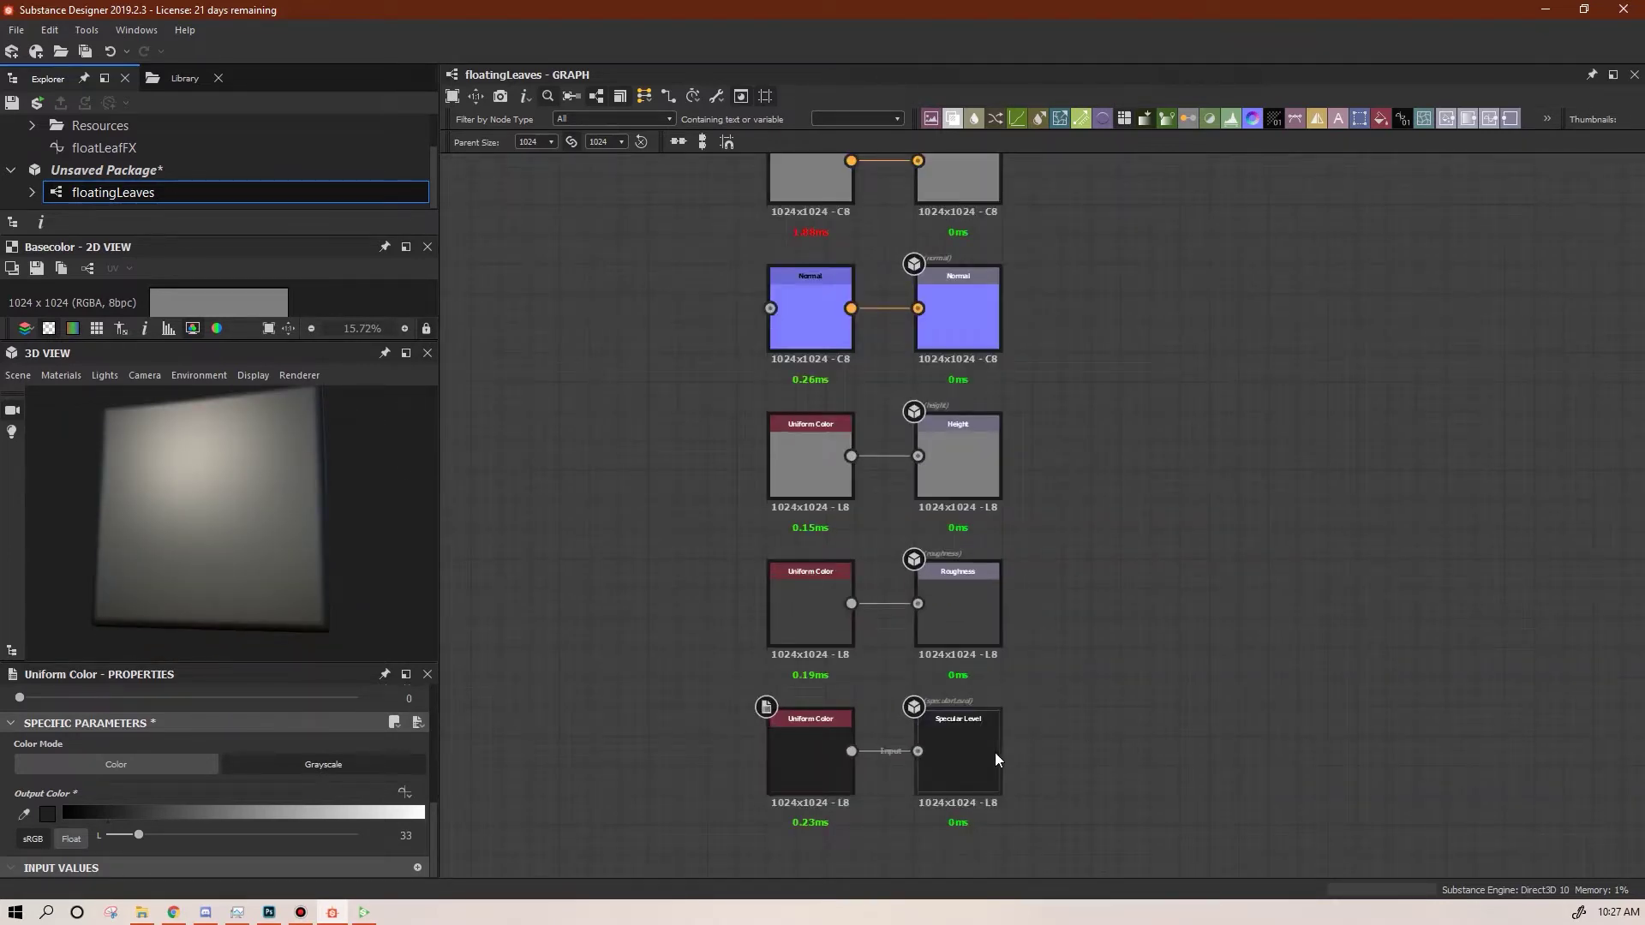
middle_drag(1038, 452, 1081, 624)
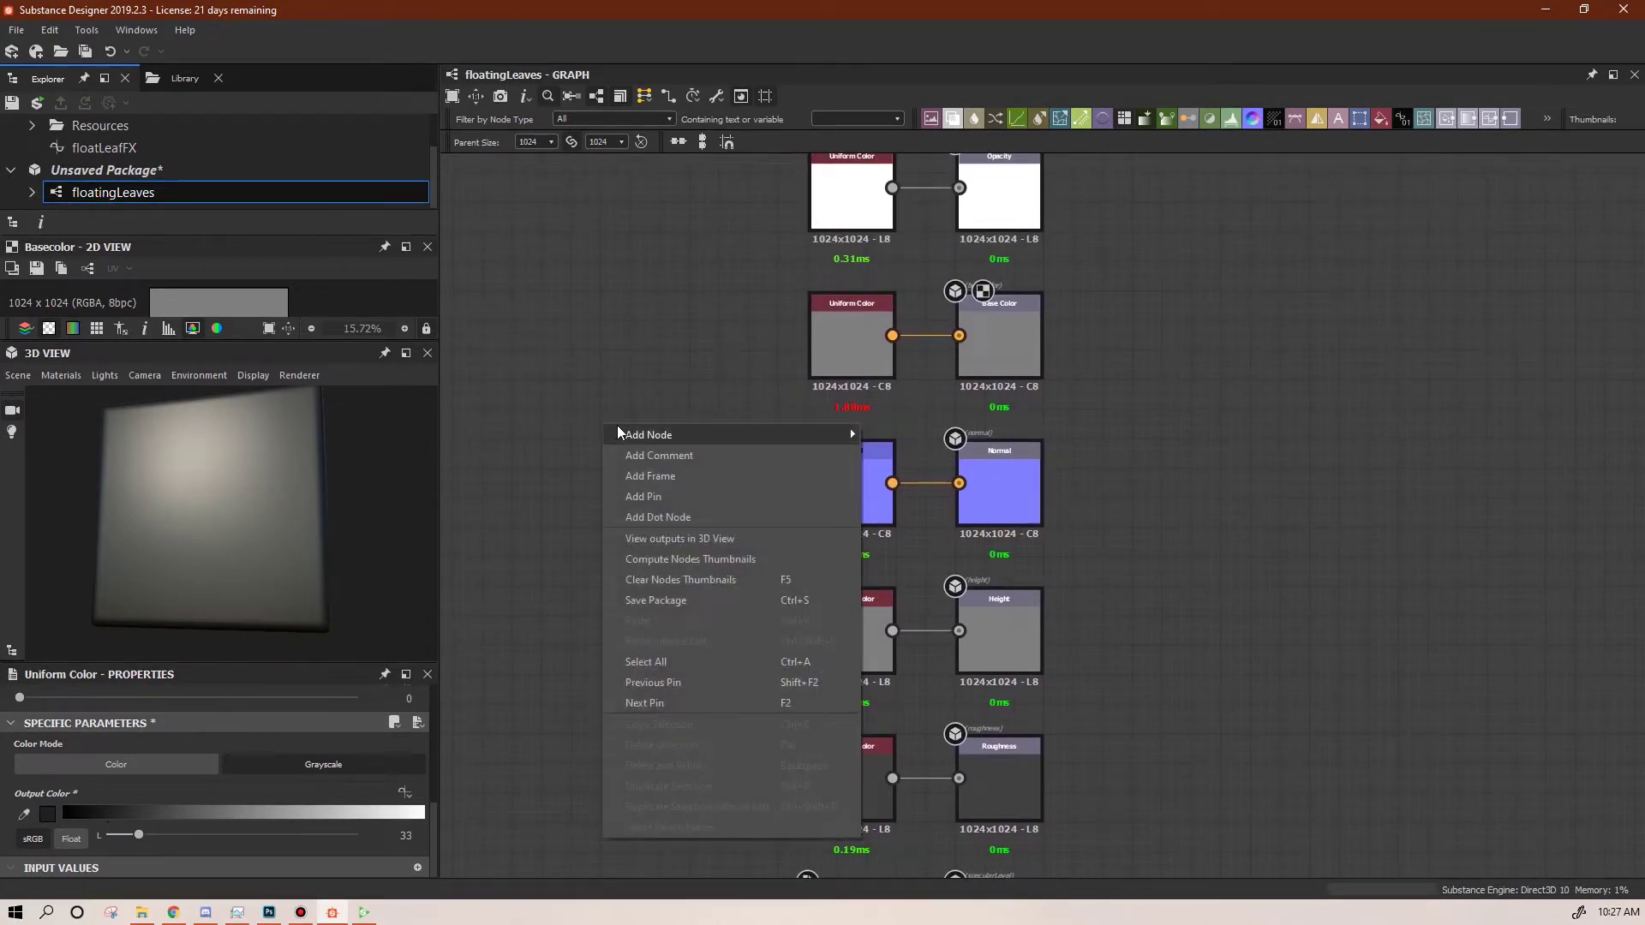
Send the graph's outputs to the 3D View and clear empty workspace ahead of the output nodes
click(673, 539)
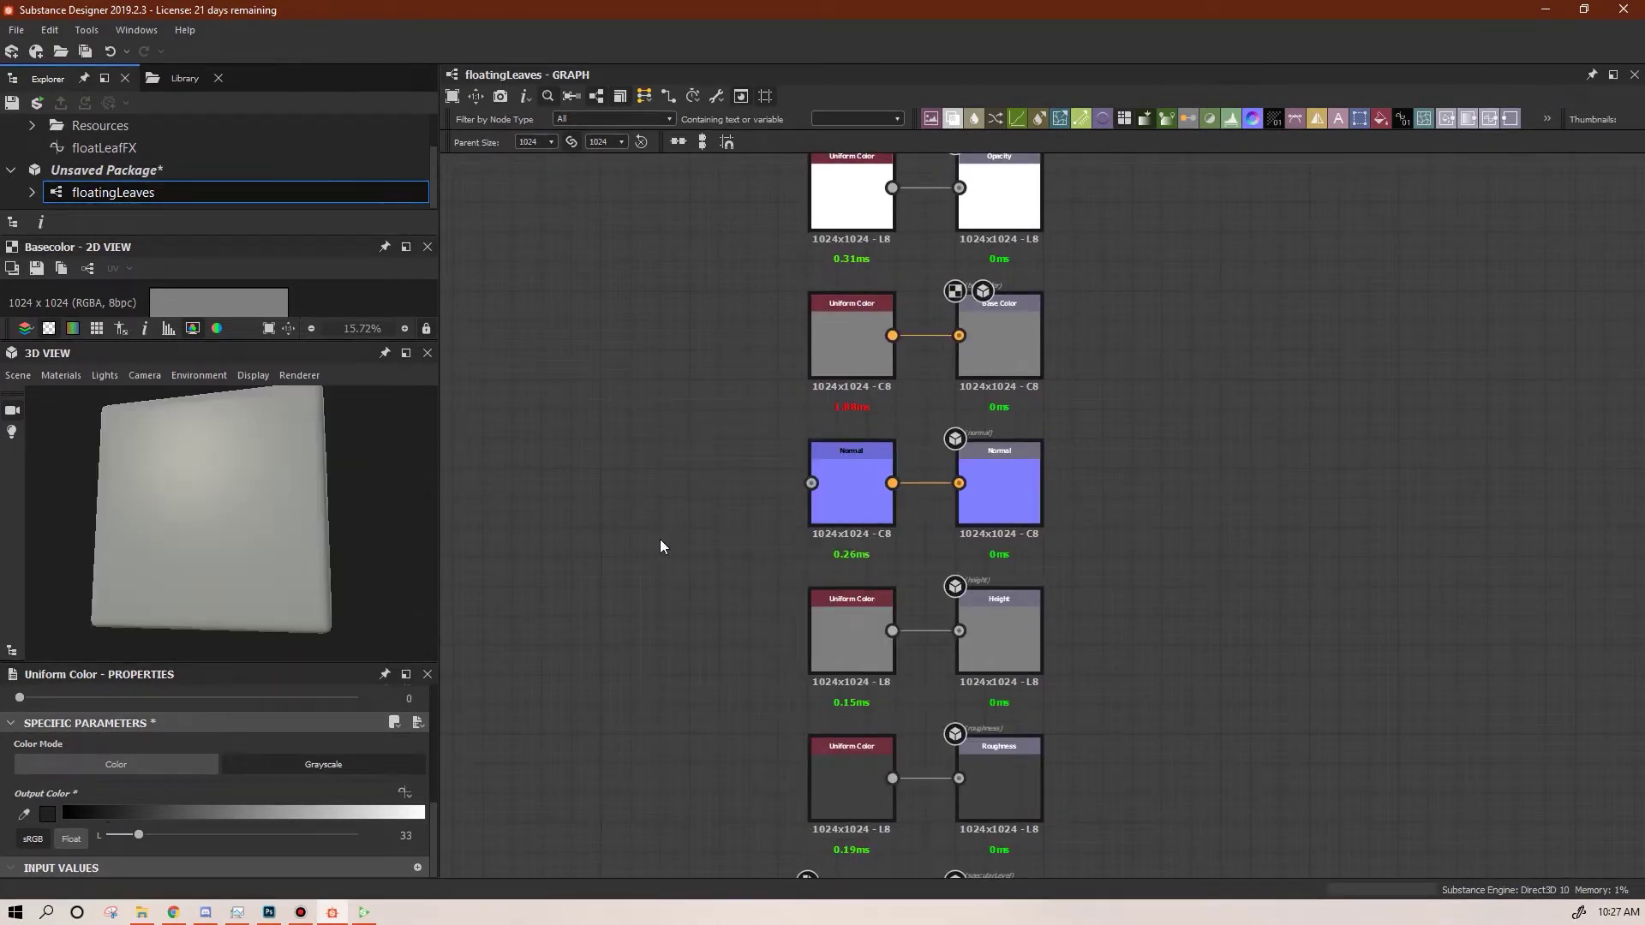
drag(255, 475, 702, 544)
scroll(670, 545, down, 3)
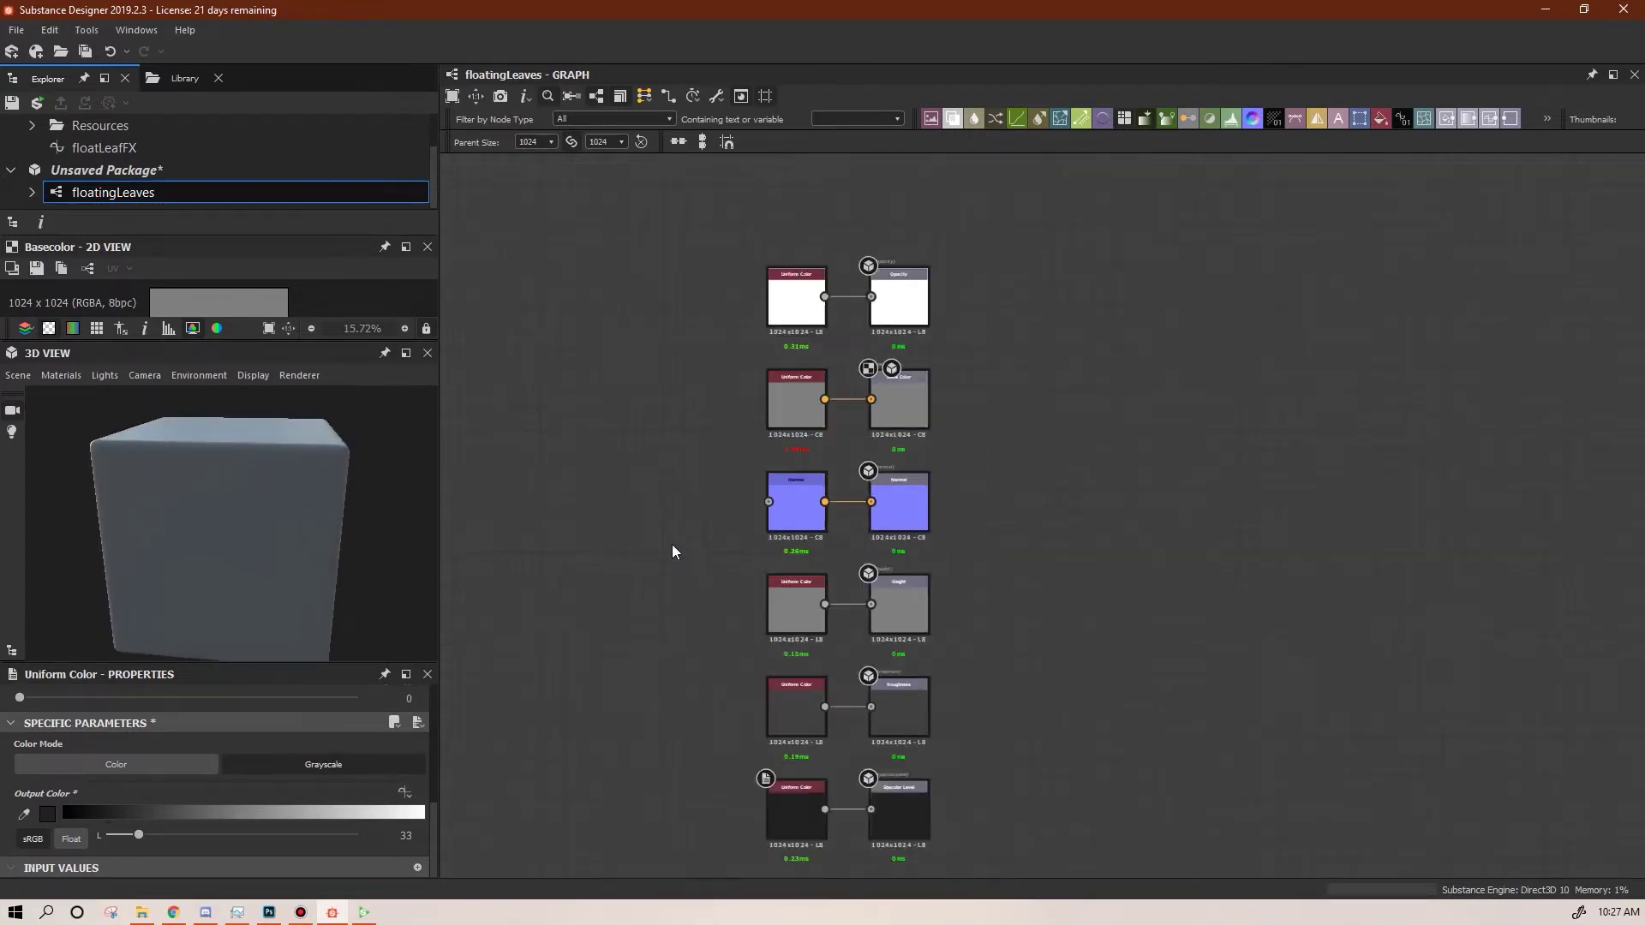
middle_drag(659, 580, 1213, 542)
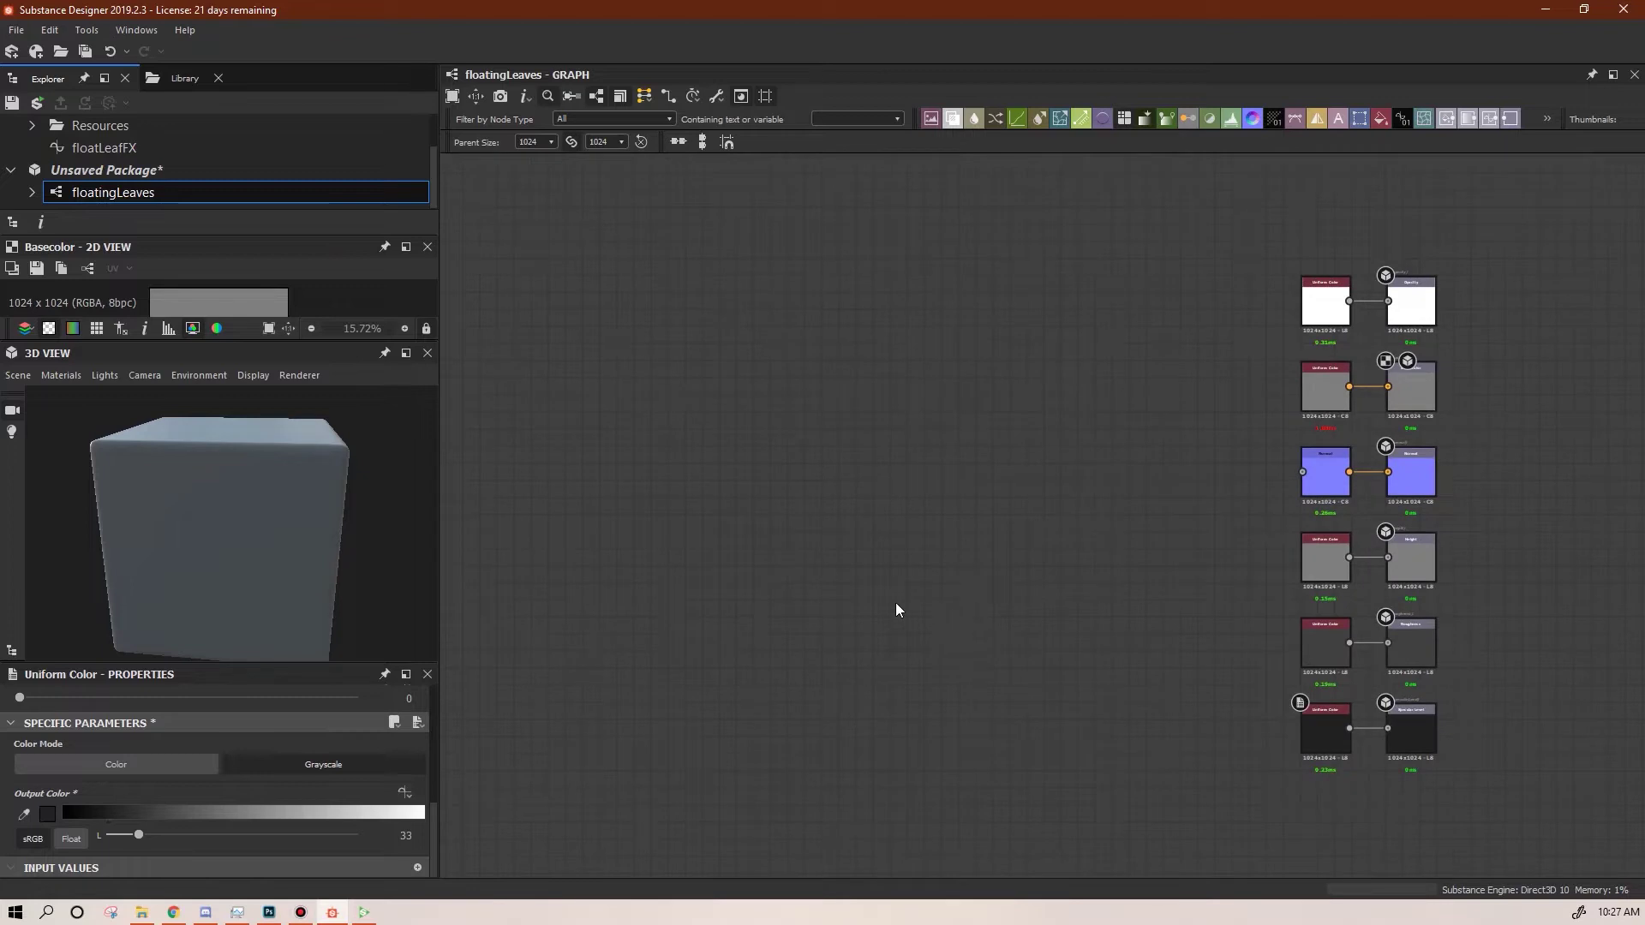
middle_drag(897, 605, 941, 583)
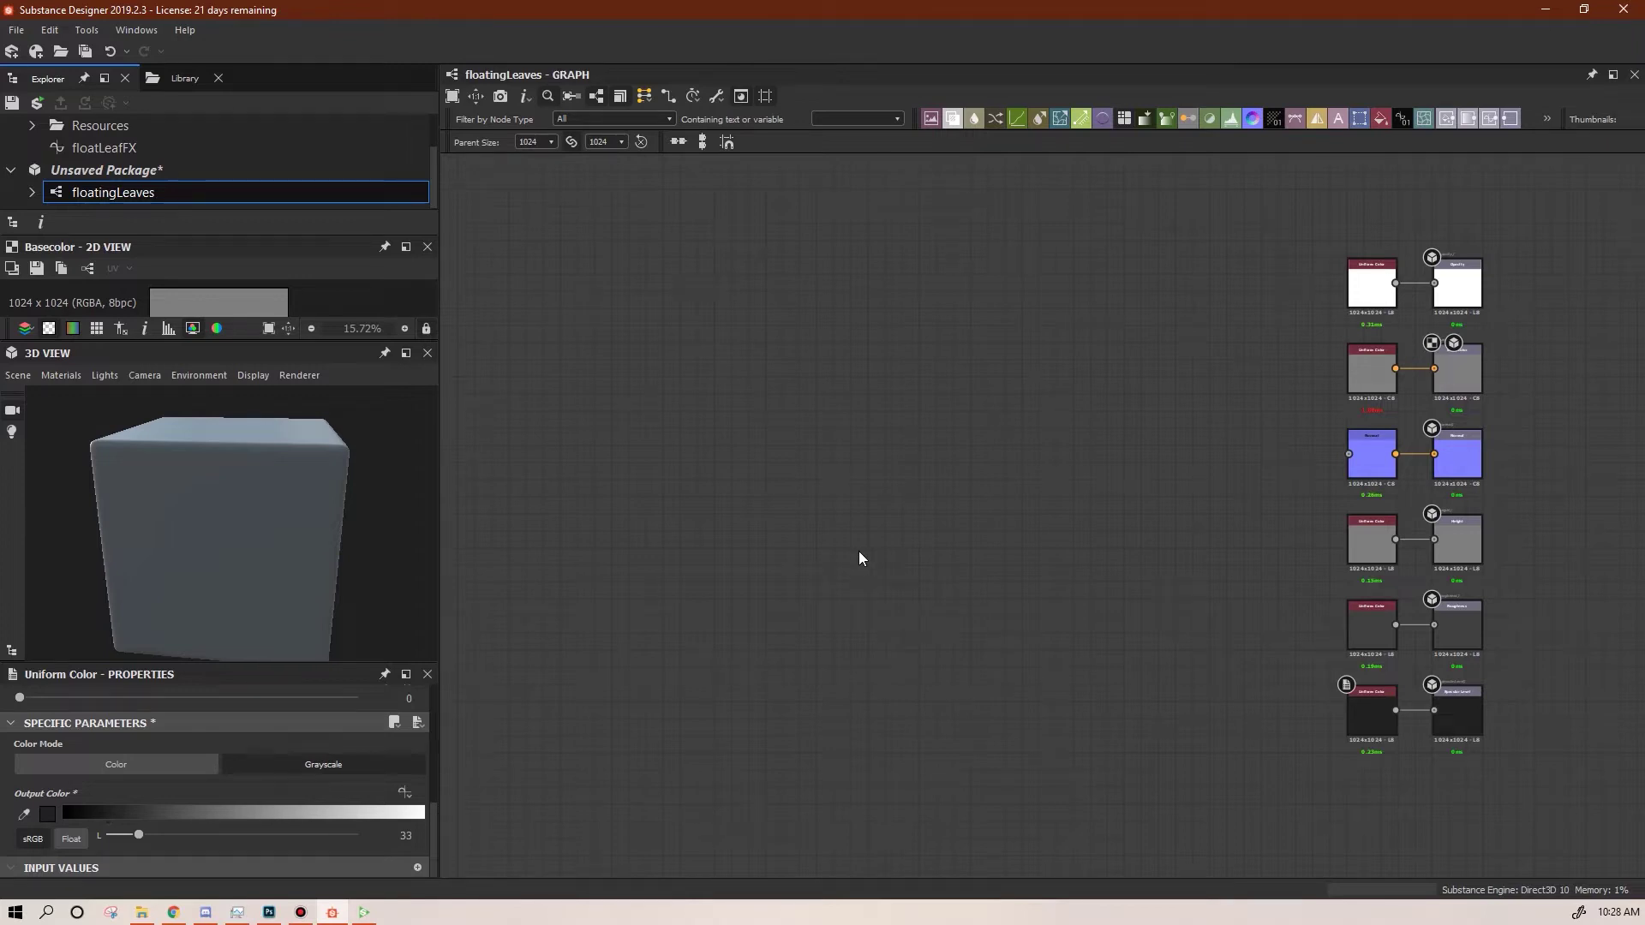
Find the Creased noise in the library and place it in the empty area of the graph
click(182, 78)
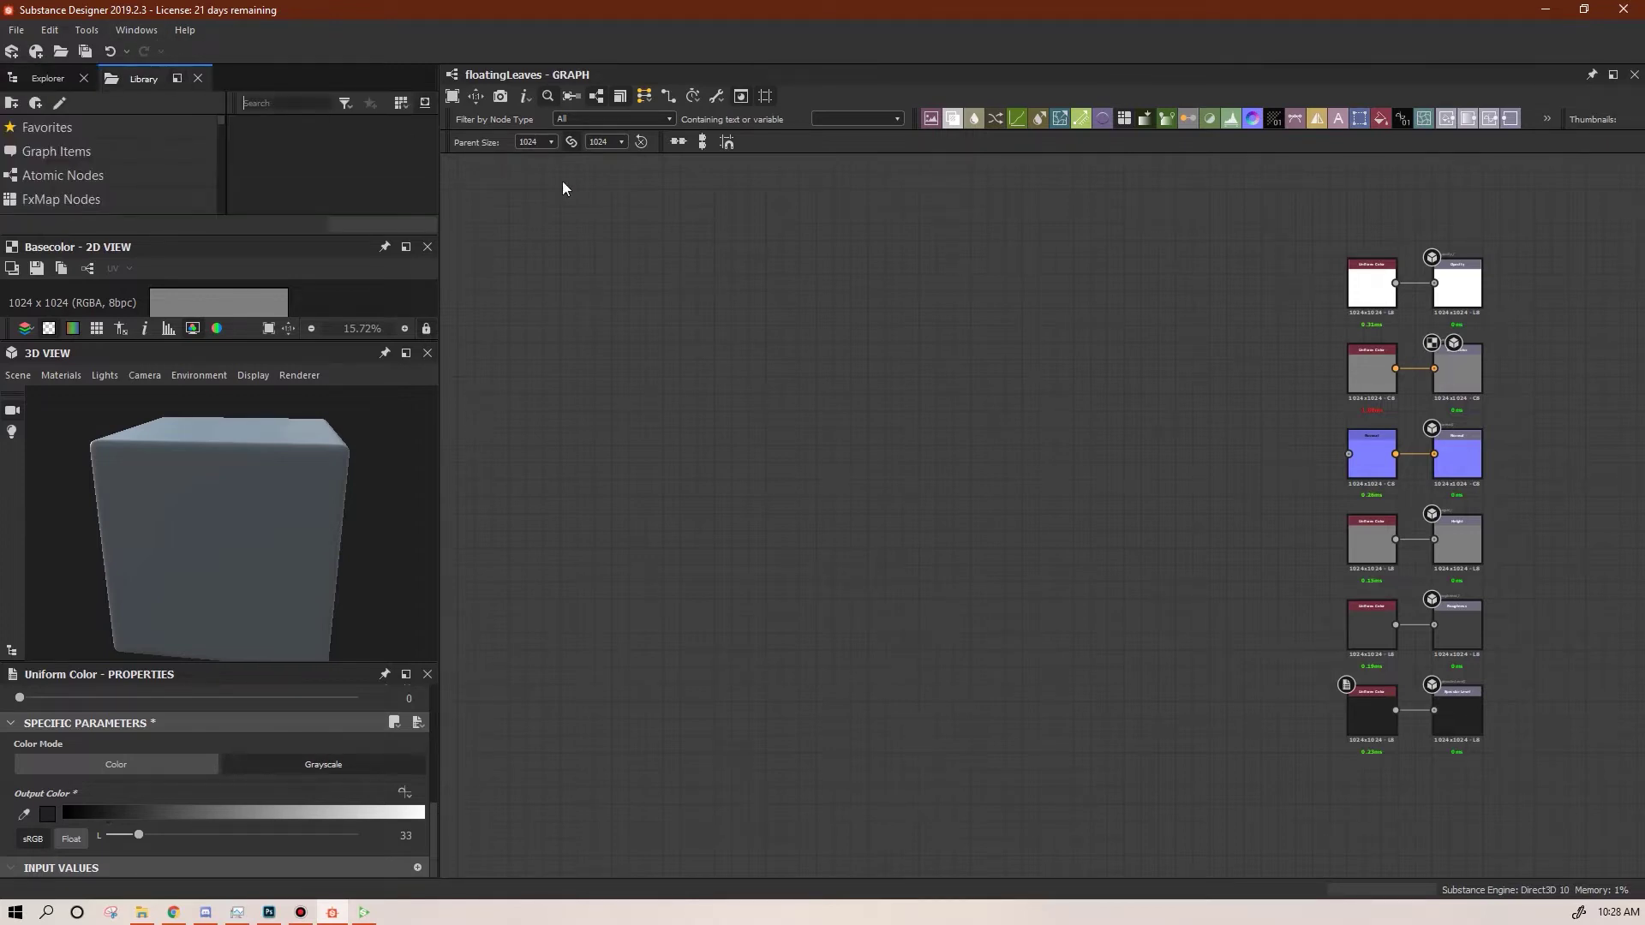
text(crea)
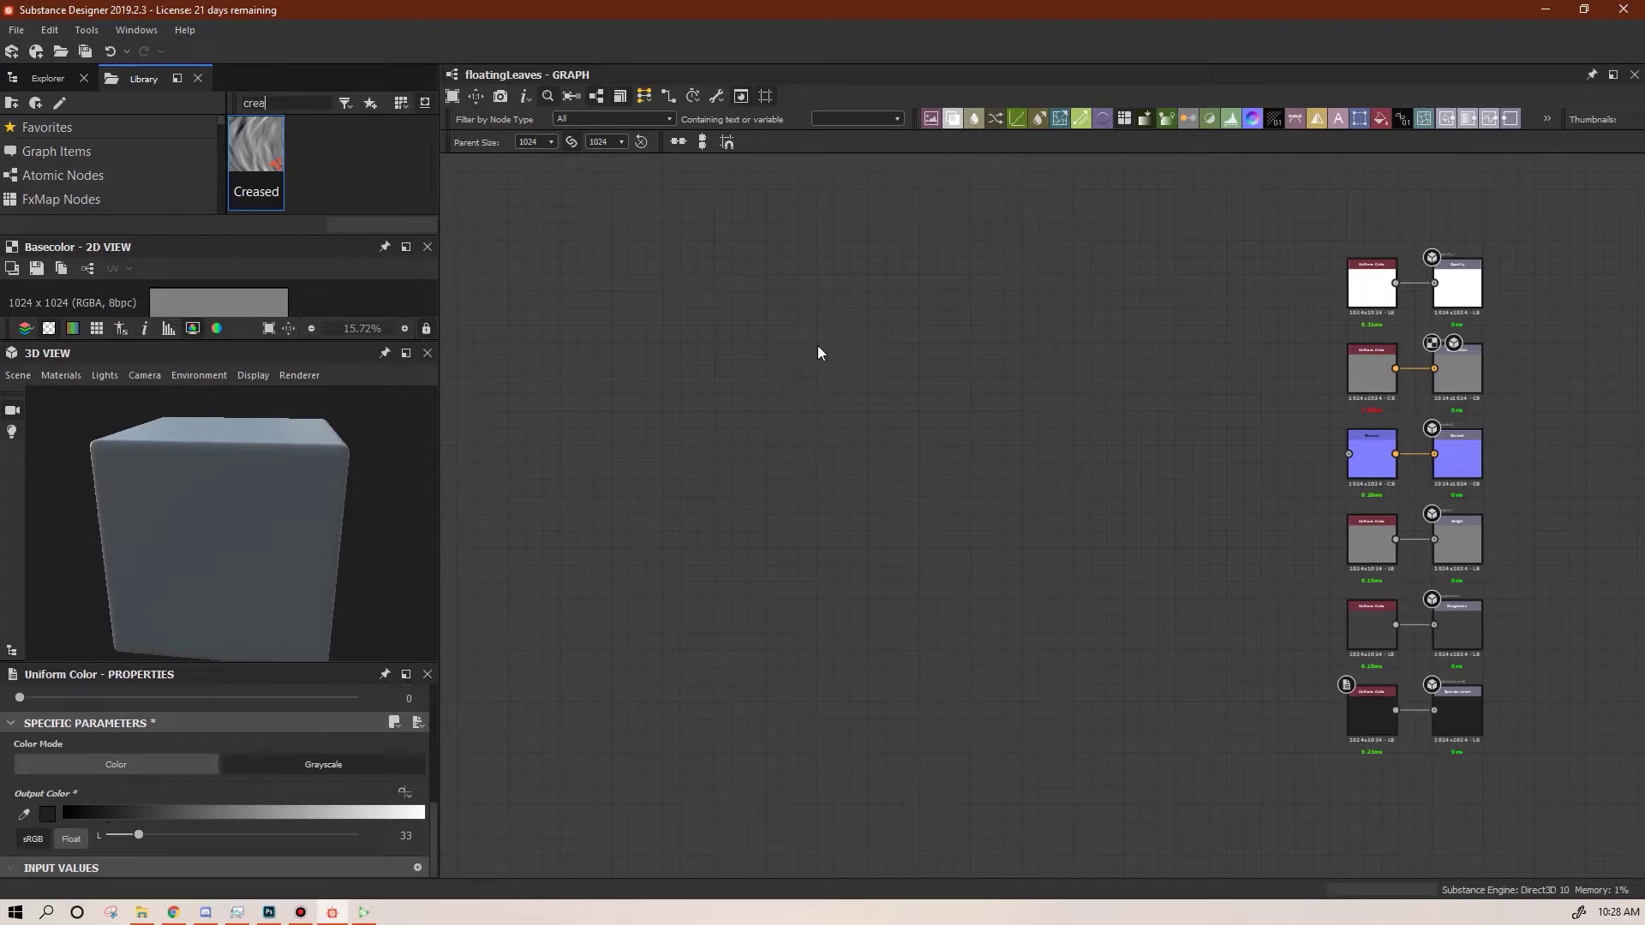
drag(257, 146, 639, 363)
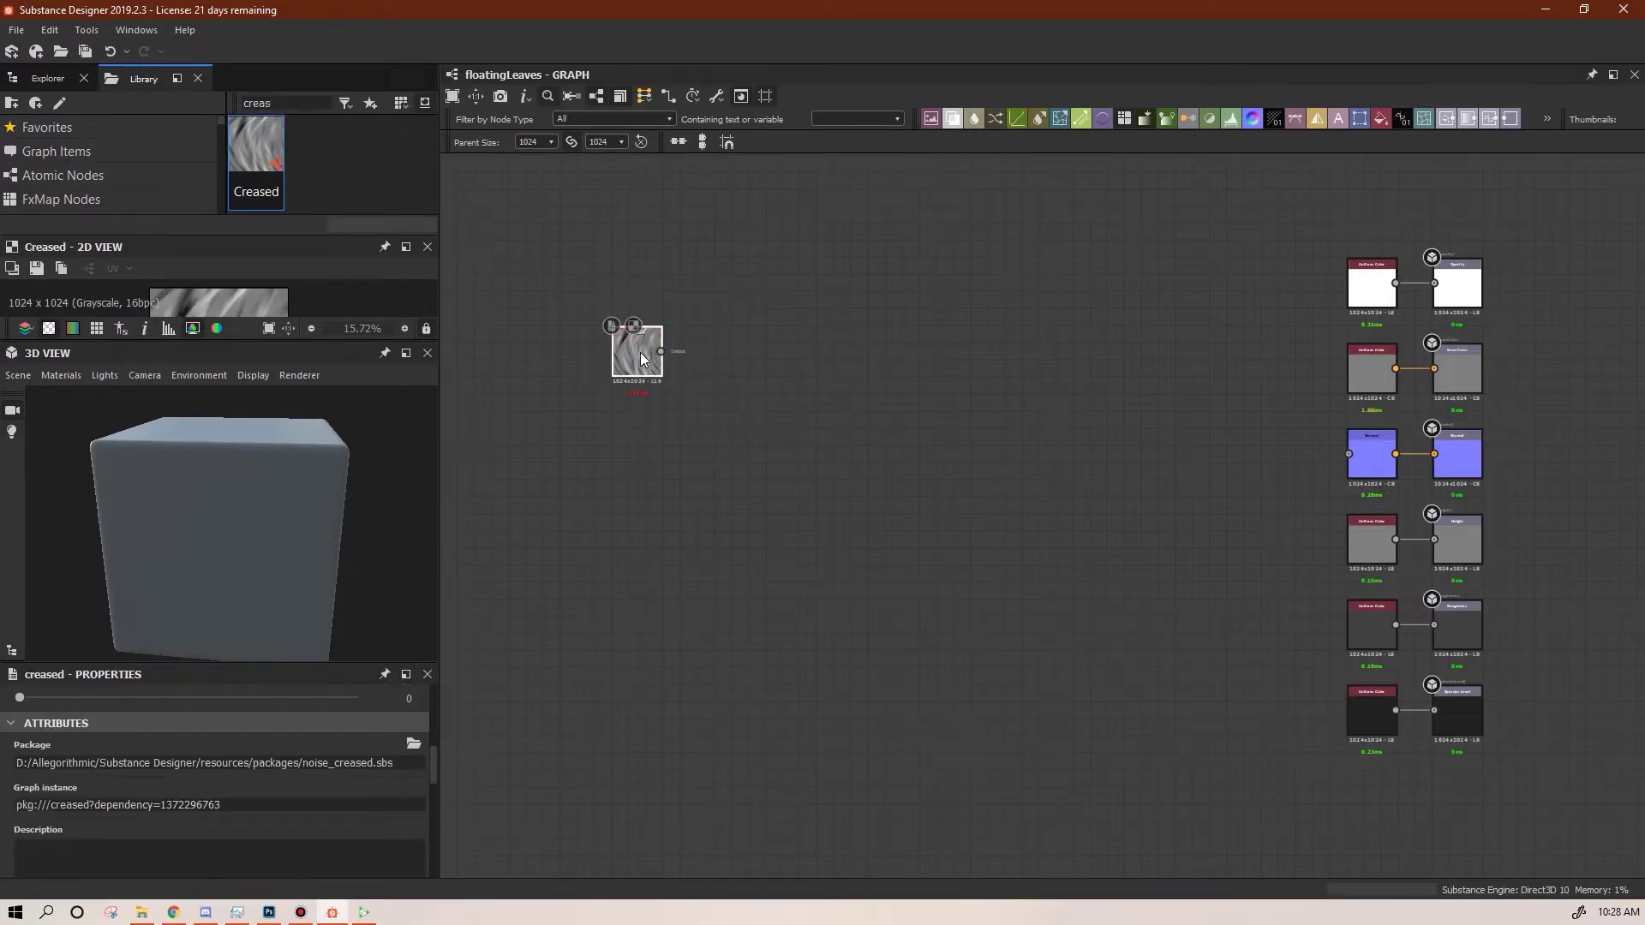
scroll(640, 352, up, 5)
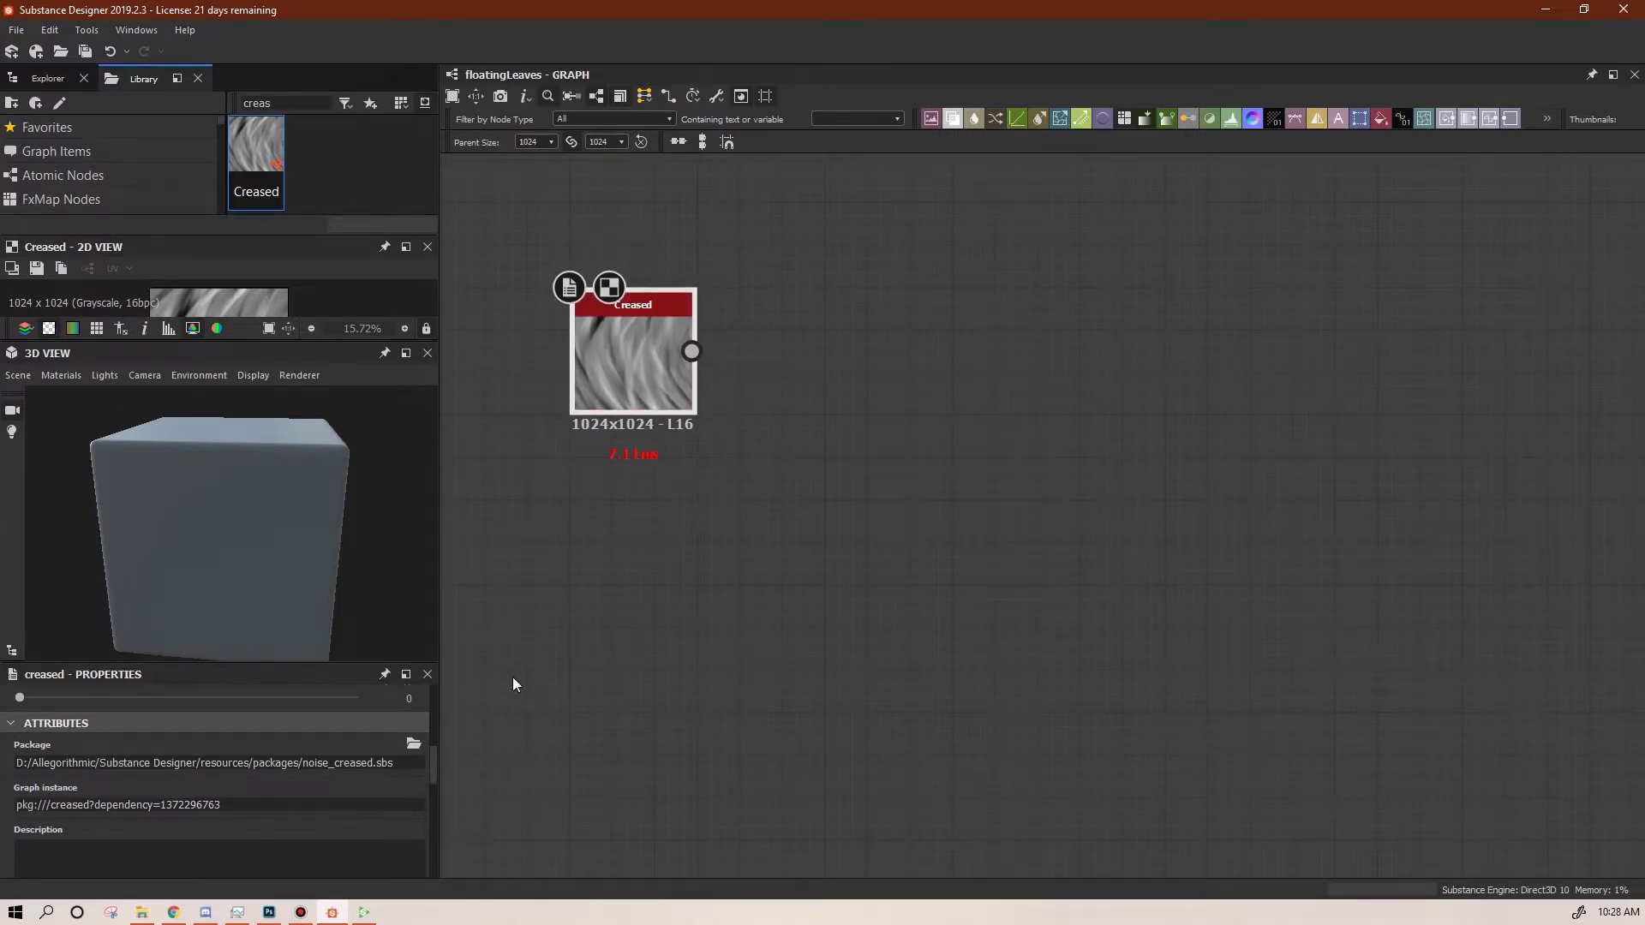
Reduce the Creased node's output width and height to -3 (Parent / 8)
scroll(435, 770, up, 5)
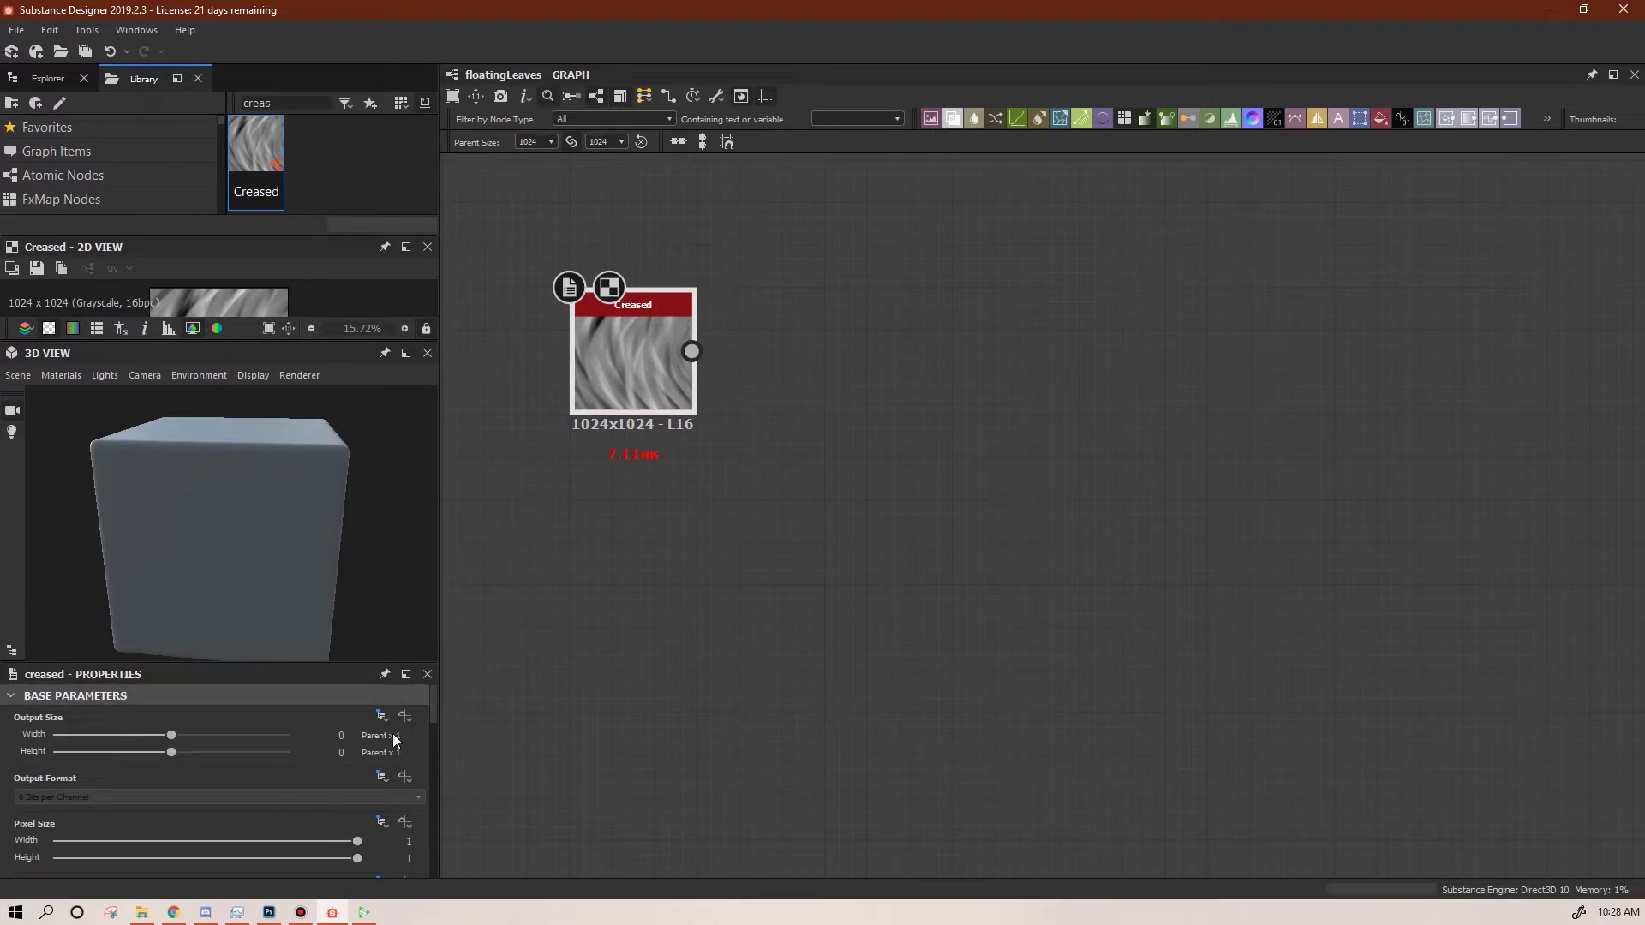
click(133, 735)
click(142, 734)
click(152, 752)
drag(149, 753, 142, 752)
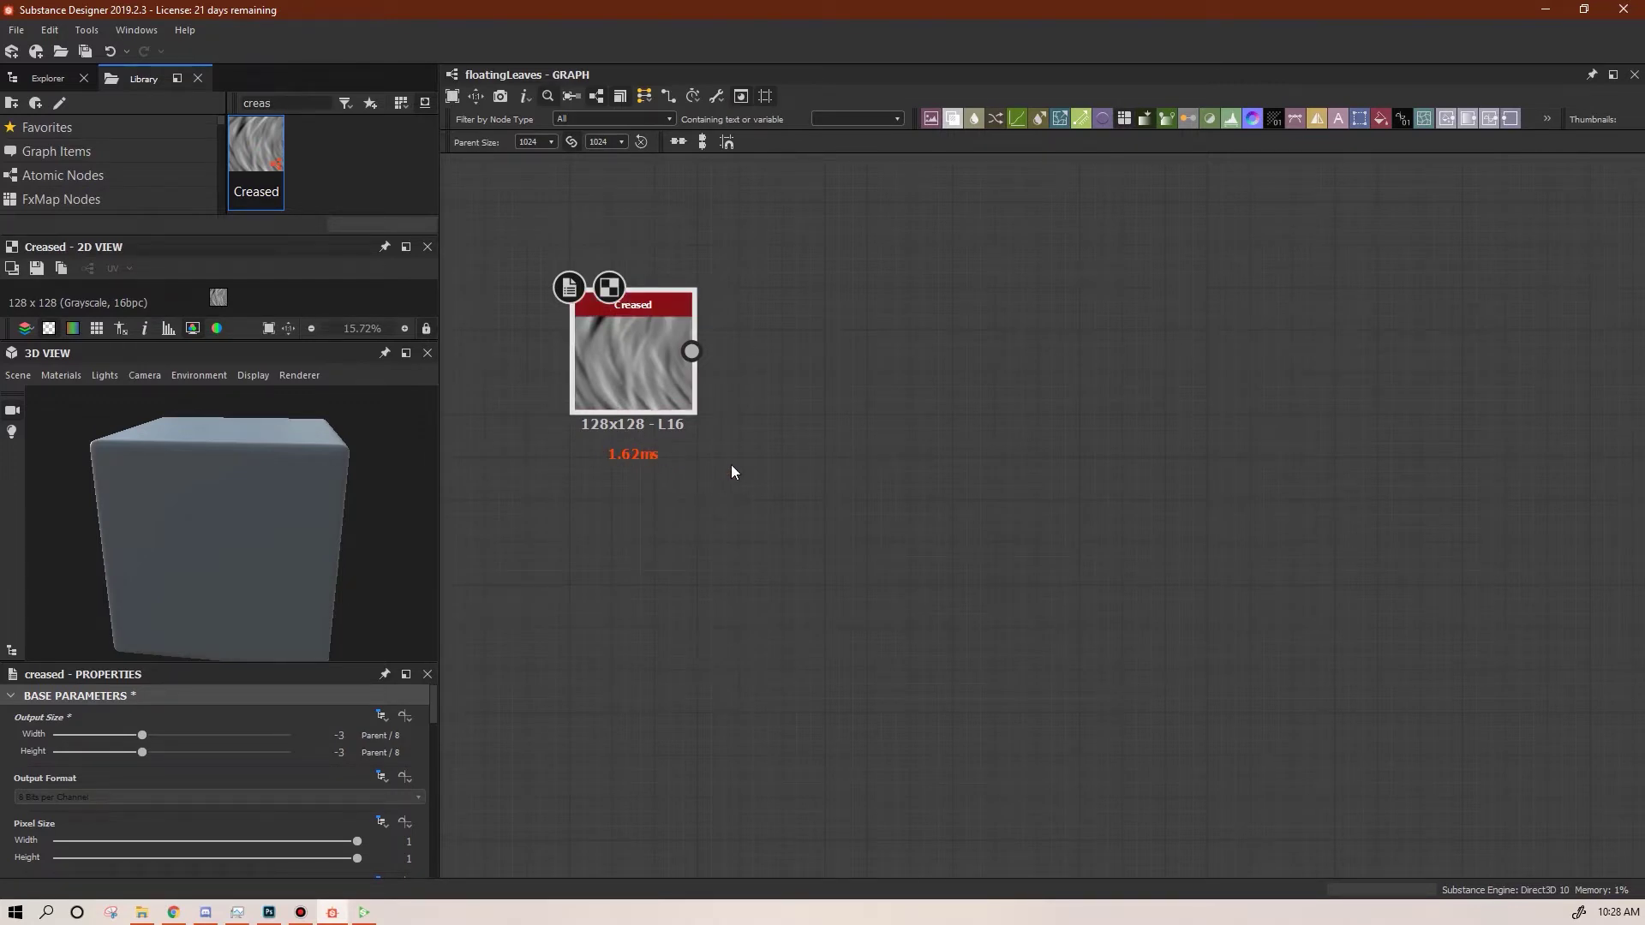
scroll(739, 466, down, 1)
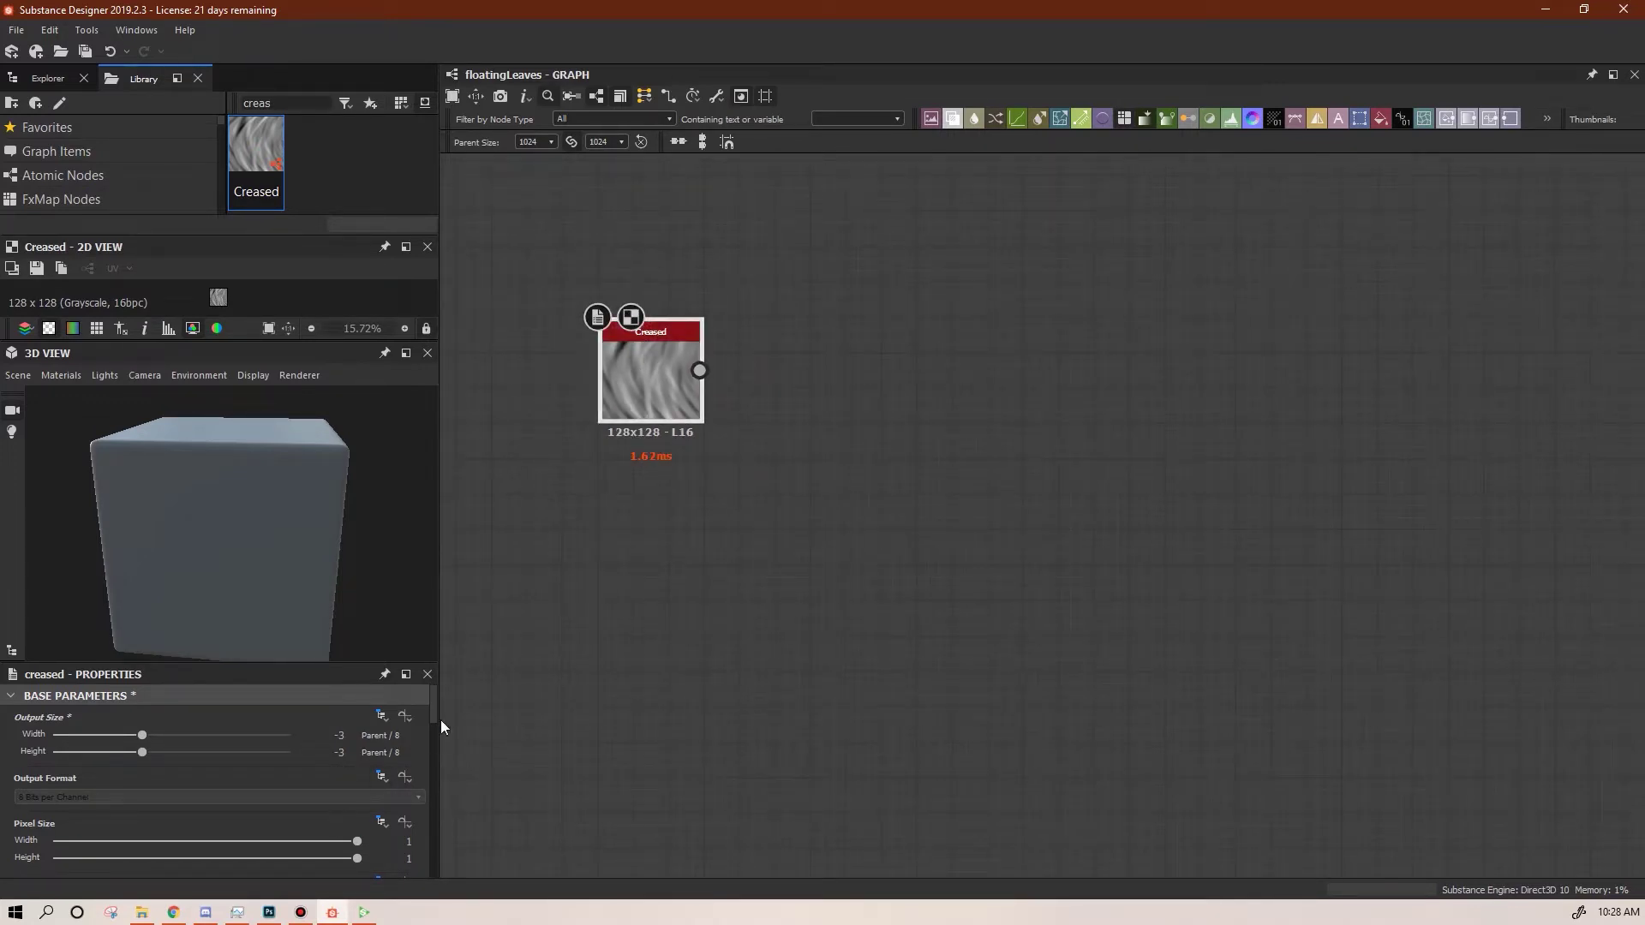
Set the Creased noise's Scale to 2
drag(434, 708, 426, 845)
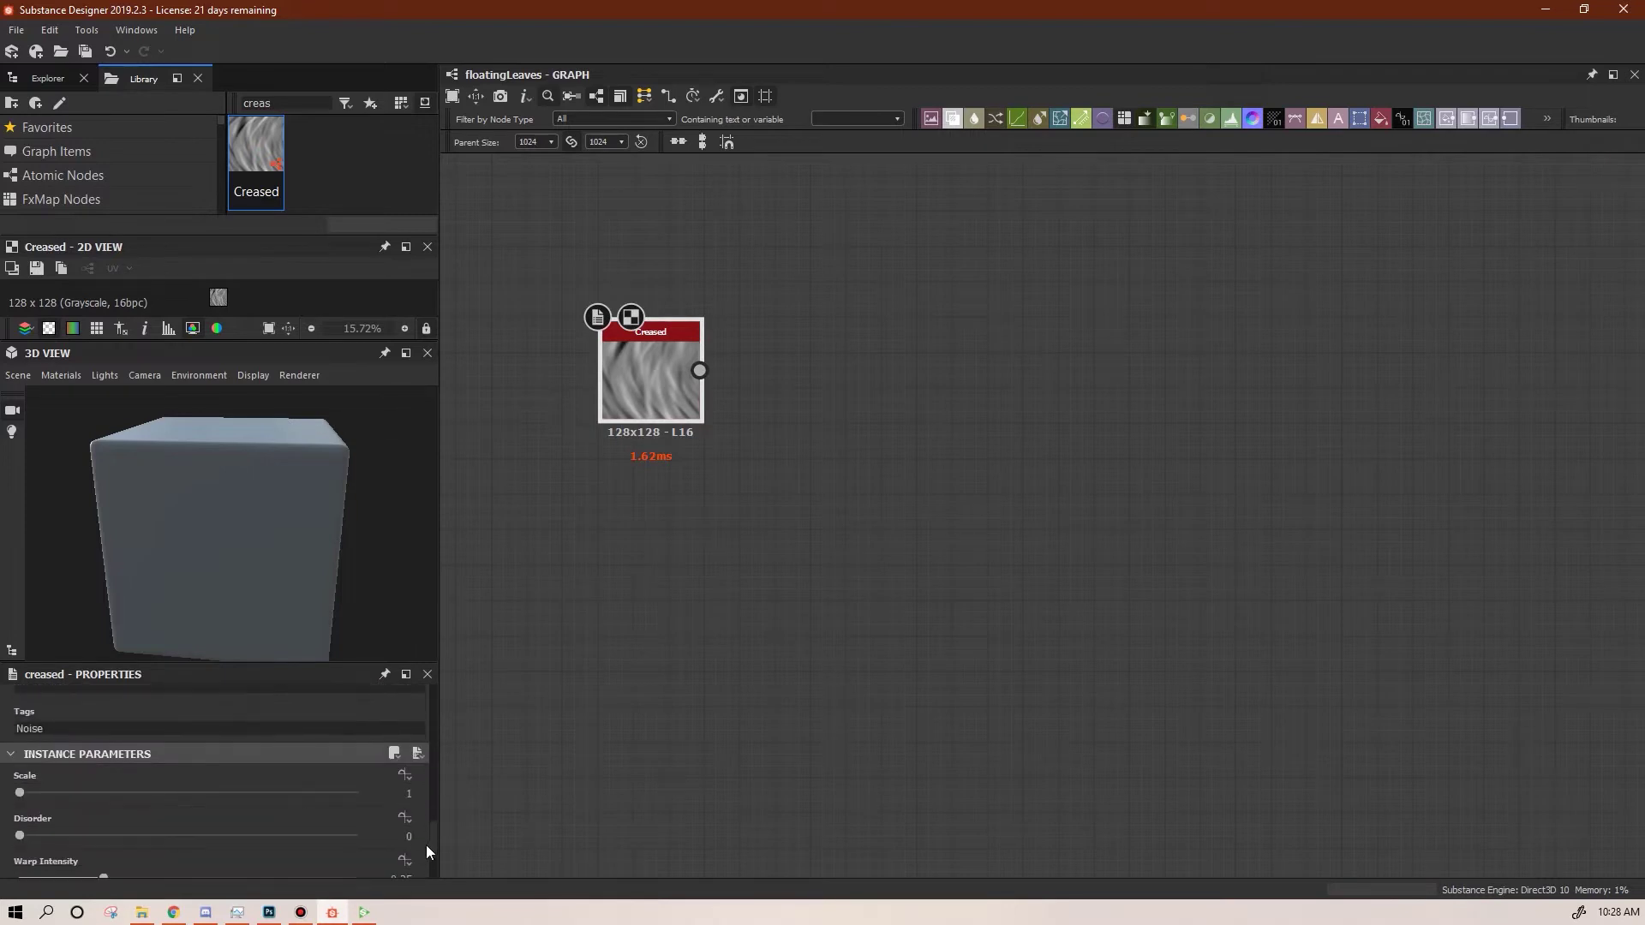
click(397, 788)
text(2)
key(Return)
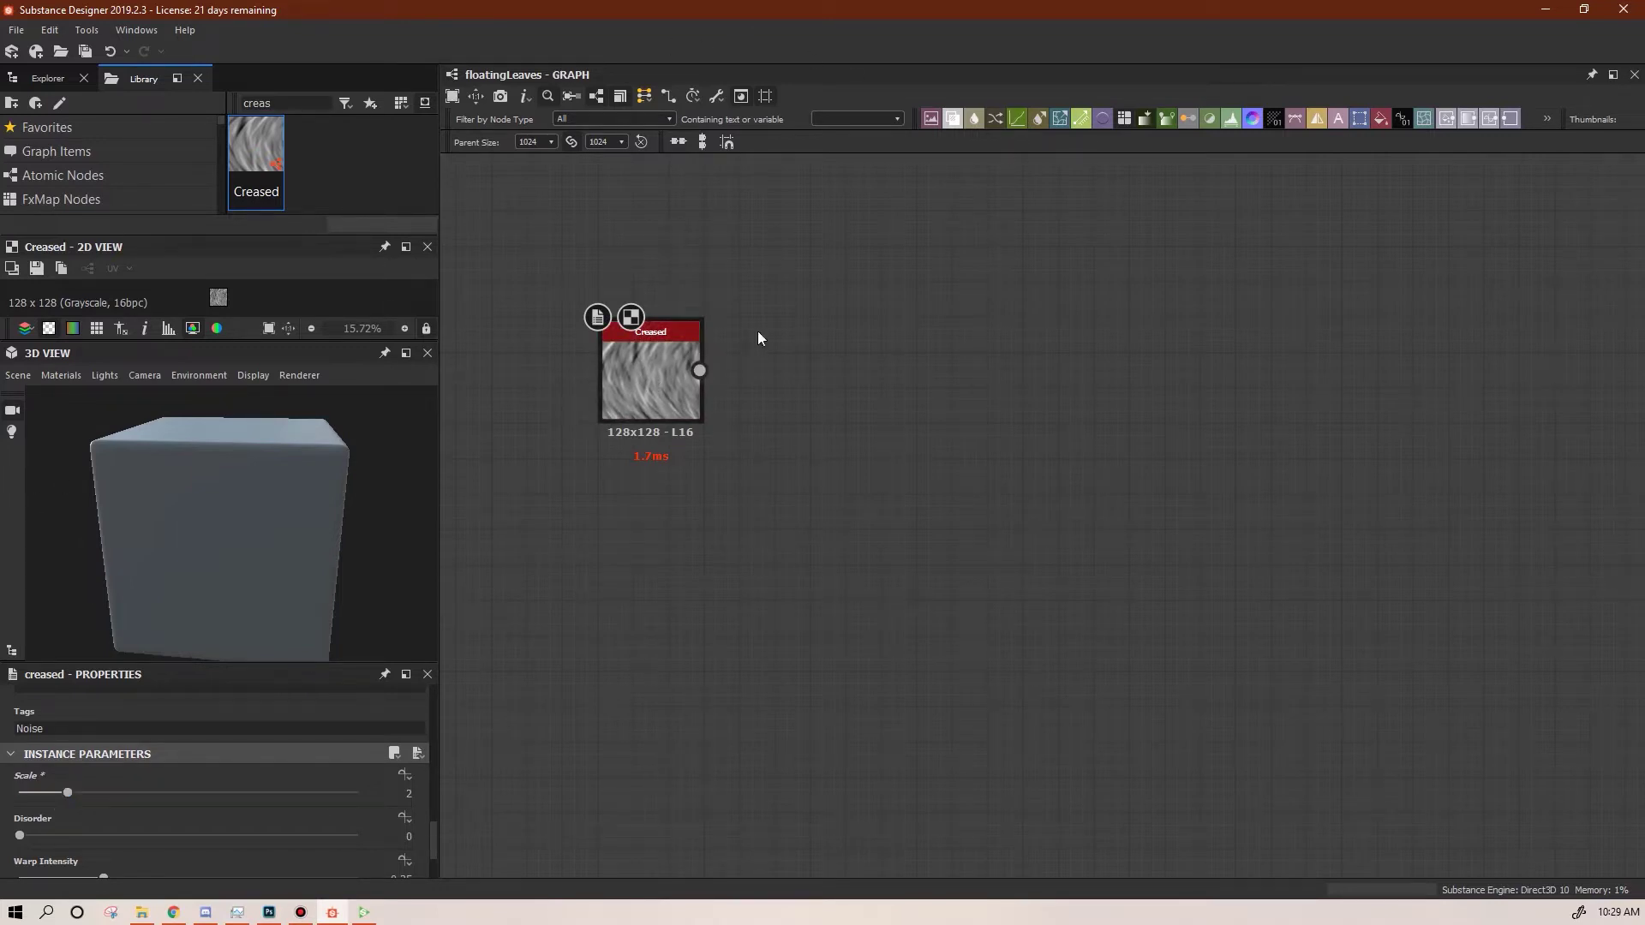
Add a Directional Blur node after the Creased noise and feed the noise into it
drag(646, 359, 646, 394)
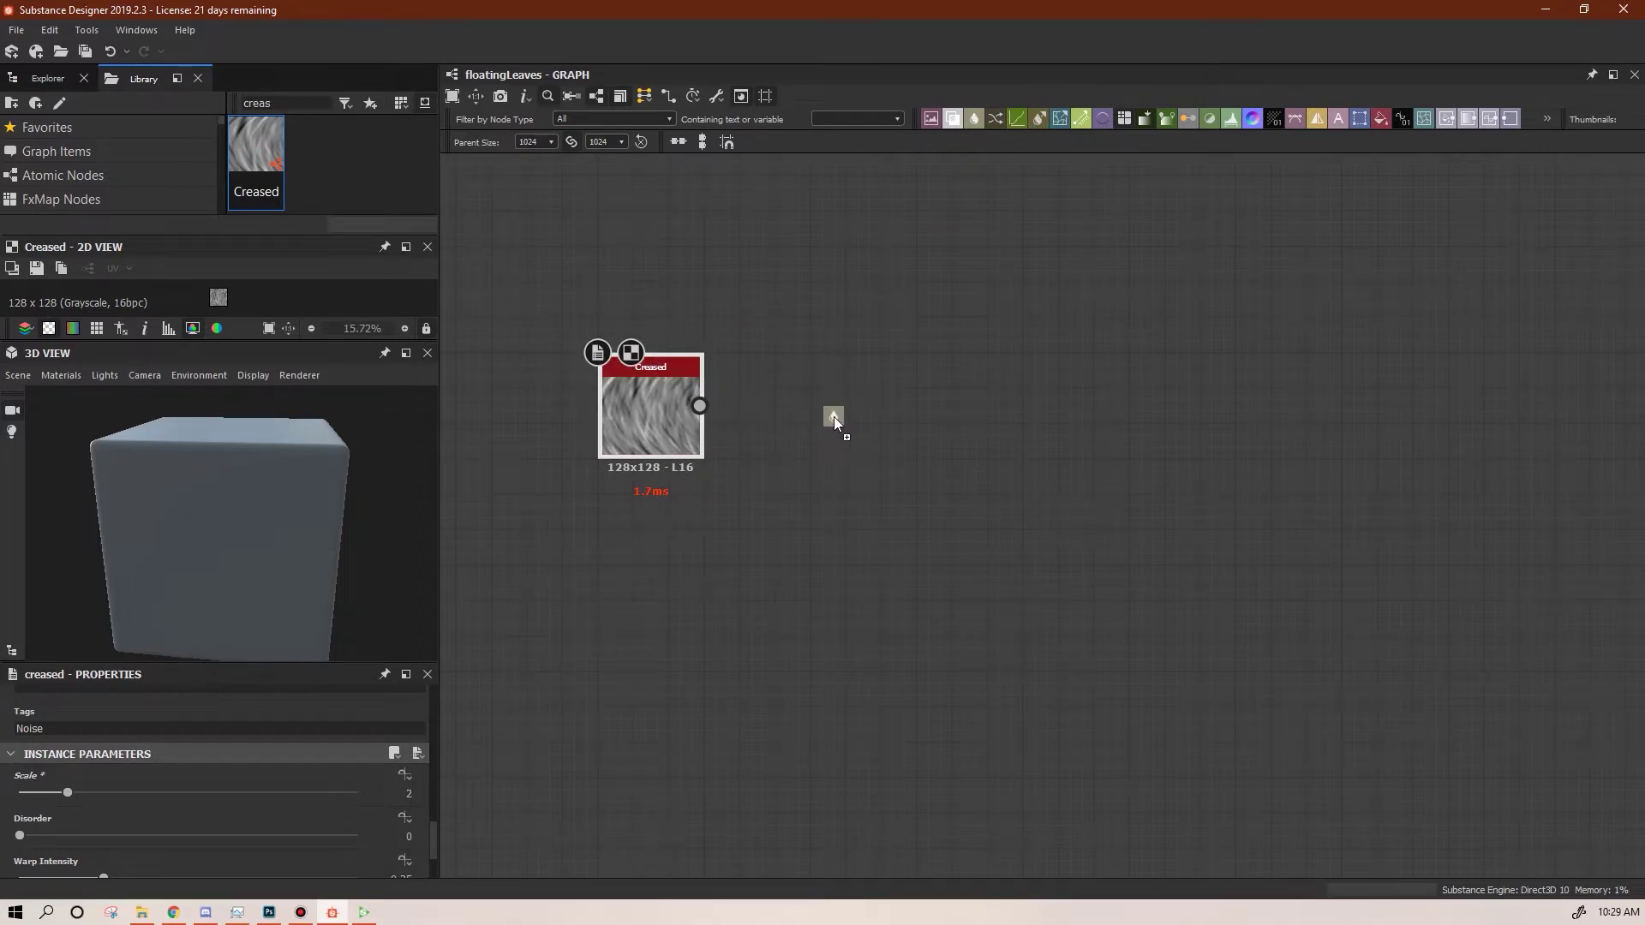
drag(834, 417, 835, 416)
drag(700, 406, 855, 417)
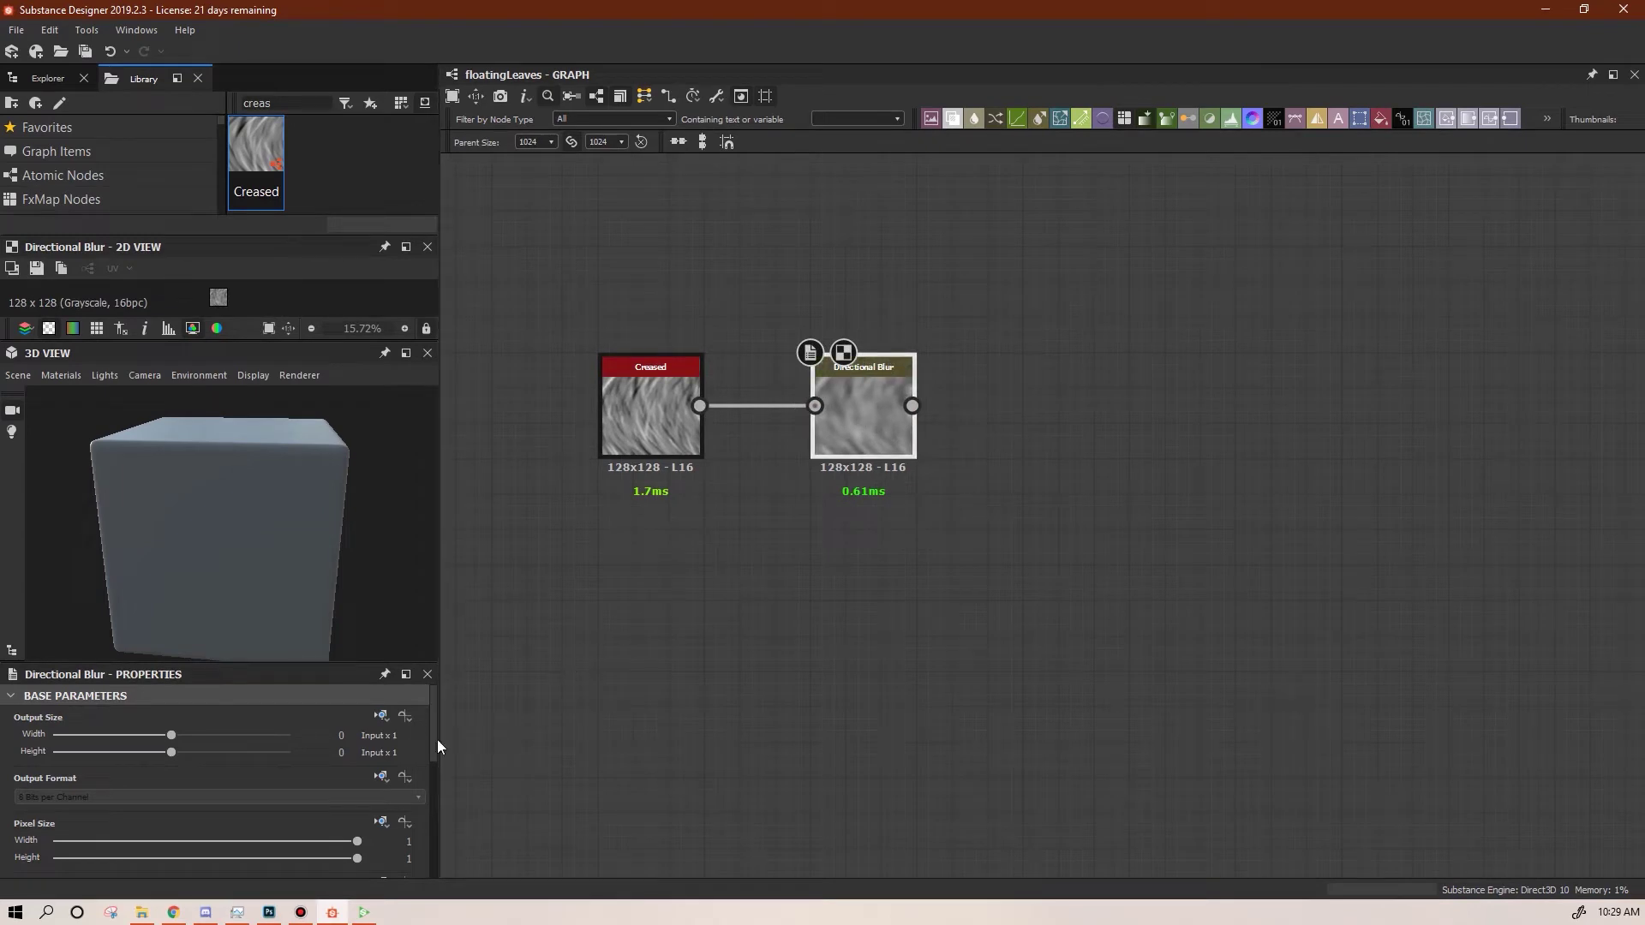
Rotate the Directional Blur's angle and set its intensity to 11.34, moving the node nearer to the Creased noise
drag(433, 738, 441, 857)
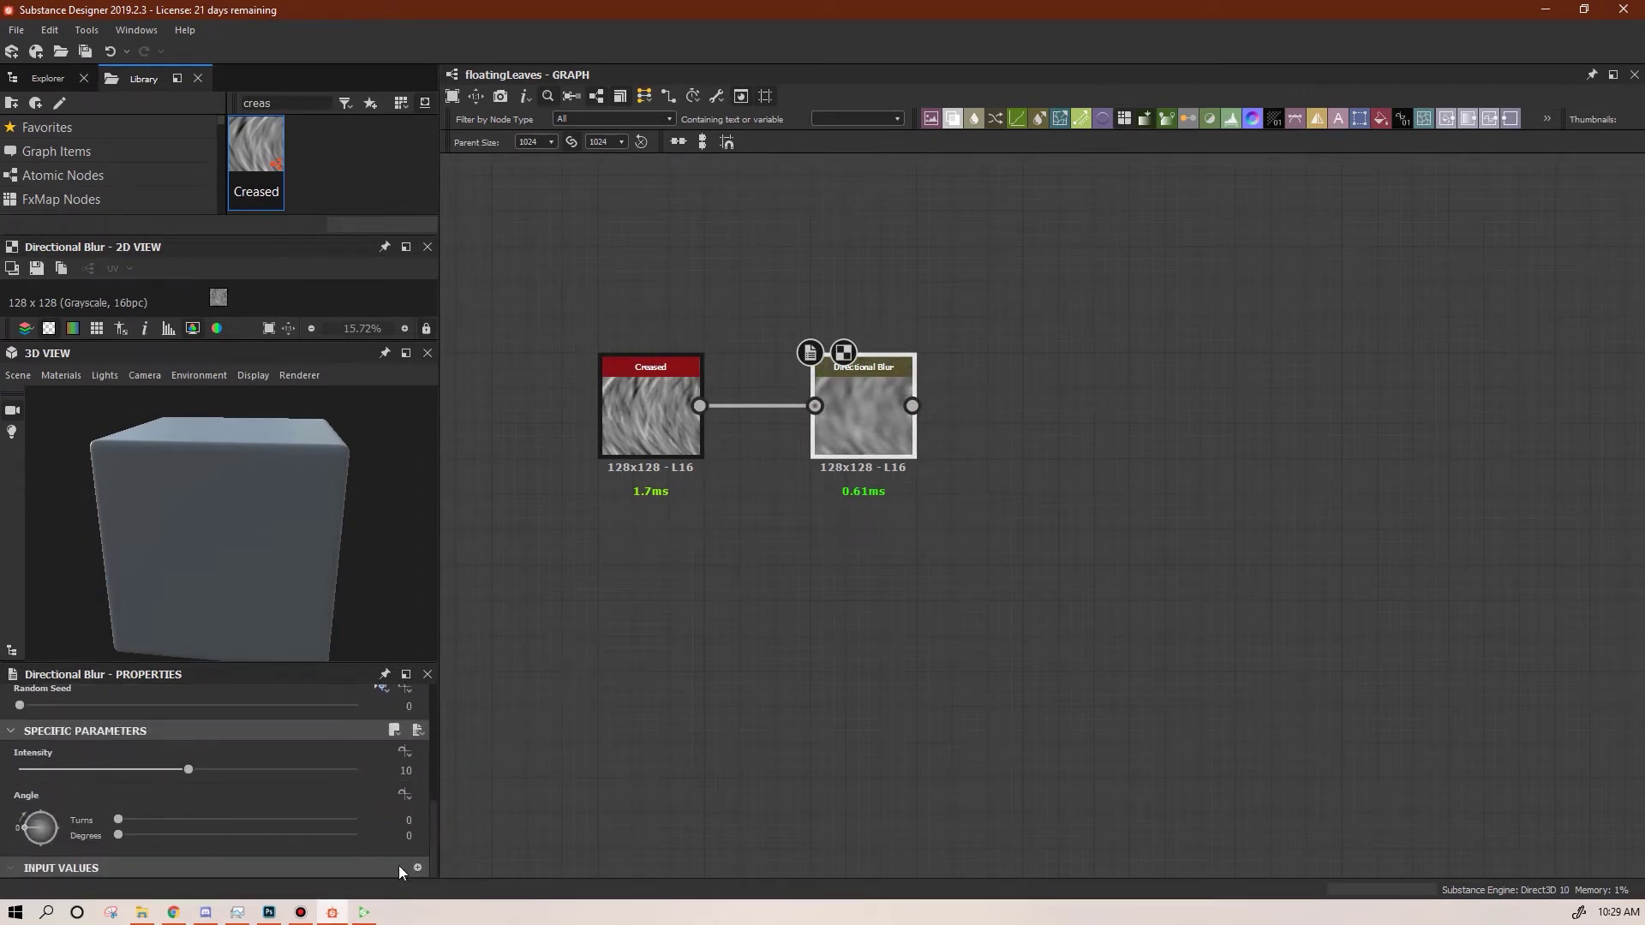
mouse_move(30, 835)
mouse_down()
mouse_move(31, 809)
mouse_move(21, 835)
mouse_up()
drag(871, 404, 845, 403)
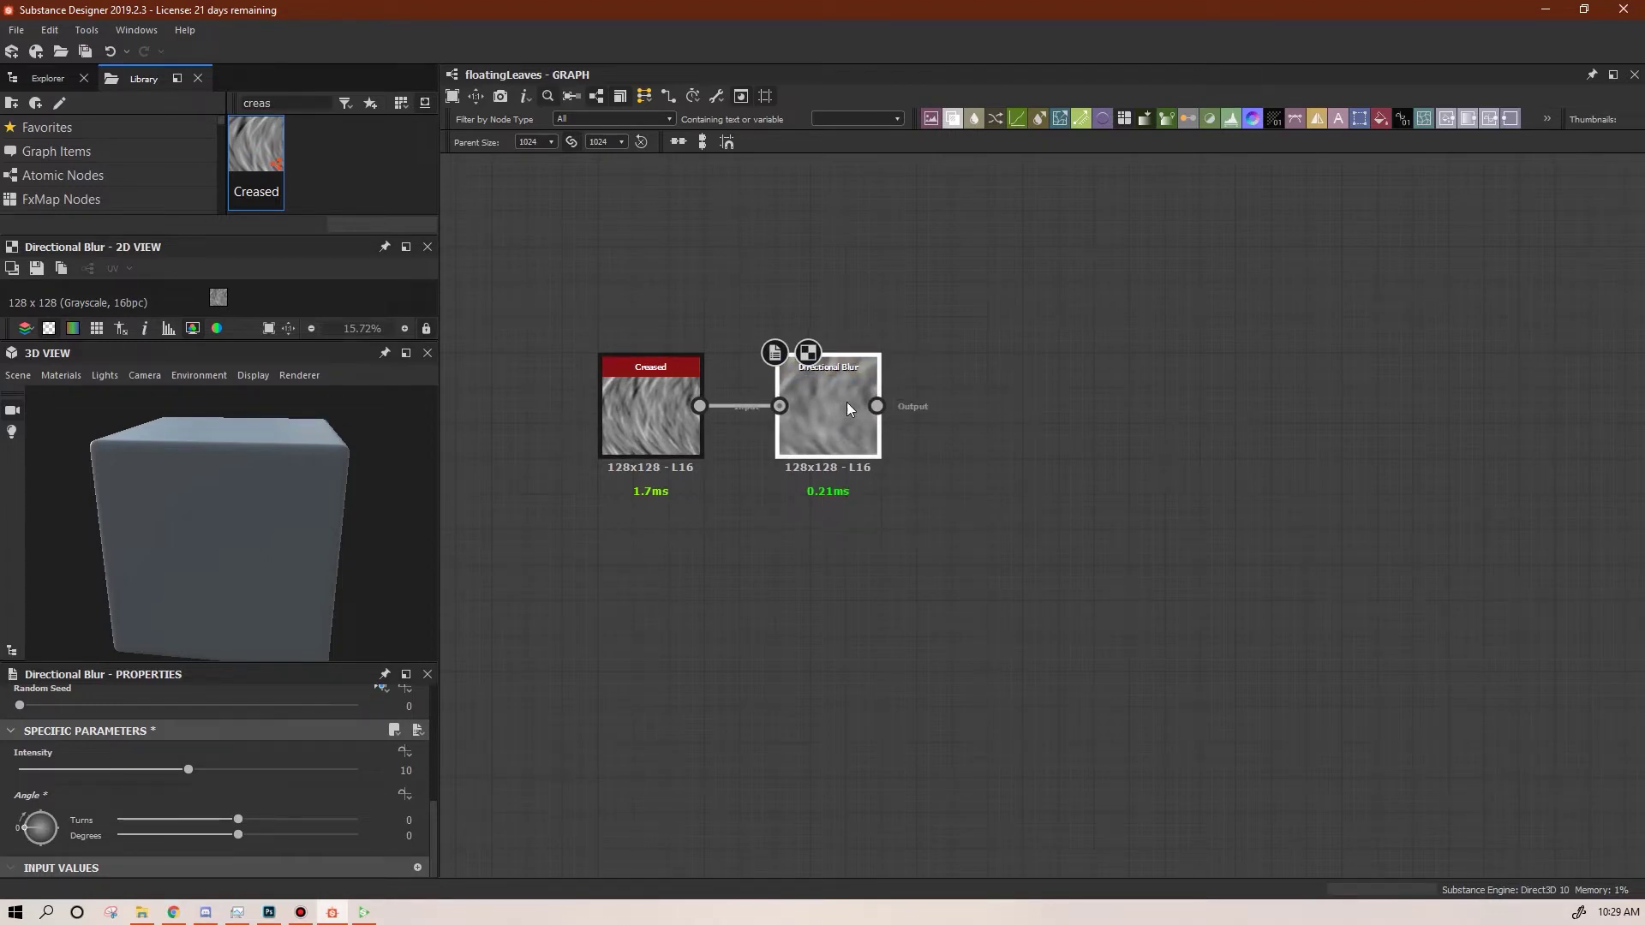
click(411, 771)
text(11.34)
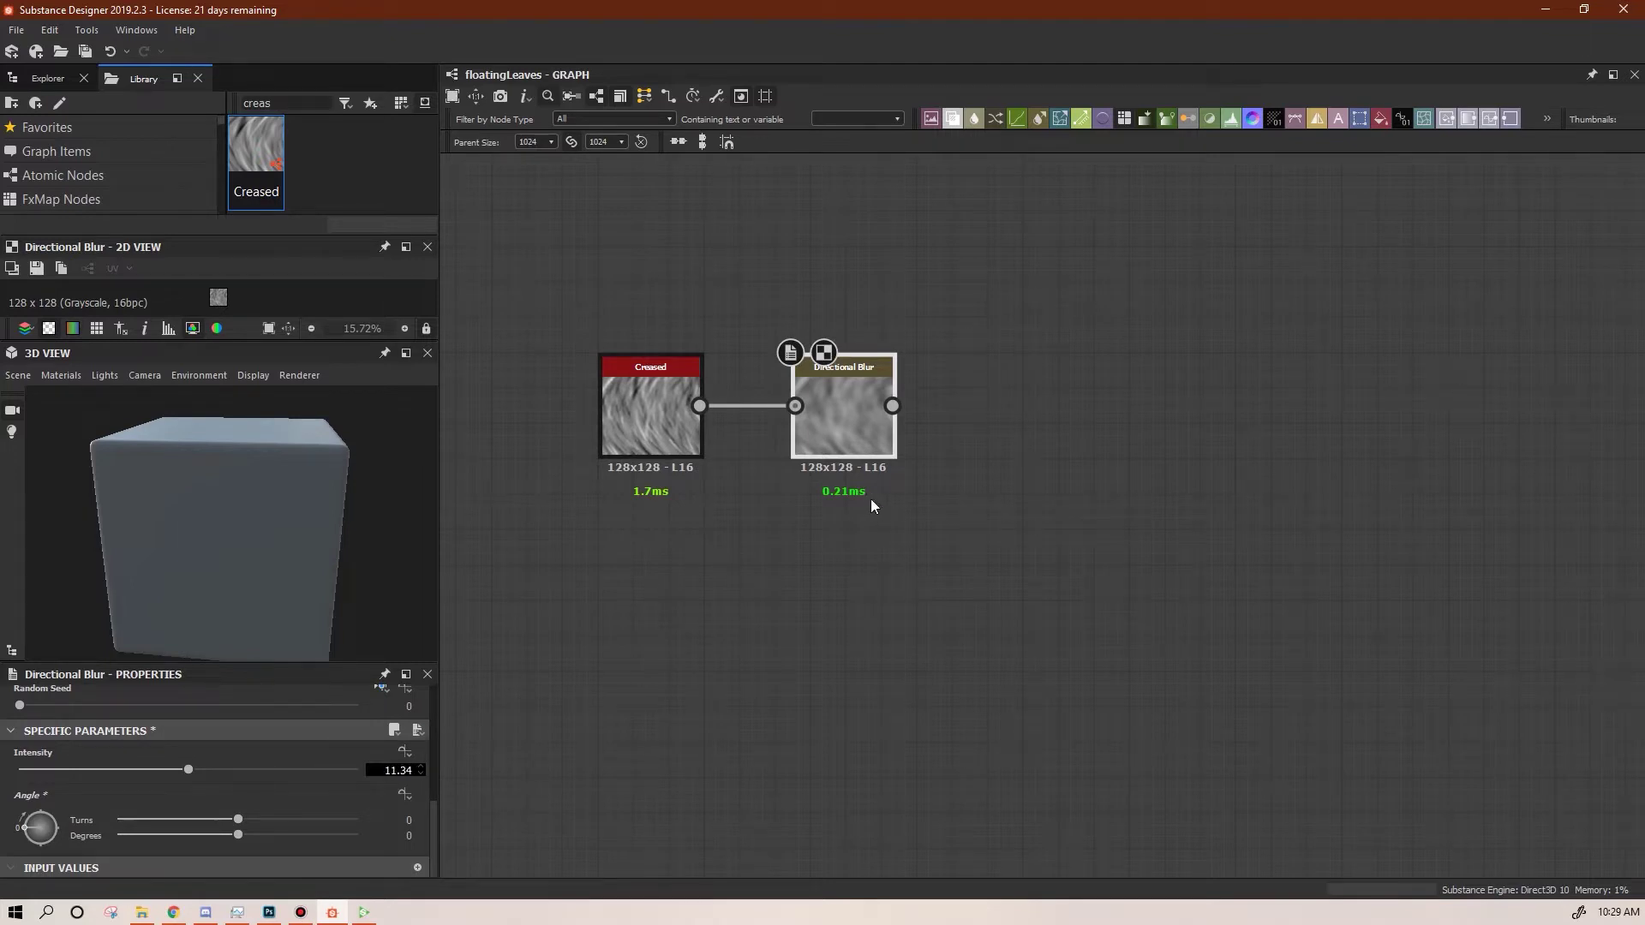
key(Return)
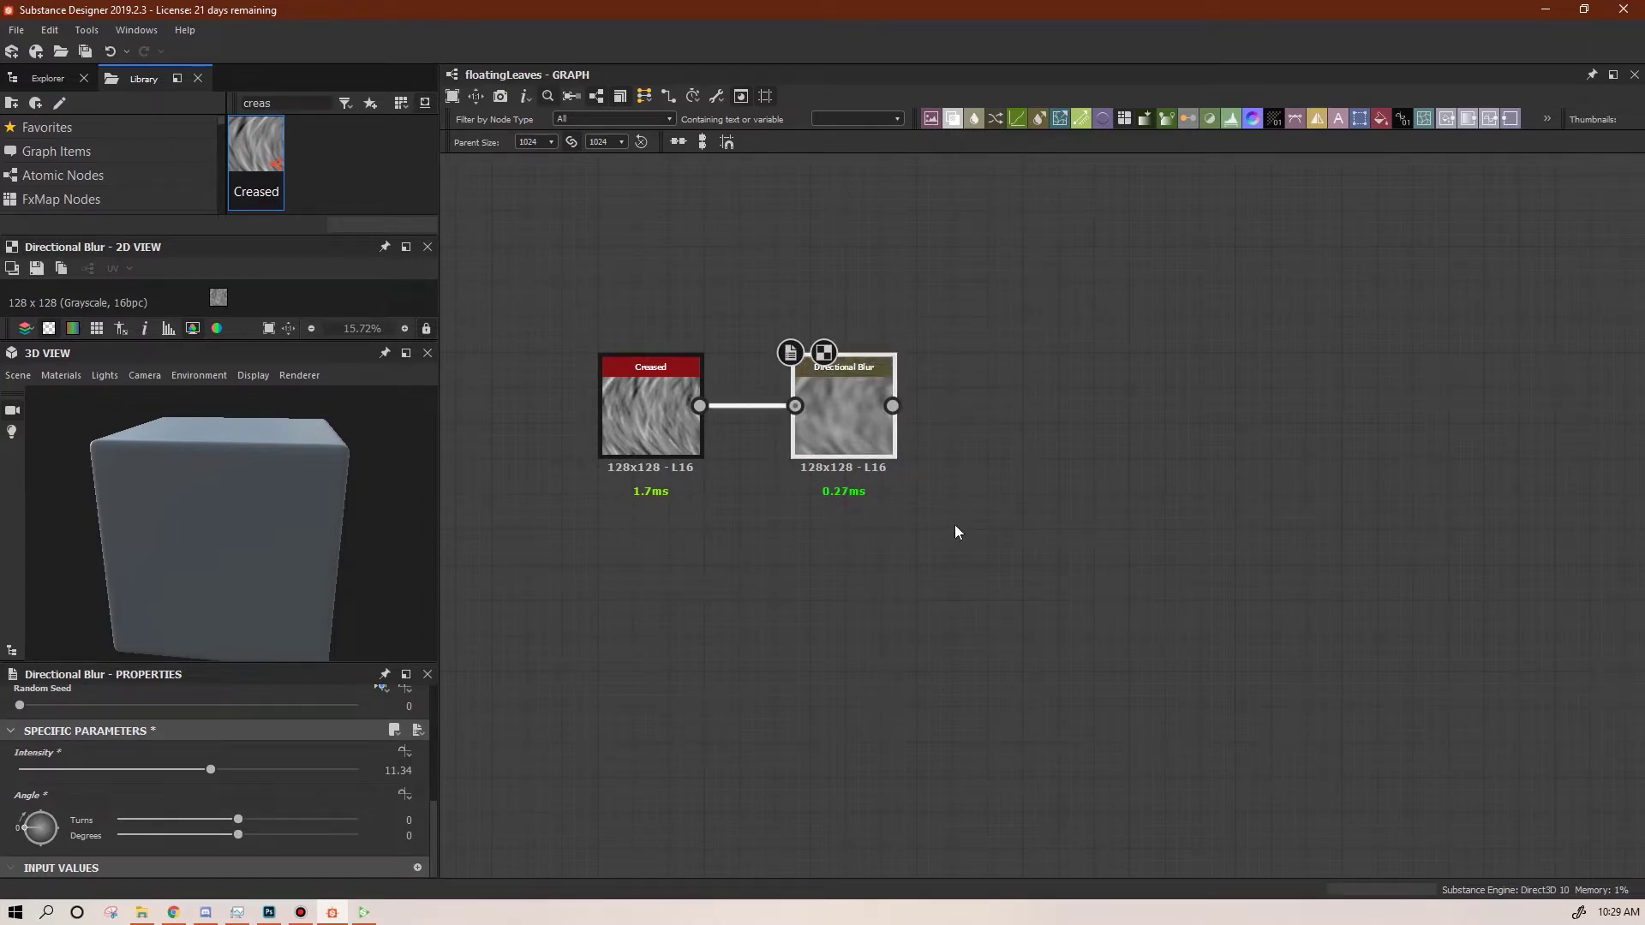
Insert a Height to Normal World Units node between the Directional Blur and the Normal node, and inspect the surface in 3D
scroll(1125, 509, down, 3)
middle_drag(1316, 517, 1080, 477)
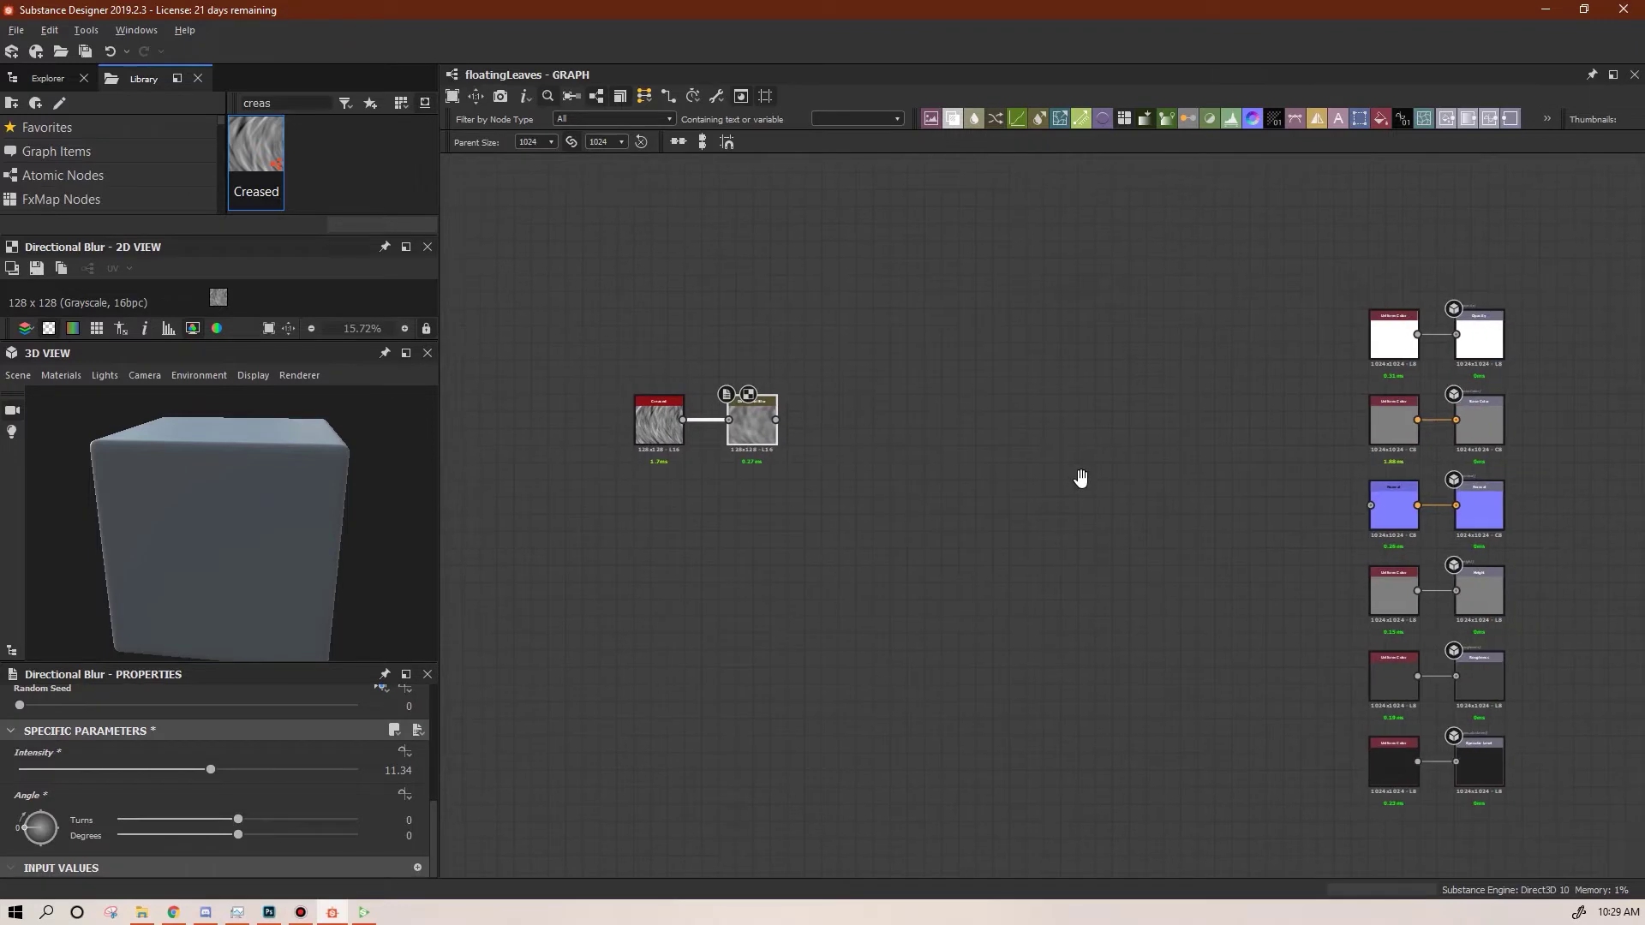
click(1080, 477)
double_click(293, 105)
text(height t)
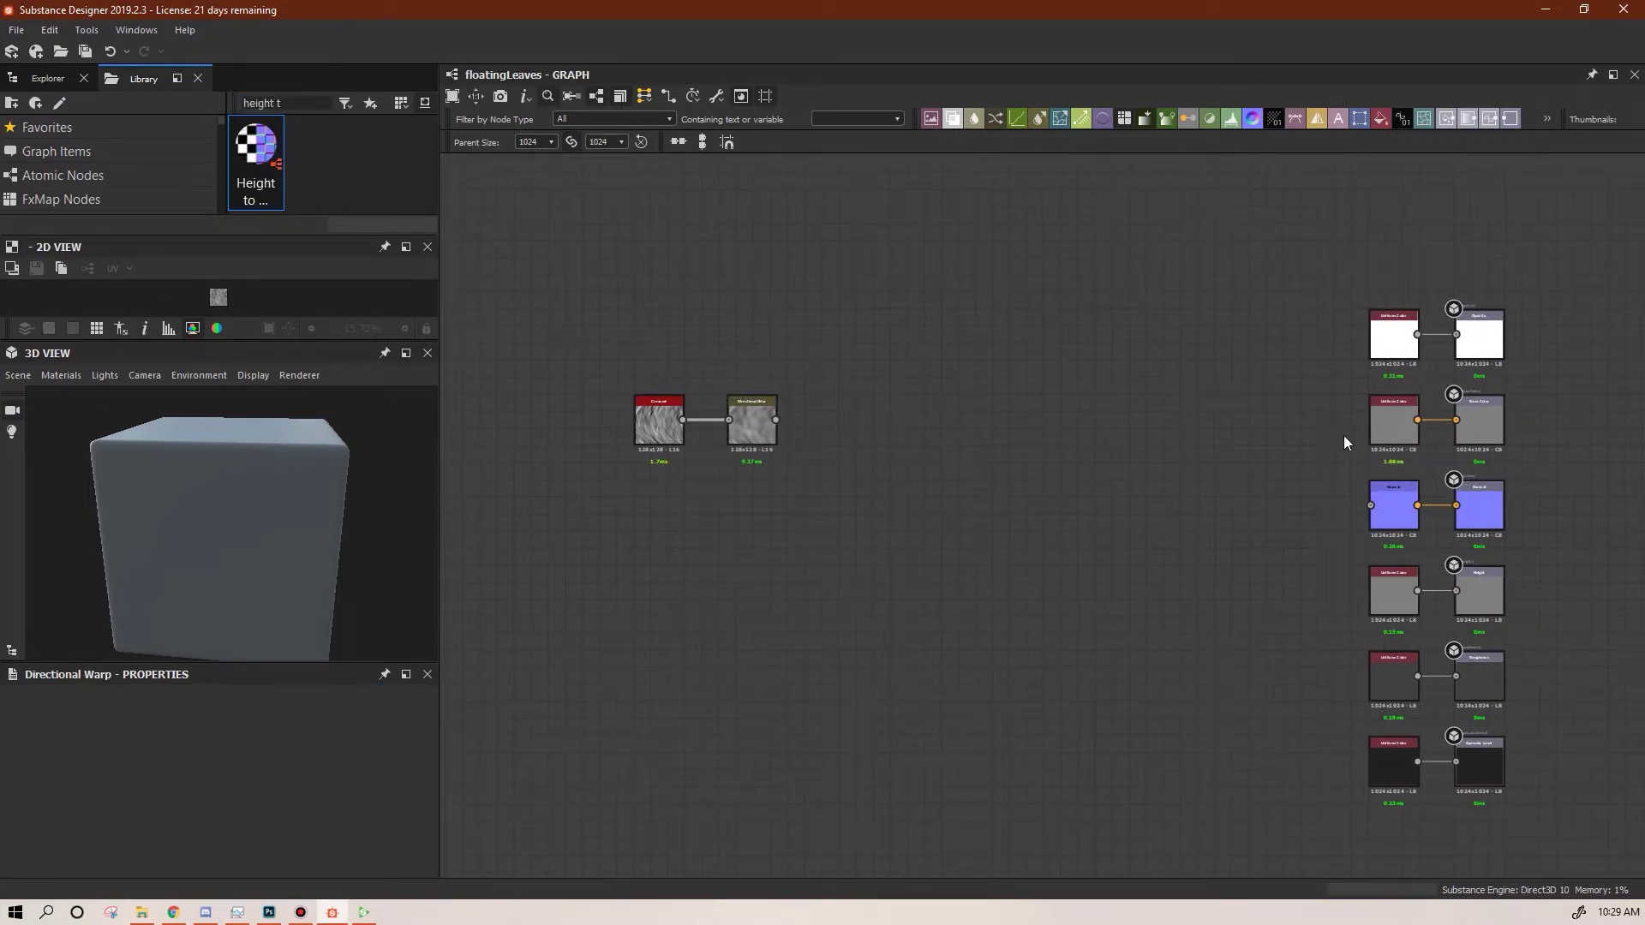
drag(282, 160, 898, 419)
drag(776, 420, 1371, 506)
scroll(291, 505, up, 5)
drag(291, 505, 221, 391)
mouse_move(273, 474)
mouse_down()
mouse_move(346, 470)
mouse_move(221, 368)
mouse_move(285, 504)
mouse_up()
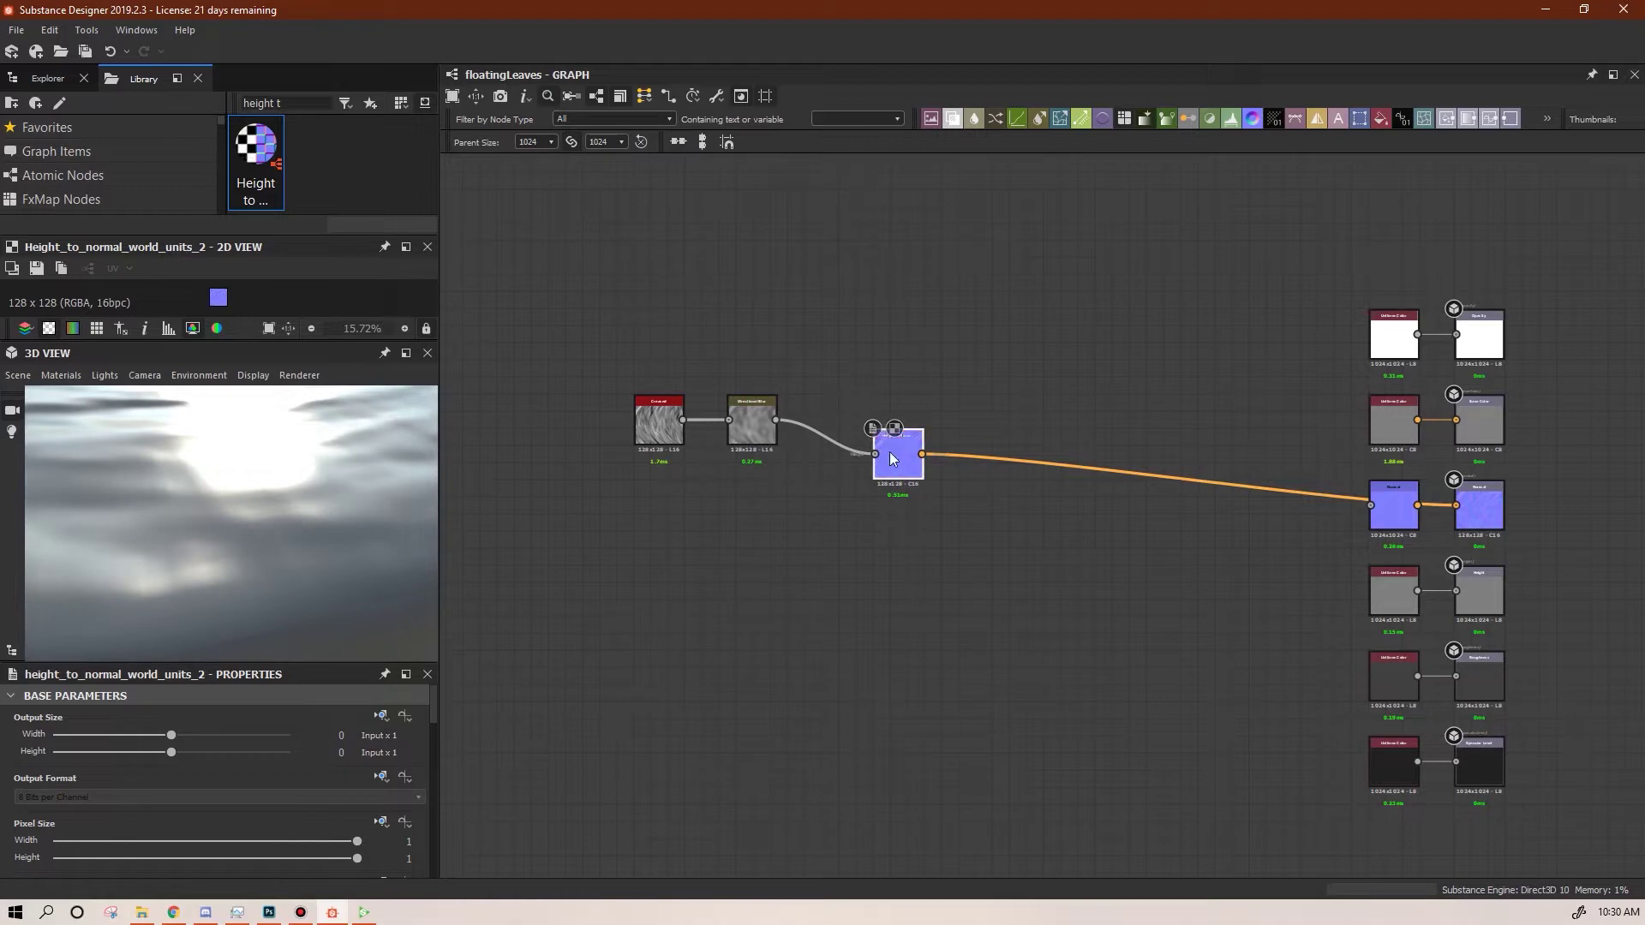
Make the Height to Normal node's output format absolute and set it to HDR High Precision (32F)
mouse_move(437, 709)
mouse_down()
mouse_move(451, 786)
mouse_move(454, 720)
mouse_up()
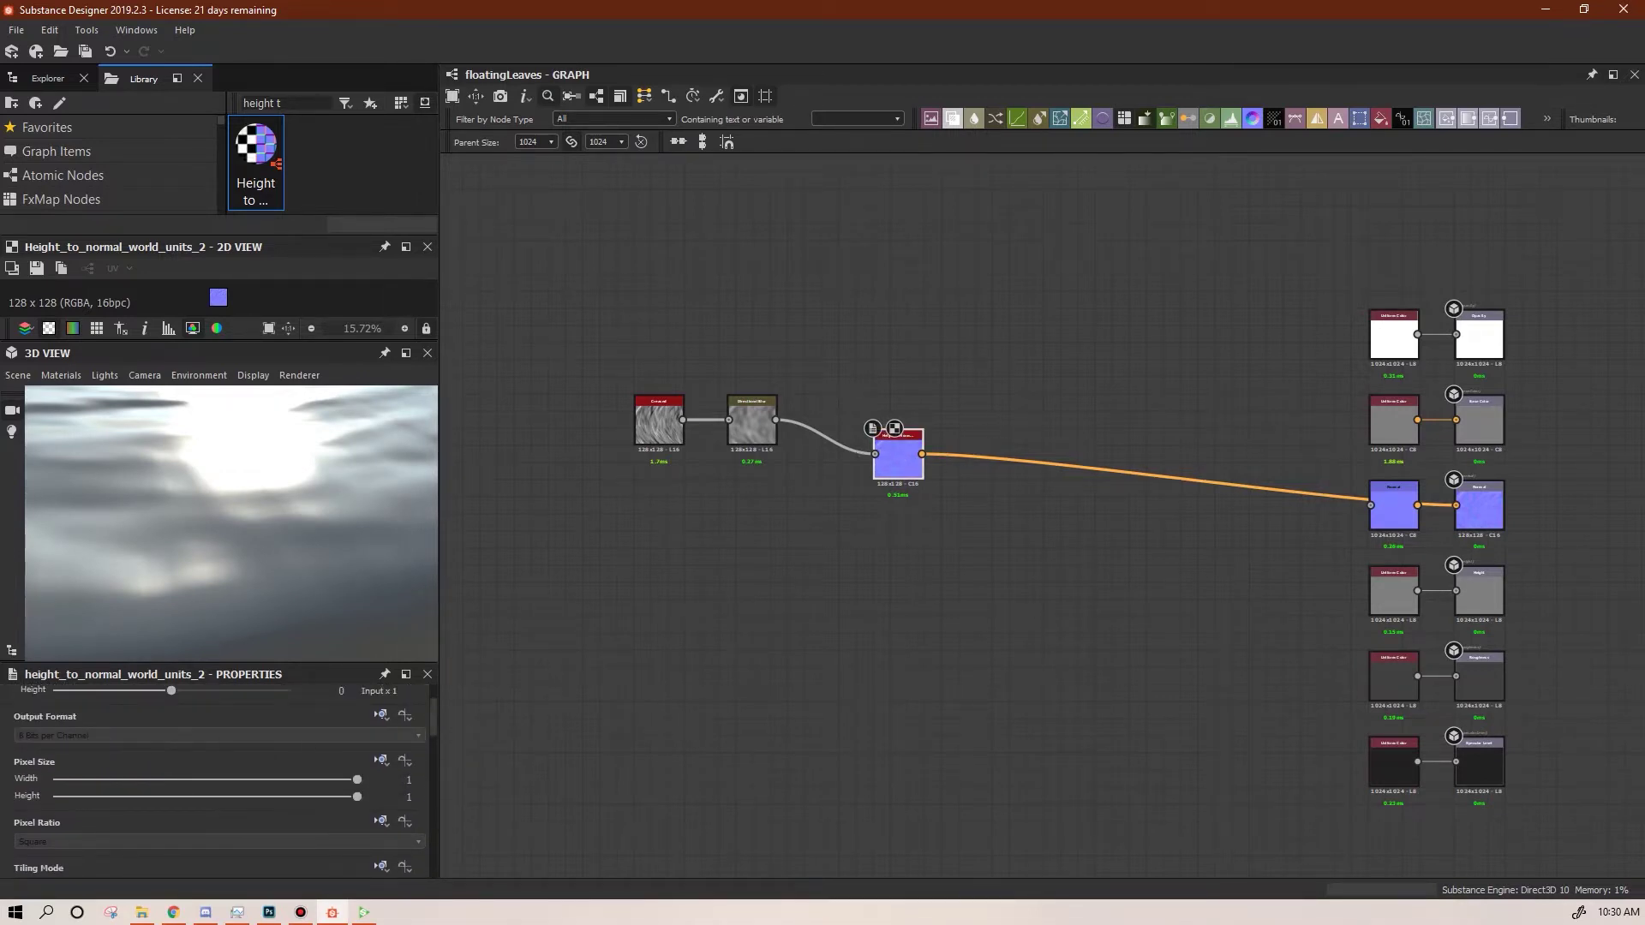
click(382, 716)
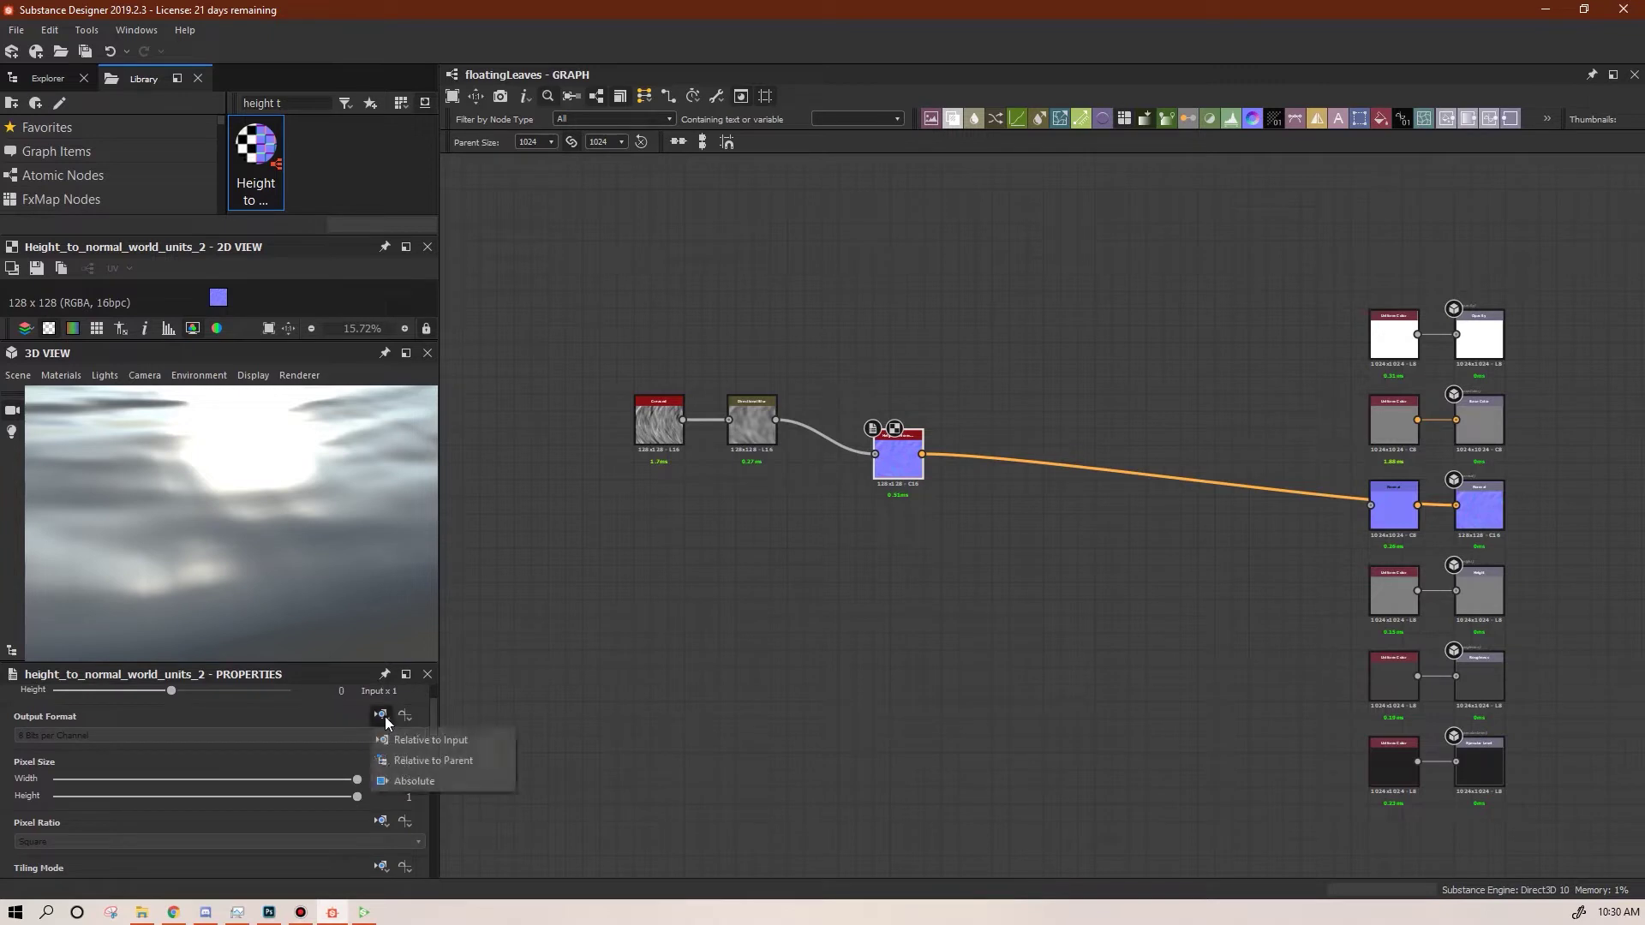
click(414, 779)
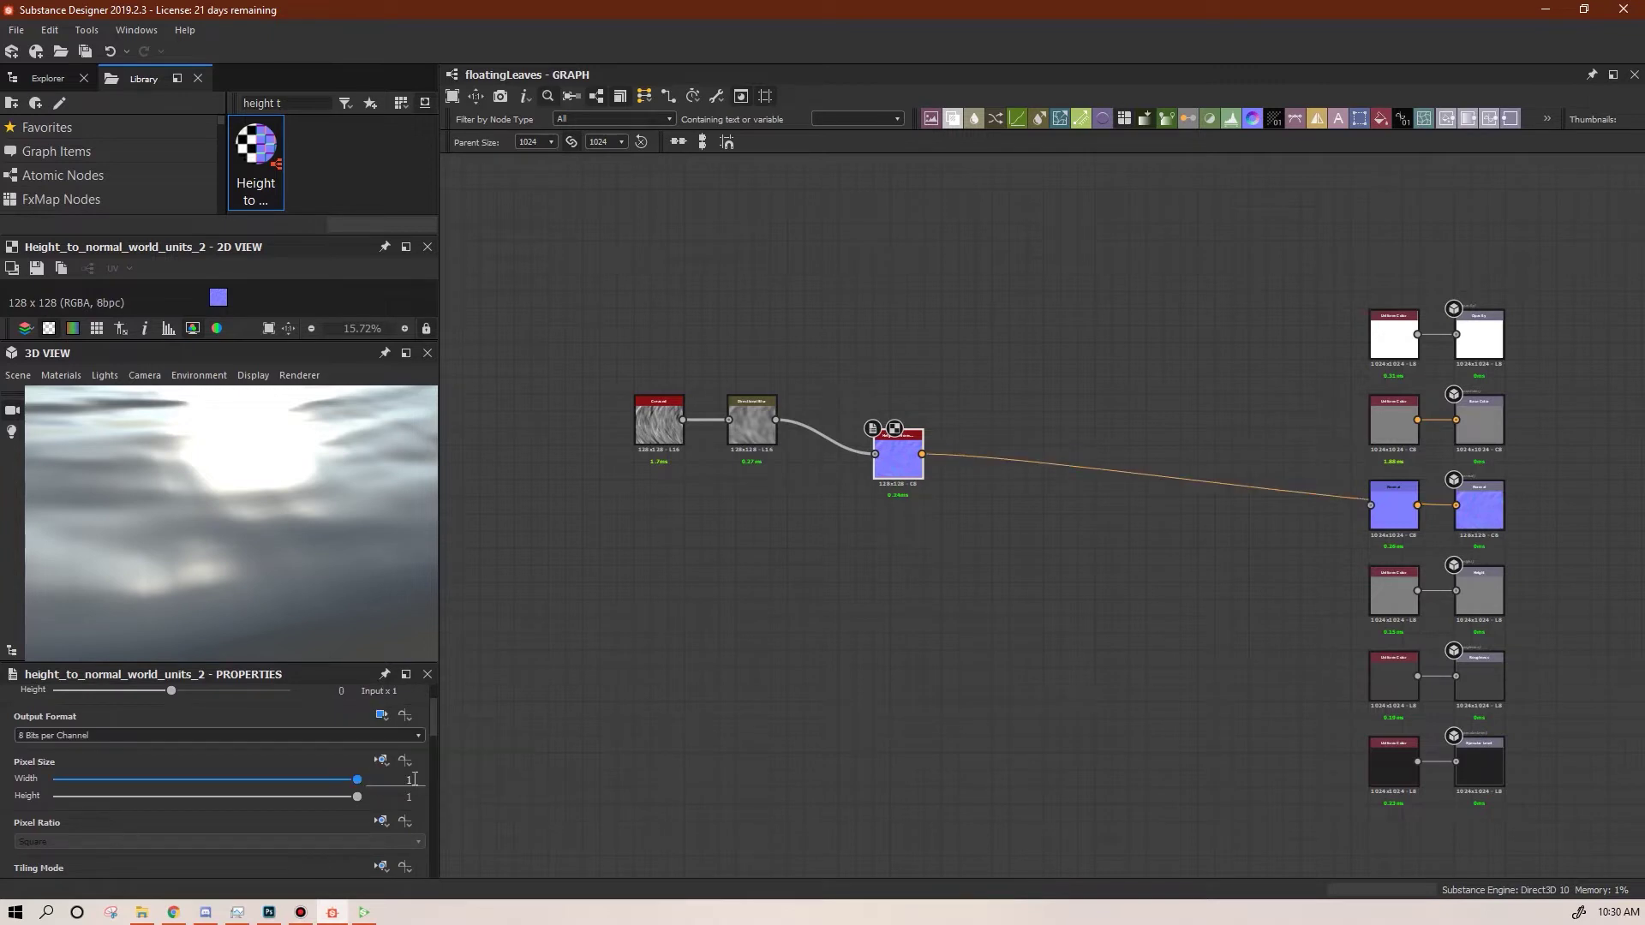
click(416, 736)
click(96, 791)
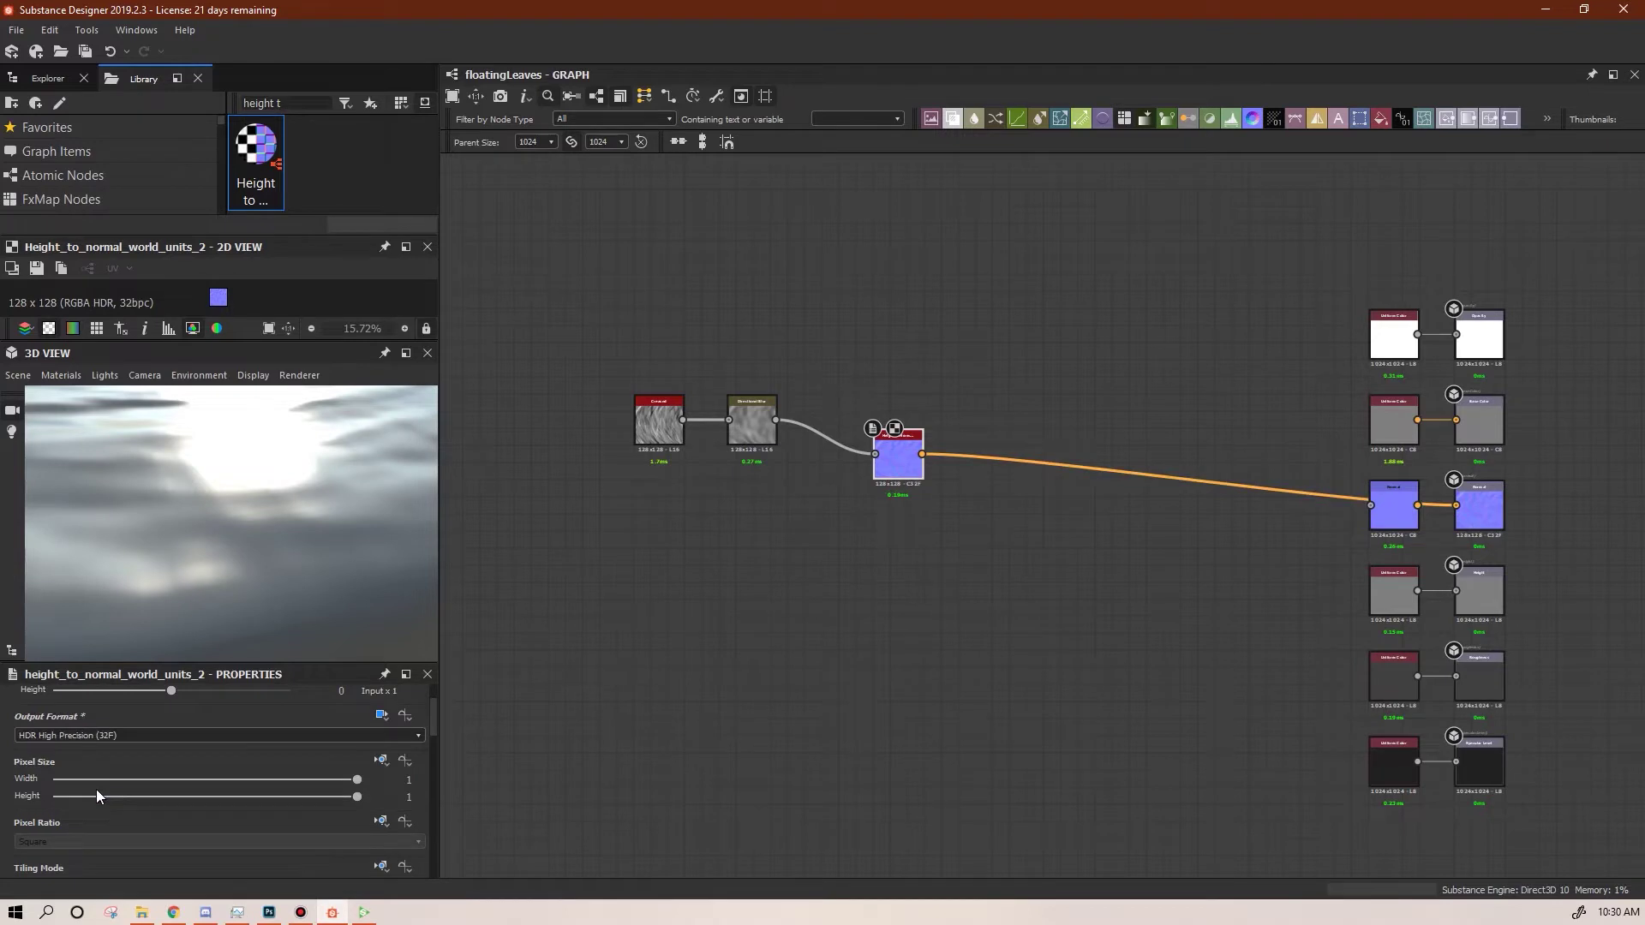
Move the Creased and Directional Blur nodes away from the Height to Normal node to make room between them
mouse_move(313, 547)
mouse_down()
mouse_move(298, 557)
mouse_move(291, 540)
mouse_up()
right_drag(291, 539, 745, 896)
mouse_move(275, 579)
mouse_down()
mouse_move(256, 601)
mouse_move(279, 573)
mouse_up()
drag(898, 463, 932, 460)
drag(751, 401, 734, 401)
drag(582, 379, 760, 480)
drag(726, 411, 514, 360)
drag(930, 466, 1012, 476)
Add a Transformation 2D node below the main chain and feed it from the Directional Blur
drag(285, 507, 209, 442)
scroll(281, 478, up, 5)
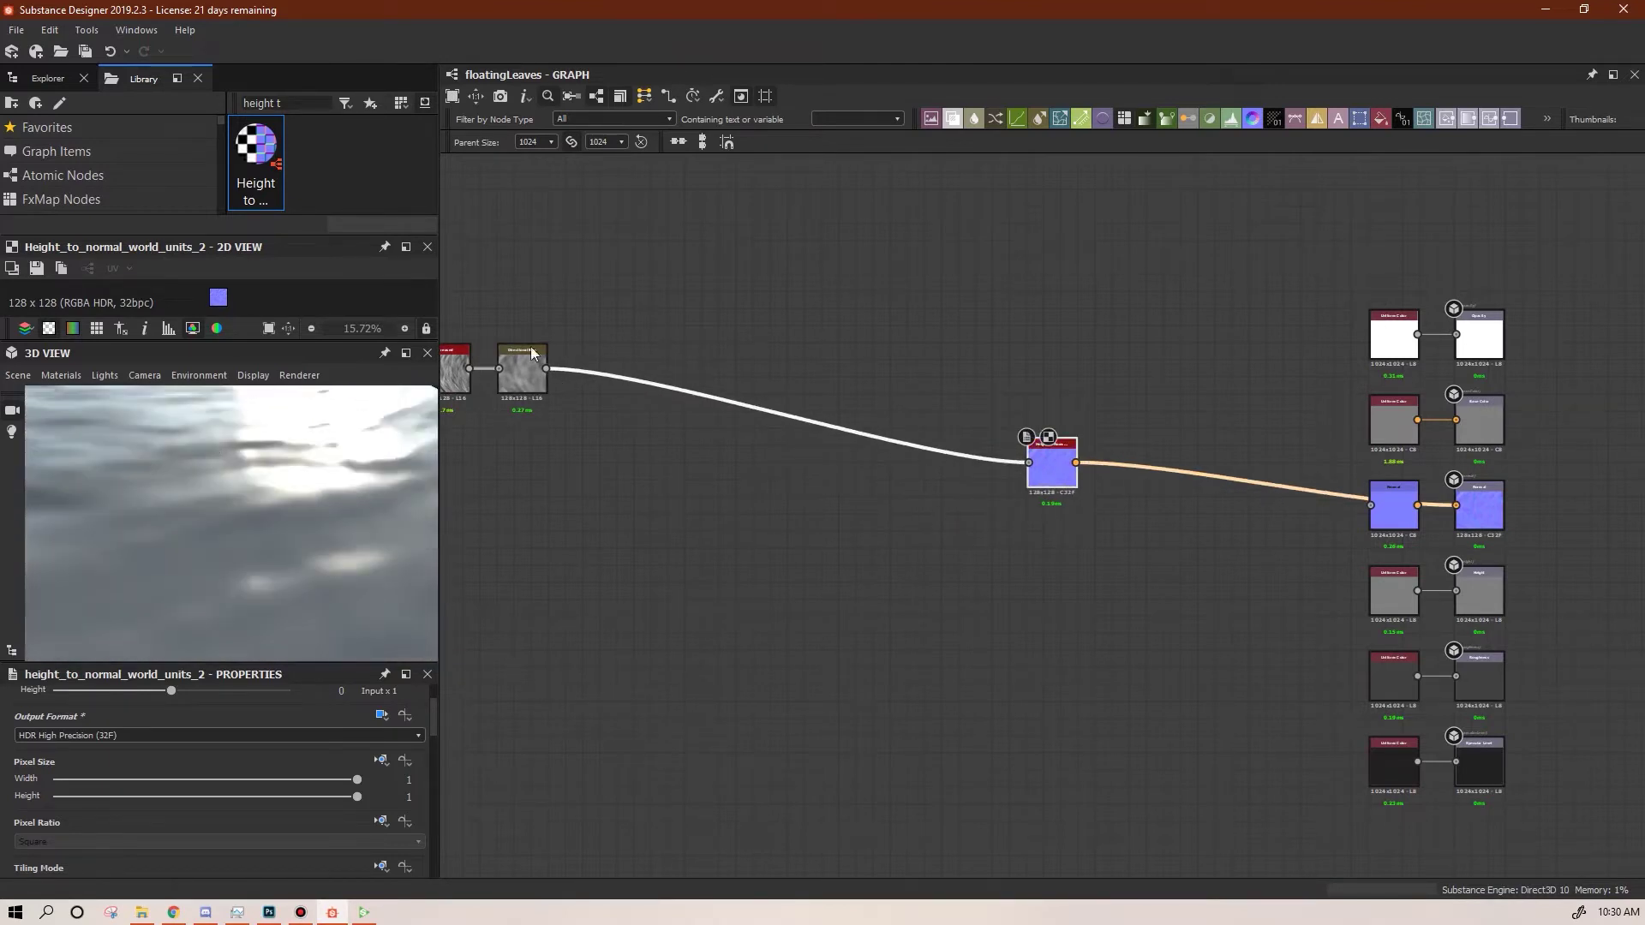
drag(247, 511, 271, 553)
scroll(304, 549, down, 5)
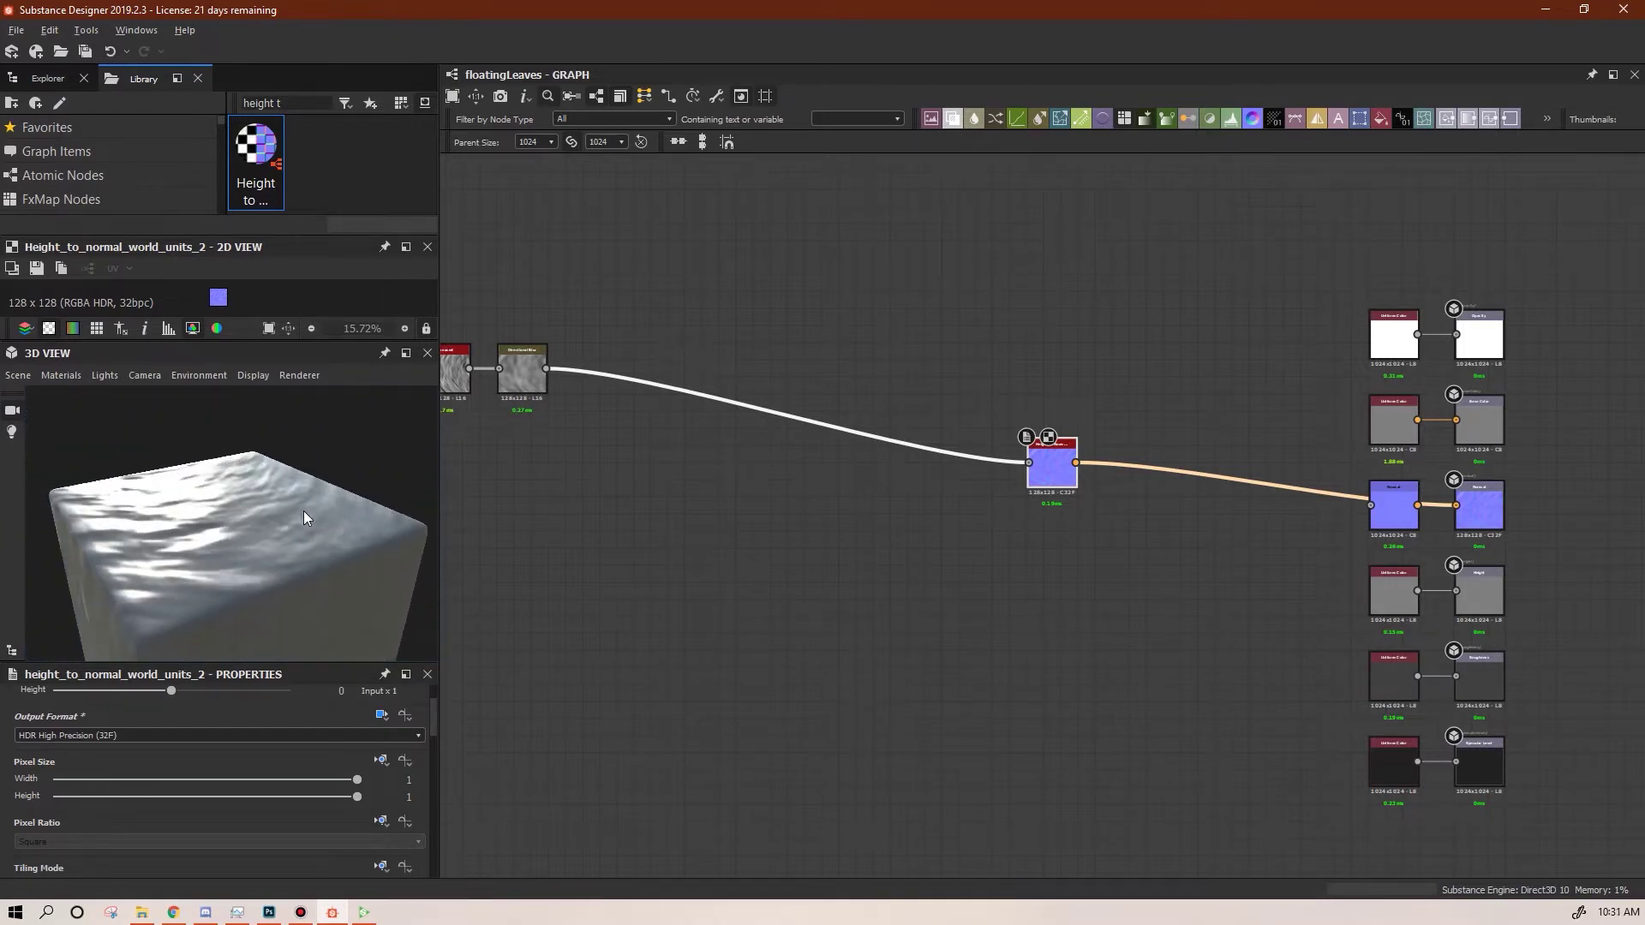
drag(1360, 119, 729, 505)
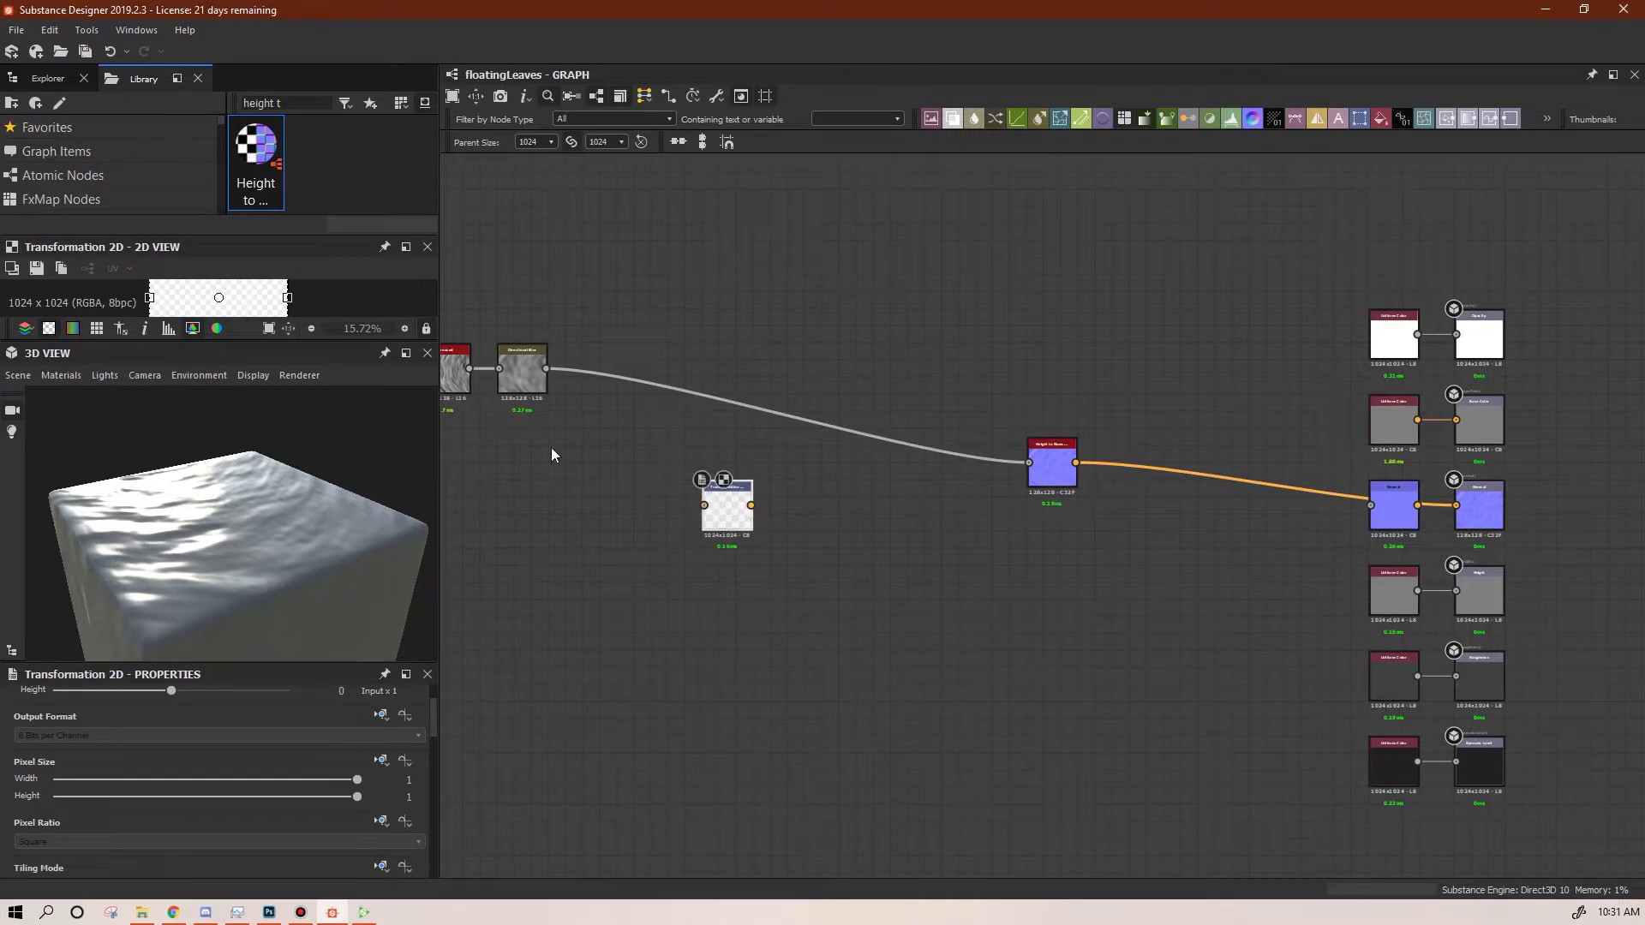
drag(546, 369, 681, 528)
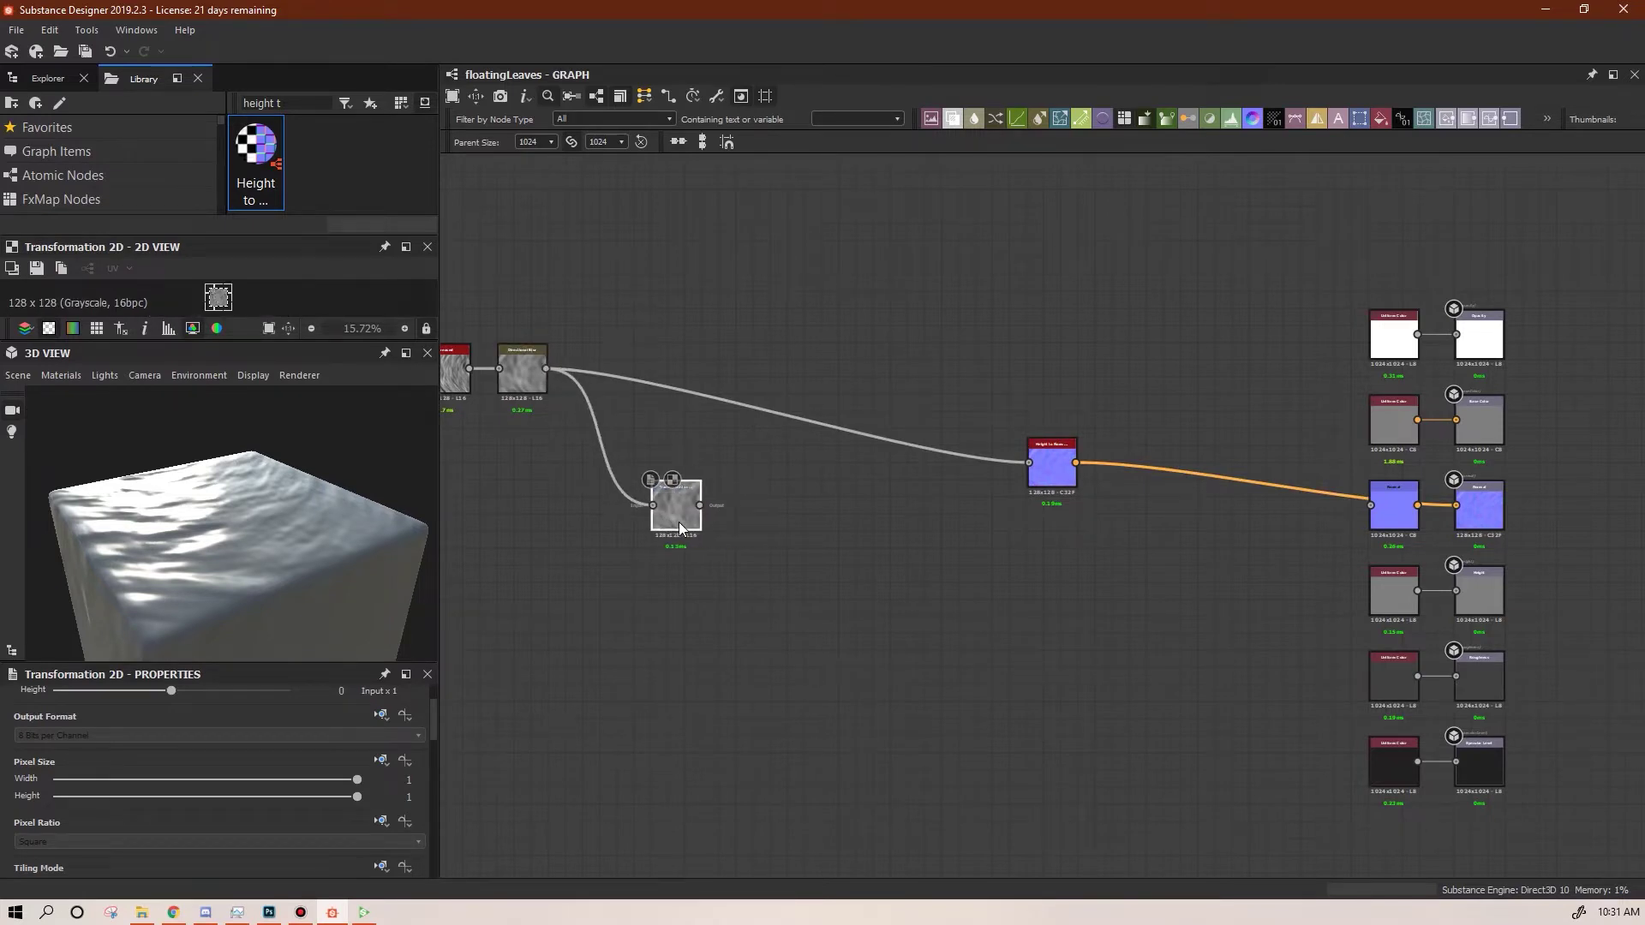
Add a Blend node and connect the Directional Blur and the Transformation 2D outputs to its inputs
drag(952, 119, 858, 334)
drag(546, 368, 840, 306)
drag(700, 506, 797, 345)
Choose the Blend node's blending mode and route its output into the Height to Normal node
drag(306, 497, 238, 504)
drag(435, 754, 432, 815)
click(394, 857)
click(305, 890)
drag(820, 335, 1029, 462)
Offset the Transformation 2D pattern vertically by about half a tile and check the water surface in 3D
click(678, 521)
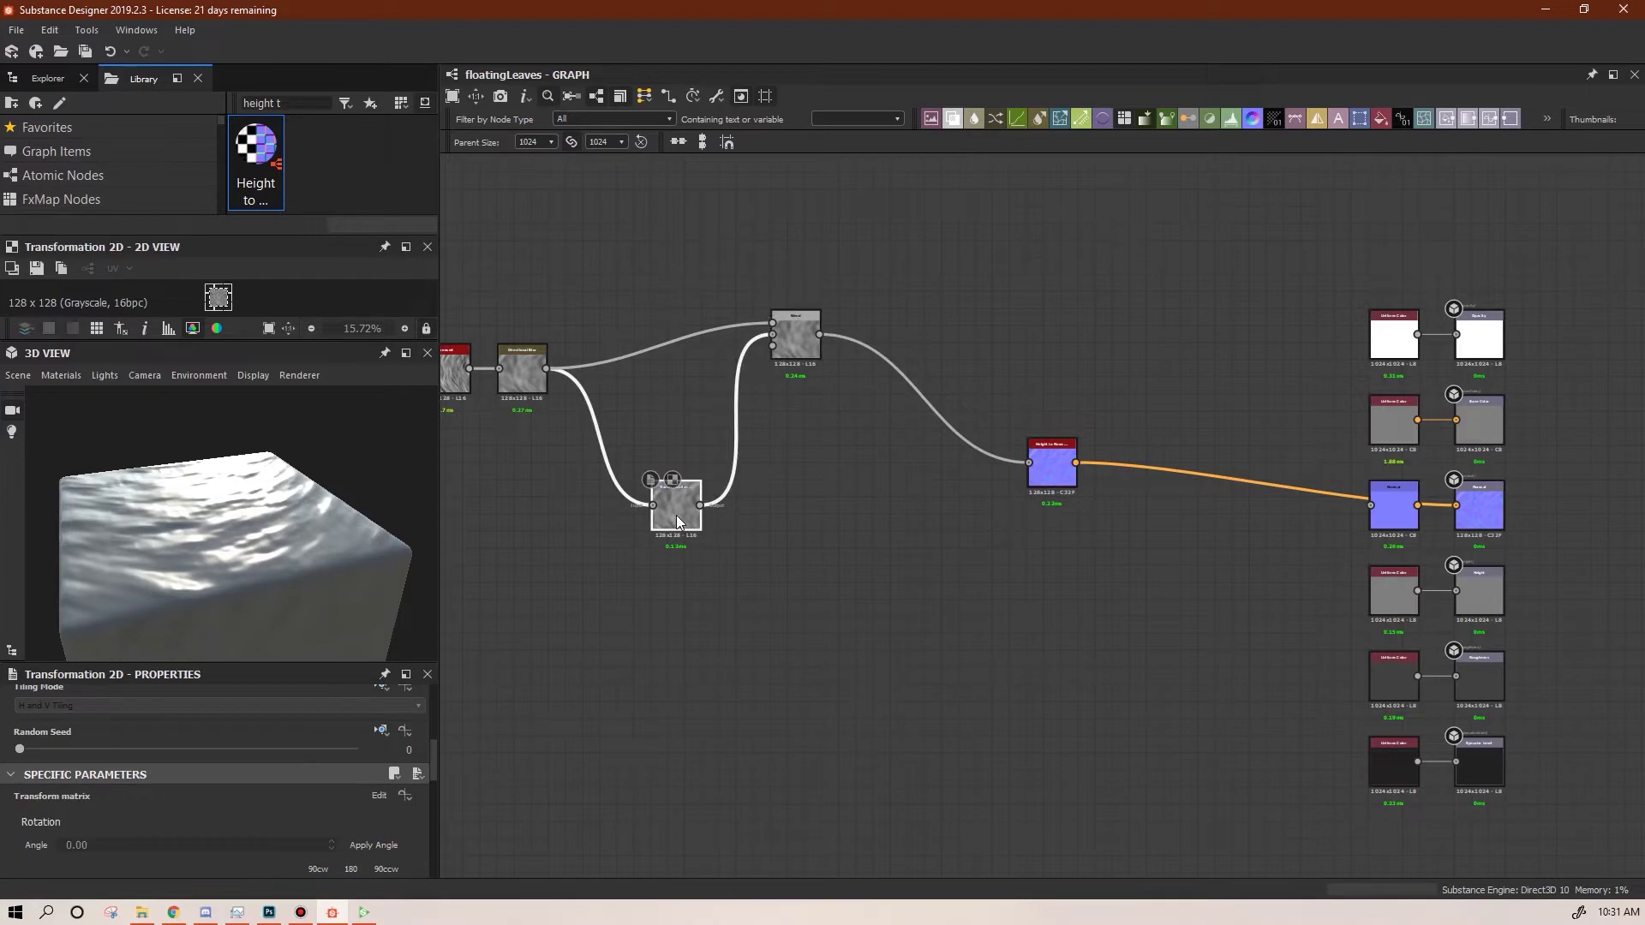
drag(223, 341, 222, 526)
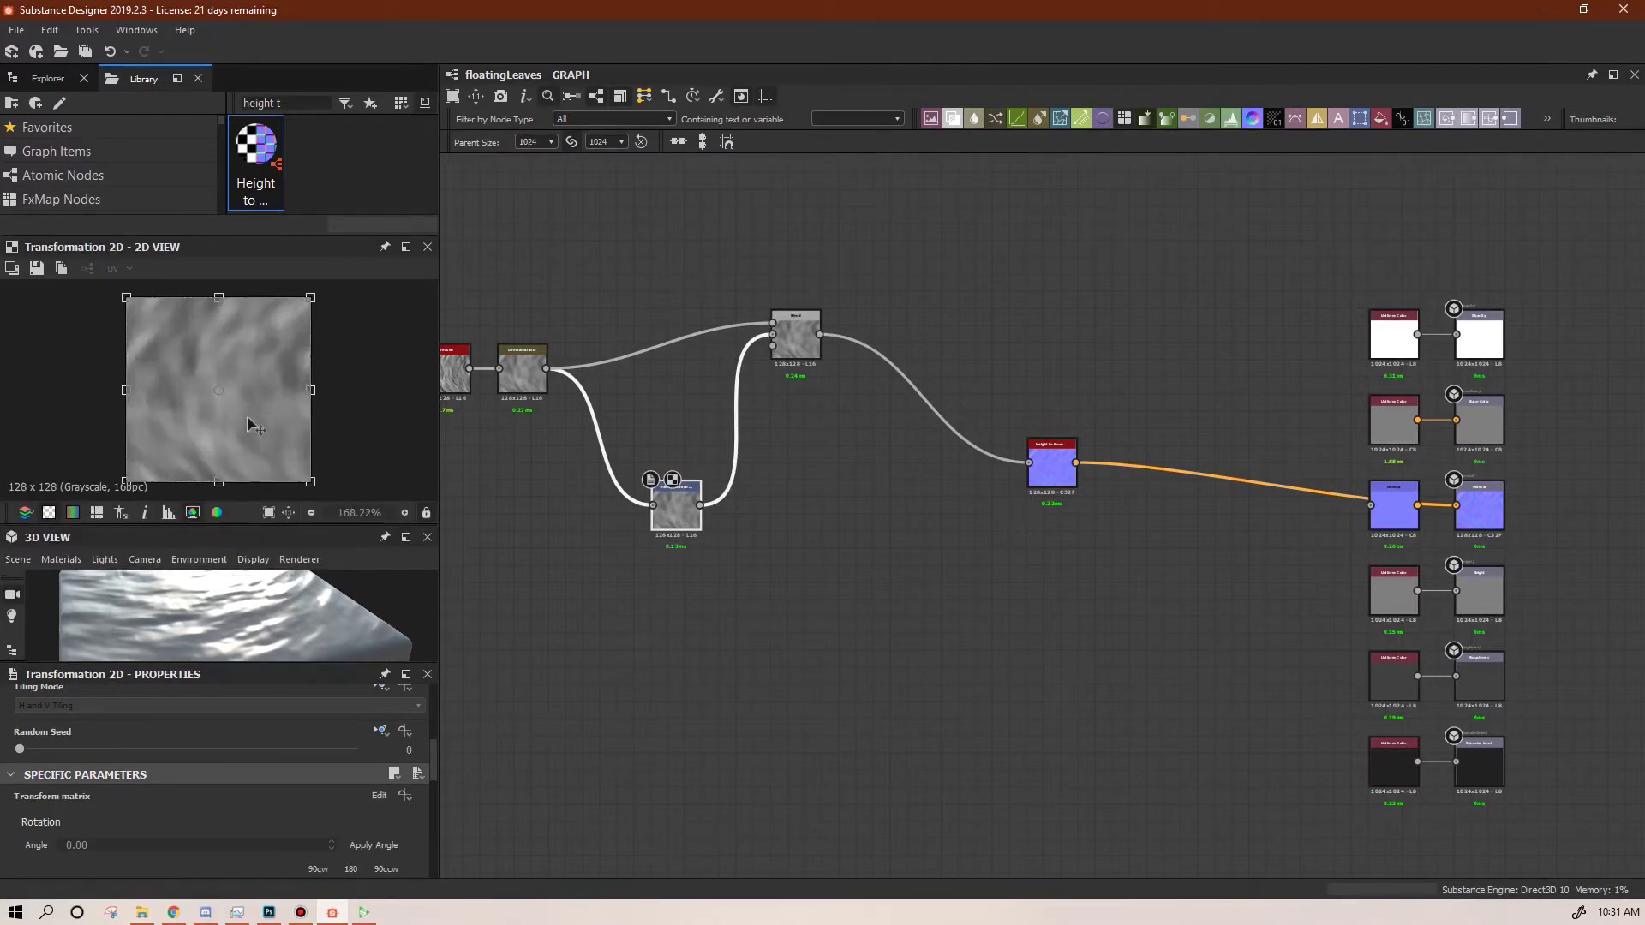
drag(260, 432, 259, 350)
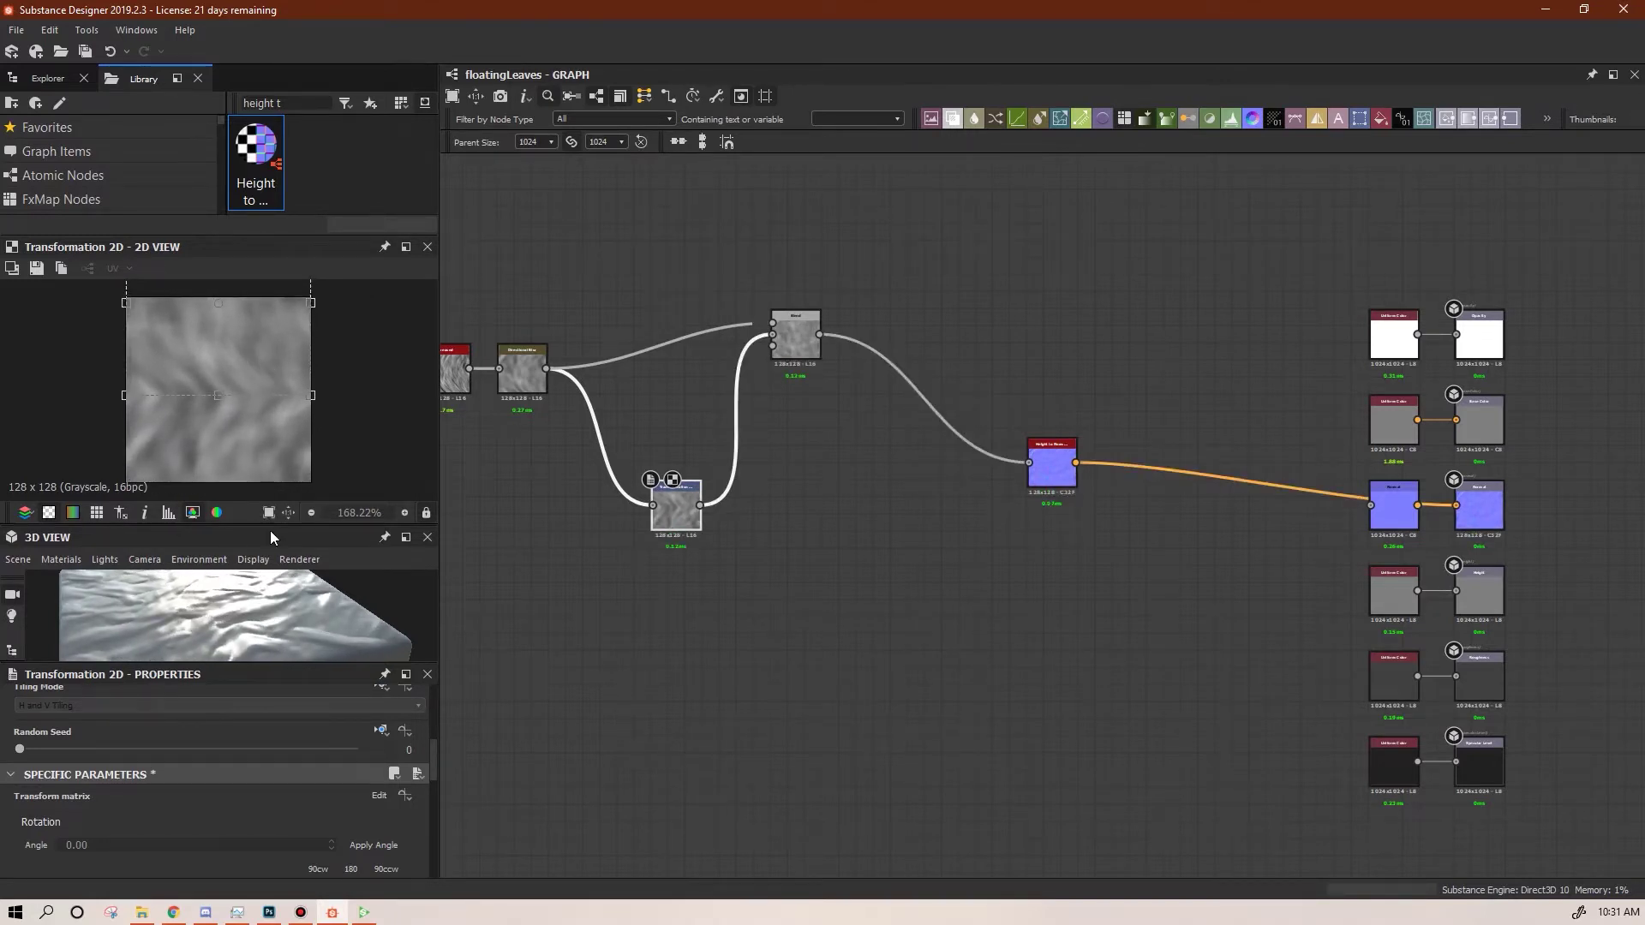
drag(270, 522, 270, 370)
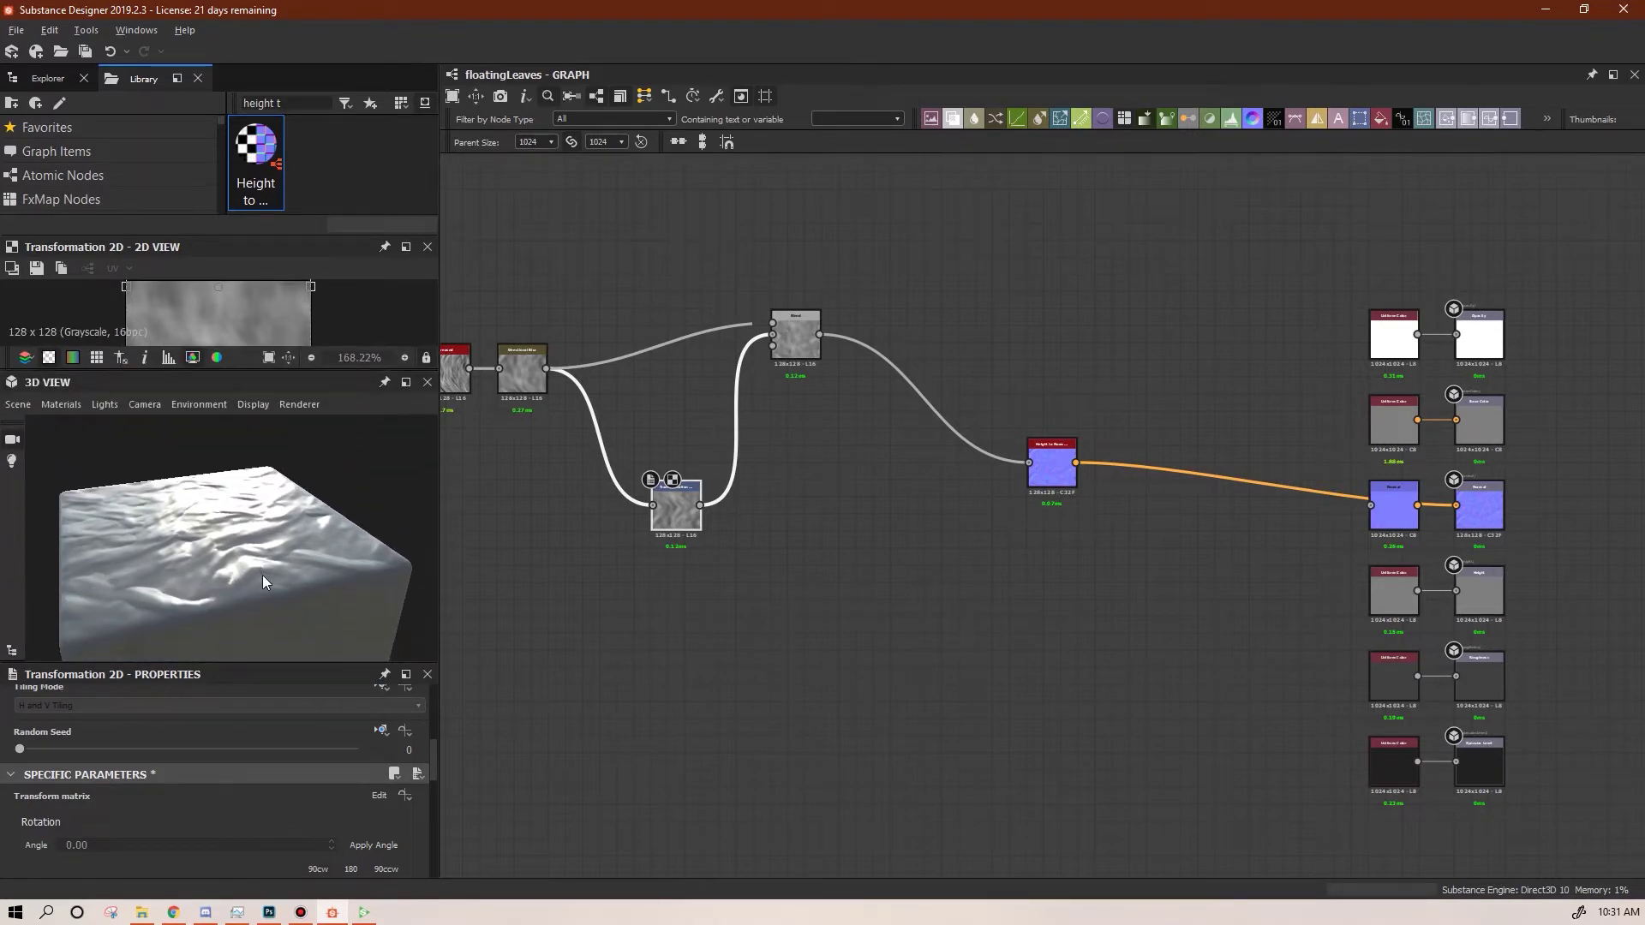
mouse_move(244, 573)
mouse_down()
mouse_move(266, 585)
mouse_move(252, 563)
mouse_up()
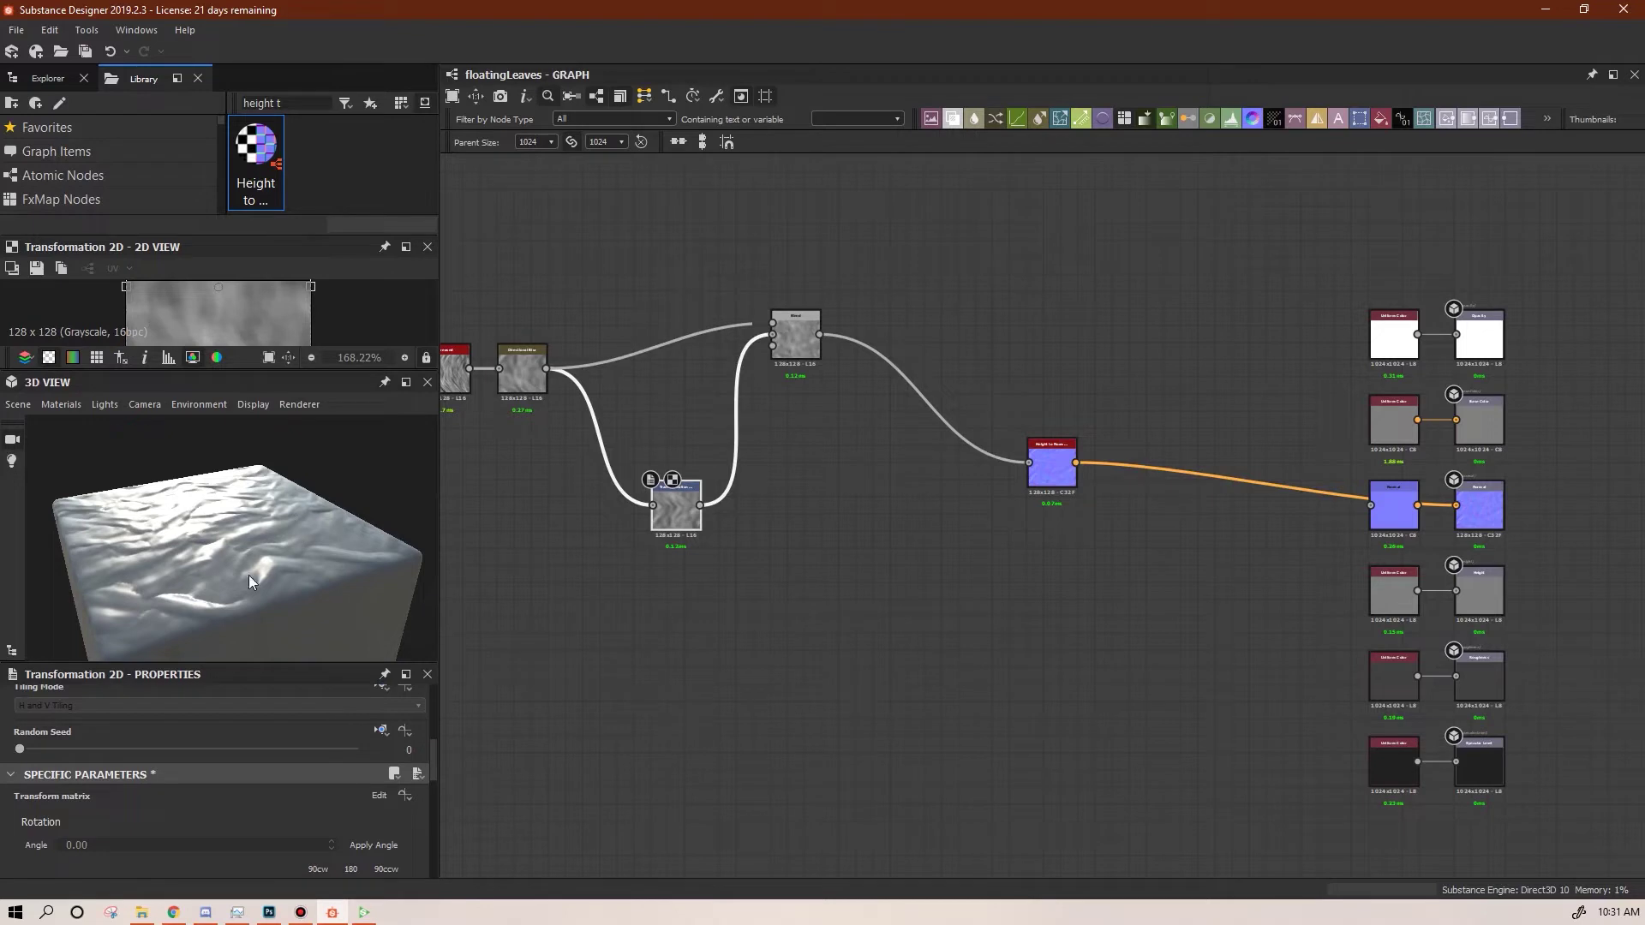
Inspect the water surface in 3D and move the Transformation 2D and Blend nodes close beside the Directional Blur
drag(117, 510, 140, 449)
drag(211, 537, 164, 516)
drag(272, 551, 250, 551)
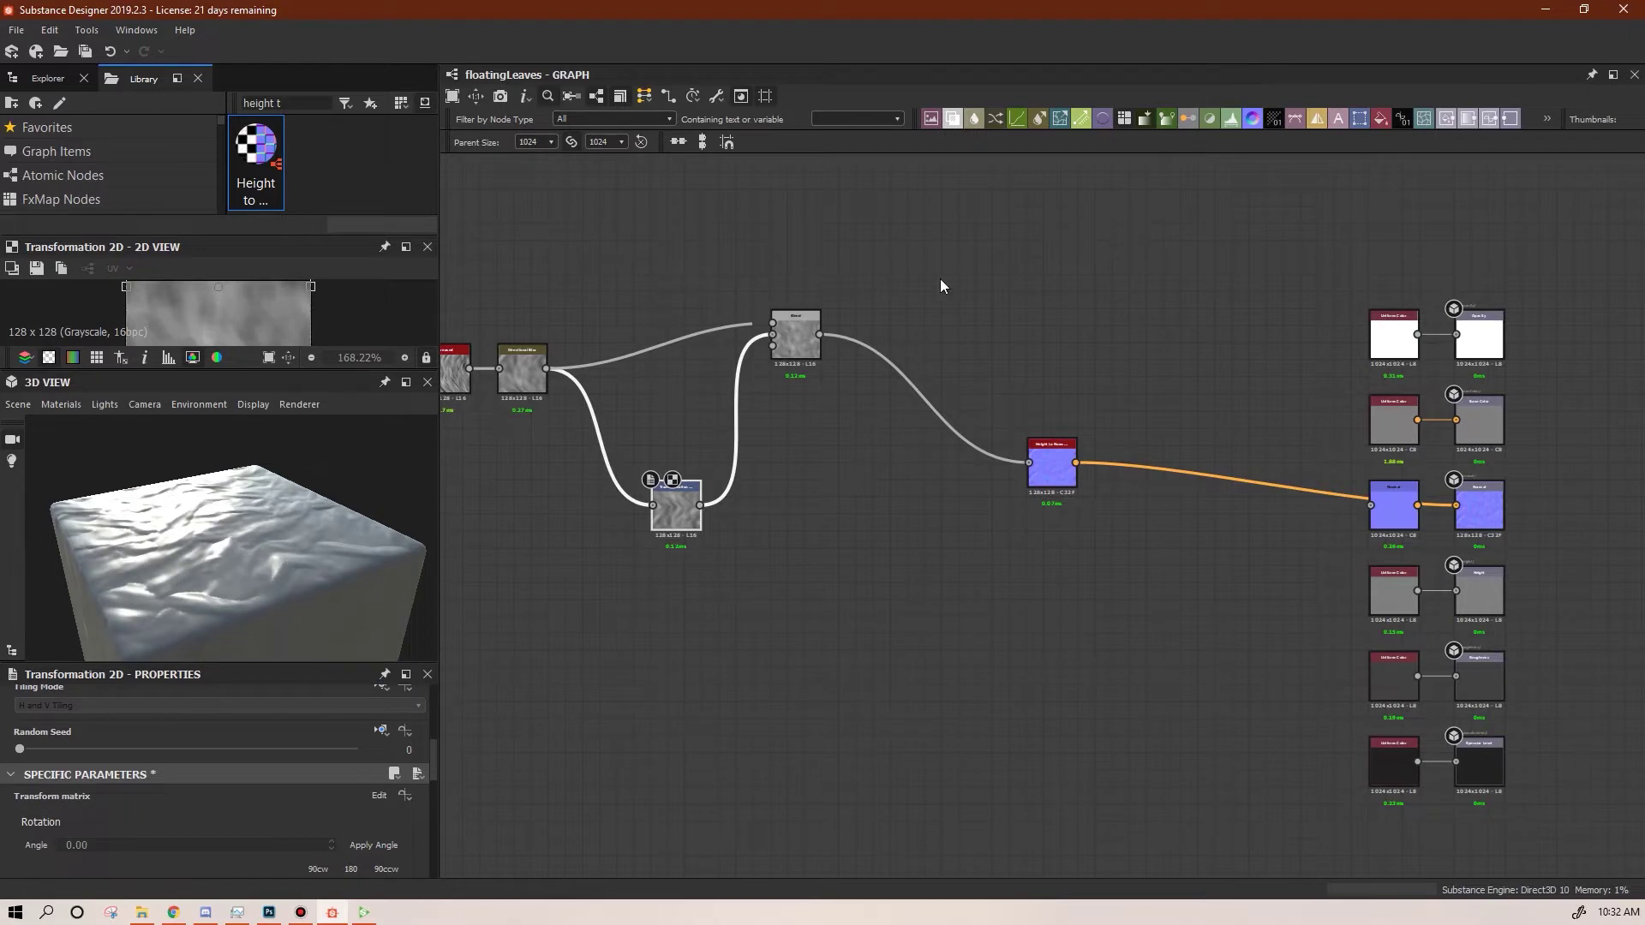
drag(672, 510, 603, 493)
drag(796, 339, 694, 370)
drag(599, 505, 597, 457)
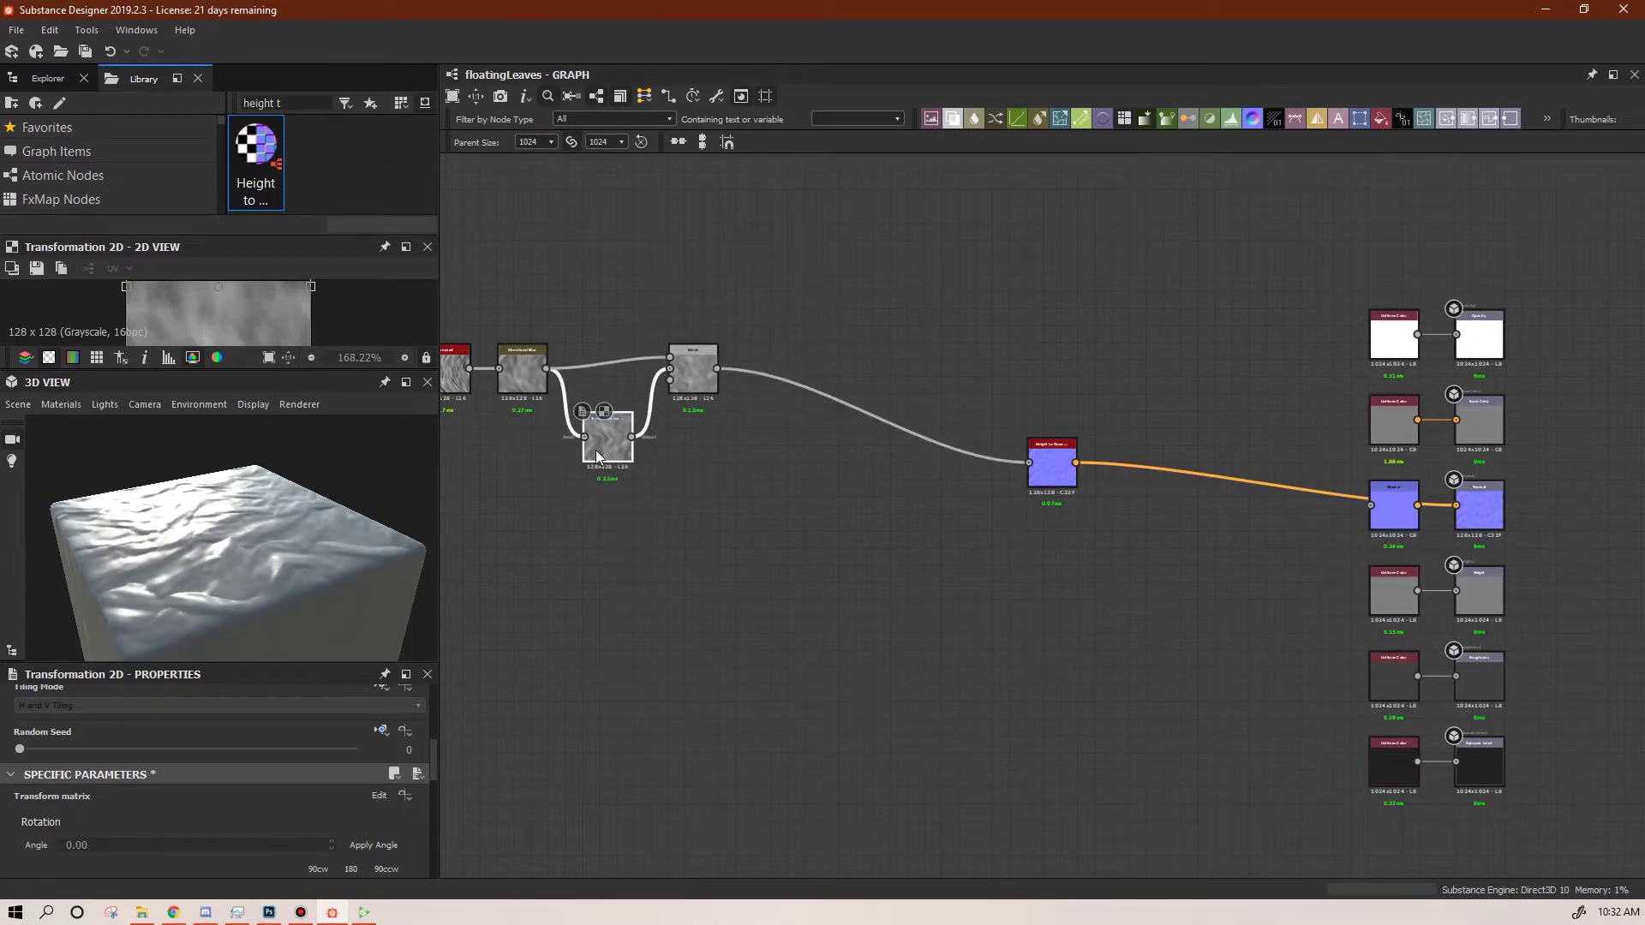
drag(695, 370, 679, 370)
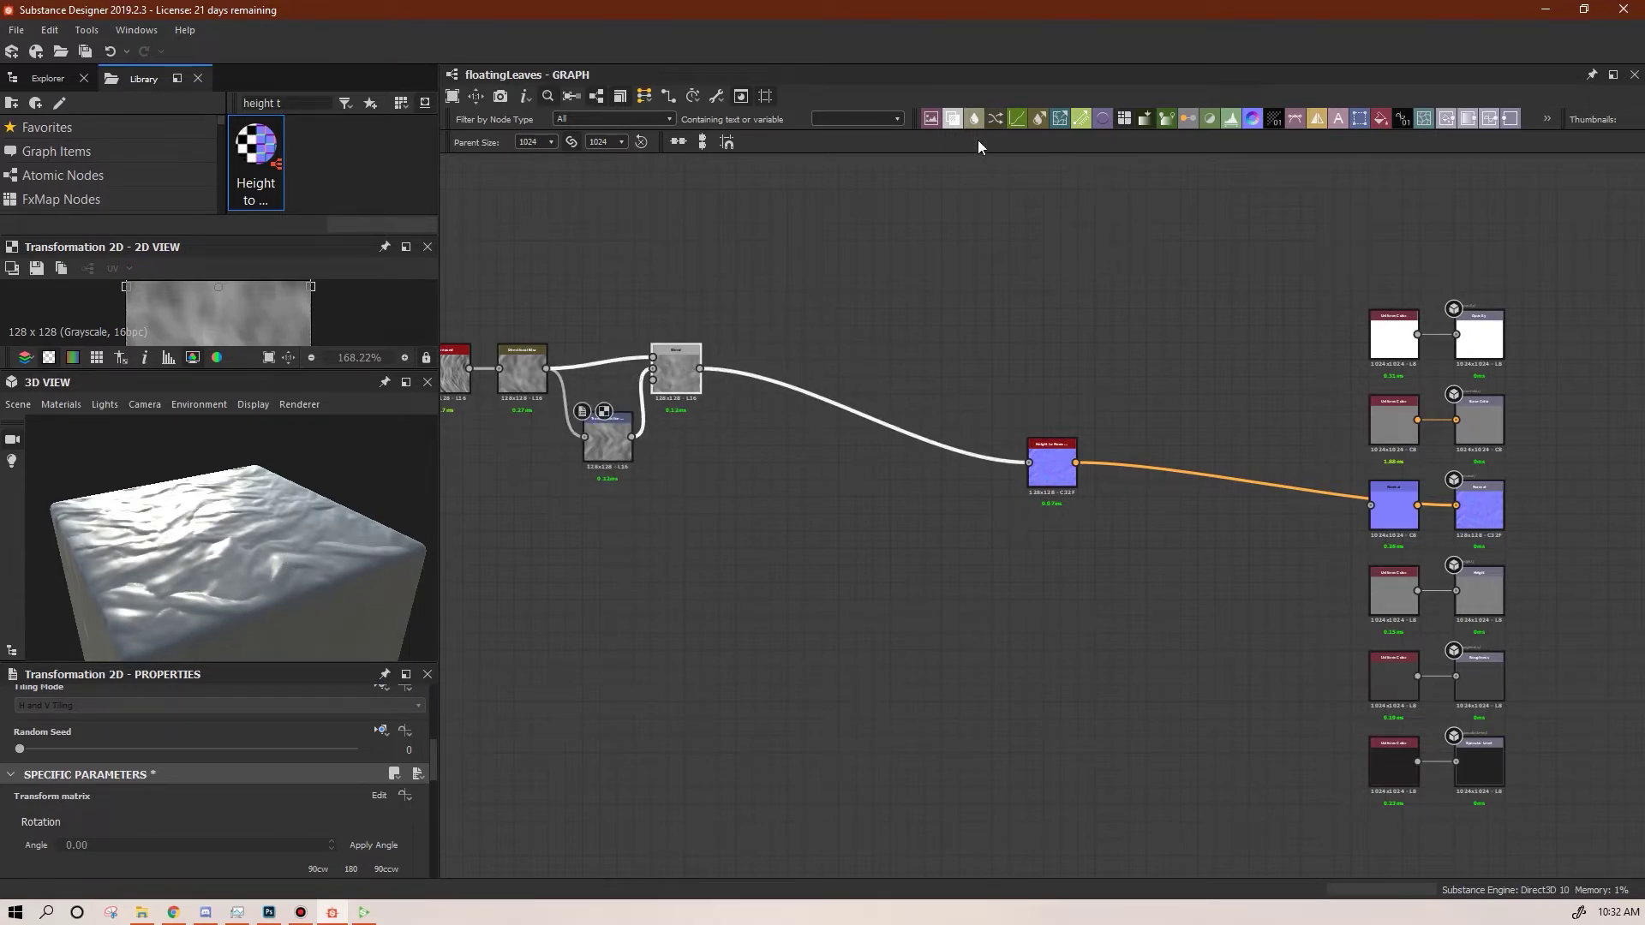
Add a second Blend and a Transformation 2D node, and route the first Blend through the Transformation 2D into the new Blend
drag(958, 120, 929, 307)
drag(1362, 120, 803, 304)
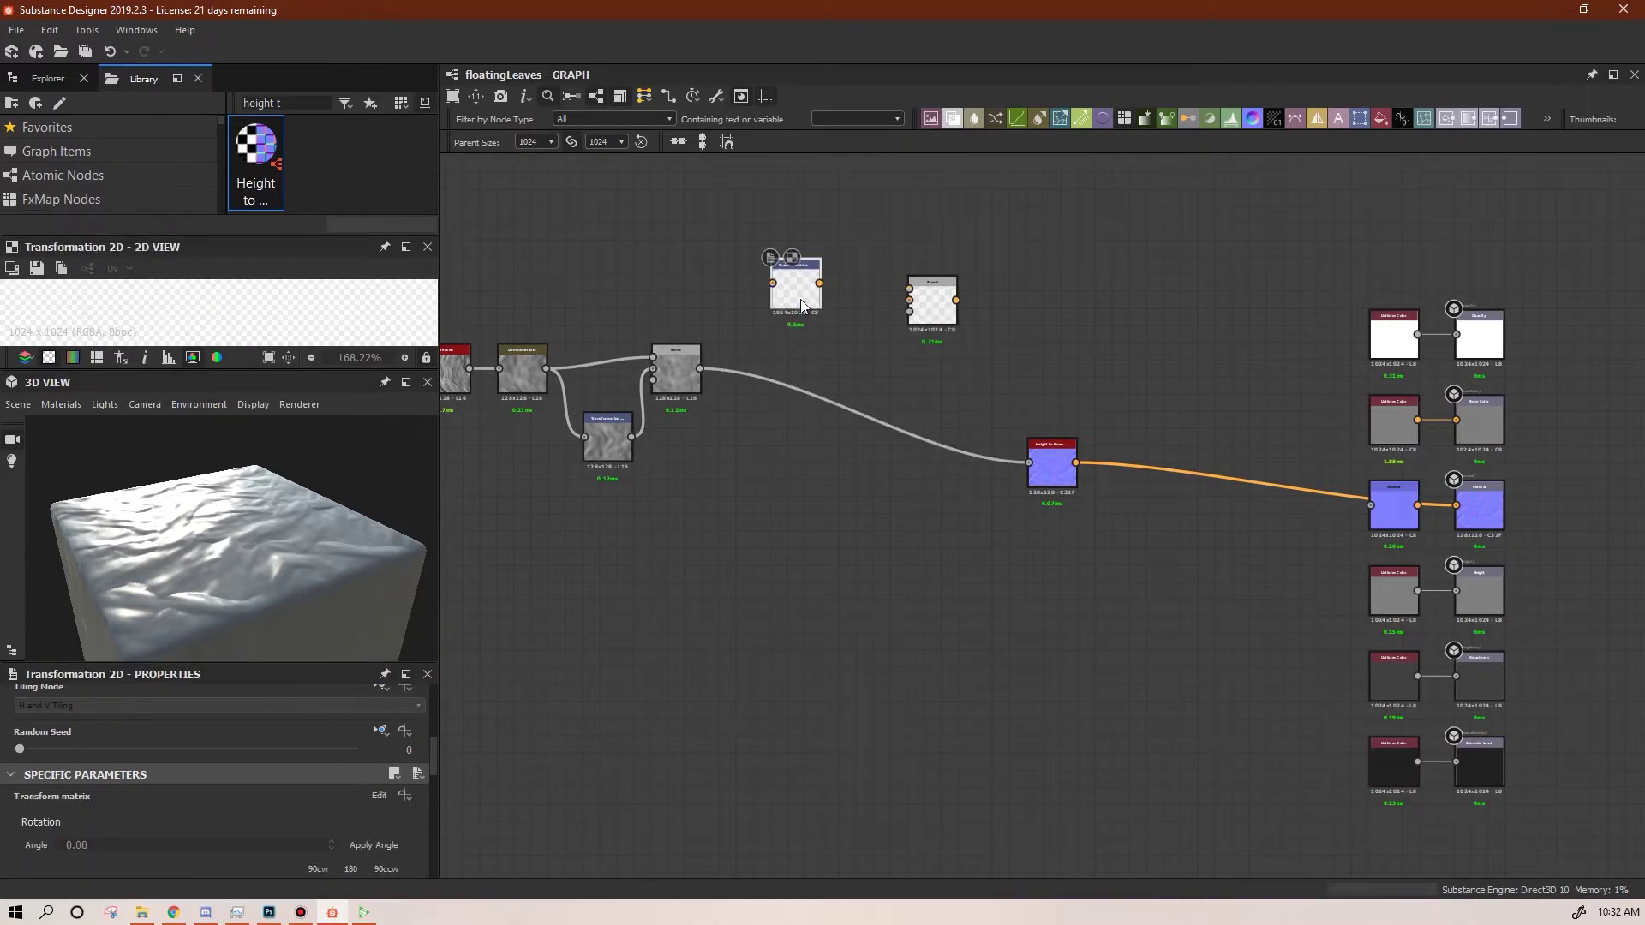
drag(701, 368, 910, 289)
Choose the new Blend's blending mode, connect the first Blend to its second input, and route its output into Height to Normal
click(932, 301)
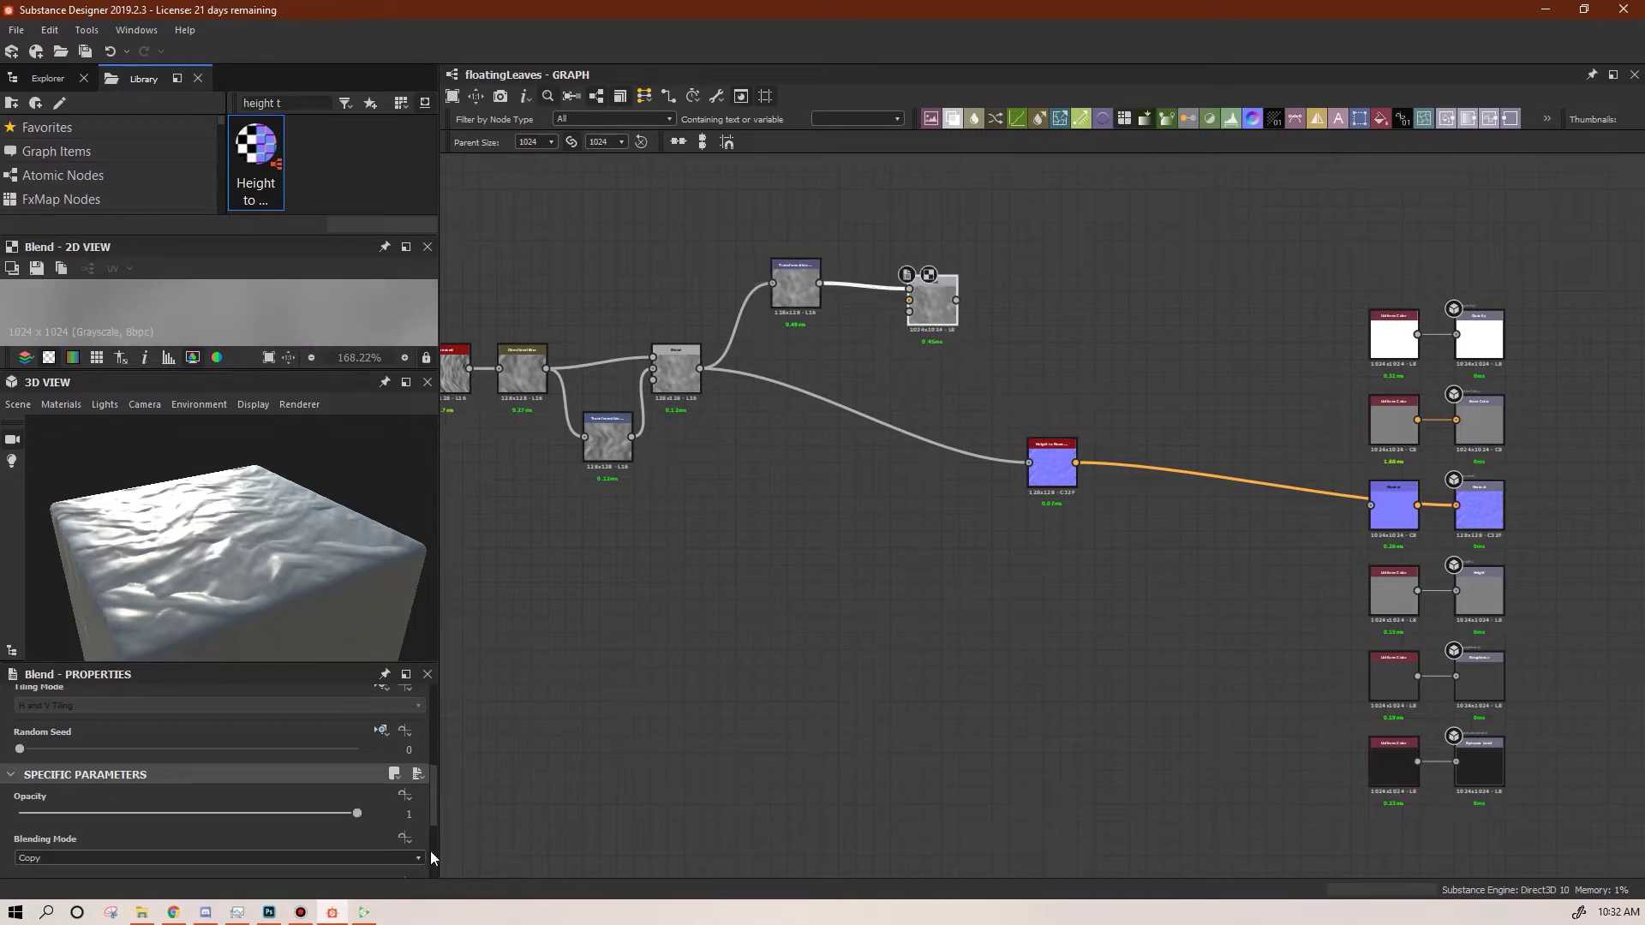
click(419, 859)
click(276, 774)
drag(910, 301, 701, 369)
drag(938, 298, 871, 374)
drag(888, 368, 1051, 482)
drag(865, 374, 890, 391)
Apply the /2 stretch to the new Transformation 2D node and inspect the finer ripples in 3D
click(797, 286)
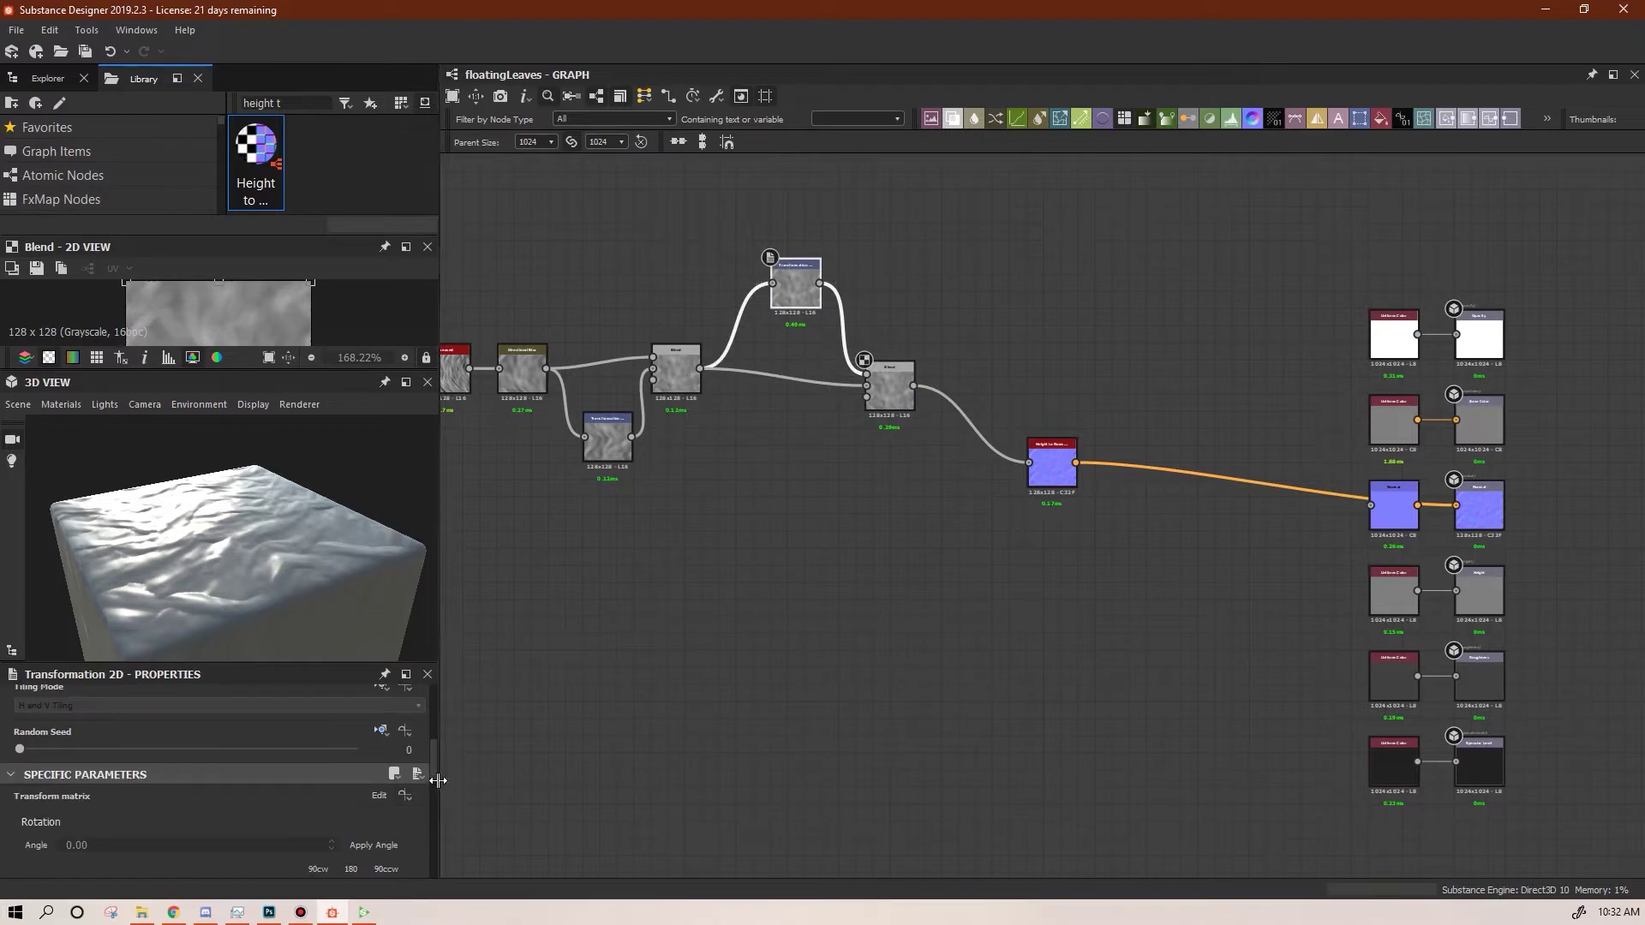
drag(435, 774, 437, 807)
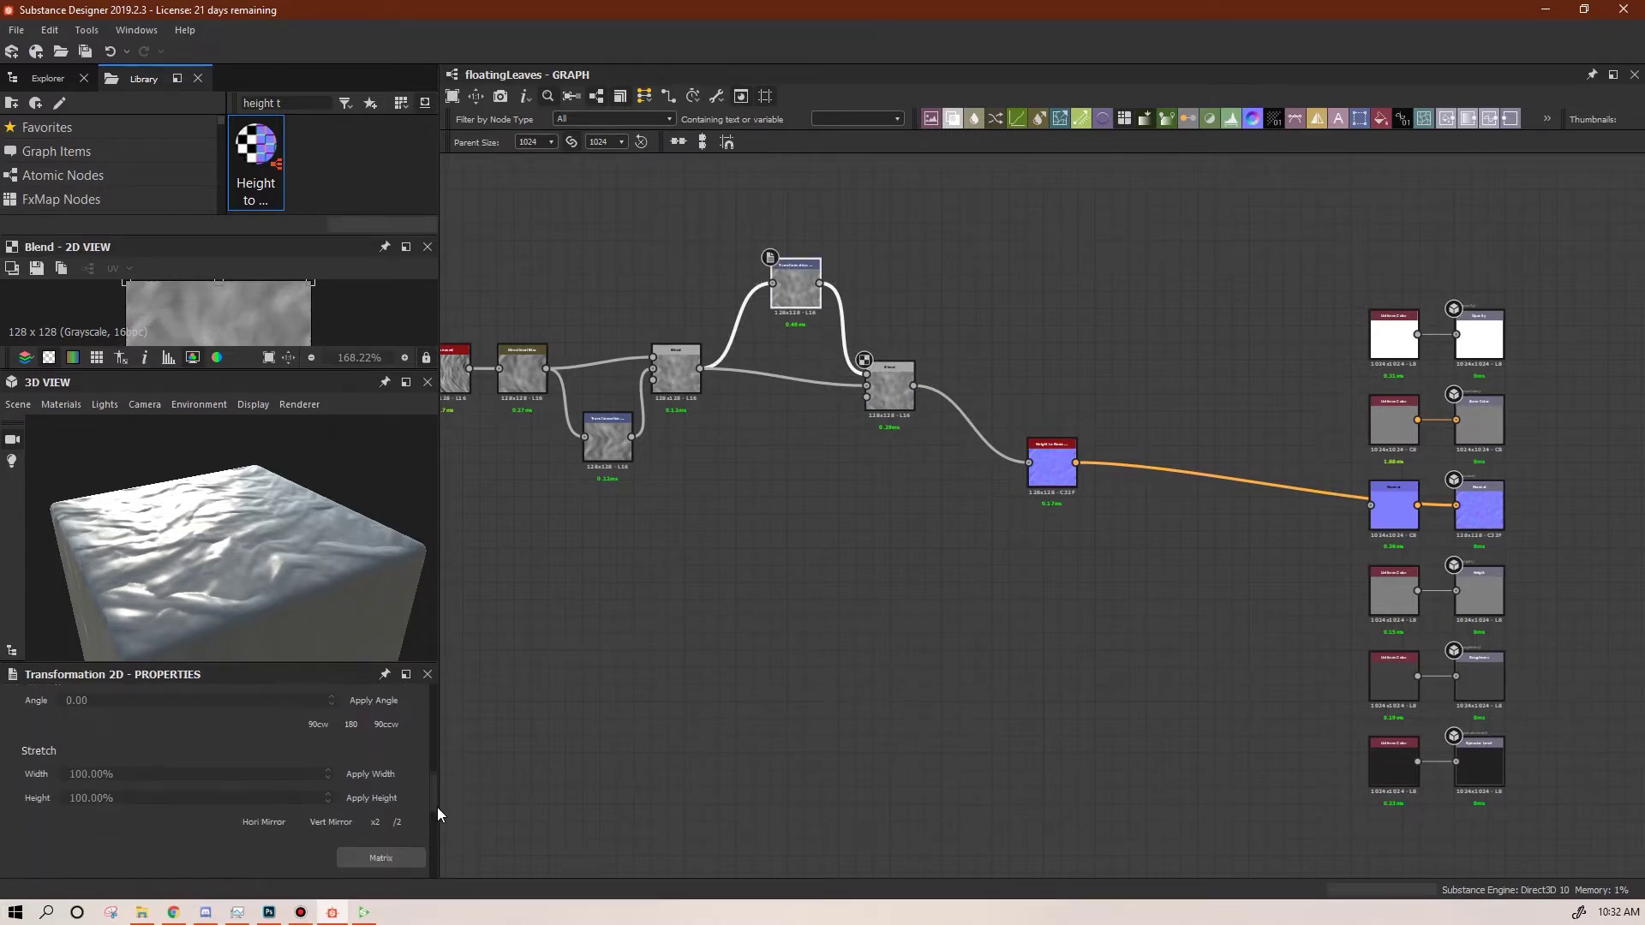
click(395, 823)
drag(259, 545, 219, 596)
Enlarge the 2D view, offset the halved ripple pattern slightly from centre, and check the effect on the 3D surface
drag(255, 377, 253, 505)
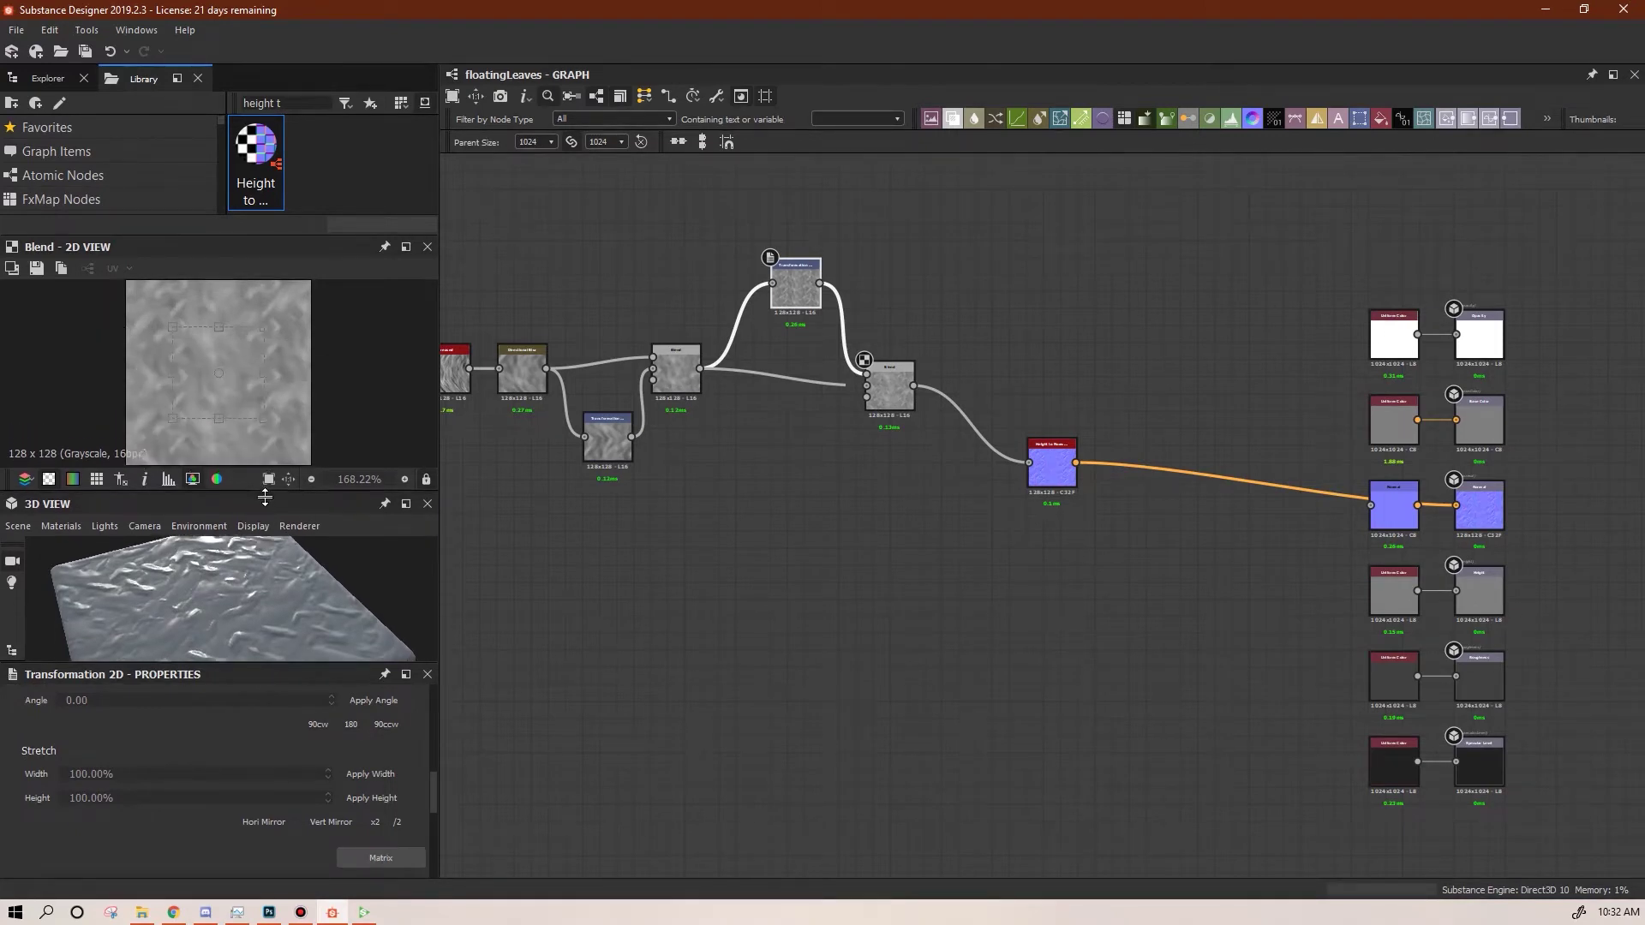
drag(254, 354, 222, 357)
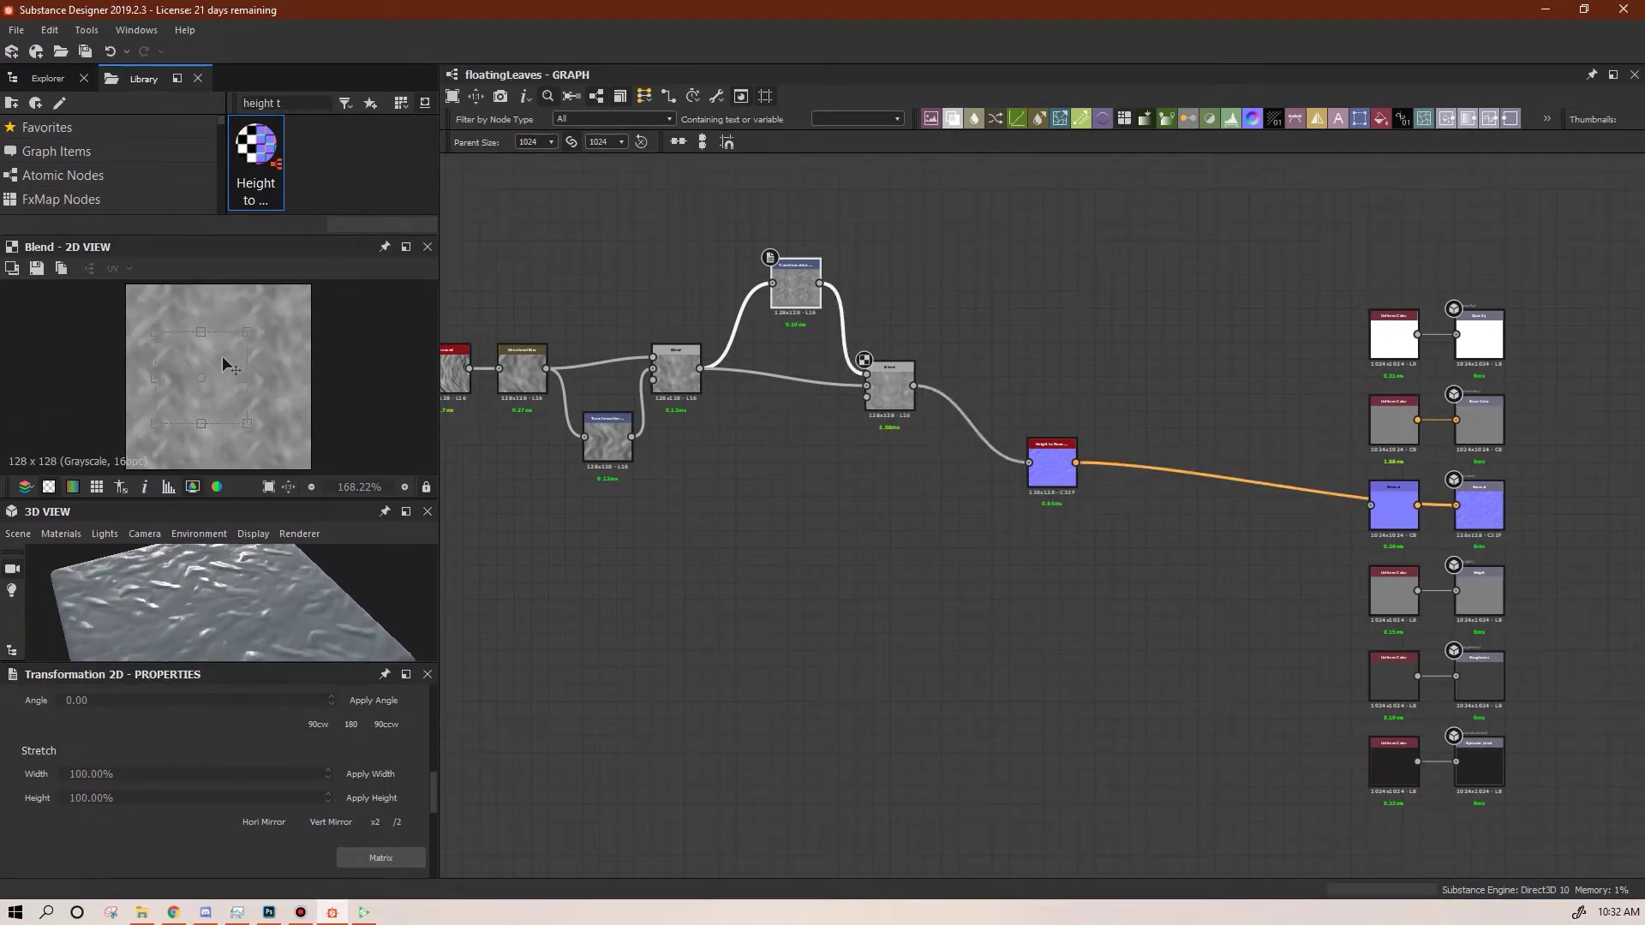
drag(218, 358, 217, 361)
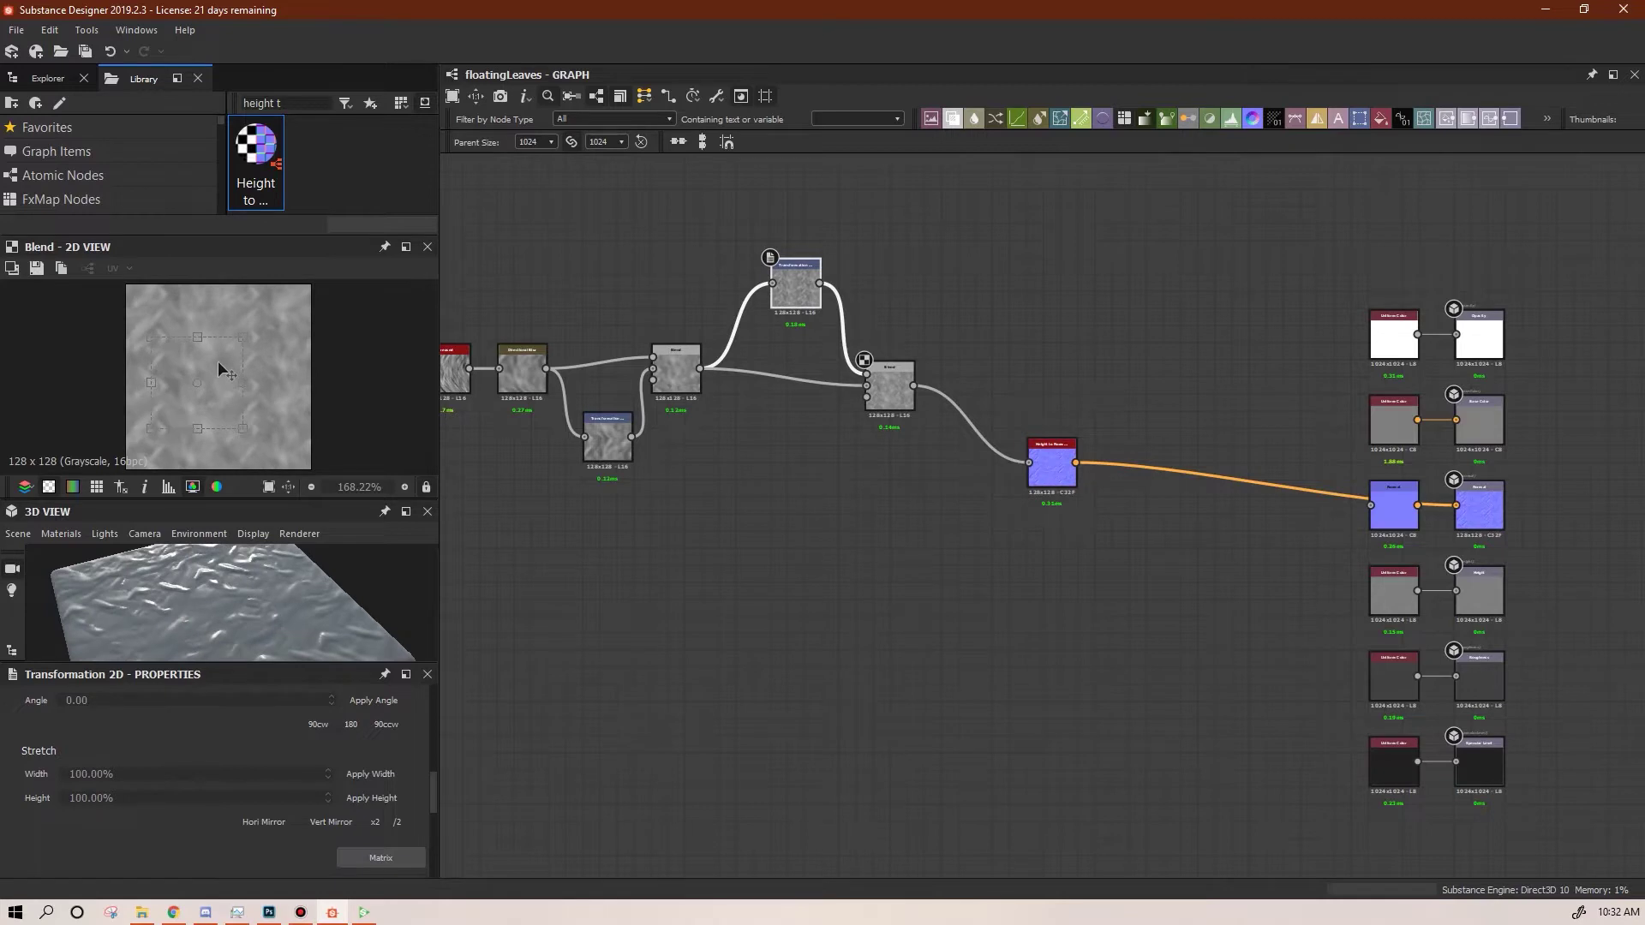
mouse_move(364, 595)
mouse_down()
mouse_move(328, 547)
mouse_move(262, 594)
mouse_move(314, 594)
mouse_move(310, 568)
mouse_move(233, 564)
mouse_move(259, 584)
mouse_move(190, 595)
mouse_up()
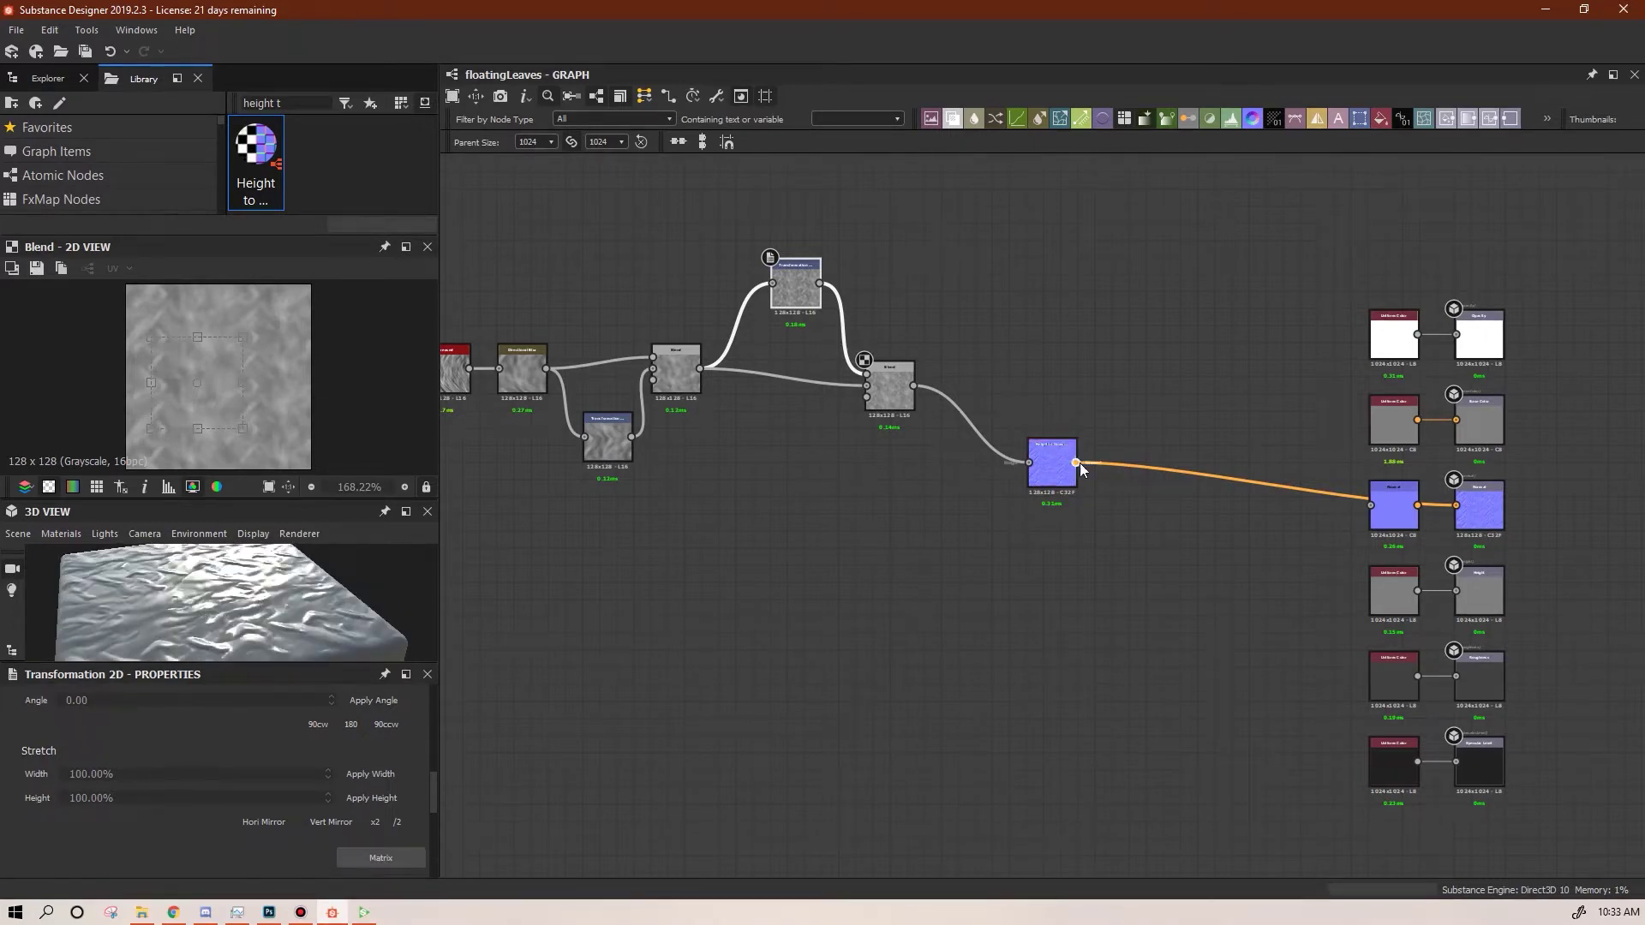
Align the Height to Normal node with the last Blend and inspect the ripples in 3D under different lighting
drag(1052, 471, 984, 390)
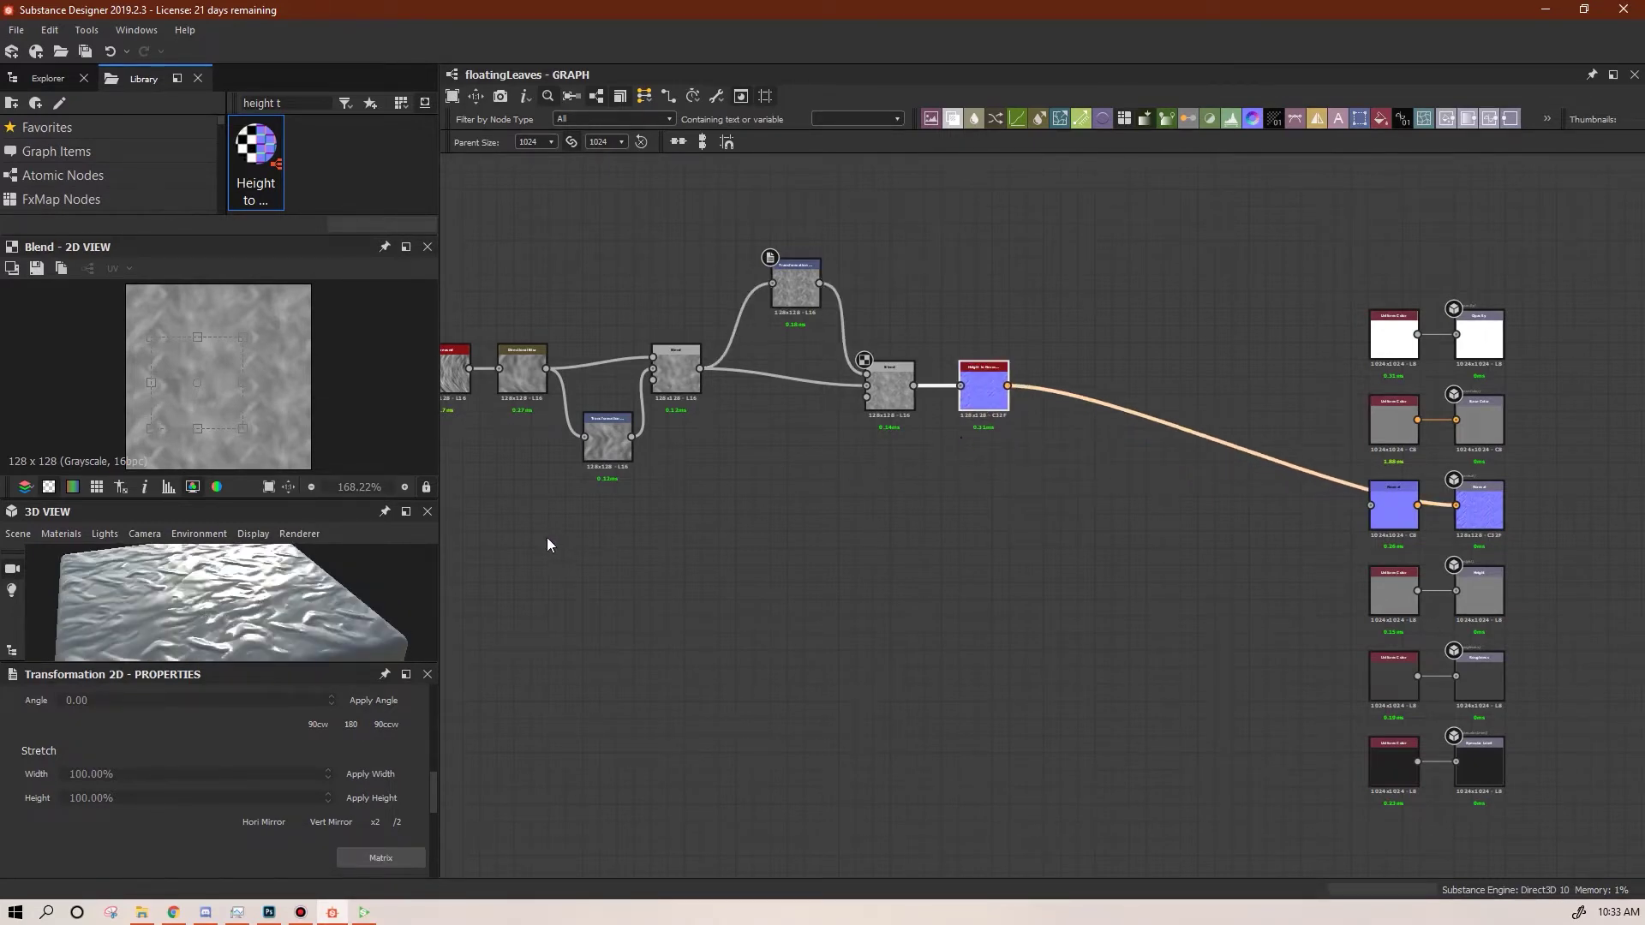
mouse_move(250, 579)
mouse_down()
mouse_move(266, 591)
mouse_move(248, 598)
mouse_up()
mouse_move(249, 598)
right_down()
mouse_move(164, 484)
mouse_move(70, 214)
right_up()
right_drag(333, 606, 403, 686)
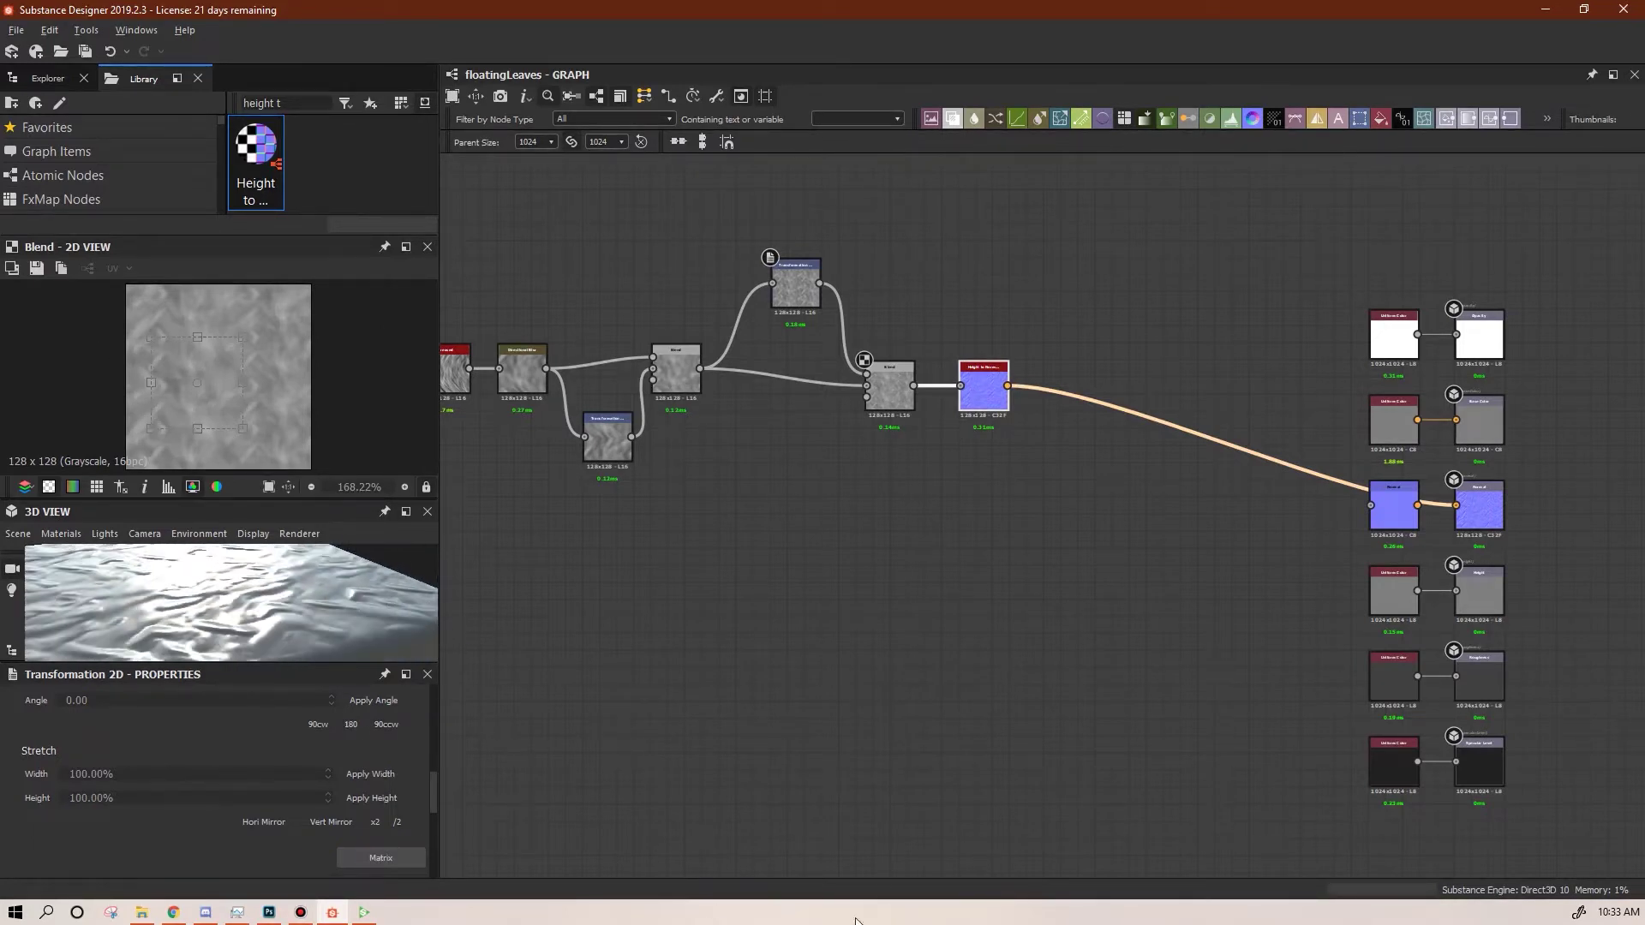
Insert a Blur node between the last Blend and the Height to Normal node, aligned with the chain
drag(999, 390, 1126, 390)
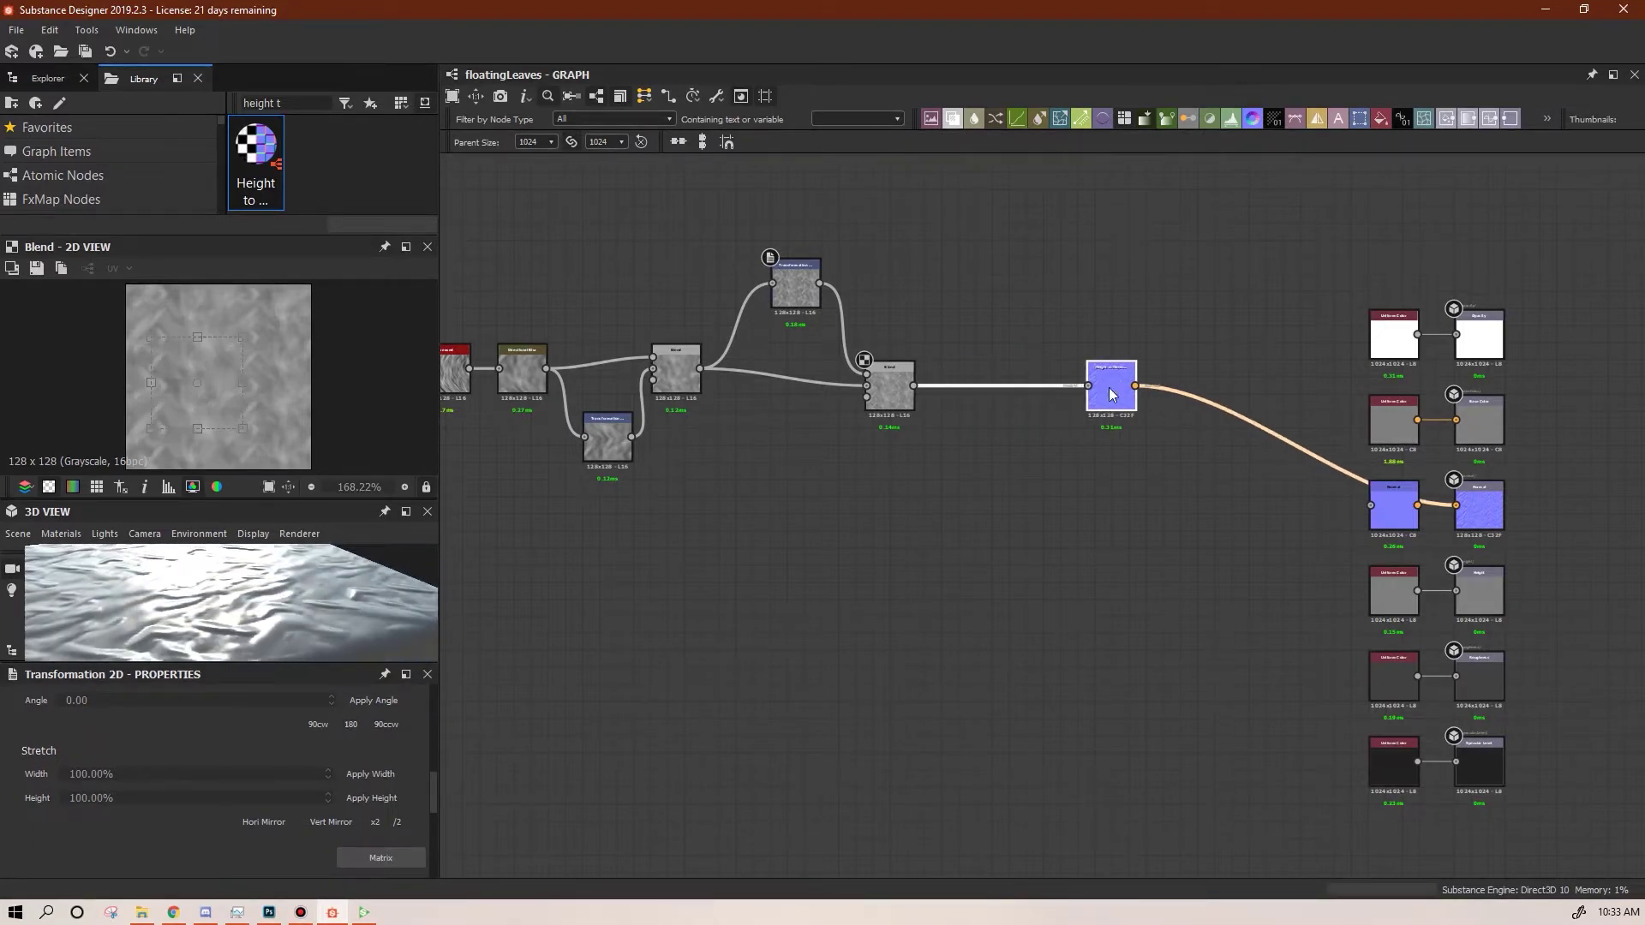
click(1025, 278)
drag(966, 288, 914, 385)
drag(1008, 351, 1088, 386)
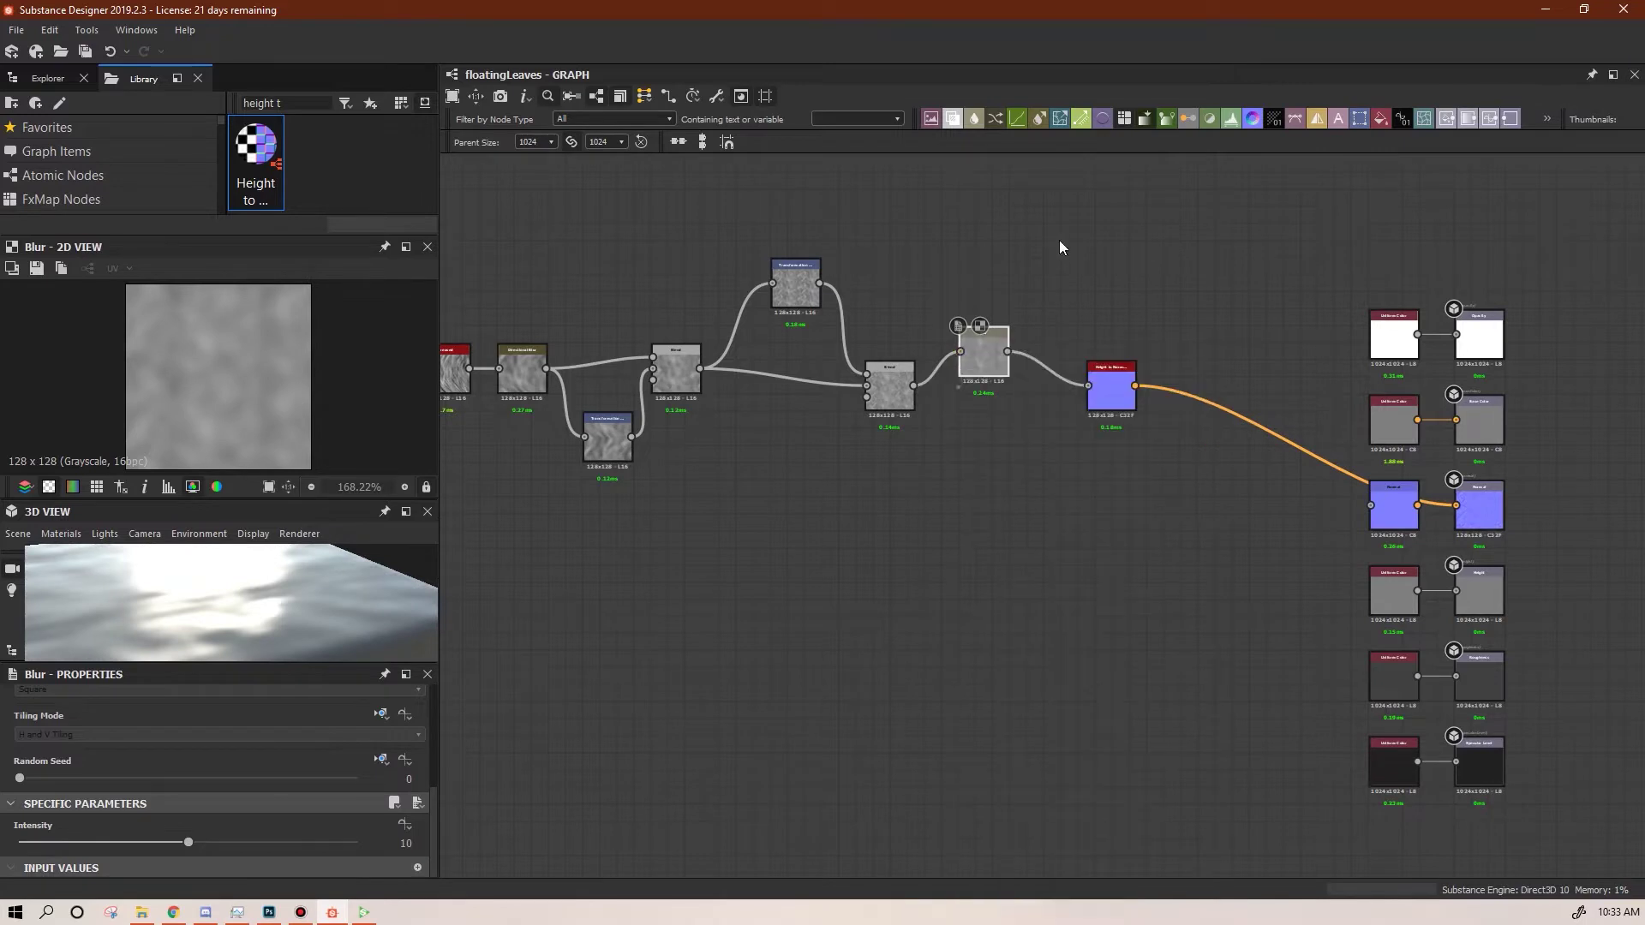
drag(979, 368, 970, 396)
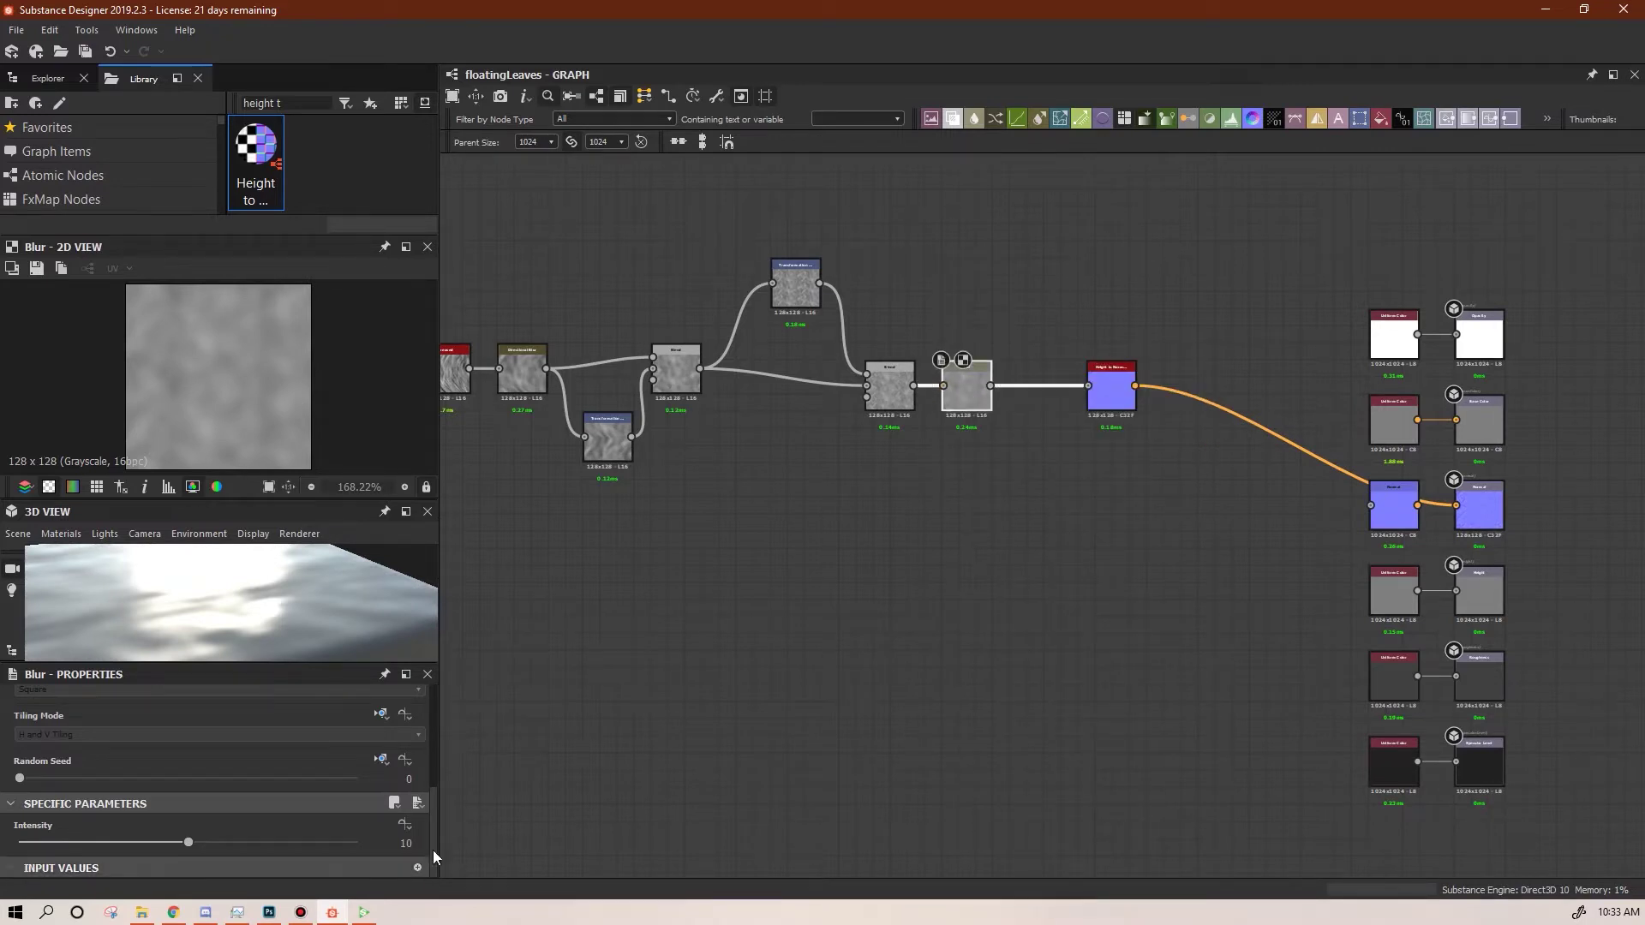
Set the Blur intensity to 7.92 and examine the softened water surface in an enlarged 3D view
click(407, 843)
key(Return)
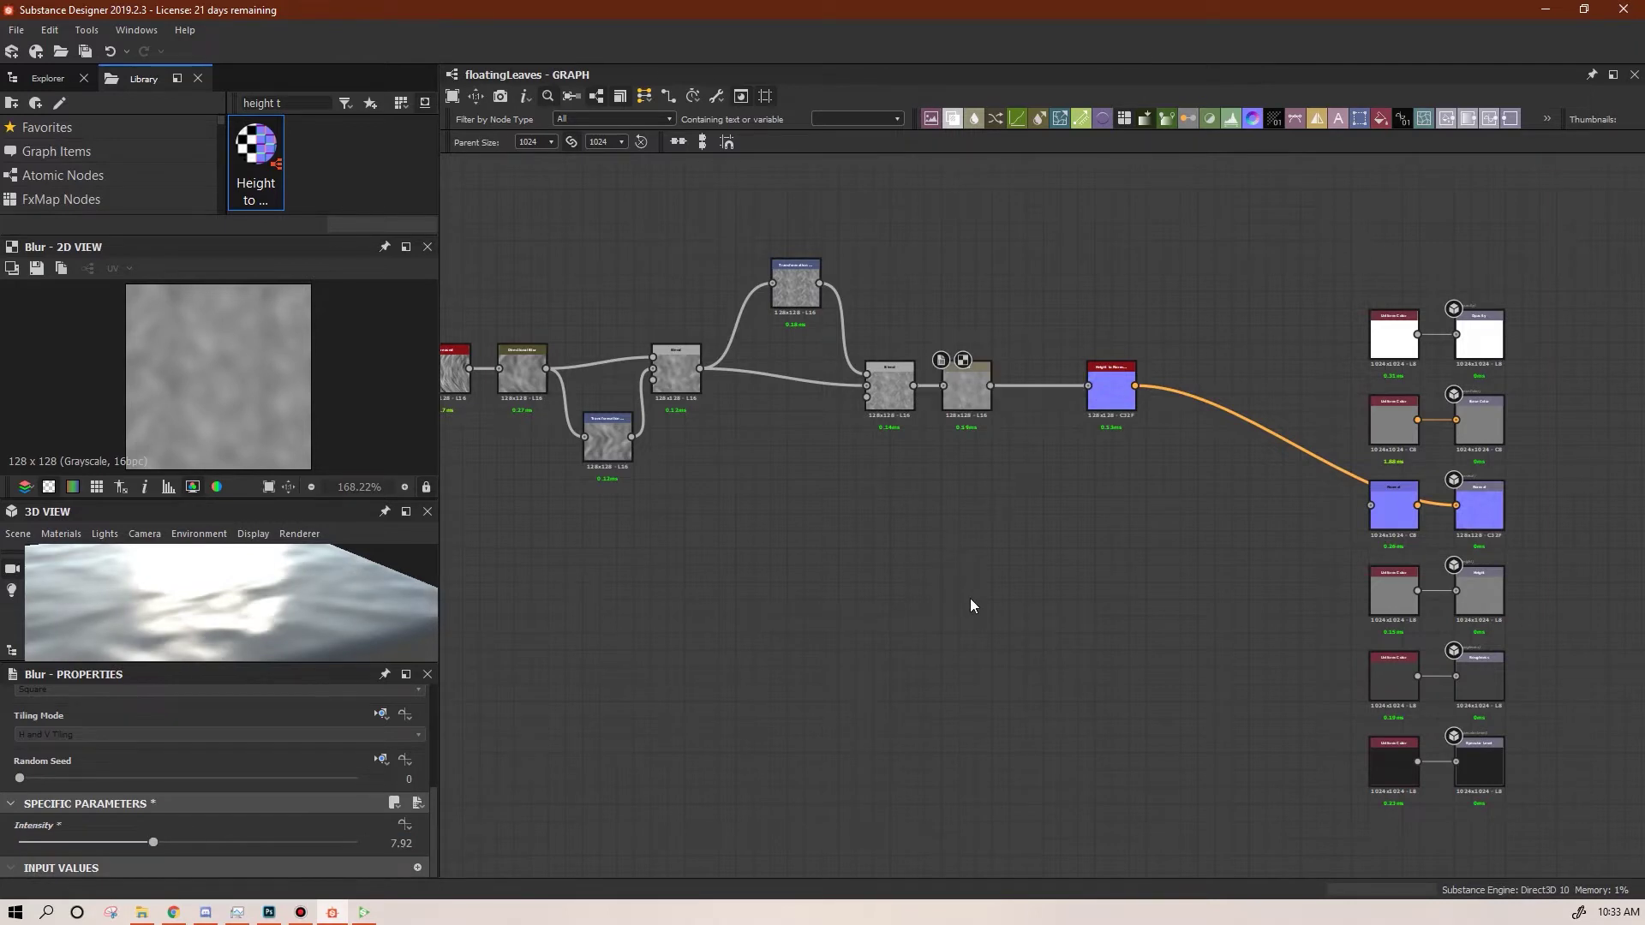
drag(259, 598, 203, 576)
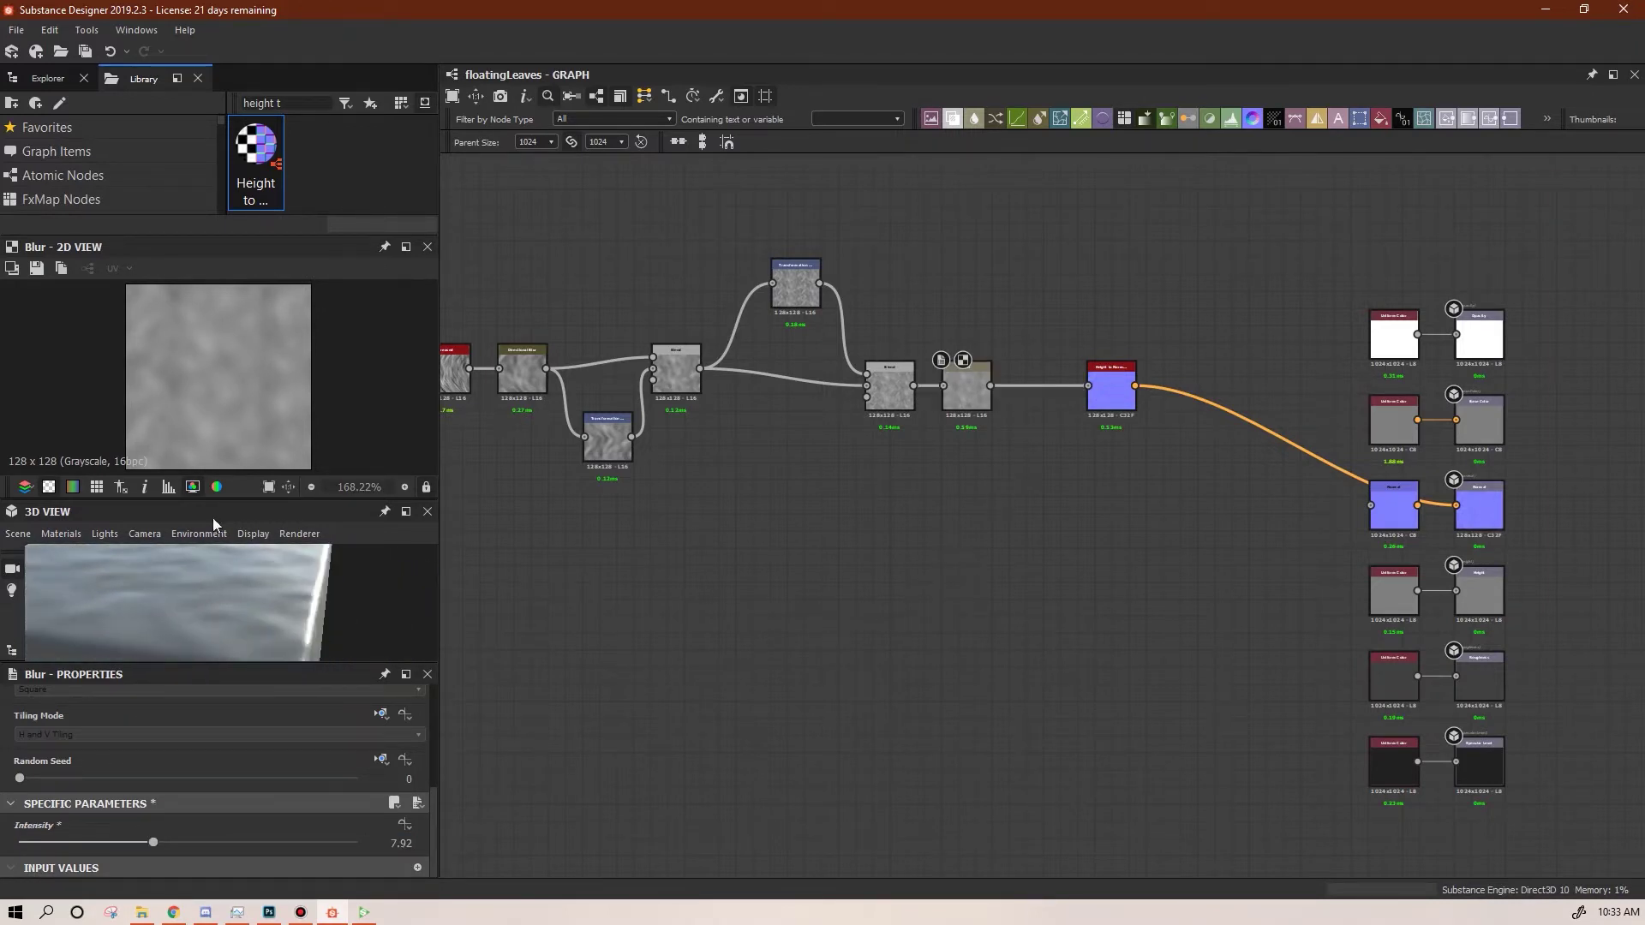
drag(218, 496, 300, 199)
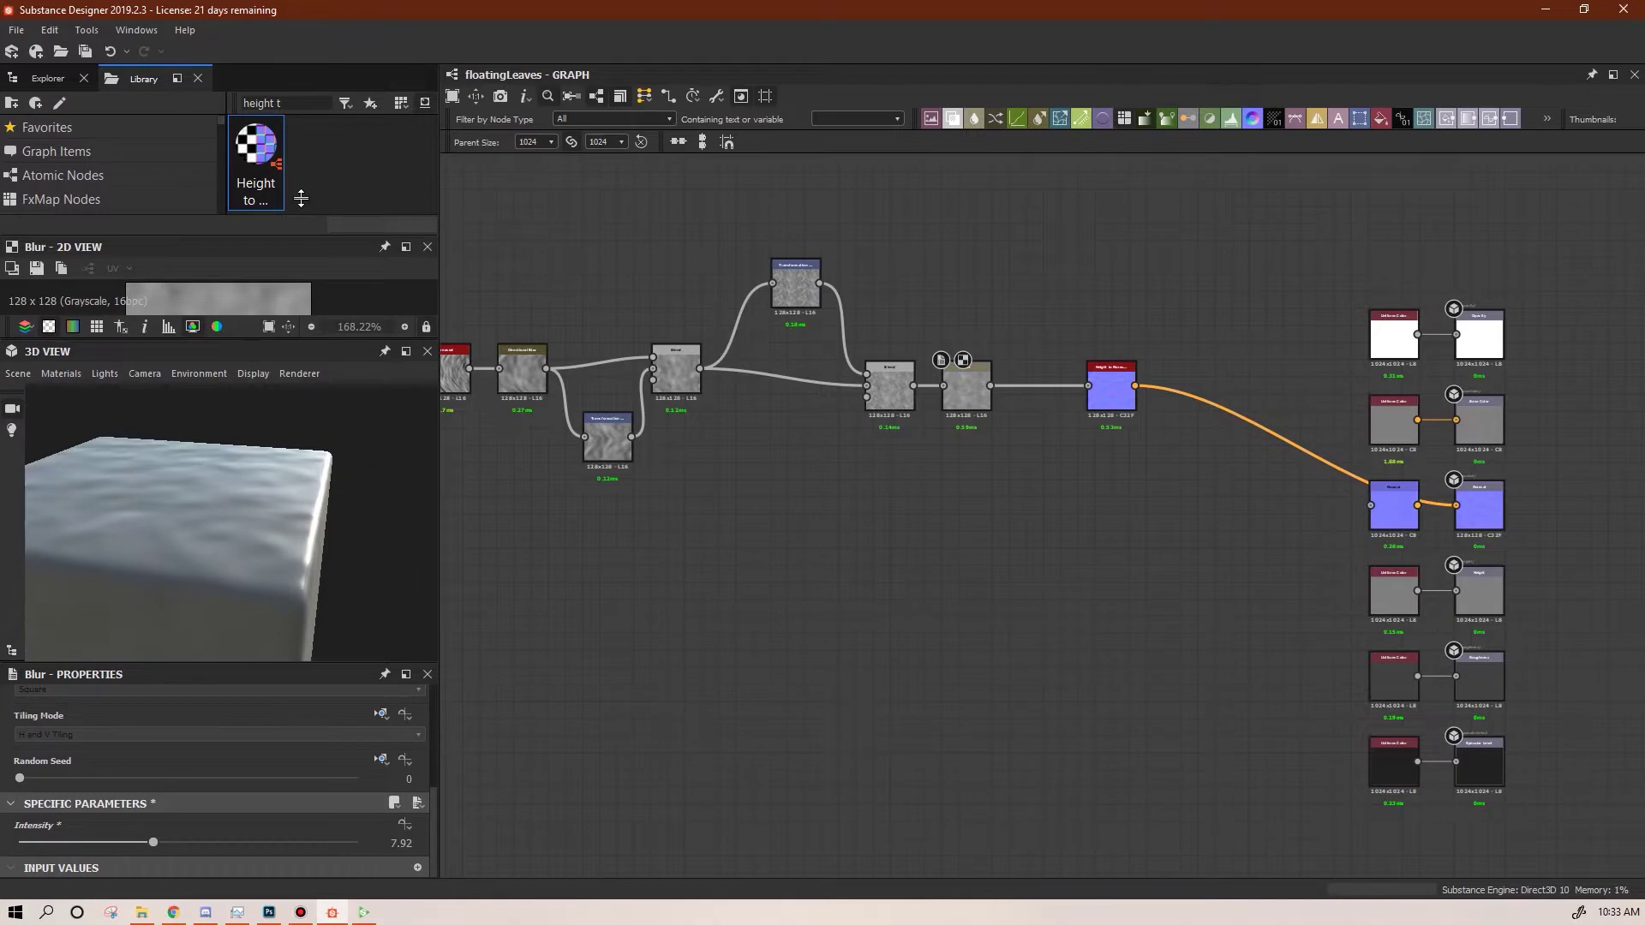
drag(232, 491, 311, 511)
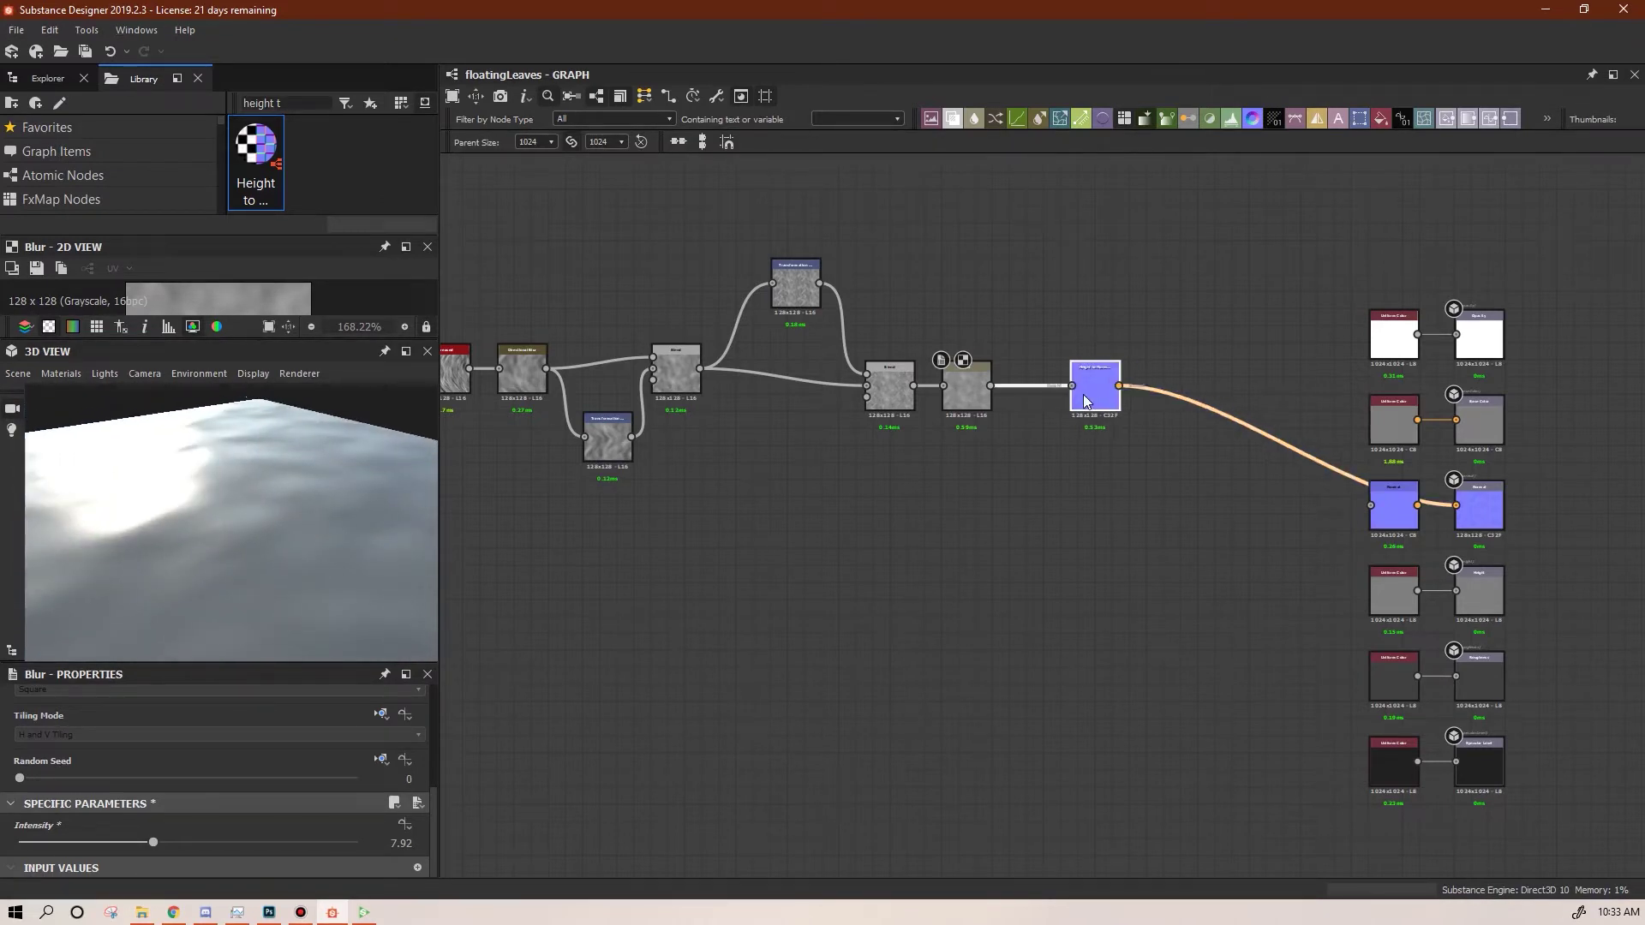
Tidy the water ripple nodes into a compact, aligned chain ahead of the outputs
middle_drag(902, 470, 1235, 517)
drag(1009, 418, 1027, 435)
drag(1139, 332, 1138, 383)
drag(742, 364, 973, 533)
drag(677, 324, 1050, 514)
mouse_move(1023, 426)
mouse_down()
mouse_move(1056, 426)
mouse_move(1040, 426)
mouse_up()
scroll(1157, 542, down, 2)
middle_drag(1197, 549, 993, 409)
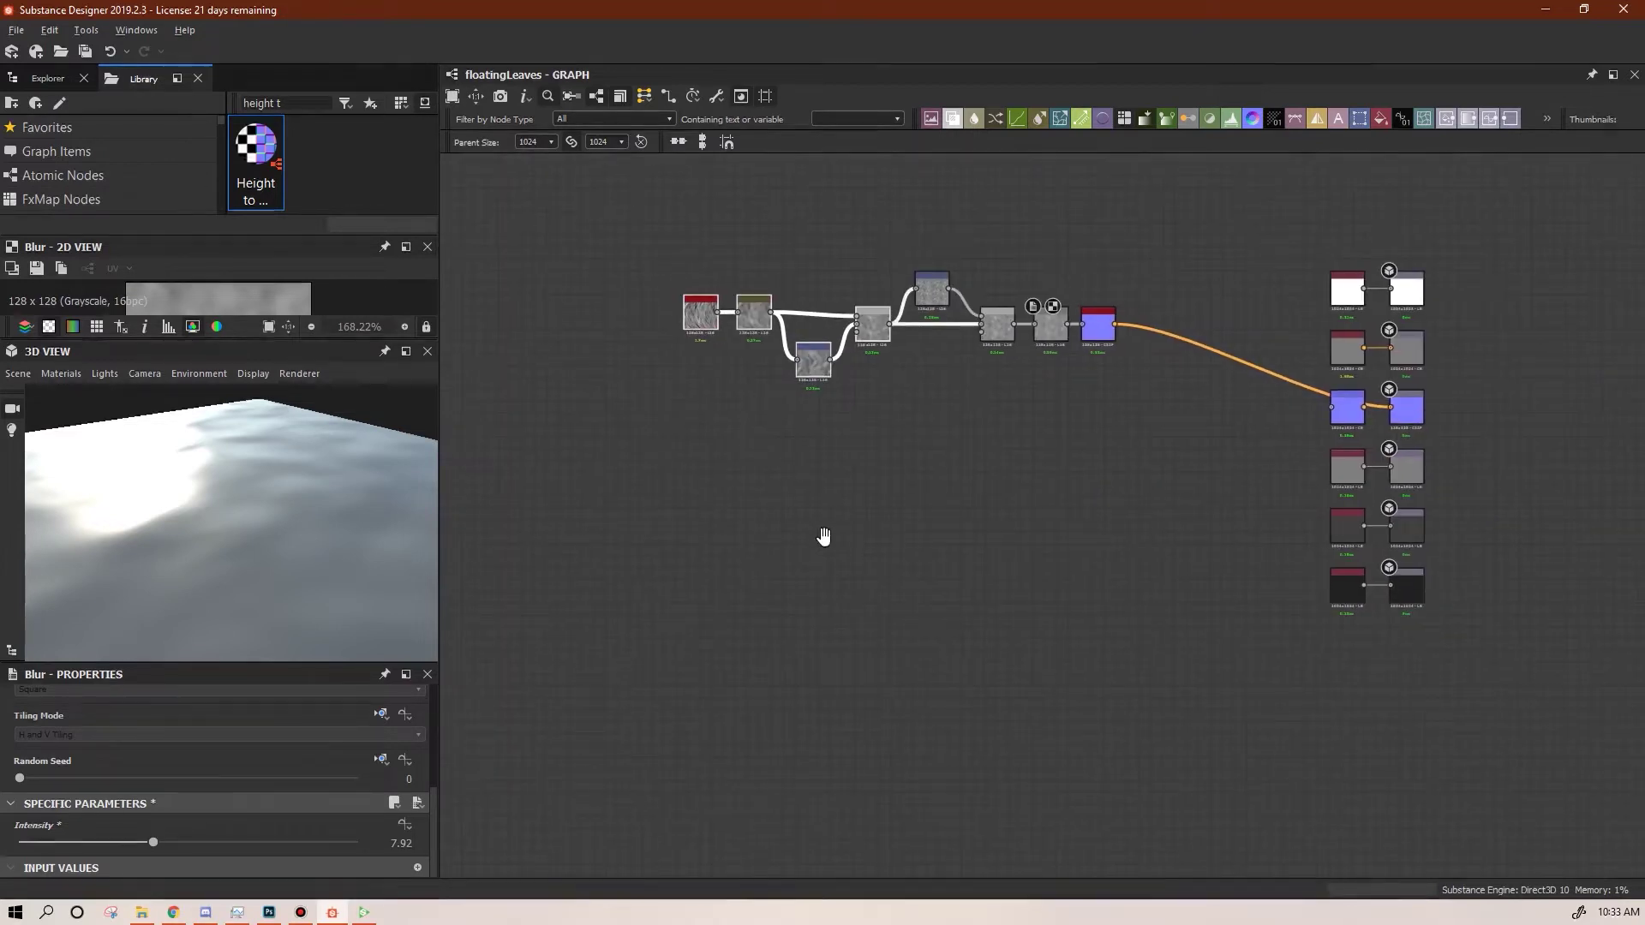
Create an empty function for the Disorder parameter of the Creased noise node
middle_drag(820, 540, 959, 593)
click(836, 367)
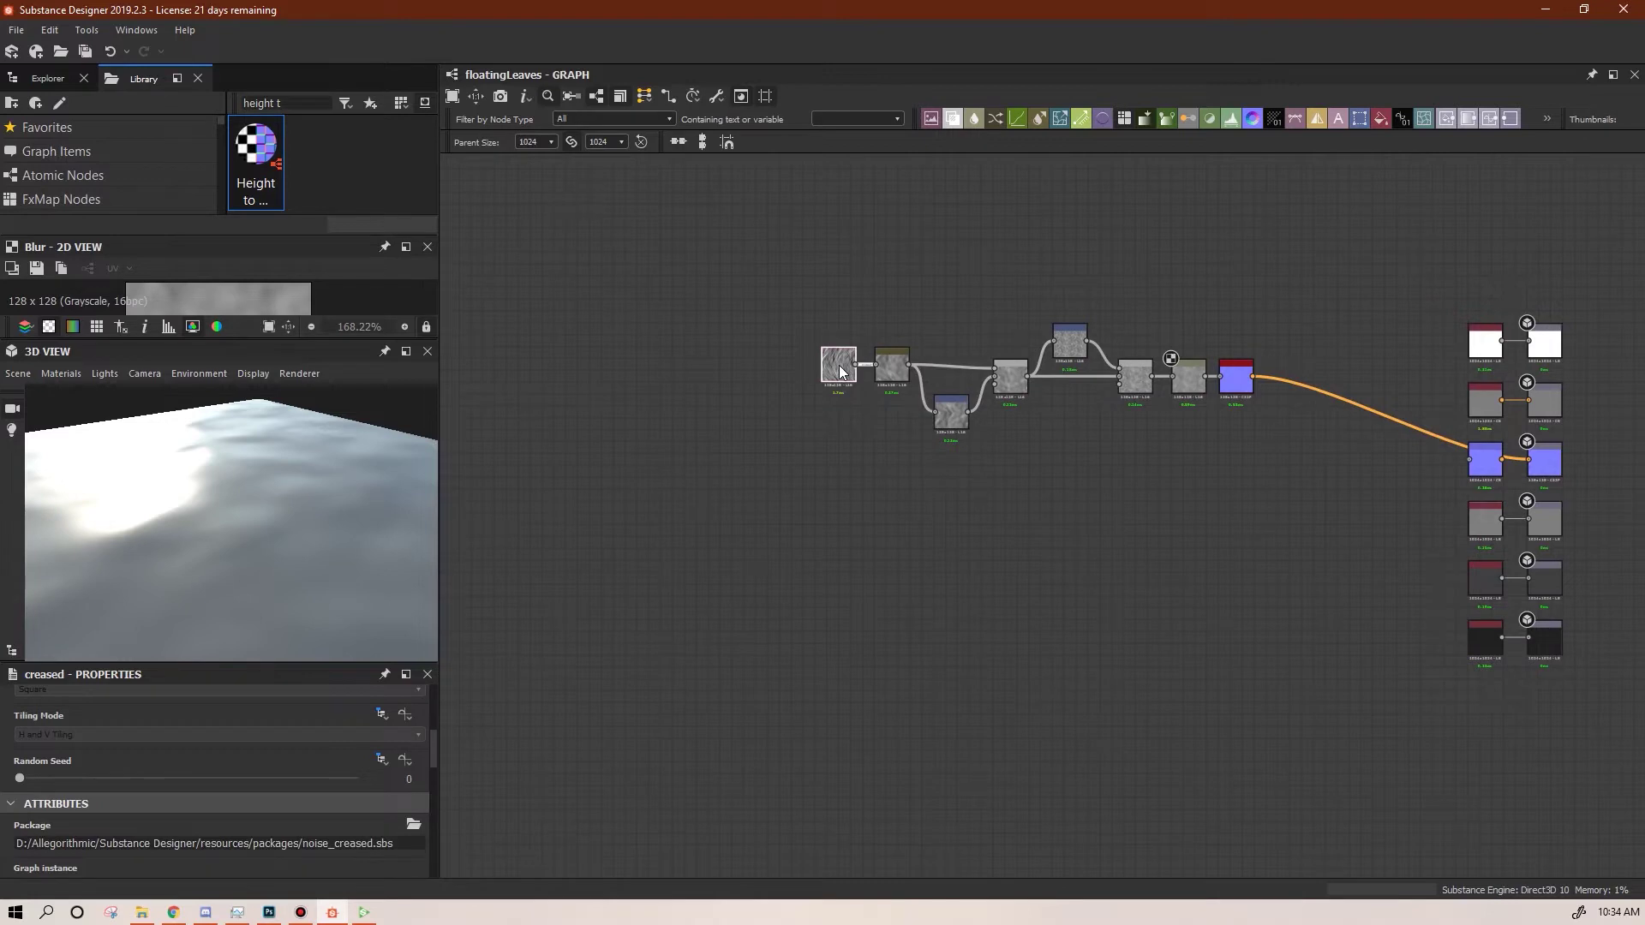
drag(431, 747, 445, 833)
click(408, 779)
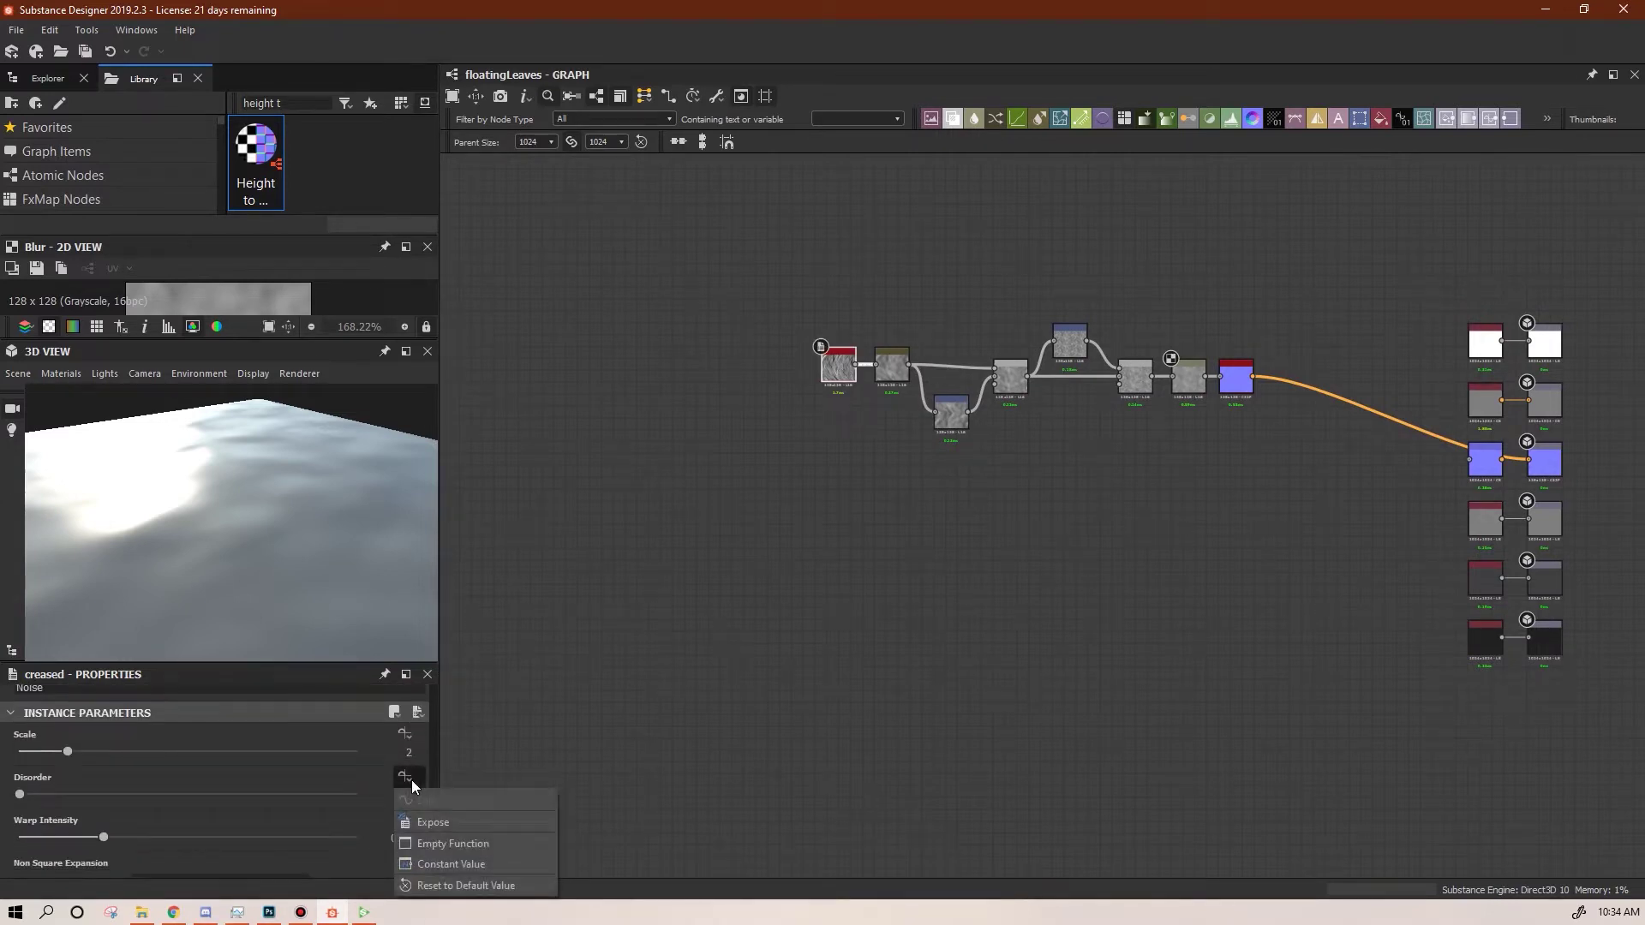
click(450, 844)
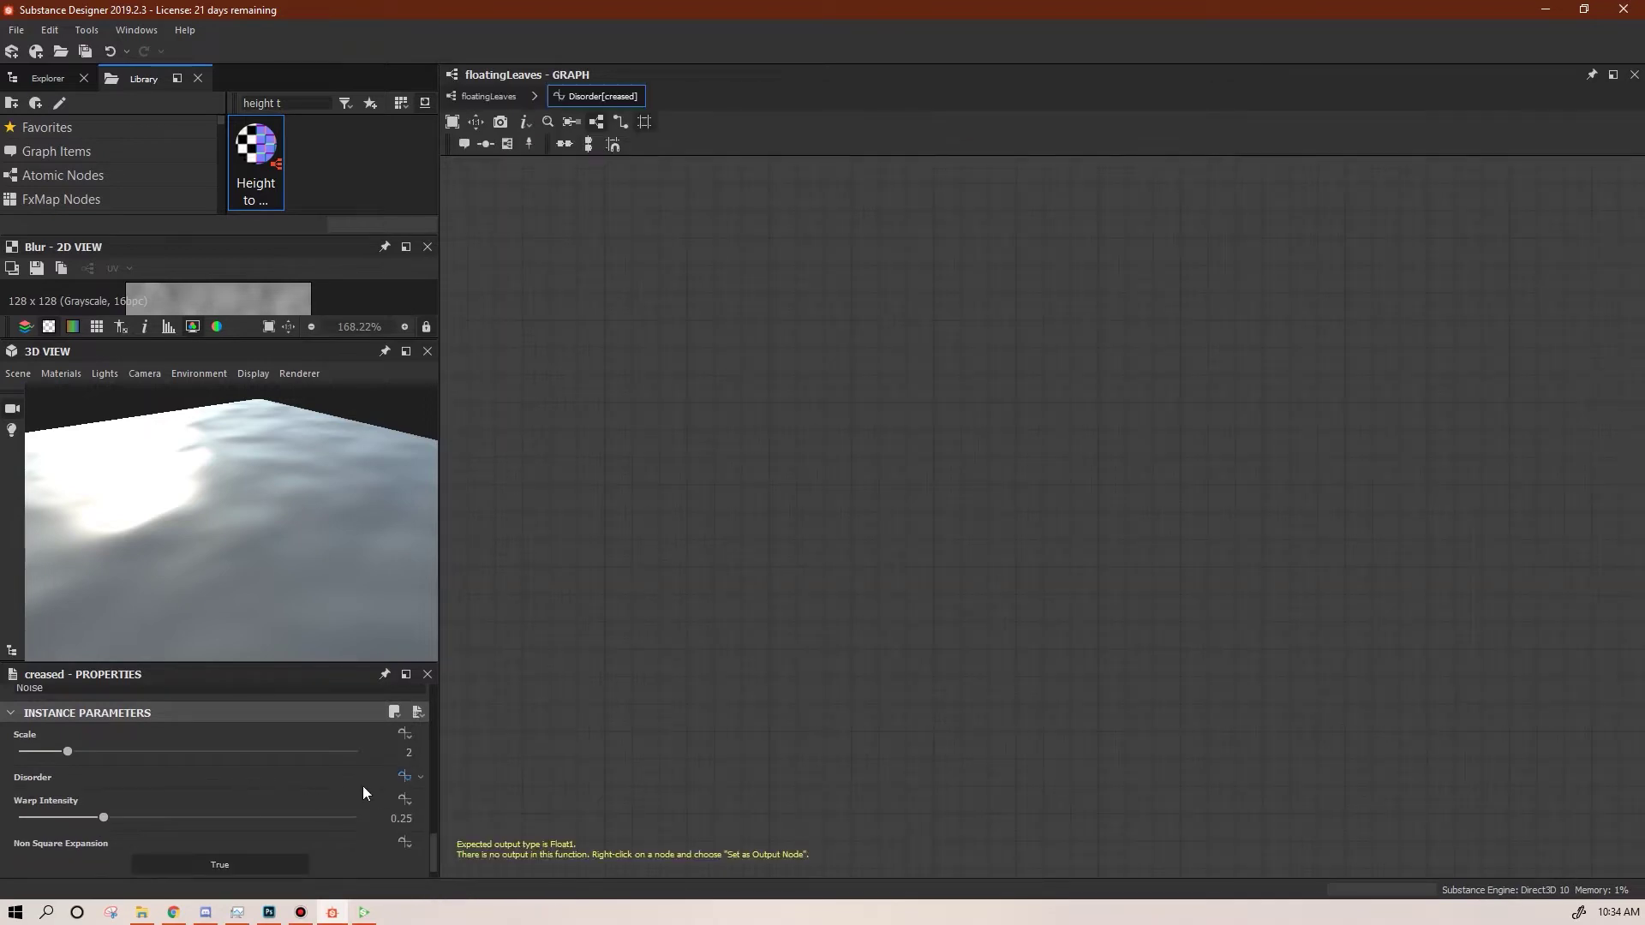
Add a Float constant and a Get Float node that reads the $time variable to the Disorder function
right_click(787, 268)
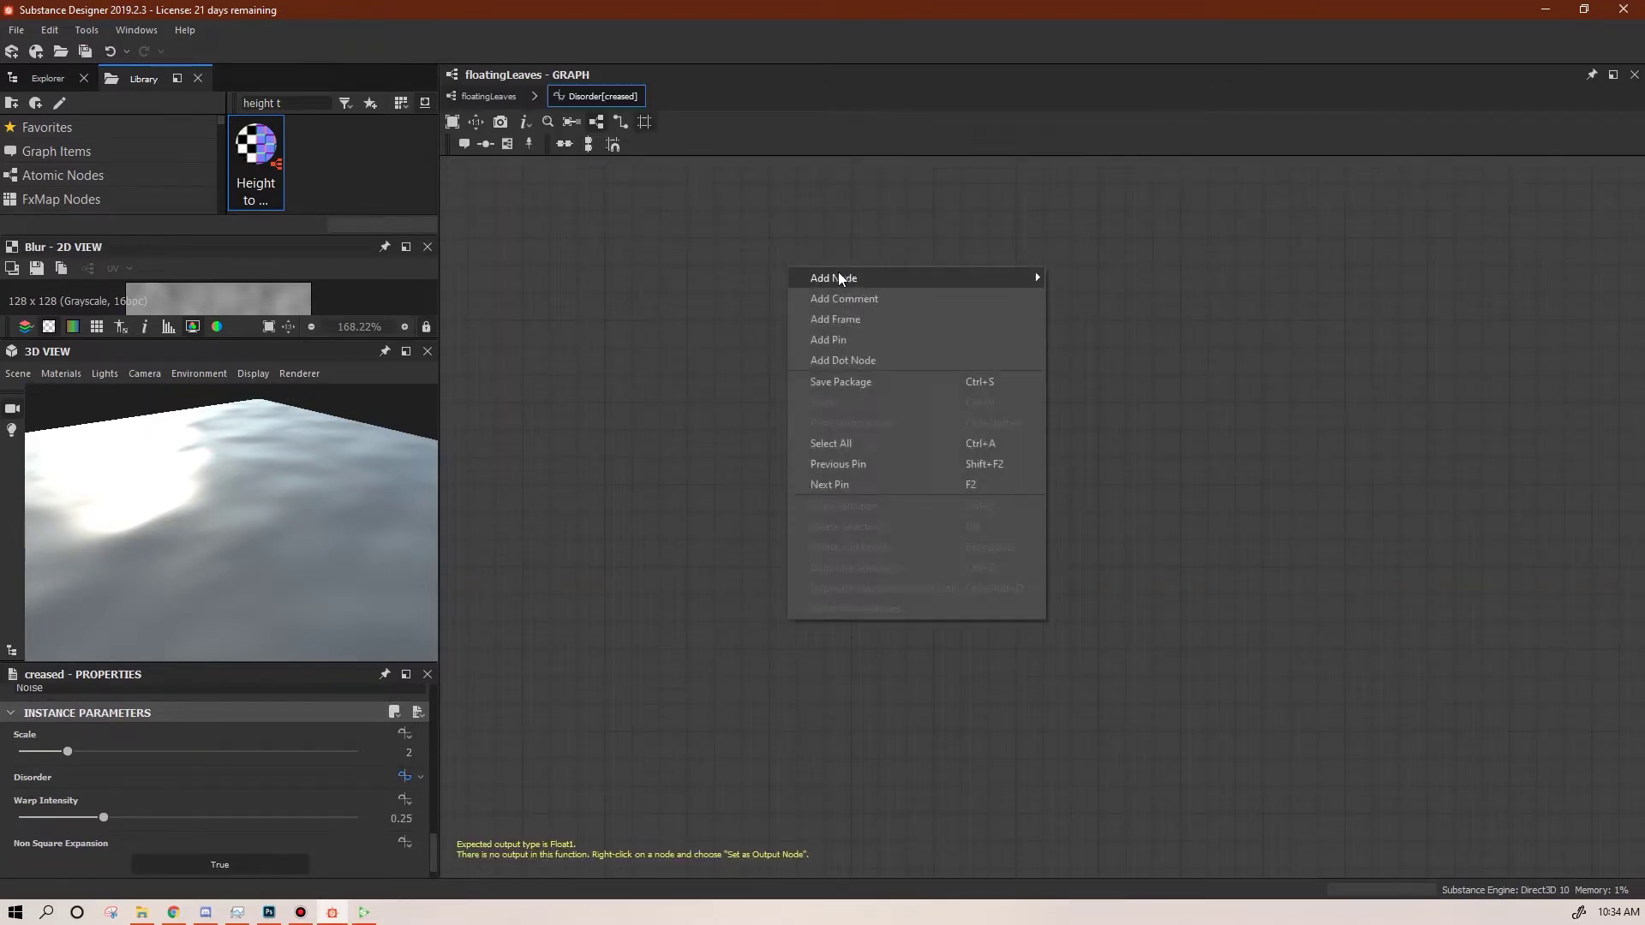
mouse_move(1035, 277)
mouse_move(1119, 287)
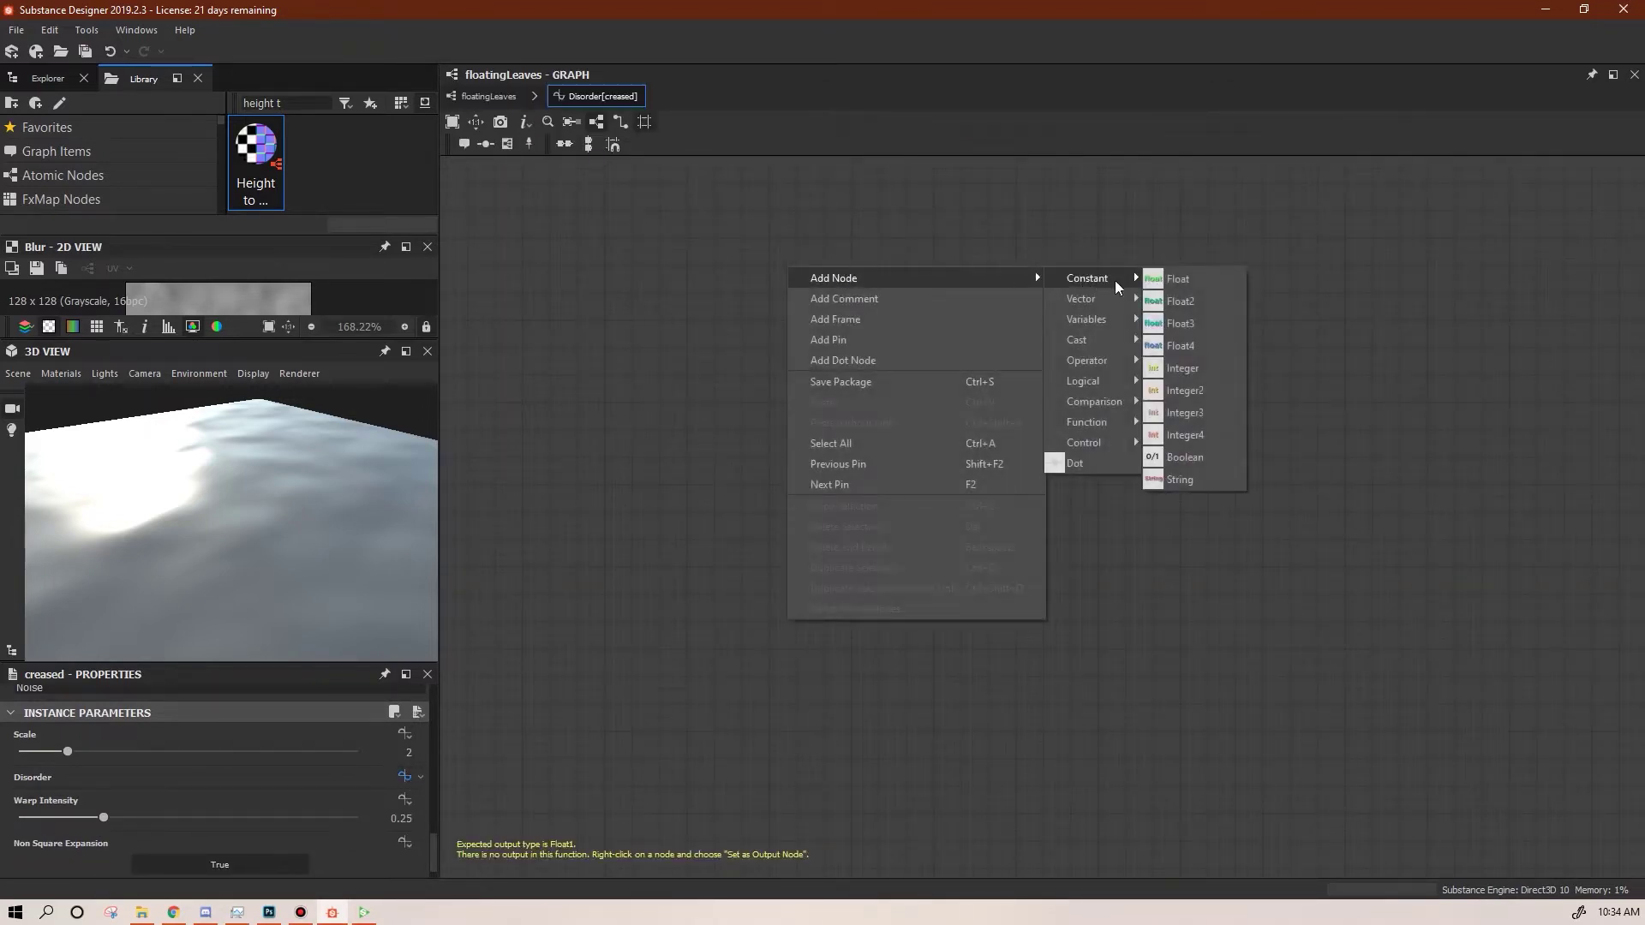
click(1174, 279)
right_click(1000, 311)
mouse_move(1061, 321)
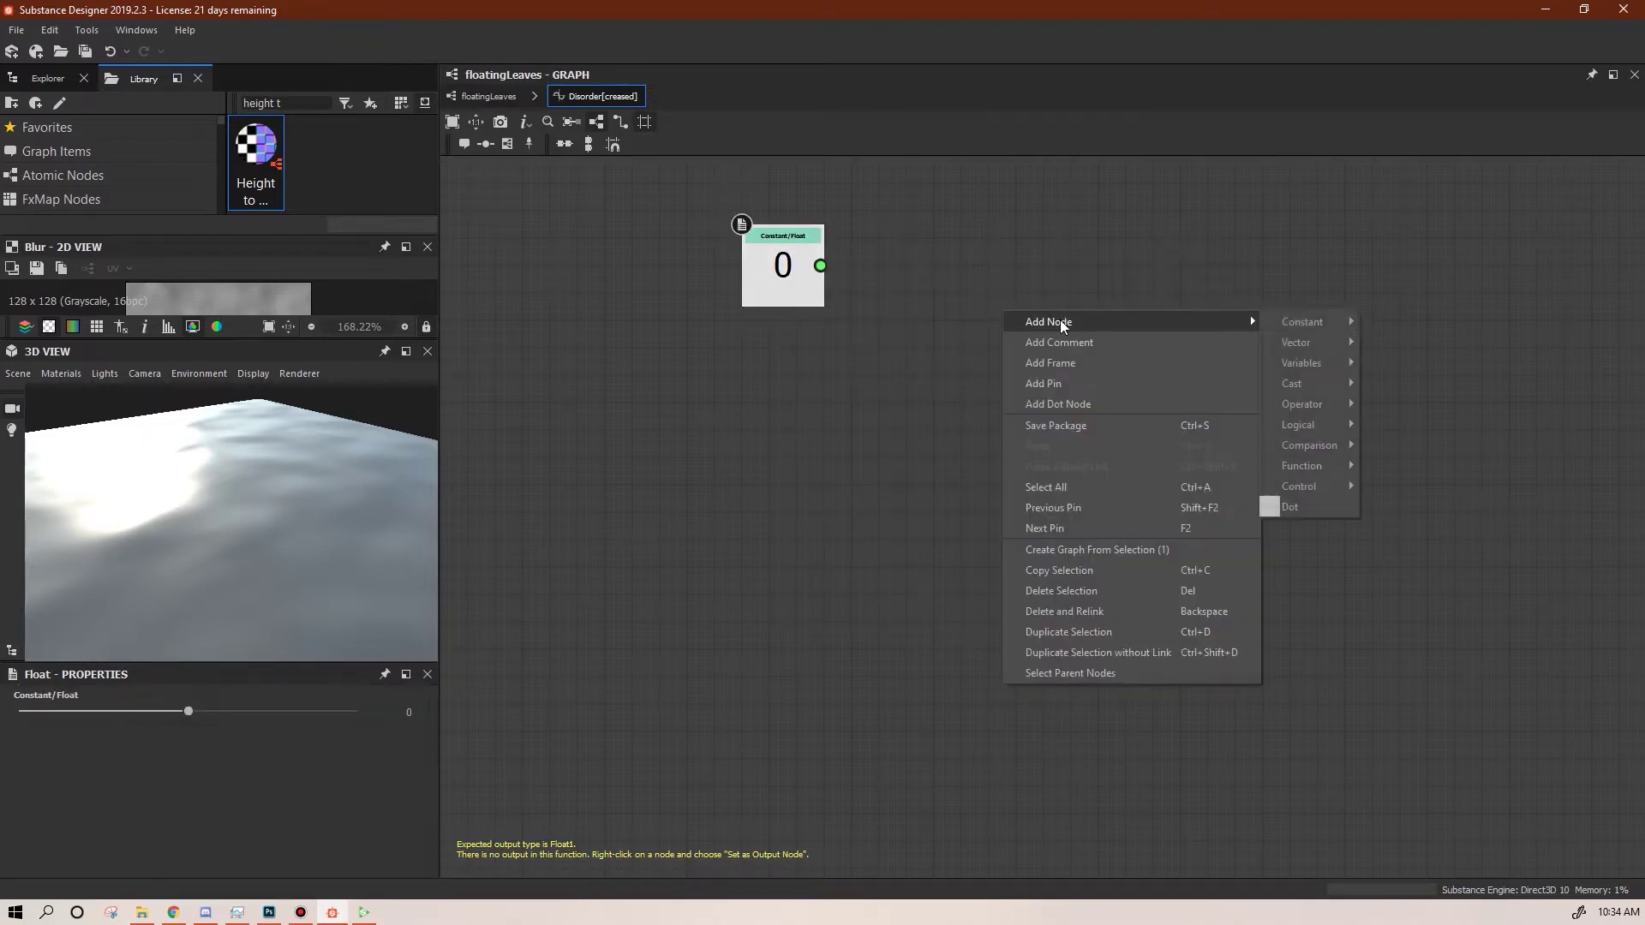
mouse_move(1304, 363)
click(1402, 387)
drag(1000, 296, 810, 407)
click(418, 715)
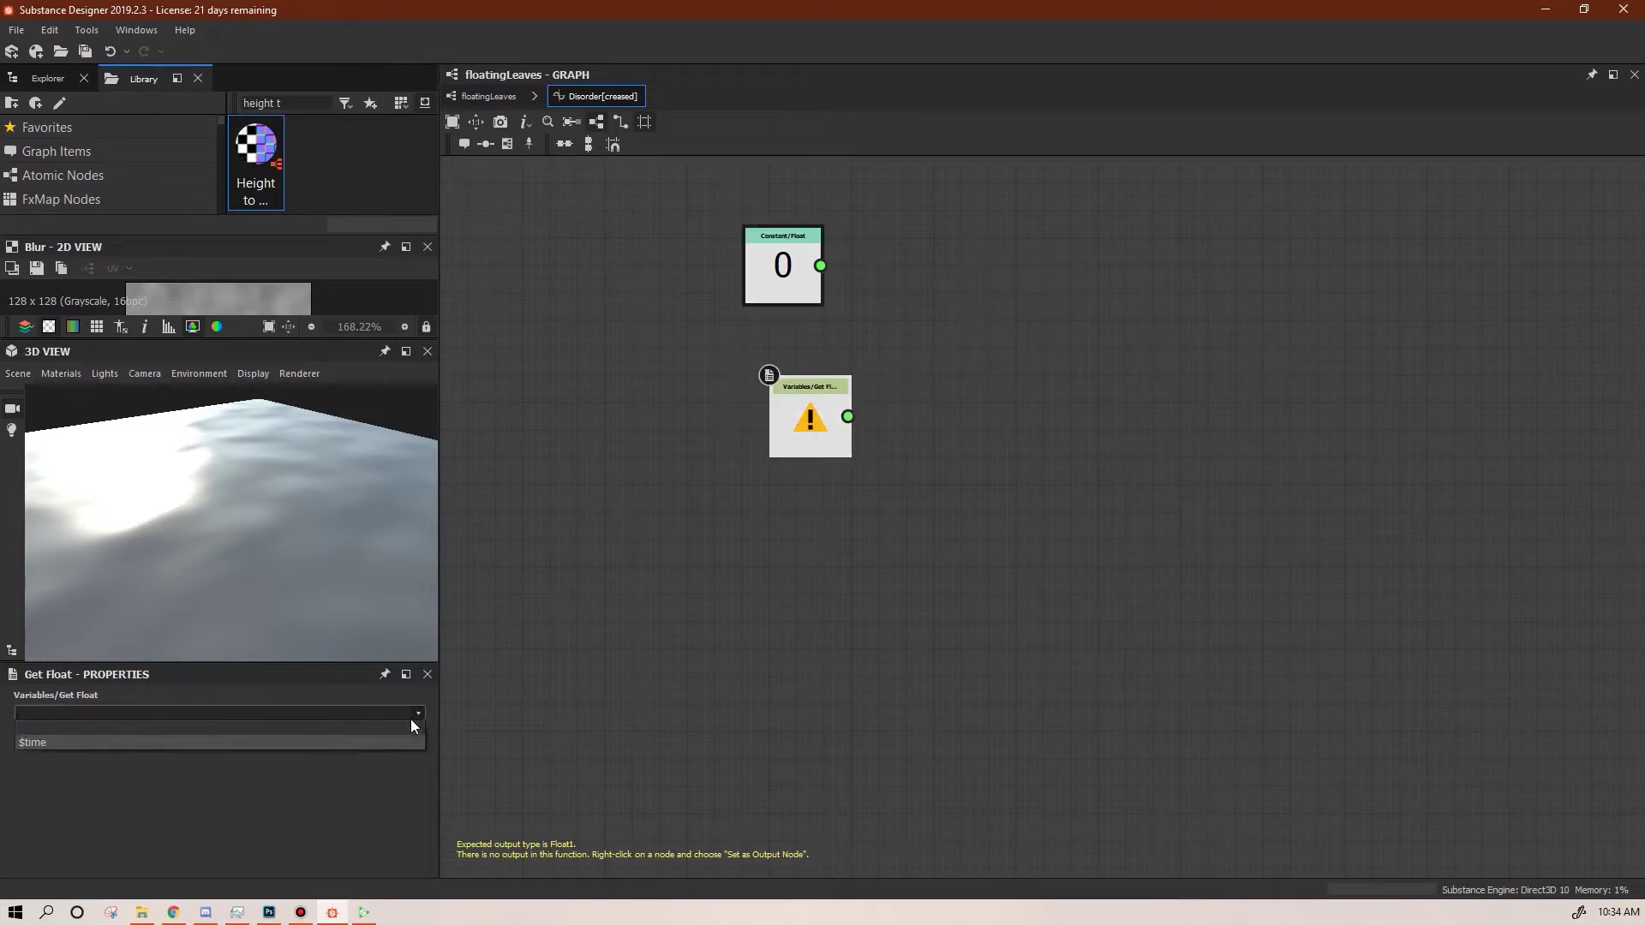
click(370, 742)
Set the Float constant to 0.1 and place it directly beneath the $time node
drag(800, 422, 718, 394)
drag(805, 290, 844, 577)
click(391, 711)
text(0.1)
key(Return)
drag(820, 562, 726, 507)
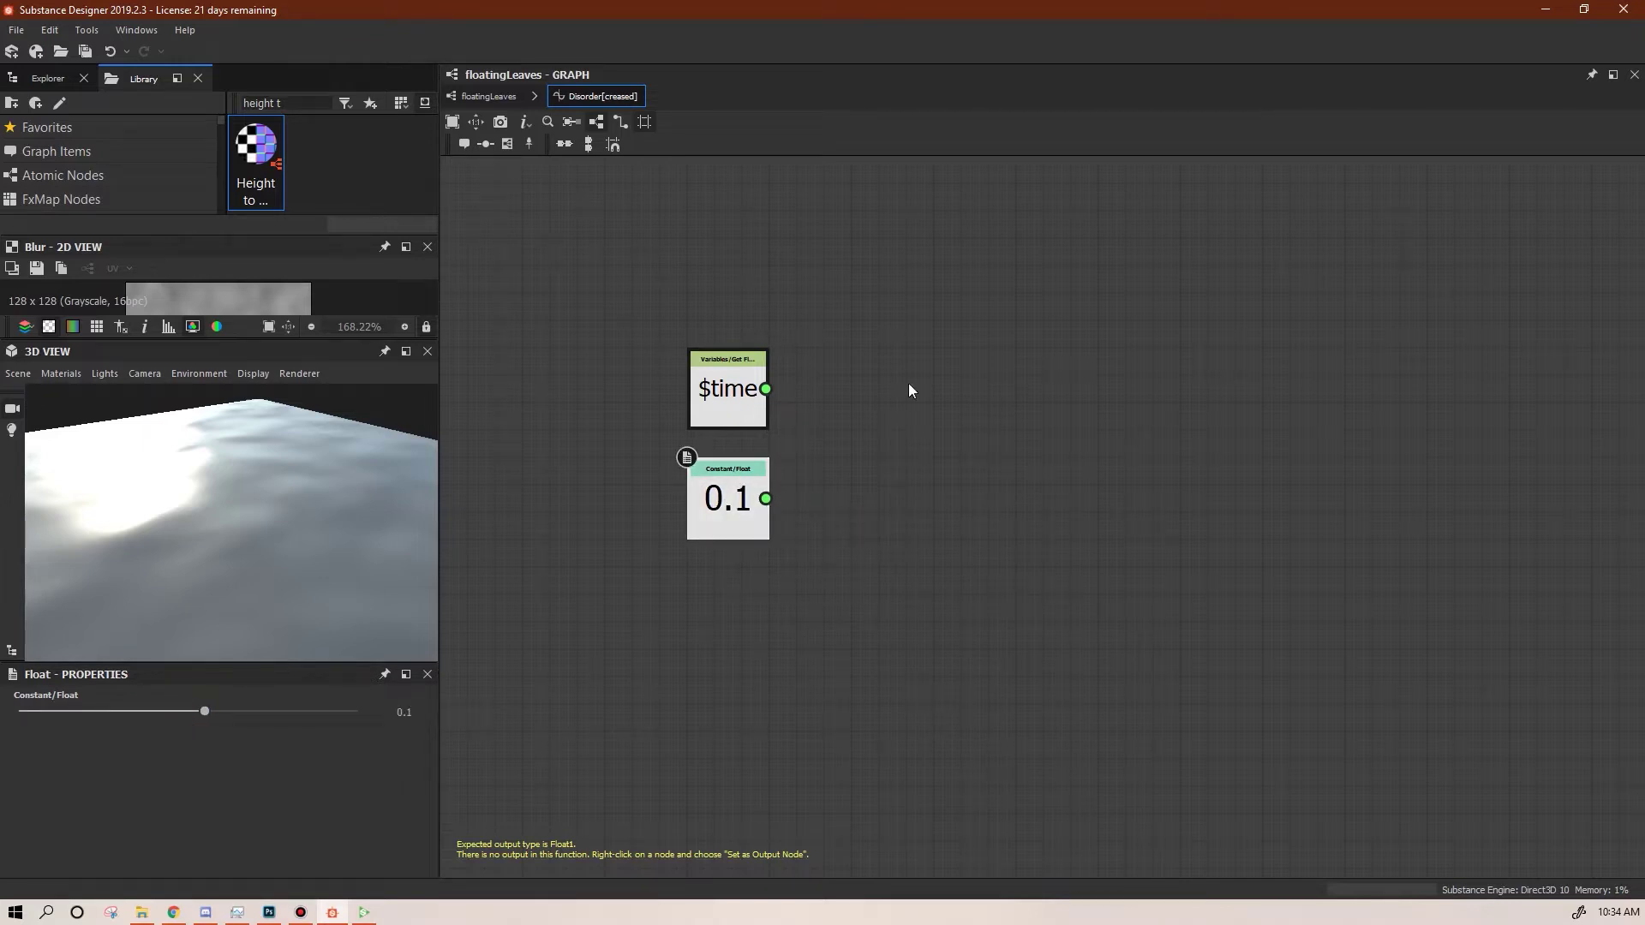
Multiply $time by the 0.1 constant, set the Multiplication as the function's output, and return to the floatingLeaves graph
right_click(910, 383)
mouse_move(955, 390)
mouse_move(1213, 474)
click(1294, 517)
drag(765, 389, 871, 374)
drag(766, 499, 852, 433)
right_click(904, 378)
click(955, 449)
click(501, 97)
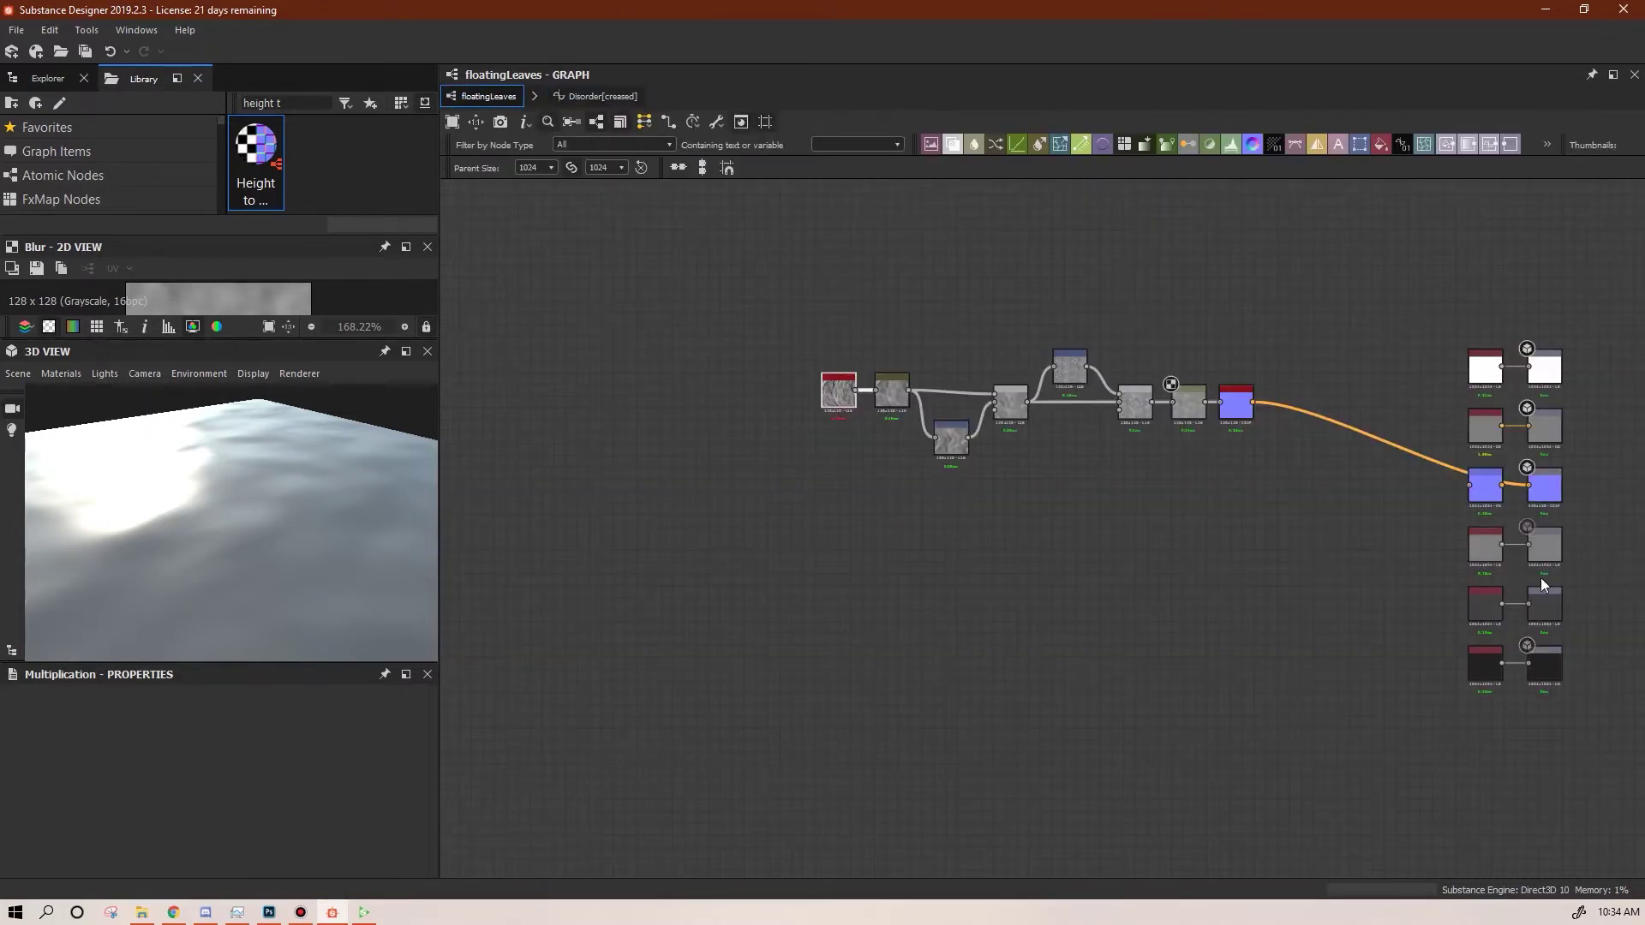
Publish the floatingLeaves.sbs package with the animated noise
middle_drag(888, 360, 681, 424)
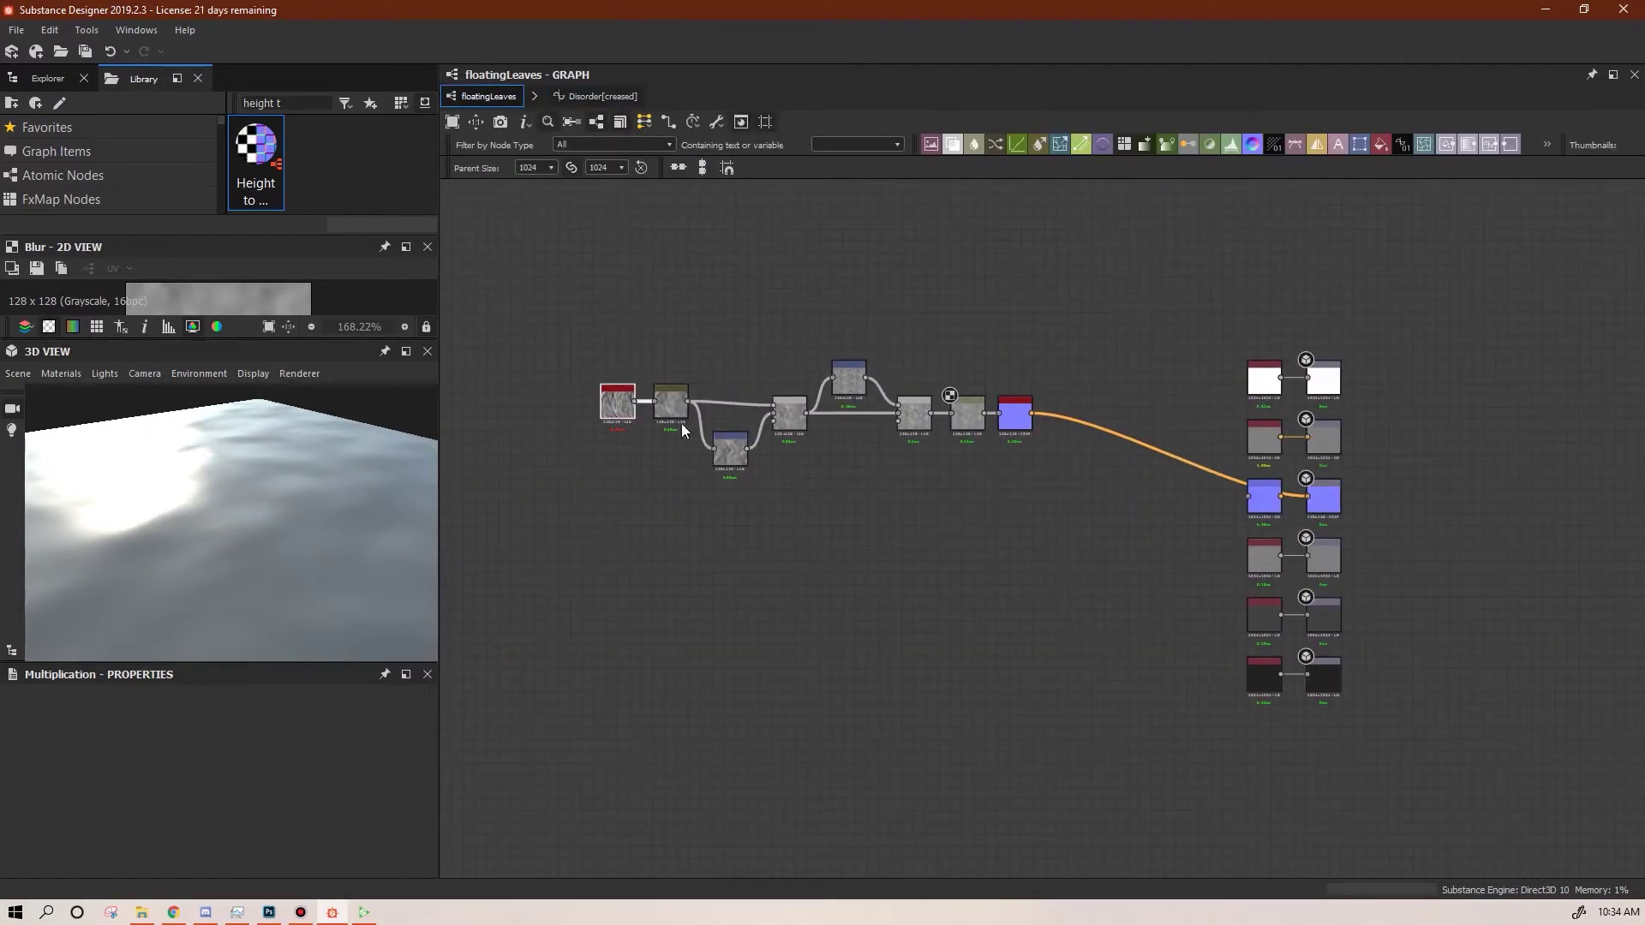
click(48, 78)
click(34, 102)
key(Return)
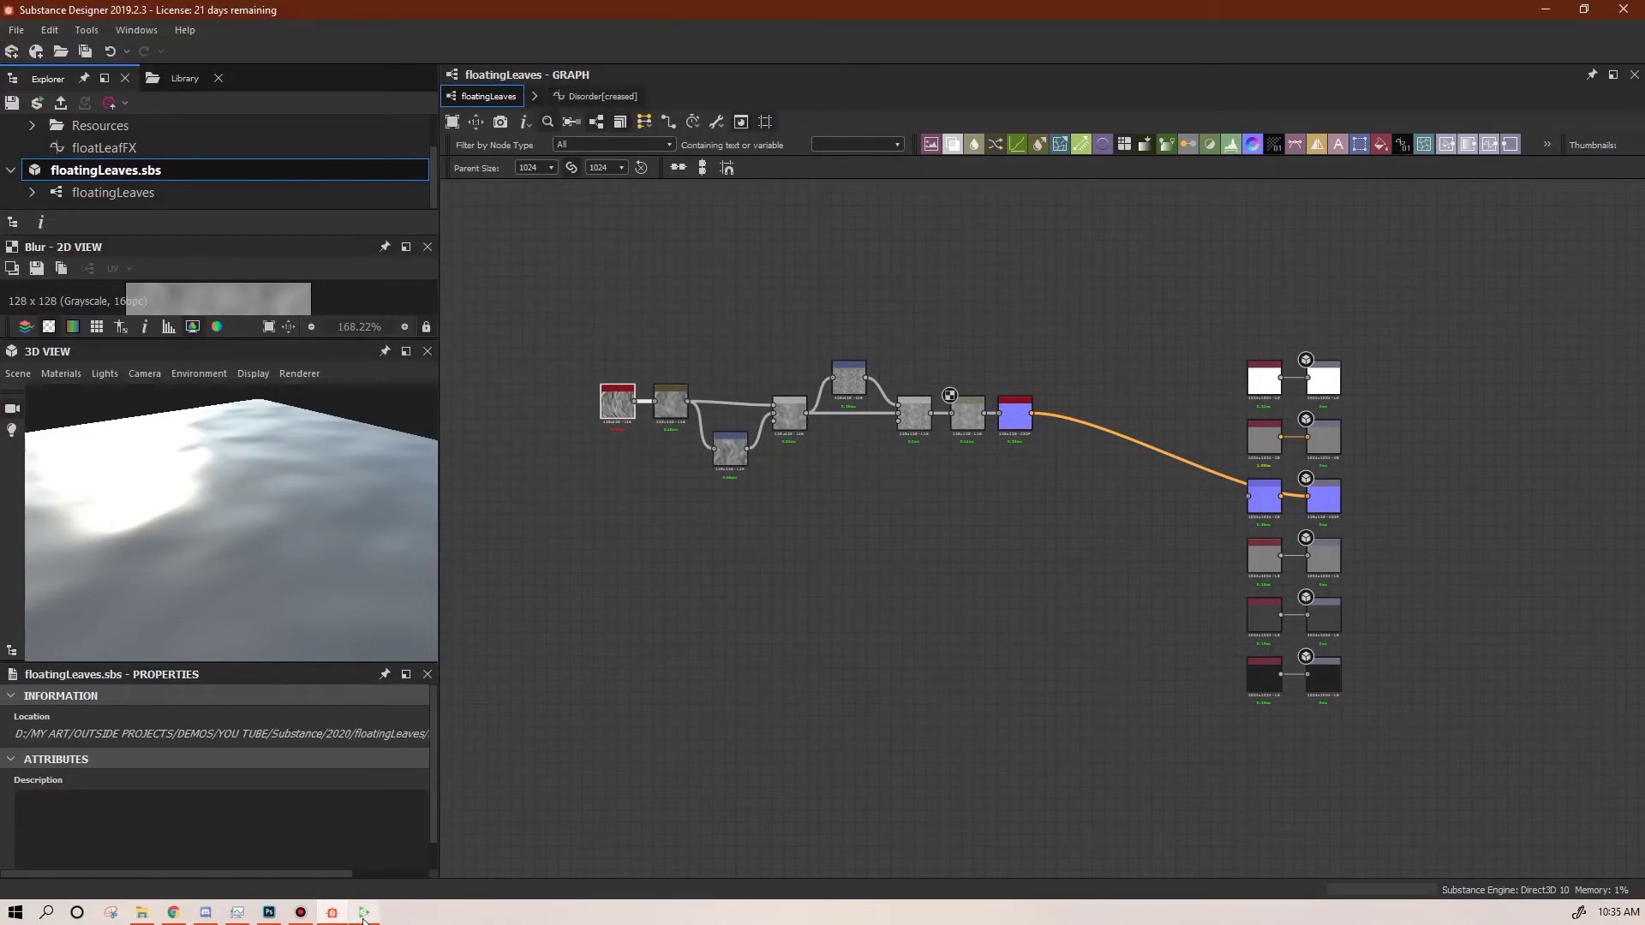
Switch to Substance Player, play the timeline, and examine the animated ripples on top of the cube
mouse_move(364, 913)
click(268, 844)
drag(461, 521, 574, 512)
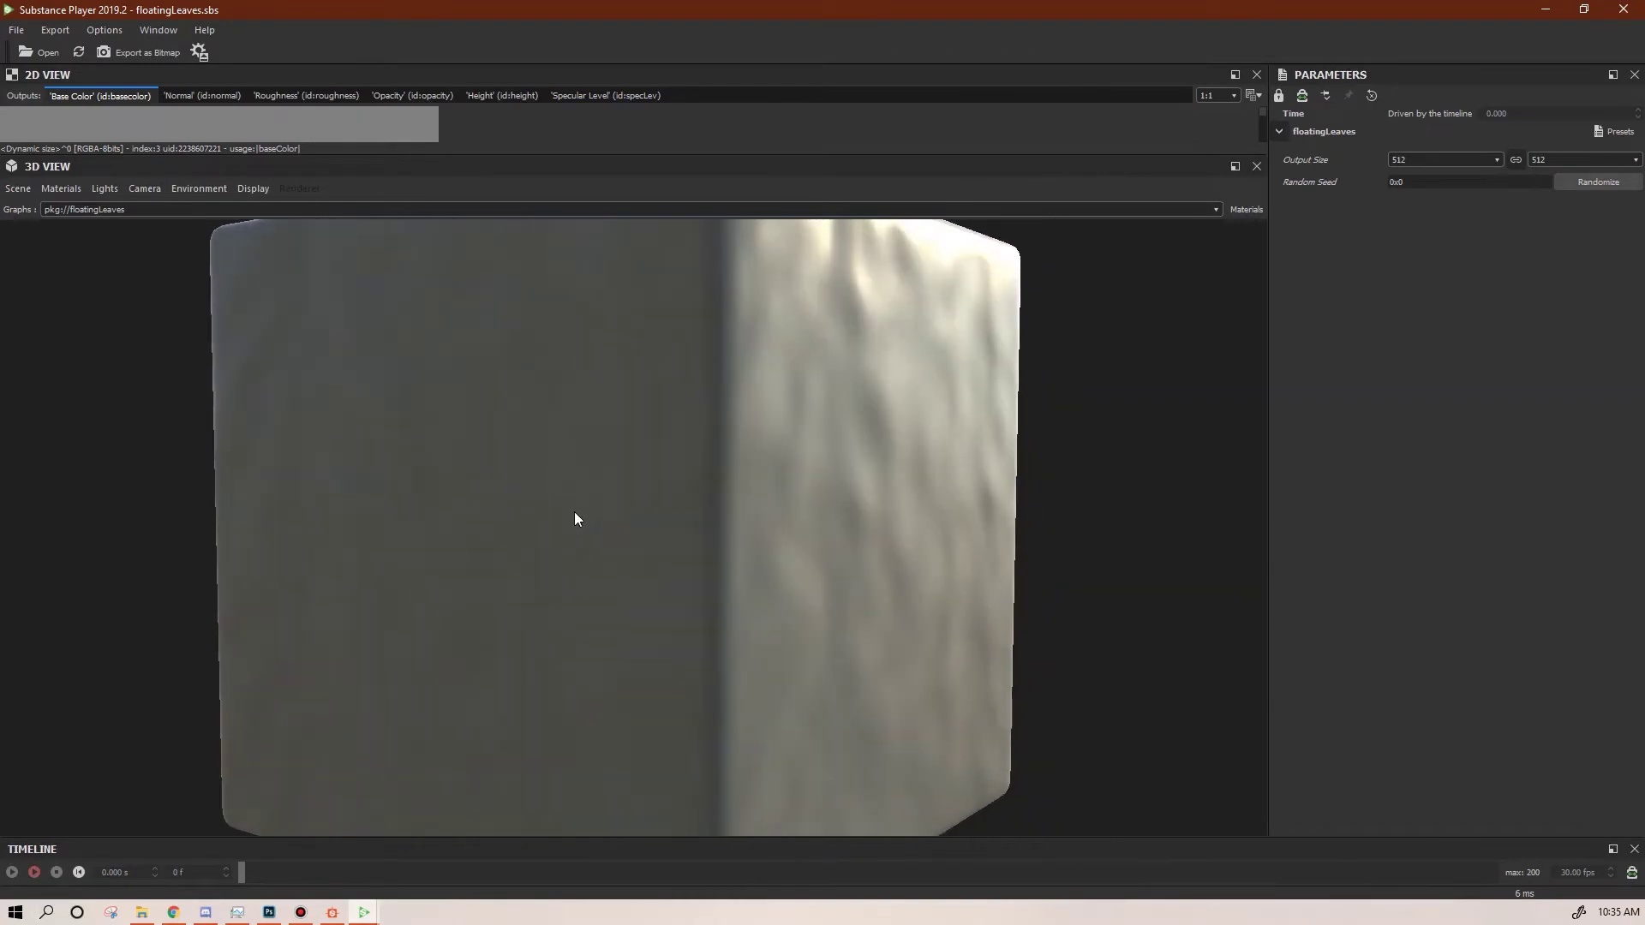
click(34, 871)
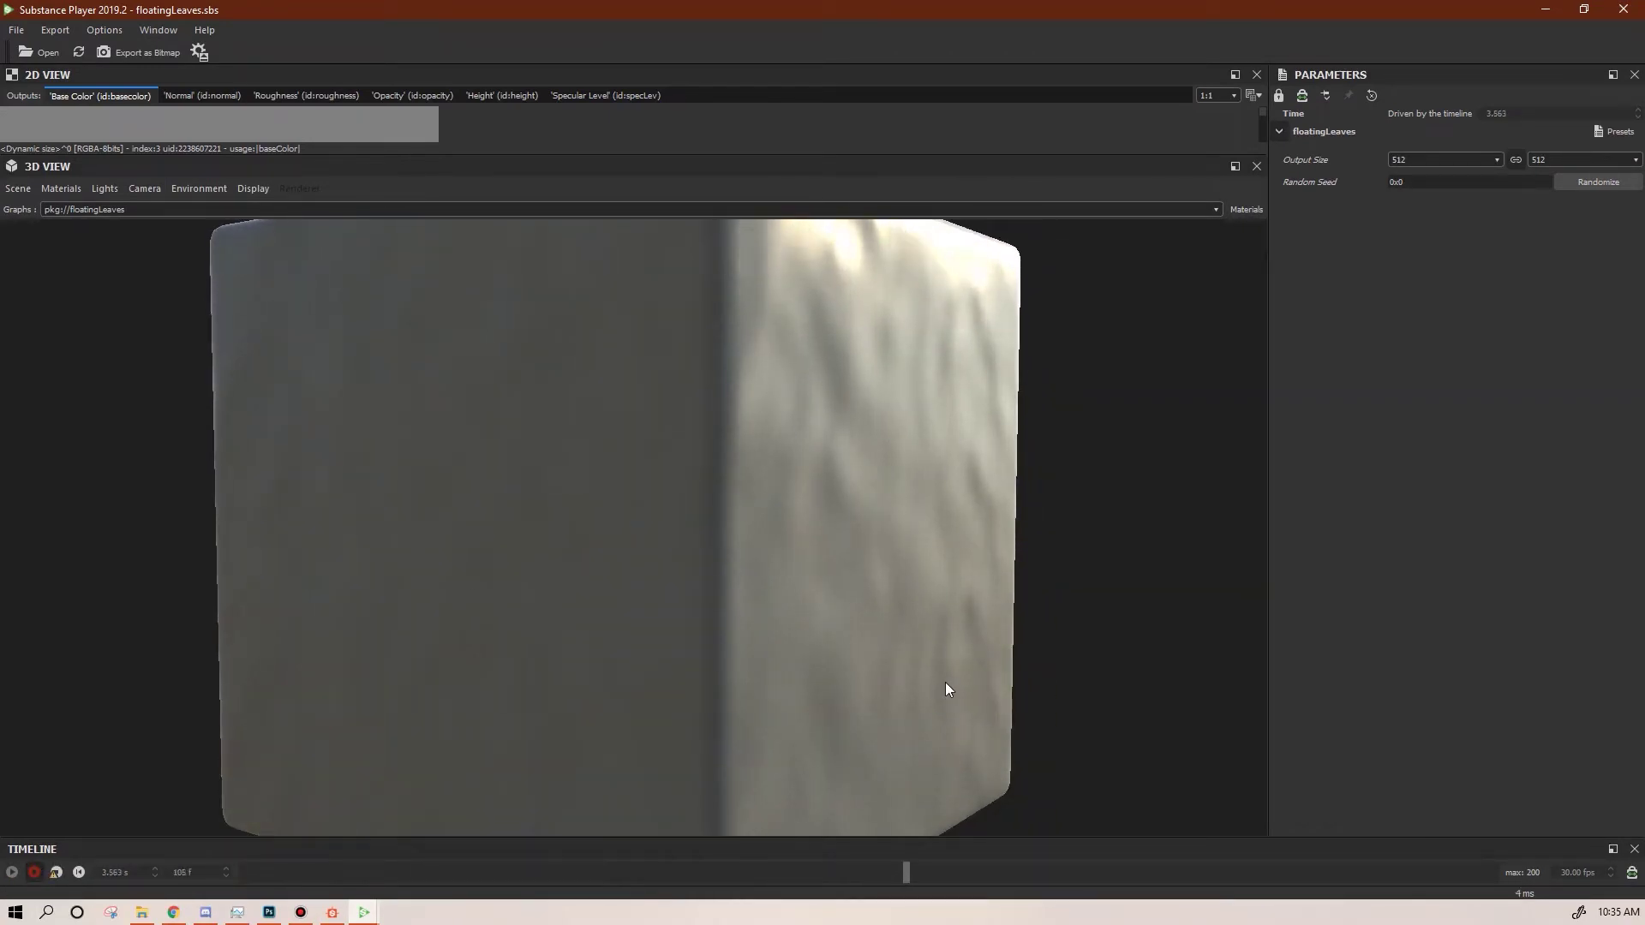
drag(936, 674, 1044, 749)
middle_drag(869, 613, 882, 650)
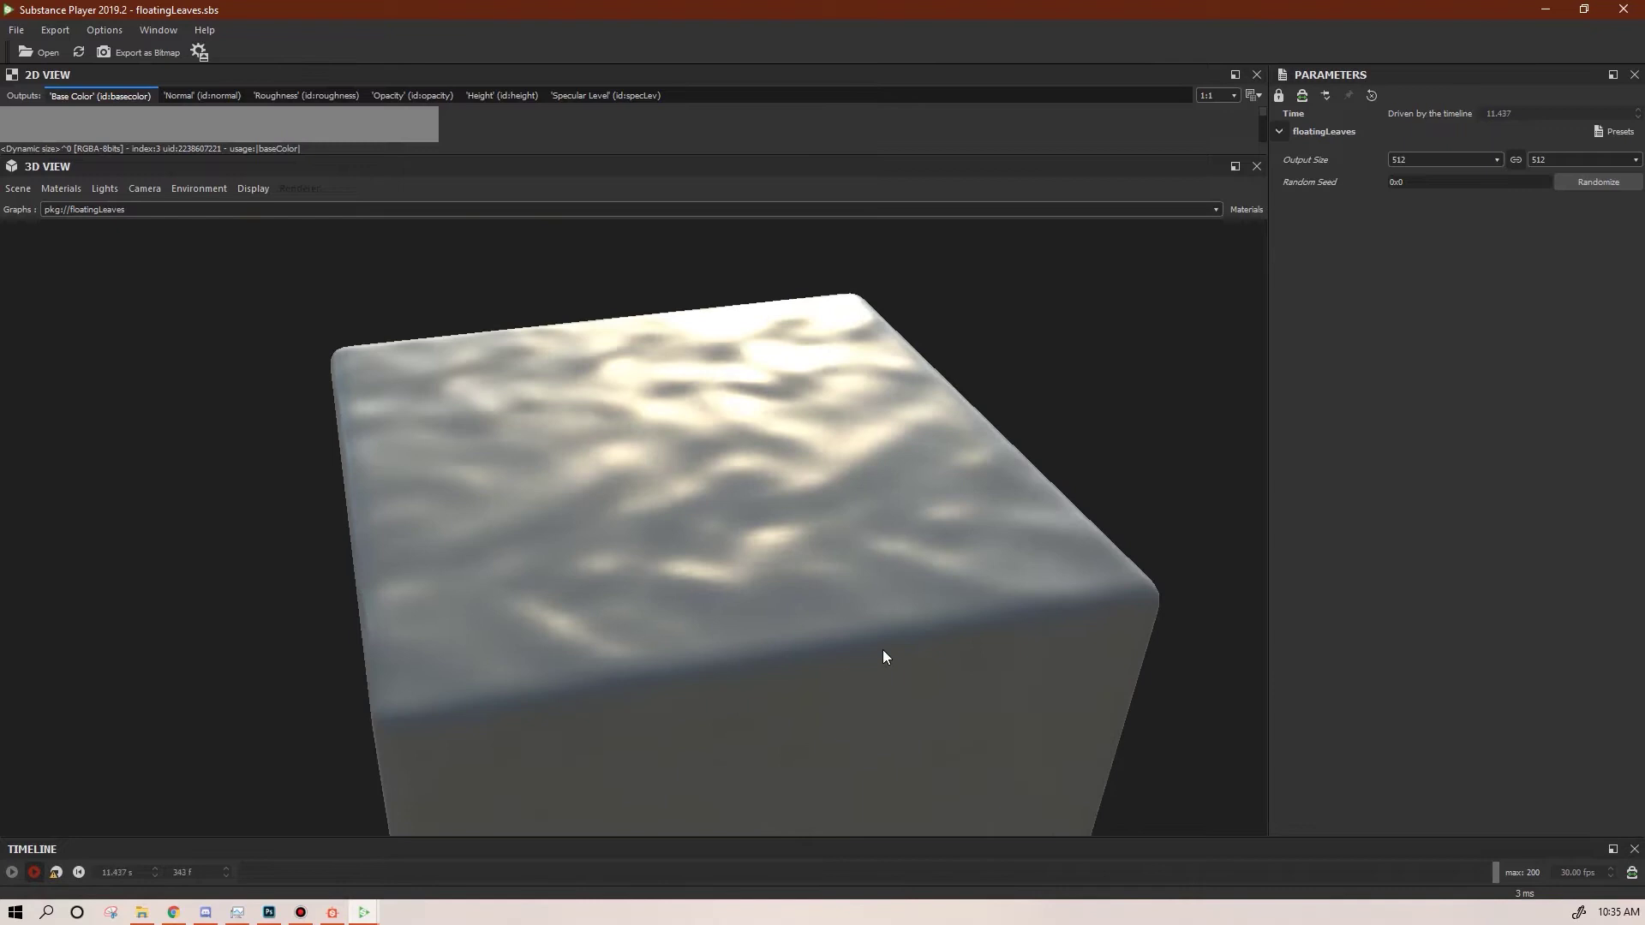
Switch to Substance Designer, search the library for Perlin Noise, and add it to the graph beneath the ripple chain
key(alt+Tab)
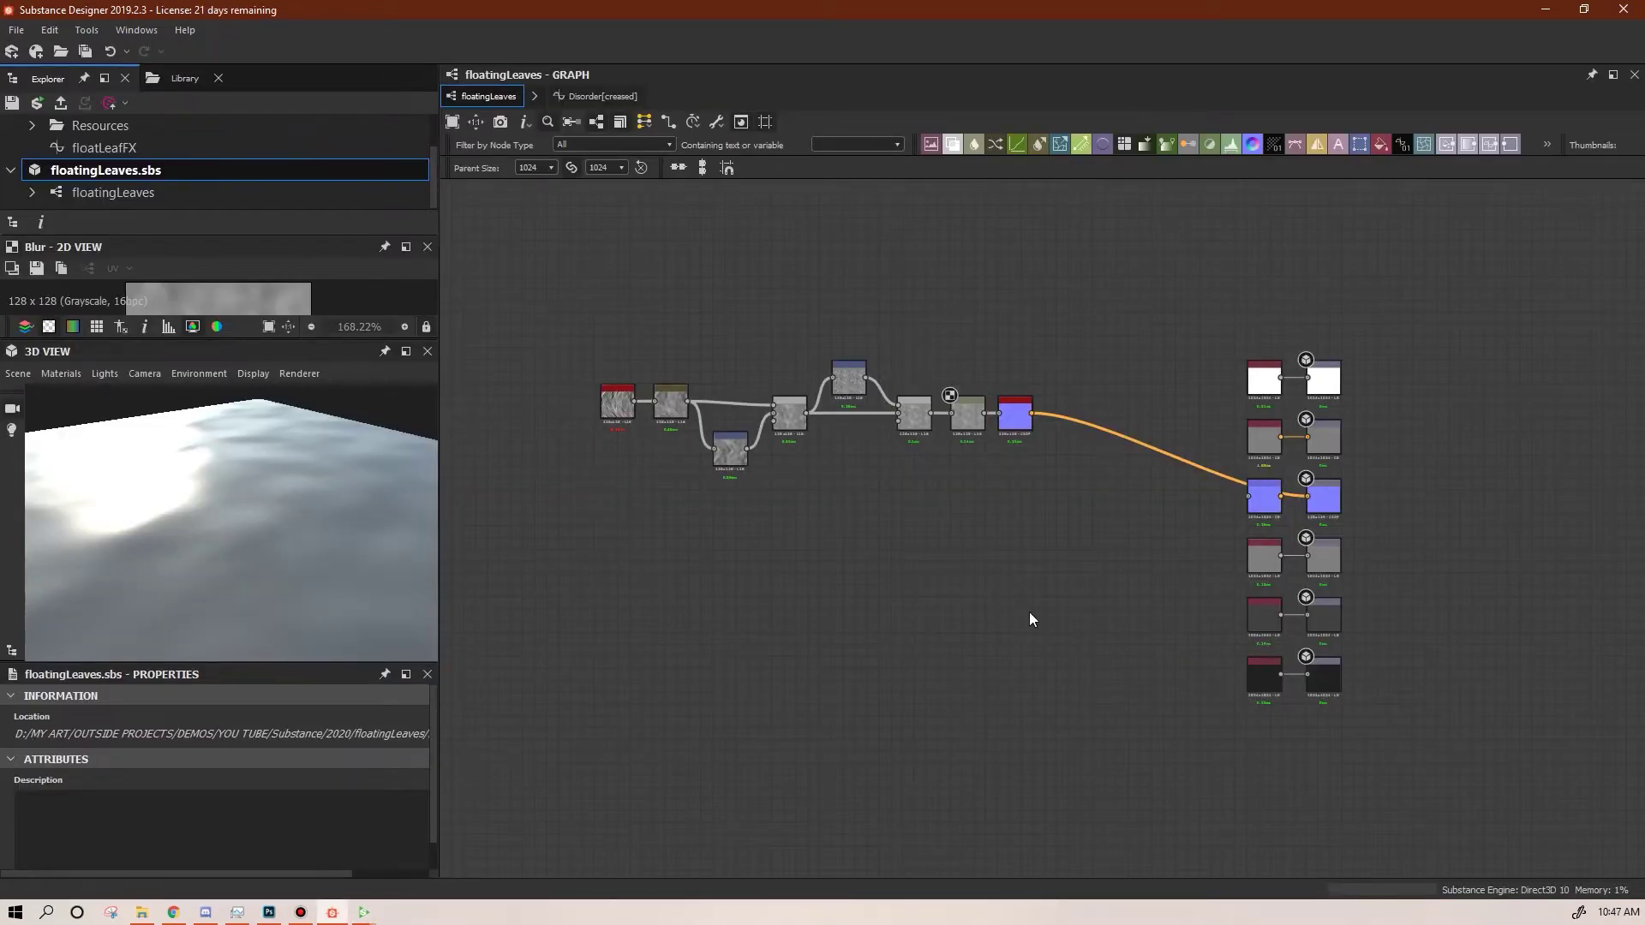
click(188, 79)
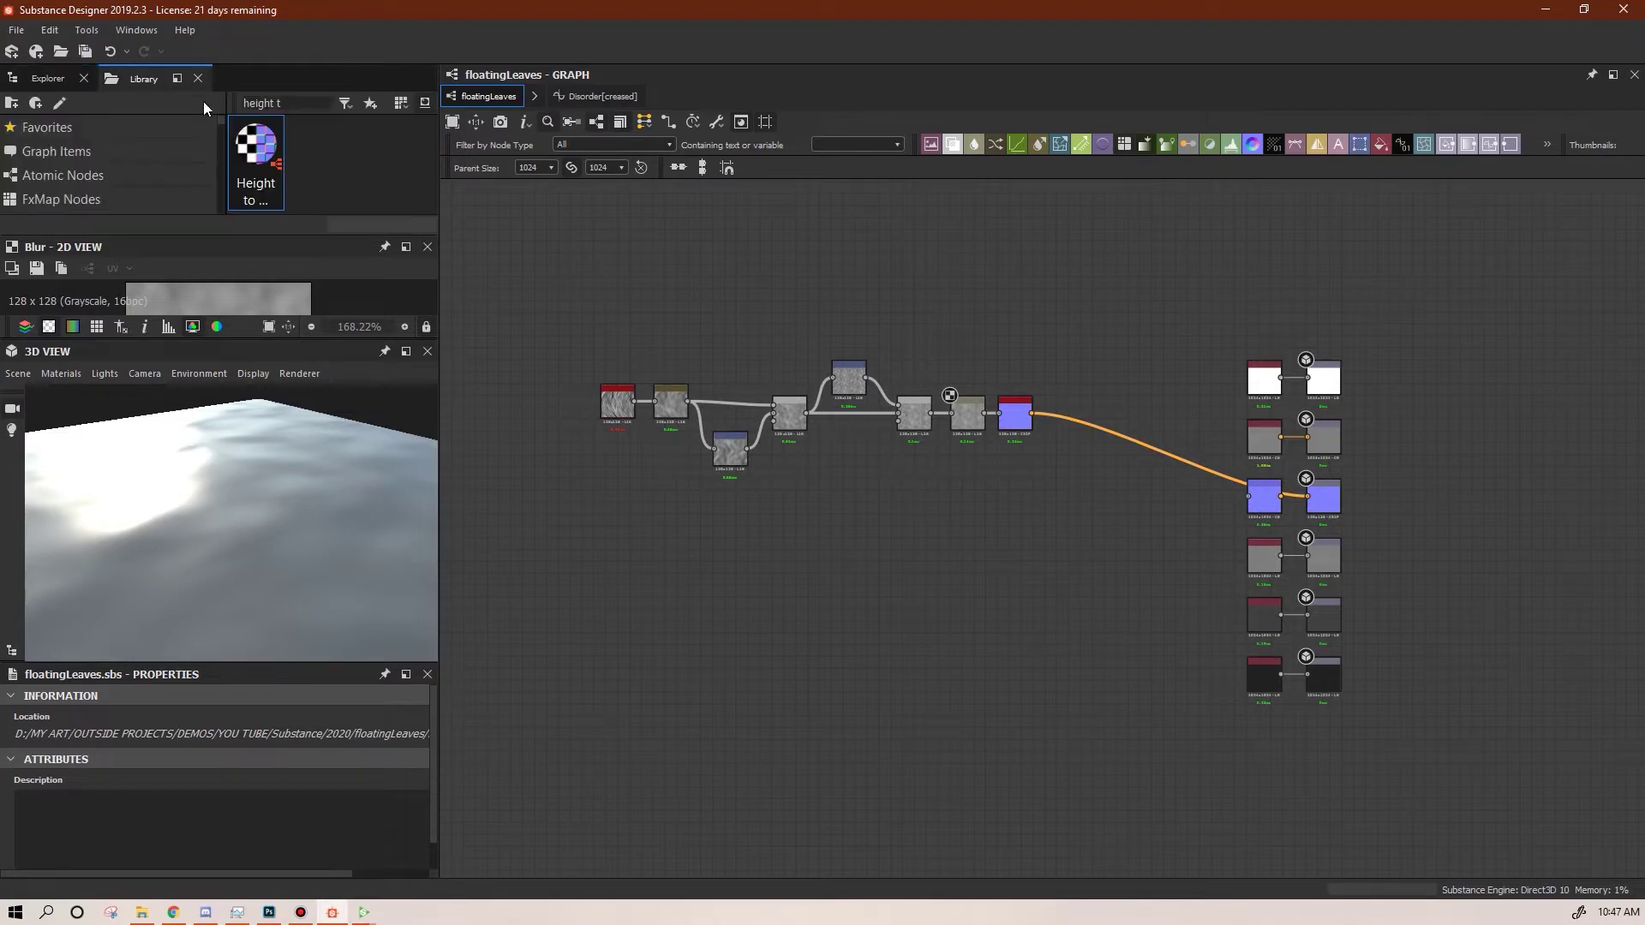
text(perlin n)
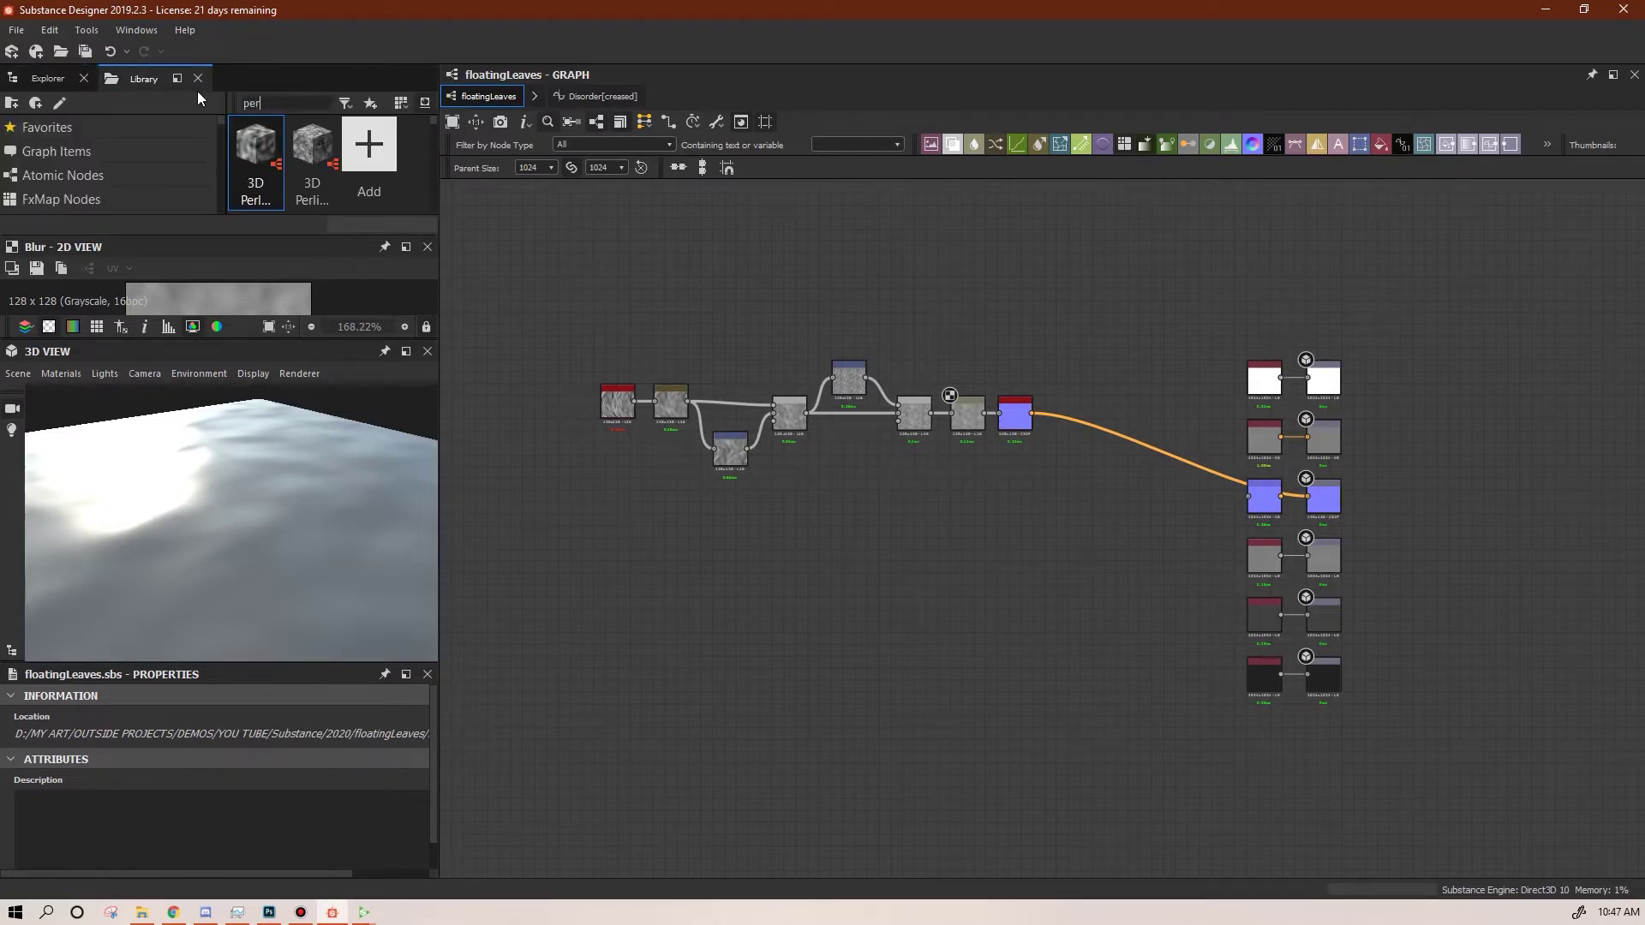
drag(369, 147, 906, 551)
Duplicate the Height to Normal World Units node, feed it from the Perlin Noise, and preview its normal map in an enlarged 2D view
click(1011, 420)
key(ctrl+d)
key(Escape)
drag(1004, 556, 719, 557)
double_click(719, 557)
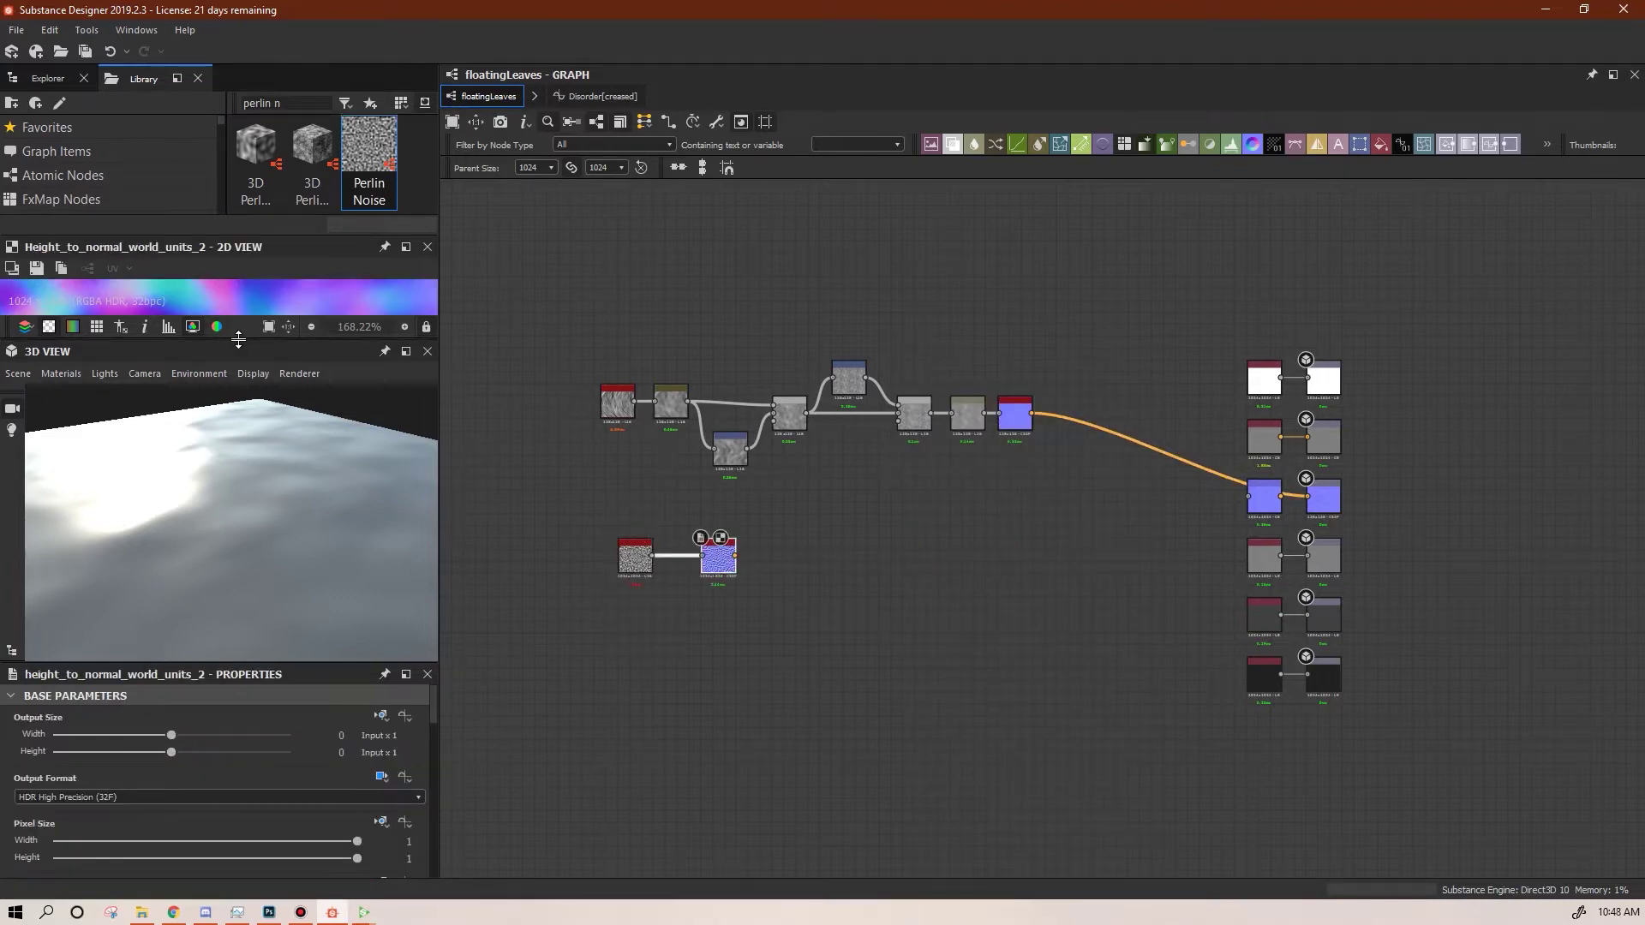
drag(236, 340, 249, 597)
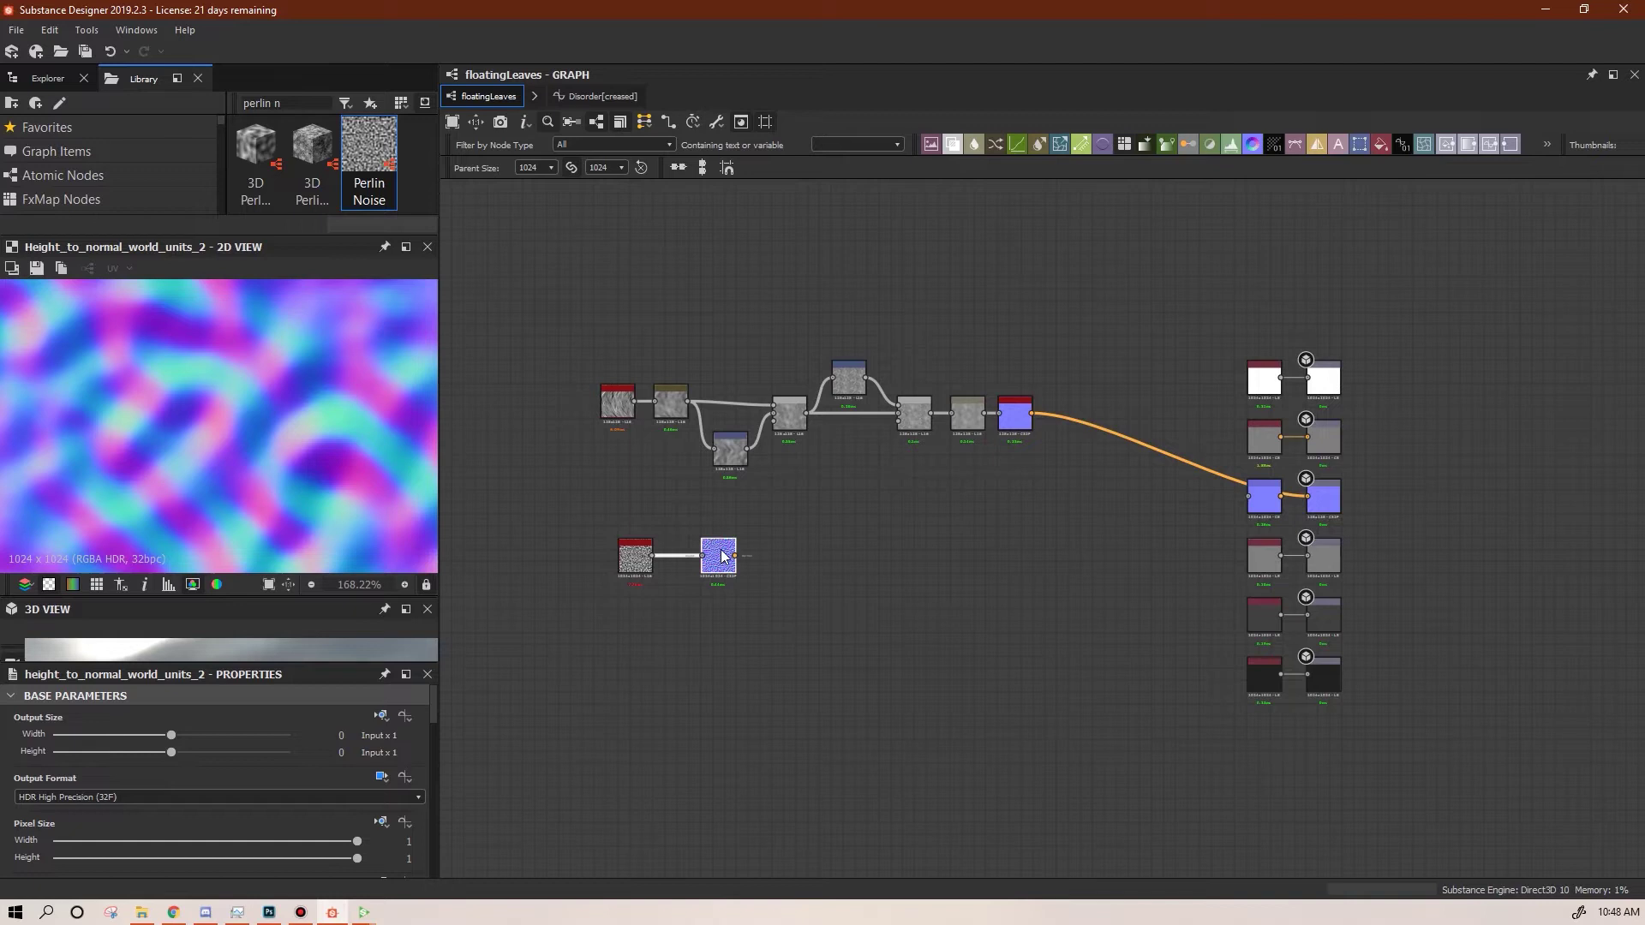
Set the Height Depth of the Perlin Noise's Height to Normal node to 5.42 cm
drag(436, 710, 449, 855)
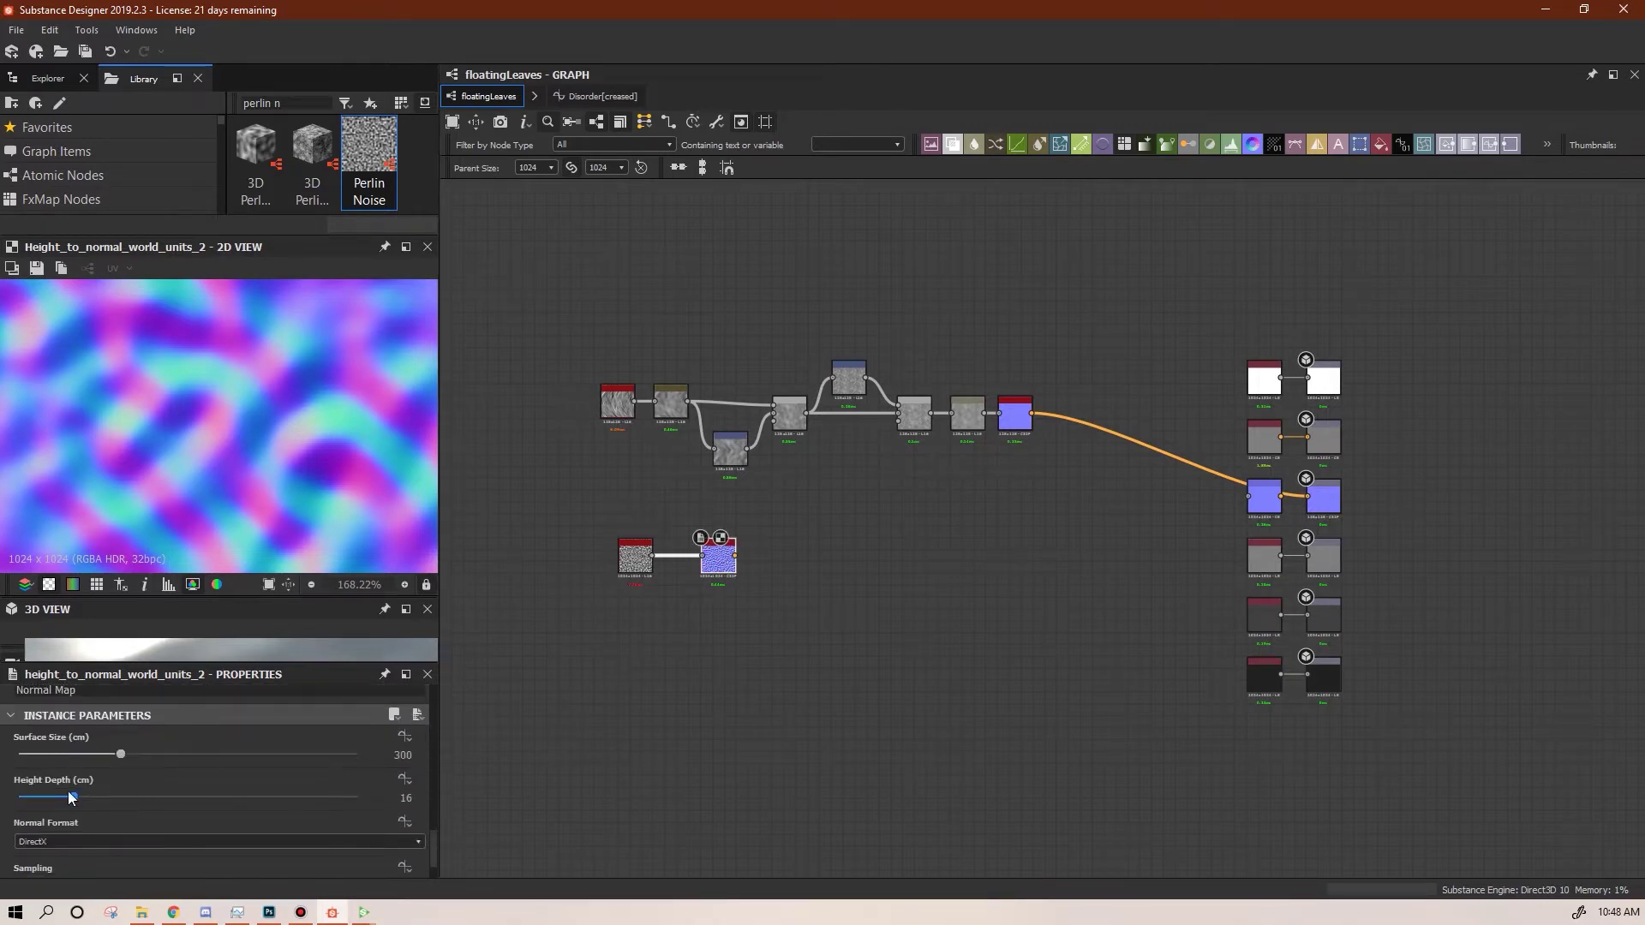
click(408, 798)
key(Return)
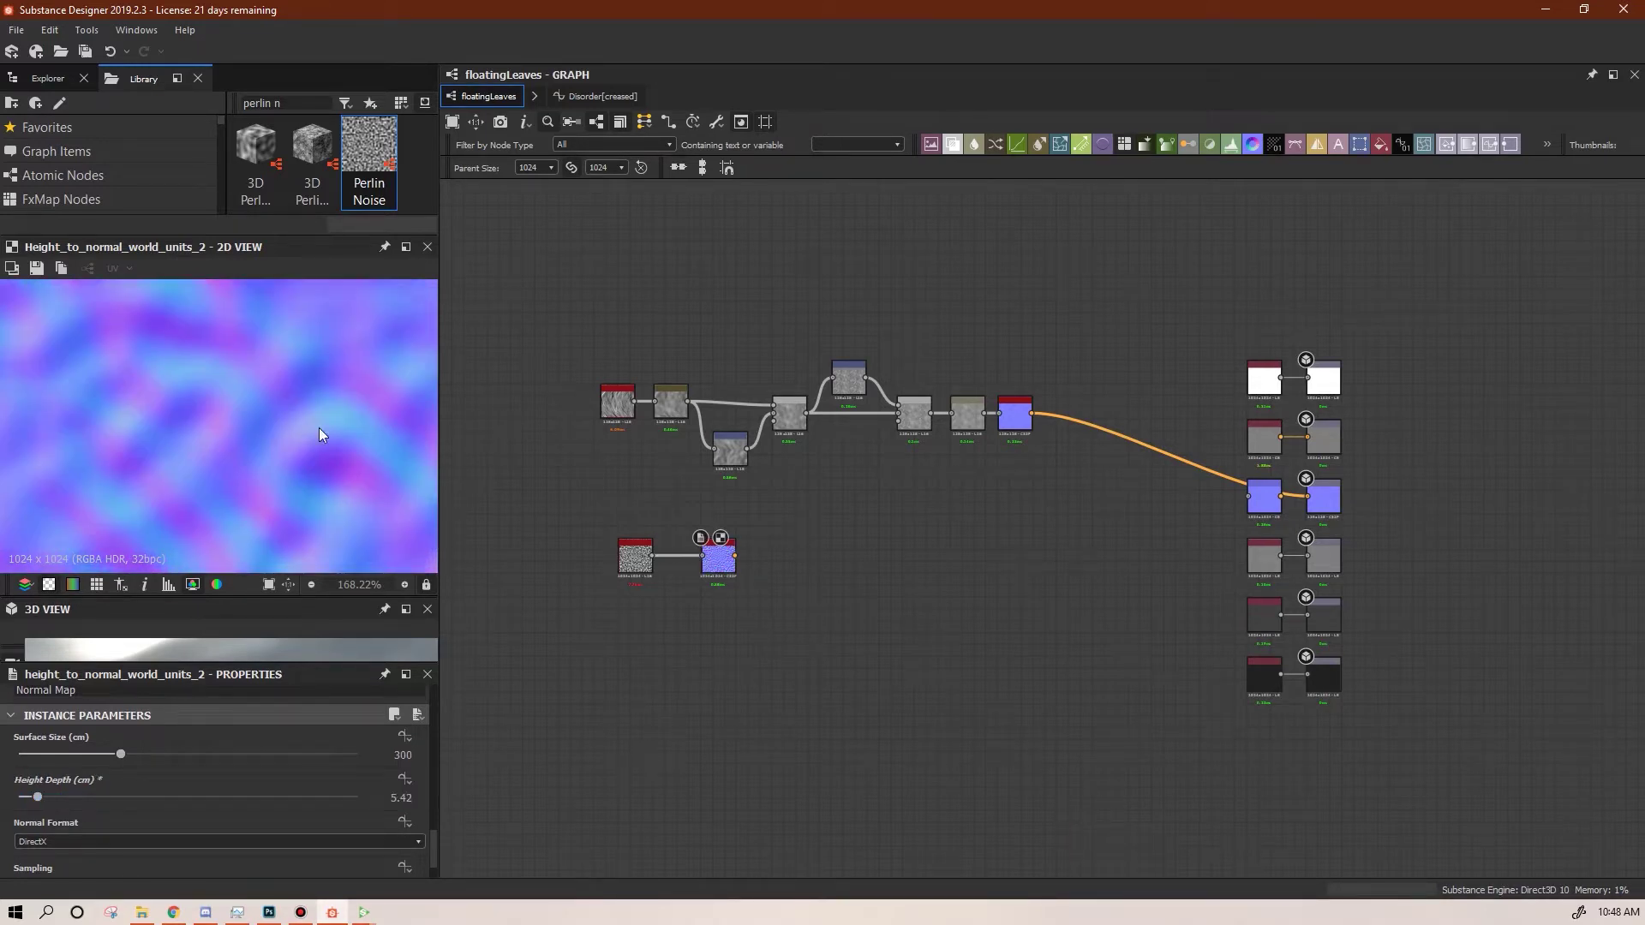
Compare 8 Bits per Channel with HDR High Precision (32F) as the Perlin Height to Normal node's output format, ending on HDR High Precision
click(718, 565)
scroll(434, 831, down, 5)
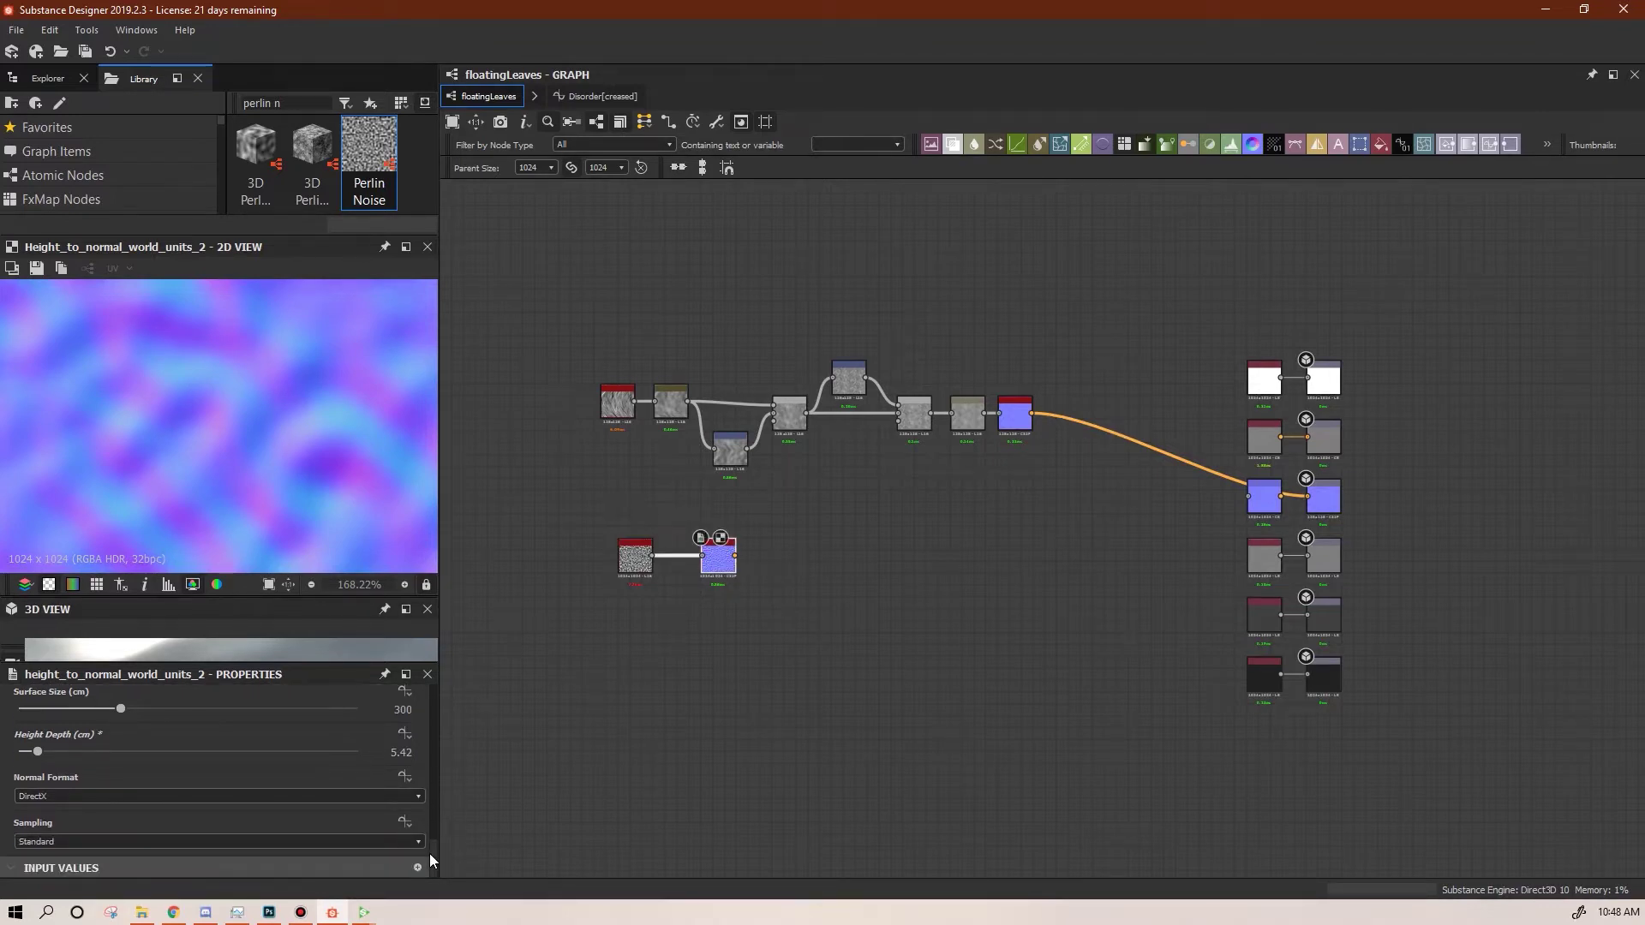
scroll(429, 749, up, 5)
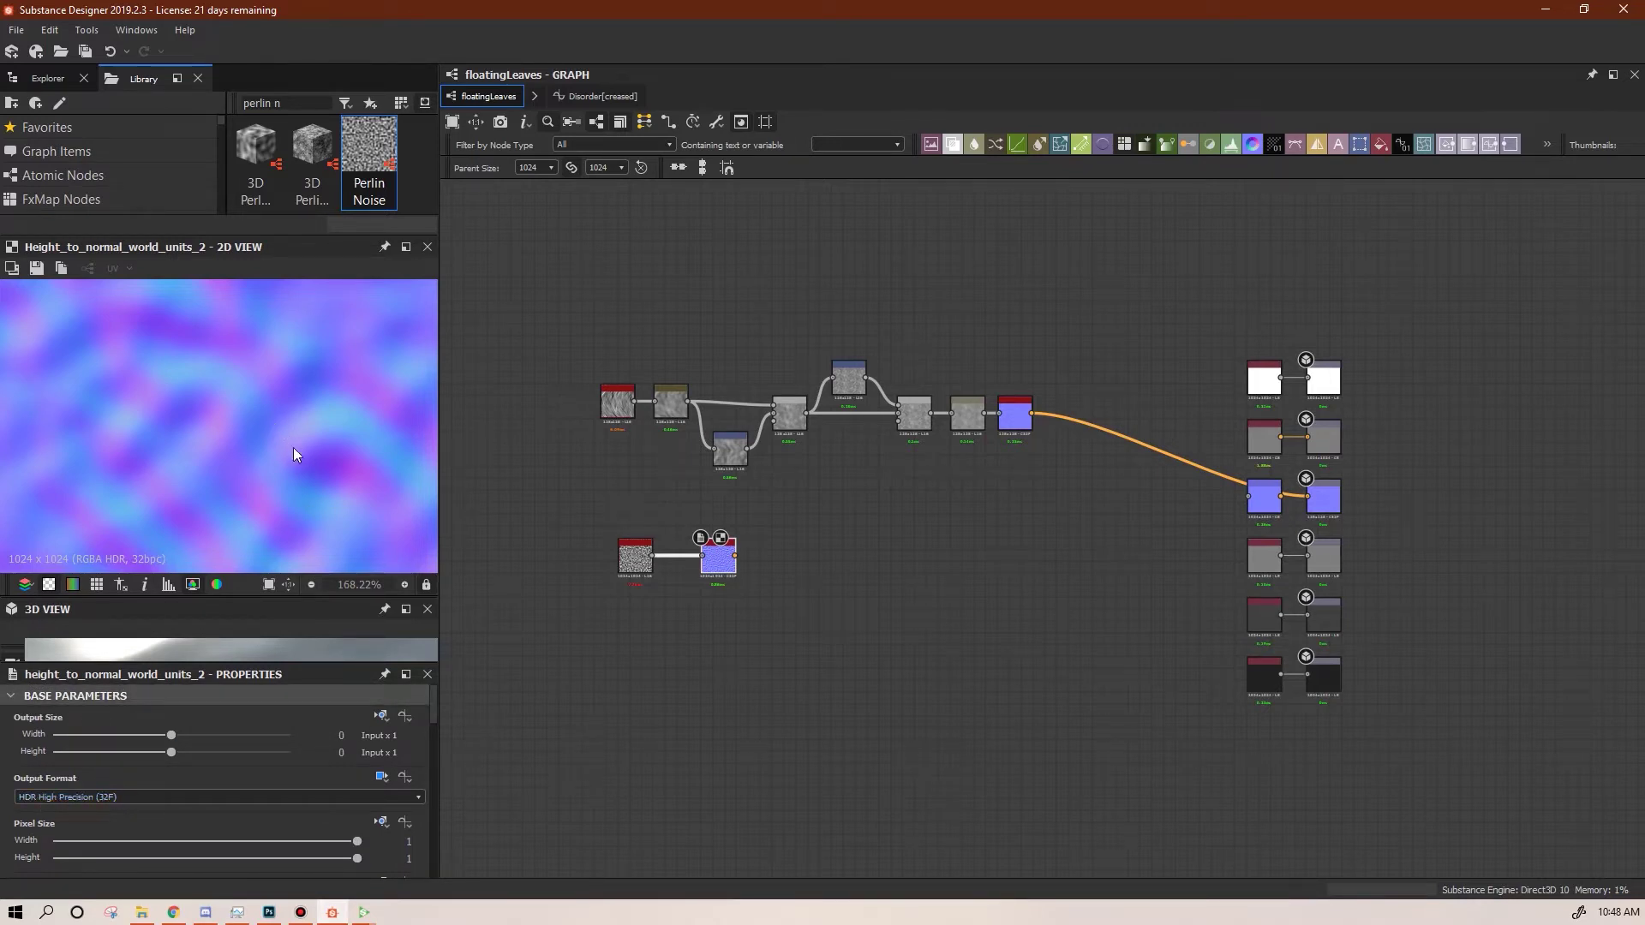
click(418, 796)
click(349, 807)
click(423, 796)
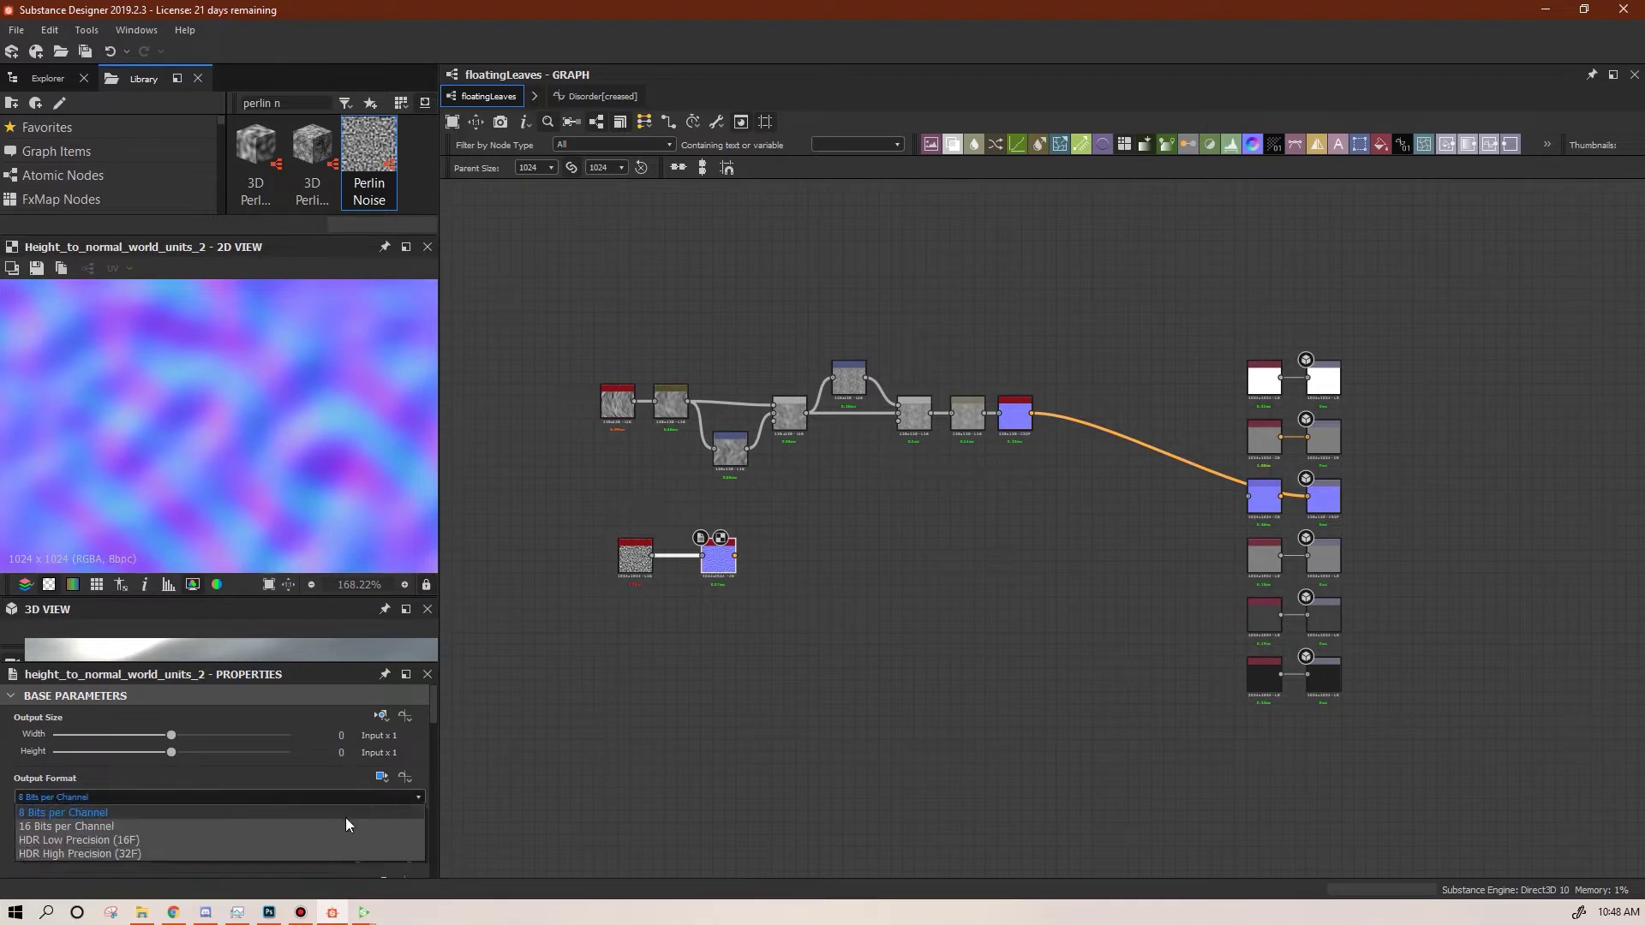
click(294, 851)
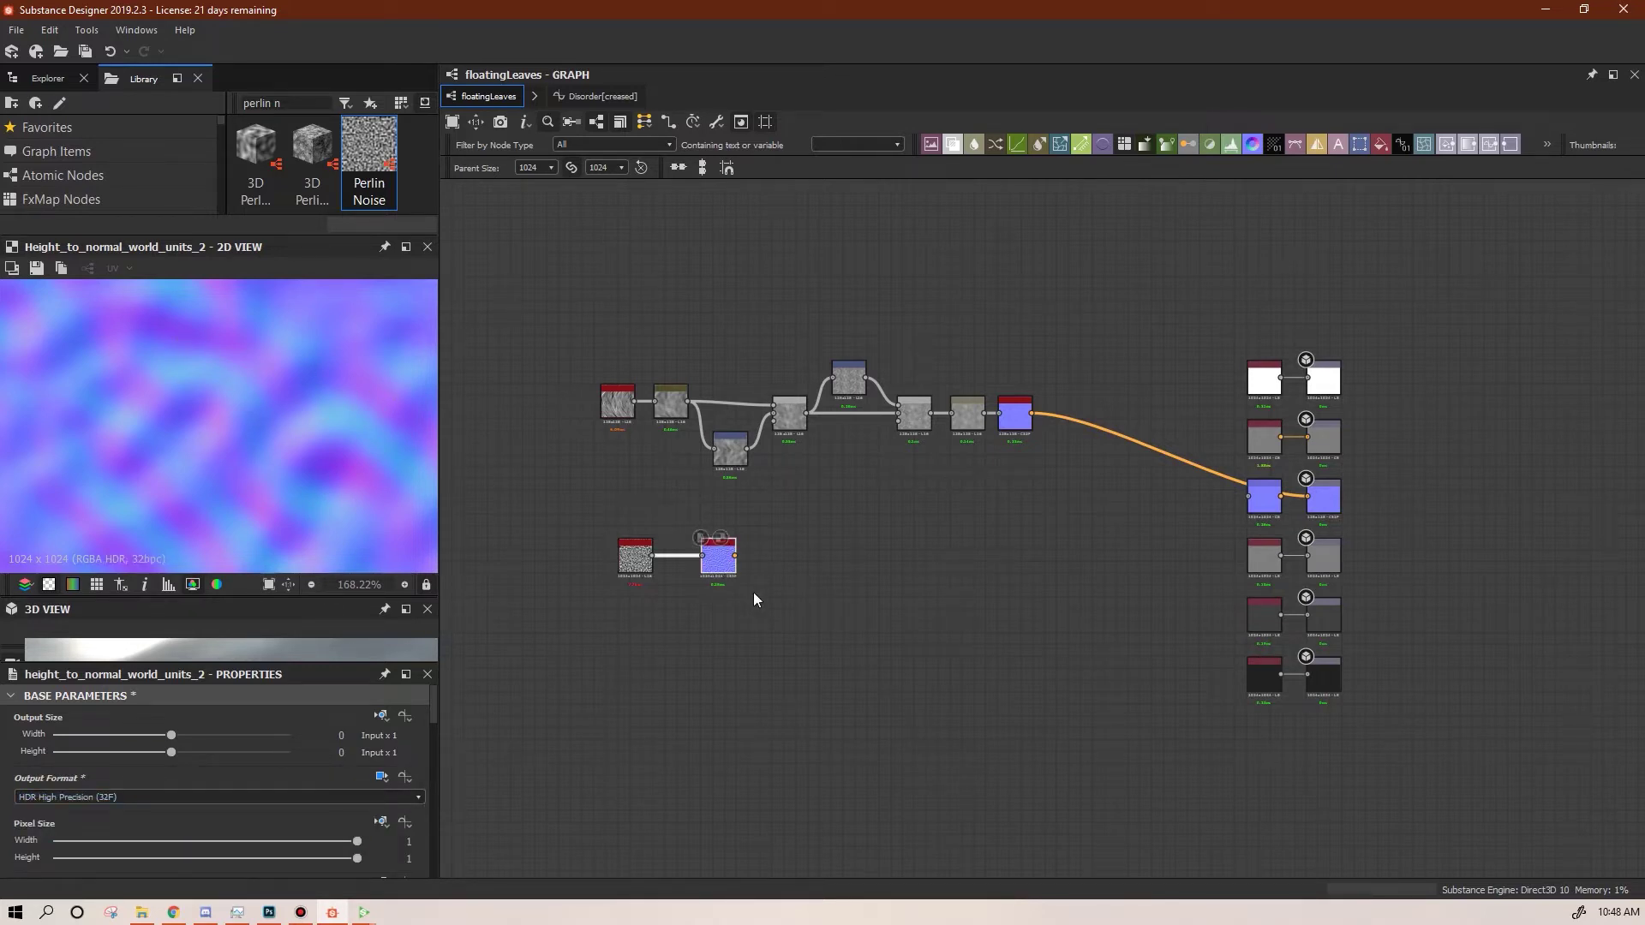
Move the duplicated Height to Normal node slightly closer to the Perlin Noise and inspect its normal map up close
drag(722, 567, 710, 567)
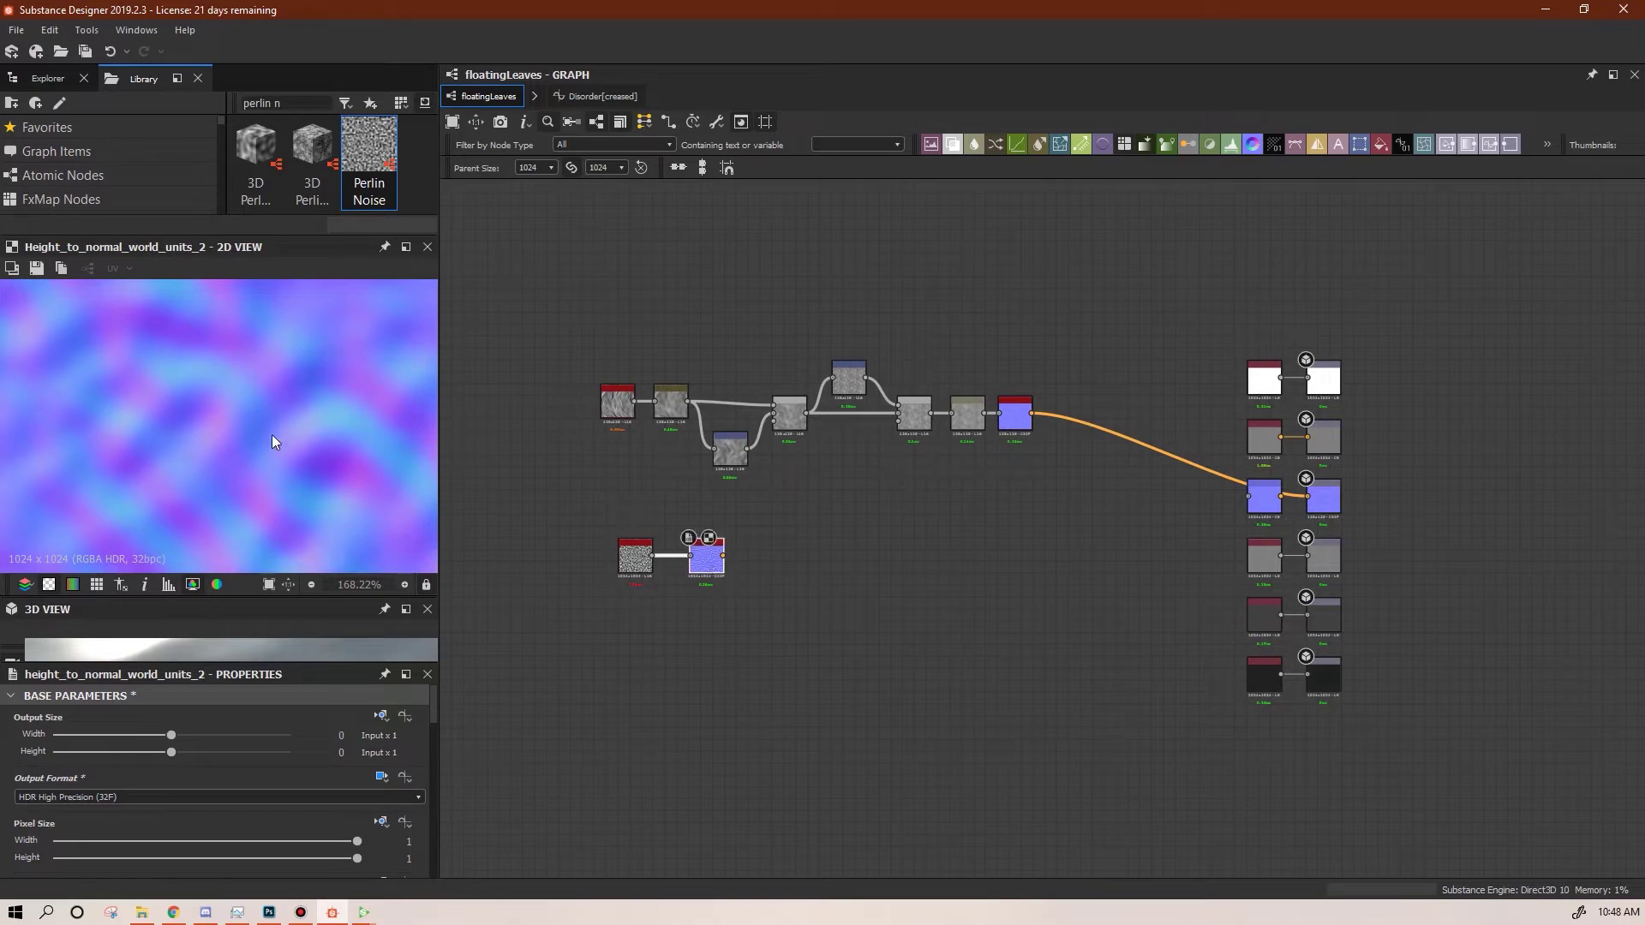
scroll(253, 401, up, 3)
scroll(257, 403, down, 5)
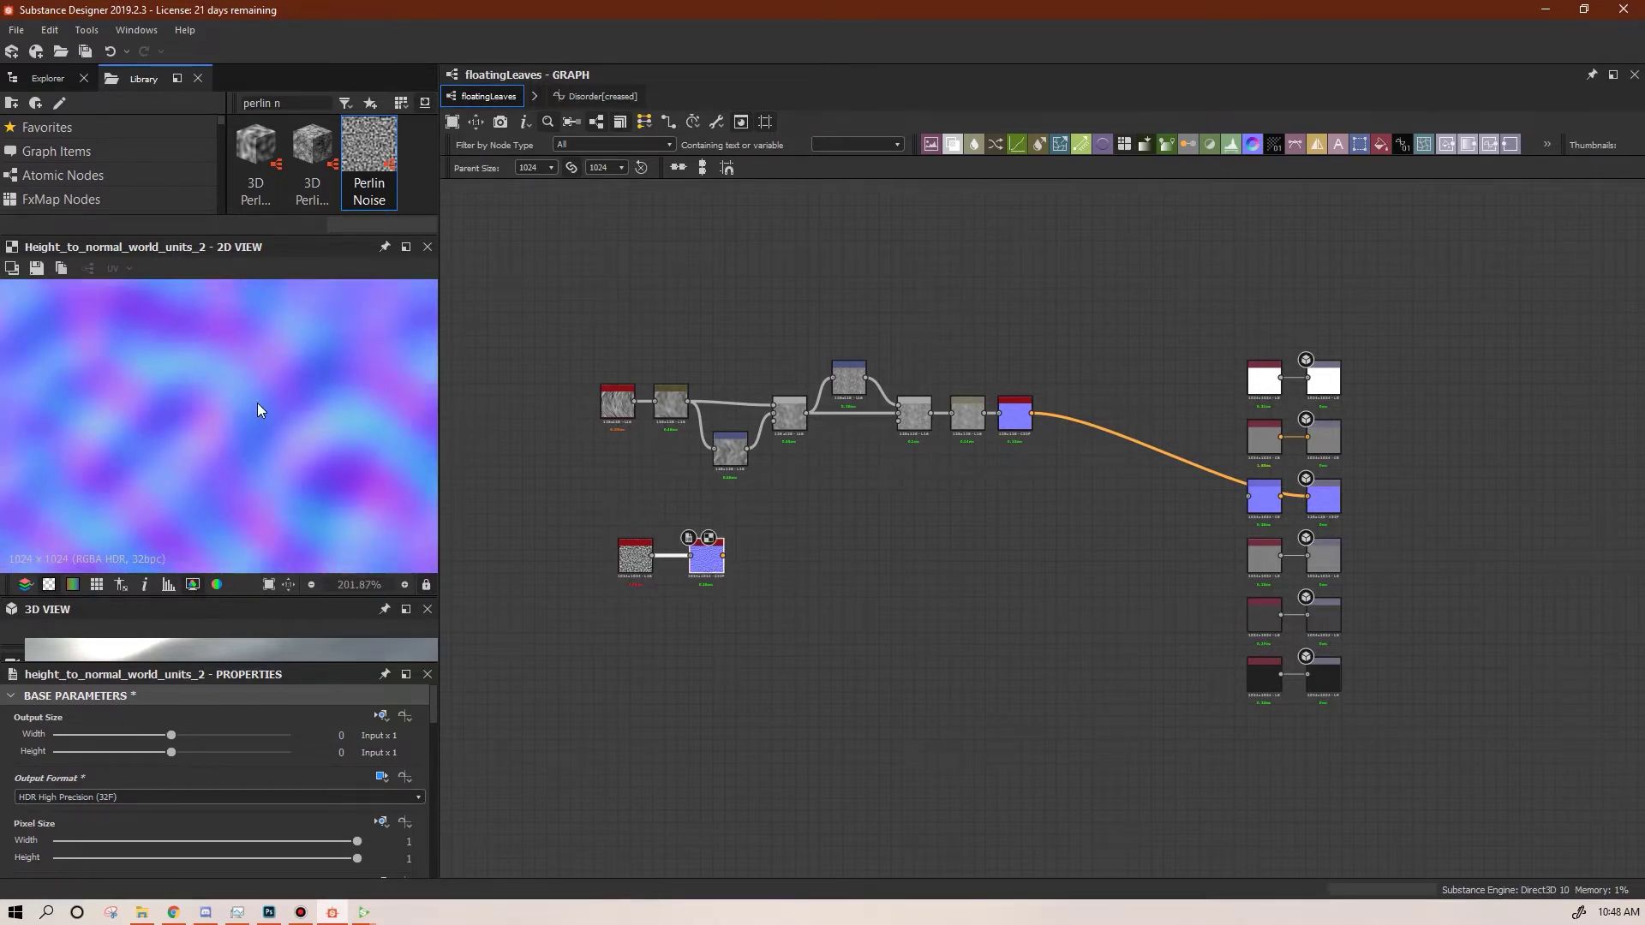
scroll(260, 404, up, 4)
scroll(707, 574, up, 5)
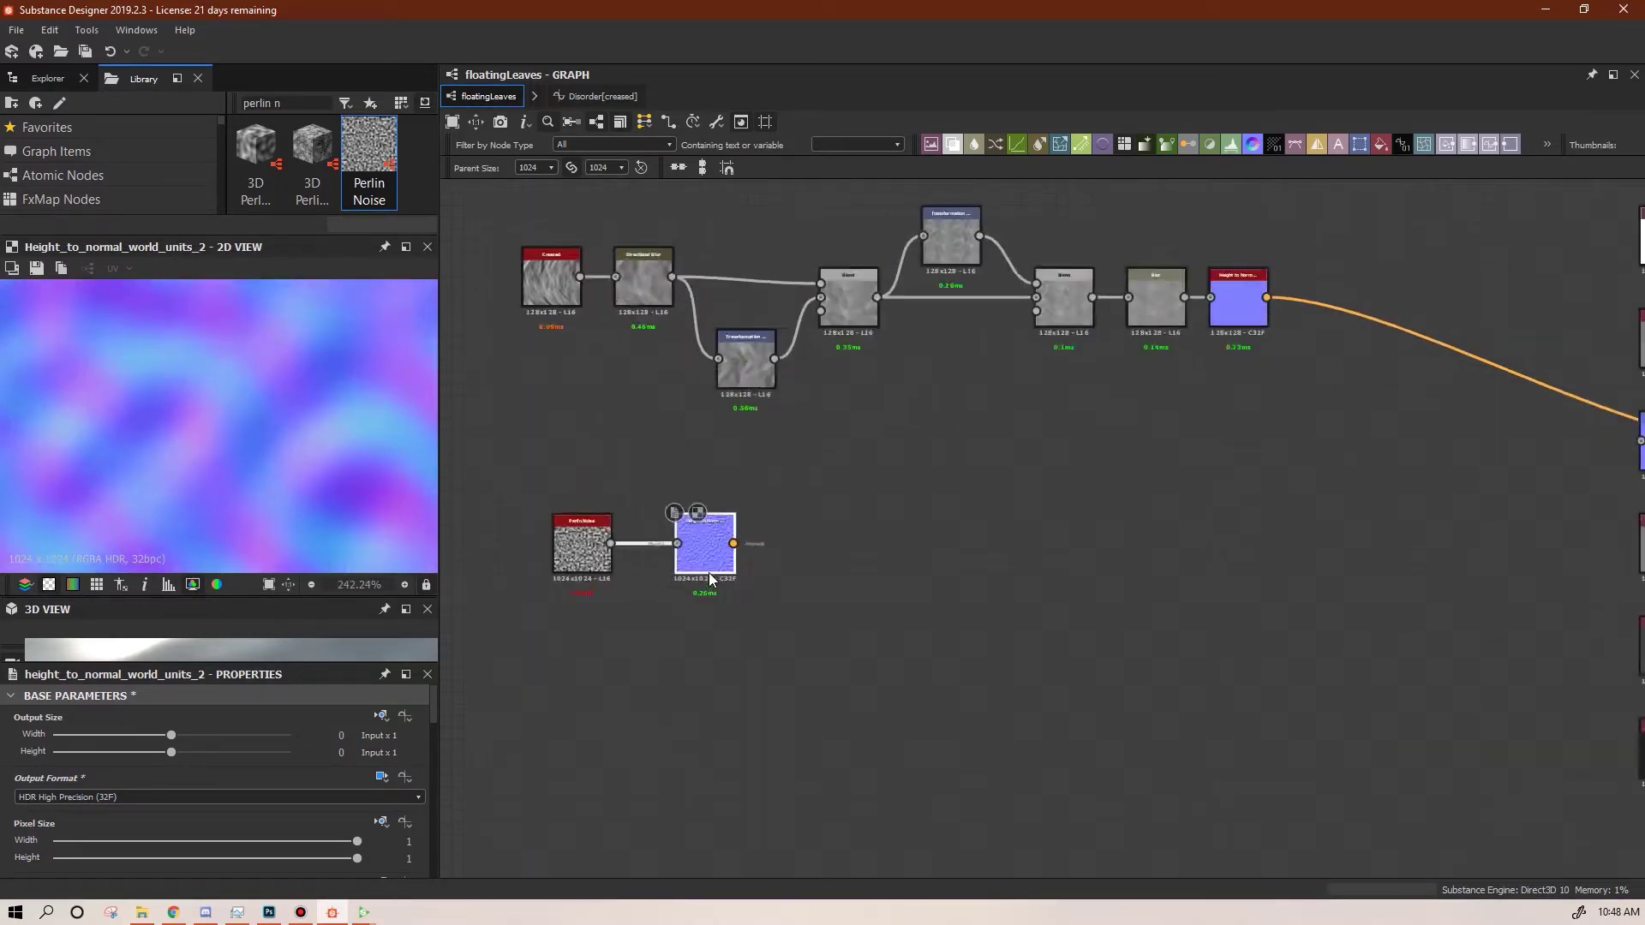
Reduce the Perlin Noise output size to -3 (Parent / 8) in width and height
click(534, 540)
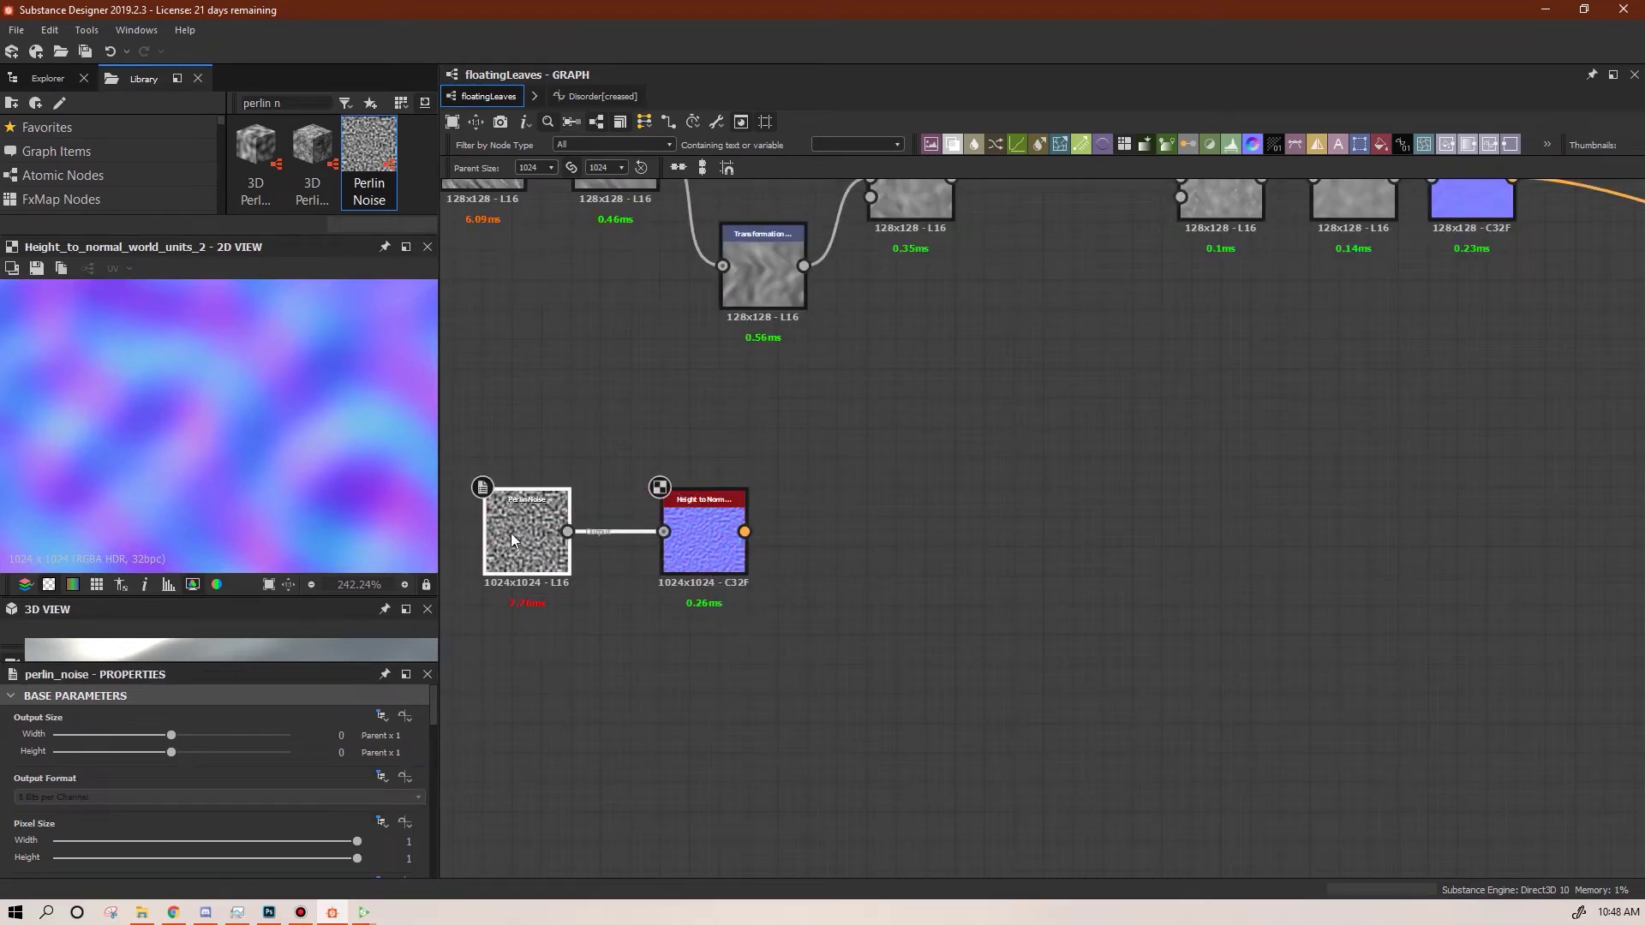
middle_drag(511, 533, 797, 535)
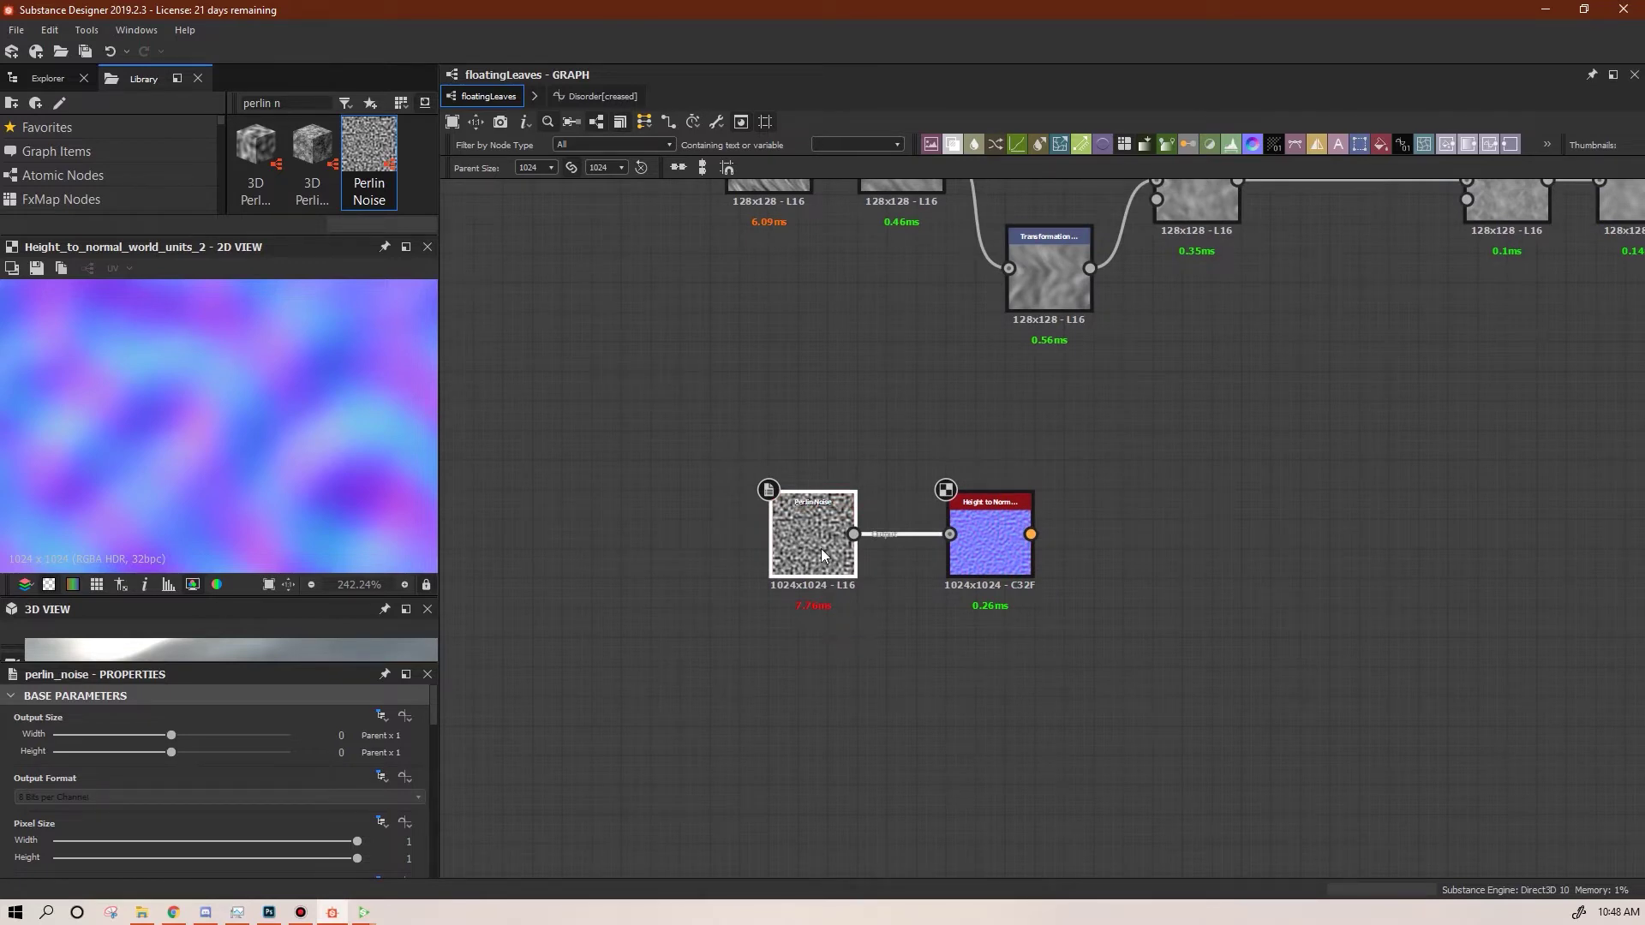
drag(171, 752, 142, 752)
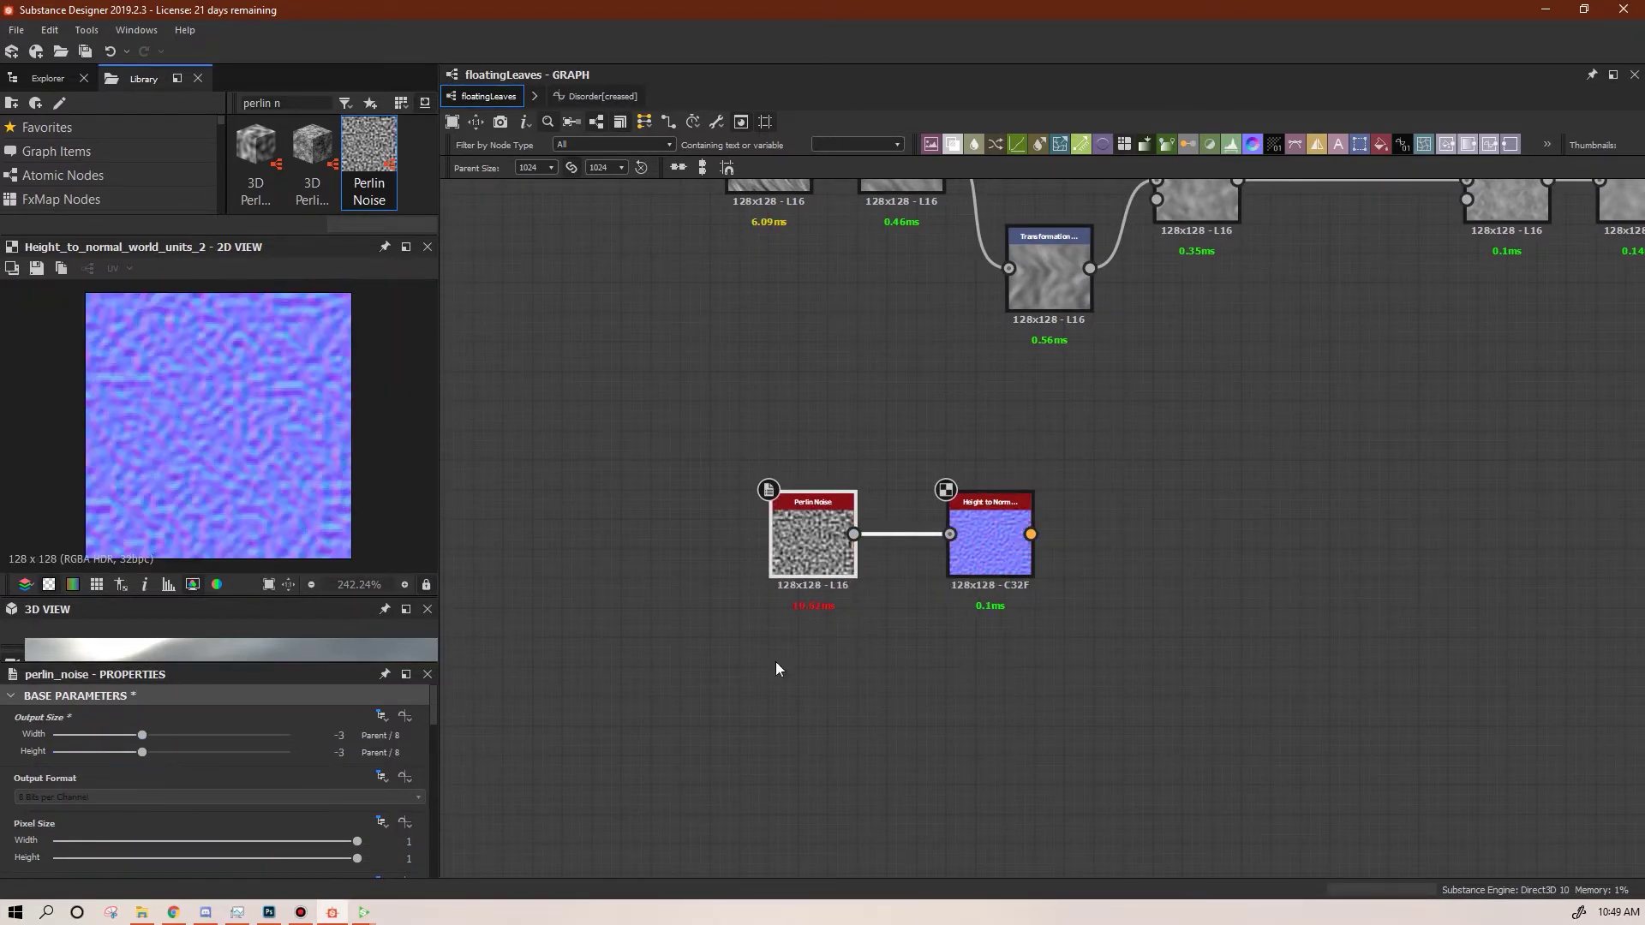
double_click(809, 538)
middle_drag(876, 721, 728, 692)
double_click(836, 516)
Add a Blend node and place the Perlin Noise and its Height to Normal node directly beneath the end of the ripple chain
mouse_move(836, 516)
mouse_down()
mouse_move(842, 542)
mouse_move(844, 516)
mouse_up()
drag(951, 148, 1218, 512)
scroll(1234, 514, down, 7)
middle_drag(1272, 613, 892, 660)
drag(672, 514, 1016, 519)
drag(654, 348, 1059, 621)
drag(1014, 521, 676, 531)
middle_drag(776, 607, 1074, 639)
scroll(932, 596, up, 5)
drag(557, 439, 739, 501)
Compare the instance parameters of the two Height to Normal nodes and examine the pixelation in the Perlin normal map
click(768, 383)
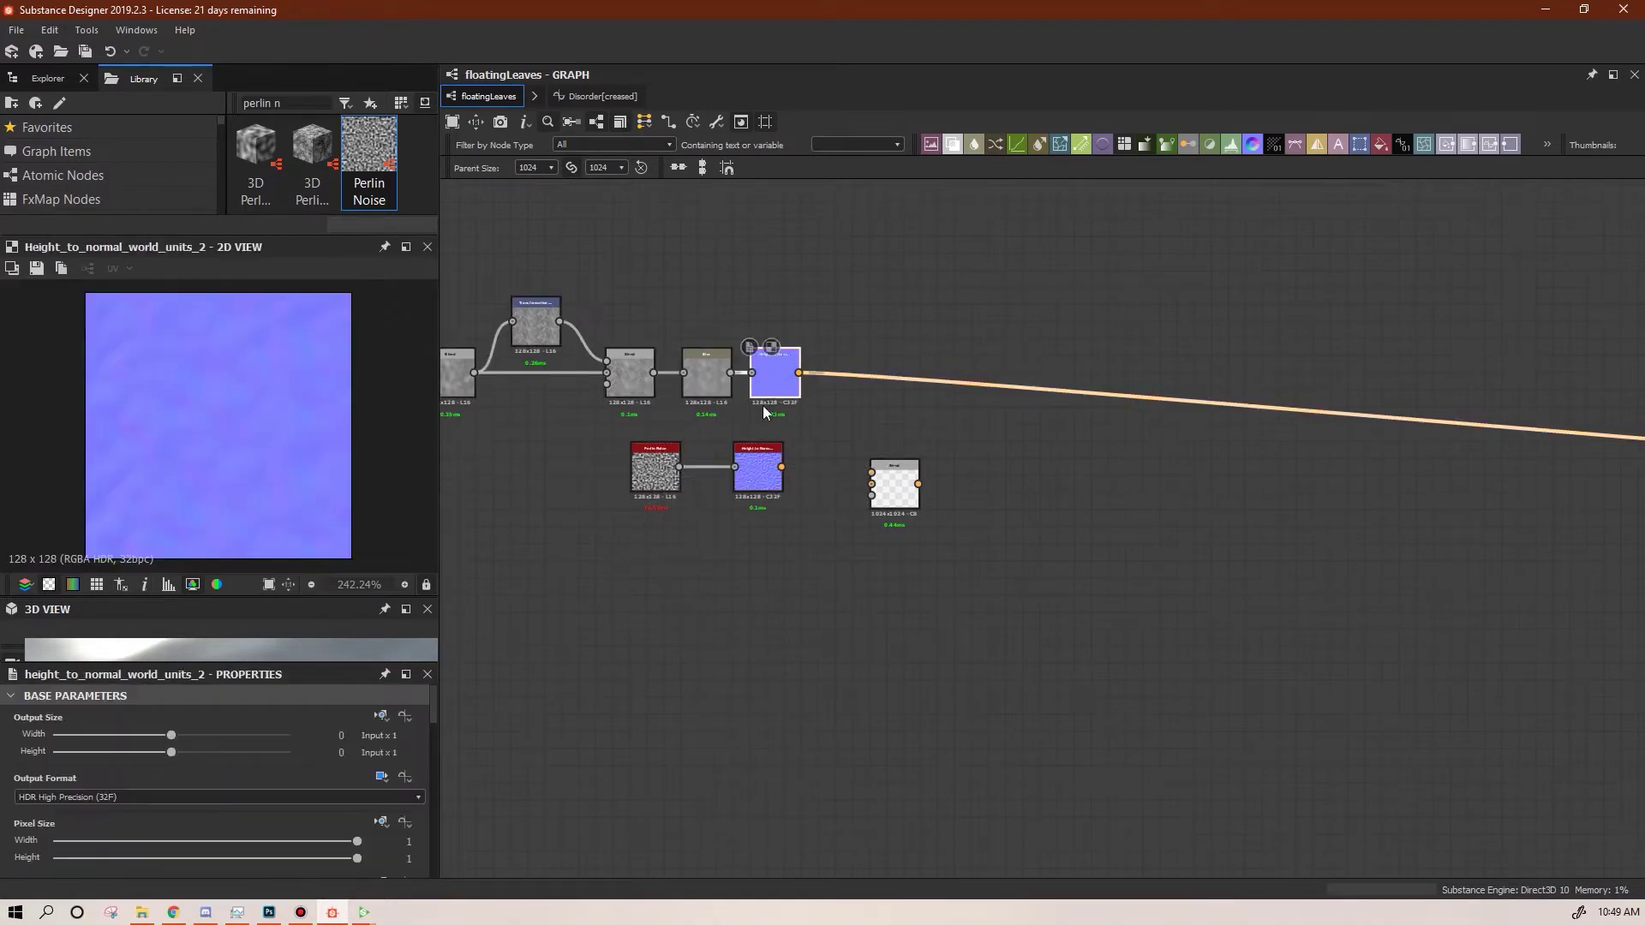
drag(429, 712, 446, 860)
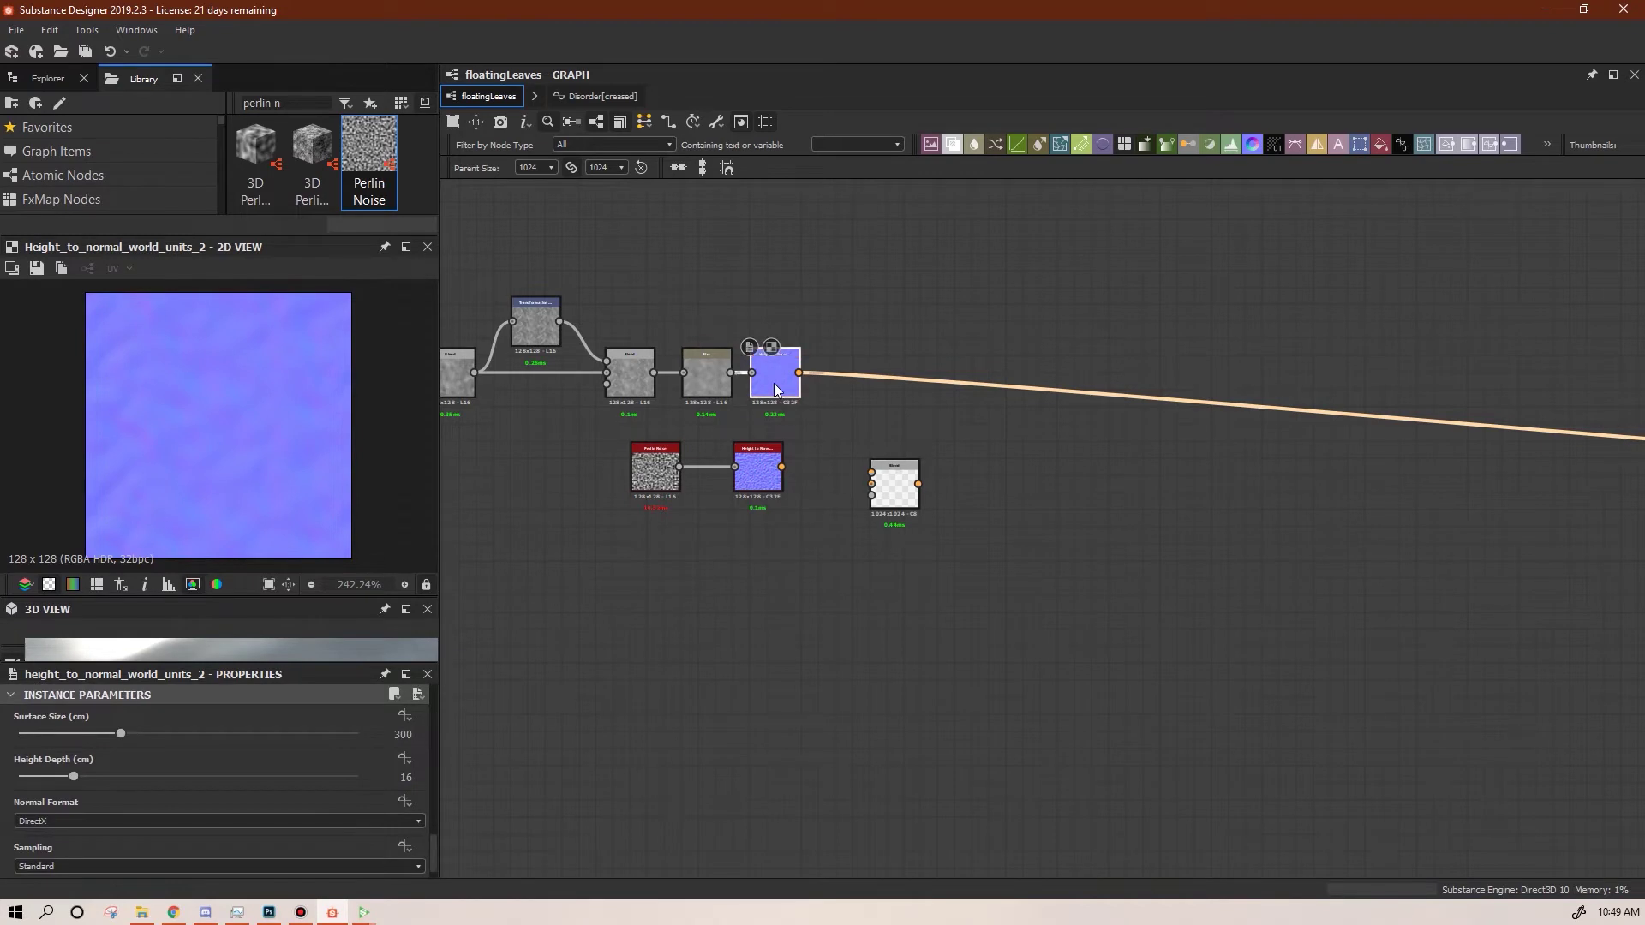
double_click(758, 472)
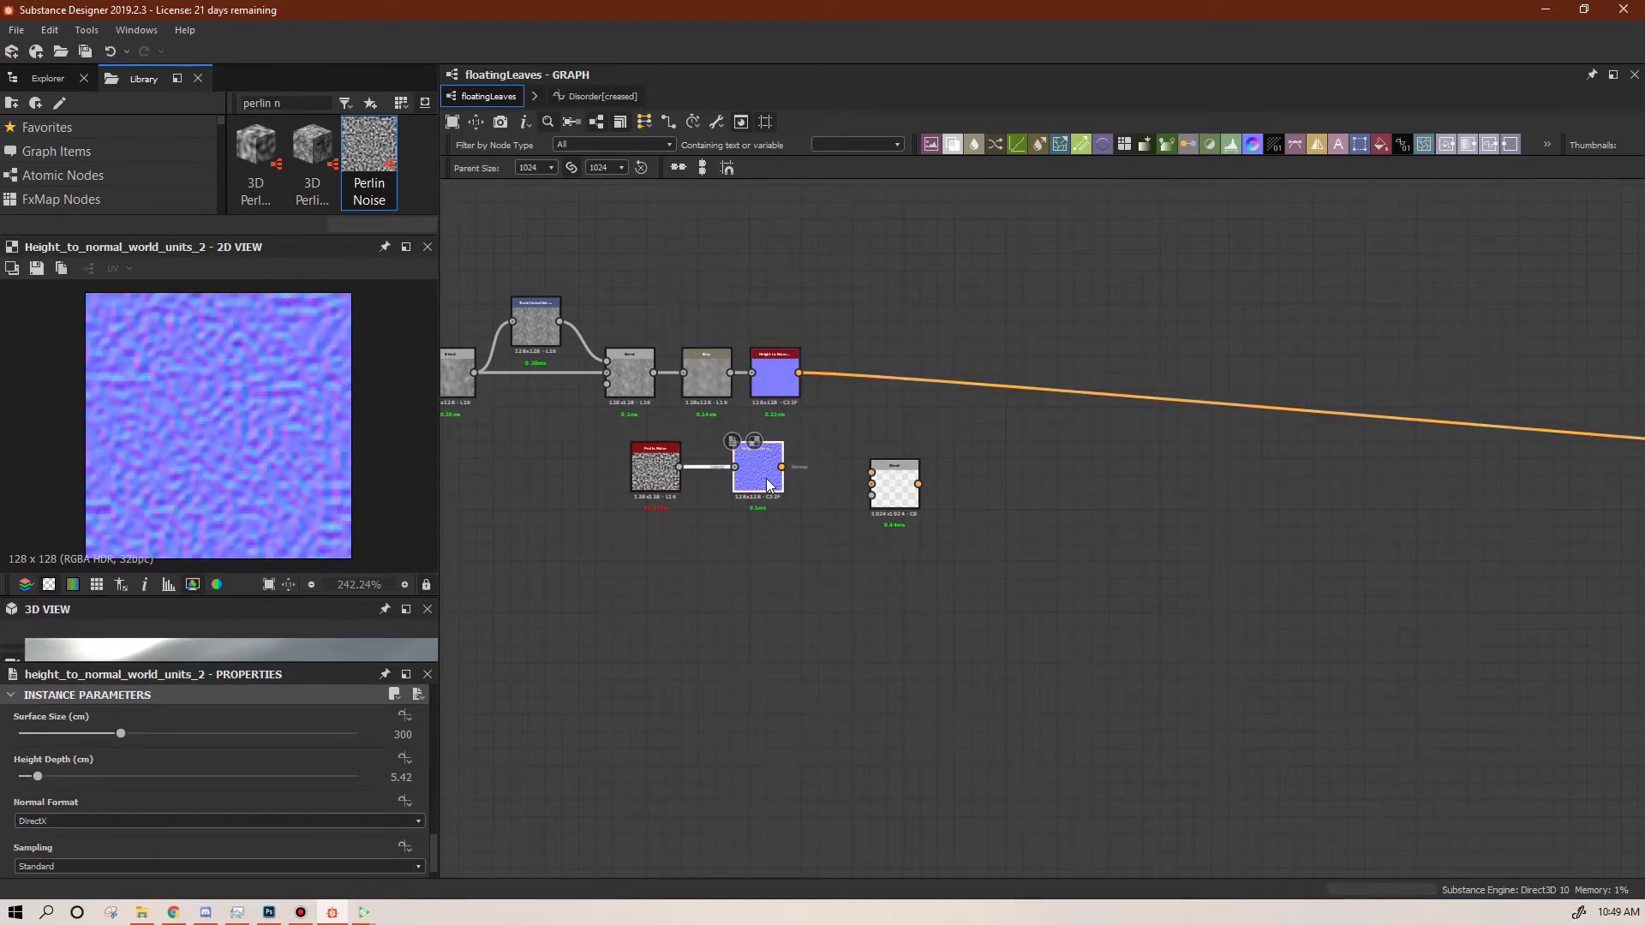
scroll(300, 407, up, 5)
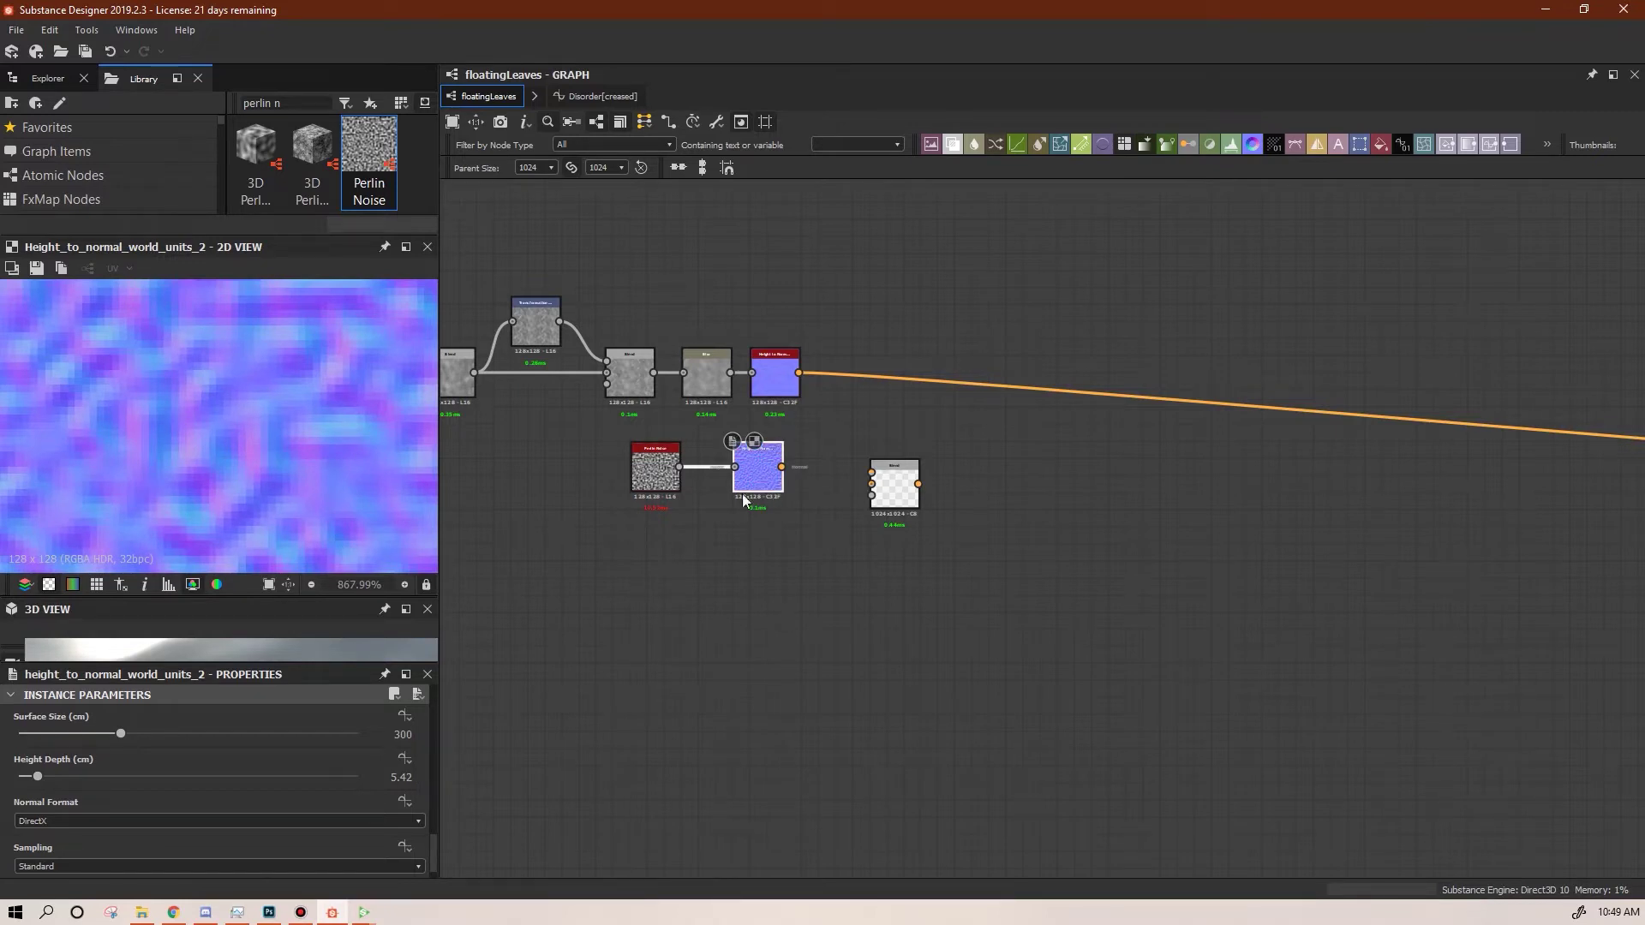
scroll(270, 456, up, 2)
drag(434, 840, 434, 673)
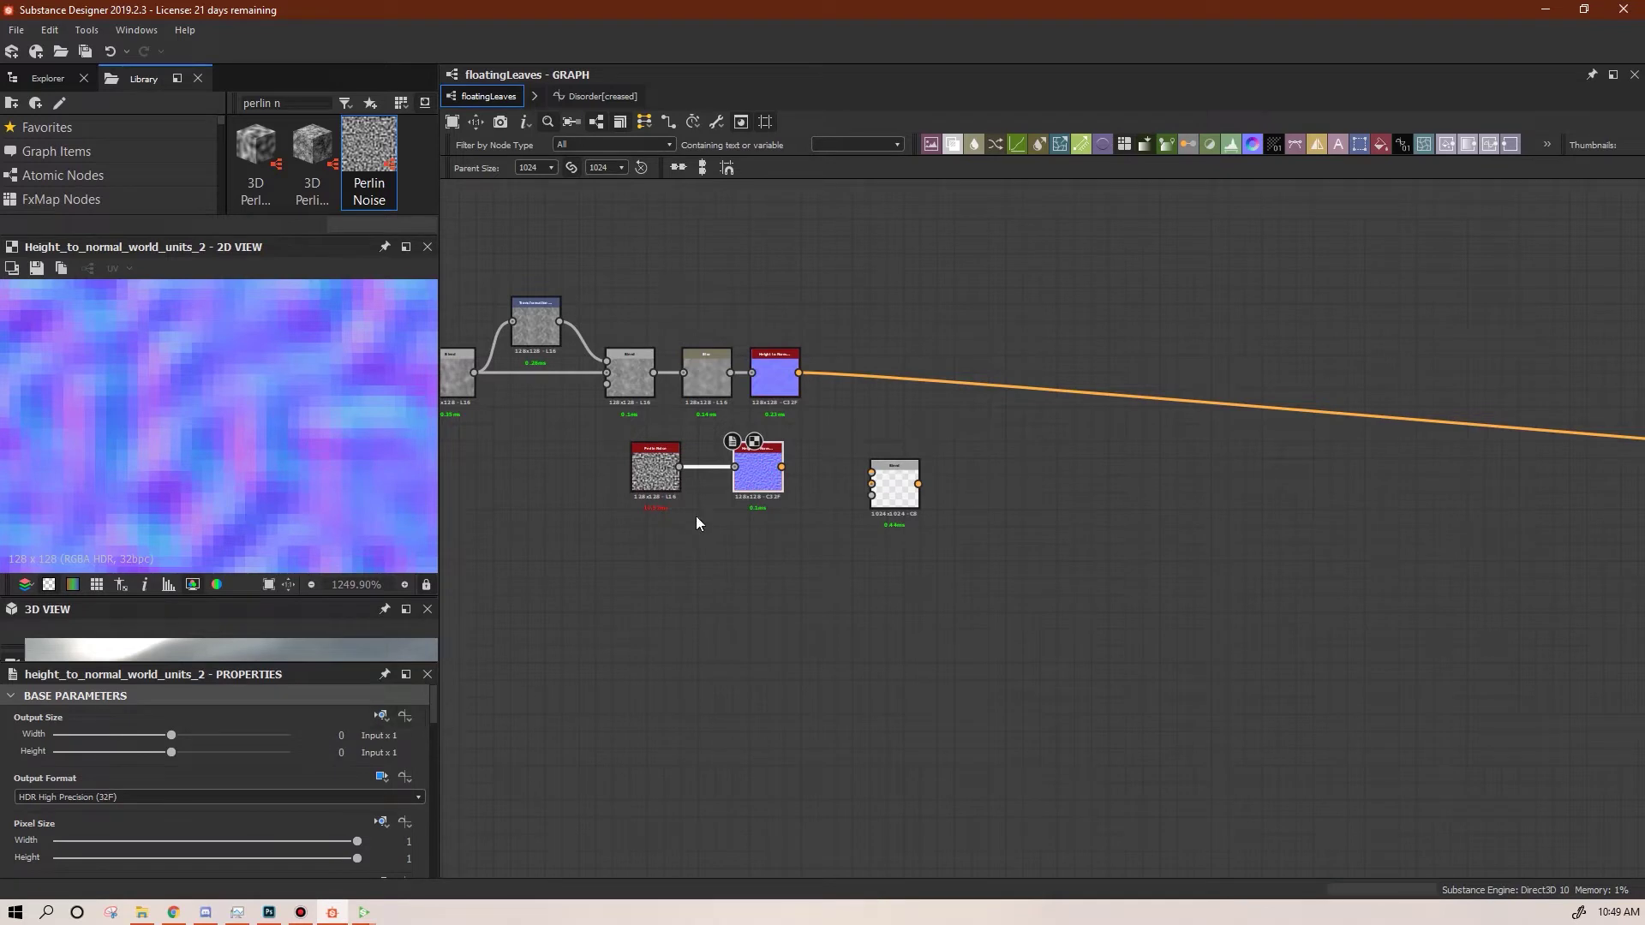
Align the two Height to Normal nodes vertically and make both output sizes Relative to Parent
click(775, 370)
drag(758, 479, 775, 478)
click(776, 379)
click(382, 717)
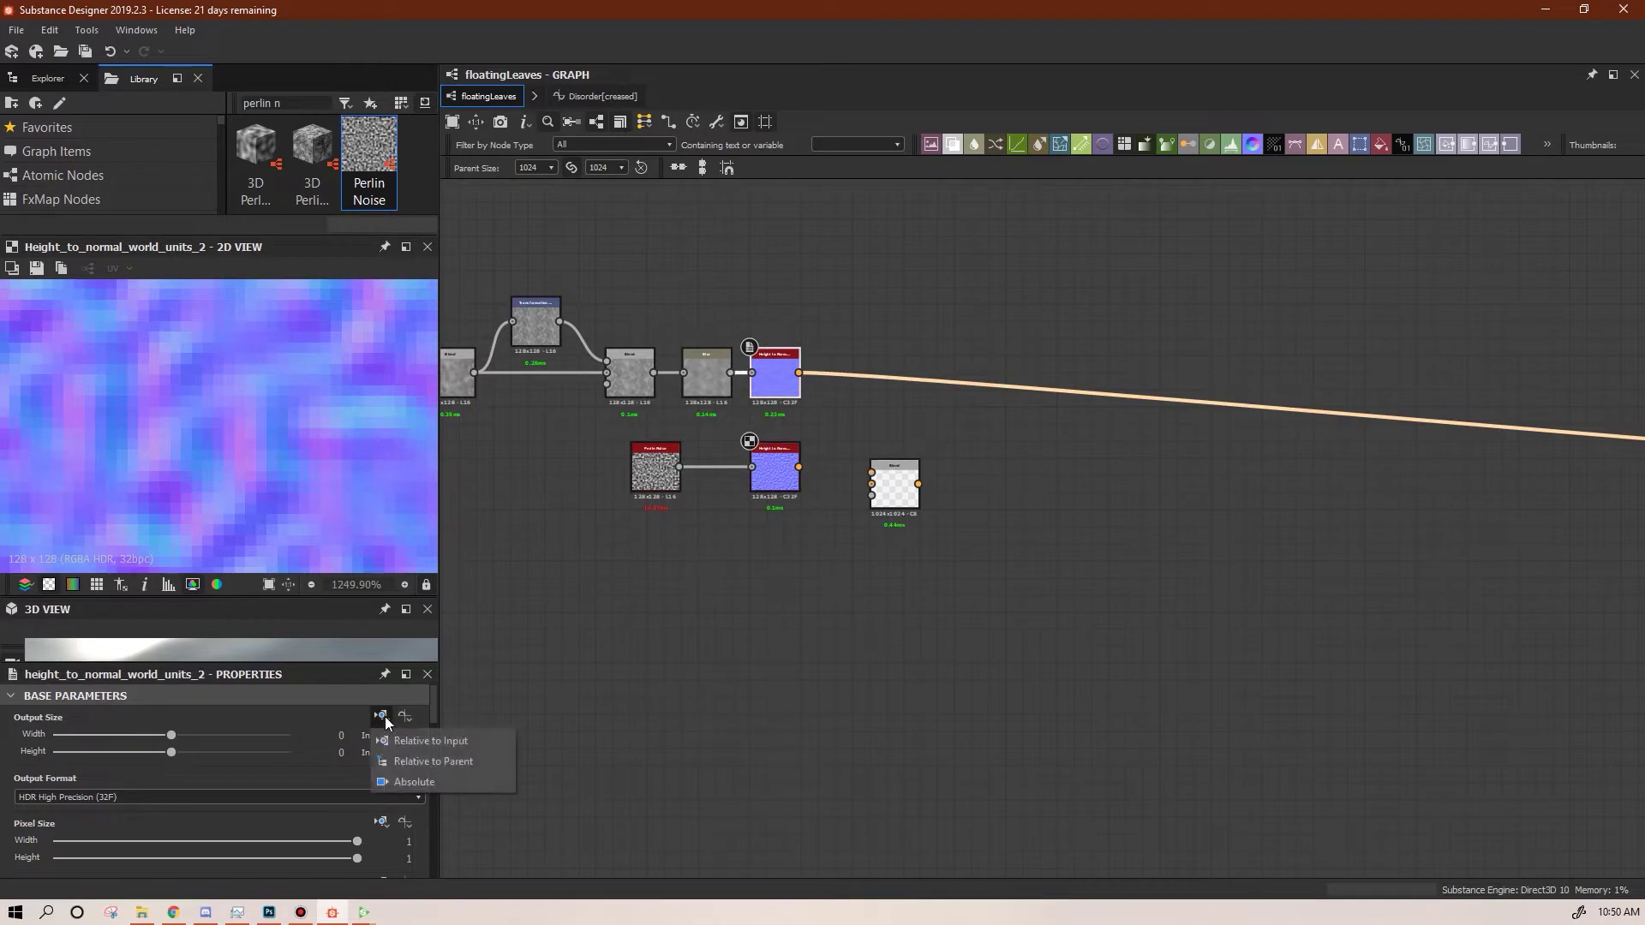
click(425, 762)
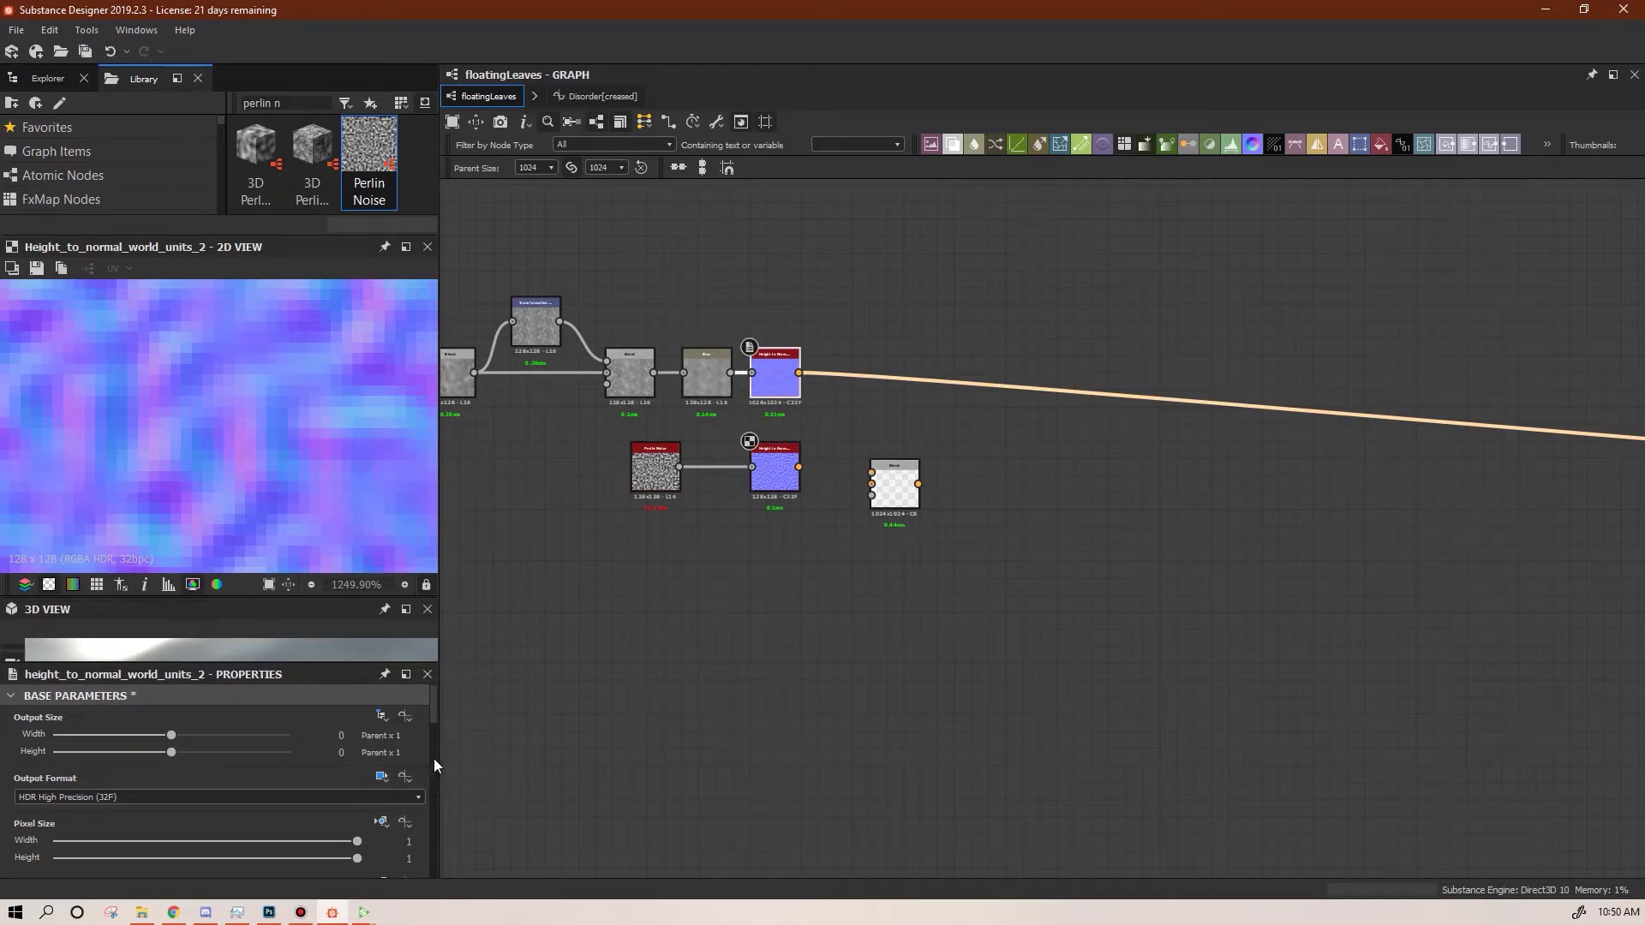
click(795, 464)
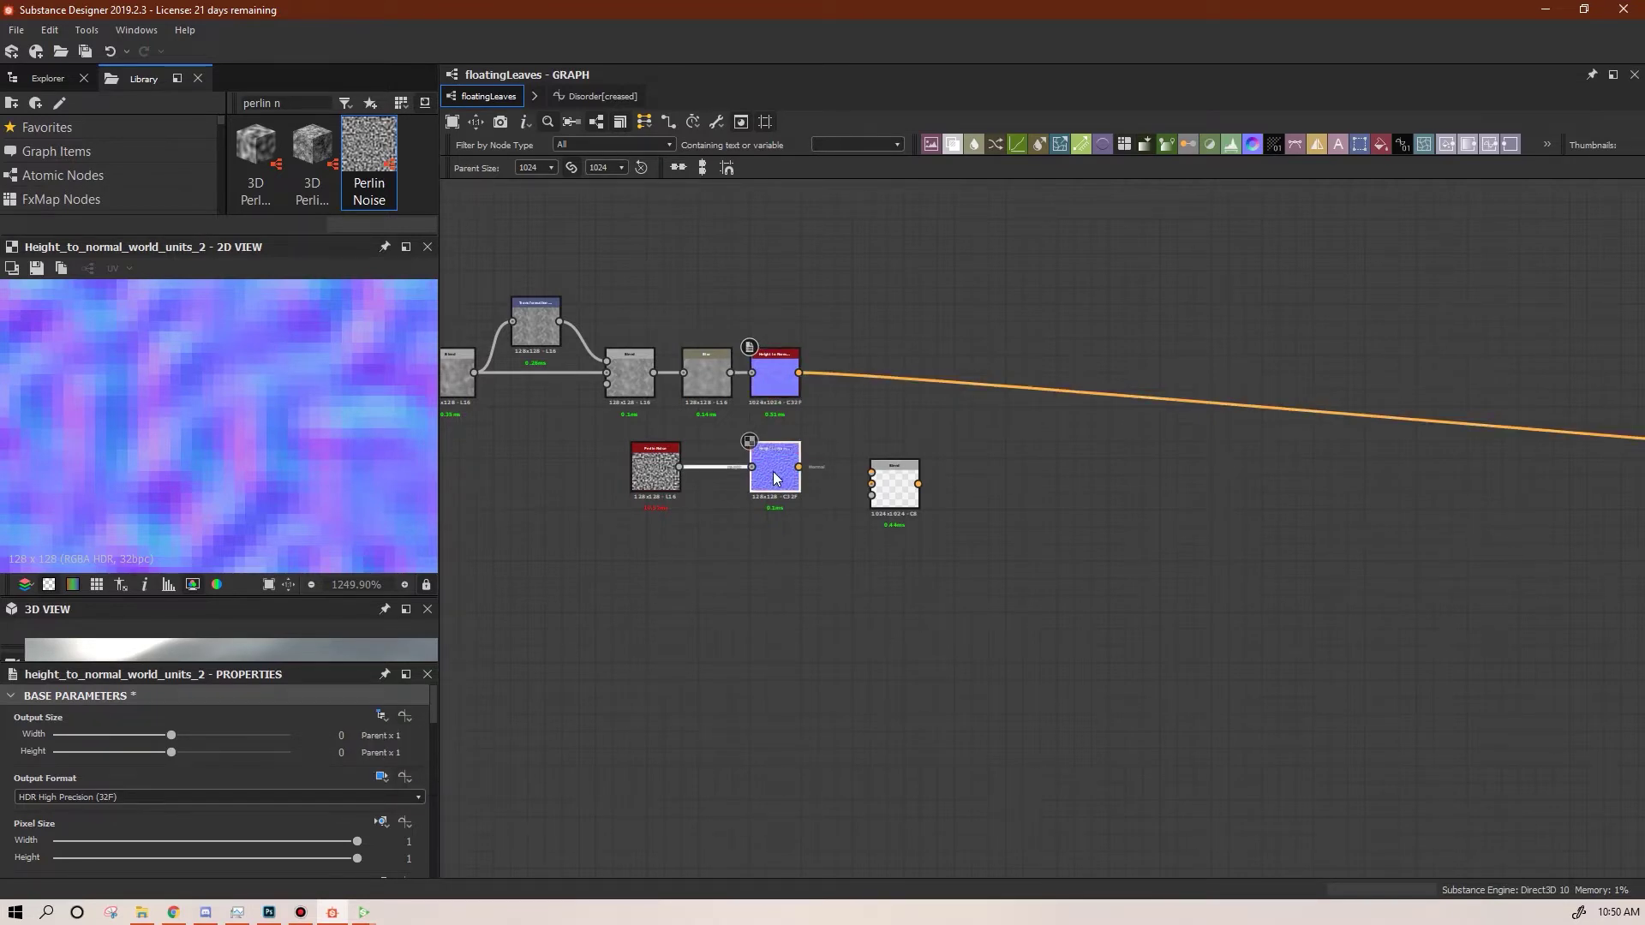
click(382, 718)
click(418, 761)
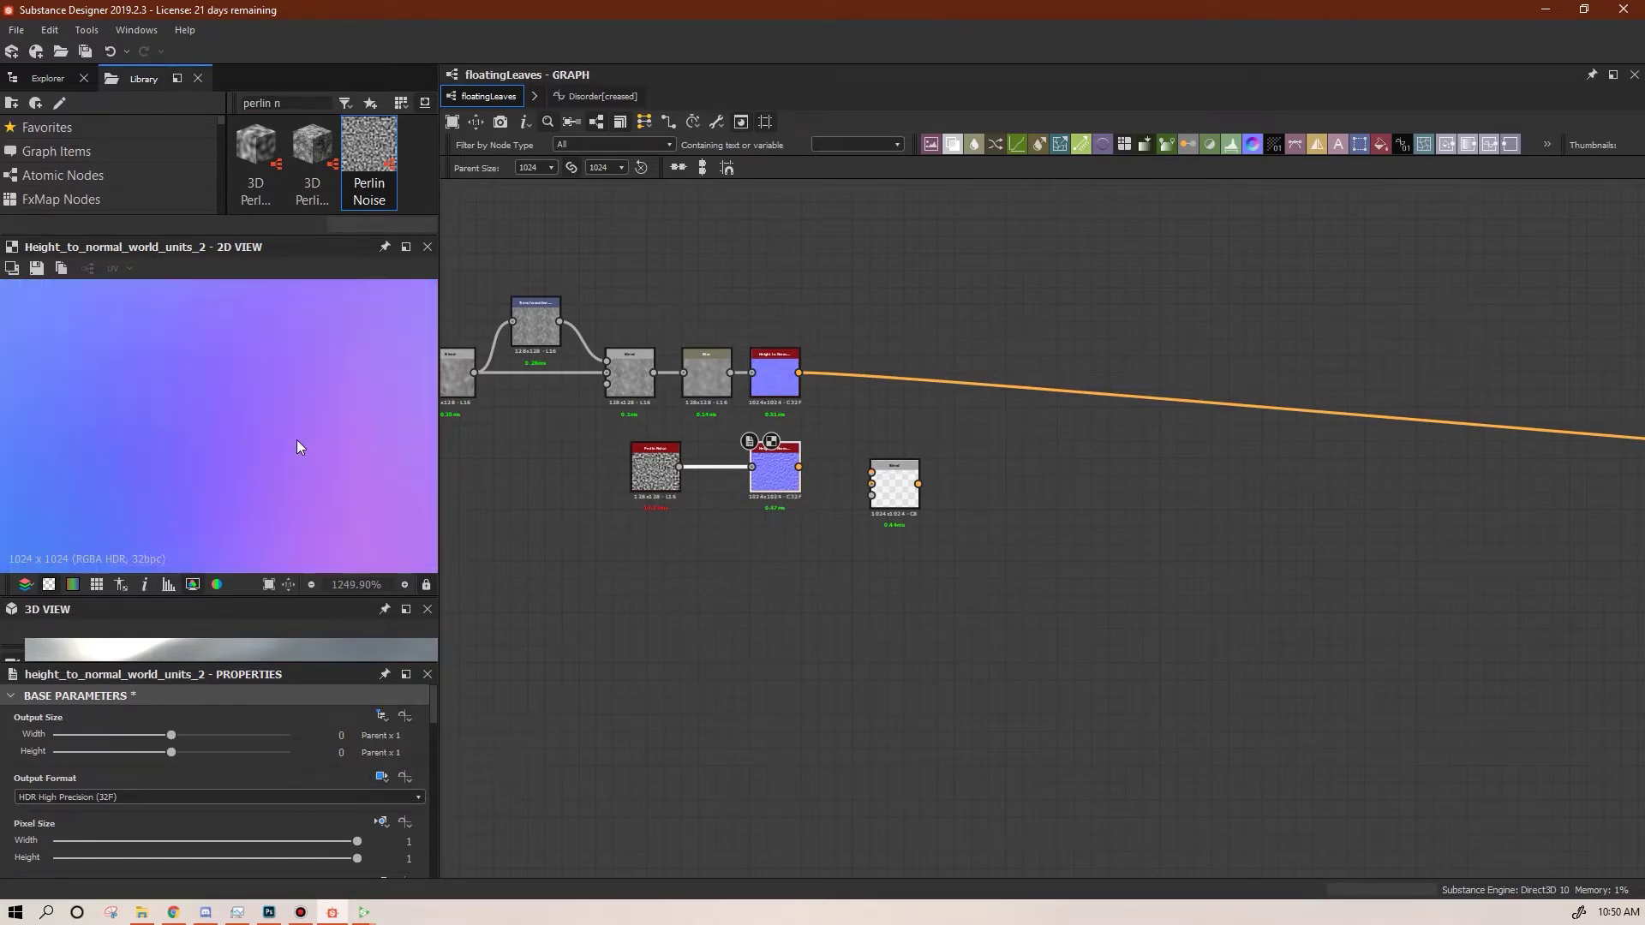
scroll(314, 428, down, 10)
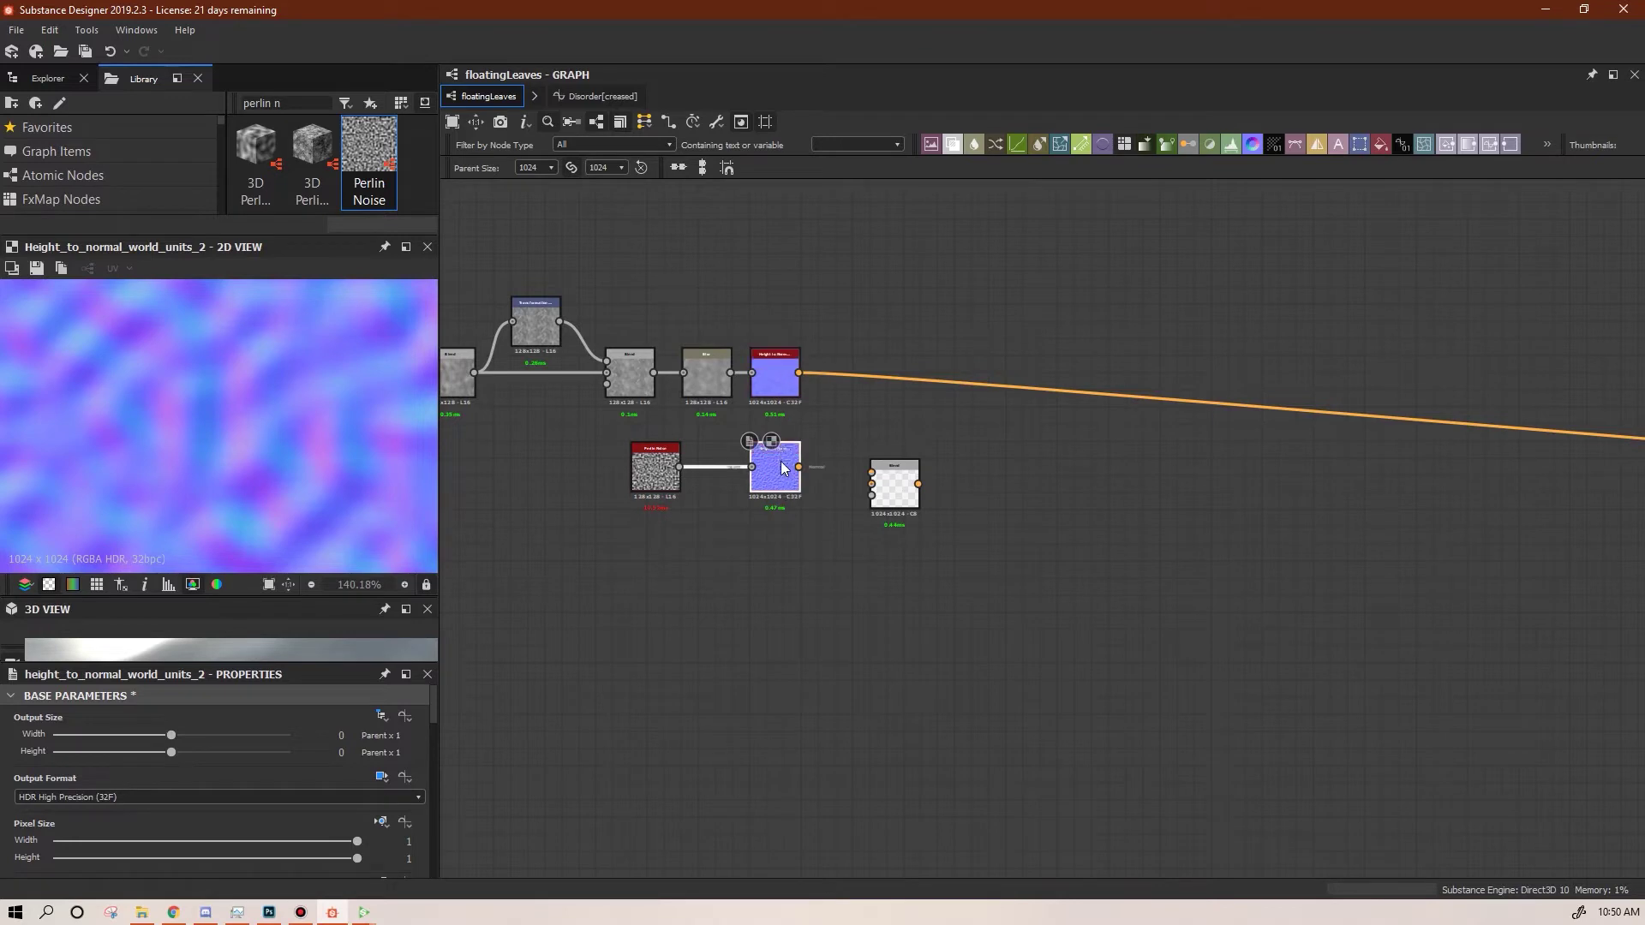
Set the Height Depth of the ripple chain's Height to Normal node to 59 cm
click(778, 368)
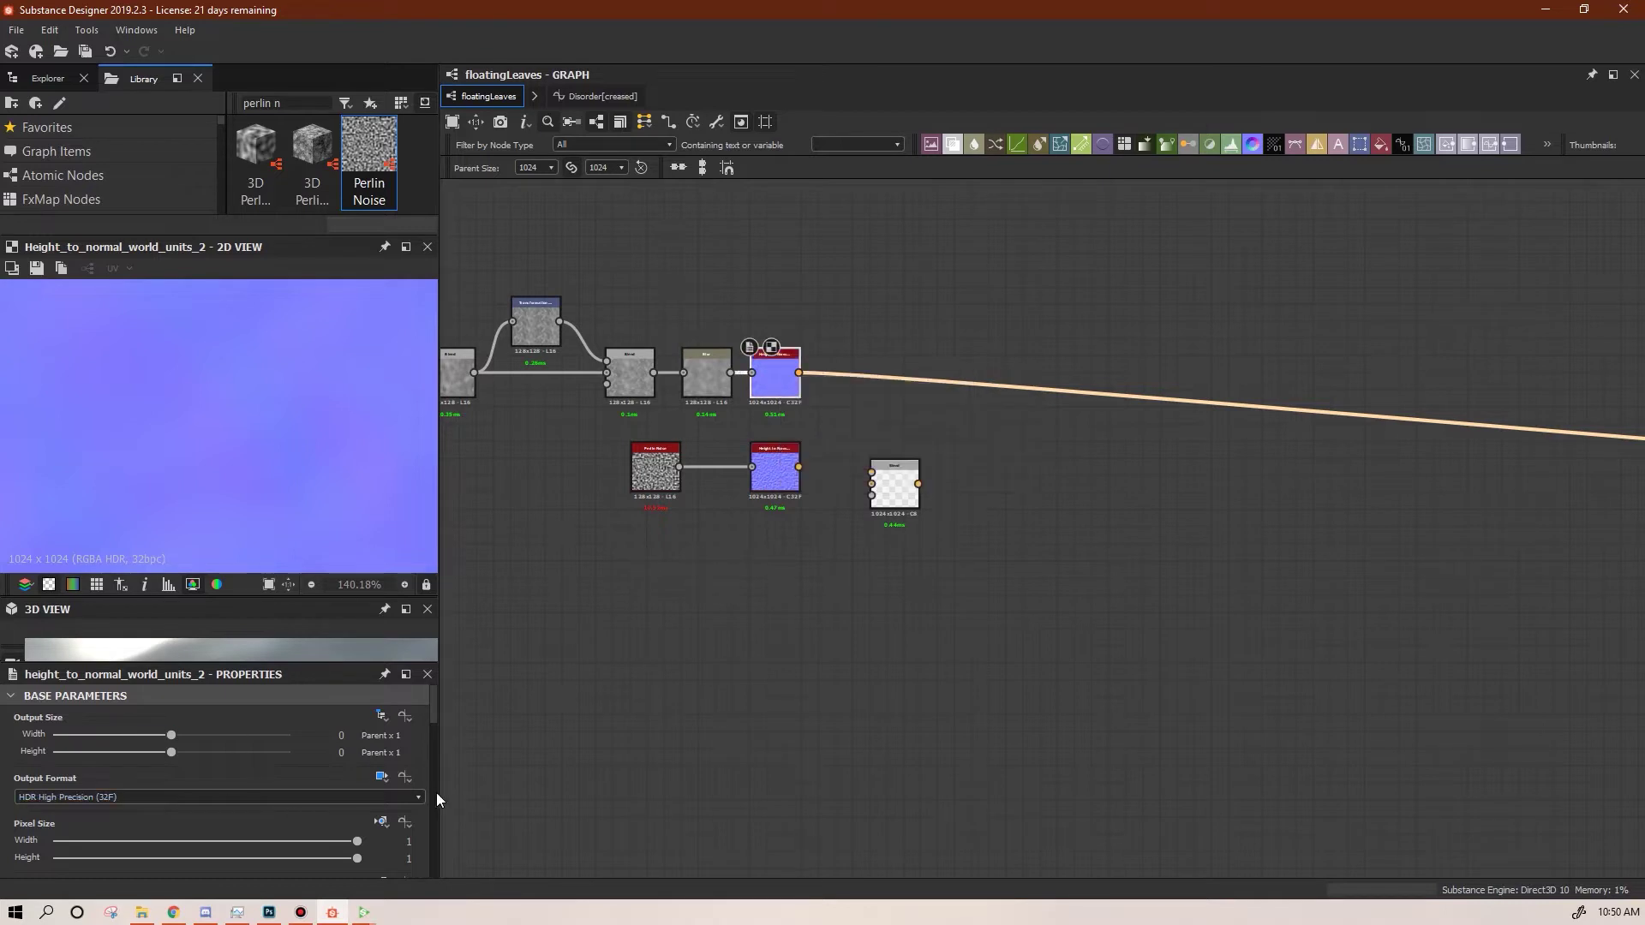
drag(434, 701, 452, 860)
double_click(399, 753)
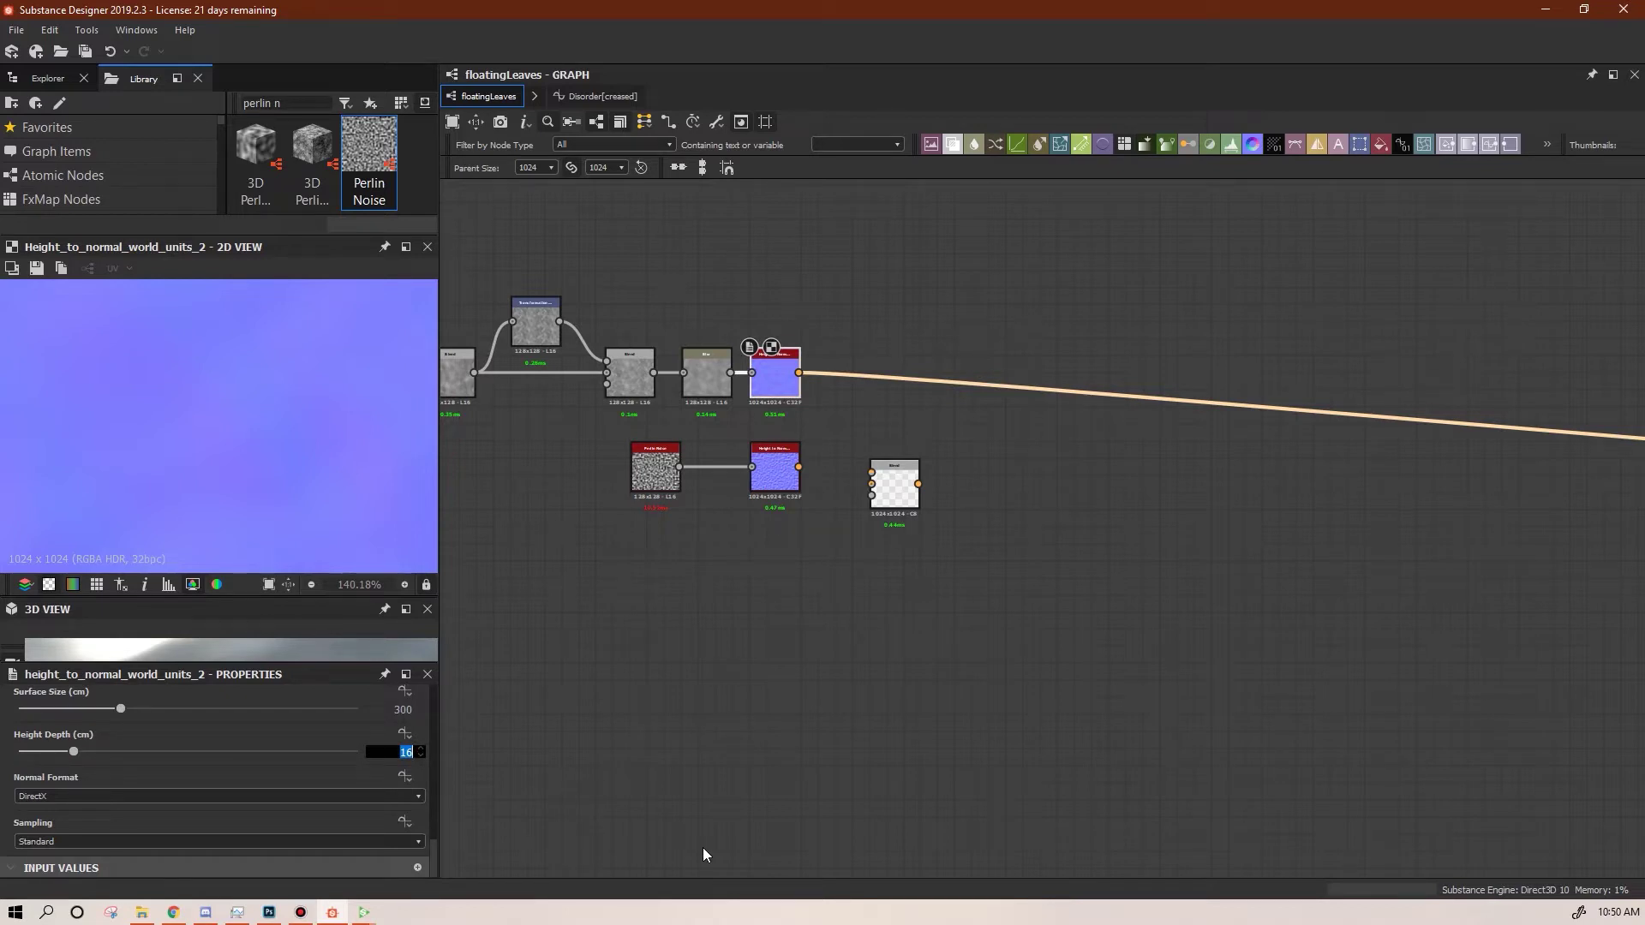
key(Return)
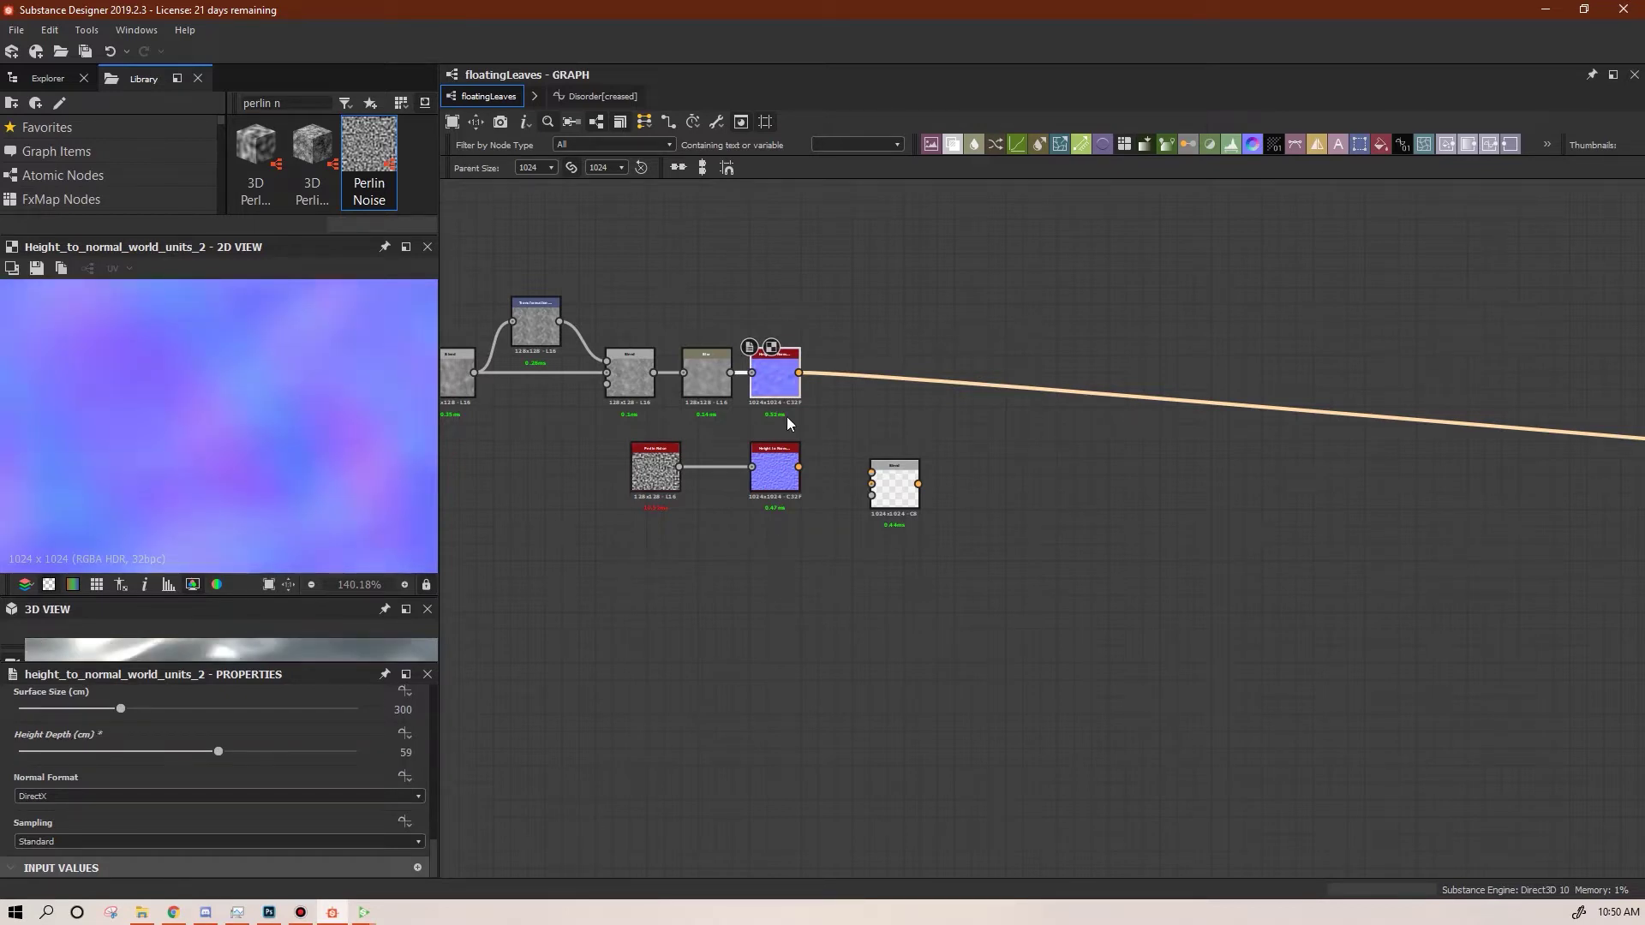
Move the Blend node nearer and connect the ripple normal as its foreground and the Perlin normal as its background
drag(916, 480, 900, 415)
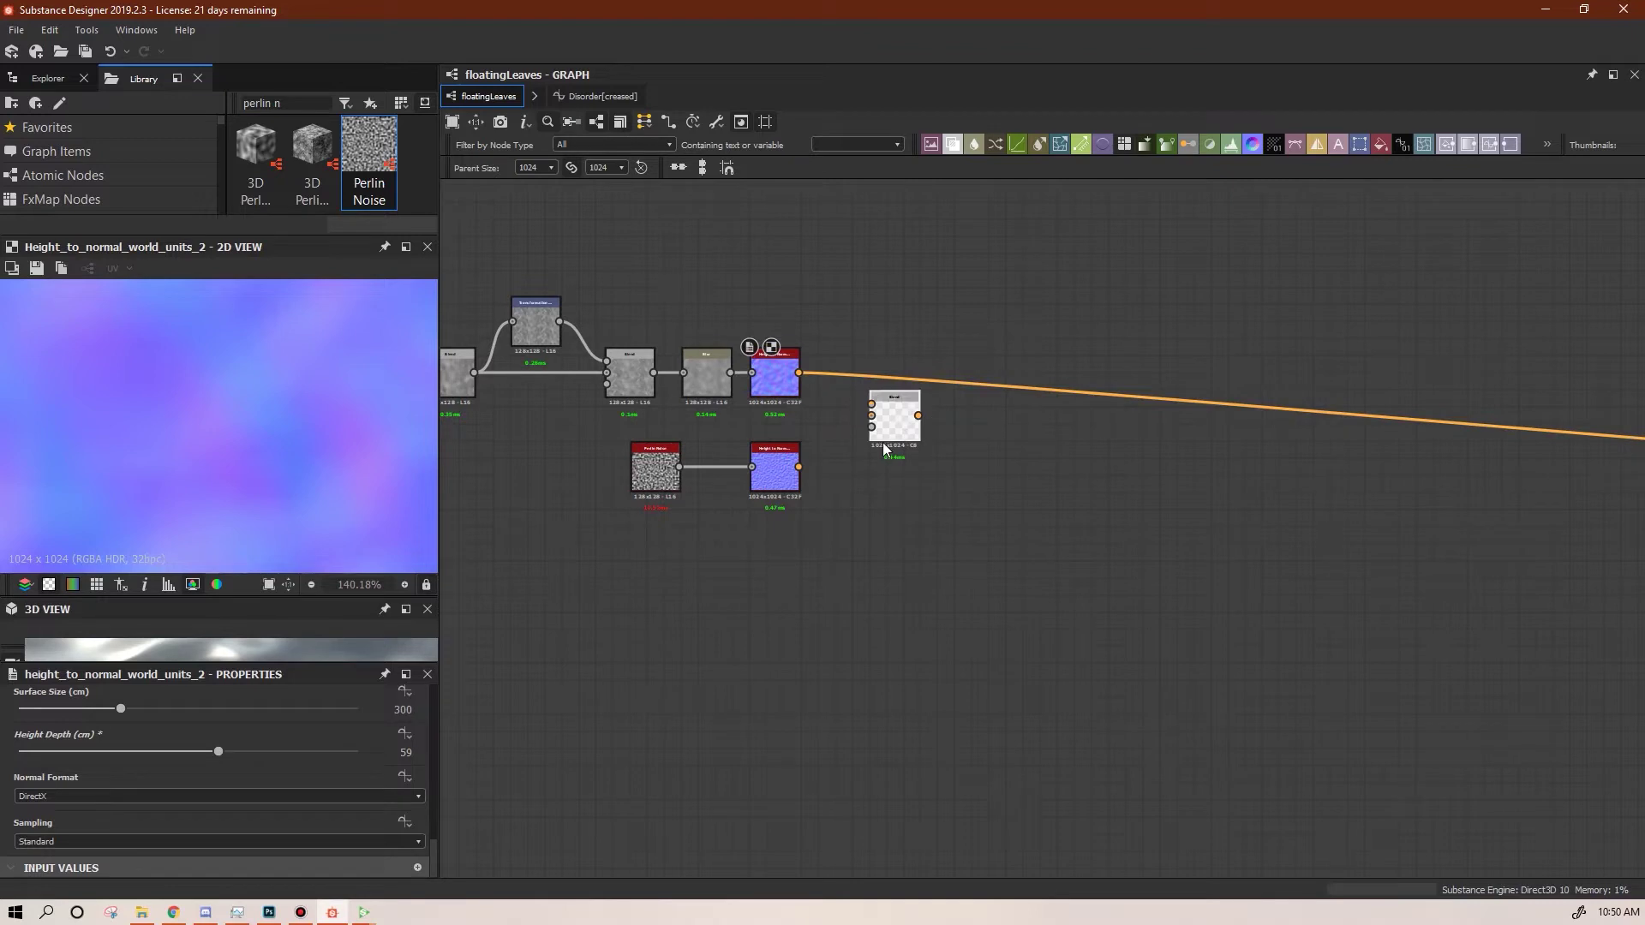
drag(800, 374, 872, 404)
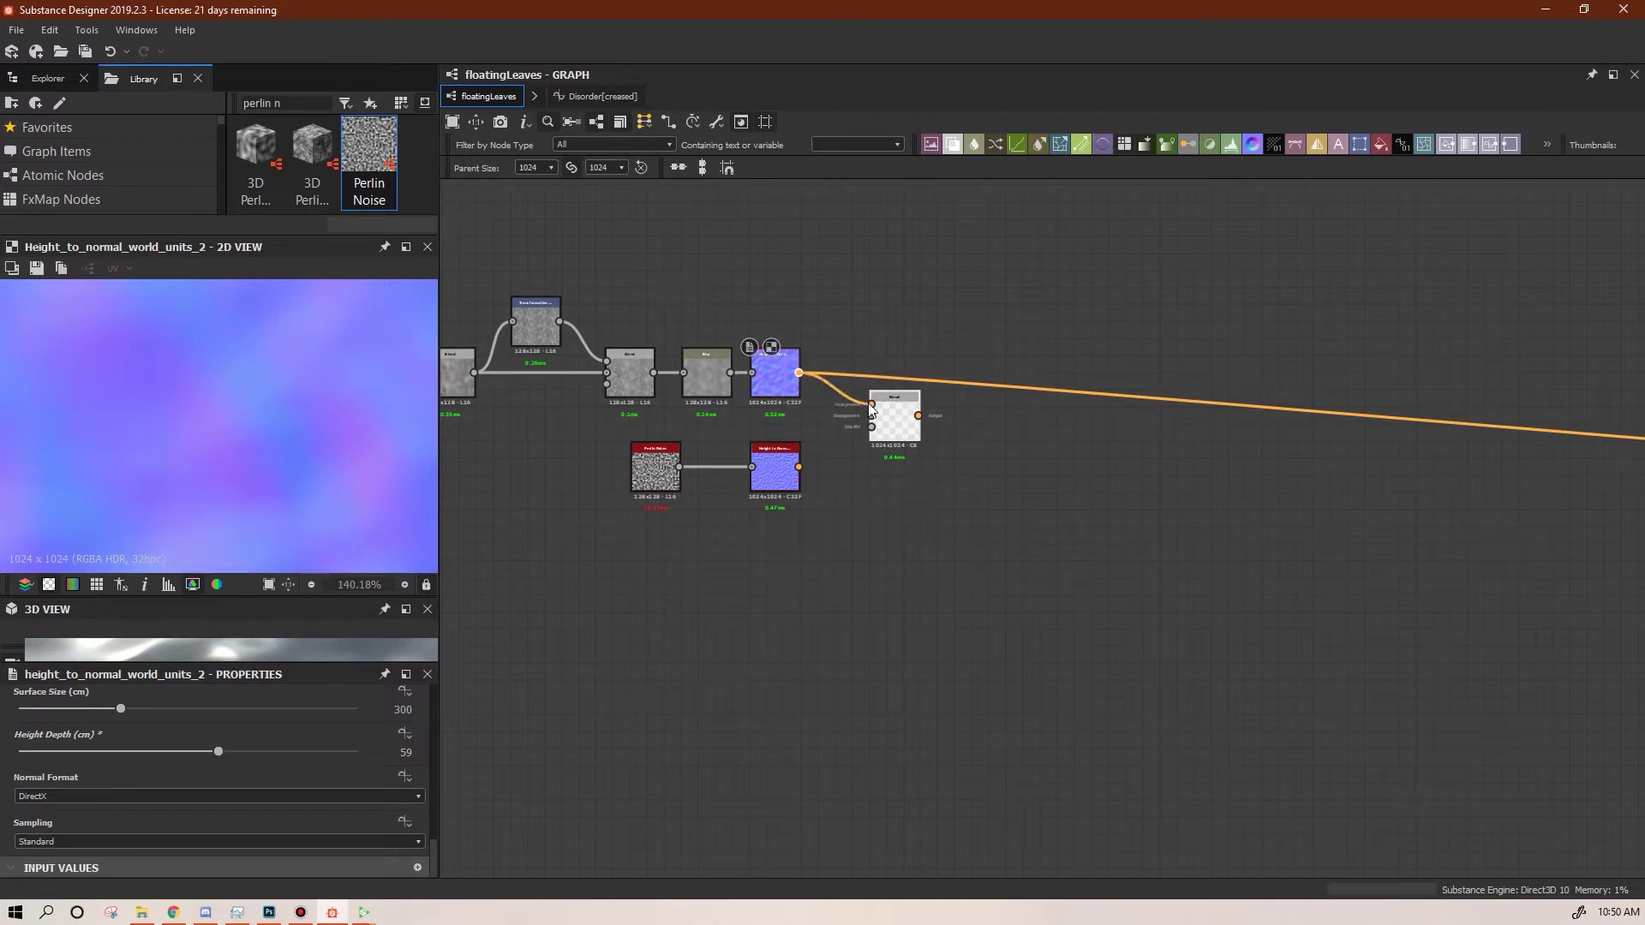
click(874, 420)
drag(803, 468, 872, 415)
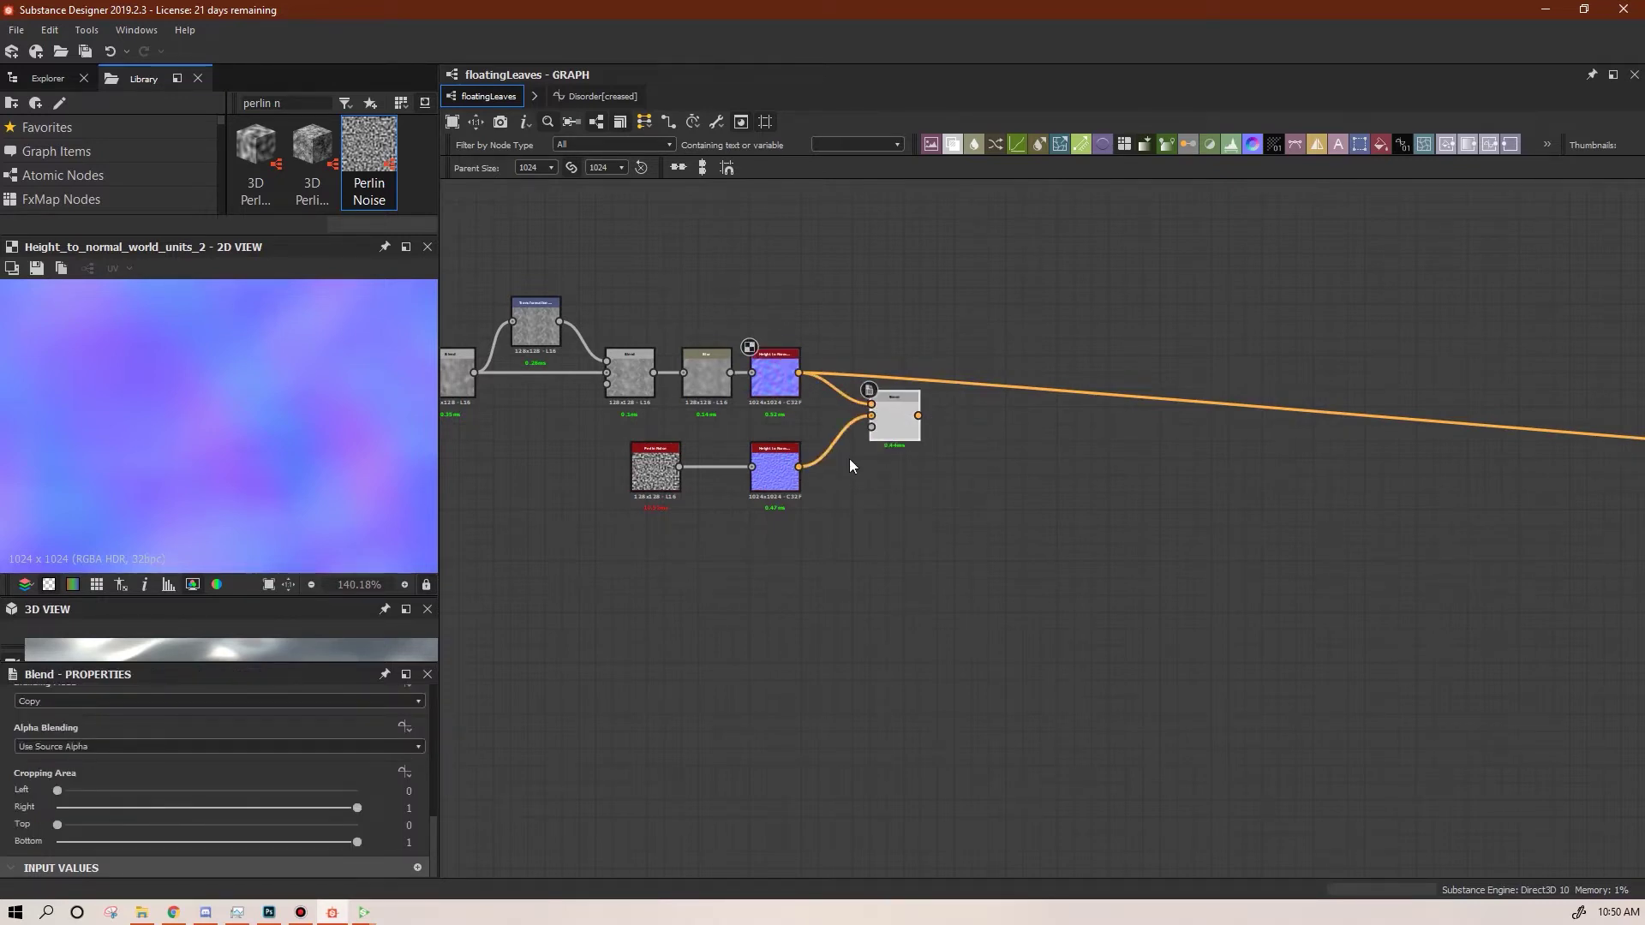
Set the blending mode of the Blend node combining the two normal maps to Overlay and preview the whole result
double_click(895, 420)
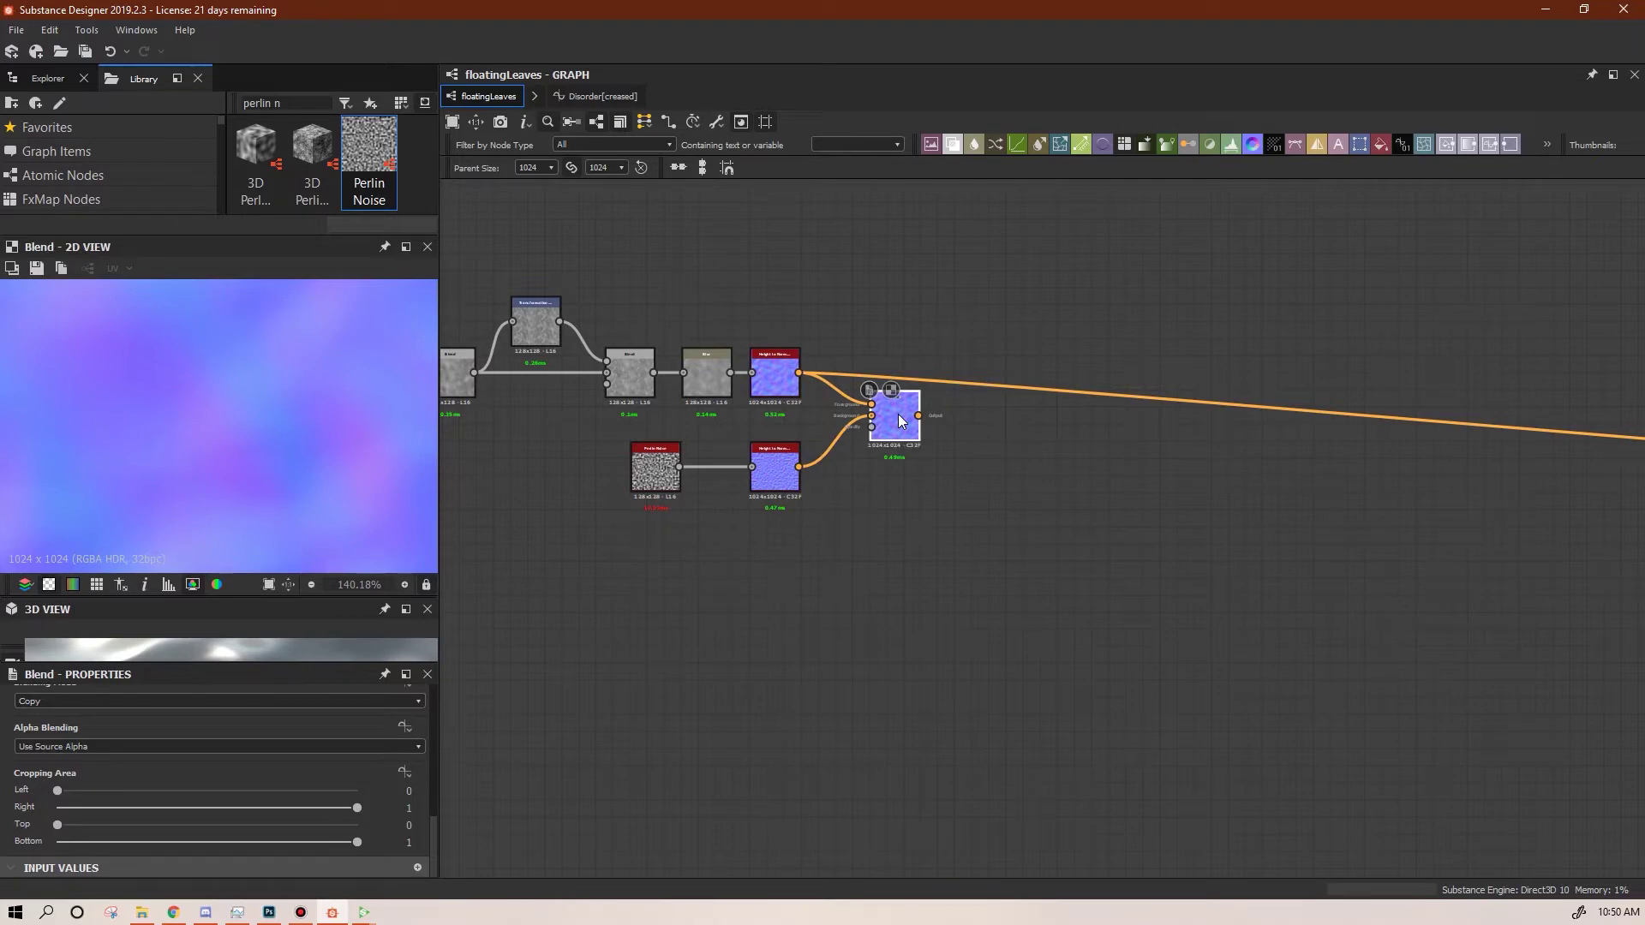
click(417, 699)
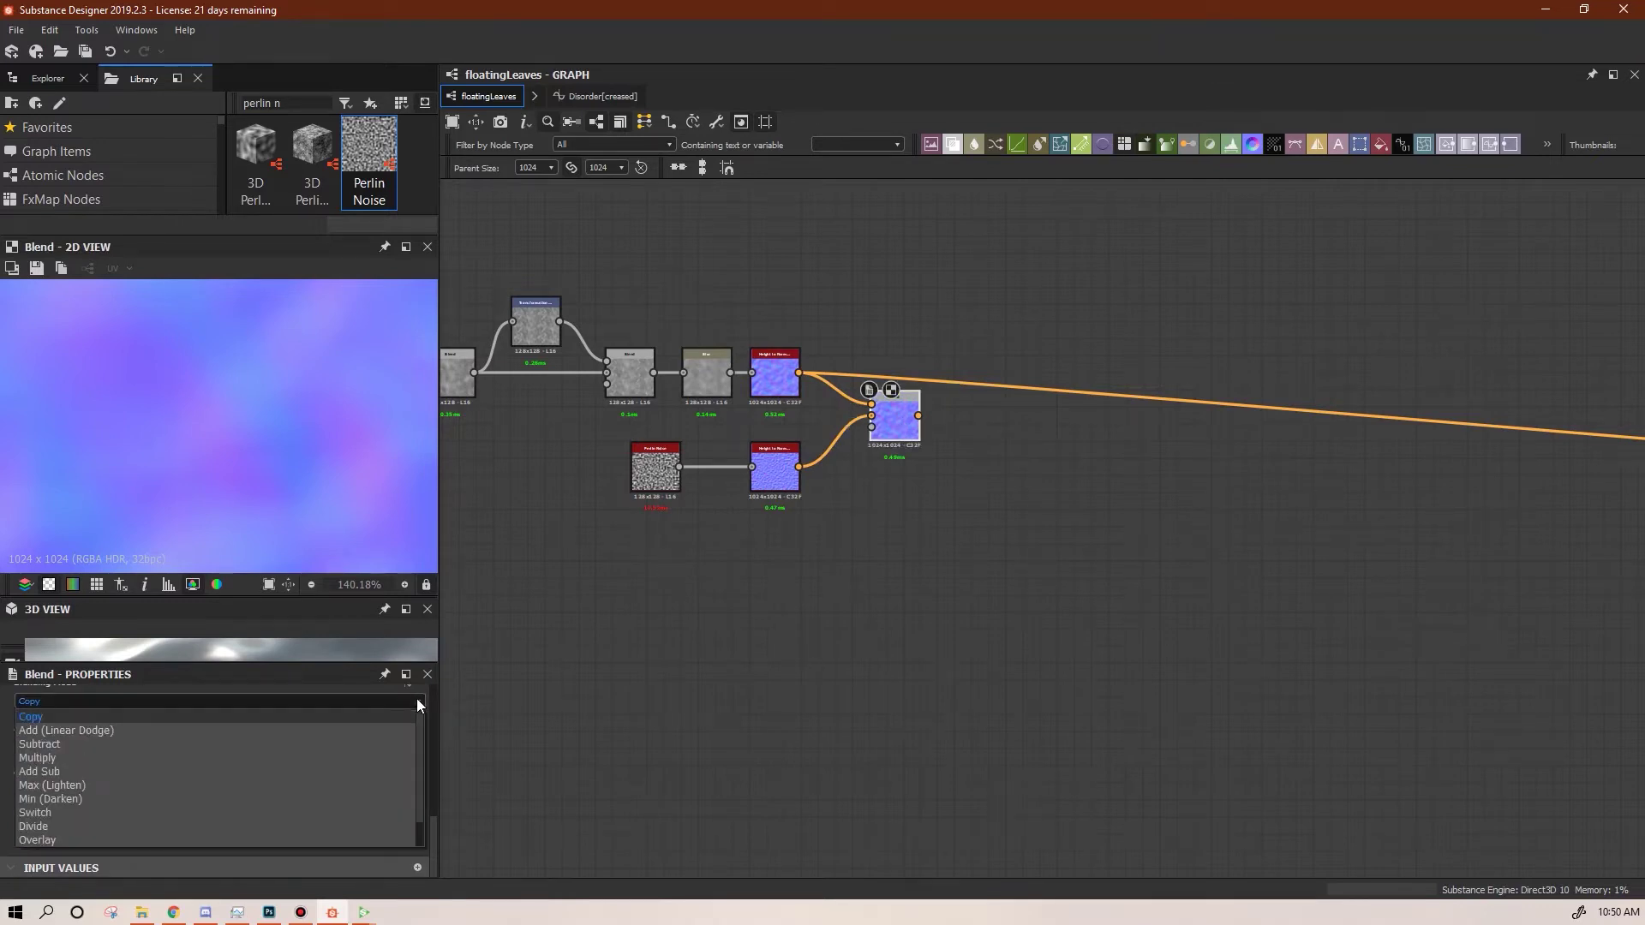
click(281, 842)
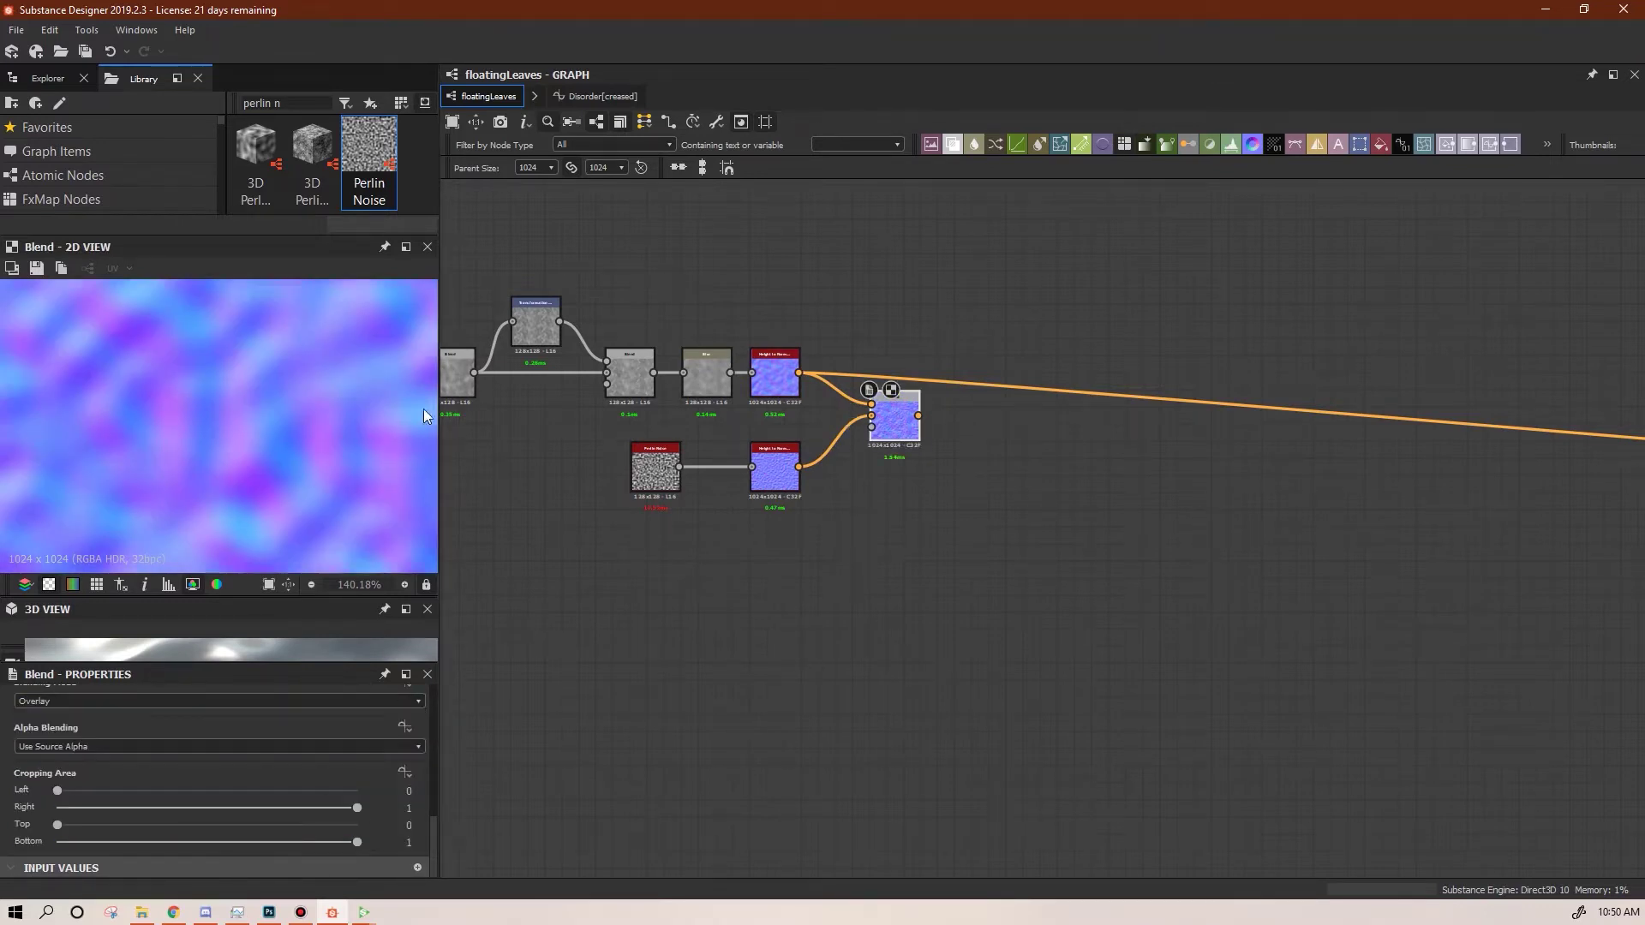
scroll(286, 423, down, 6)
middle_drag(993, 556, 887, 581)
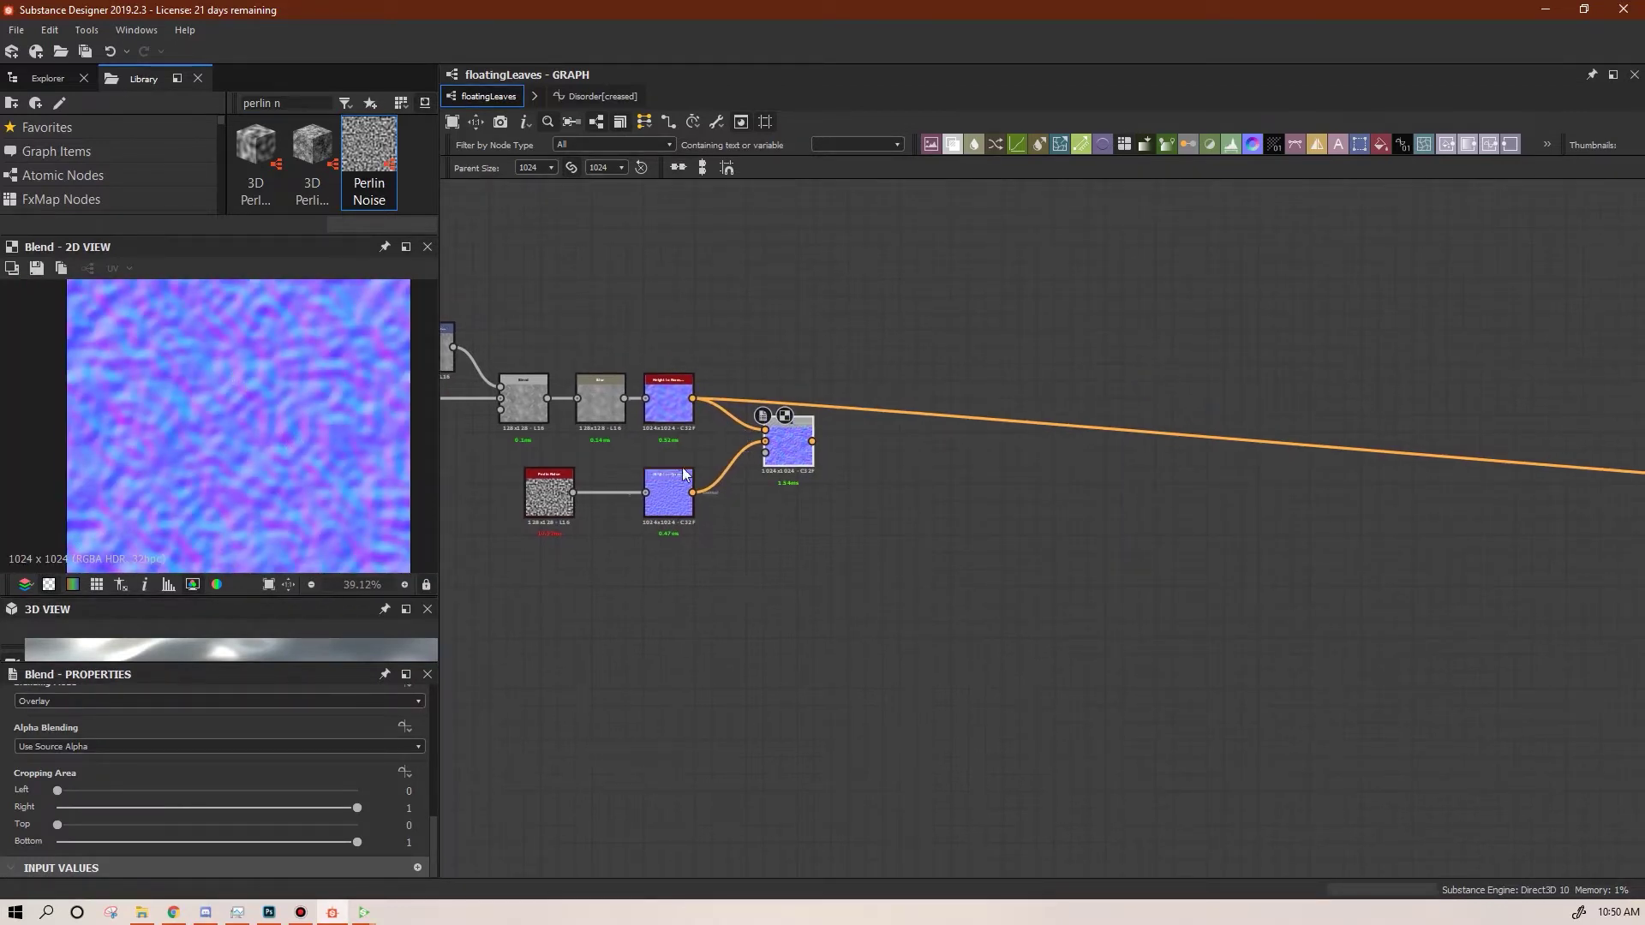
Compare both normal maps, lower the Height Depth of the Perlin chain's Height to Normal node, and preview the Blend result
double_click(672, 495)
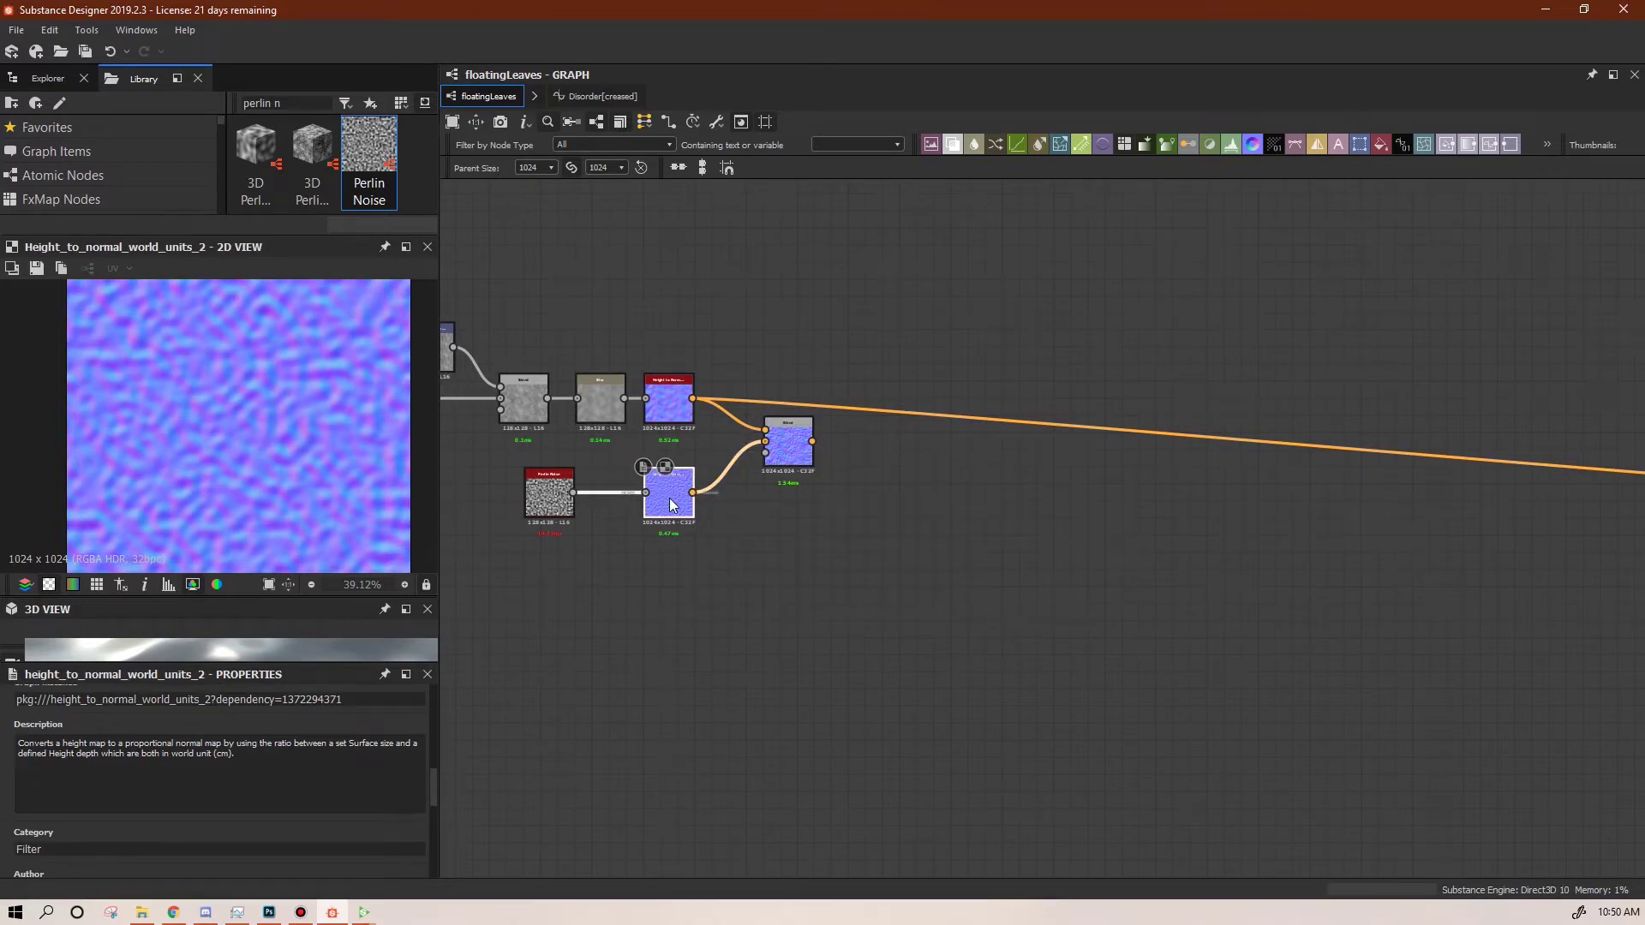
double_click(667, 398)
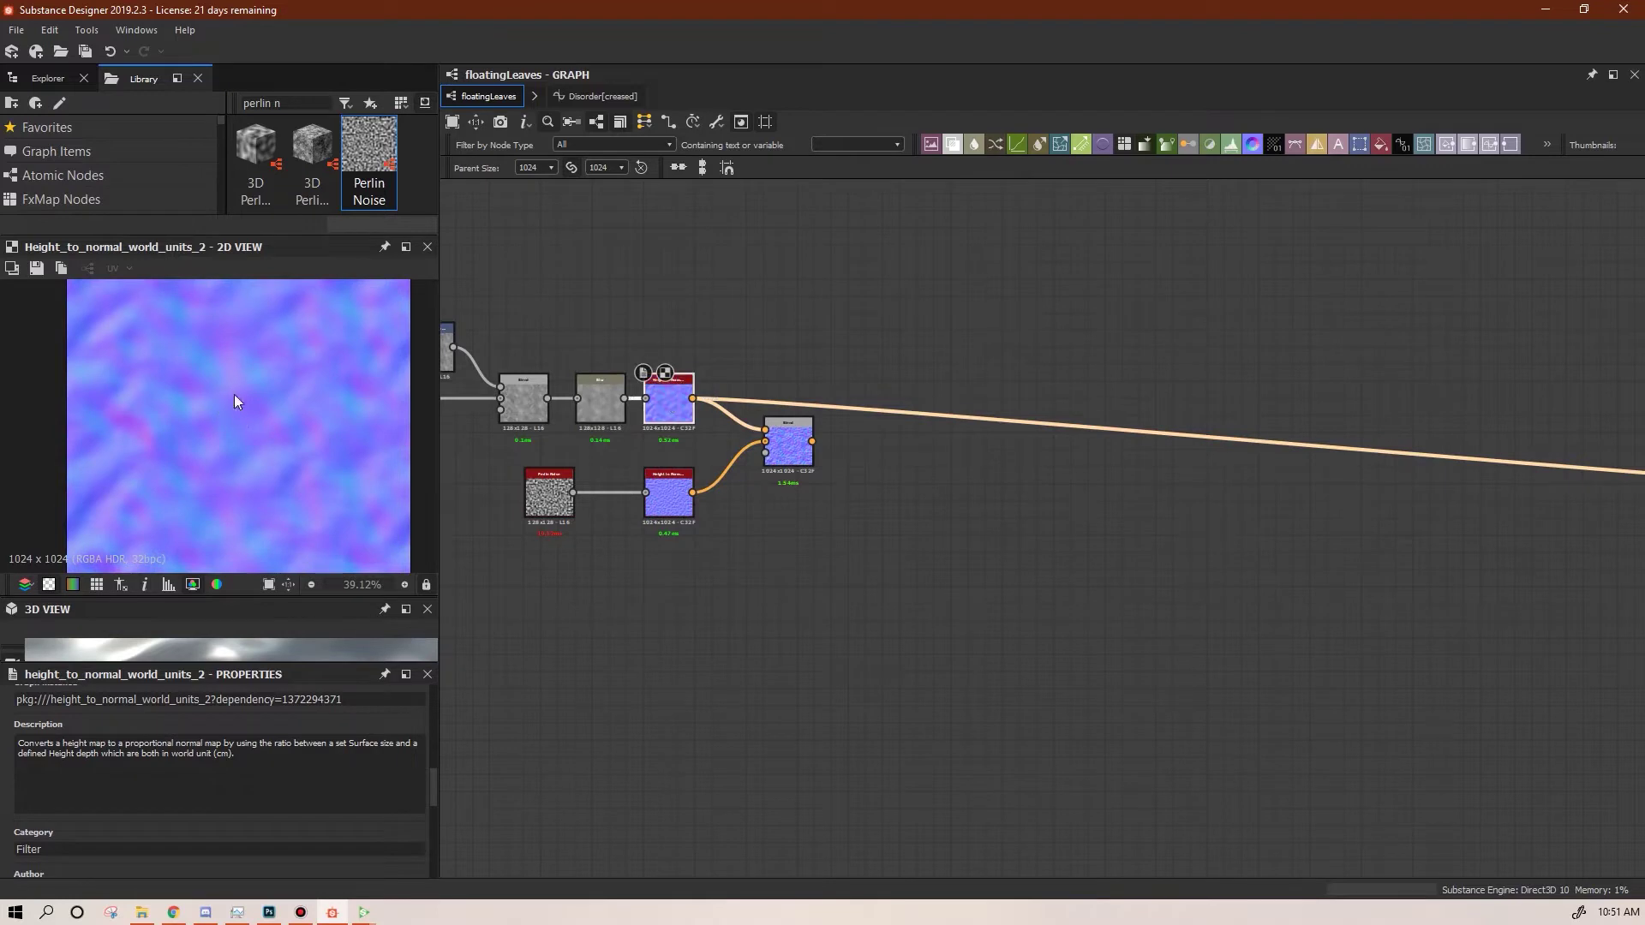
double_click(669, 495)
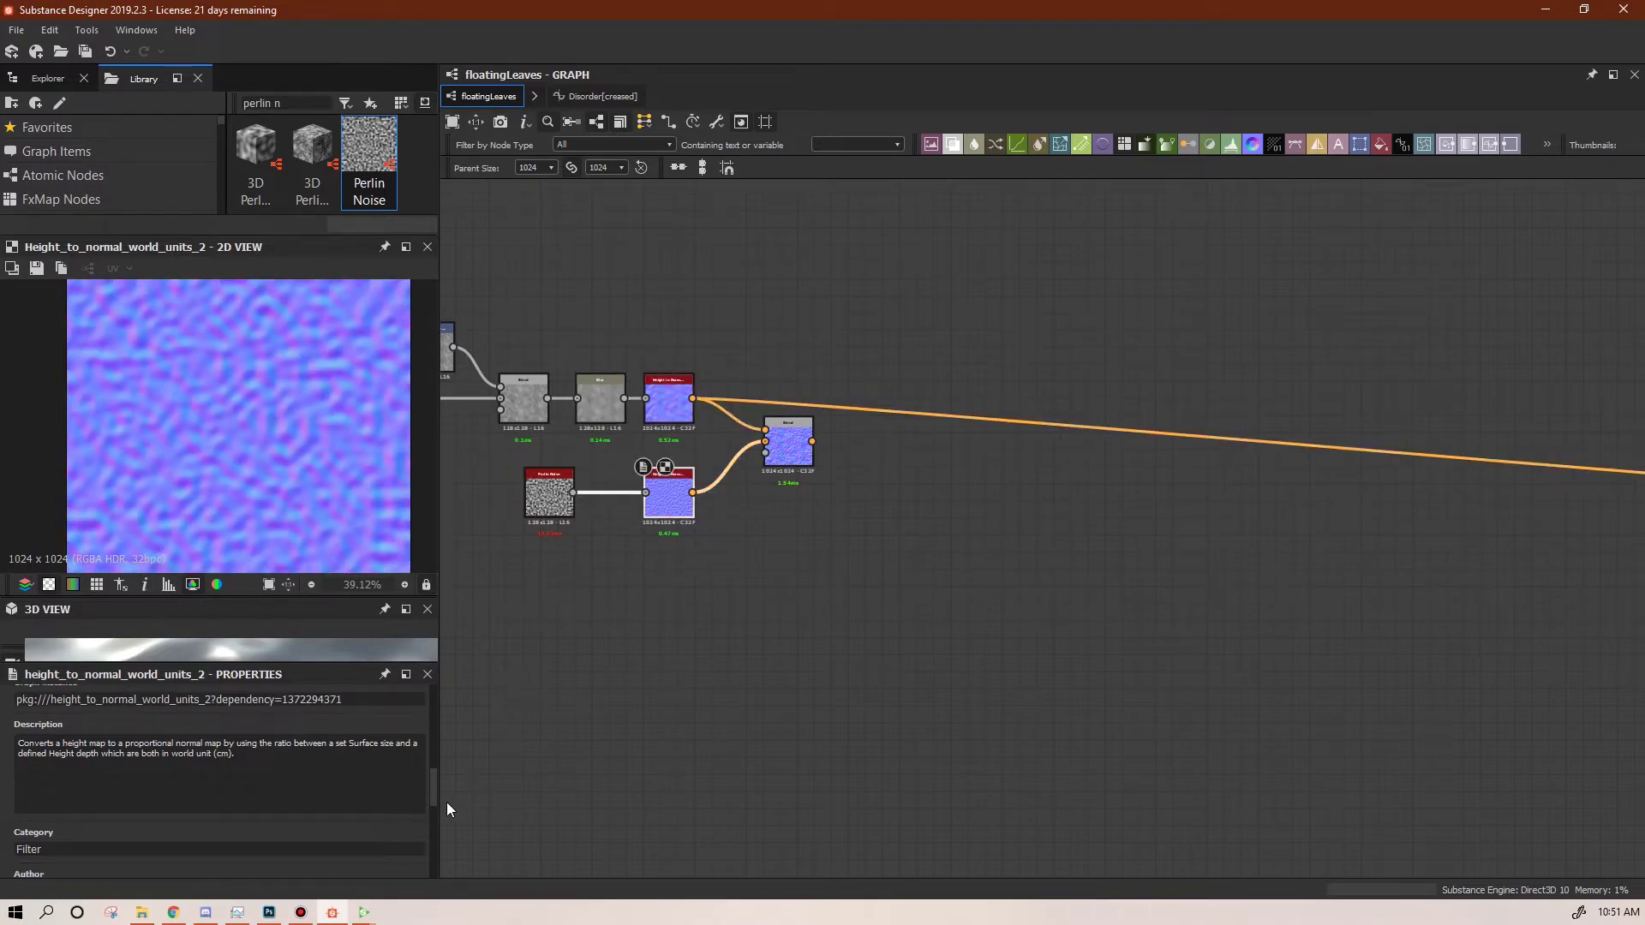
drag(435, 780, 436, 840)
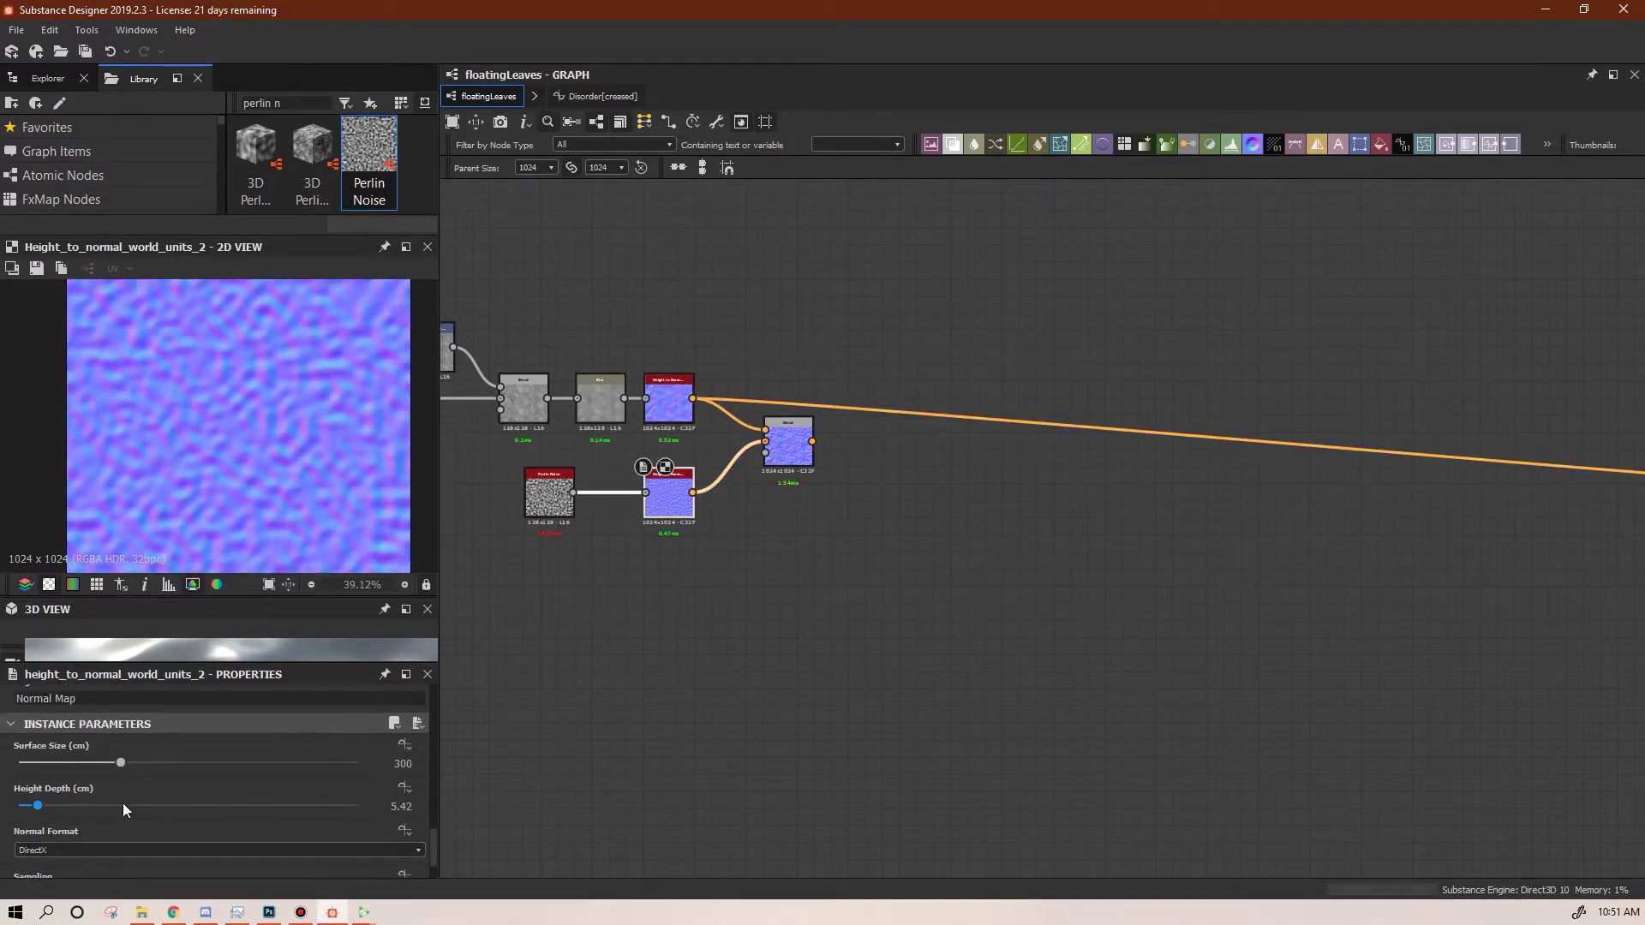
drag(41, 808, 30, 816)
double_click(797, 450)
scroll(301, 440, up, 2)
scroll(298, 438, down, 2)
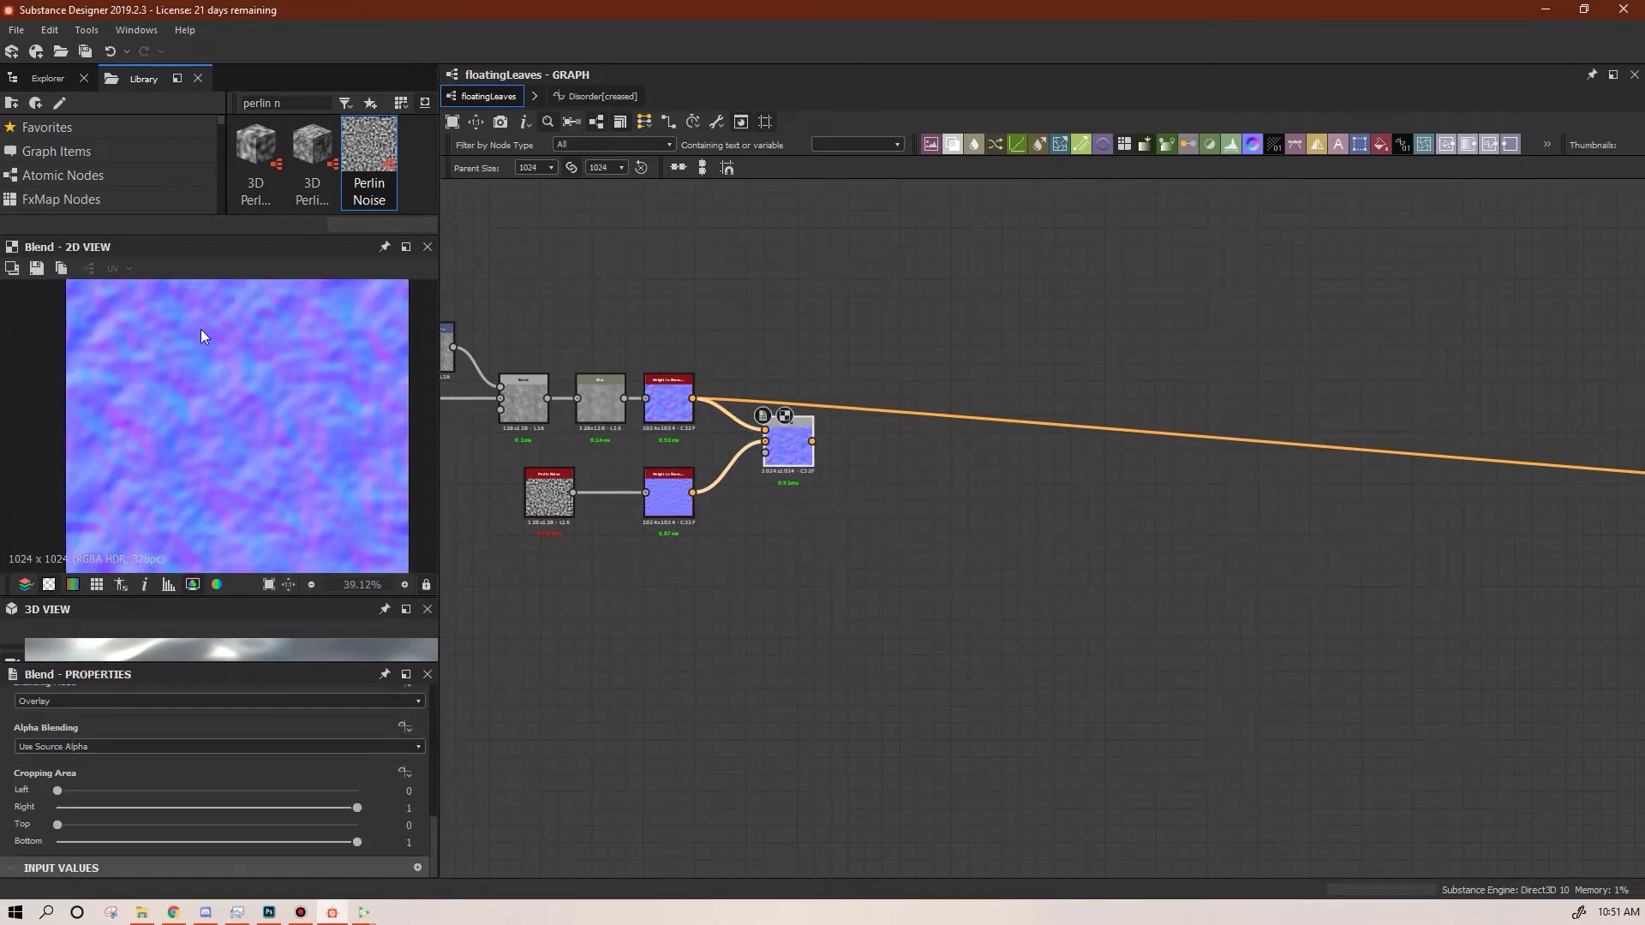
Route the Blend result into the material's Normal output and remove the intermediate Normal node in front of it
middle_drag(1006, 500, 864, 533)
drag(599, 449, 1507, 568)
middle_drag(1507, 567, 1070, 580)
click(1318, 524)
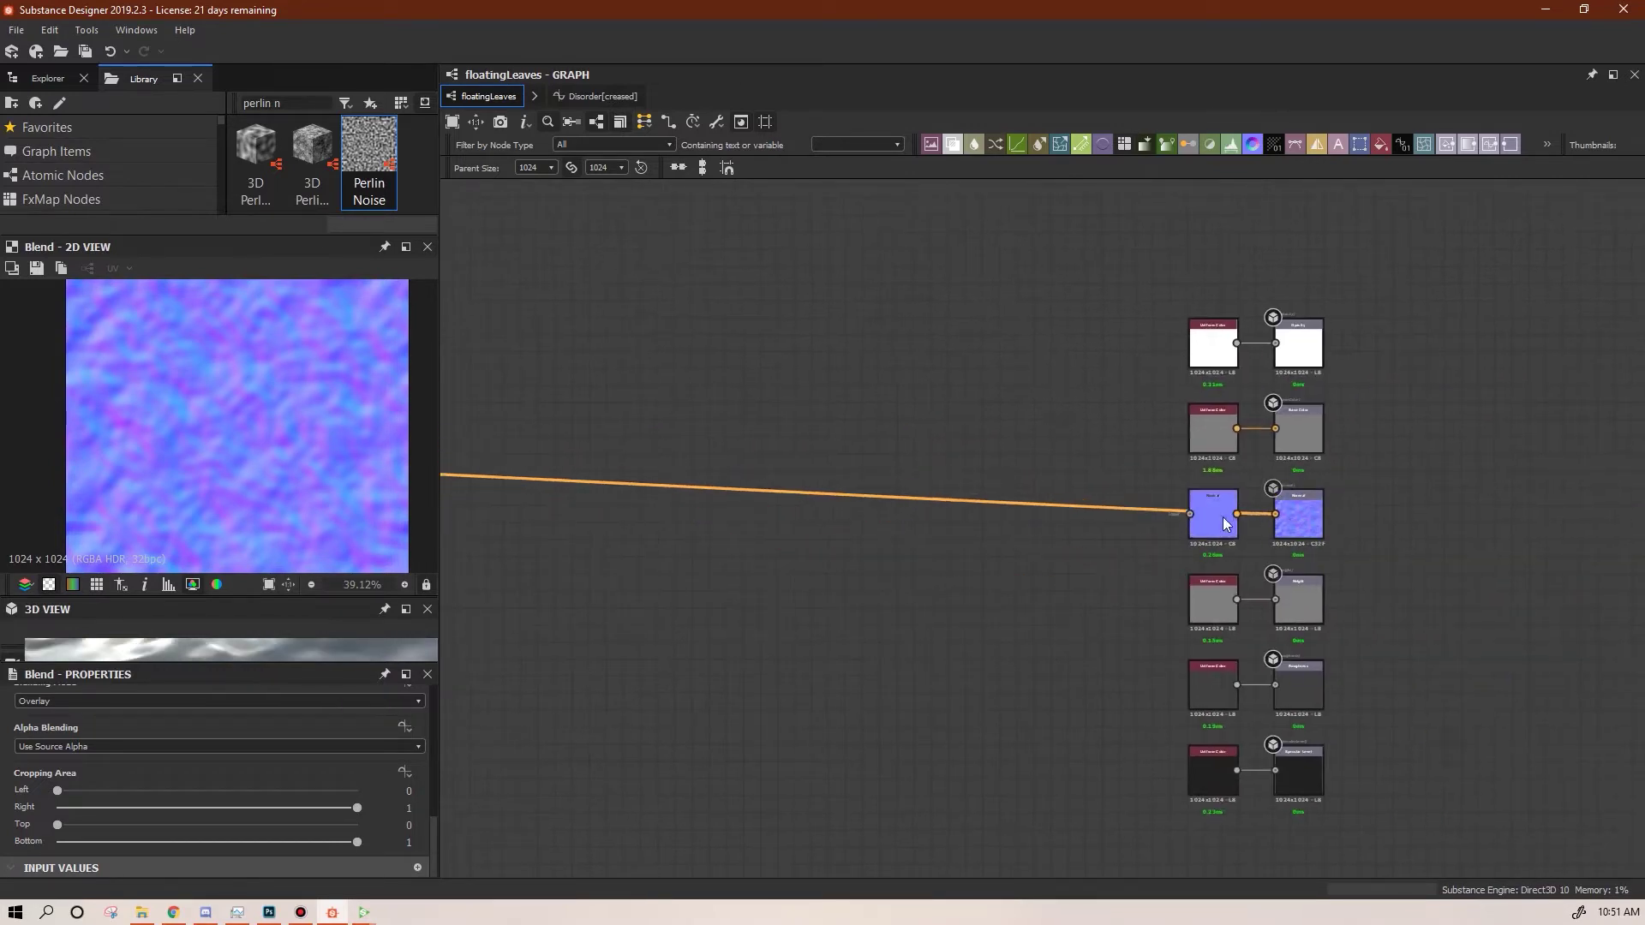
drag(1226, 518, 1042, 543)
Save the floatingLeaves package, switch to Substance Player, and reload floatingLeaves.sbs there
drag(431, 852, 431, 775)
click(47, 78)
click(37, 103)
click(364, 913)
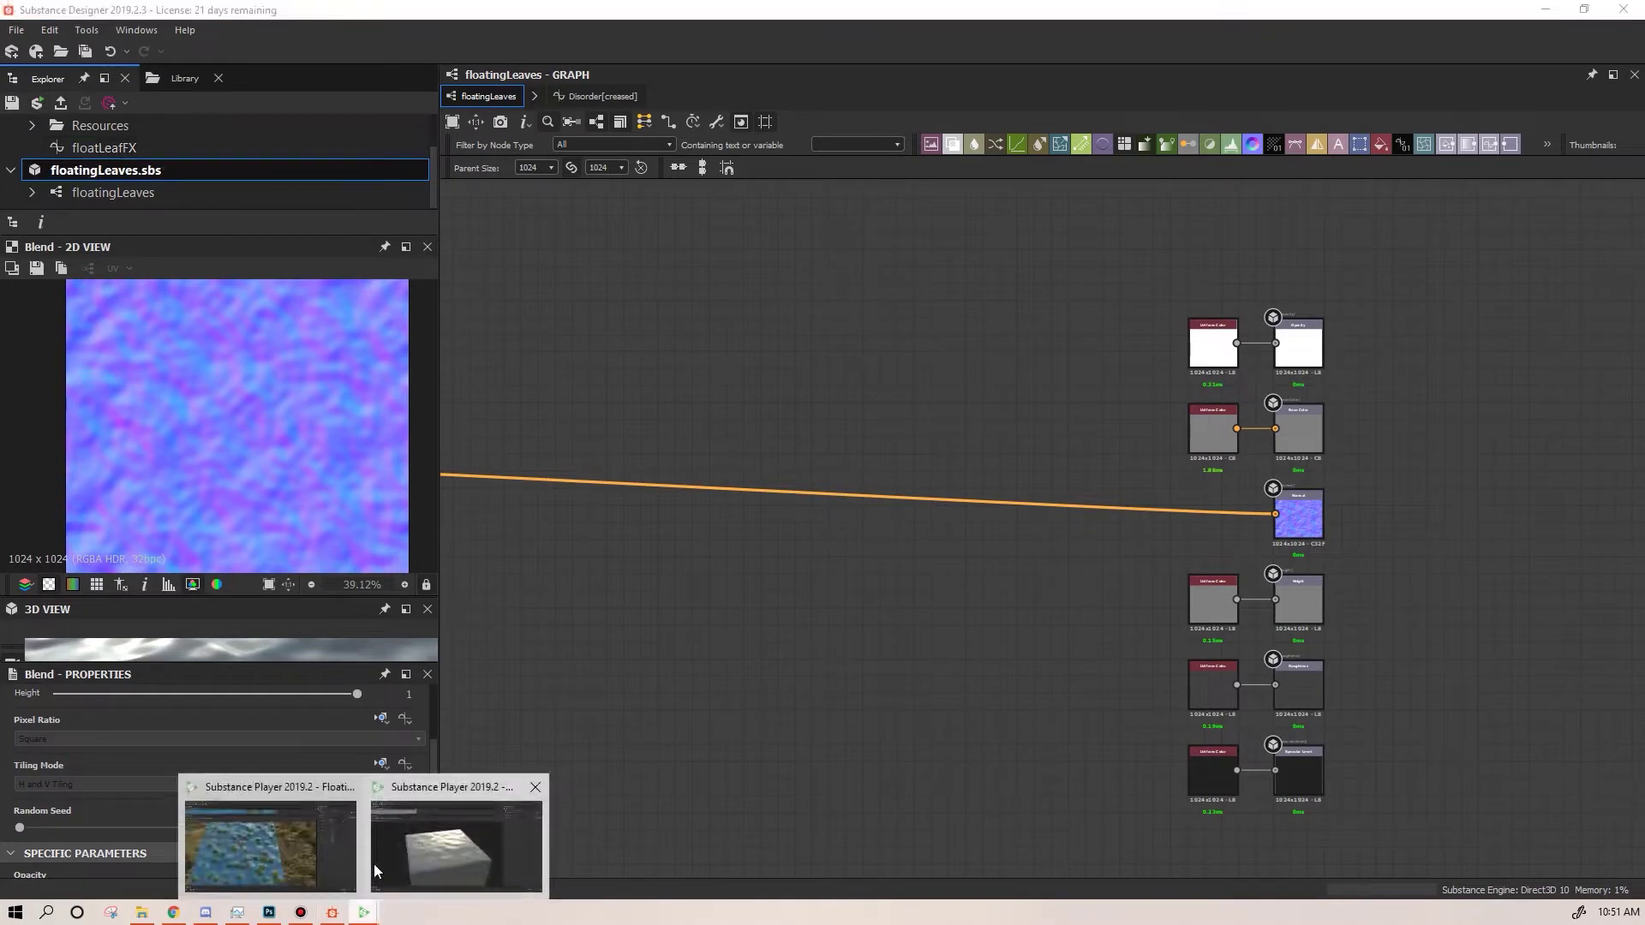
click(445, 844)
click(78, 53)
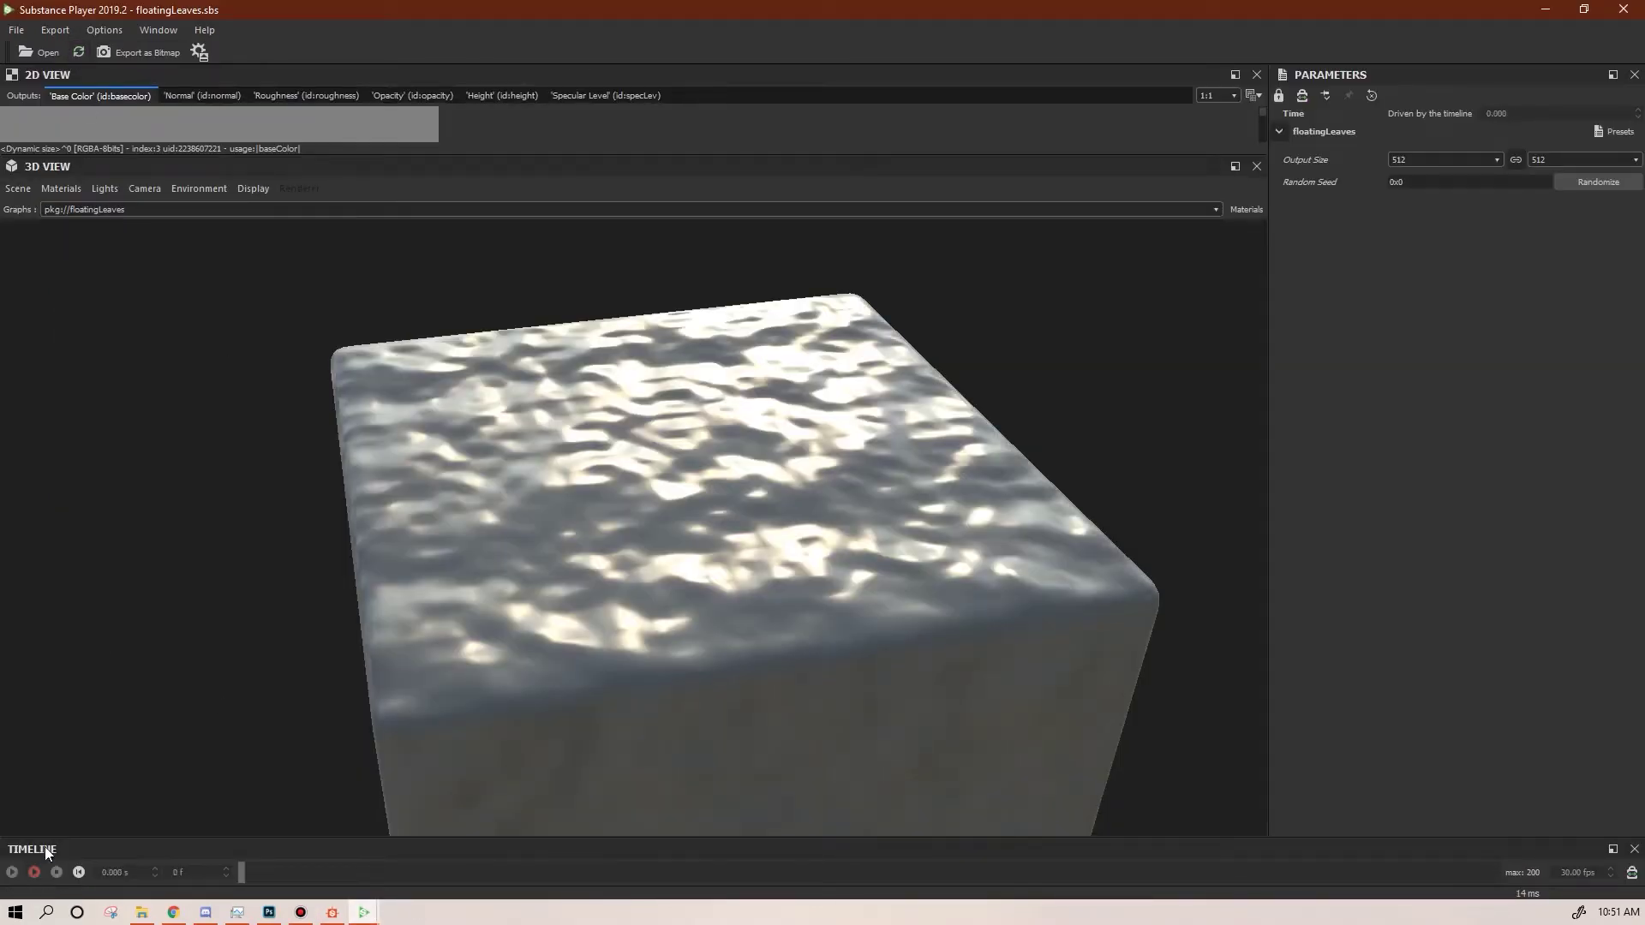
Set the output size to 1024, play the animation, and inspect the water surface on the cube from different angles
click(1457, 159)
click(1453, 233)
mouse_move(691, 665)
mouse_down()
mouse_move(768, 690)
mouse_move(722, 671)
mouse_up()
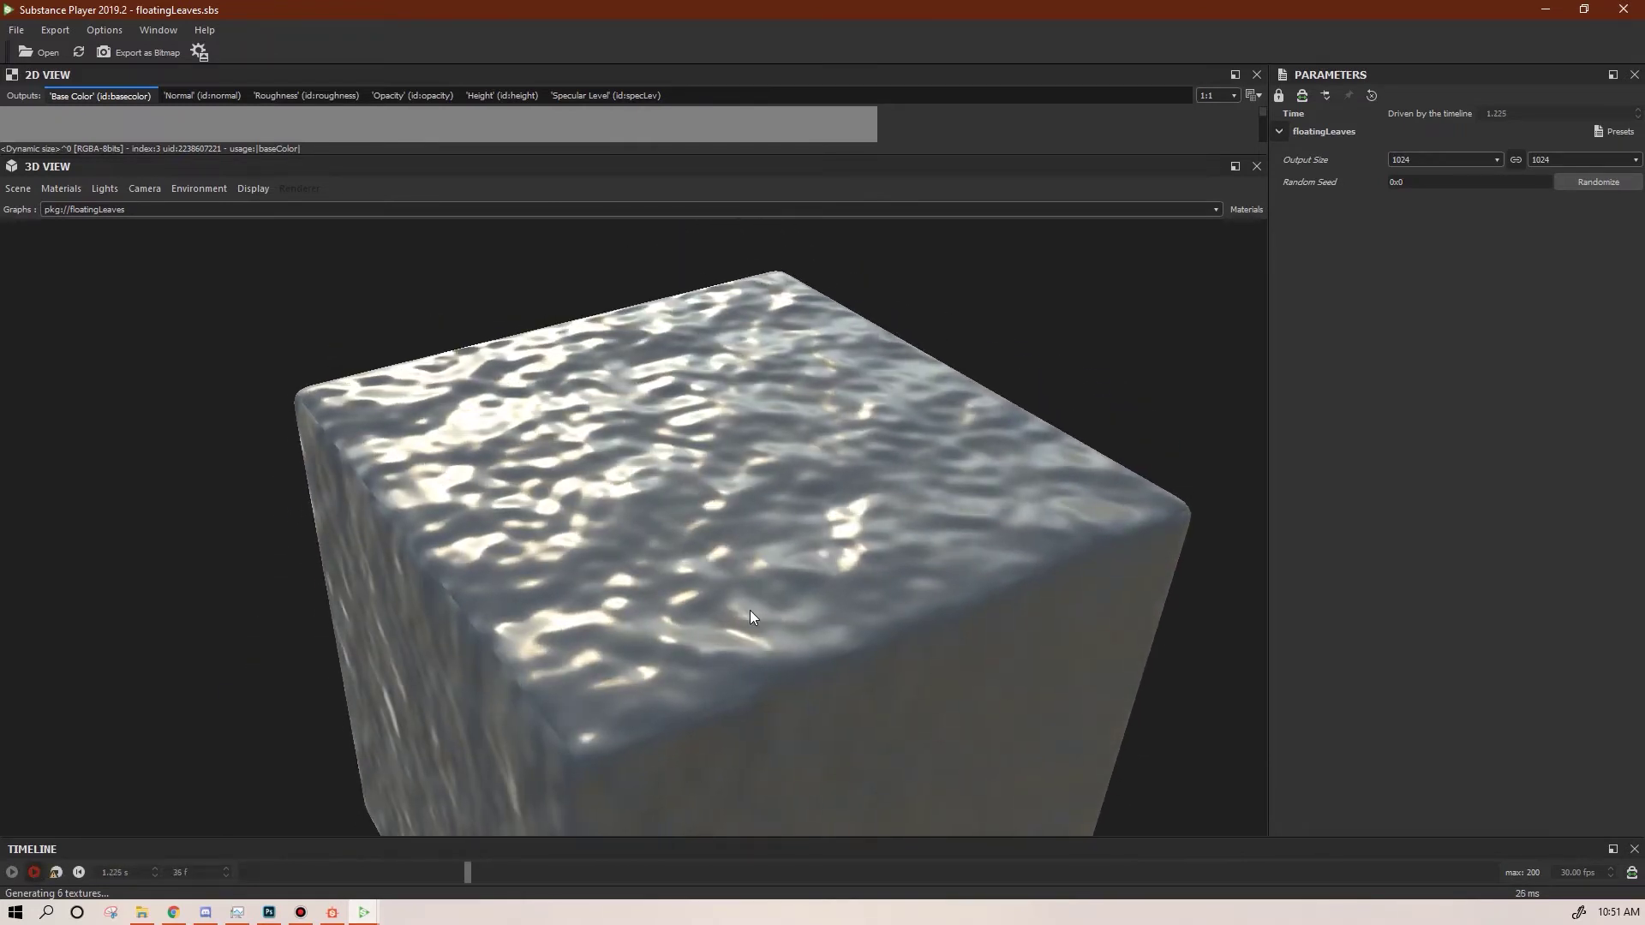
drag(749, 610, 712, 610)
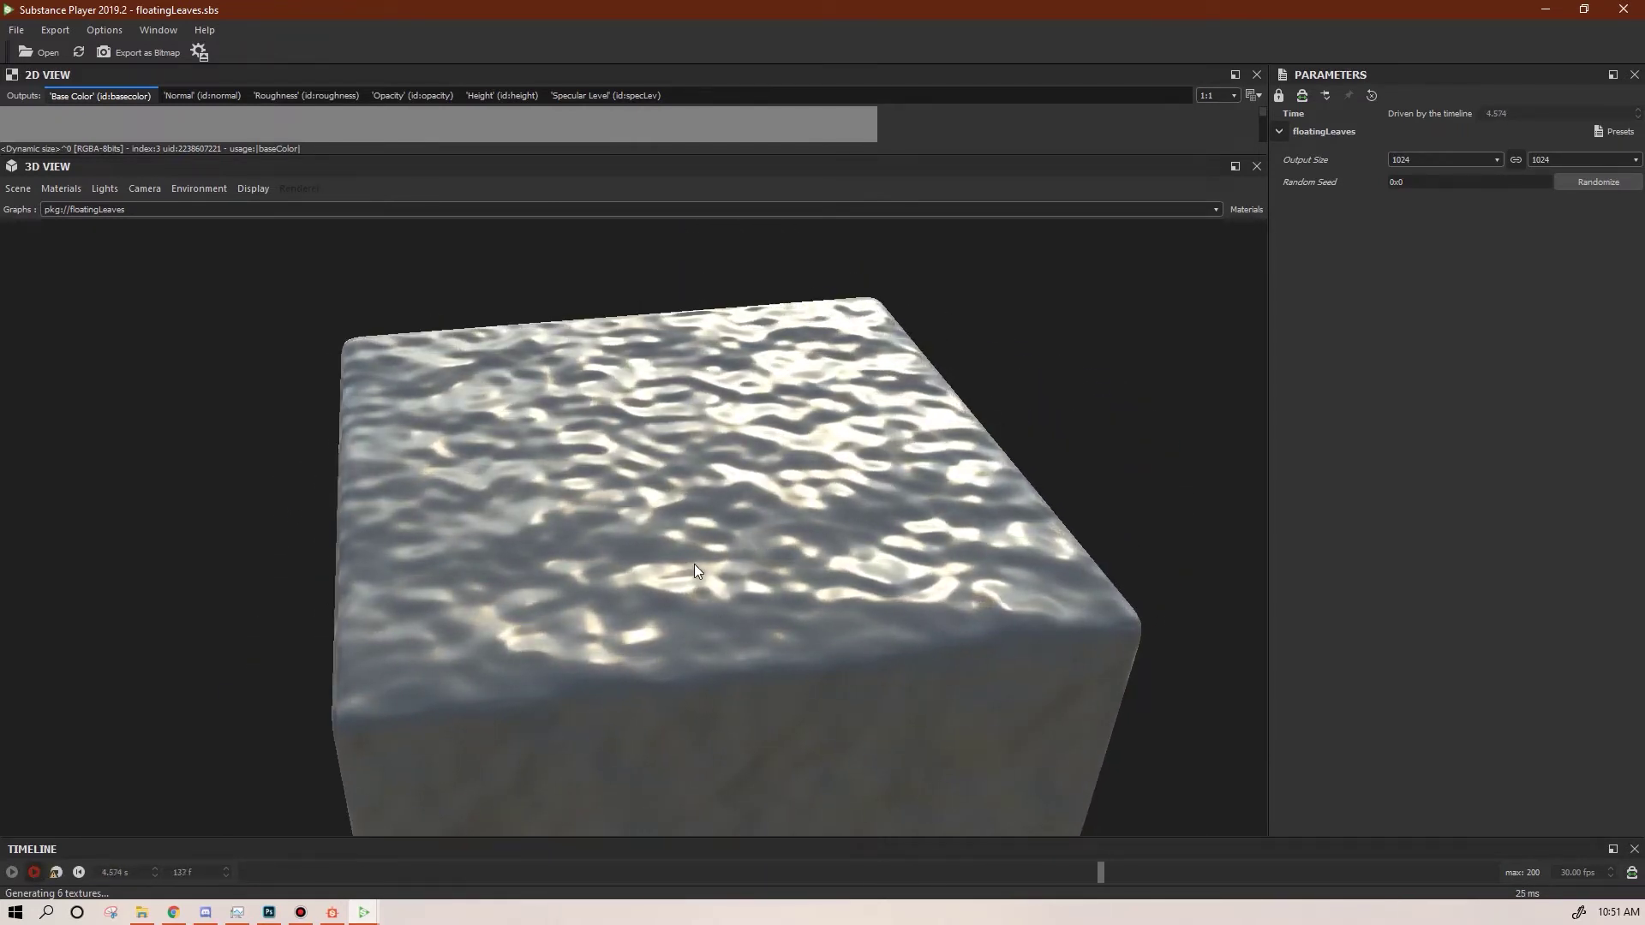
Switch back to Substance Designer and copy the $time by 0.1 multiplication nodes from the Creased node's Disorder function
key(alt+Tab)
middle_drag(678, 619, 1256, 628)
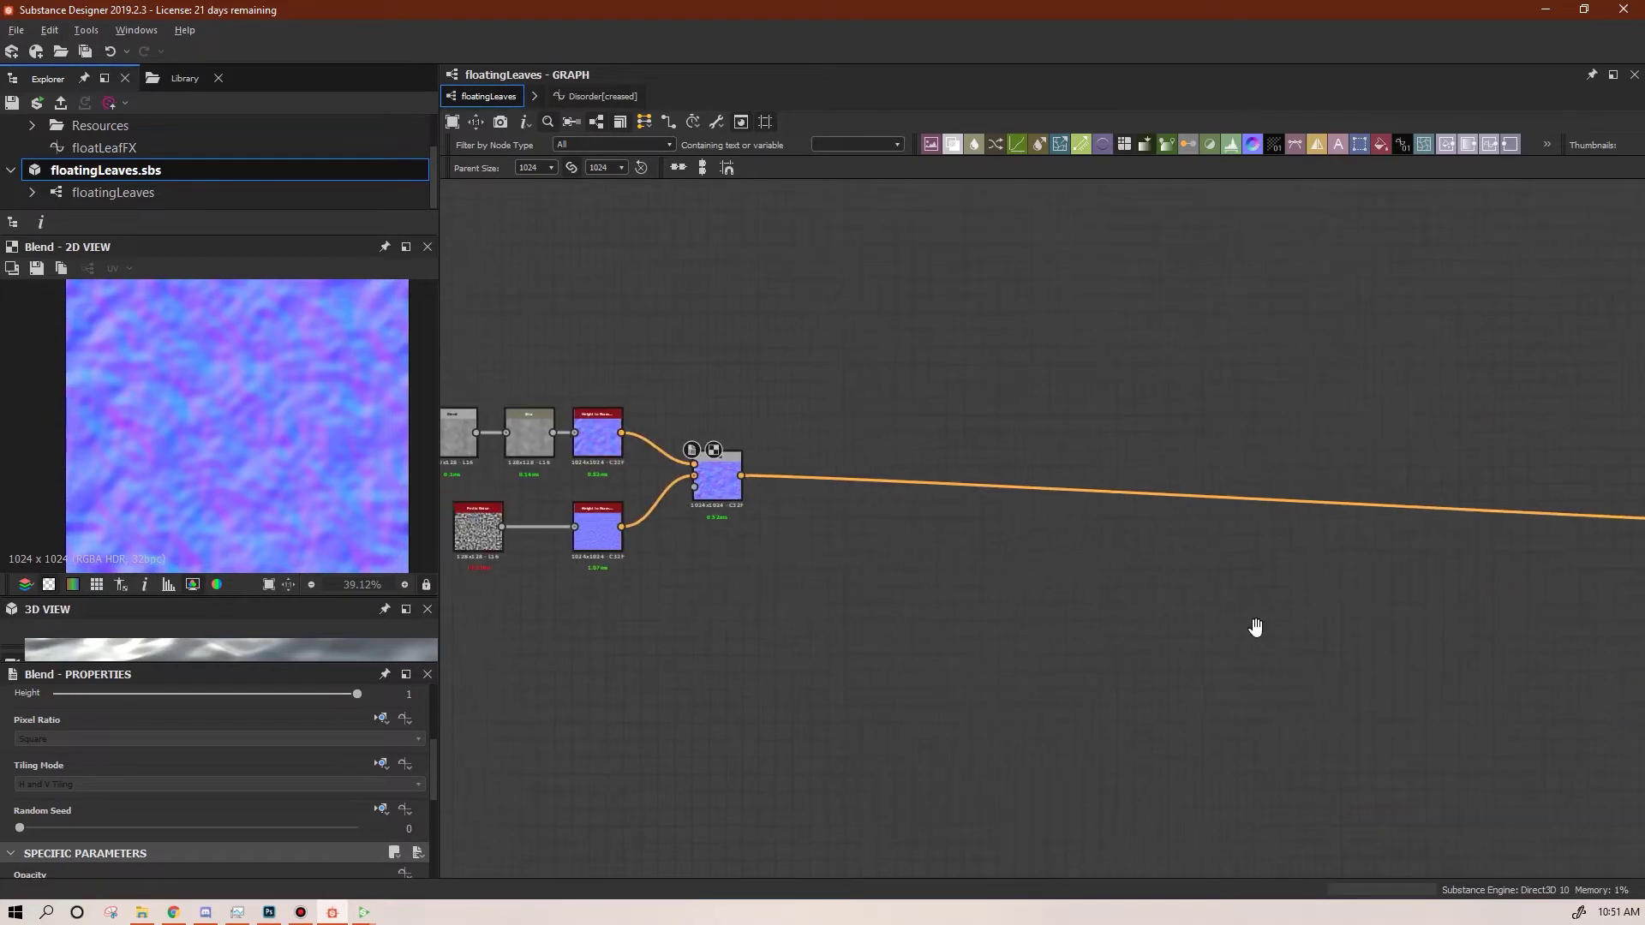
middle_drag(775, 685, 1326, 662)
middle_drag(733, 638, 895, 680)
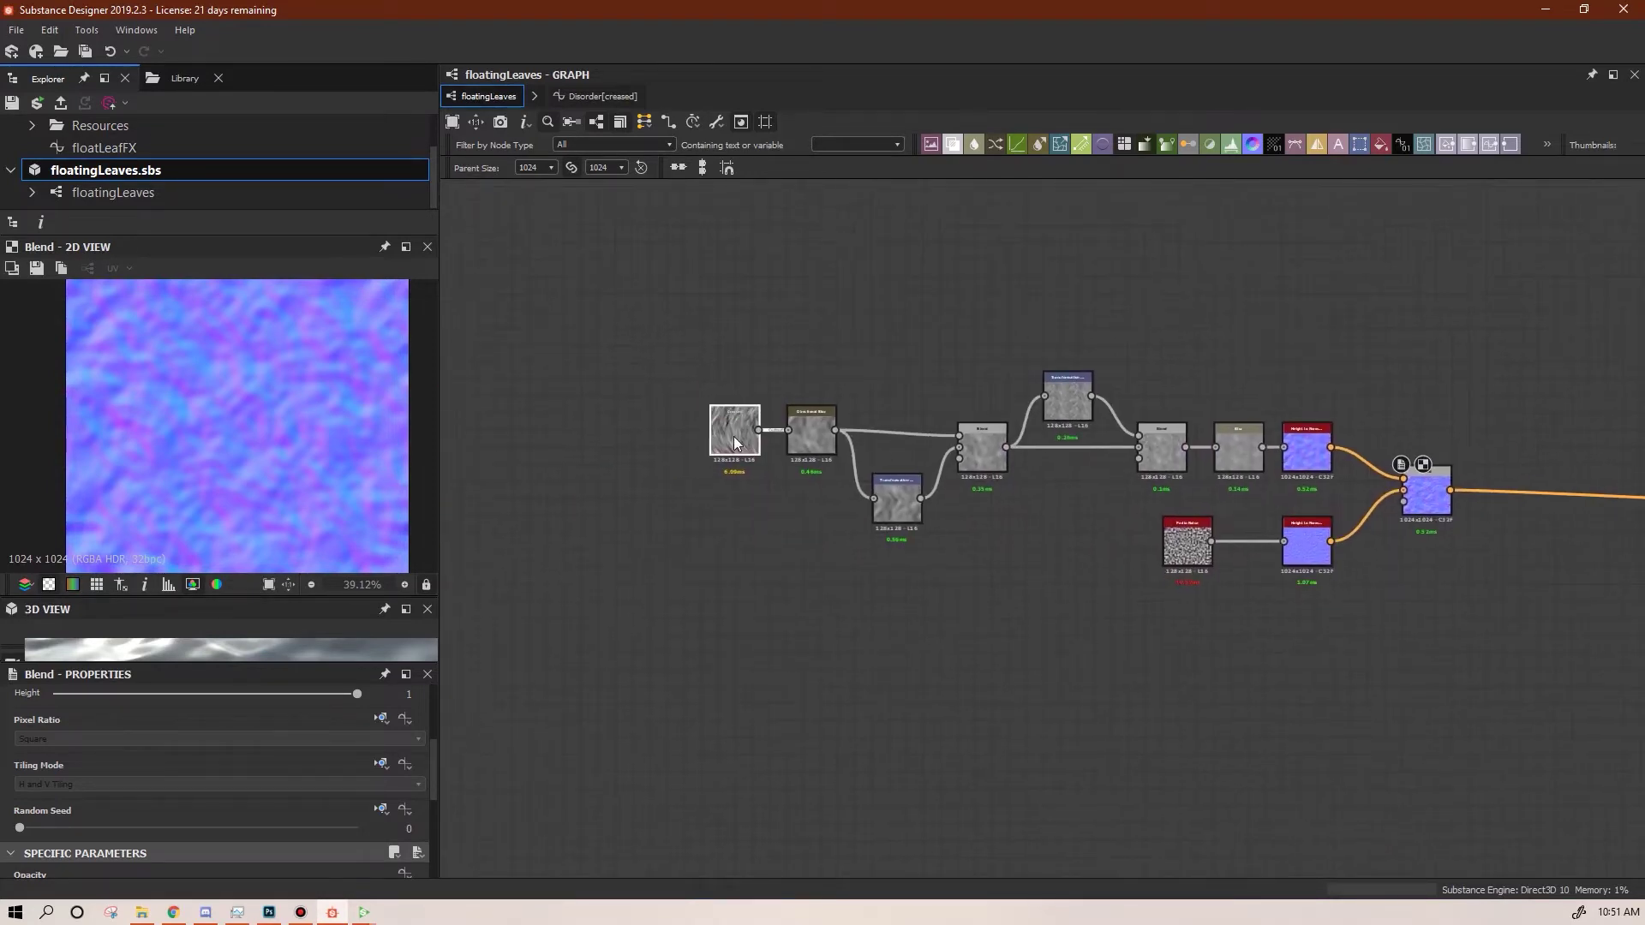
double_click(735, 444)
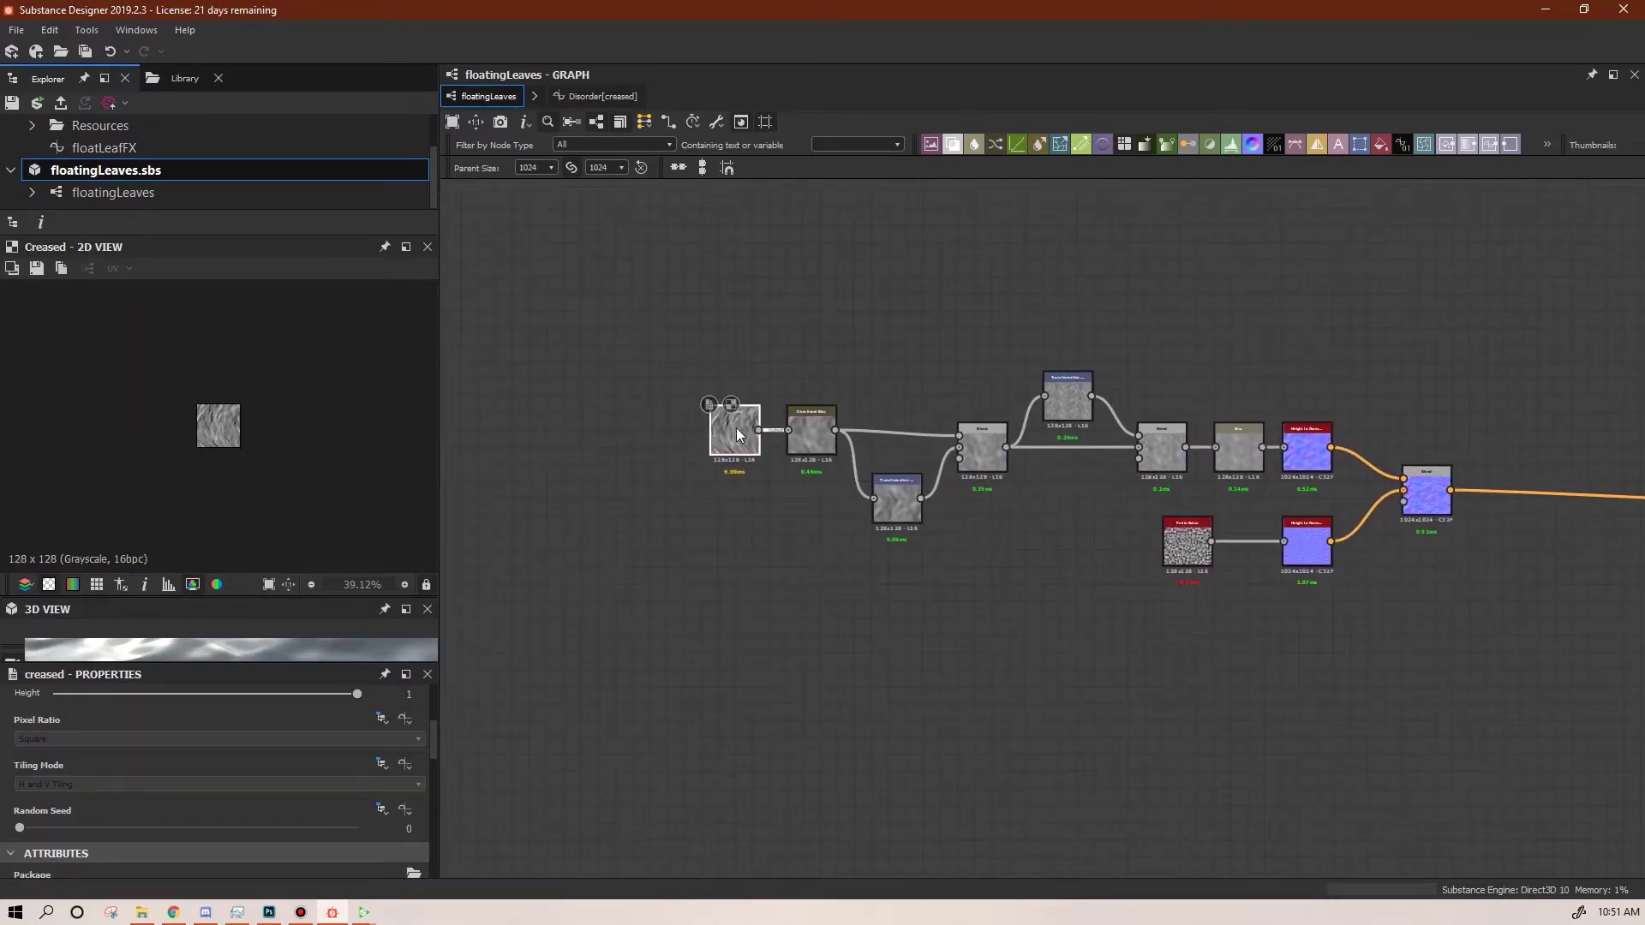
click(599, 98)
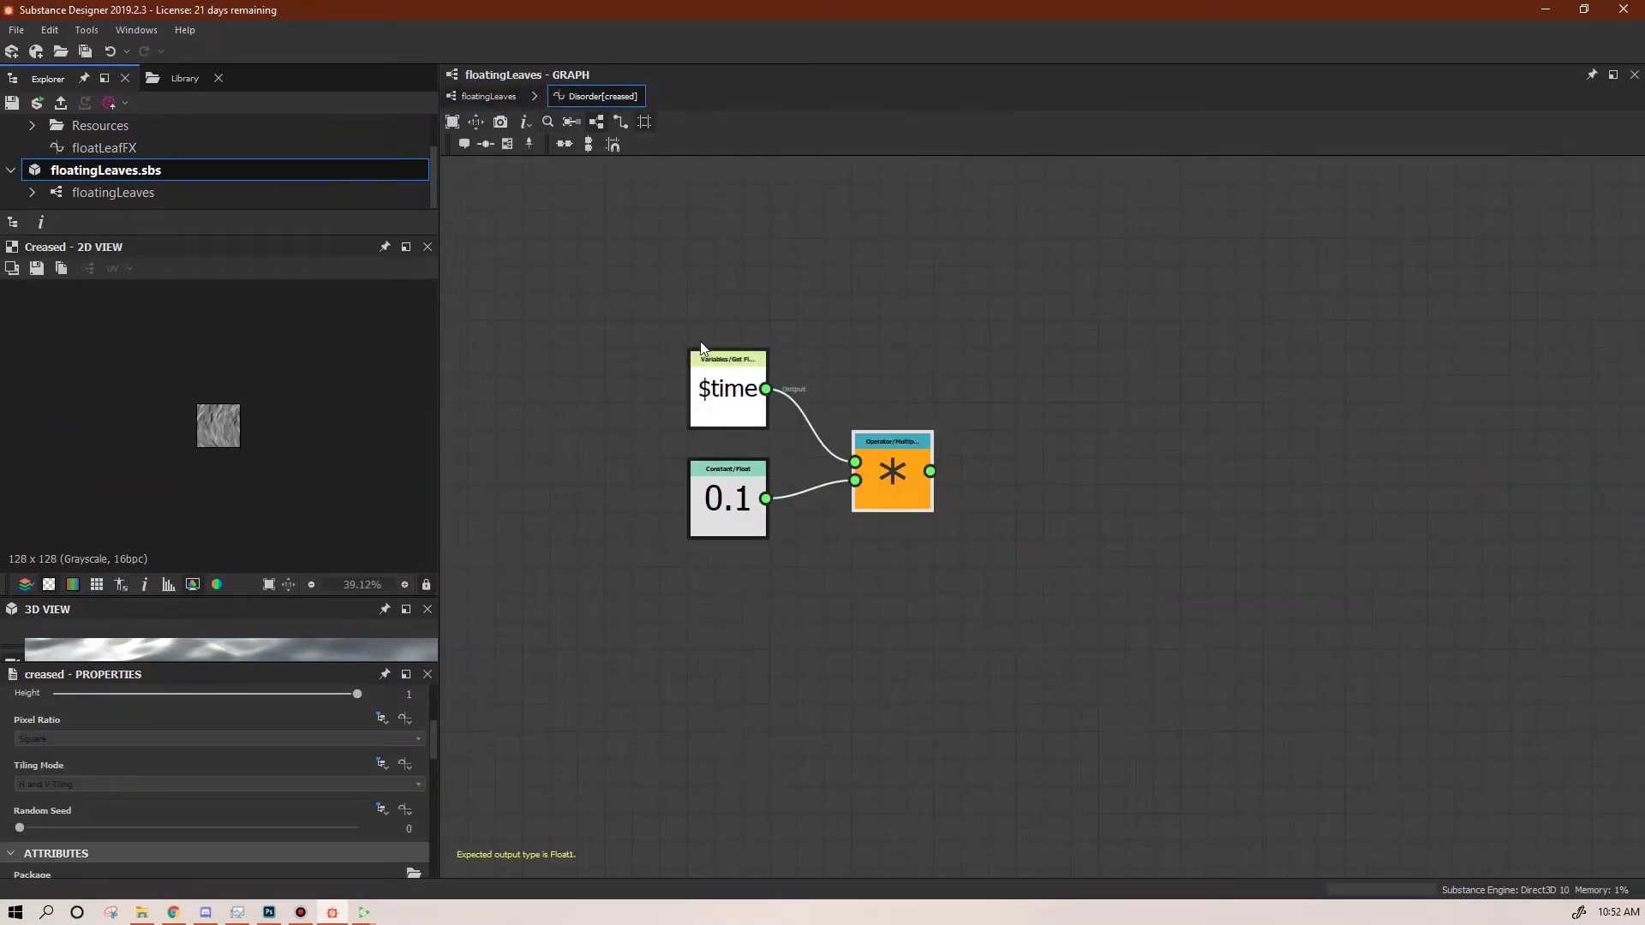
click(489, 96)
Create an empty function on the Disorder parameter of the Perlin Noise node
double_click(1186, 544)
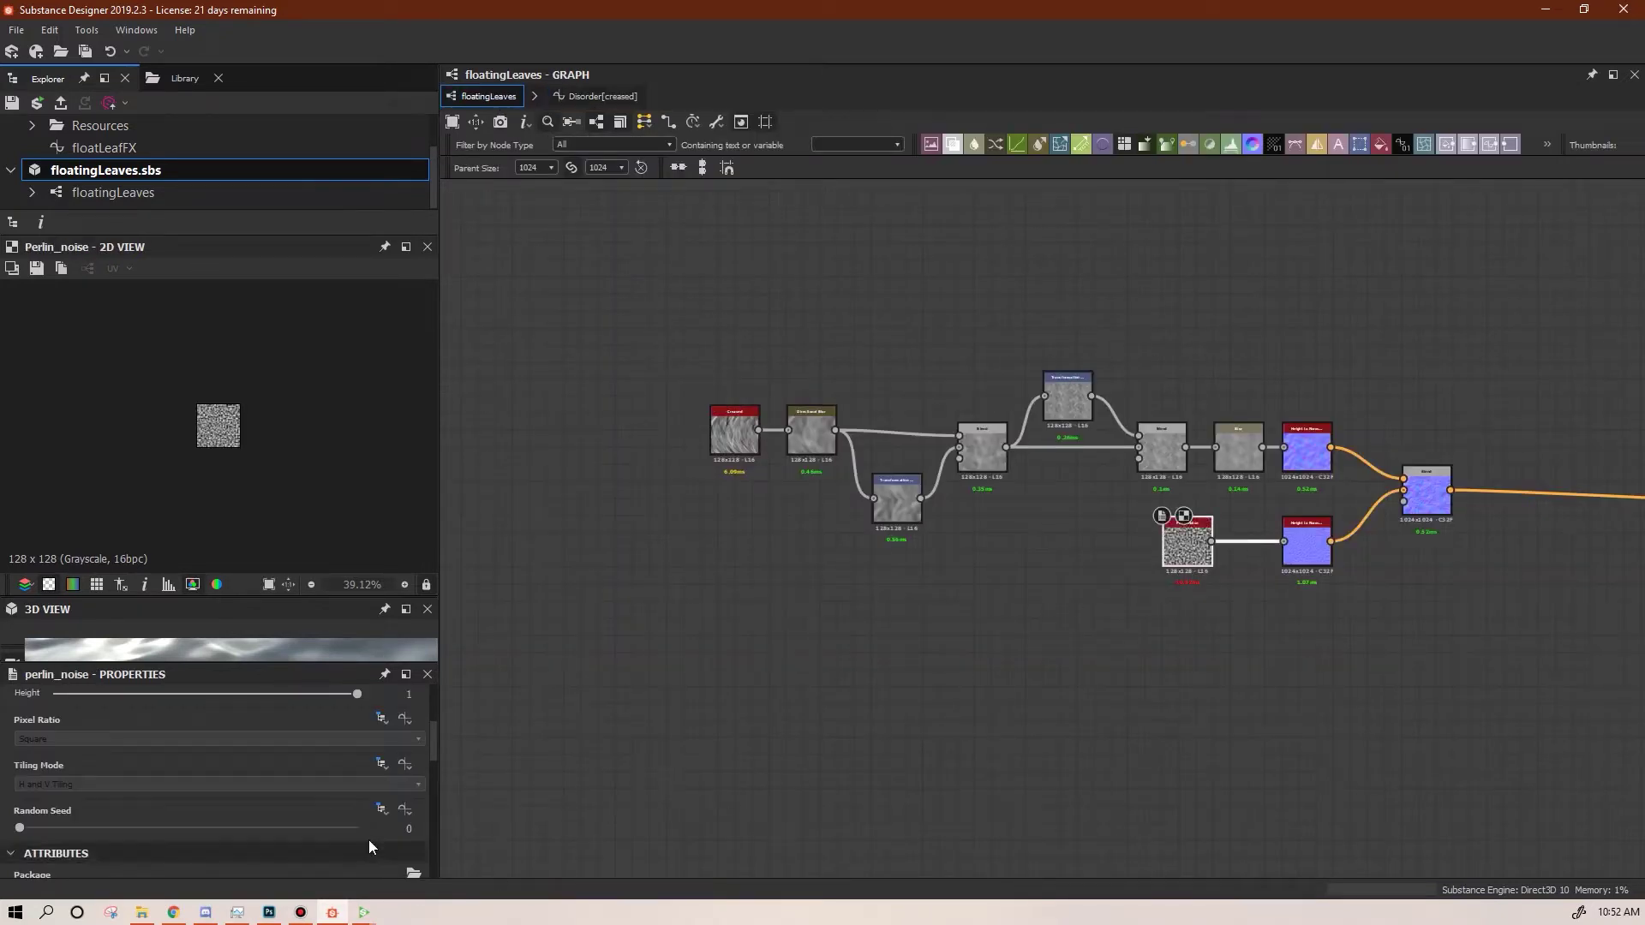
drag(434, 742, 440, 854)
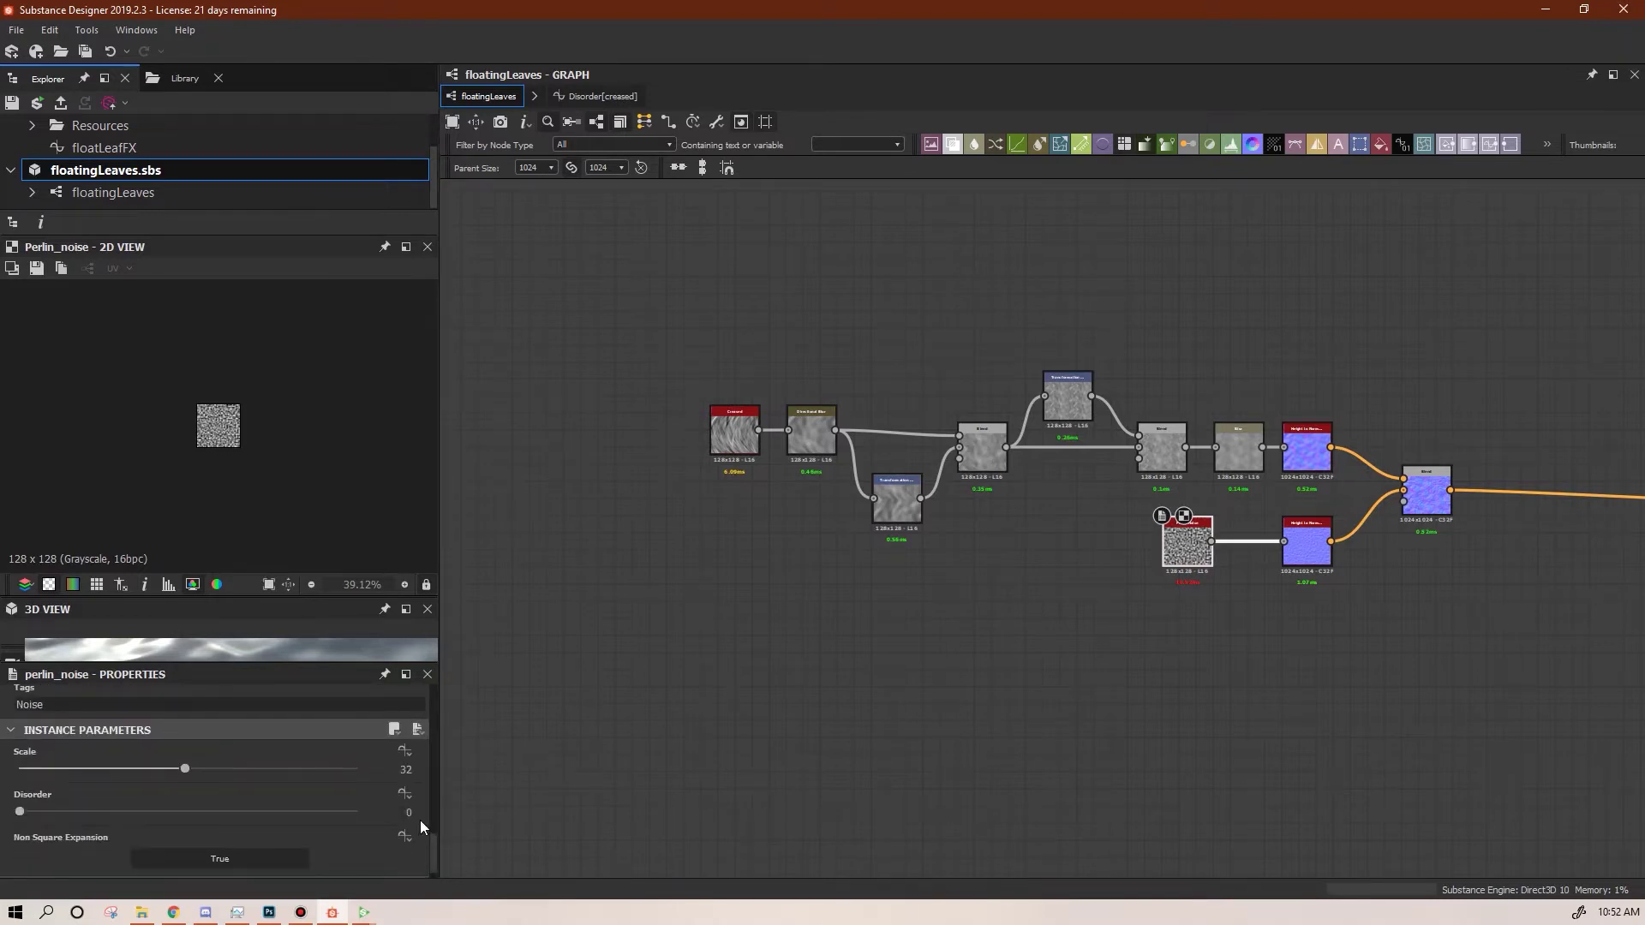
click(406, 795)
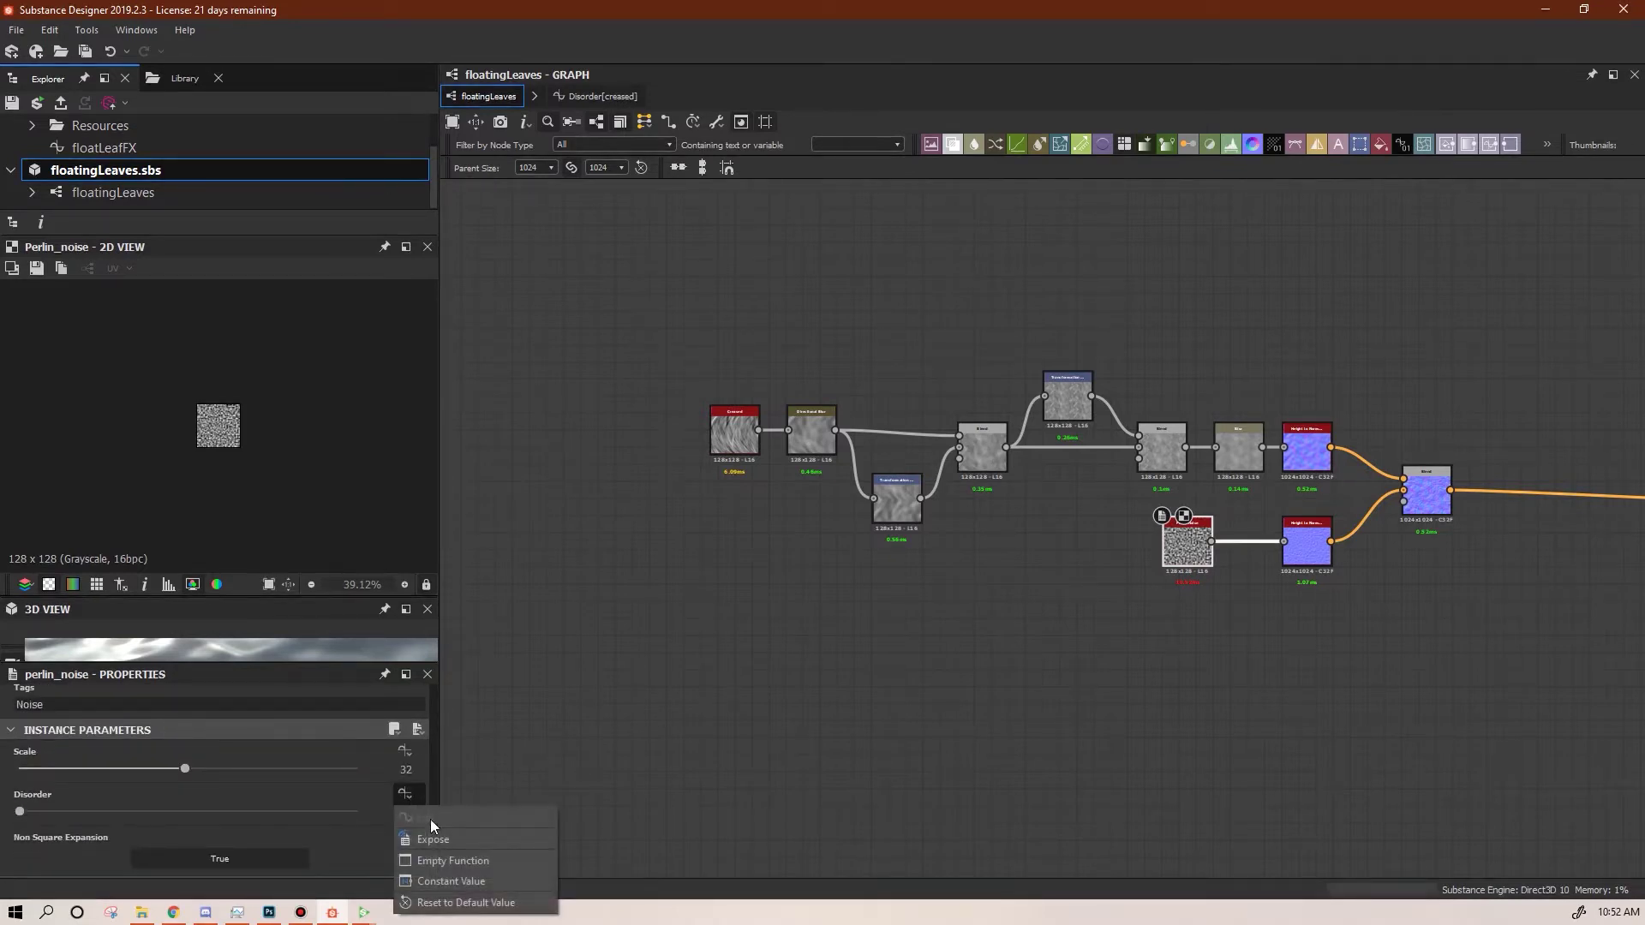
click(453, 861)
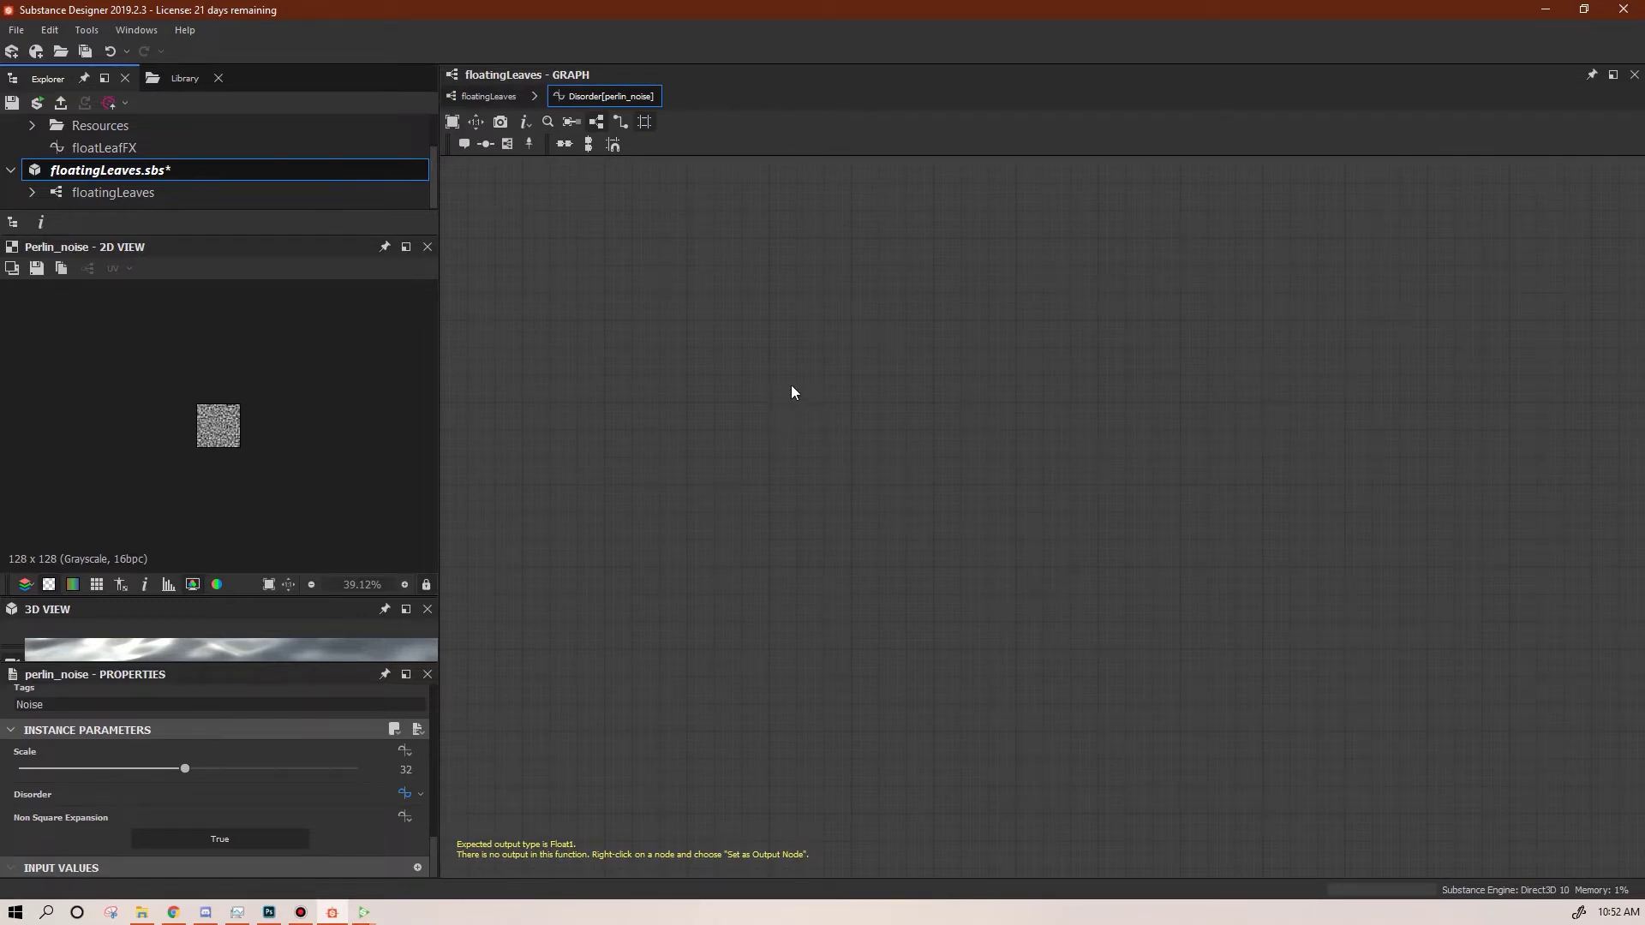
Paste the time multiplication nodes into the Perlin Disorder function, set the Multiply node as output, and return to the floatingLeaves graph
key(ctrl+v)
click(1142, 566)
right_click(1142, 566)
click(1201, 646)
click(489, 96)
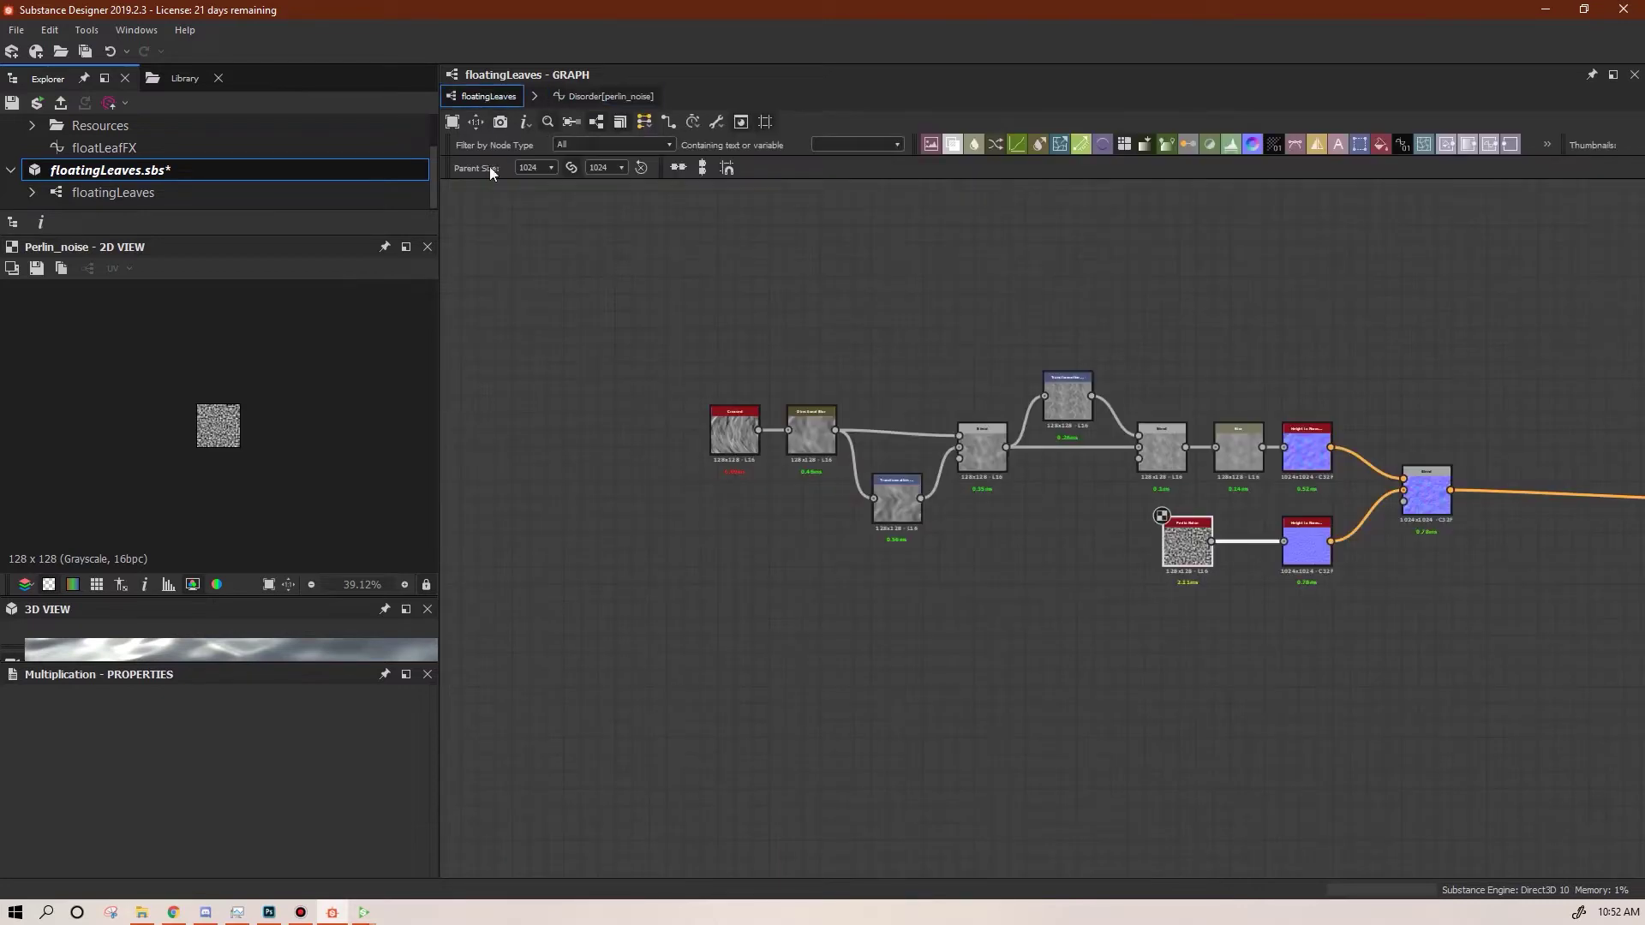
Switch to Substance Player, play the updated animation at output size 1024, and examine the ripples up close from several angles
click(364, 913)
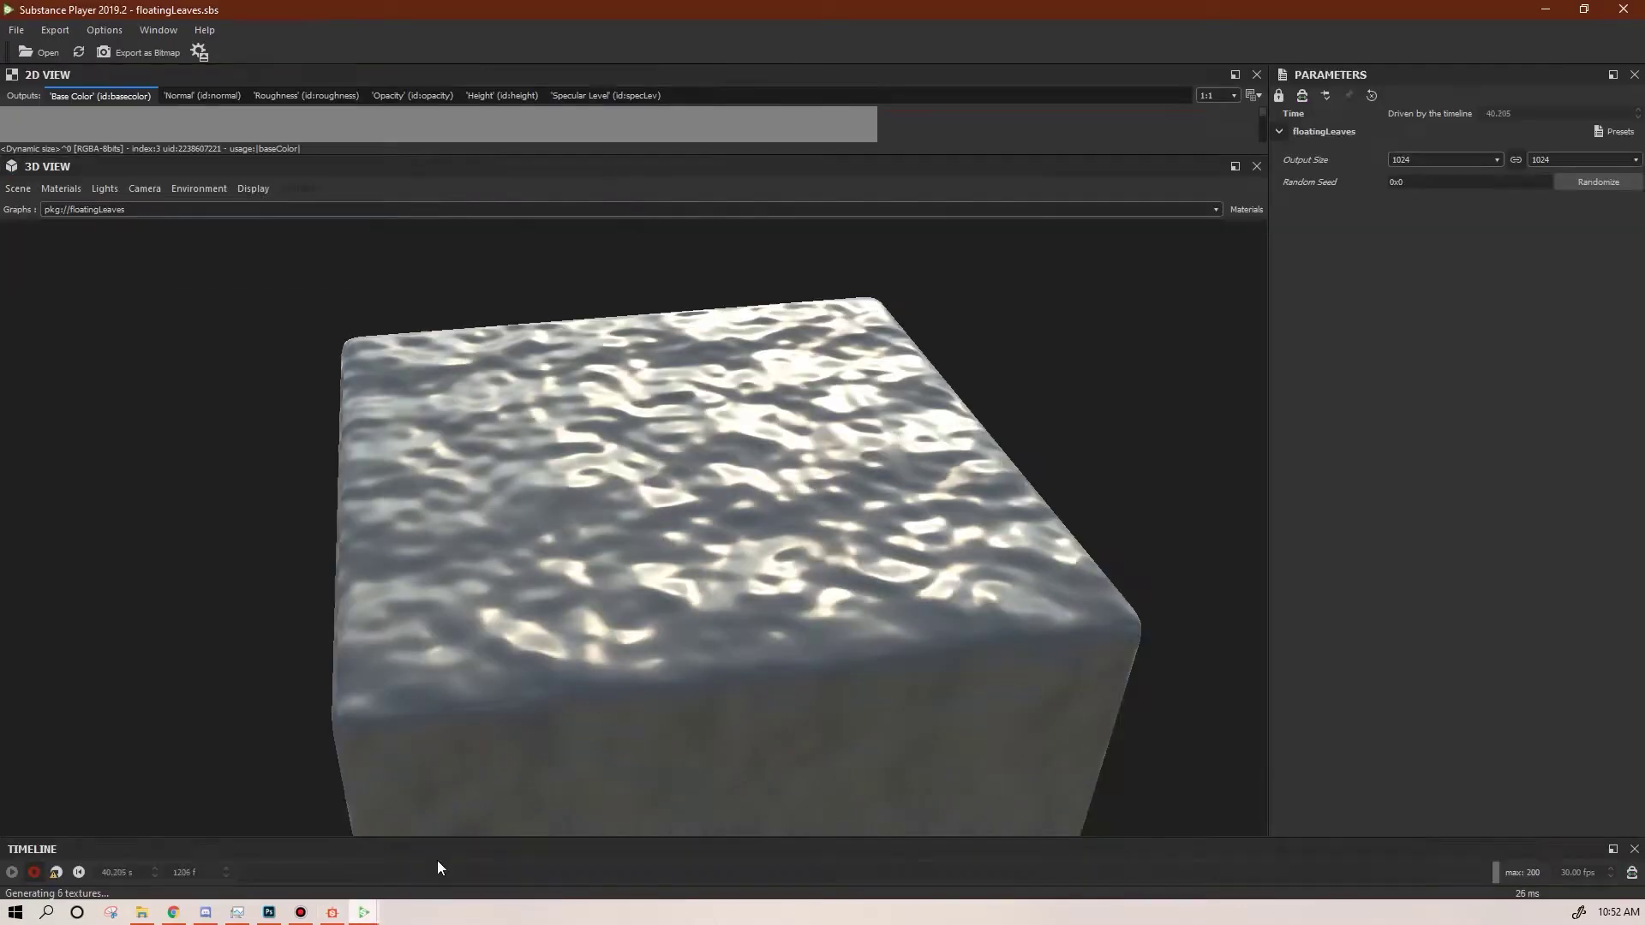
click(39, 872)
click(1445, 160)
click(1463, 214)
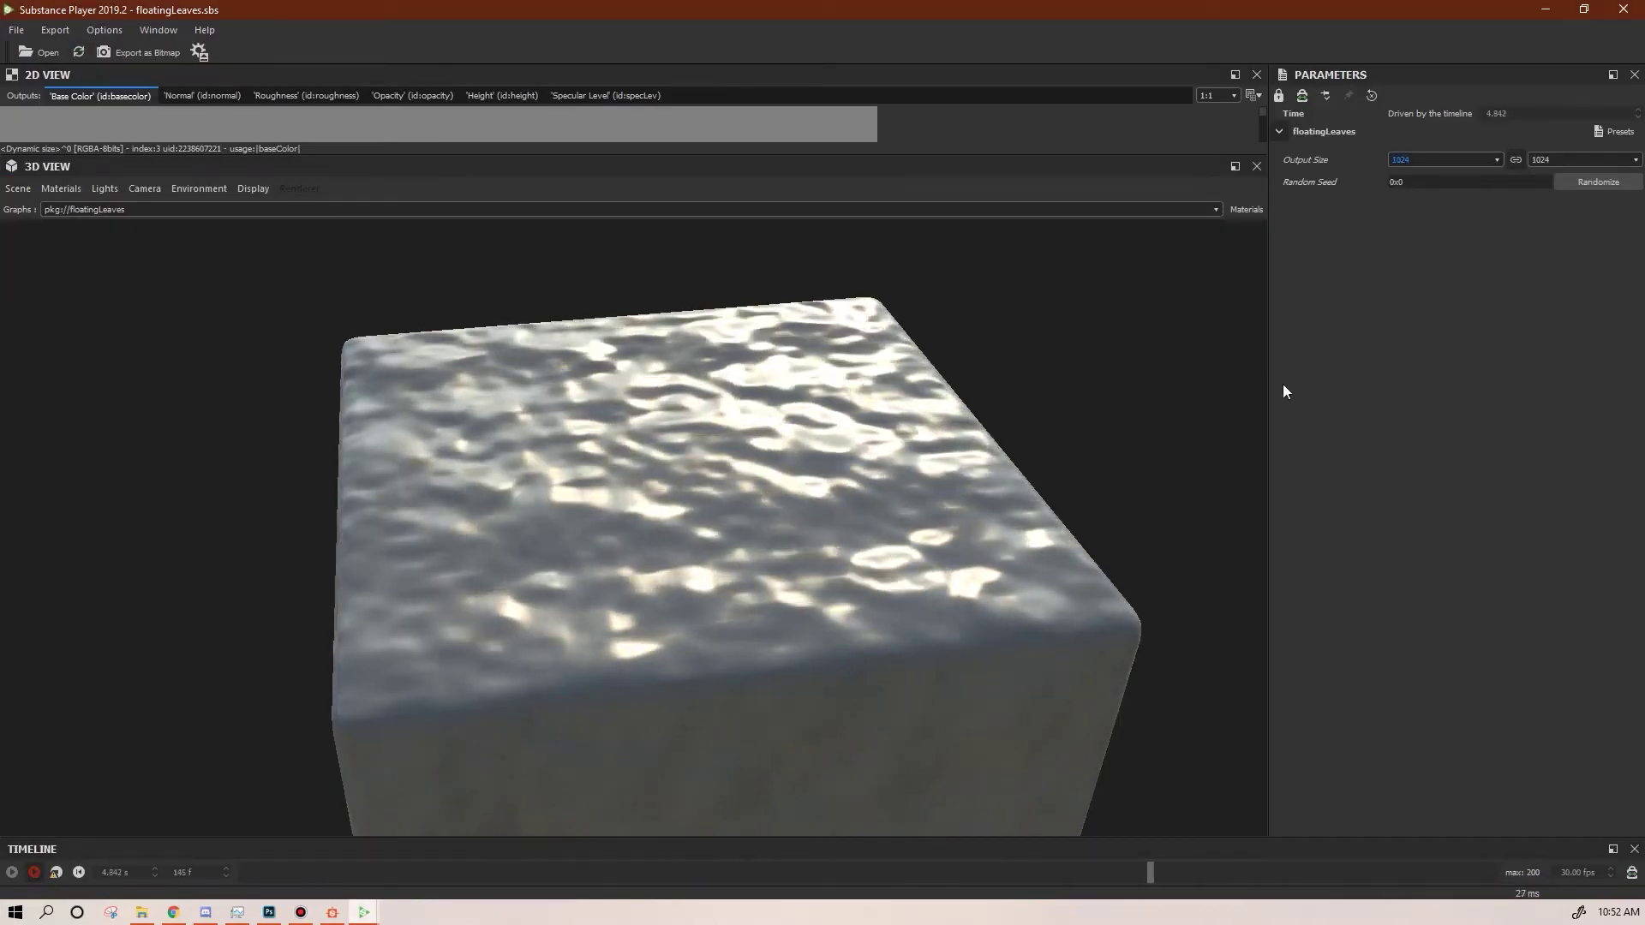
drag(871, 613, 799, 579)
right_drag(799, 579, 754, 393)
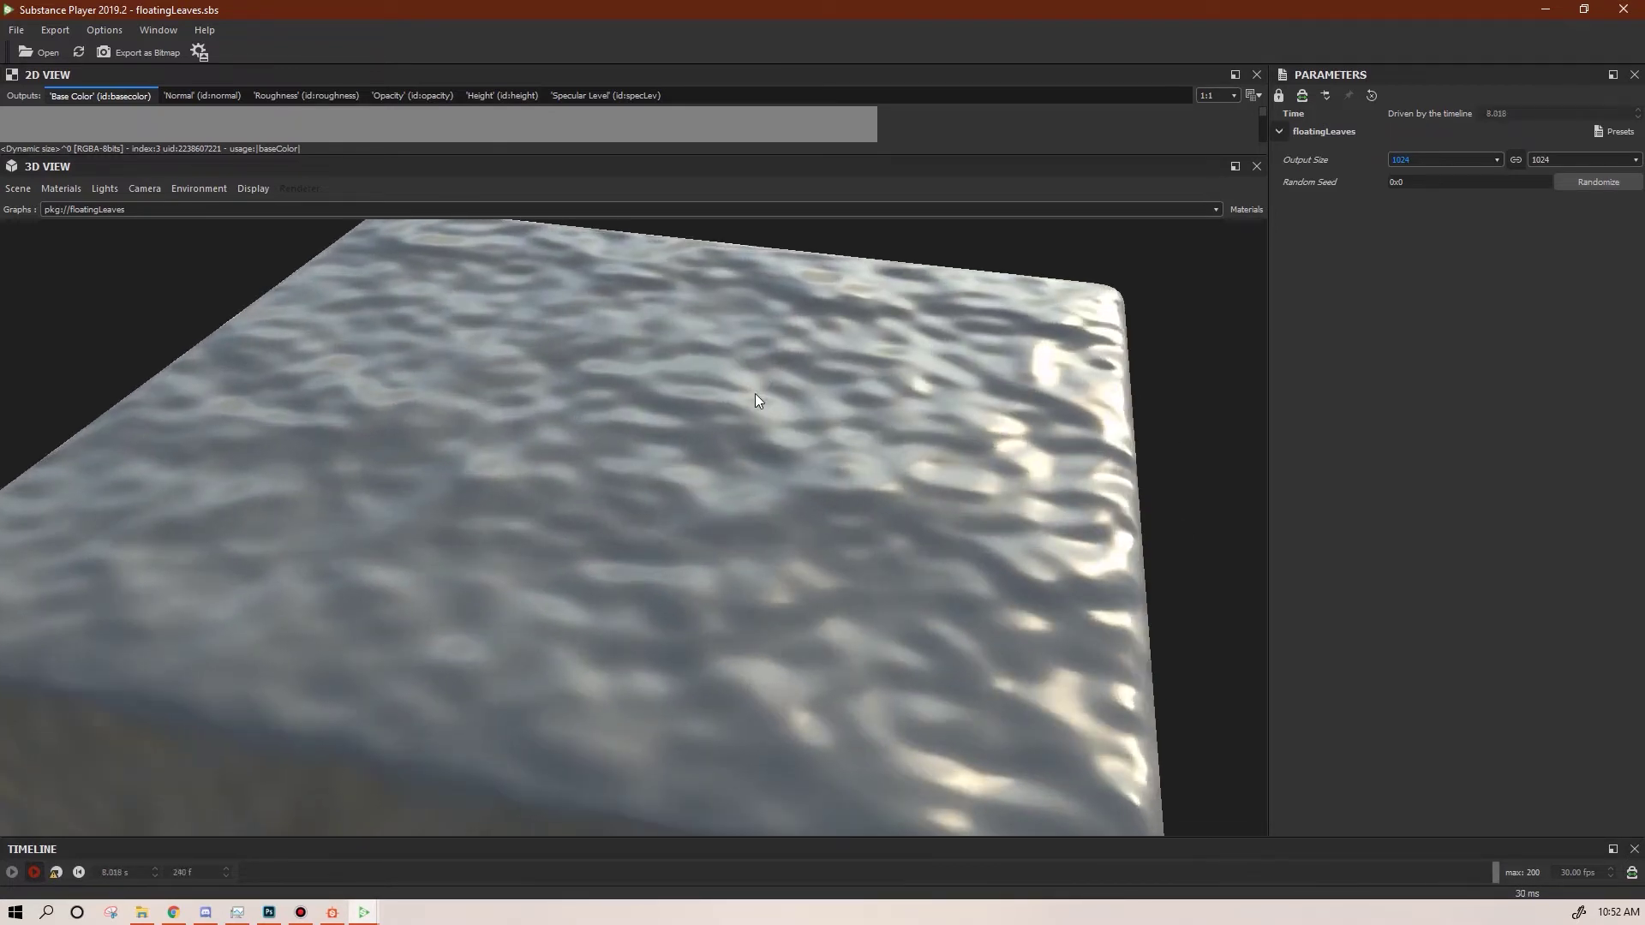
drag(754, 394, 850, 487)
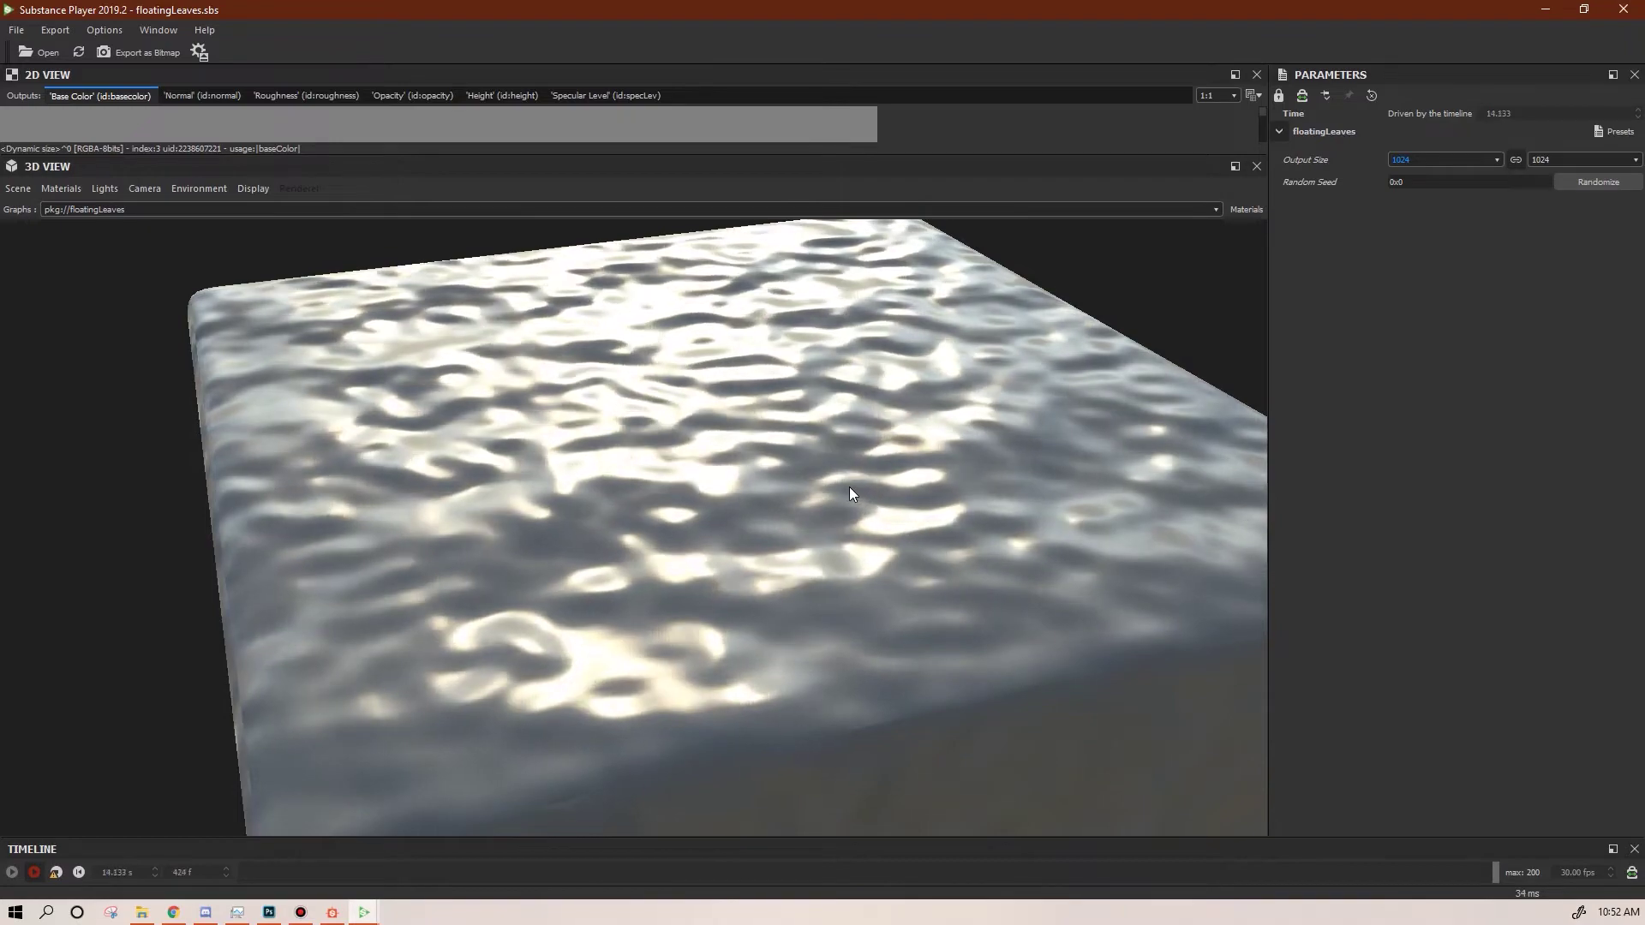
Return to Substance Designer, set the Perlin Noise Scale to 16, and enlarge the 3D view to check the water surface
key(alt+Tab)
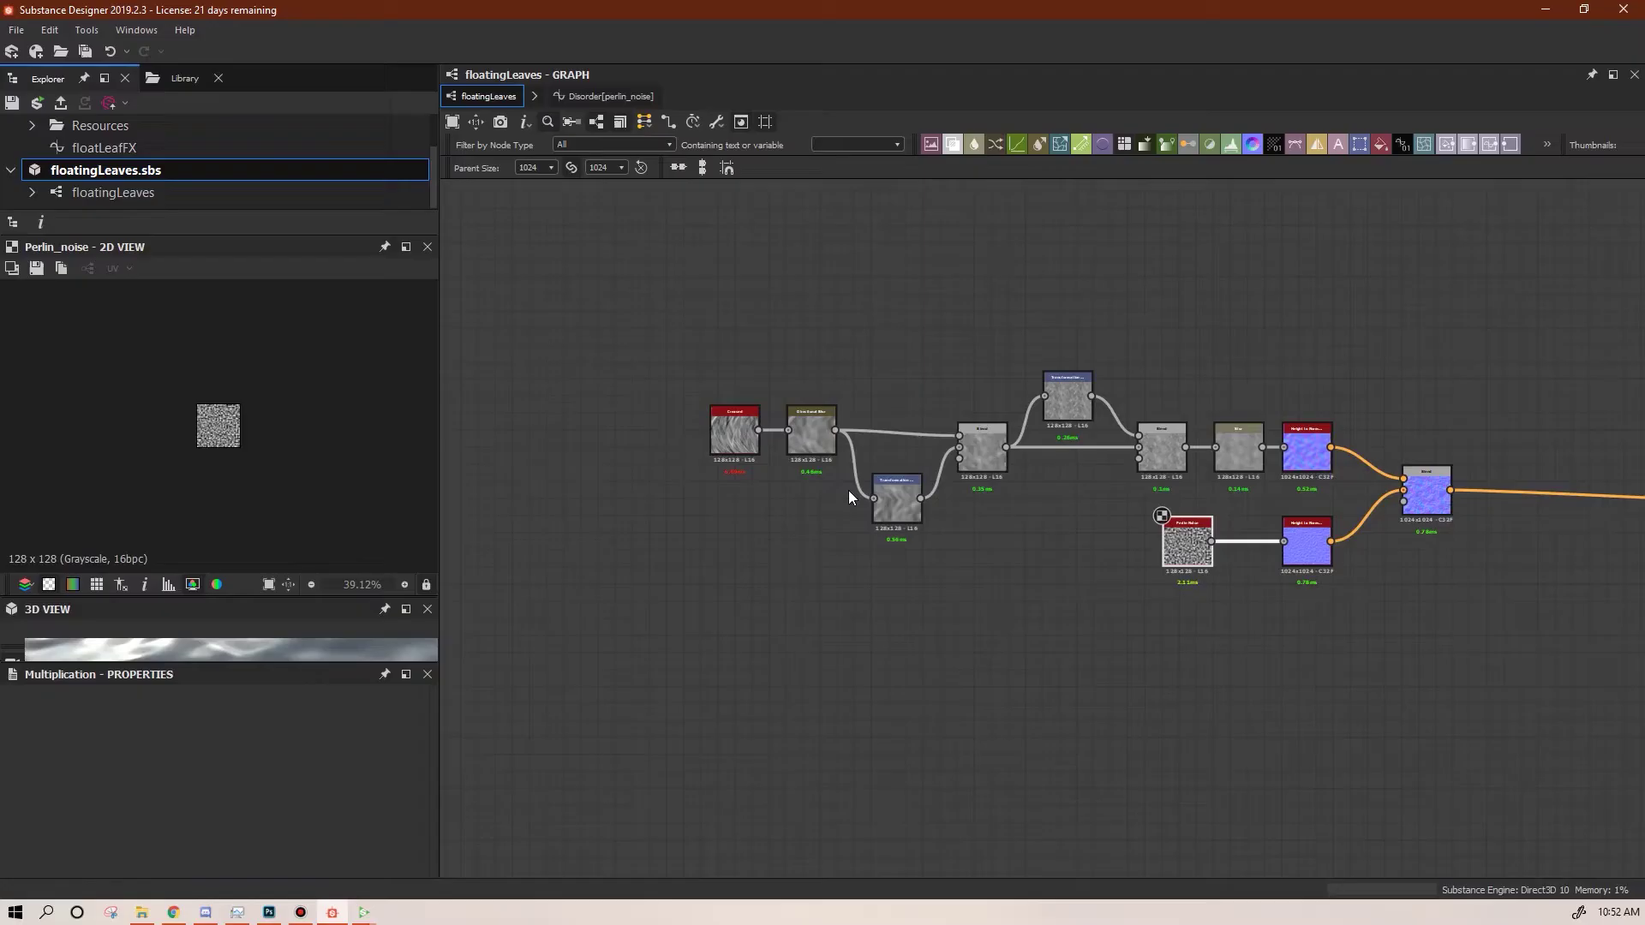
click(1189, 557)
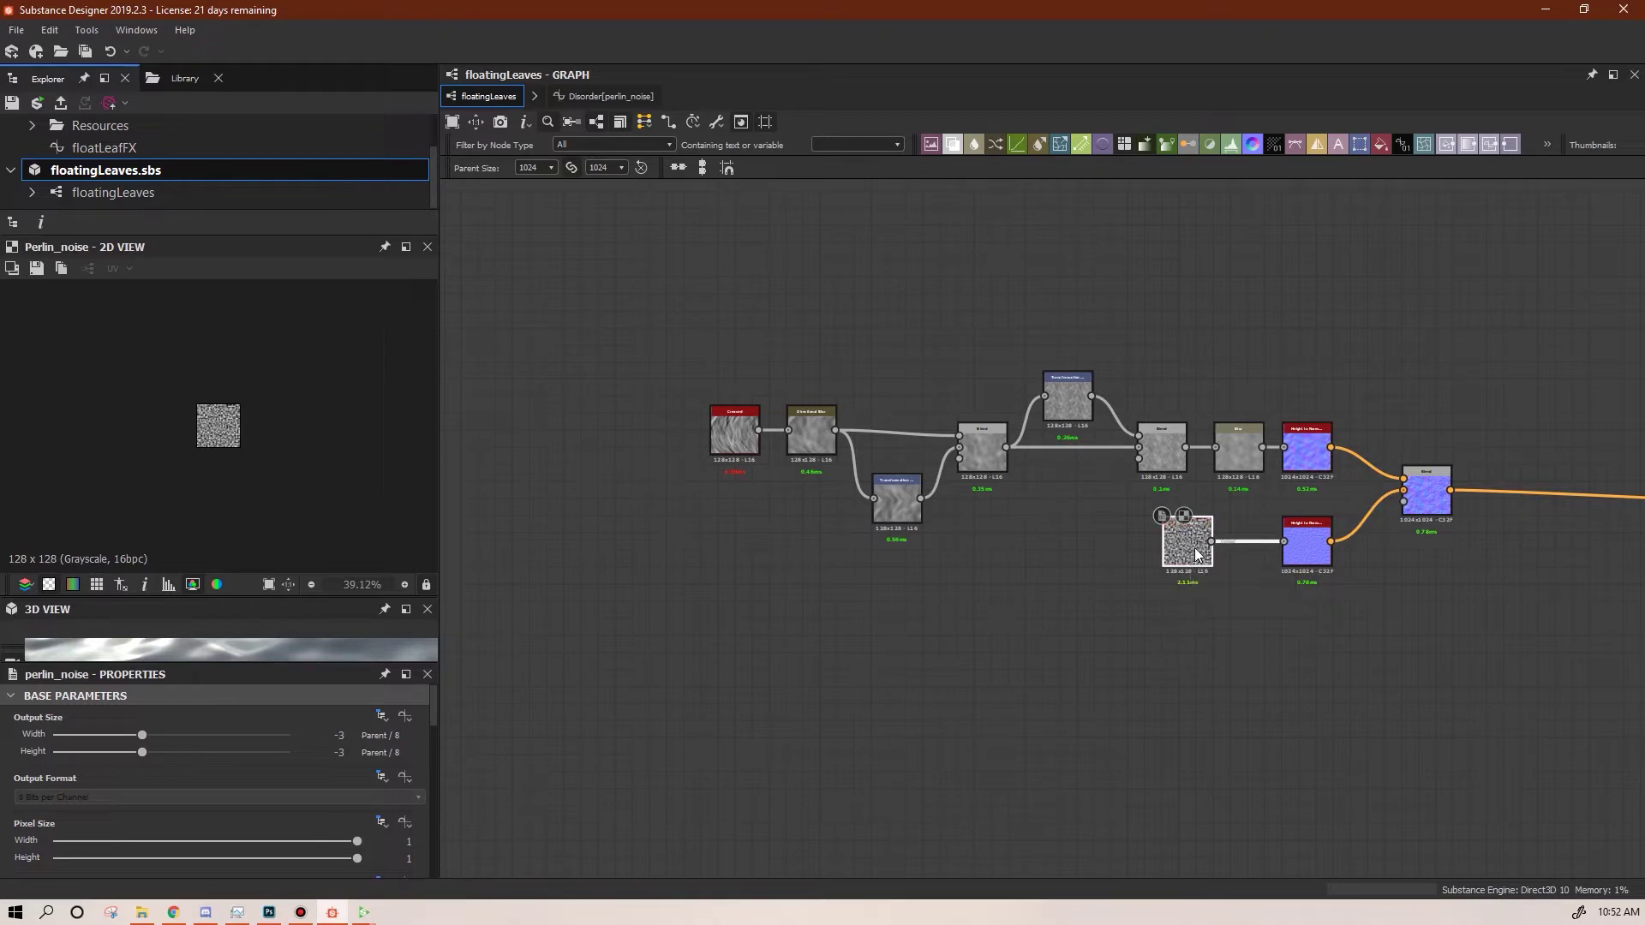
drag(433, 701, 435, 852)
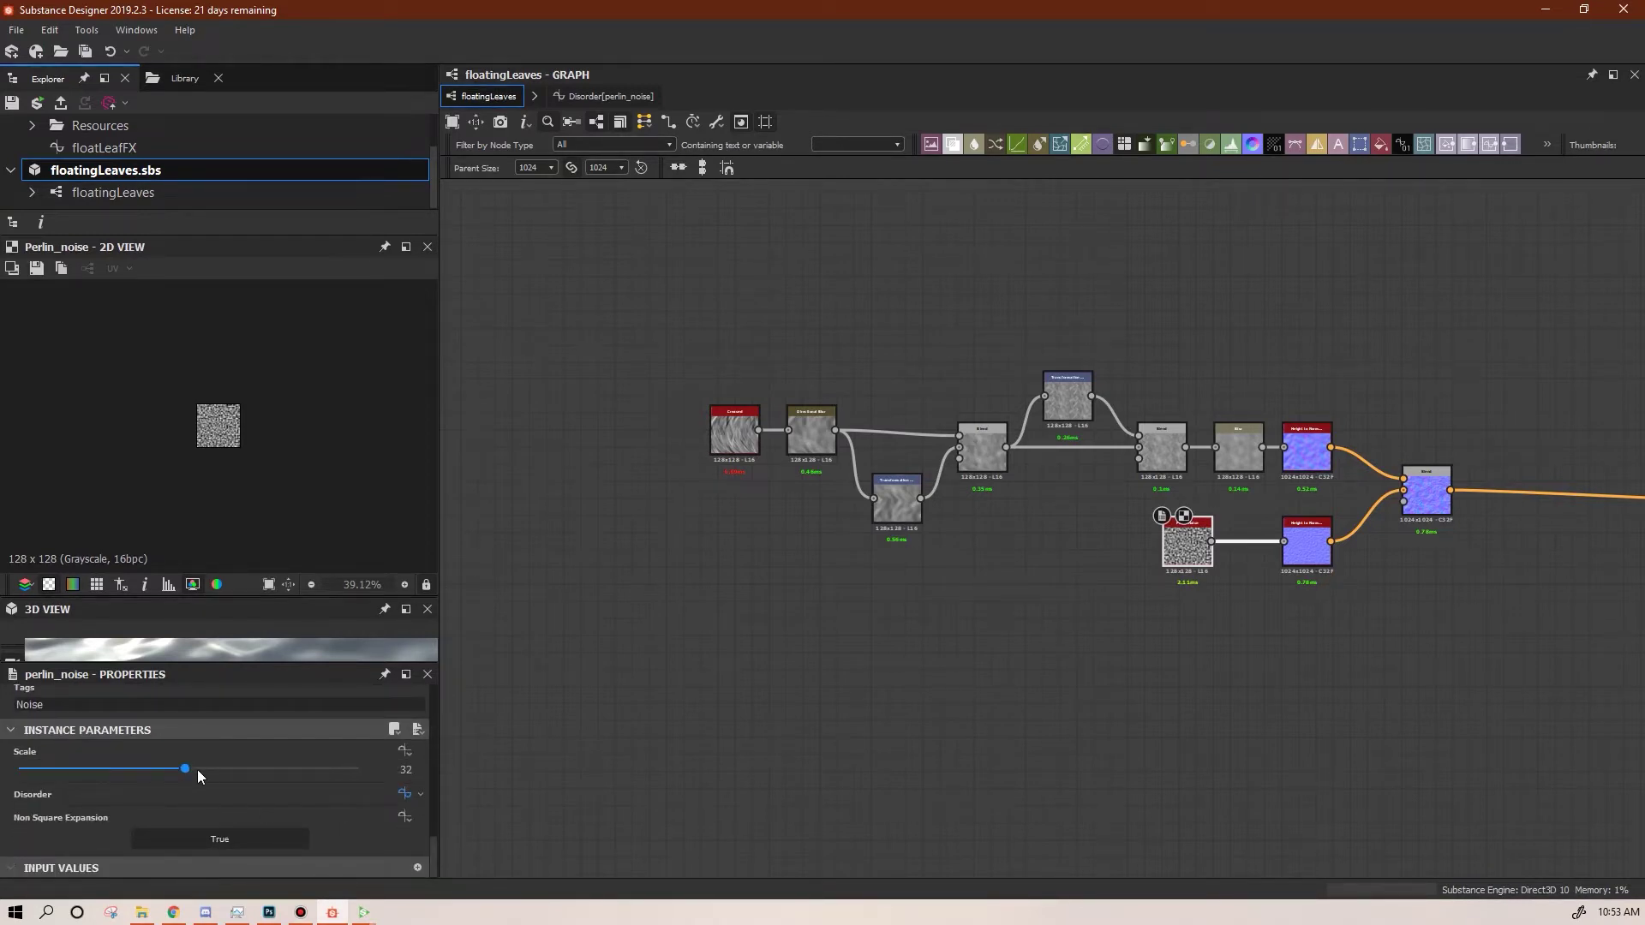
drag(185, 770, 101, 769)
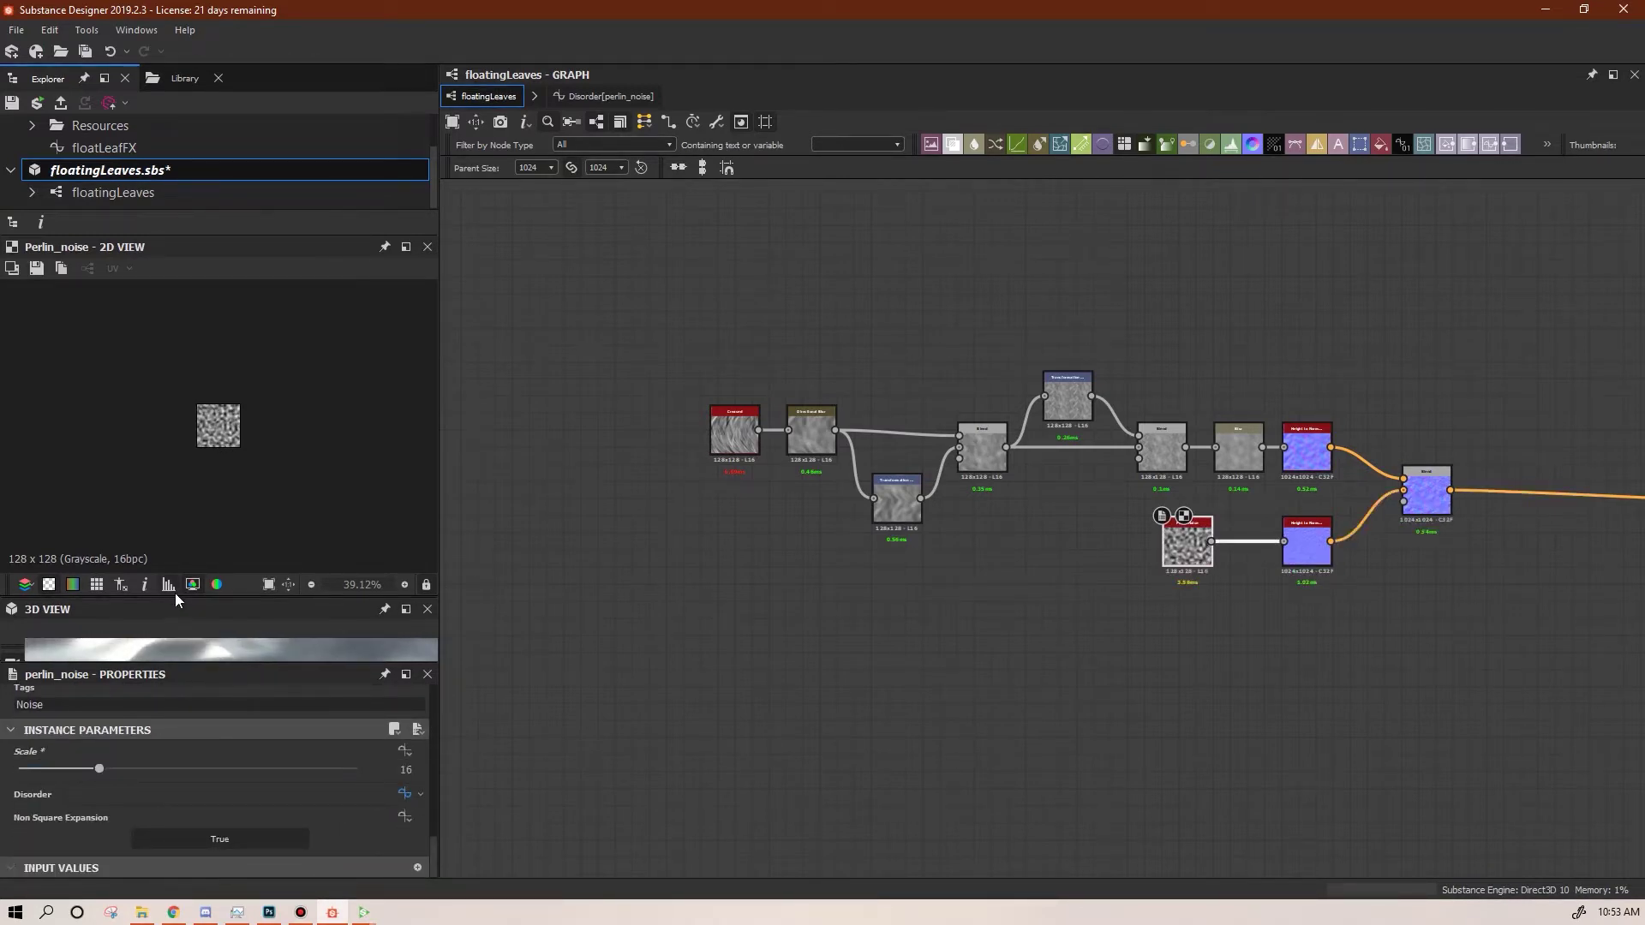
drag(178, 596, 226, 395)
mouse_move(255, 507)
mouse_down()
mouse_move(209, 556)
mouse_move(281, 526)
mouse_move(225, 517)
mouse_up()
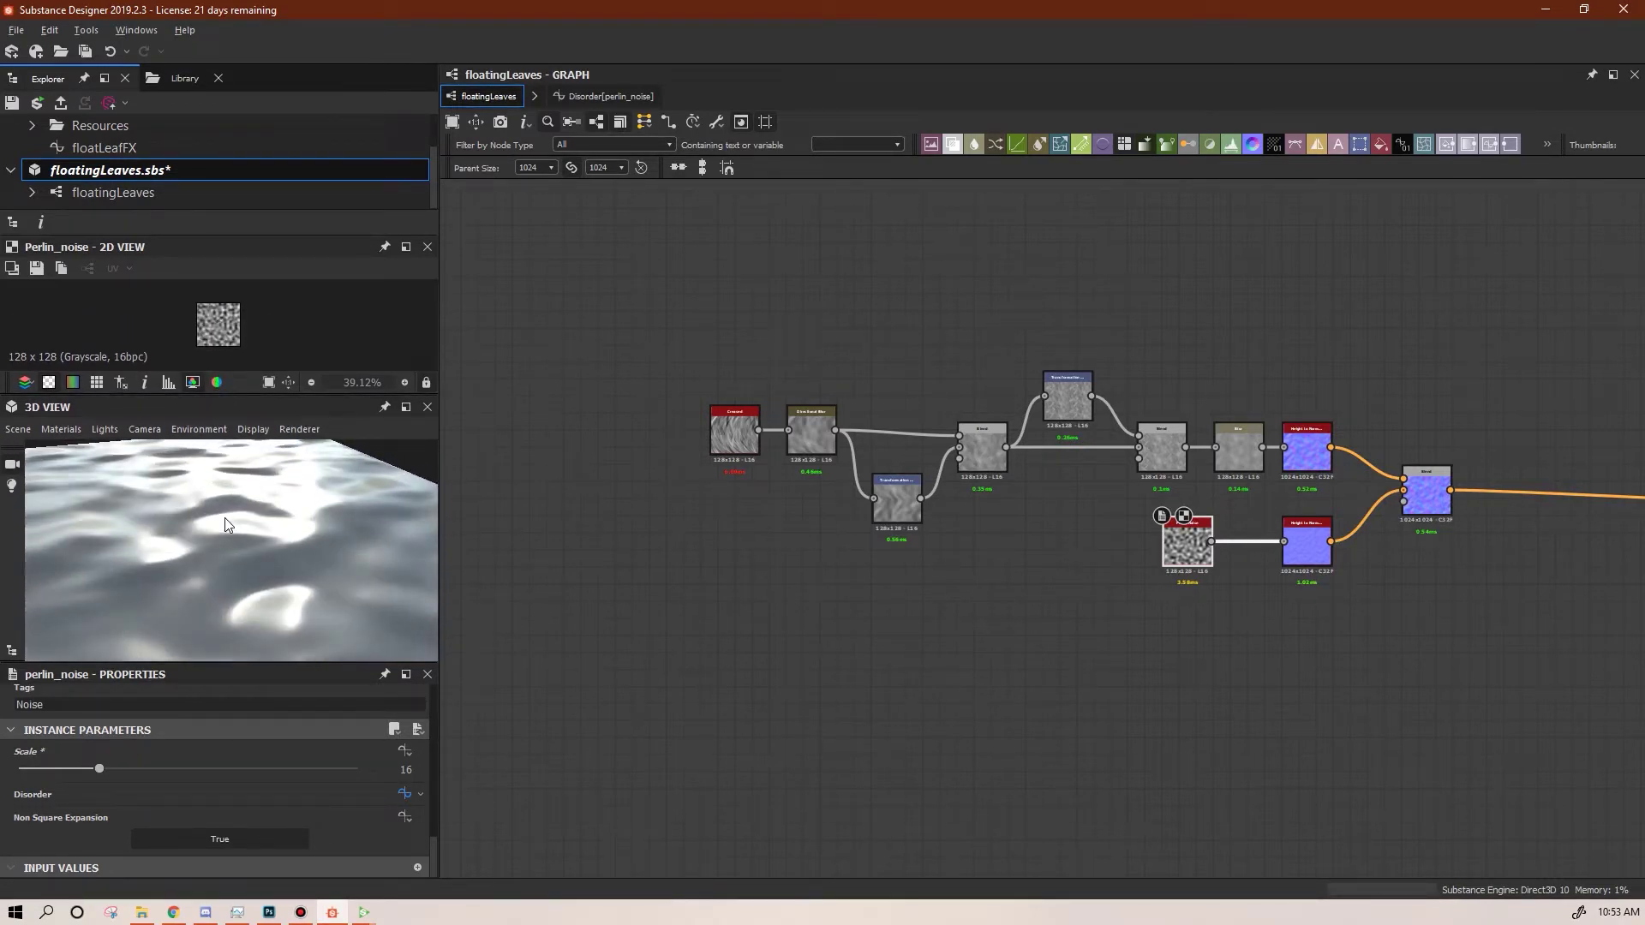
Save the package, reload it in Substance Player, and play the animation at output size 1024
click(36, 102)
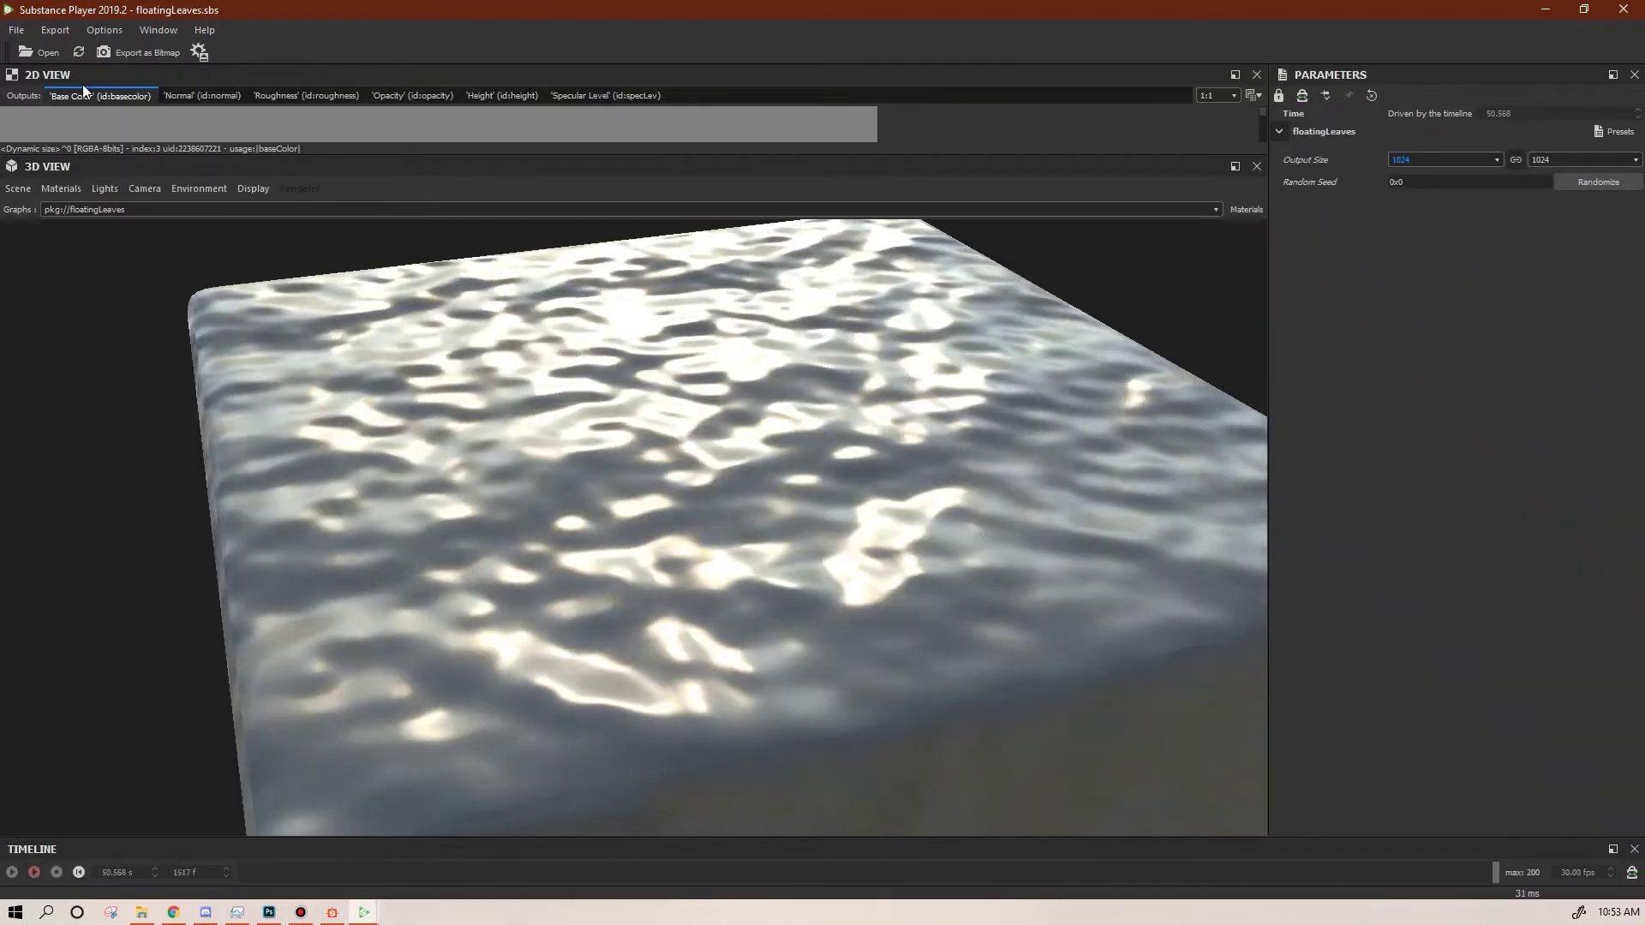
click(79, 53)
click(1426, 160)
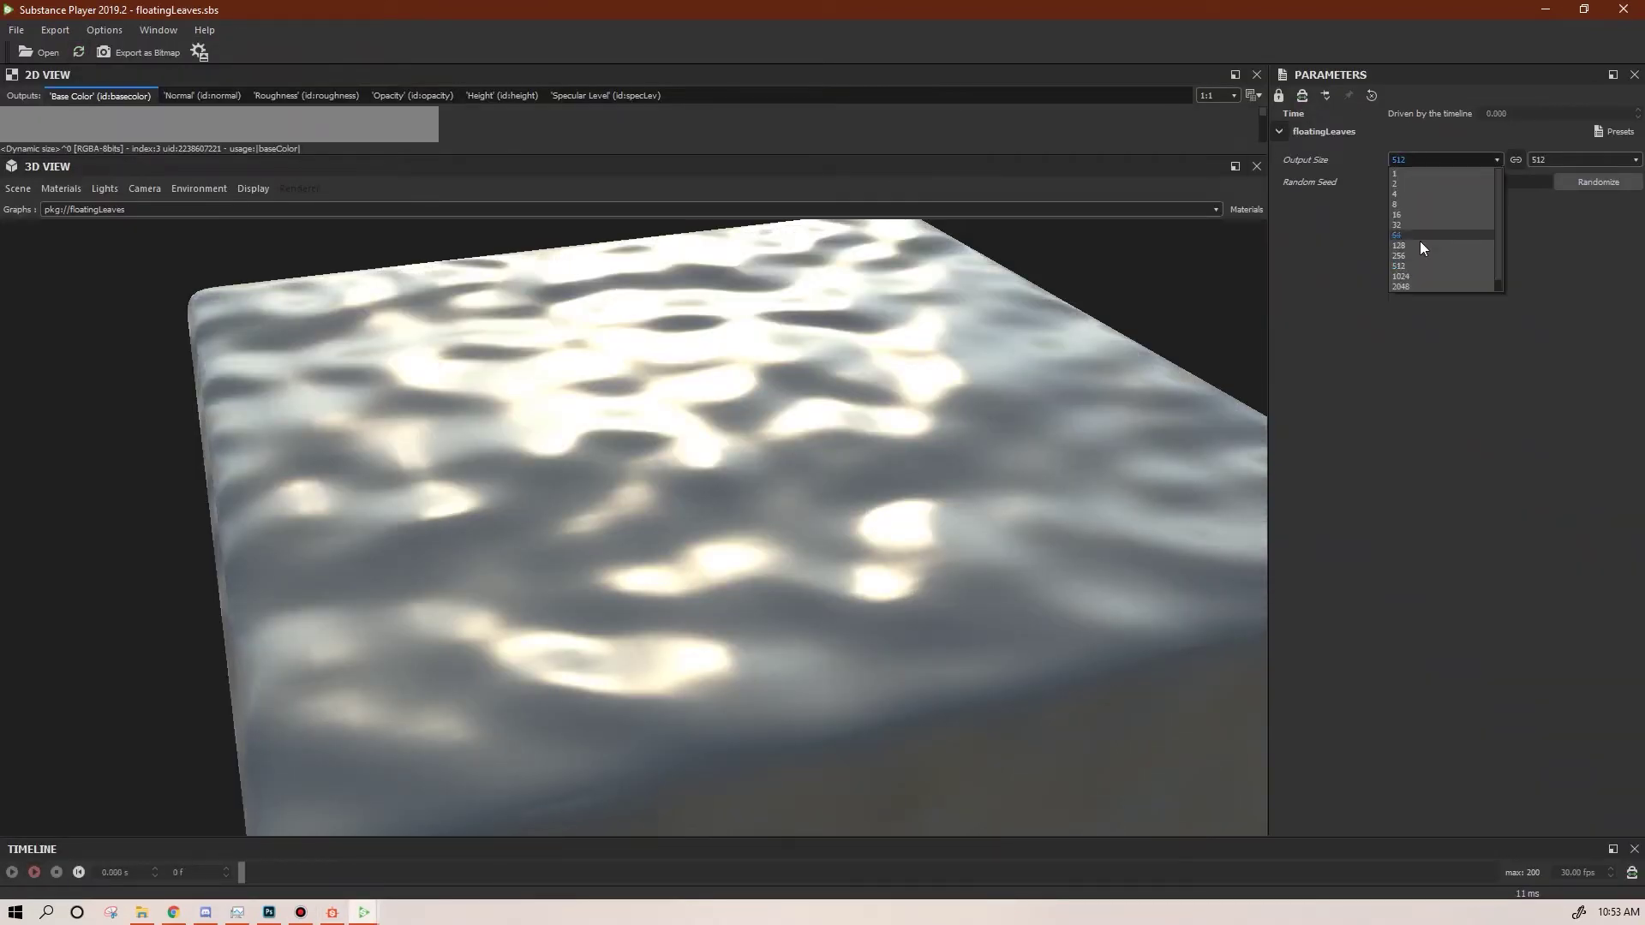
click(1415, 286)
click(34, 873)
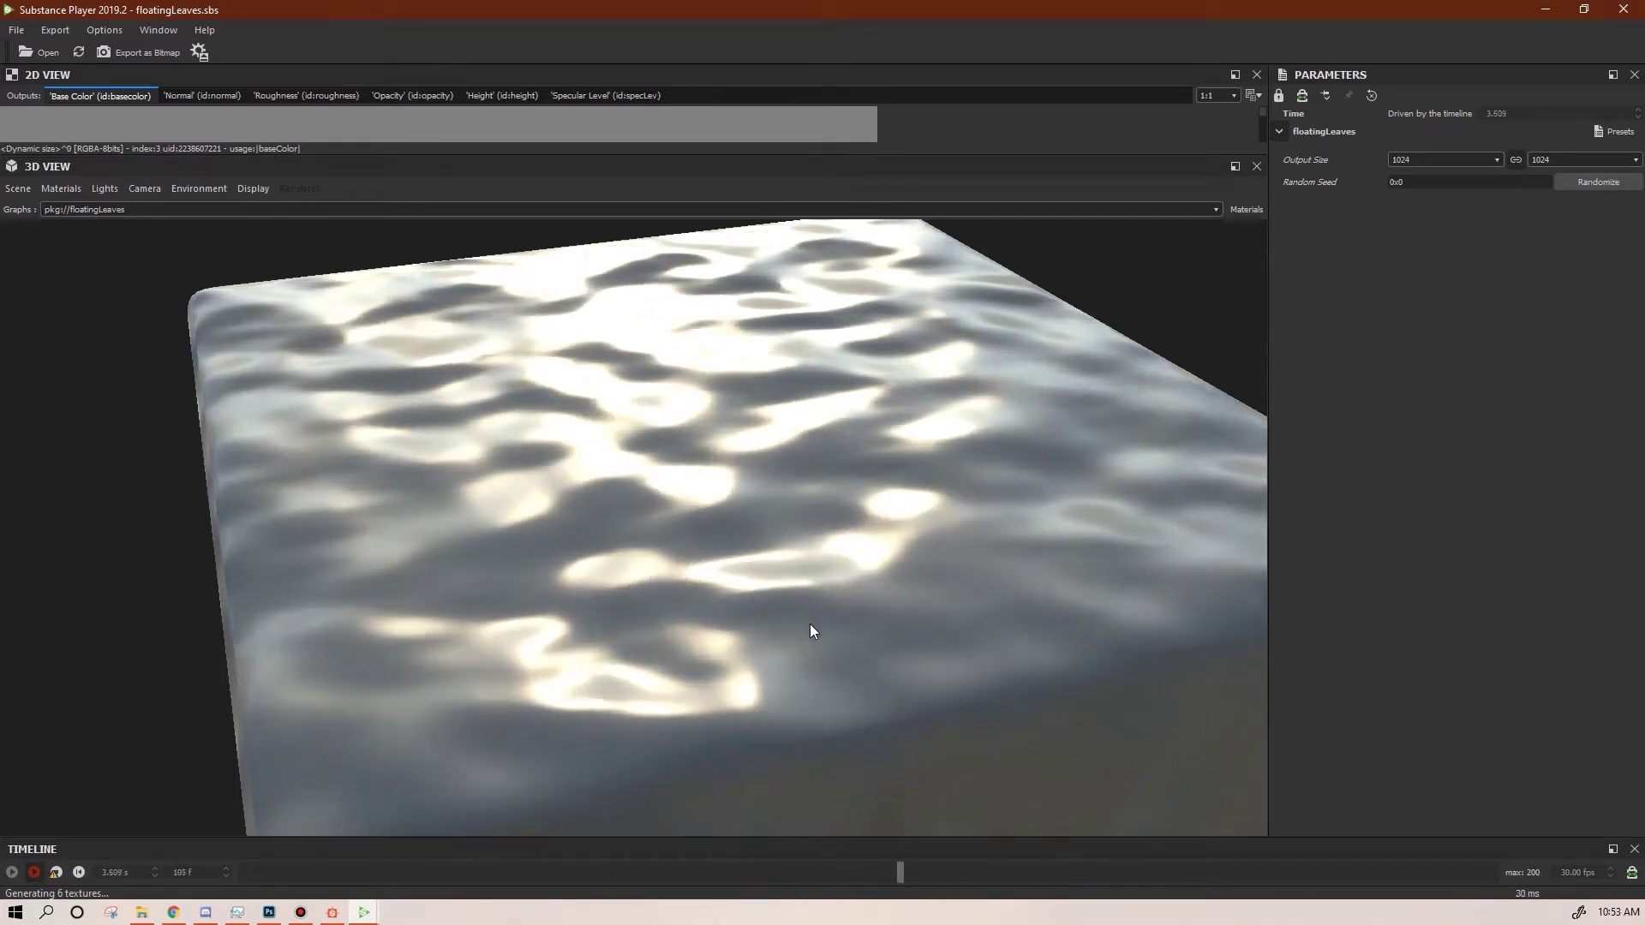
Return to Substance Designer, search the library for "normal t", and add a Normal to Height node beside the final normal Blend
mouse_move(810, 625)
mouse_down()
mouse_move(756, 615)
mouse_move(857, 626)
mouse_move(835, 610)
mouse_move(807, 632)
mouse_up()
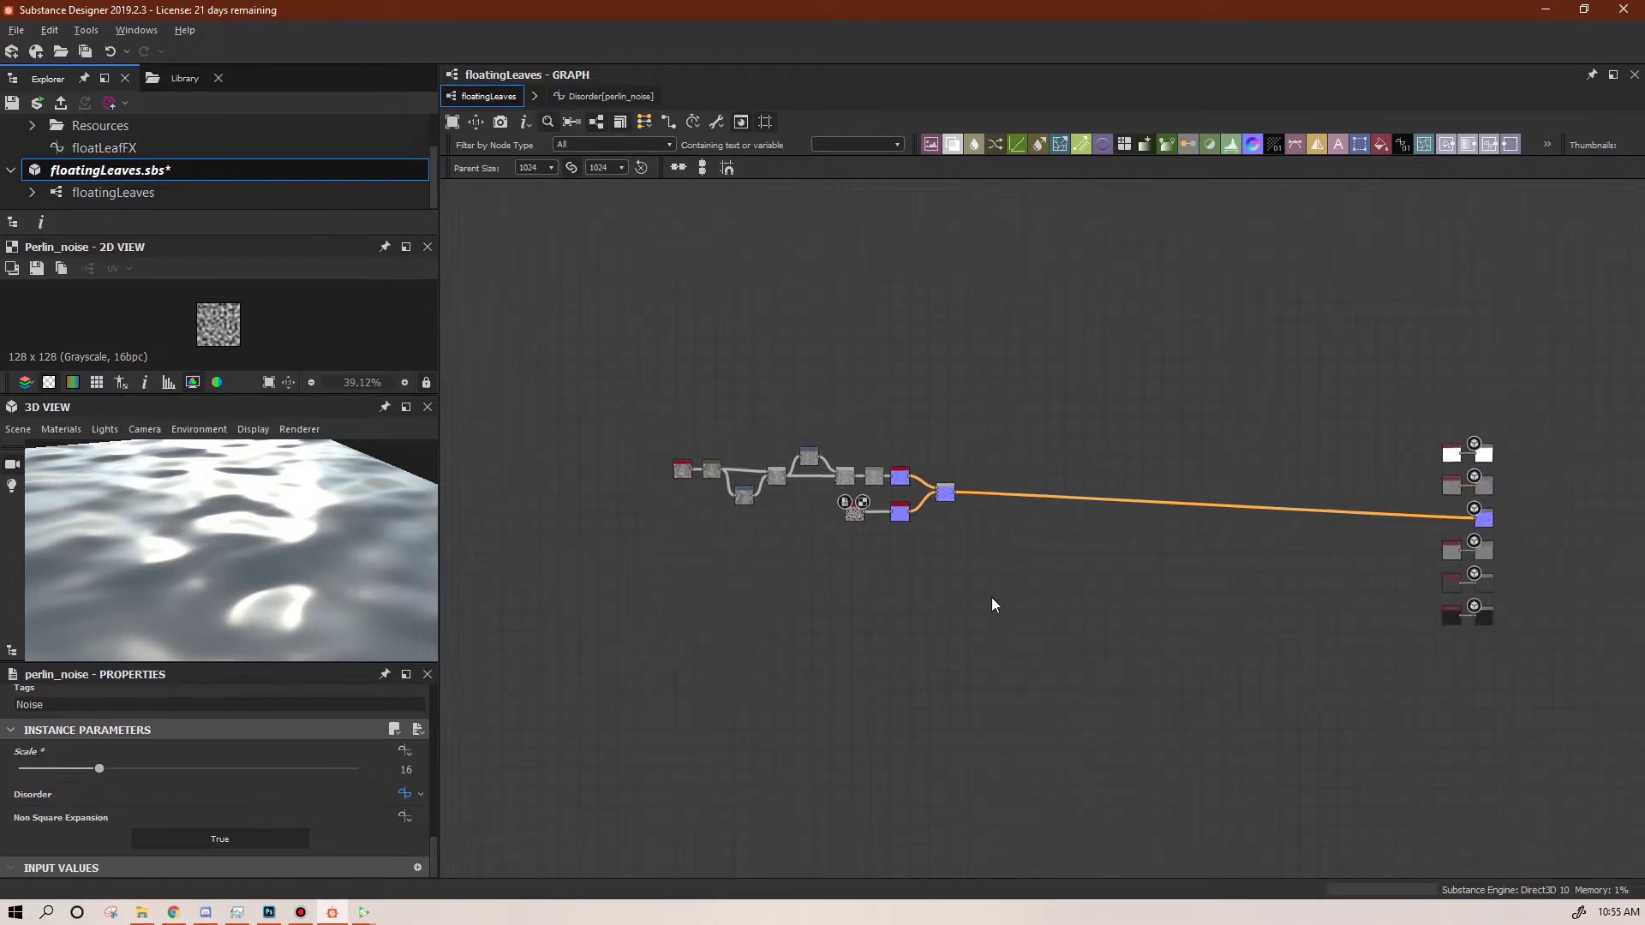
scroll(972, 589, up, 3)
scroll(915, 490, up, 2)
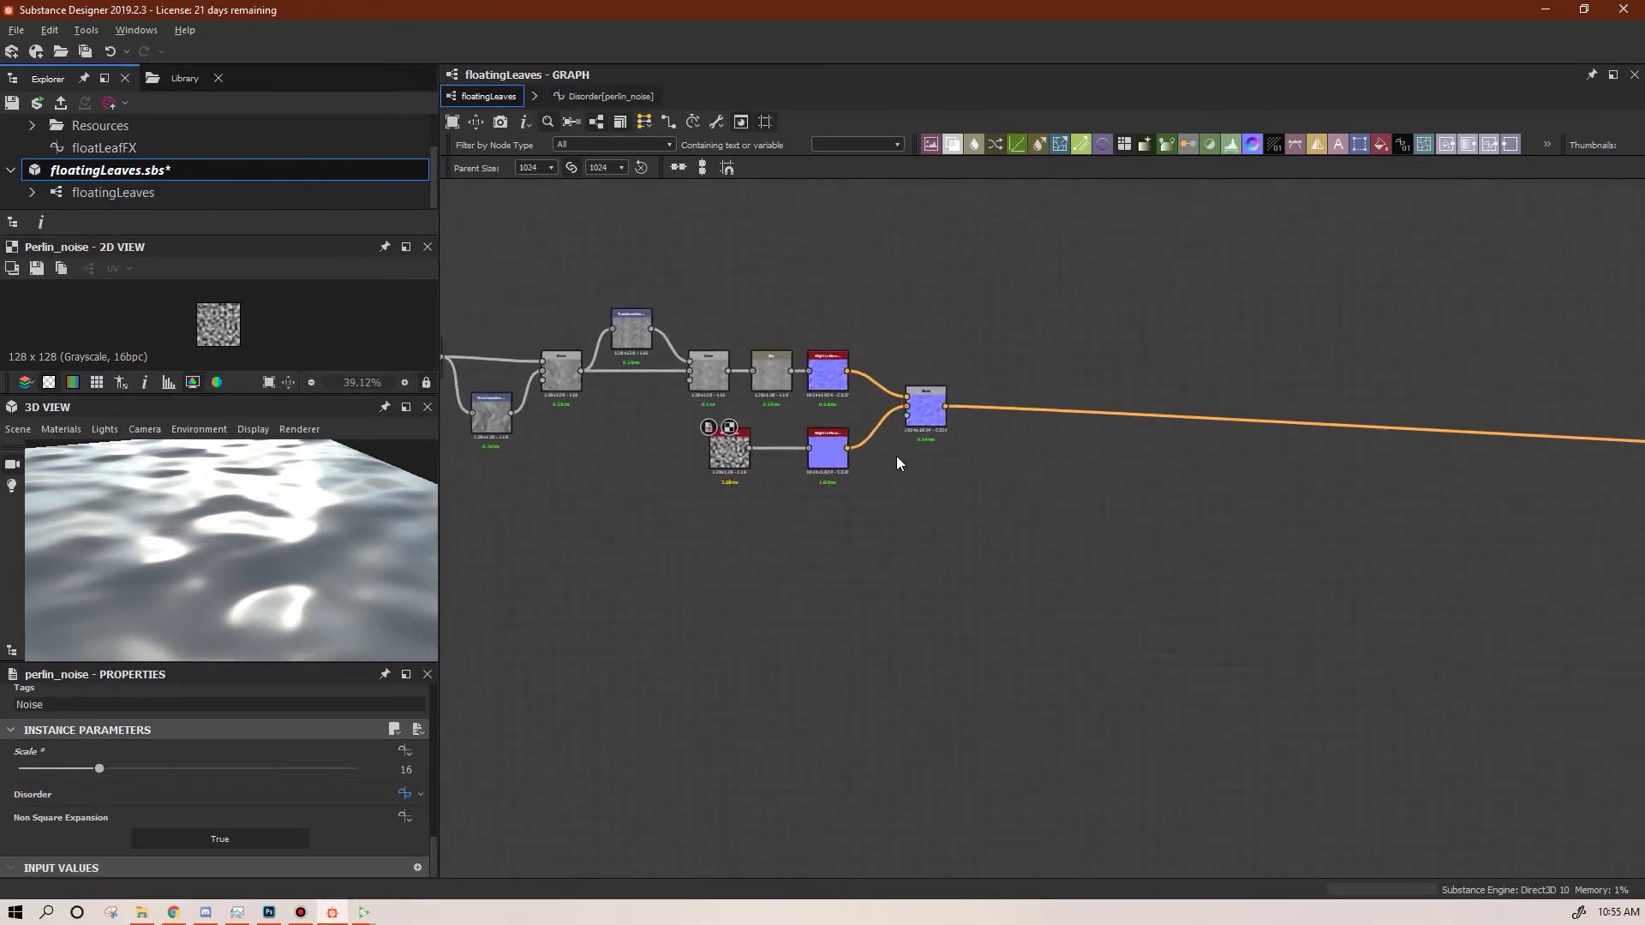
middle_drag(1070, 556, 1273, 676)
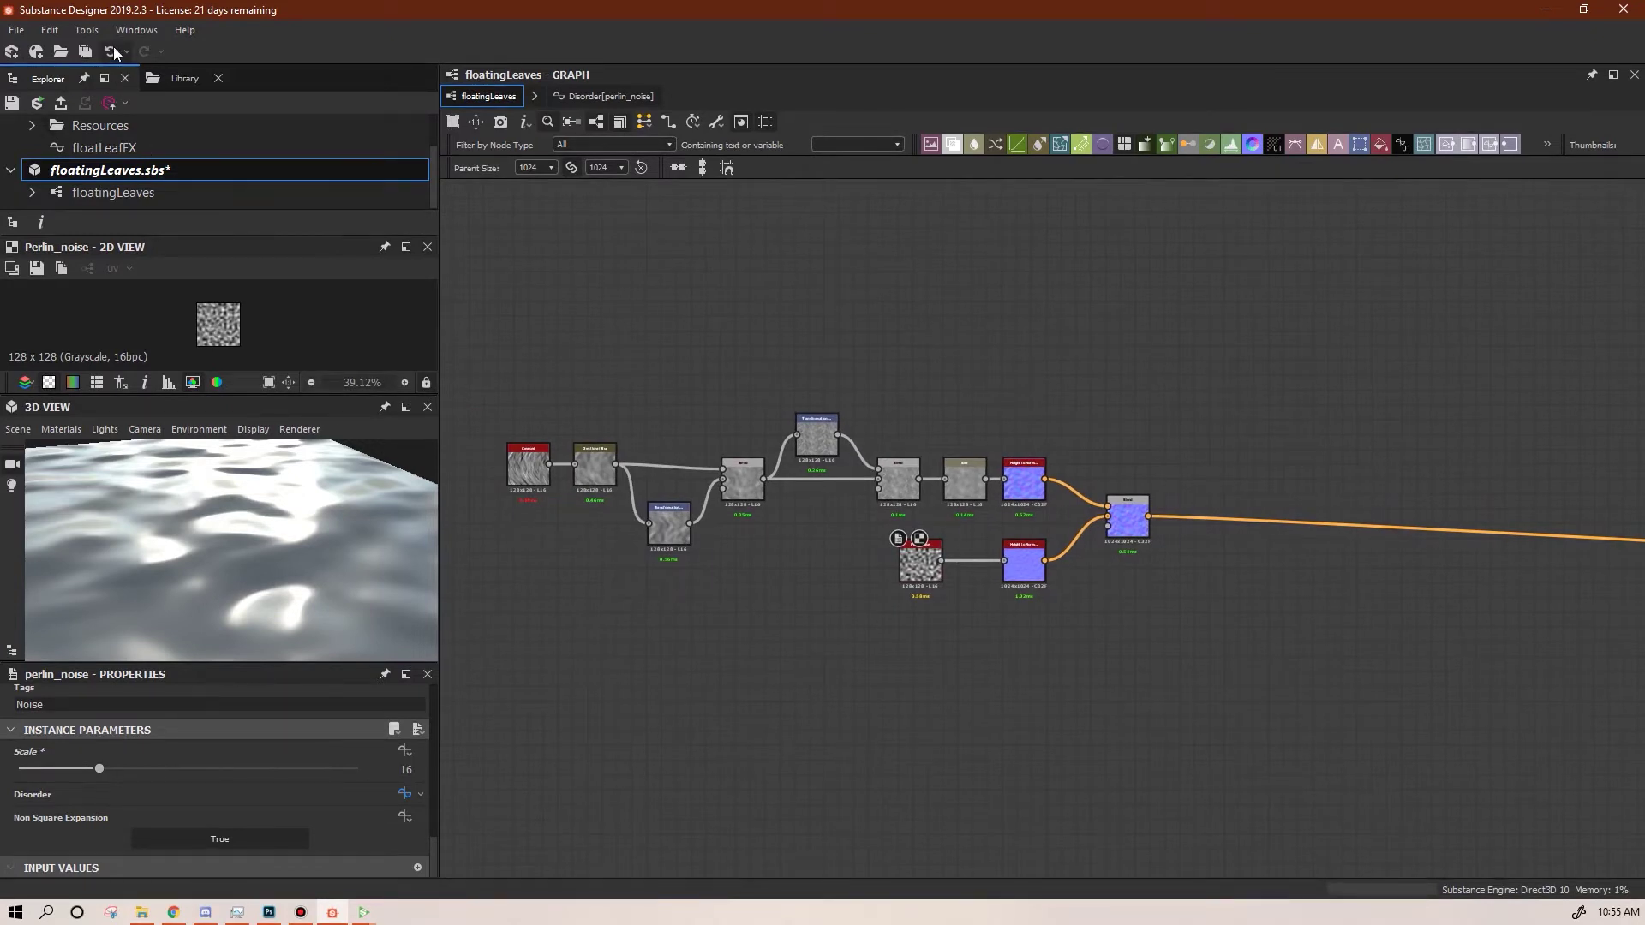
click(178, 86)
drag(284, 104, 218, 105)
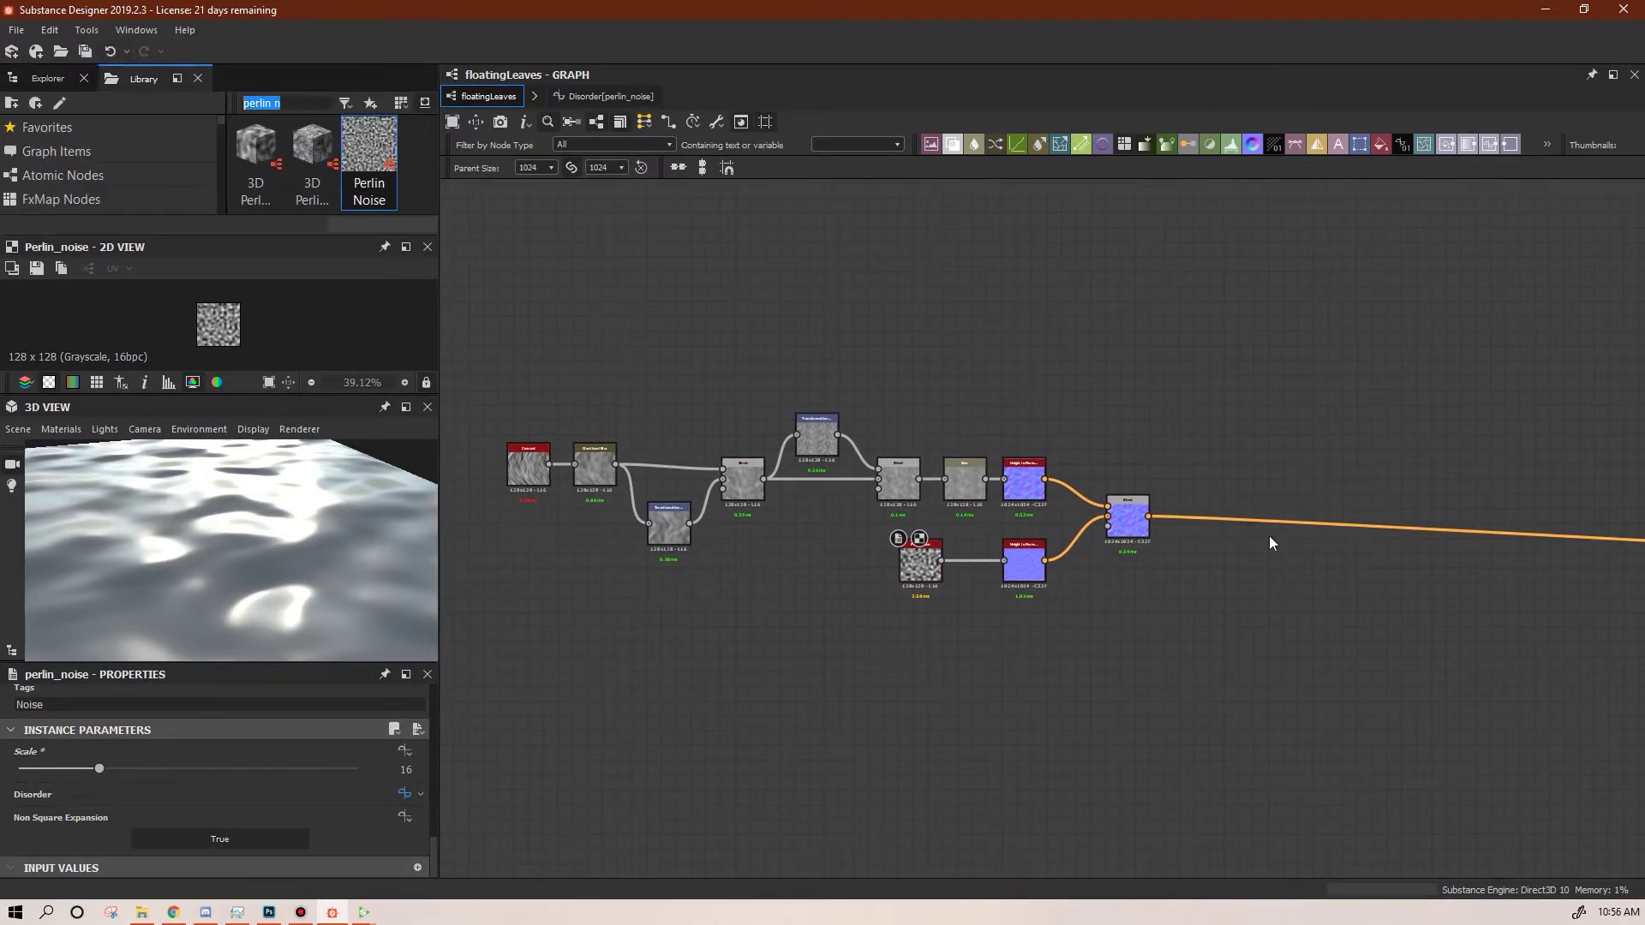
text(normal t)
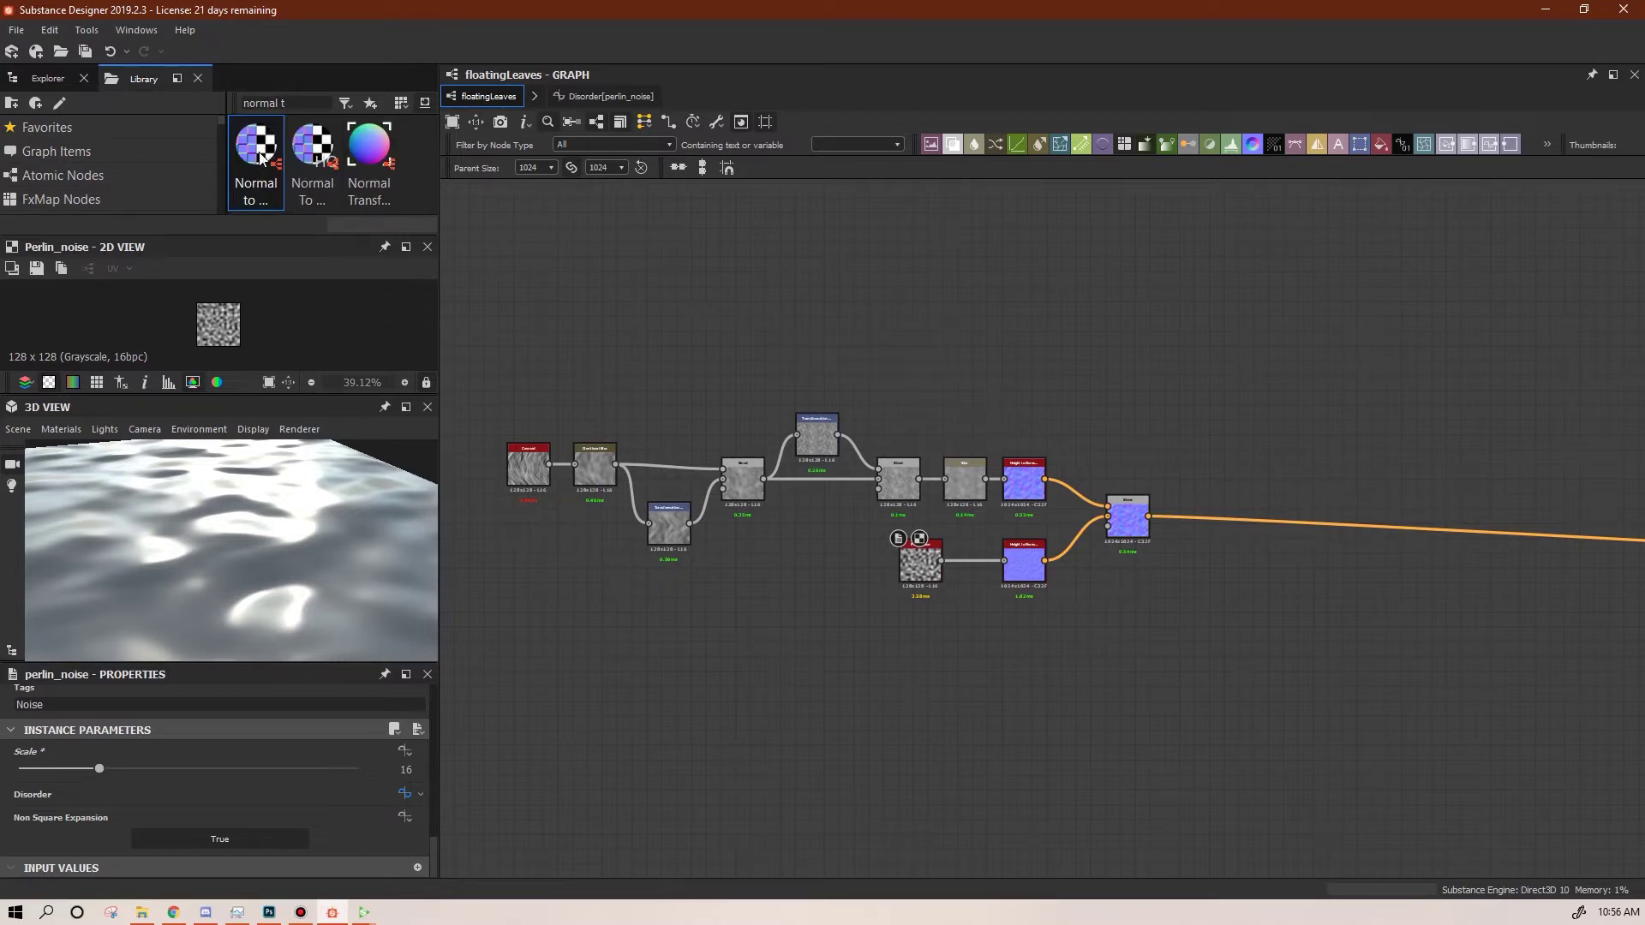
drag(246, 138, 1160, 523)
scroll(1266, 419, up, 4)
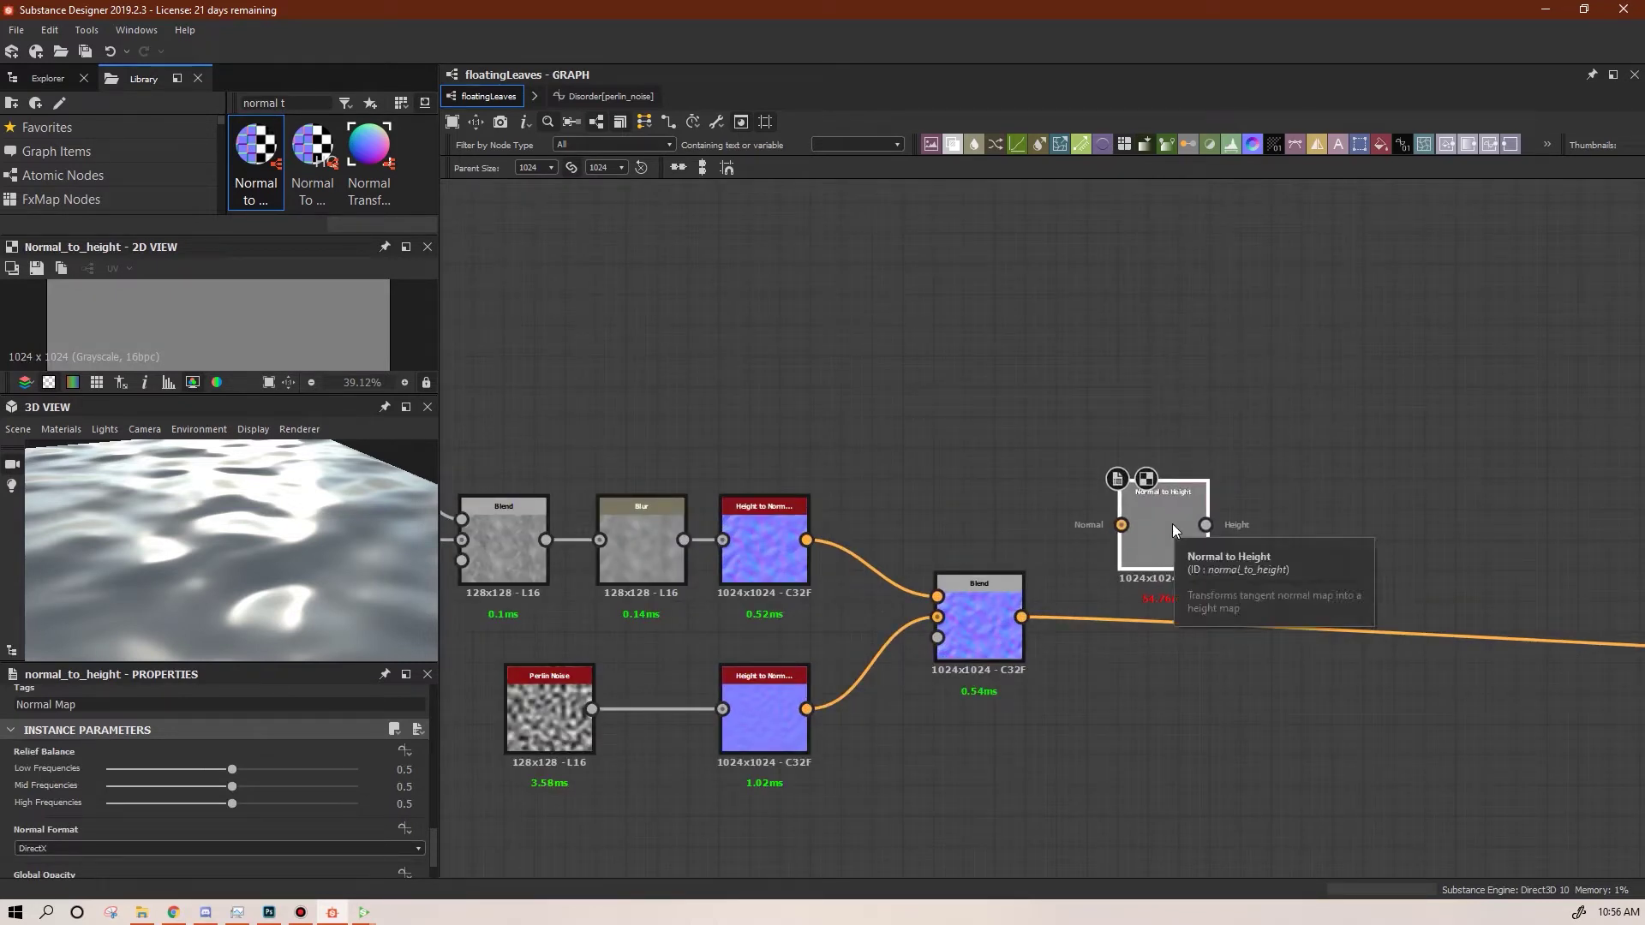
click(1211, 761)
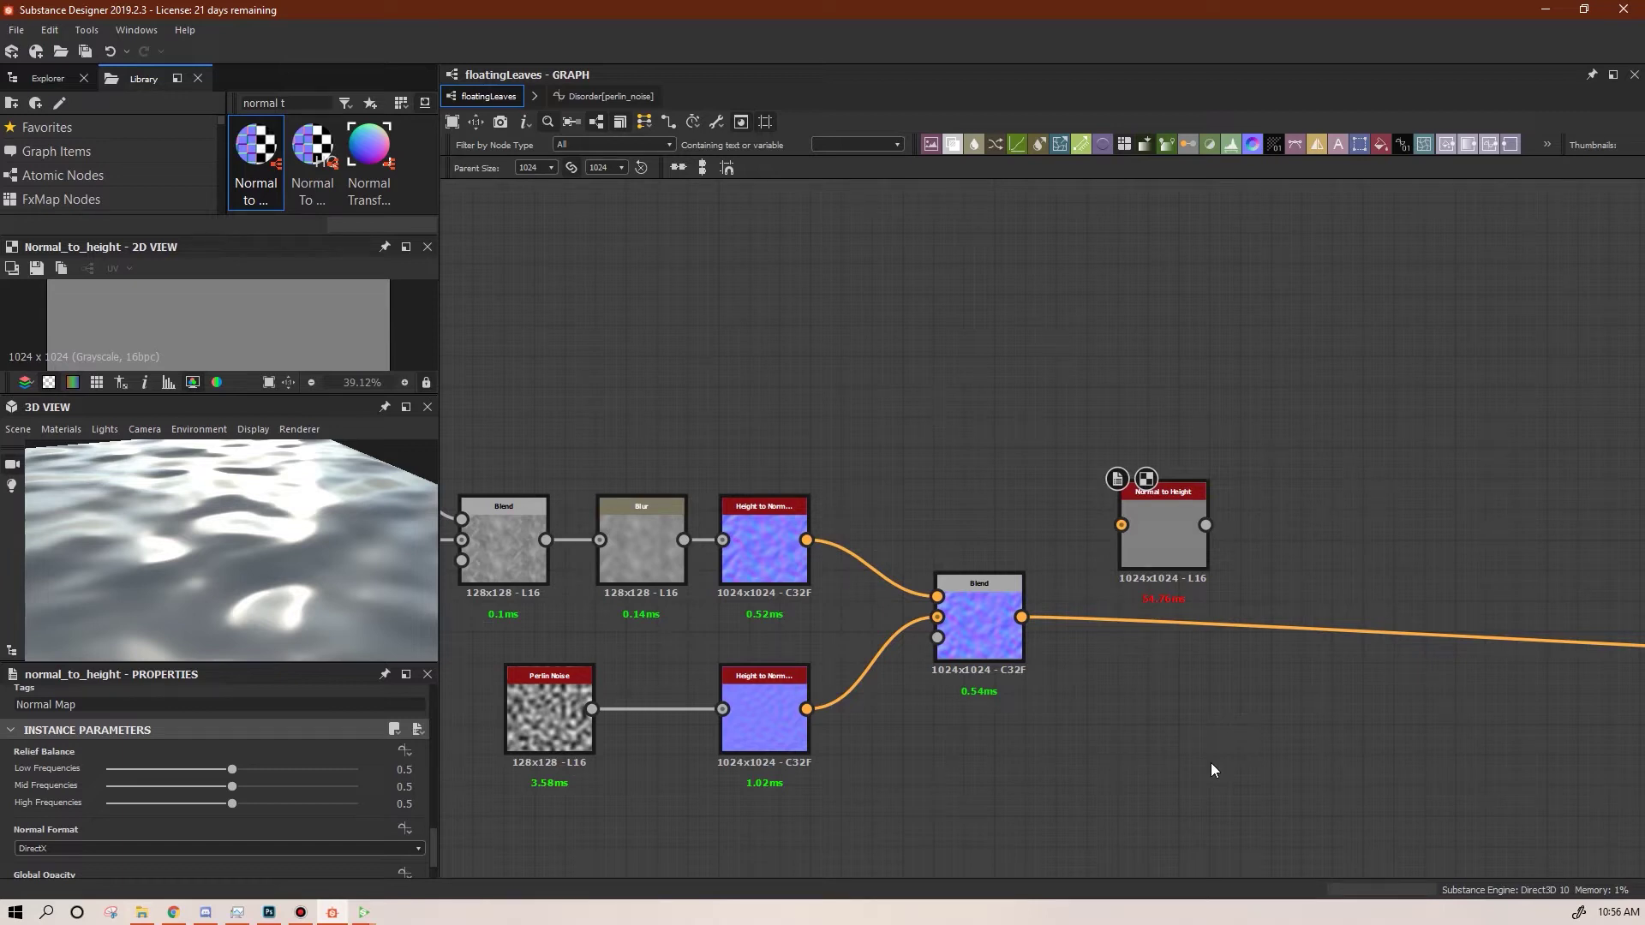
Set the Normal to Height node's relative output size to -4 in width and height, and feed it from the final normal Blend
drag(435, 850, 454, 695)
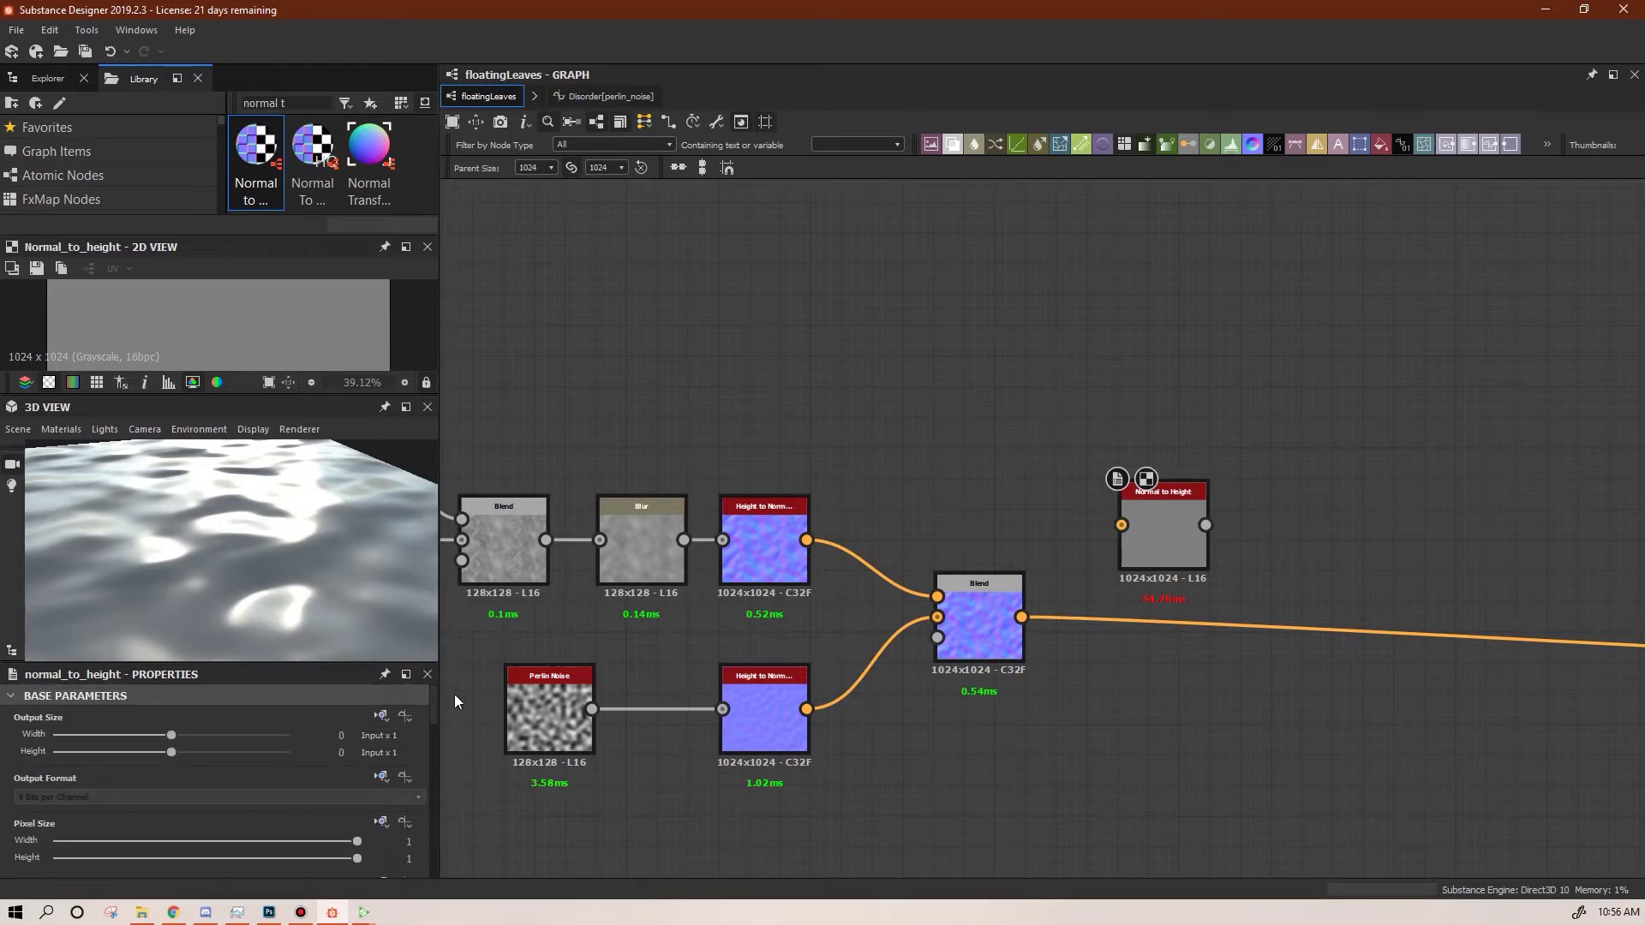
drag(172, 735, 132, 749)
drag(1121, 525, 1021, 618)
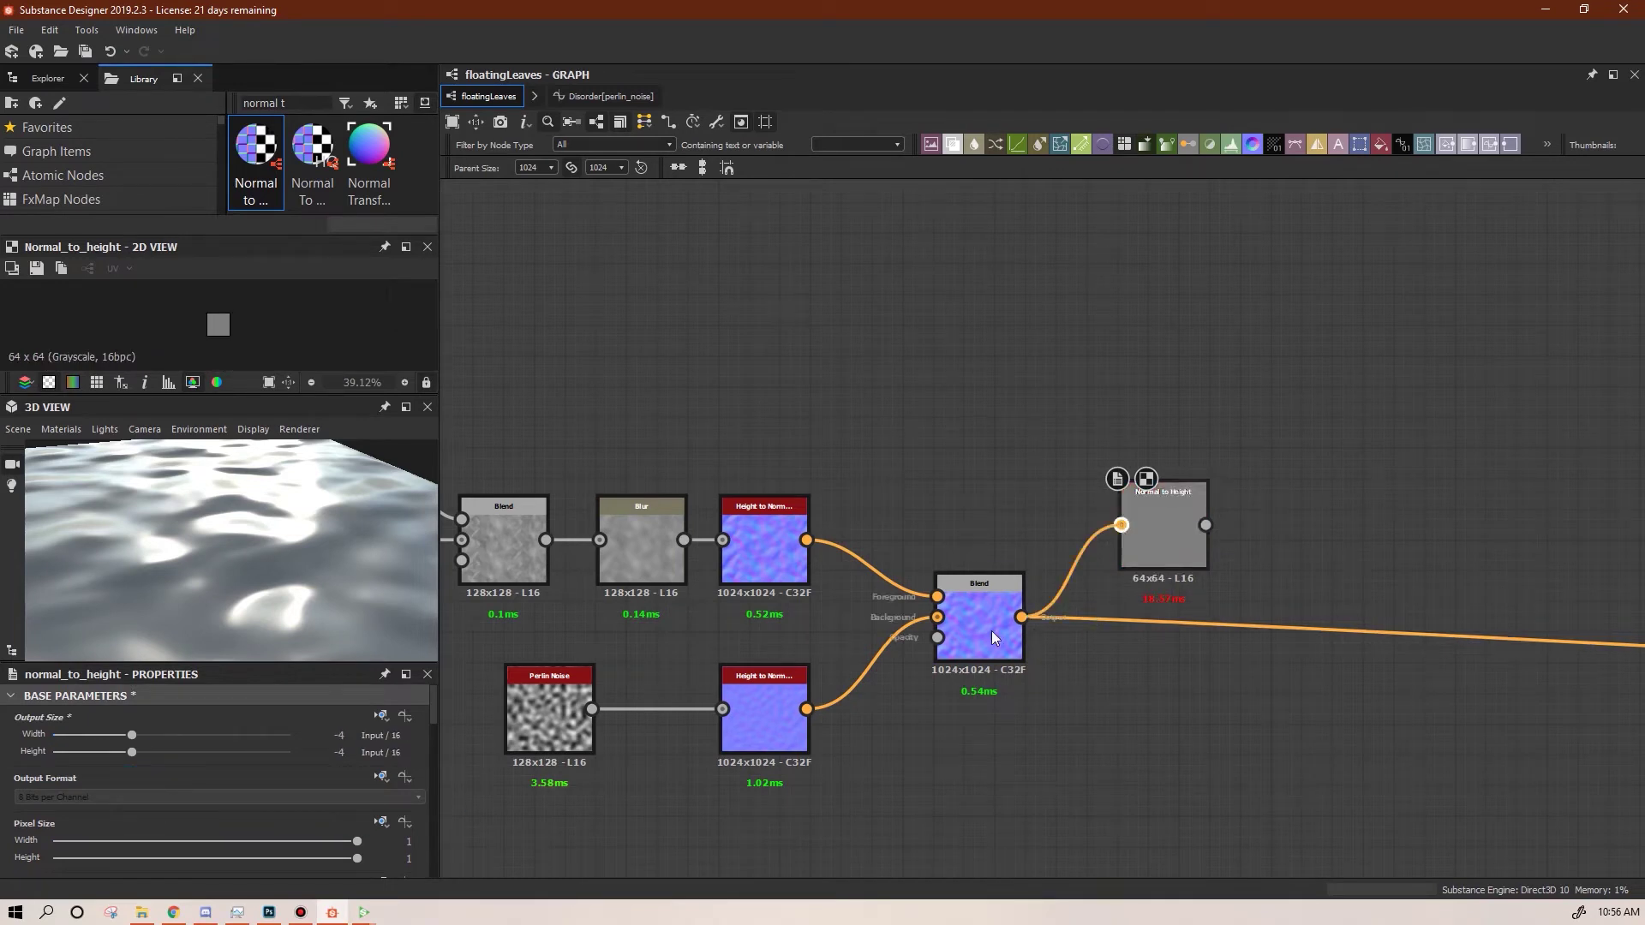
drag(1171, 514, 1187, 531)
middle_drag(1209, 683, 918, 613)
drag(888, 467, 876, 524)
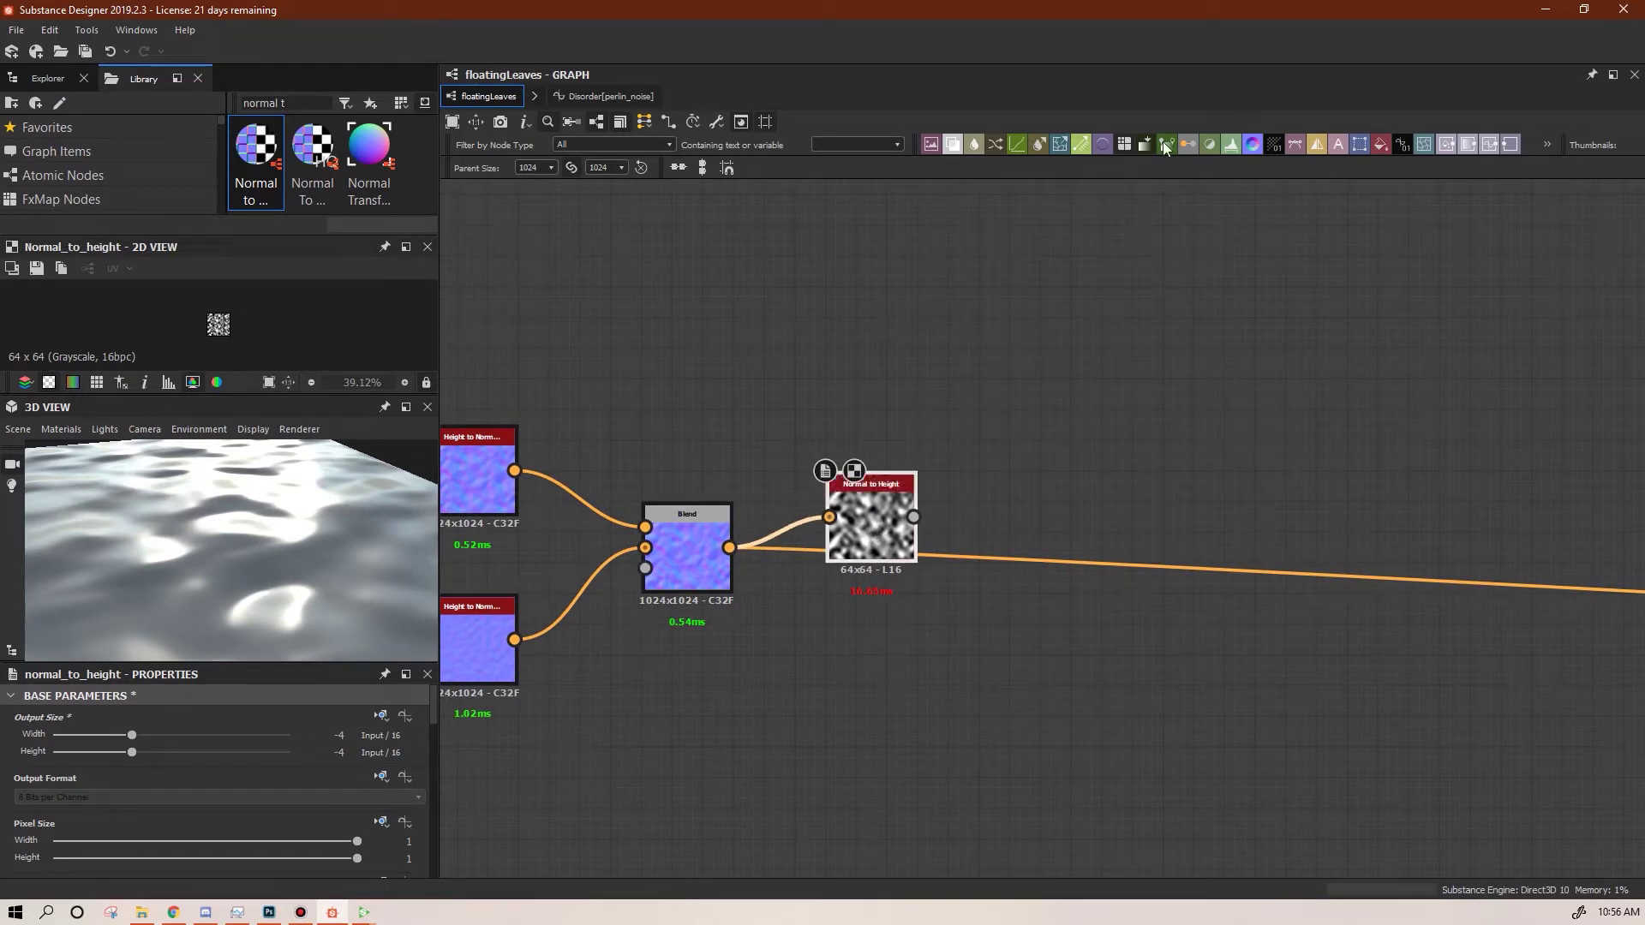
Add a Gradient Map node and a Levels node beyond Normal to Height, feeding the Levels node from the height output
drag(1035, 413, 1035, 411)
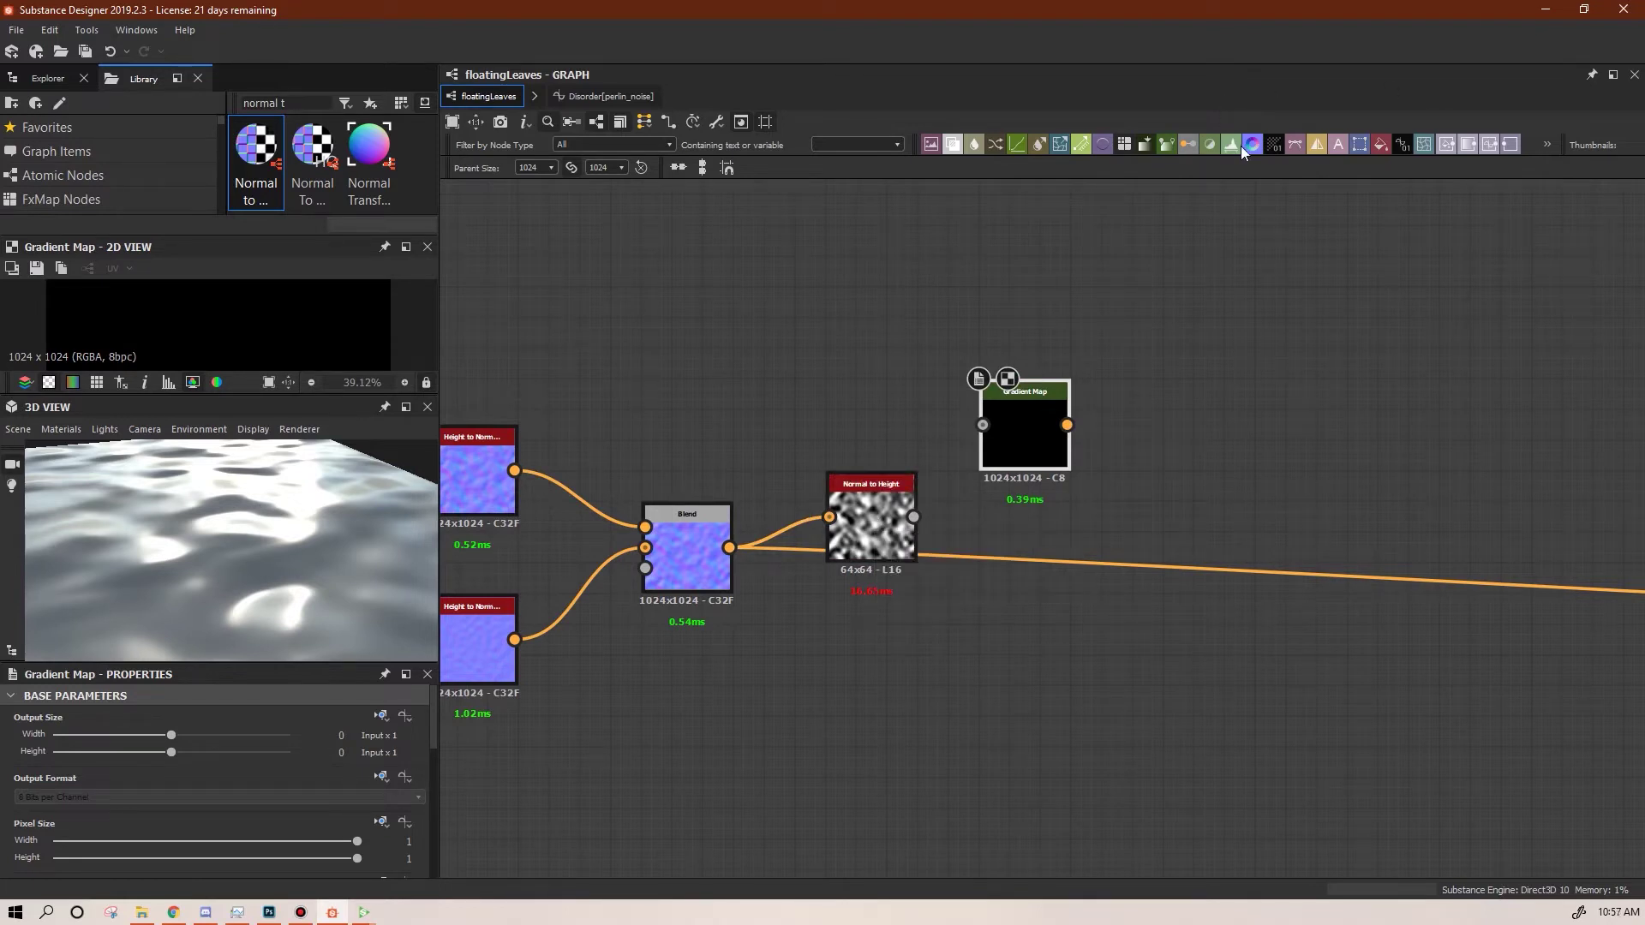
drag(1096, 673, 1071, 681)
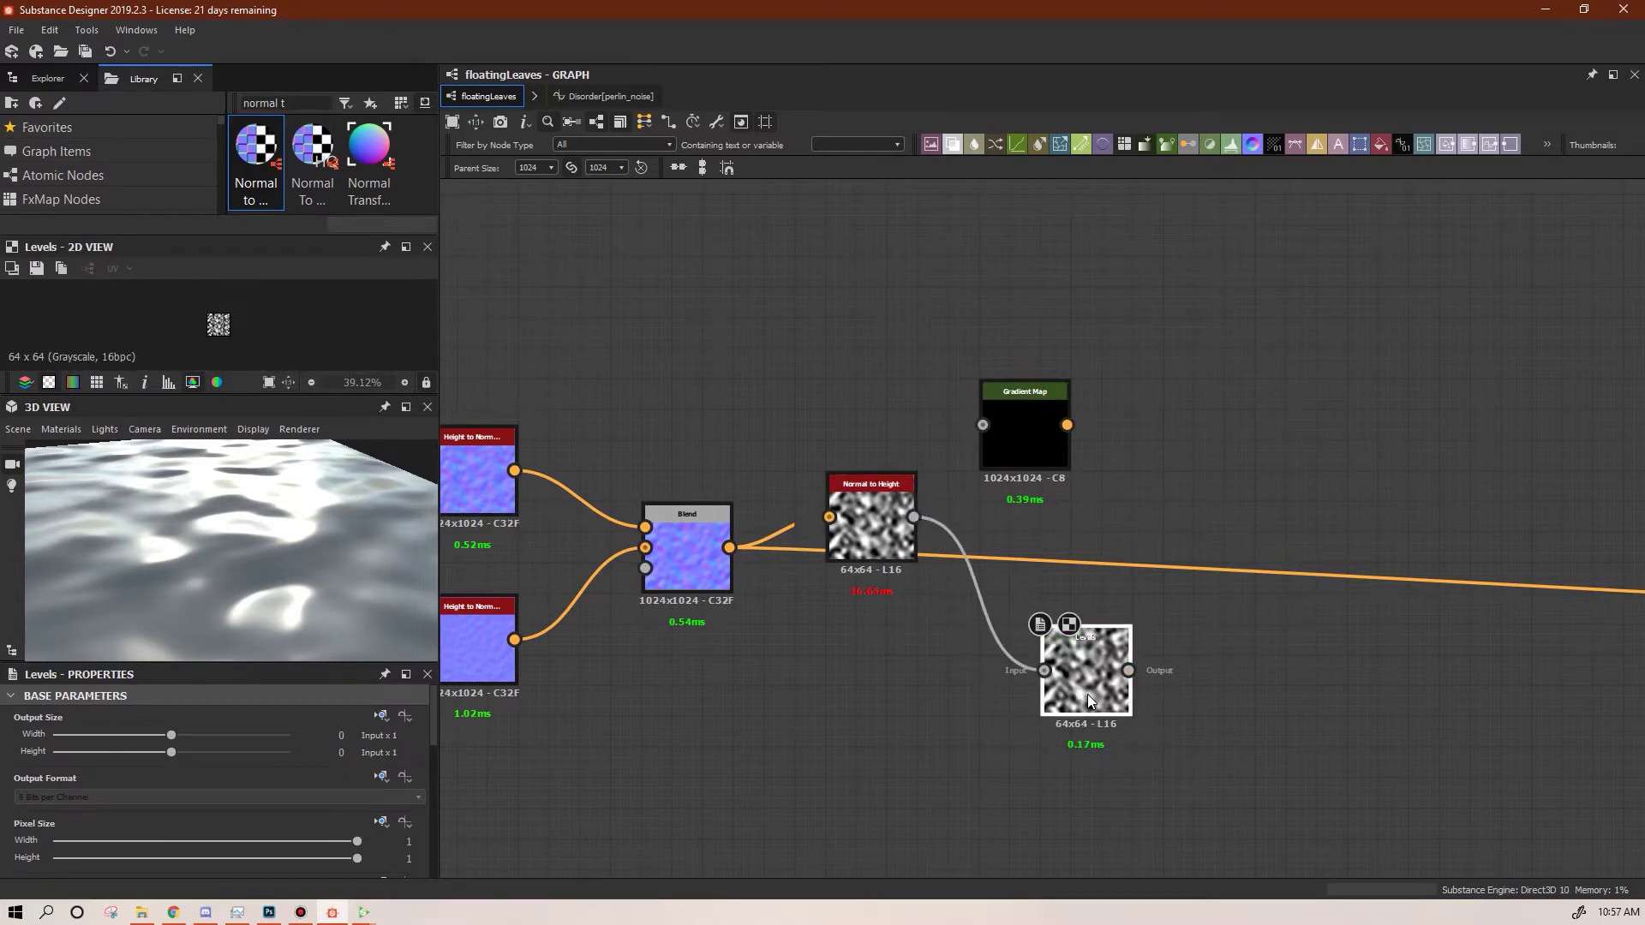
Lower the Levels node's output white level to about a tenth of the range and inspect the darkened map up close
drag(434, 728, 89, 836)
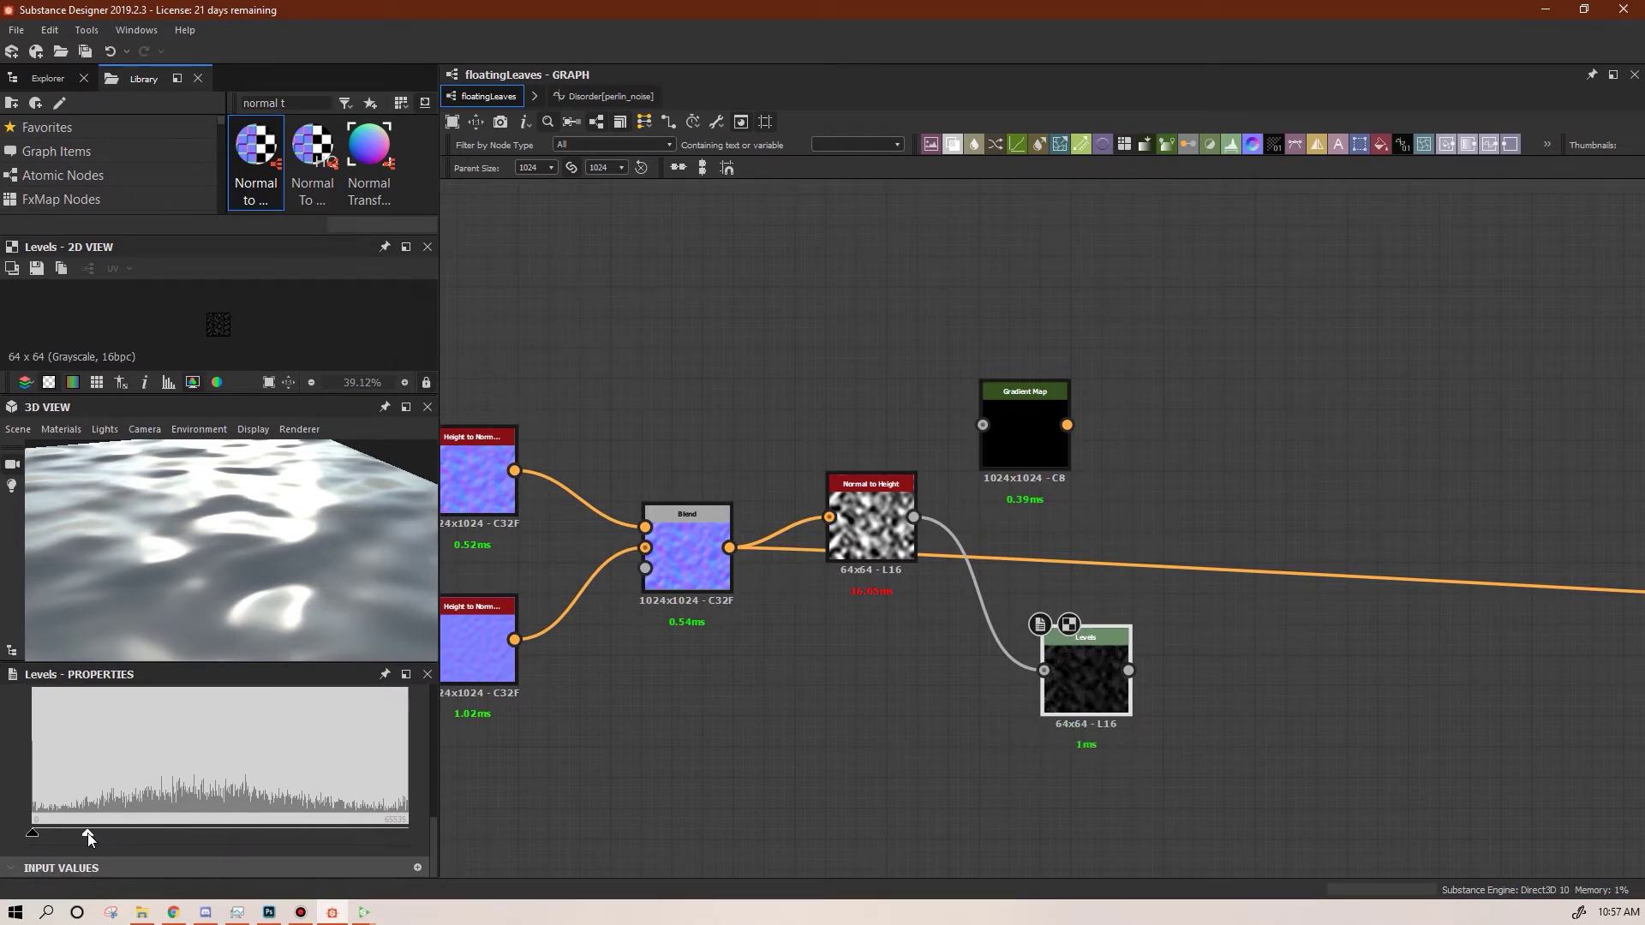
drag(69, 828, 65, 826)
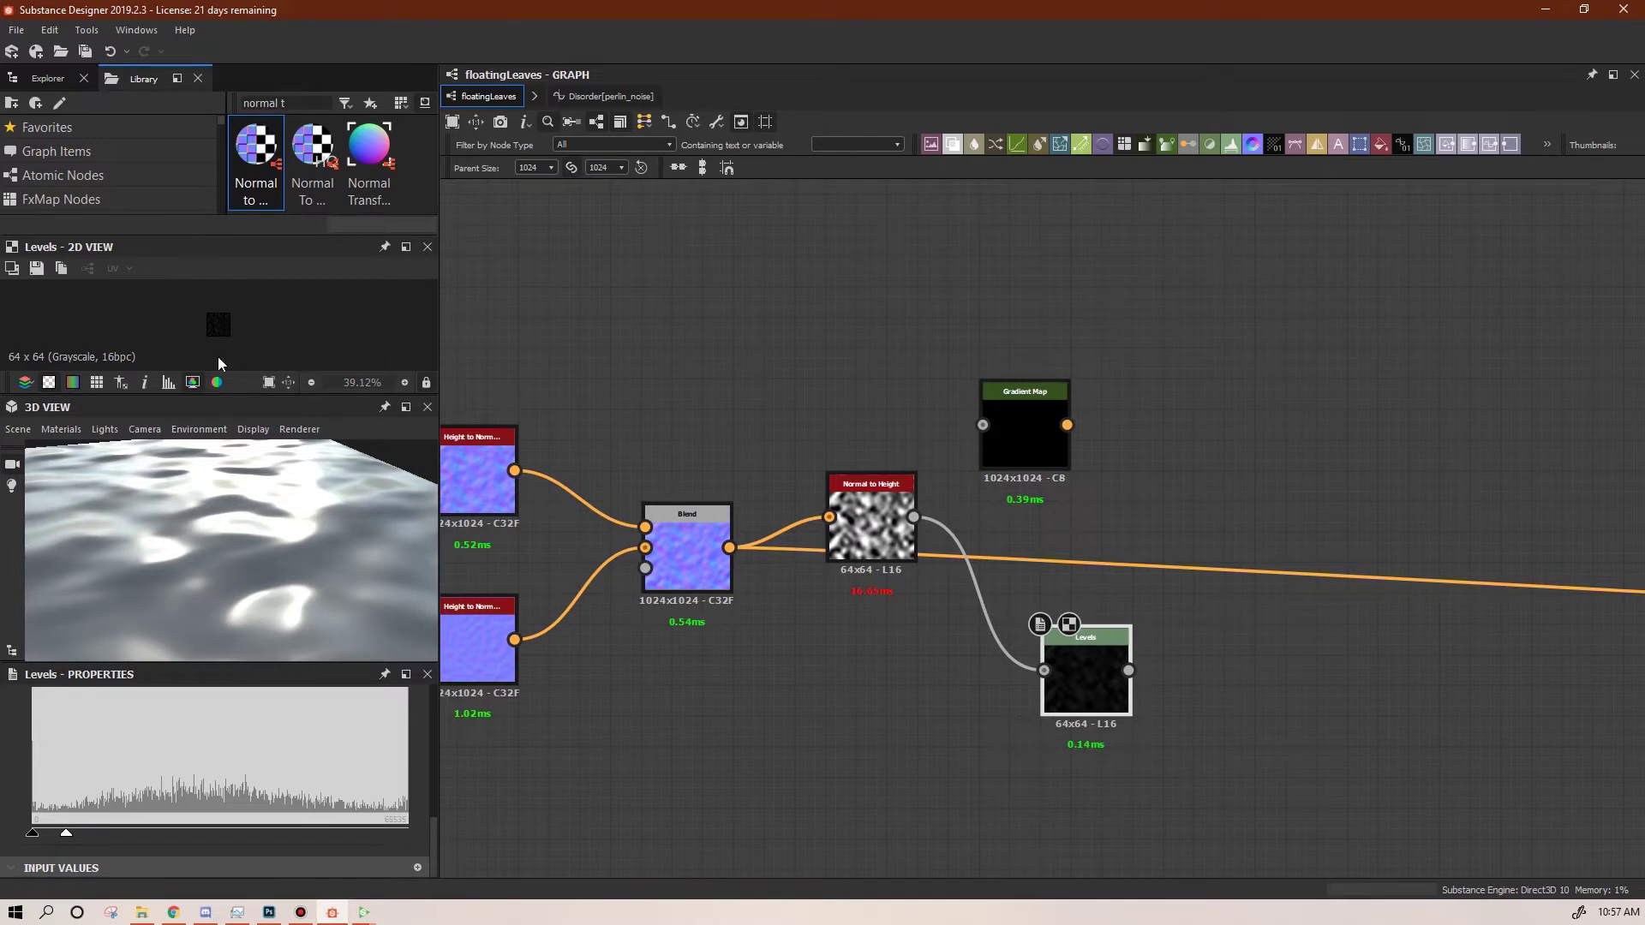
scroll(237, 311, up, 10)
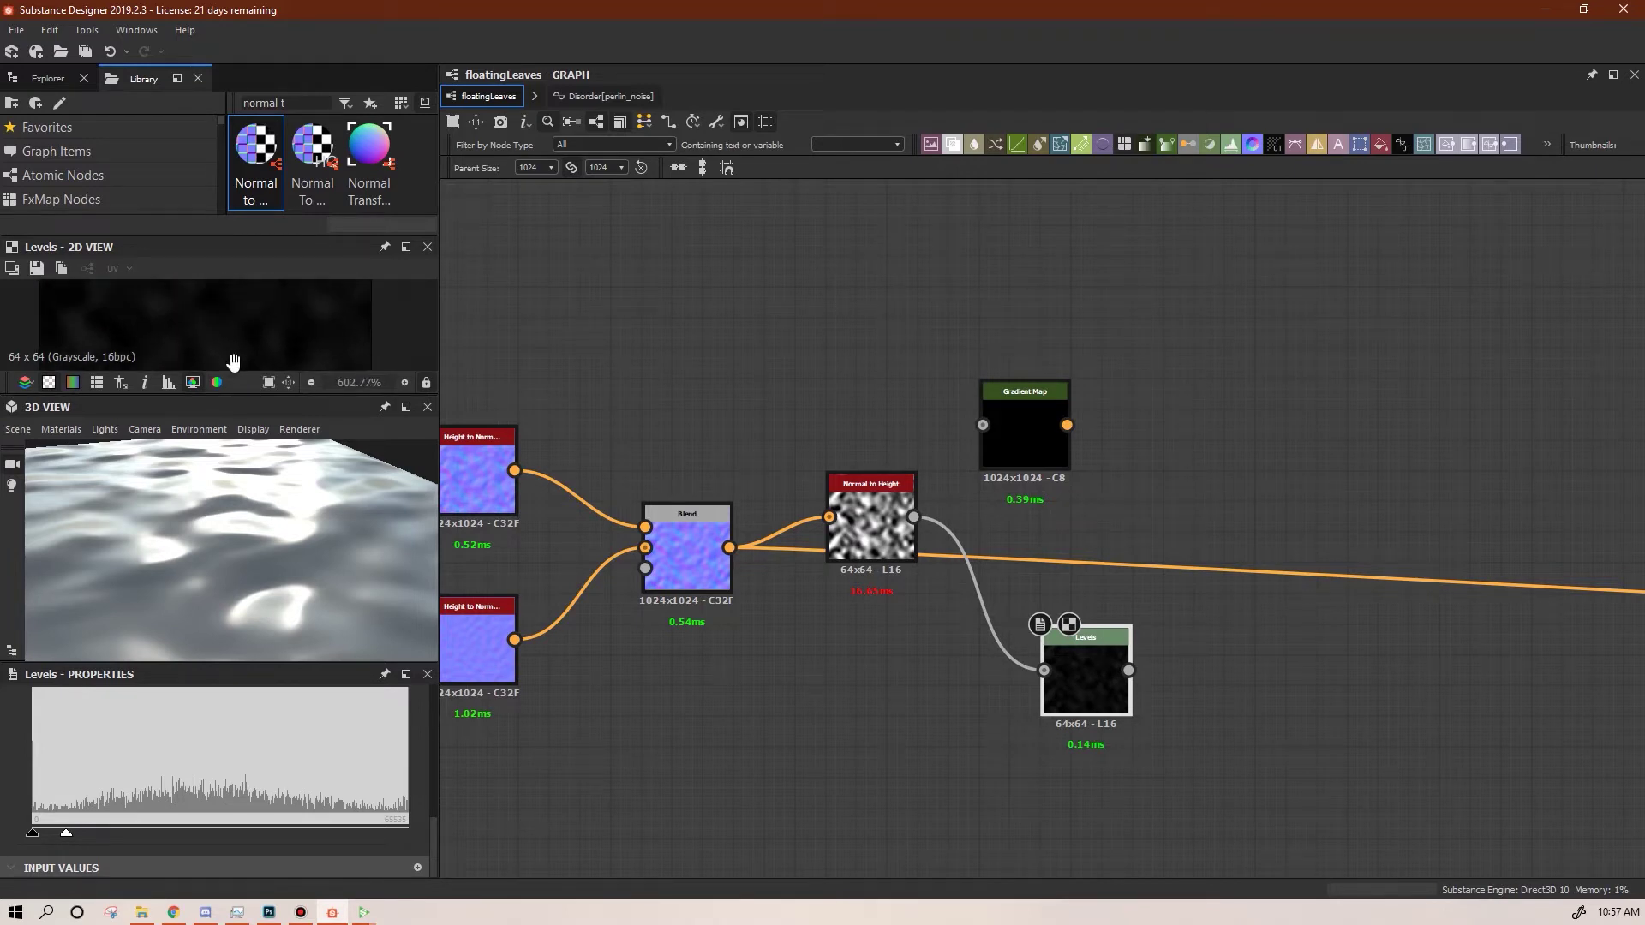
middle_drag(247, 335, 242, 392)
middle_drag(244, 439, 267, 401)
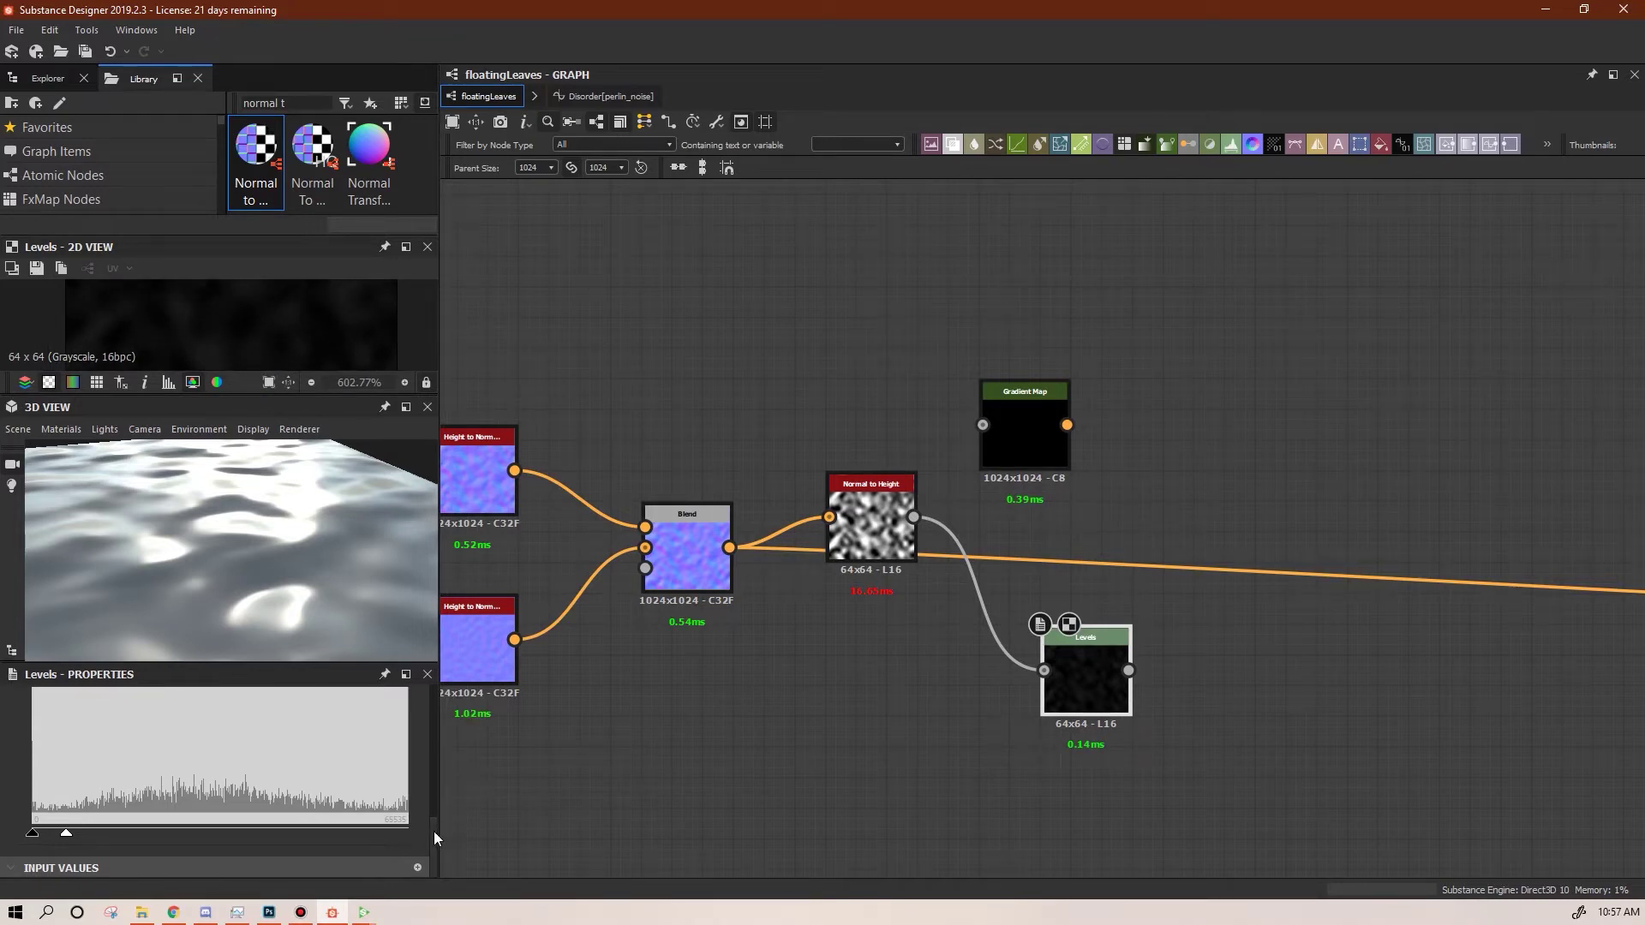
Feed the Gradient Map from Normal to Height and set the gradient's start key to teal #0090a9
drag(1015, 420, 913, 518)
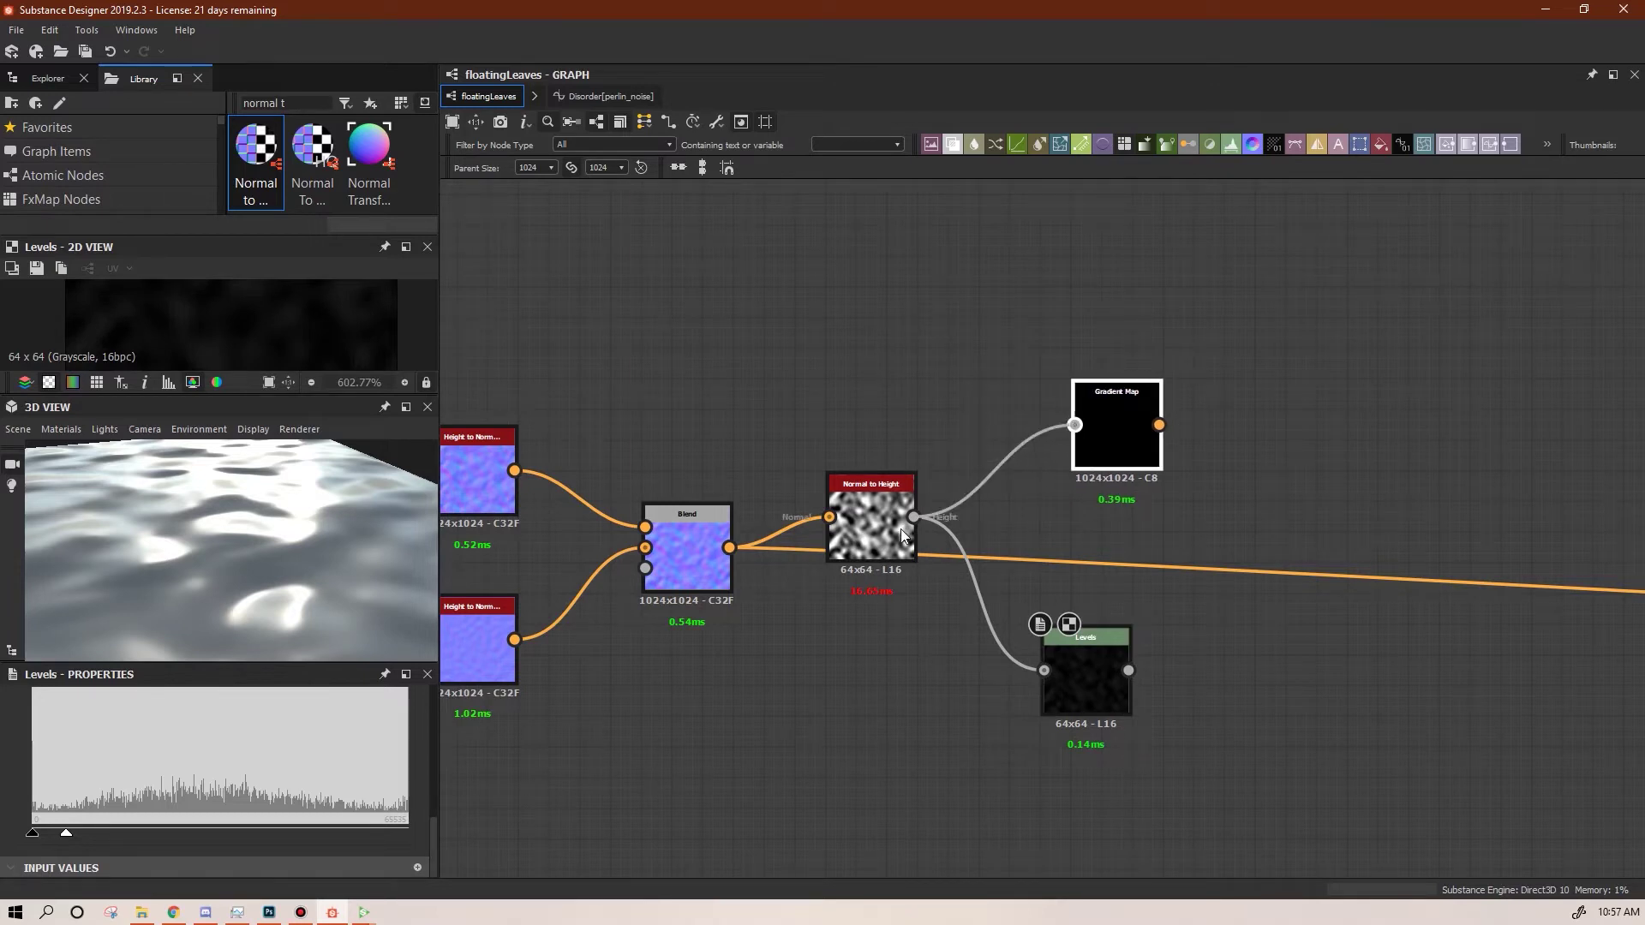
double_click(1120, 428)
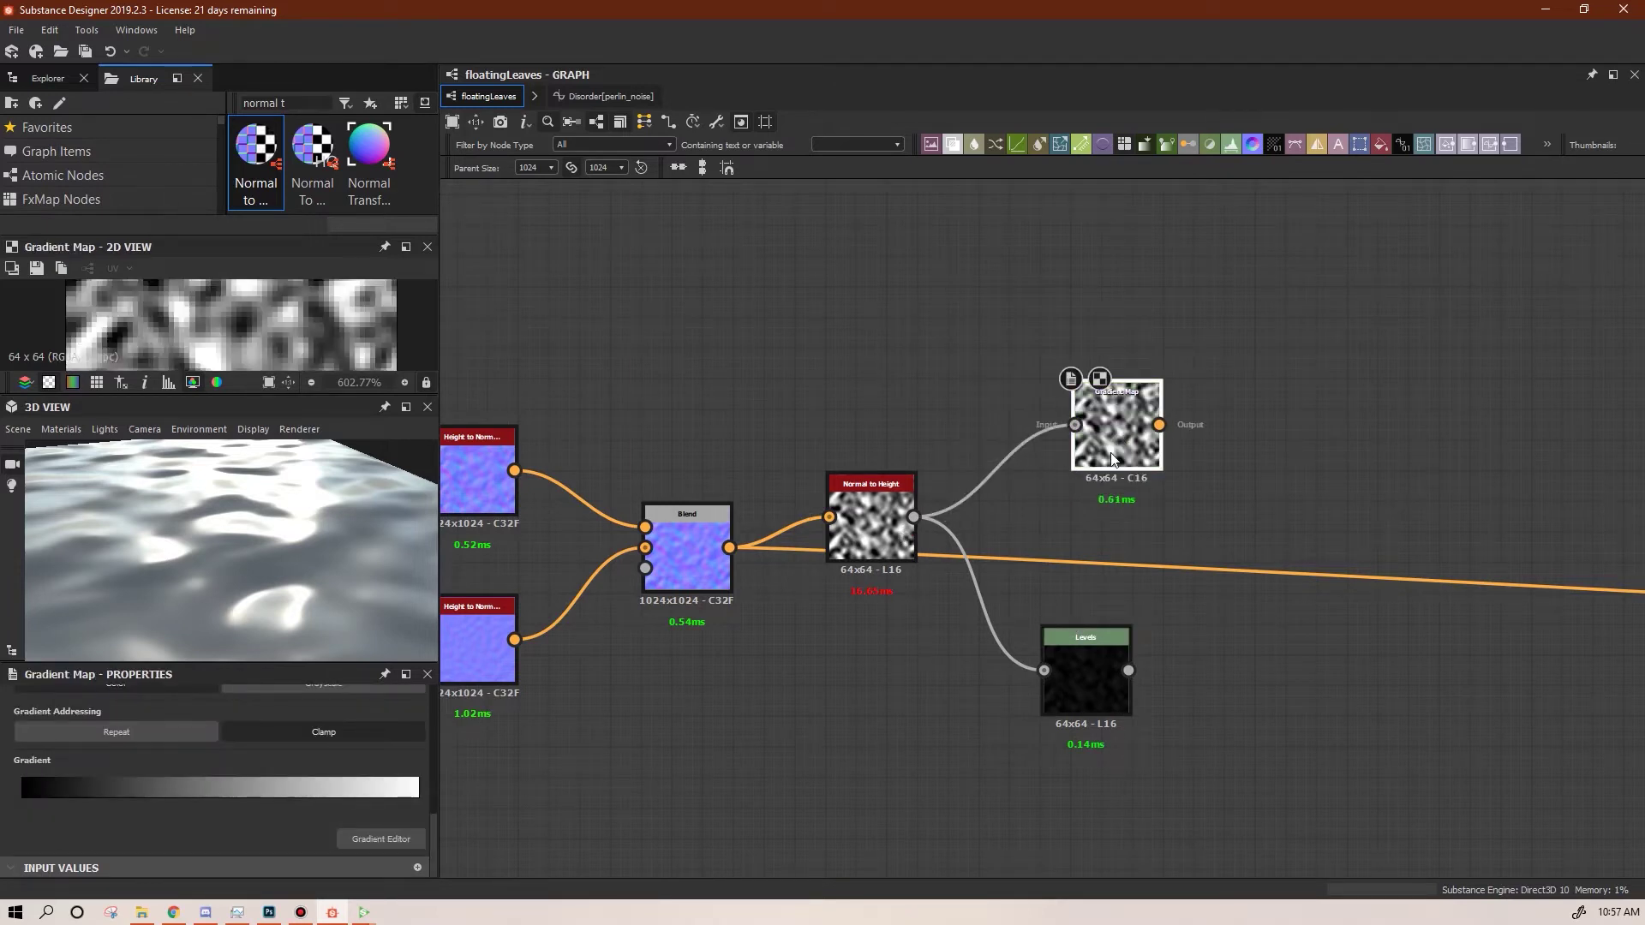
click(374, 840)
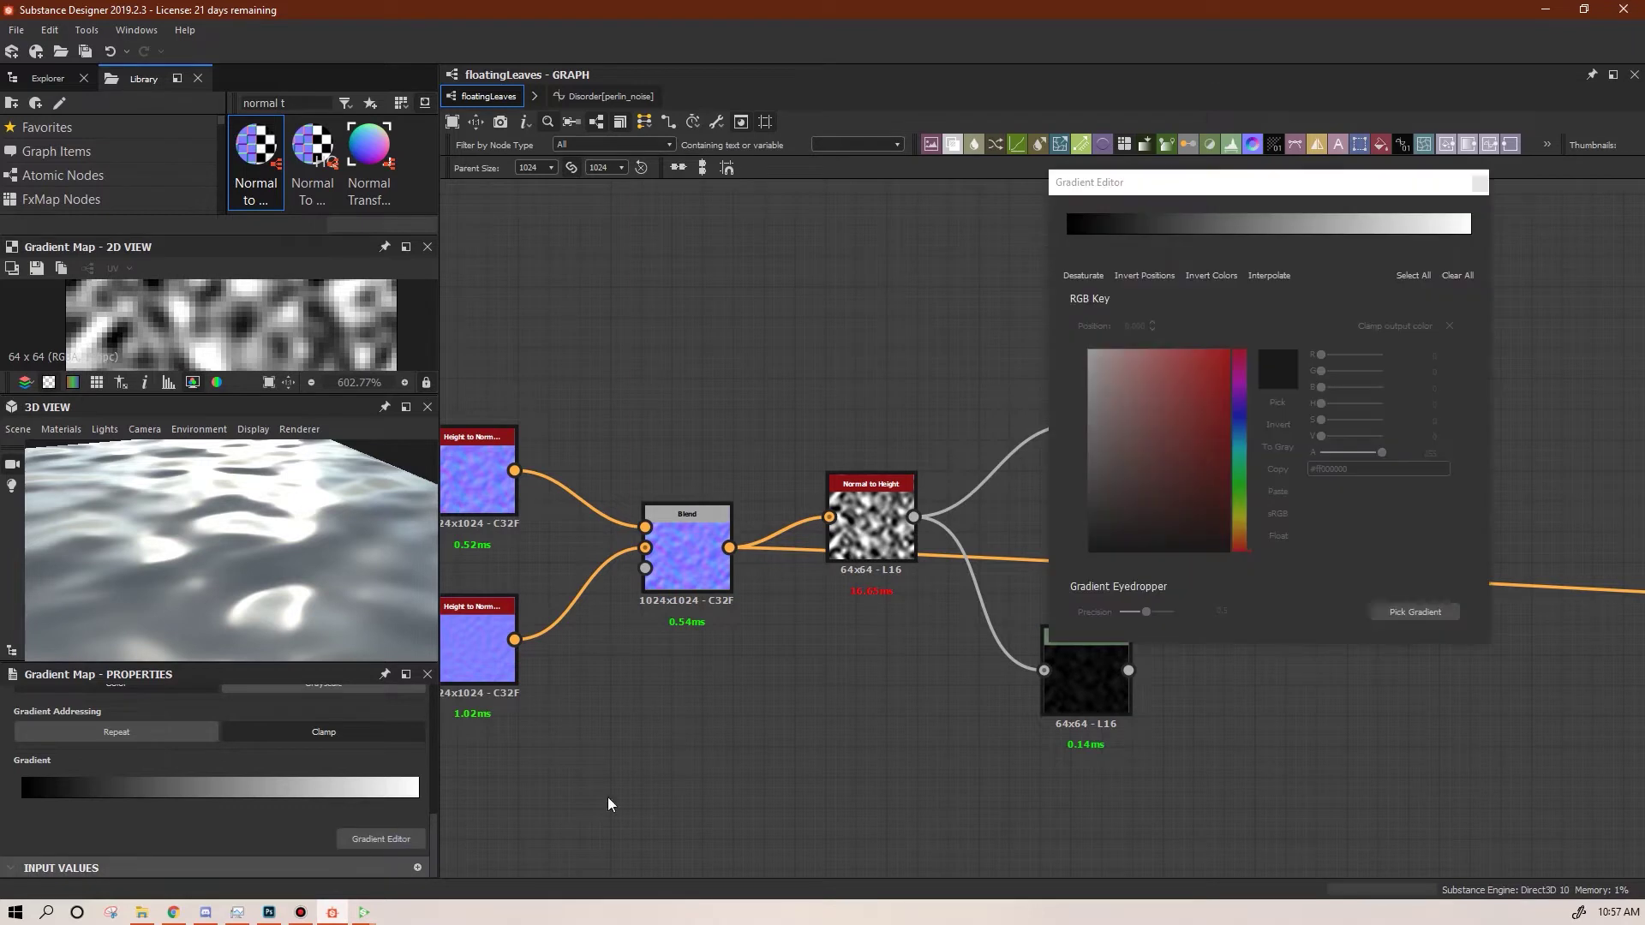
click(1137, 183)
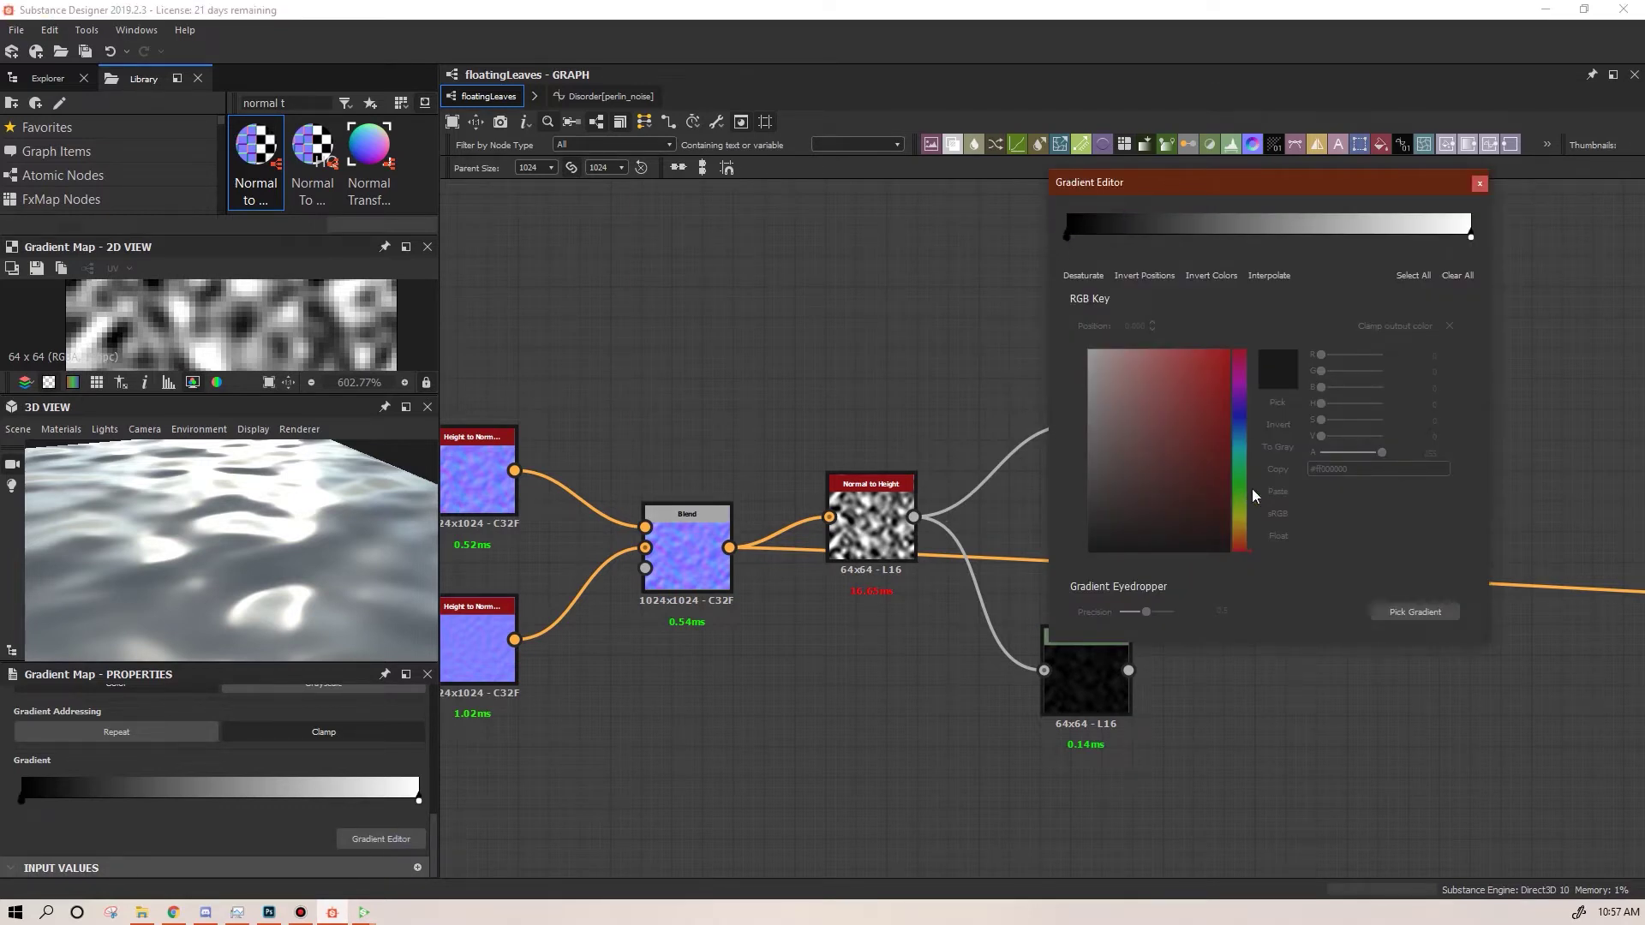
click(1067, 237)
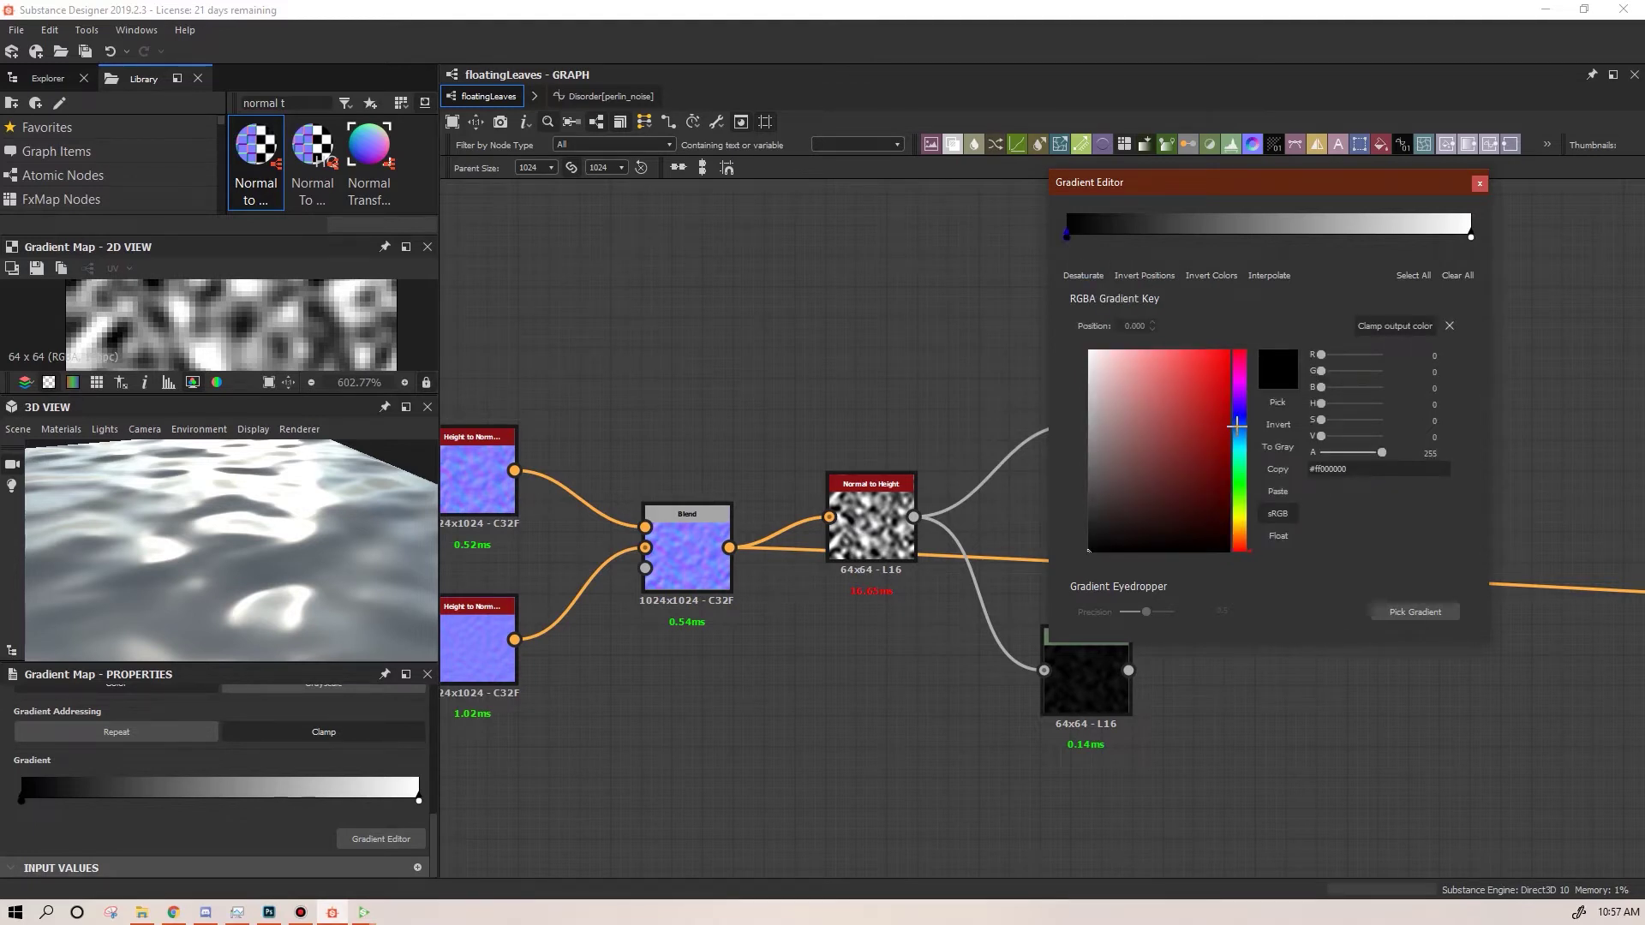
drag(1240, 433, 1240, 446)
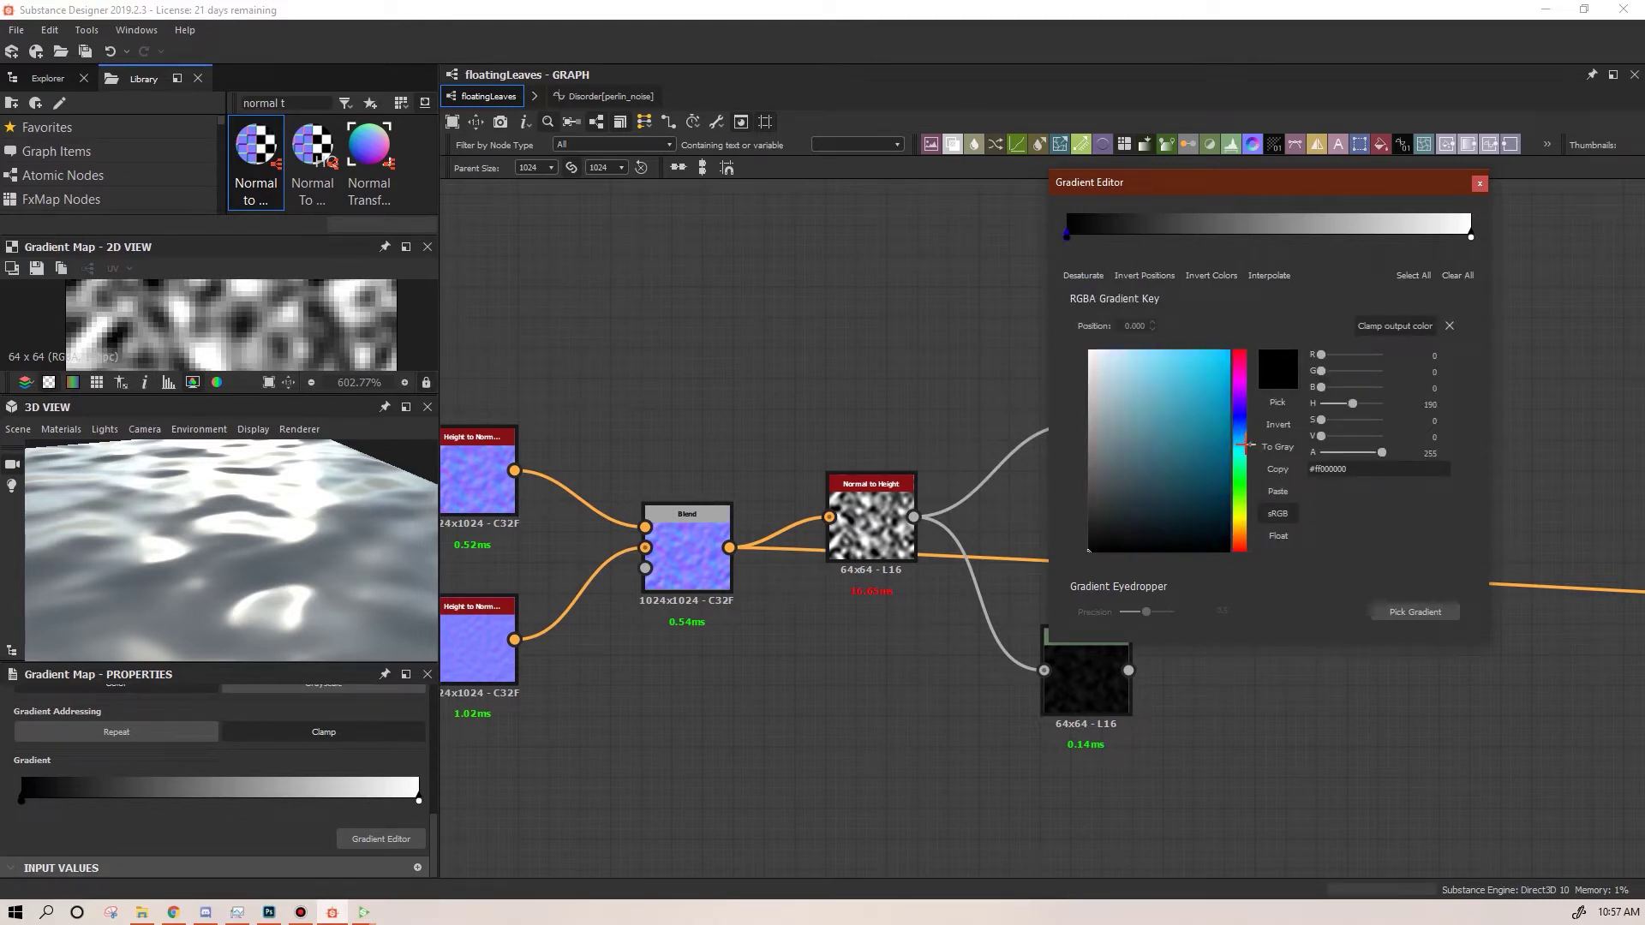
click(1223, 431)
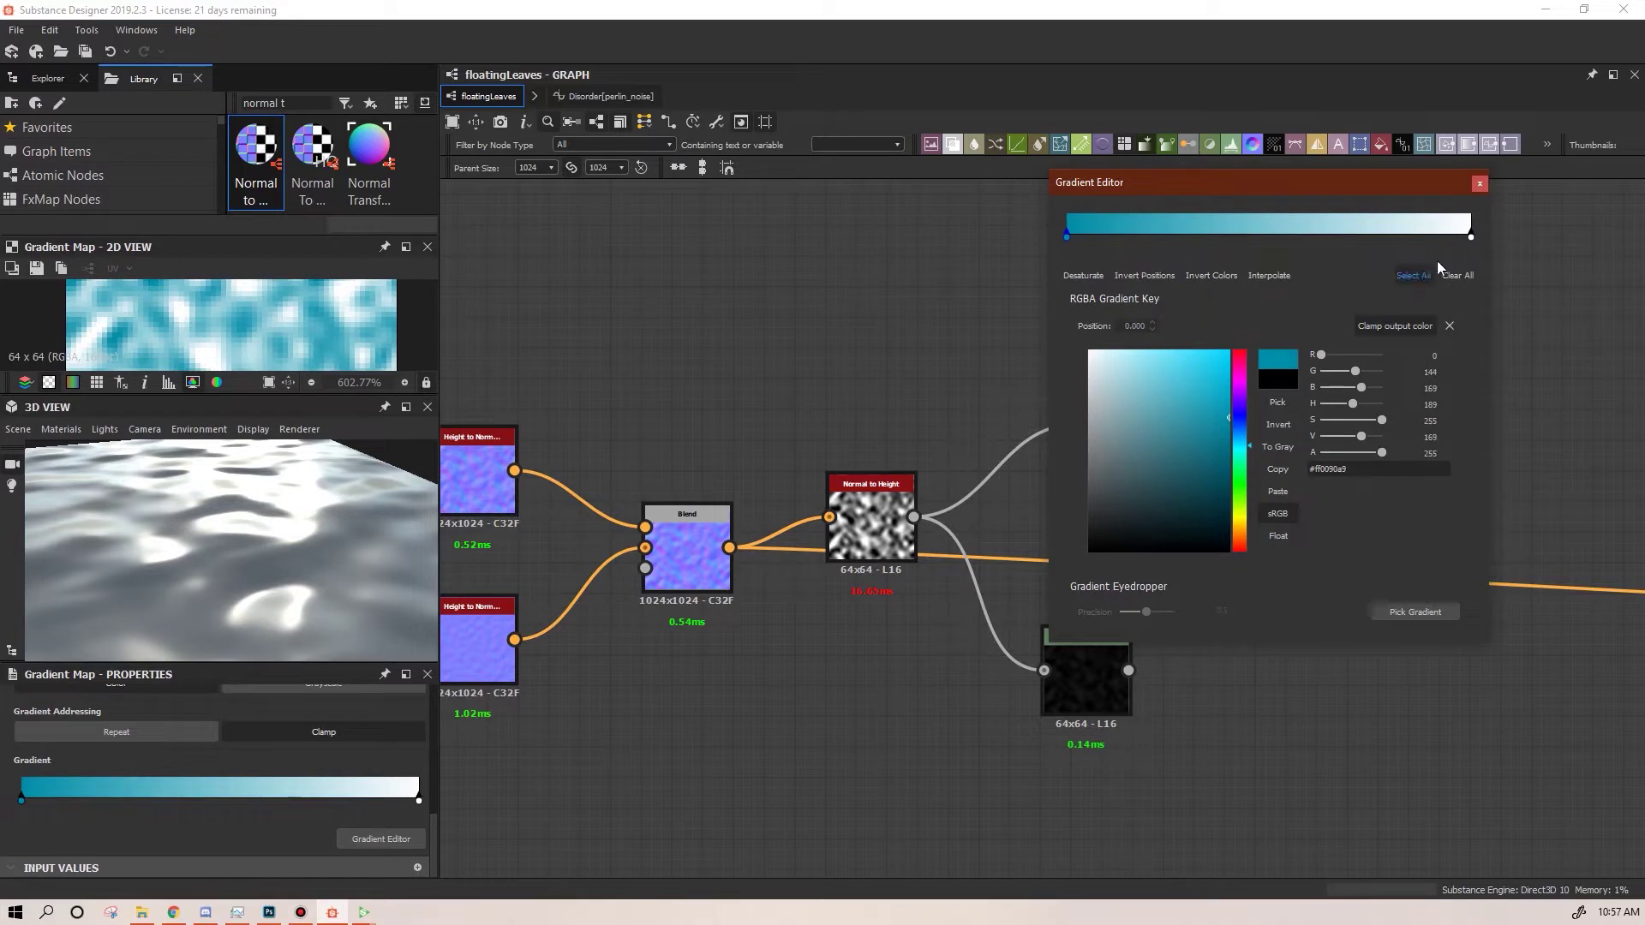
Copy the start key's teal to the gradient's end key, lighten it to RGB 39, 159, 180, and close the Gradient Editor
click(1472, 237)
click(1067, 238)
click(1471, 238)
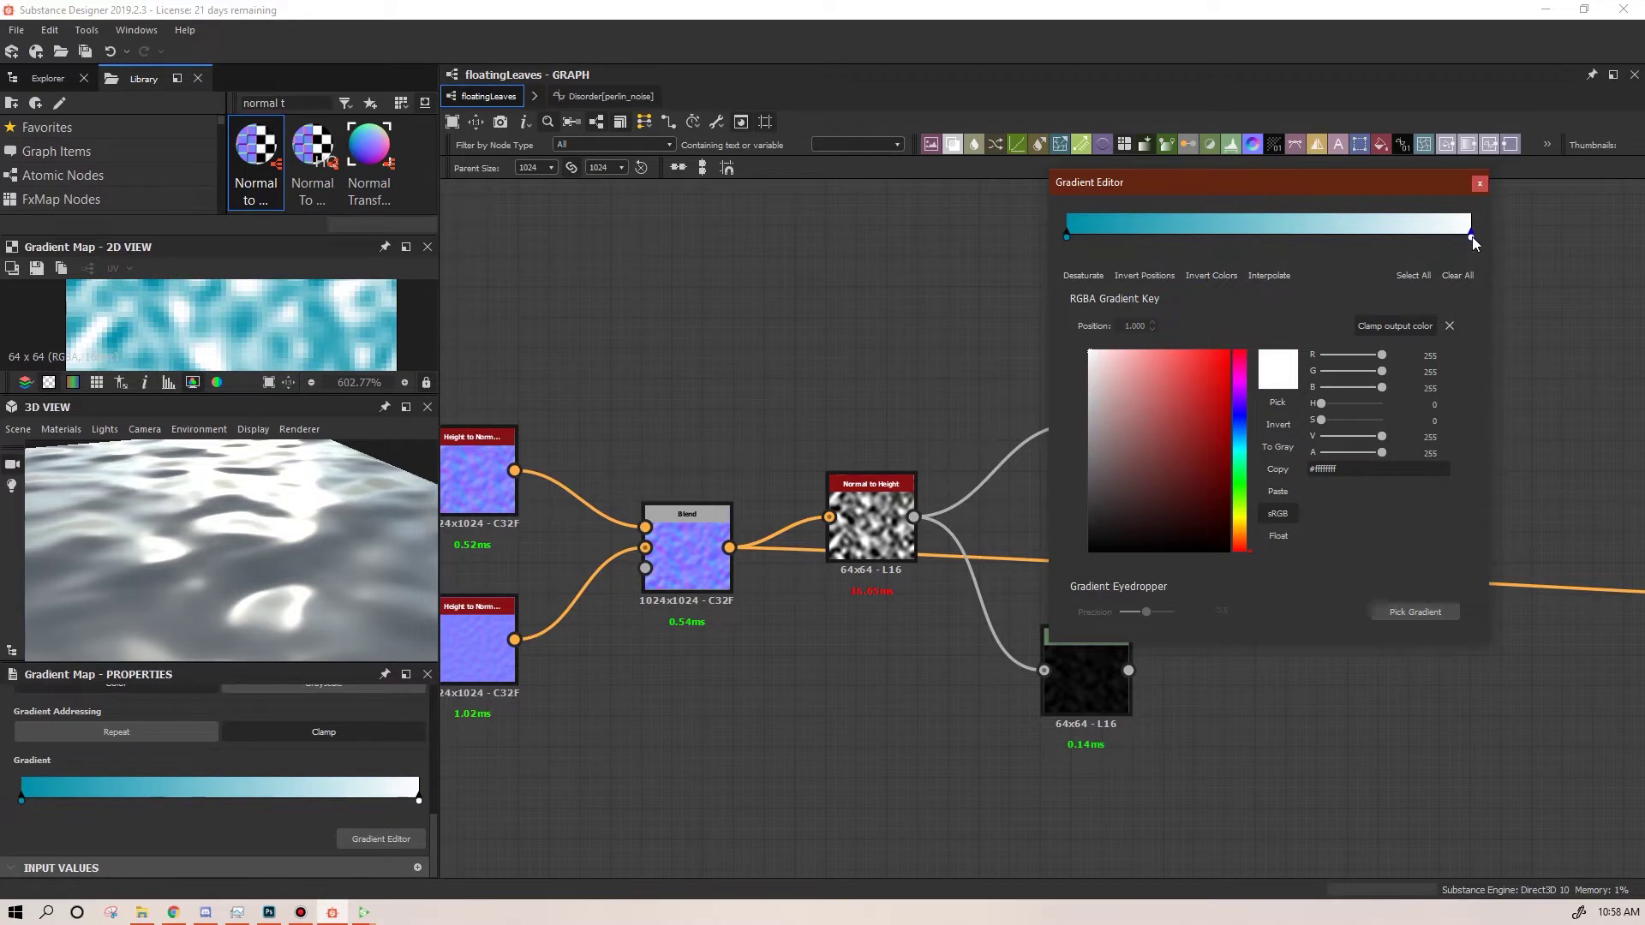
click(1278, 491)
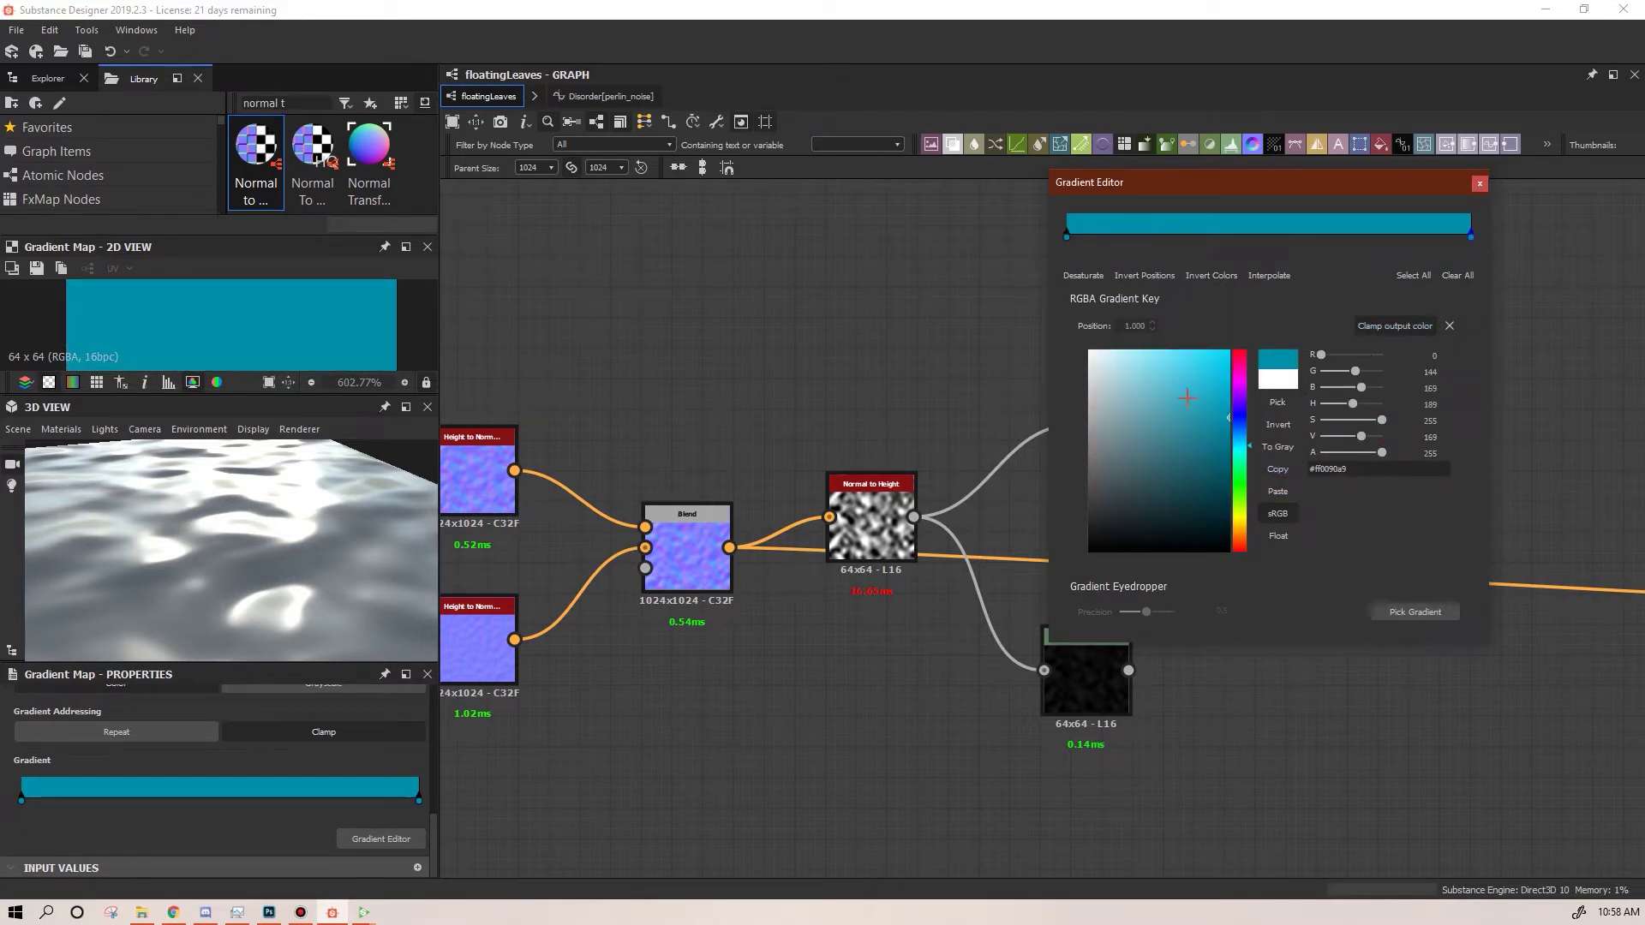
click(1187, 398)
click(1199, 409)
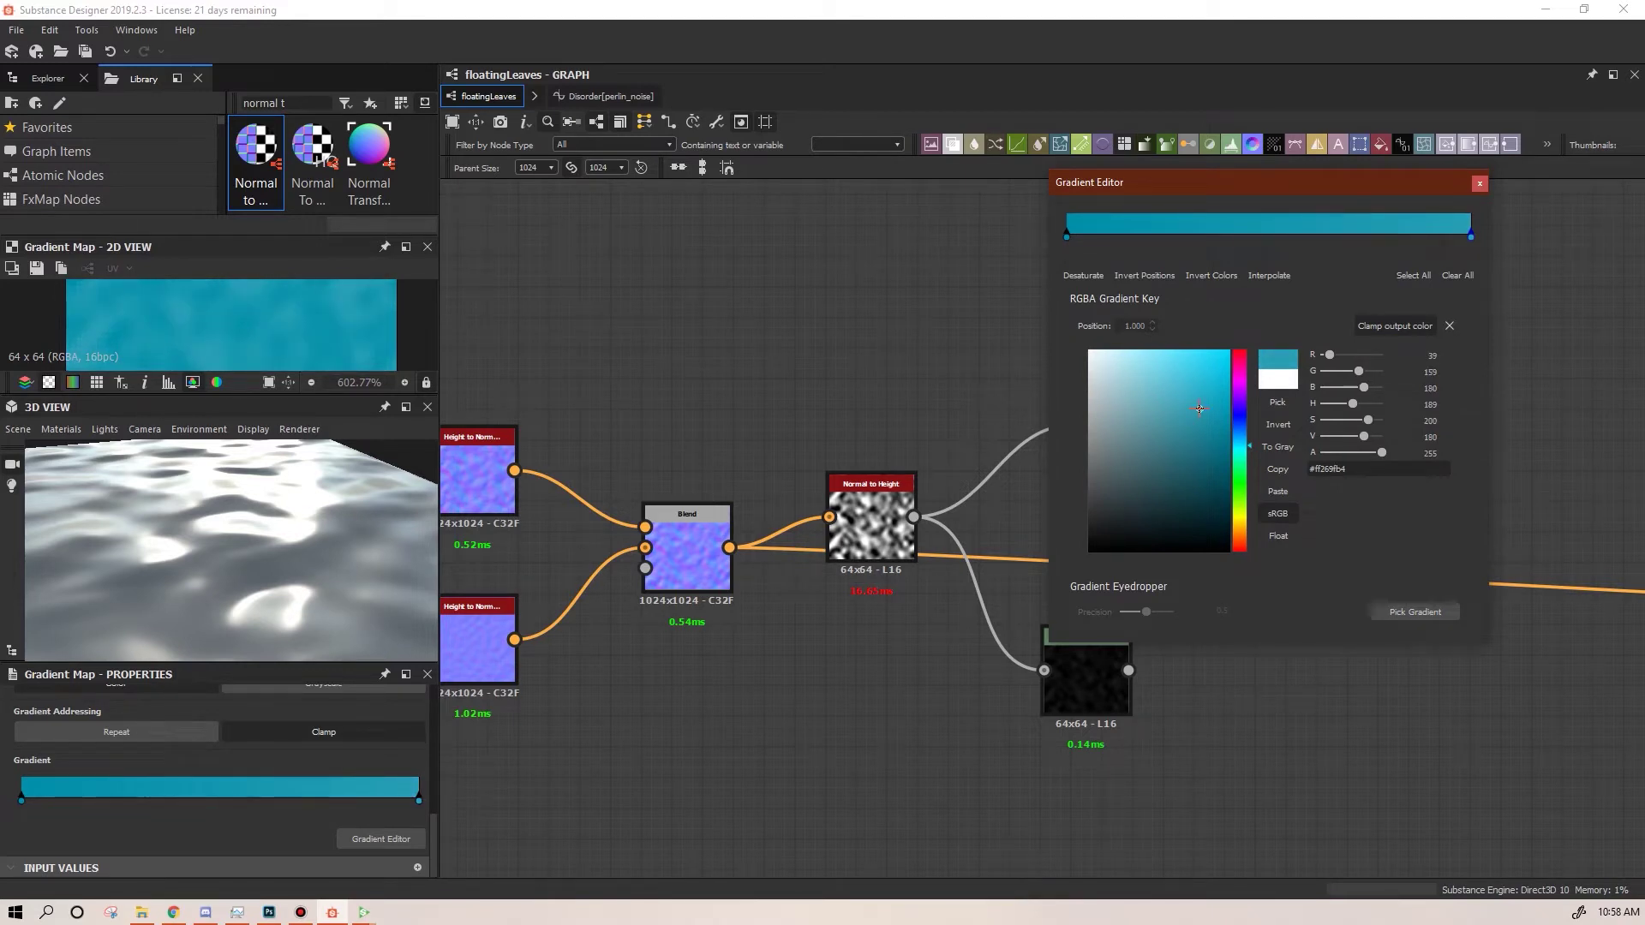
drag(219, 396, 221, 550)
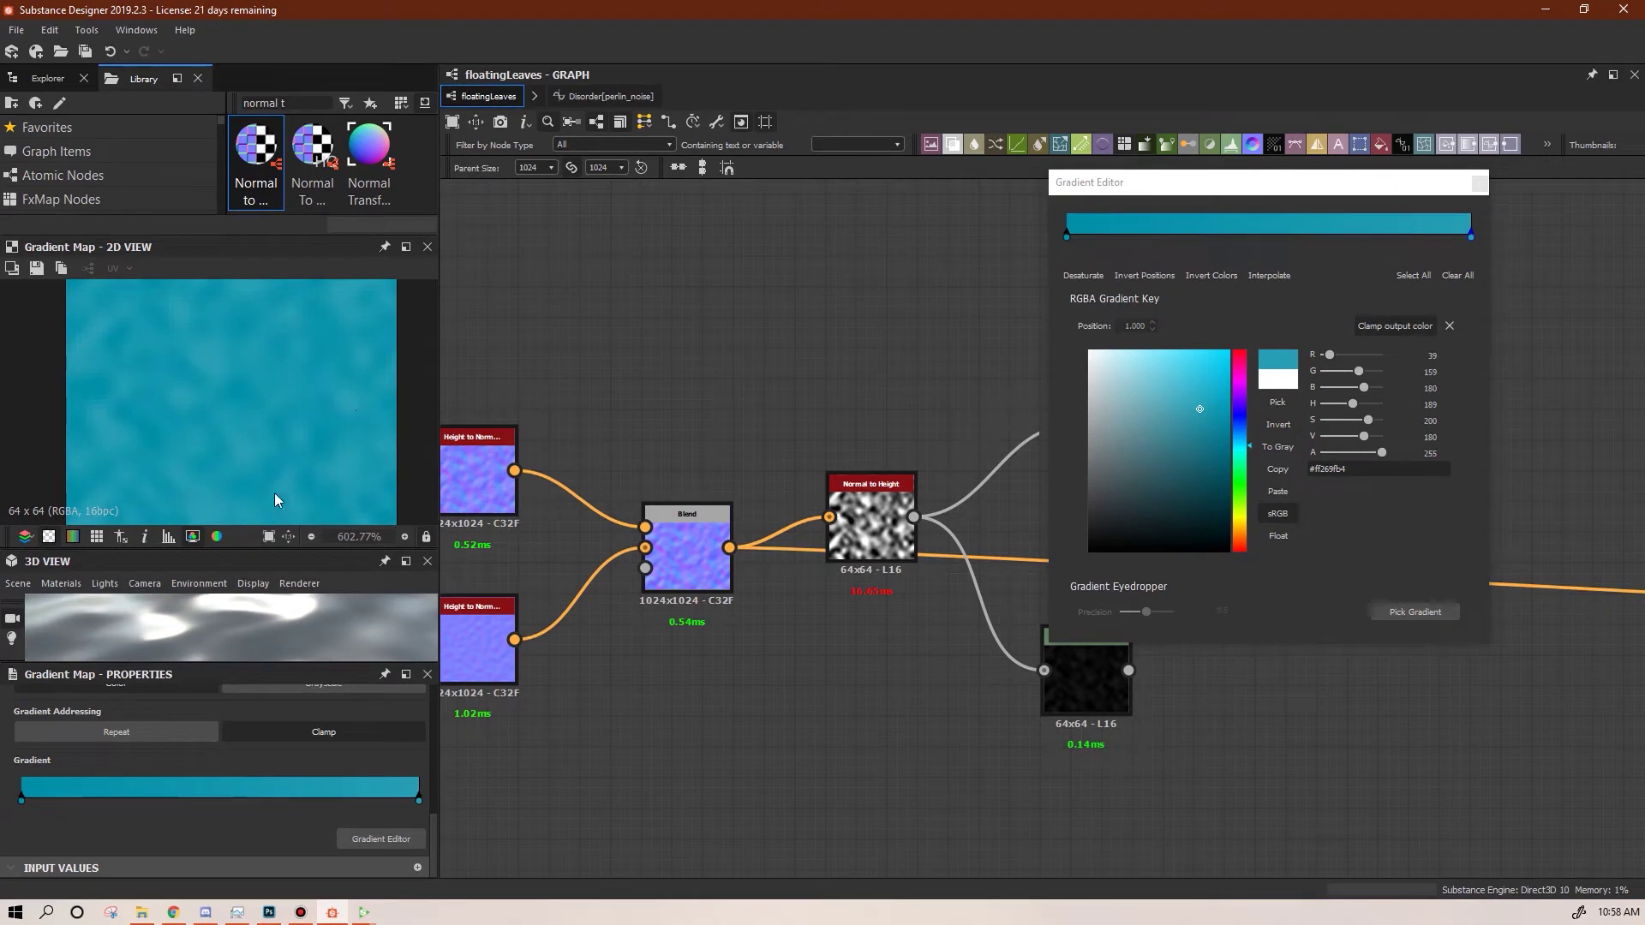
drag(239, 549, 255, 424)
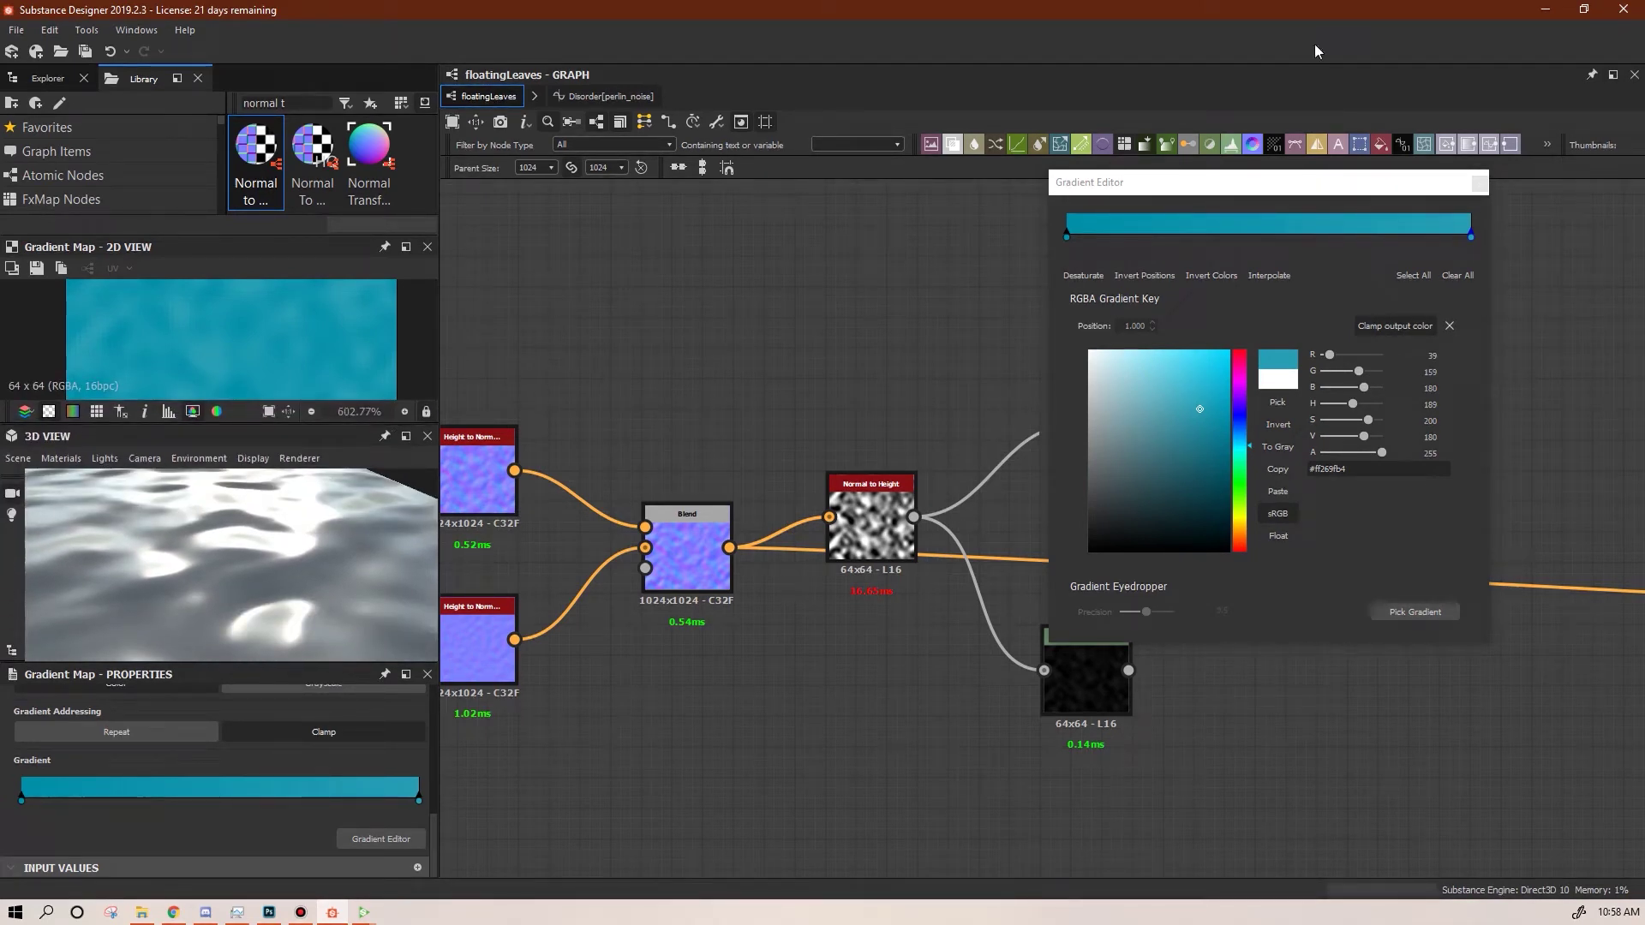
click(1480, 183)
Space the nodes apart by moving the Gradient Map up and the Levels node down
middle_drag(1339, 528, 1087, 463)
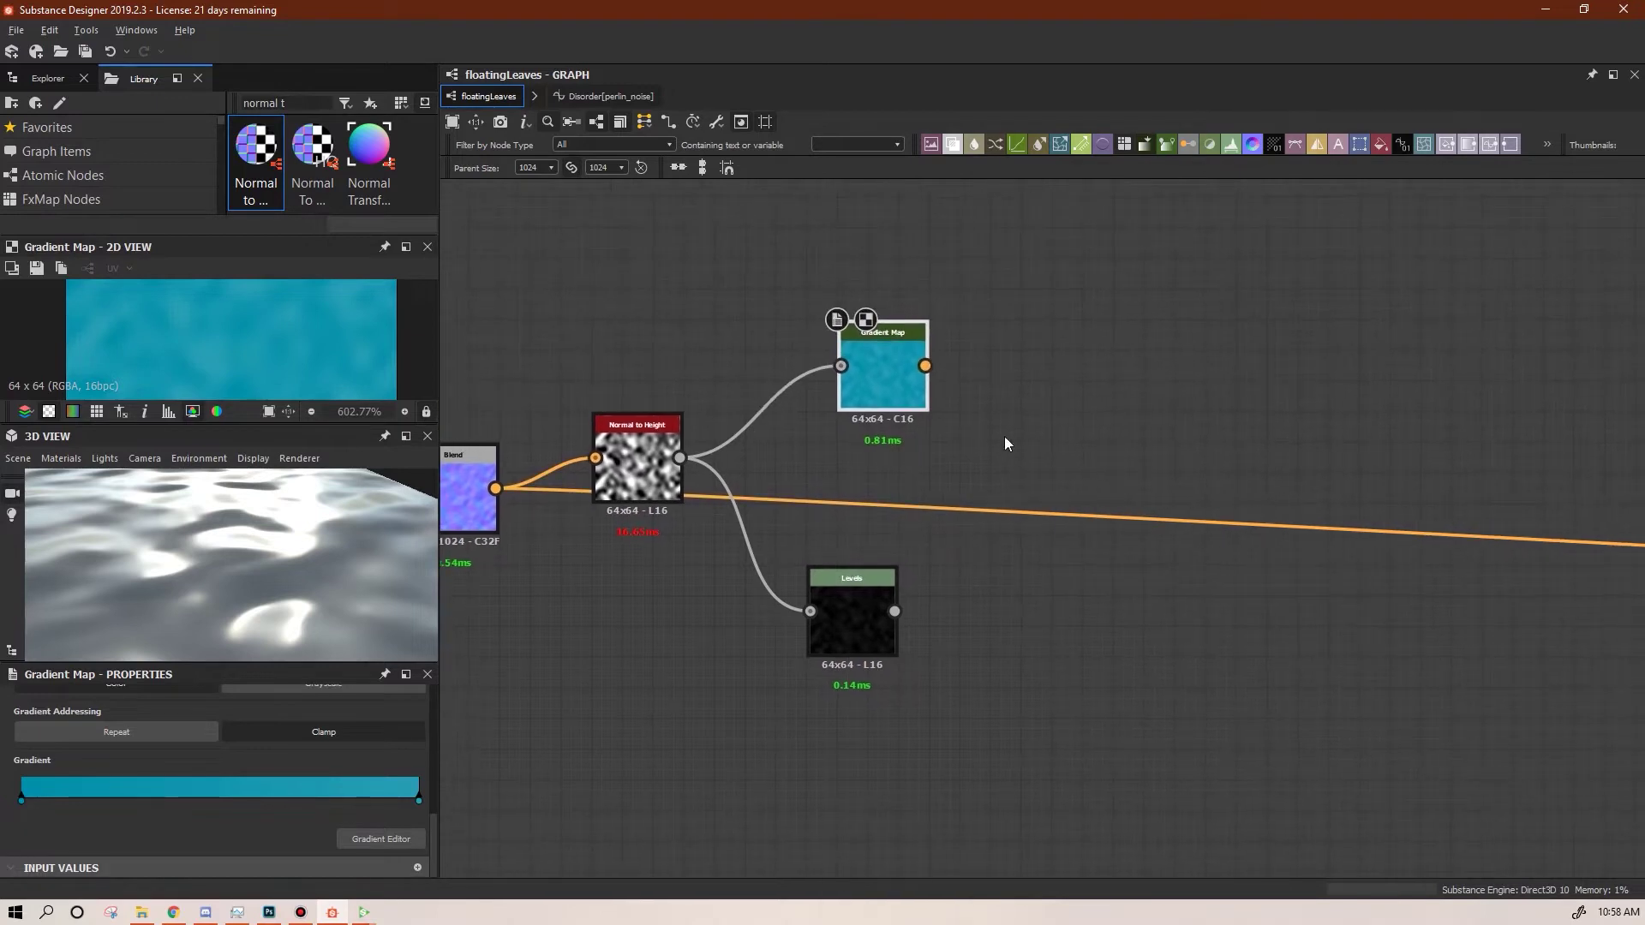
drag(891, 389, 861, 267)
drag(886, 623, 858, 650)
Wire the Gradient Map to Base Color and Levels to Roughness, replacing their placeholder nodes, and check the water in the 3D view
scroll(1114, 643, down, 4)
middle_drag(1161, 735, 855, 354)
scroll(855, 355, down, 3)
middle_drag(942, 415, 867, 580)
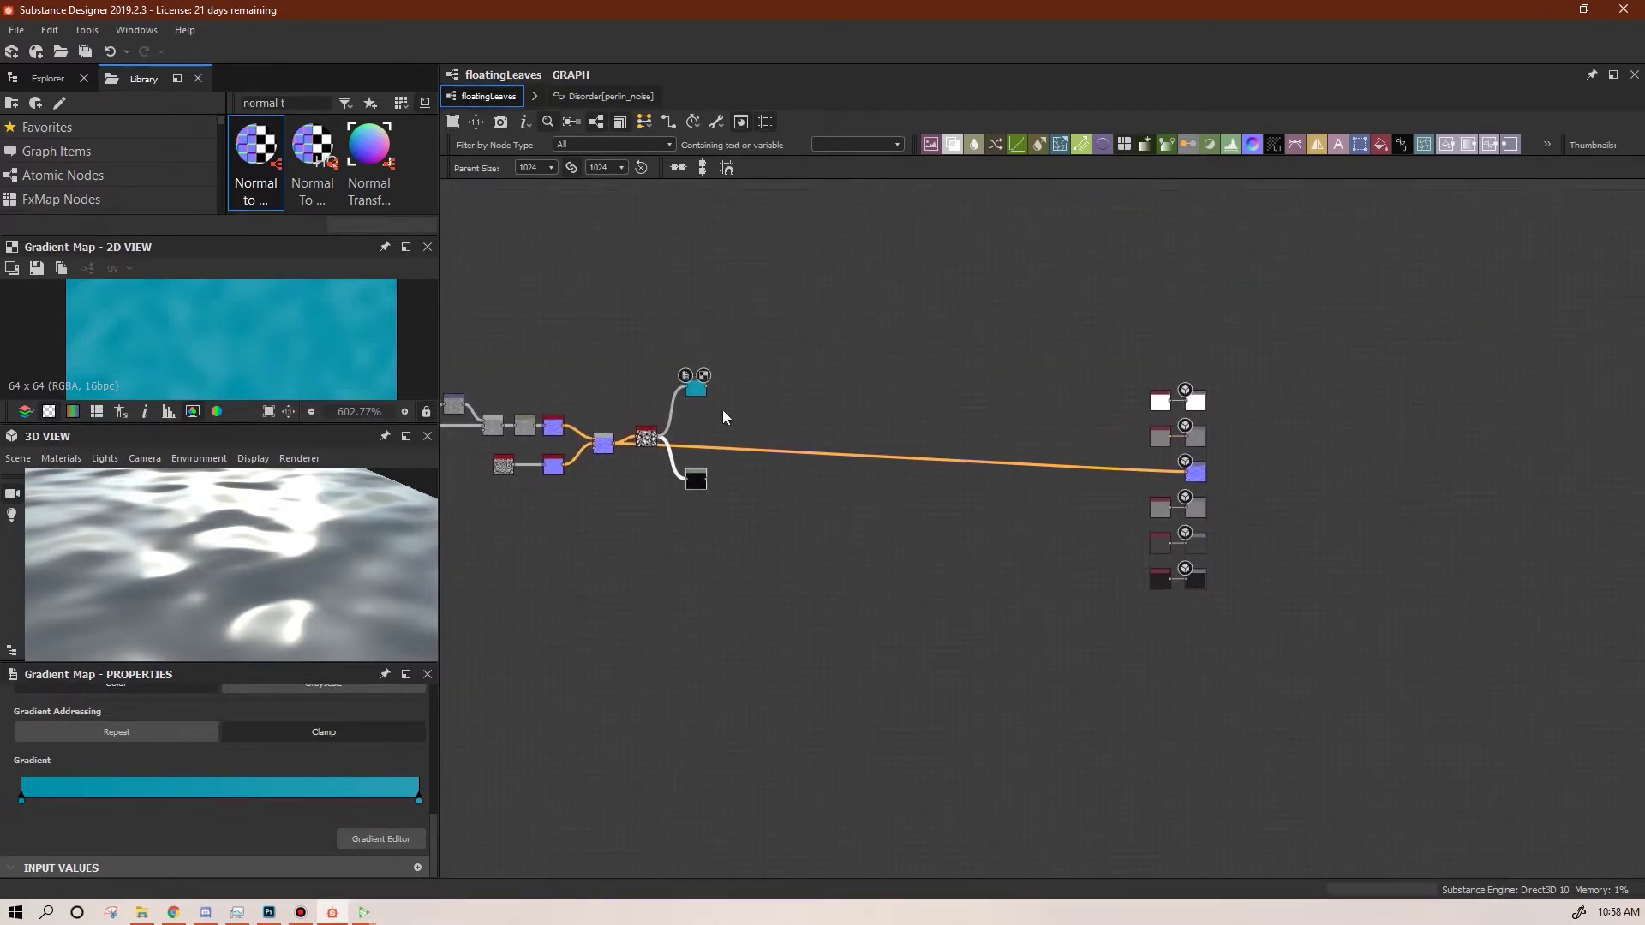
drag(707, 387, 1162, 437)
click(705, 480)
drag(707, 480, 1039, 494)
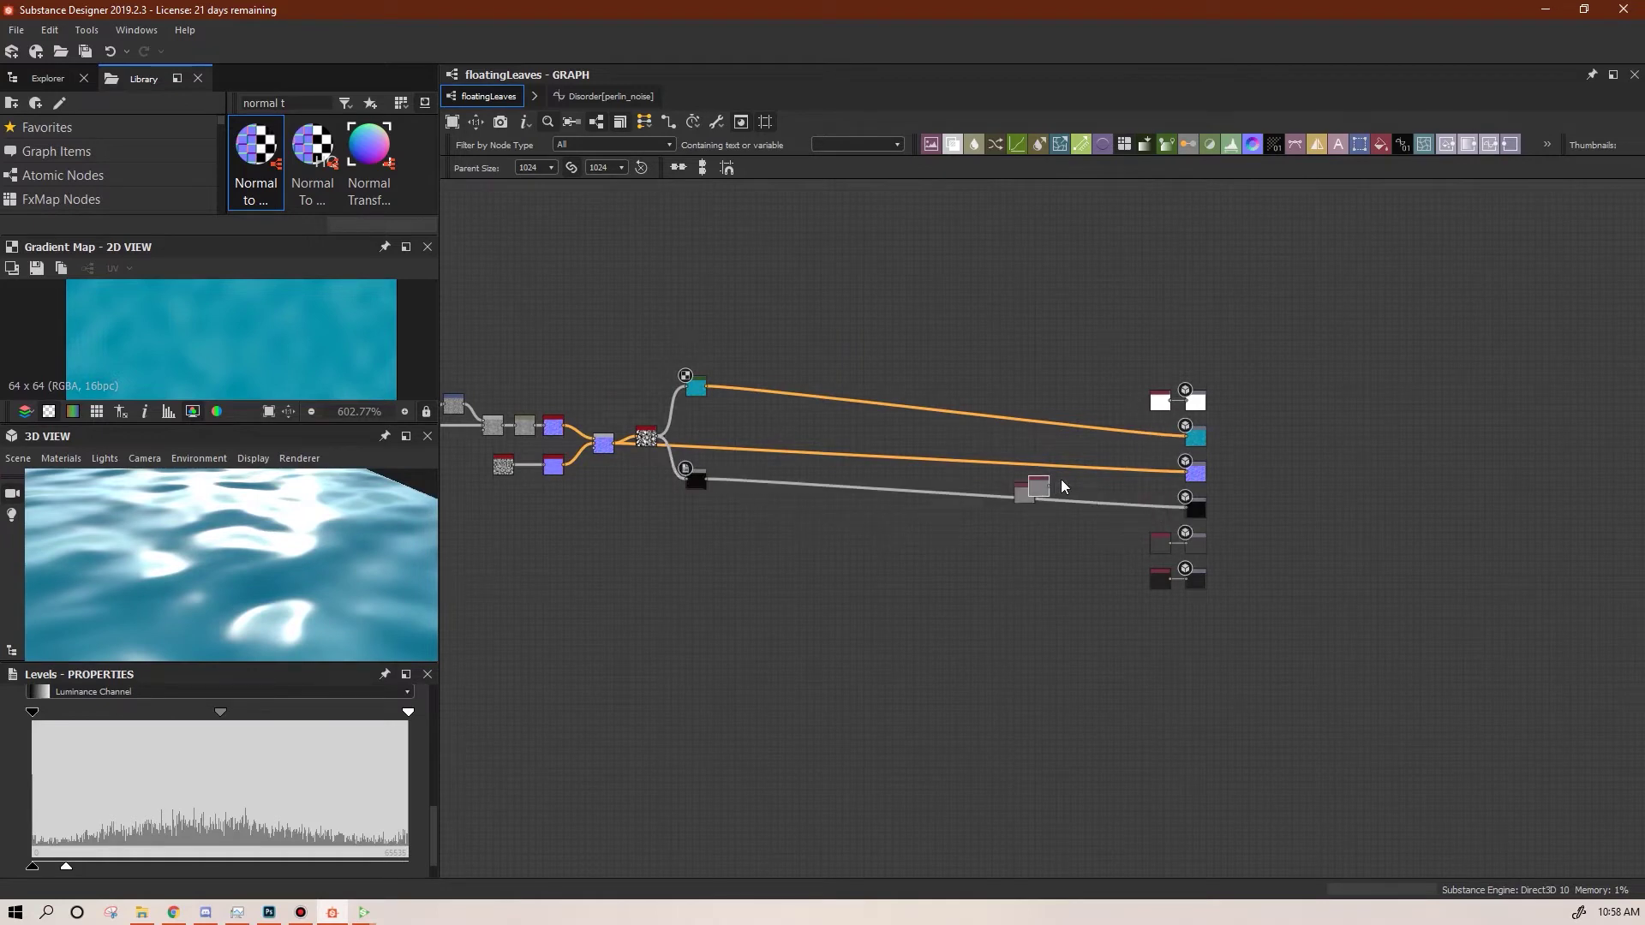
key(Delete)
scroll(783, 513, up, 1)
drag(322, 600, 269, 585)
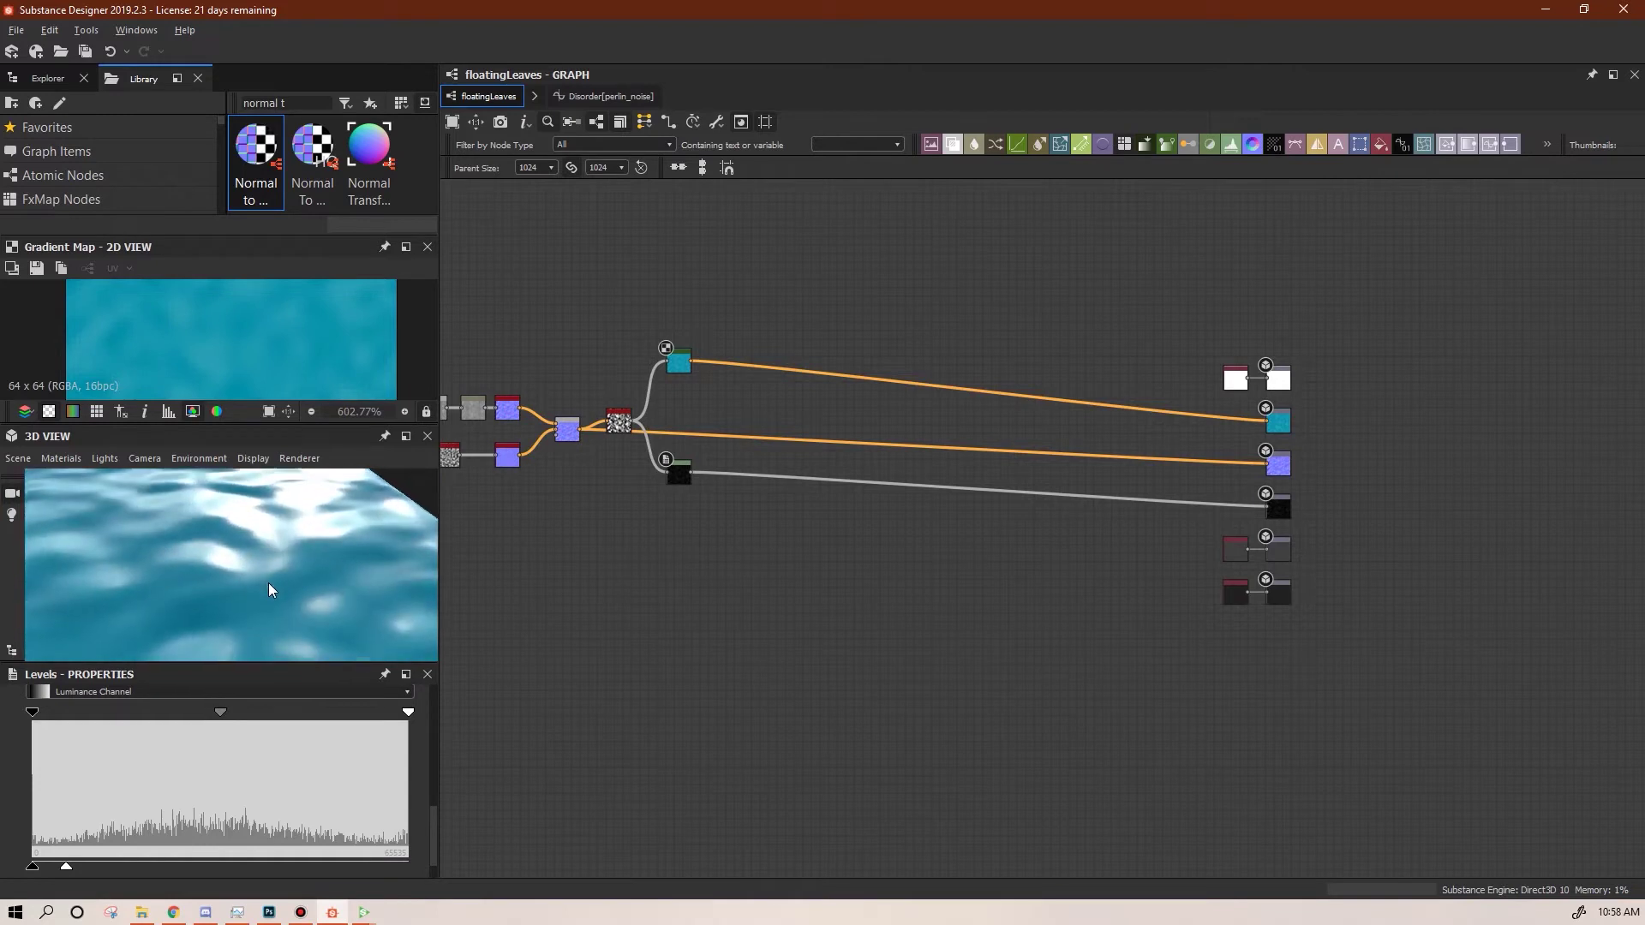
scroll(596, 428, up, 5)
Set the output size of both the Gradient Map and Levels nodes to be relative to parent
drag(841, 753, 841, 784)
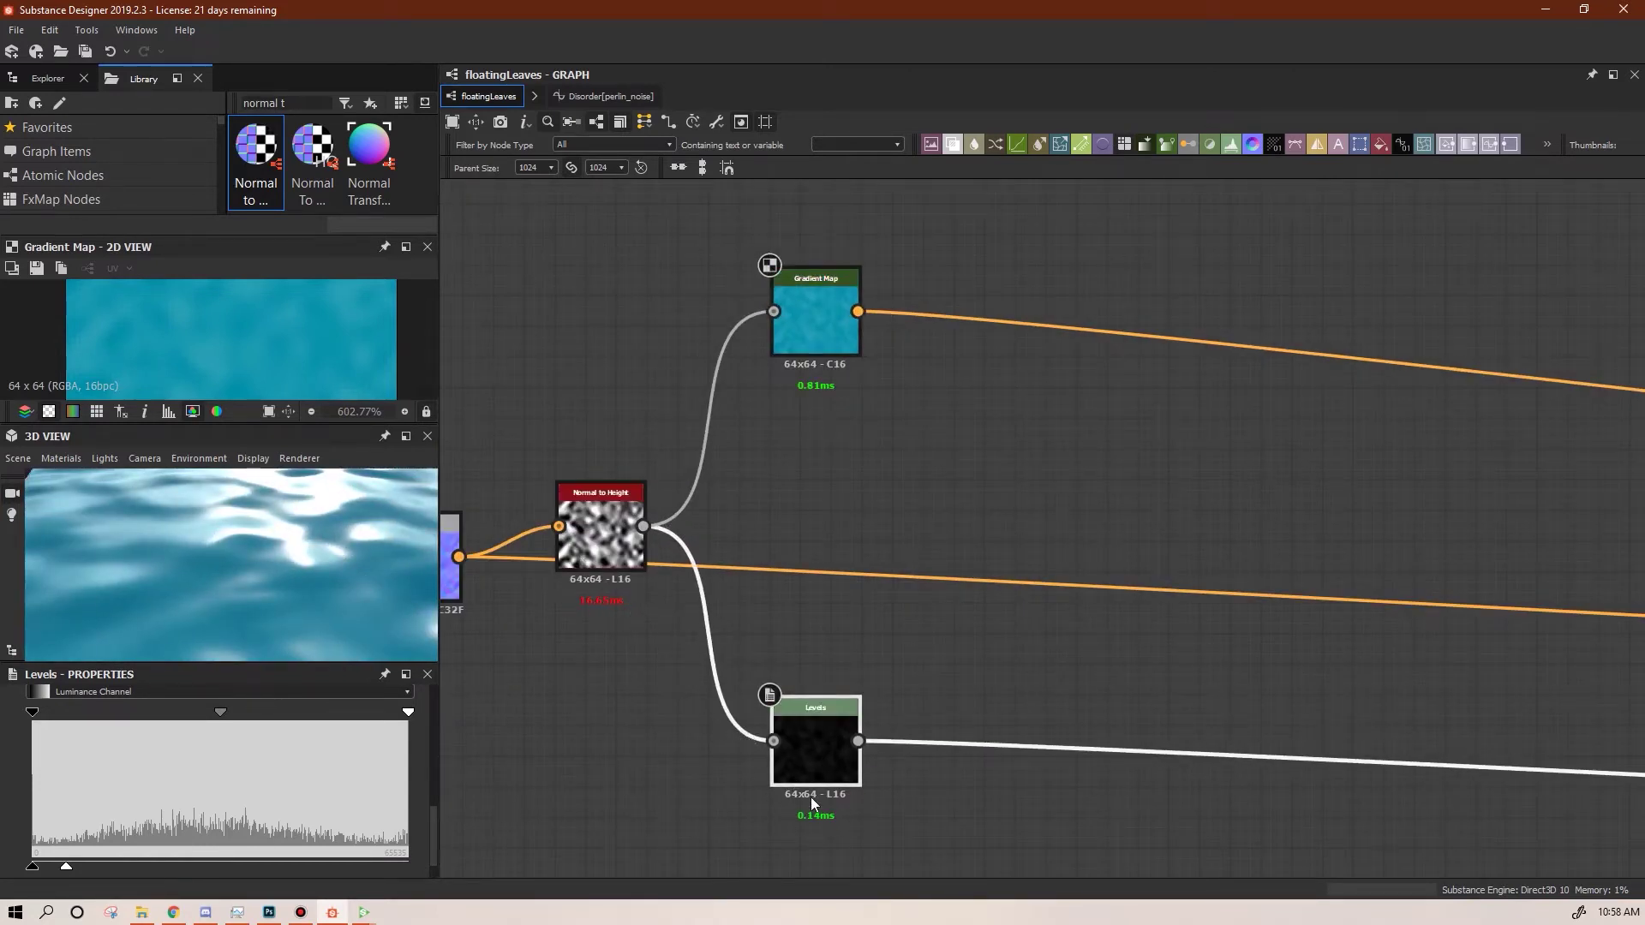
click(682, 778)
middle_drag(683, 778, 863, 760)
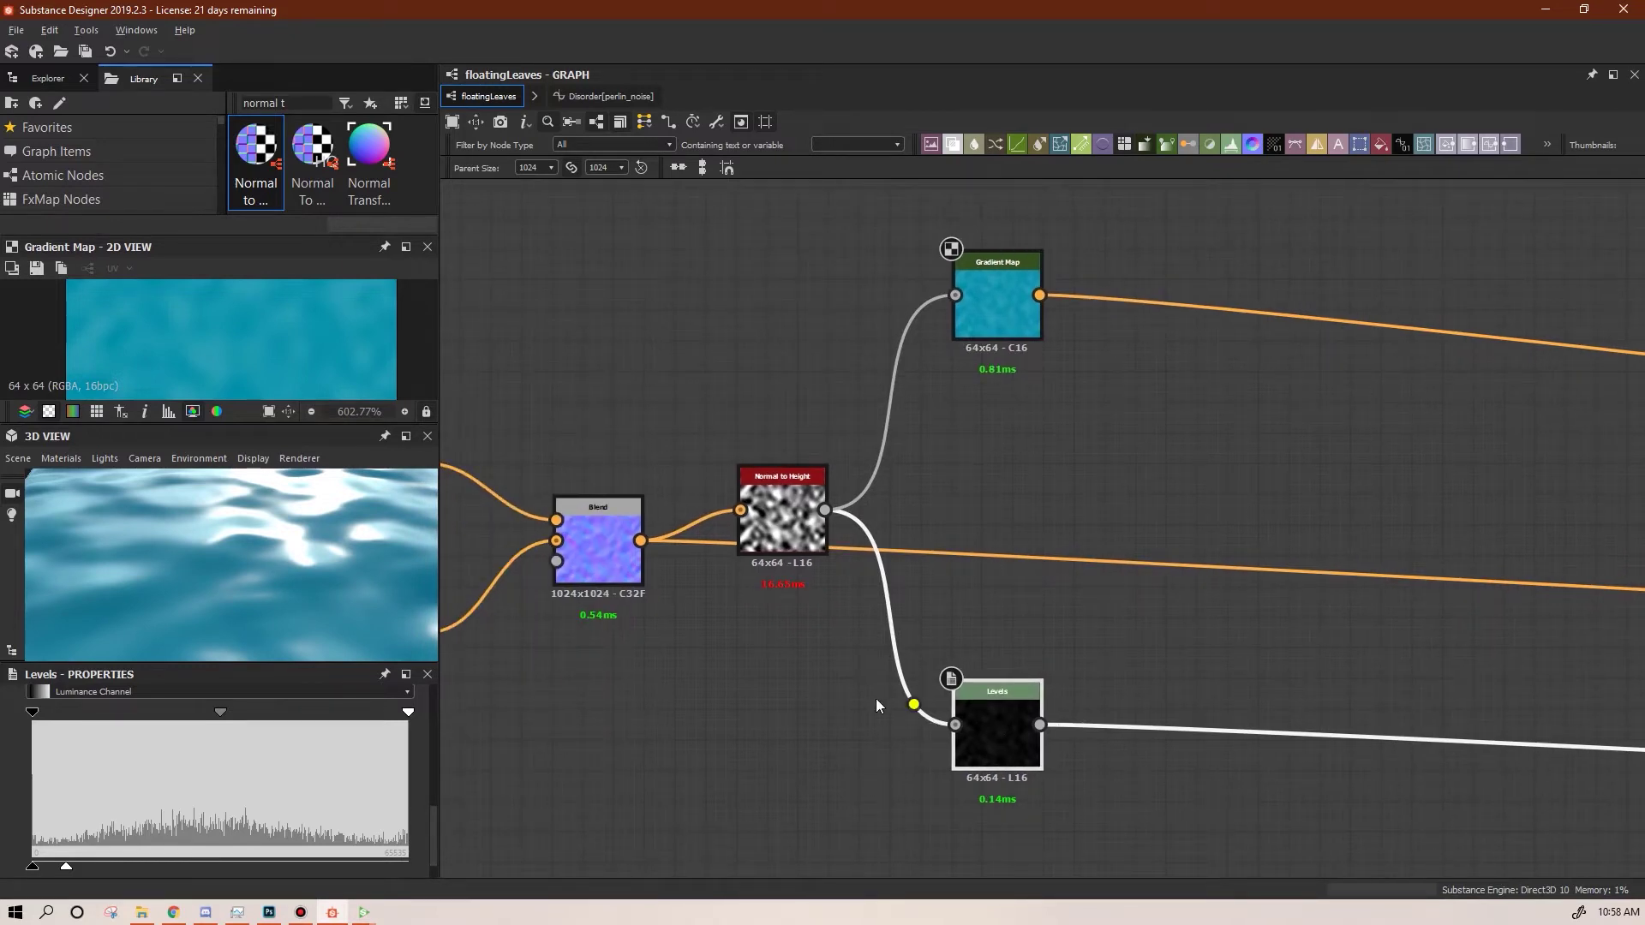
click(1001, 300)
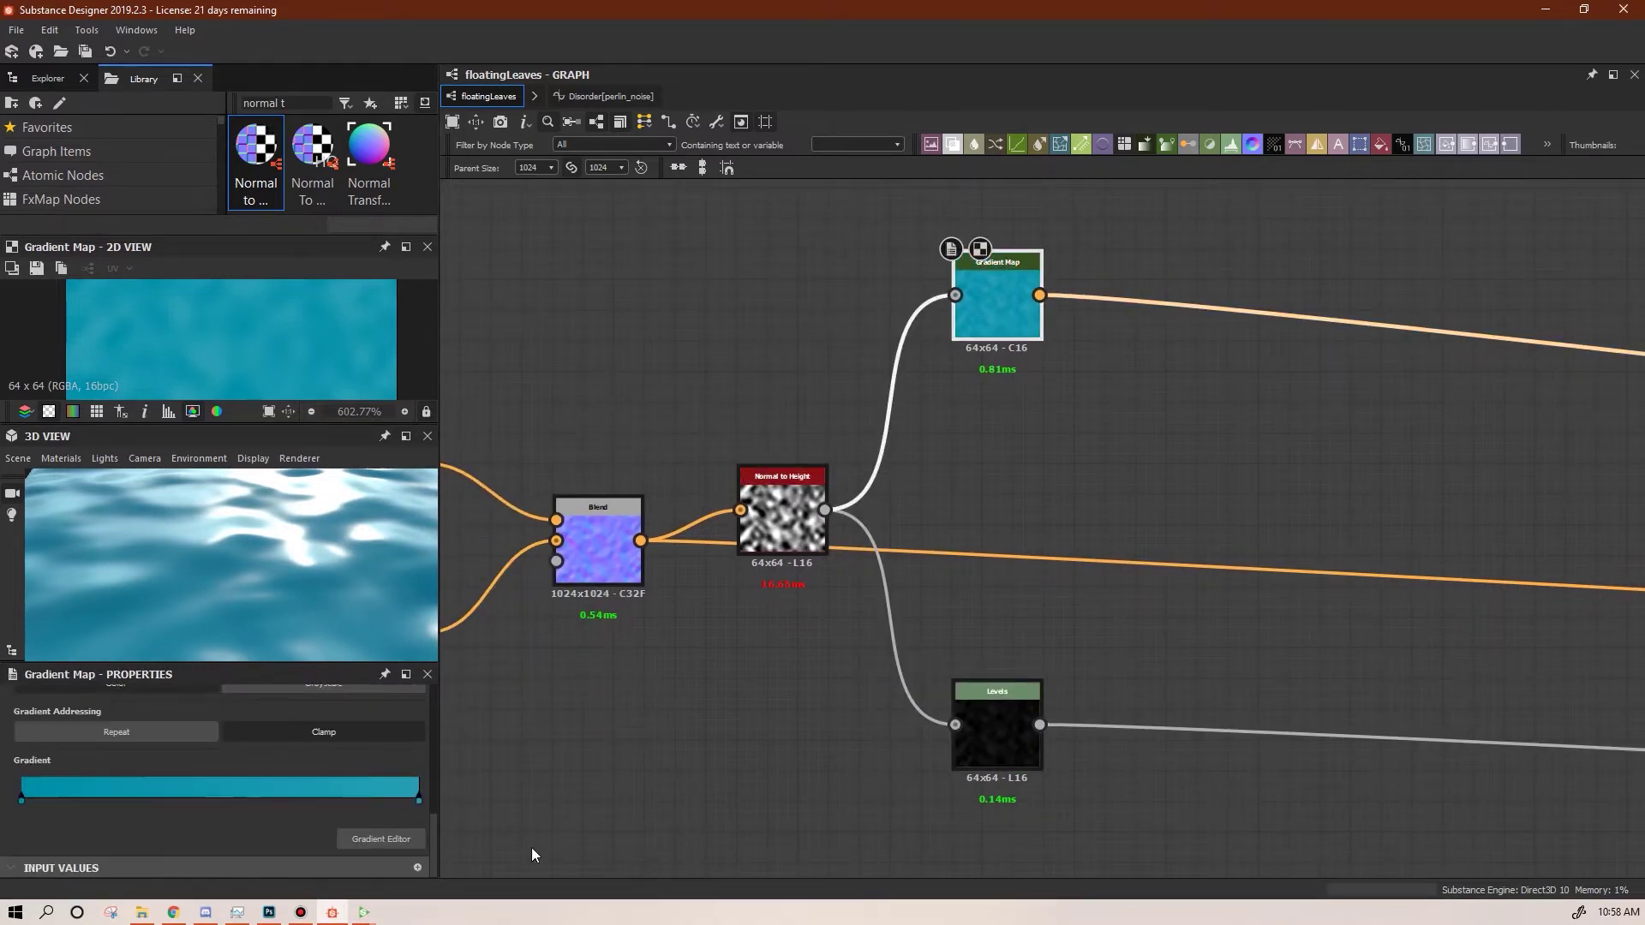
drag(440, 831, 442, 688)
click(382, 715)
click(428, 764)
click(1018, 756)
click(382, 716)
click(412, 764)
Move the Gradient Map and Levels nodes closer to Normal to Height and check the whole water cube in the 3D view
drag(998, 724, 952, 646)
drag(1007, 274, 976, 367)
scroll(306, 591, down, 8)
drag(269, 578, 654, 543)
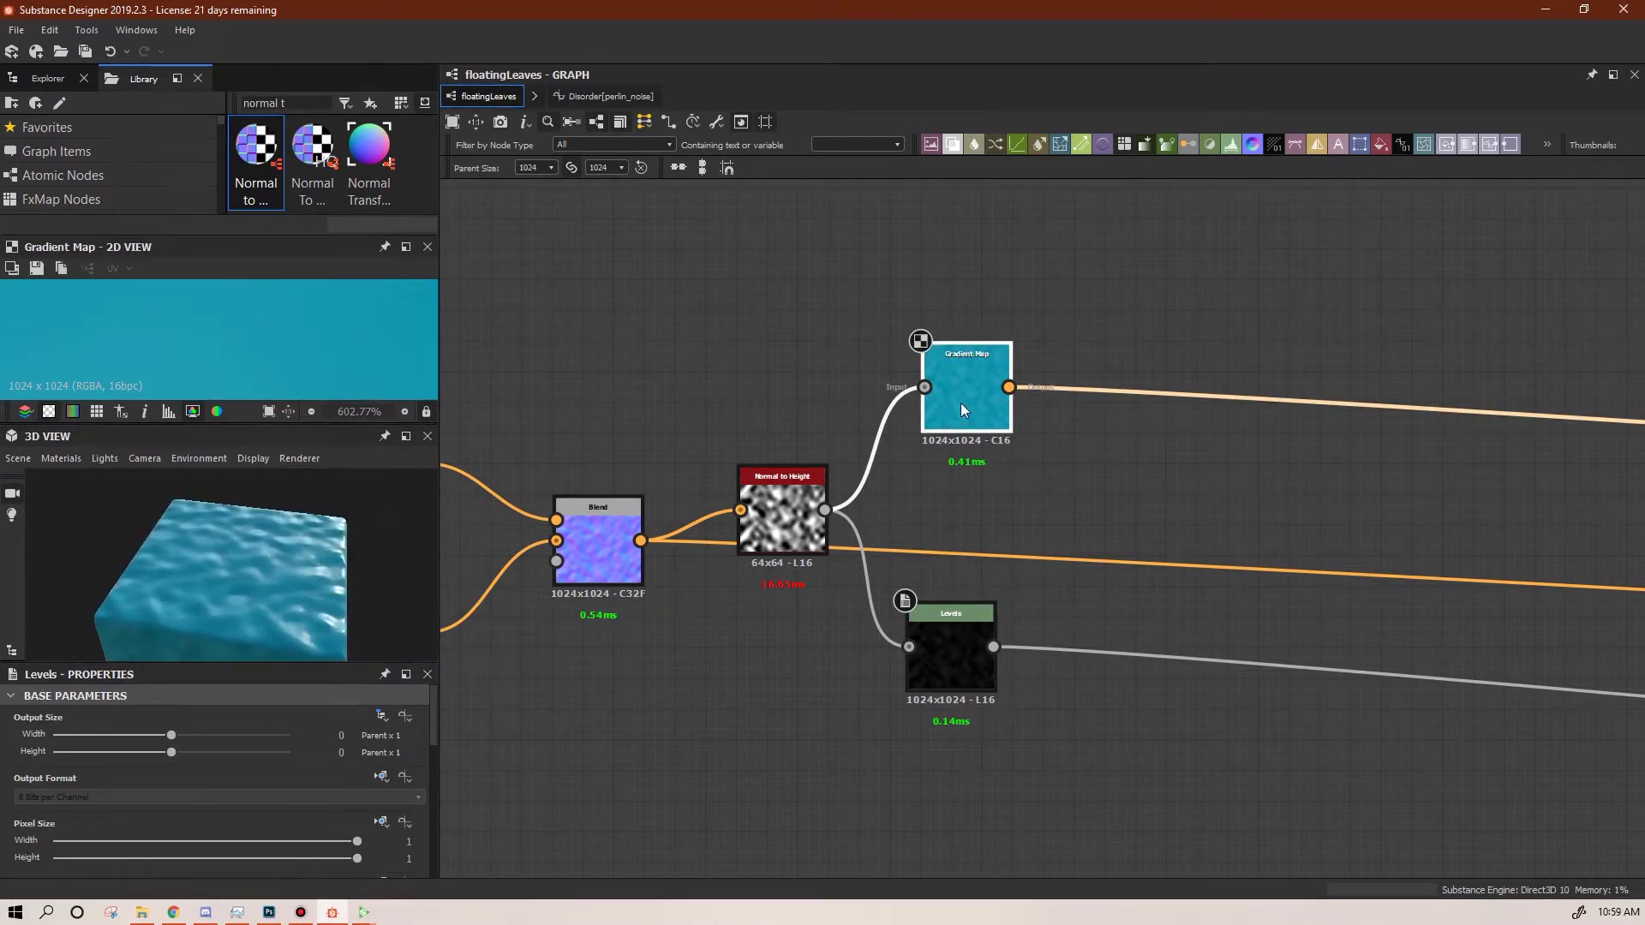
drag(963, 409, 932, 441)
drag(960, 682, 945, 667)
scroll(943, 668, down, 1)
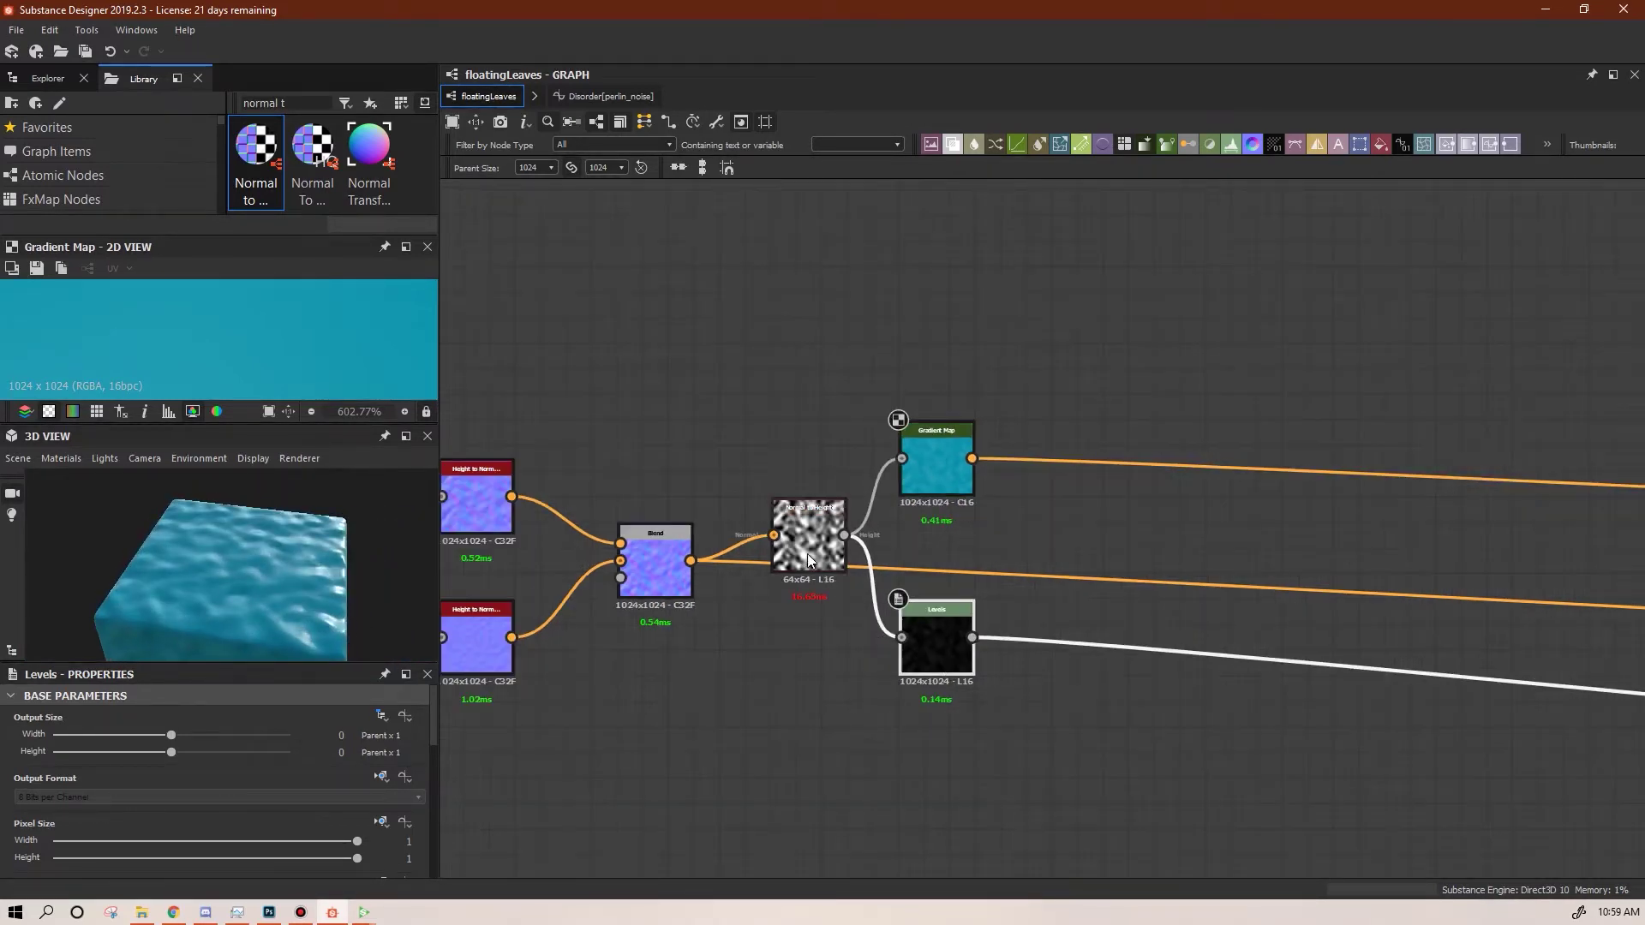
Try larger output sizes such as Input / 4 on the Normal to Height node and restore width and height to -4
click(815, 551)
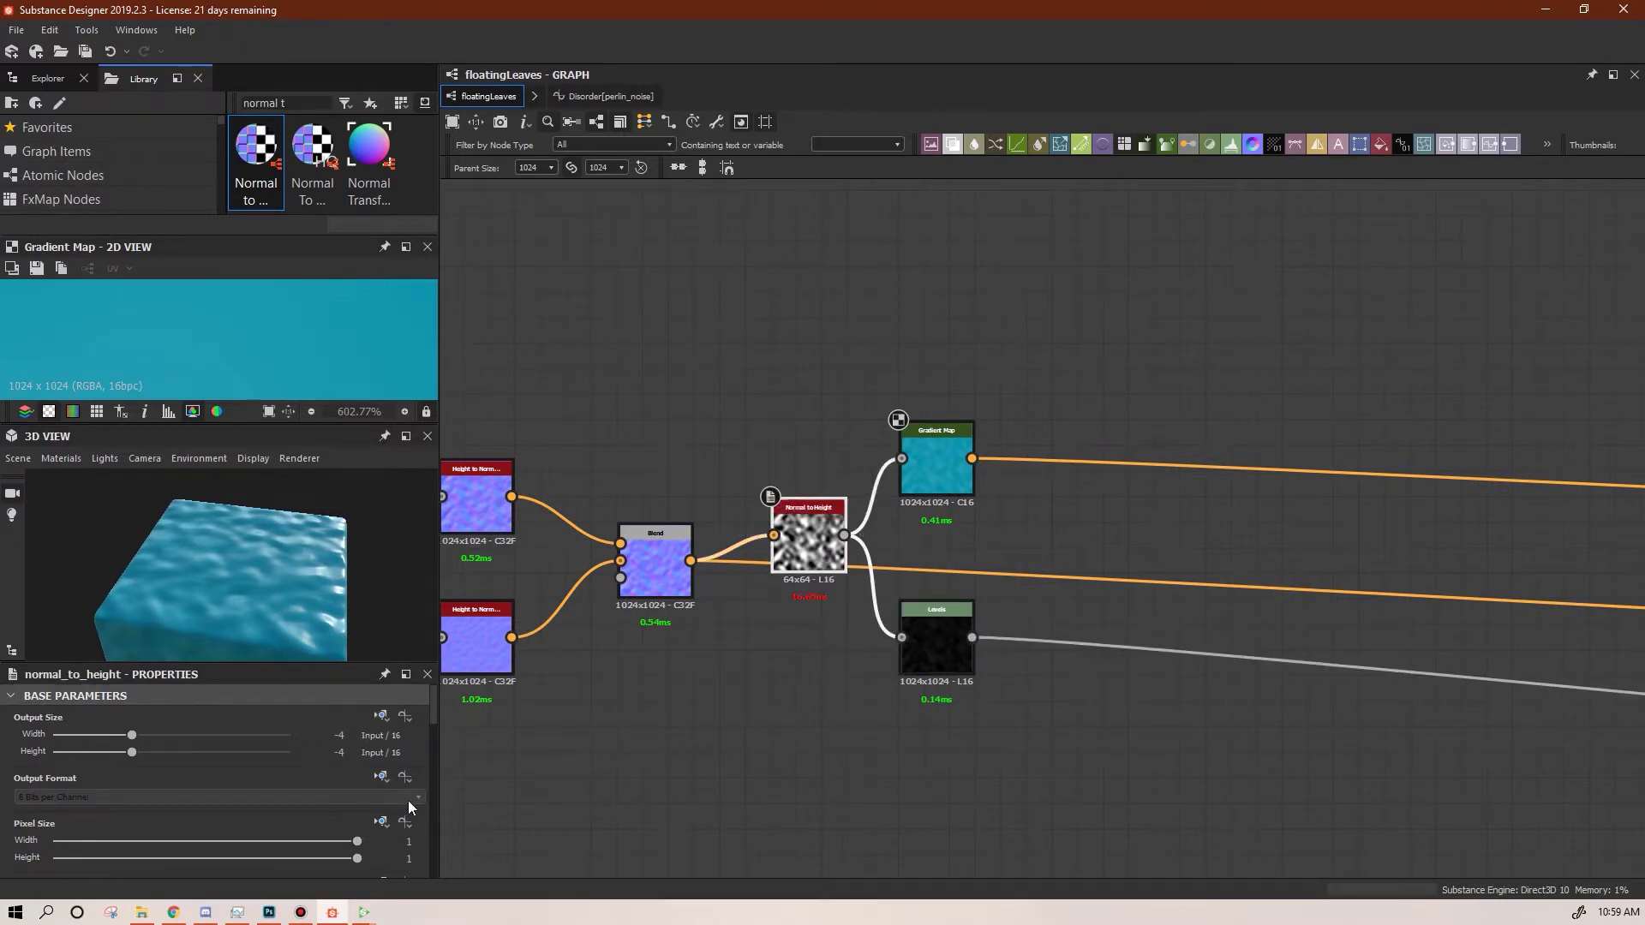
click(151, 735)
click(147, 752)
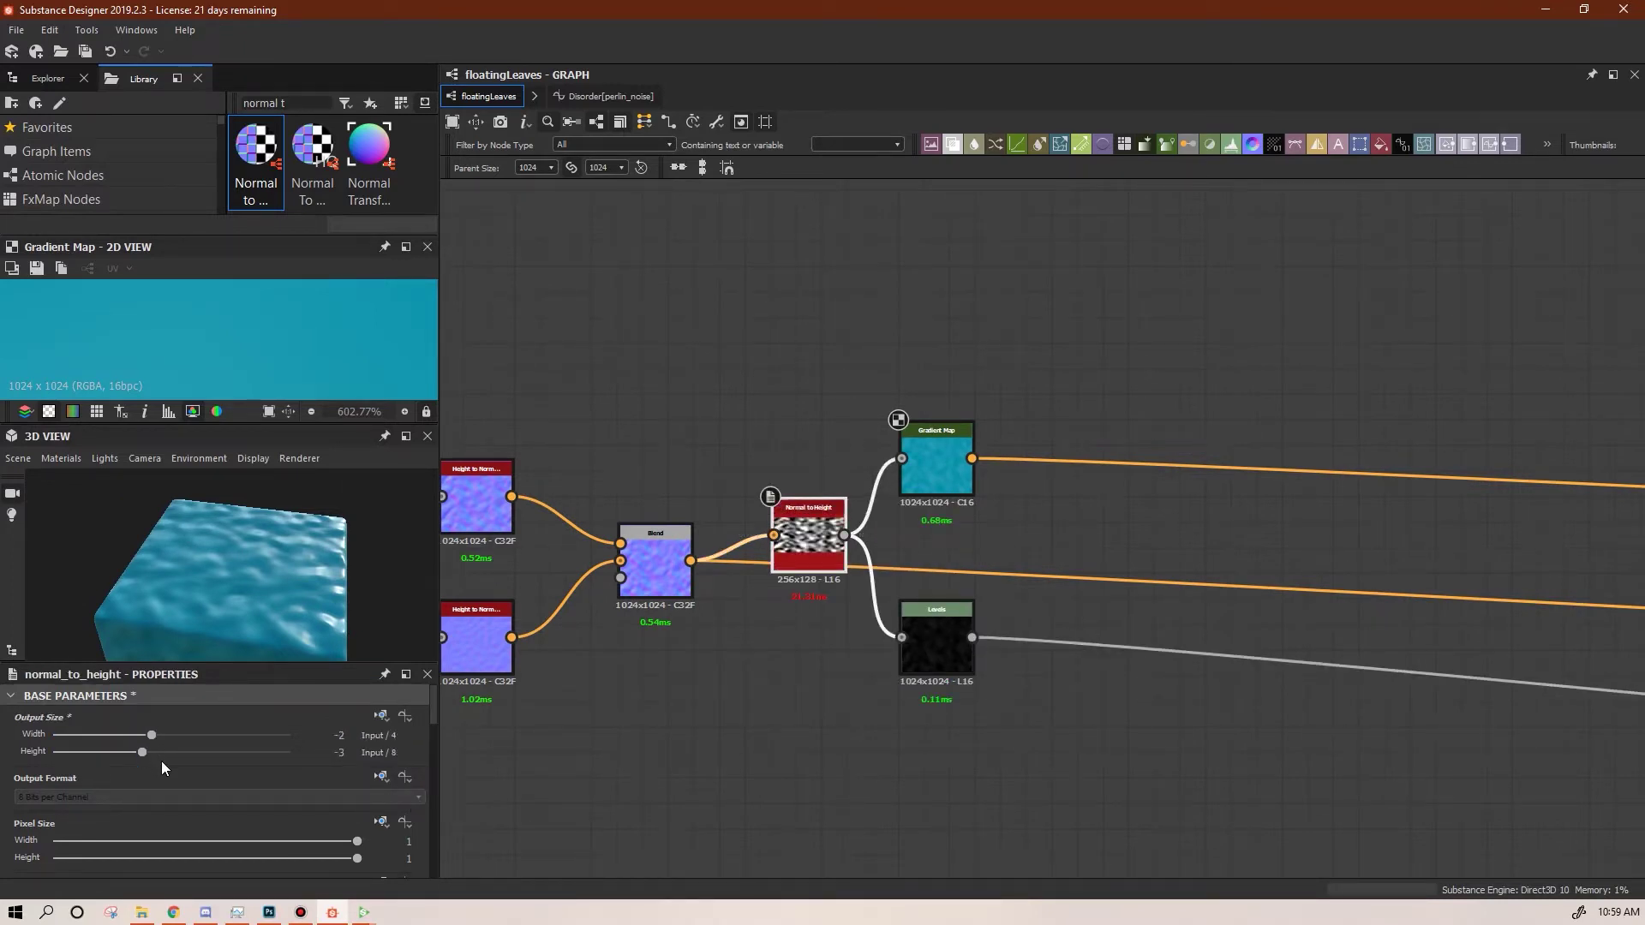
click(136, 734)
click(152, 752)
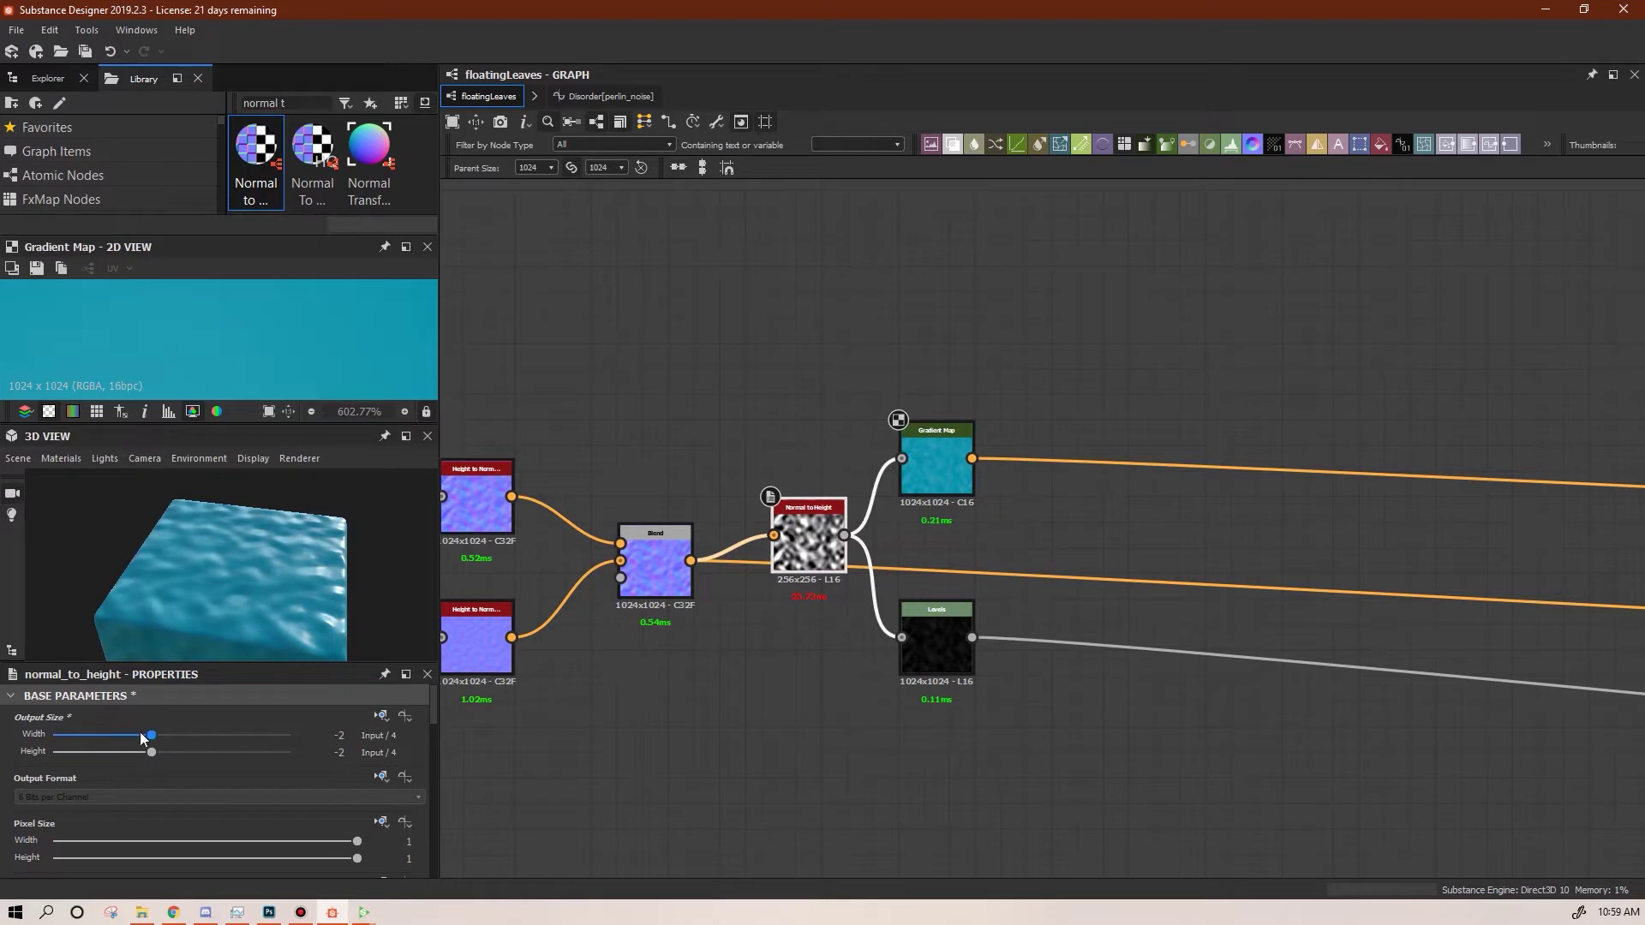
click(132, 752)
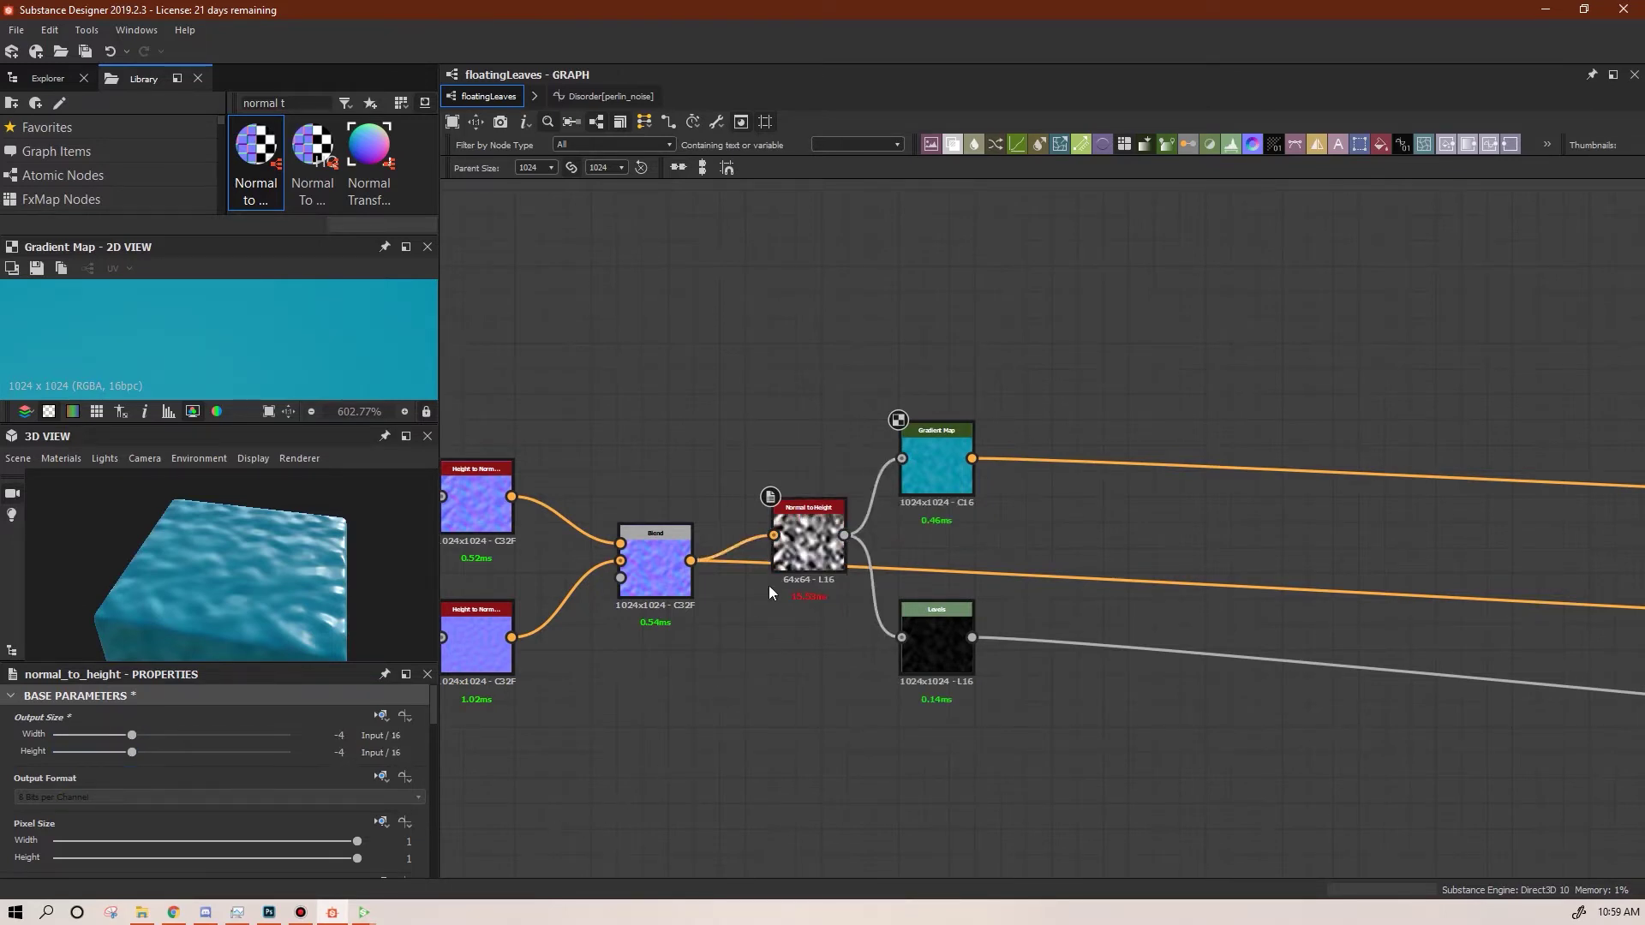
scroll(818, 598, down, 3)
middle_drag(744, 706, 934, 765)
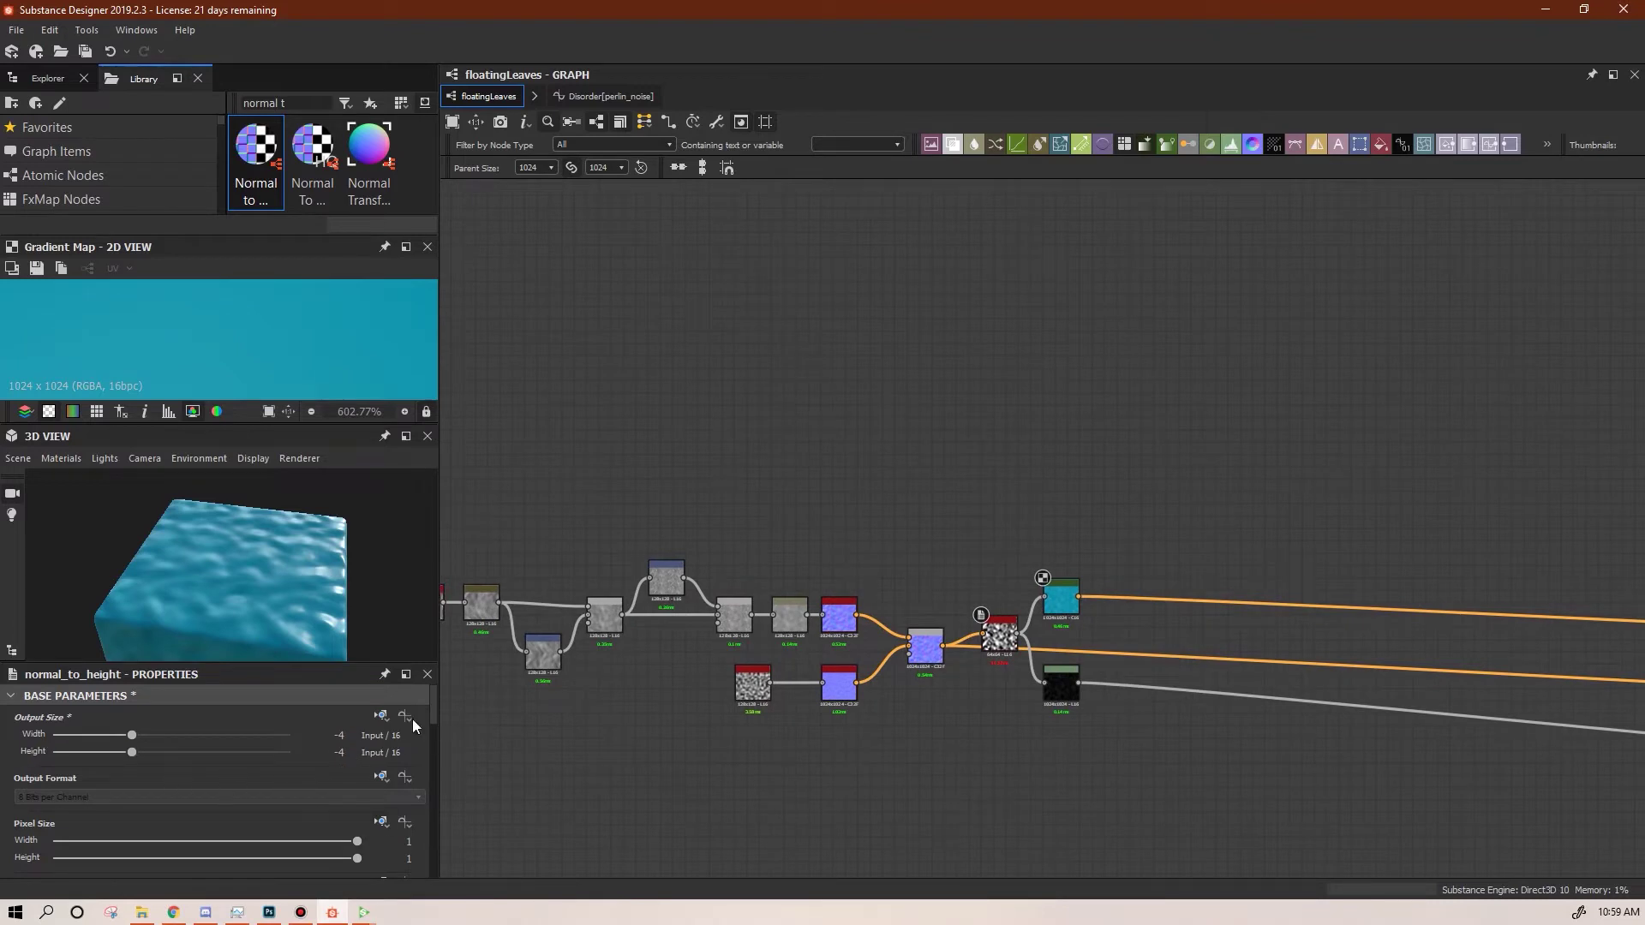
scroll(946, 690, up, 4)
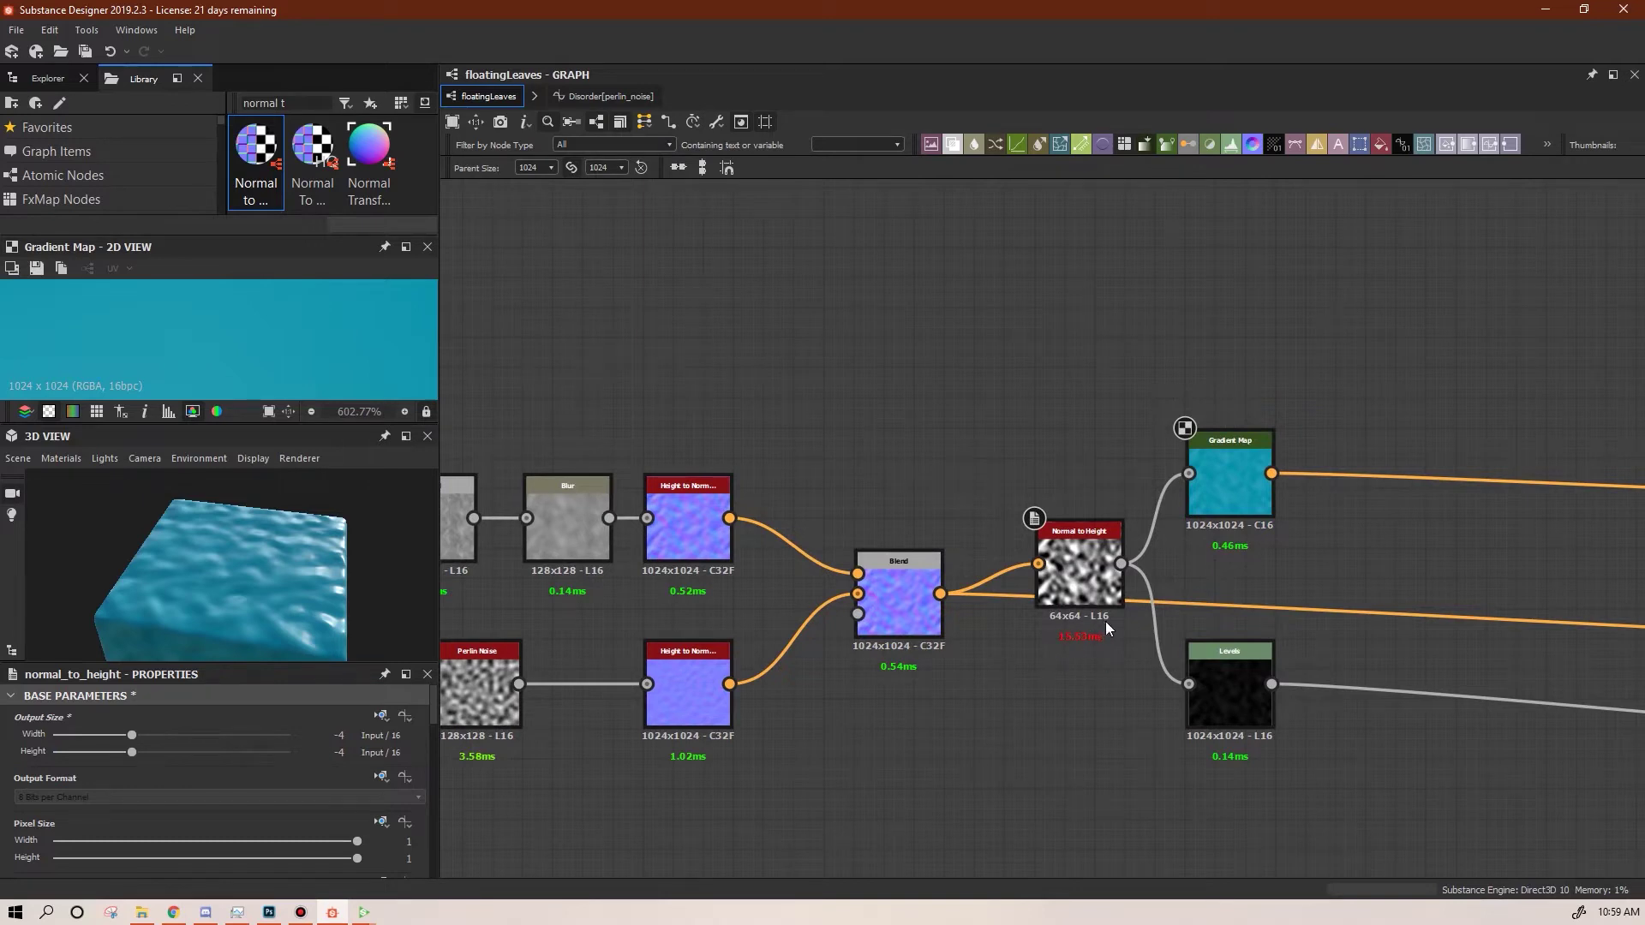
click(169, 735)
click(169, 751)
drag(139, 752, 132, 752)
Enclose all the water nodes in a frame titled "basic Water"
scroll(1087, 811, down, 3)
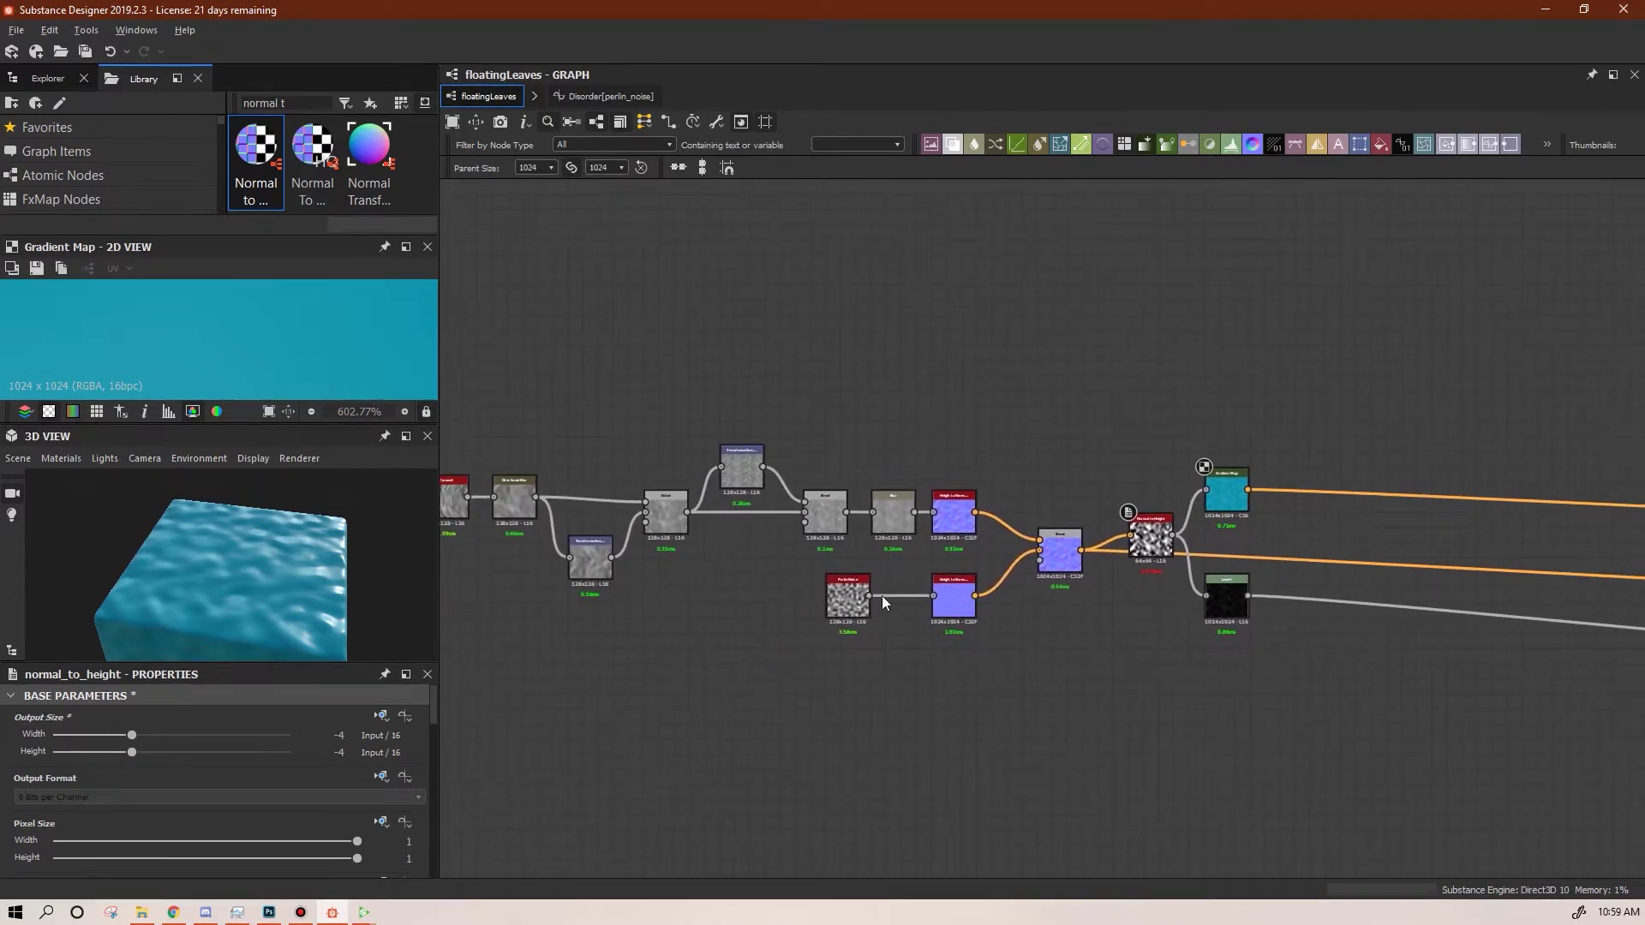
click(857, 610)
middle_drag(981, 685, 1094, 708)
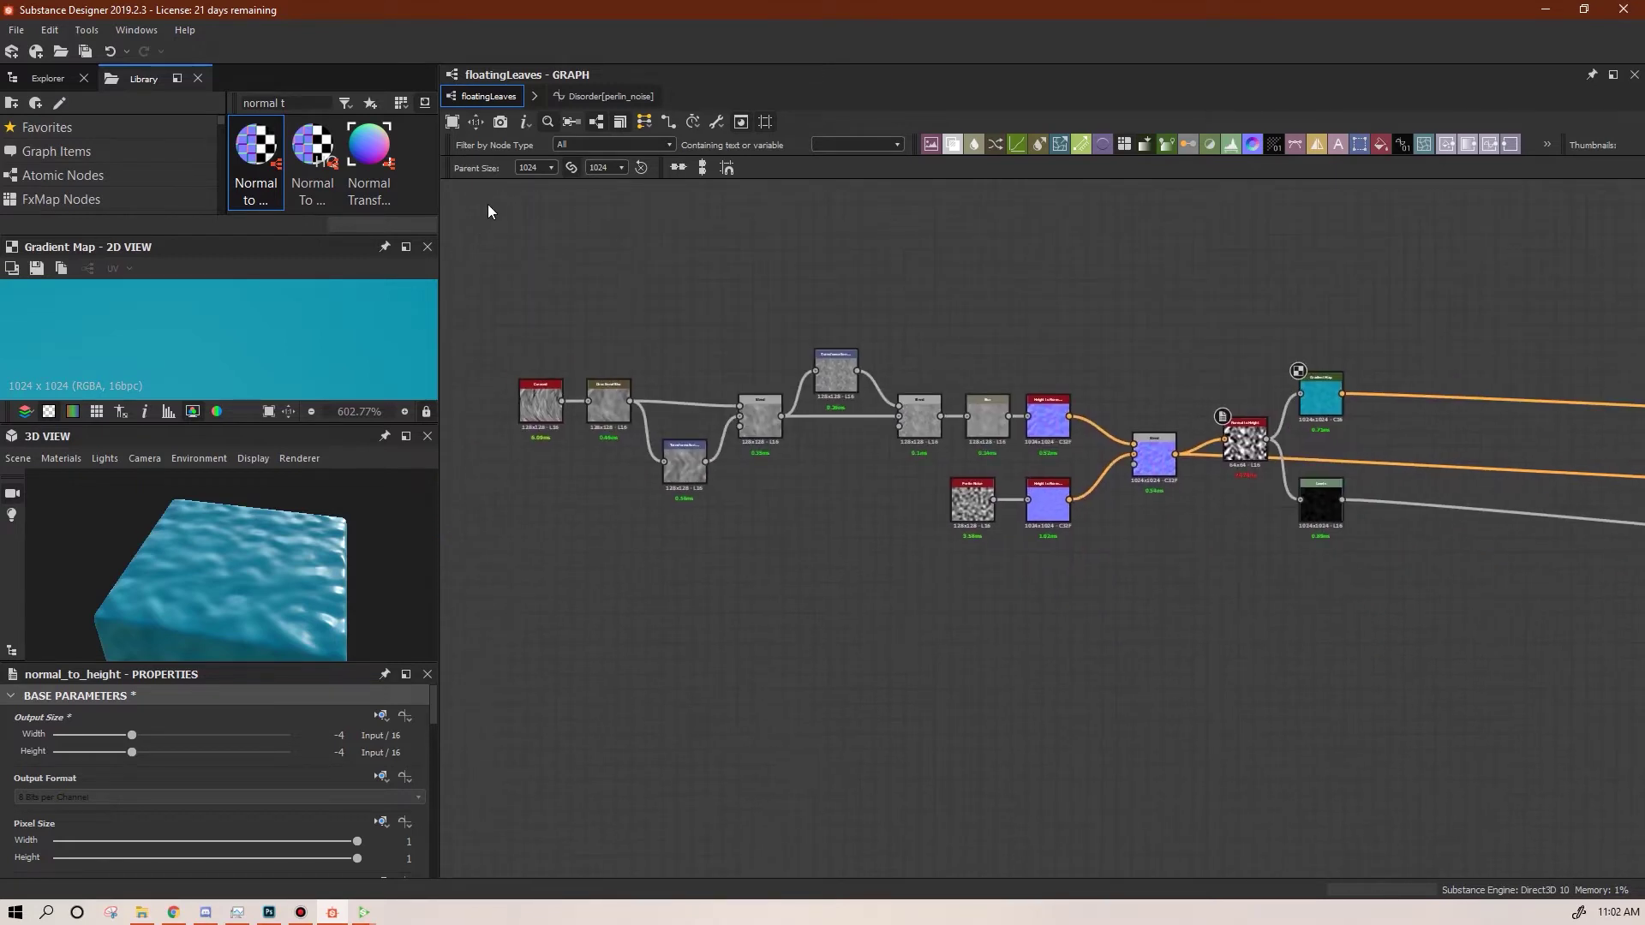
drag(490, 210, 1362, 604)
right_click(1063, 420)
click(1174, 510)
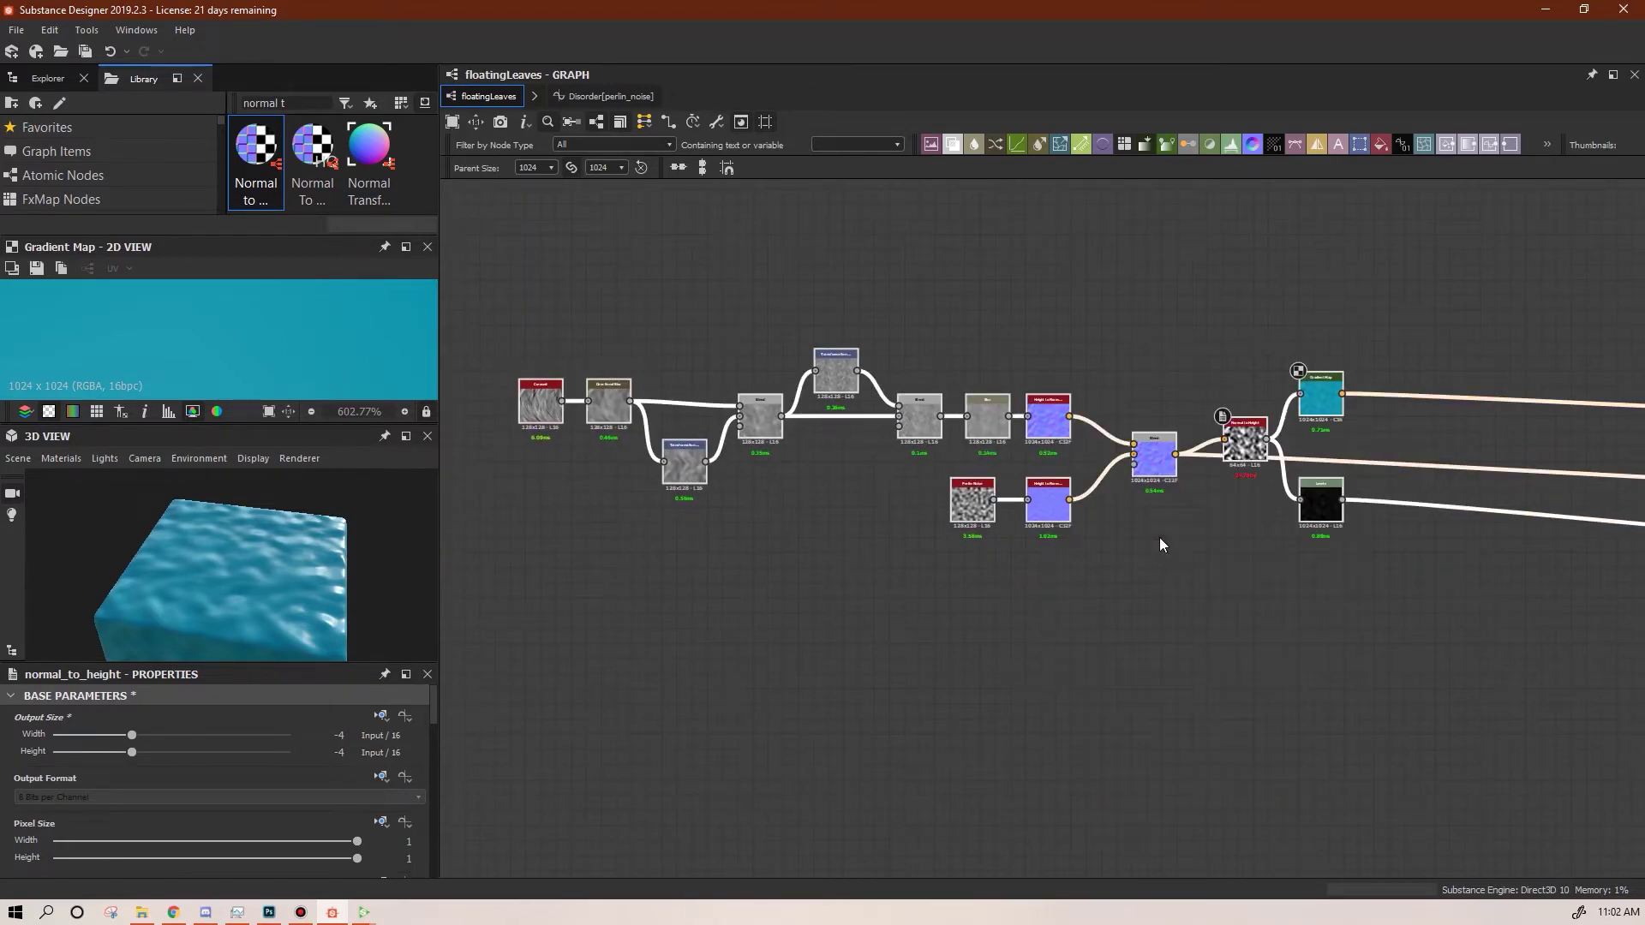
double_click(123, 782)
text(basic Water)
key(Return)
Check the leaf resources in the Explorer, and search the enlarged Library for "leaf" to find the leaf bitmaps
scroll(1029, 589, down, 3)
middle_drag(1024, 748, 1119, 627)
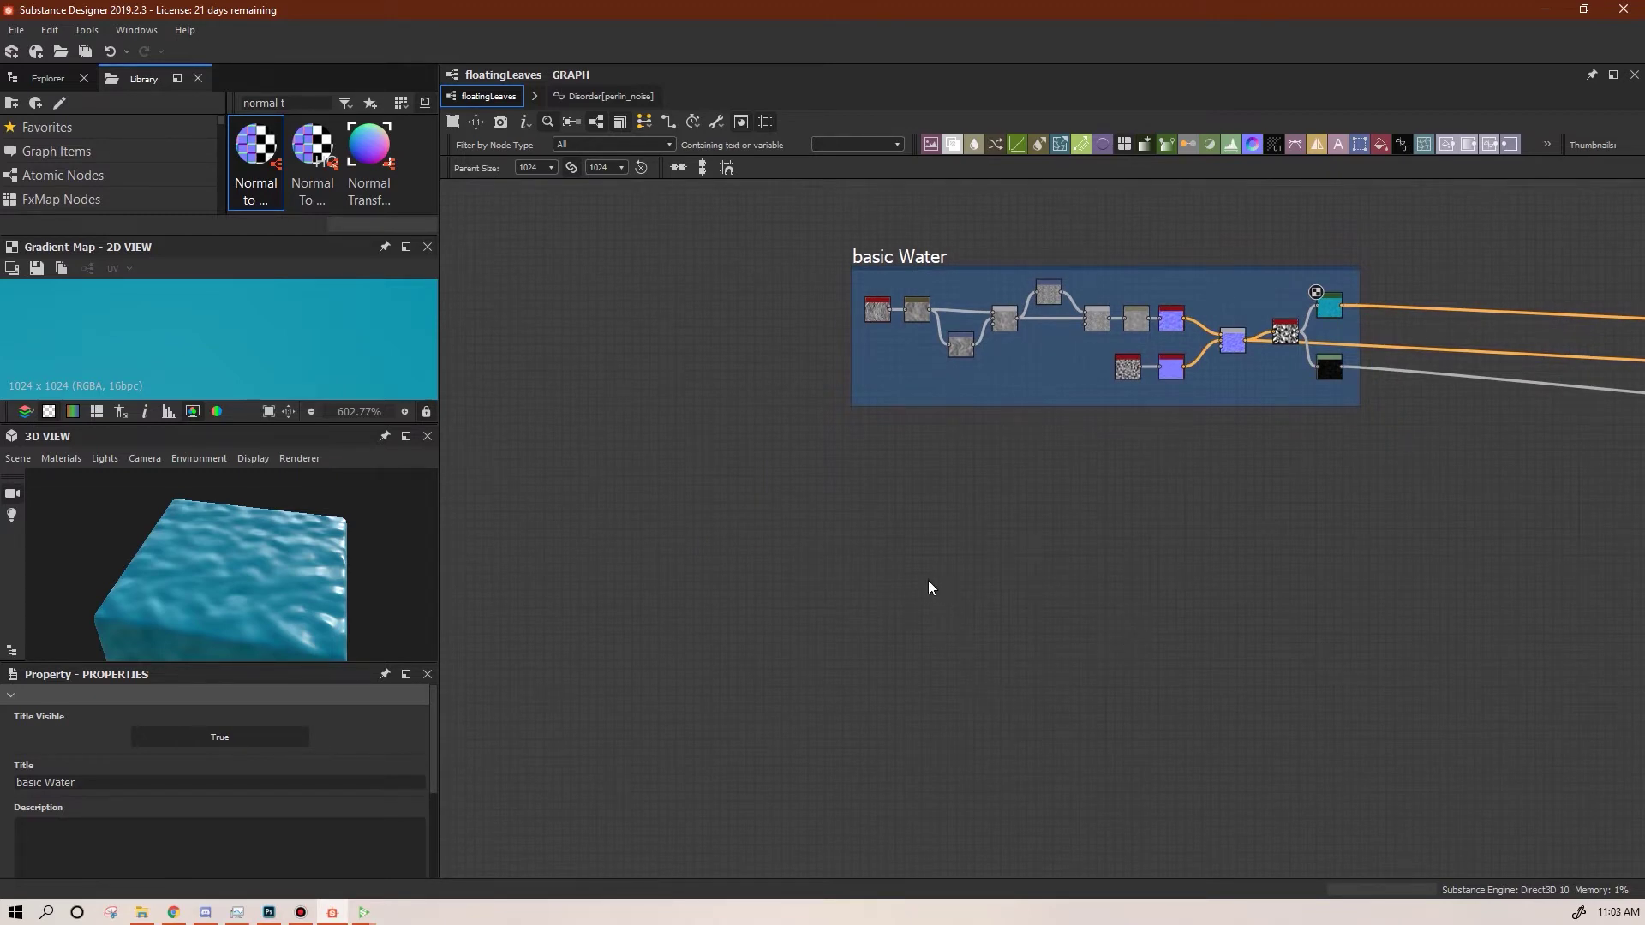
click(45, 79)
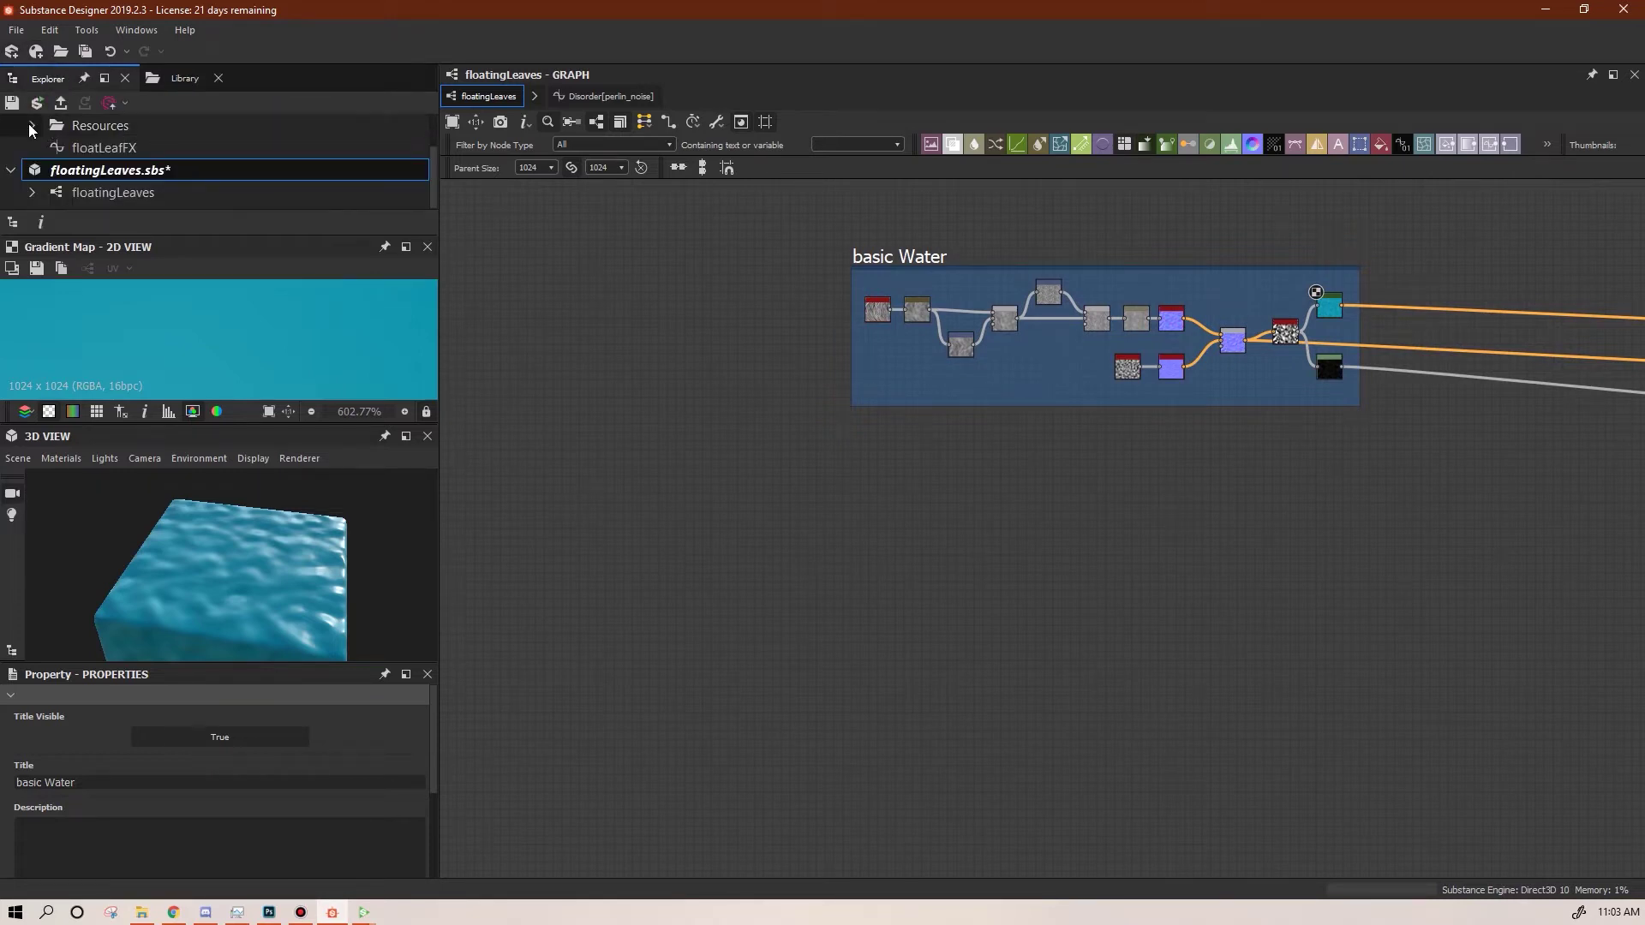
click(31, 125)
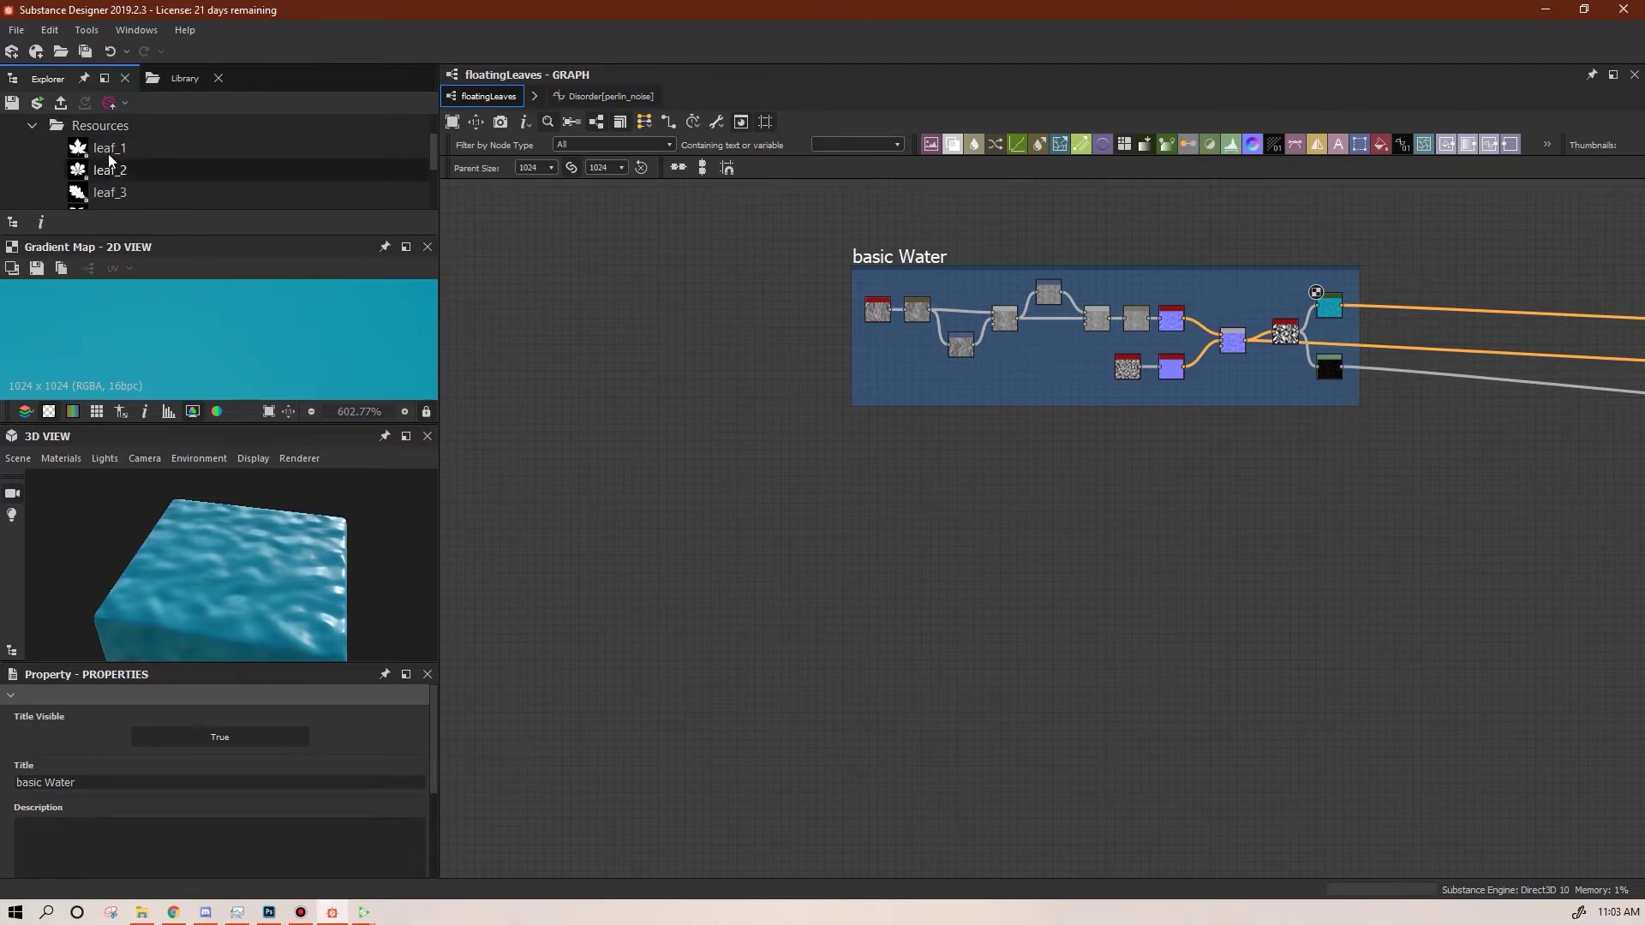
click(185, 78)
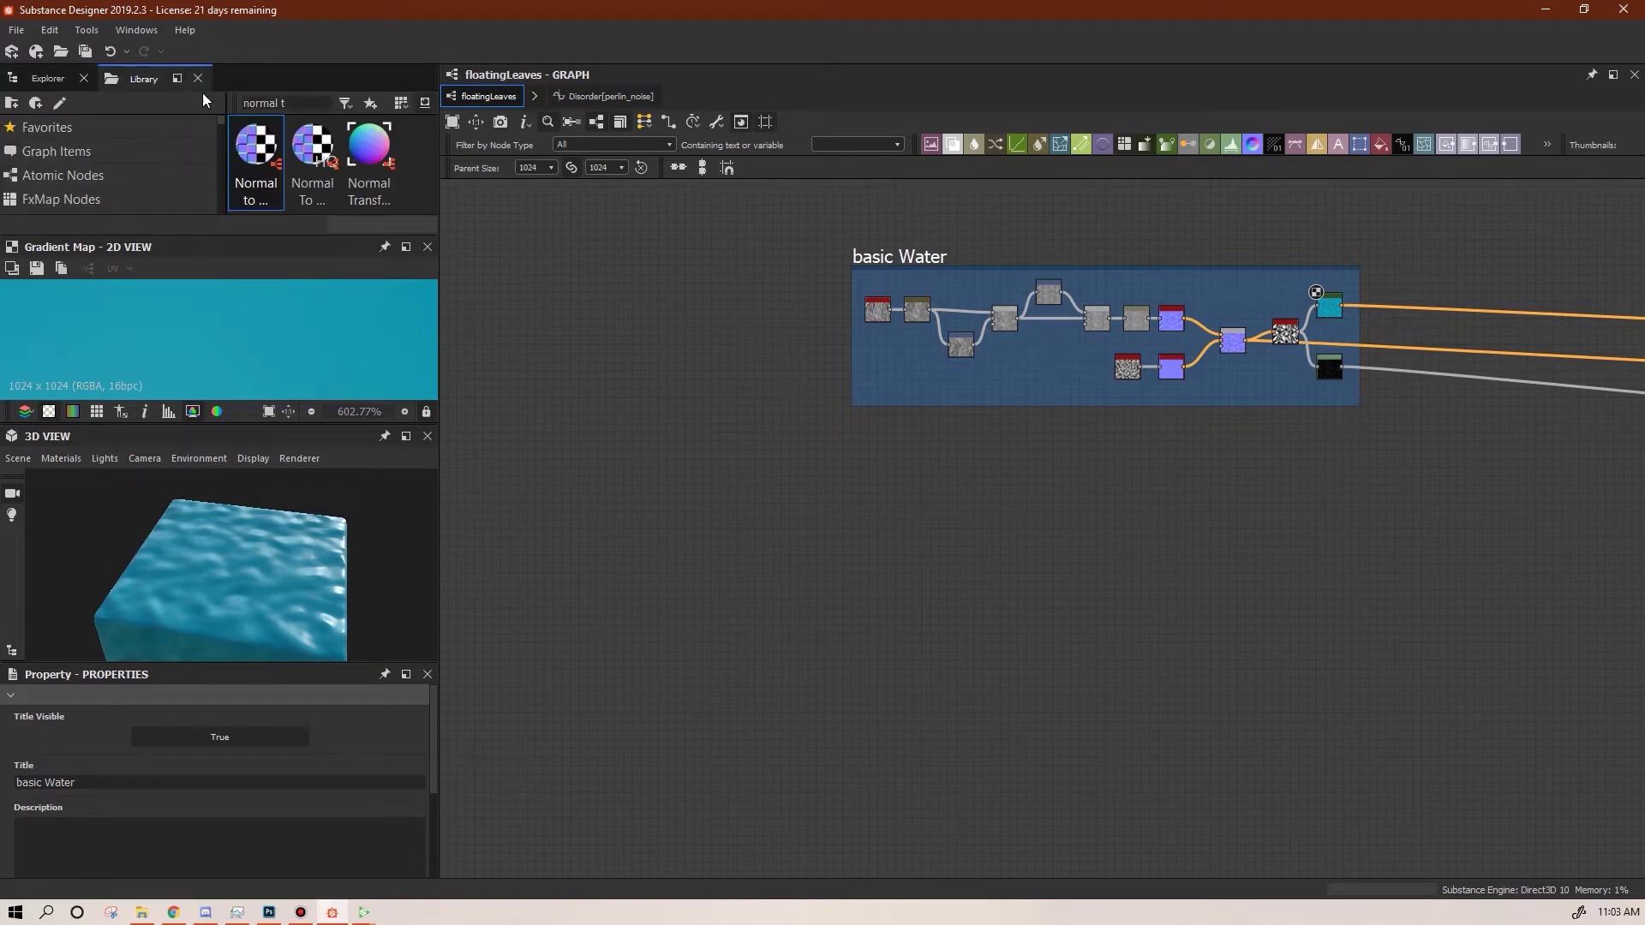
click(295, 103)
text(leaf)
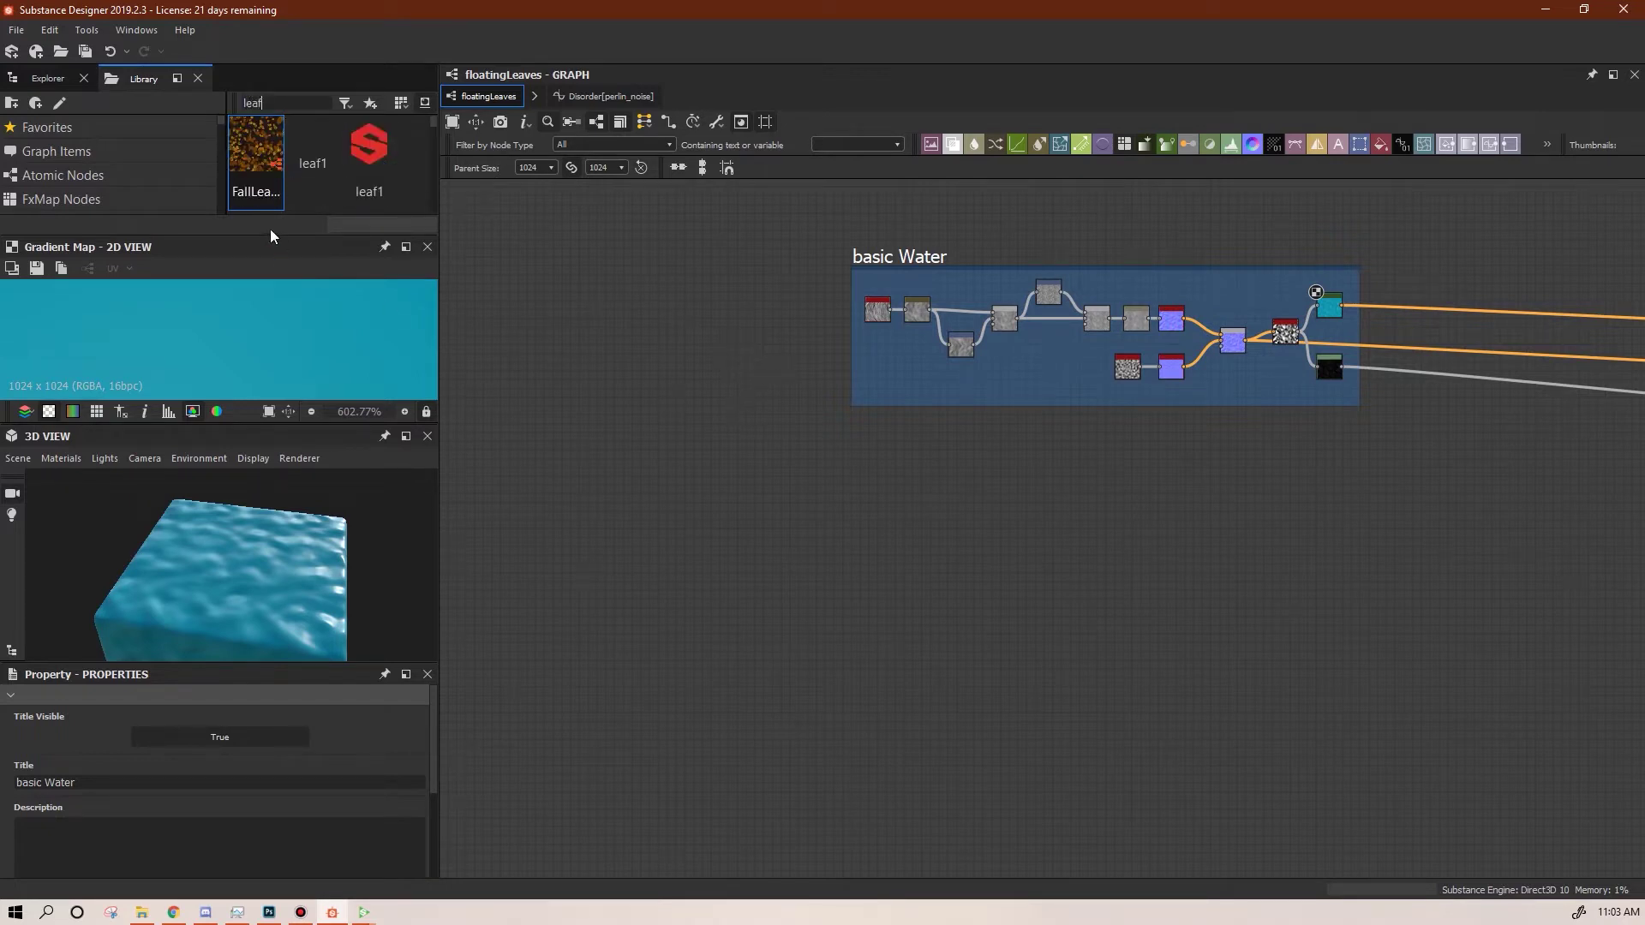
drag(280, 234, 272, 527)
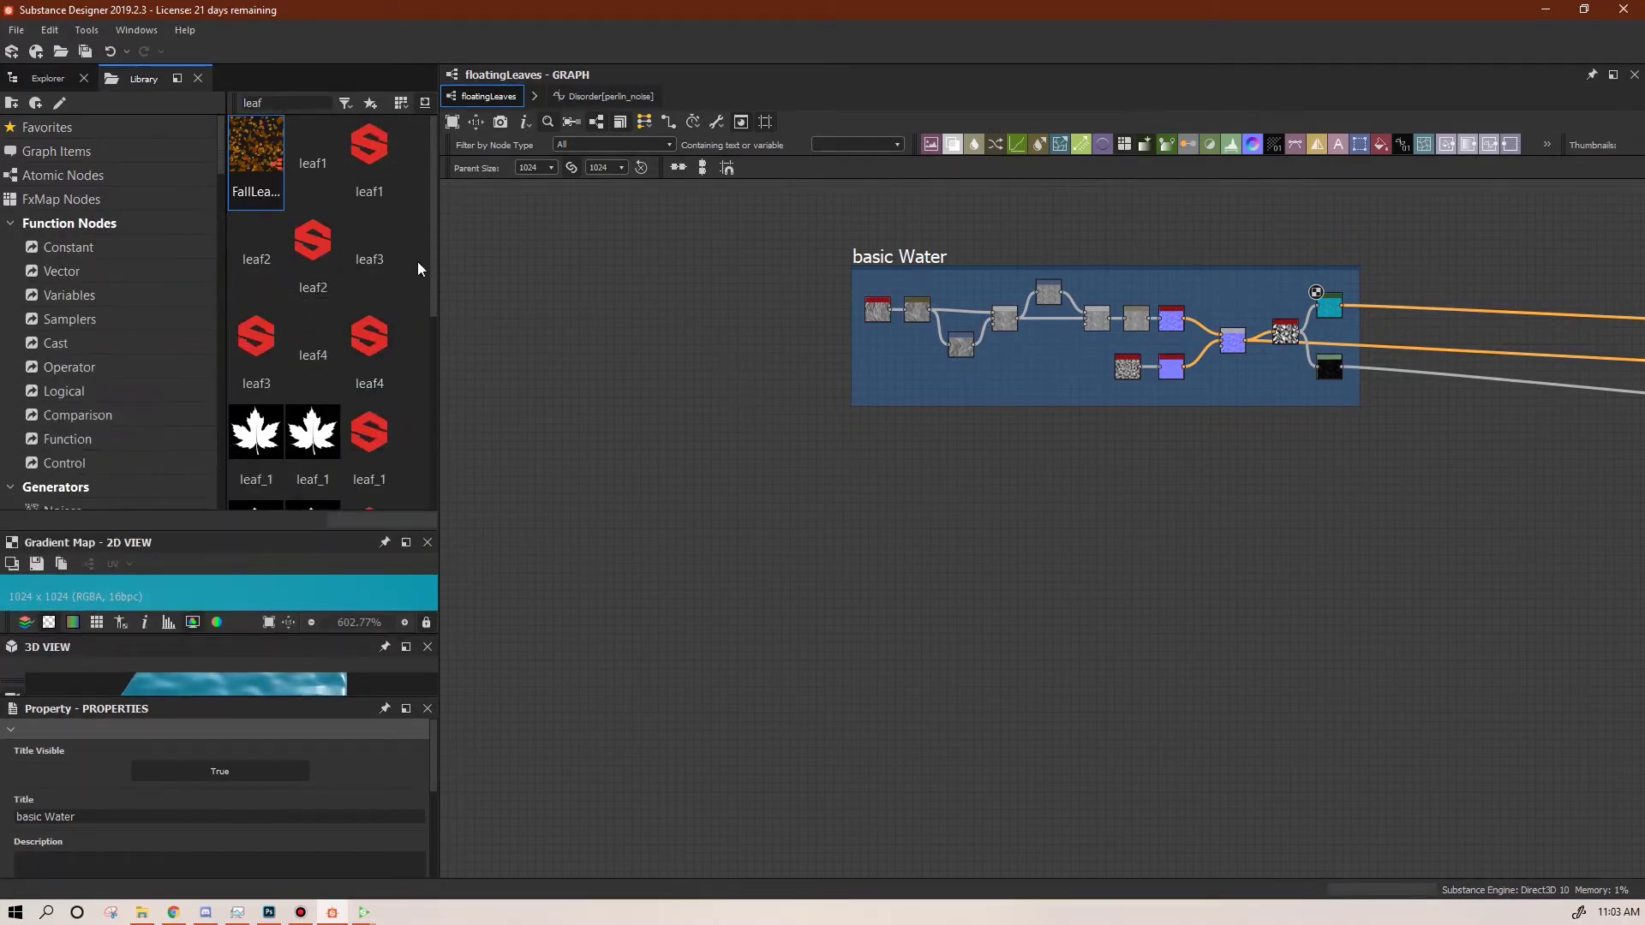
scroll(434, 286, down, 4)
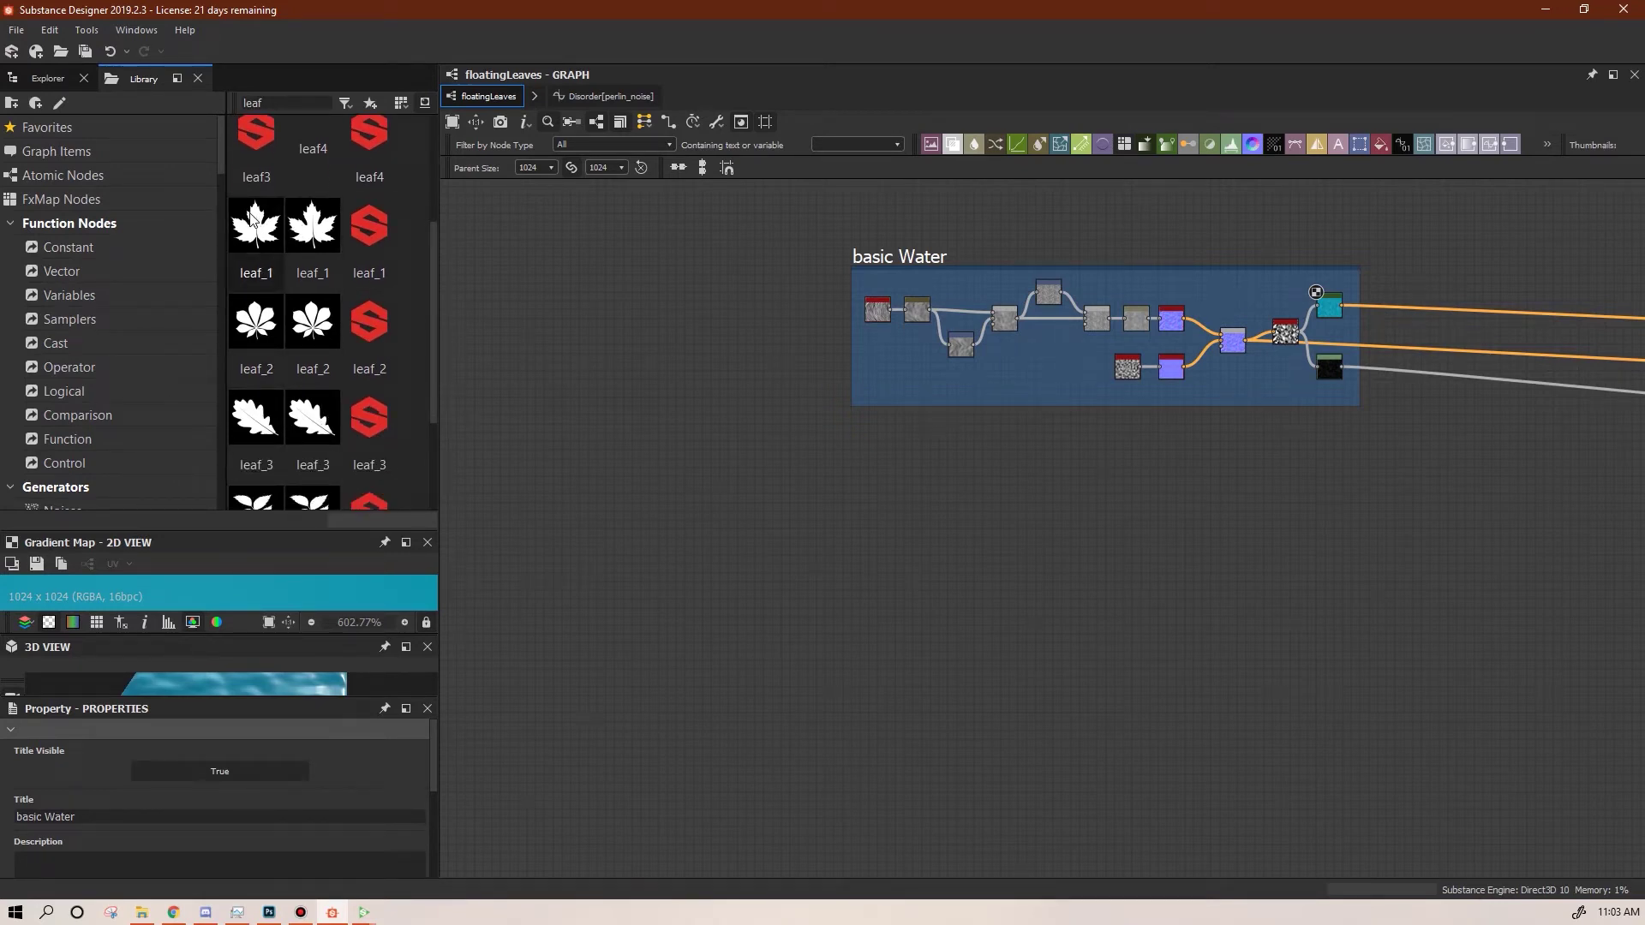
scroll(433, 399, down, 1)
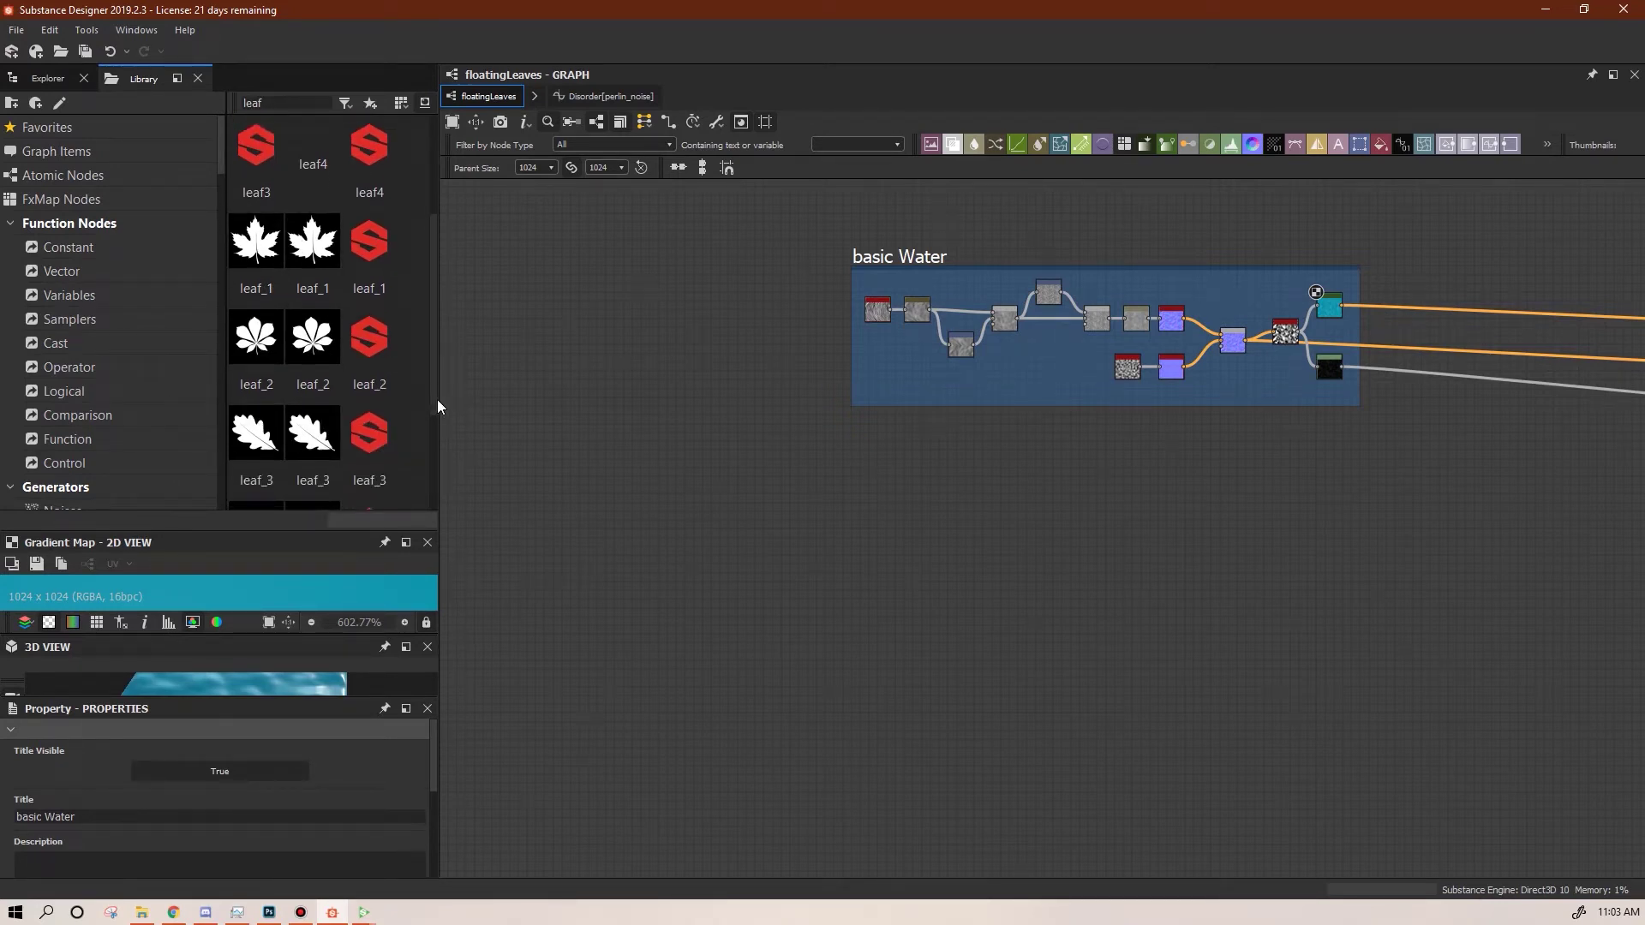
Import the leaf_1 and leaf_2 images from the Library into the empty graph area below the water frame
click(253, 213)
click(259, 327)
ctrl+click(253, 224)
drag(253, 225, 616, 442)
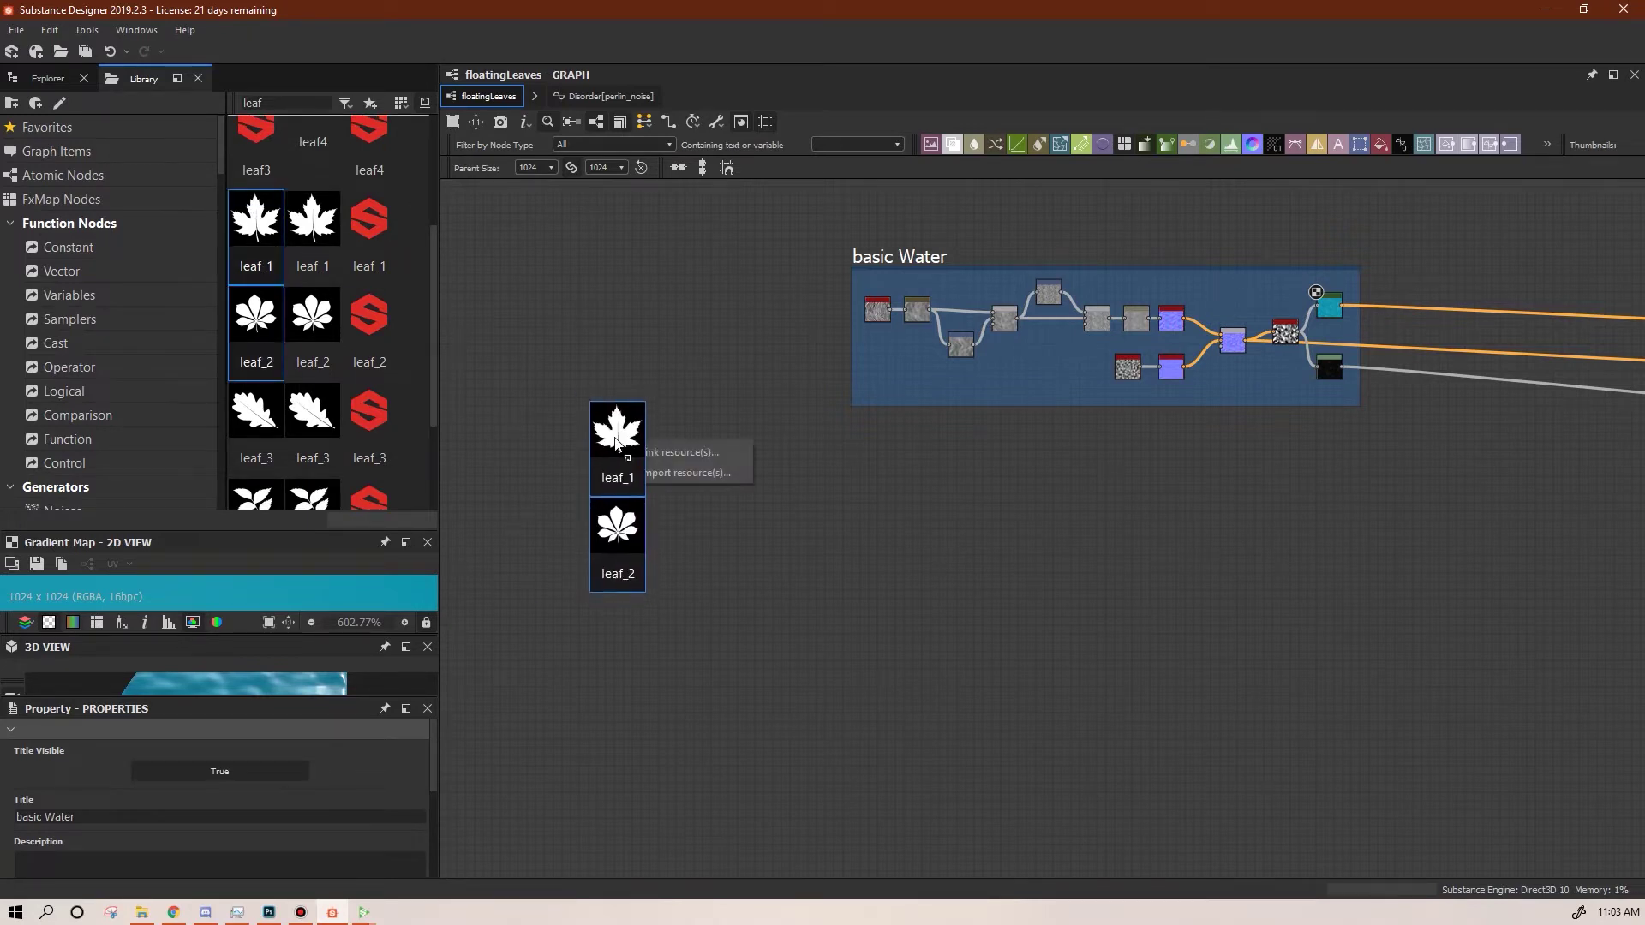
click(677, 473)
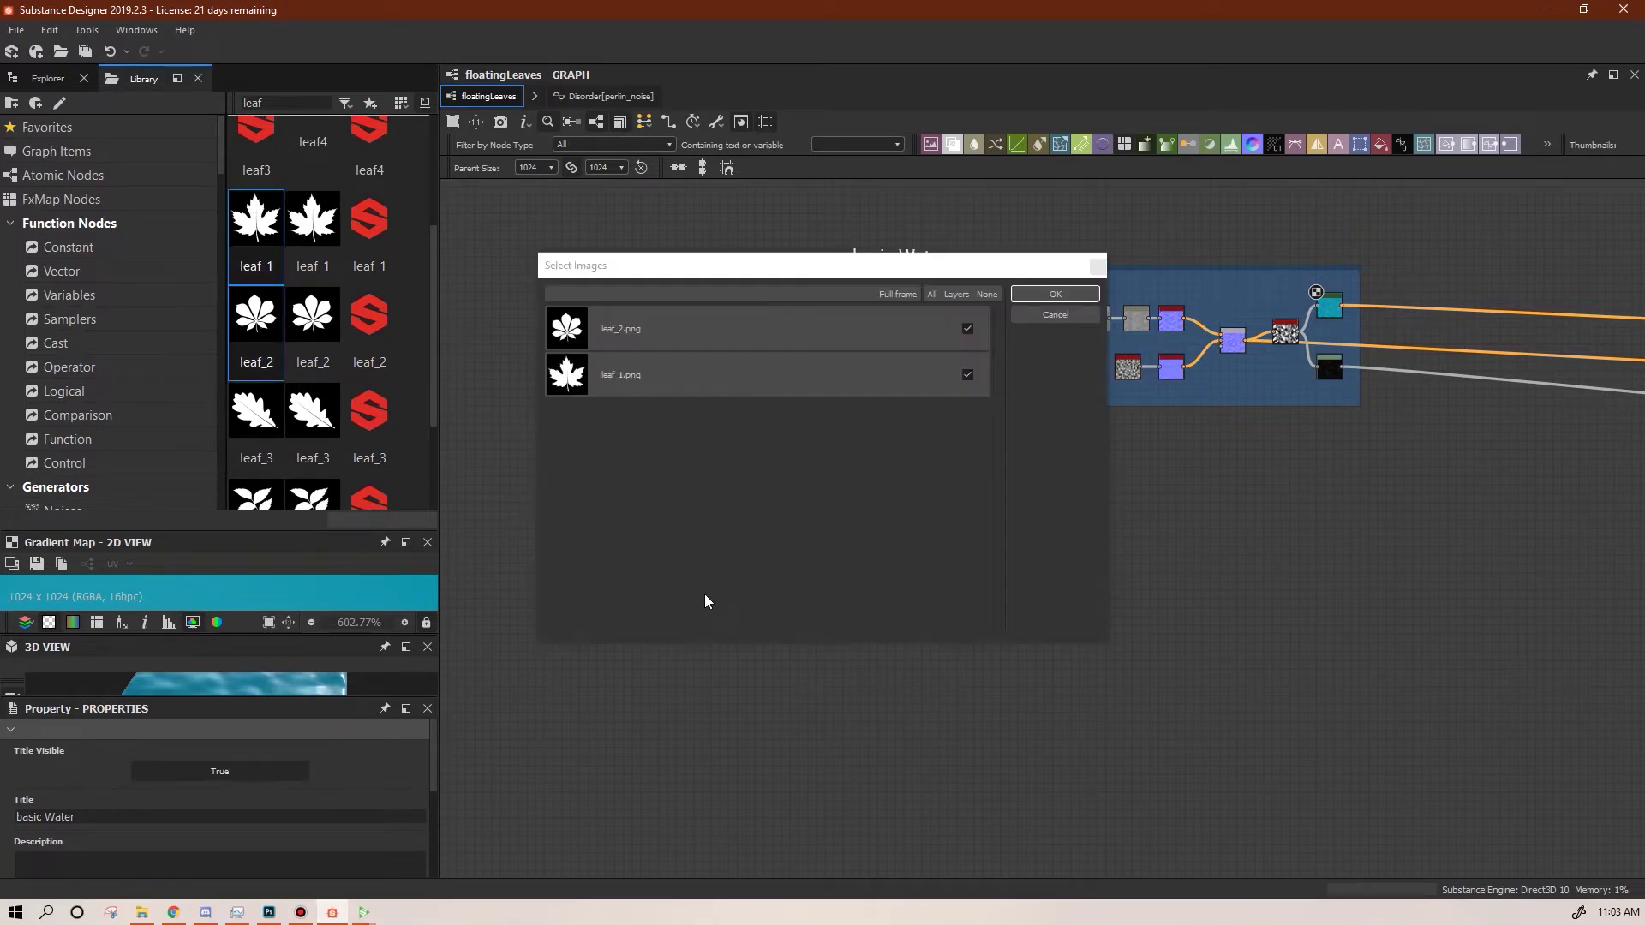
click(1056, 296)
scroll(642, 544, up, 5)
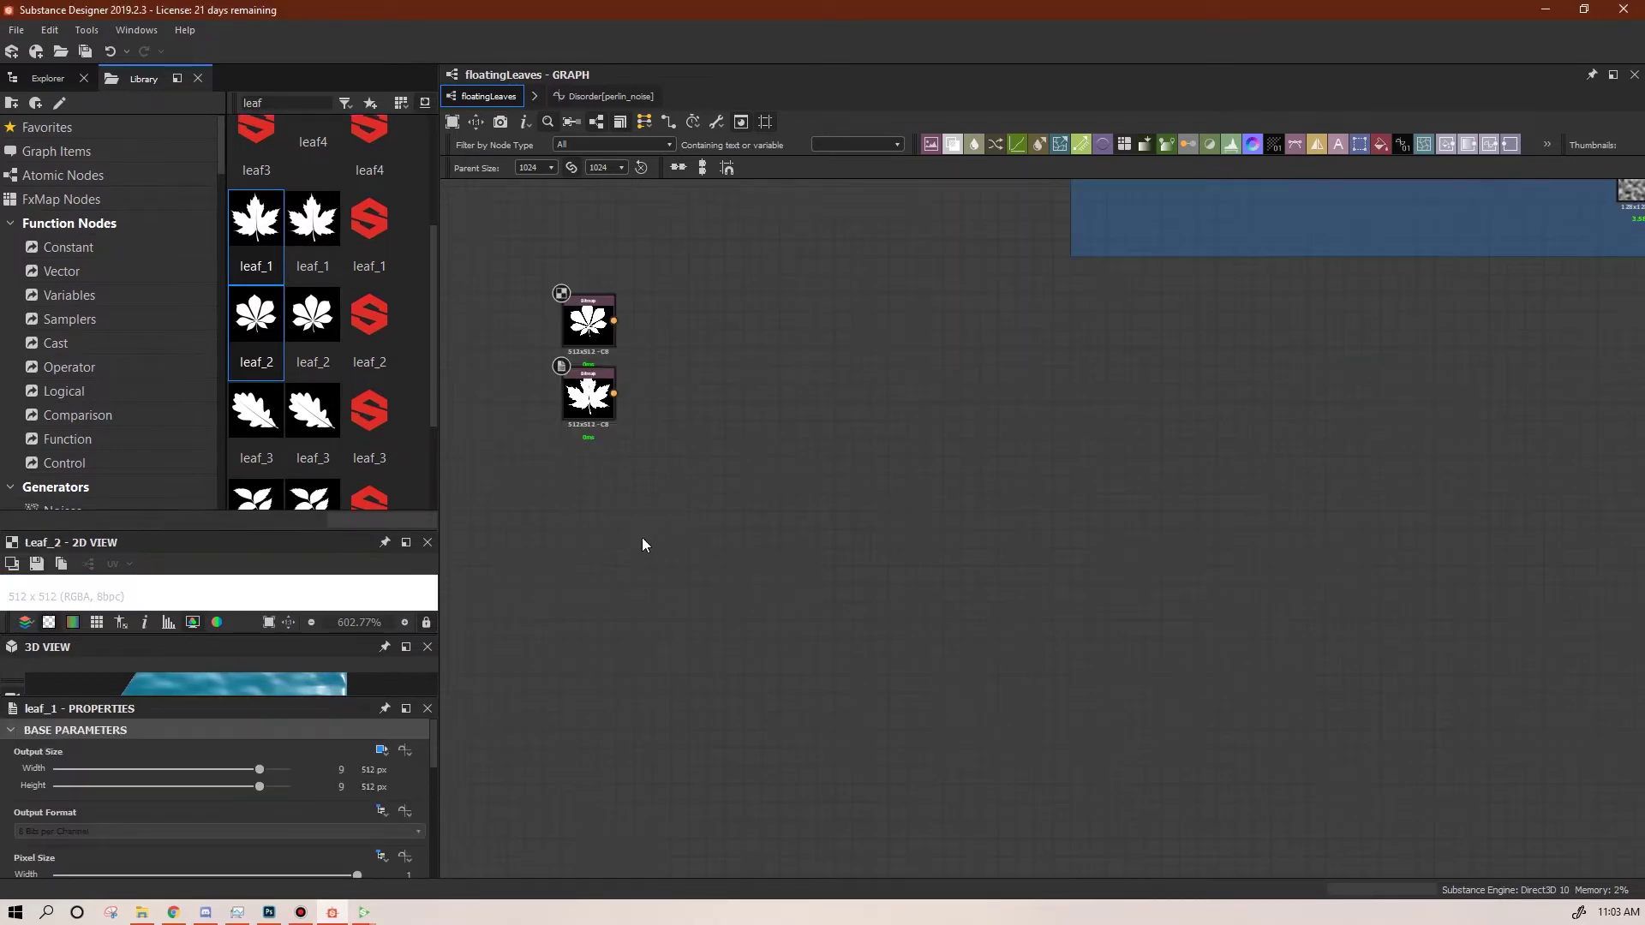
Set the color mode of both leaf bitmaps to Grayscale and move the pair down, away from the water frame
drag(433, 743, 435, 841)
click(382, 788)
click(588, 394)
click(406, 785)
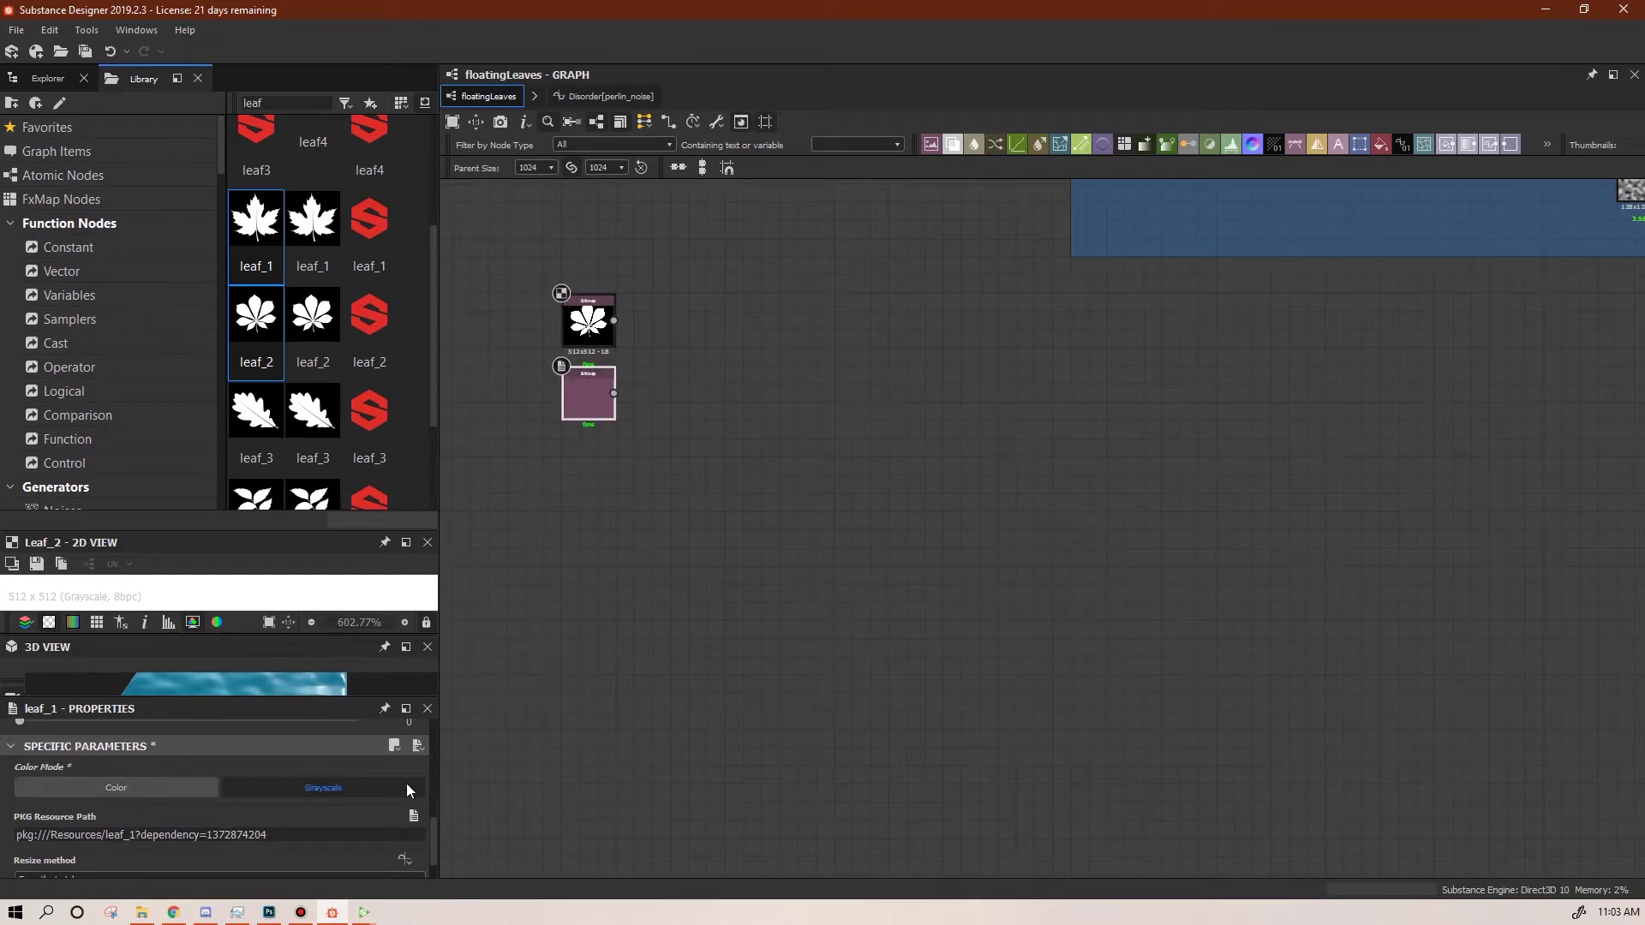
middle_drag(724, 544, 716, 698)
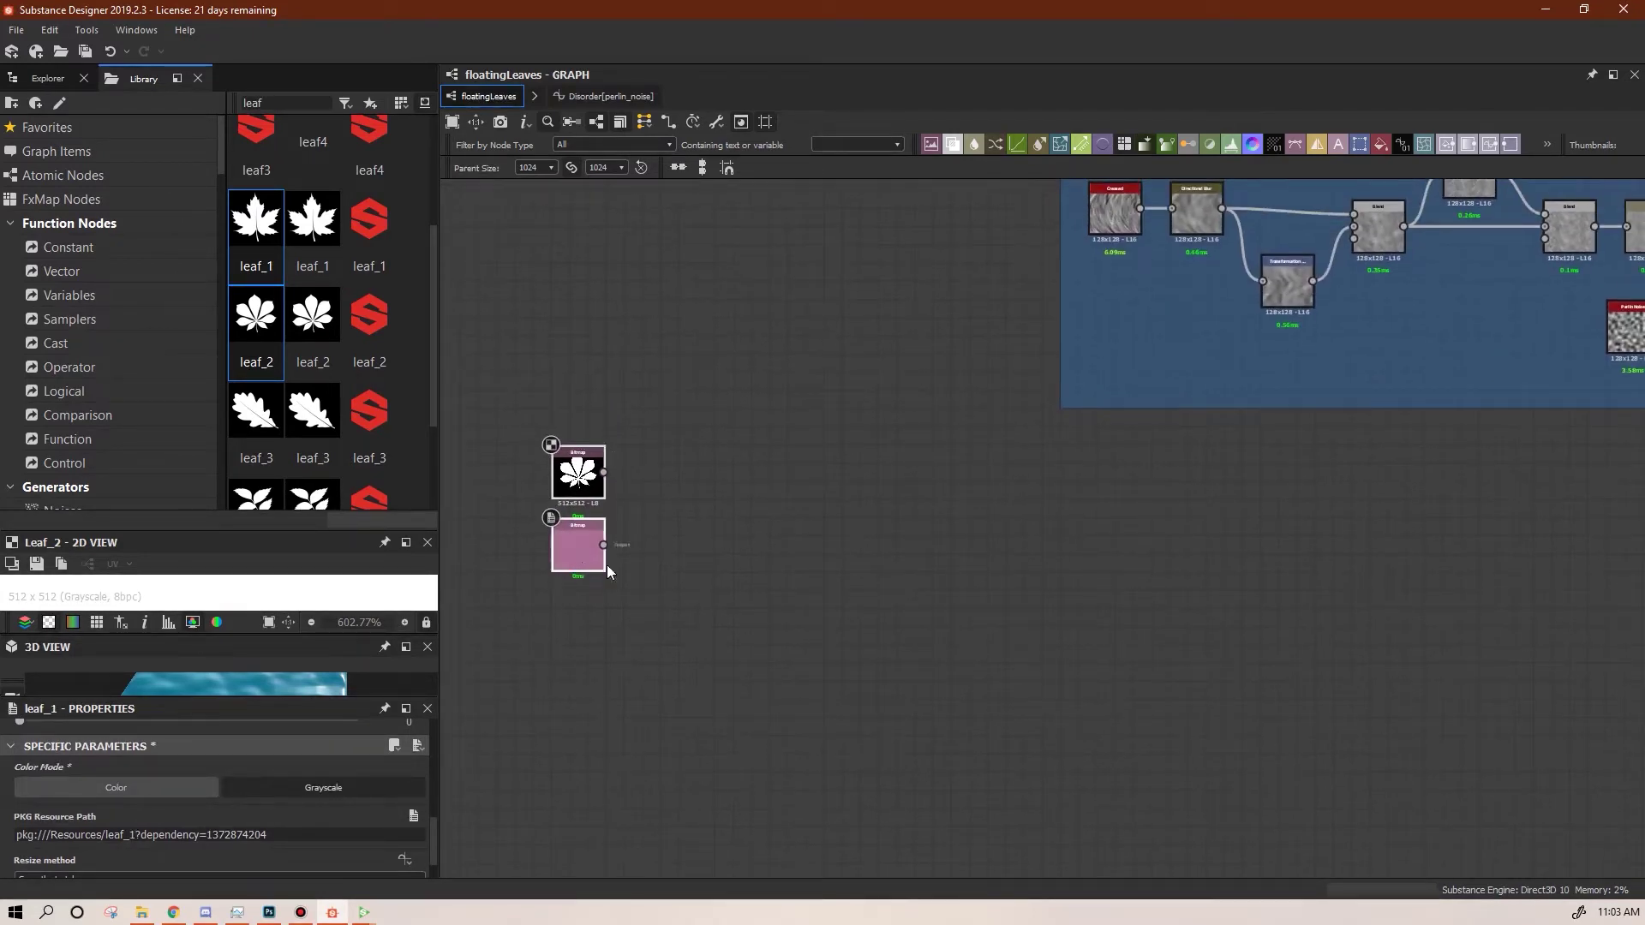
drag(607, 564, 624, 646)
click(816, 616)
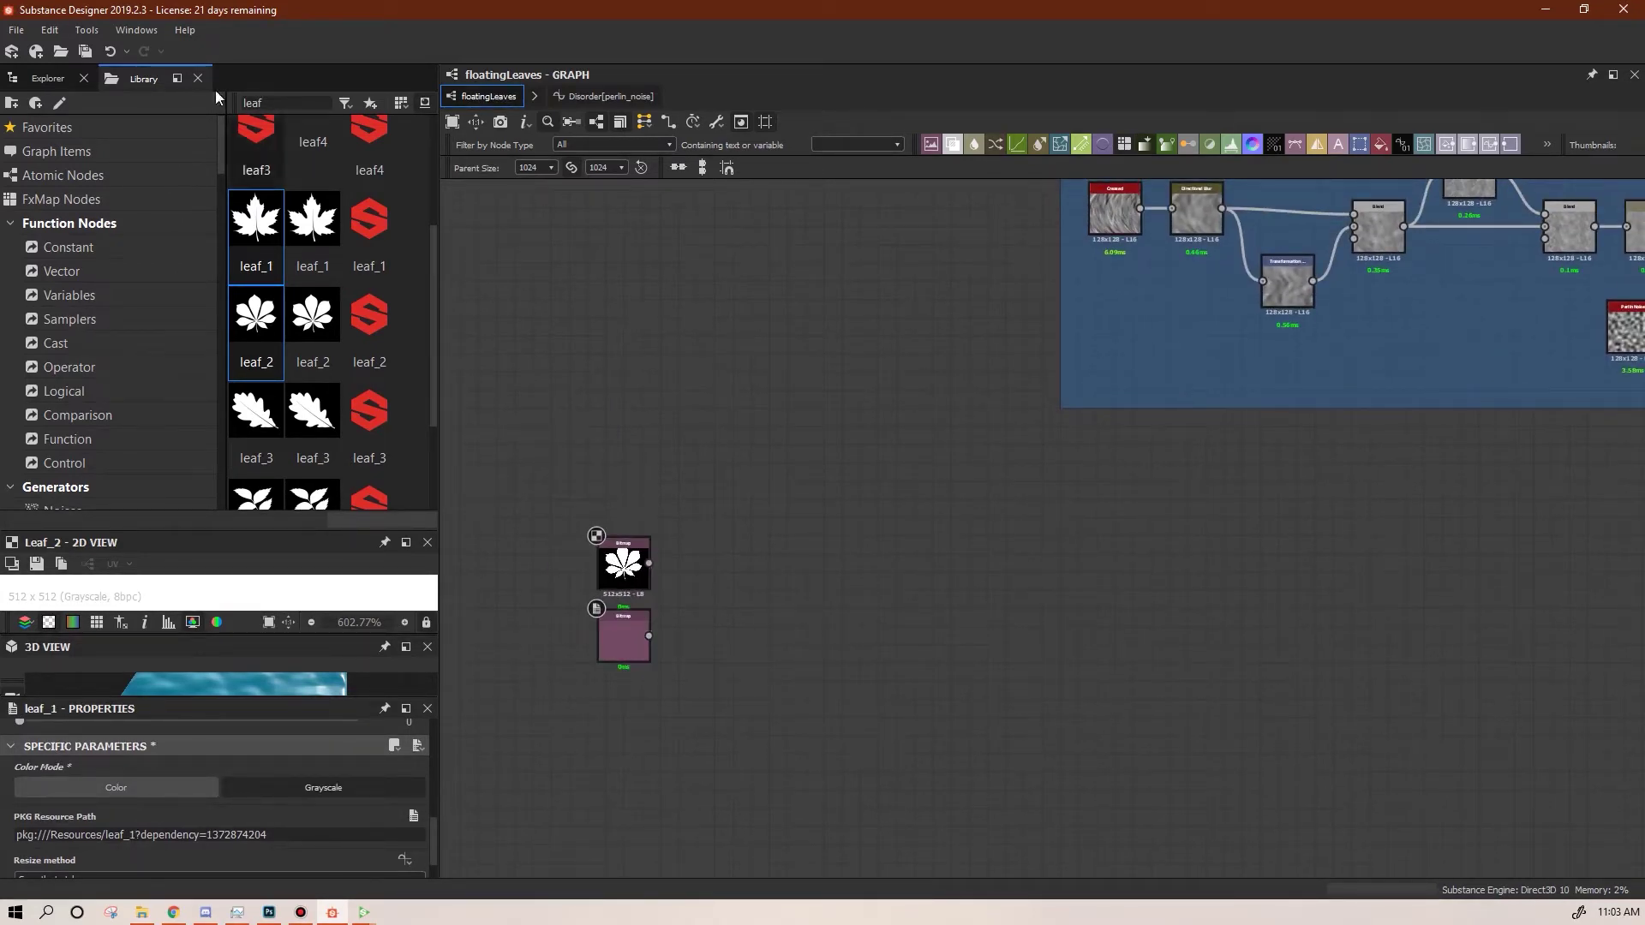
Add a Gaussian Noise node above the leaf bitmaps and shift both bitmaps farther along the graph to make room
double_click(286, 102)
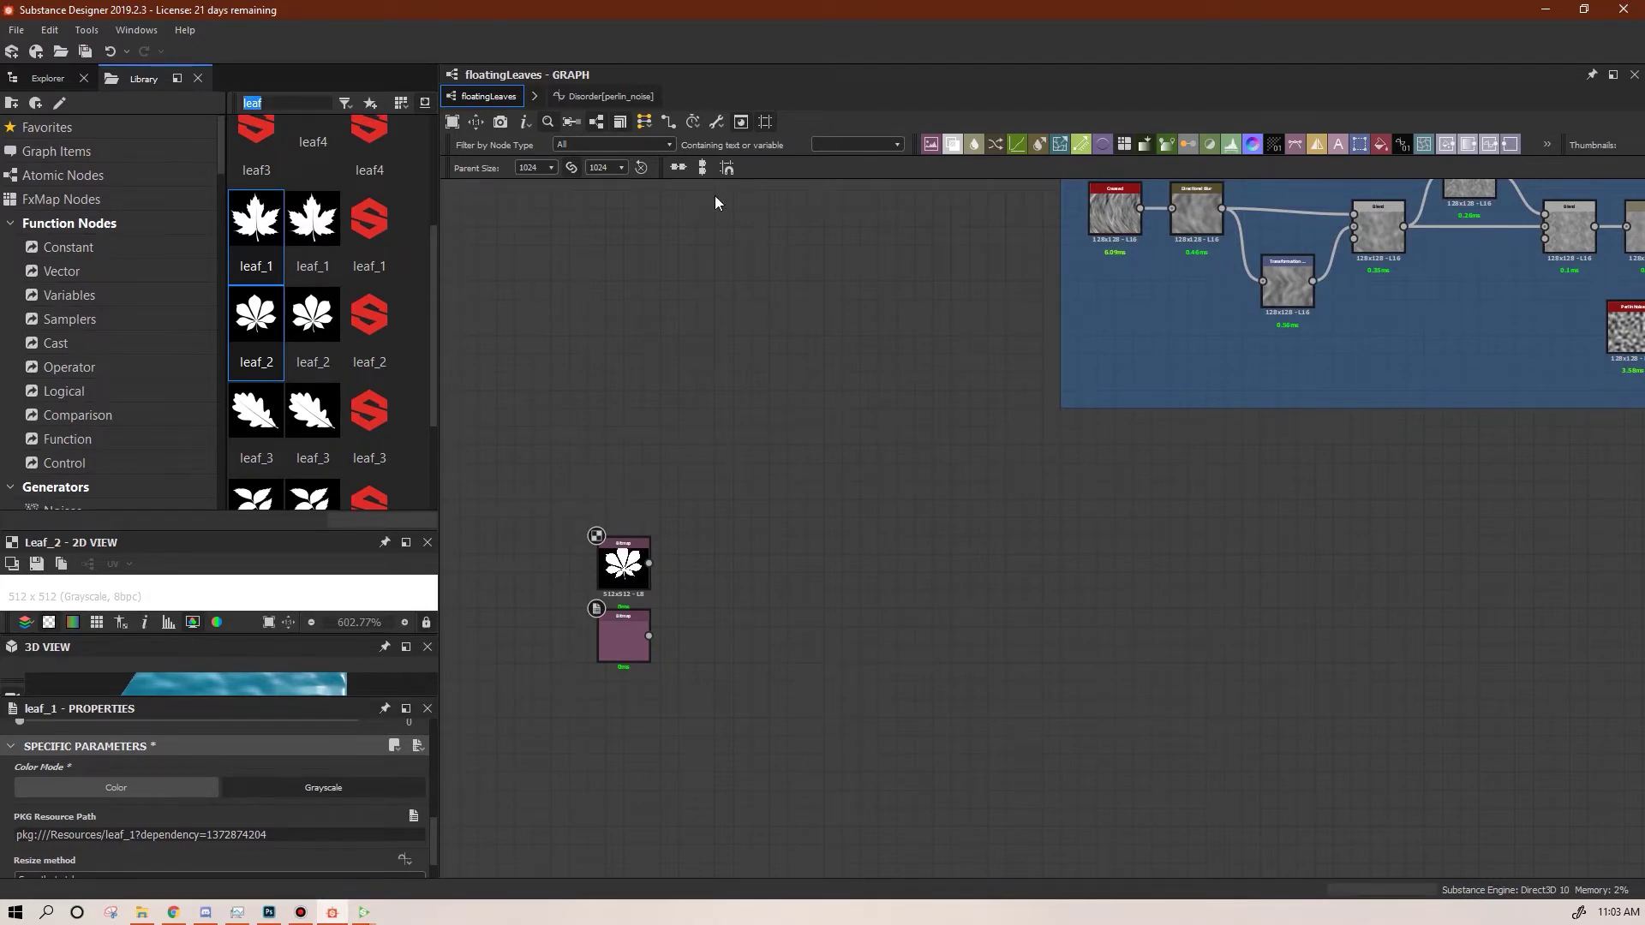
text(gaussian)
drag(369, 159, 595, 382)
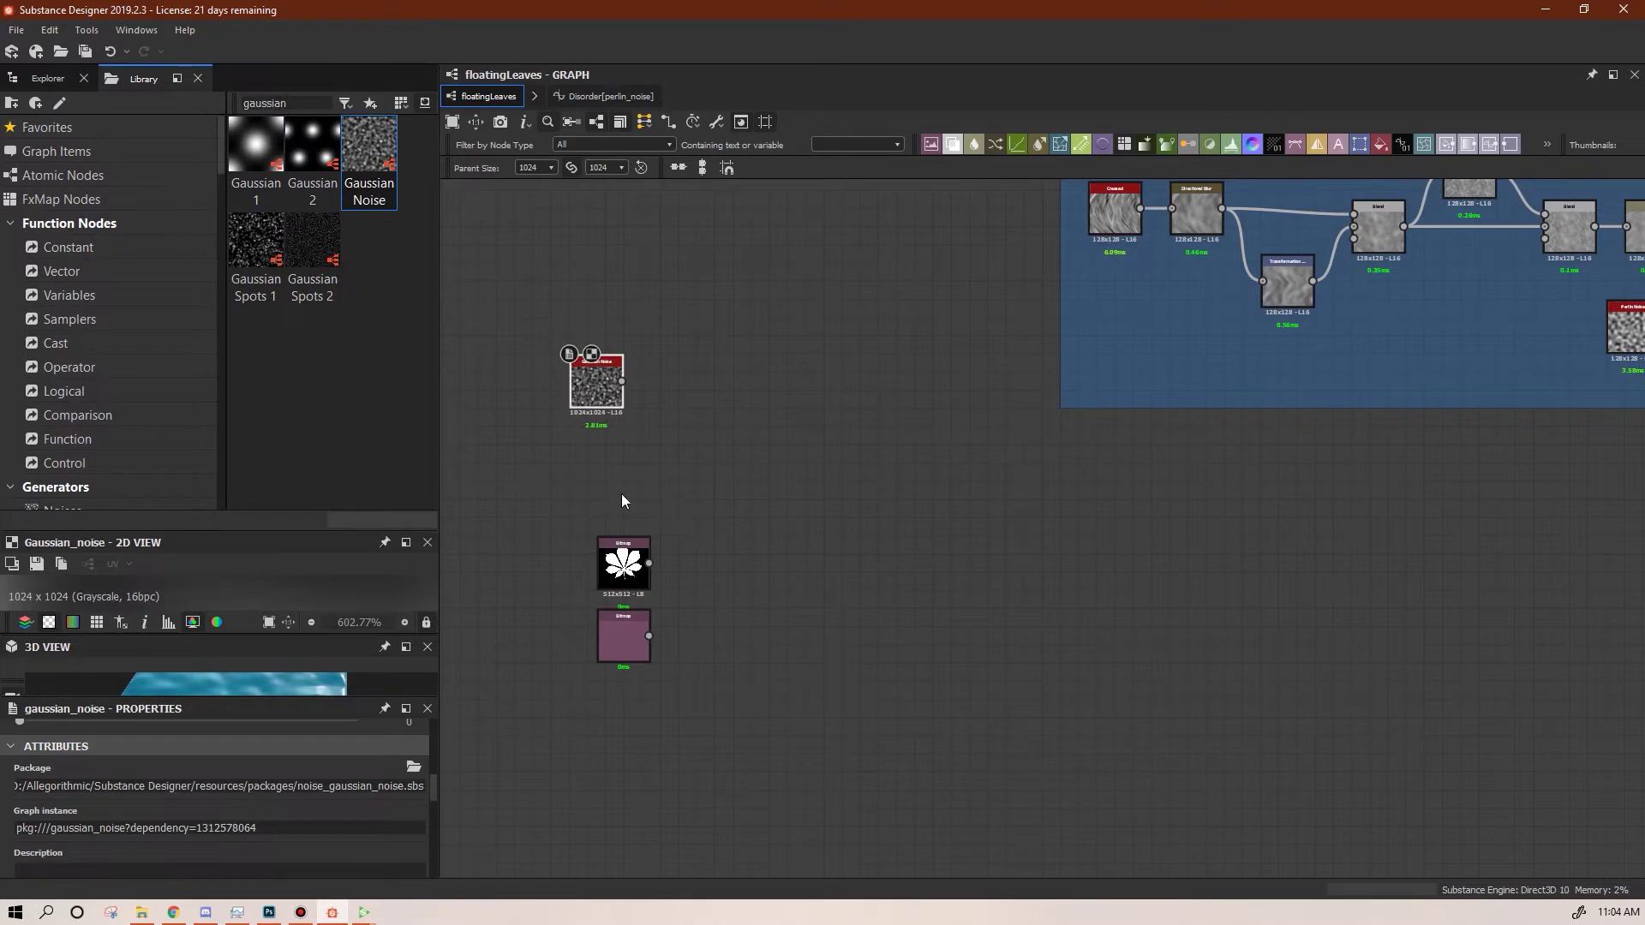
drag(677, 514, 852, 607)
click(605, 658)
Find Cells 1 in the Library and add it below the Gaussian Noise node
double_click(261, 104)
text(cells 1)
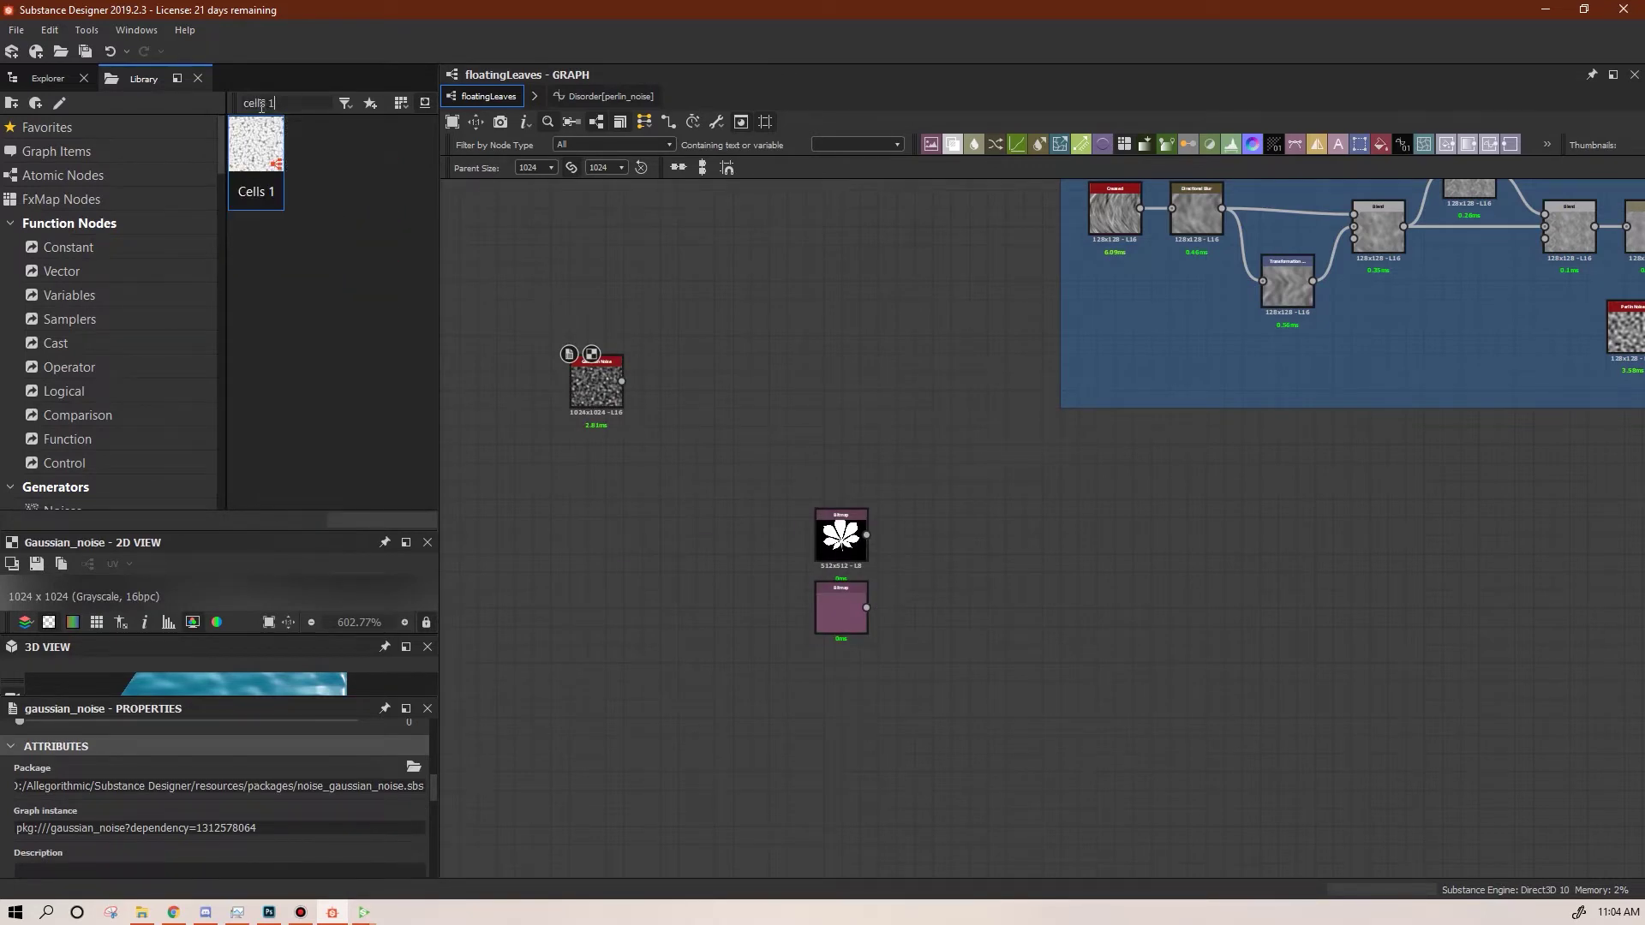
drag(256, 148, 596, 584)
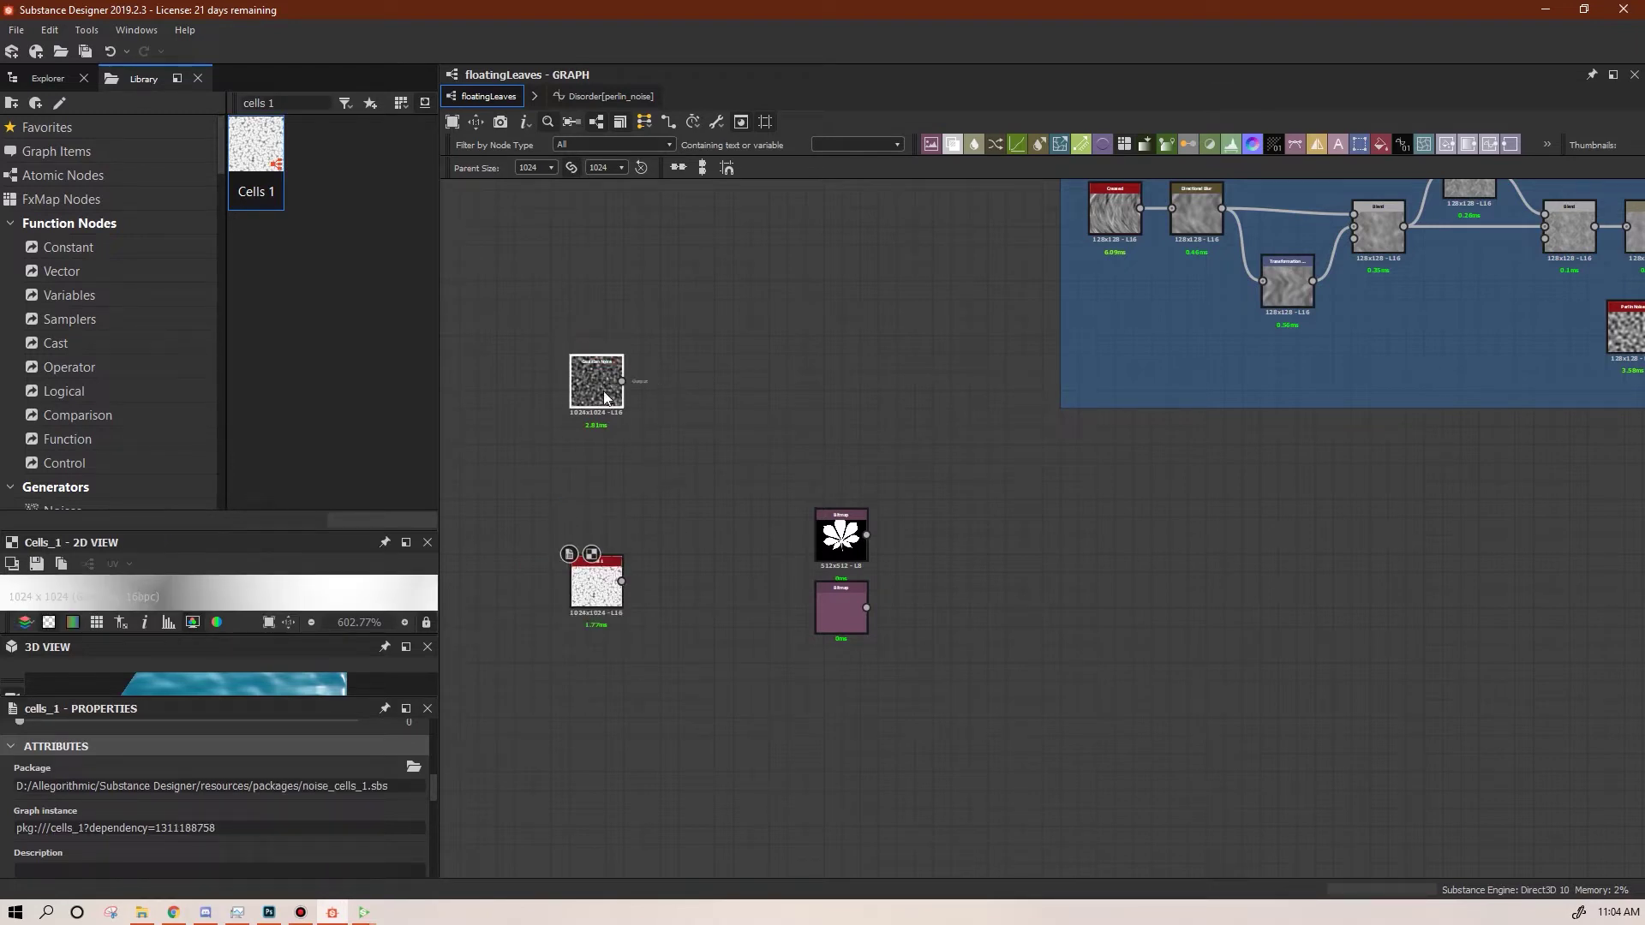
Move Gaussian Noise closer to Cells 1 and set its output width and height to -2 (Parent / 4)
drag(604, 373, 605, 441)
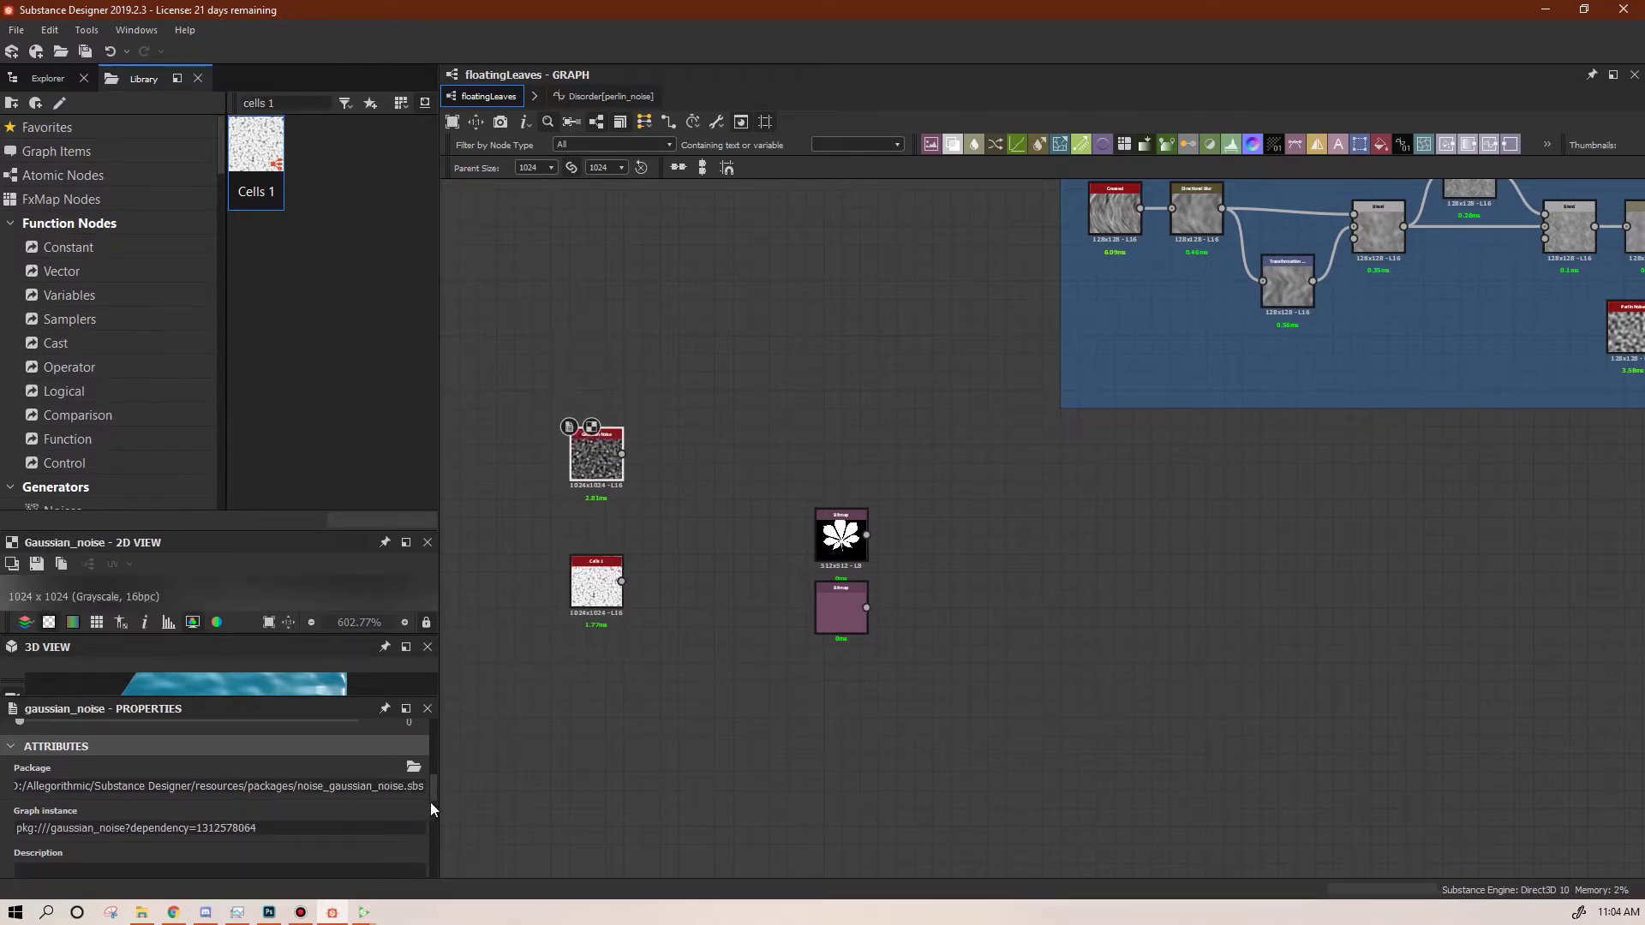
drag(430, 802, 411, 766)
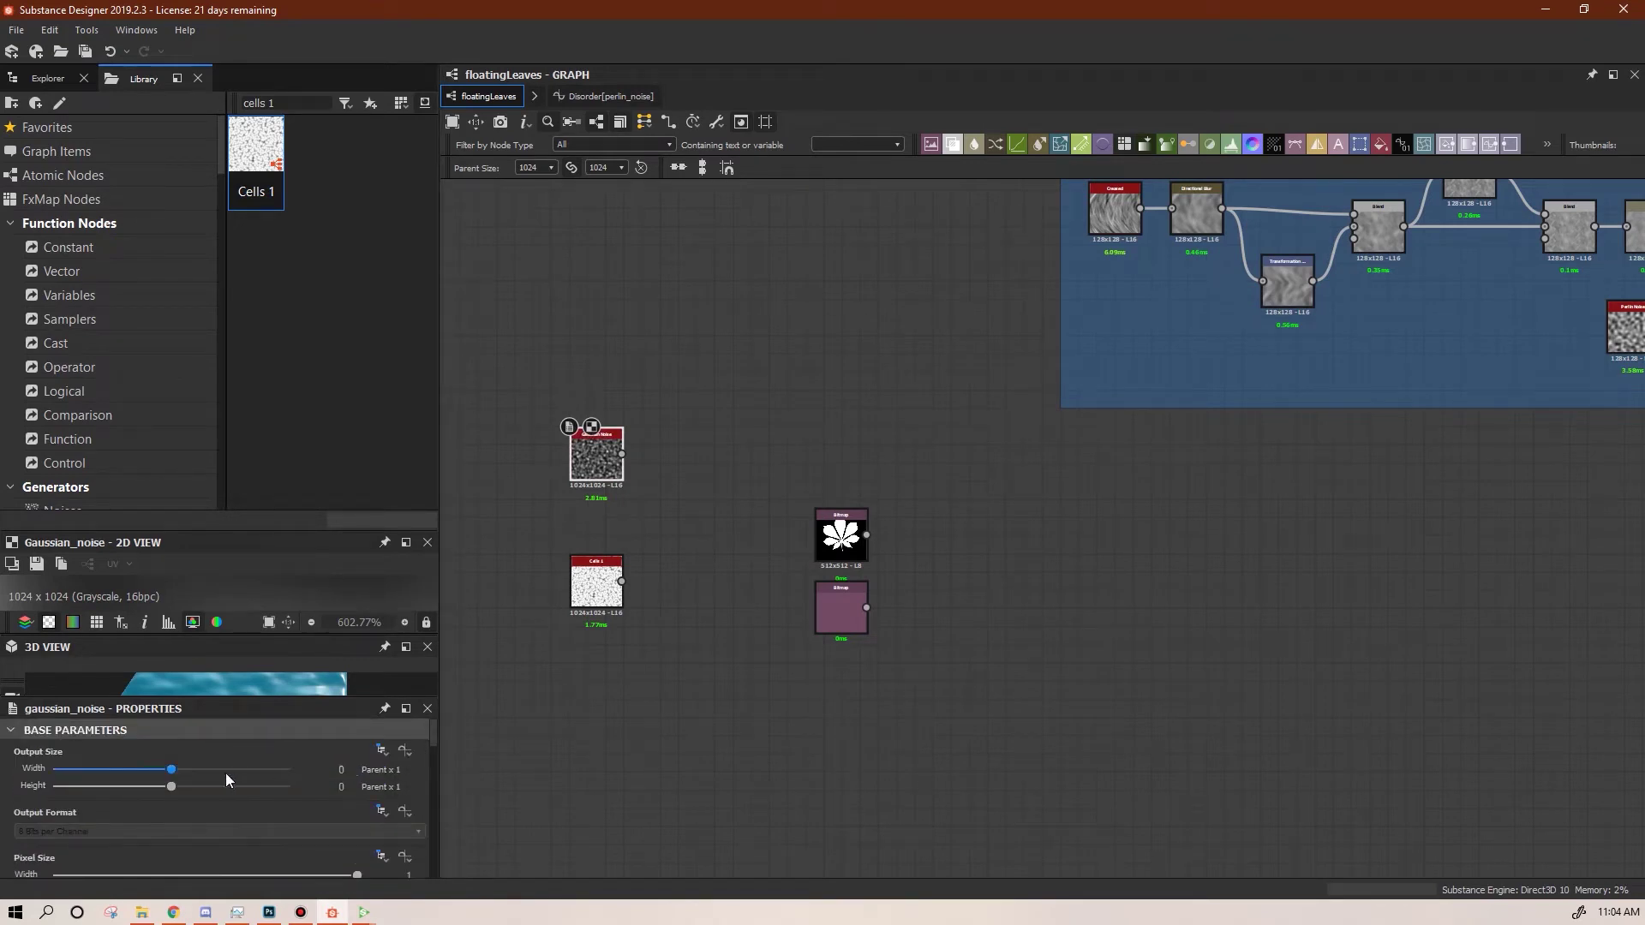
click(151, 769)
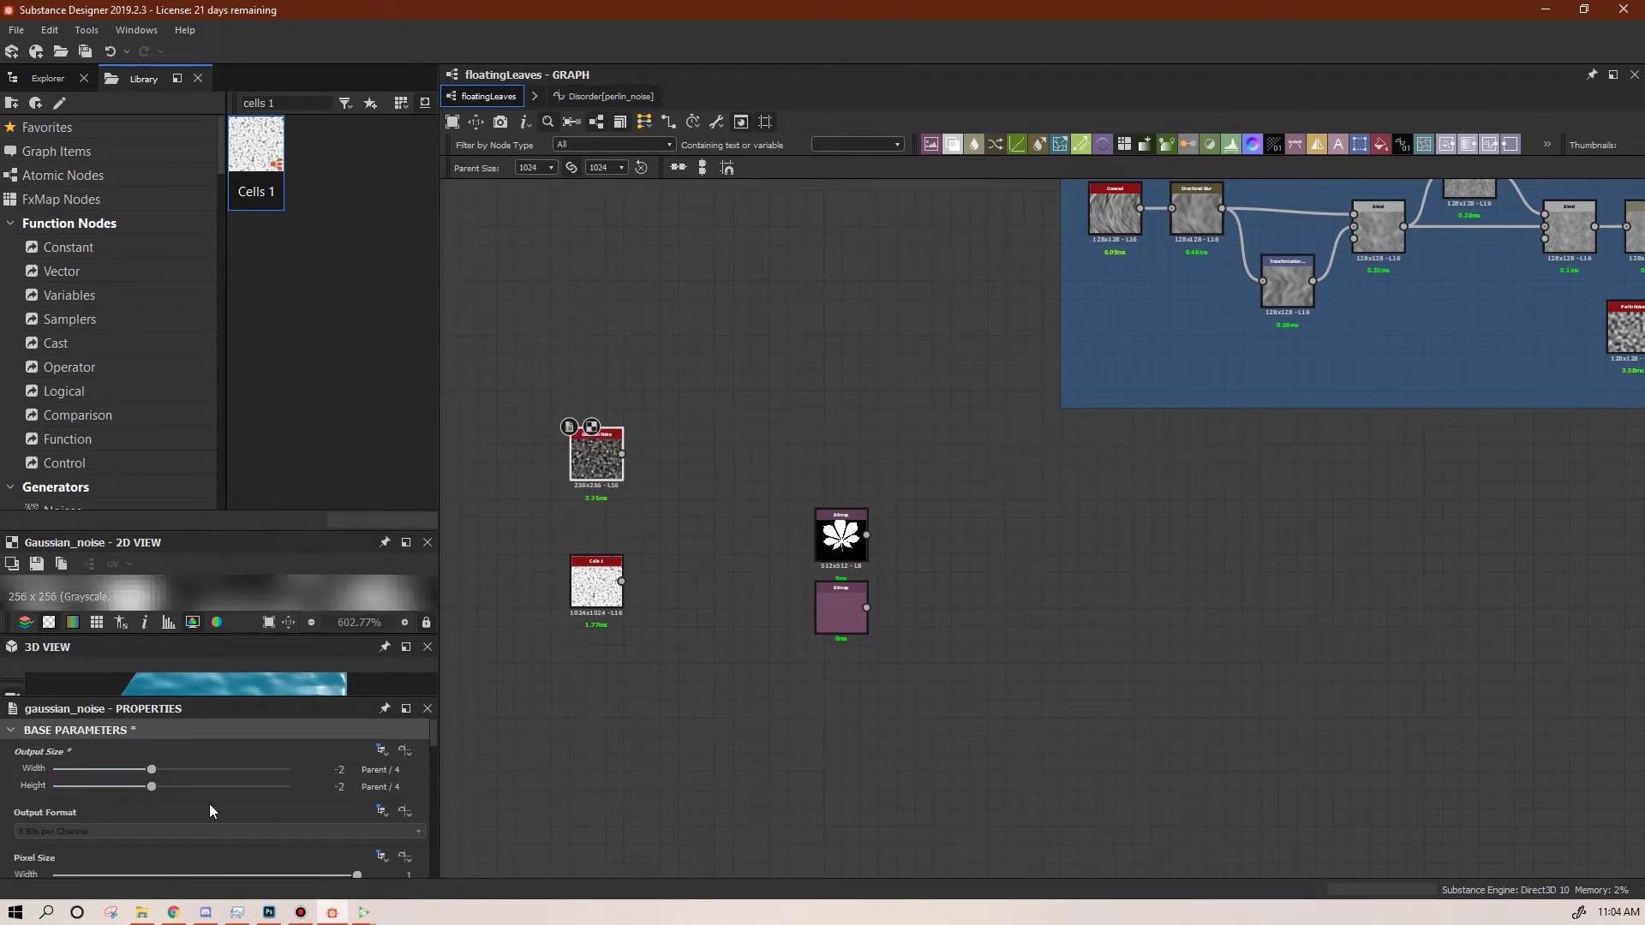
Stack Gaussian Noise directly above Cells 1, farther away from the leaf bitmaps, and show Cells 1 in the 2D view
drag(581, 591, 525, 626)
click(529, 624)
drag(604, 463, 547, 532)
double_click(550, 619)
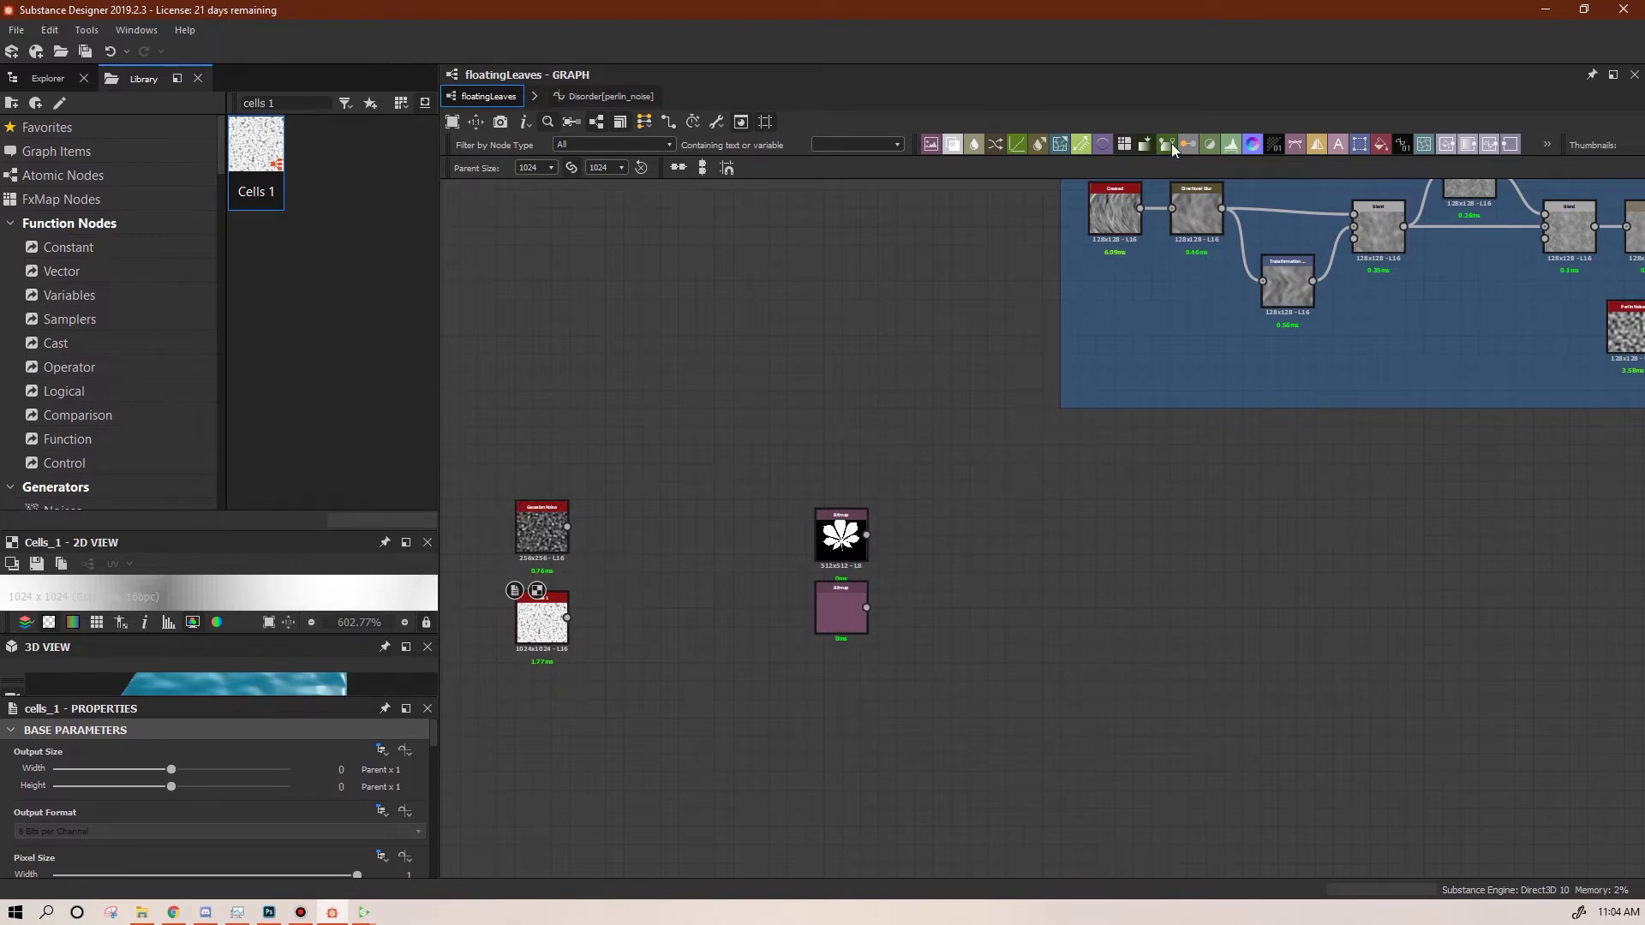
Add a Warp node beside the noises, with Cells 1 feeding its Input and Gaussian Noise feeding its Gradient Input
right_click(613, 348)
mouse_move(661, 352)
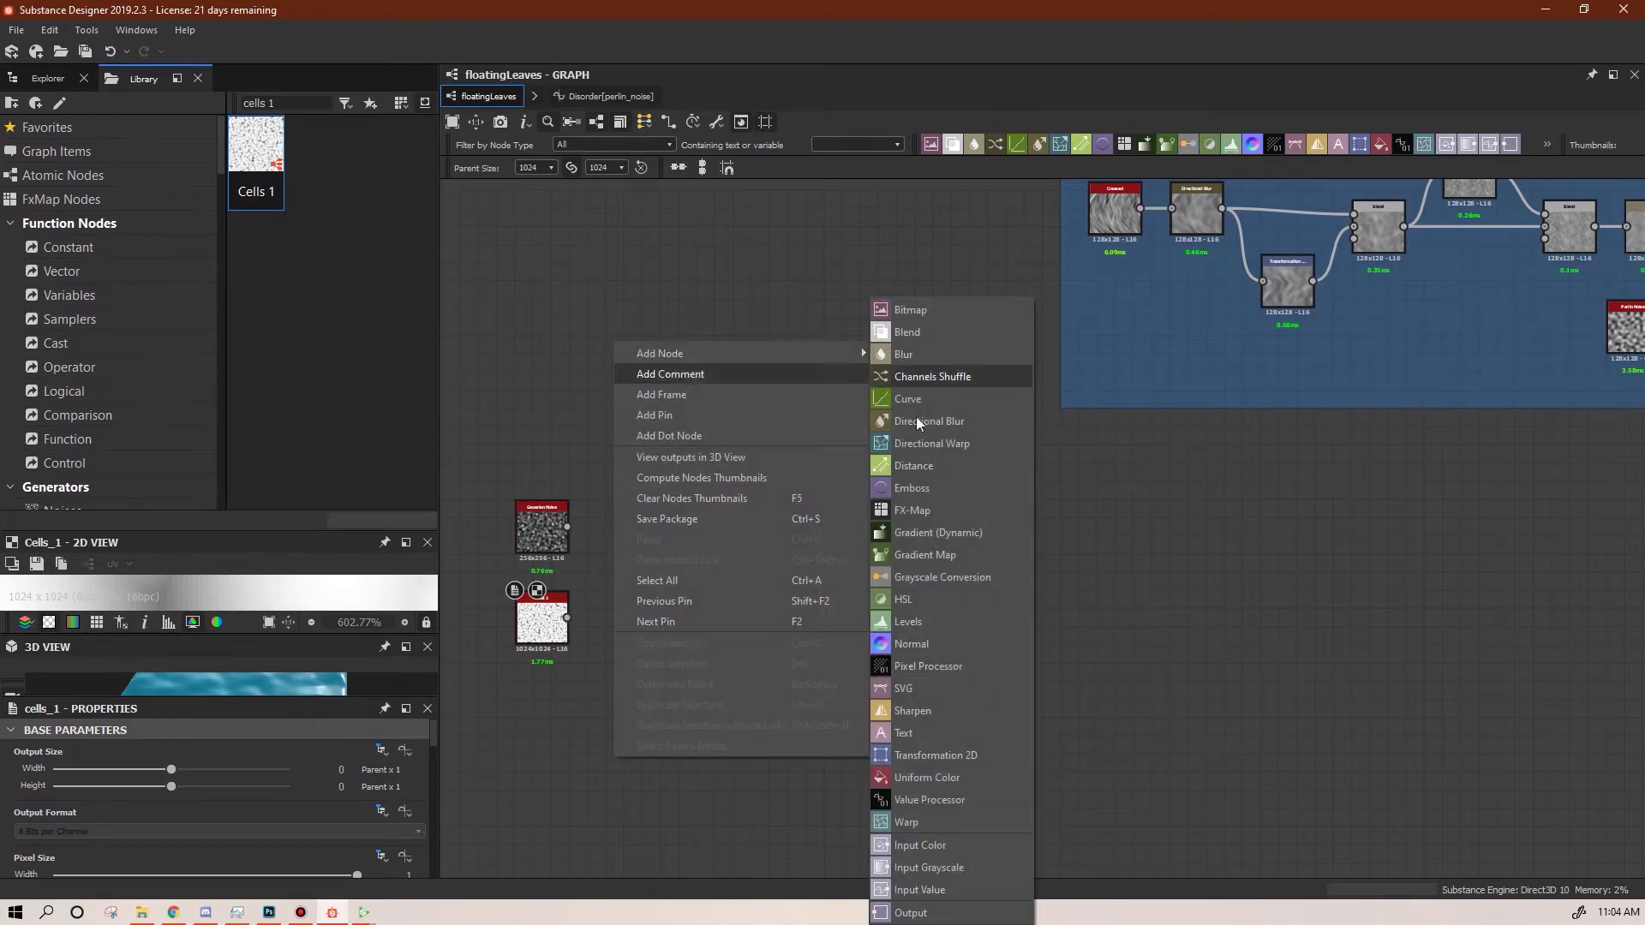
click(934, 843)
drag(617, 351, 689, 598)
drag(565, 623, 671, 588)
drag(567, 527, 663, 597)
Rearrange the noises so Cells 1 sits above Gaussian Noise, enlarge the 2D view, and move Warp closer to them
drag(540, 525, 522, 706)
drag(532, 625, 532, 537)
drag(525, 711, 542, 638)
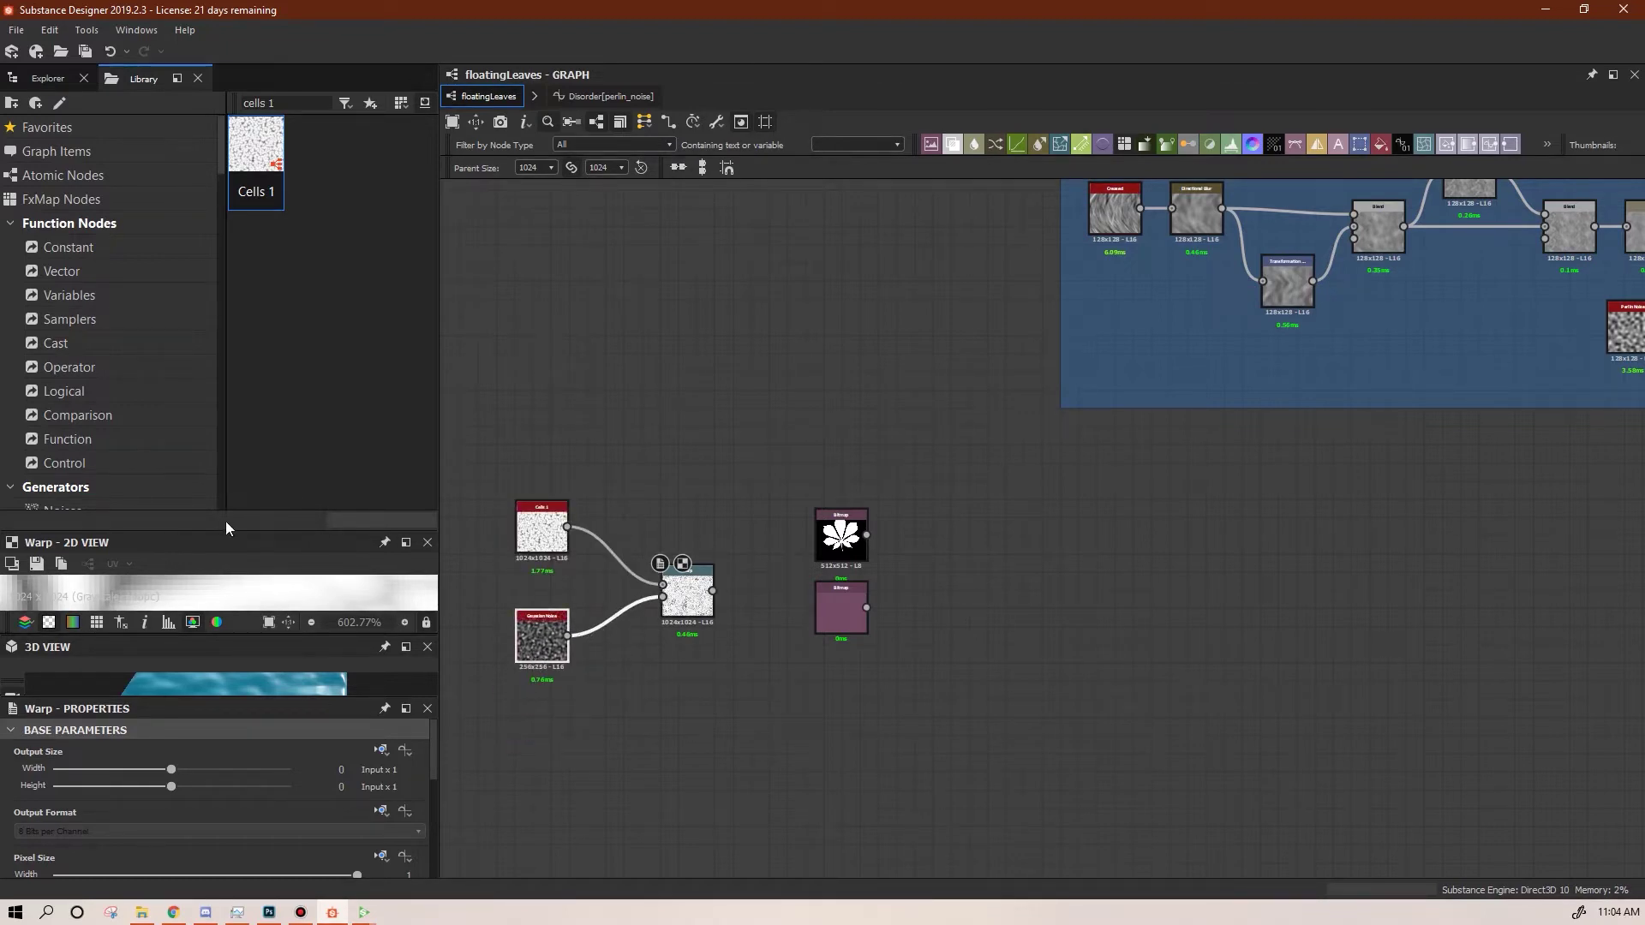
drag(231, 532, 231, 261)
scroll(242, 470, down, 10)
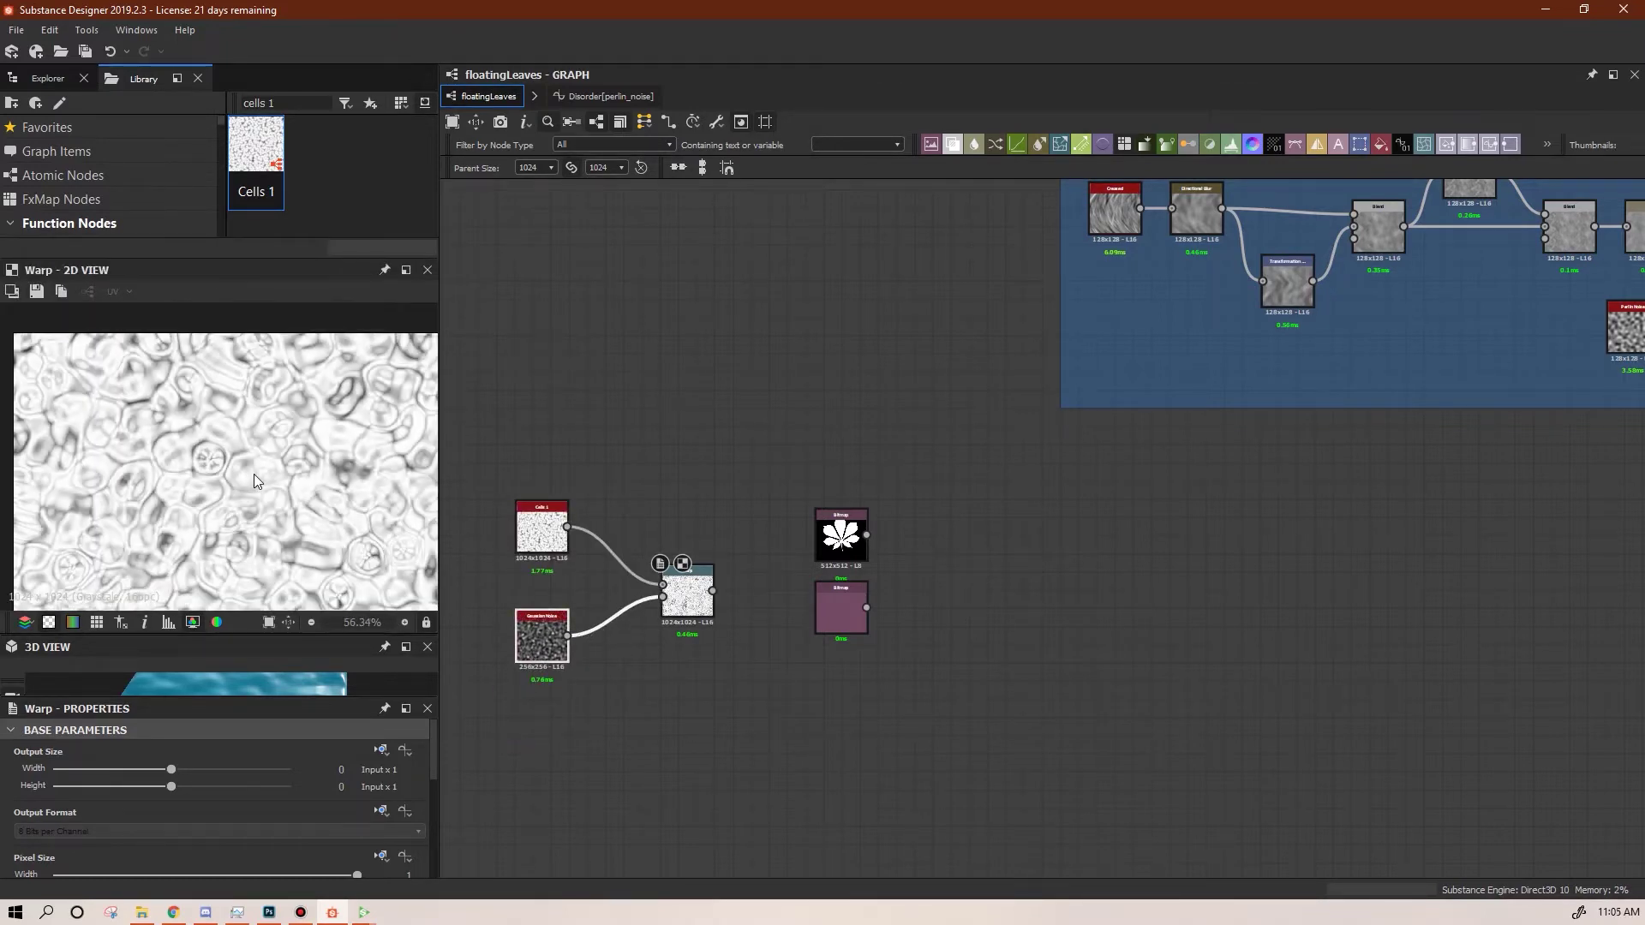
drag(687, 605, 613, 597)
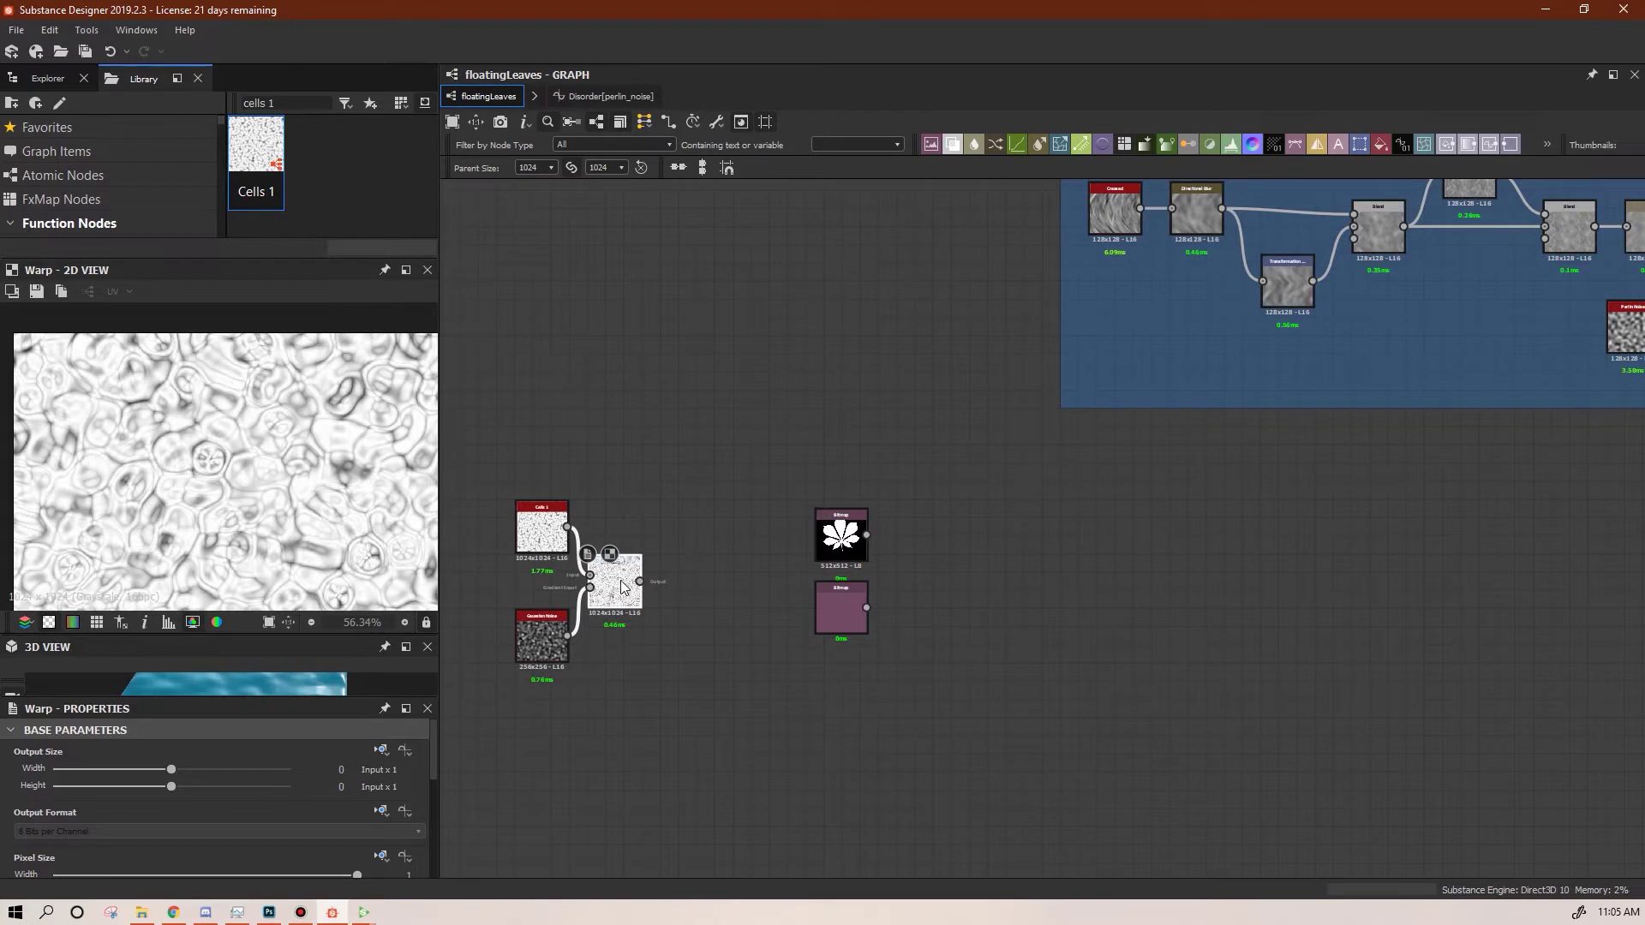
drag(625, 589, 651, 578)
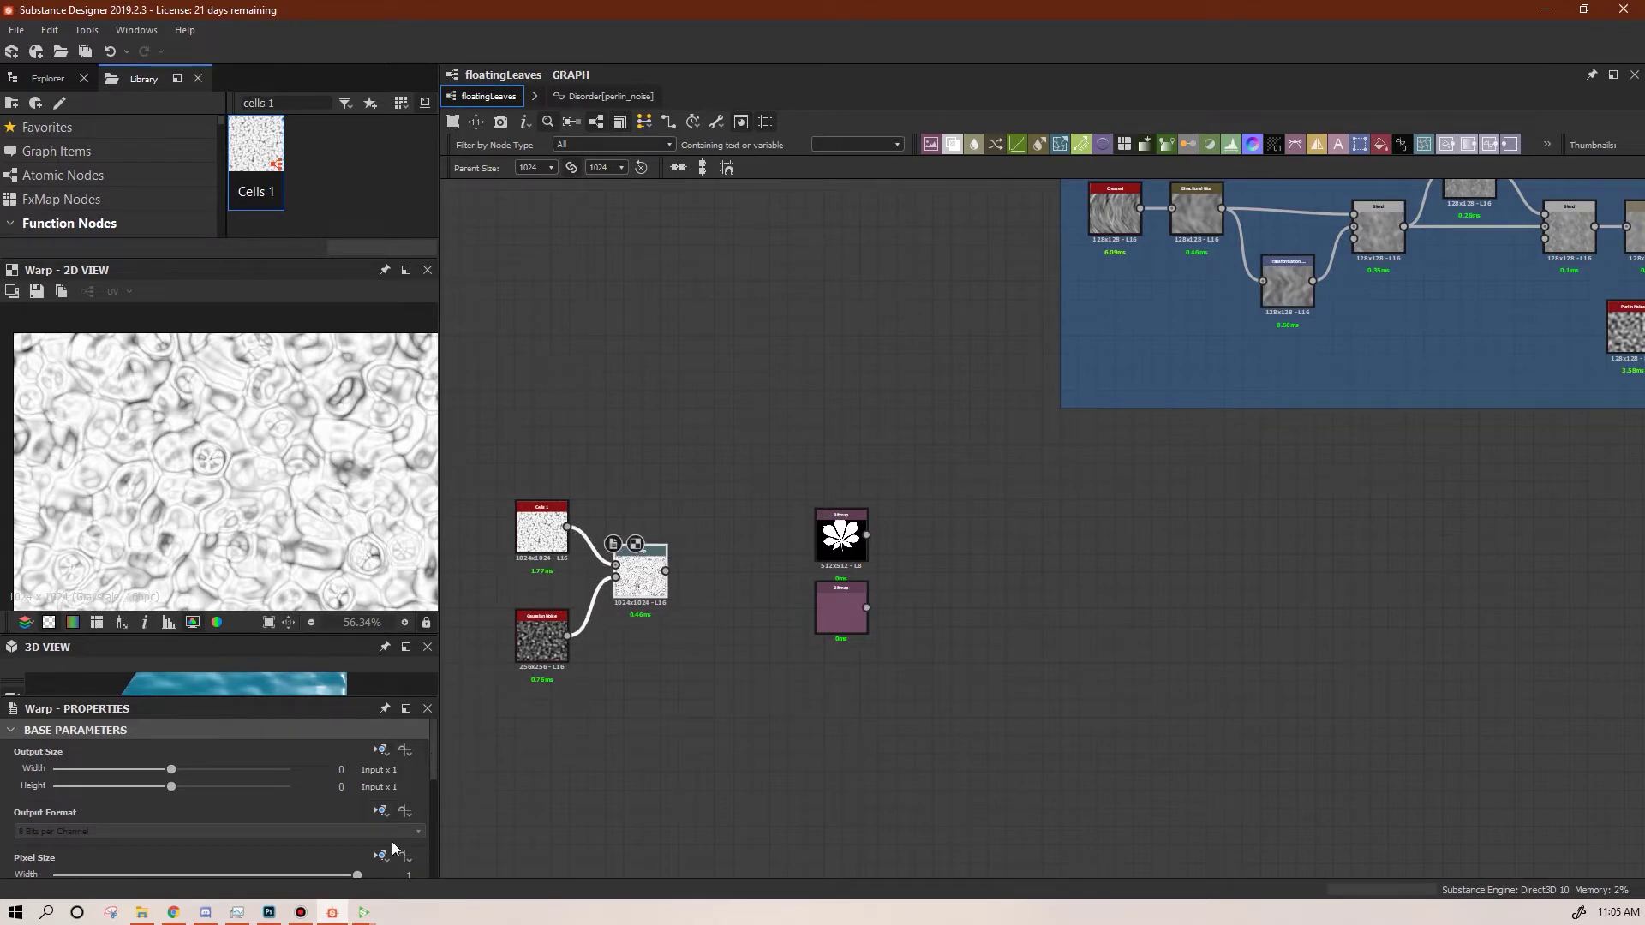
Set the Warp node's output width and height to -1 (Input / 2)
click(156, 771)
click(156, 787)
click(162, 770)
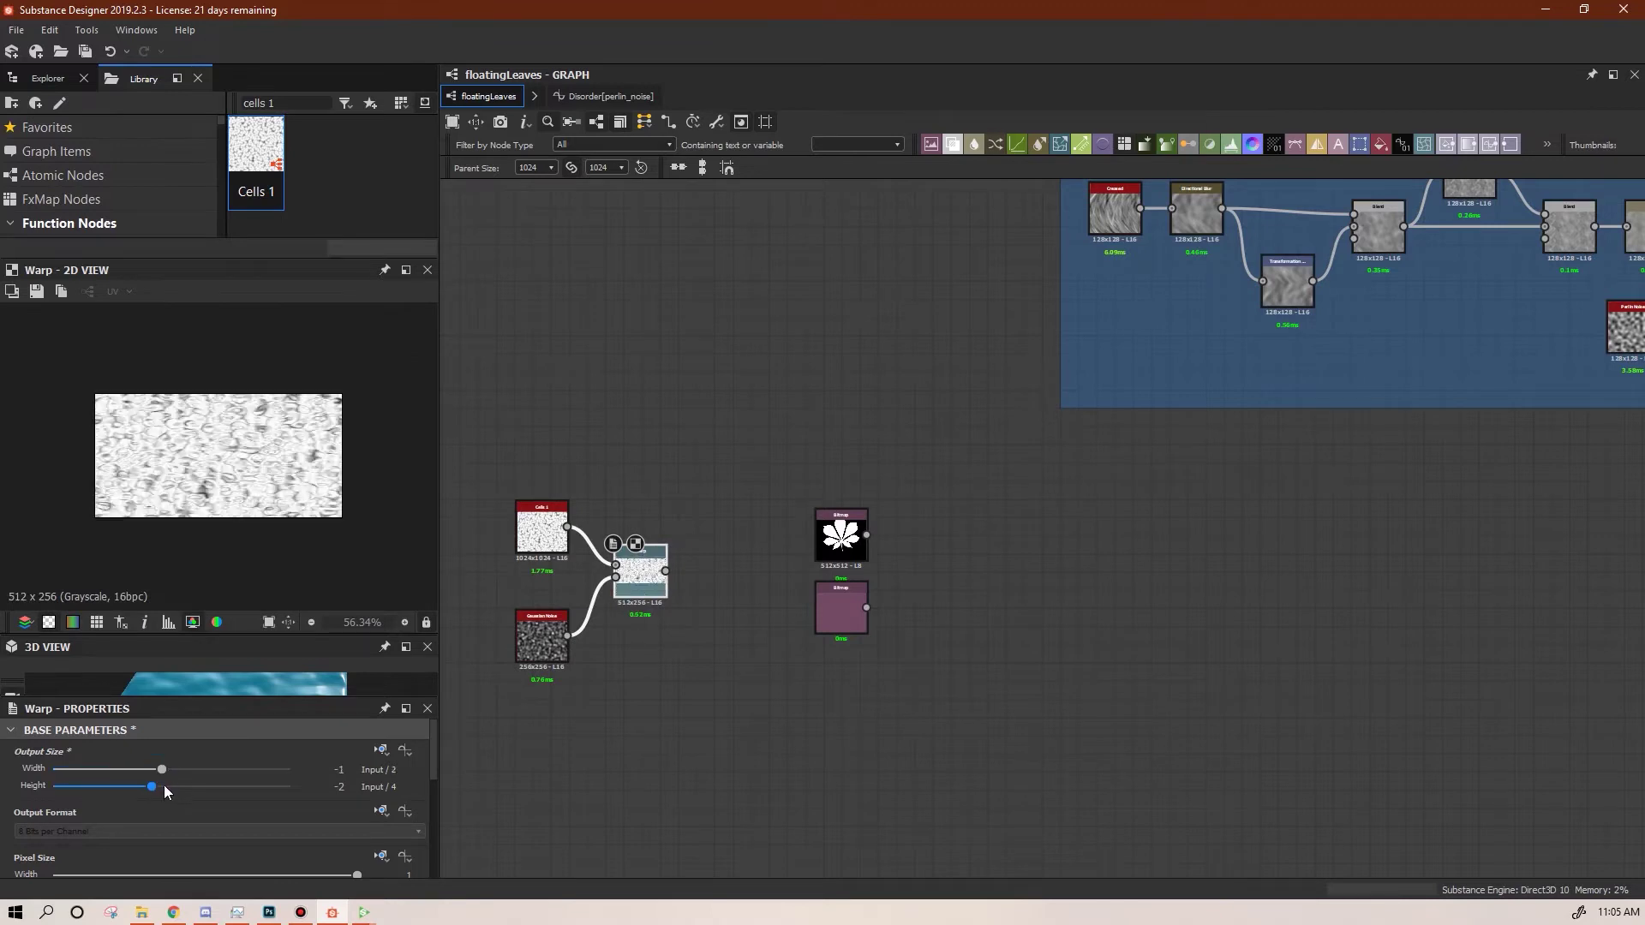
click(162, 787)
Set the Warp node's Intensity to 0.19 and inspect the warped cells in the 2D view
scroll(639, 641, up, 4)
middle_drag(554, 650, 807, 728)
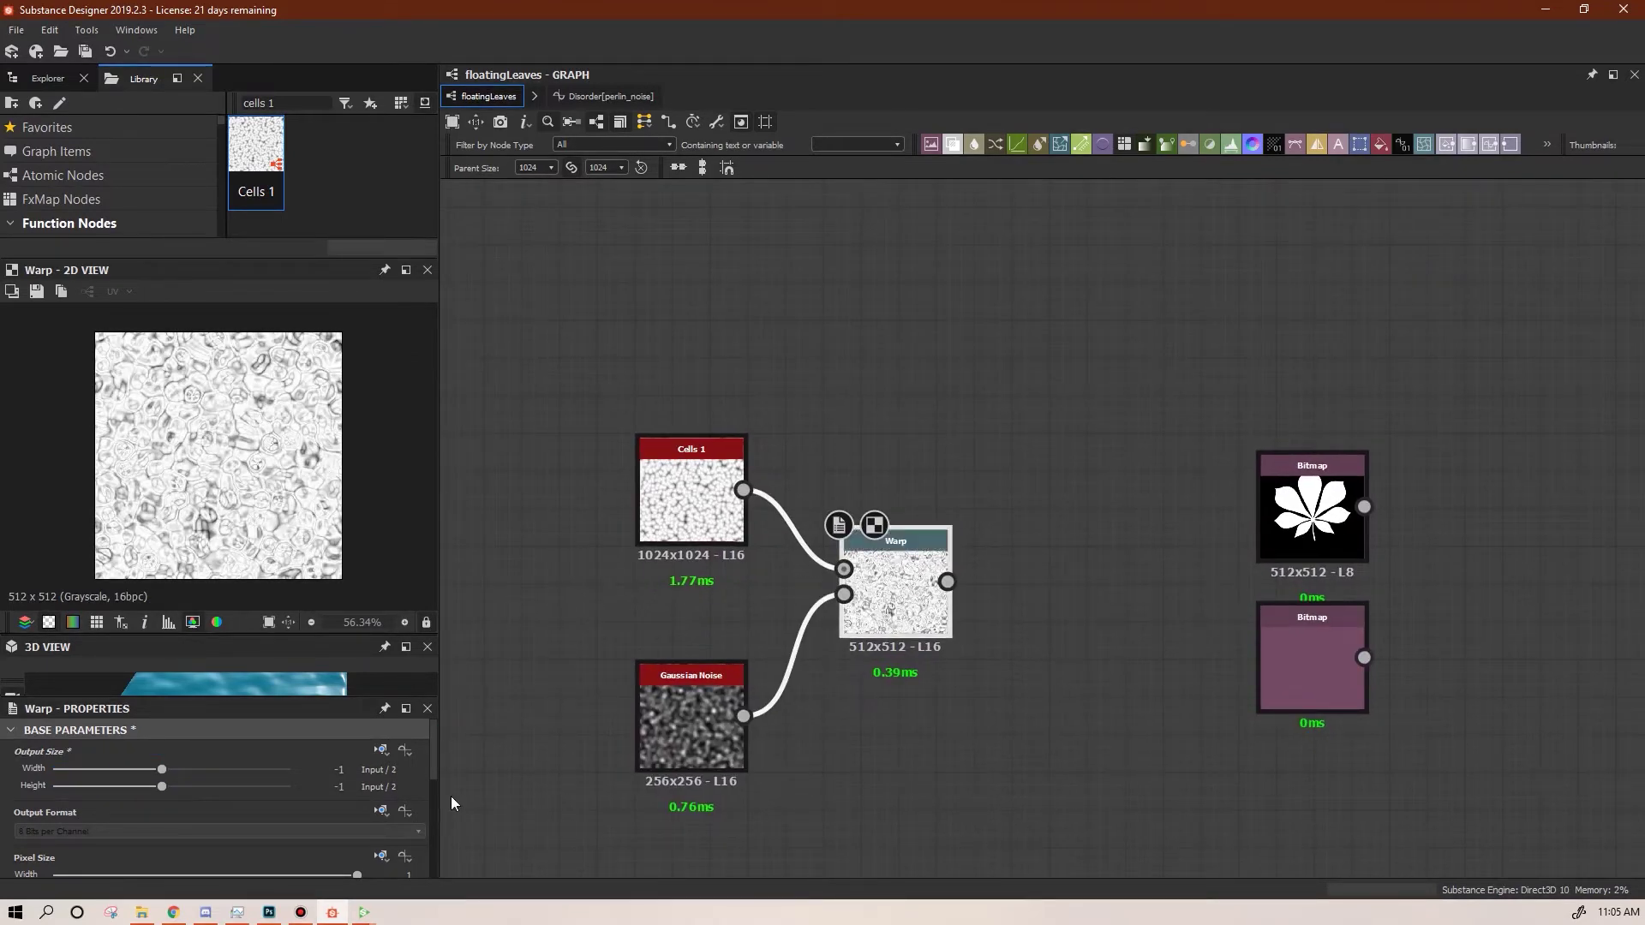
scroll(437, 794, down, 6)
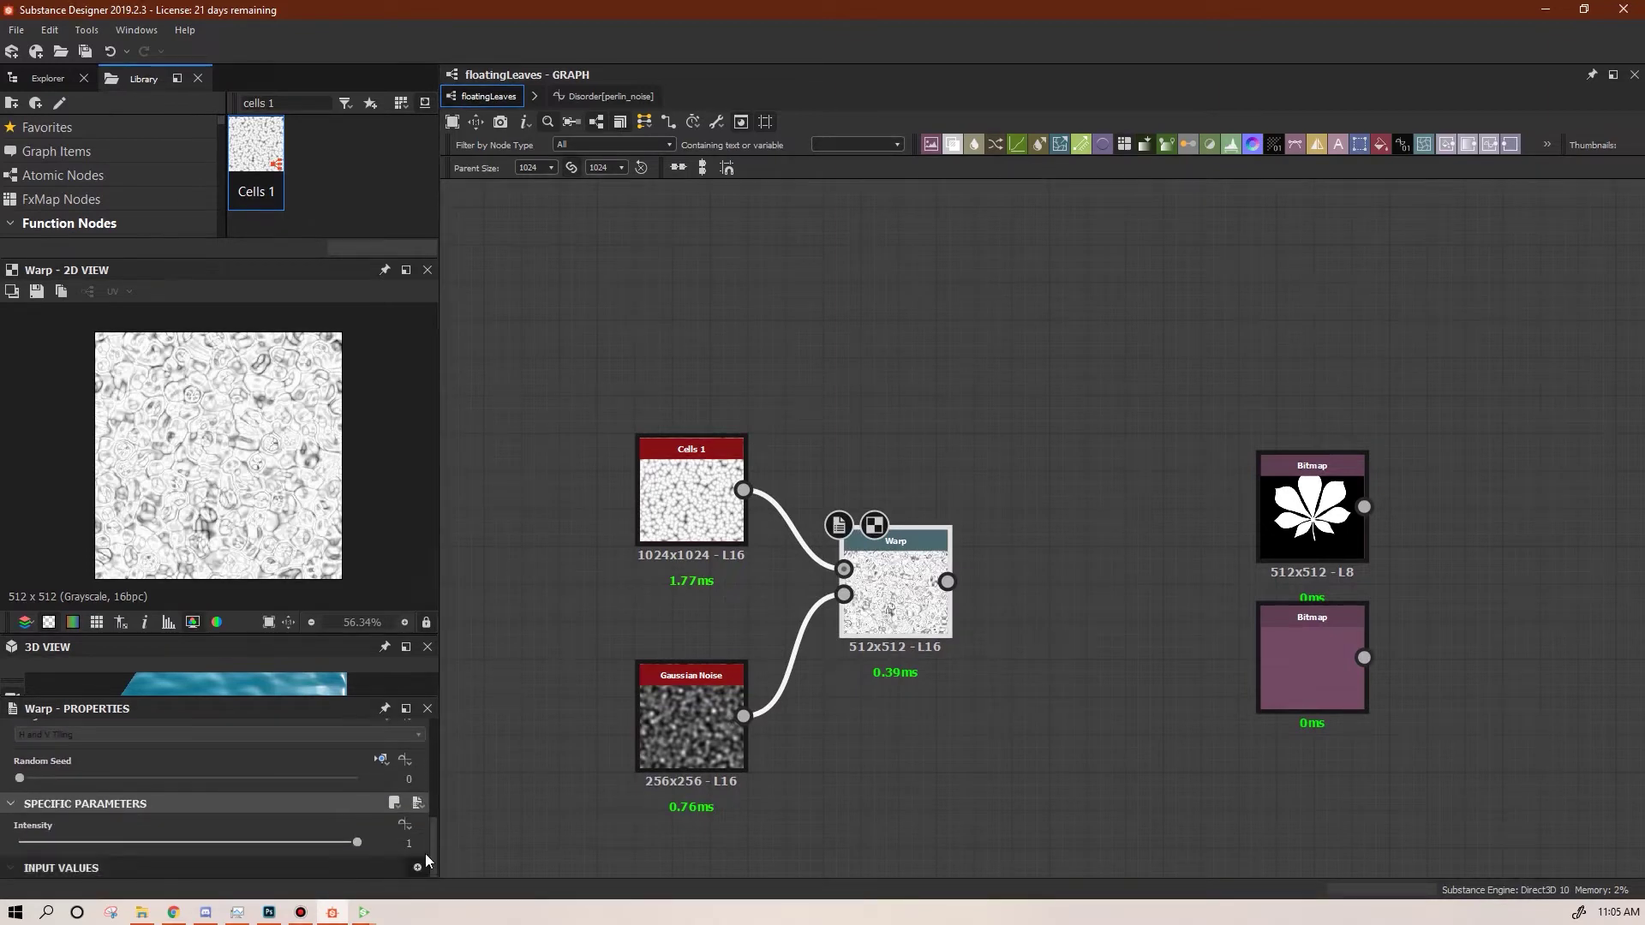
double_click(410, 843)
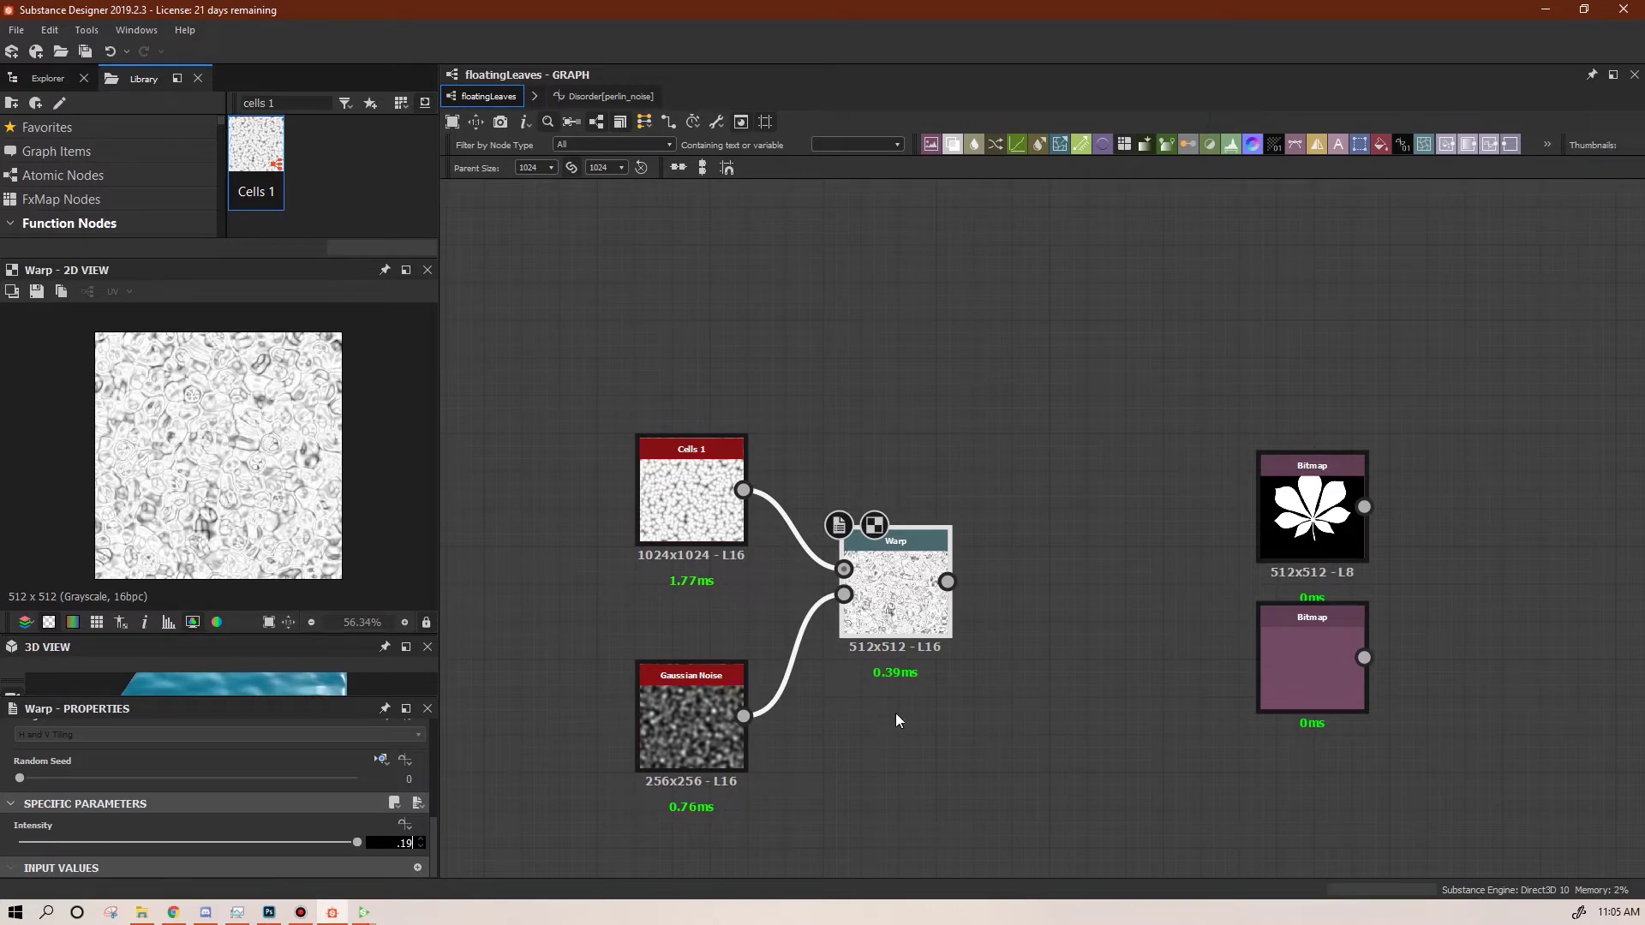
text(.19)
key(Return)
scroll(180, 423, up, 4)
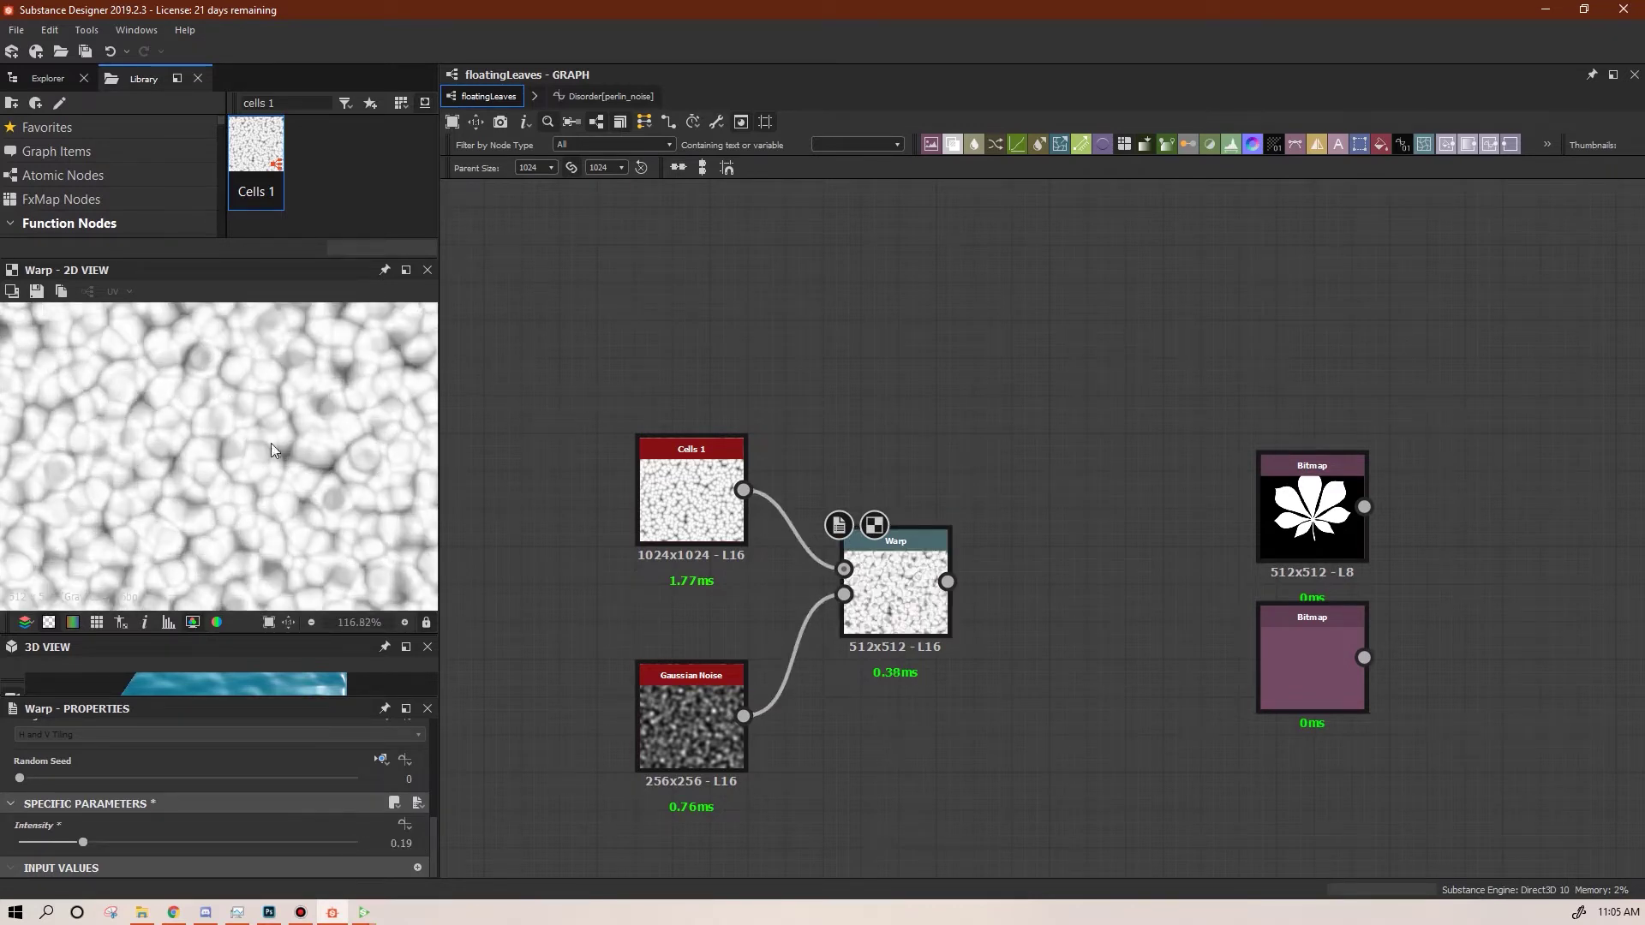
Add a Levels node after Warp, connected to the Warp output
middle_drag(591, 605, 512, 572)
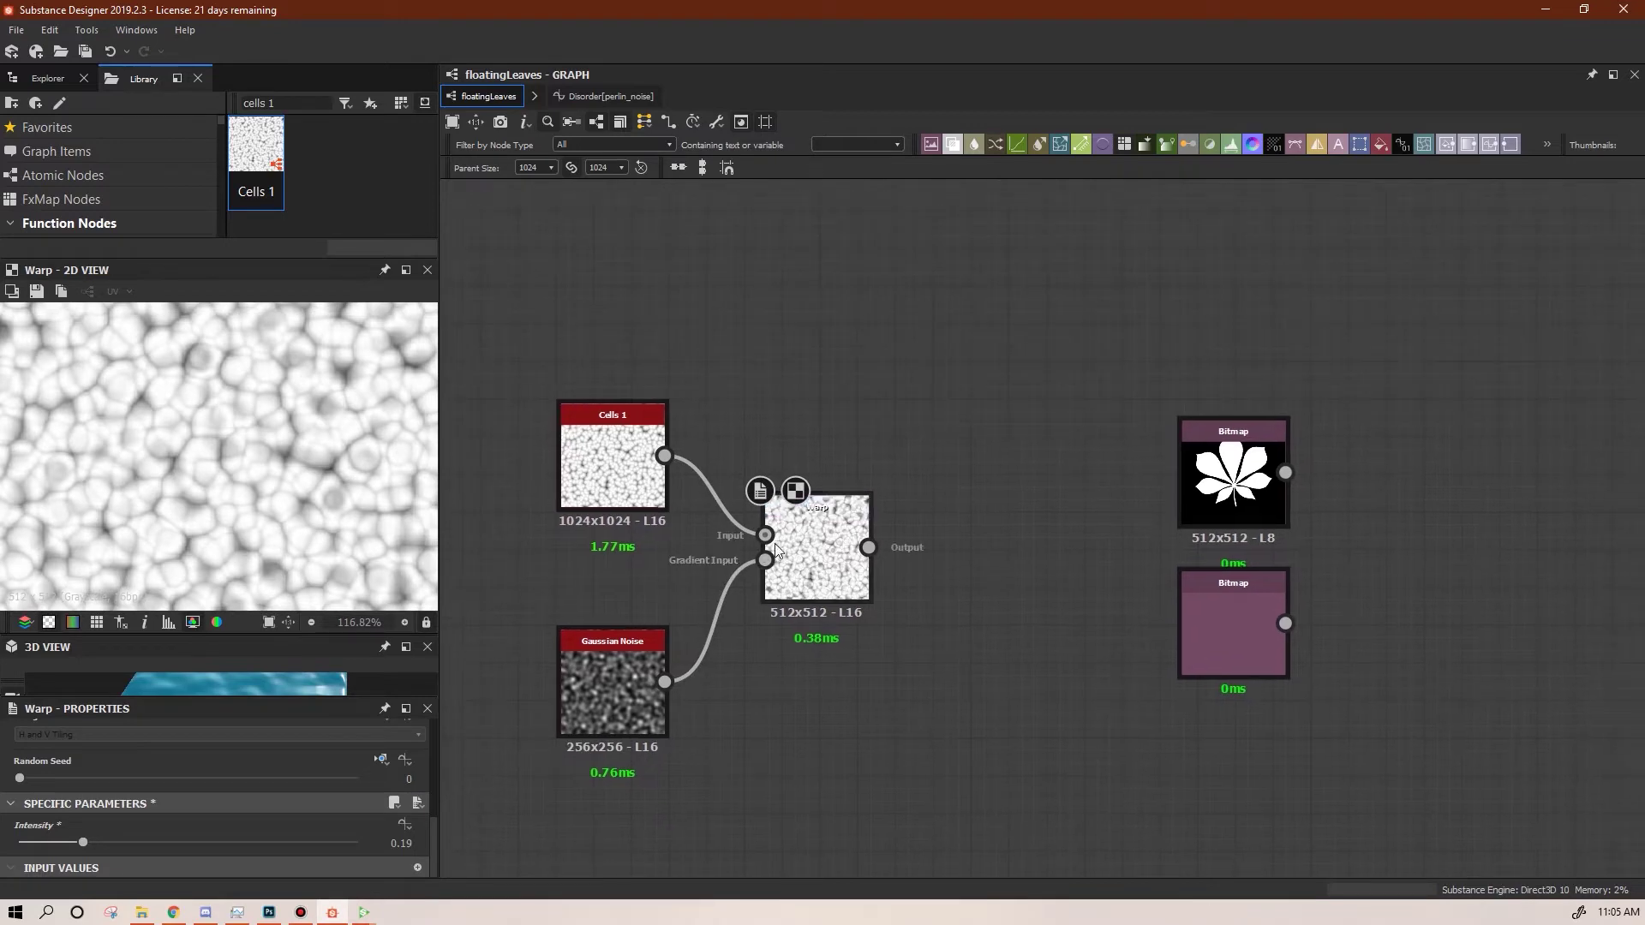
drag(1232, 145, 946, 576)
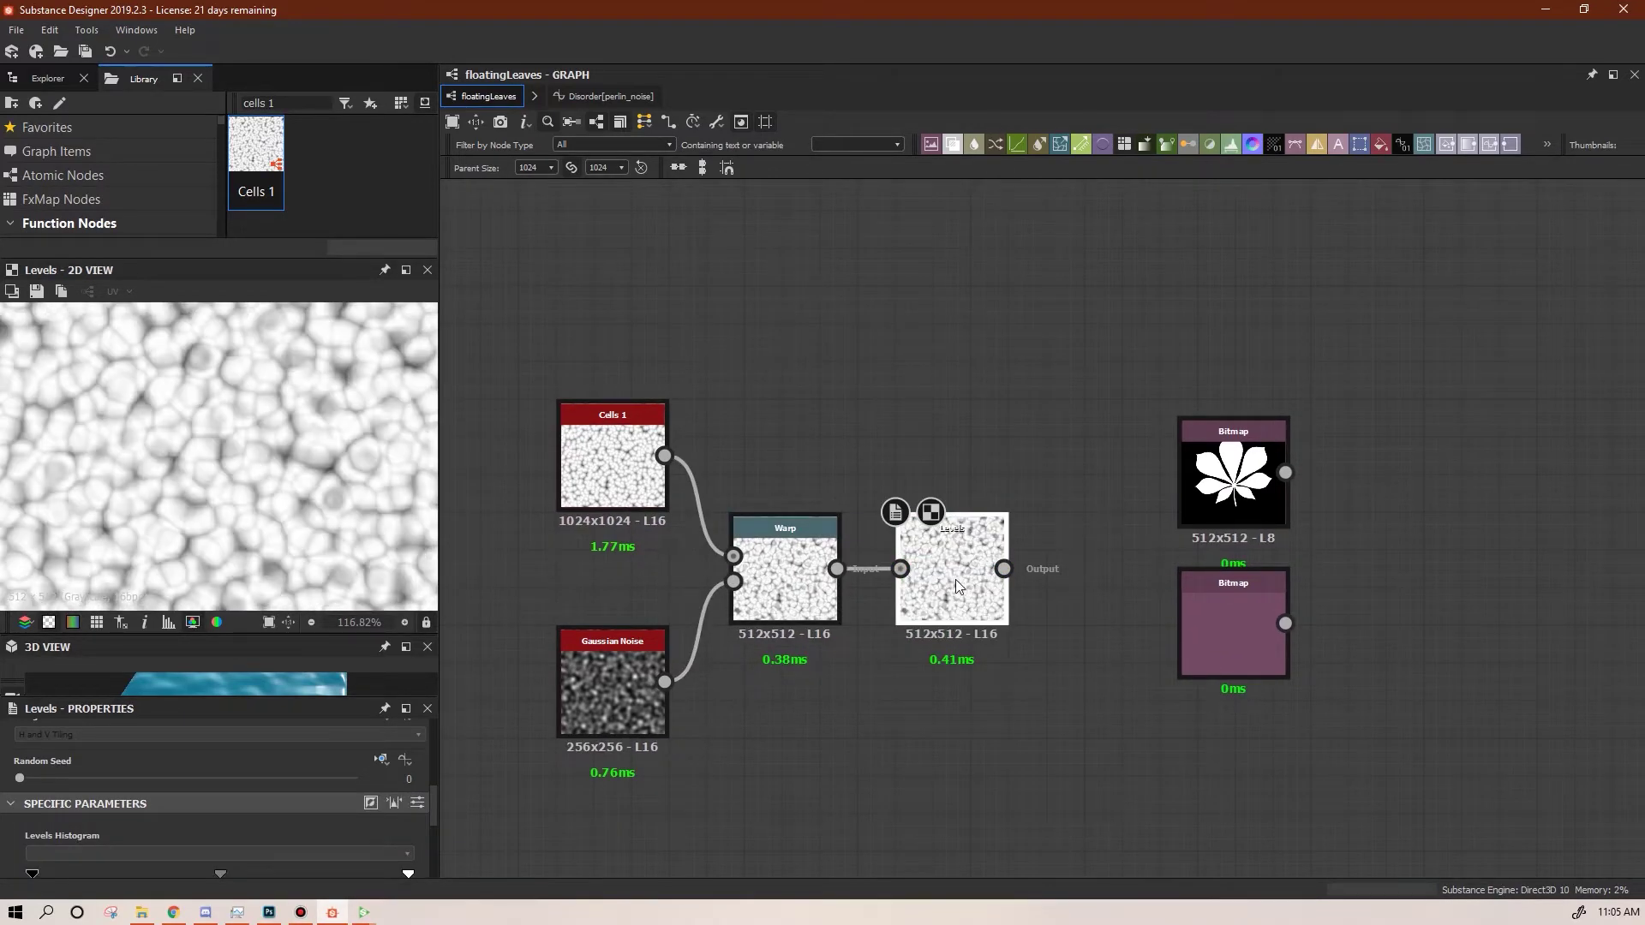
scroll(955, 579, down, 4)
Add a Blend node in Min (Darken) mode beside the leaf bitmaps and place a copy of it below
drag(953, 144, 1116, 474)
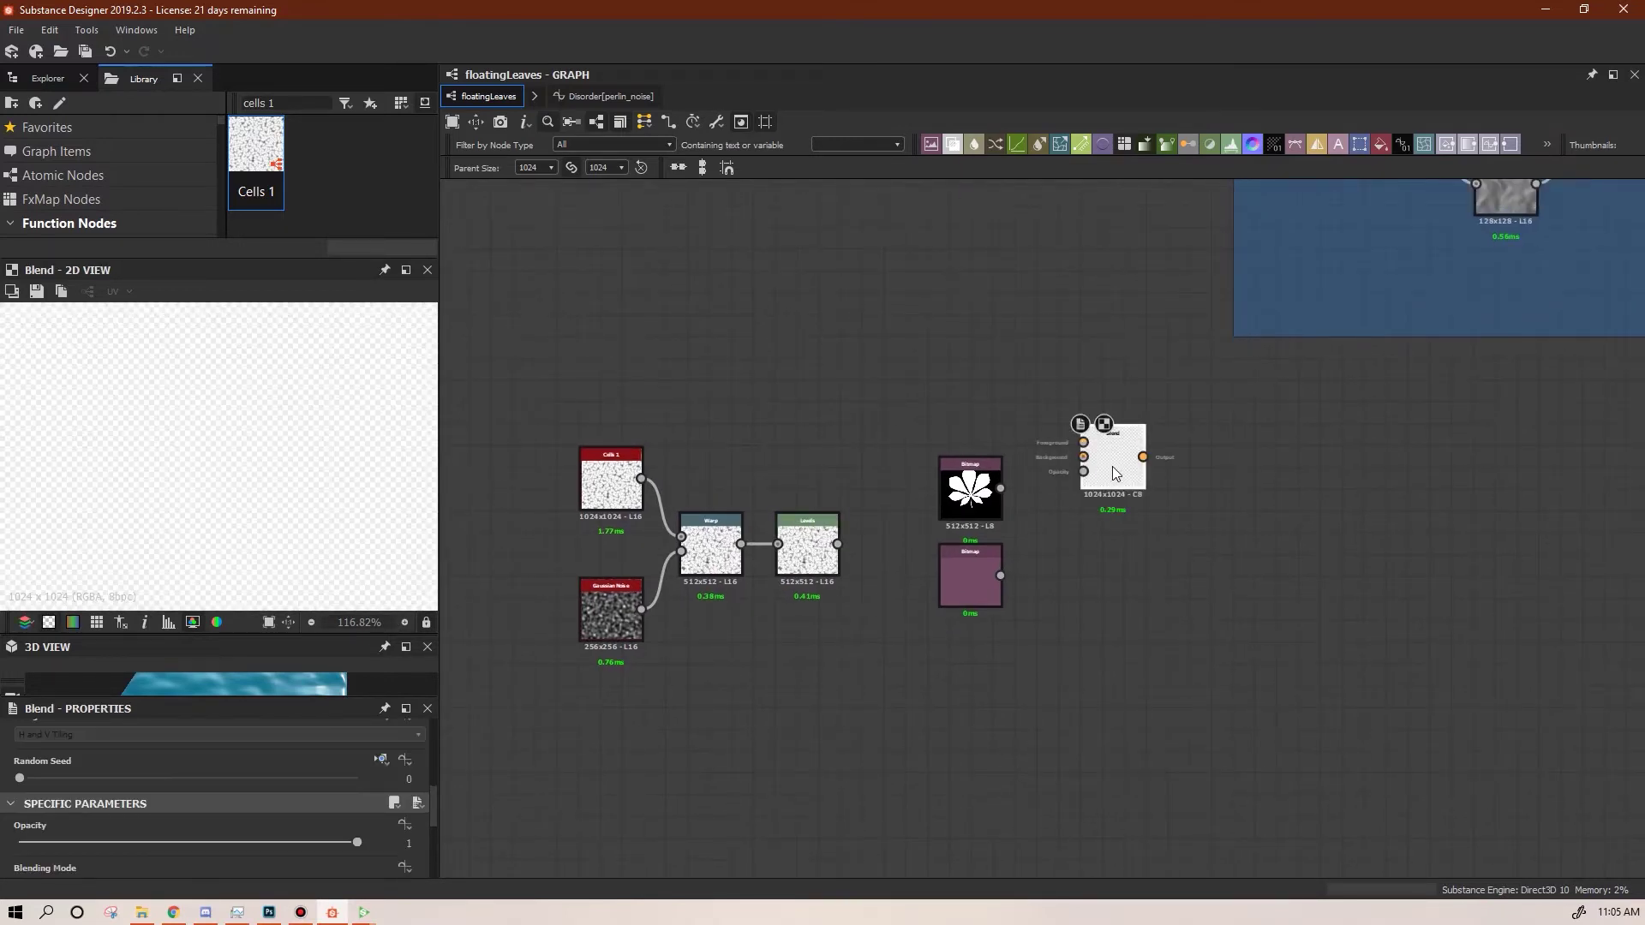
drag(430, 809, 432, 826)
click(419, 799)
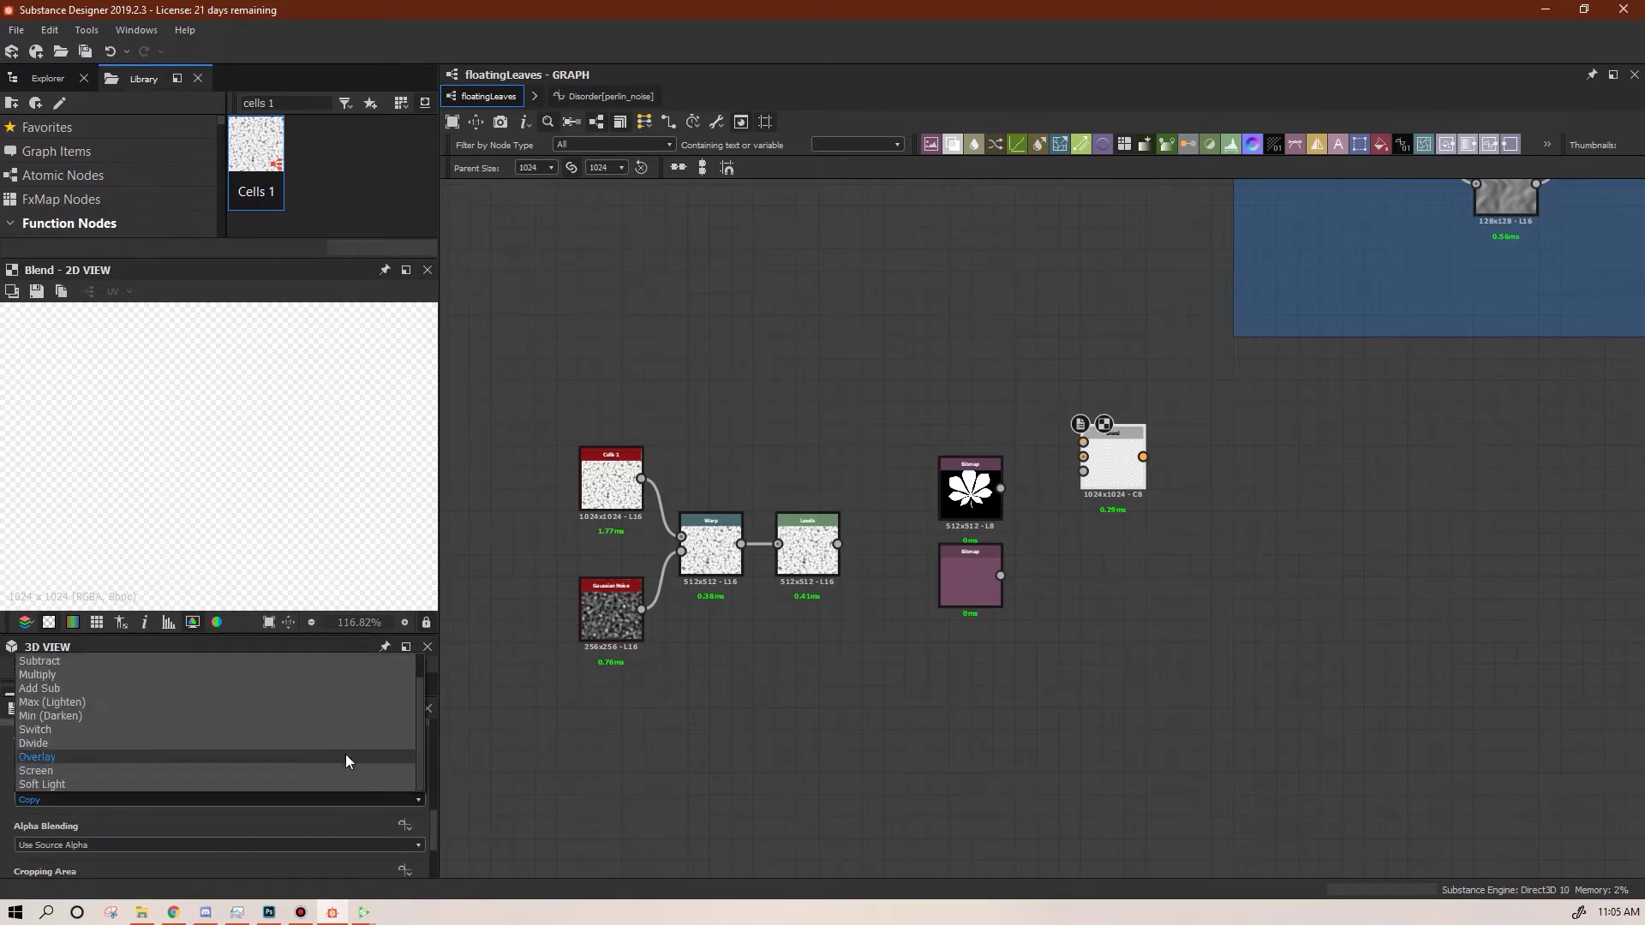
click(326, 717)
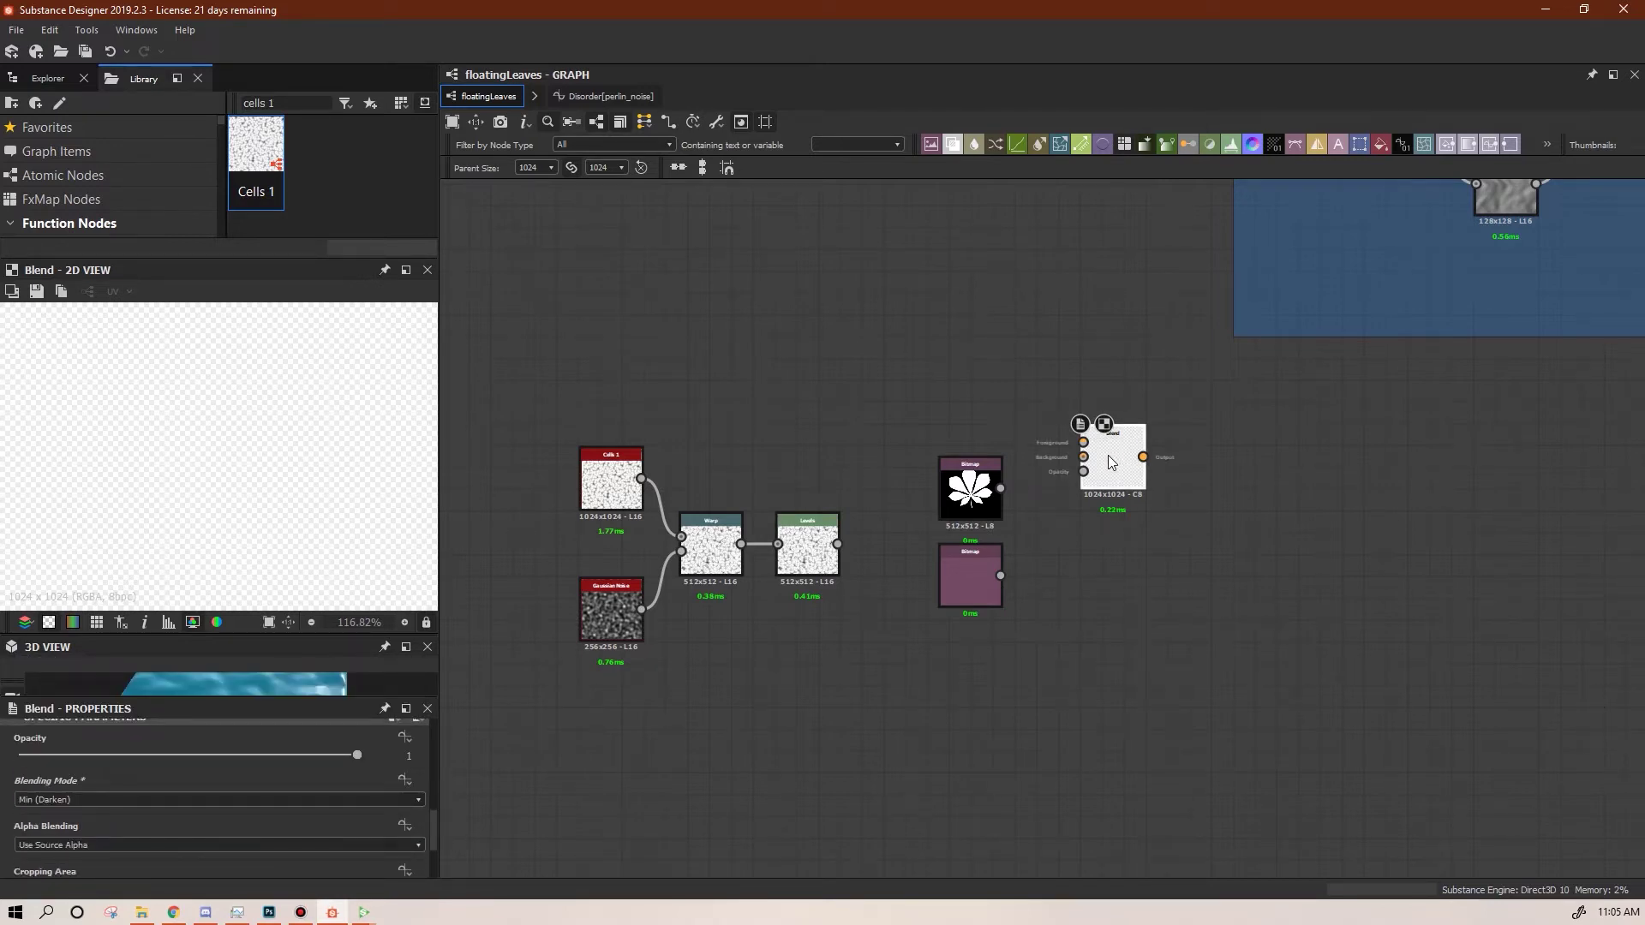
key(ctrl+c)
key(ctrl+v)
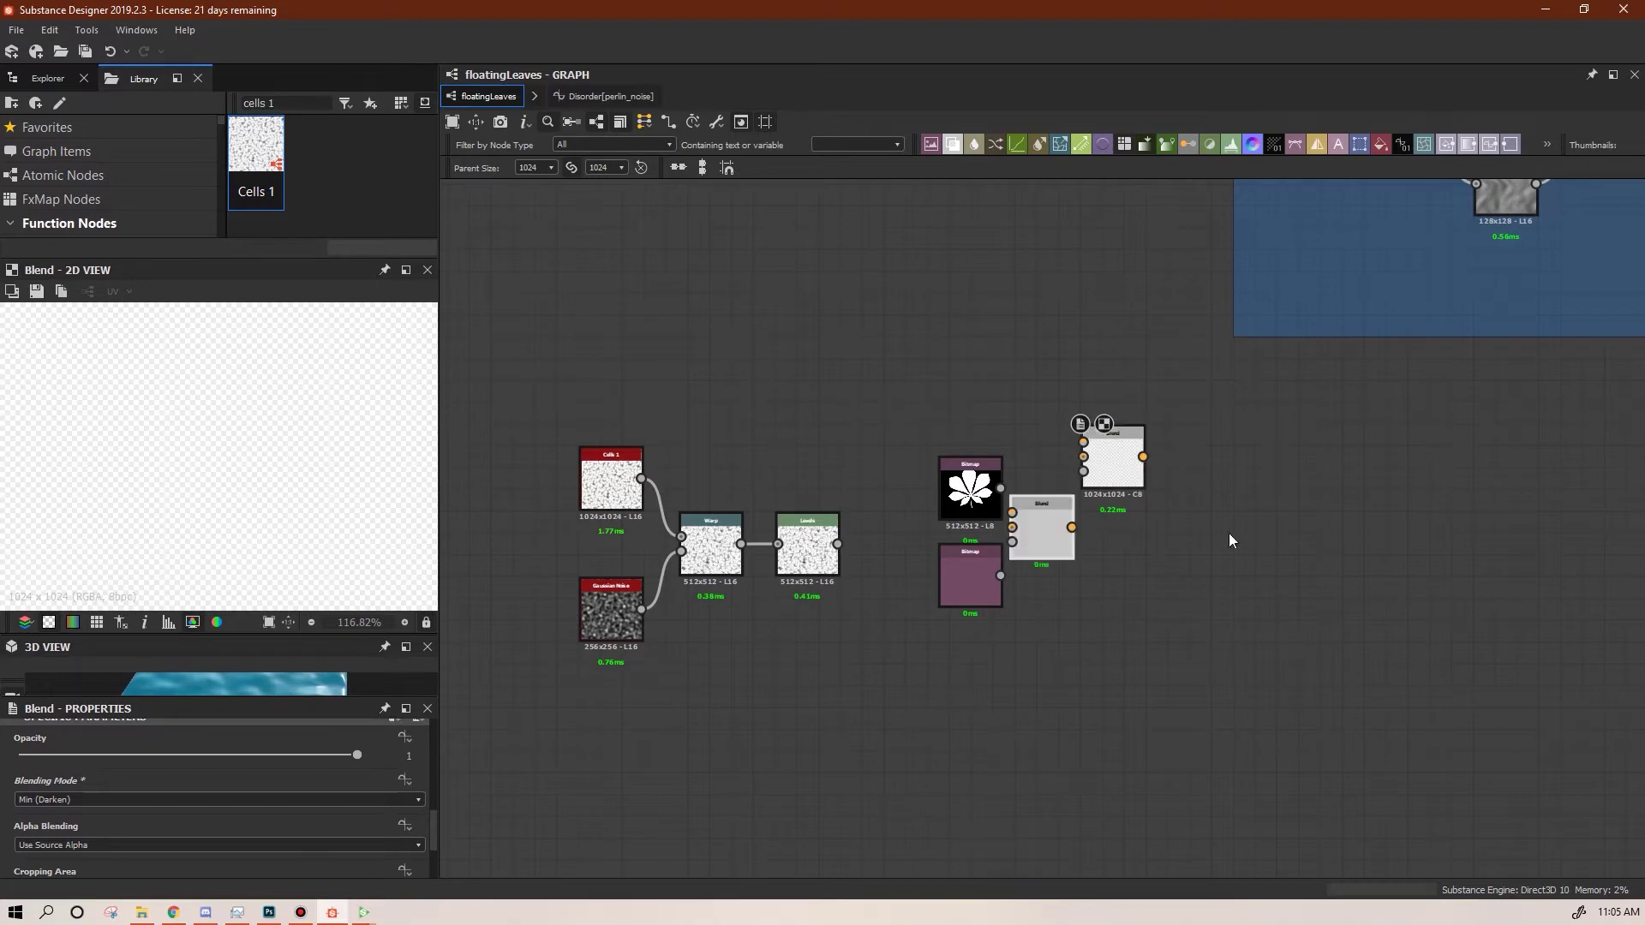
drag(1039, 550, 1110, 602)
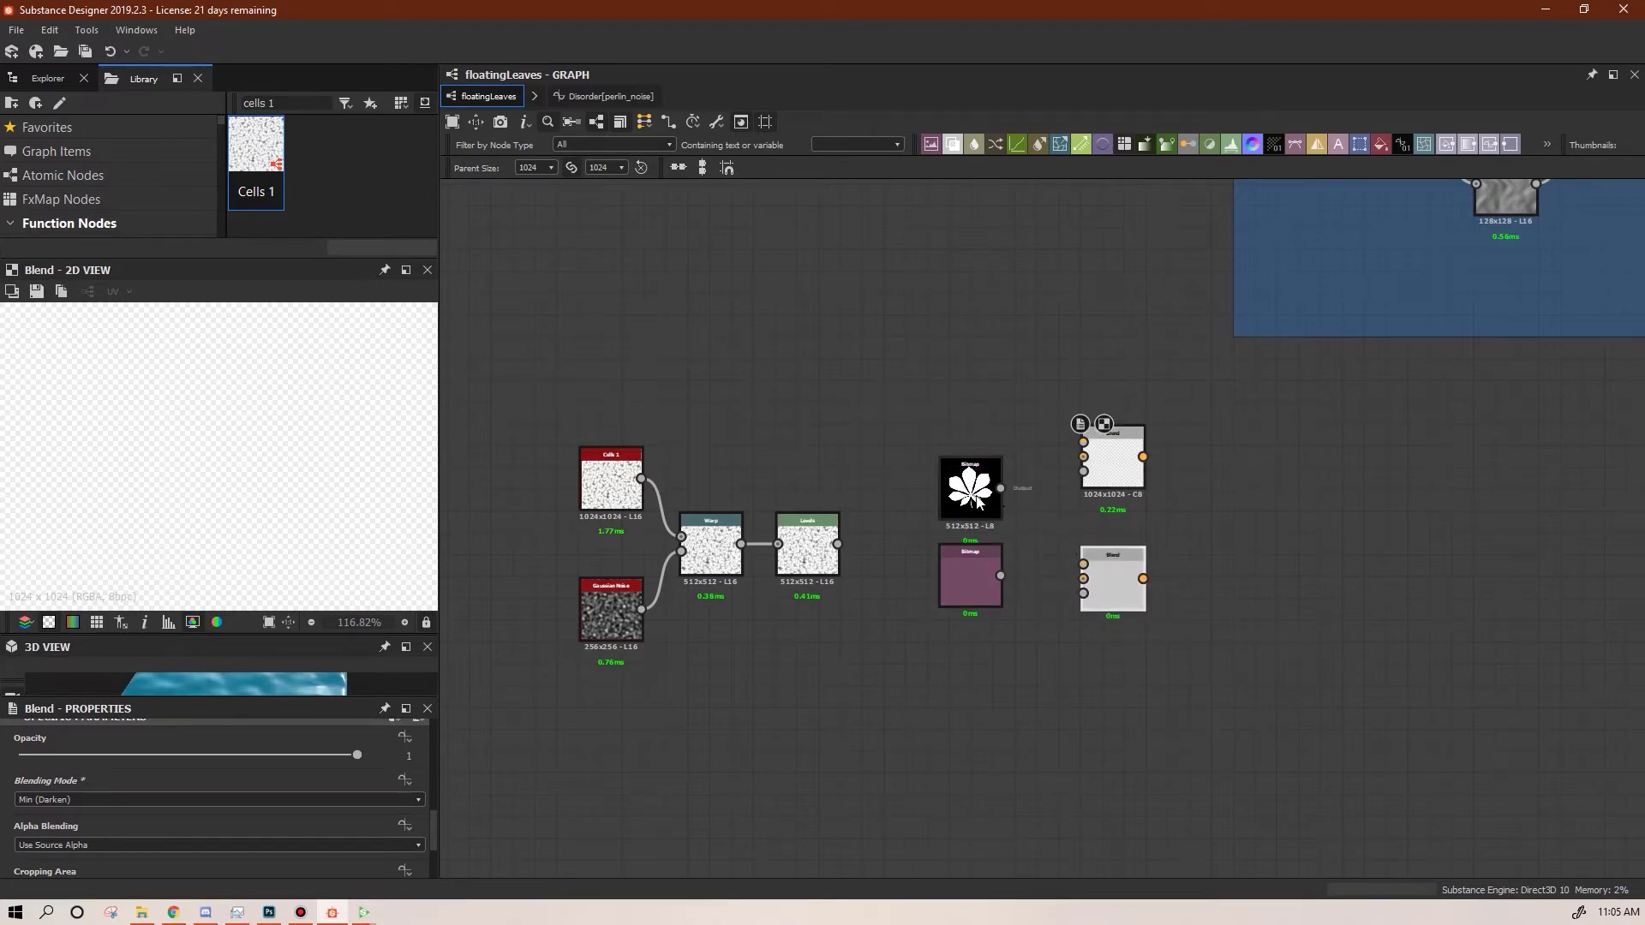
Connect each leaf bitmap to its Blend's Background and Levels to both Foregrounds, and preview the lower Blend in the 2D view
drag(1000, 488, 1083, 457)
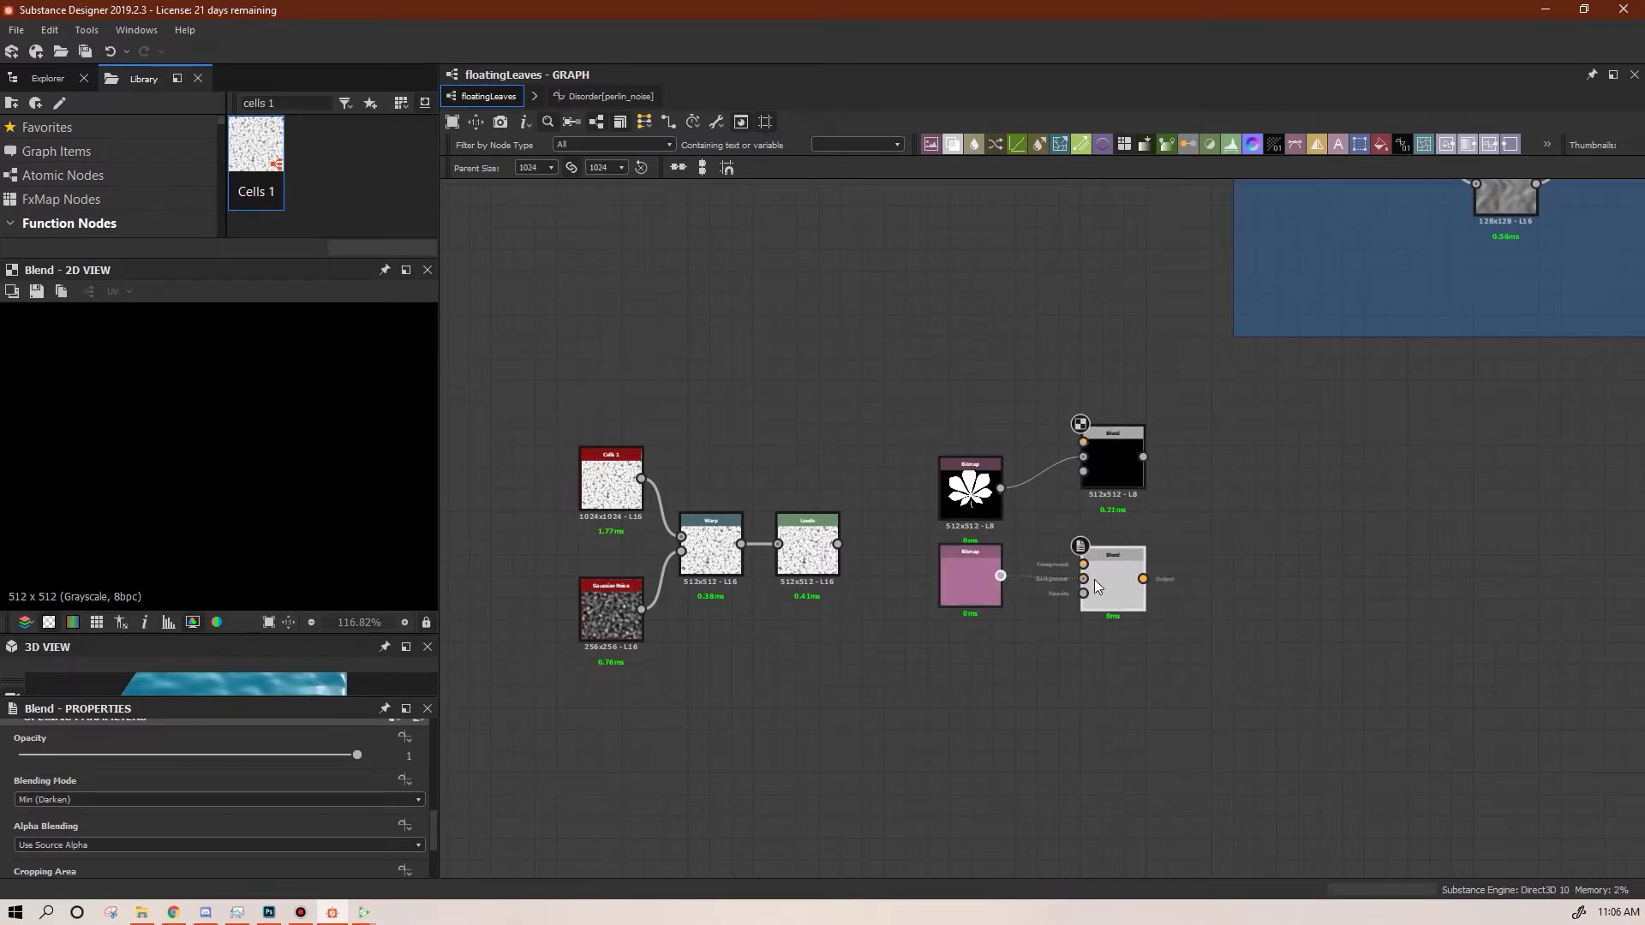
drag(837, 543, 1083, 442)
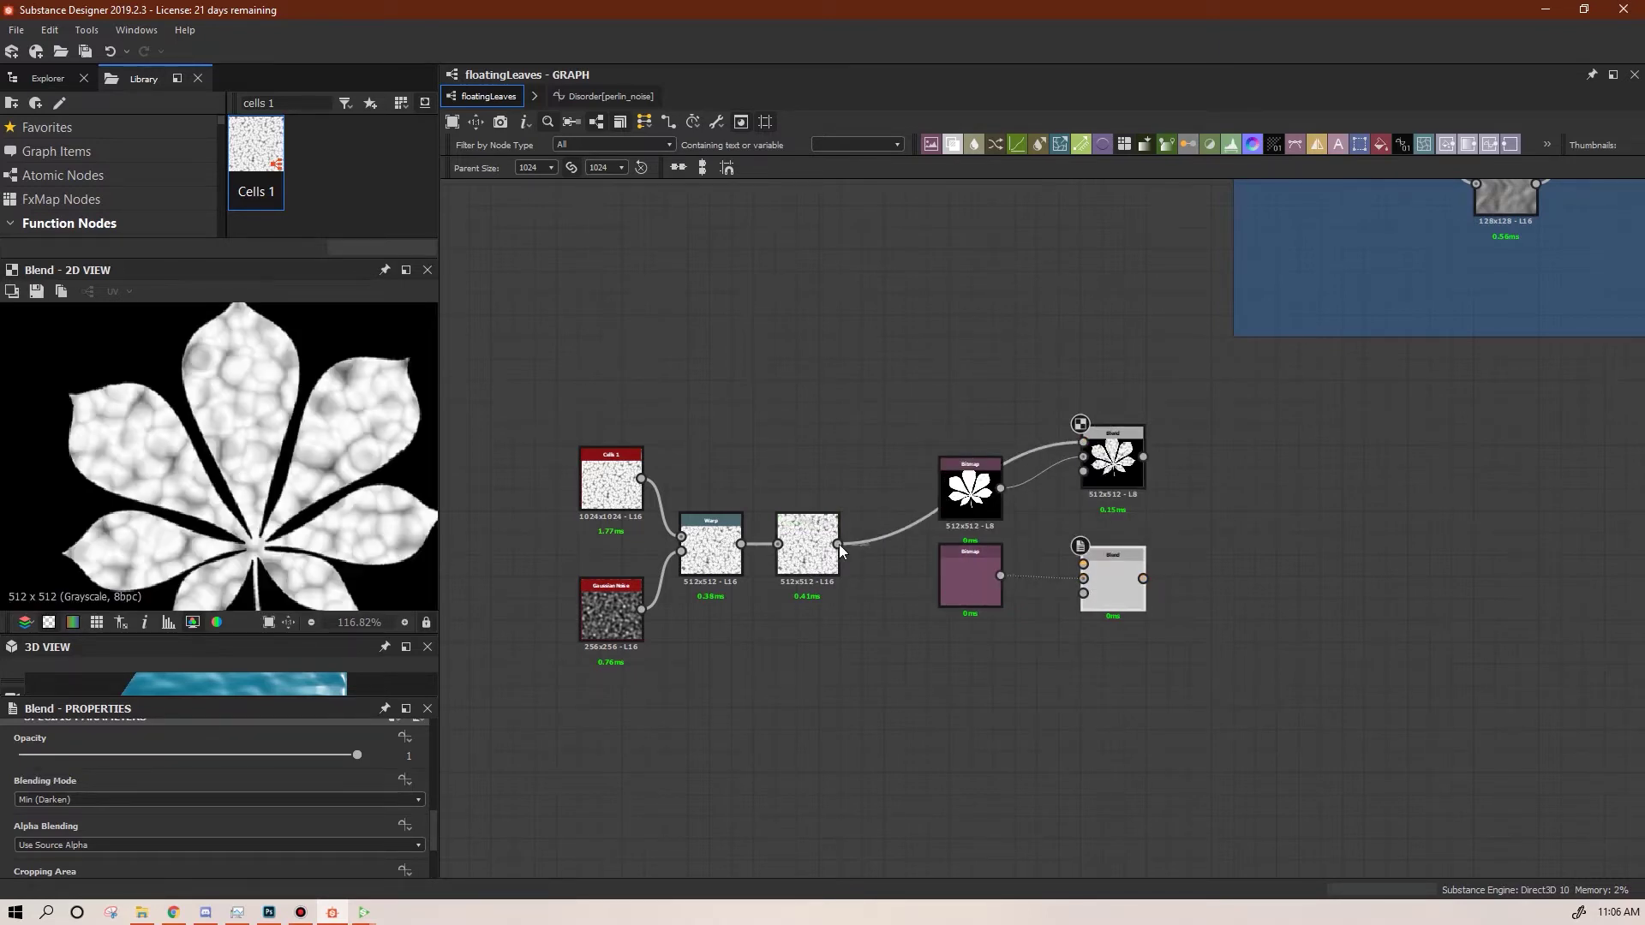
drag(1040, 560, 1084, 564)
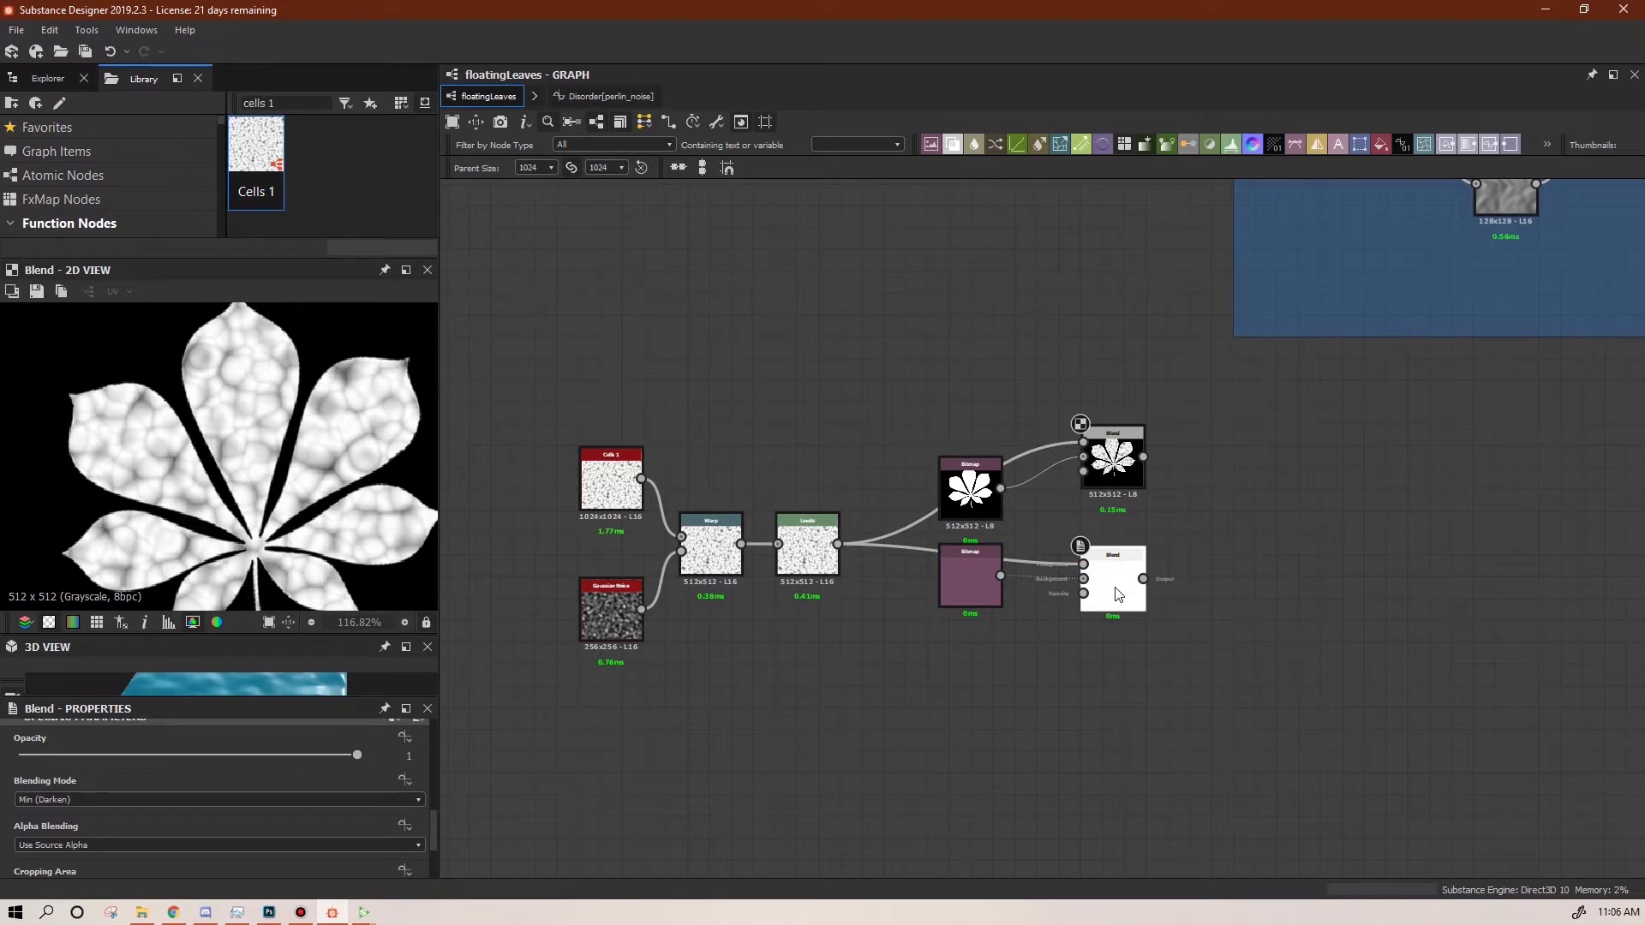
double_click(1118, 595)
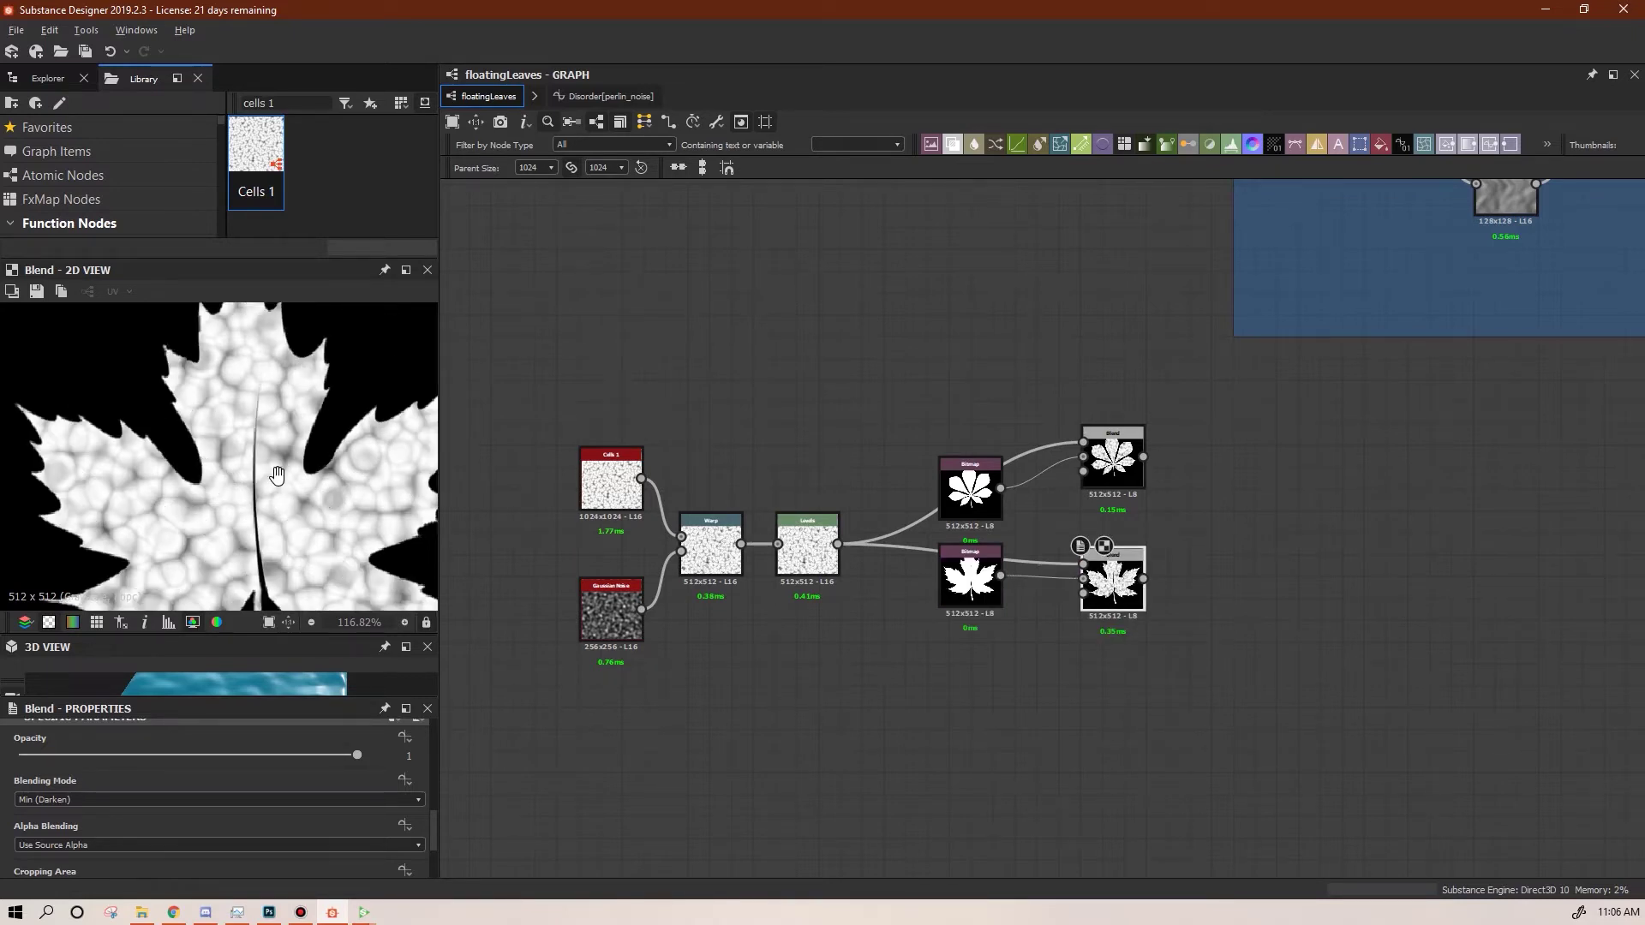
middle_drag(275, 478, 215, 430)
scroll(236, 446, down, 3)
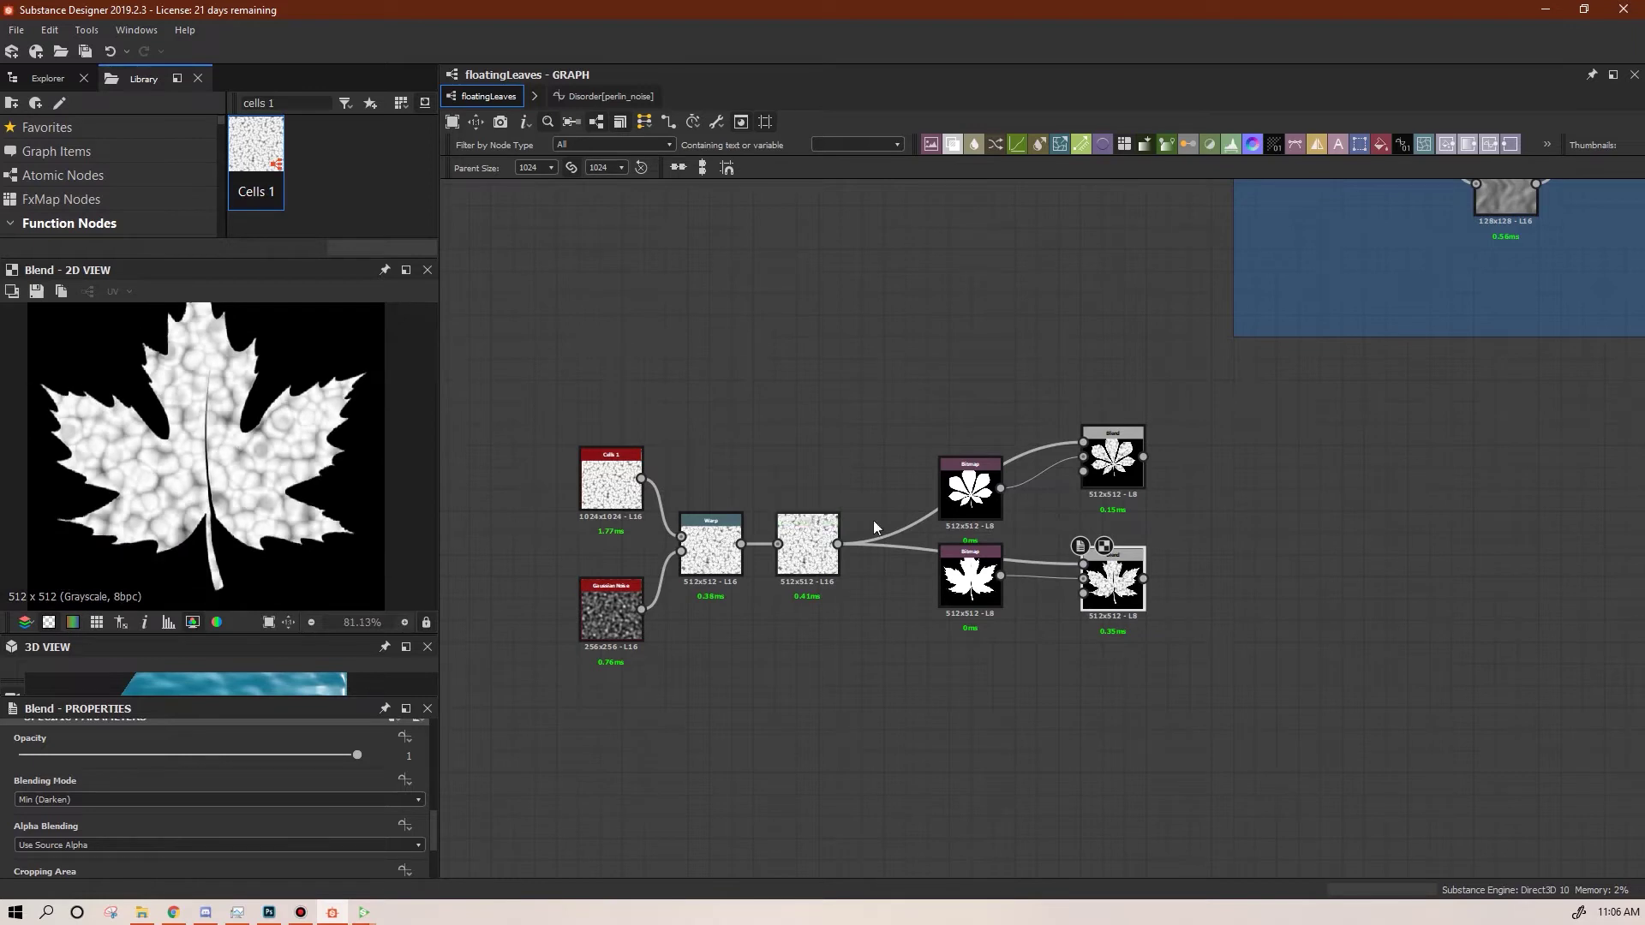
Move both leaf bitmaps and their Blend nodes closer to Levels, spacing the two leaf rows apart
drag(971, 475, 940, 430)
drag(968, 584, 928, 574)
drag(1212, 424, 1050, 579)
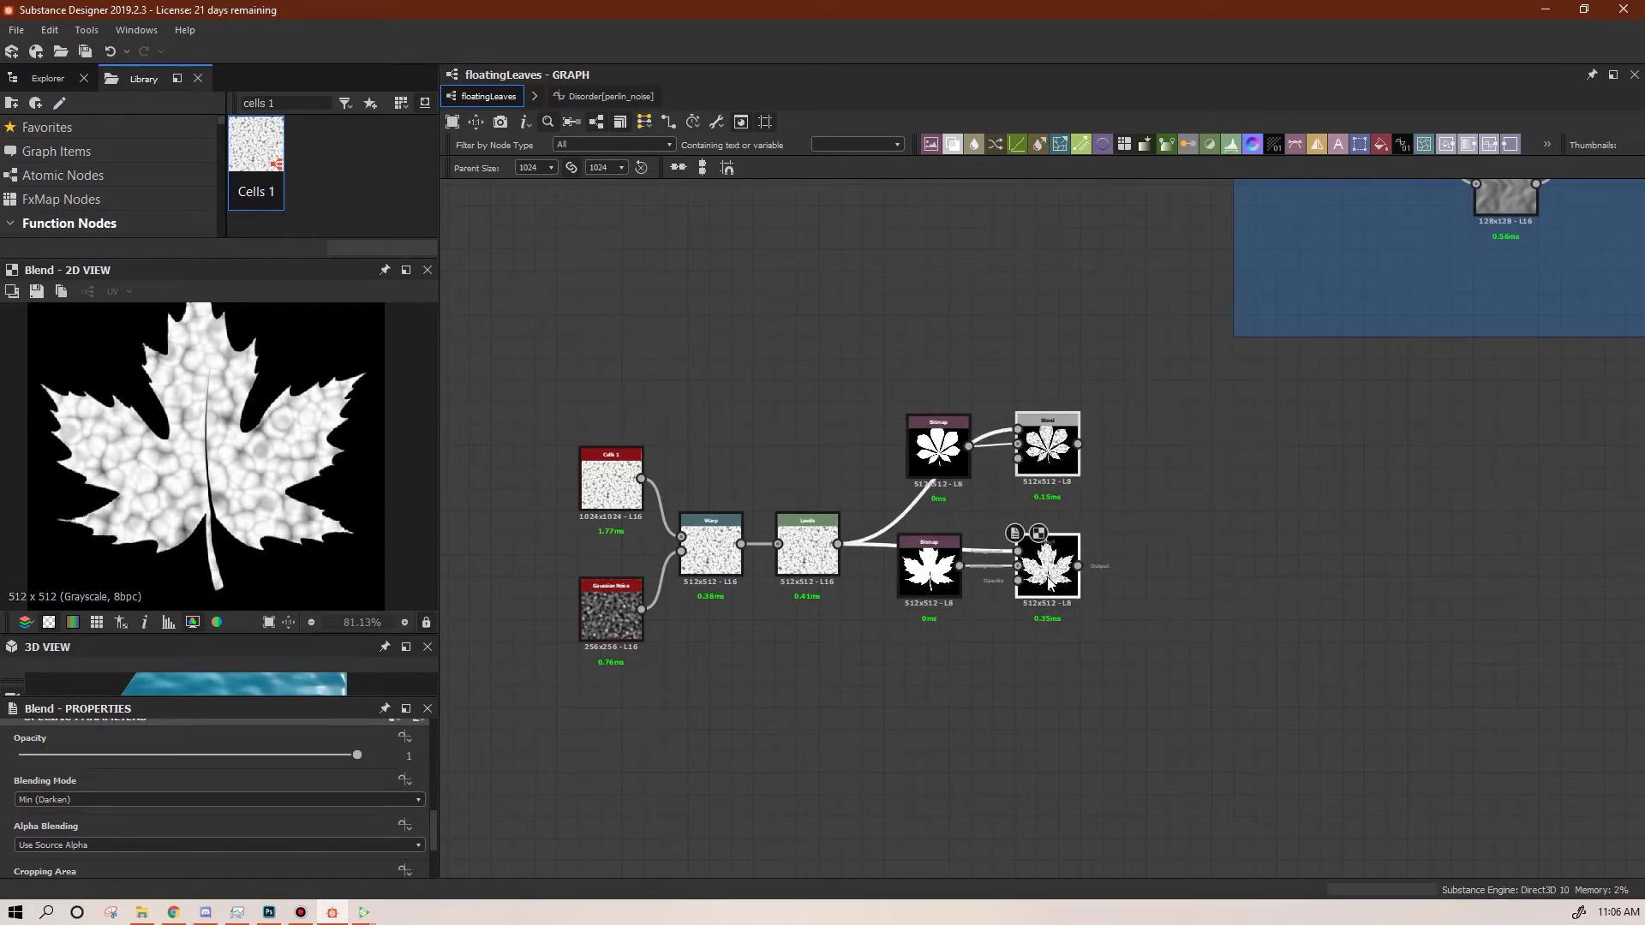
Add a Transformation 2D node below the leaf bitmaps, feed it from Levels, and scale its pattern by x2
scroll(1082, 621, down, 2)
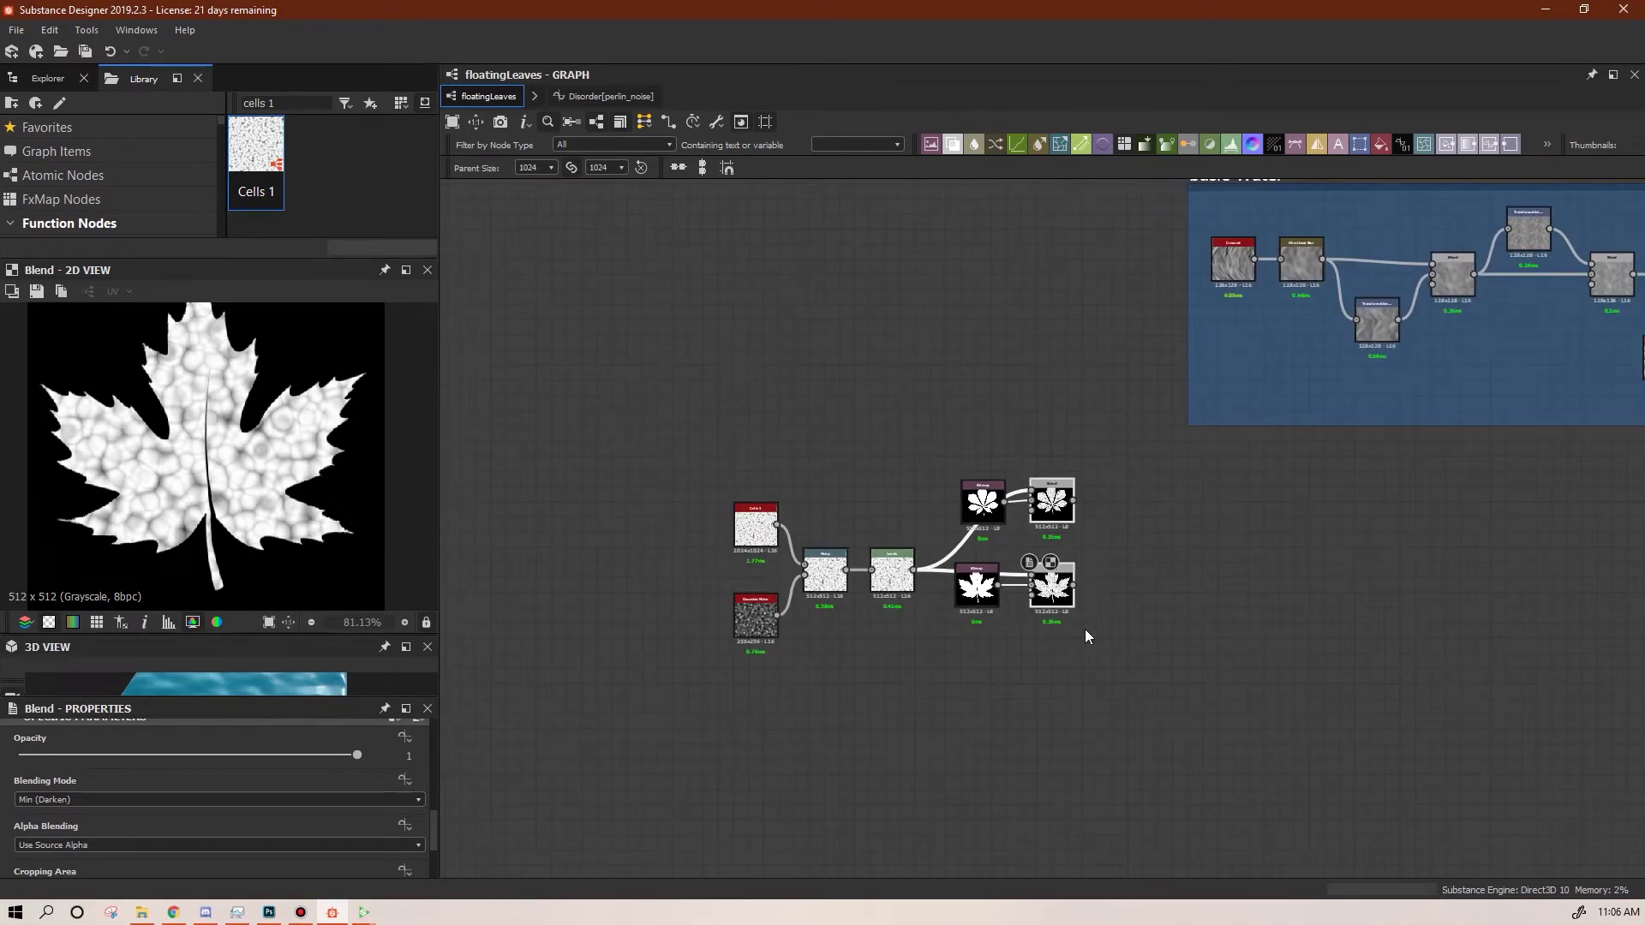
middle_drag(1185, 684, 1167, 611)
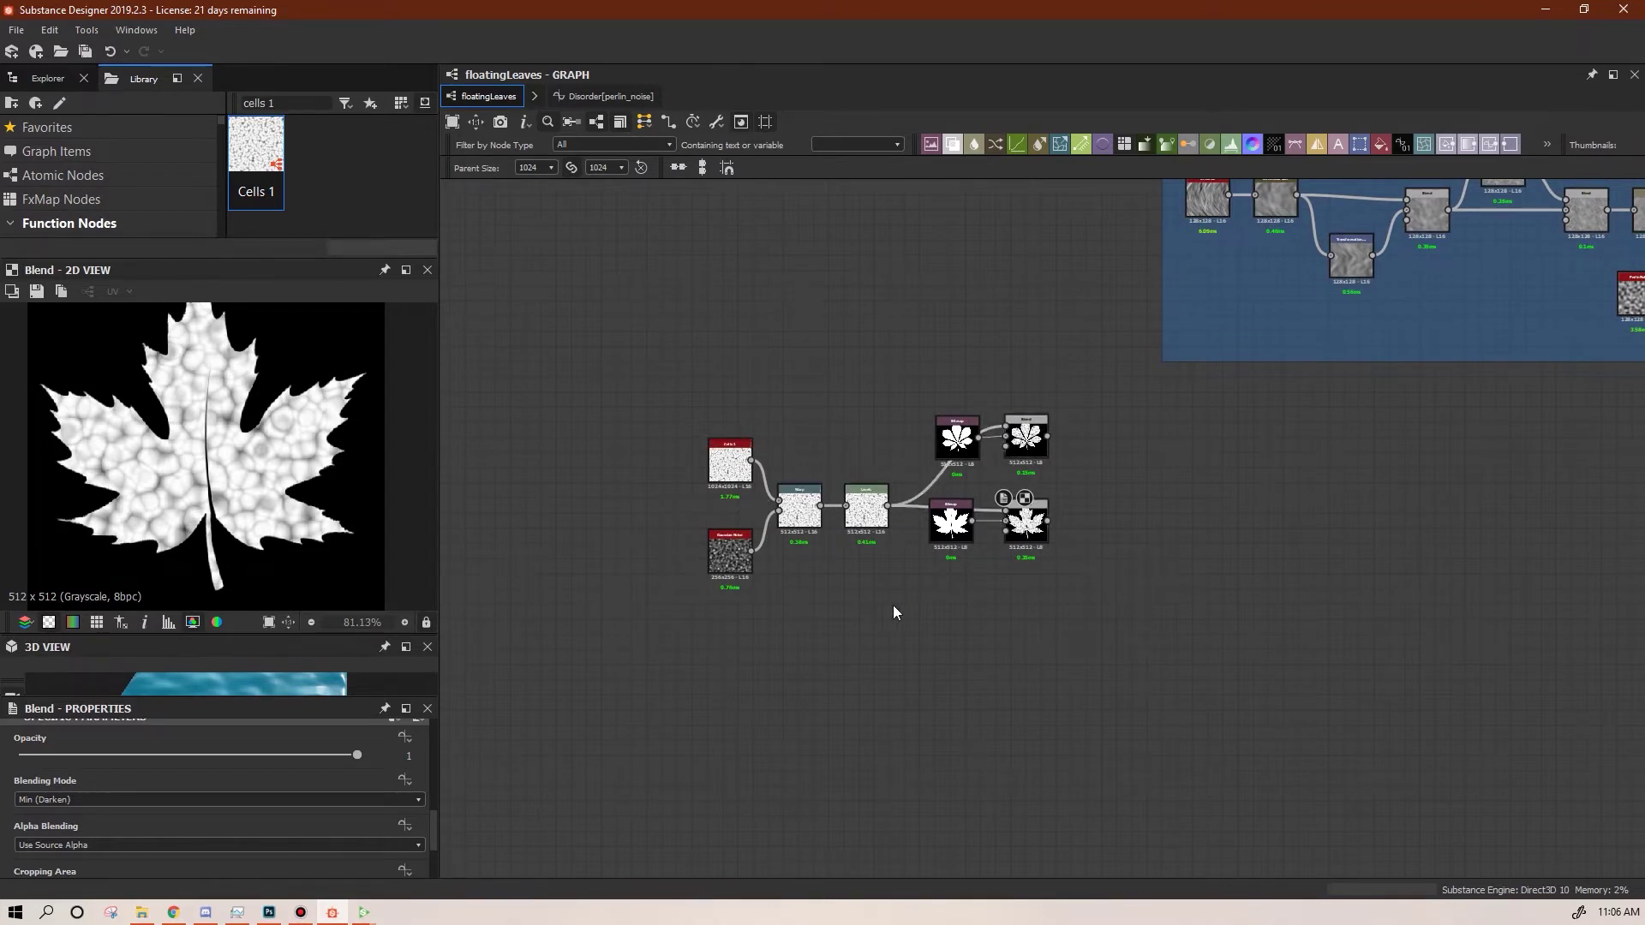
drag(1358, 147, 968, 631)
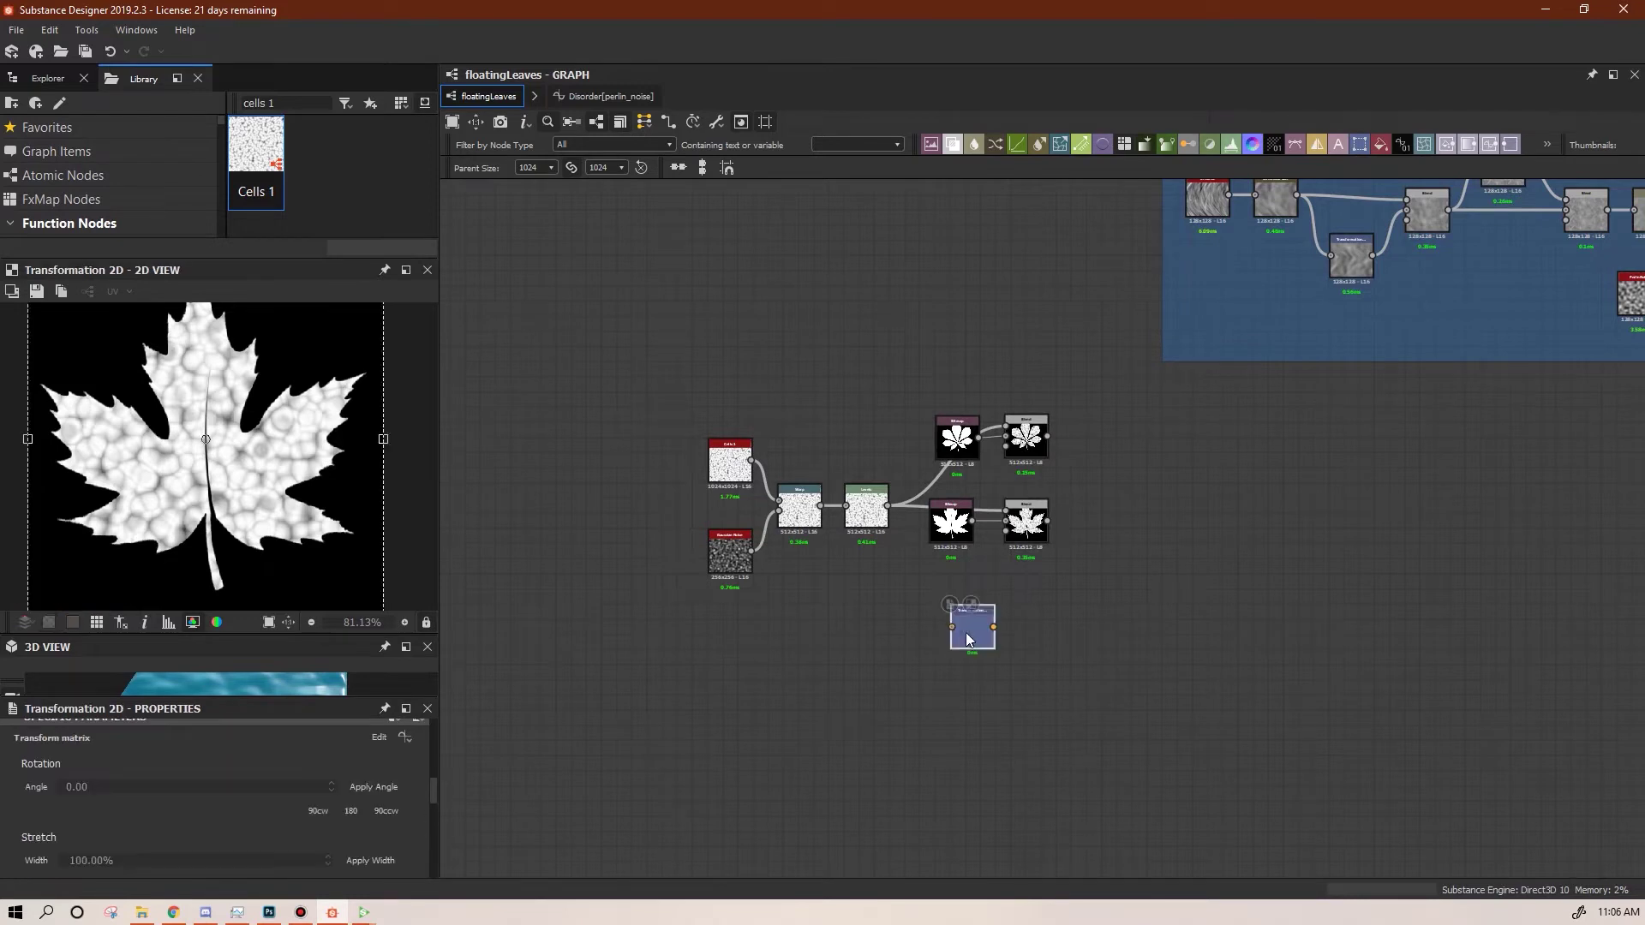
drag(888, 506, 952, 626)
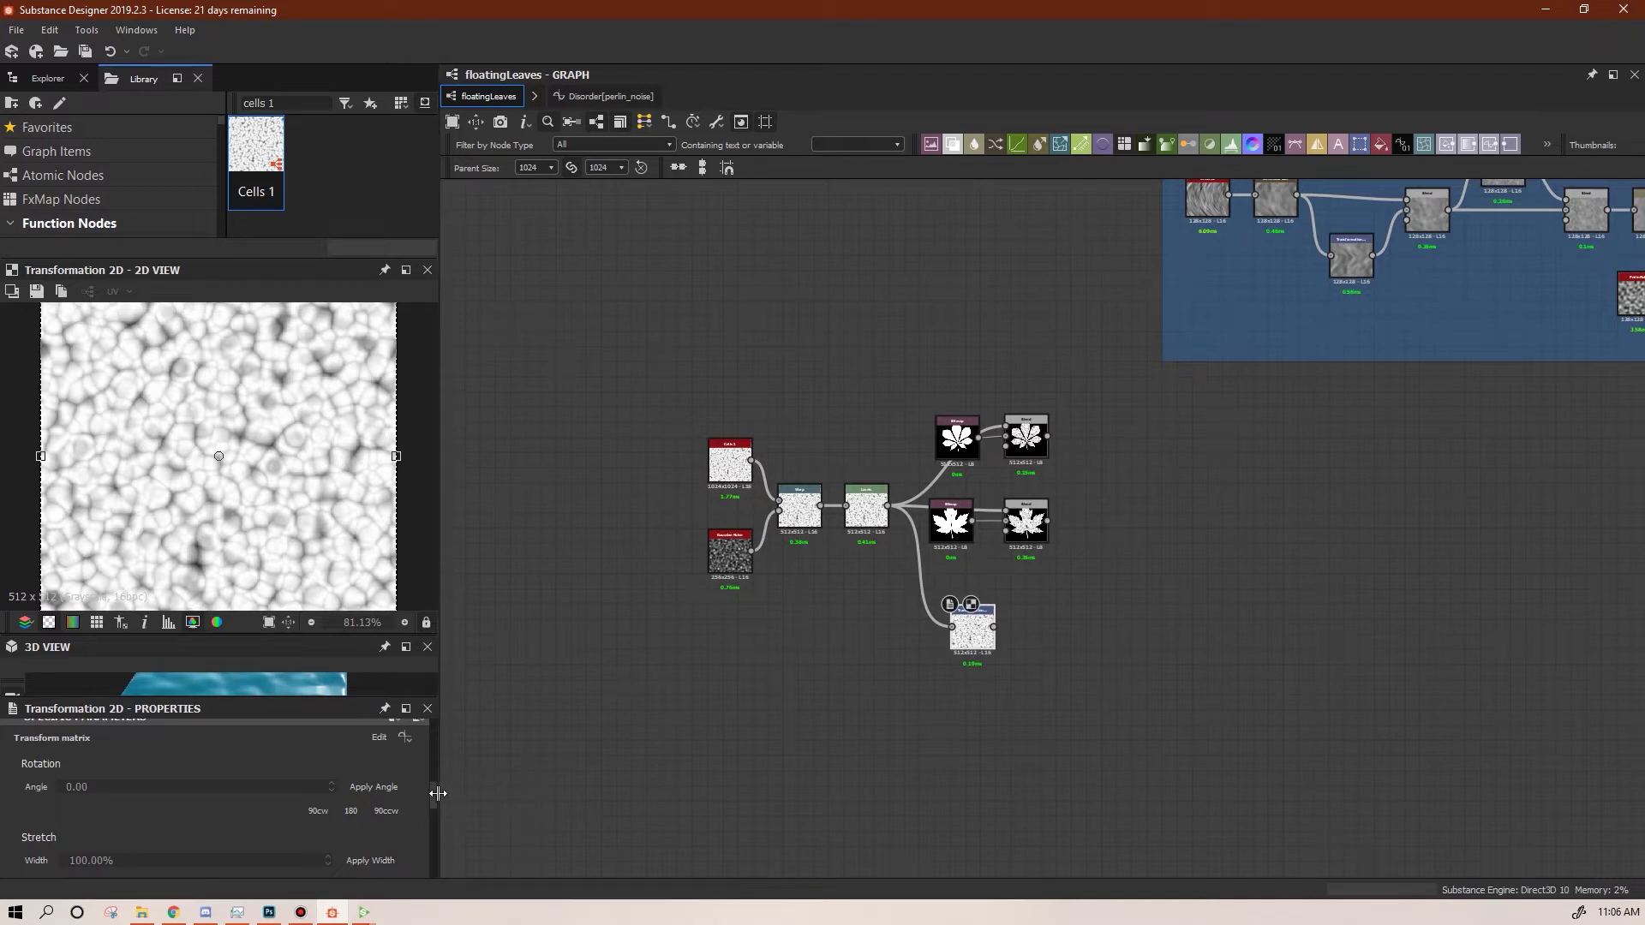
drag(432, 797, 442, 815)
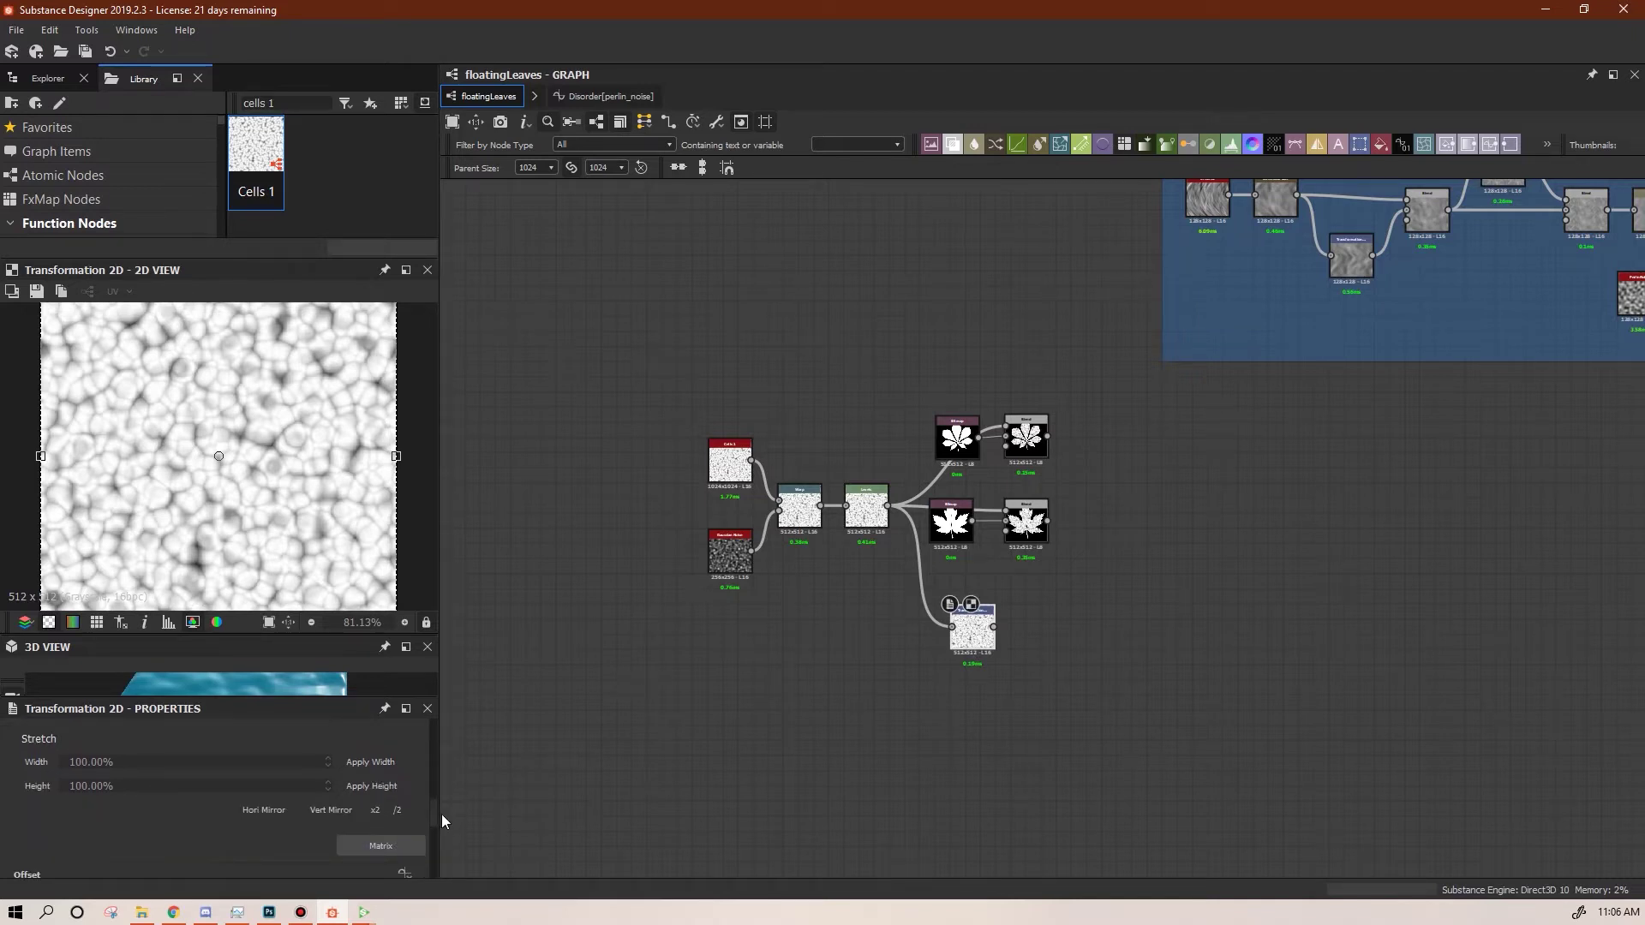
click(374, 810)
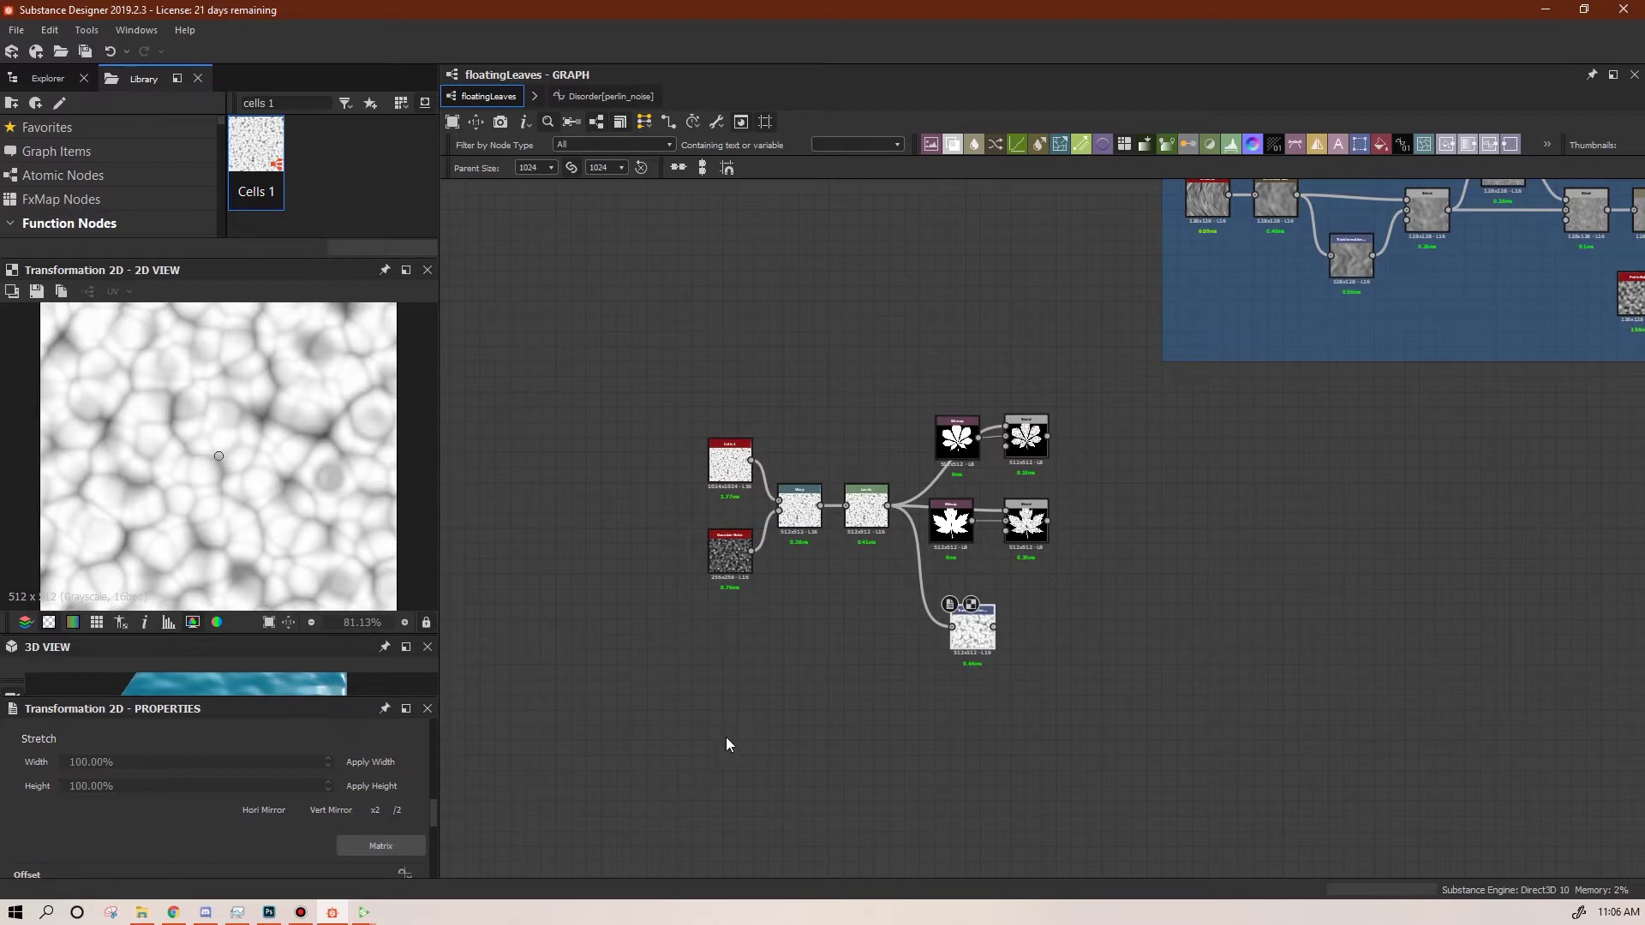
Add a second Levels node after Transformation 2D and bring its black and white input points close together for strong contrast
drag(970, 638, 940, 639)
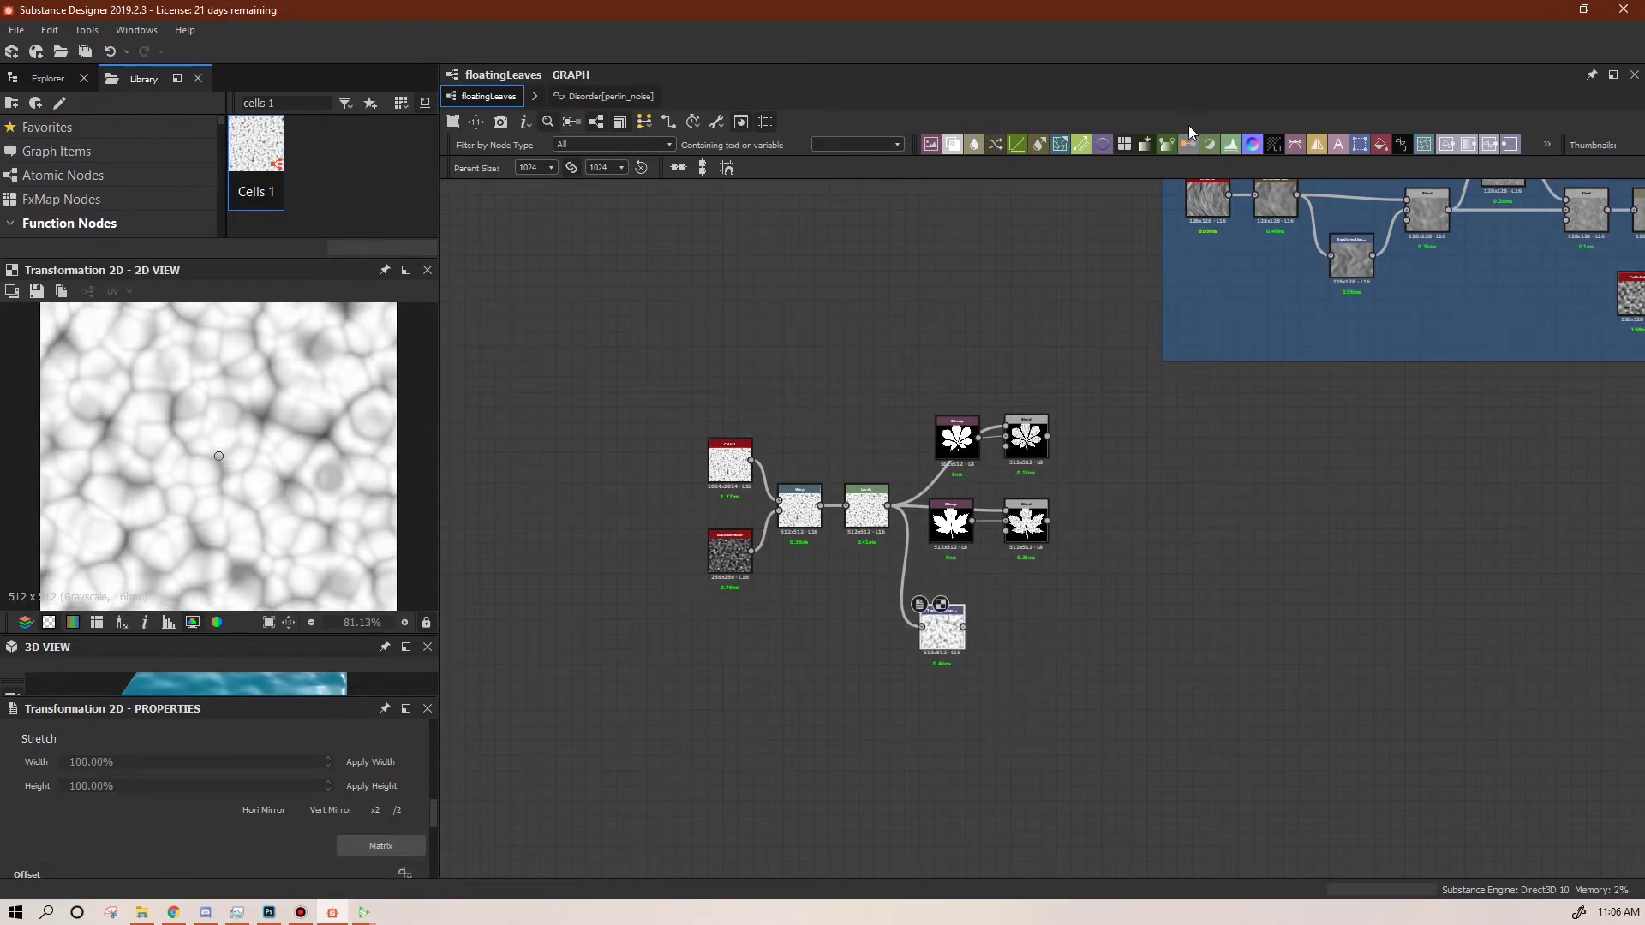
drag(1232, 146, 1014, 628)
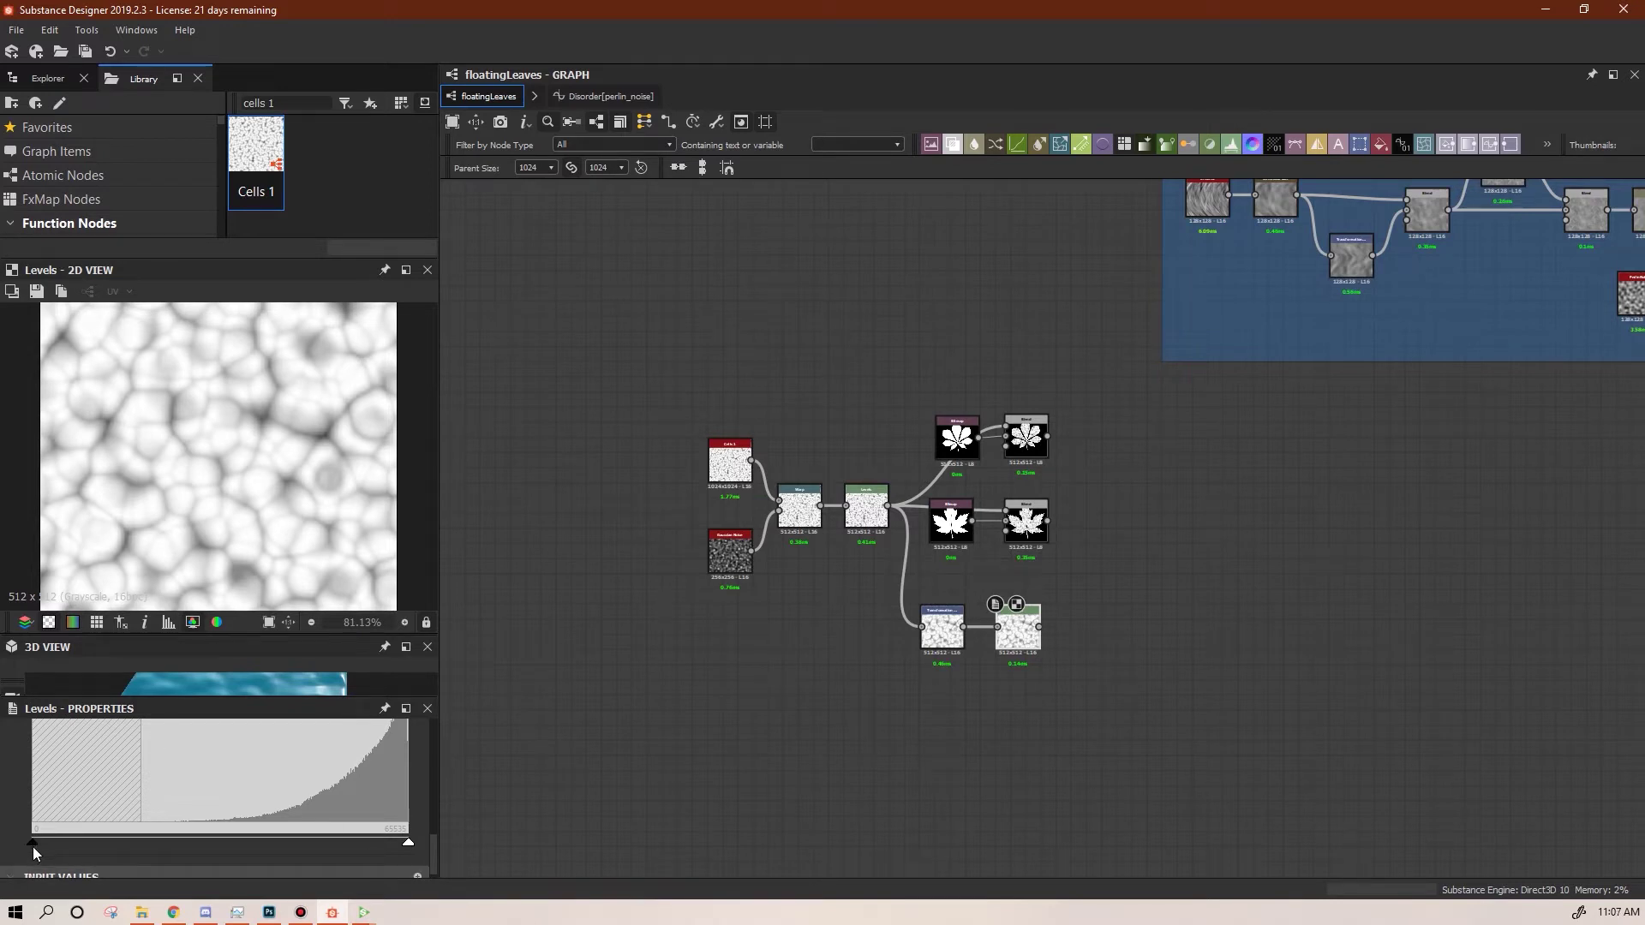
scroll(429, 826, up, 2)
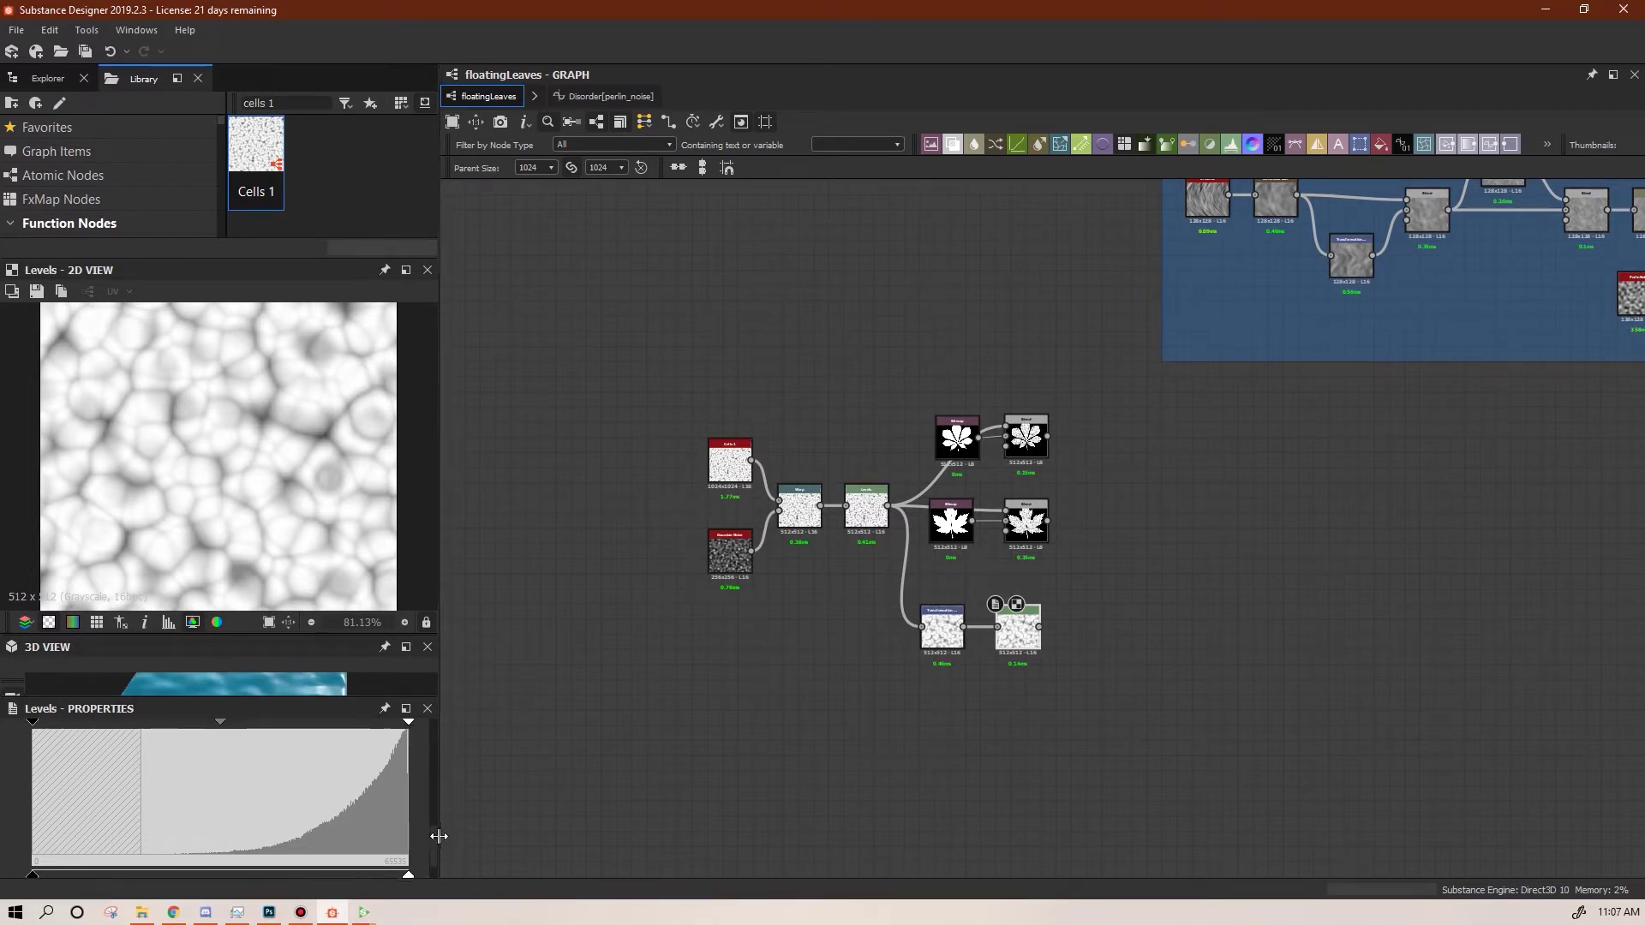
drag(39, 740, 245, 742)
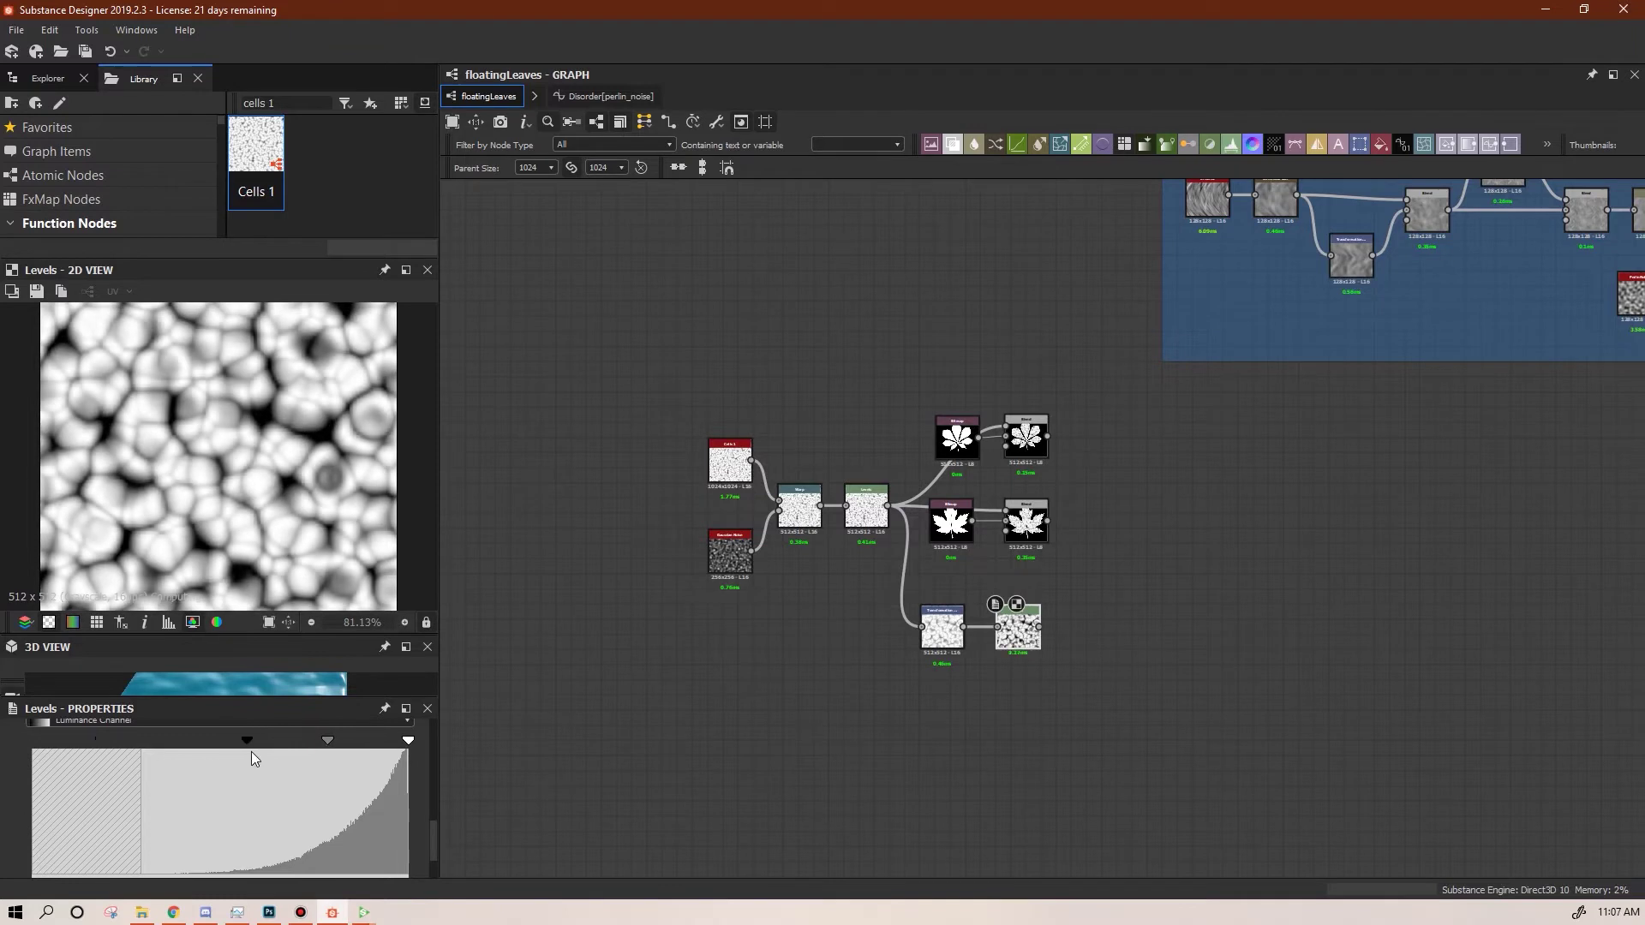
drag(408, 741, 355, 740)
drag(254, 742, 302, 752)
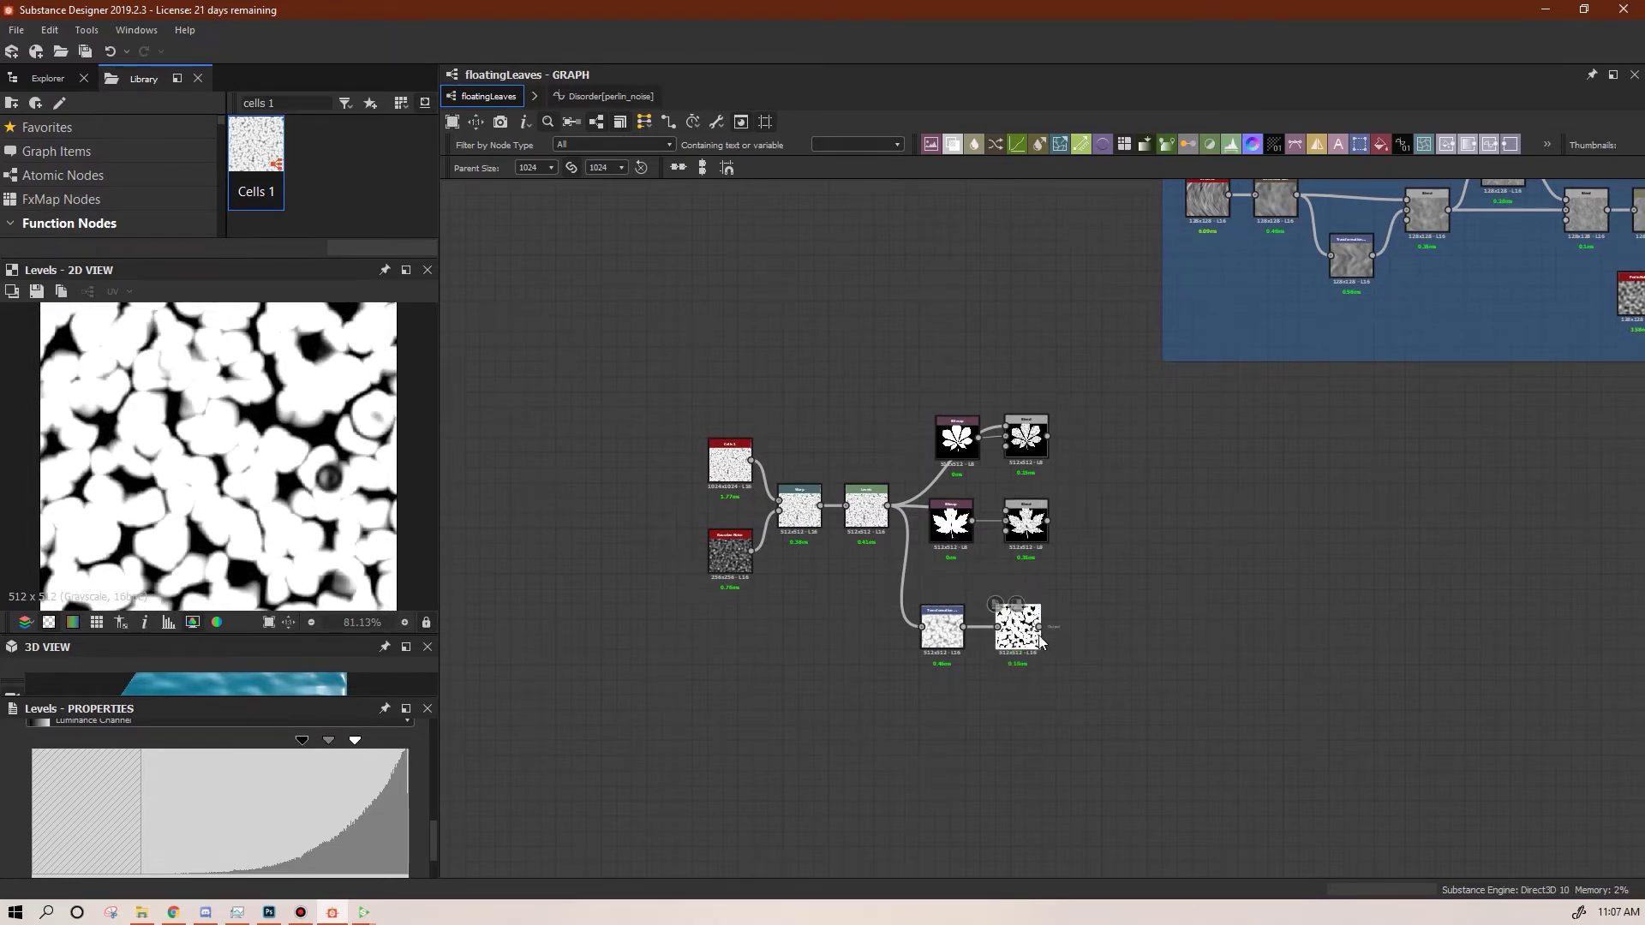
Add two Blend nodes, one beside each of the existing leaf Blend nodes
drag(1019, 565, 1006, 532)
key(ctrl+z)
click(1121, 553)
drag(949, 150, 1120, 438)
key(ctrl+v)
click(1049, 523)
drag(1052, 529, 1133, 526)
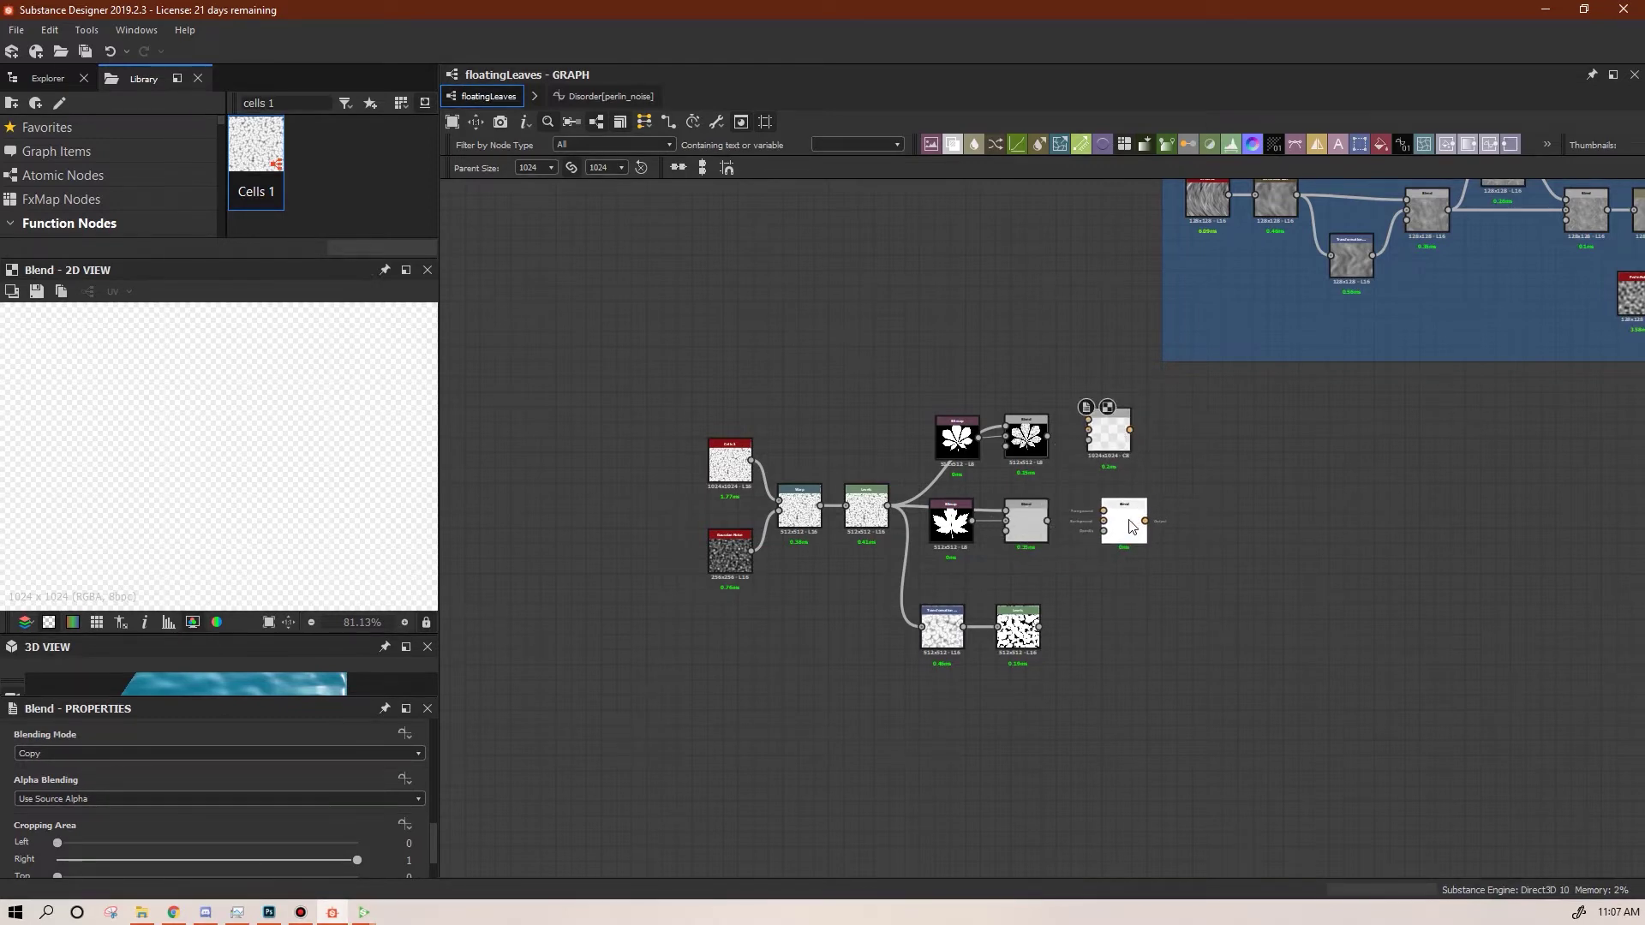
Connect the high-contrast Levels to the Opacity of both new Blends and each leaf Blend to its new Blend's Foreground
drag(1046, 639, 1039, 627)
drag(1047, 521, 1084, 533)
key(Delete)
drag(1048, 521, 1104, 512)
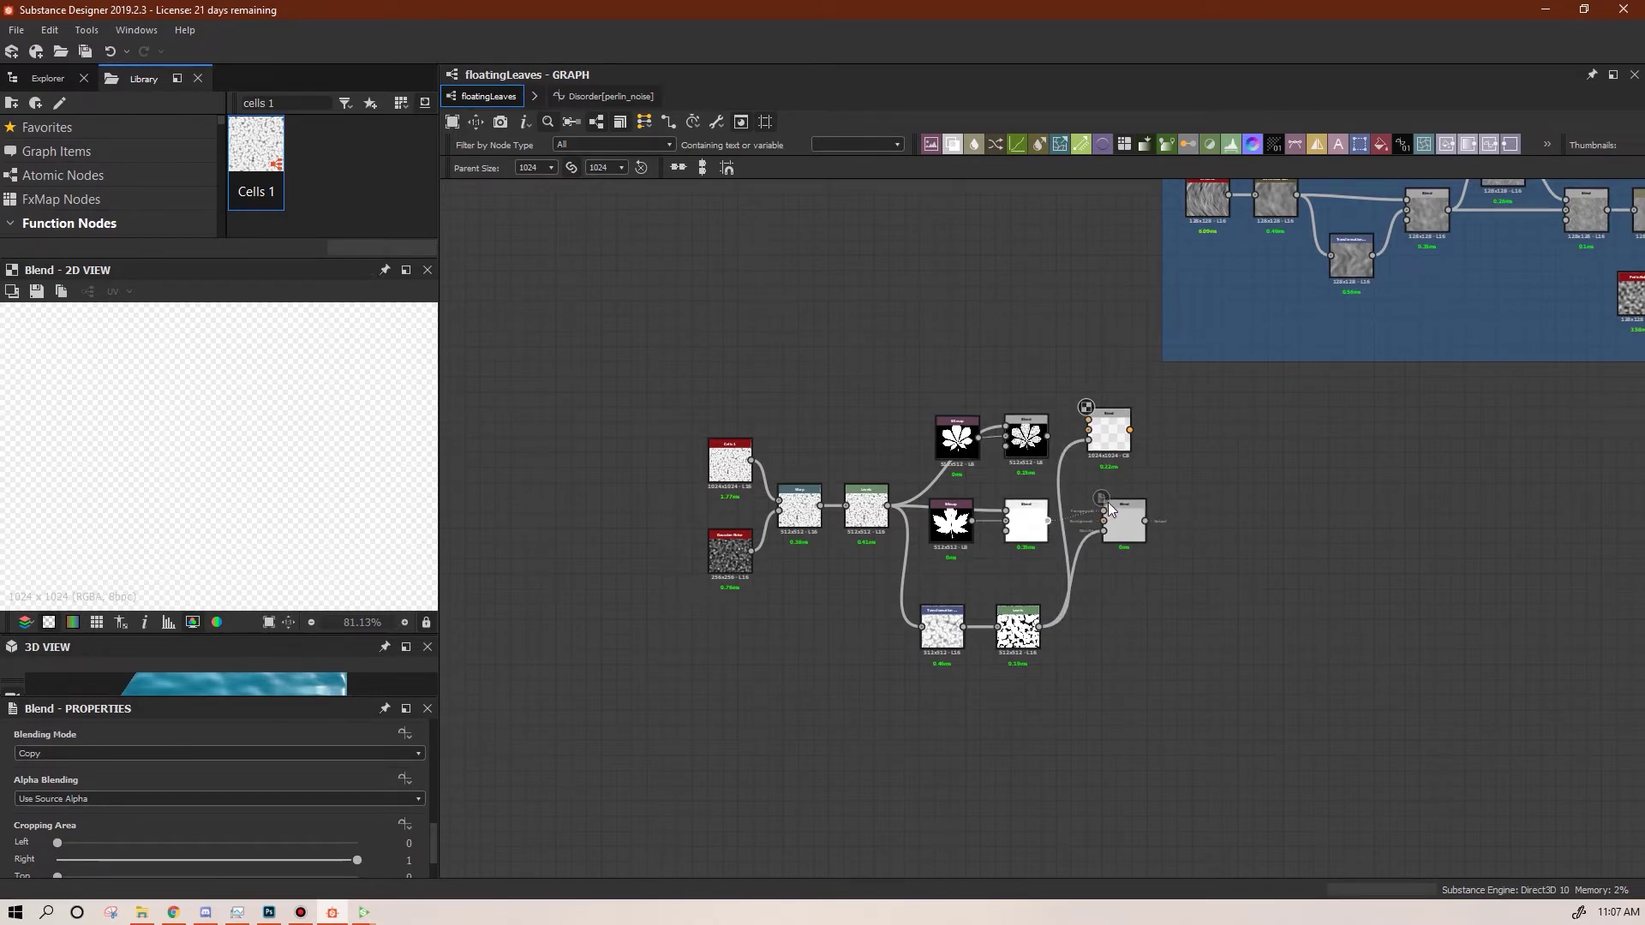
drag(1048, 439, 1088, 422)
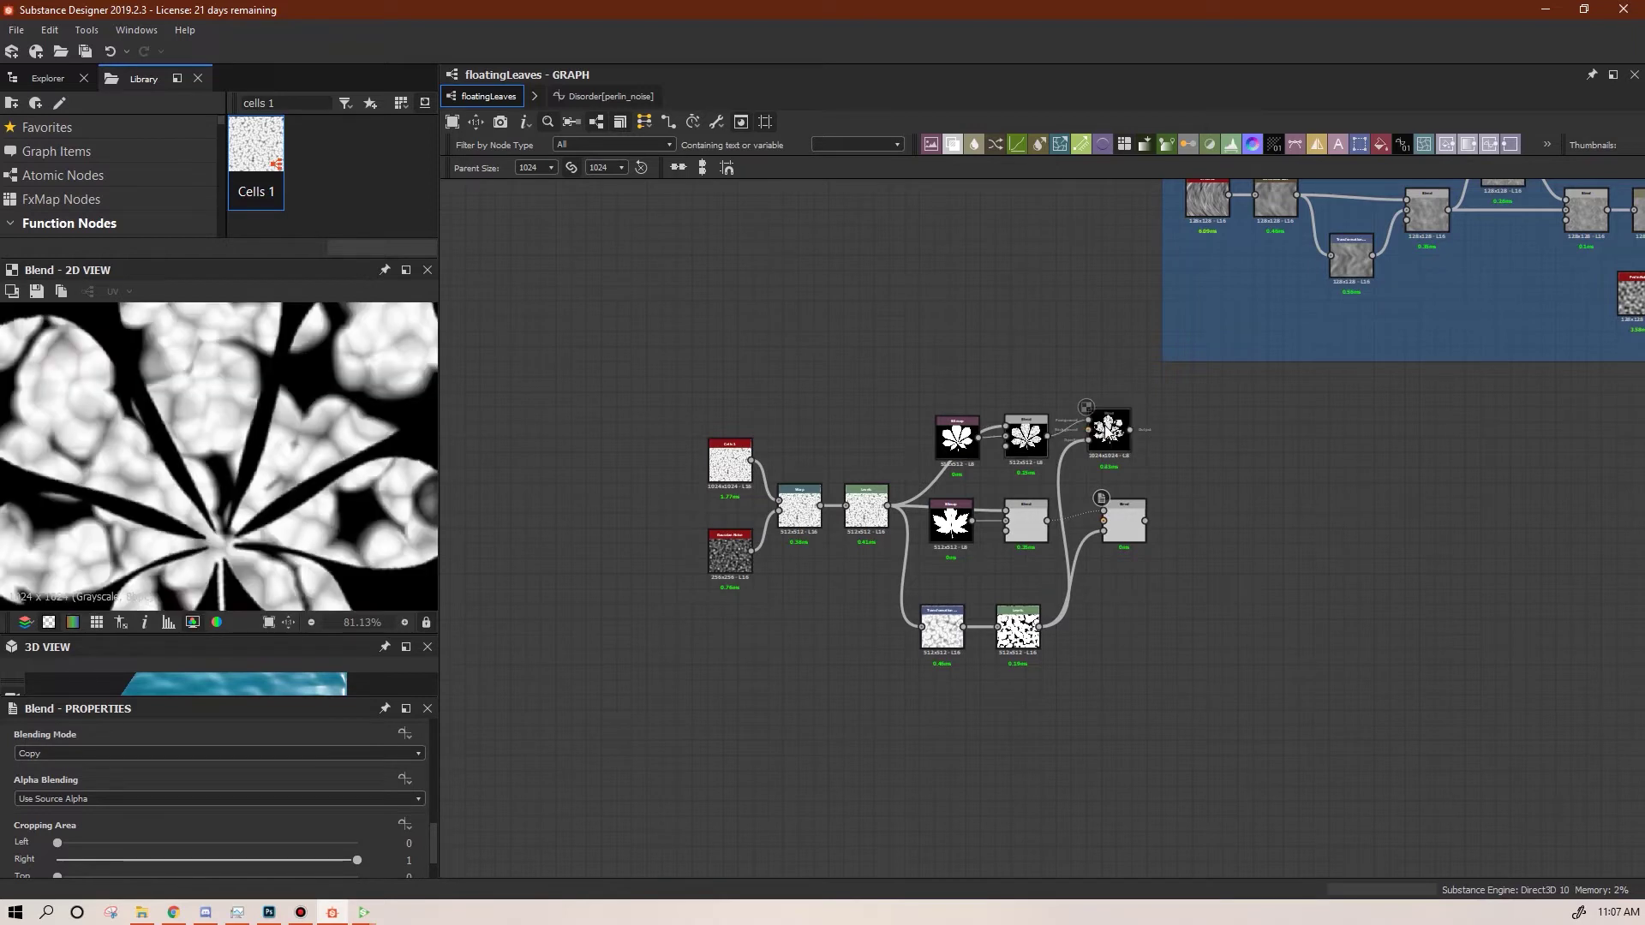
Preview the new maple-leaf Blend in the 2D view and align its node beneath the upper new Blend
double_click(1125, 531)
scroll(325, 451, down, 5)
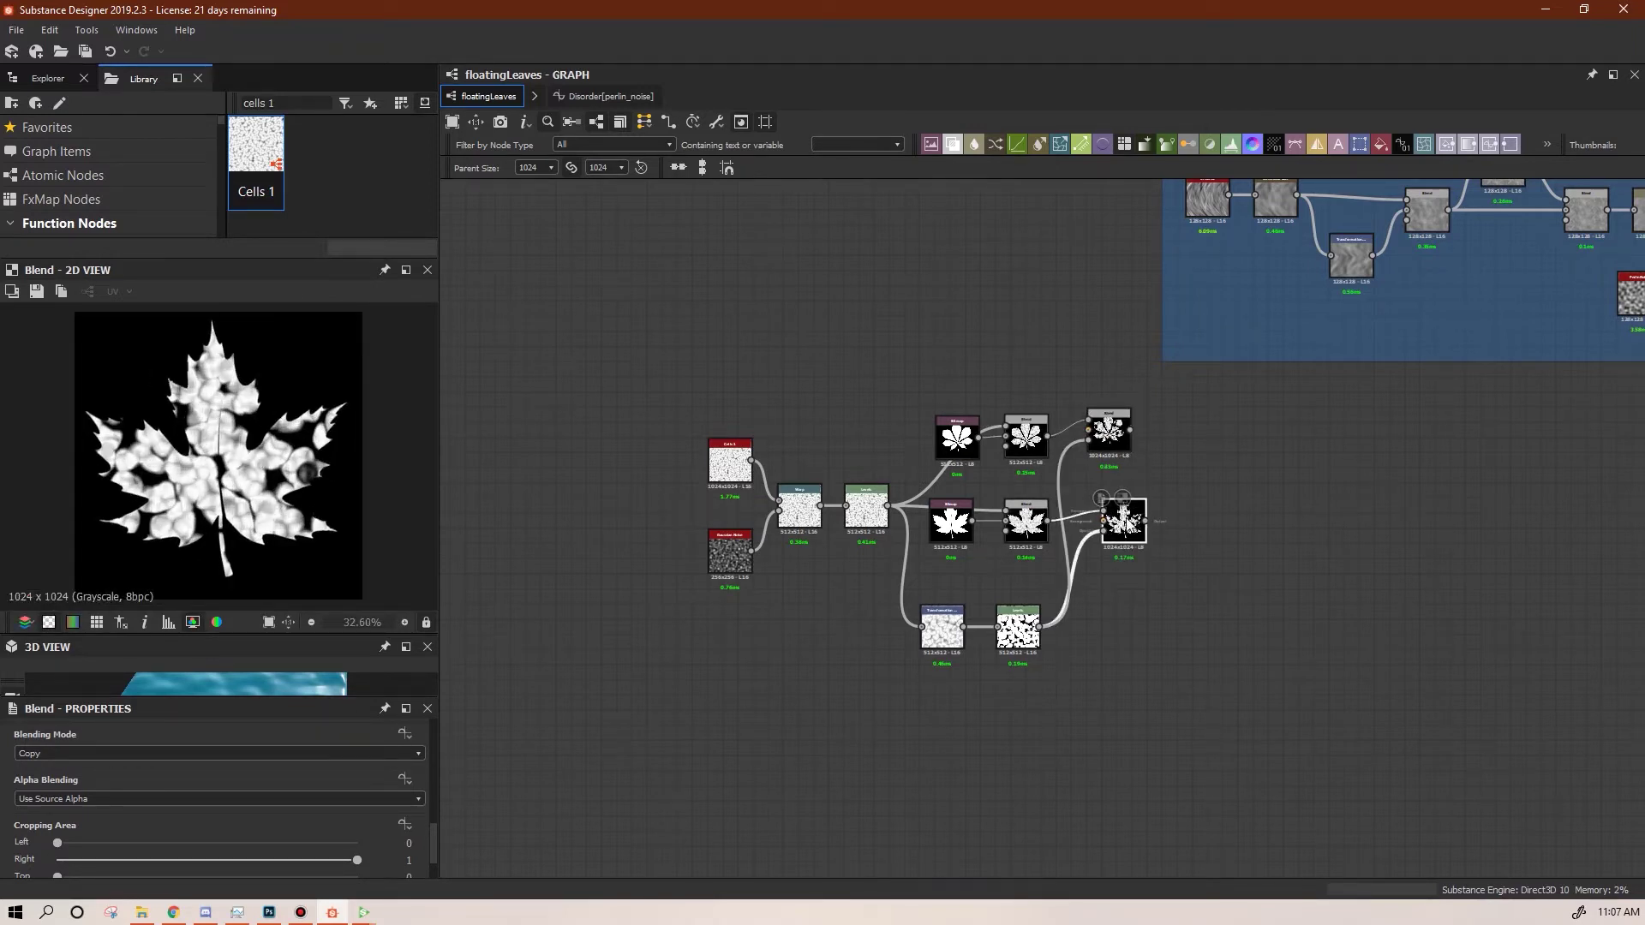
drag(1134, 521, 1119, 521)
Raise the high-contrast Levels node's white input point slightly and move the upper new Blend closer to the lower one
click(1023, 638)
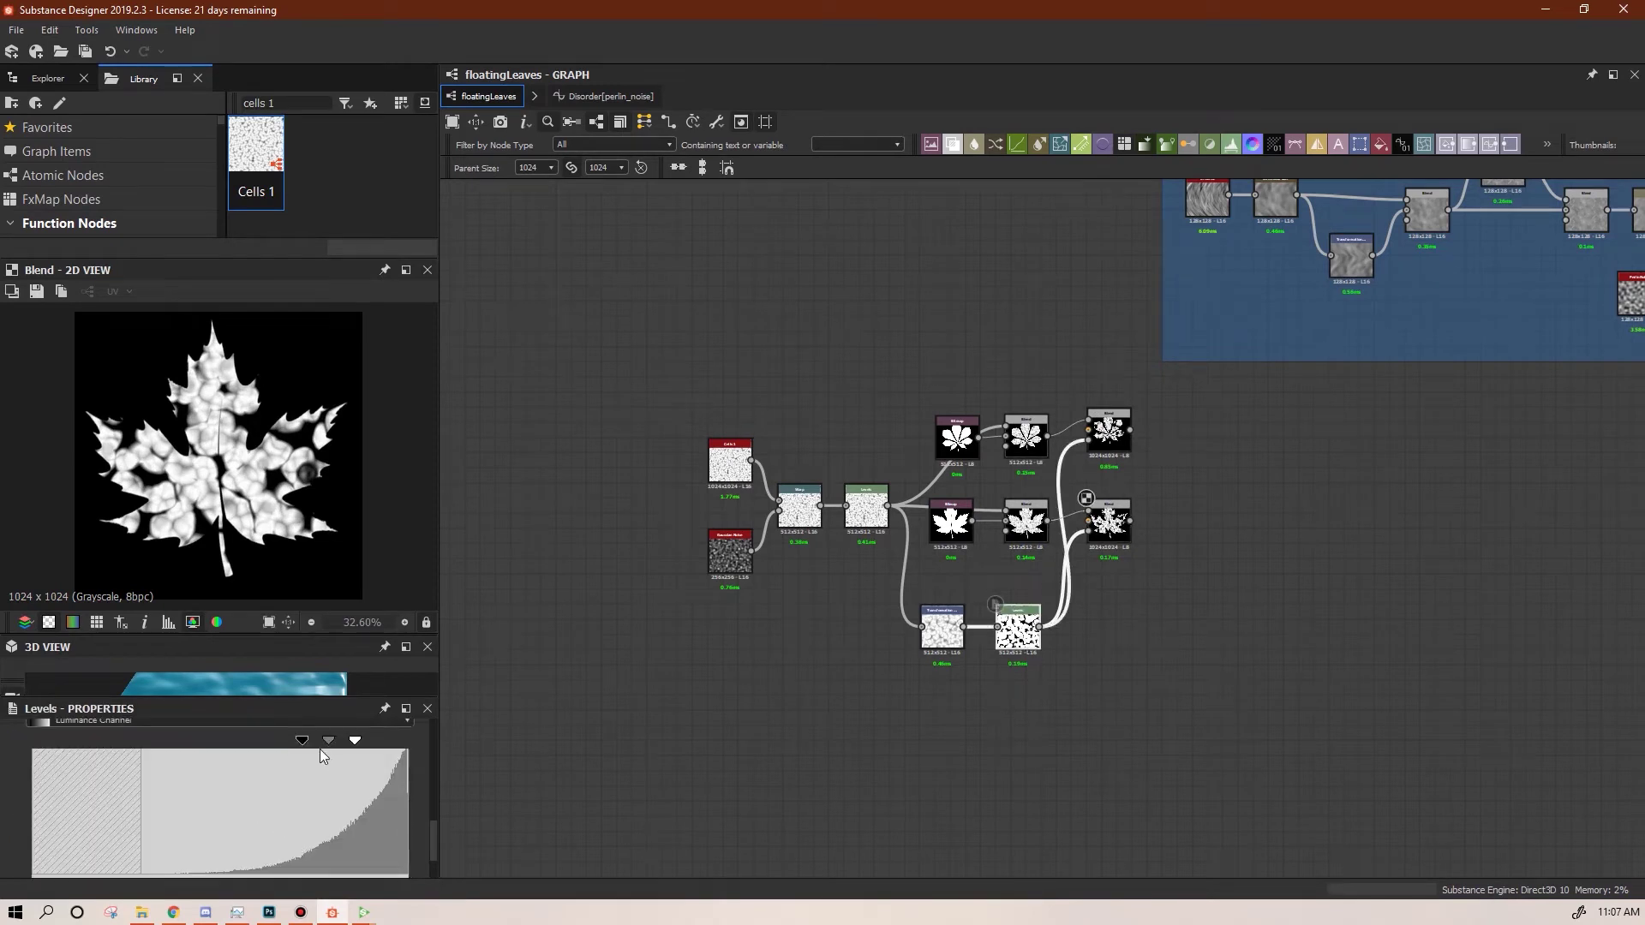
mouse_move(356, 741)
mouse_down()
mouse_move(374, 740)
mouse_move(325, 742)
mouse_up()
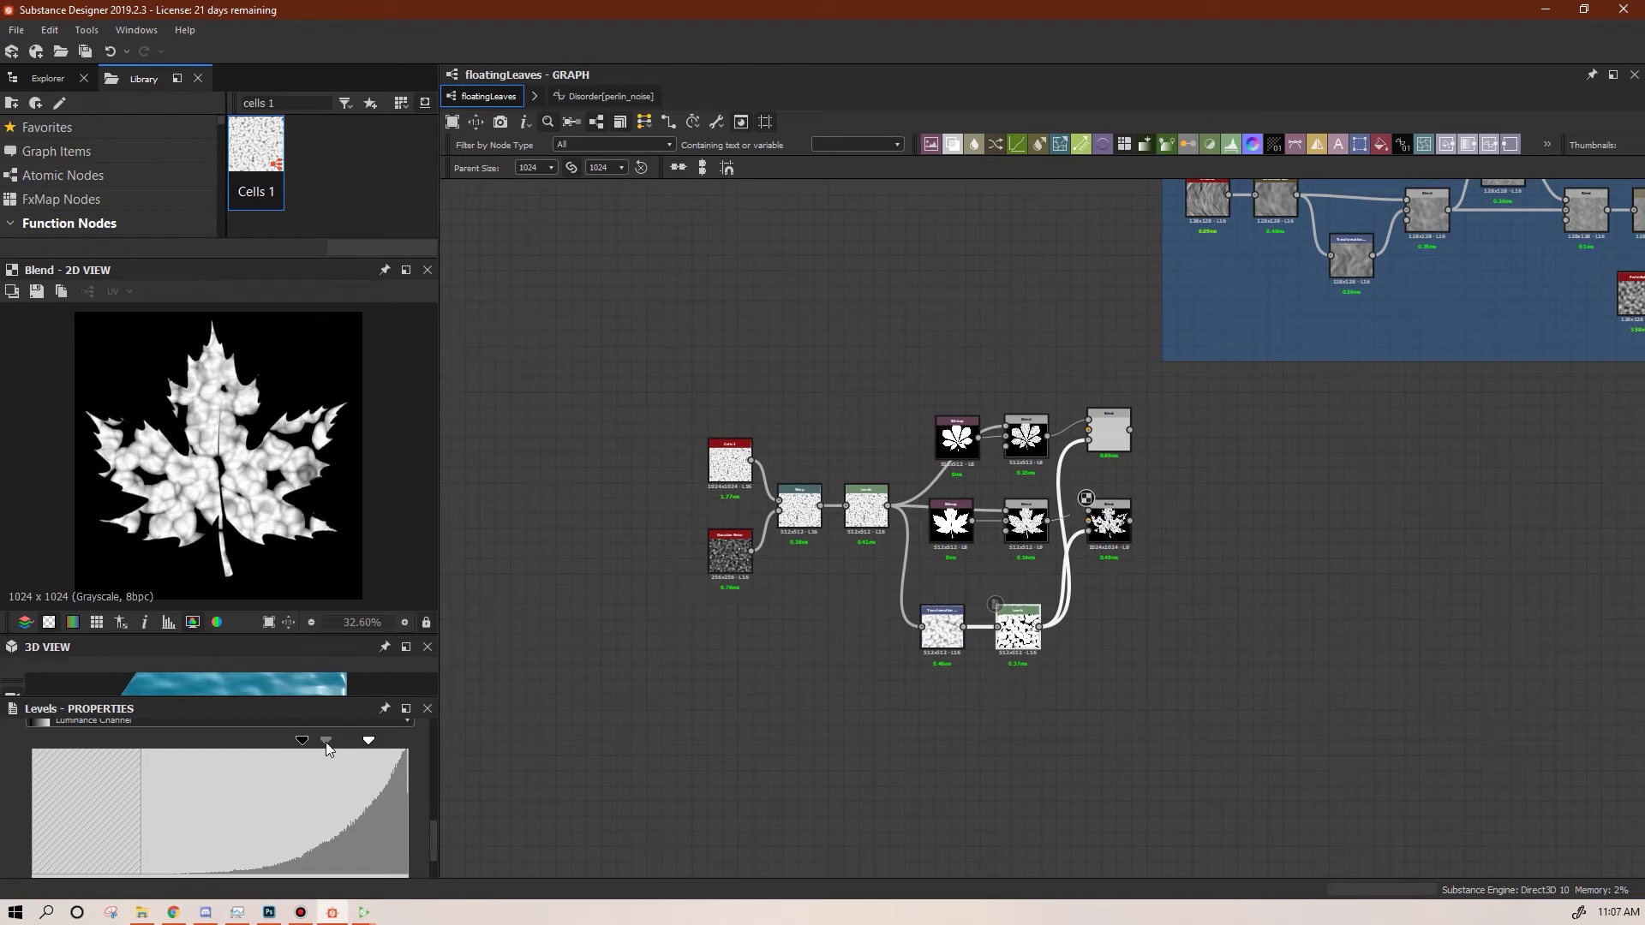
drag(1113, 439, 1116, 451)
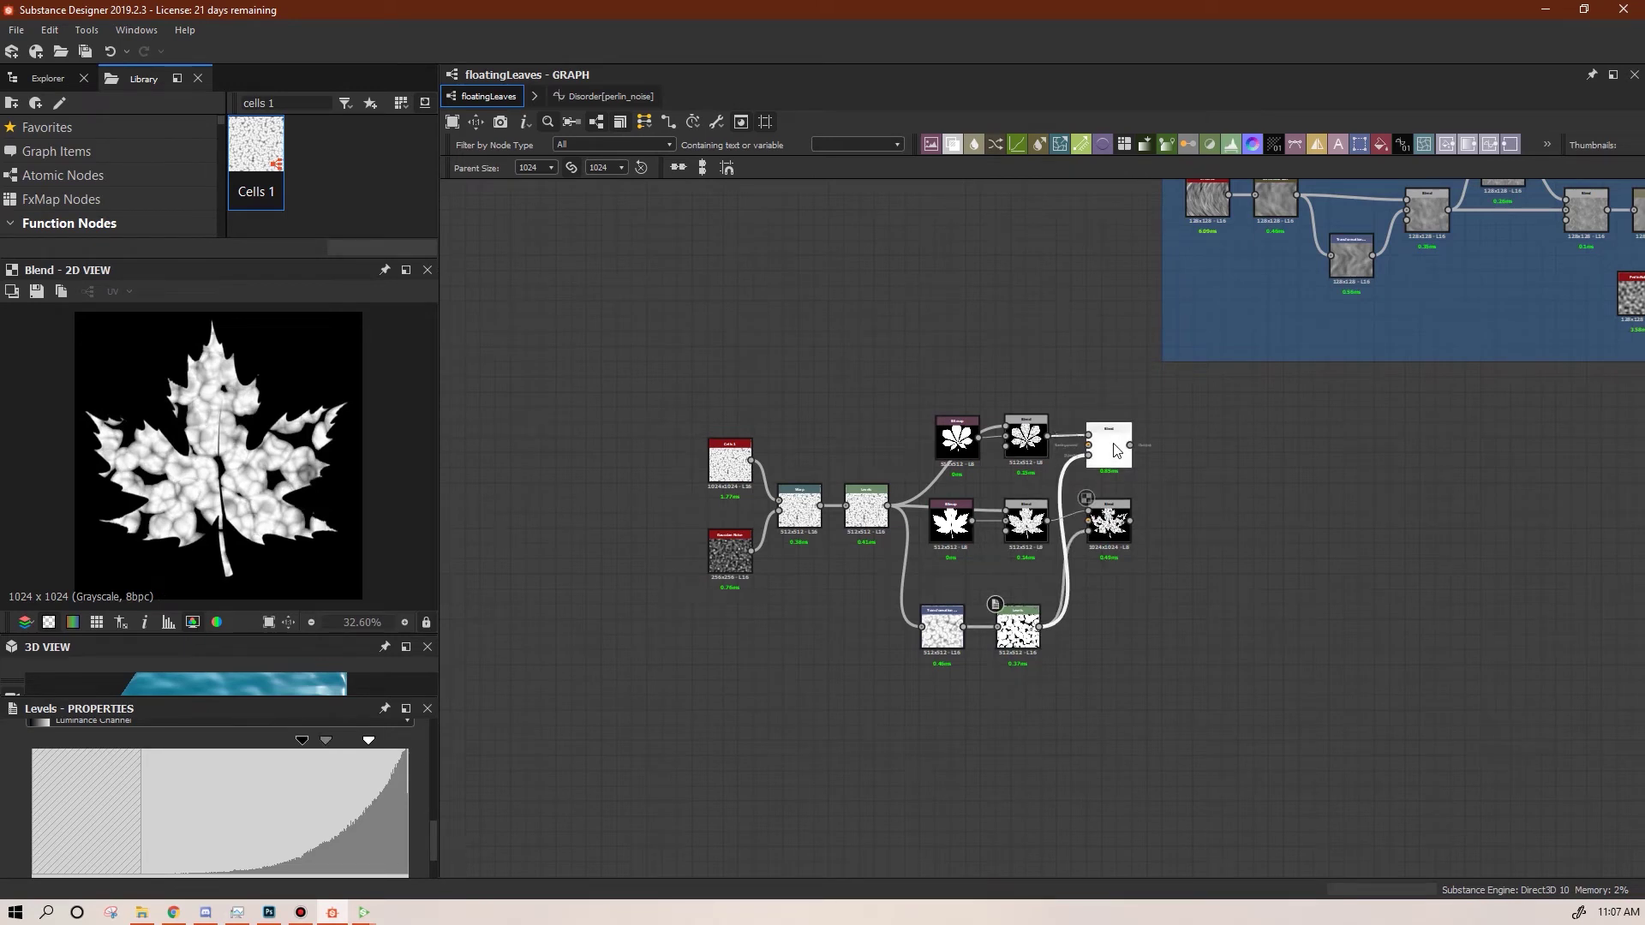
click(1109, 446)
click(1107, 524)
Add an FX-Map node in Grayscale mode and connect the upper Blend to Input Image 0 and the lower Blend to Input Image 1
drag(1125, 144, 1237, 483)
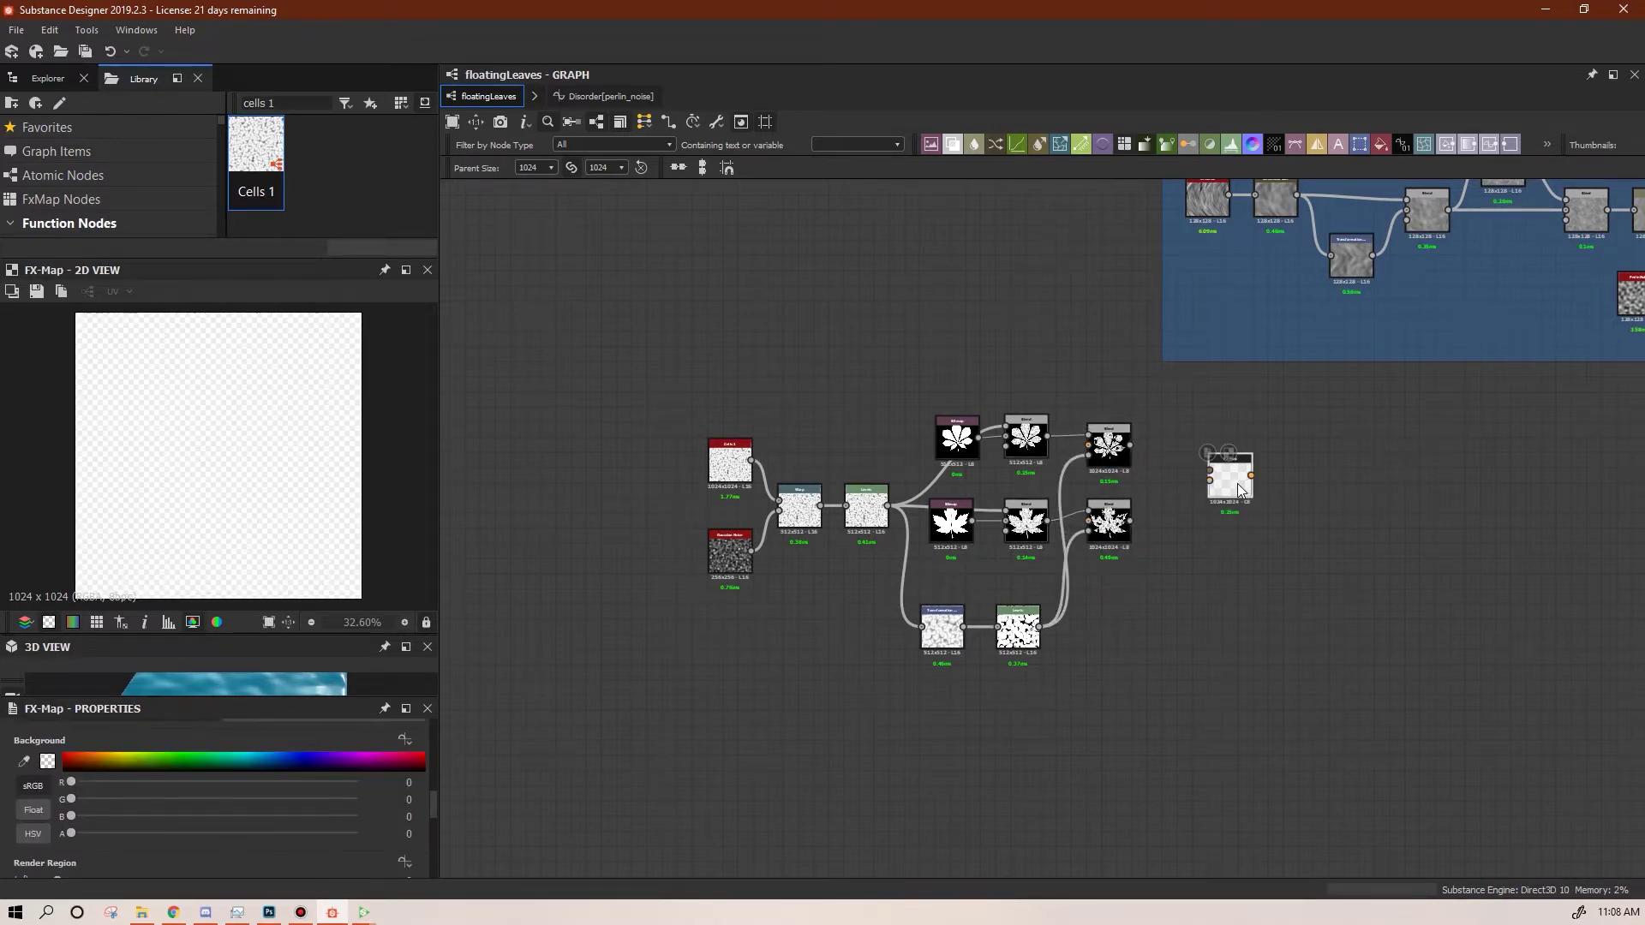
scroll(435, 807, down, 10)
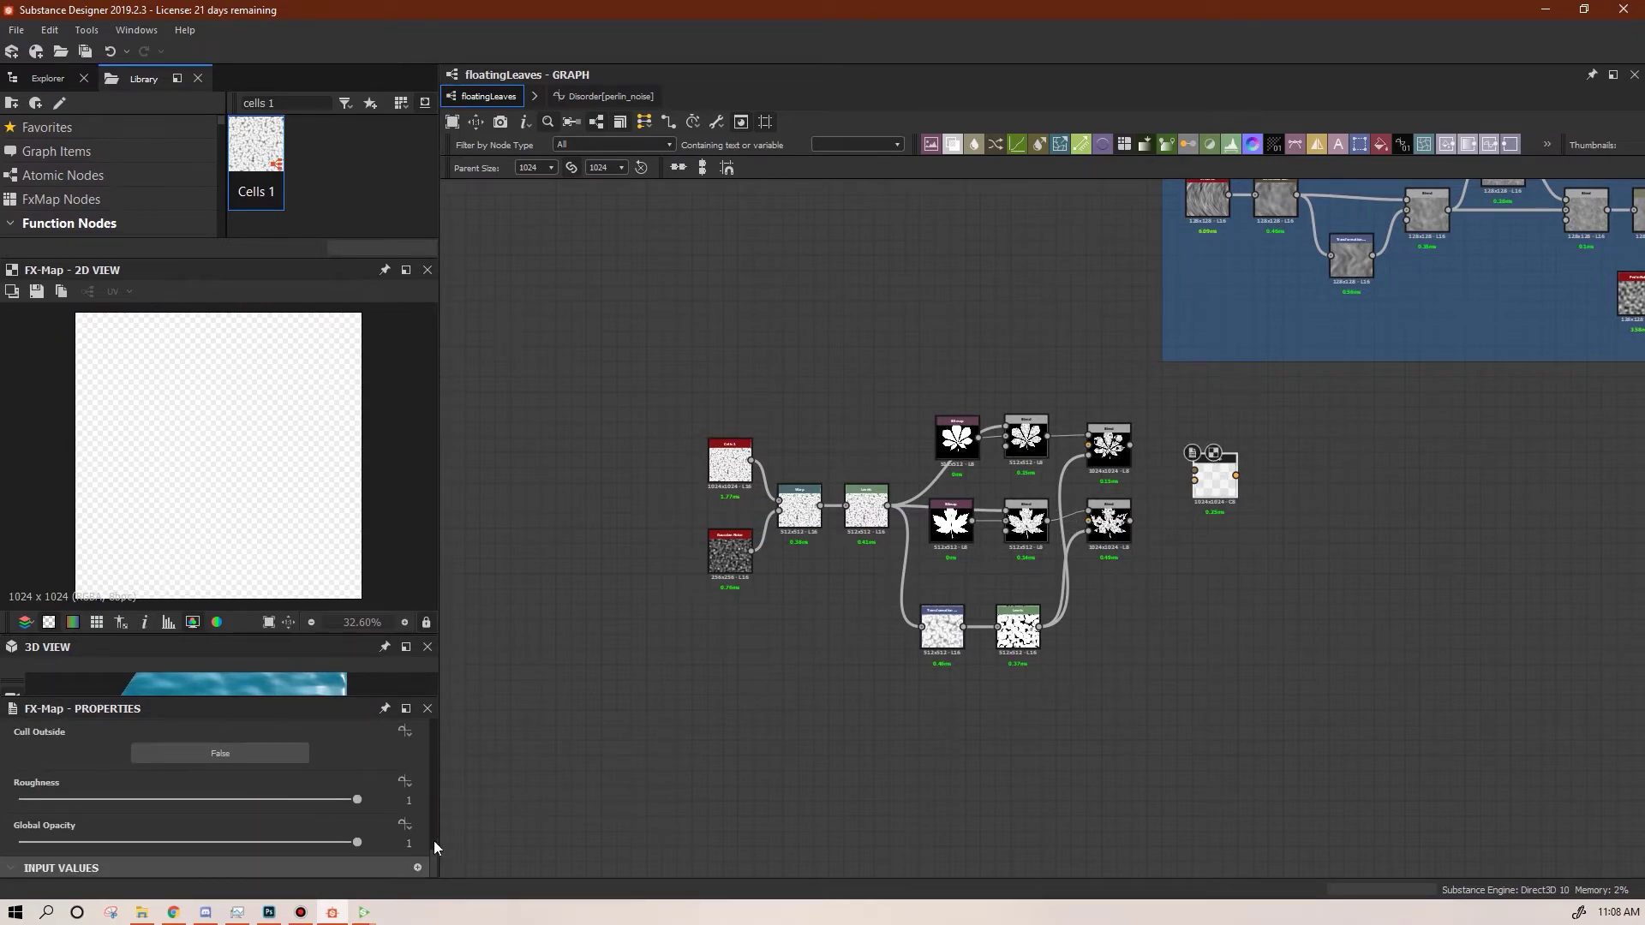
scroll(437, 814, up, 8)
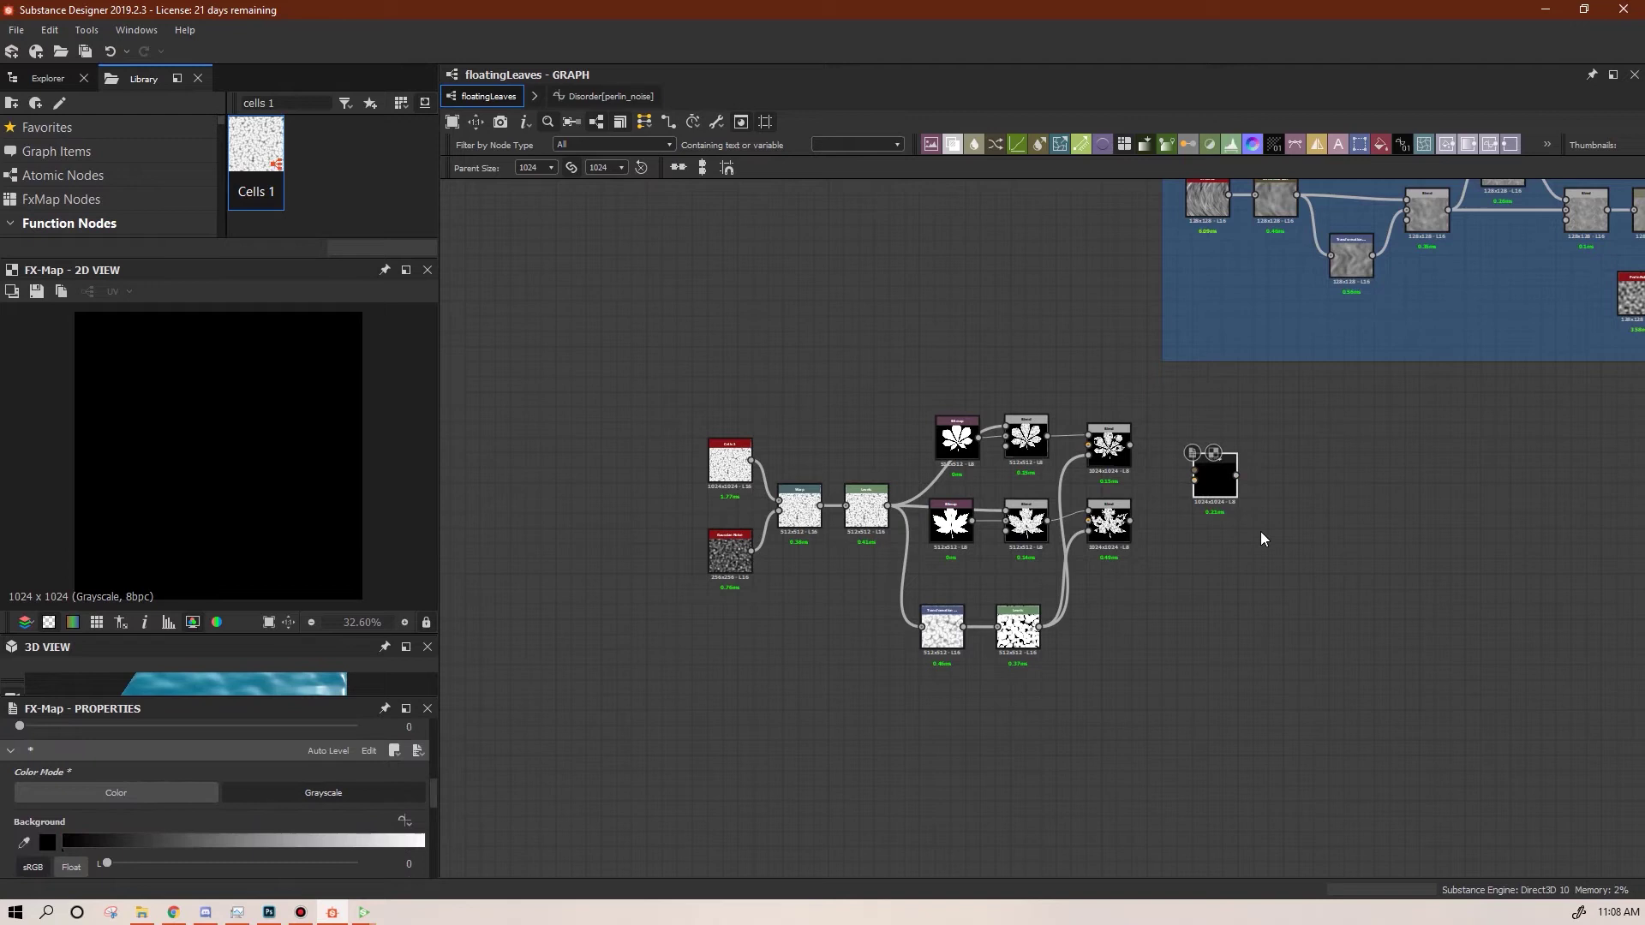
scroll(1277, 542, up, 1)
drag(1105, 427, 1182, 463)
drag(1105, 521, 1208, 477)
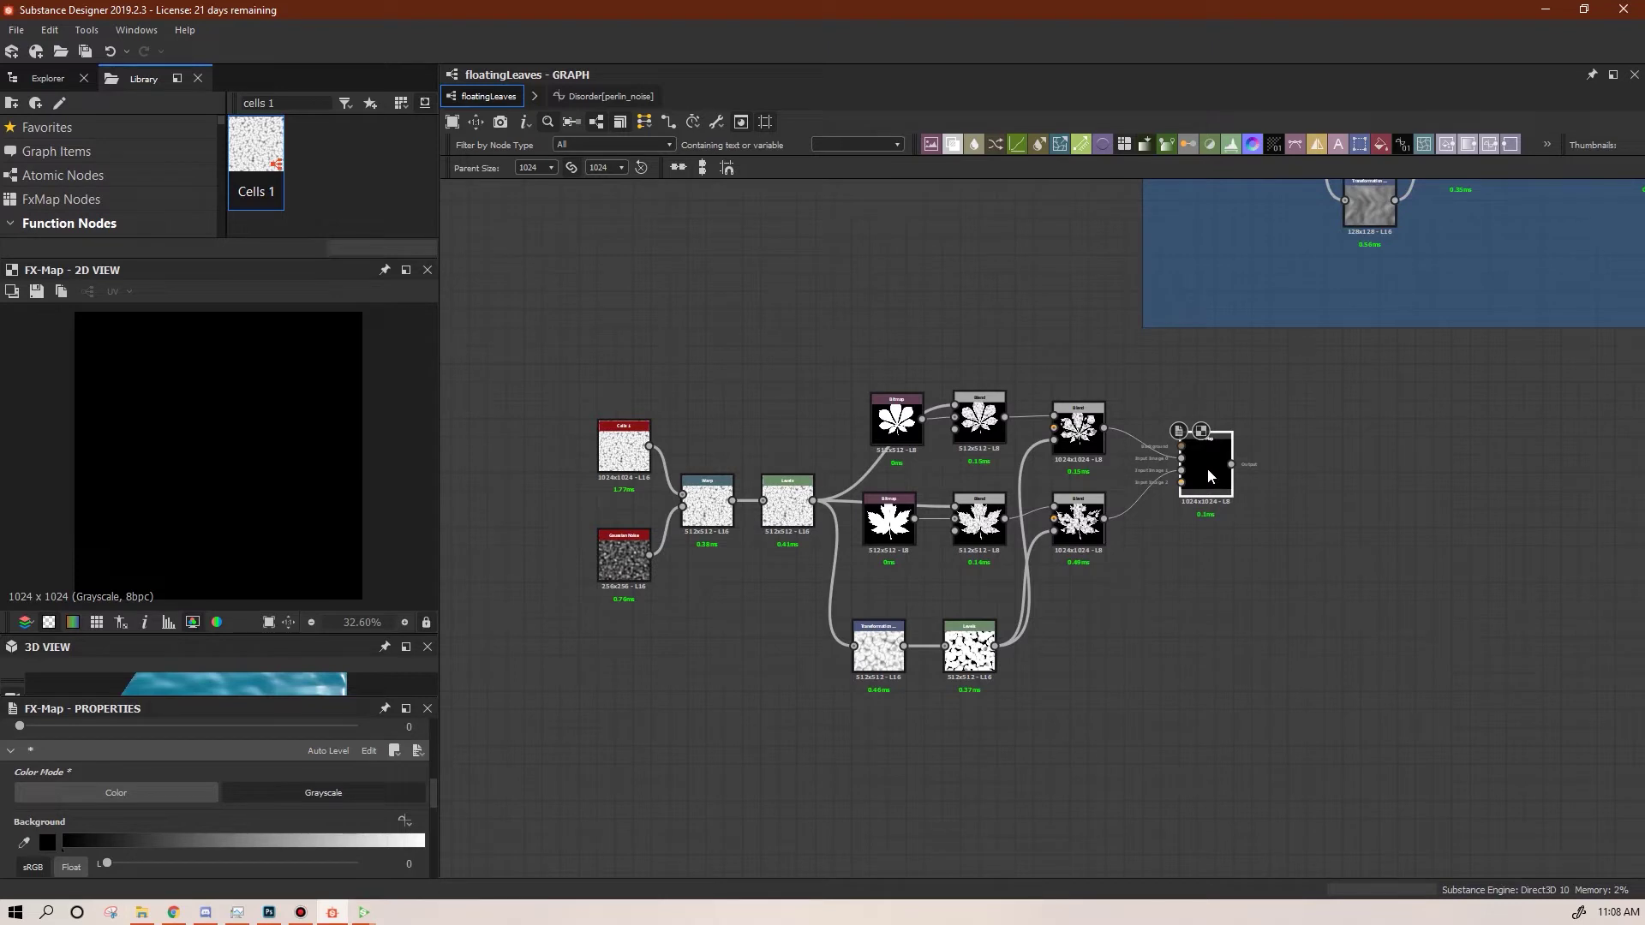
In the FX-Map graph, attach a second Quadrant to all four root Quadrant outputs and place a Switch node below it
right_click(1208, 476)
click(1251, 649)
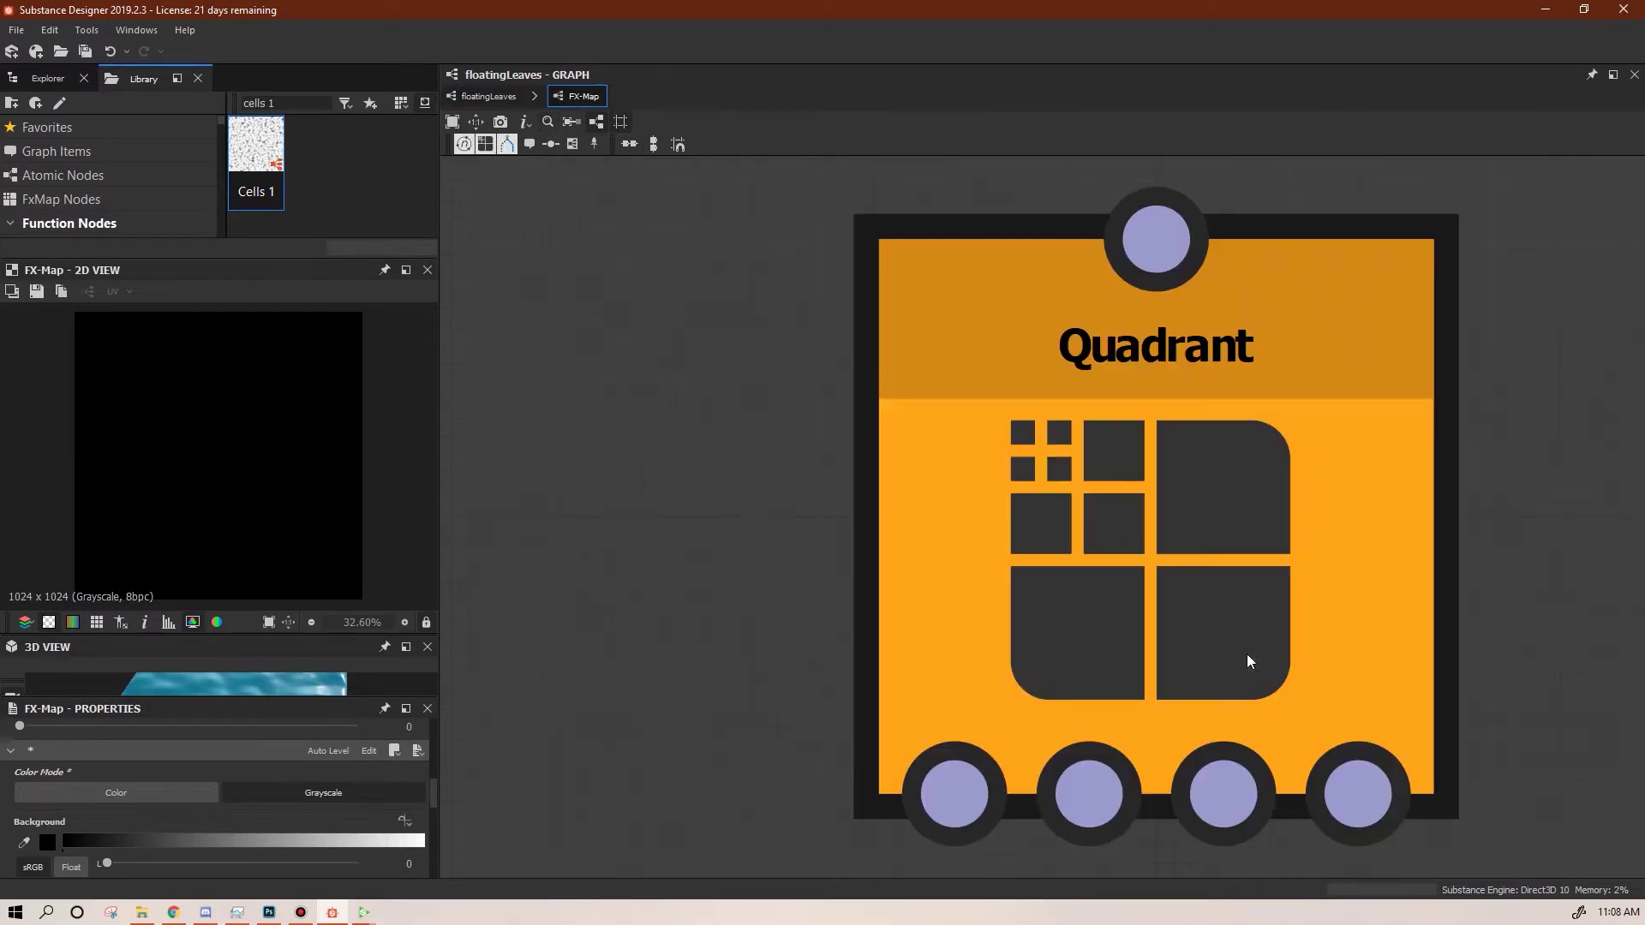
scroll(1118, 609, down, 1)
middle_drag(1204, 733, 1222, 452)
scroll(1206, 510, down, 1)
middle_drag(1223, 555, 1128, 437)
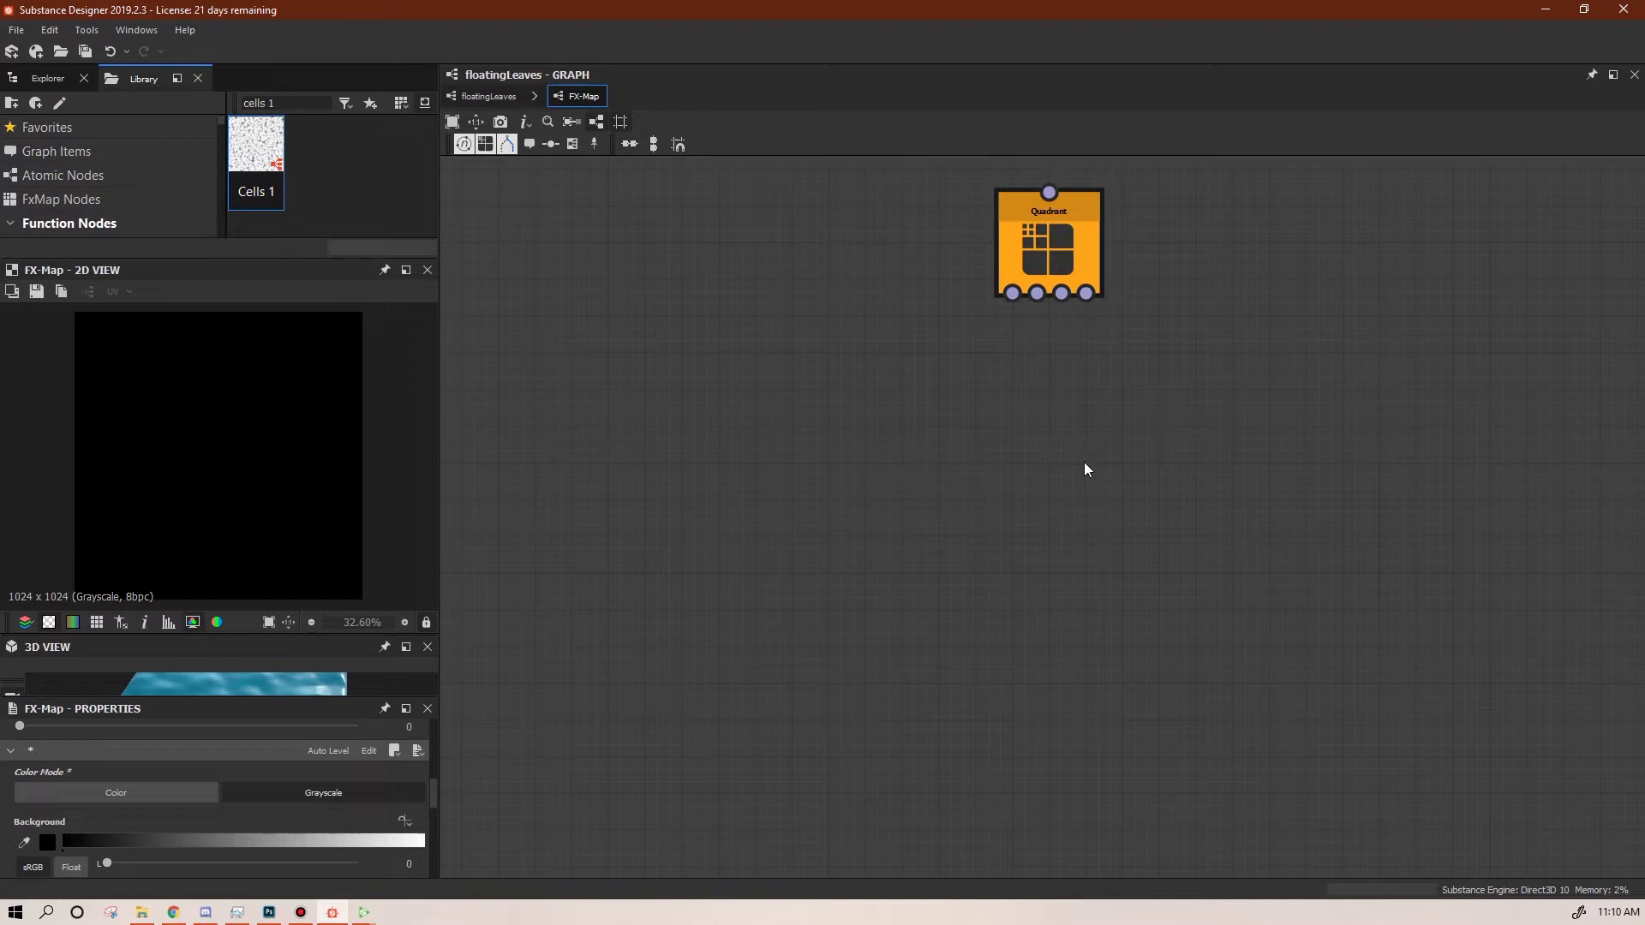
drag(507, 144, 779, 356)
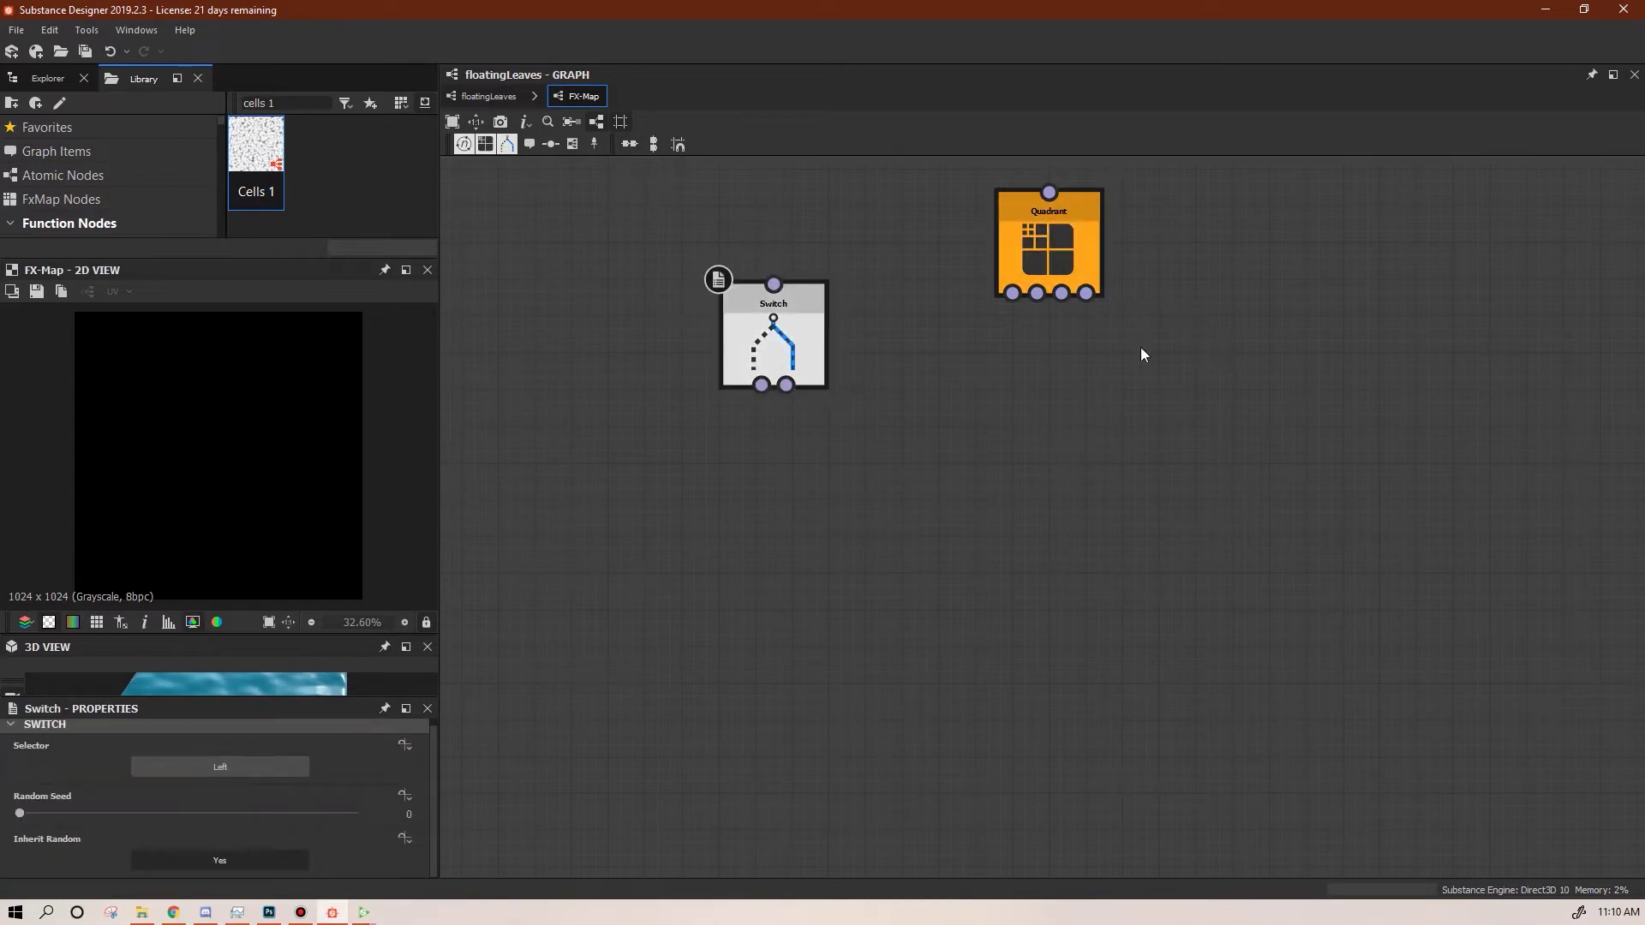
click(1051, 259)
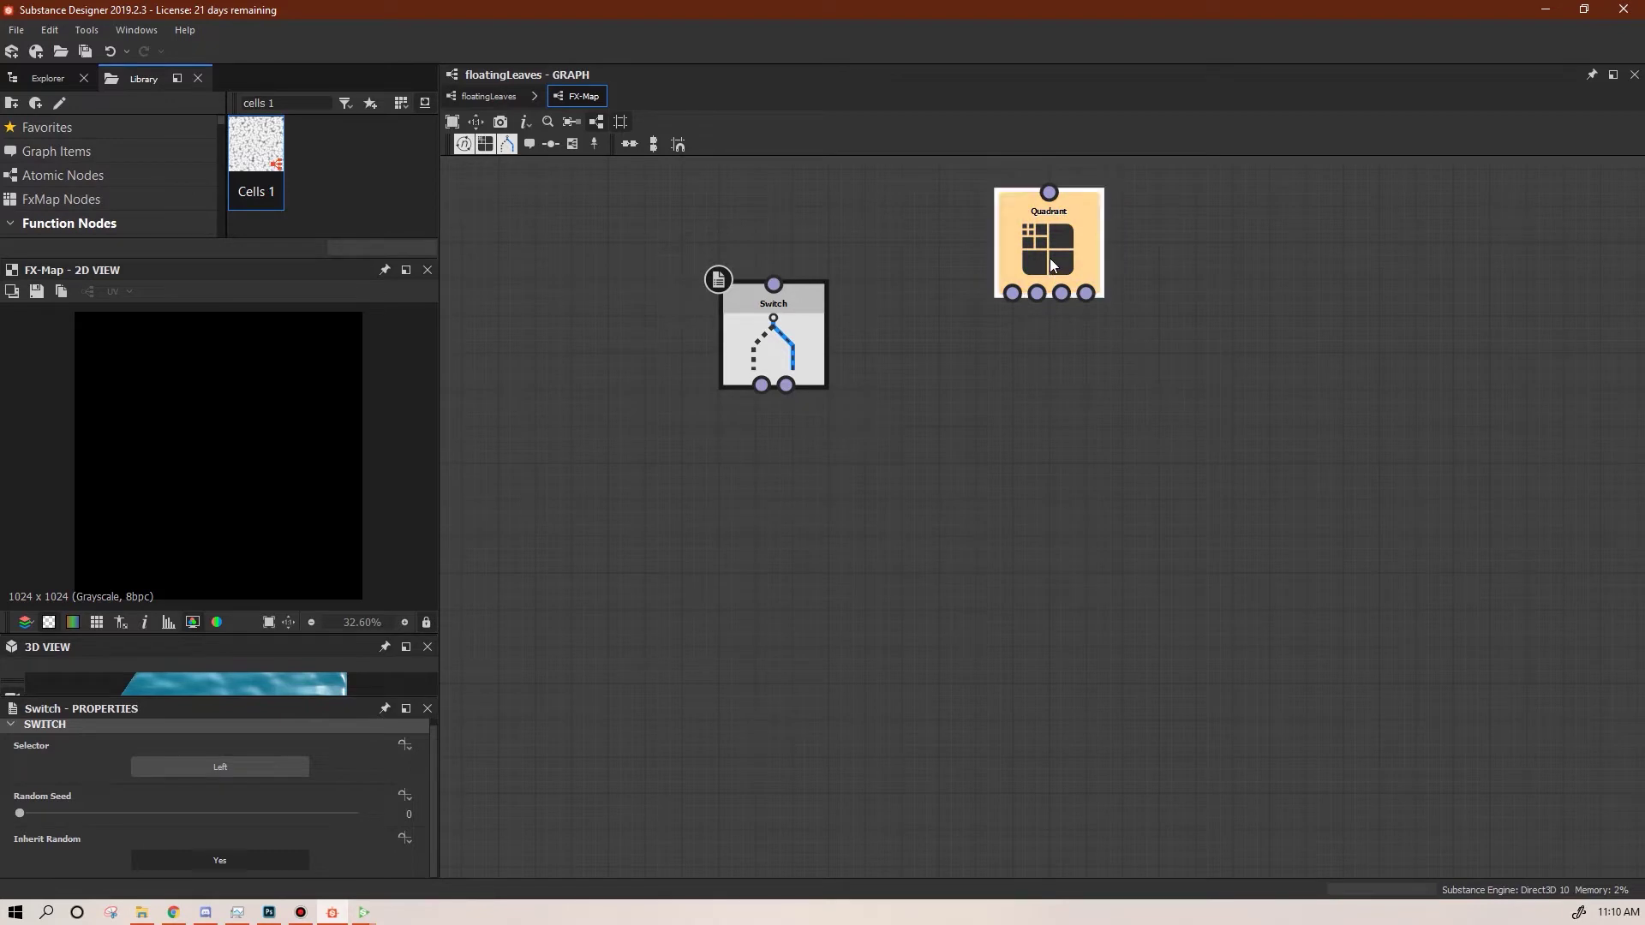
key(space)
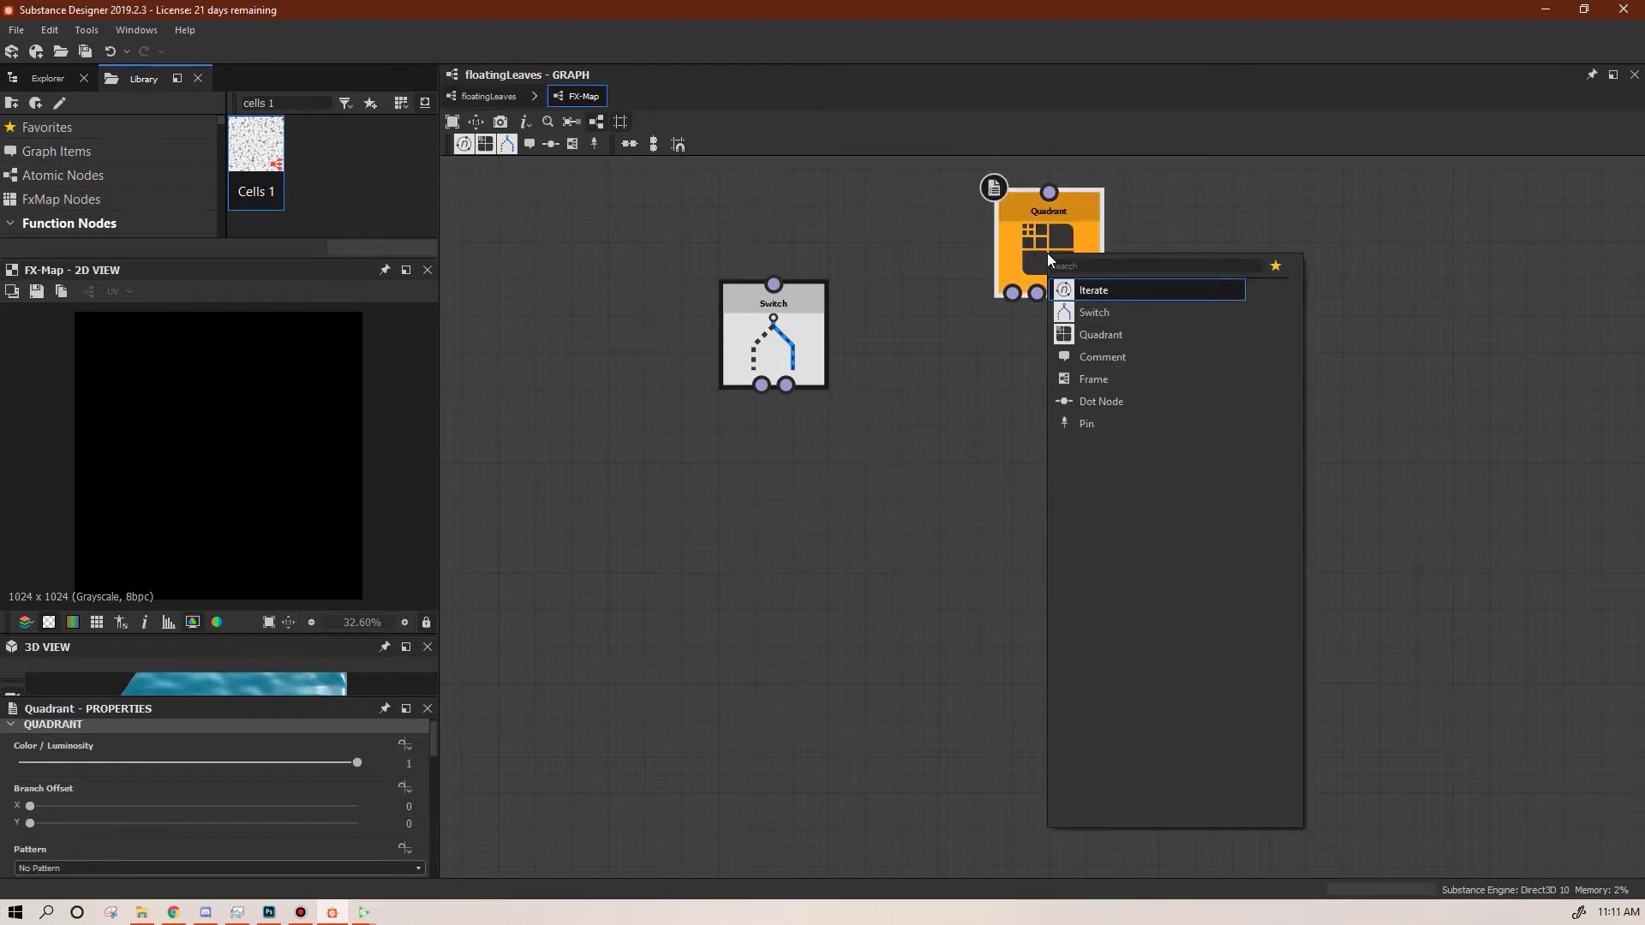
click(1122, 335)
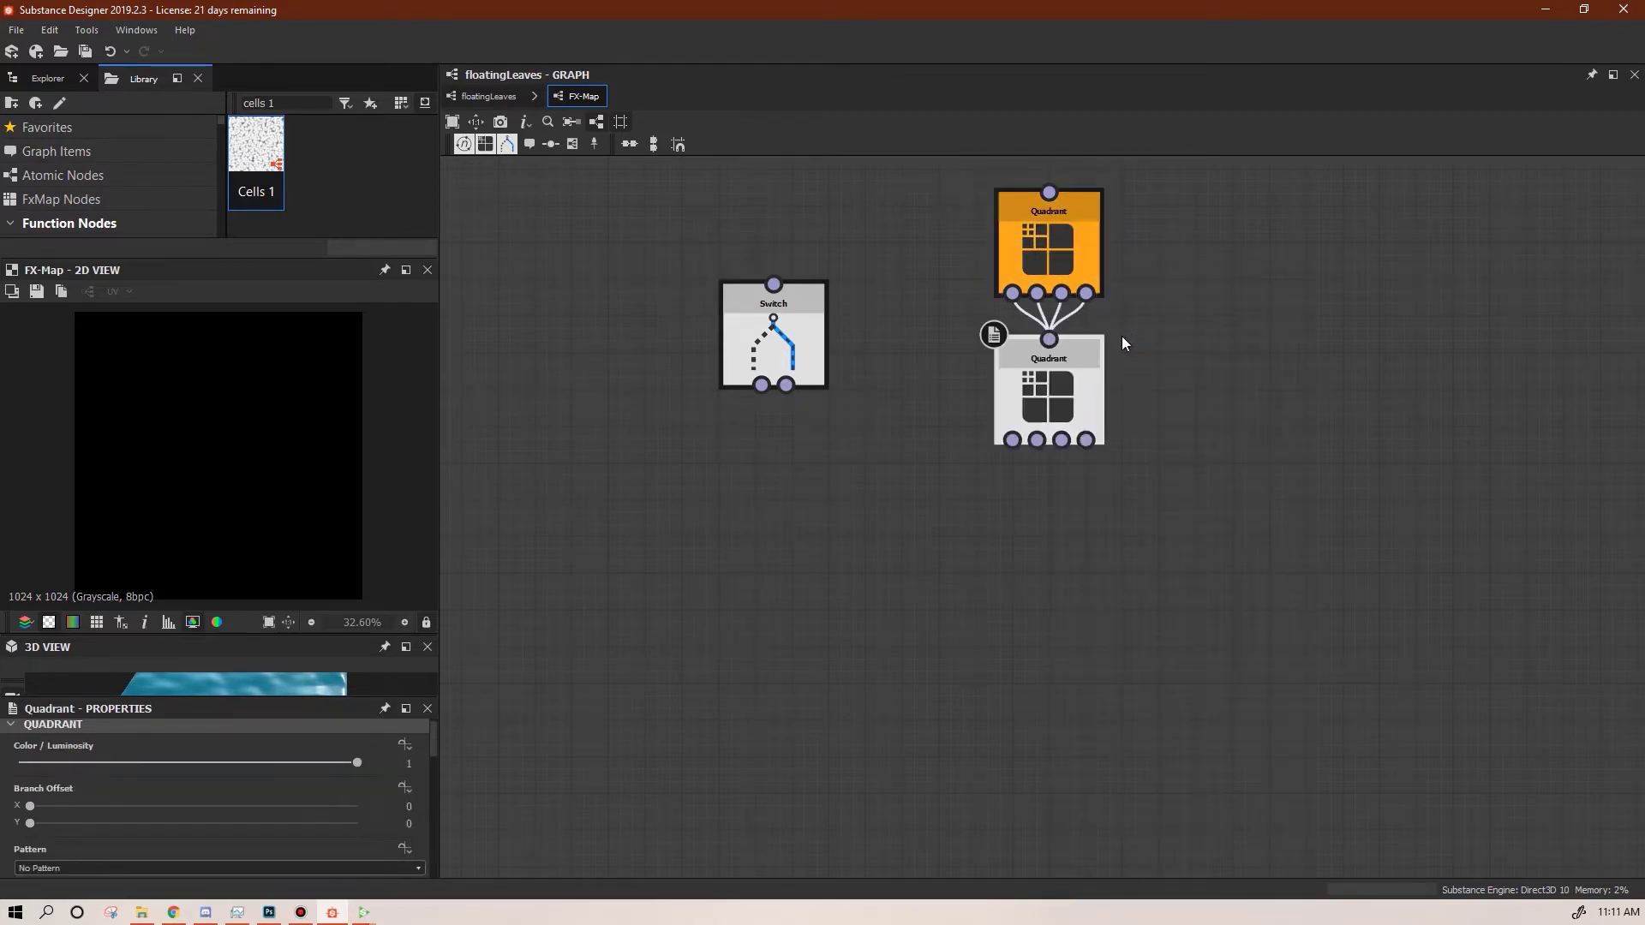
drag(804, 319, 1064, 557)
middle_drag(1249, 619, 1108, 480)
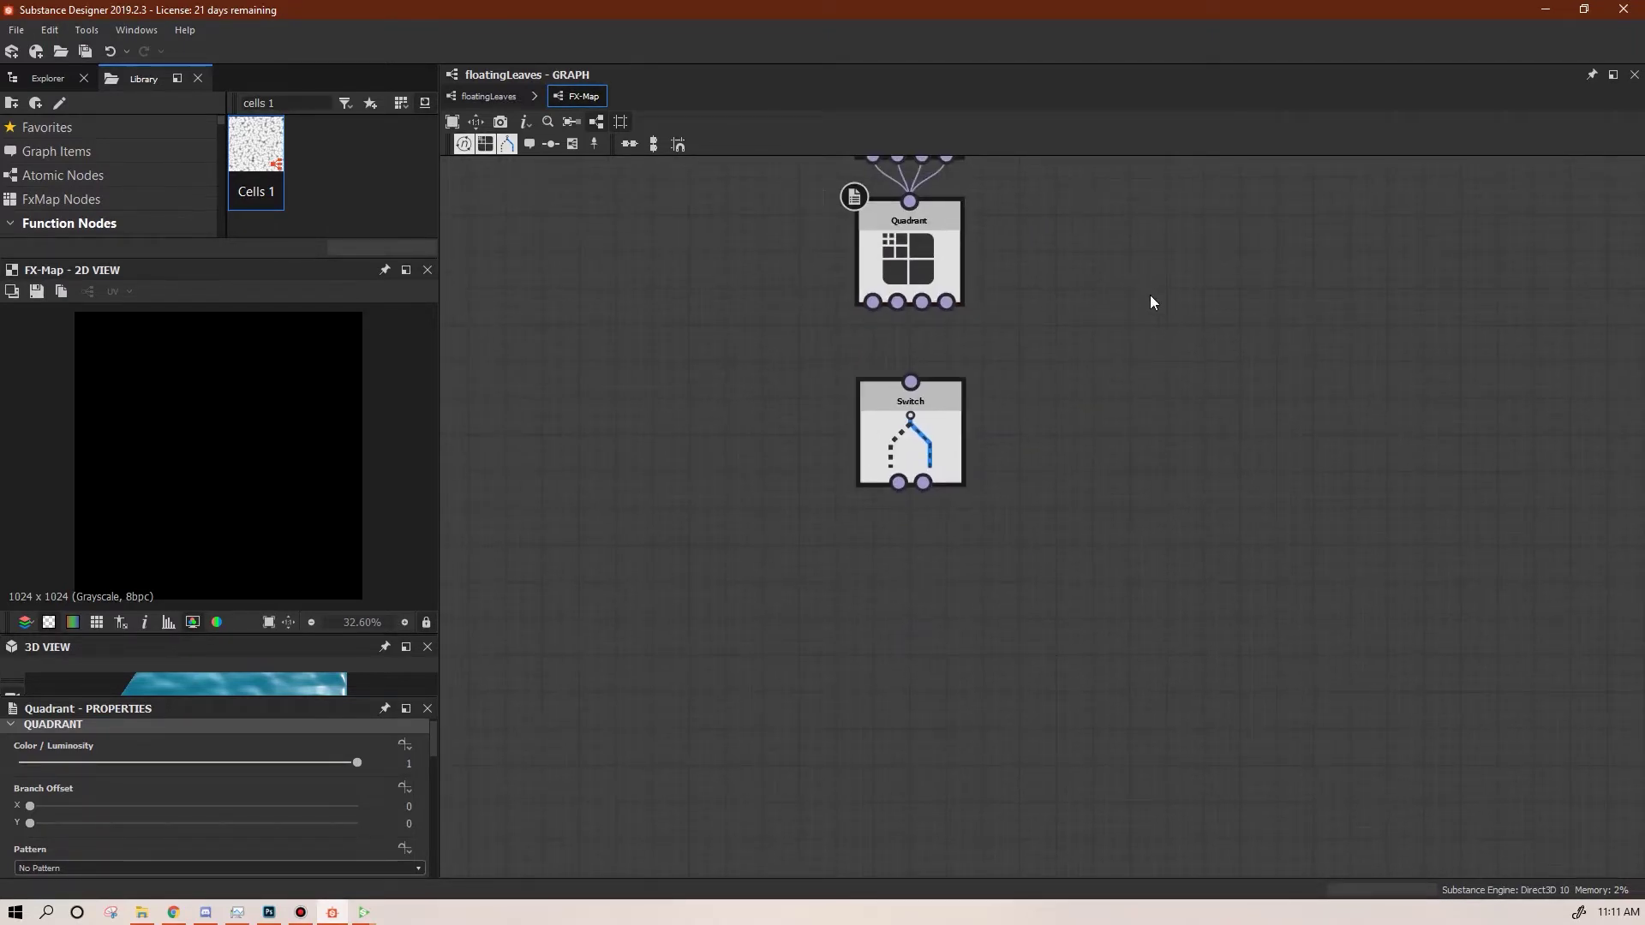
Add two more Quadrant nodes below the Switch, one on each side
right_click(1150, 300)
mouse_move(1256, 309)
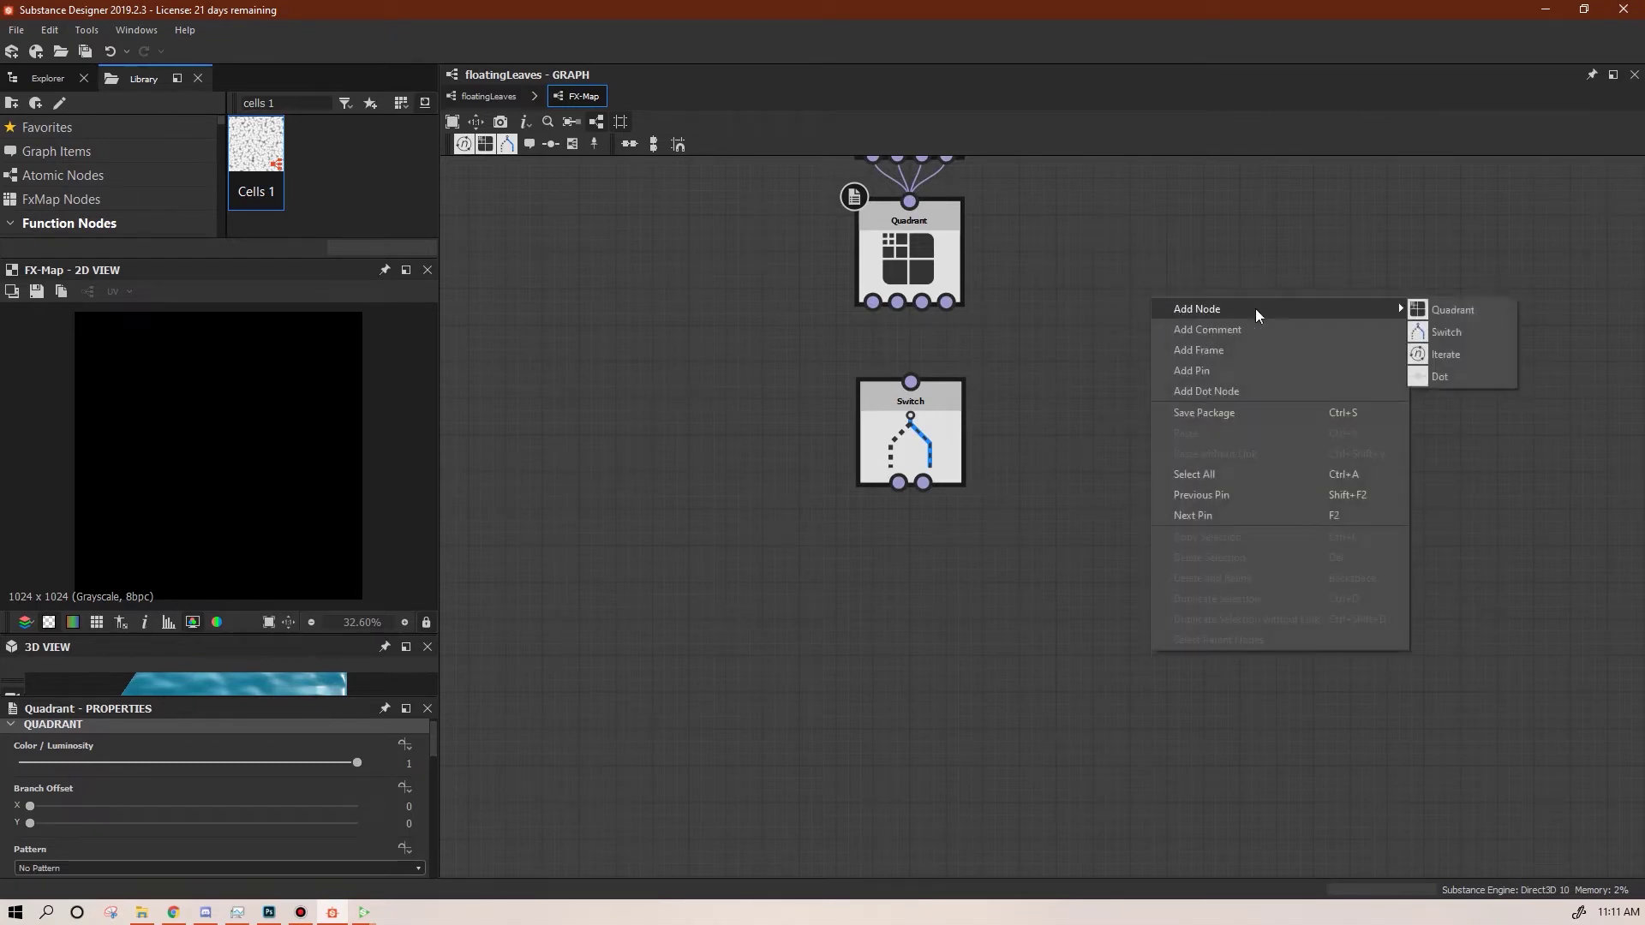
click(1467, 310)
drag(1174, 300, 1172, 383)
key(ctrl+d)
drag(1041, 506, 707, 591)
drag(1170, 375, 1096, 612)
Connect the second Quadrant's four outputs to the Switch and the Switch's two outputs to the lower left and right Quadrants
drag(873, 302, 910, 383)
drag(922, 302, 910, 399)
drag(947, 301, 910, 382)
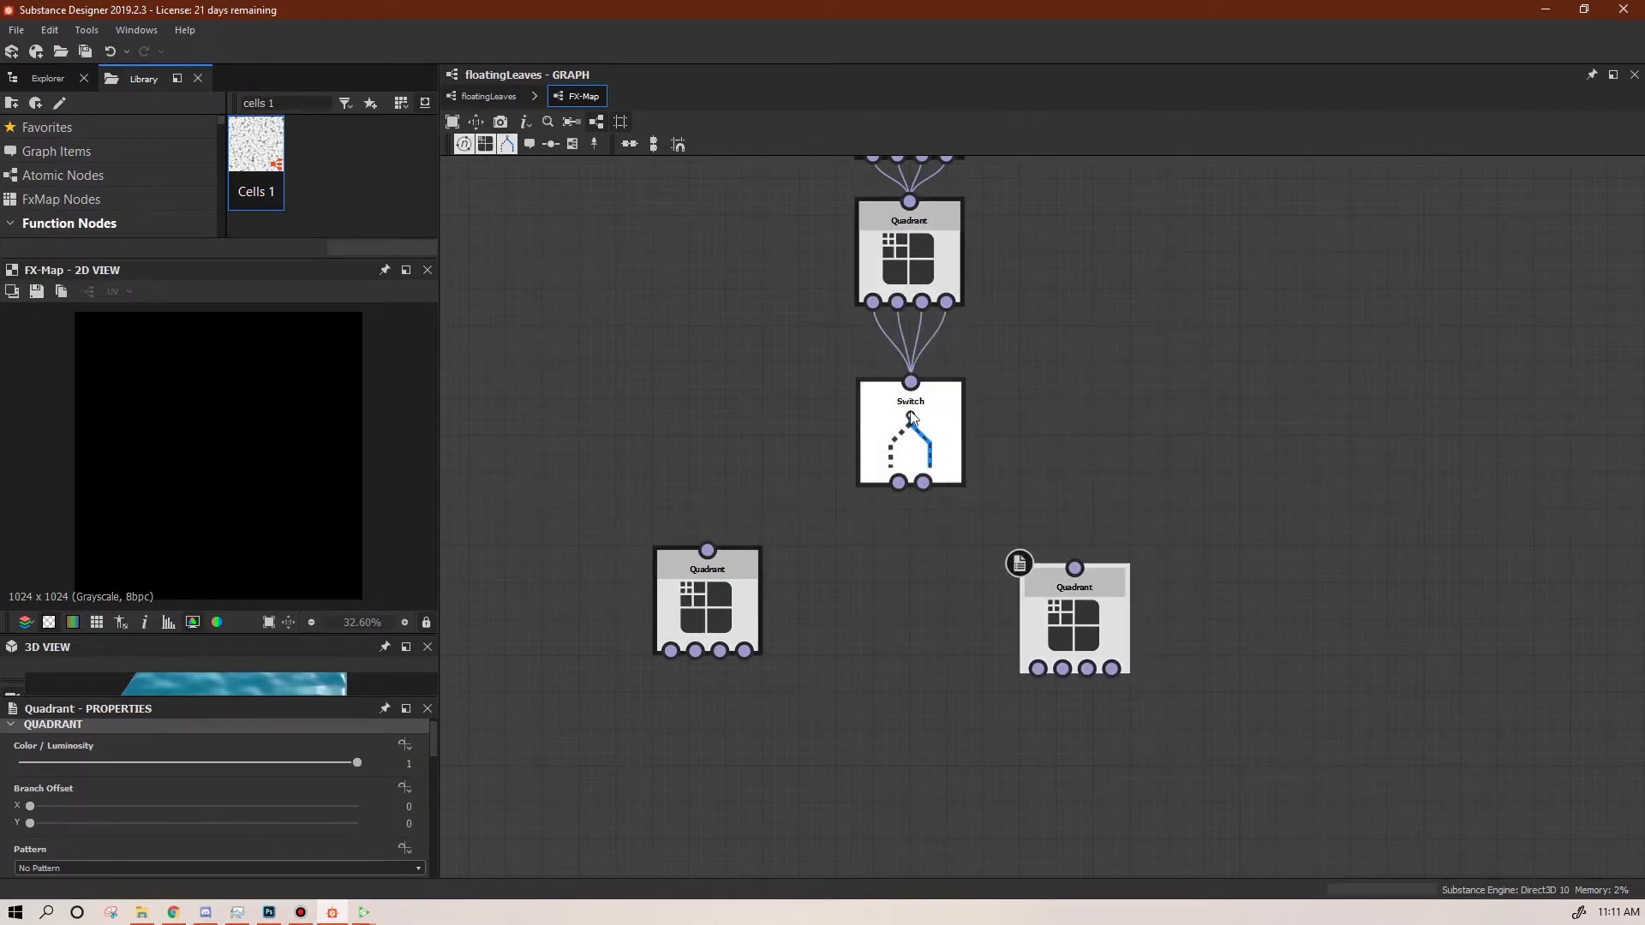
drag(806, 512, 707, 551)
drag(923, 483, 1075, 569)
click(737, 636)
mouse_move(737, 634)
mouse_down()
mouse_move(785, 639)
mouse_move(759, 623)
mouse_up()
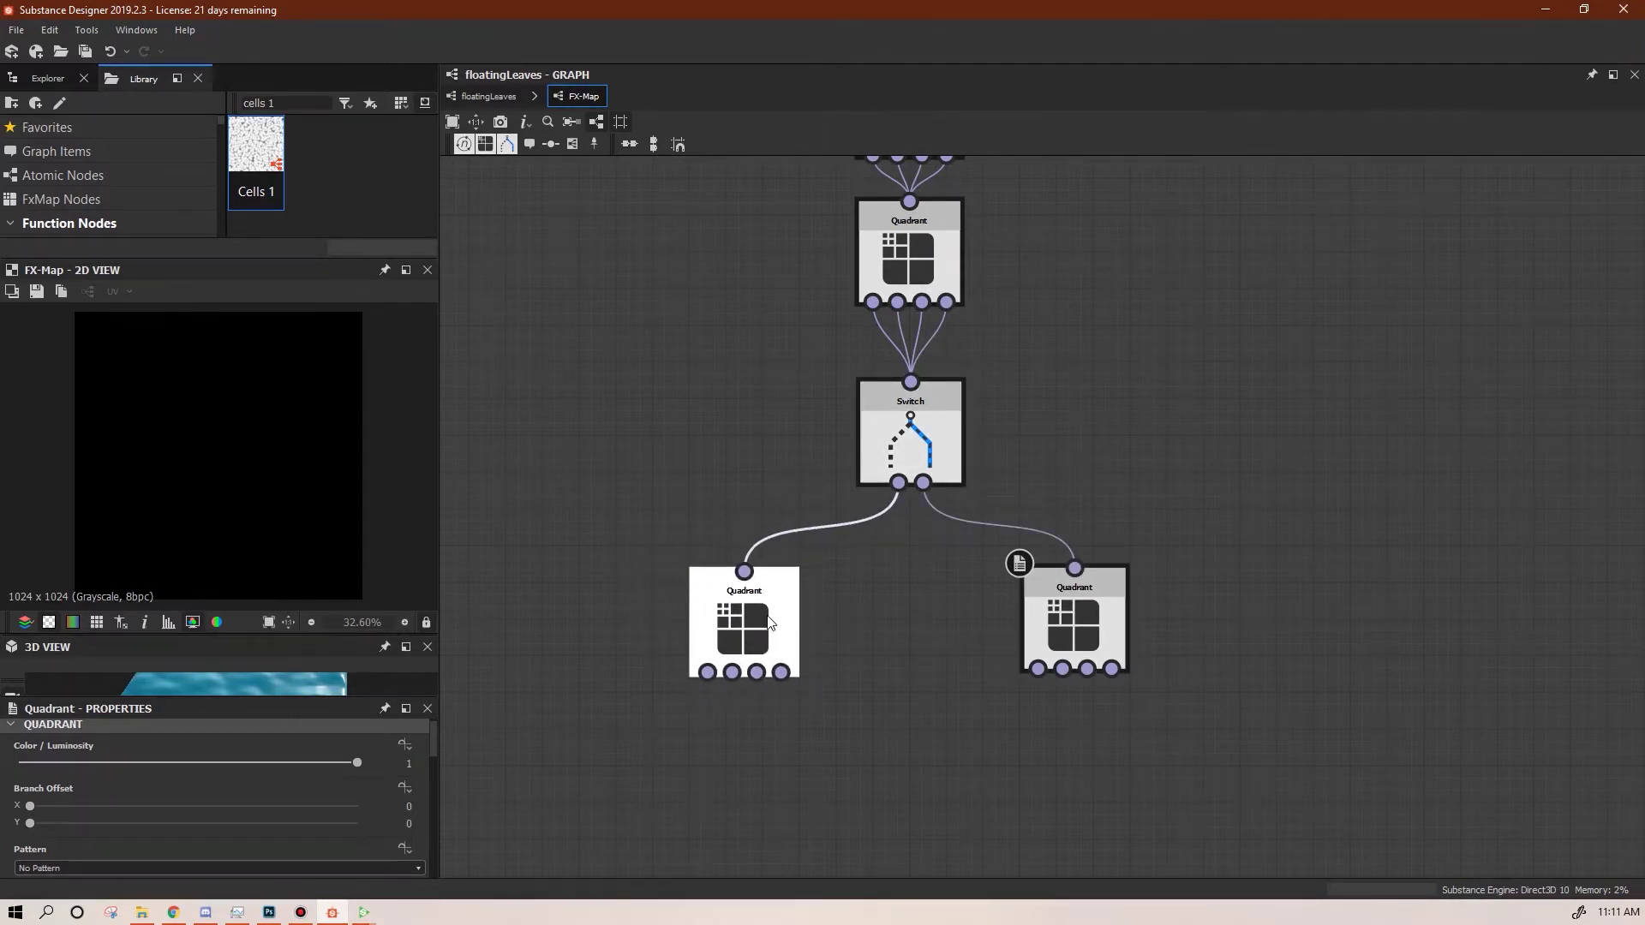
Set the lower left Quadrant's pattern to Input Image and check its Input Image Index
click(758, 619)
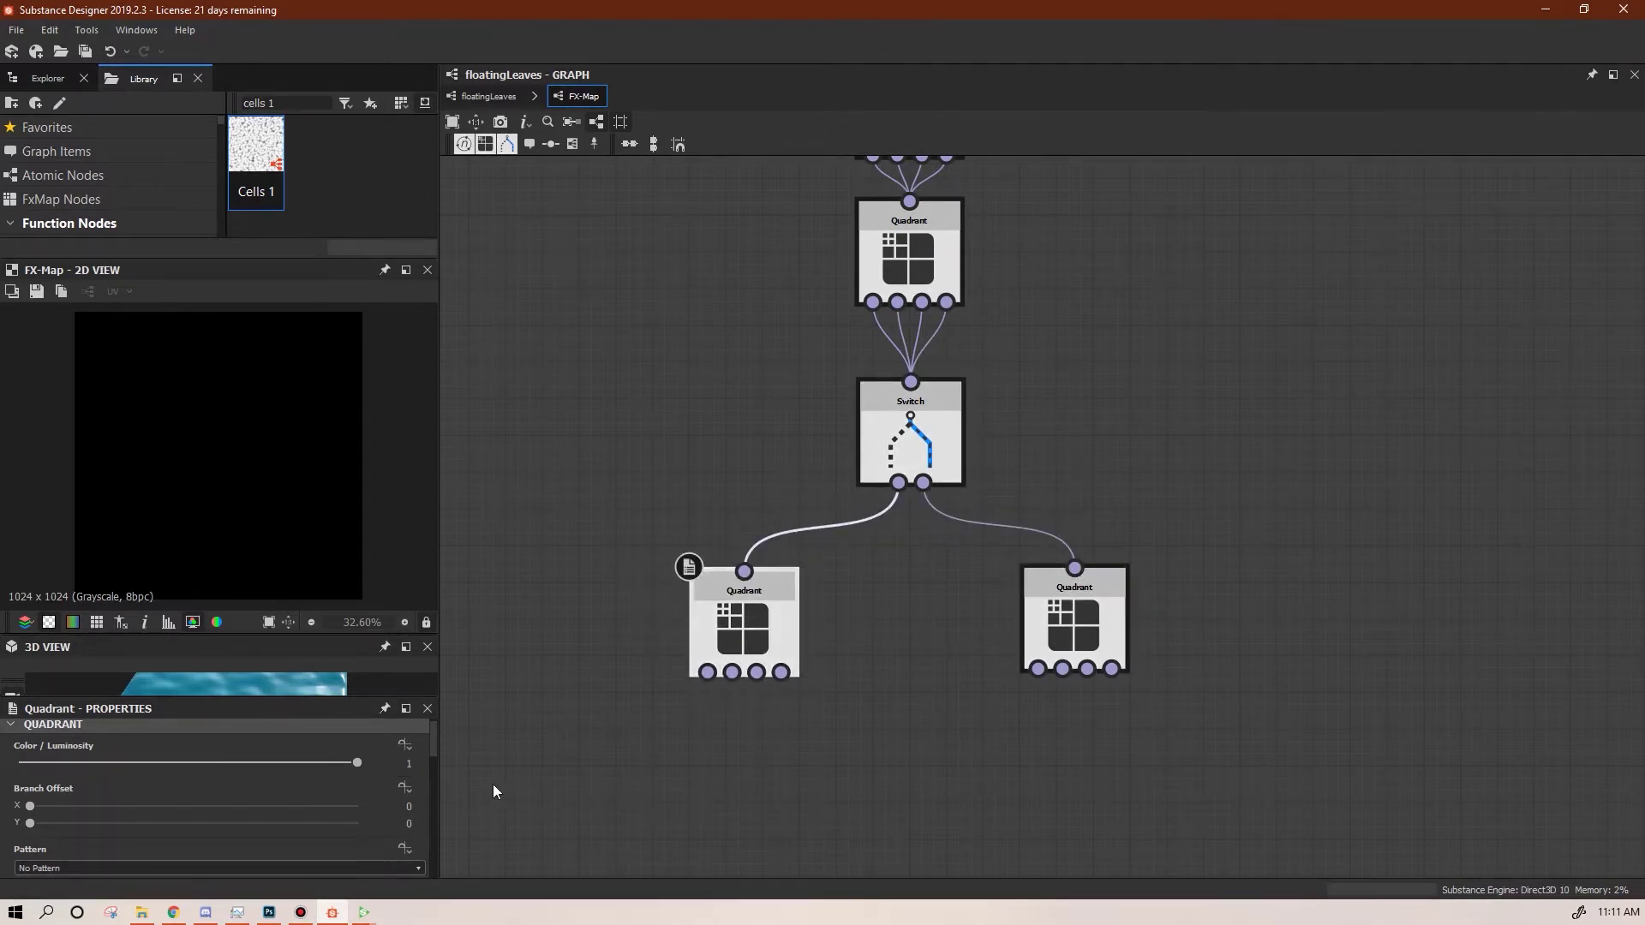
mouse_move(435, 743)
mouse_down()
mouse_move(437, 861)
mouse_move(441, 748)
mouse_up()
click(386, 844)
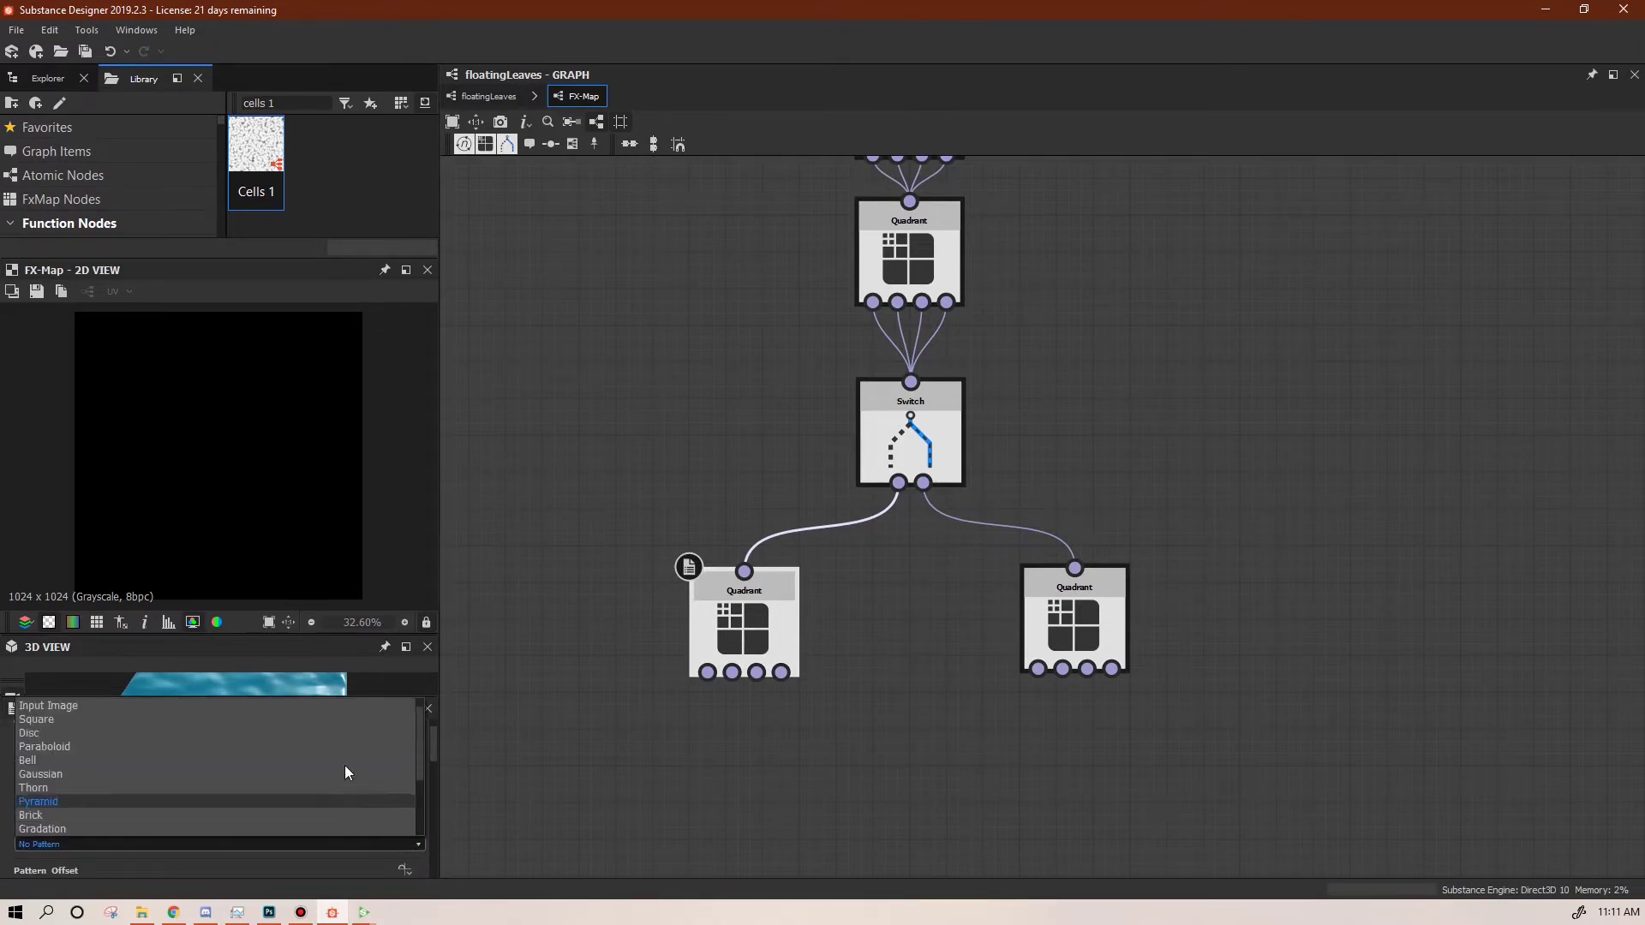
click(317, 711)
drag(433, 740, 435, 844)
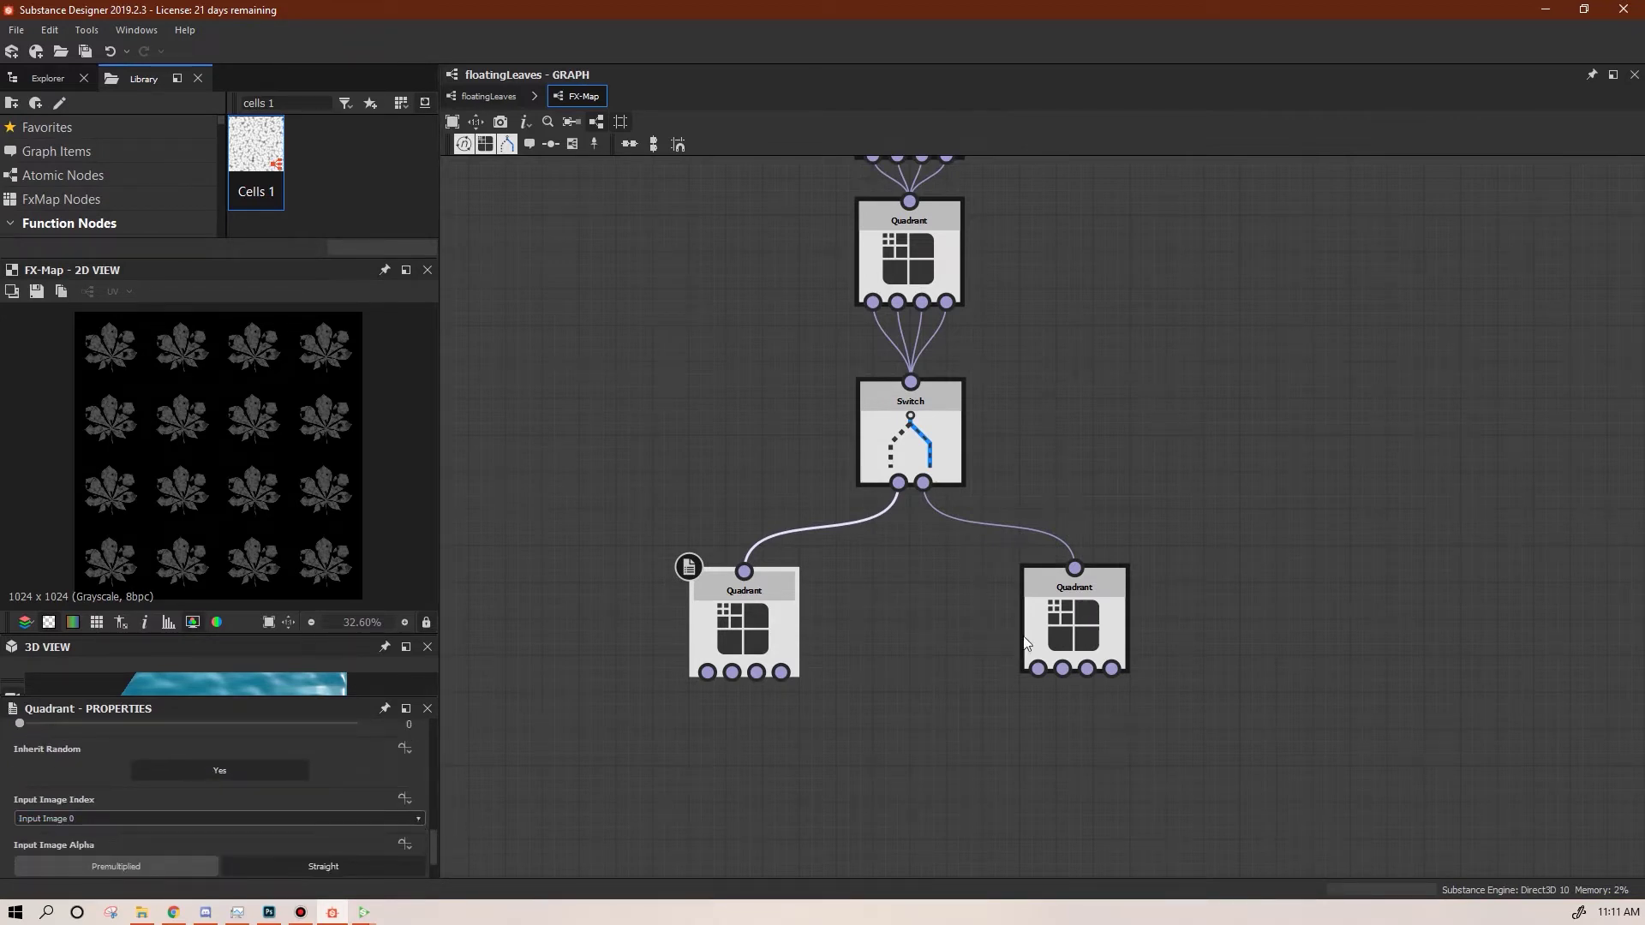
Set the lower right Quadrant's Input Image Index to Input Image 1 and its pattern to Input Image
click(1061, 619)
click(418, 819)
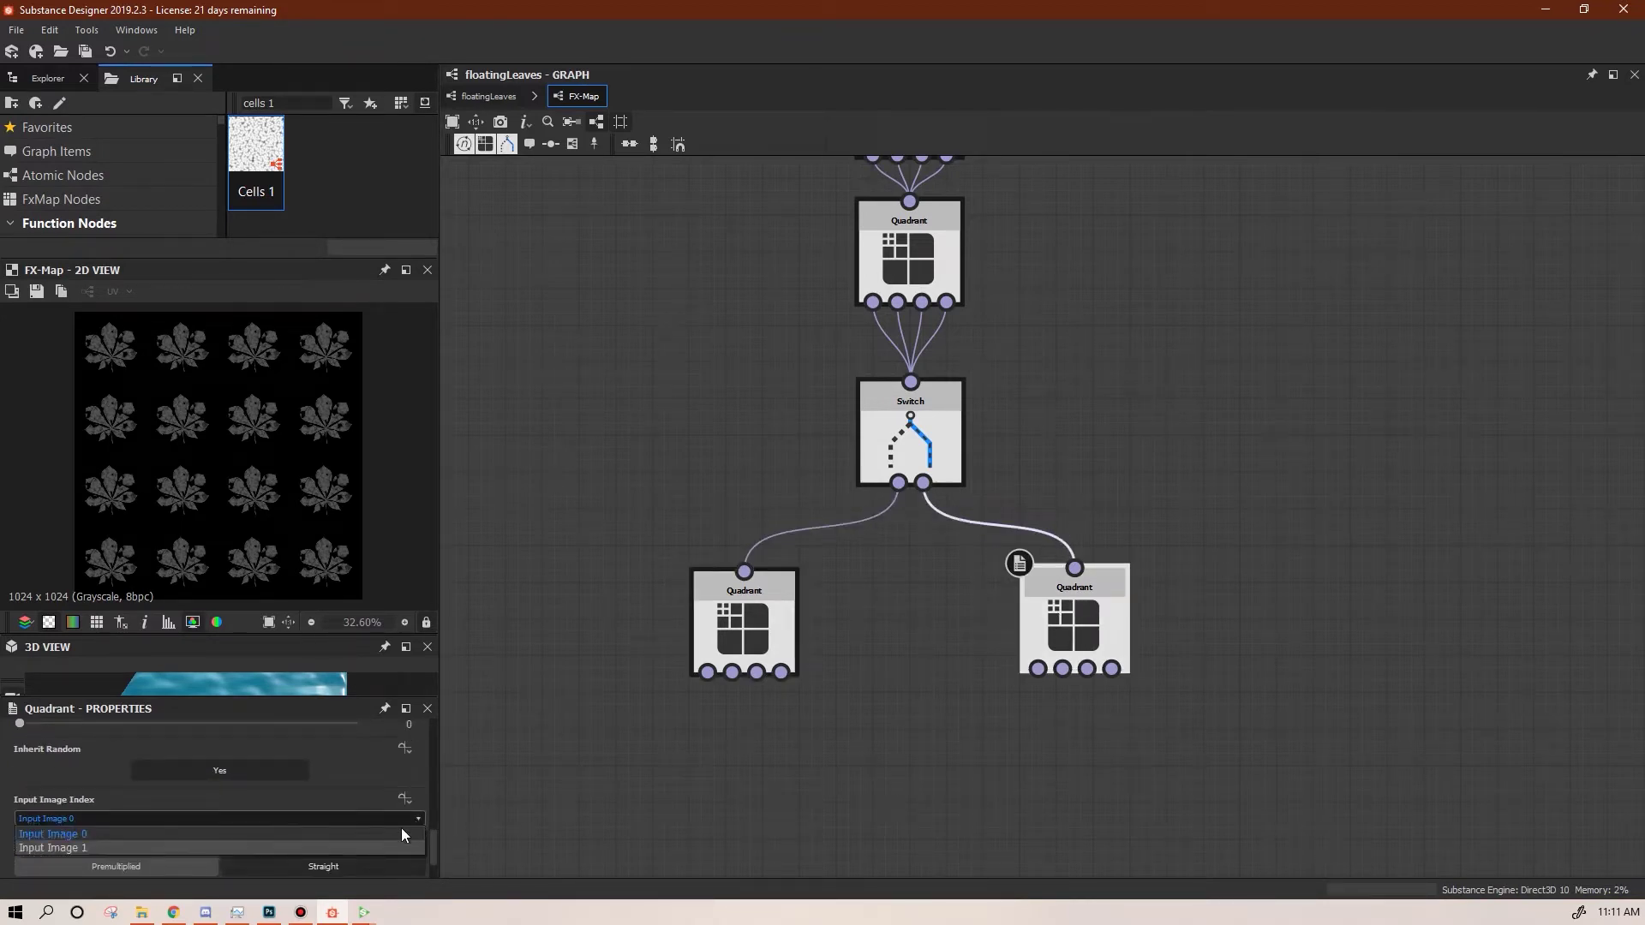
click(394, 848)
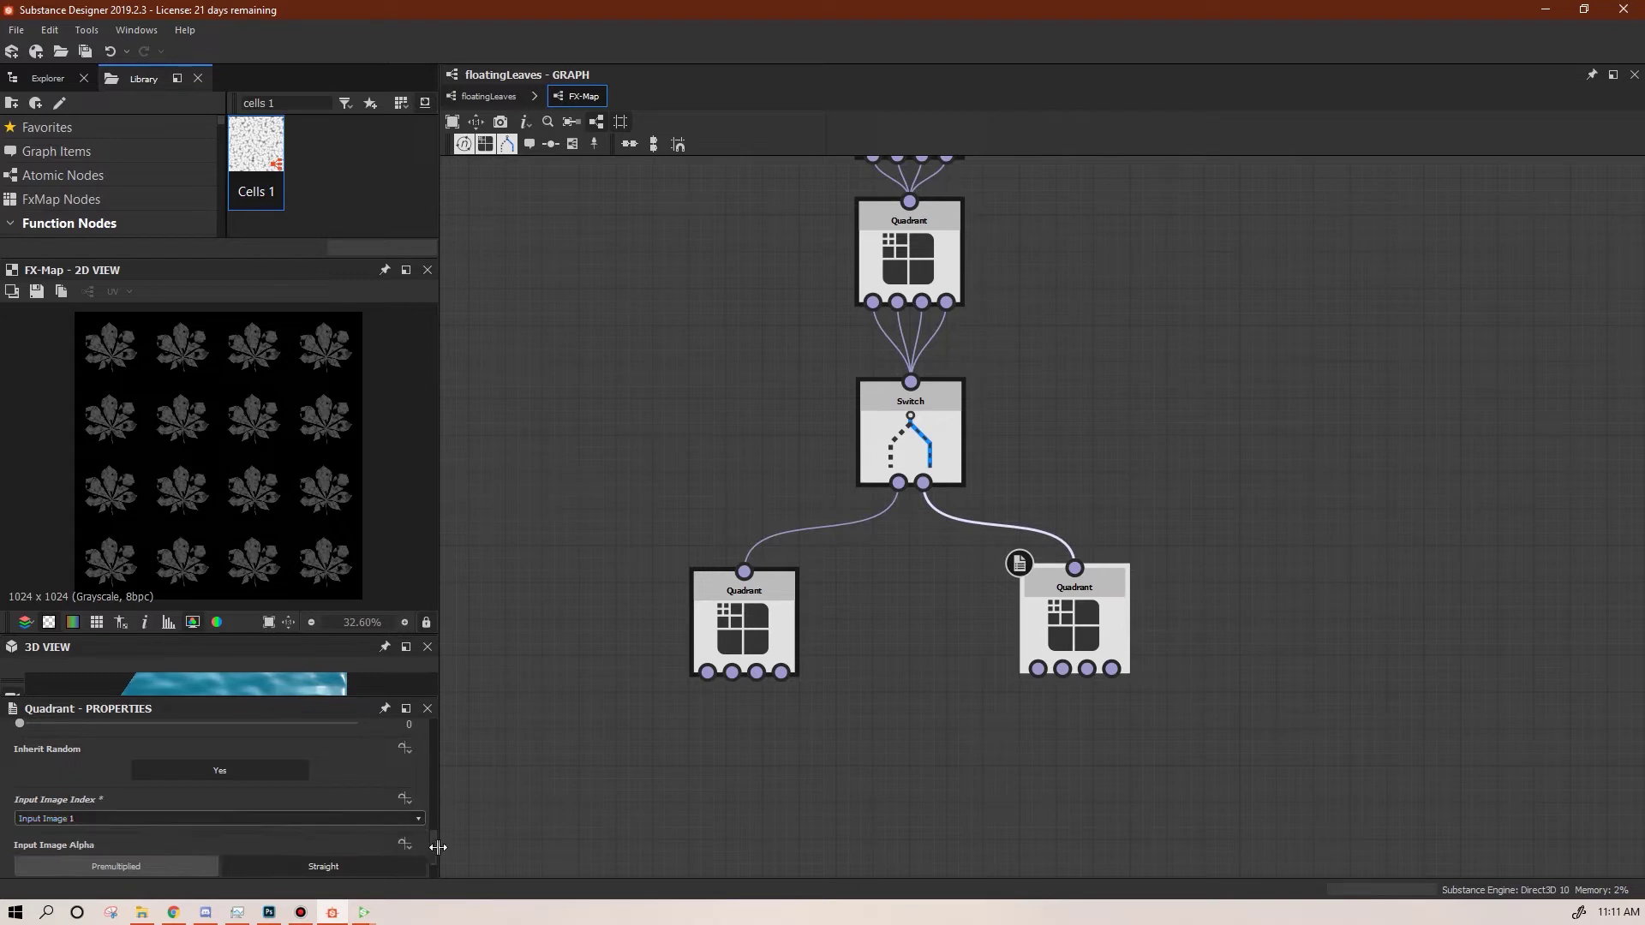
drag(434, 848, 430, 759)
click(419, 782)
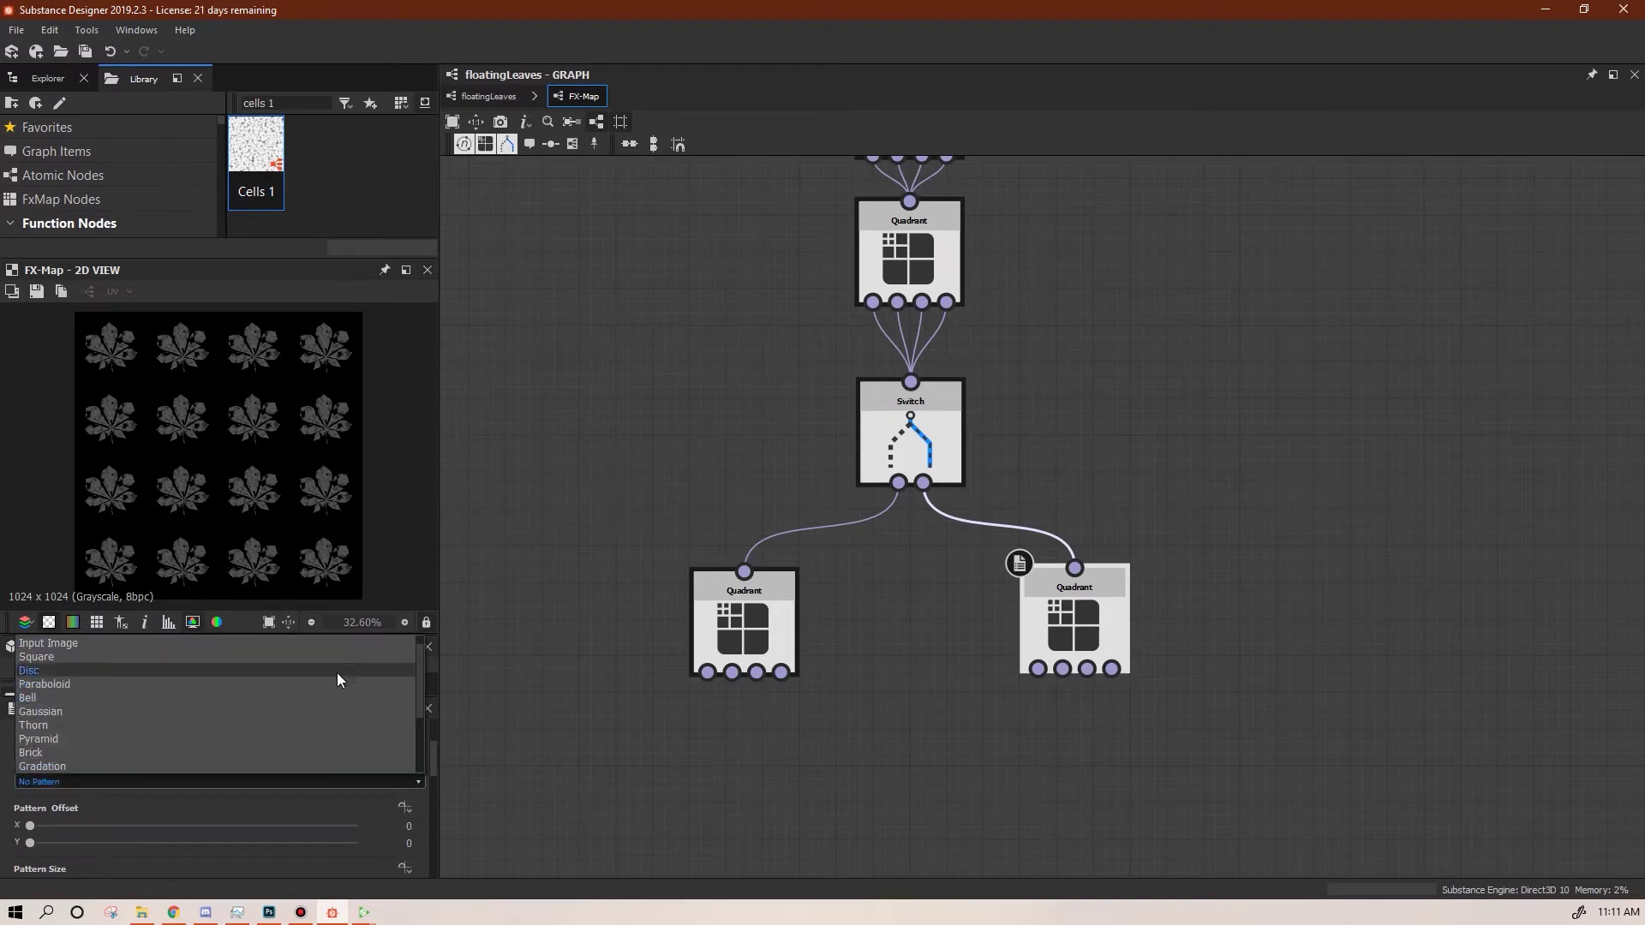
click(316, 645)
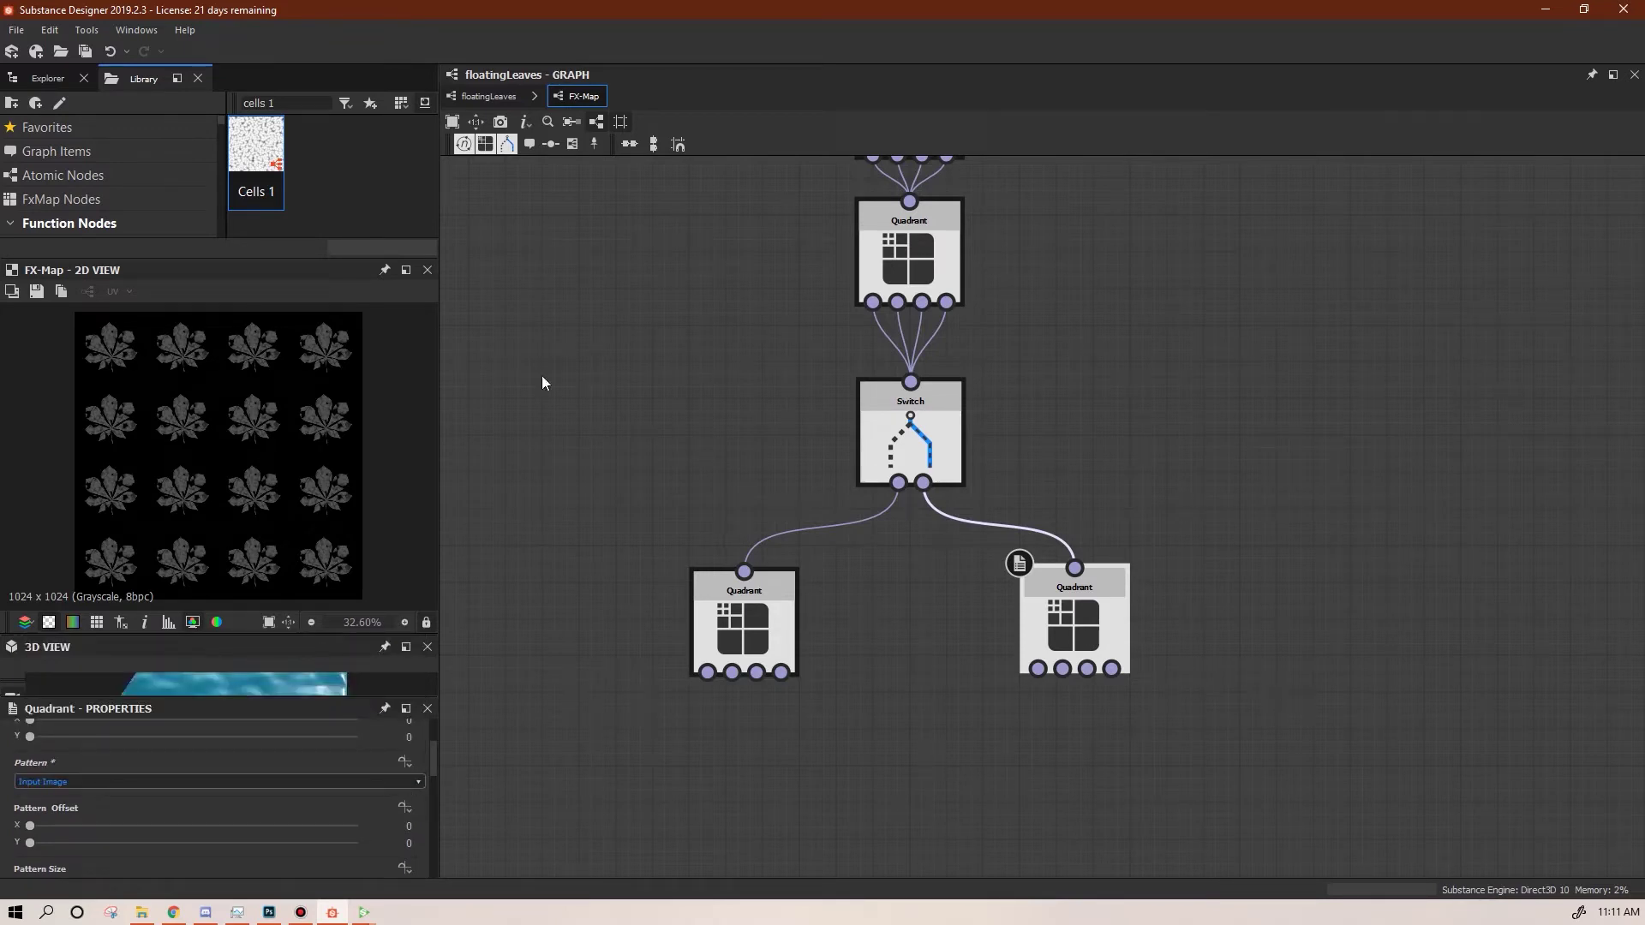
scroll(281, 467, down, 3)
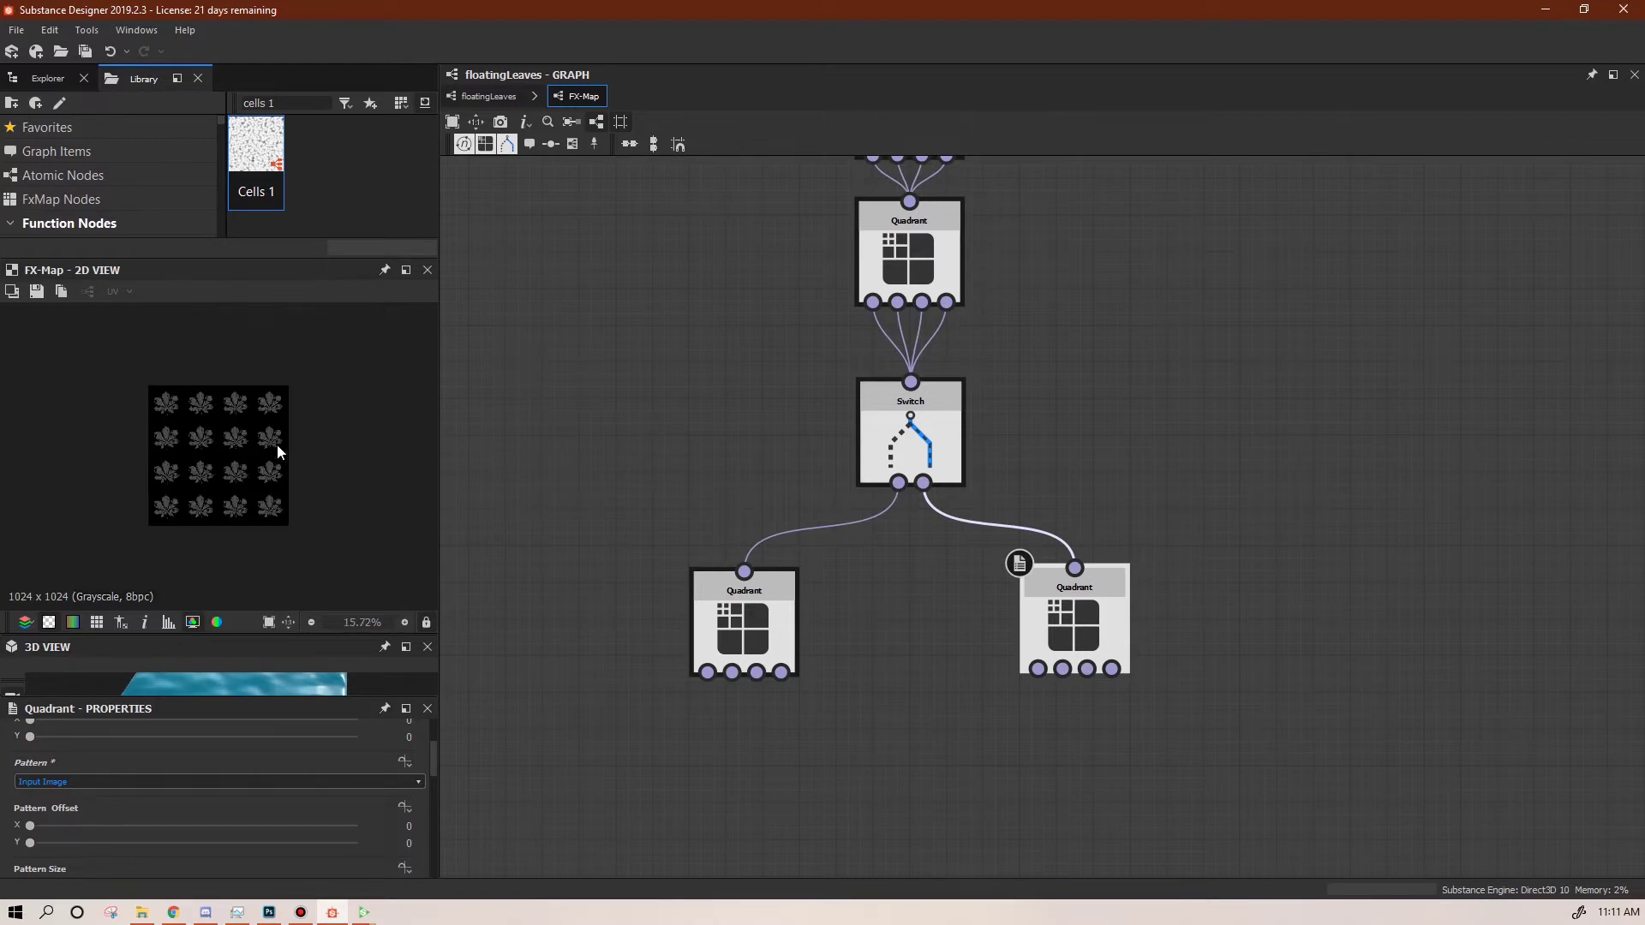
scroll(248, 467, up, 2)
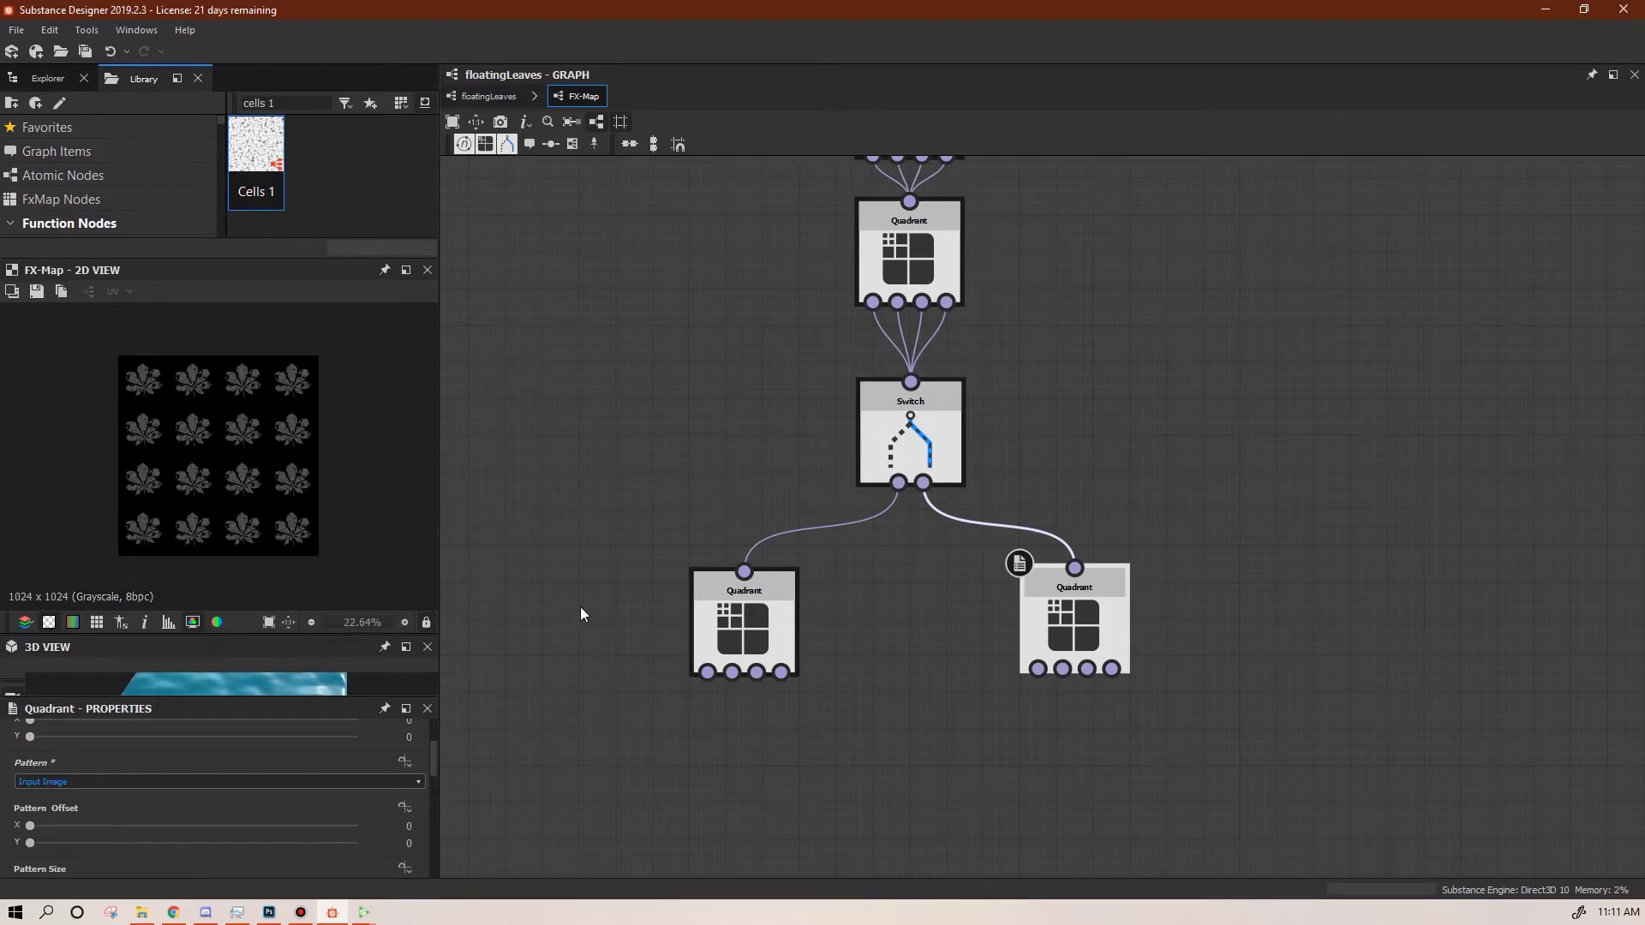
Check the two leaf Blends connected to the FX-Map inputs, previewing each and the FX-Map result in the 2D view
click(485, 96)
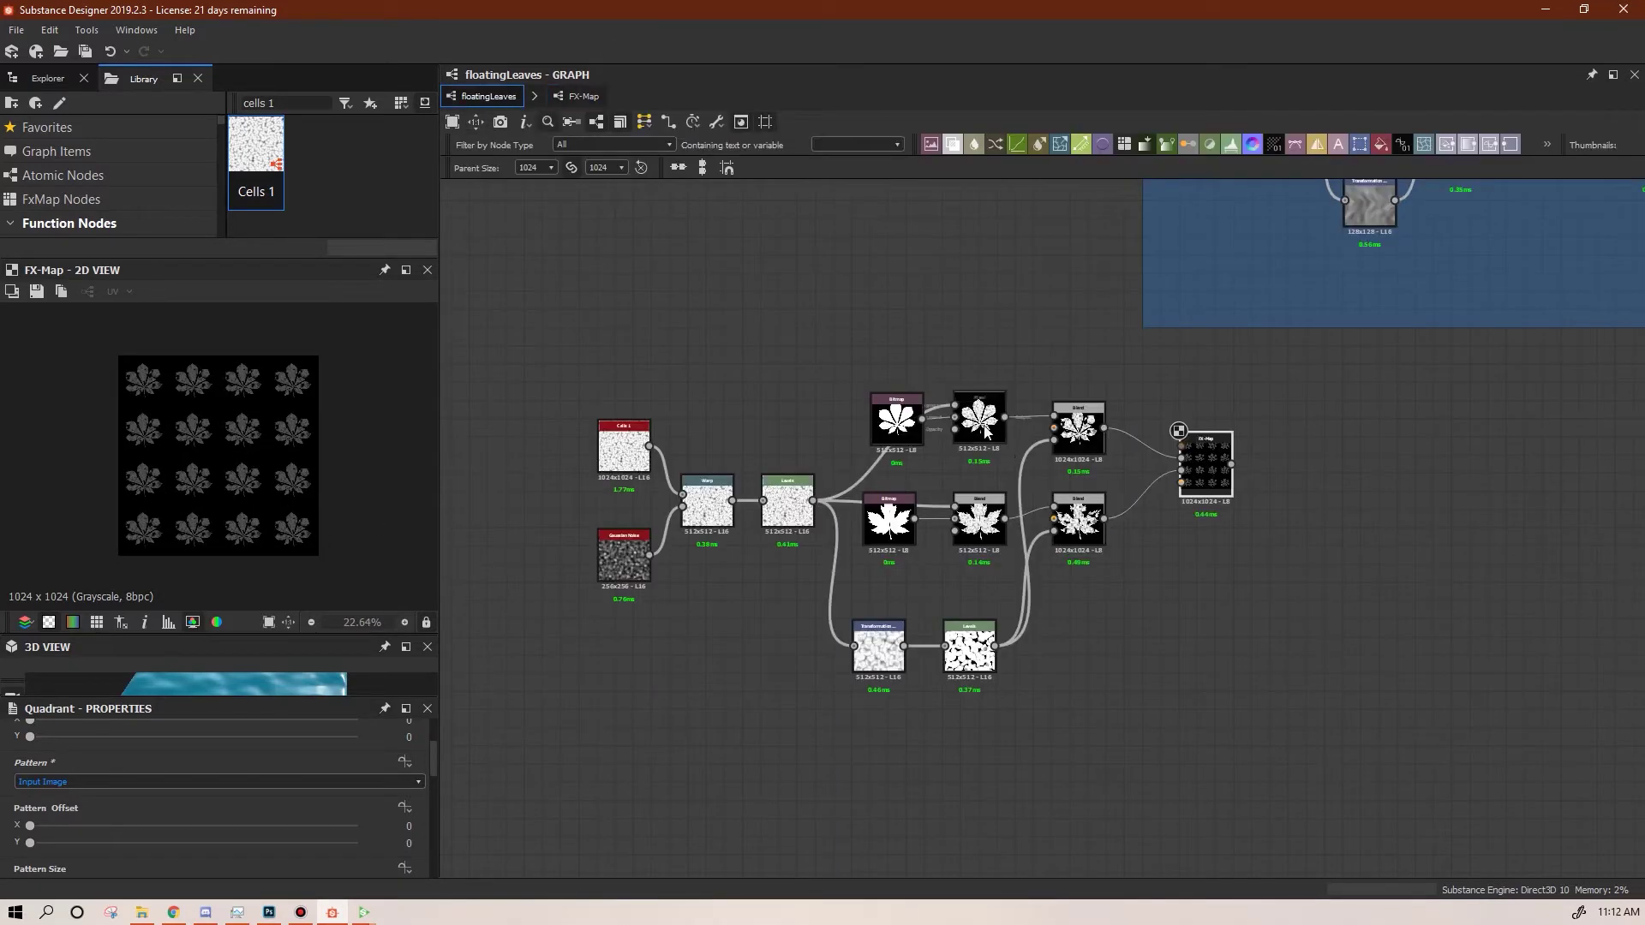
scroll(1211, 489, up, 3)
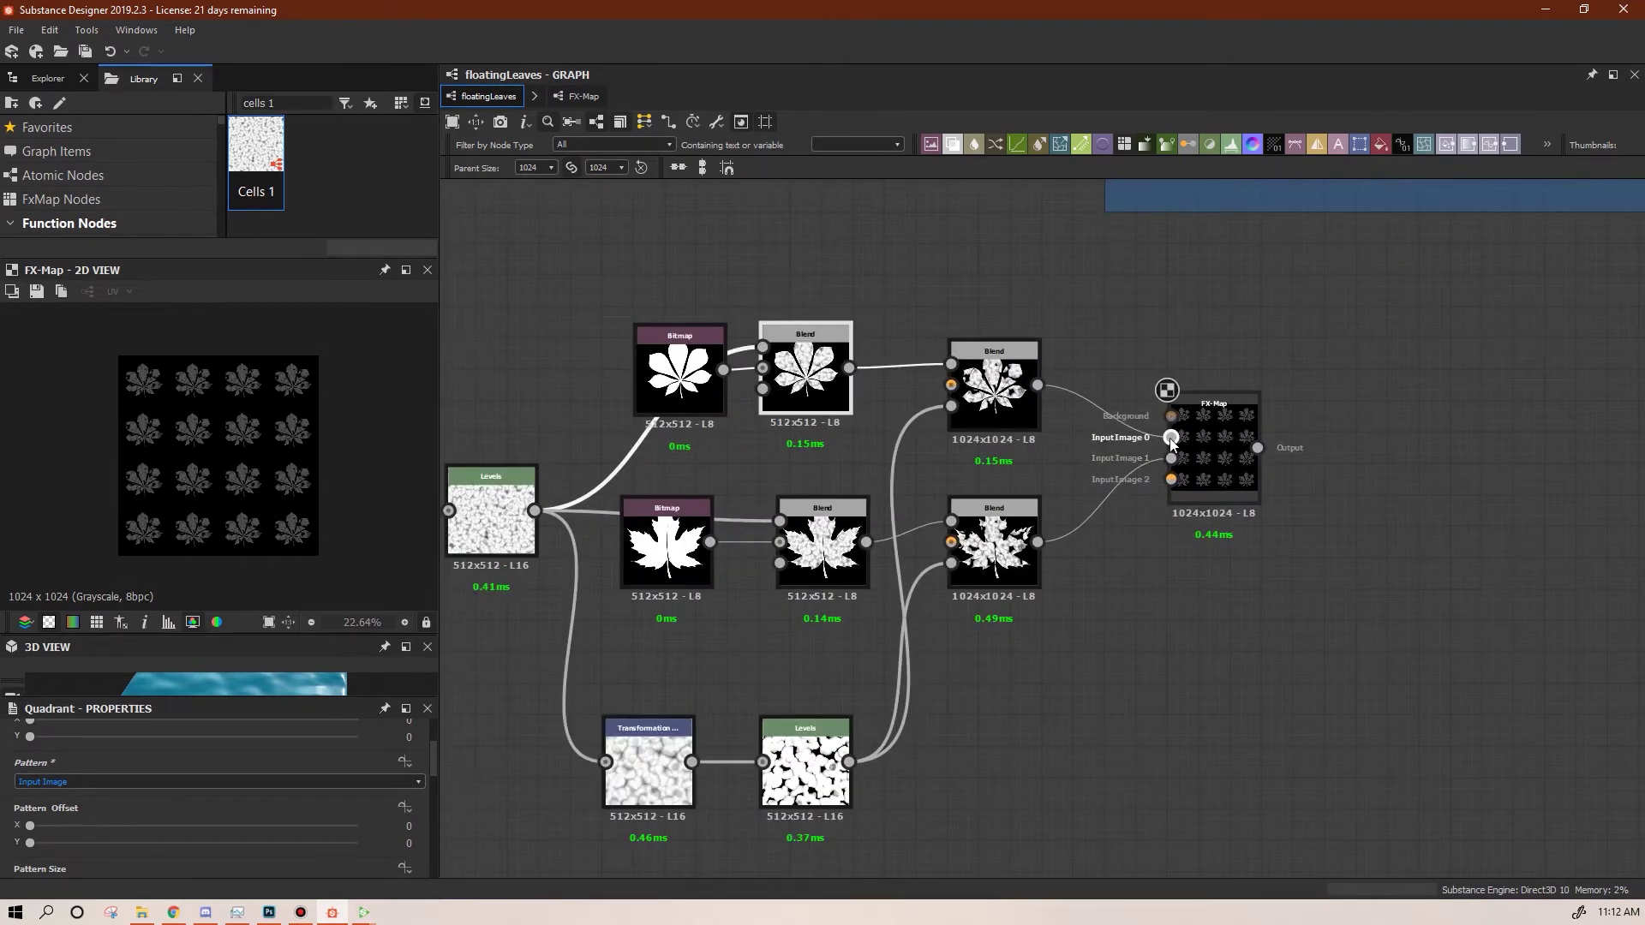
double_click(994, 549)
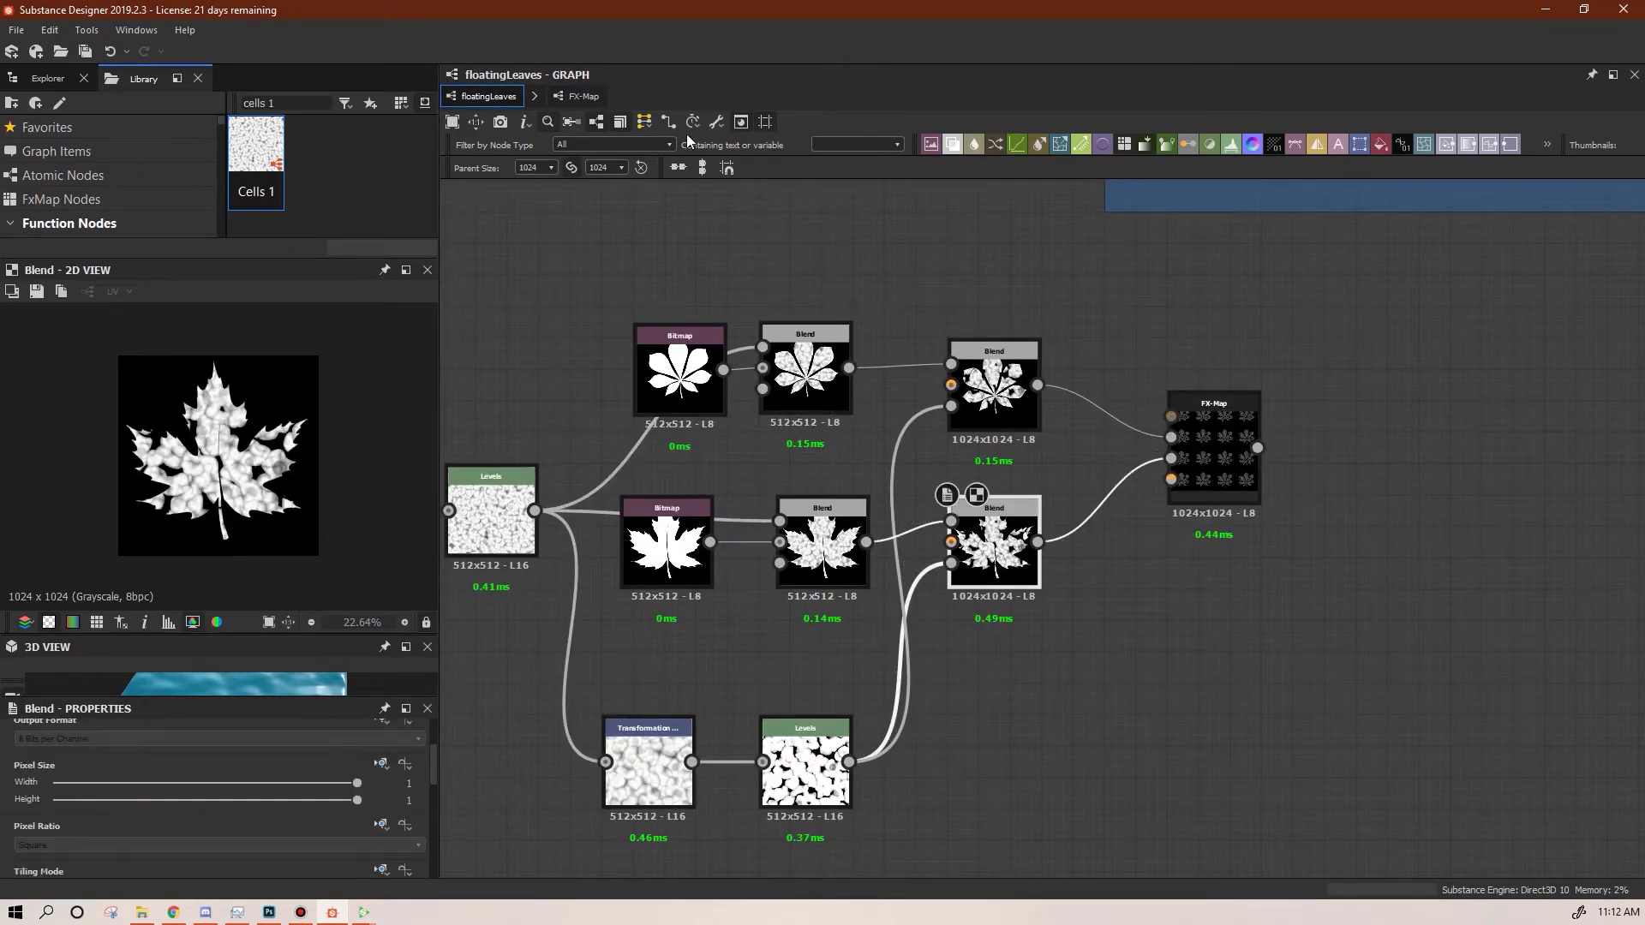
double_click(994, 385)
click(583, 96)
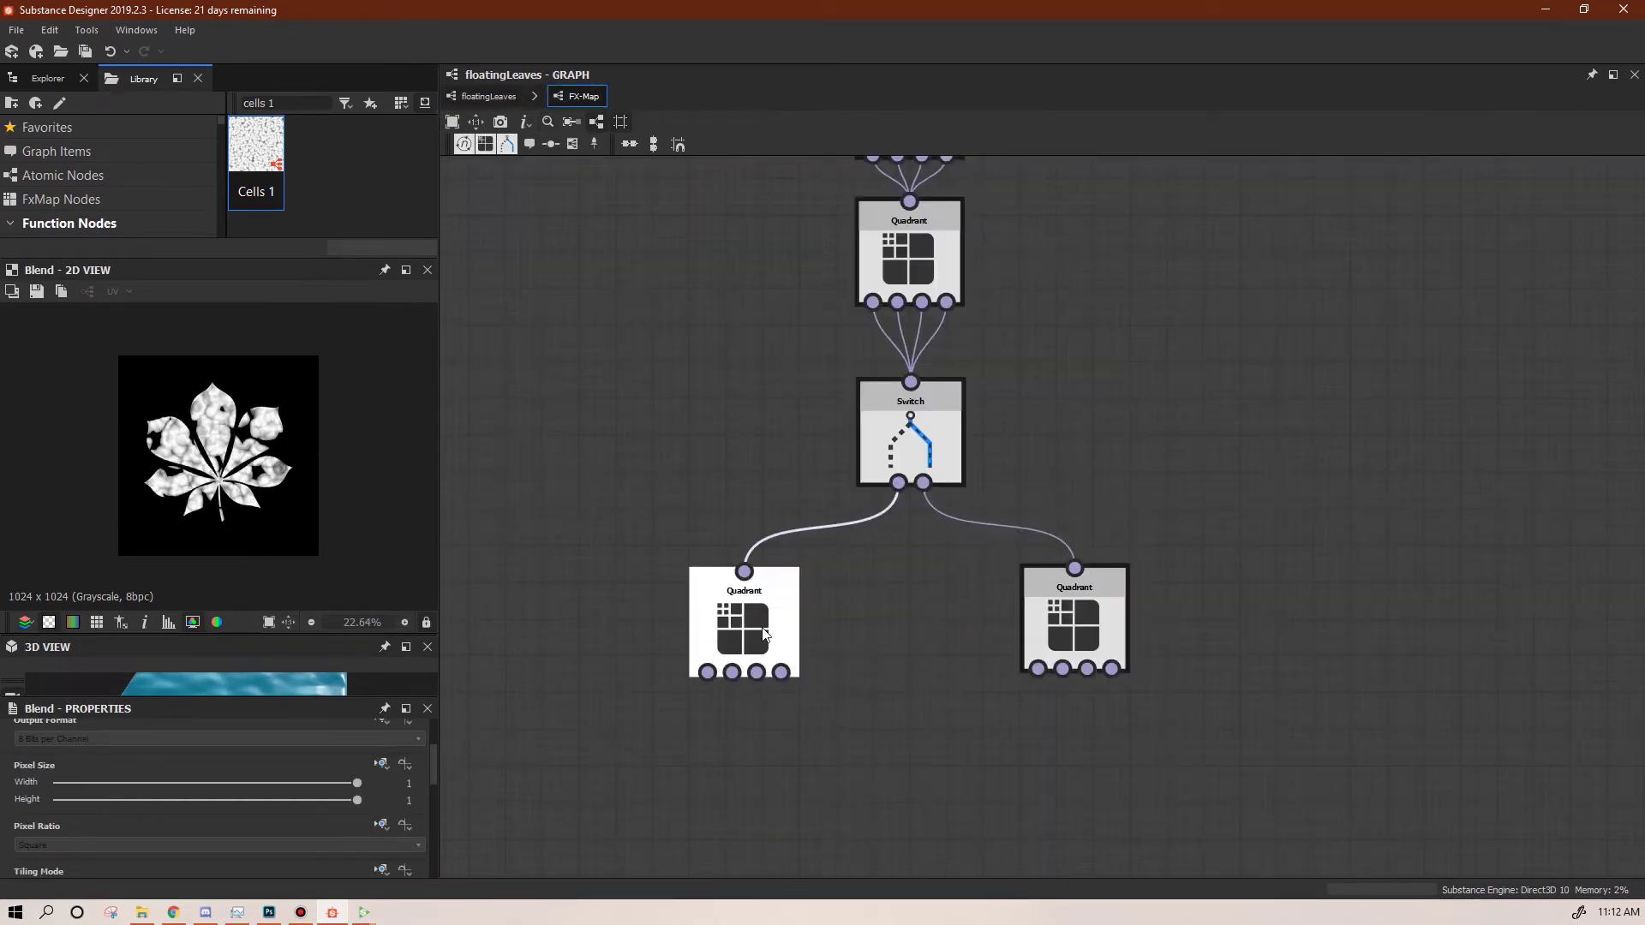
click(737, 638)
click(490, 96)
double_click(1210, 442)
Inspect the Switch's Selector and the two lower Quadrants in the FX-Map graph, including the left Quadrant's Input Image Index
click(583, 96)
drag(752, 618, 753, 634)
click(937, 448)
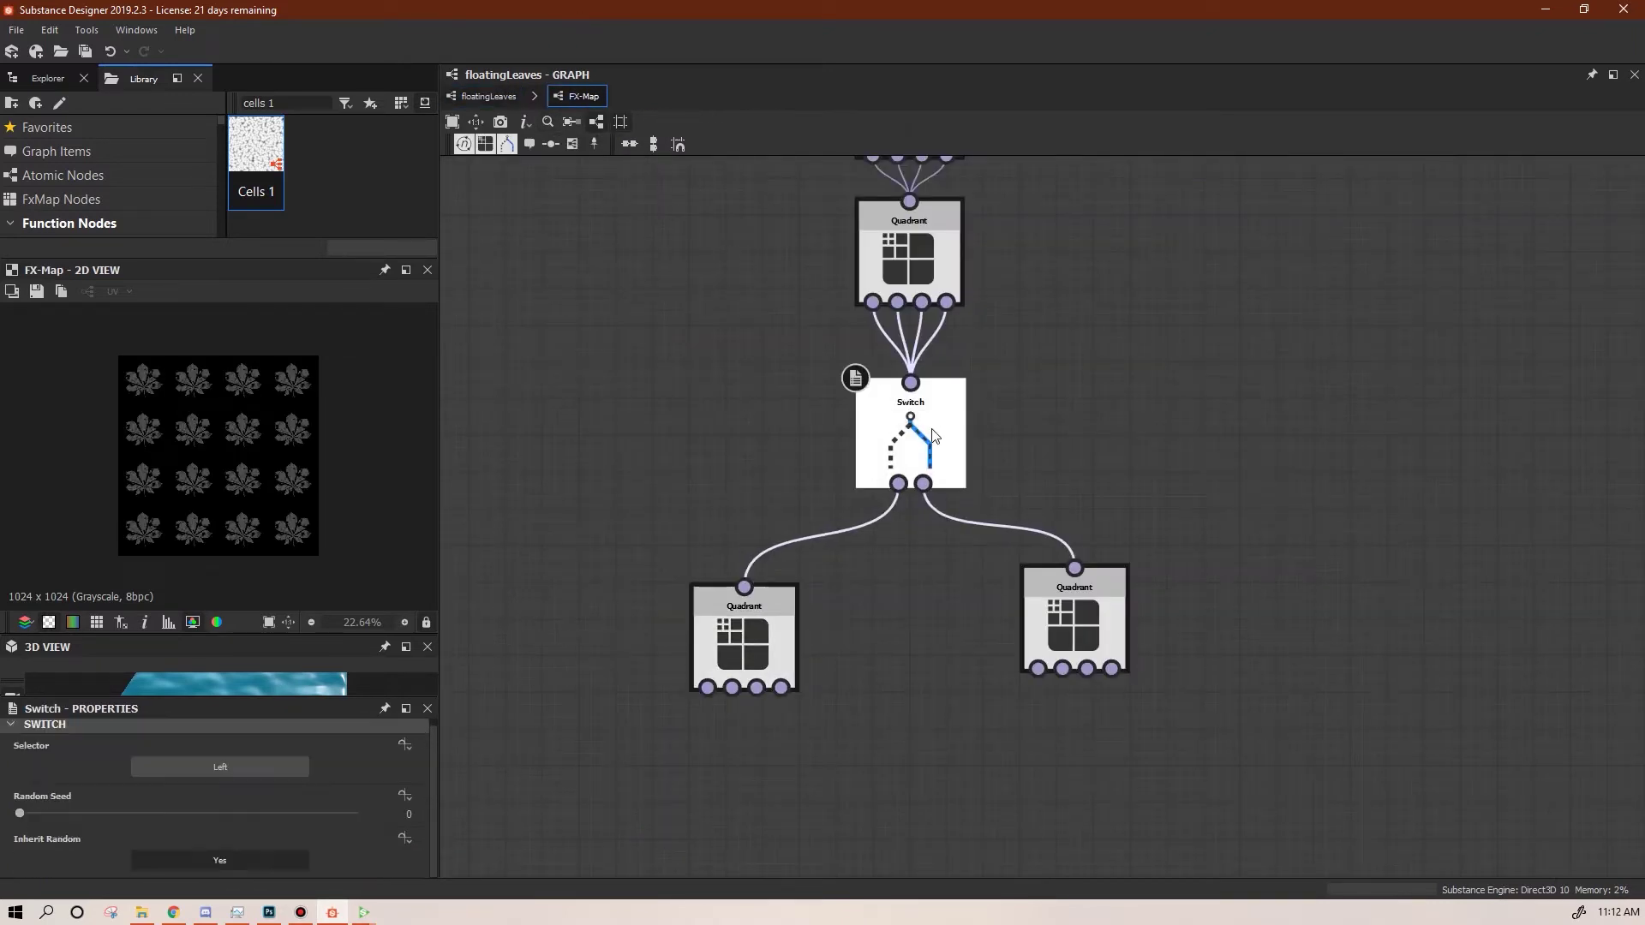
click(223, 769)
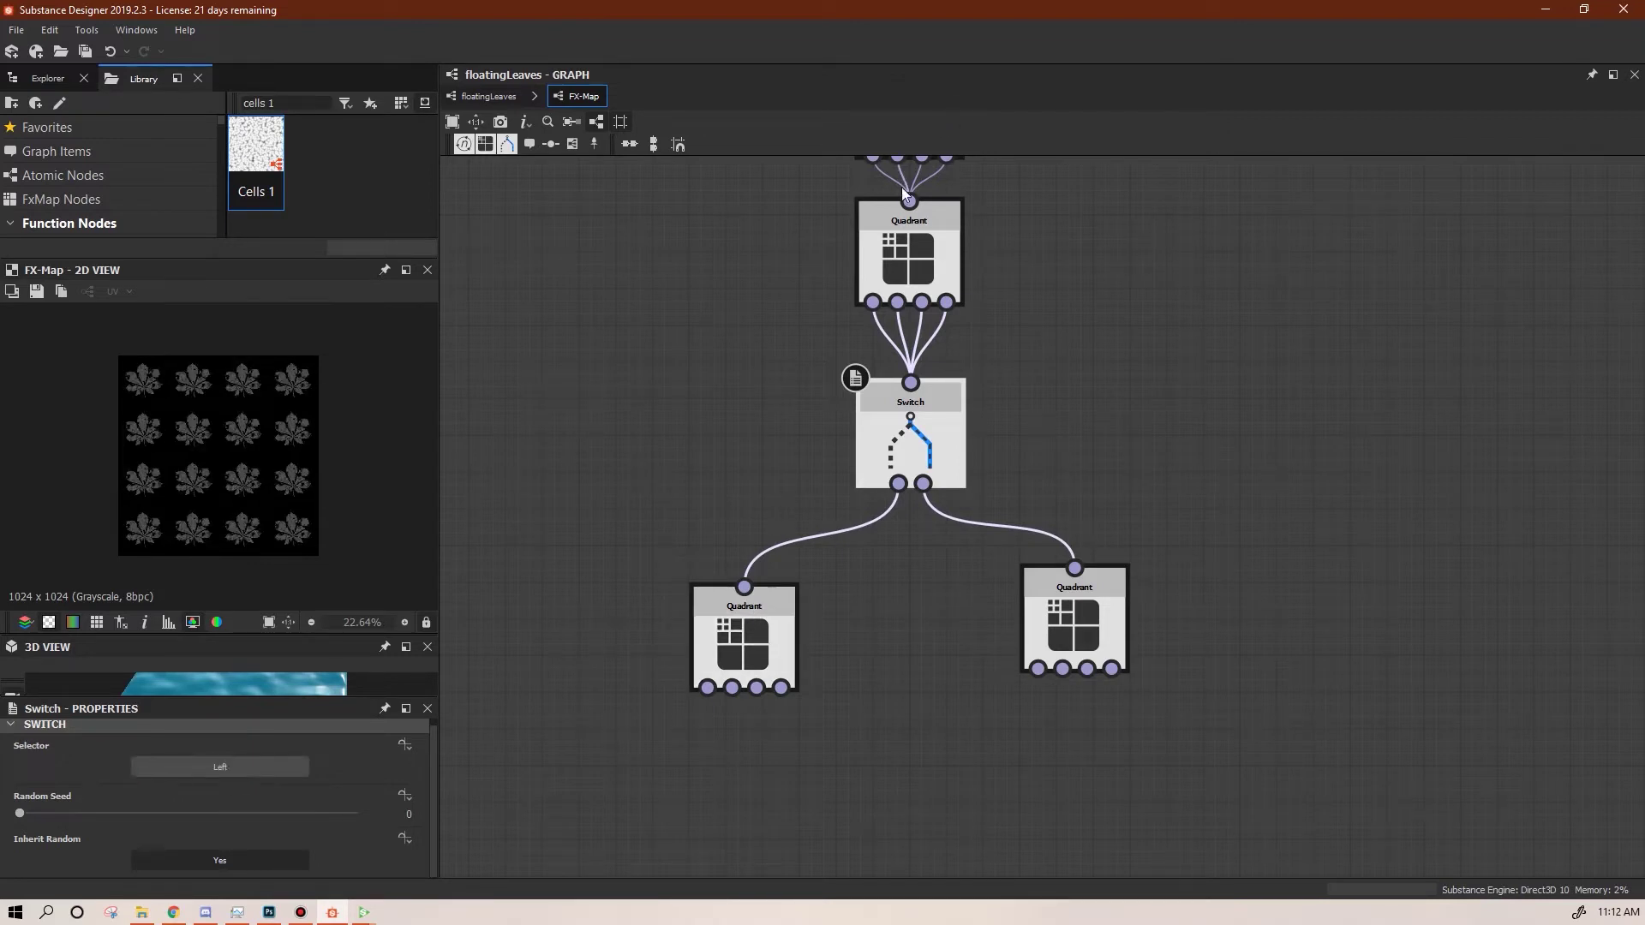
click(734, 609)
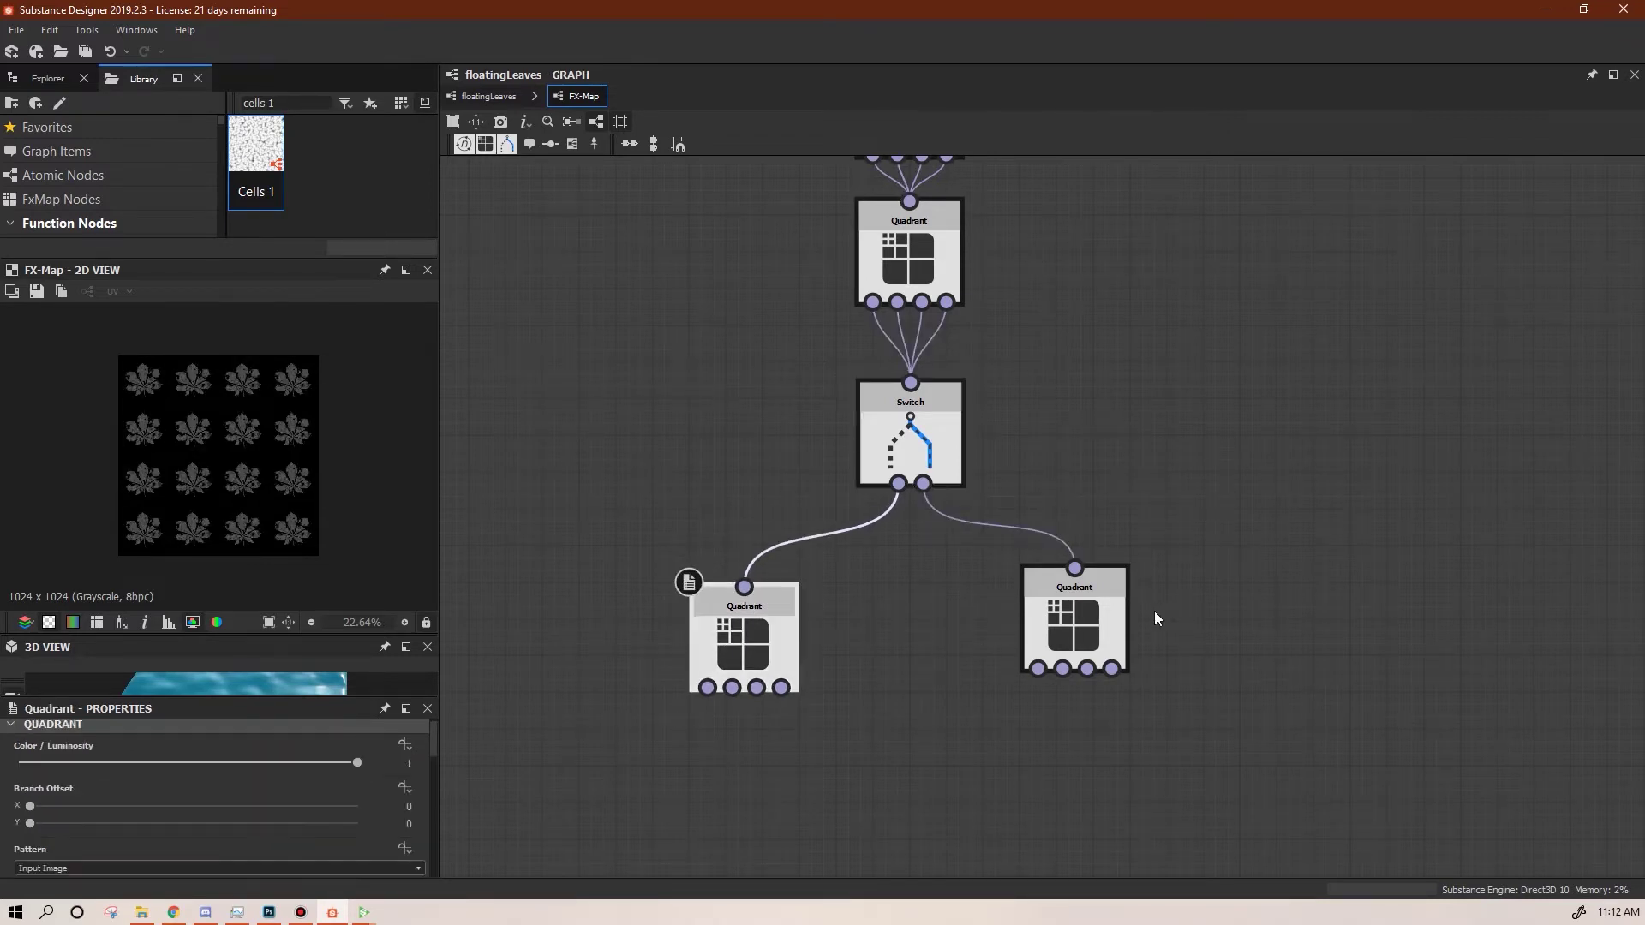
drag(1081, 617, 1082, 636)
middle_drag(1137, 406, 1181, 516)
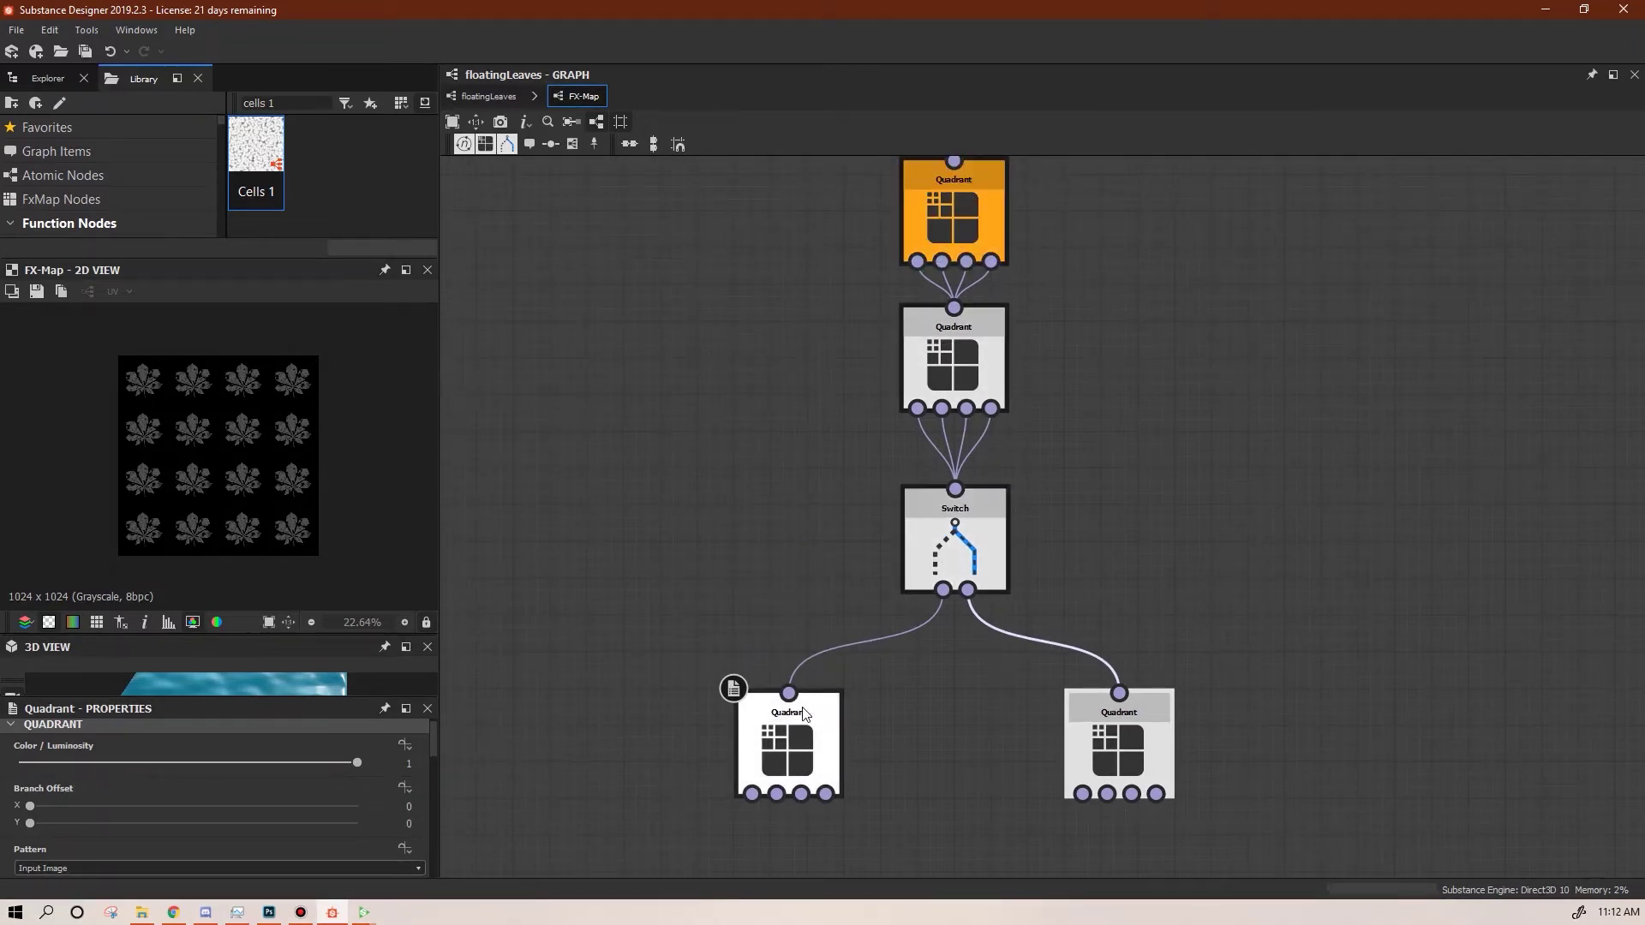
mouse_move(433, 731)
mouse_down()
mouse_move(435, 815)
mouse_move(437, 723)
mouse_up()
middle_drag(946, 777, 978, 630)
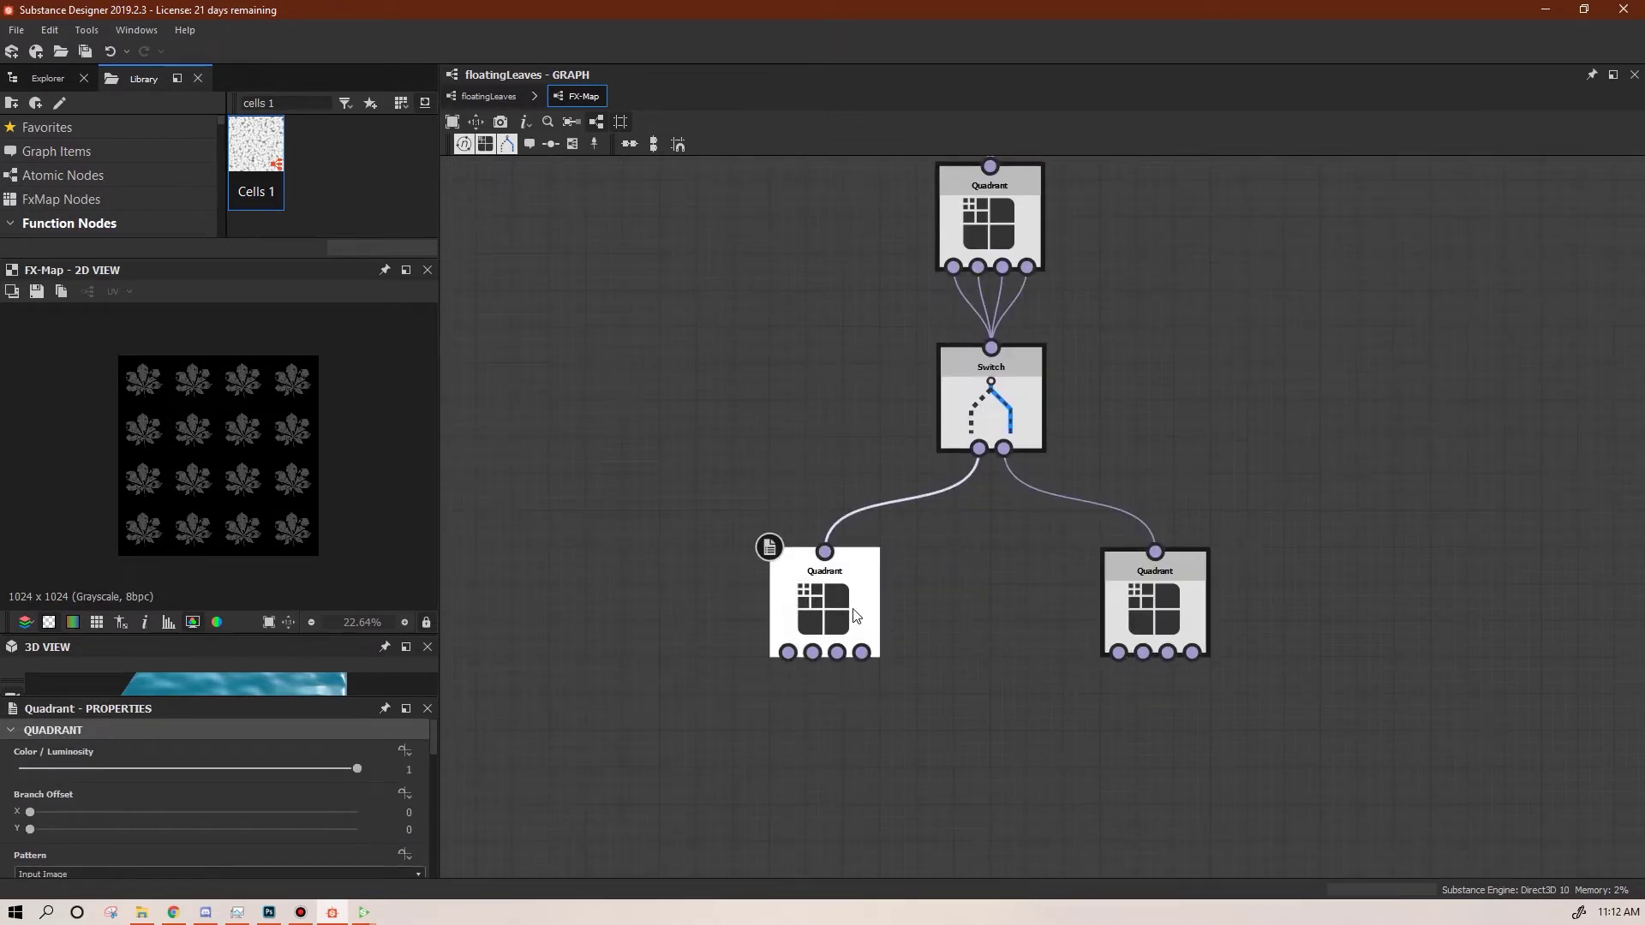
drag(437, 726, 427, 853)
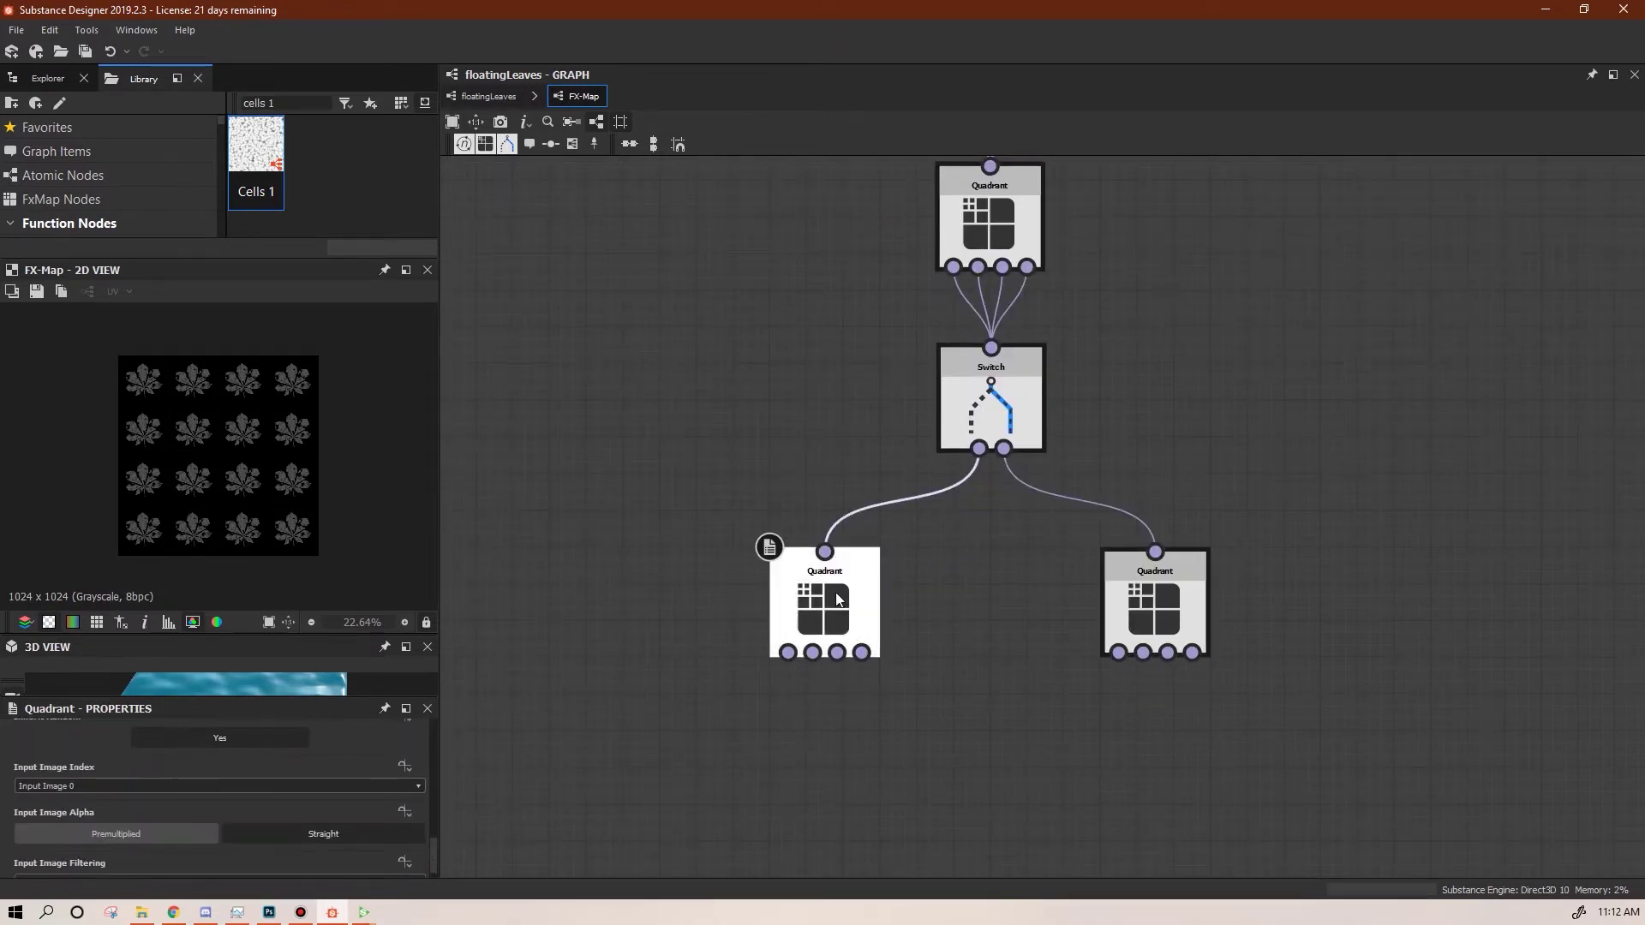
Set the Switch's Selector to Right so the FX-Map uses the lower right Quadrant, and select that Quadrant
click(1001, 396)
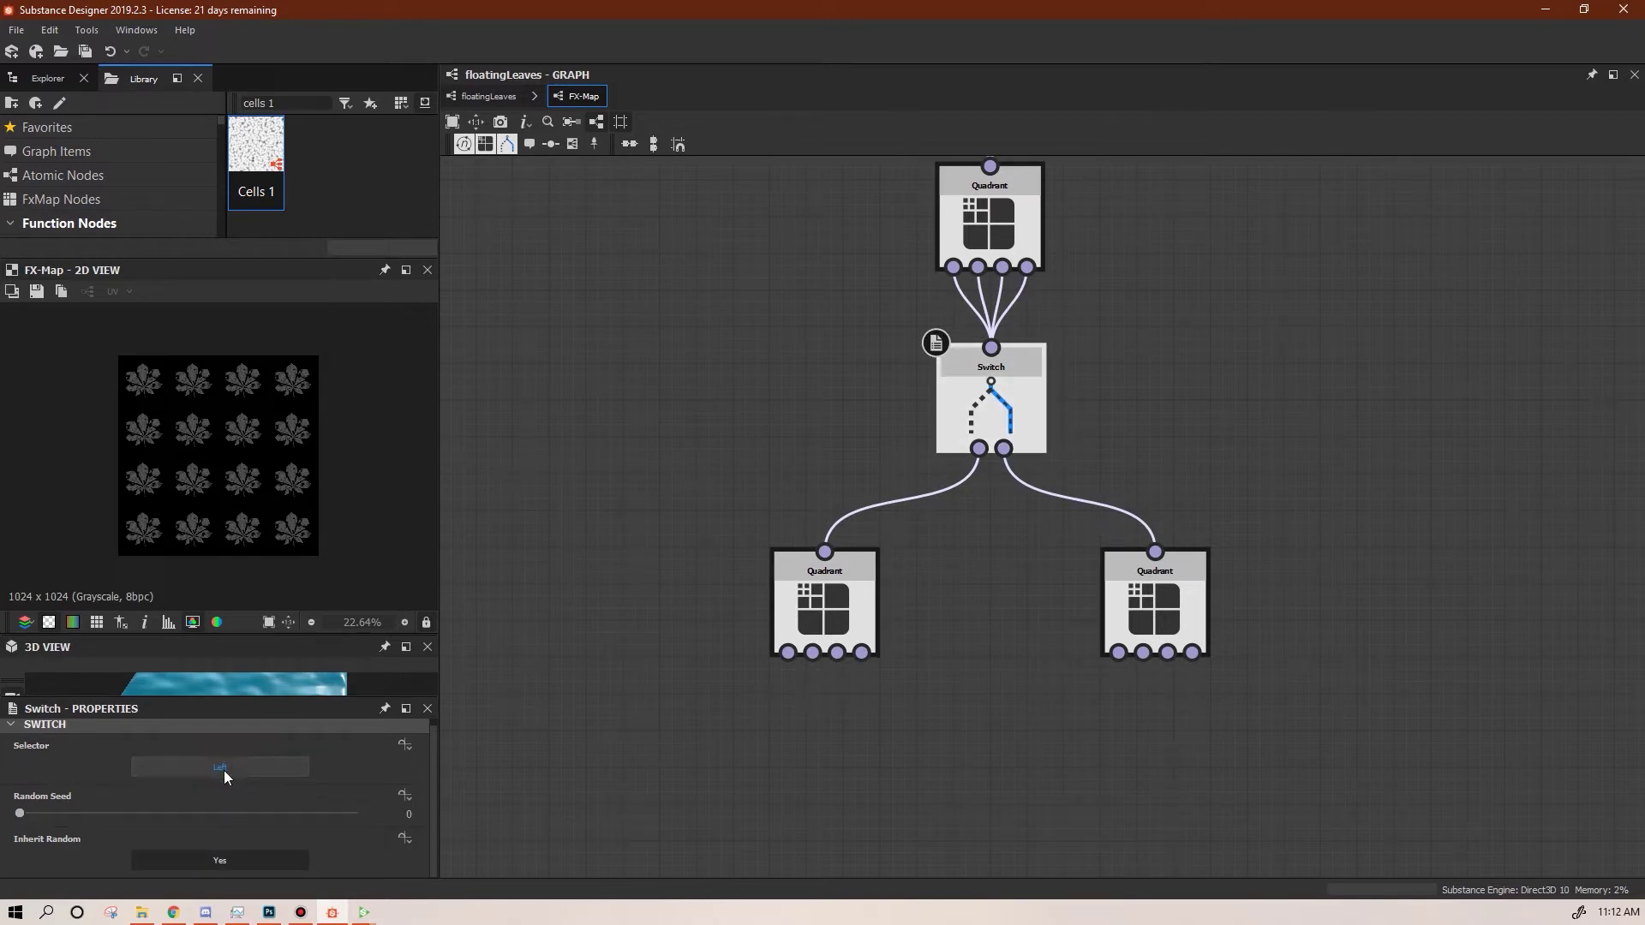
click(252, 780)
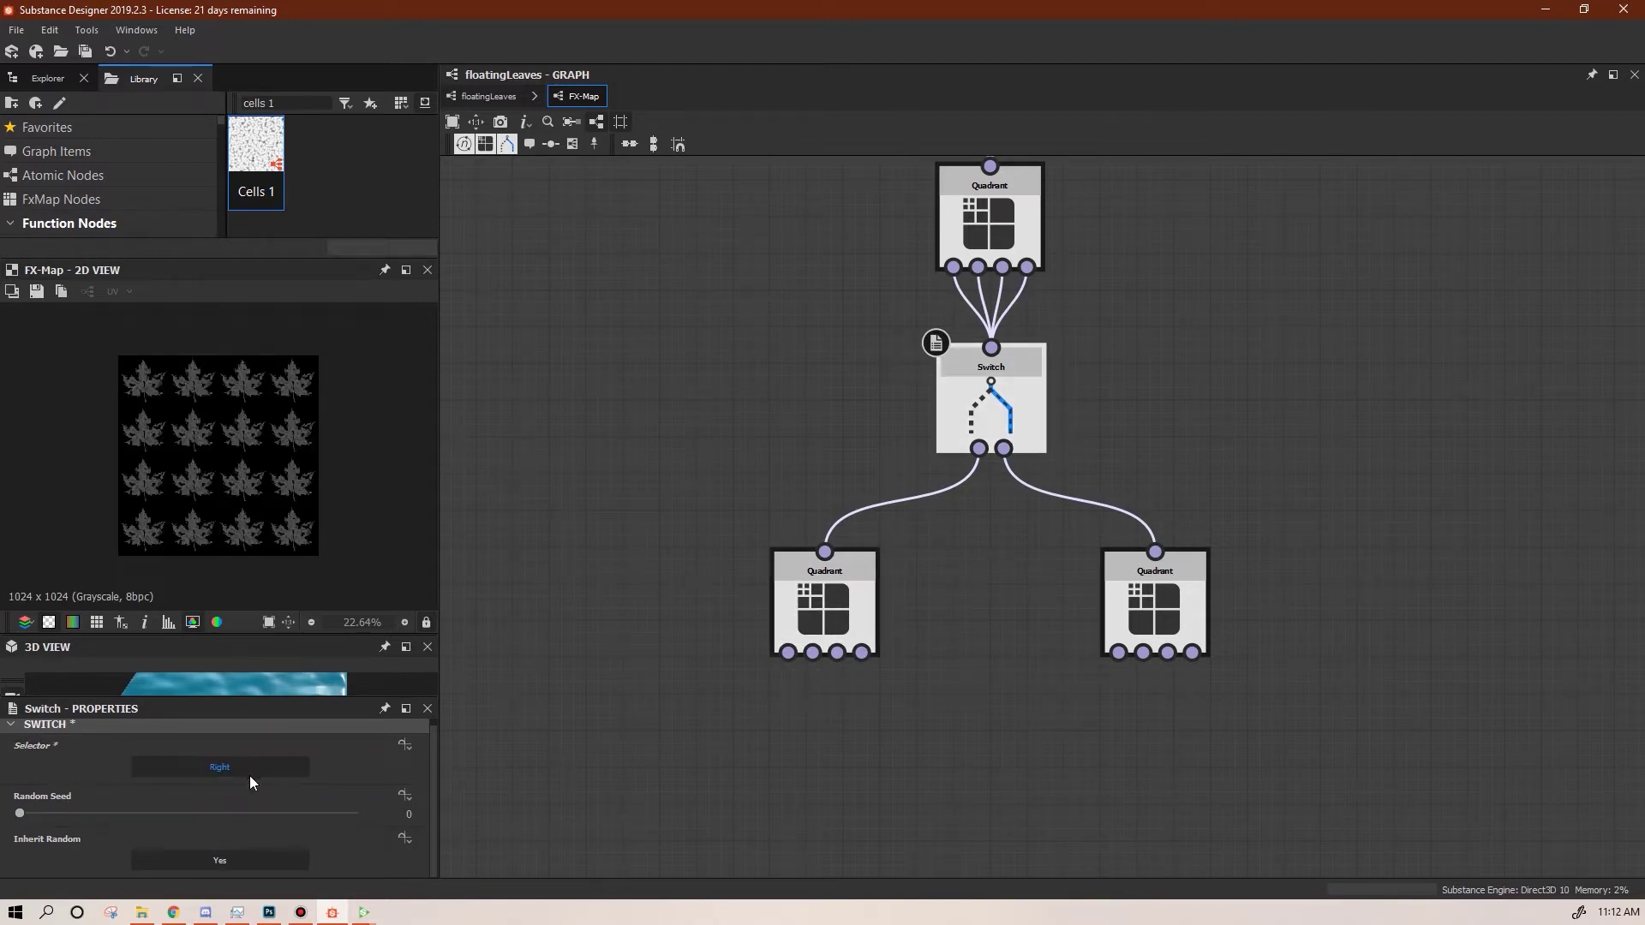
click(1157, 614)
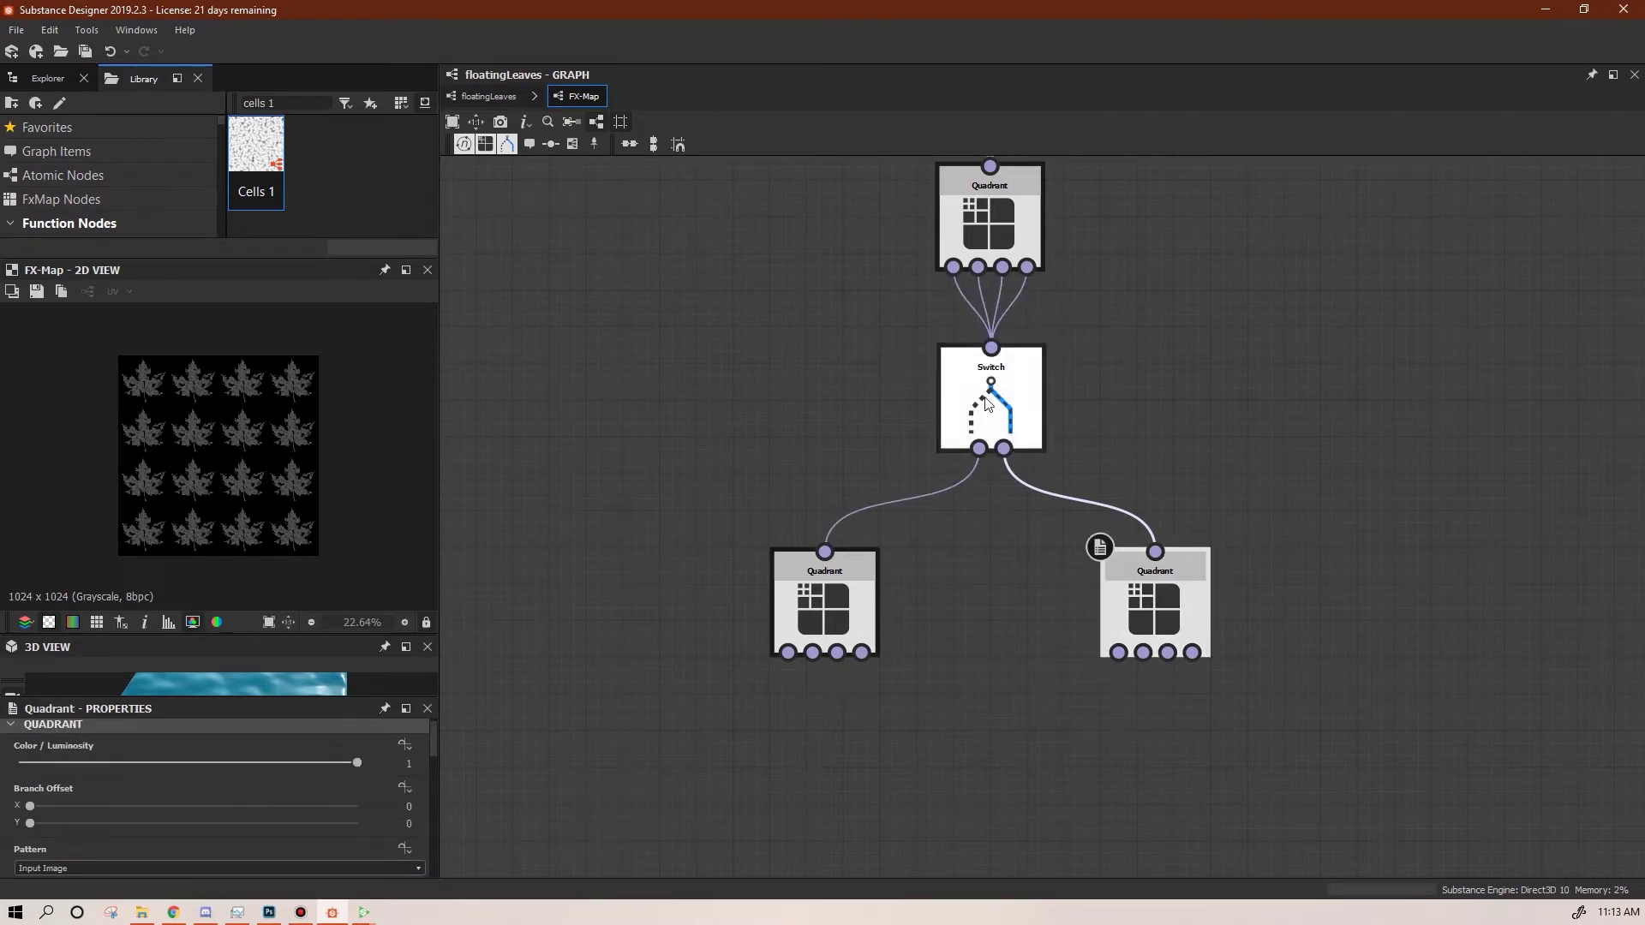
Reposition the Switch under the second Quadrant and spread the two lower Quadrants farther apart
drag(991, 402, 1009, 403)
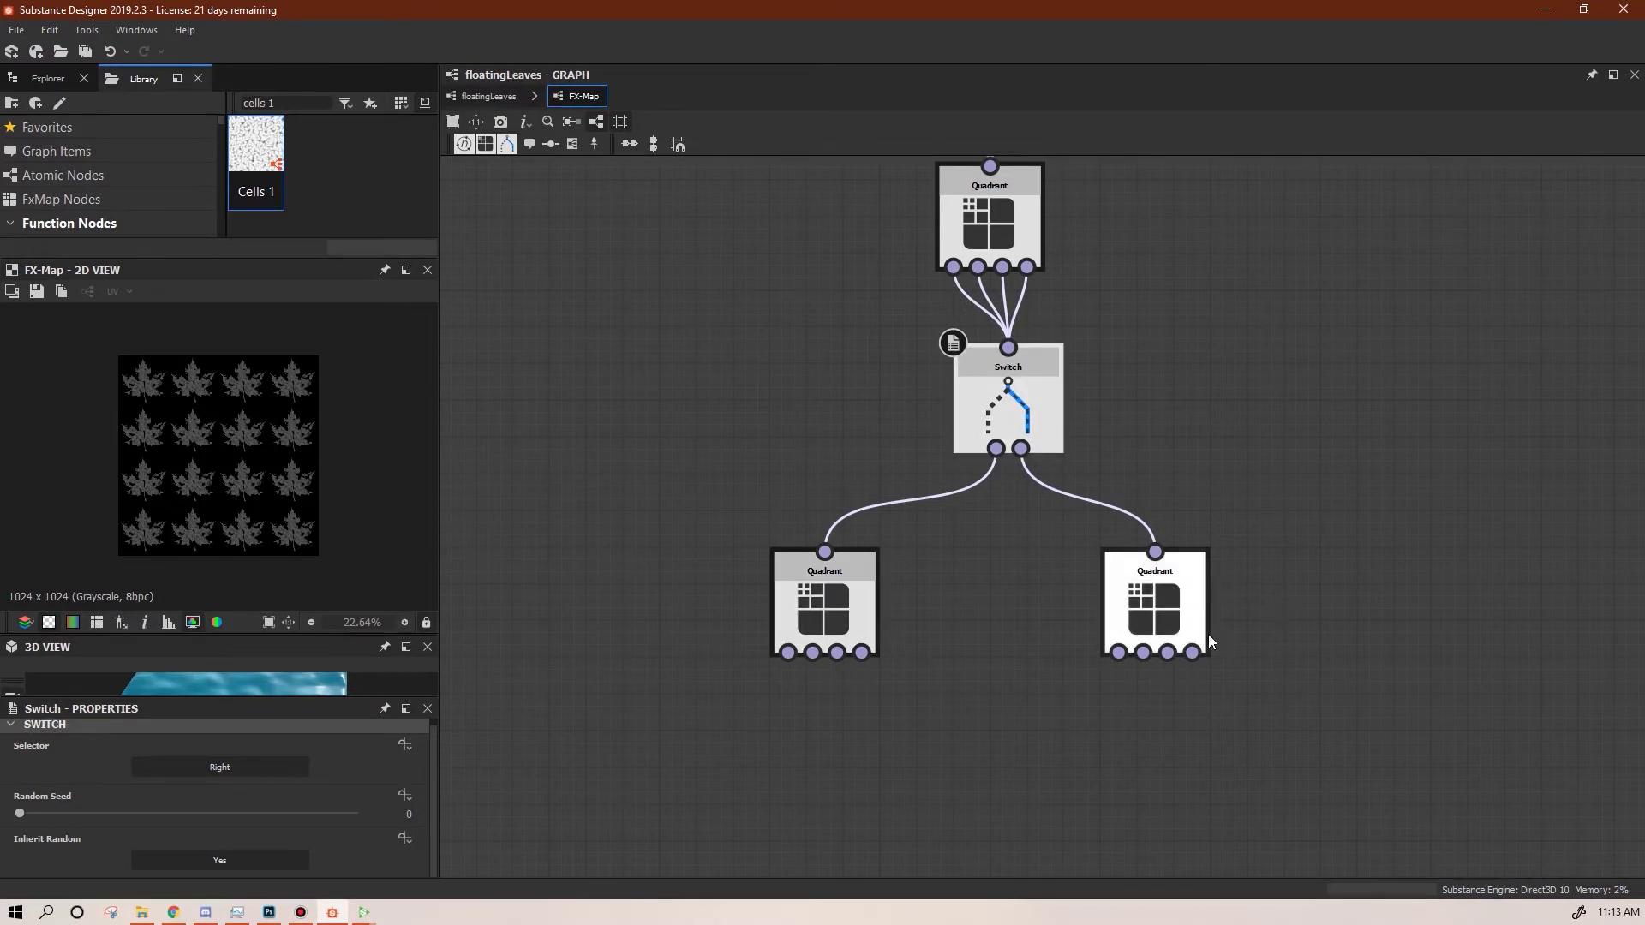
drag(1008, 407, 972, 407)
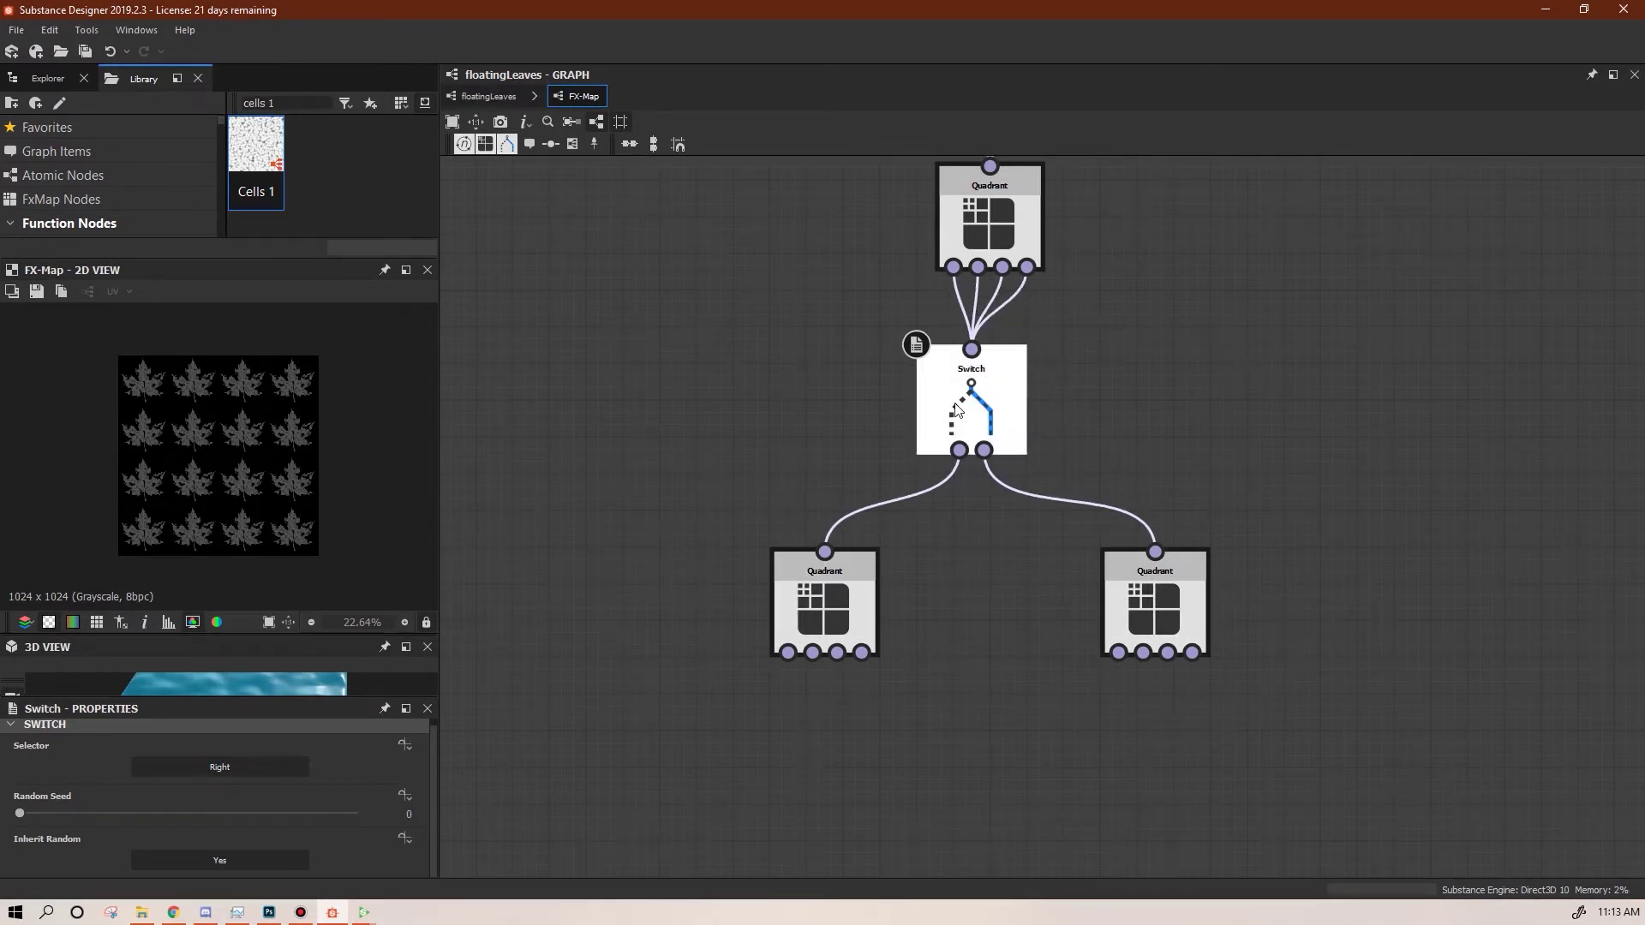
drag(822, 626, 764, 627)
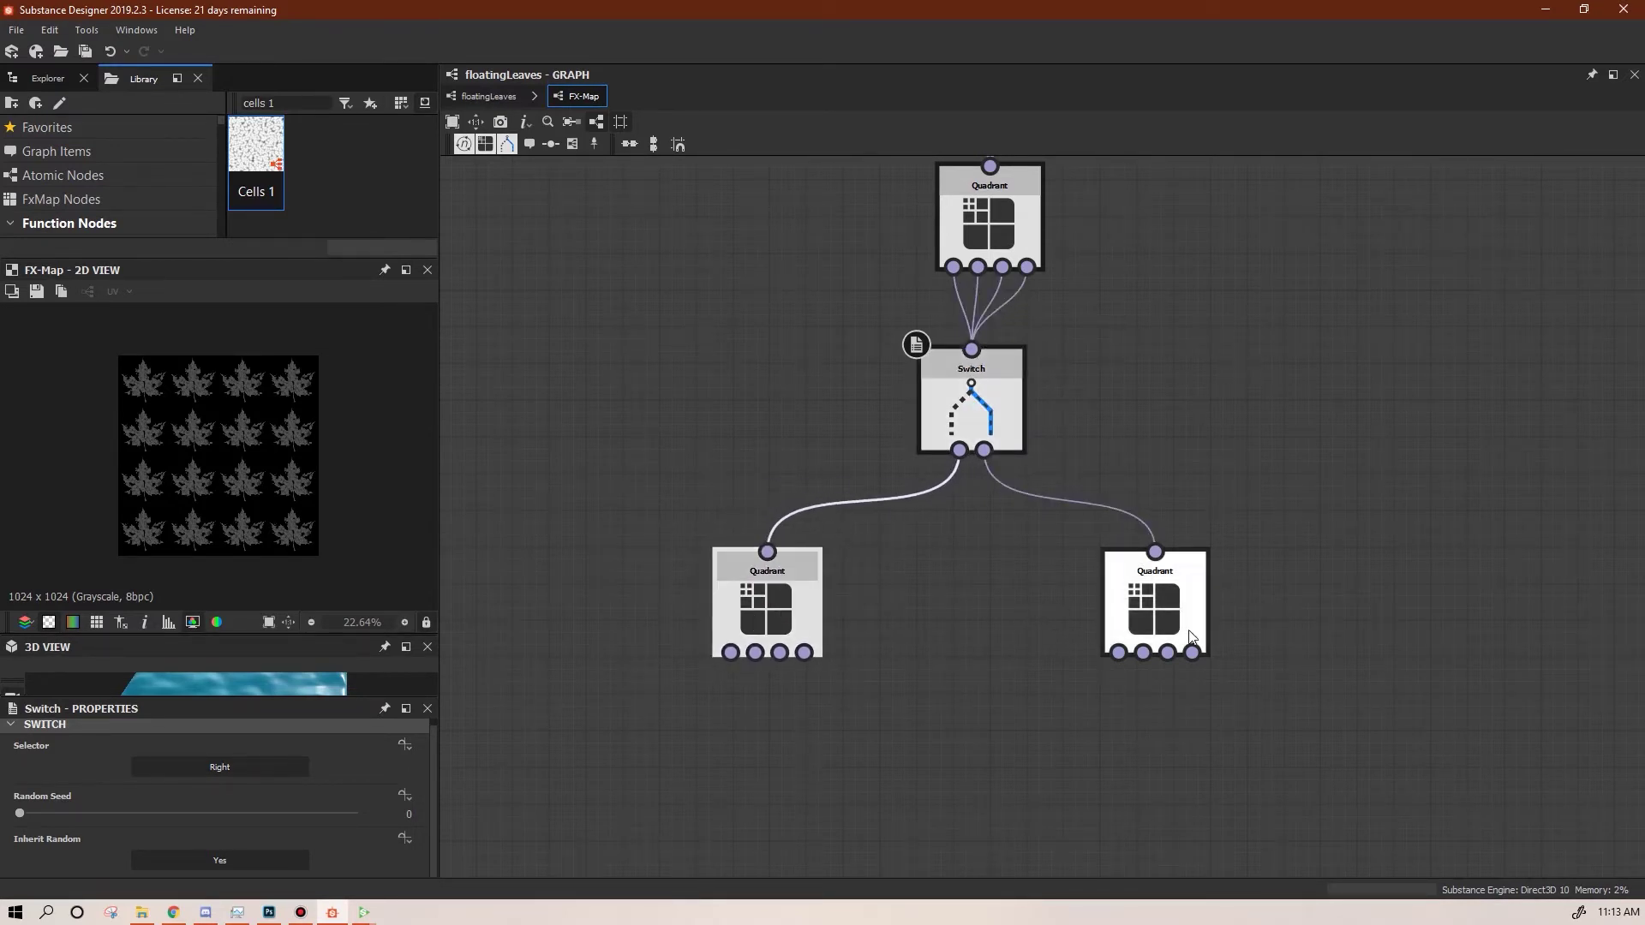
drag(1157, 617, 1156, 600)
mouse_move(942, 379)
mouse_down()
mouse_move(978, 380)
mouse_move(959, 377)
mouse_up()
scroll(991, 426, down, 4)
click(1101, 604)
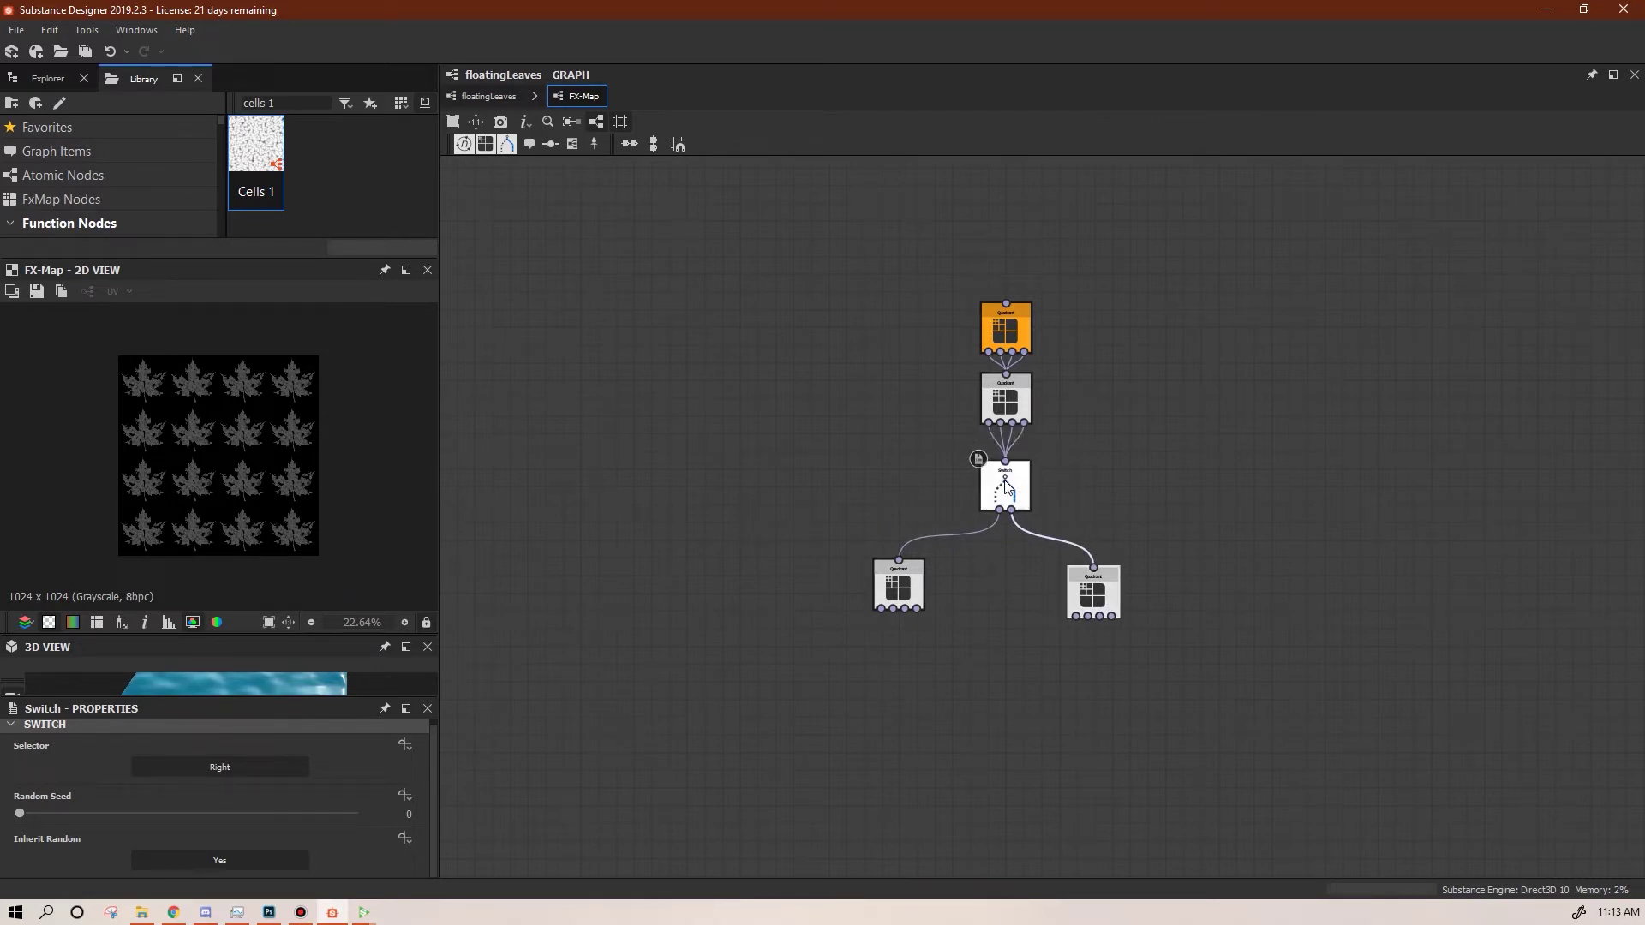
Review the leaf nodes feeding the FX-Map in the floatingLeaves graph and check the water in the 3D view
click(493, 100)
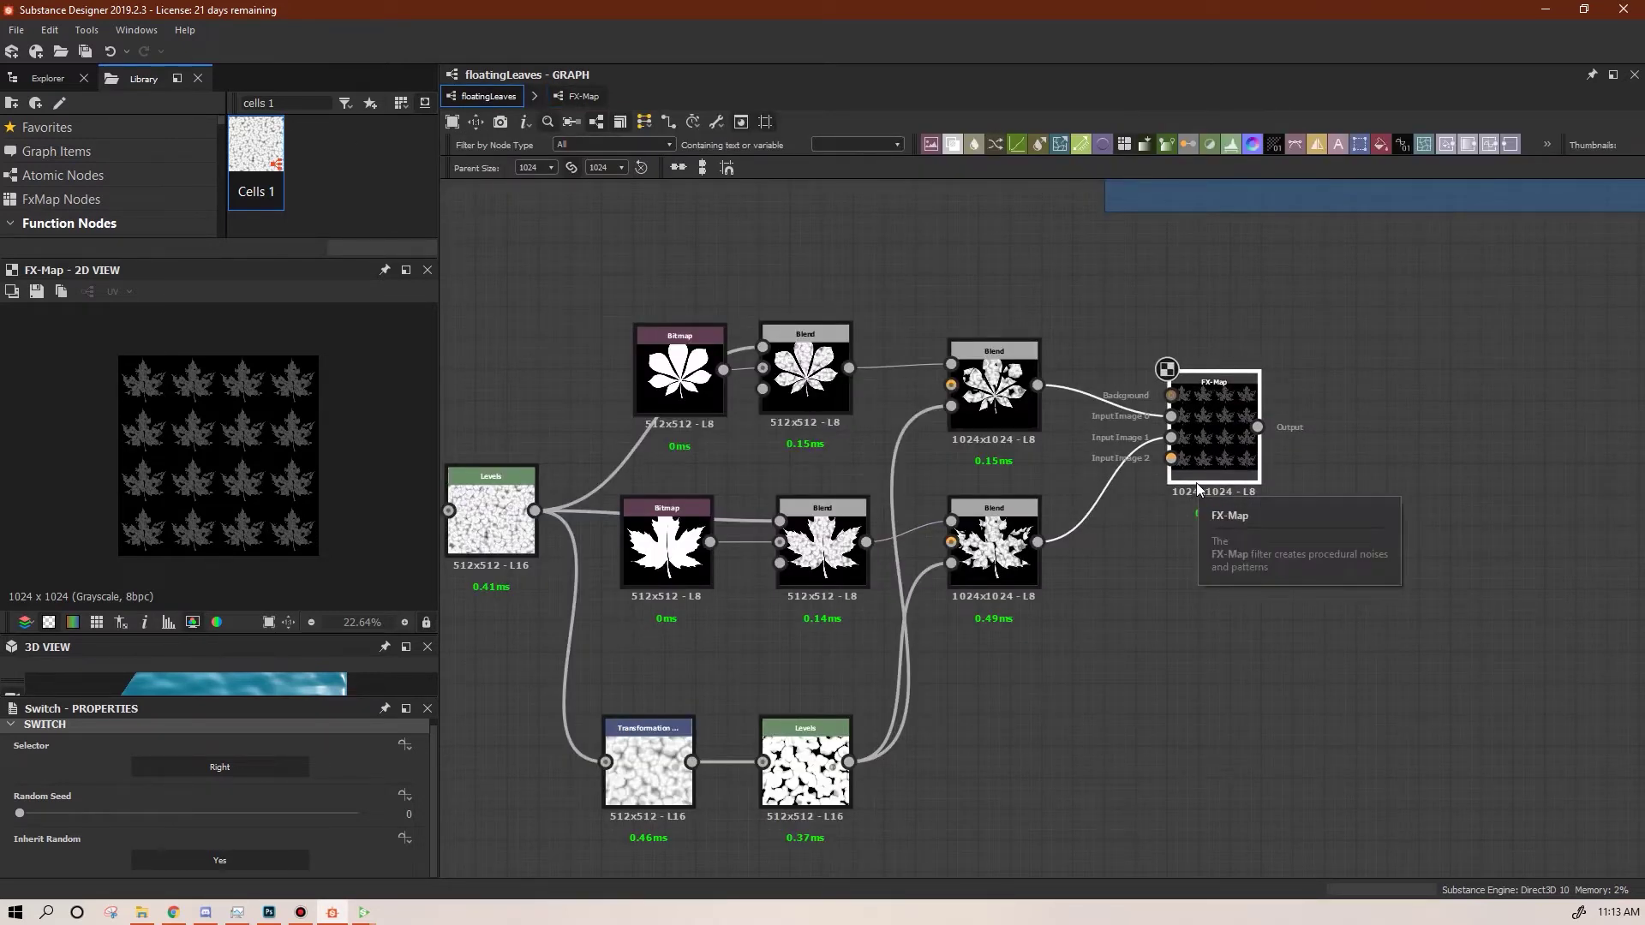
scroll(1146, 553, down, 2)
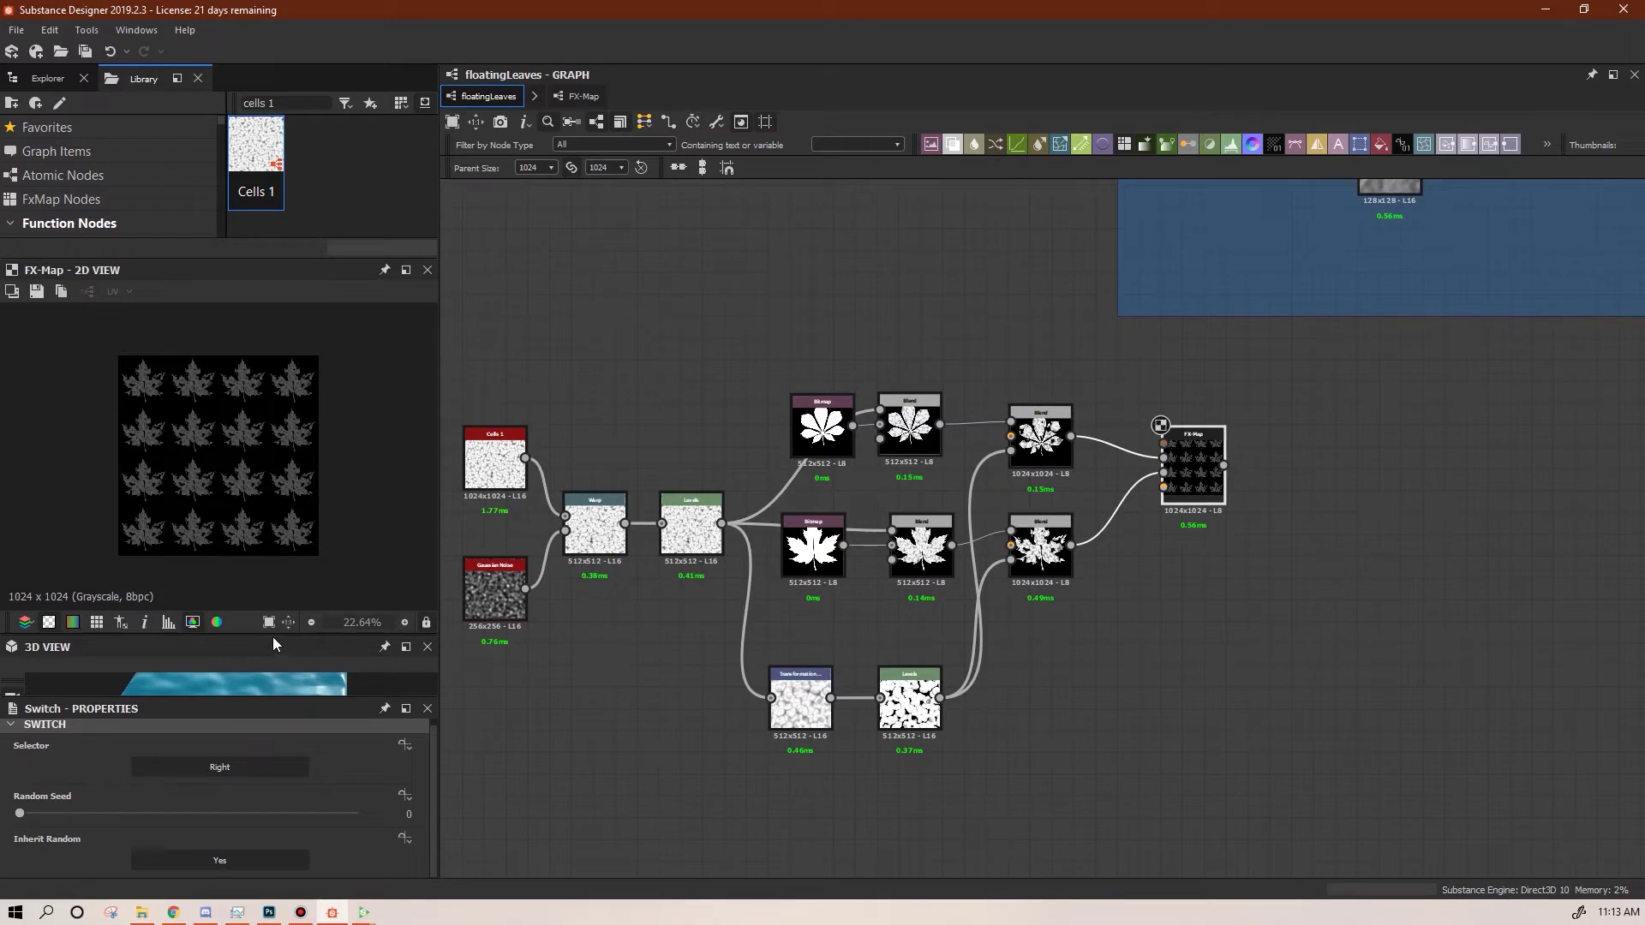
drag(275, 635, 269, 381)
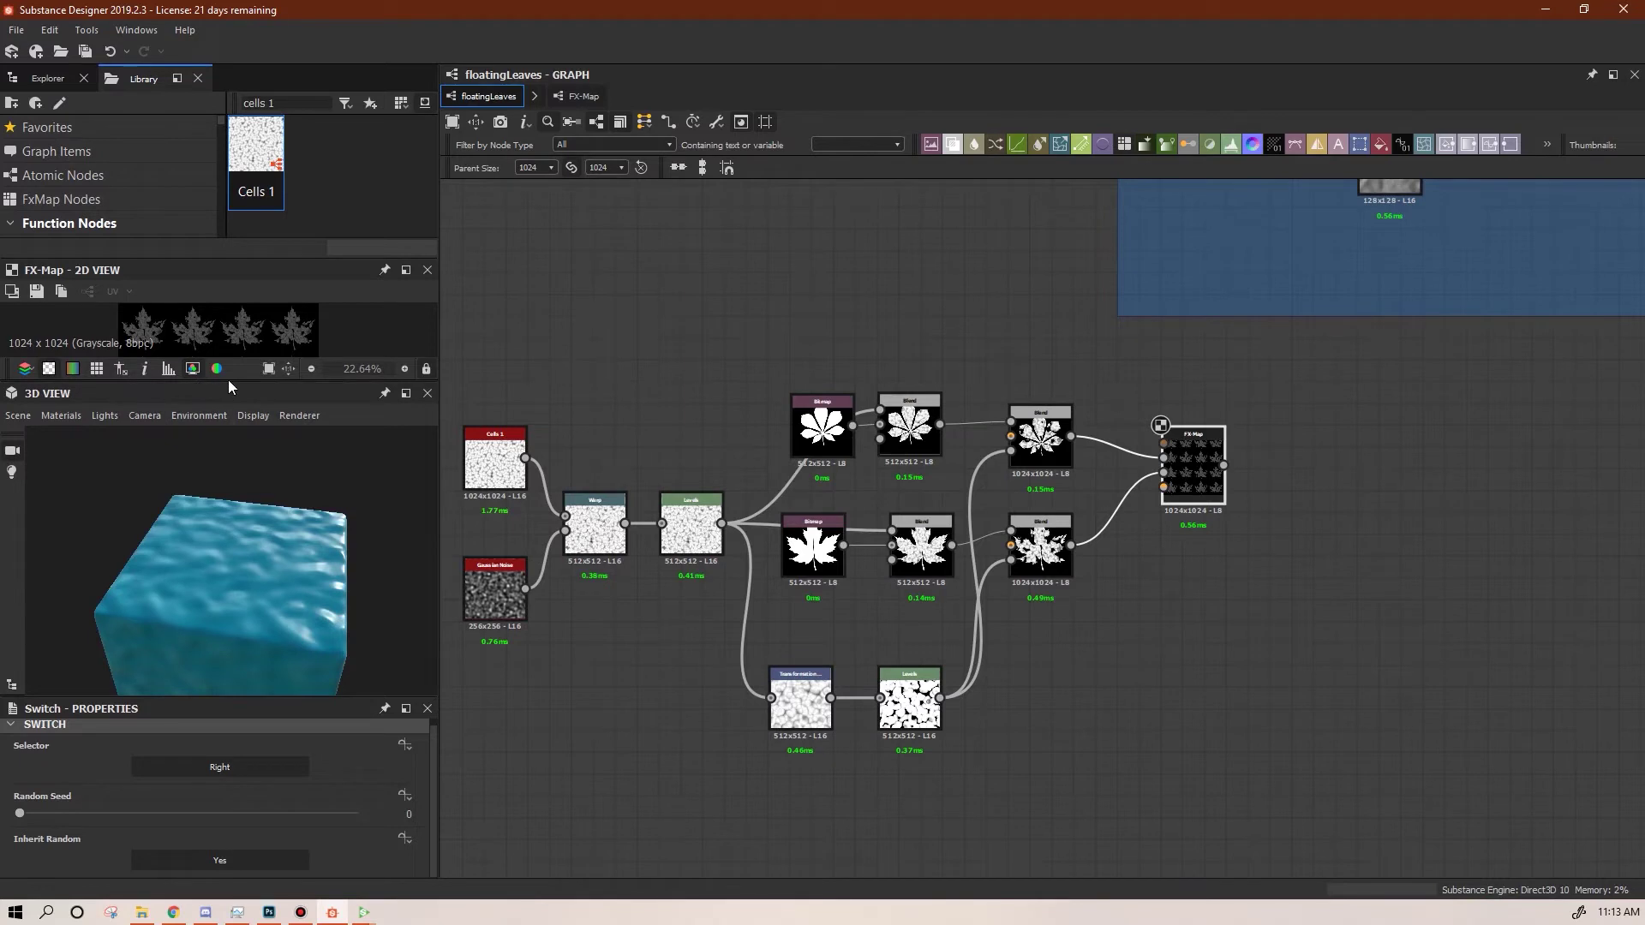
drag(227, 378, 230, 566)
Return to the FX-Map graph and arrange the two lower Quadrants beneath the Switch
click(580, 98)
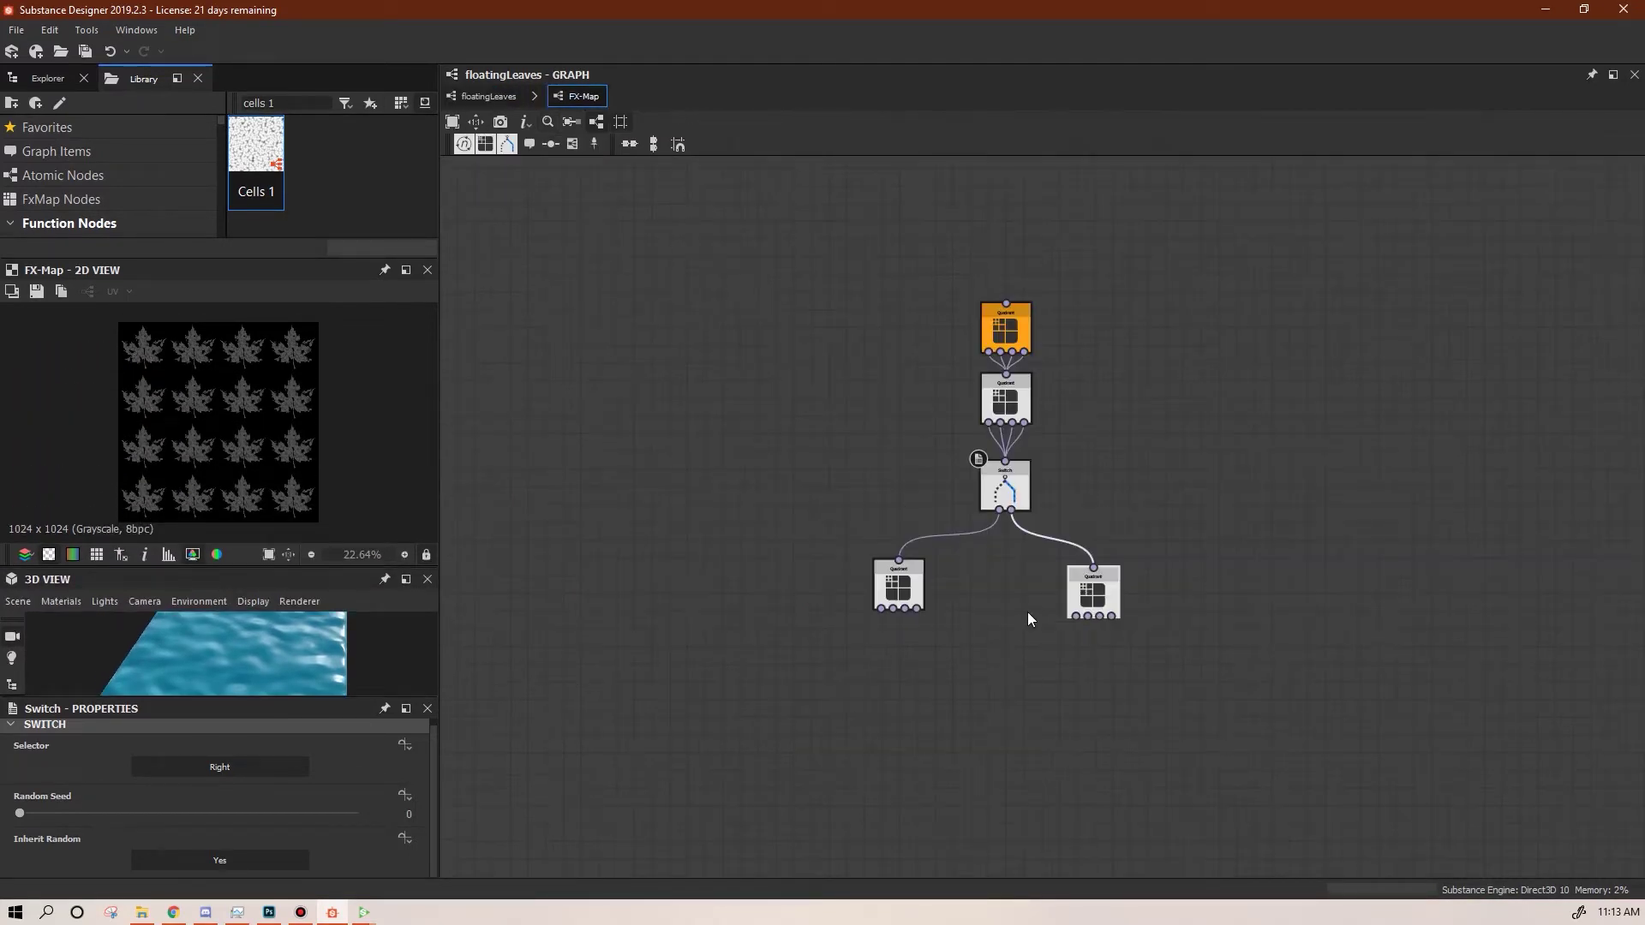
drag(917, 467, 926, 467)
drag(1118, 472, 1129, 465)
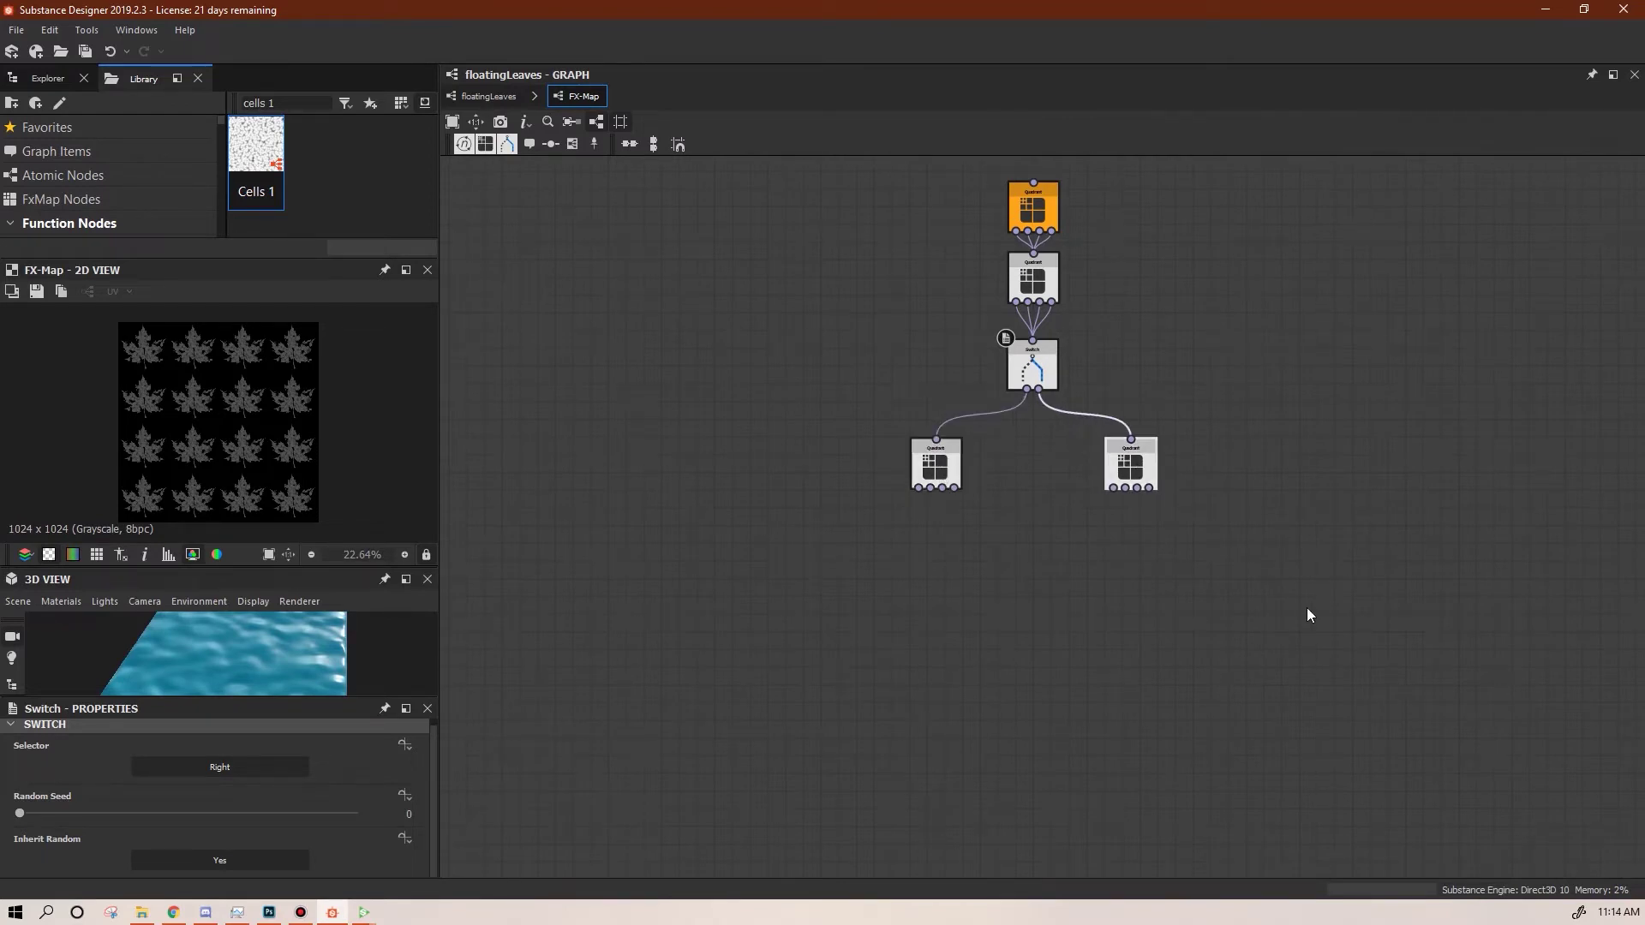
middle_drag(1212, 665, 1279, 560)
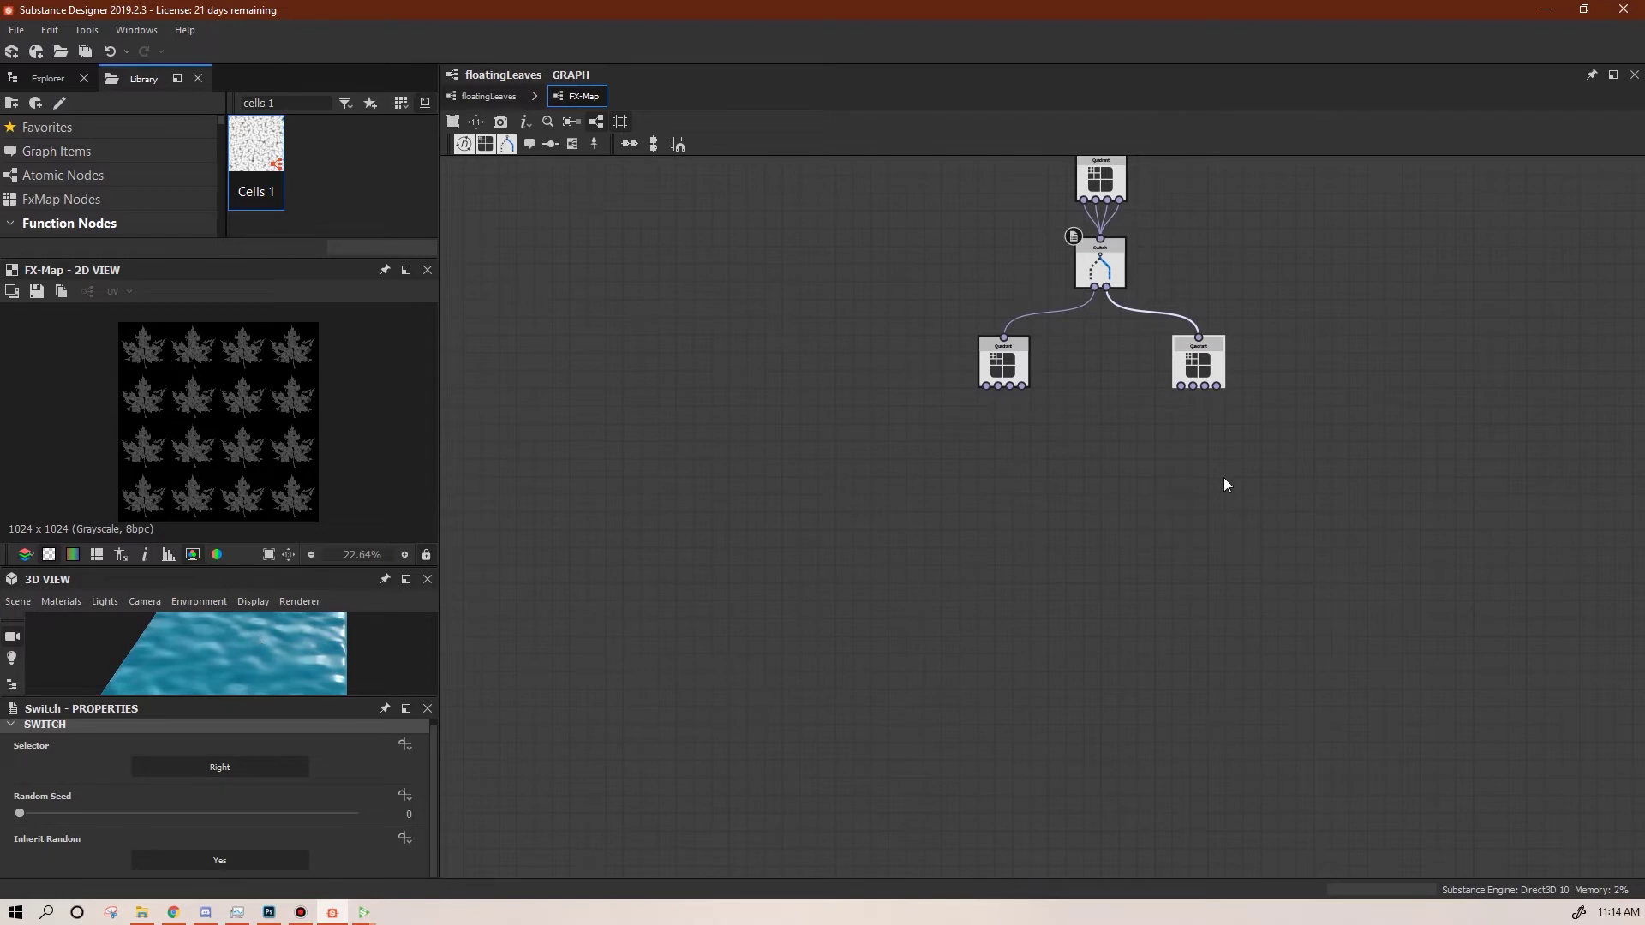
drag(1014, 370, 1015, 363)
click(1205, 360)
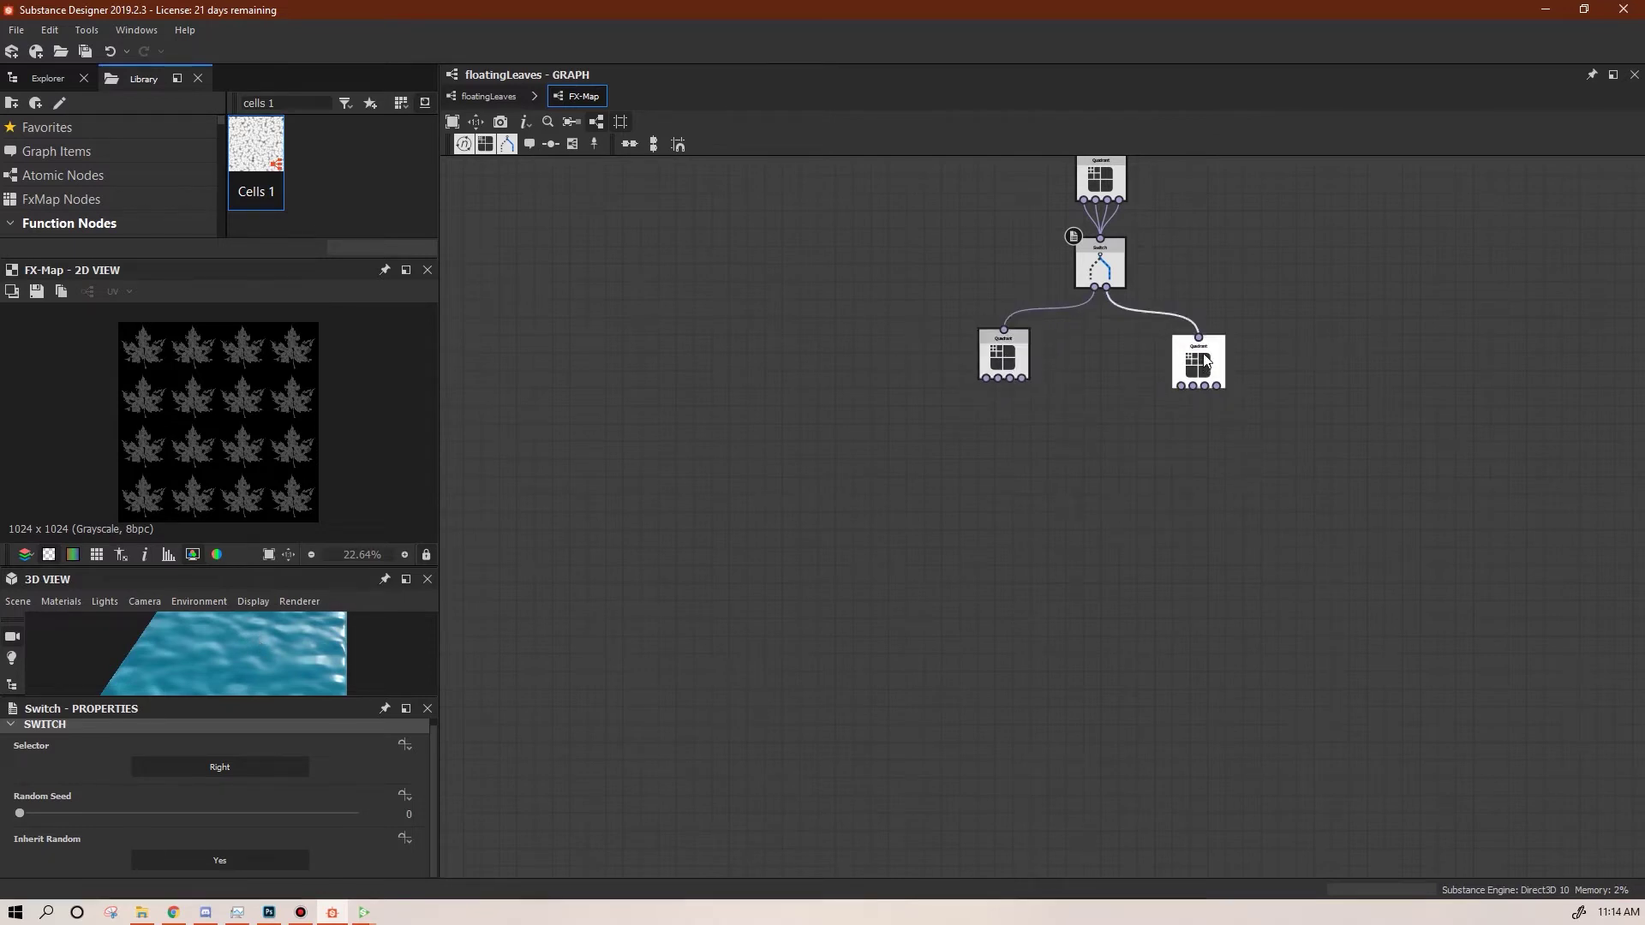
click(1204, 360)
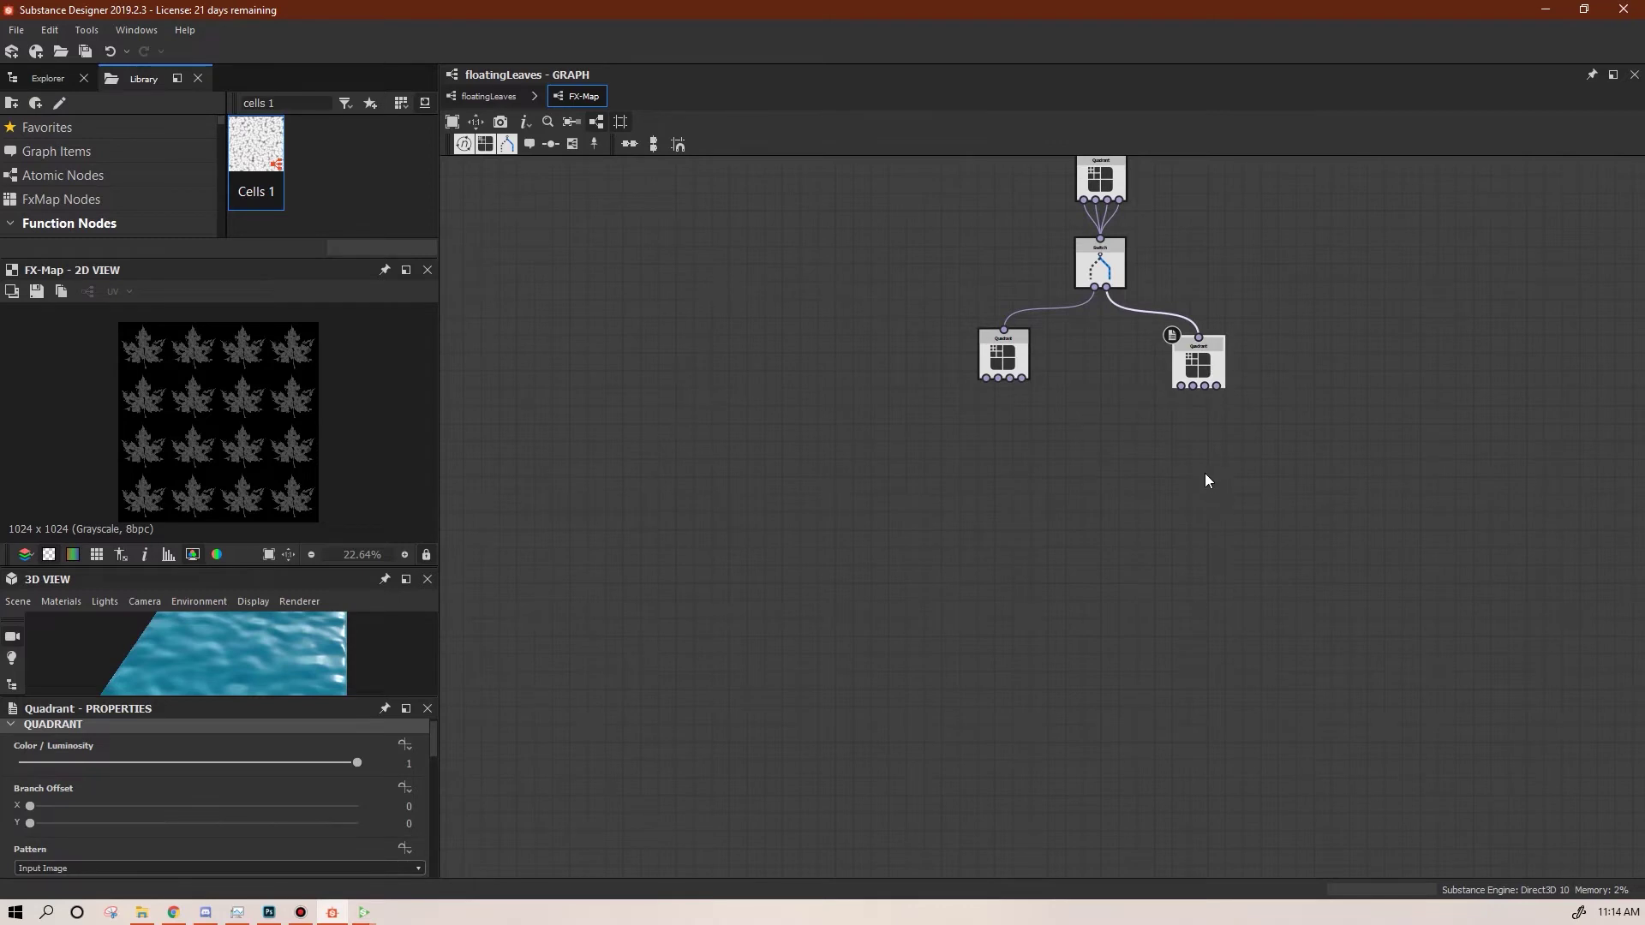
Add a new Quadrant below each of the two lower Quadrants, connected to all four of its parent's outputs
click(997, 360)
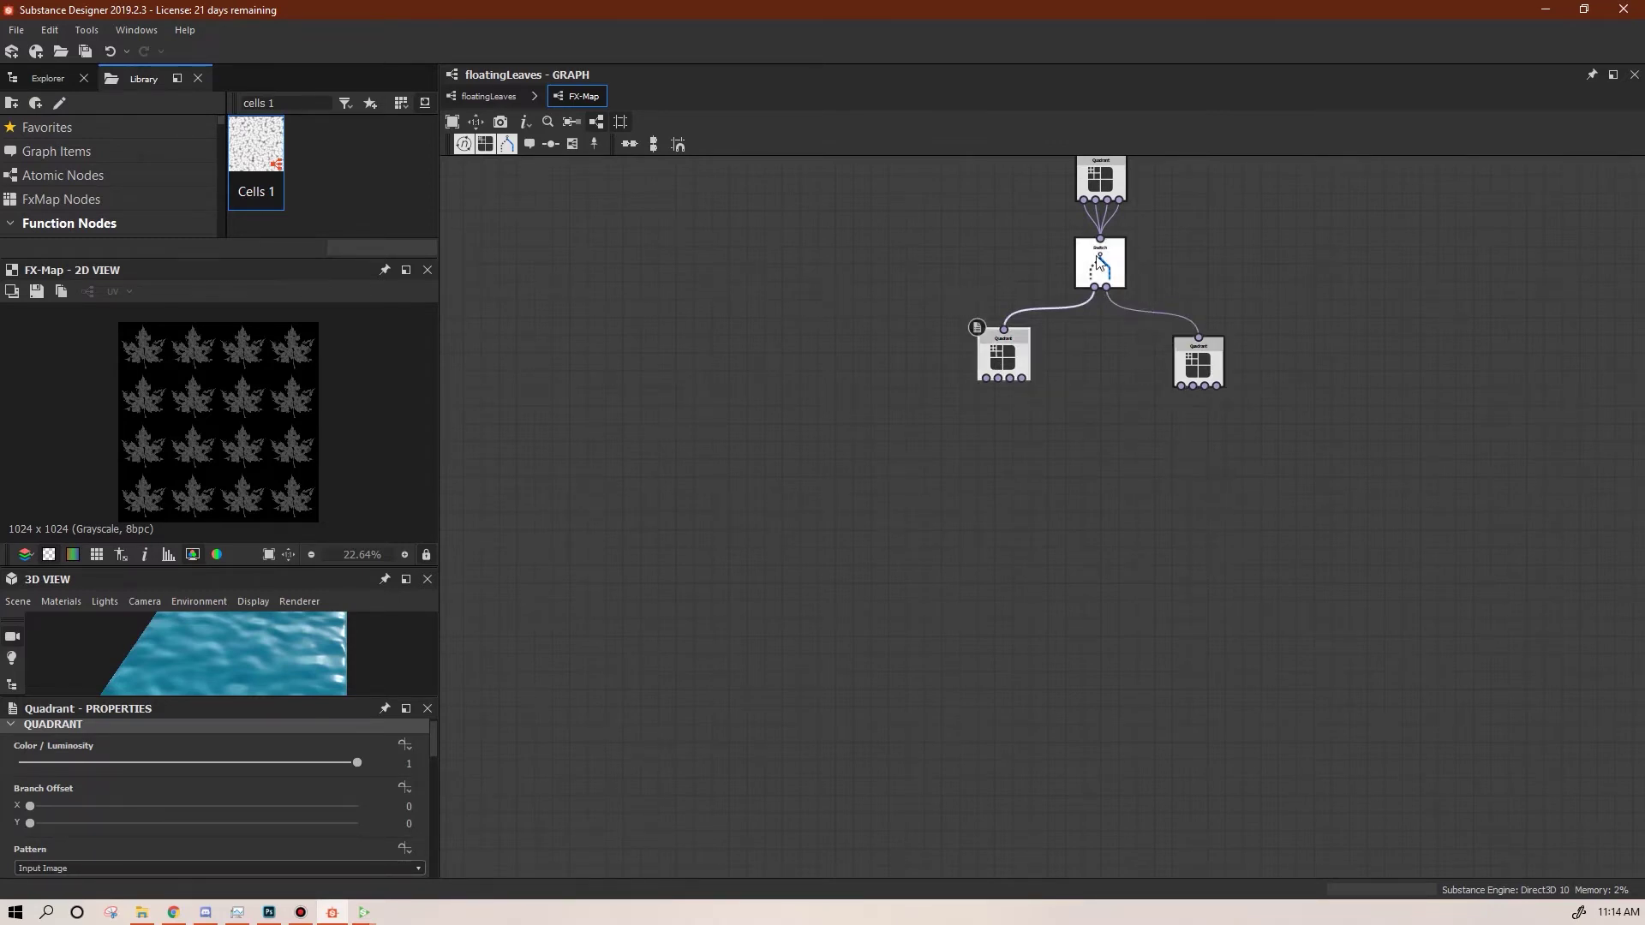
right_click(1006, 363)
click(1078, 430)
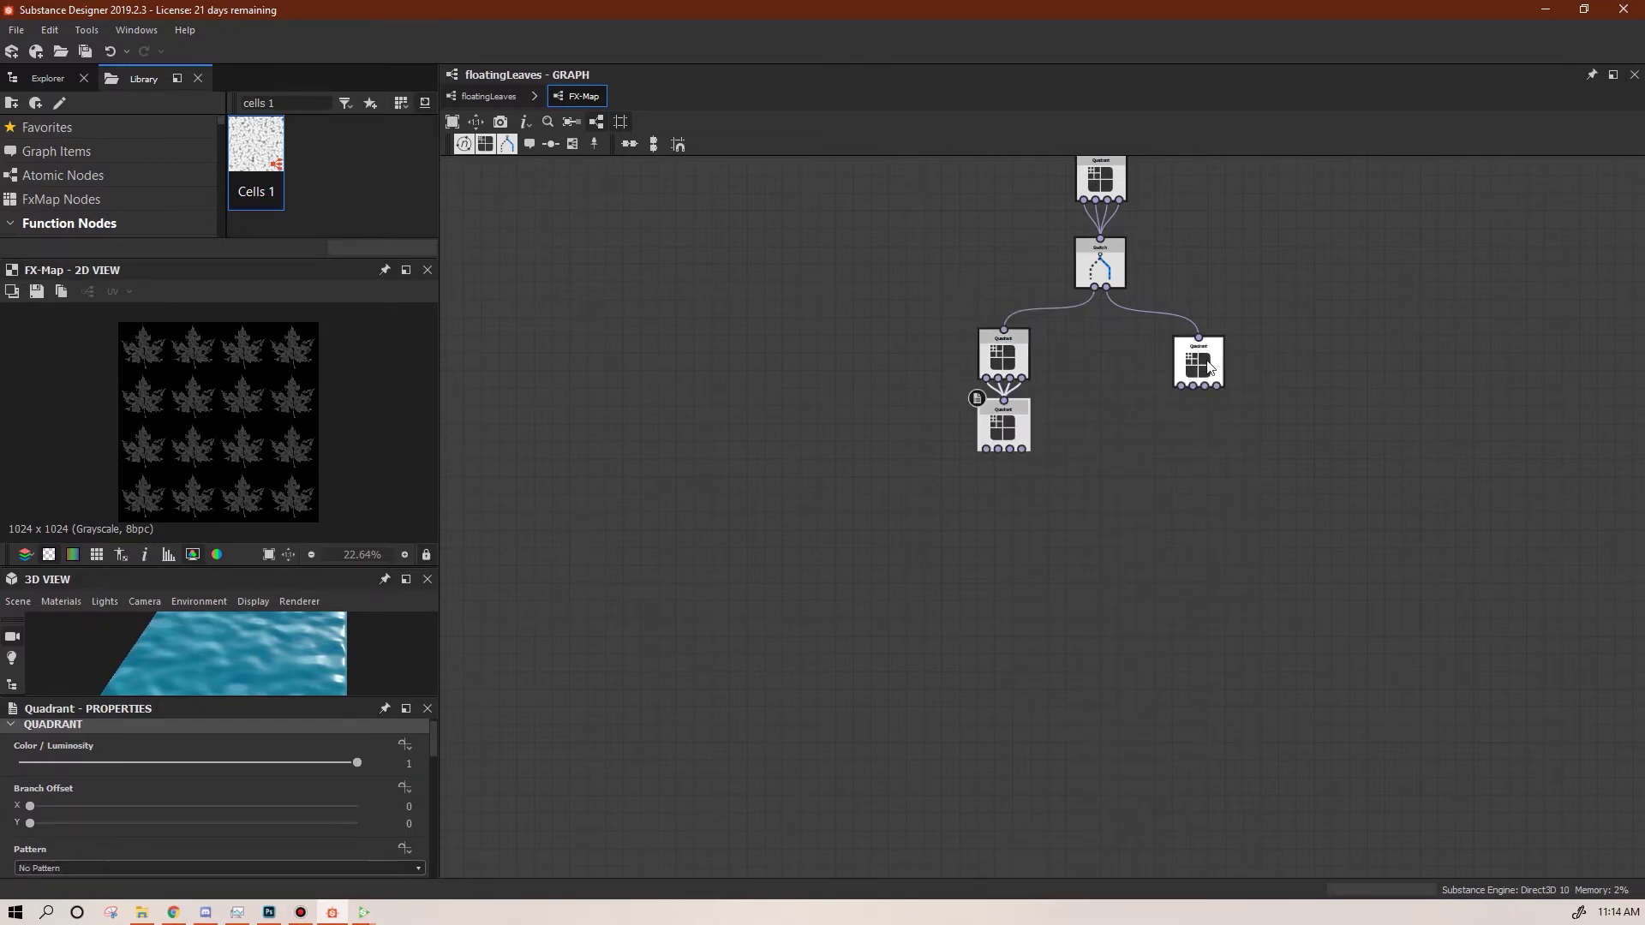
right_click(1211, 367)
click(1238, 431)
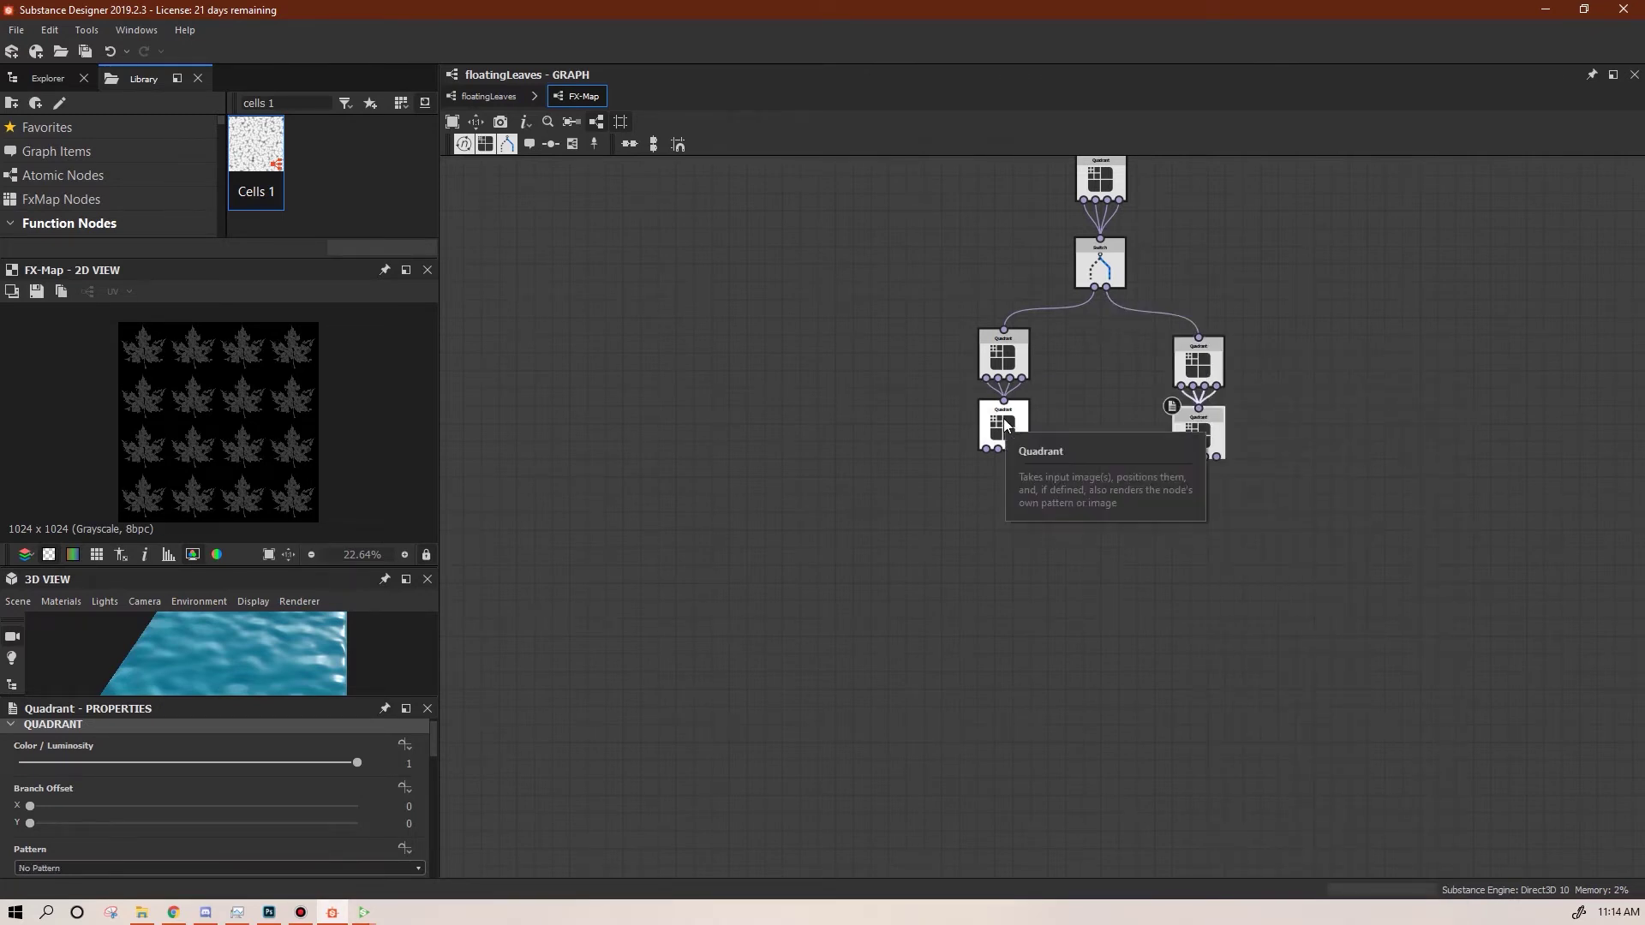
Start adding another node below the lowest left Quadrant
right_click(971, 538)
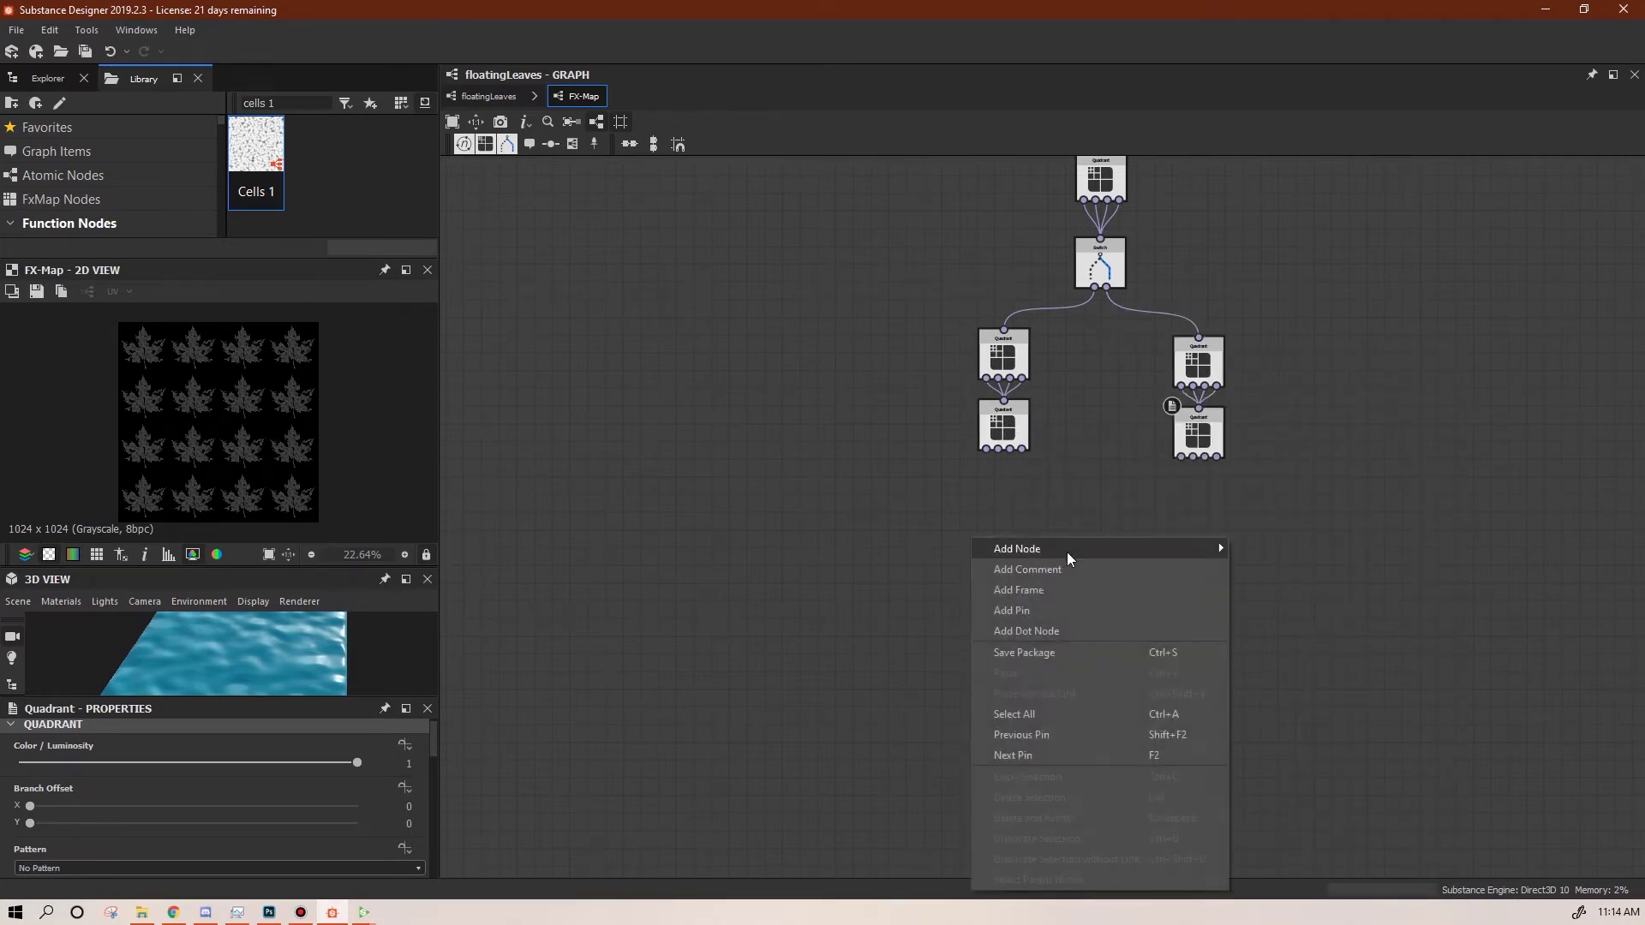
Add a Switch node, duplicate it, and place one copy below each of the two quadrant branches in the FX-Map
mouse_move(1219, 547)
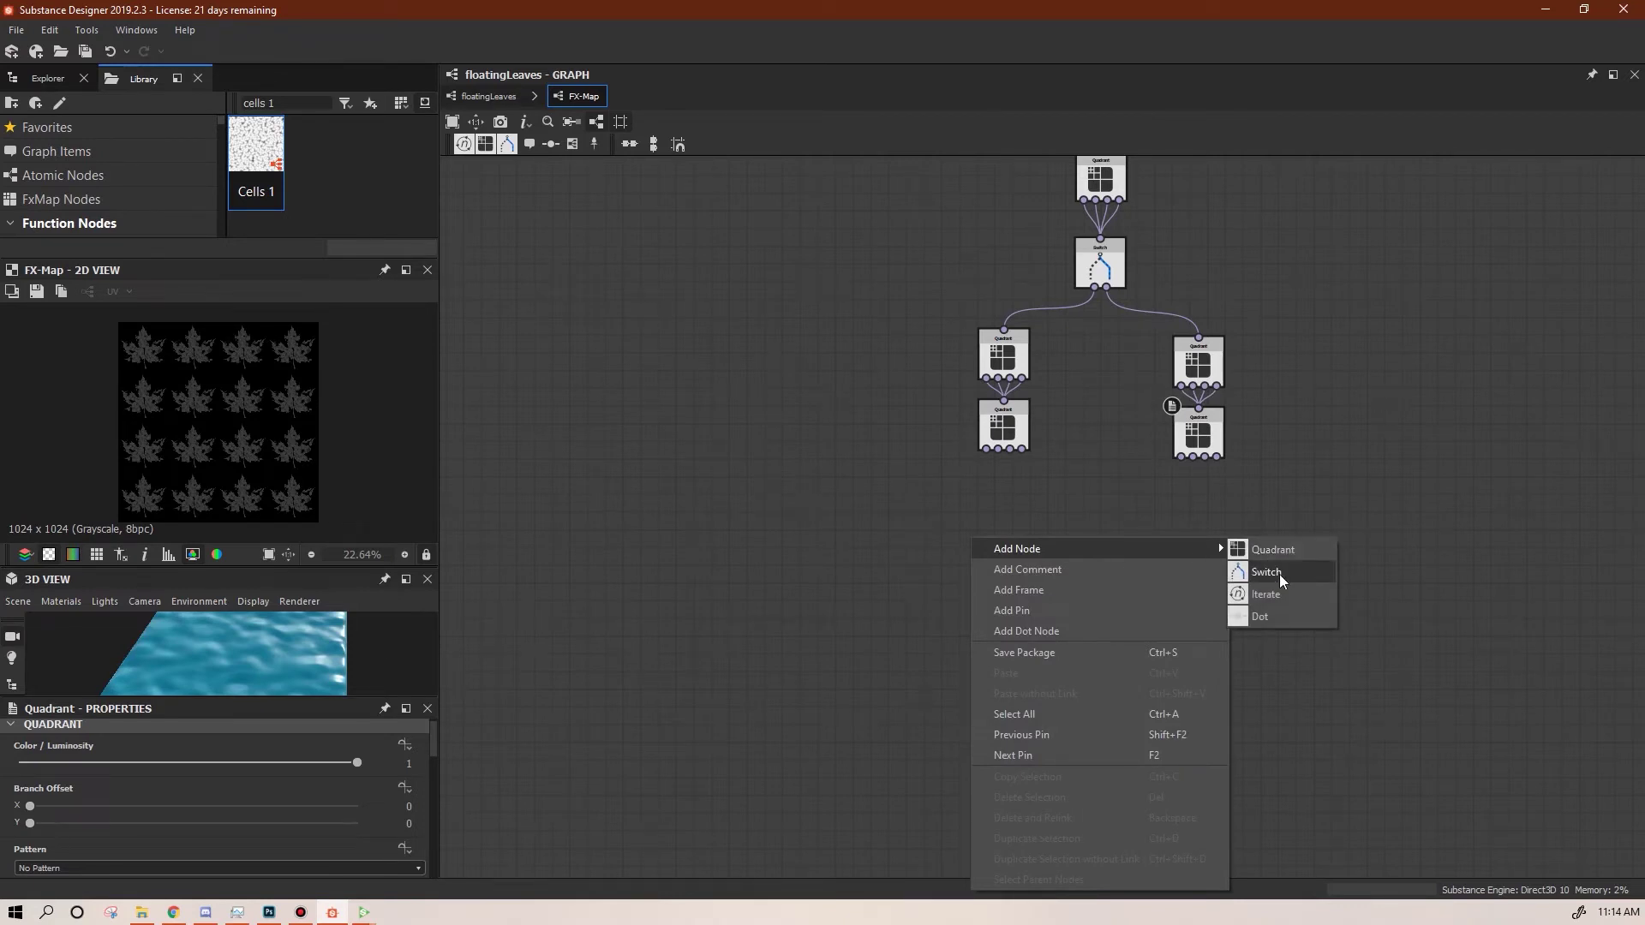
click(1277, 573)
click(978, 536)
key(ctrl+d)
drag(1063, 519, 1239, 542)
middle_drag(1080, 672, 1184, 708)
drag(1078, 583, 1059, 567)
drag(1347, 581, 1374, 571)
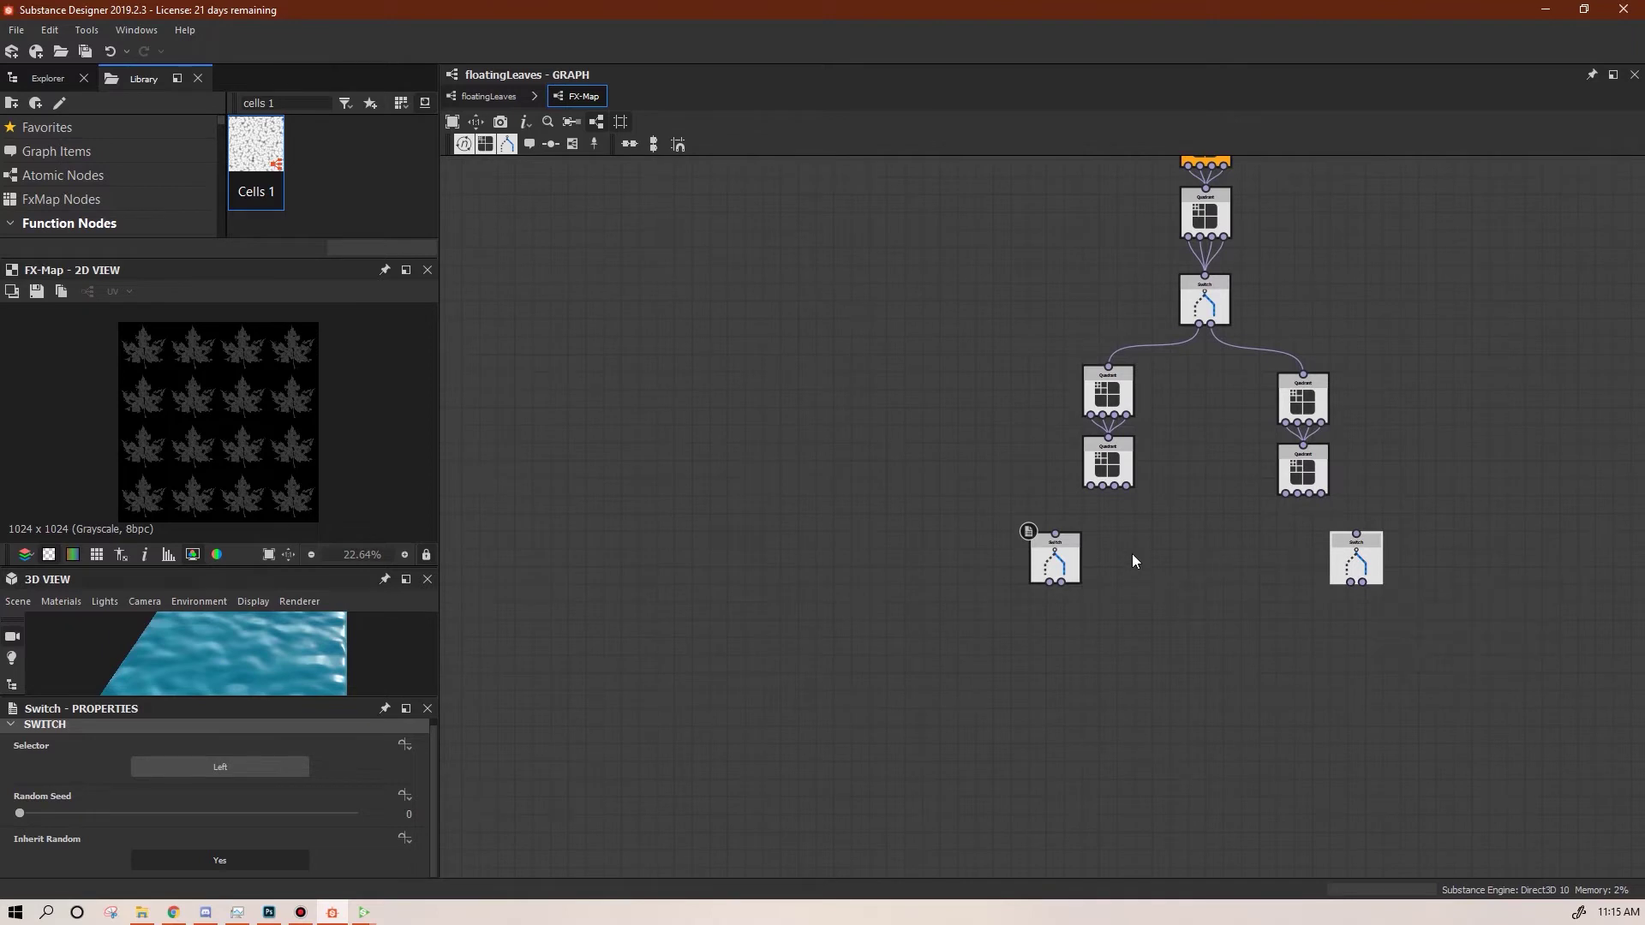
Connect the lower quadrant of each branch to the new switch beneath it
drag(1088, 486, 1056, 534)
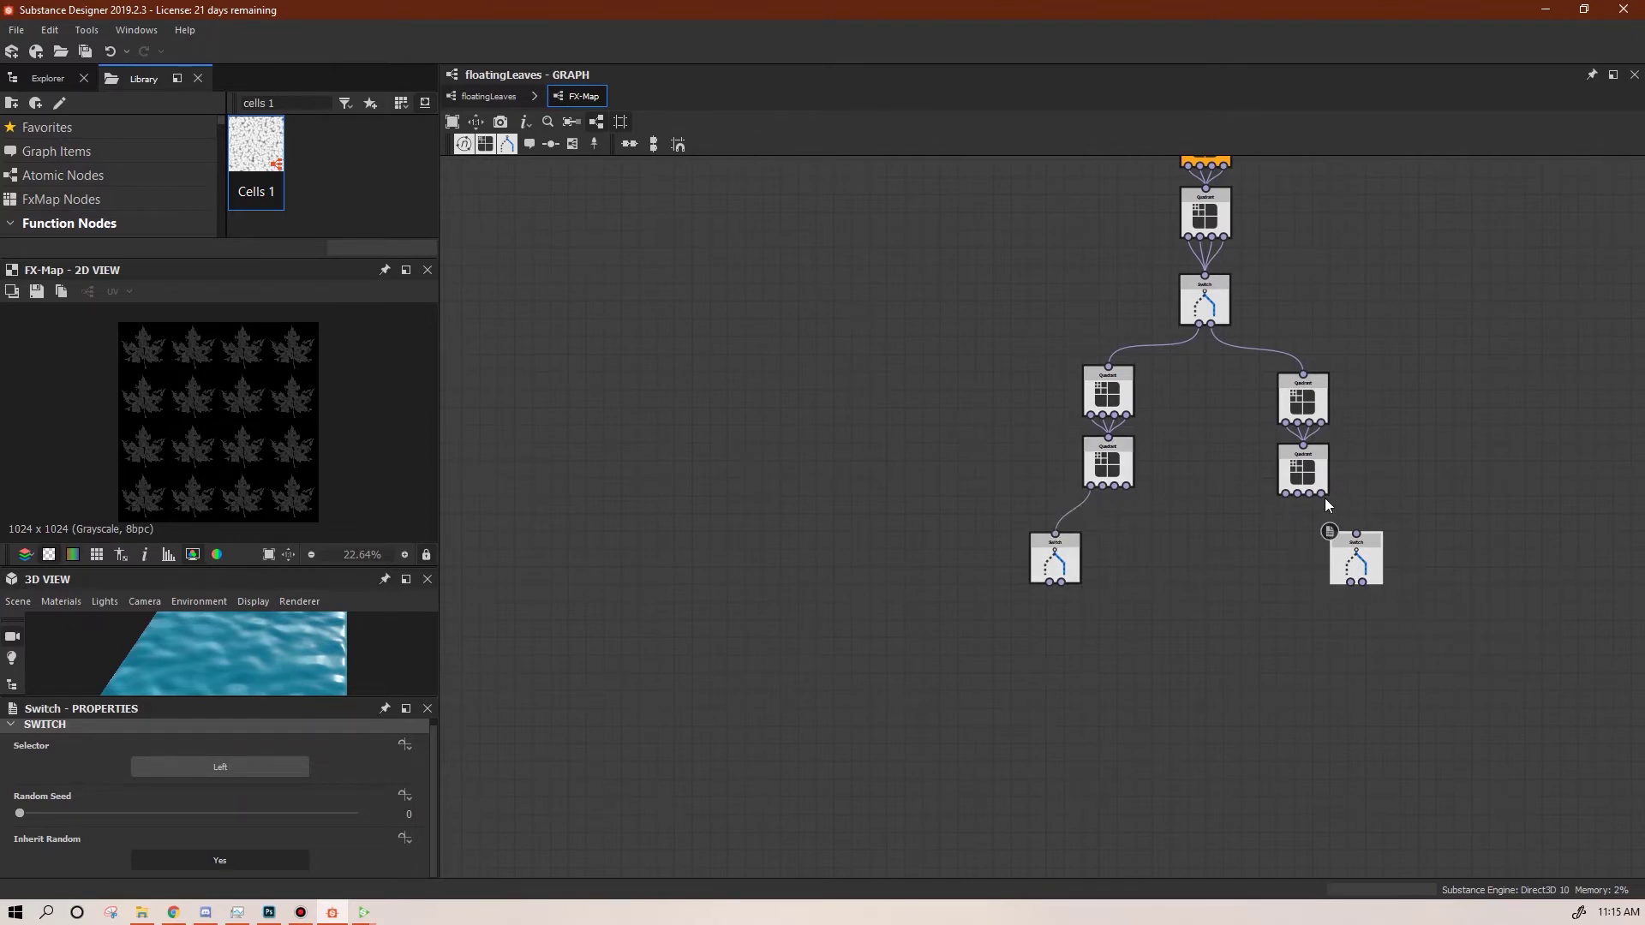
drag(1325, 495, 1357, 533)
middle_drag(1314, 702, 1285, 665)
middle_drag(1205, 436, 1215, 572)
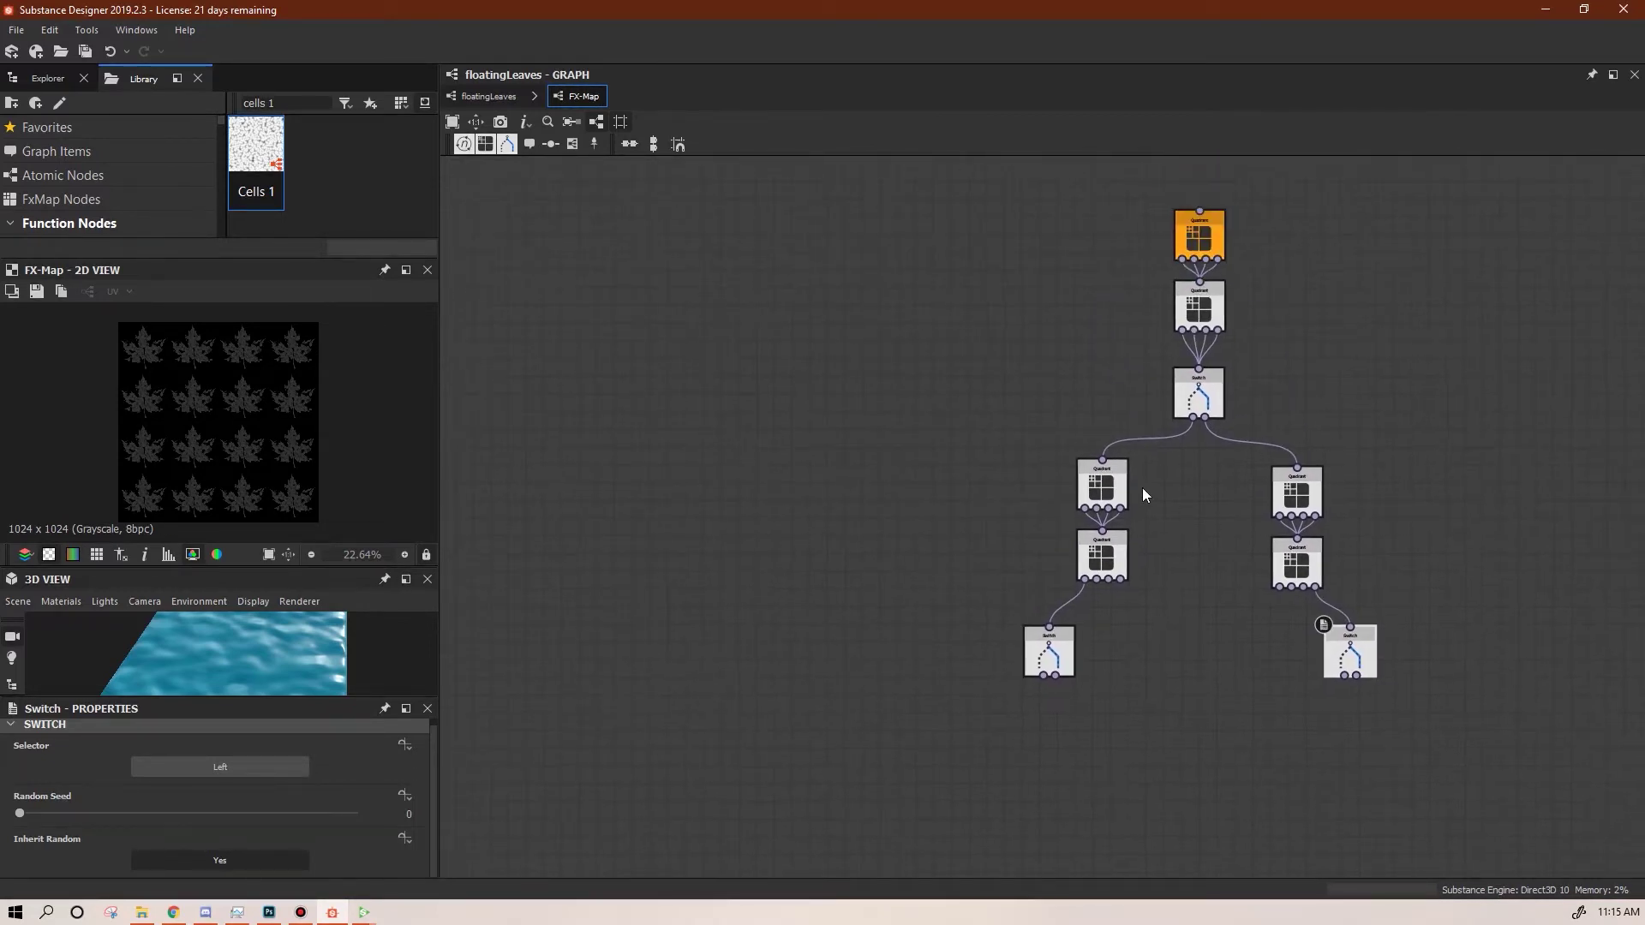
Add a Quadrant node below the left branch's switch and set its Pattern to Input Image
middle_drag(1231, 787, 1239, 615)
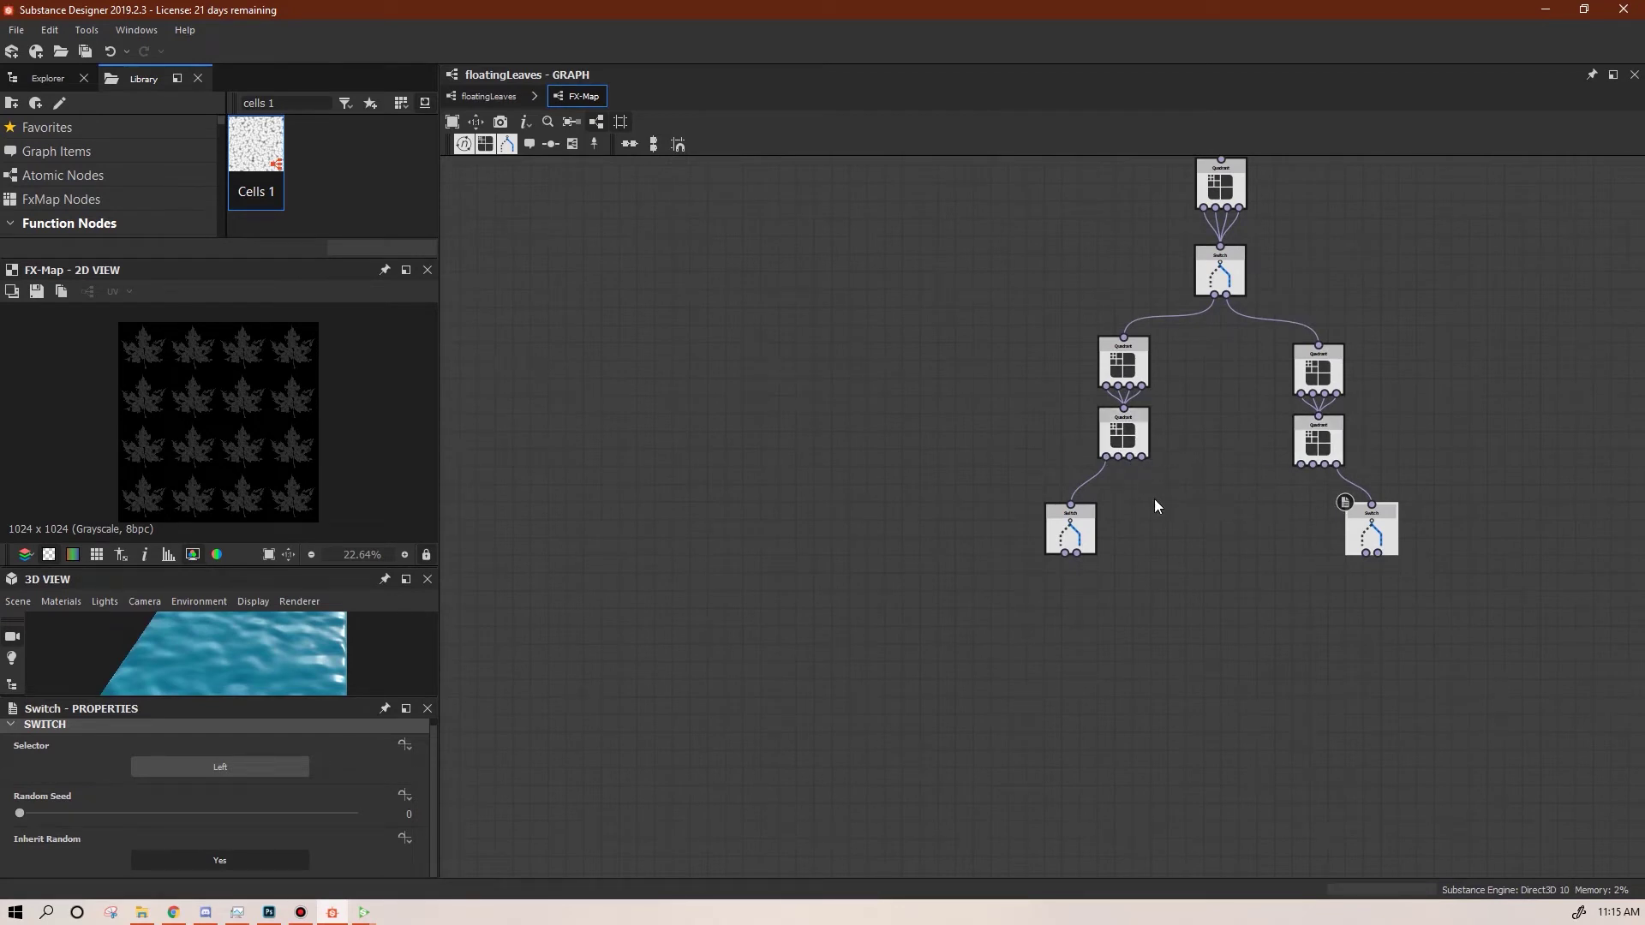
middle_drag(1253, 669, 1245, 621)
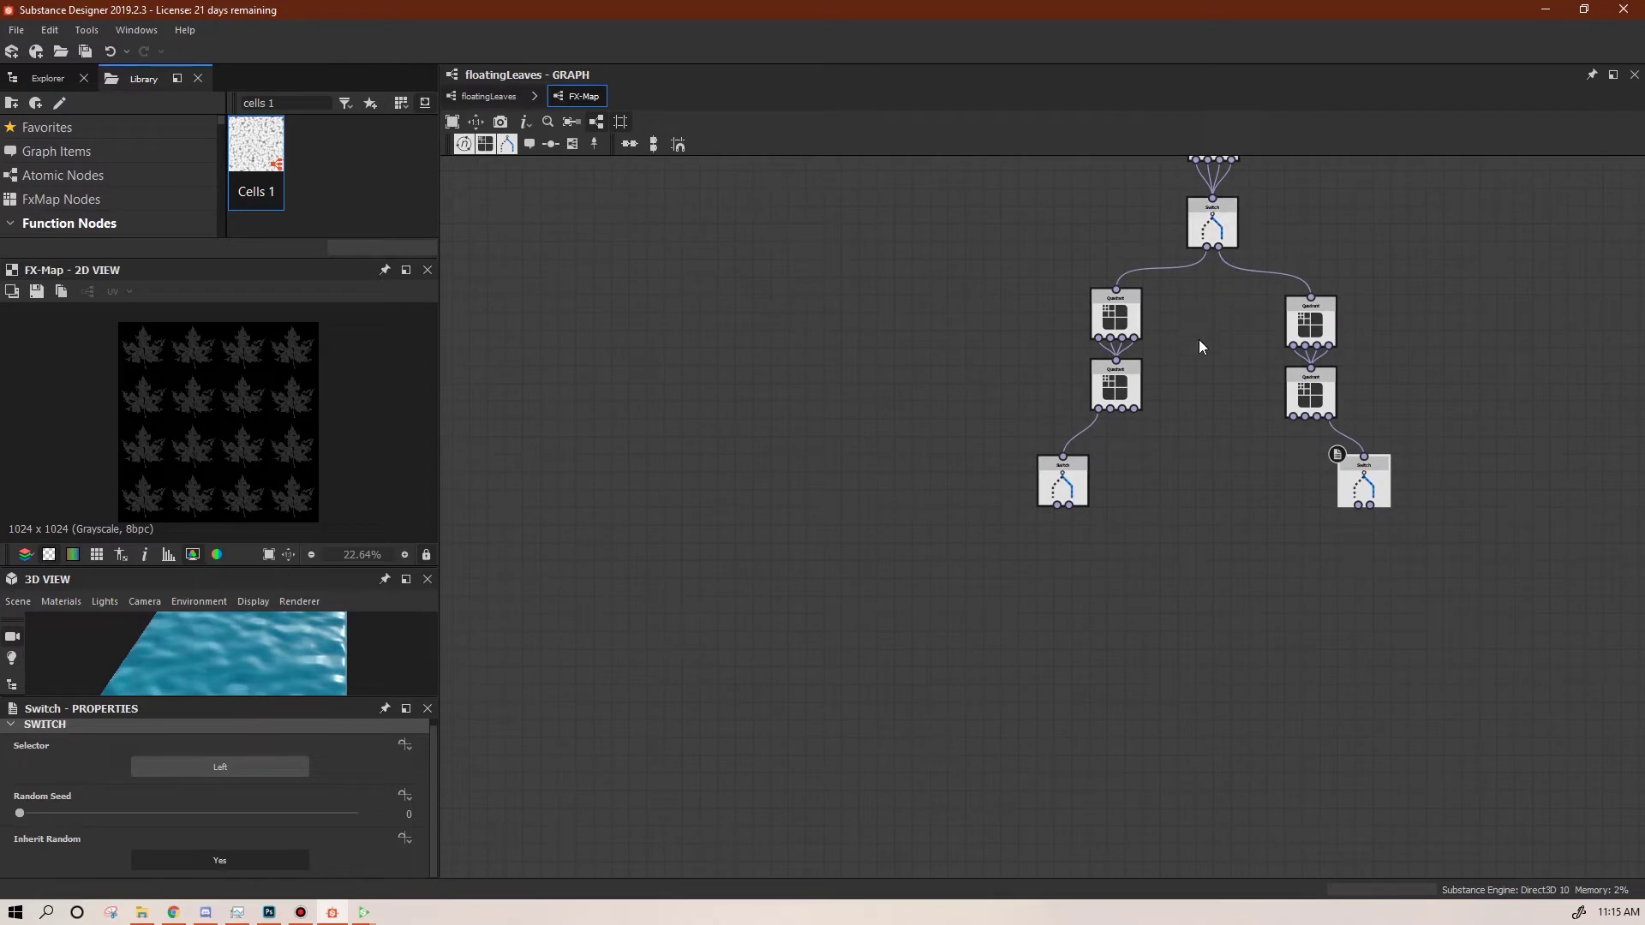
middle_drag(1094, 698, 1054, 649)
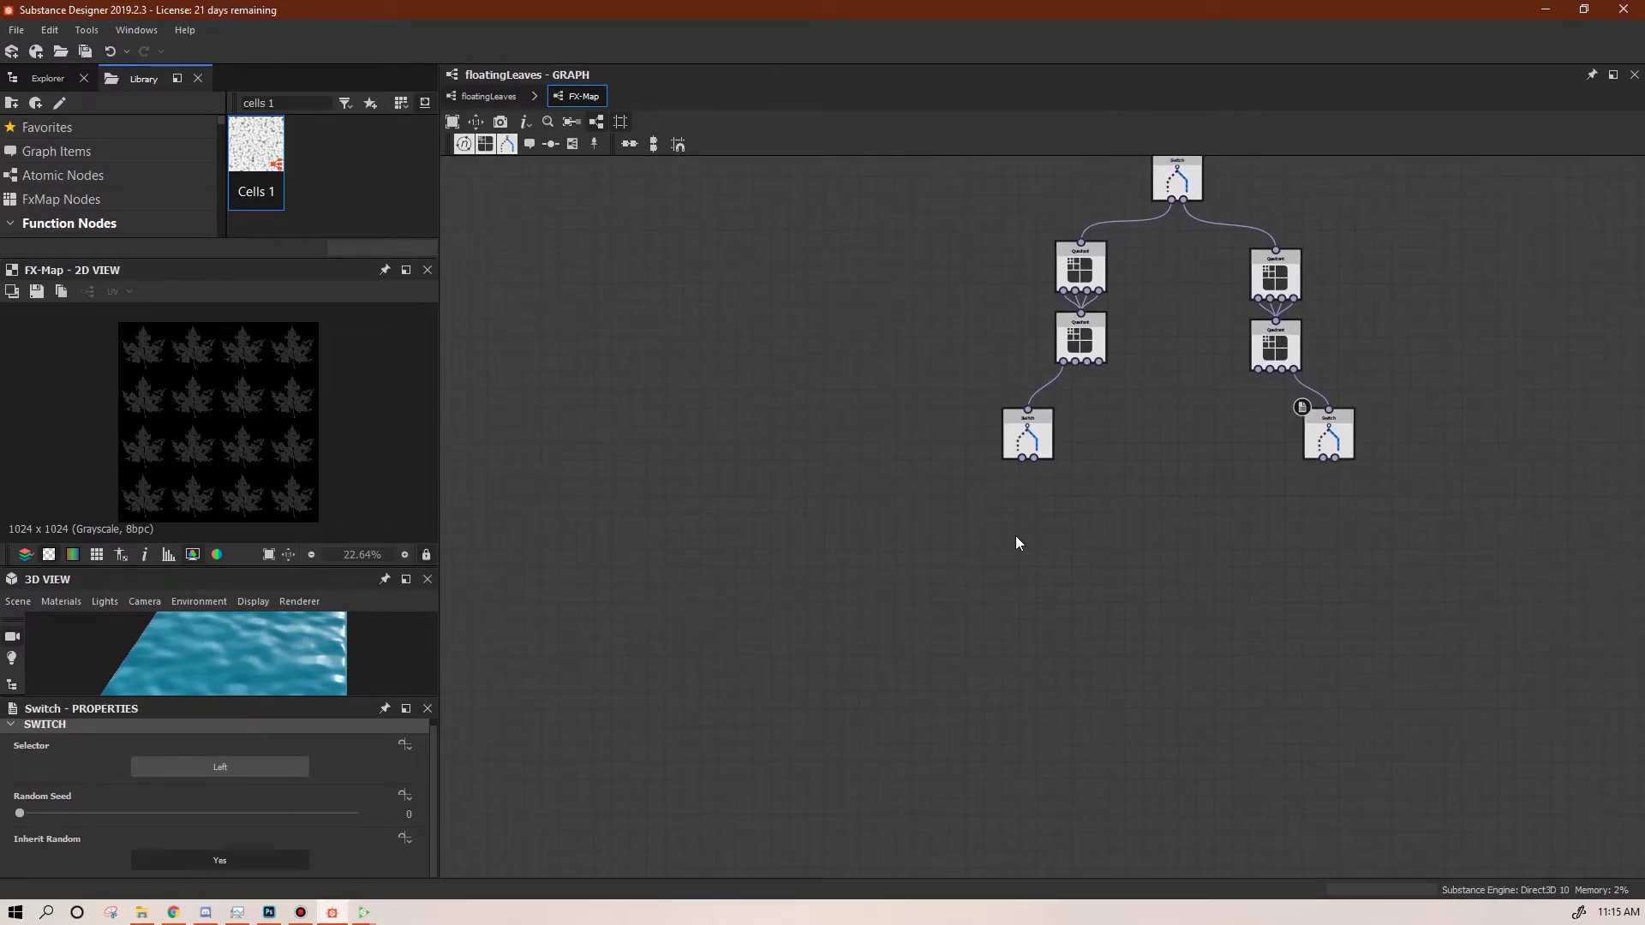
right_click(1017, 542)
mouse_move(1124, 547)
click(1325, 554)
drag(982, 524, 982, 517)
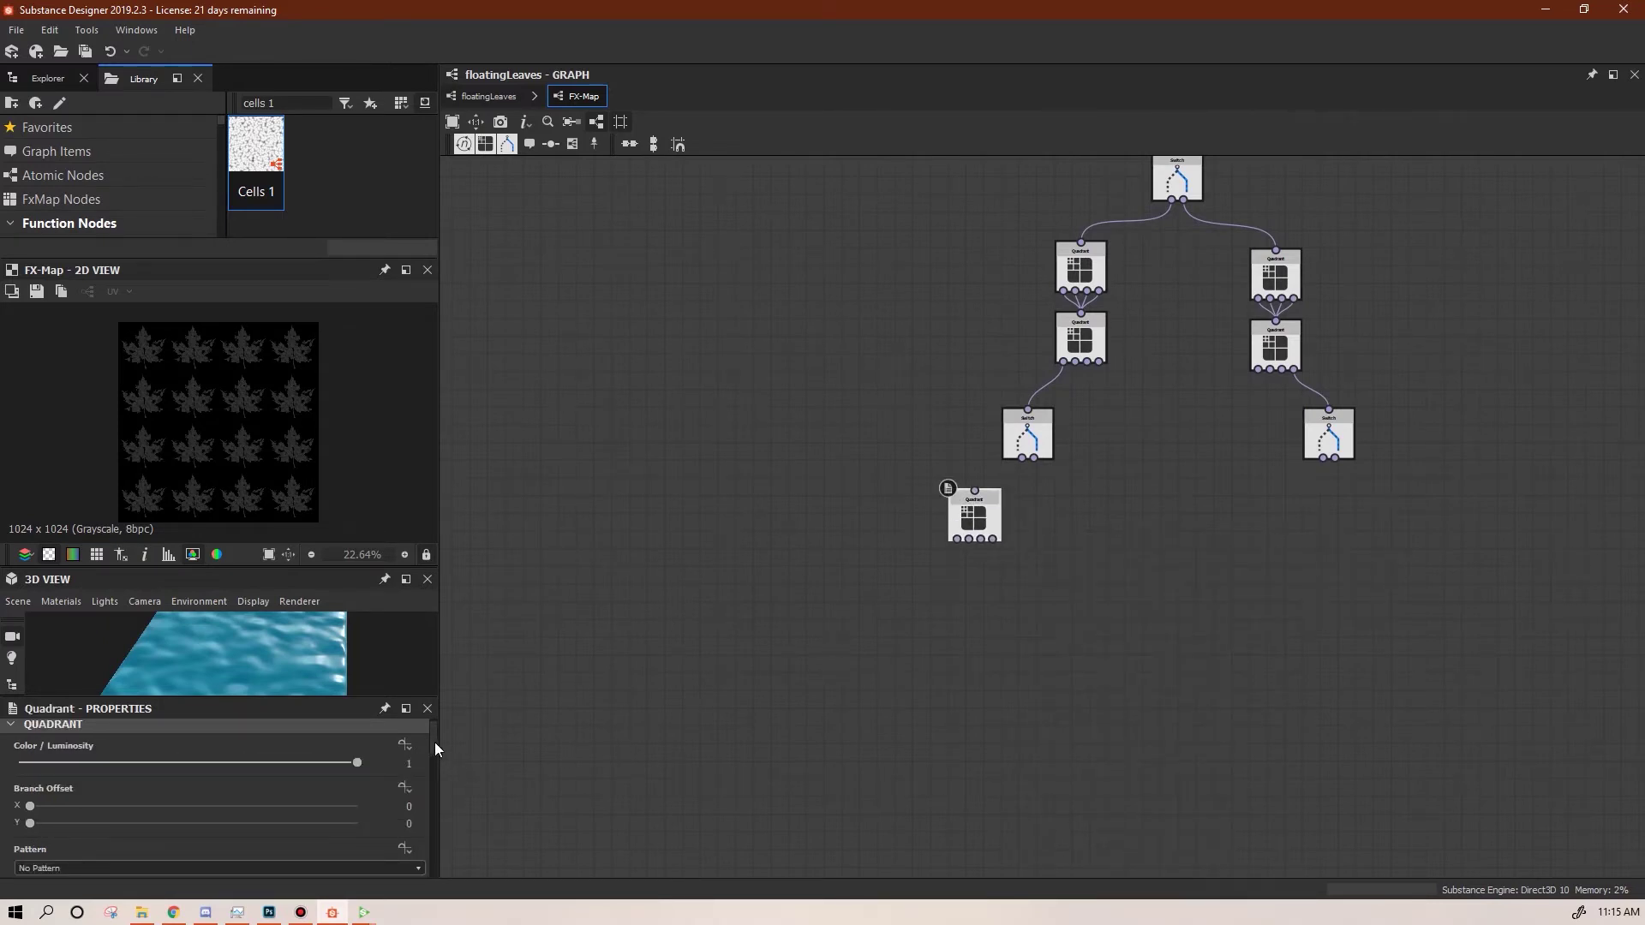
drag(434, 742, 435, 753)
click(418, 824)
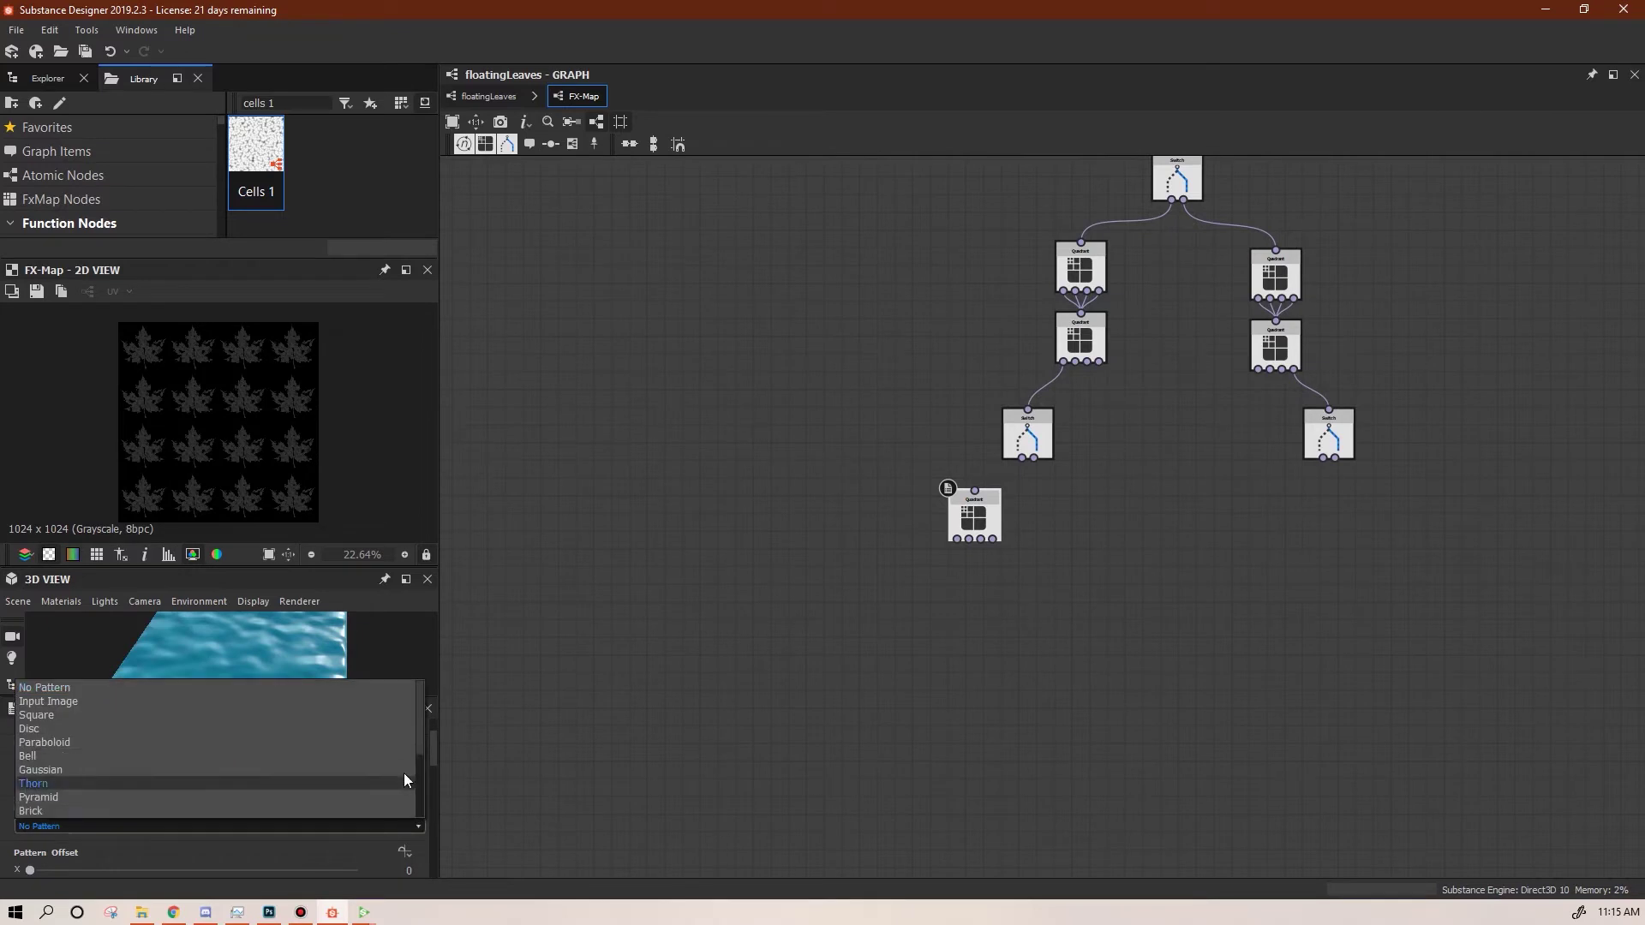
click(393, 701)
drag(434, 750, 437, 844)
scroll(437, 839, down, 2)
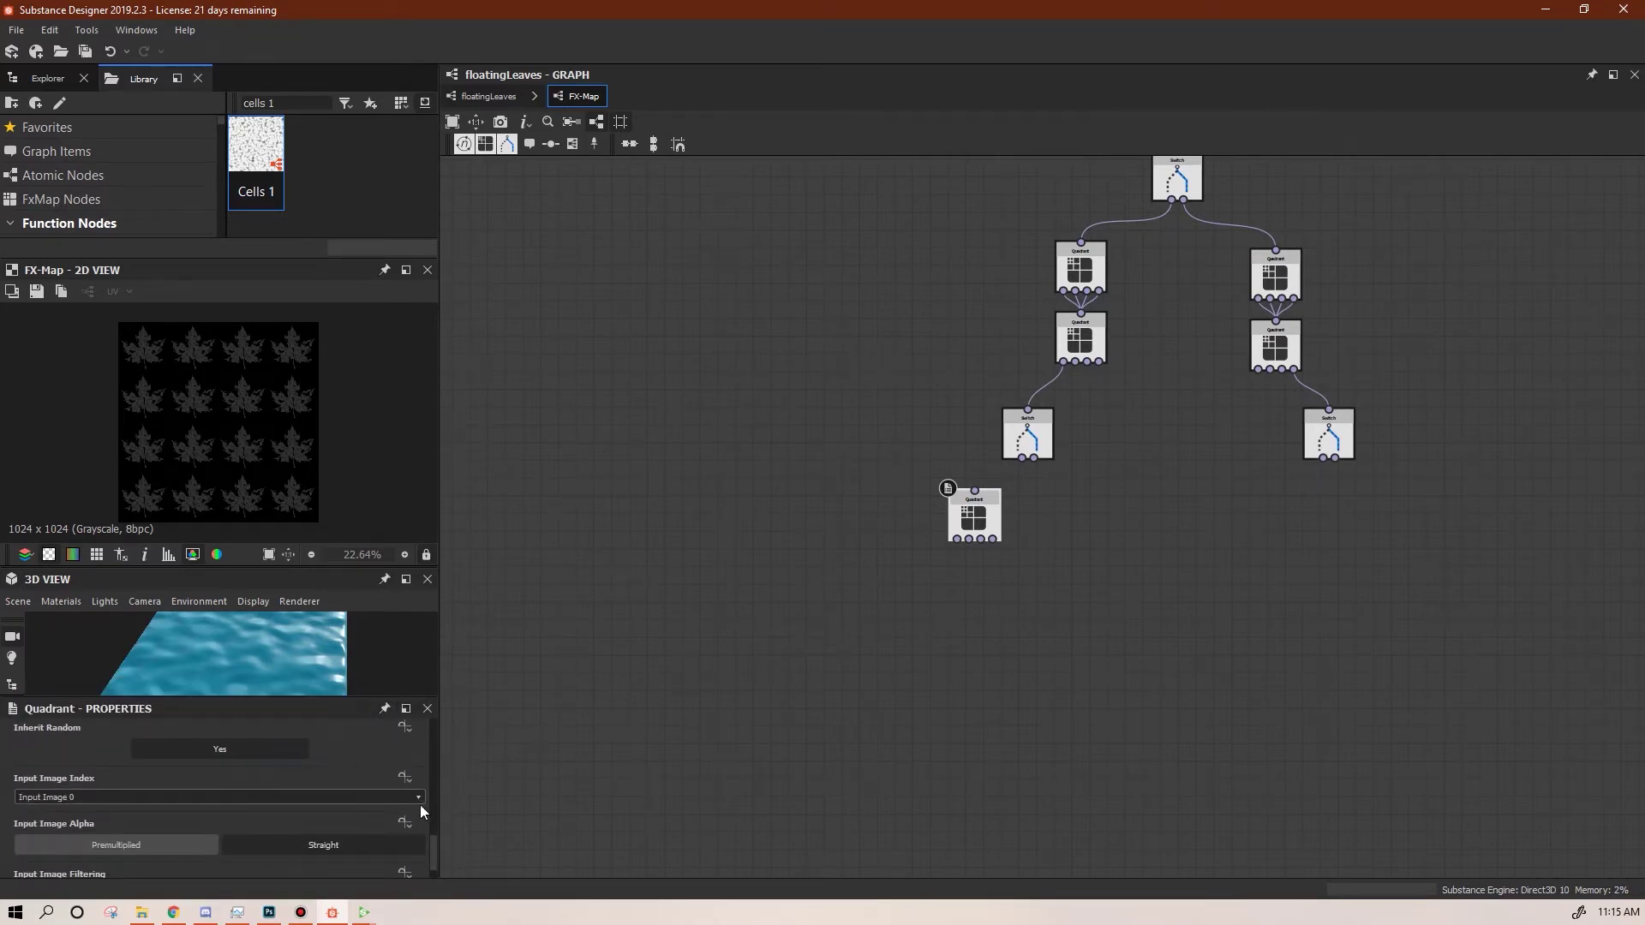
Duplicate the new quadrant beside the original, set the copy's Input Image Index to Input Image 1, and link both to the left switch
key(ctrl+d)
drag(1048, 521, 1068, 521)
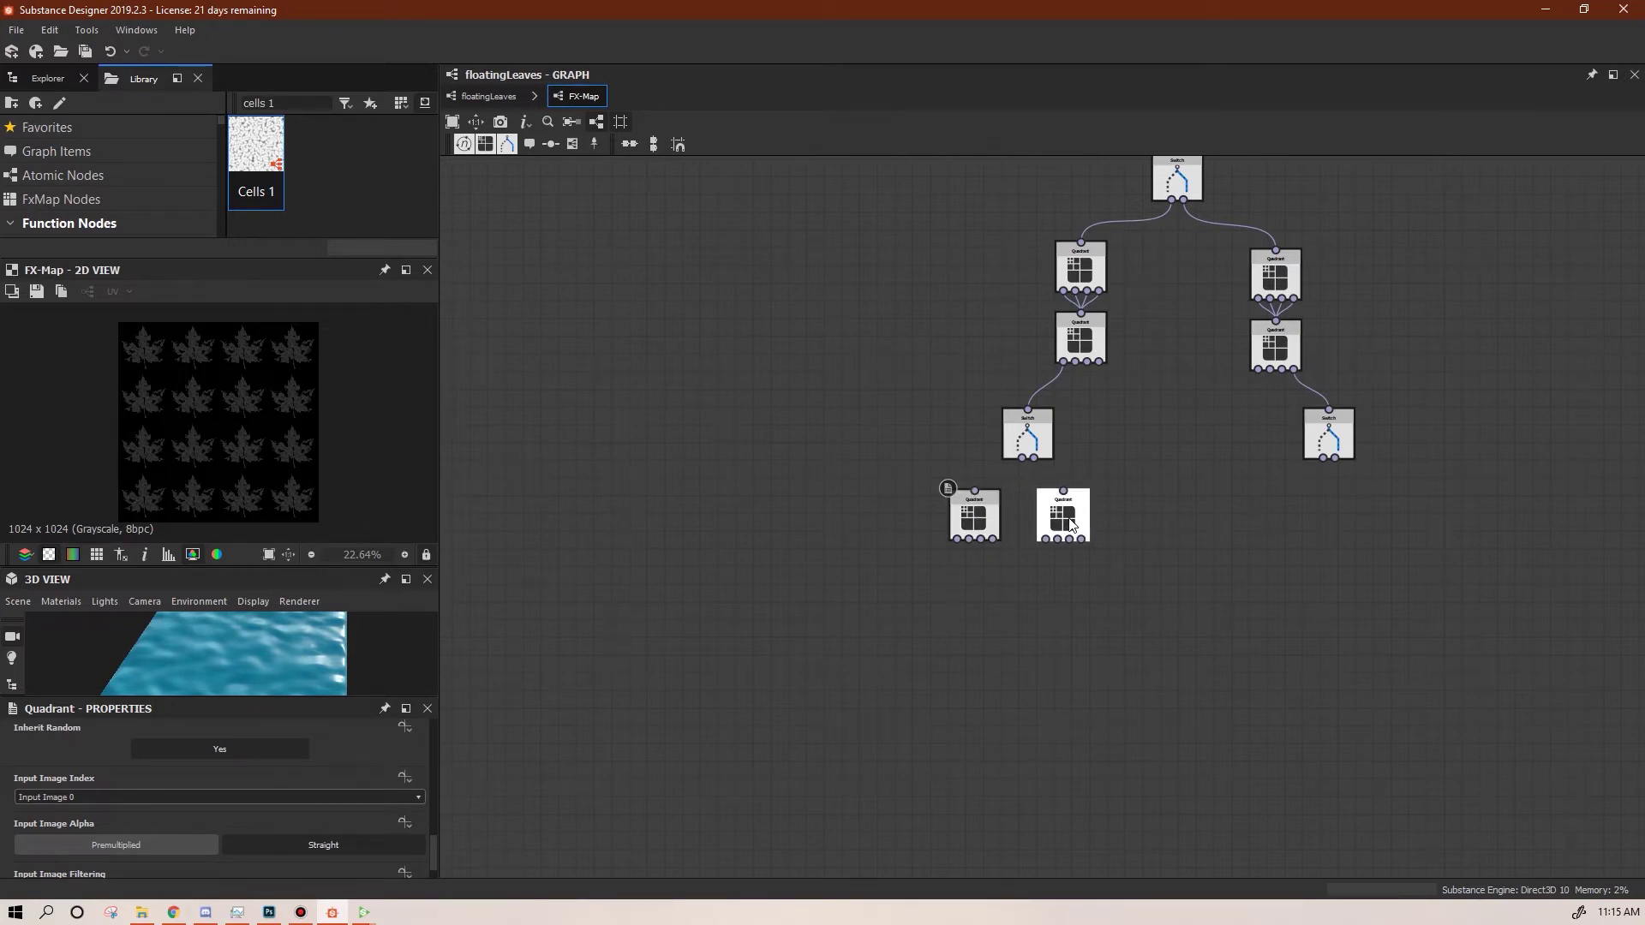
click(419, 797)
click(394, 820)
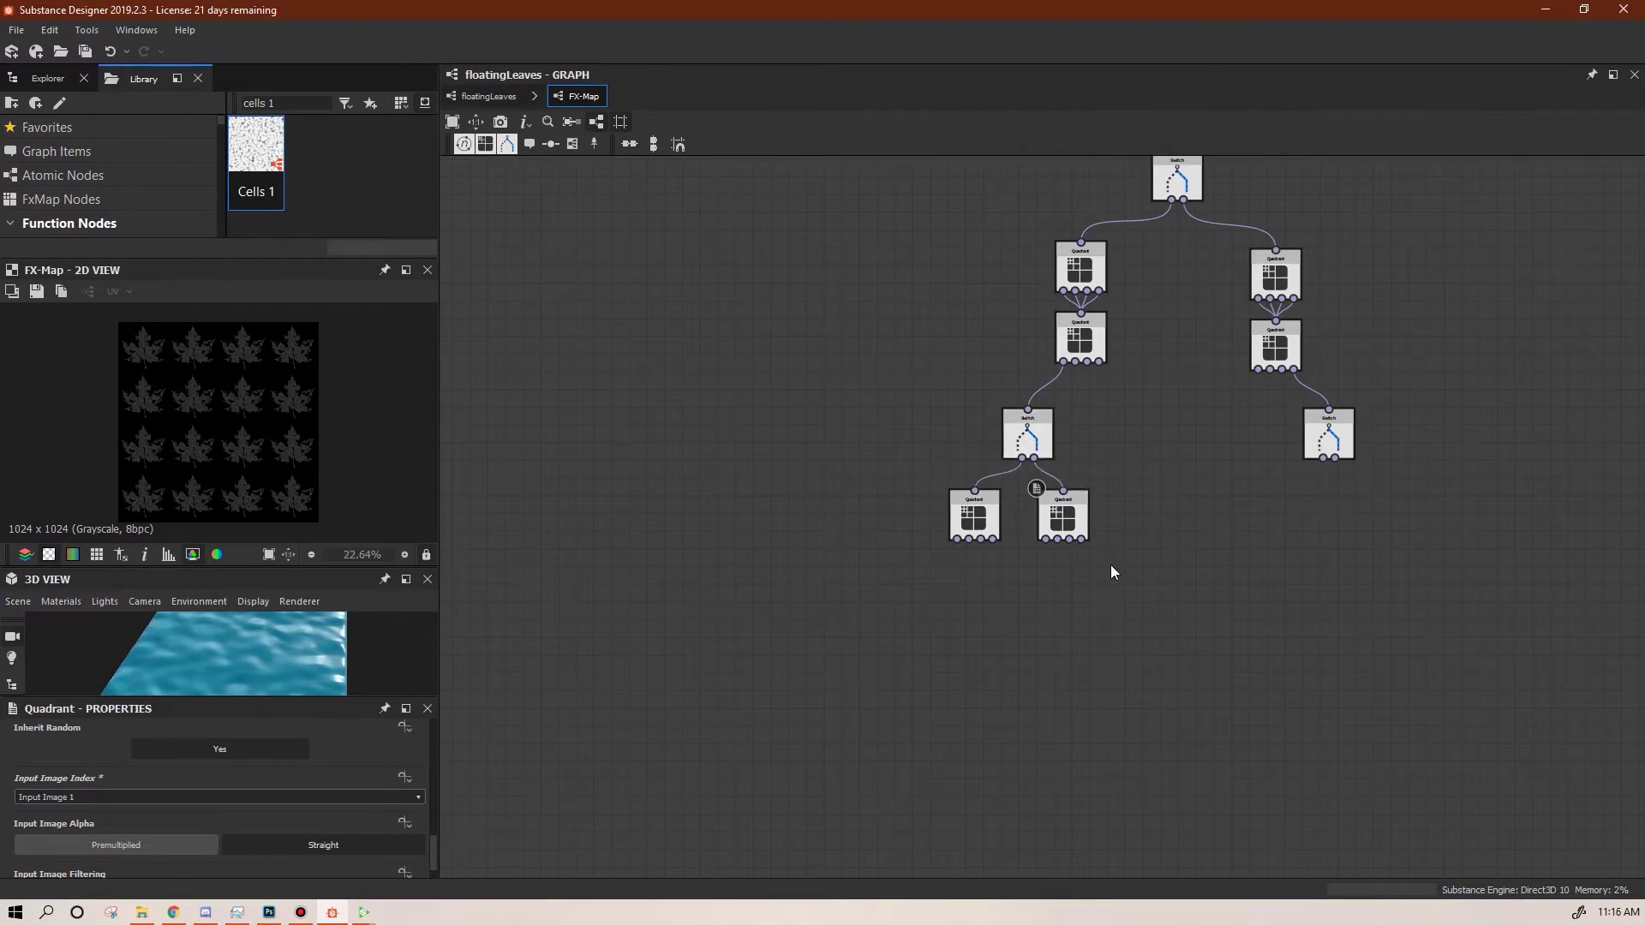
Duplicate the pair of input-image quadrants below the right branch's switch and connect both copies to it
key(ctrl+d)
drag(1108, 516, 1402, 530)
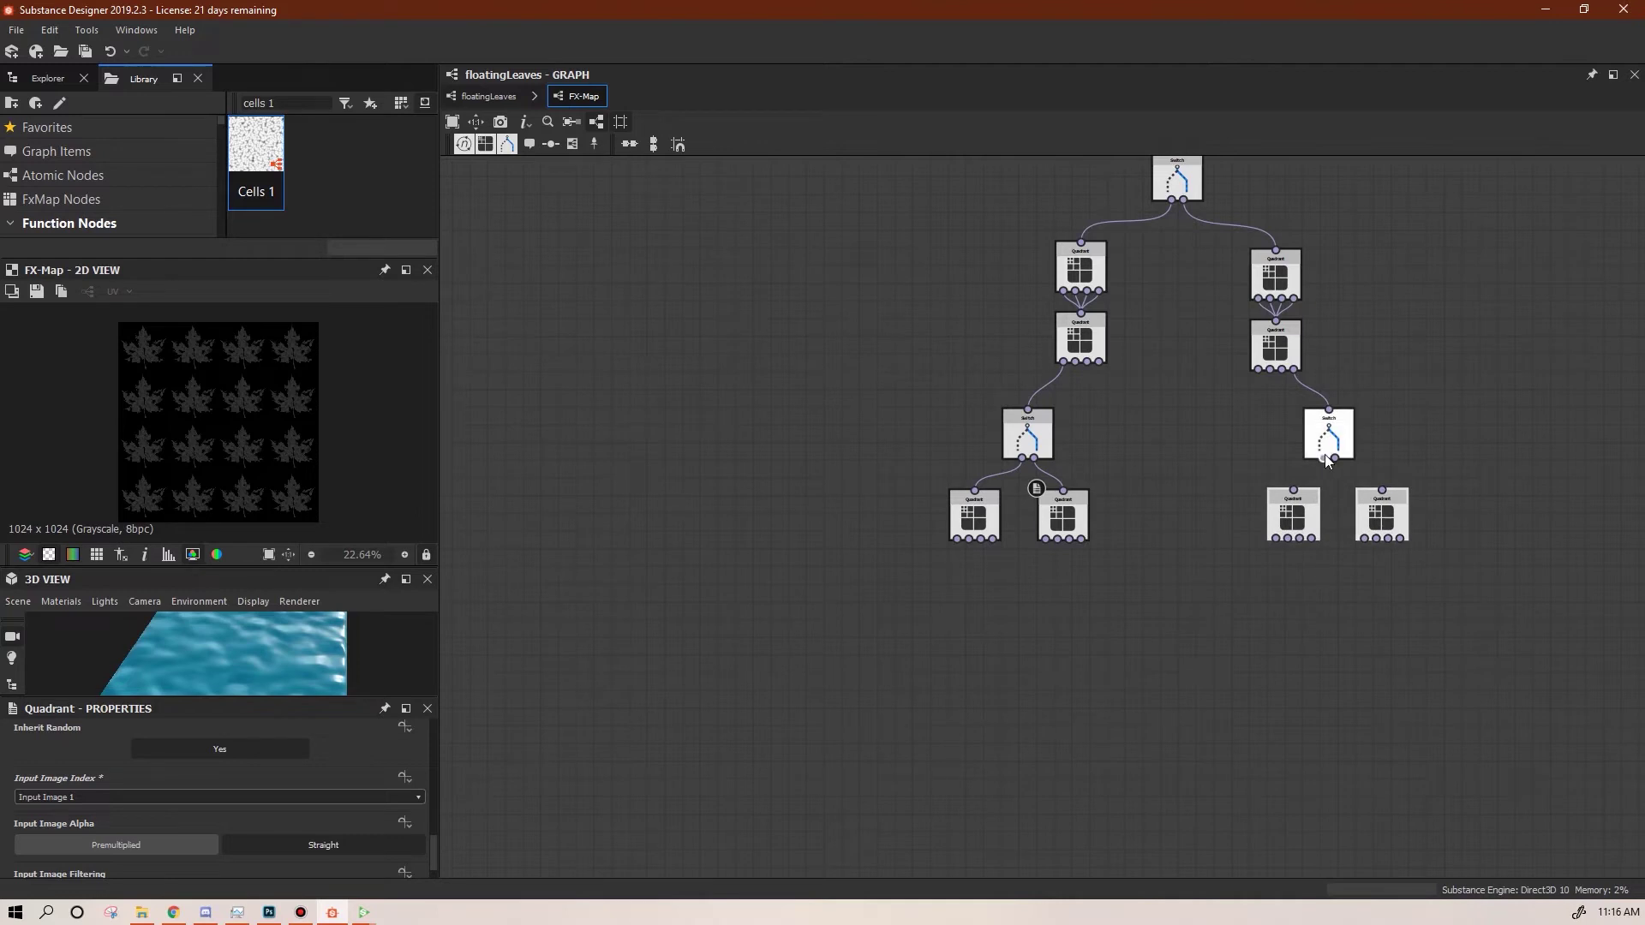
drag(1335, 460, 1383, 492)
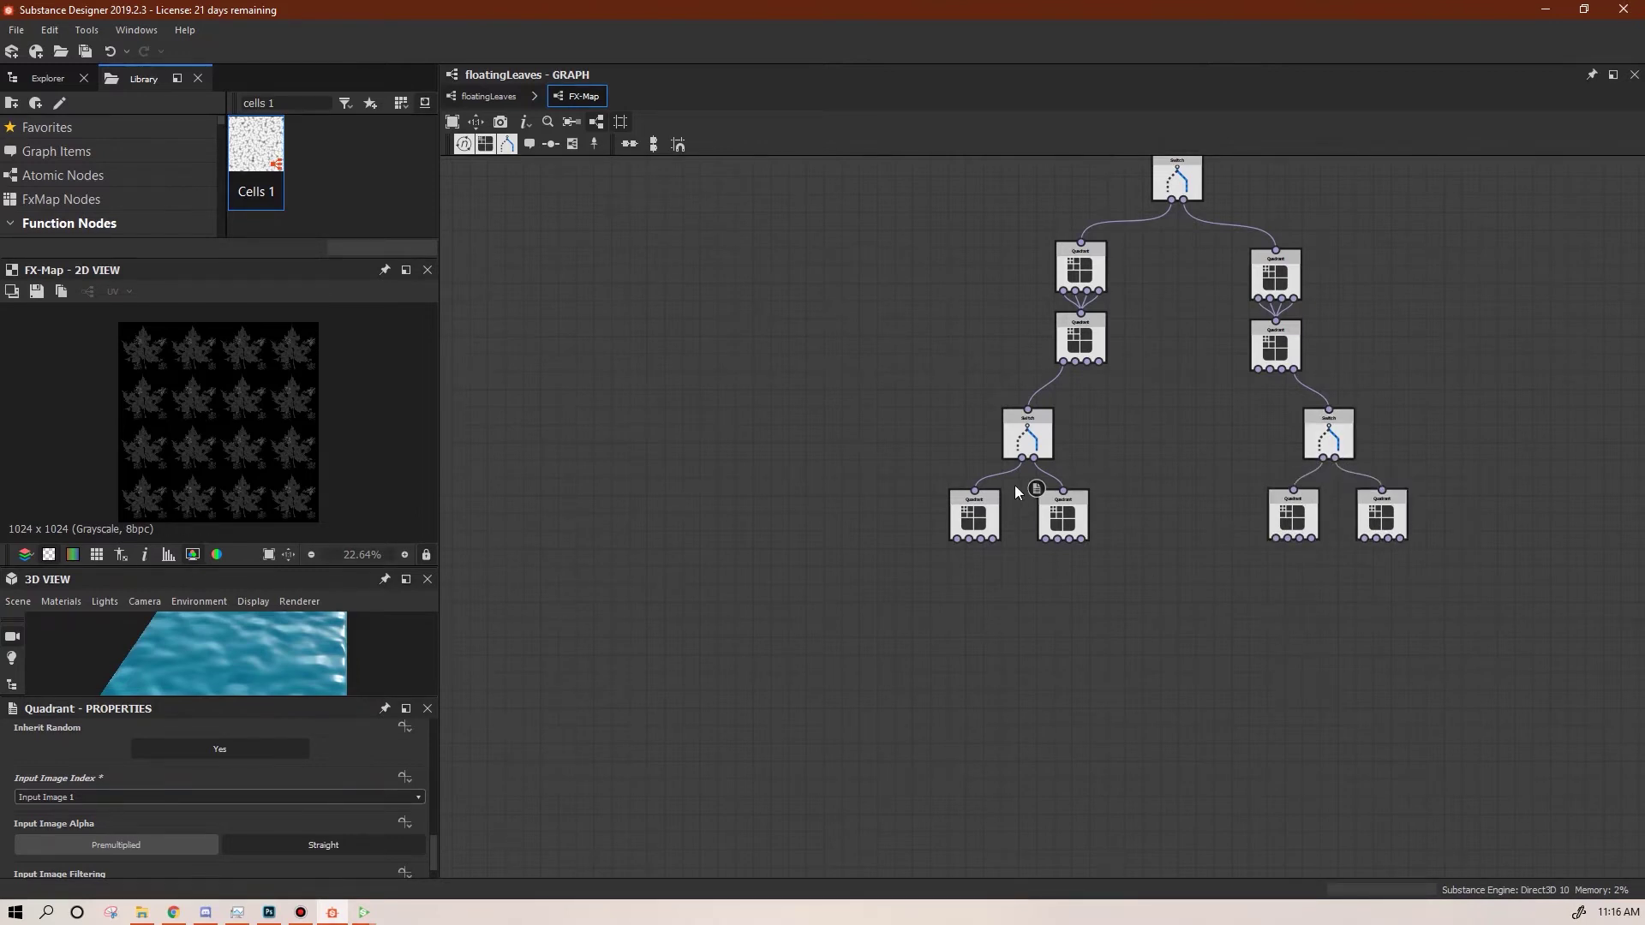
Tidy the four bottom quadrants so each pair sits closely beneath its switch
drag(974, 520, 973, 510)
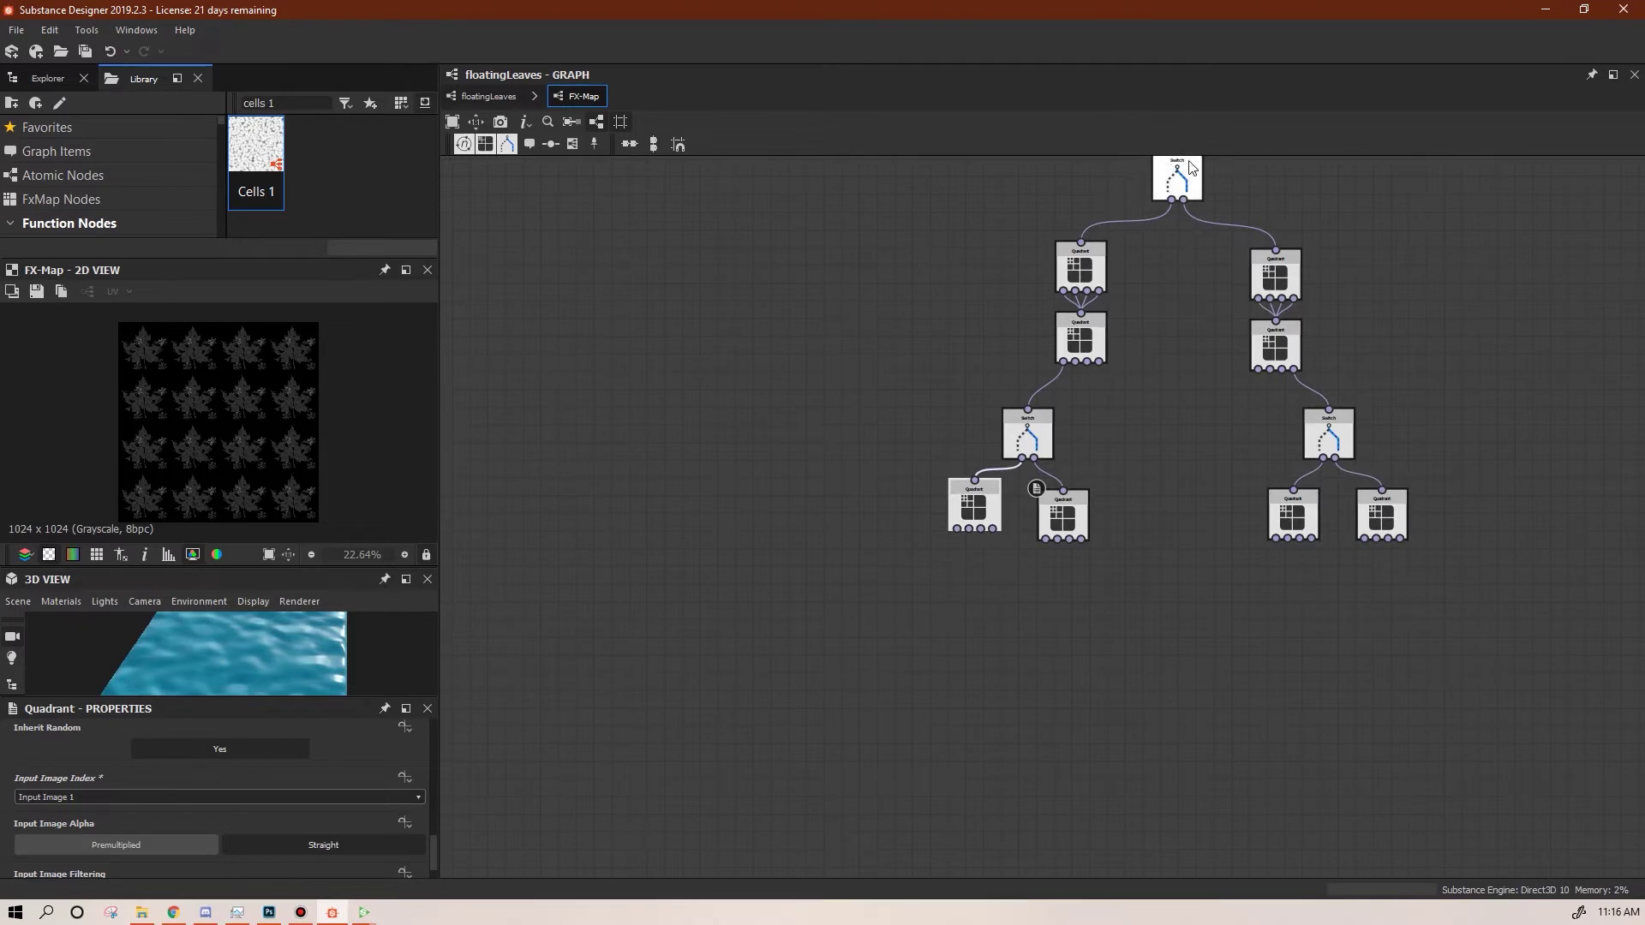
drag(975, 518, 1061, 509)
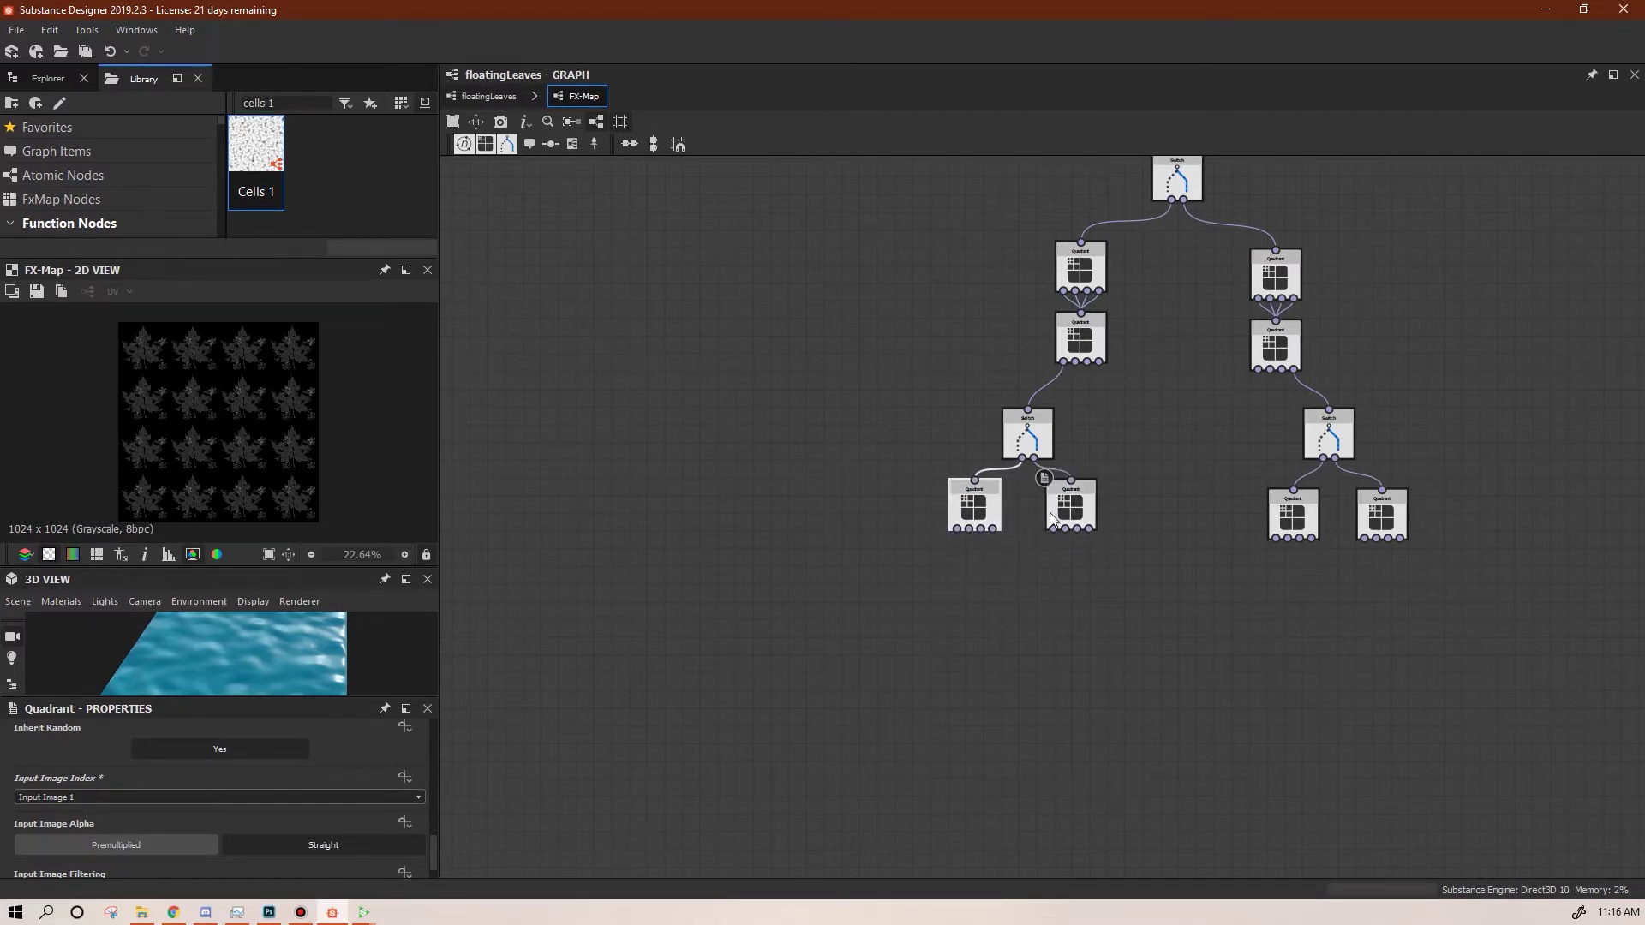
drag(1054, 518, 1044, 518)
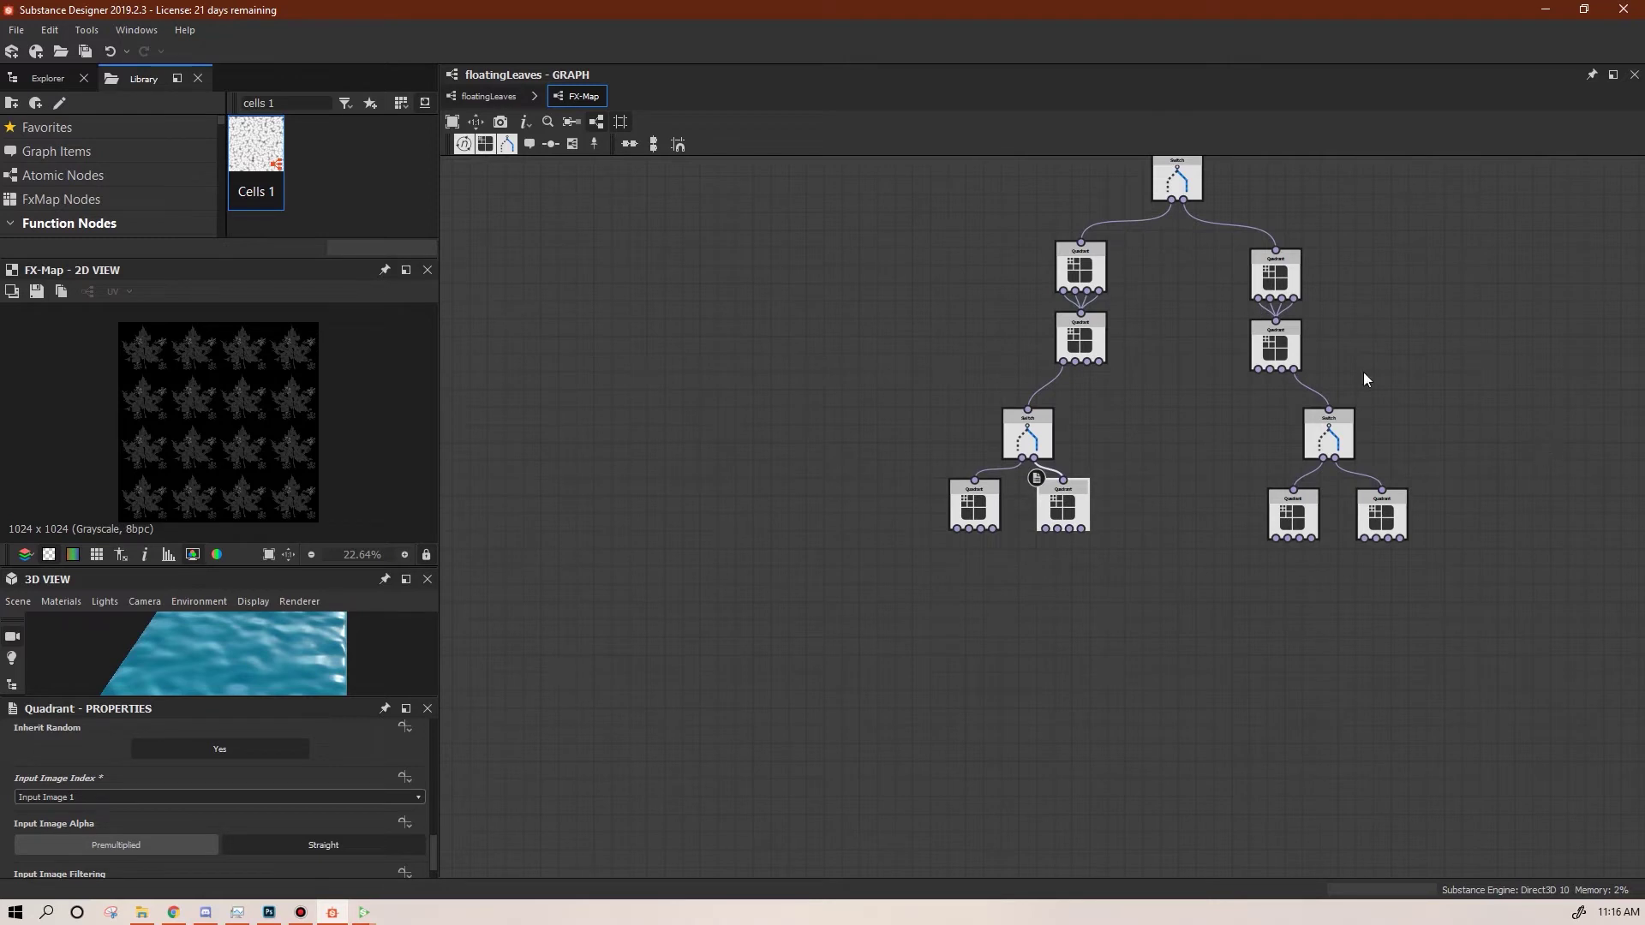
drag(1303, 516, 1286, 515)
drag(1389, 517, 1371, 509)
click(1070, 358)
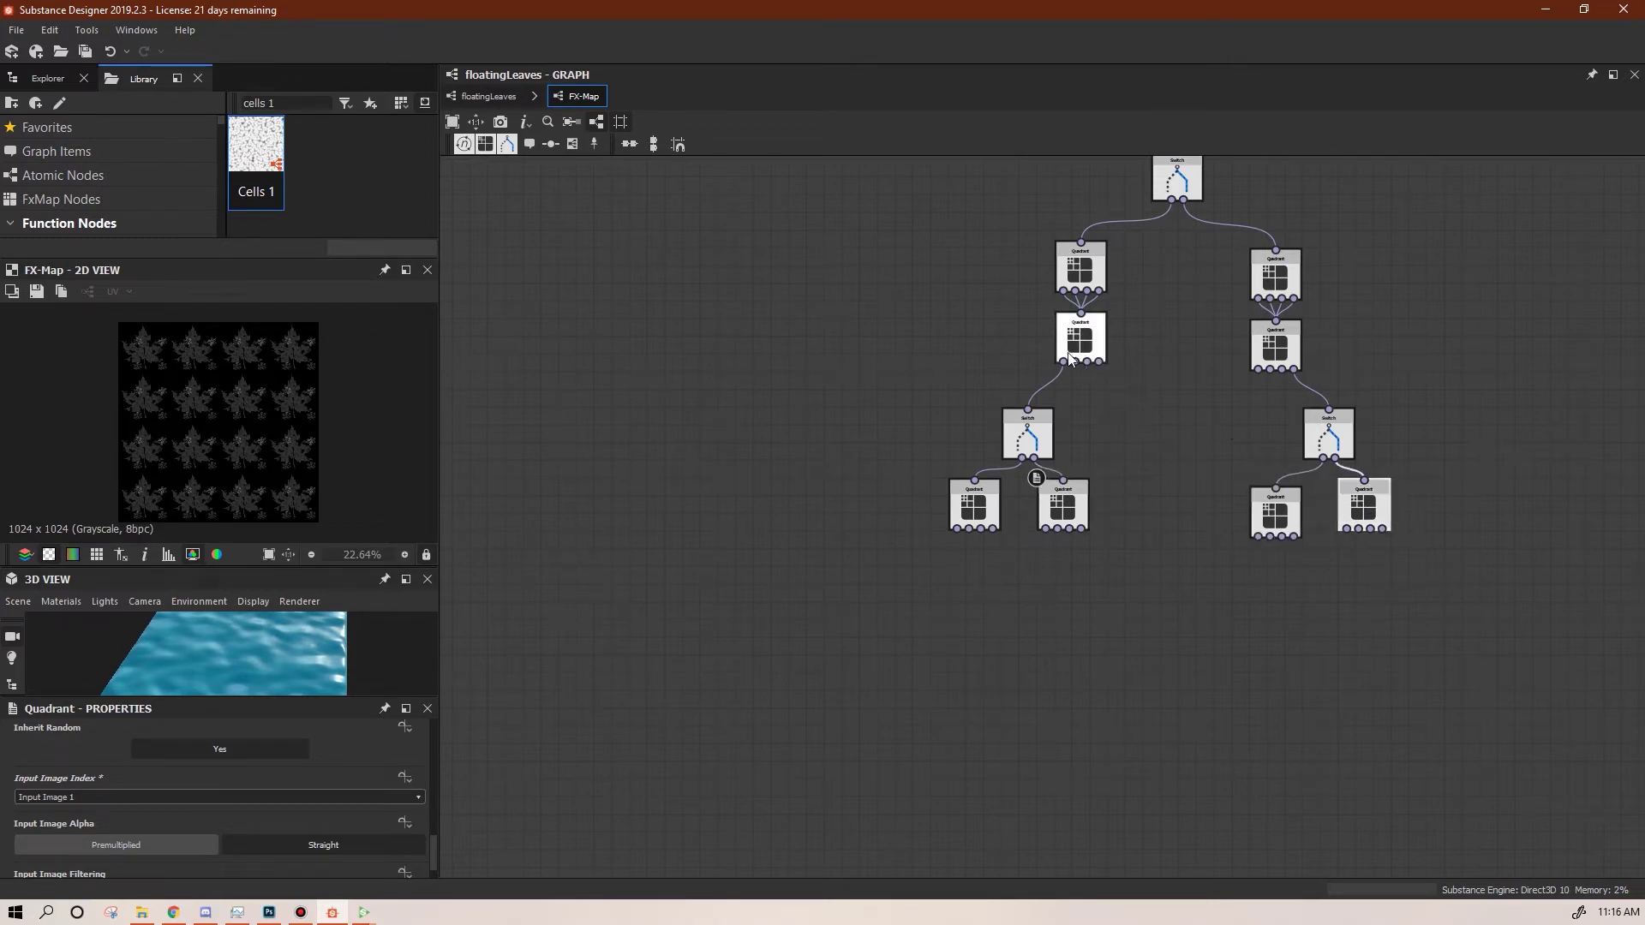
click(1277, 388)
click(1293, 374)
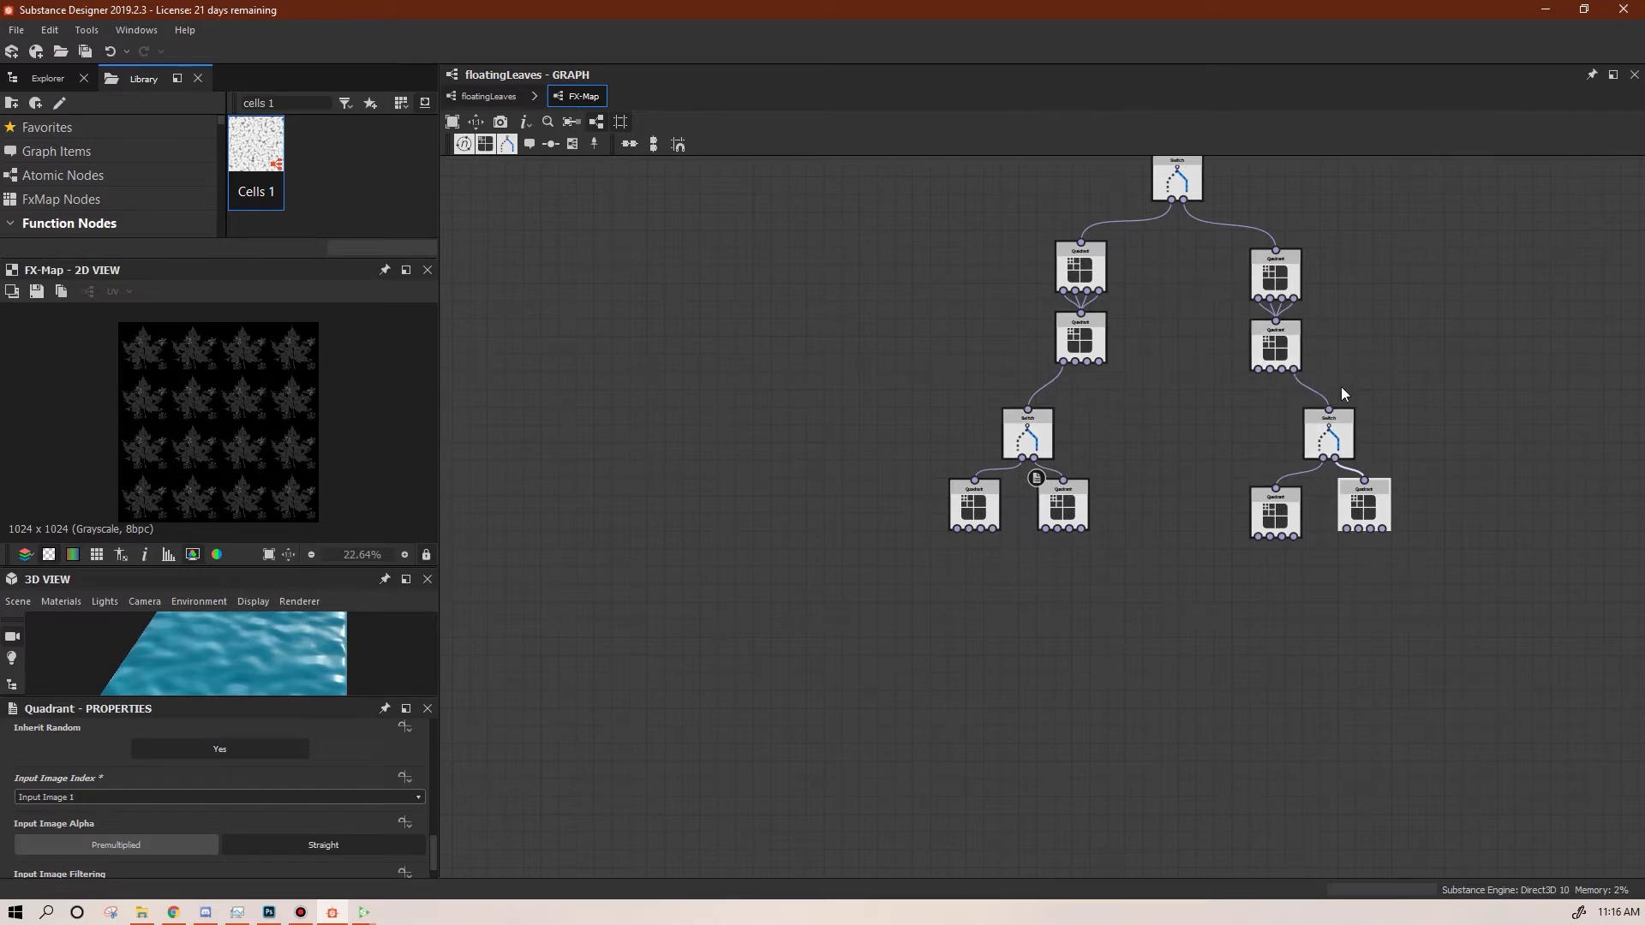
Space out the quadrants in each bottom pair and move the left pair slightly lower
click(981, 514)
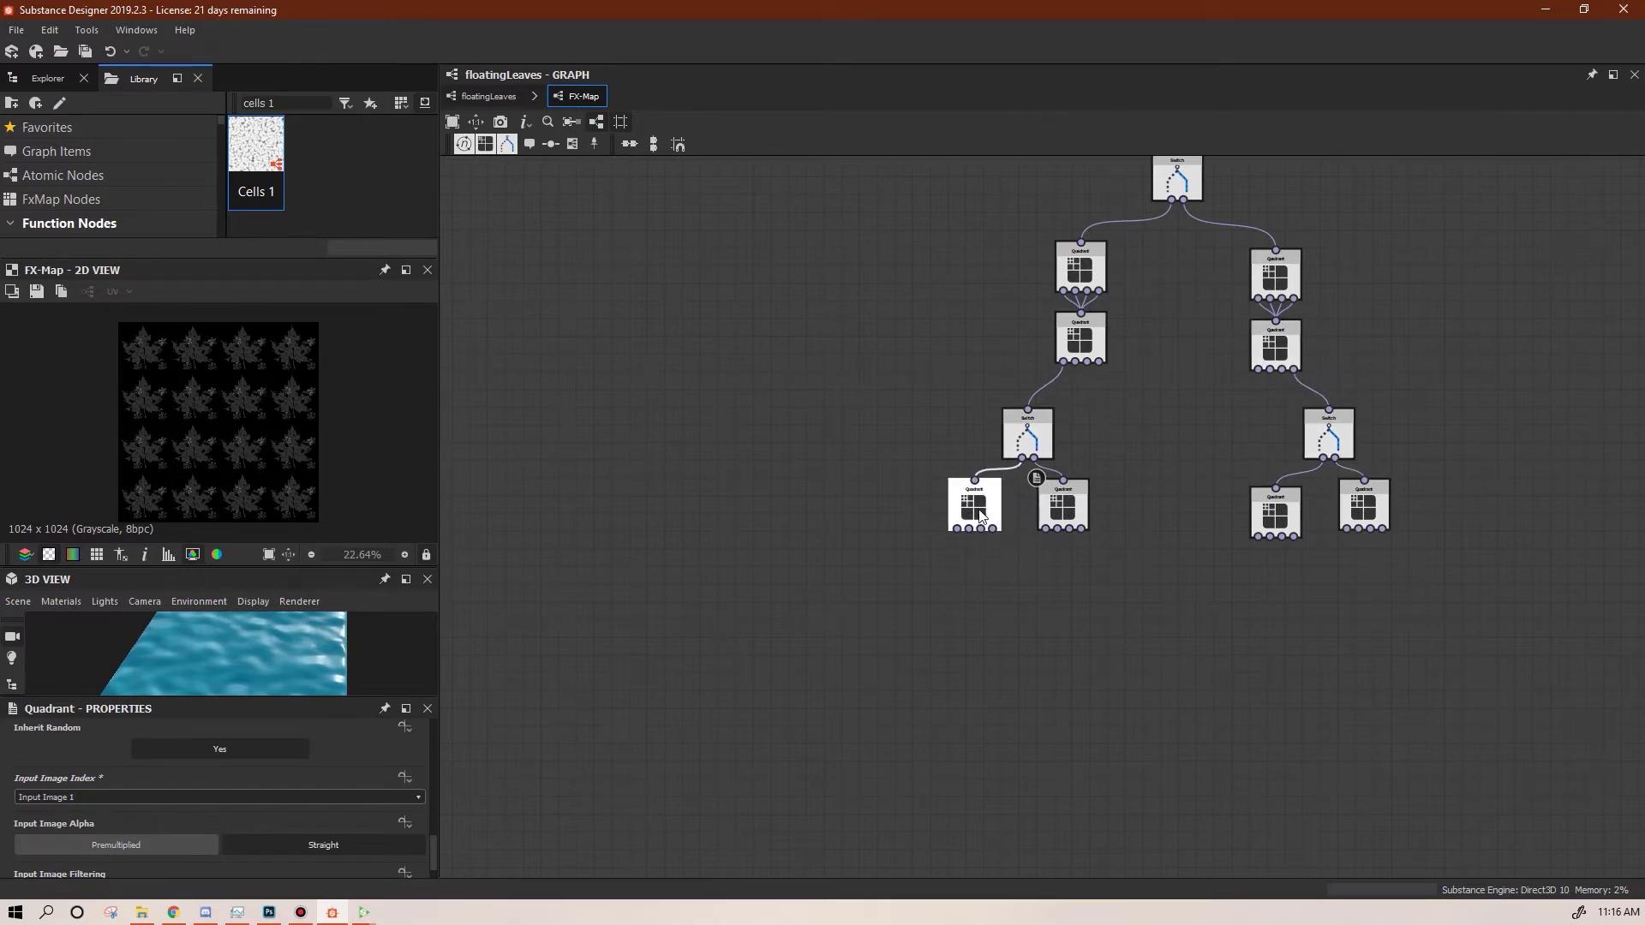
drag(1067, 507, 1082, 506)
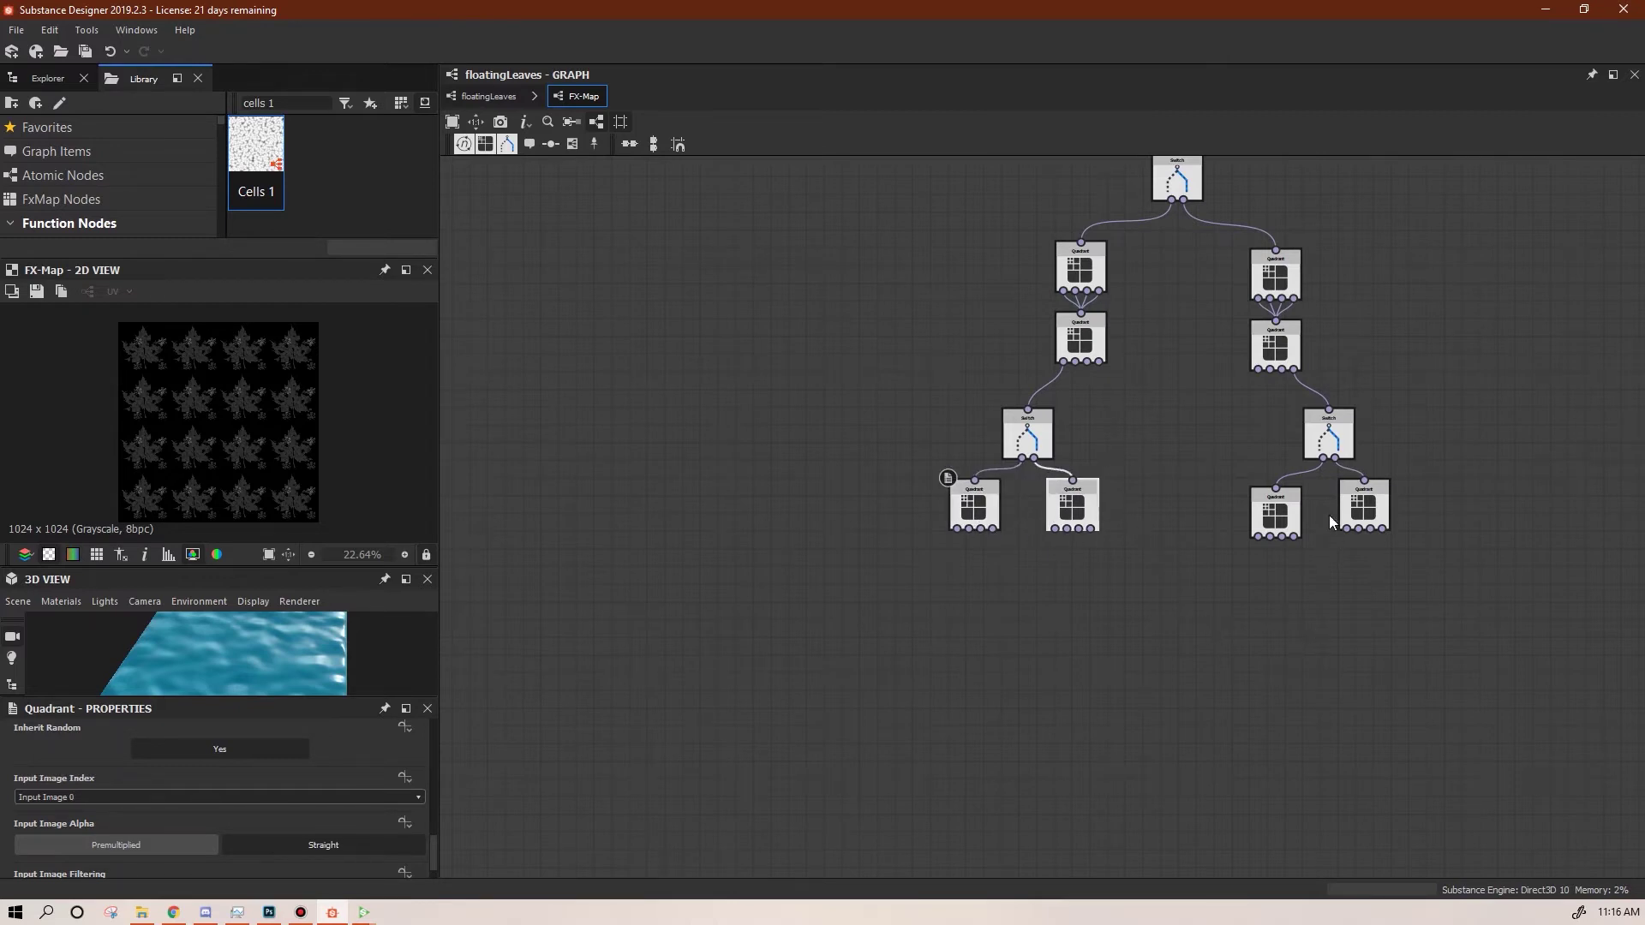
drag(1369, 517, 1389, 520)
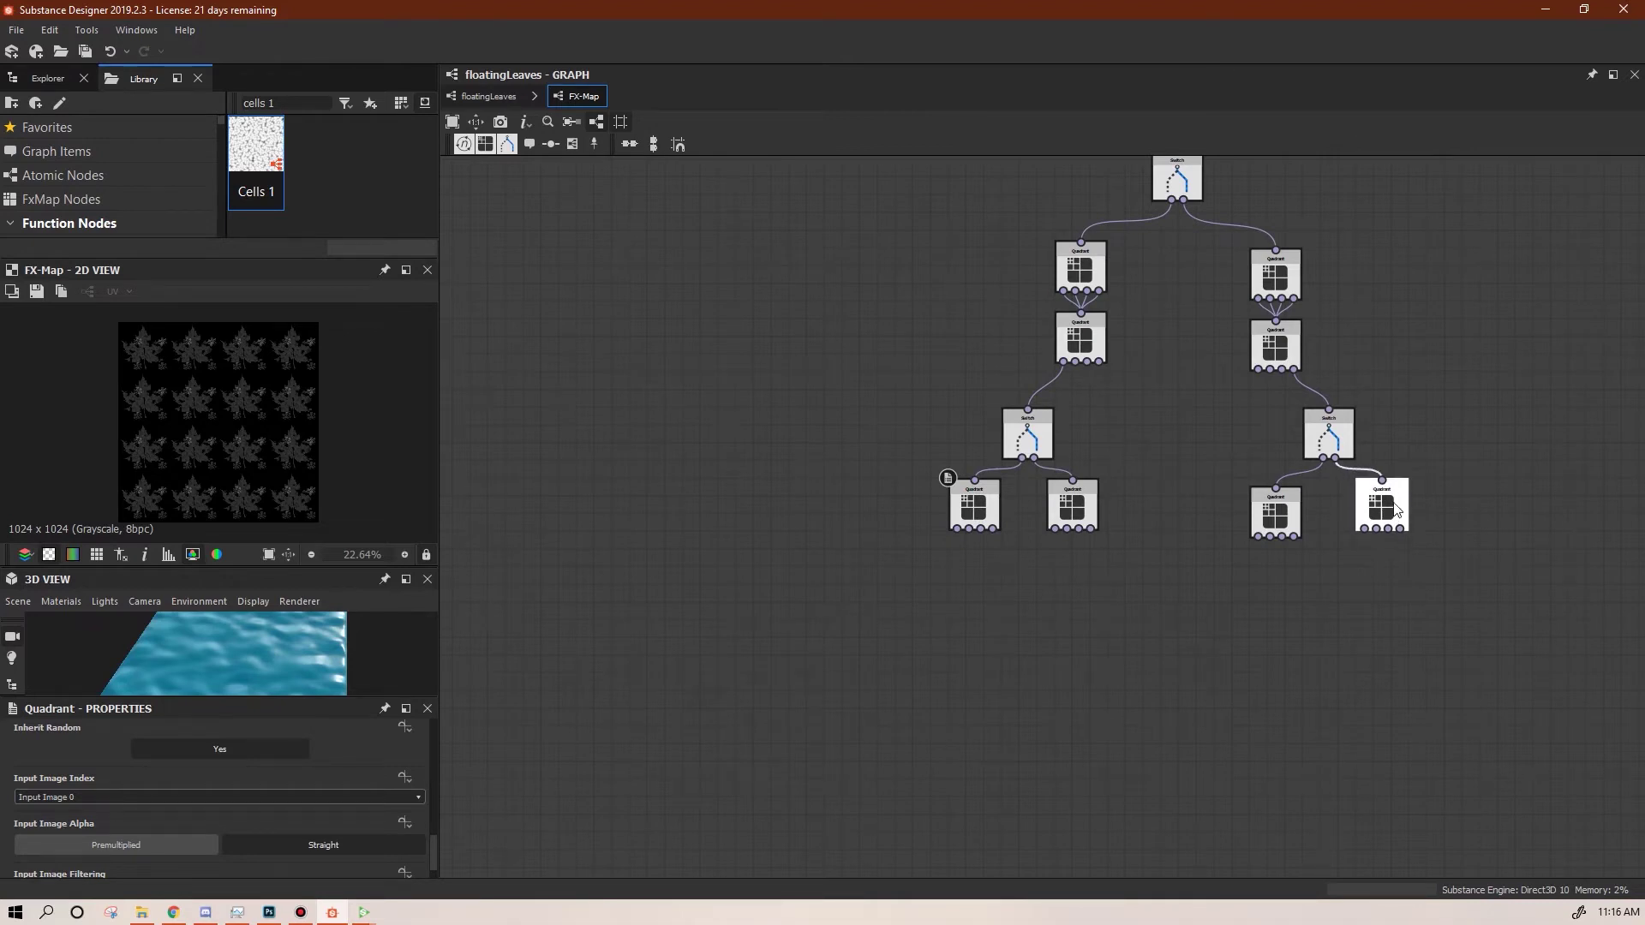
drag(1396, 504, 1396, 513)
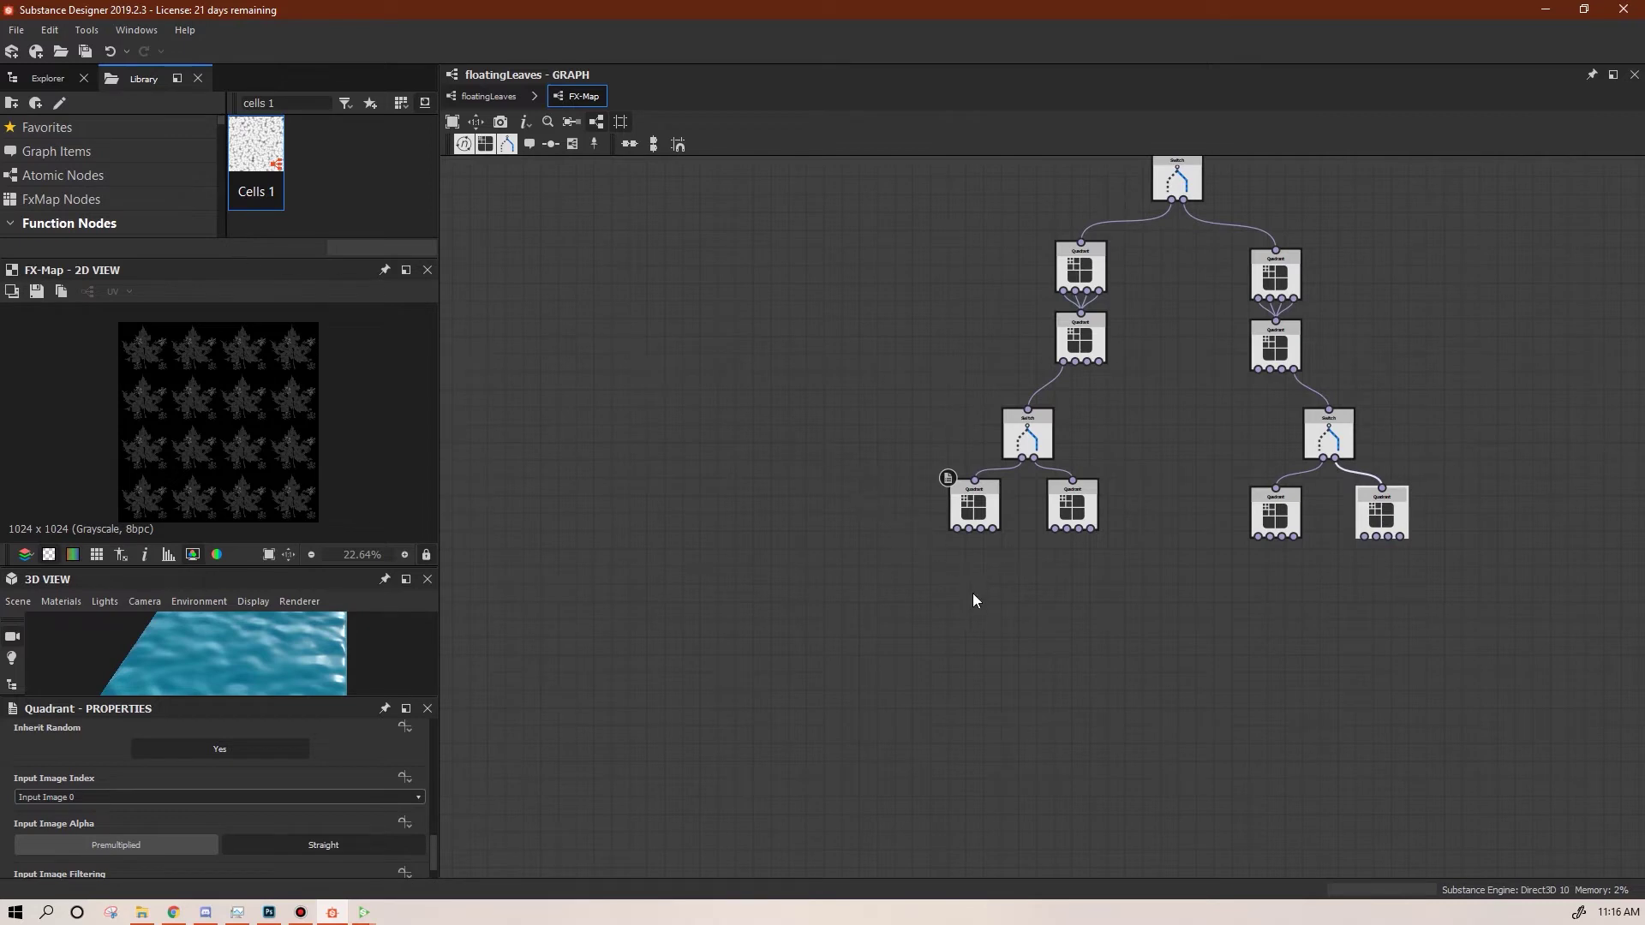
middle_drag(958, 746, 882, 885)
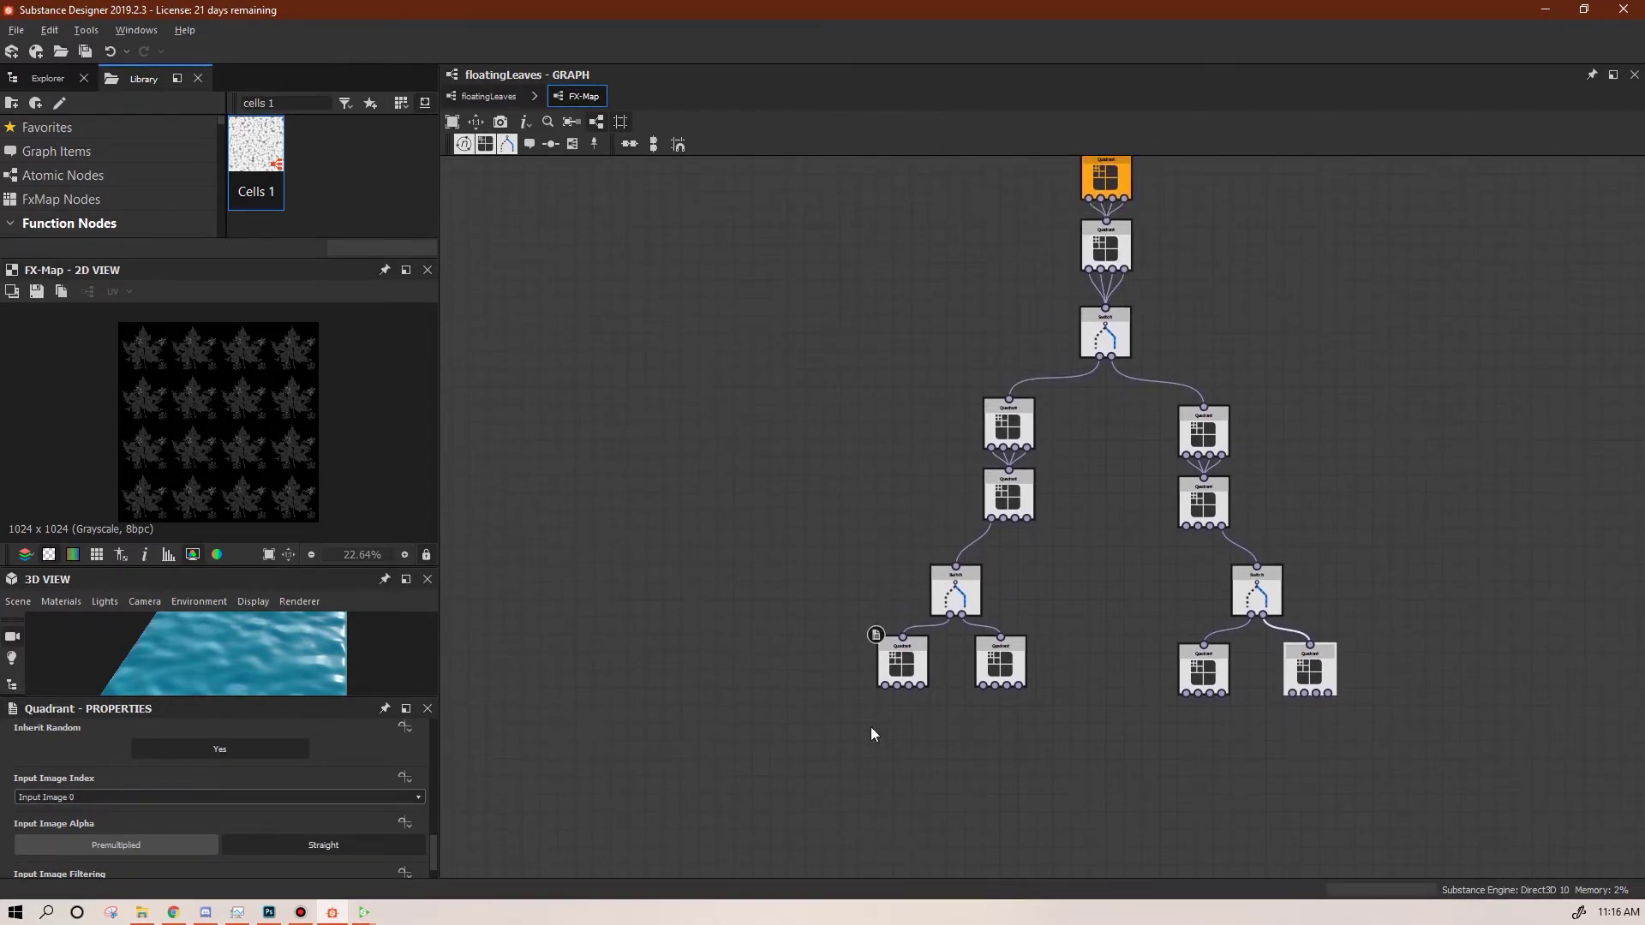
drag(773, 633, 1028, 727)
drag(1002, 668, 1010, 686)
click(1063, 749)
middle_drag(1062, 749, 1183, 692)
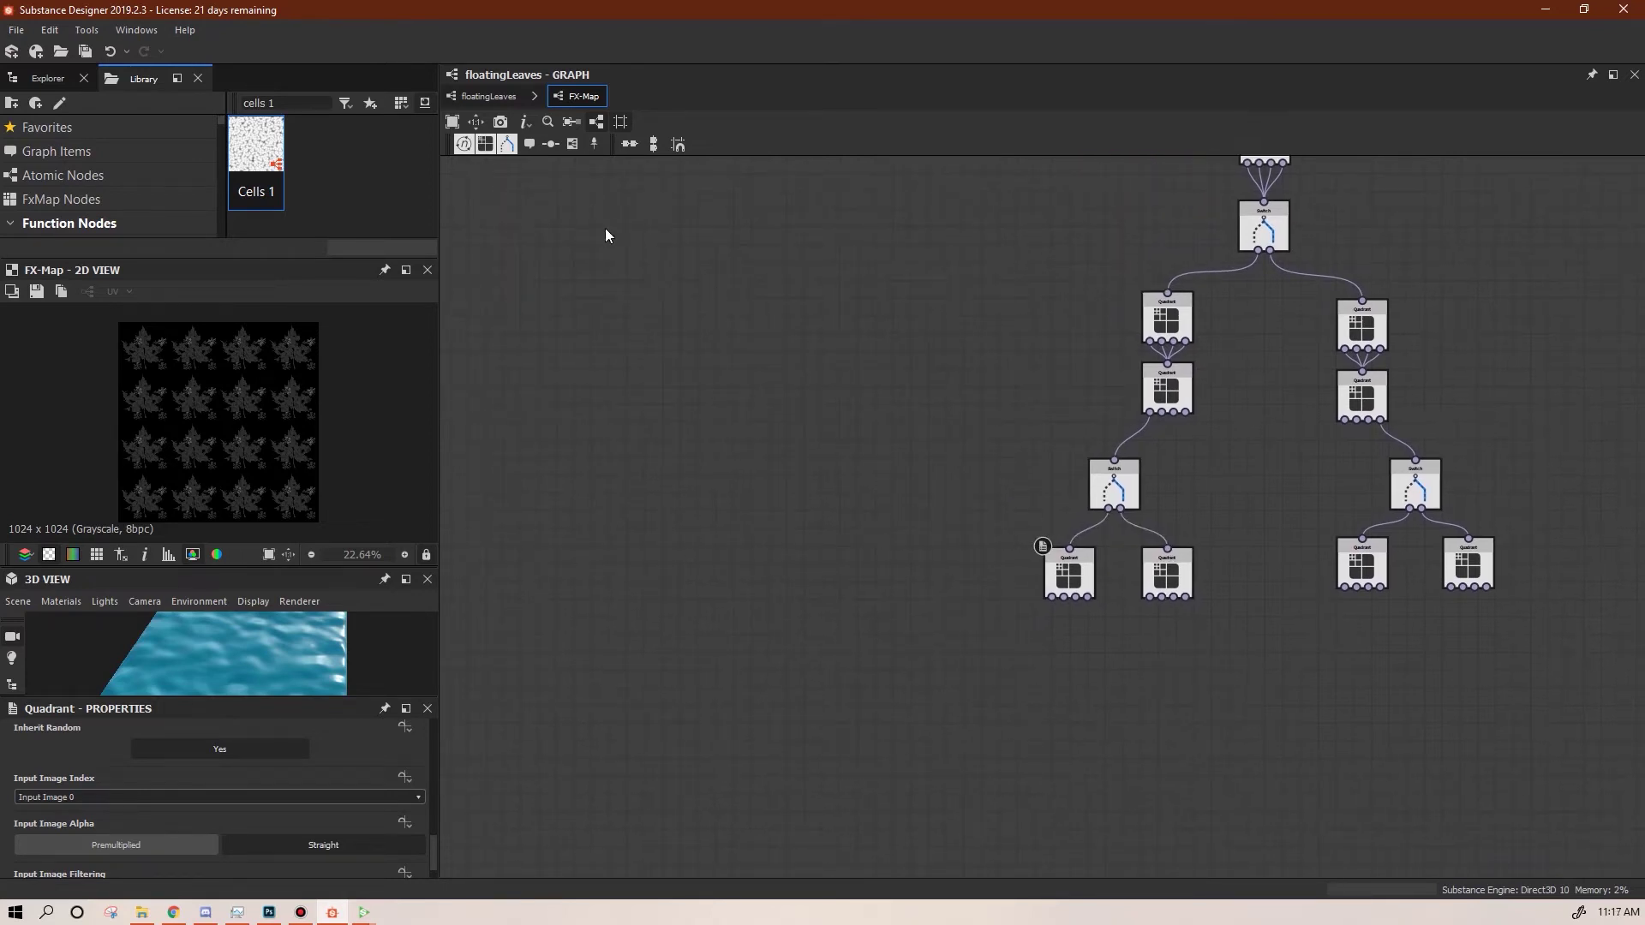
Zoom in on the leaf preview and check the left branch's lower quadrant for its Input Image Index and Pattern
scroll(239, 449, up, 5)
scroll(278, 337, up, 3)
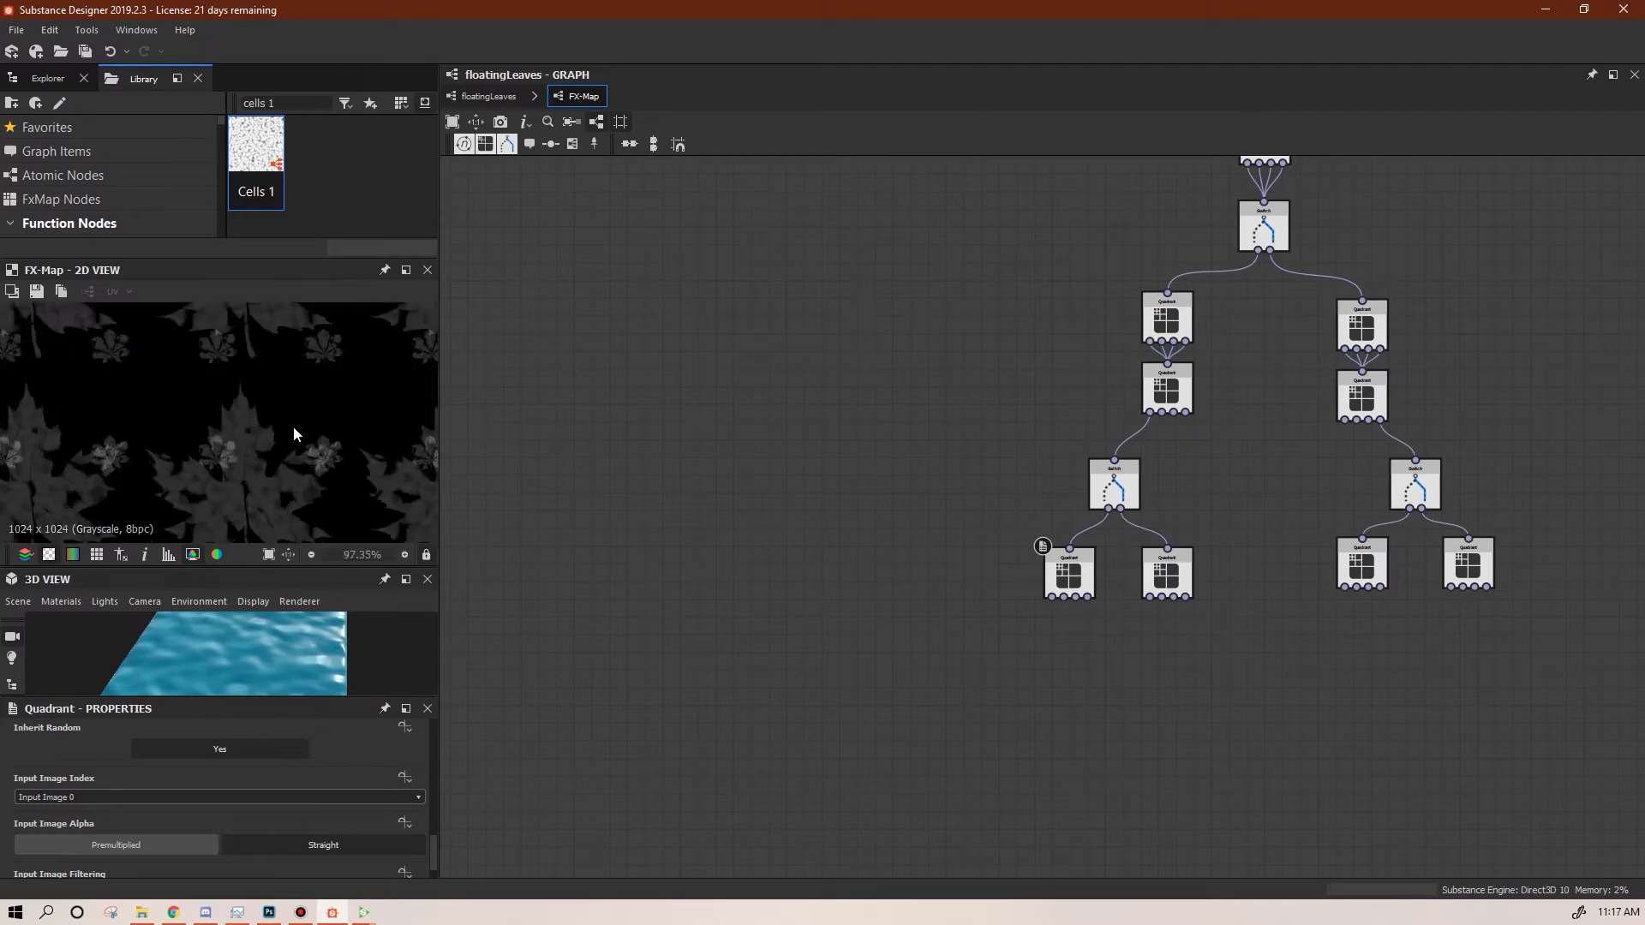
middle_drag(1231, 506, 1128, 614)
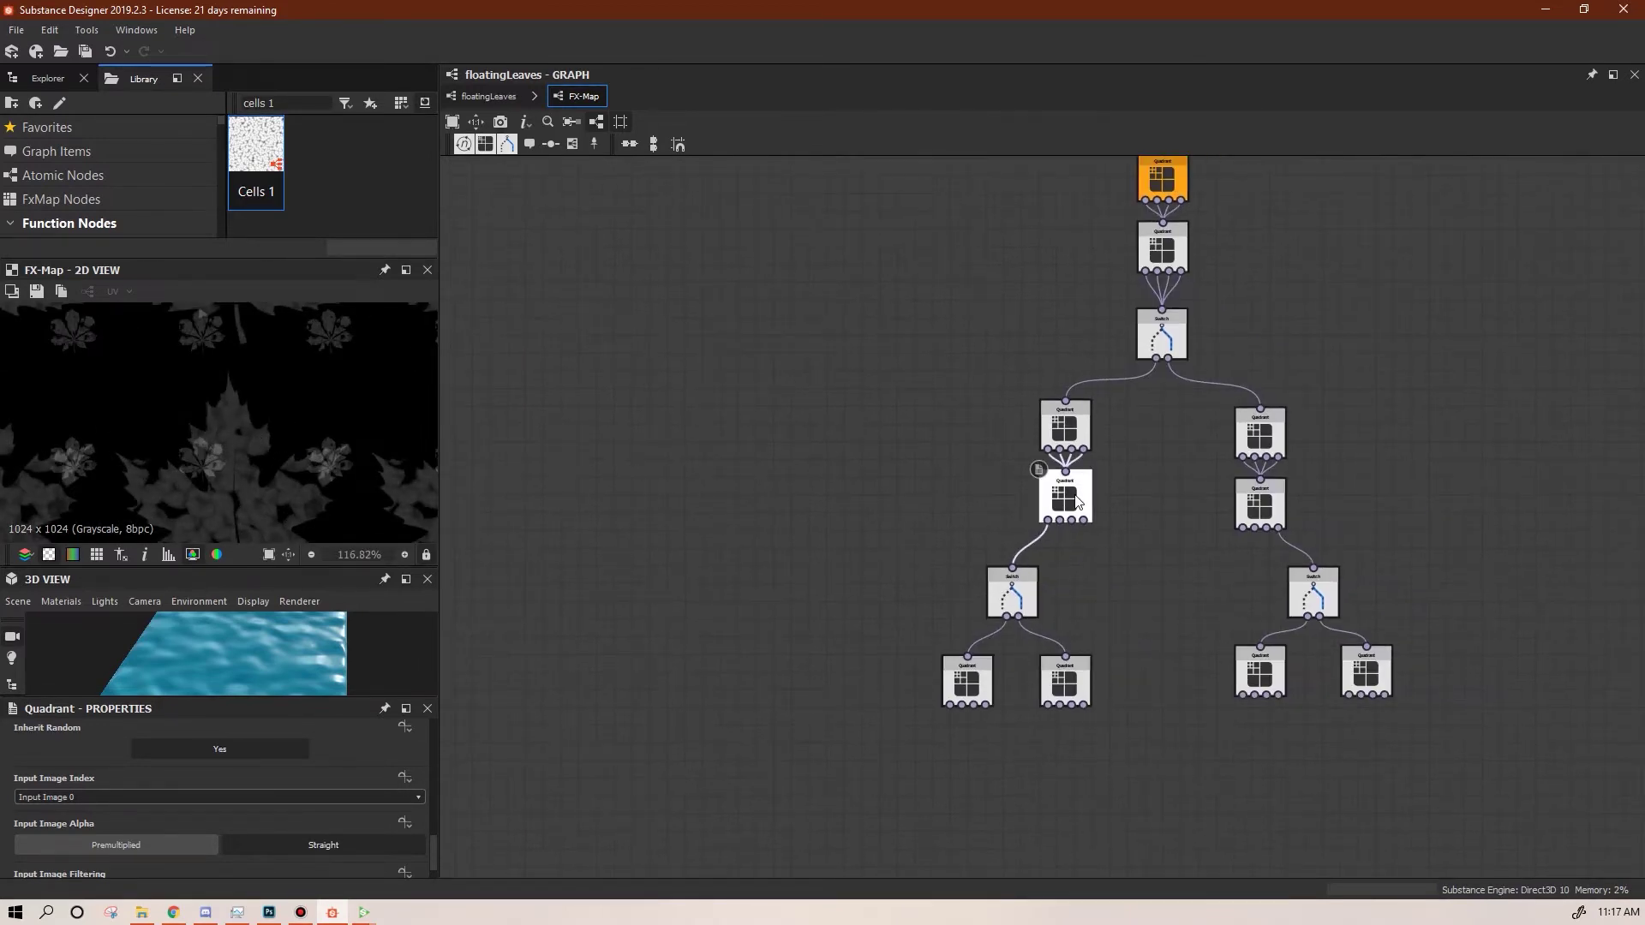
click(420, 799)
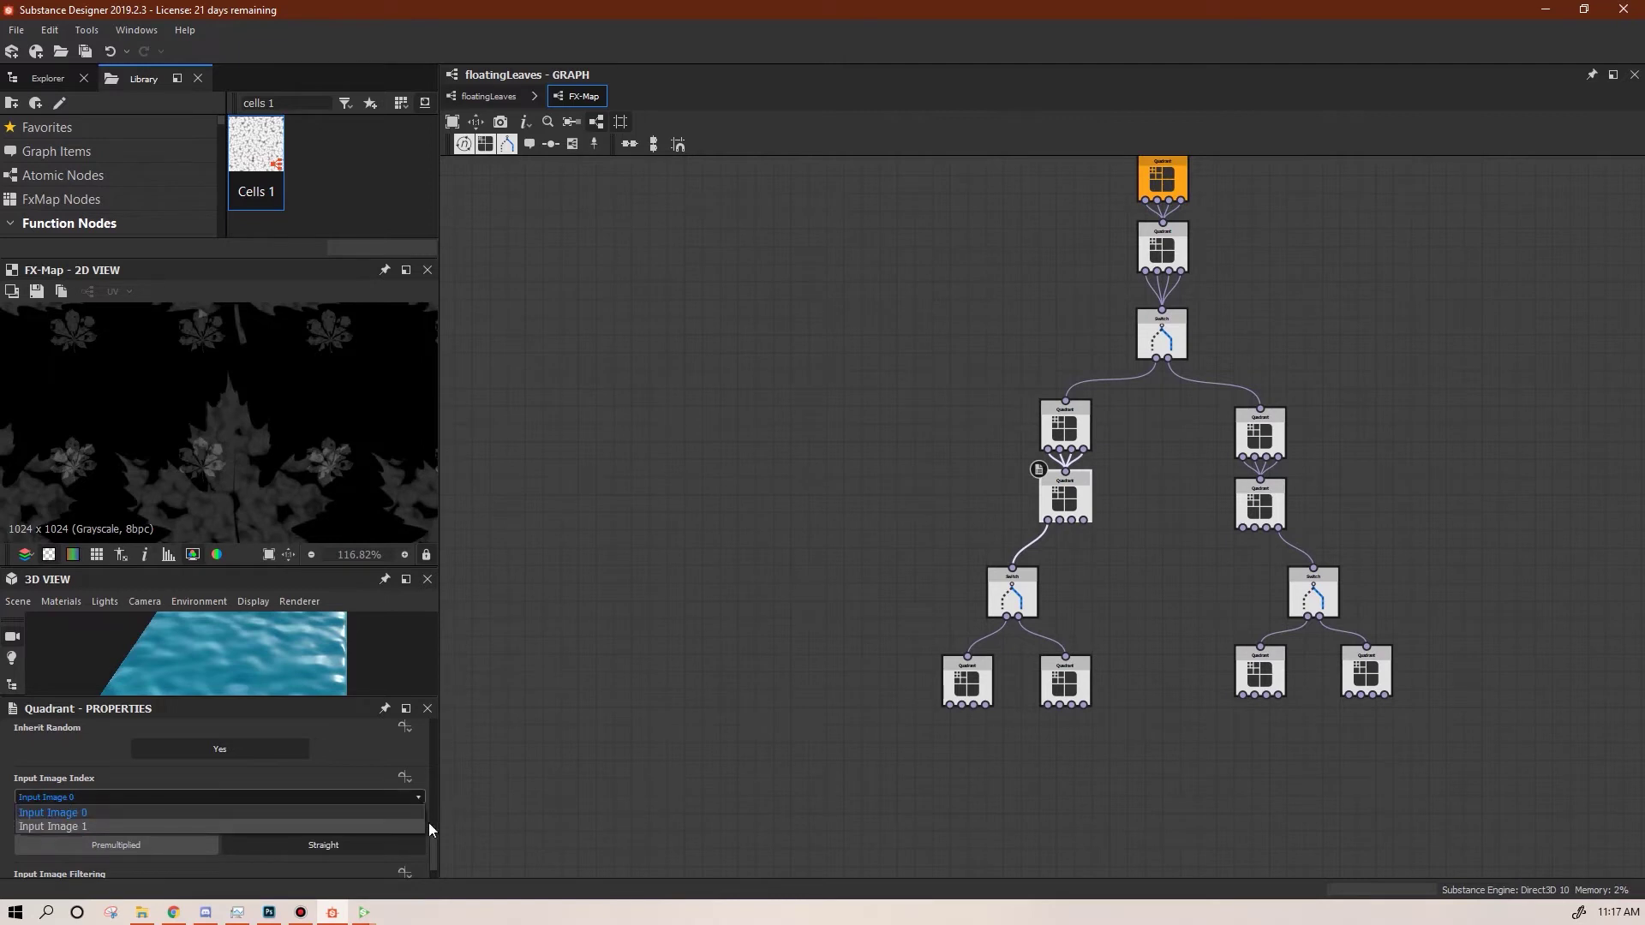
scroll(434, 848, down, 5)
scroll(442, 771, up, 2)
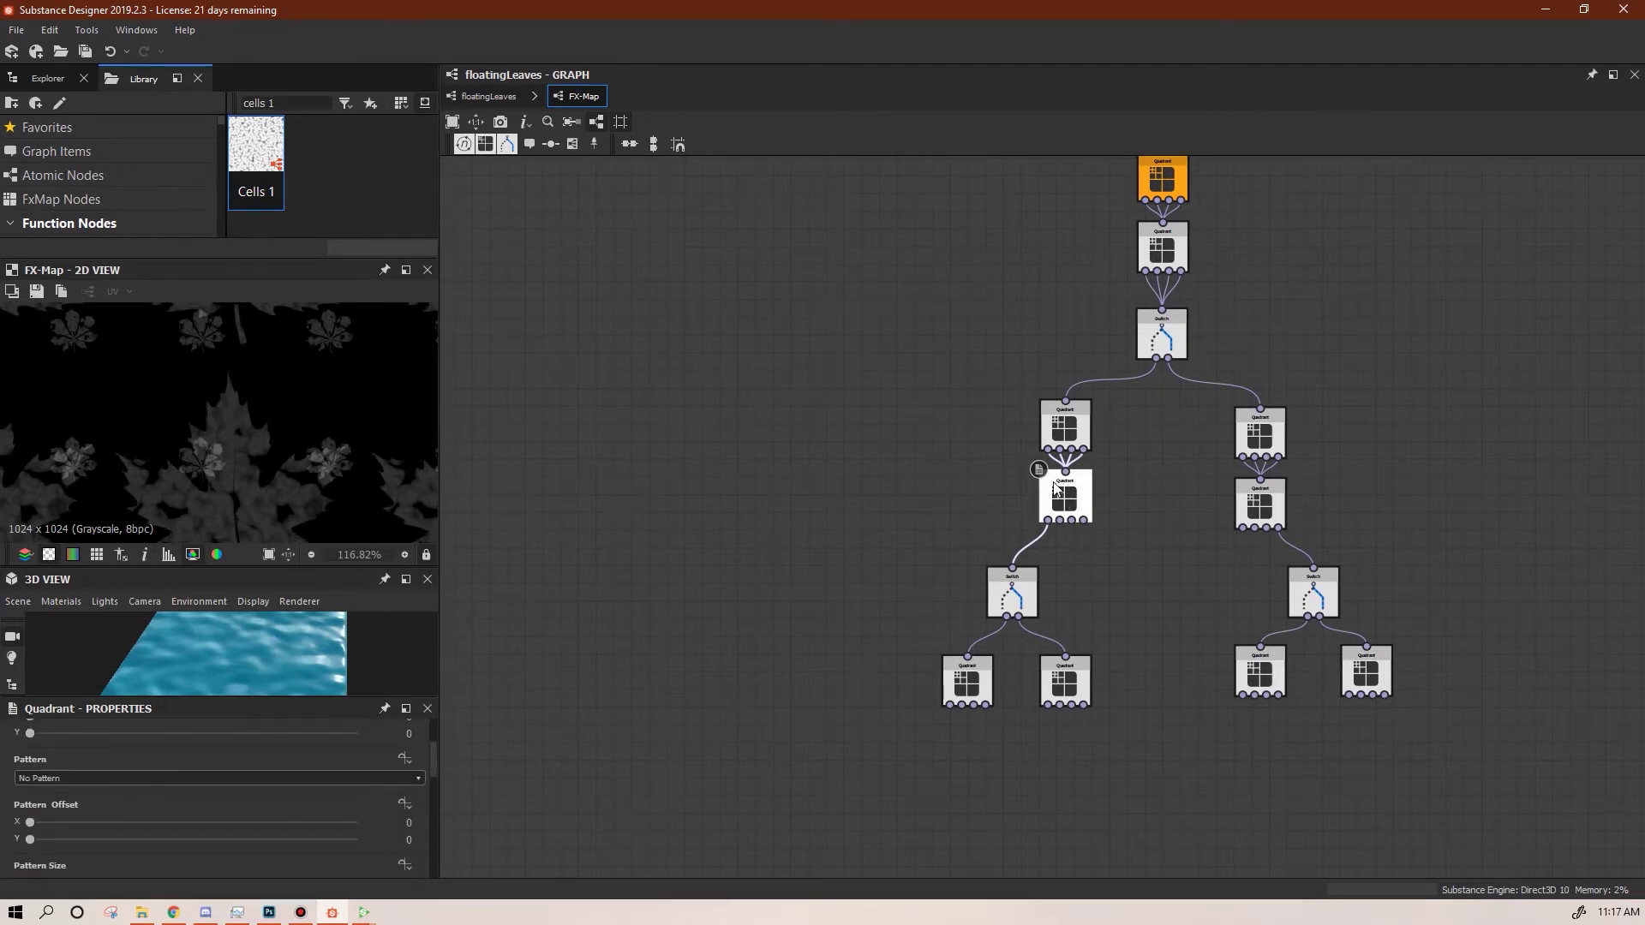
Set the Pattern of the upper quadrant below the main switch to No Pattern in both branches
click(1060, 427)
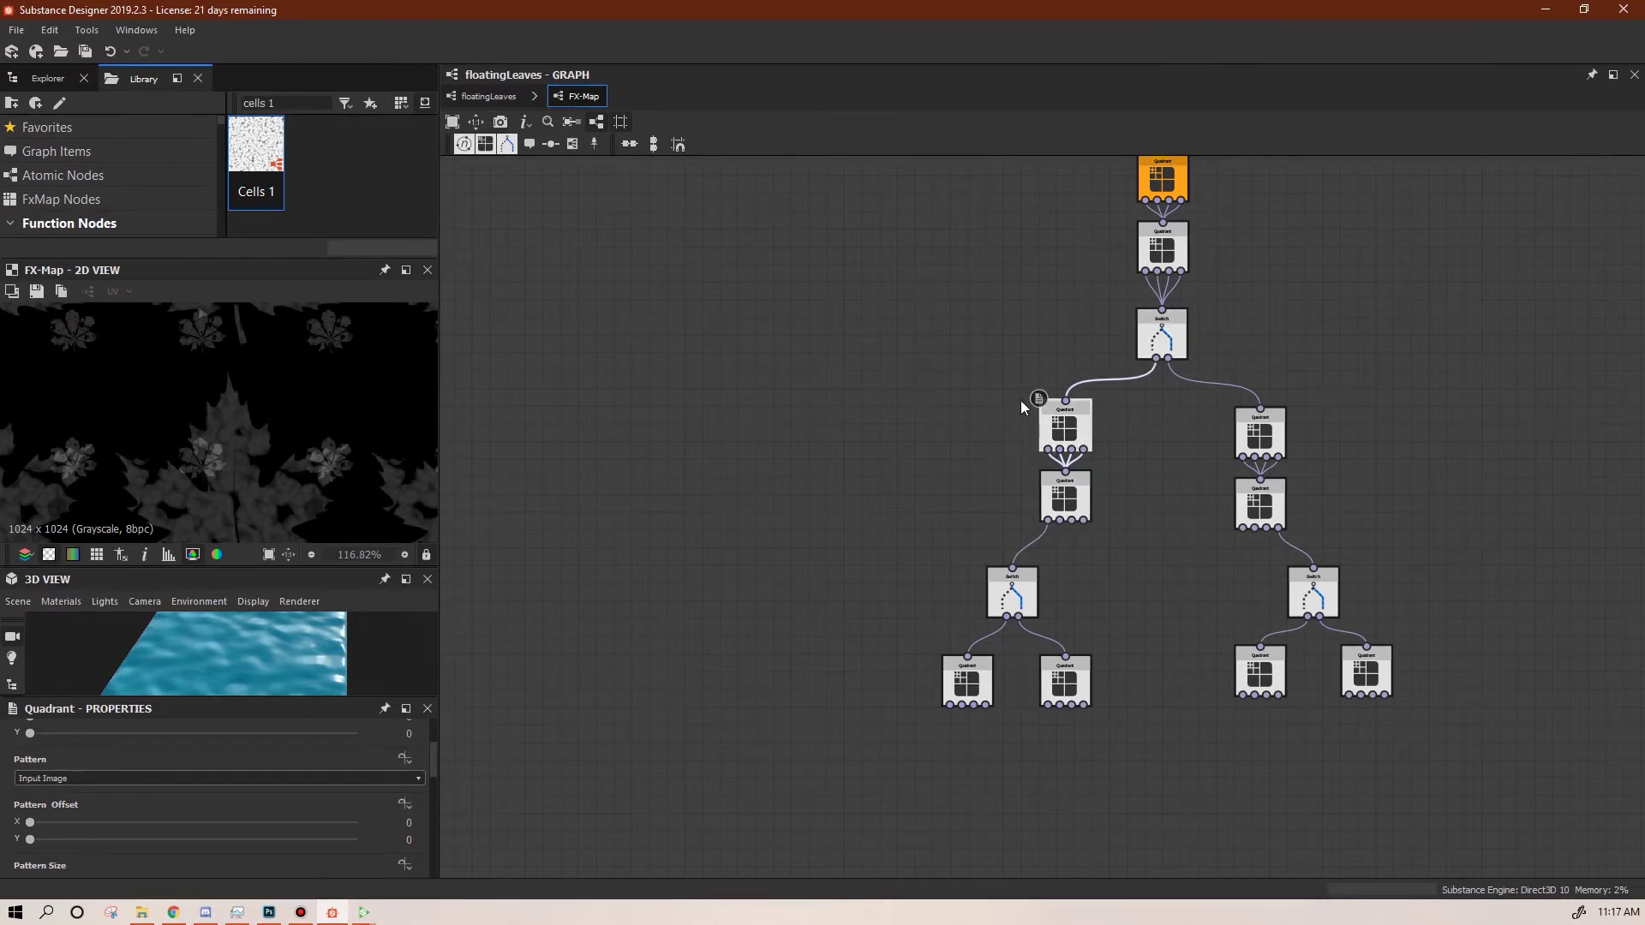
click(418, 778)
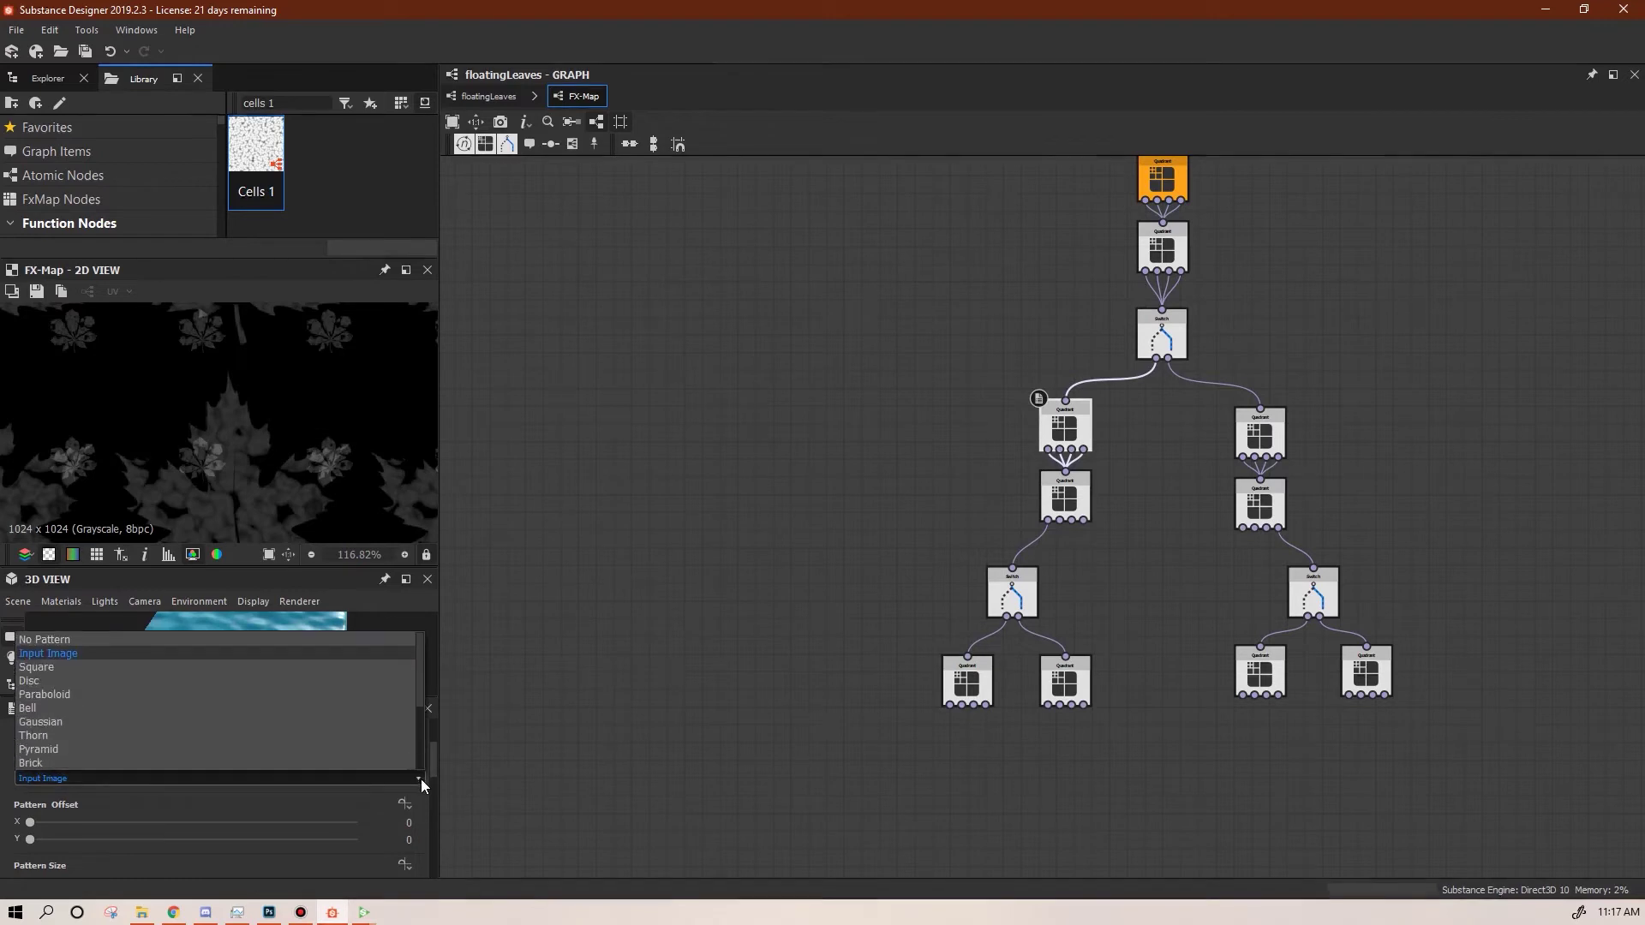
click(305, 641)
click(1261, 428)
click(418, 778)
click(344, 639)
scroll(273, 453, down, 4)
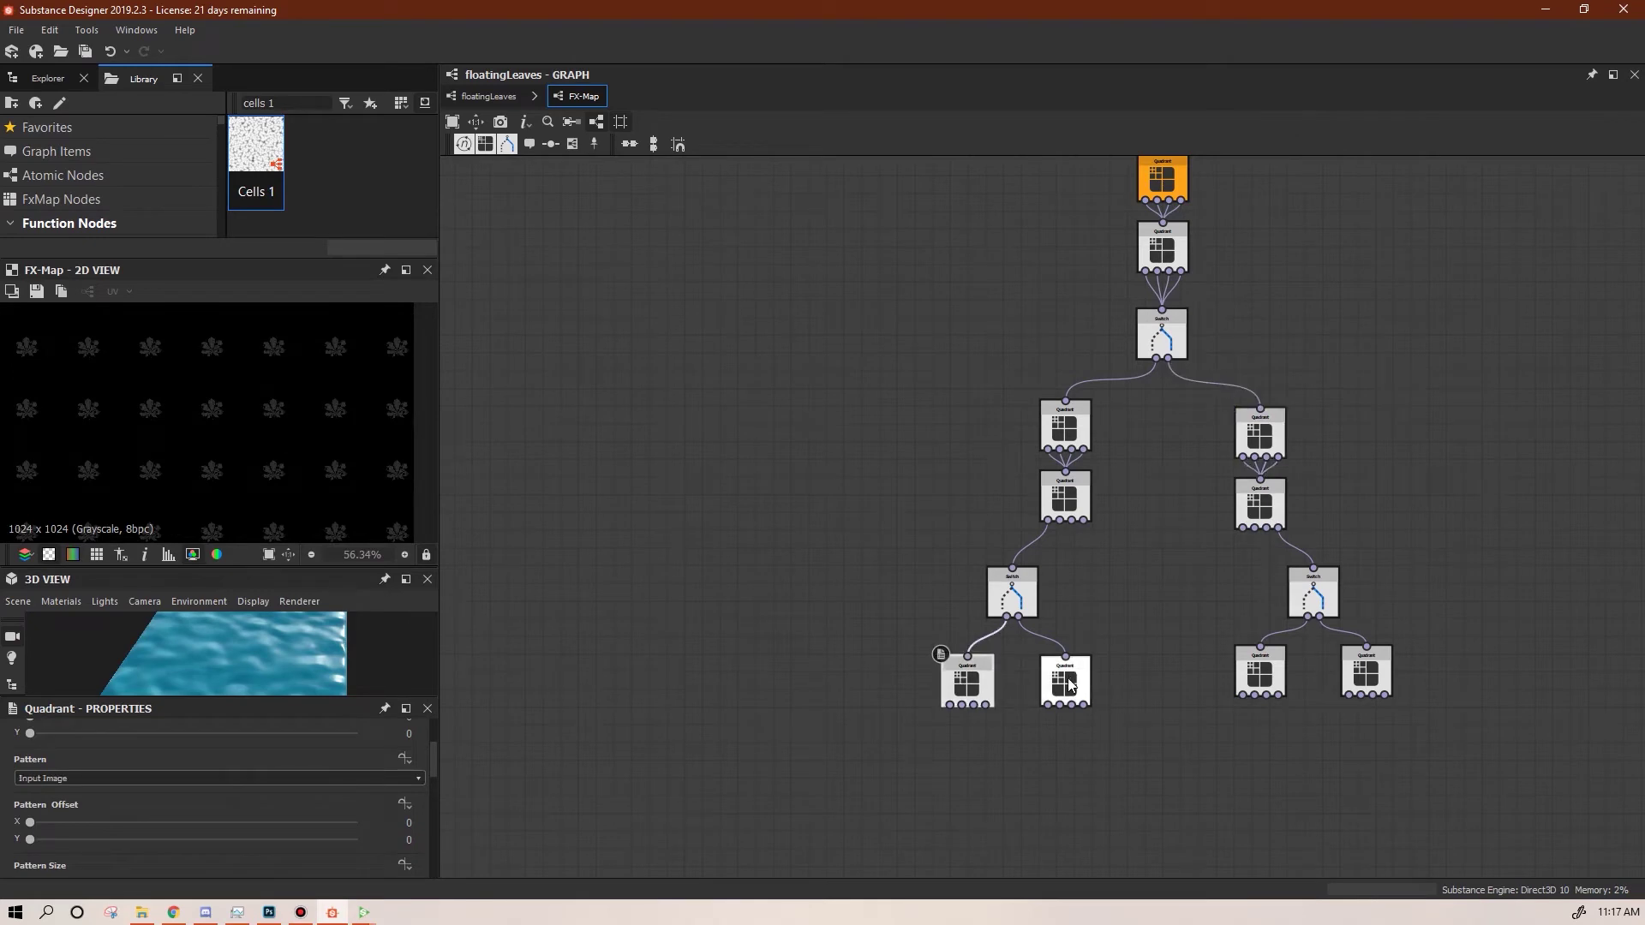
Set the Selector of the right branch's lower switch to Right and select the main switch at the top
click(1012, 595)
click(270, 765)
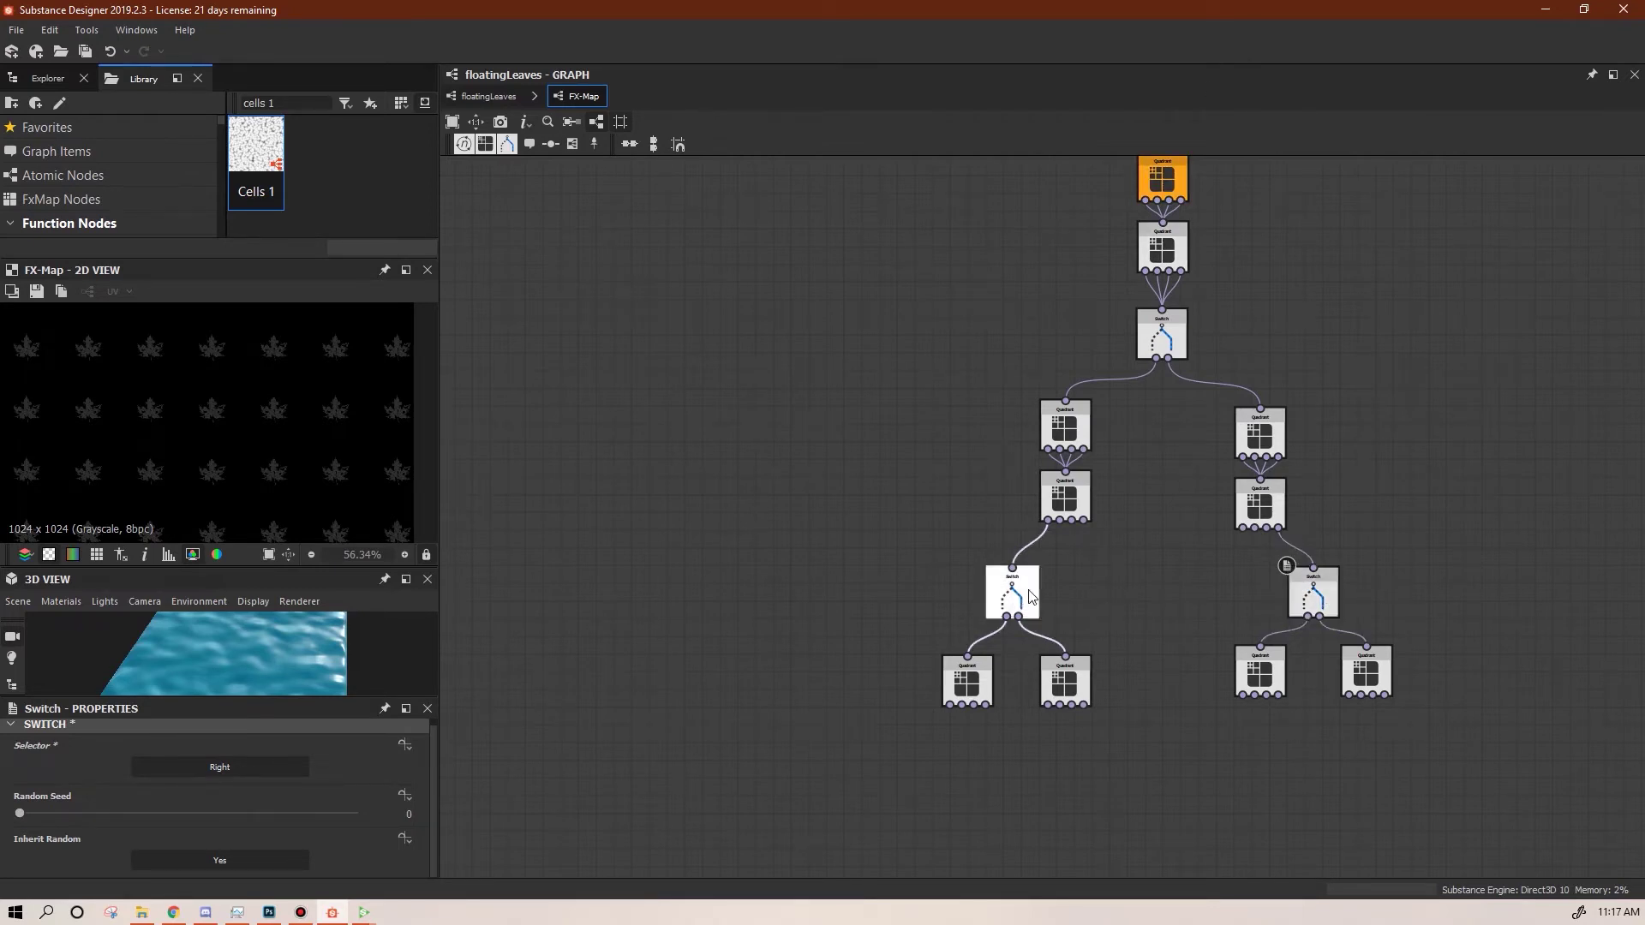
click(1168, 342)
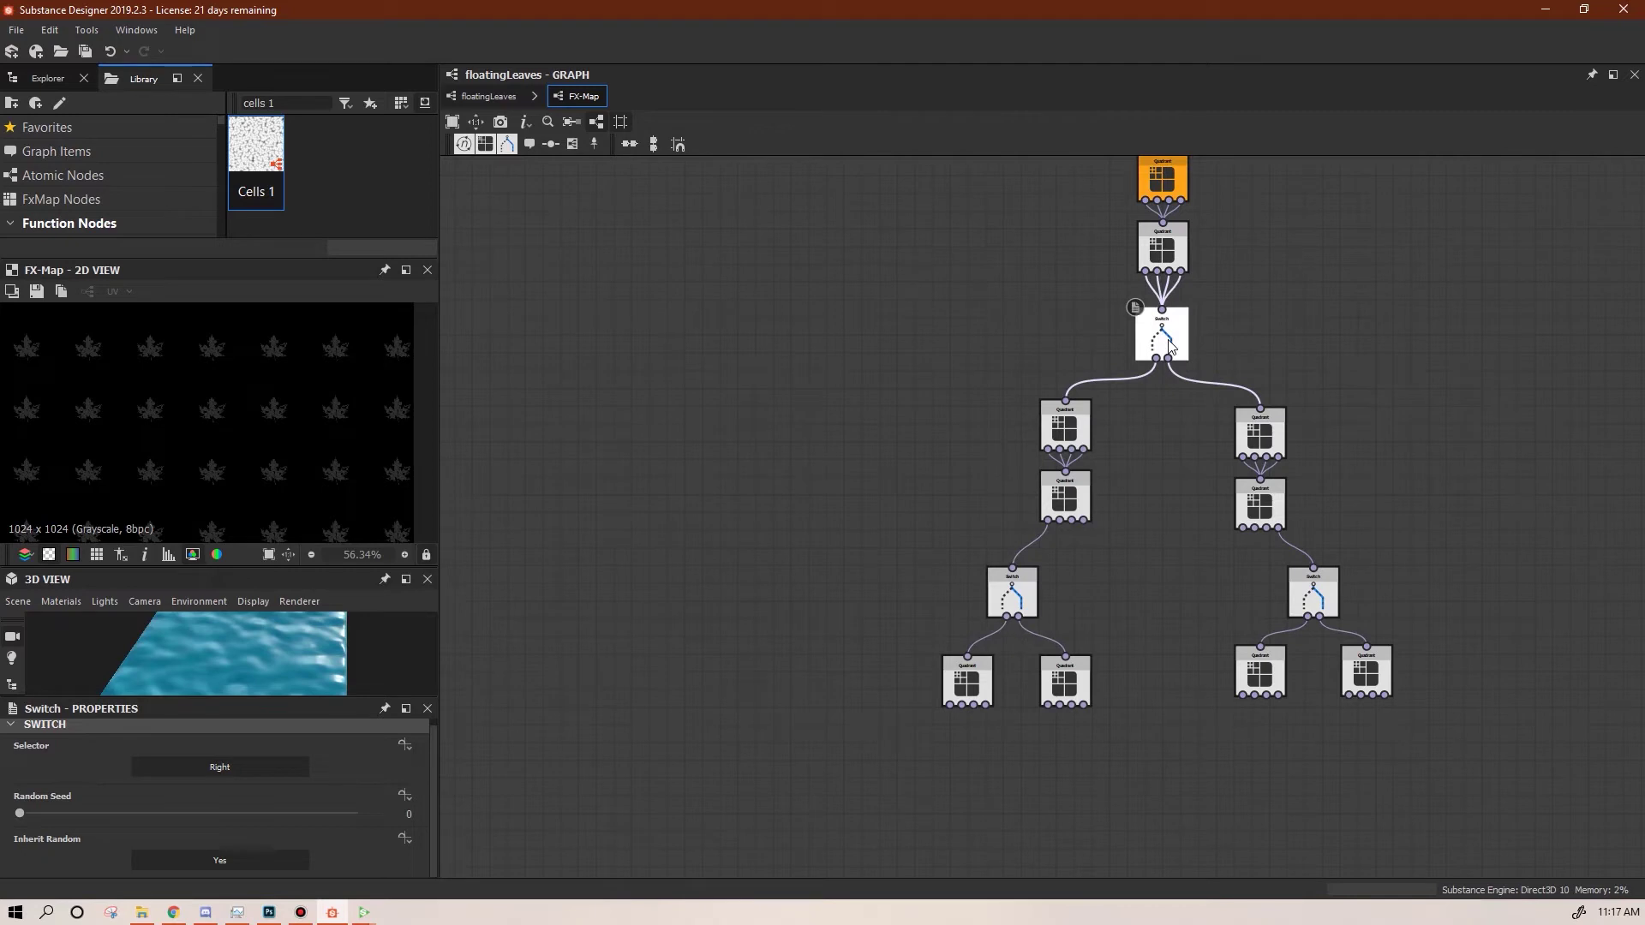
middle_drag(1175, 518, 1082, 624)
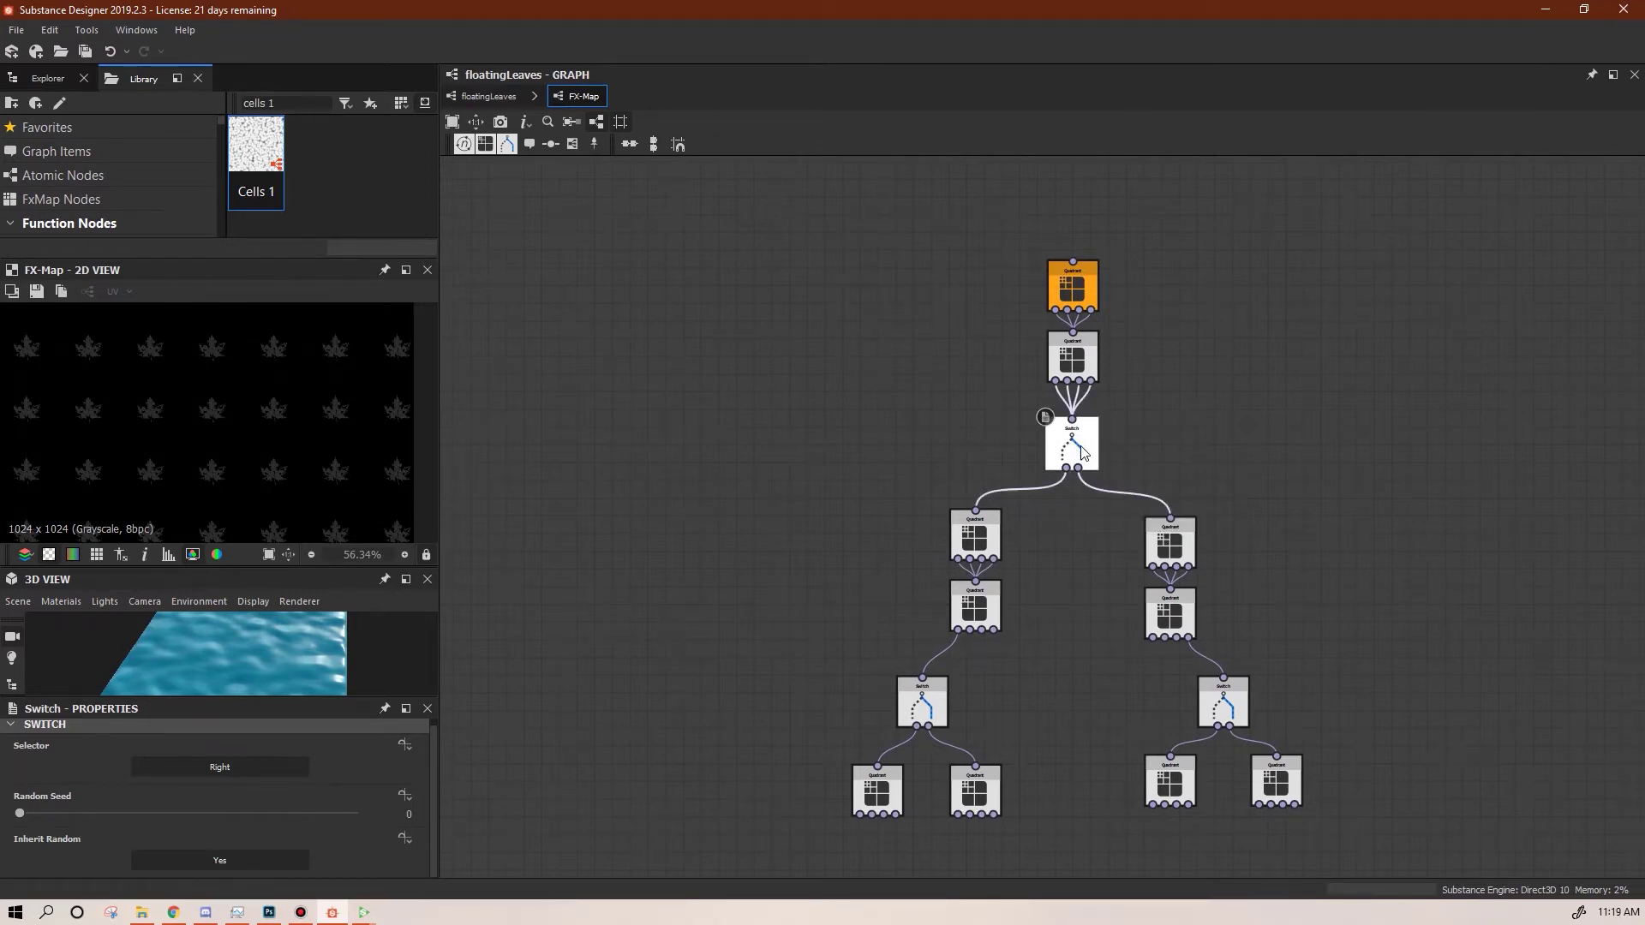
Create an empty function for the main switch's Selector and add a Random node to it
drag(432, 841, 428, 805)
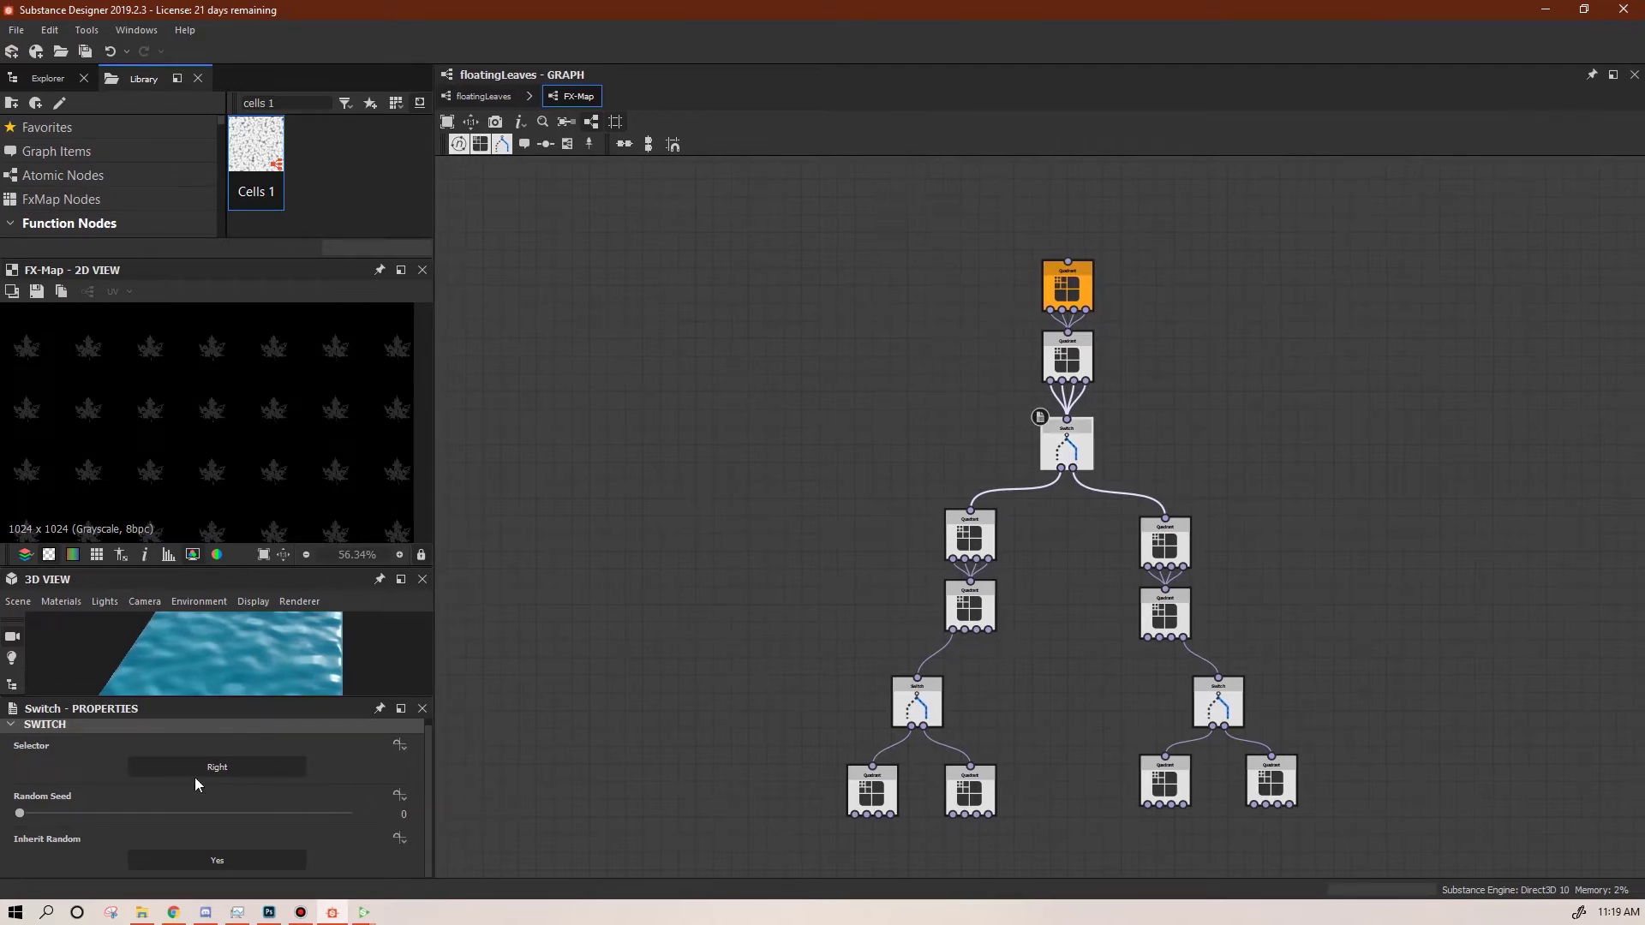
click(404, 749)
click(454, 790)
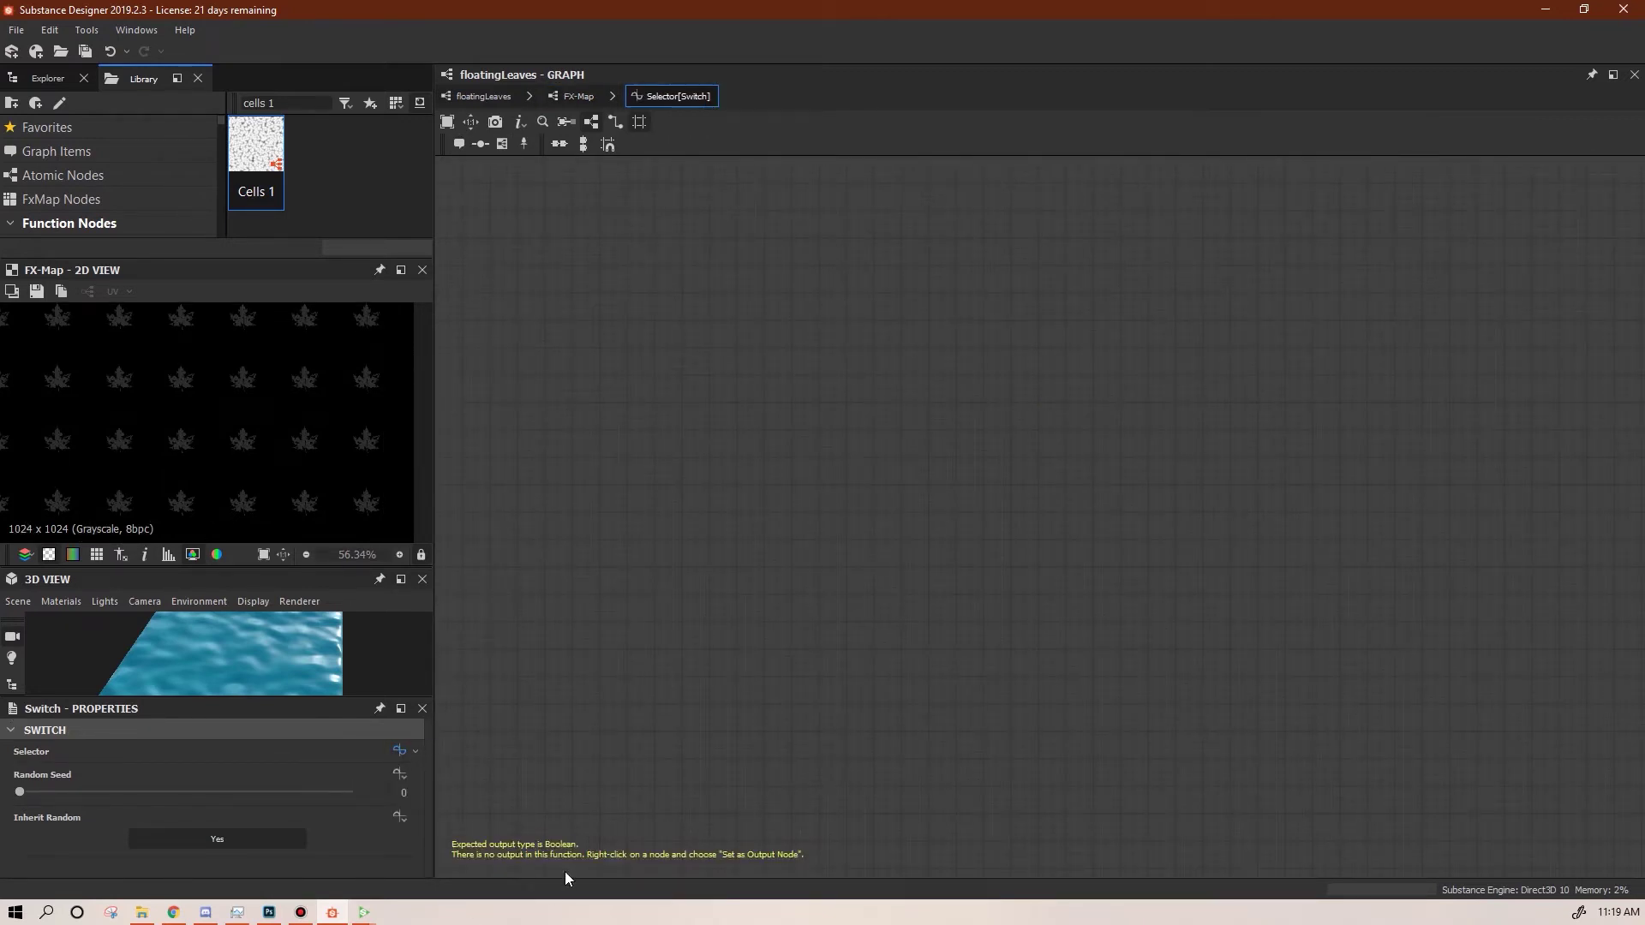
right_click(787, 334)
mouse_move(1012, 344)
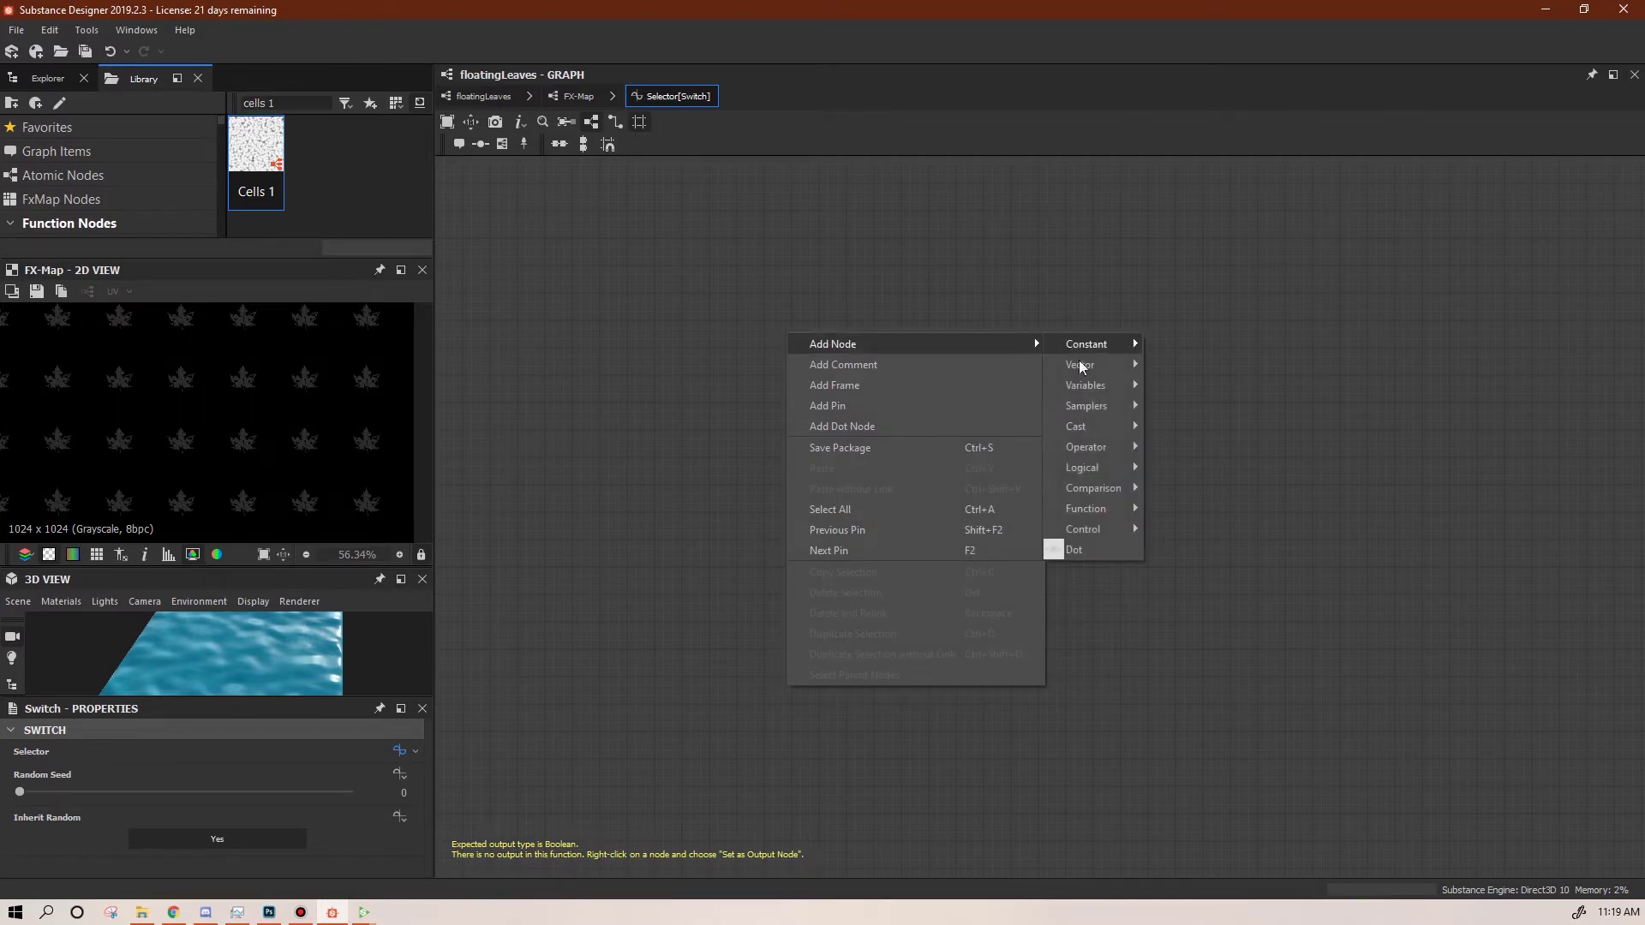
mouse_move(1106, 509)
click(1202, 868)
Add a Float constant in front of the Random node and set its value to 1
right_click(1025, 314)
mouse_move(1184, 327)
mouse_move(1344, 333)
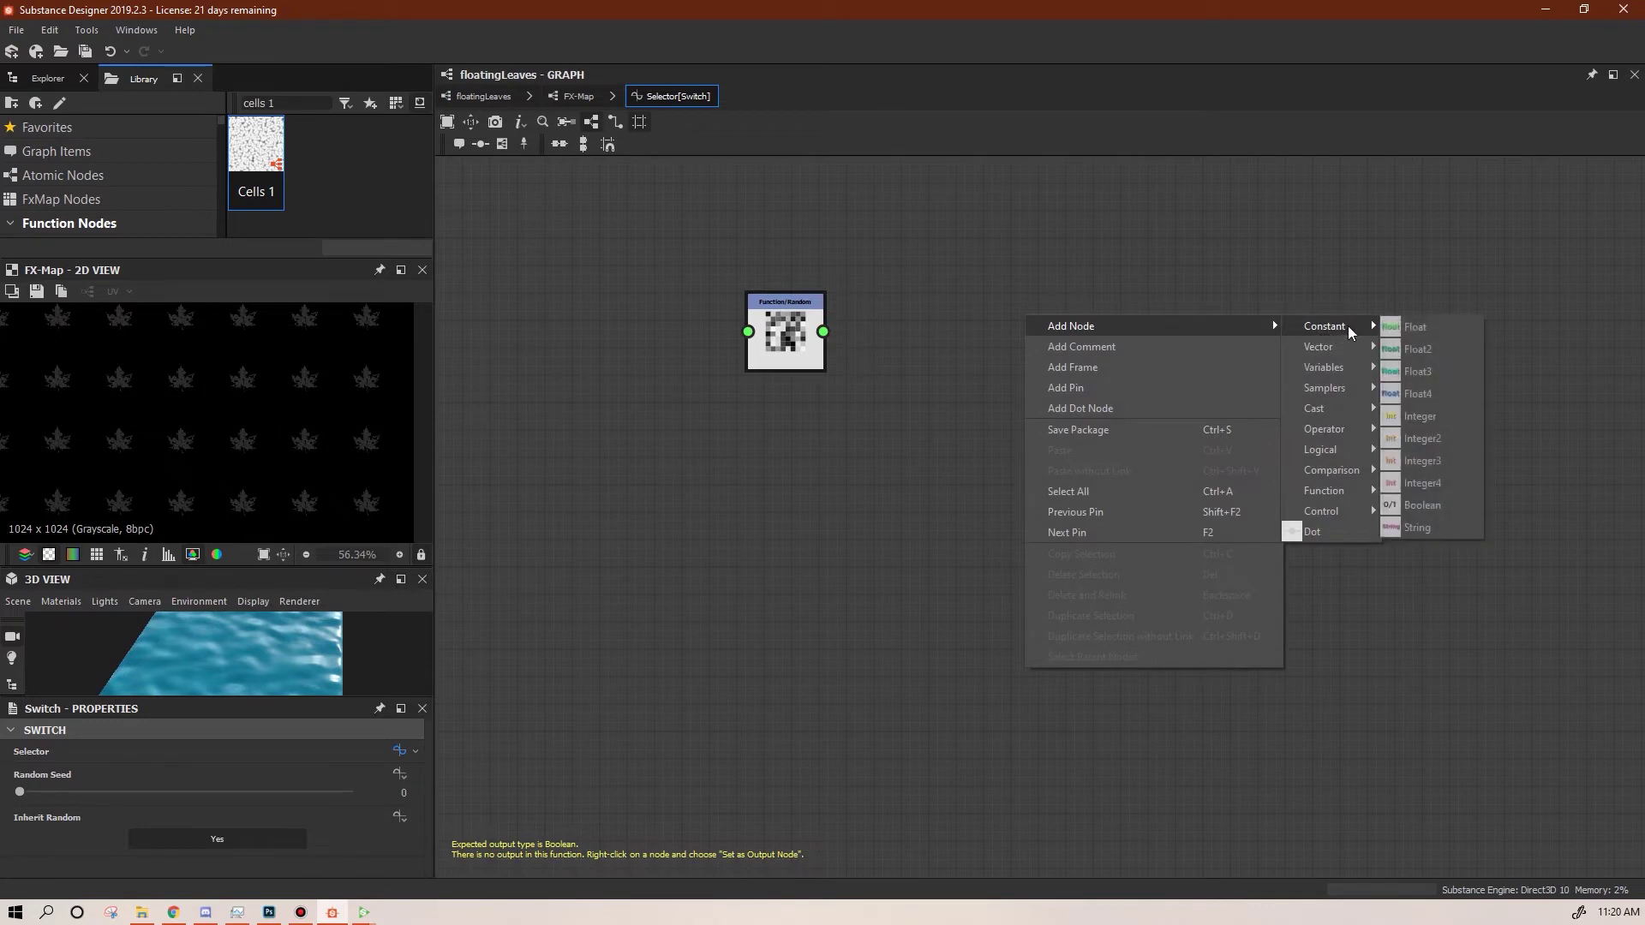
click(1418, 326)
drag(1048, 324, 610, 331)
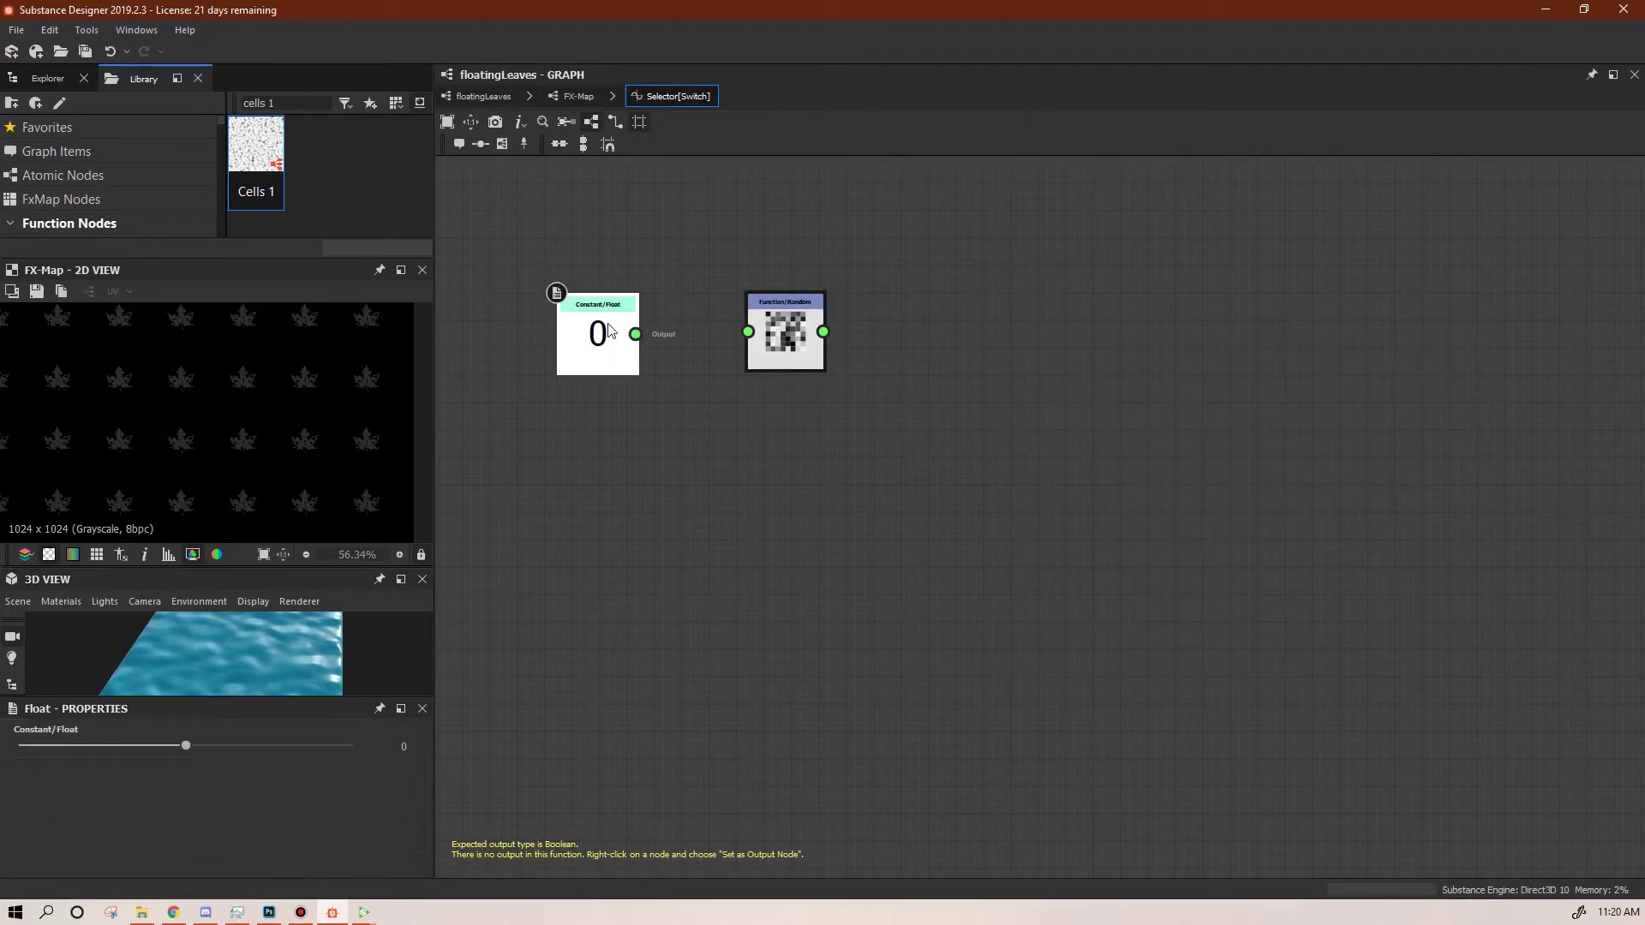
double_click(407, 747)
text(1)
click(673, 774)
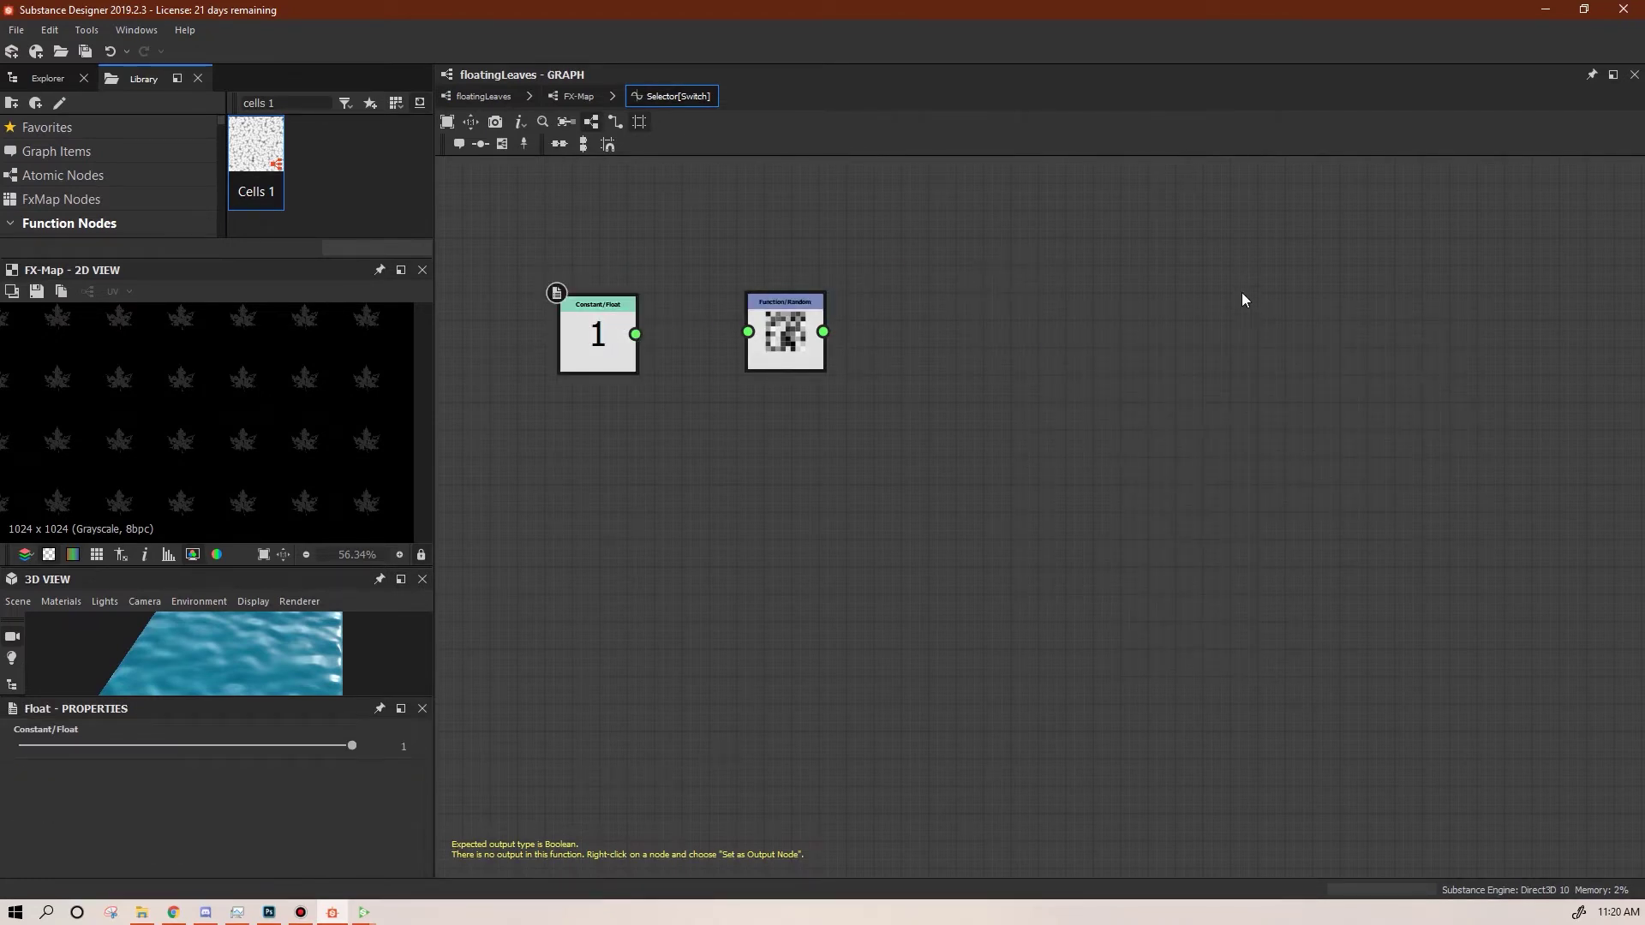
Add a second Float constant and place it below the Random node
right_click(1207, 271)
mouse_move(1285, 284)
mouse_move(1508, 284)
click(1414, 283)
drag(1170, 276, 675, 531)
Add a lower-than (<) comparison node and place it in line after the Random node
right_click(1015, 449)
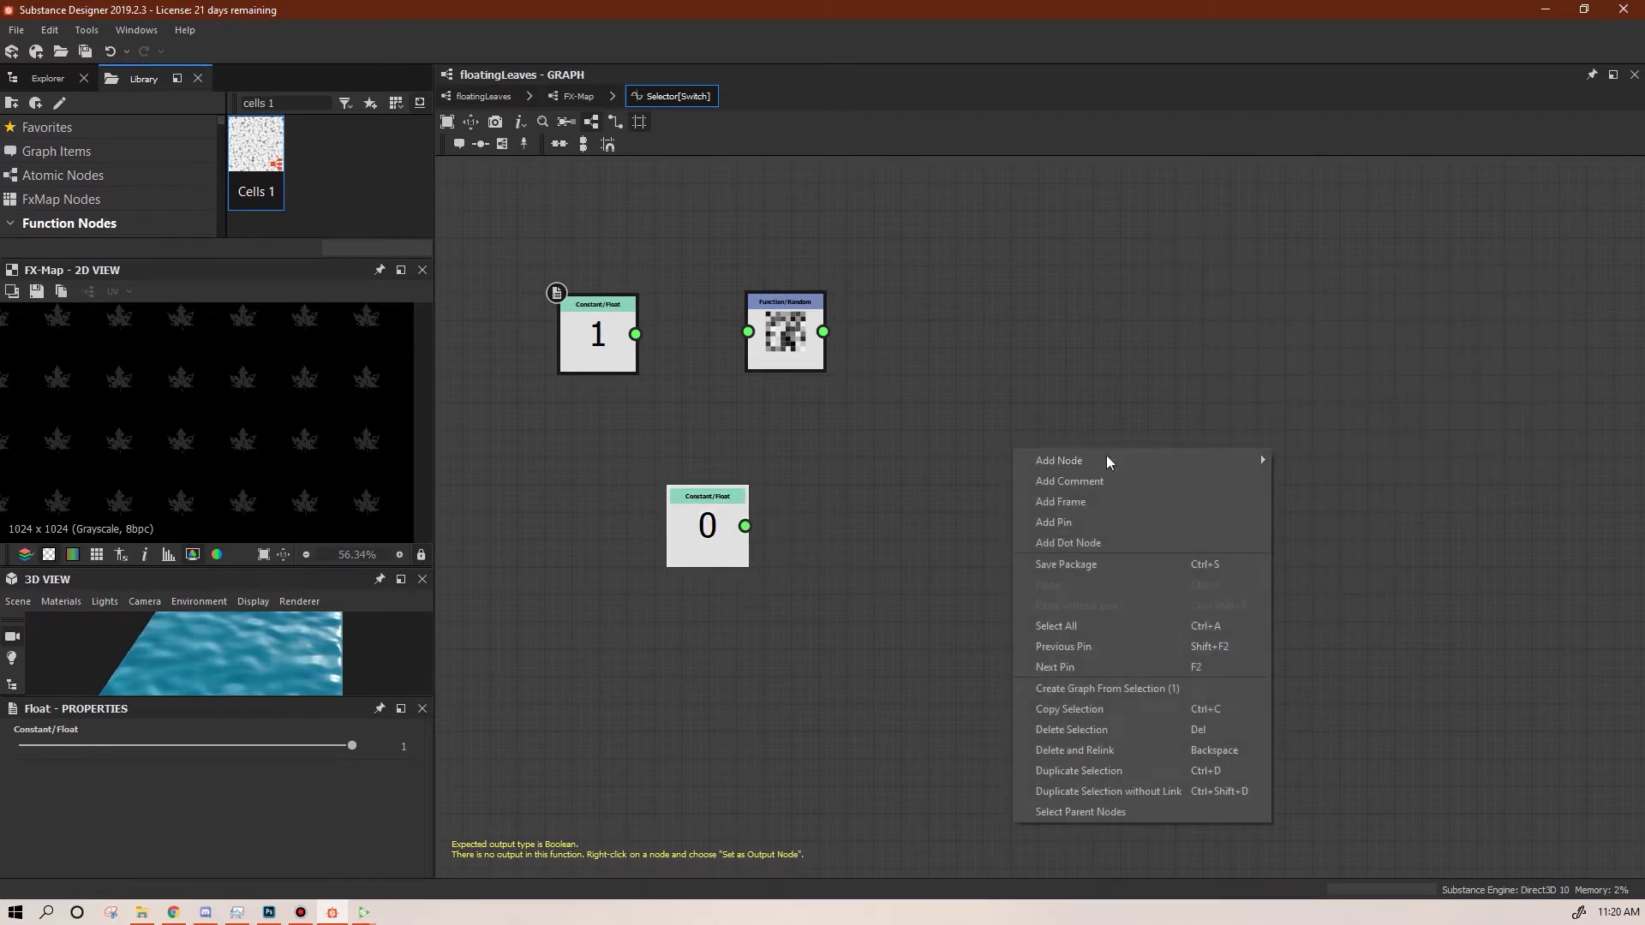
mouse_move(1260, 460)
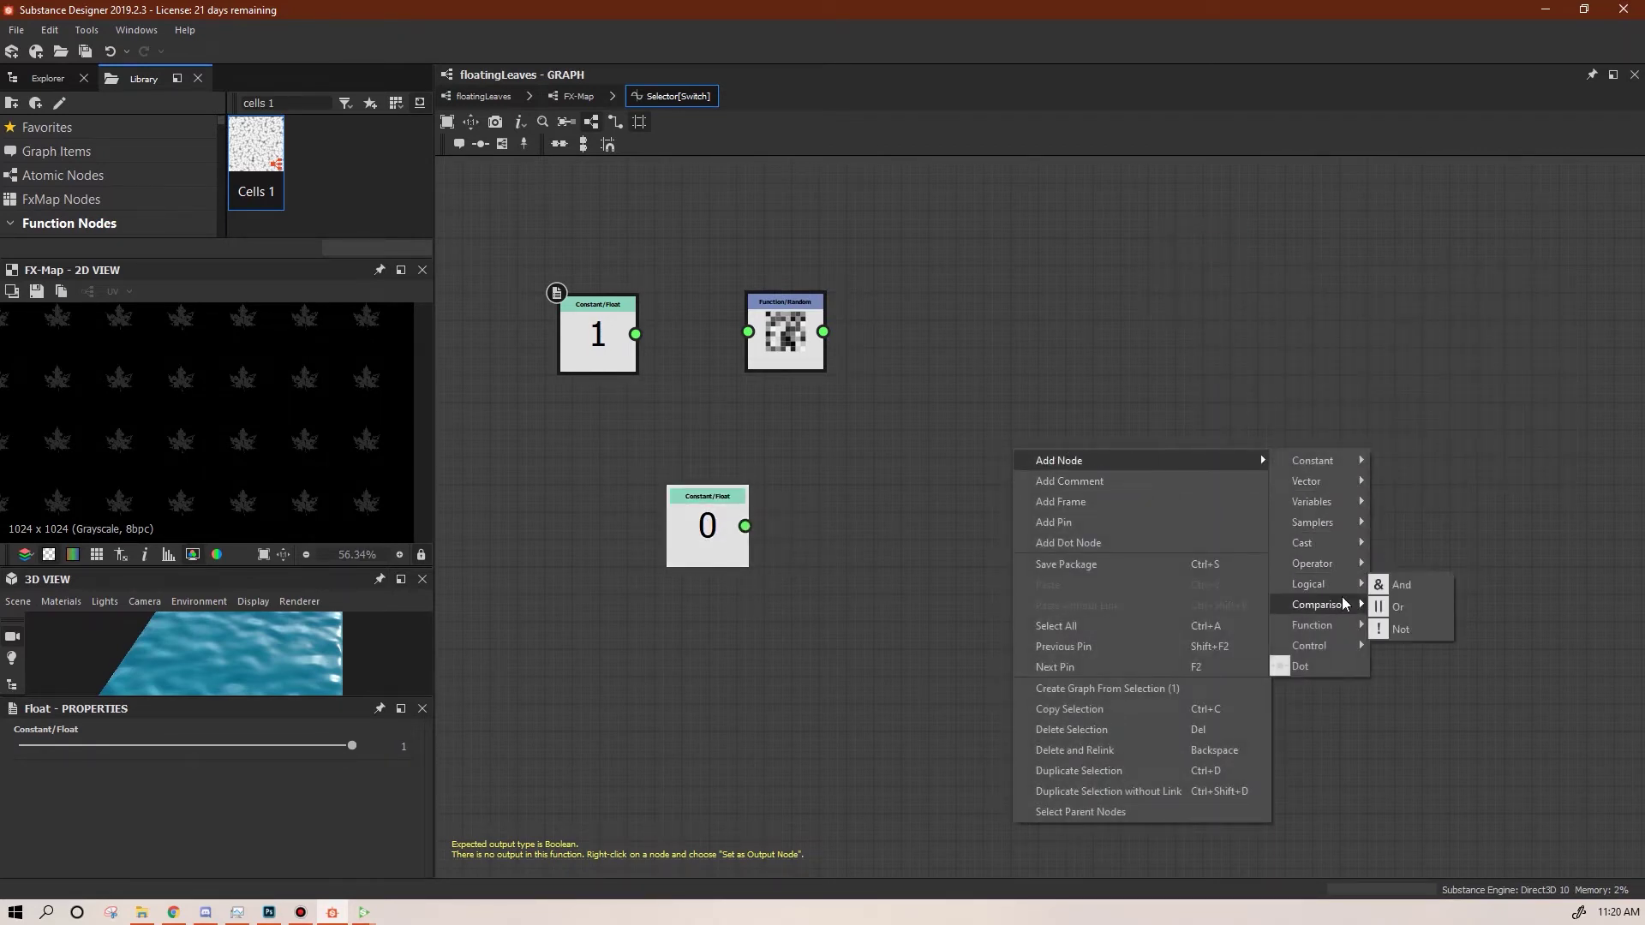
mouse_move(1345, 604)
click(1426, 696)
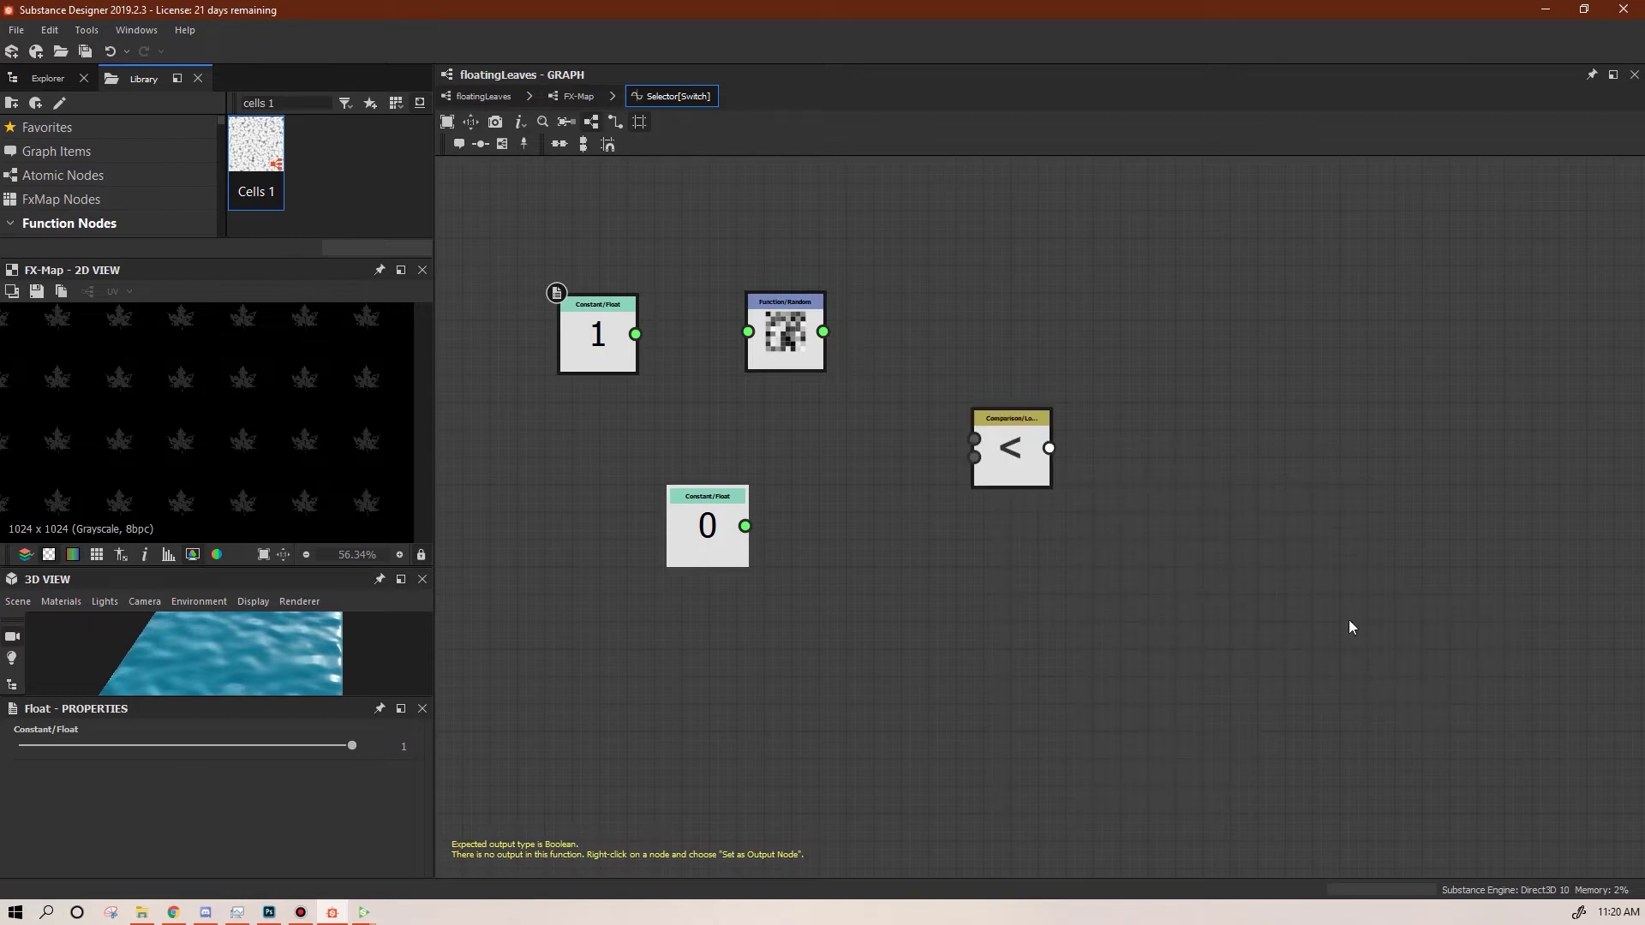
drag(1011, 447, 1024, 335)
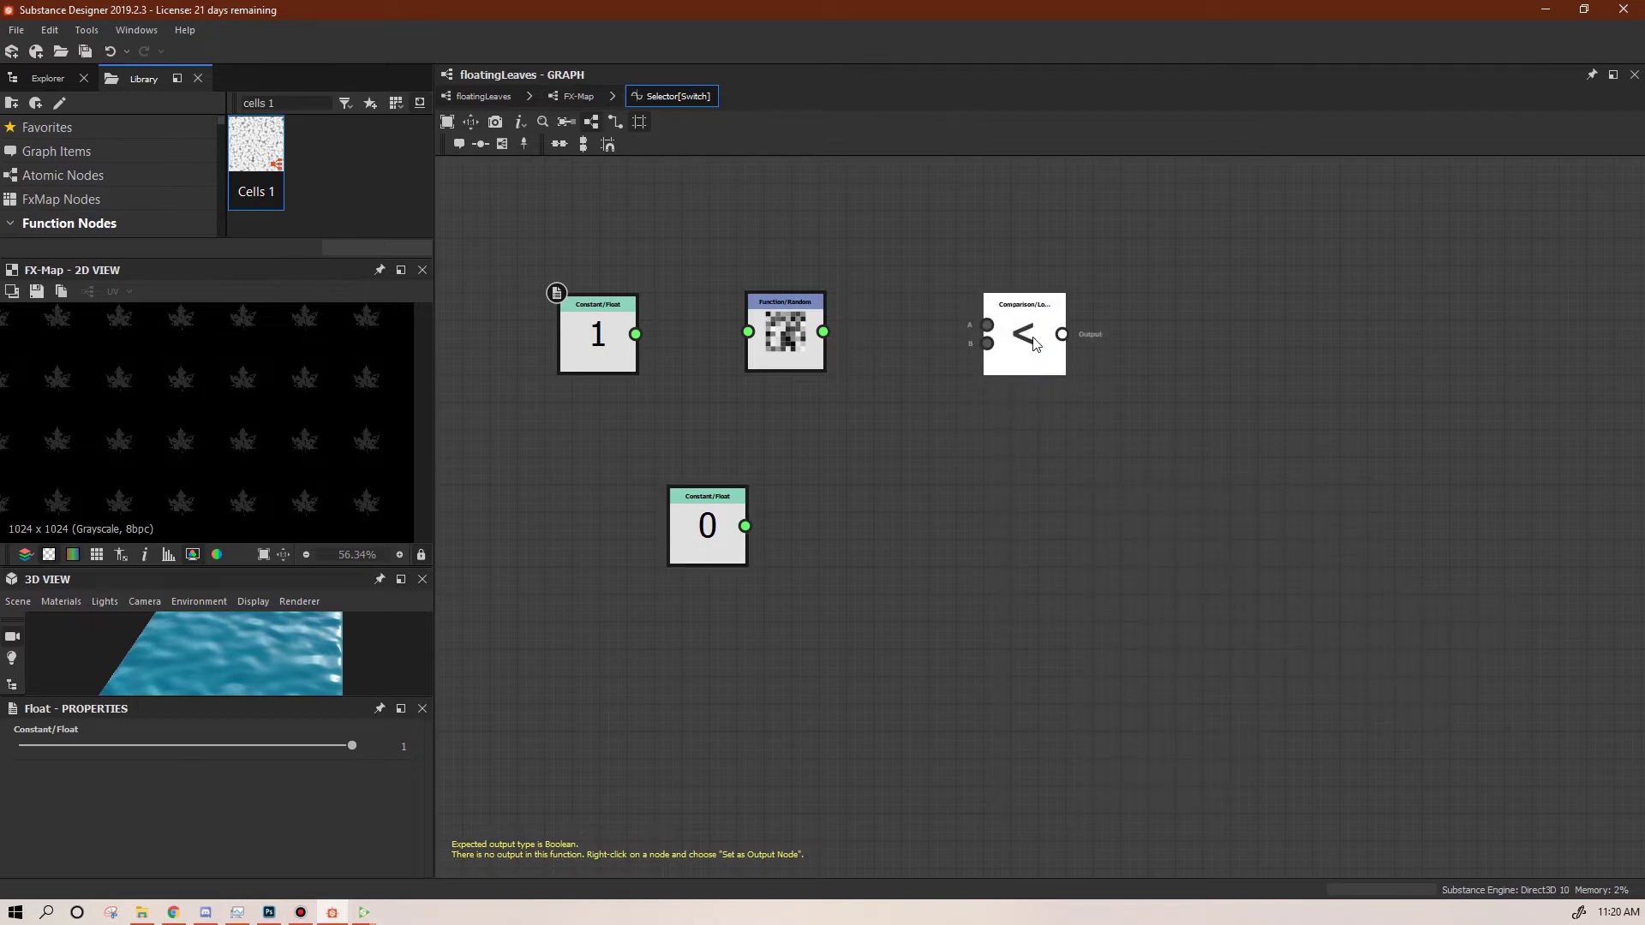
Add a Boolean constant, set it to True, and place it below the comparison node
right_click(1028, 454)
mouse_move(1277, 464)
mouse_move(1339, 467)
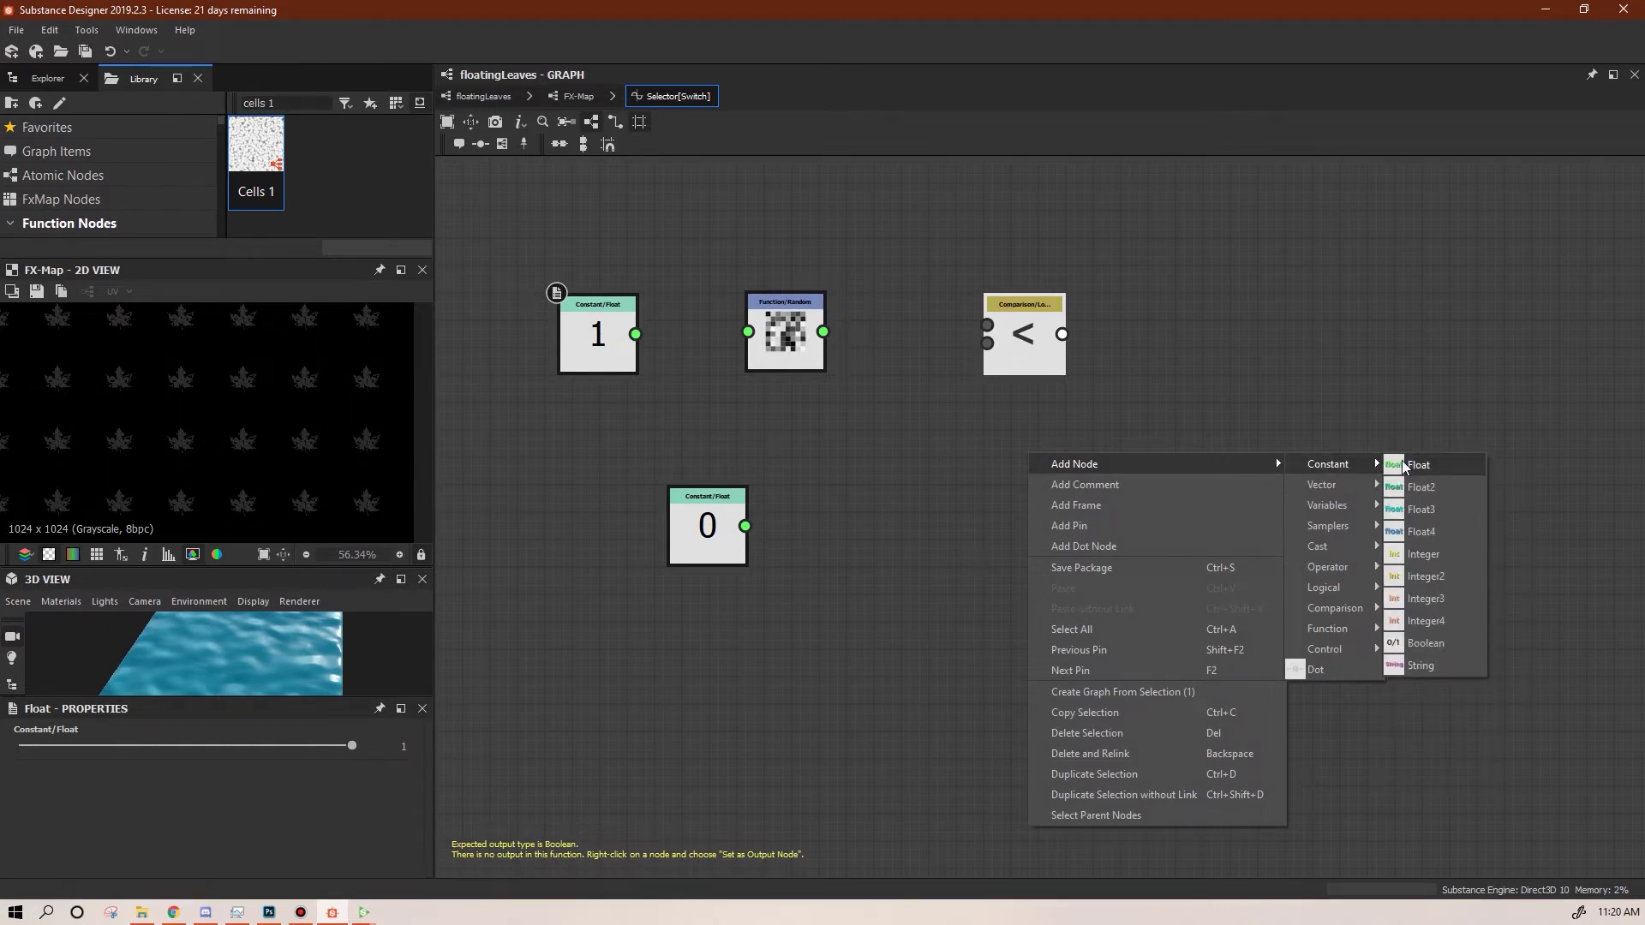
click(1430, 643)
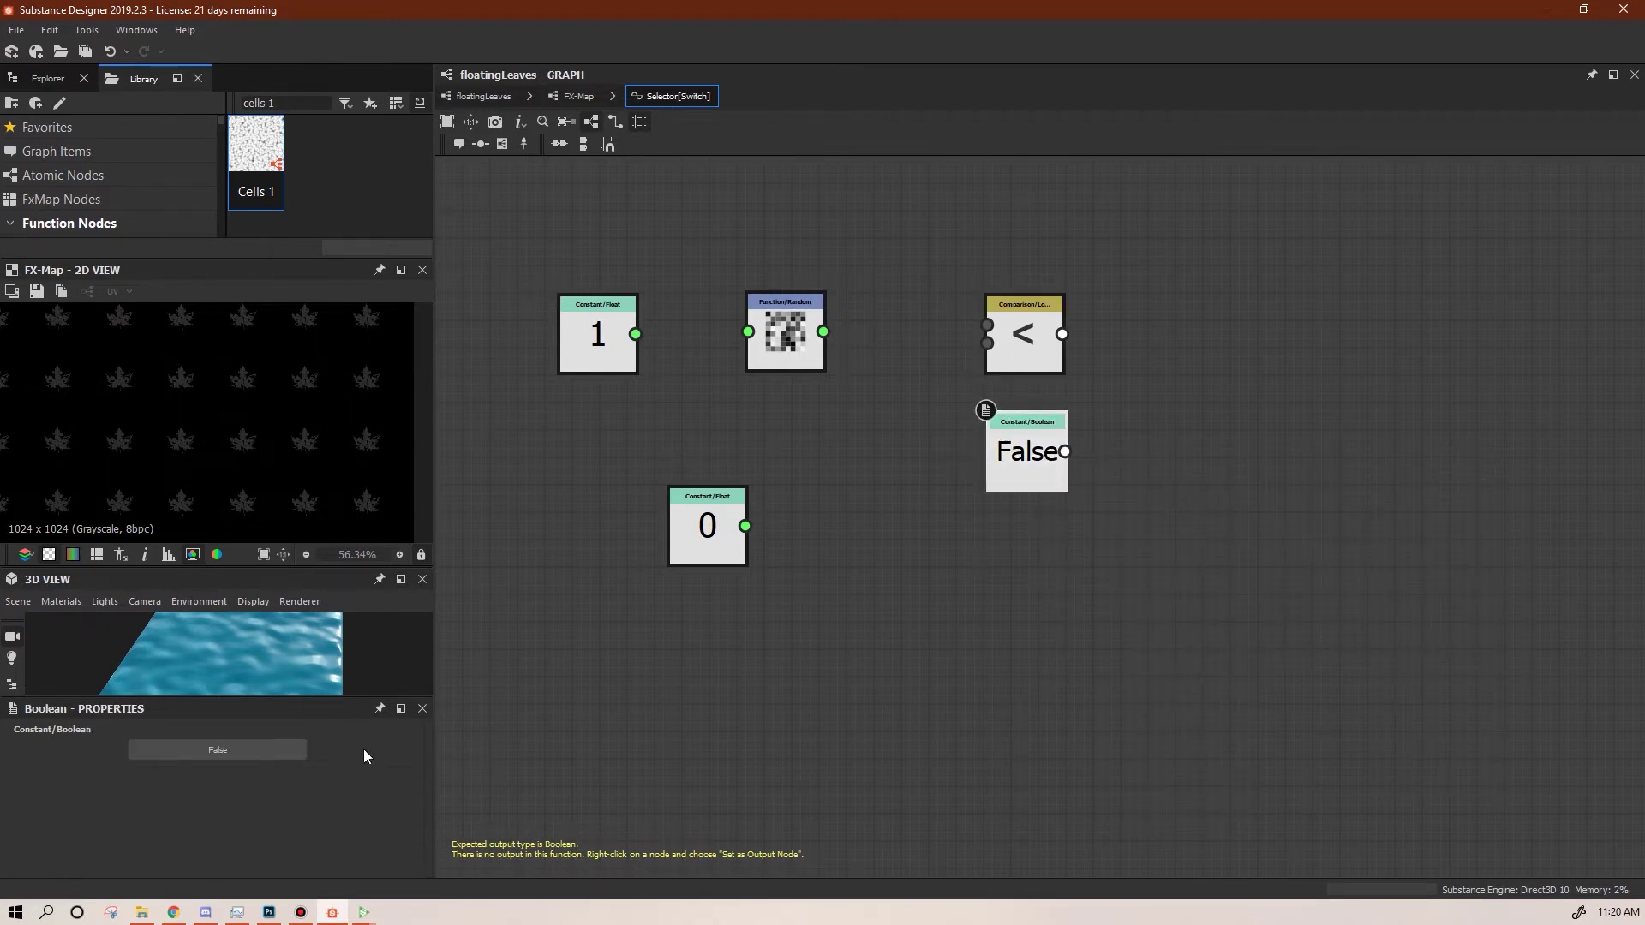
click(196, 757)
drag(1024, 475, 1005, 649)
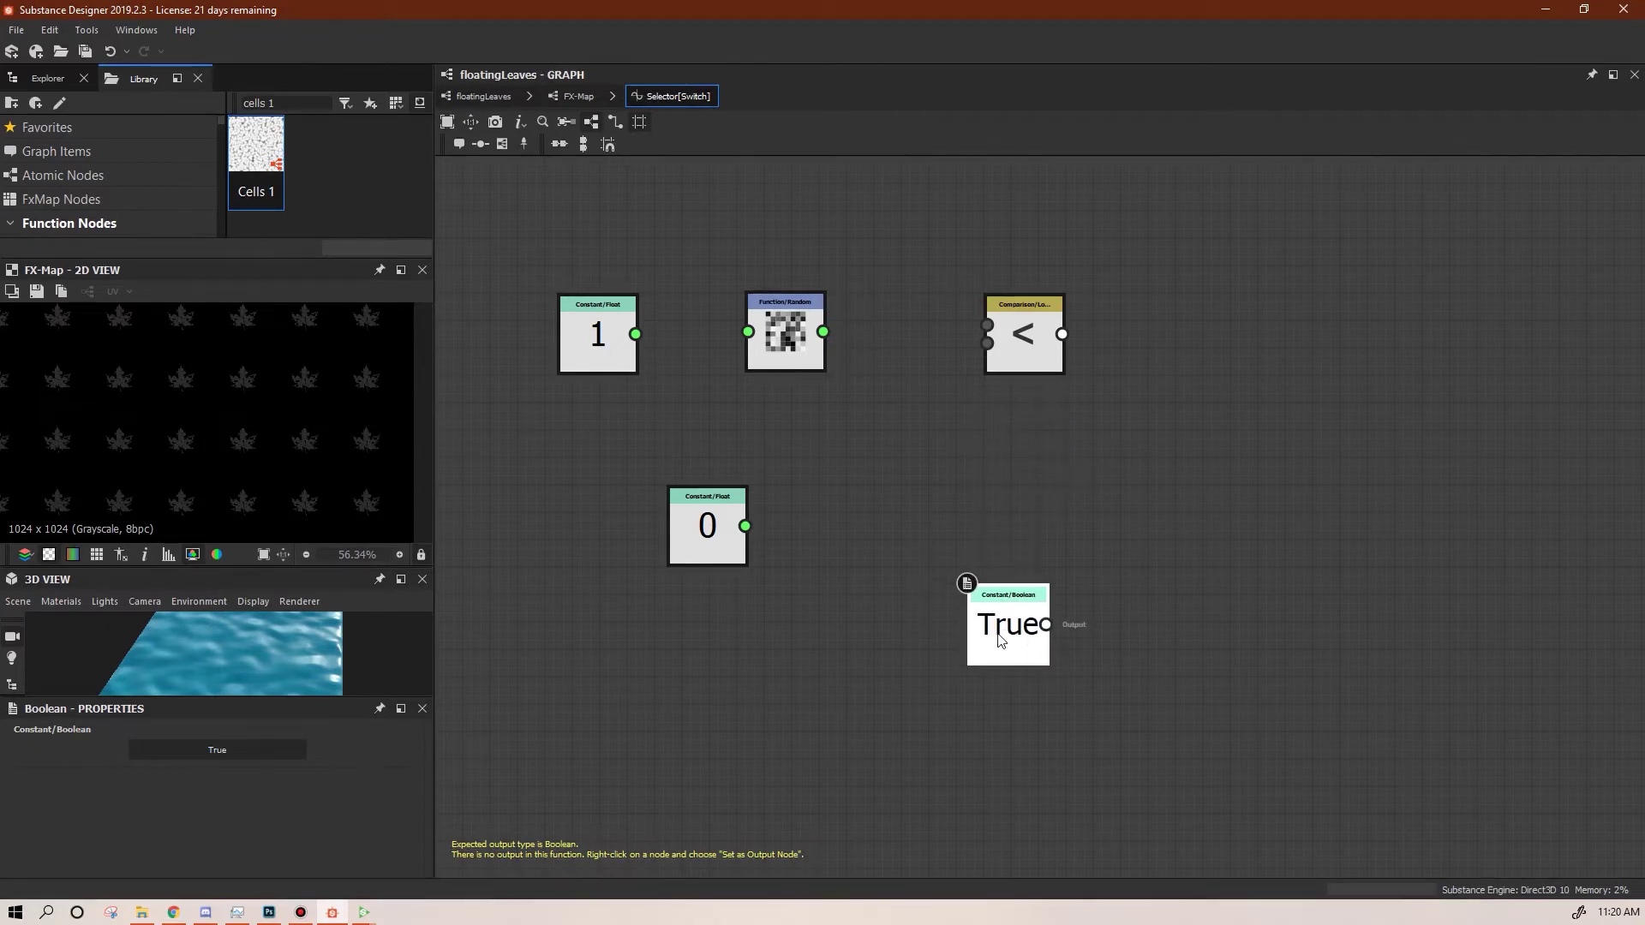
Add an If...Else control node and place it after the comparison node
right_click(1254, 400)
mouse_move(1433, 413)
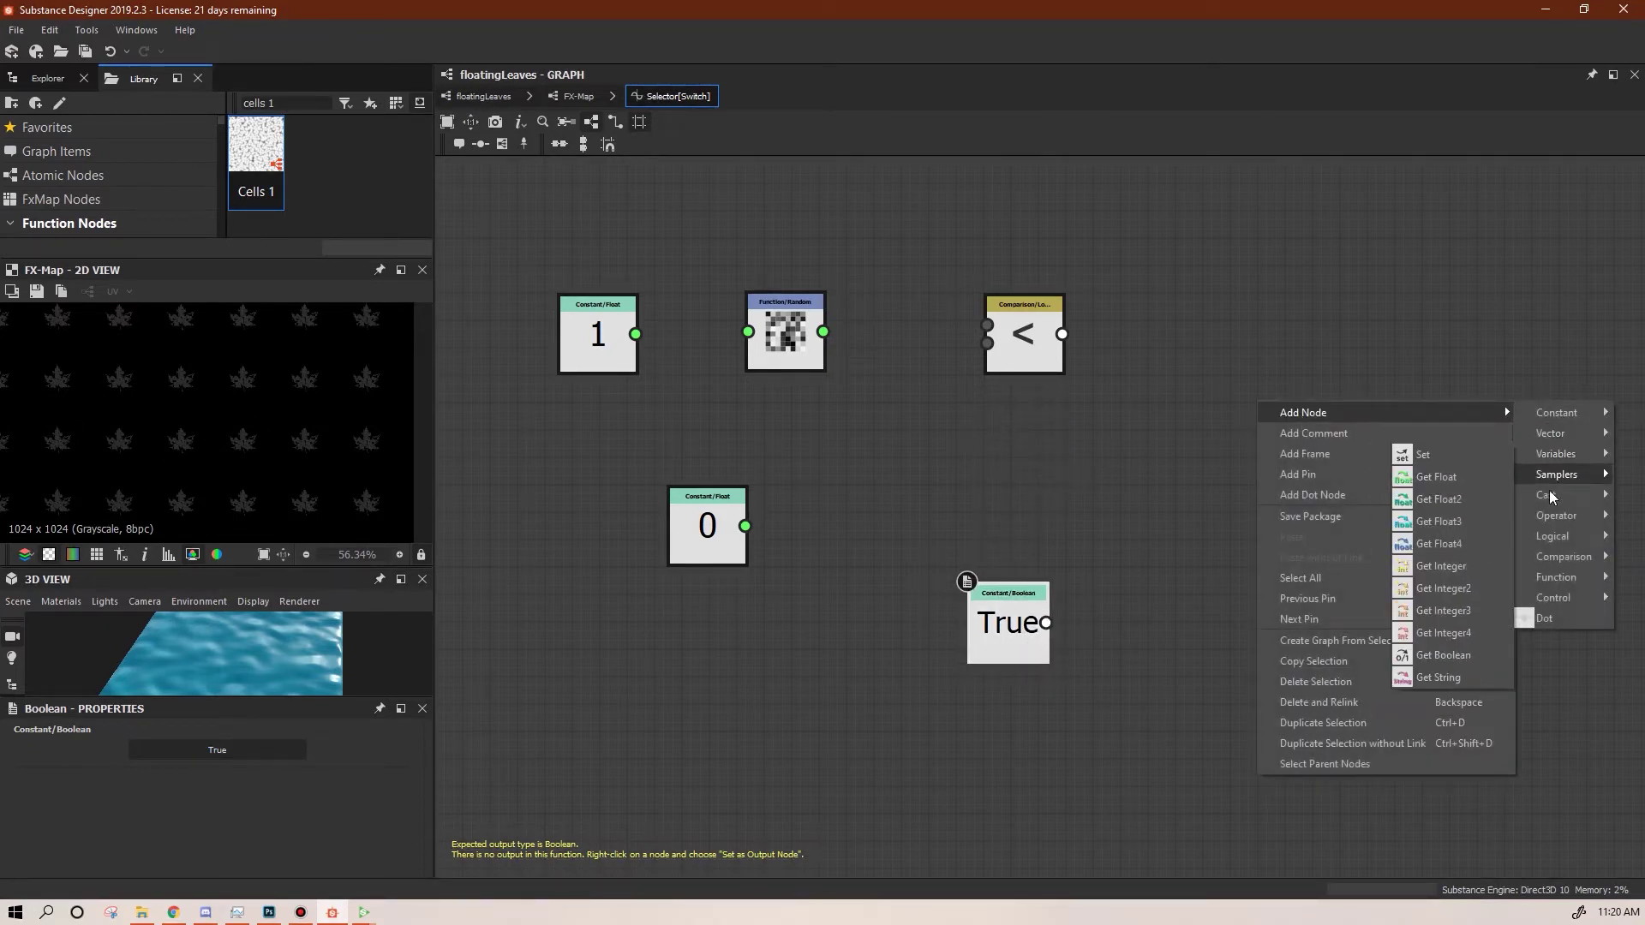
mouse_move(1574, 603)
click(1461, 598)
drag(1260, 397, 1212, 323)
Connect the first Float constant to the Random node and set the second Float constant to 0.5
drag(1031, 347, 1086, 484)
drag(635, 335, 748, 347)
click(731, 514)
click(415, 749)
drag(375, 746, 548, 739)
text(.5)
key(Return)
Wire Random and 0.5 into the comparison, feed the comparison and True into If...Else, and set If...Else as the output node
drag(746, 526, 1042, 480)
drag(788, 334, 1180, 305)
drag(1008, 634, 1221, 377)
drag(1040, 458, 1076, 421)
right_click(1218, 367)
click(1286, 439)
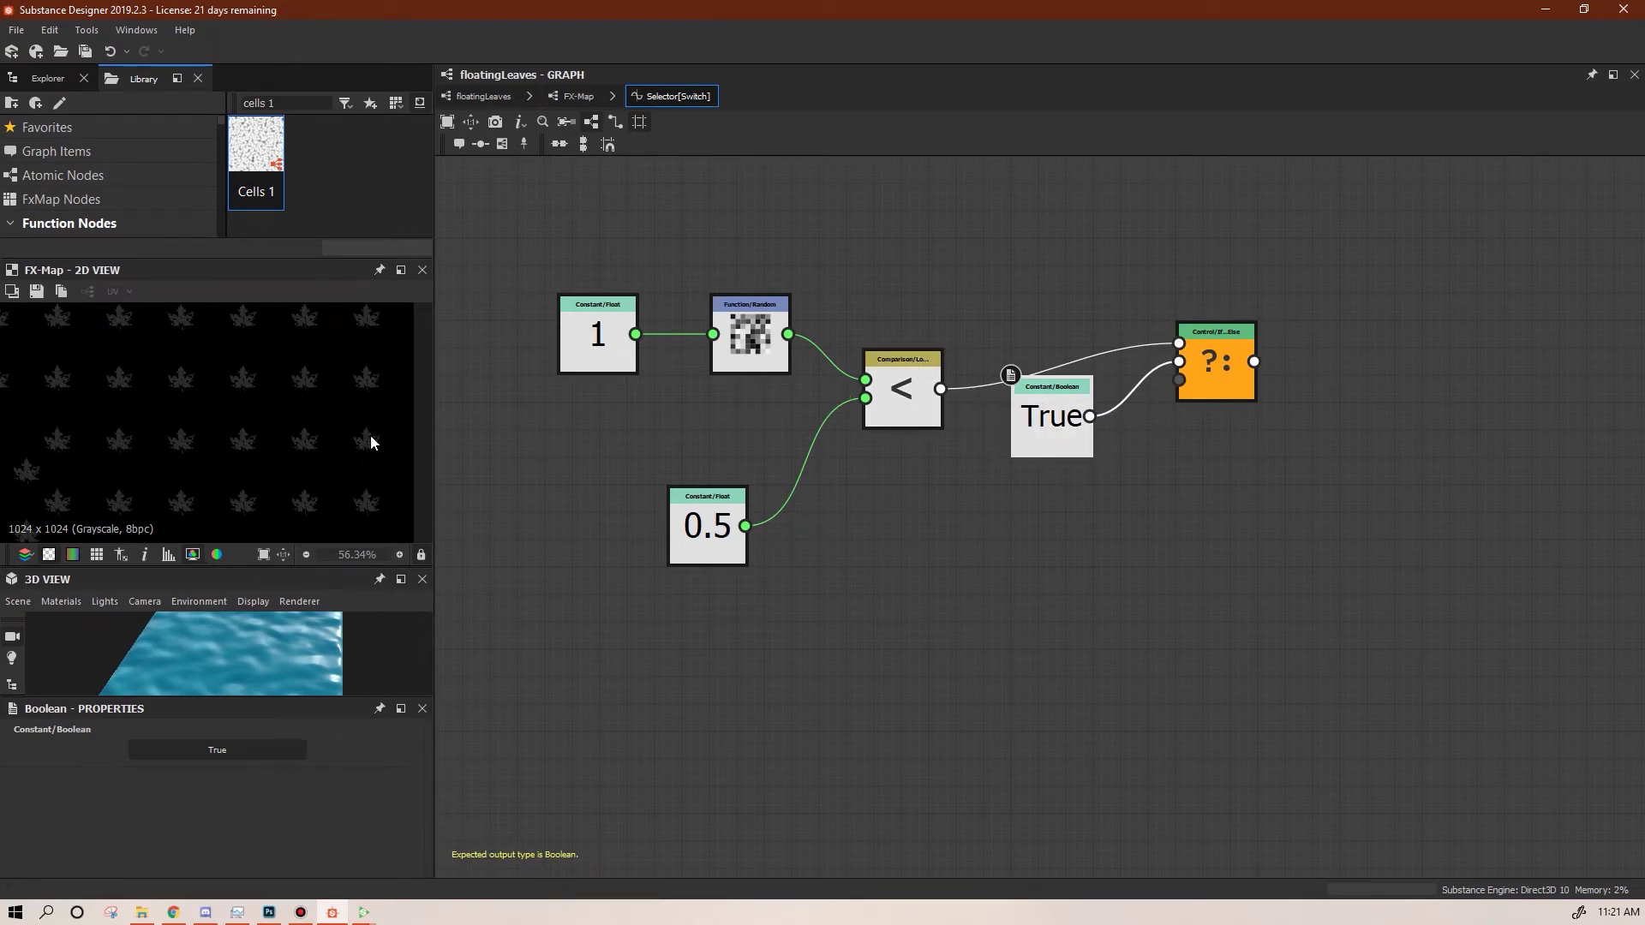
Arrange the function nodes compactly, with 0.5 below Random, True below the comparison, and If...Else beside them
scroll(278, 439, down, 3)
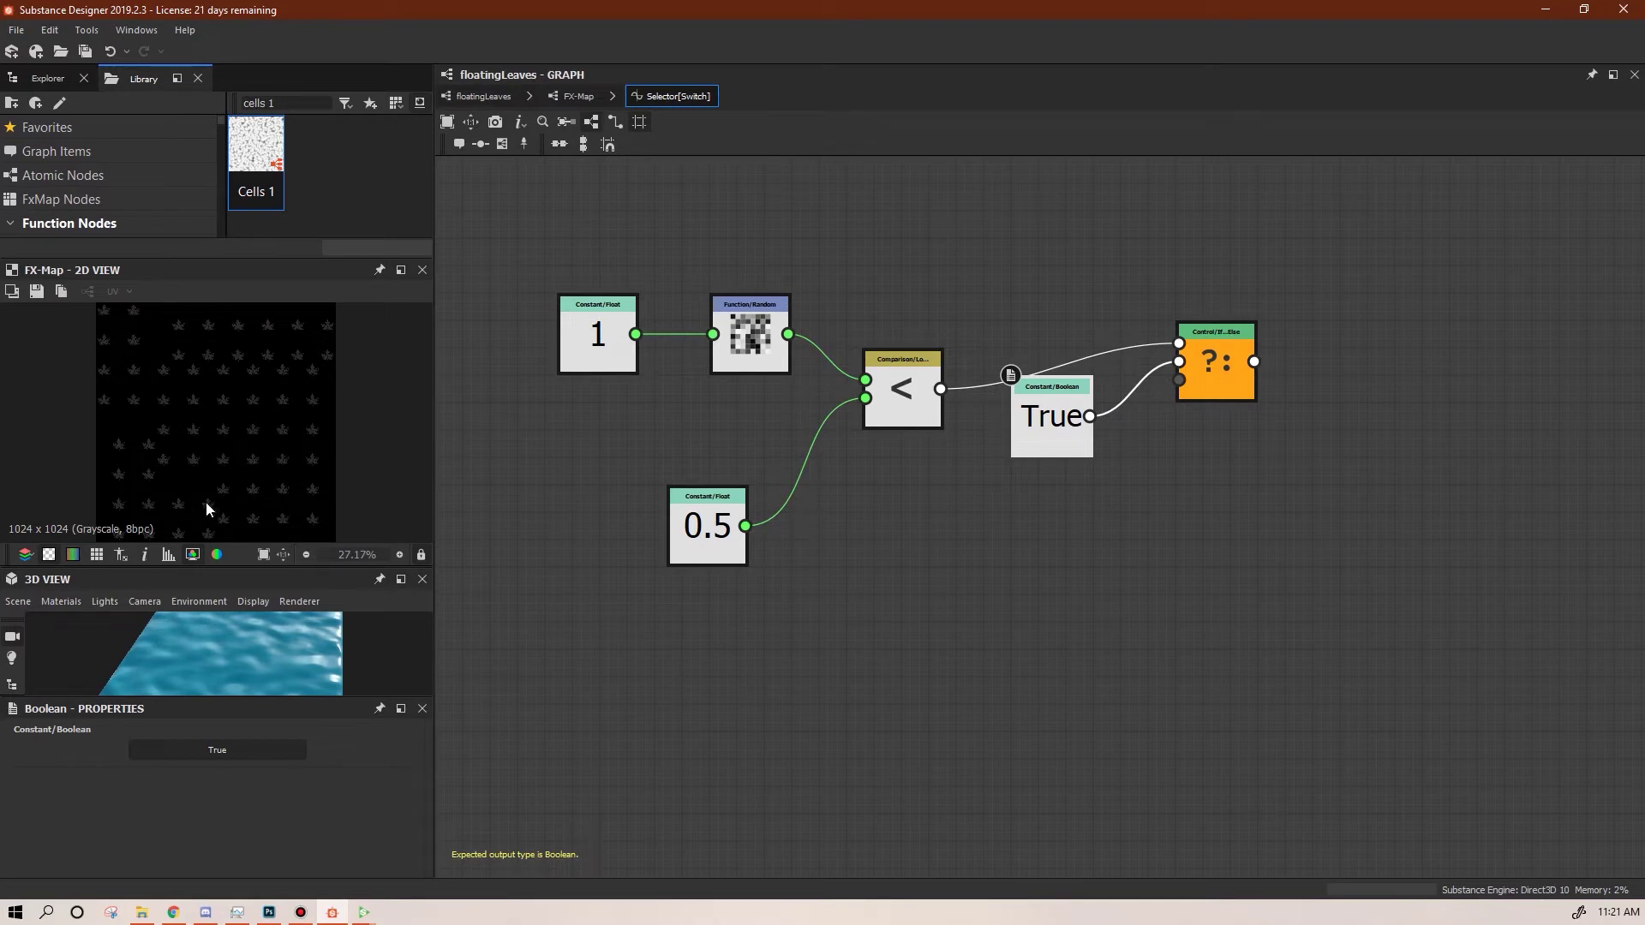
drag(908, 399, 893, 371)
drag(708, 535, 696, 480)
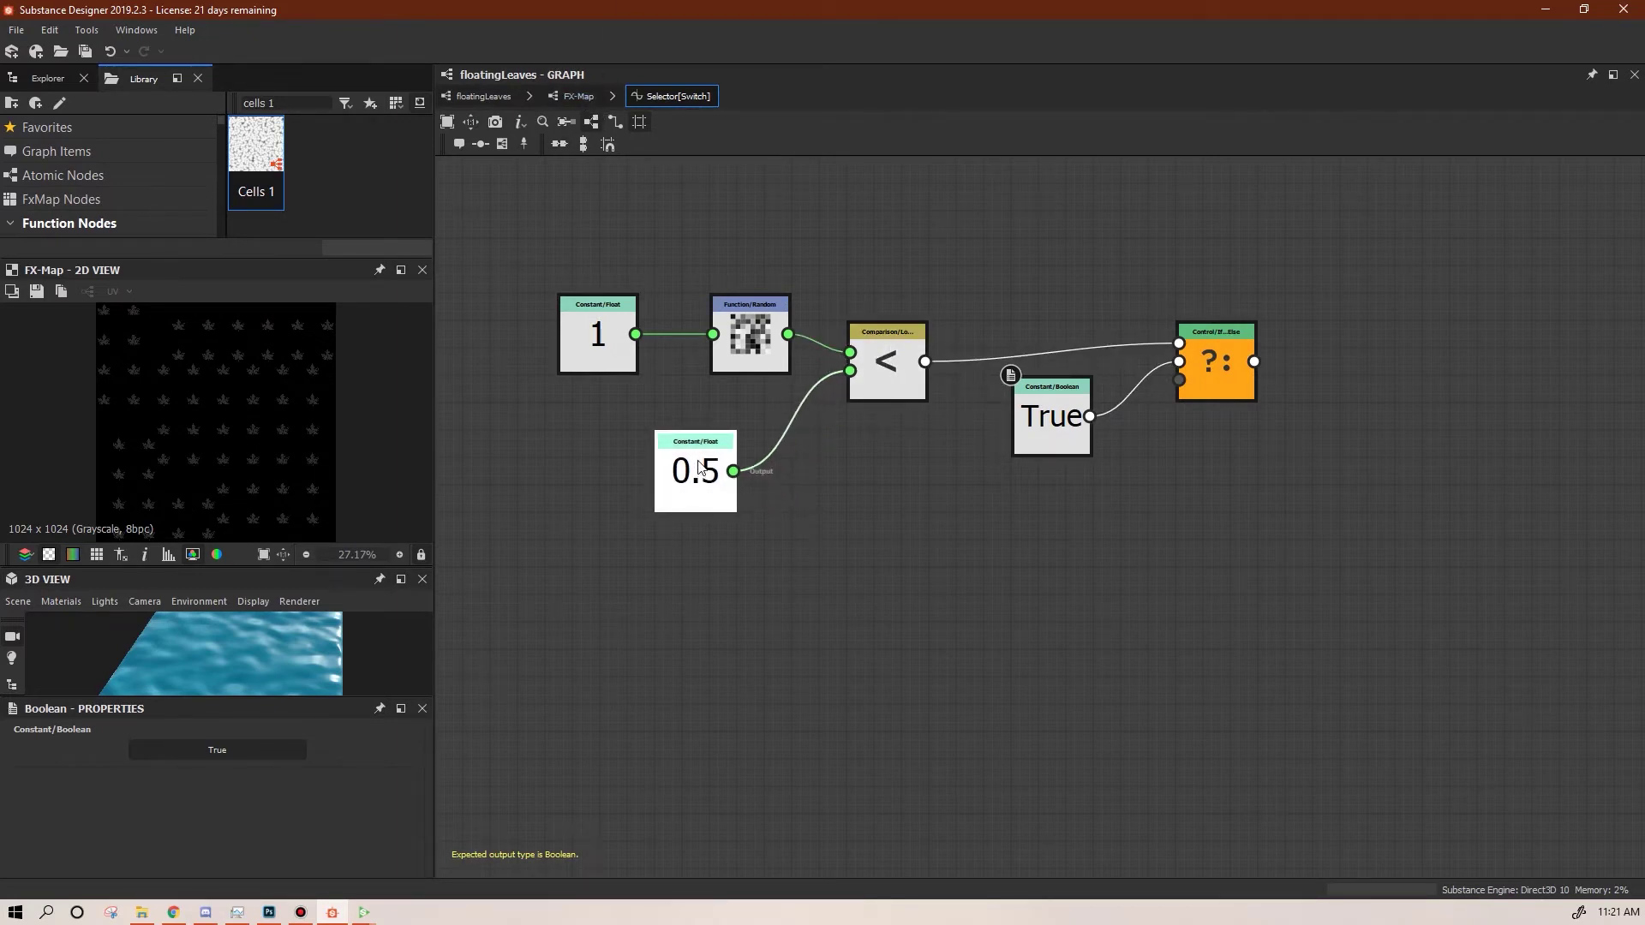
drag(1052, 429, 888, 510)
drag(1217, 377, 1039, 394)
Copy all function nodes into a new Selector function for the left branch's lower switch and set If...Else as output
drag(476, 203, 1189, 608)
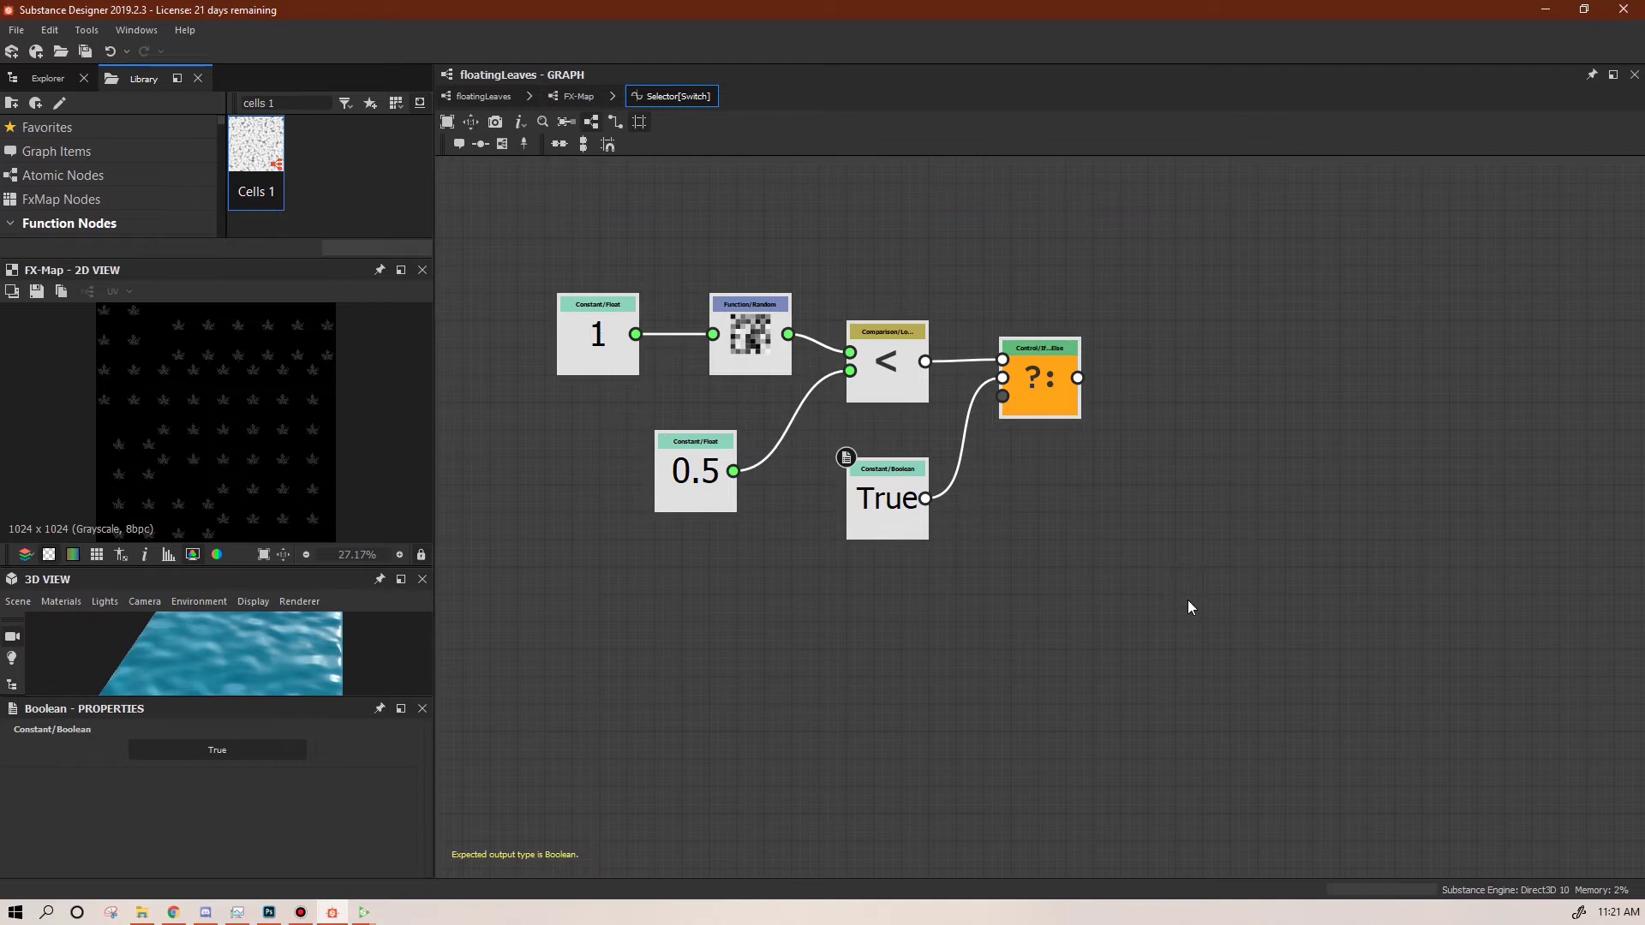
click(566, 96)
click(962, 400)
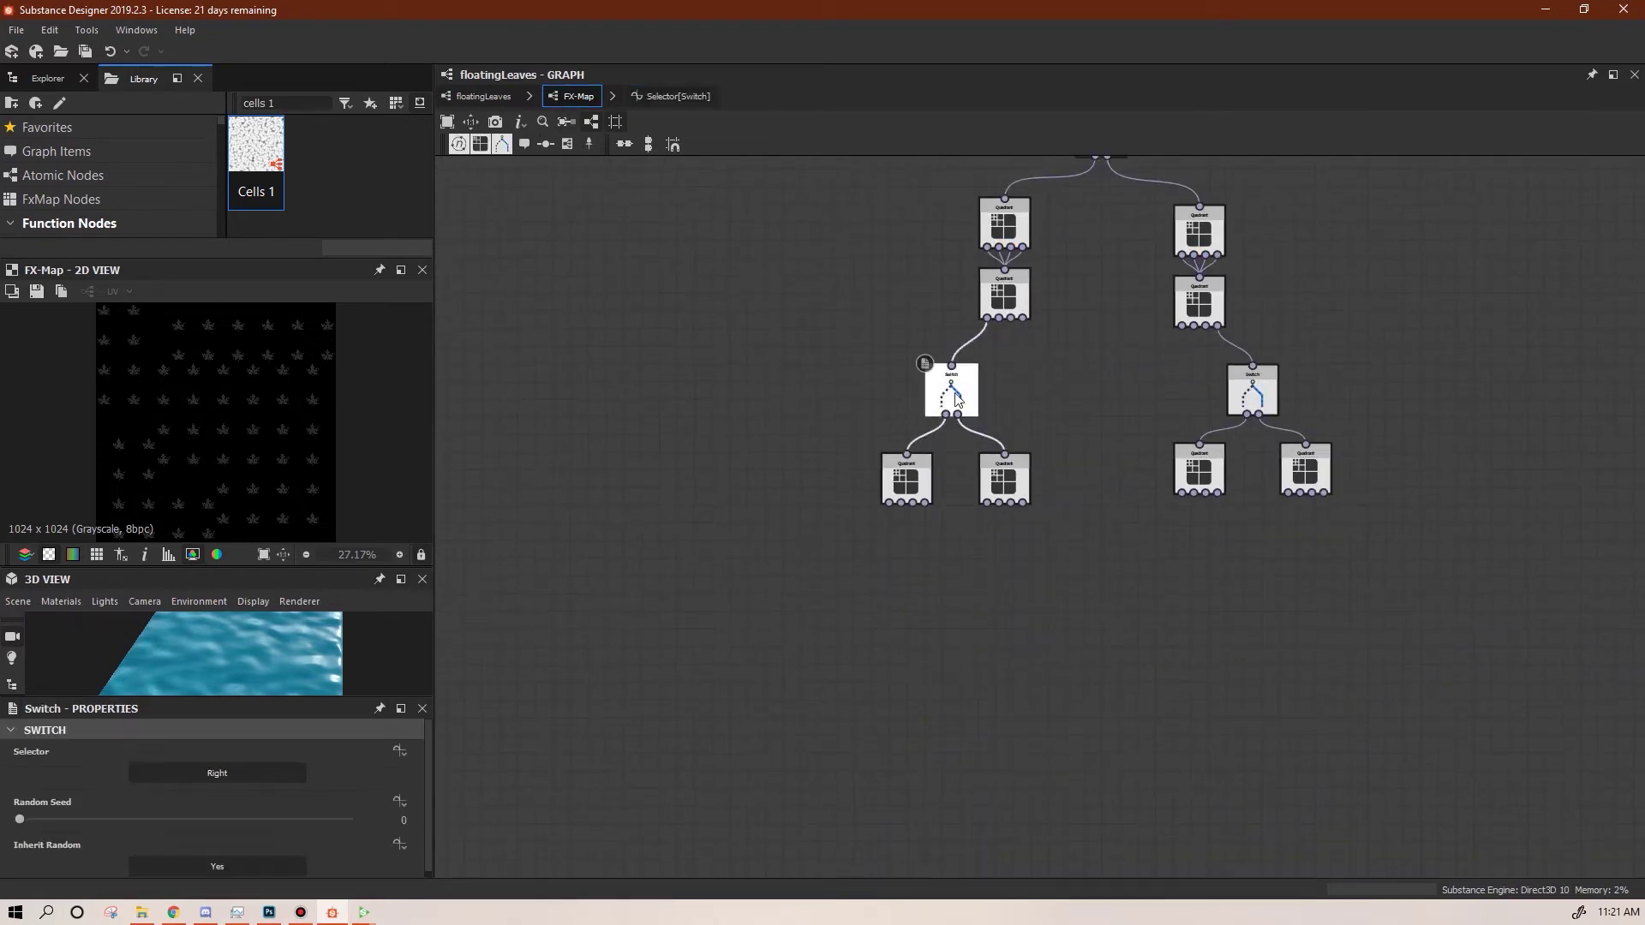
click(404, 758)
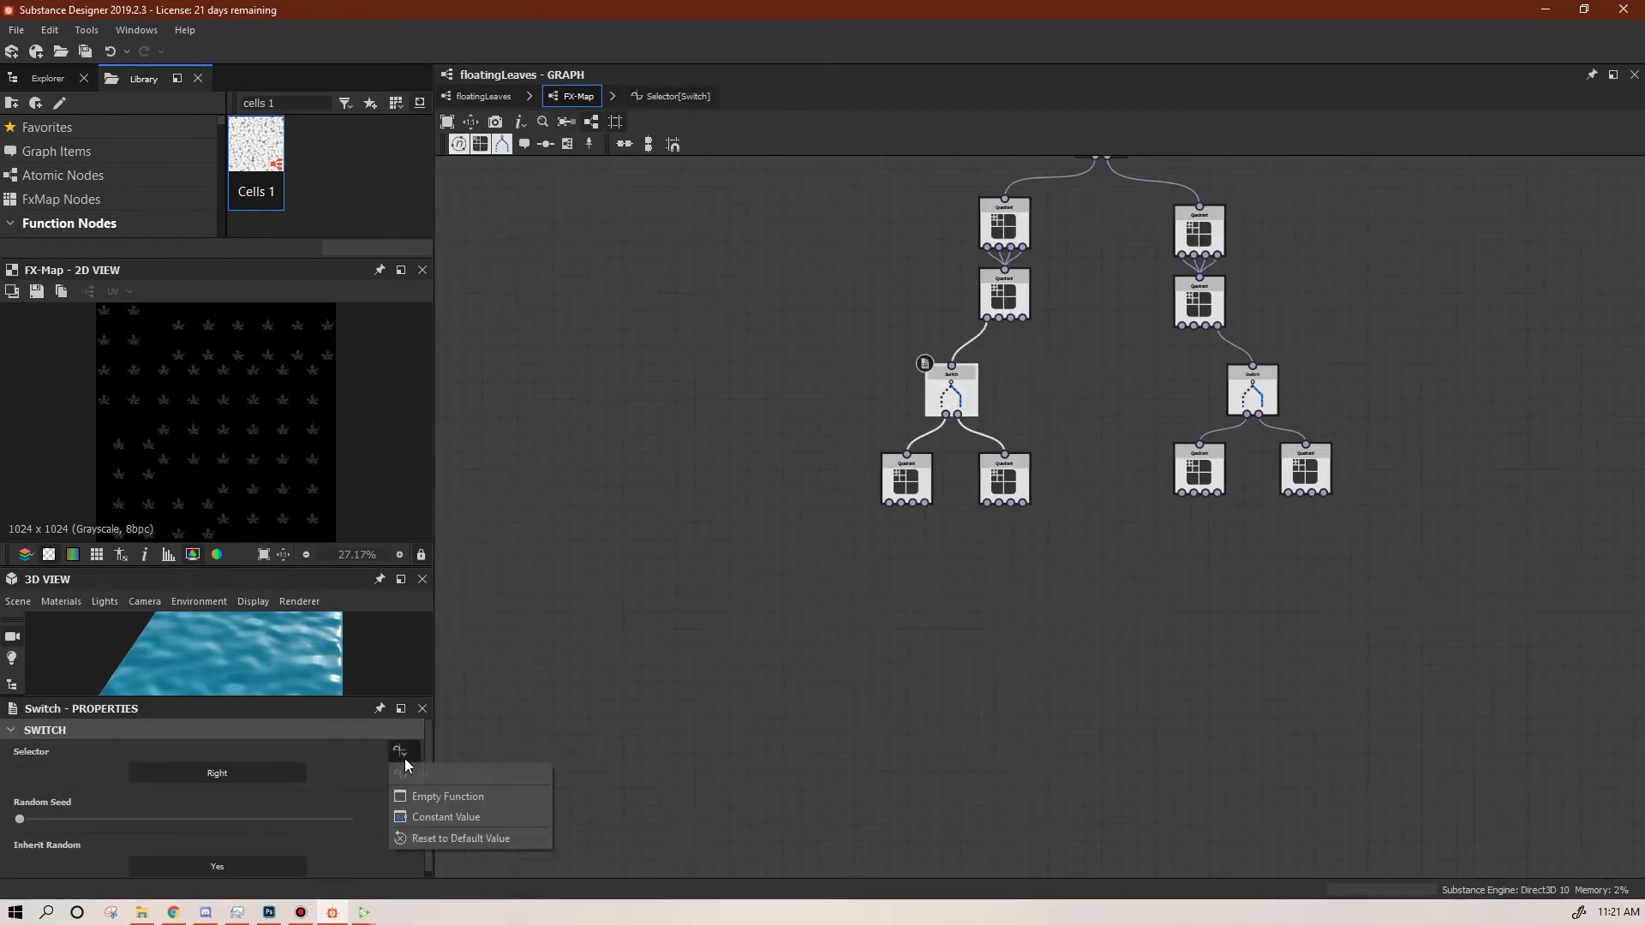
click(439, 794)
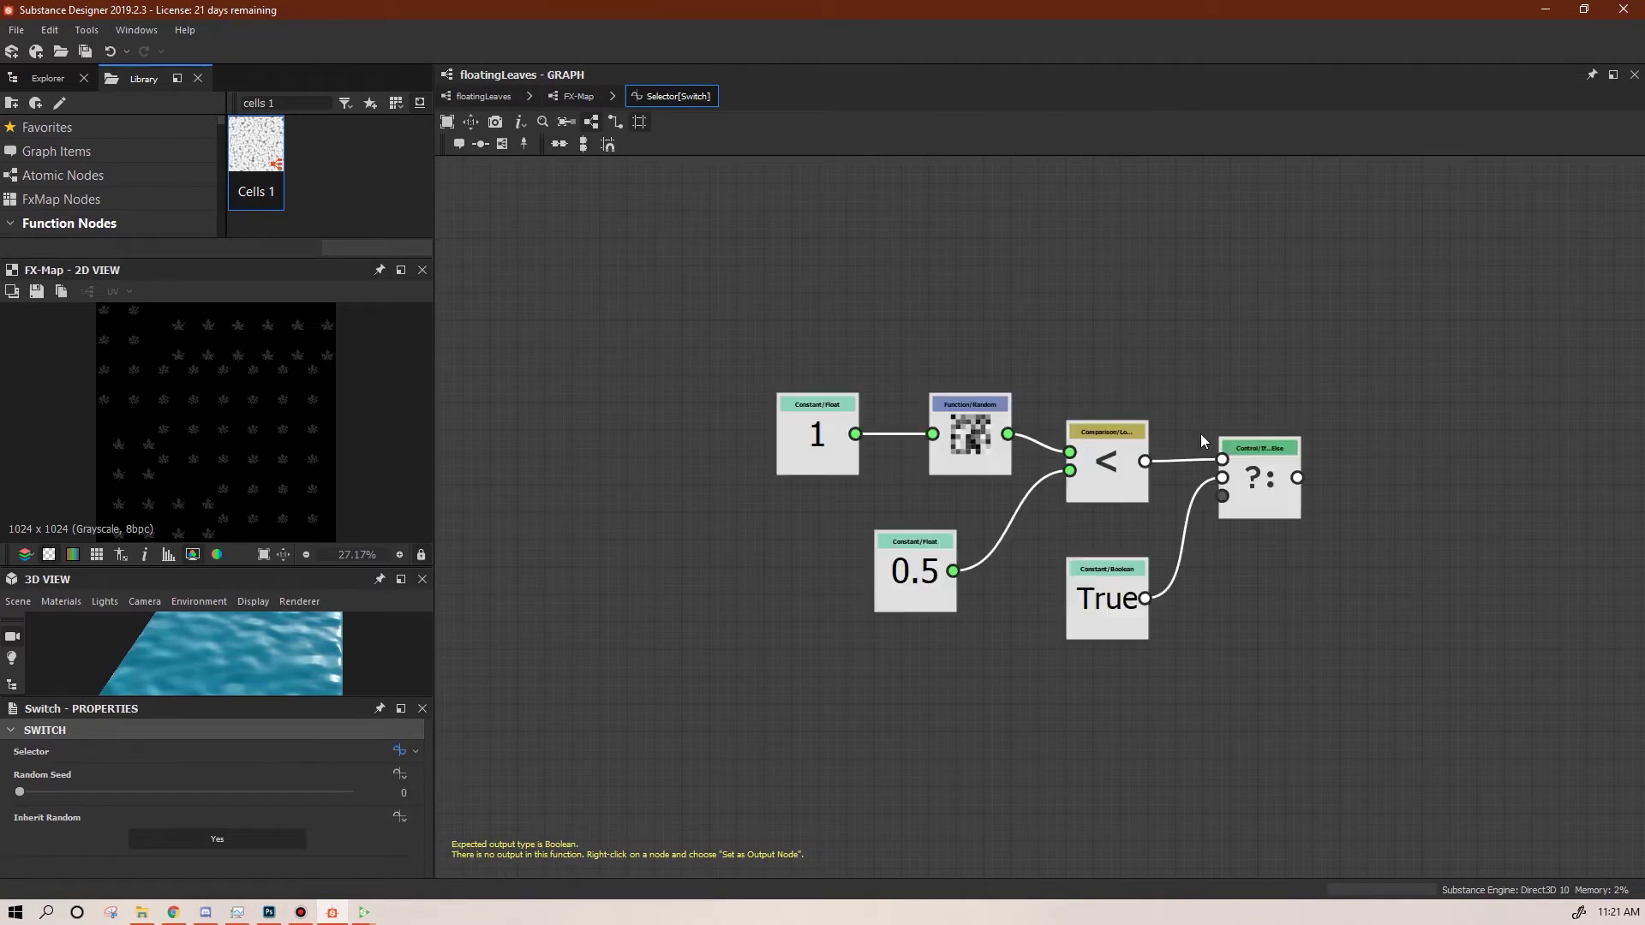
click(1277, 489)
right_click(1281, 491)
click(1345, 564)
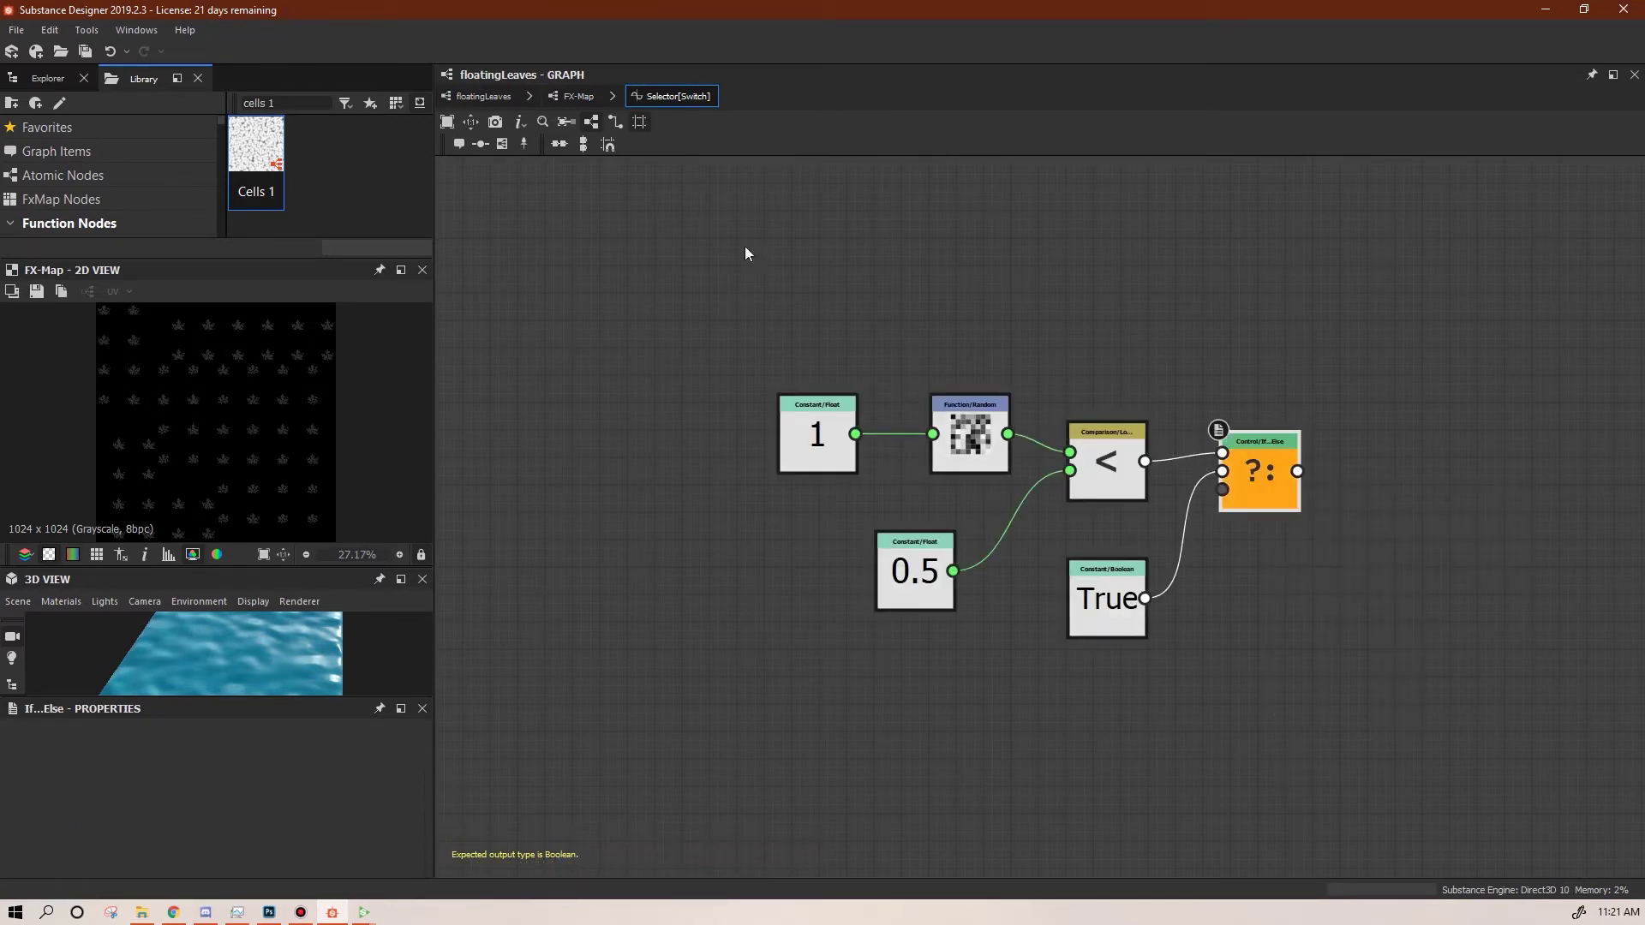
Paste the same nodes into a new Selector function for the right branch's lower switch and set If...Else as output
click(578, 96)
click(1238, 387)
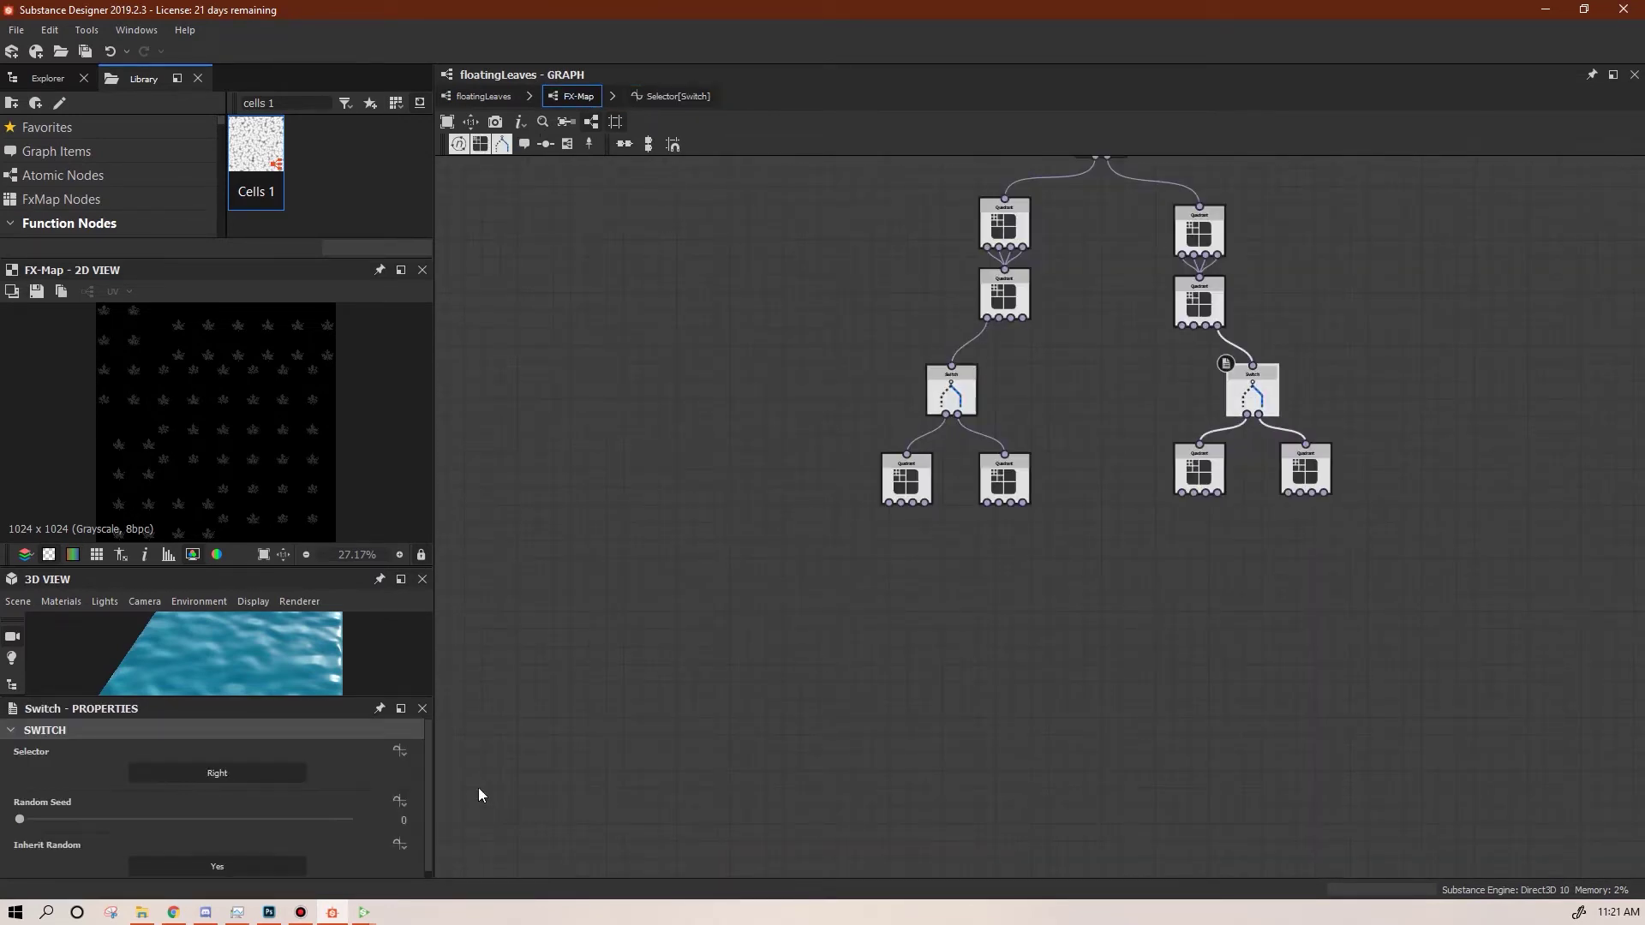
click(401, 752)
click(433, 788)
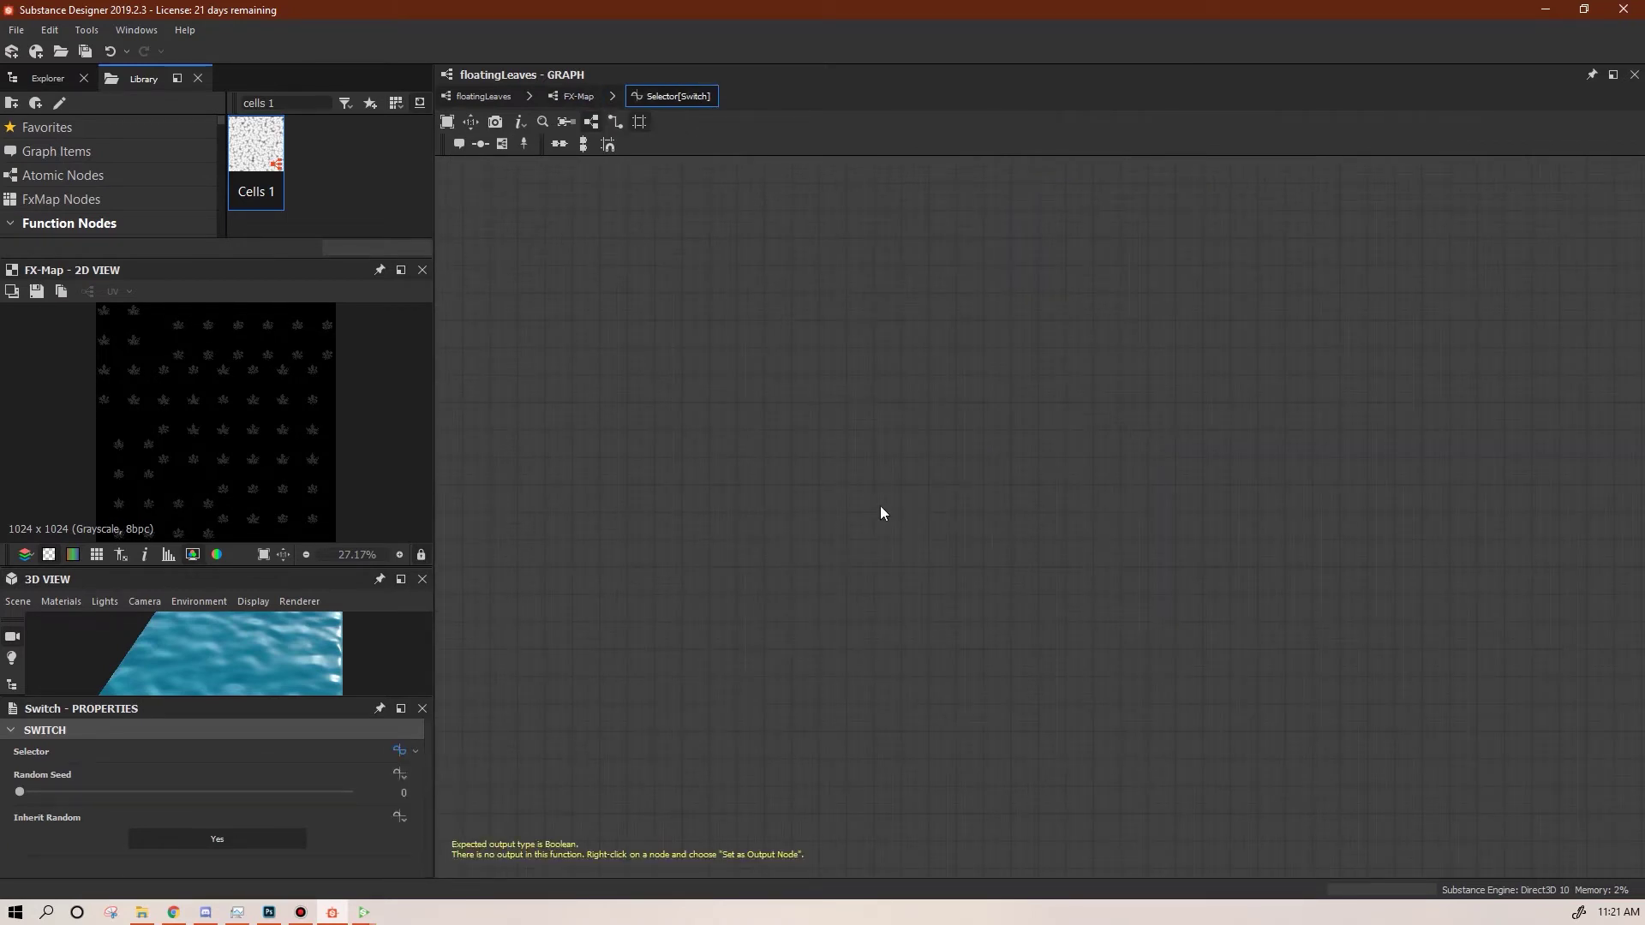
key(ctrl+v)
right_click(1254, 503)
click(1324, 576)
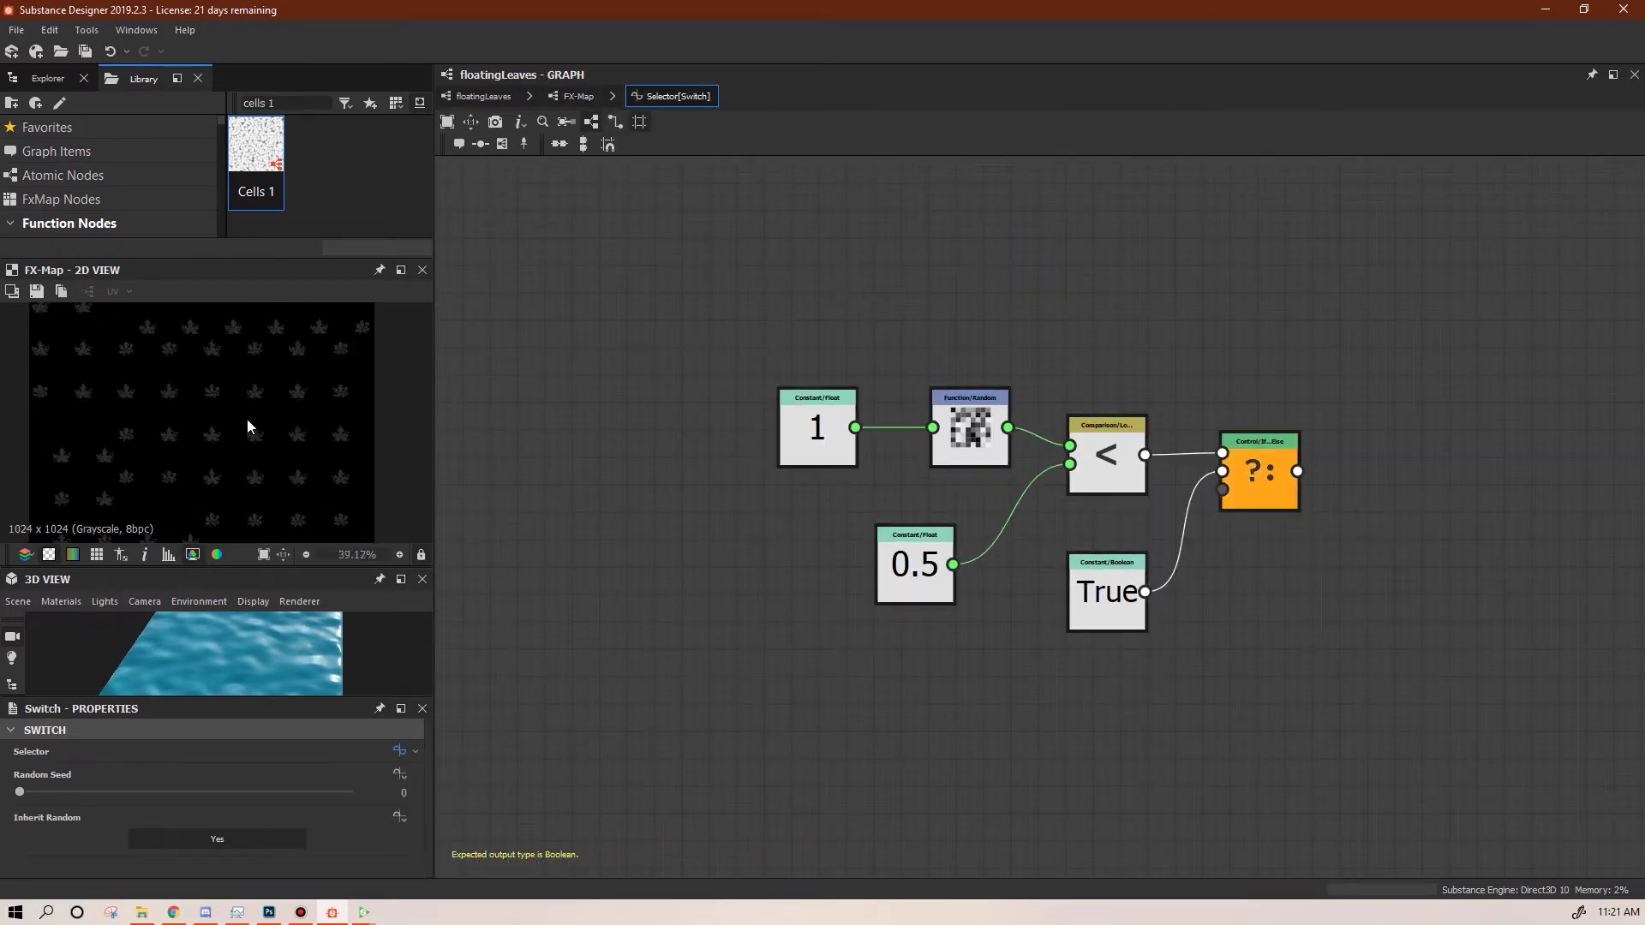
Examine the leaf preview up close and as a whole for the distribution of the two leaf shapes
scroll(275, 402, up, 4)
middle_drag(304, 417, 338, 544)
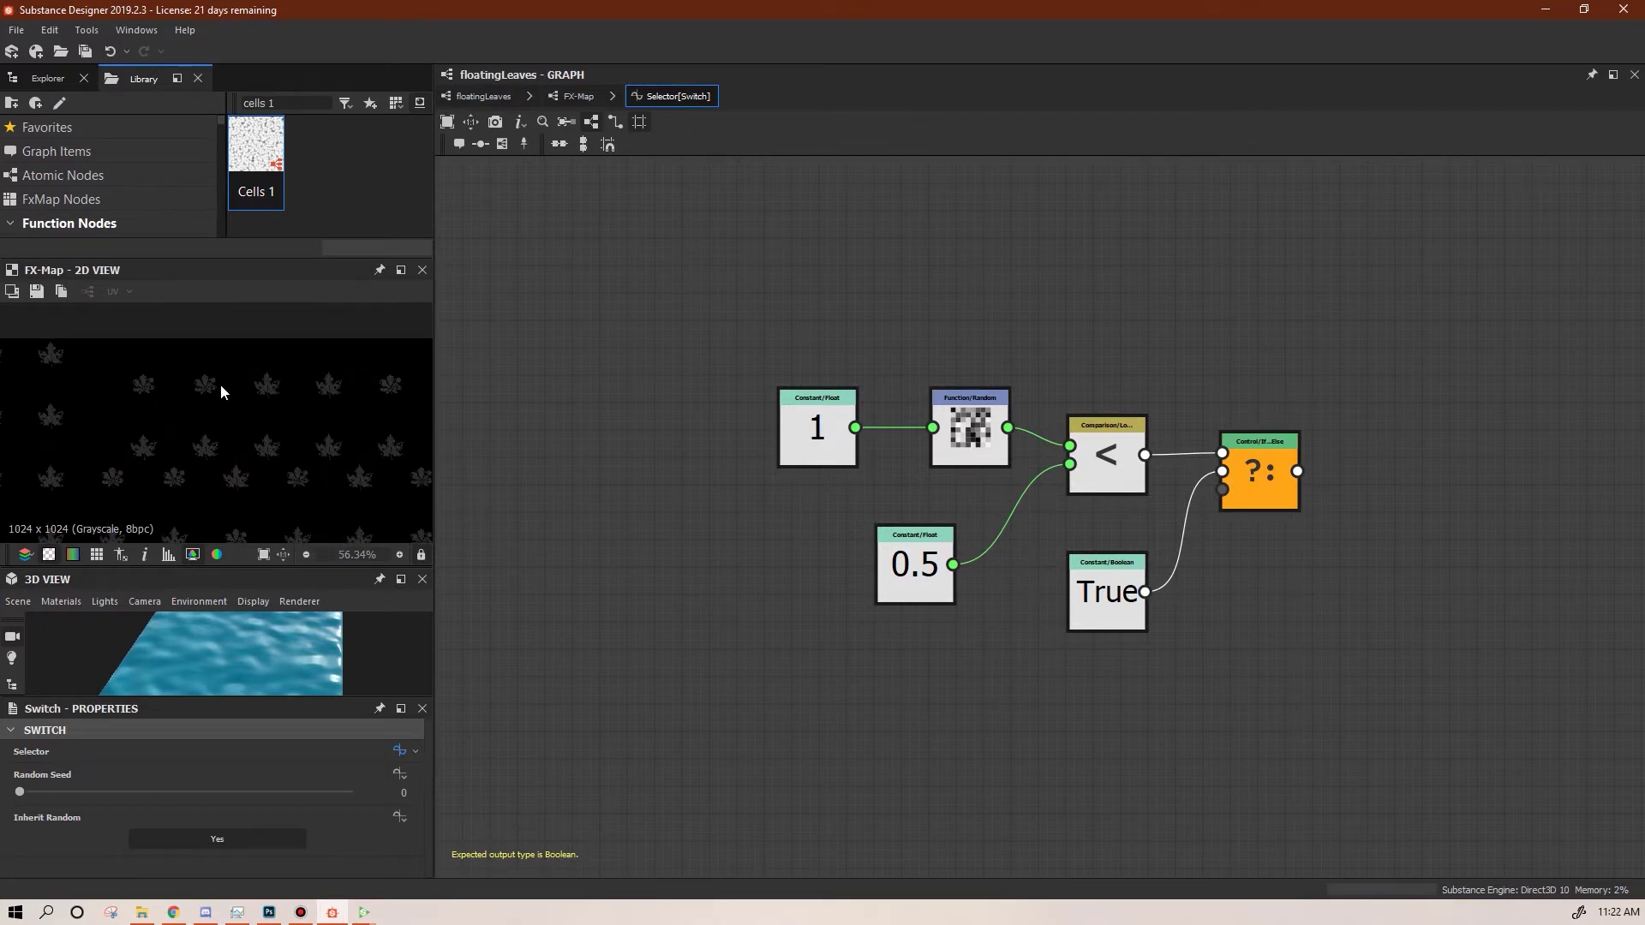
scroll(300, 480, down, 3)
middle_drag(337, 382, 291, 374)
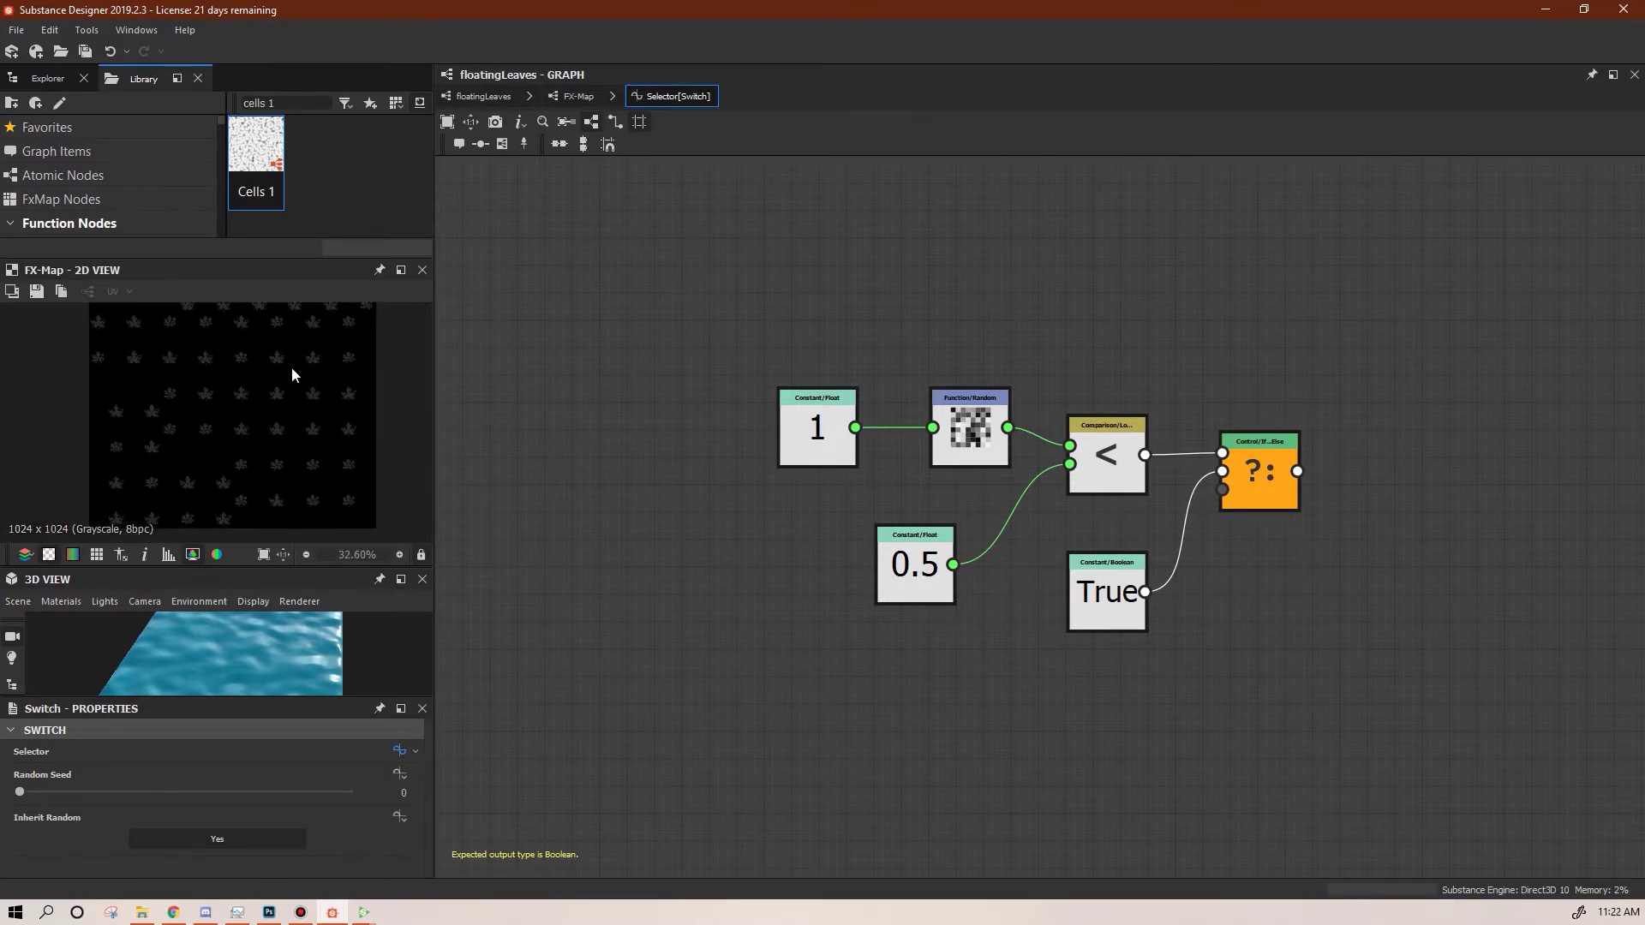
scroll(301, 469, up, 3)
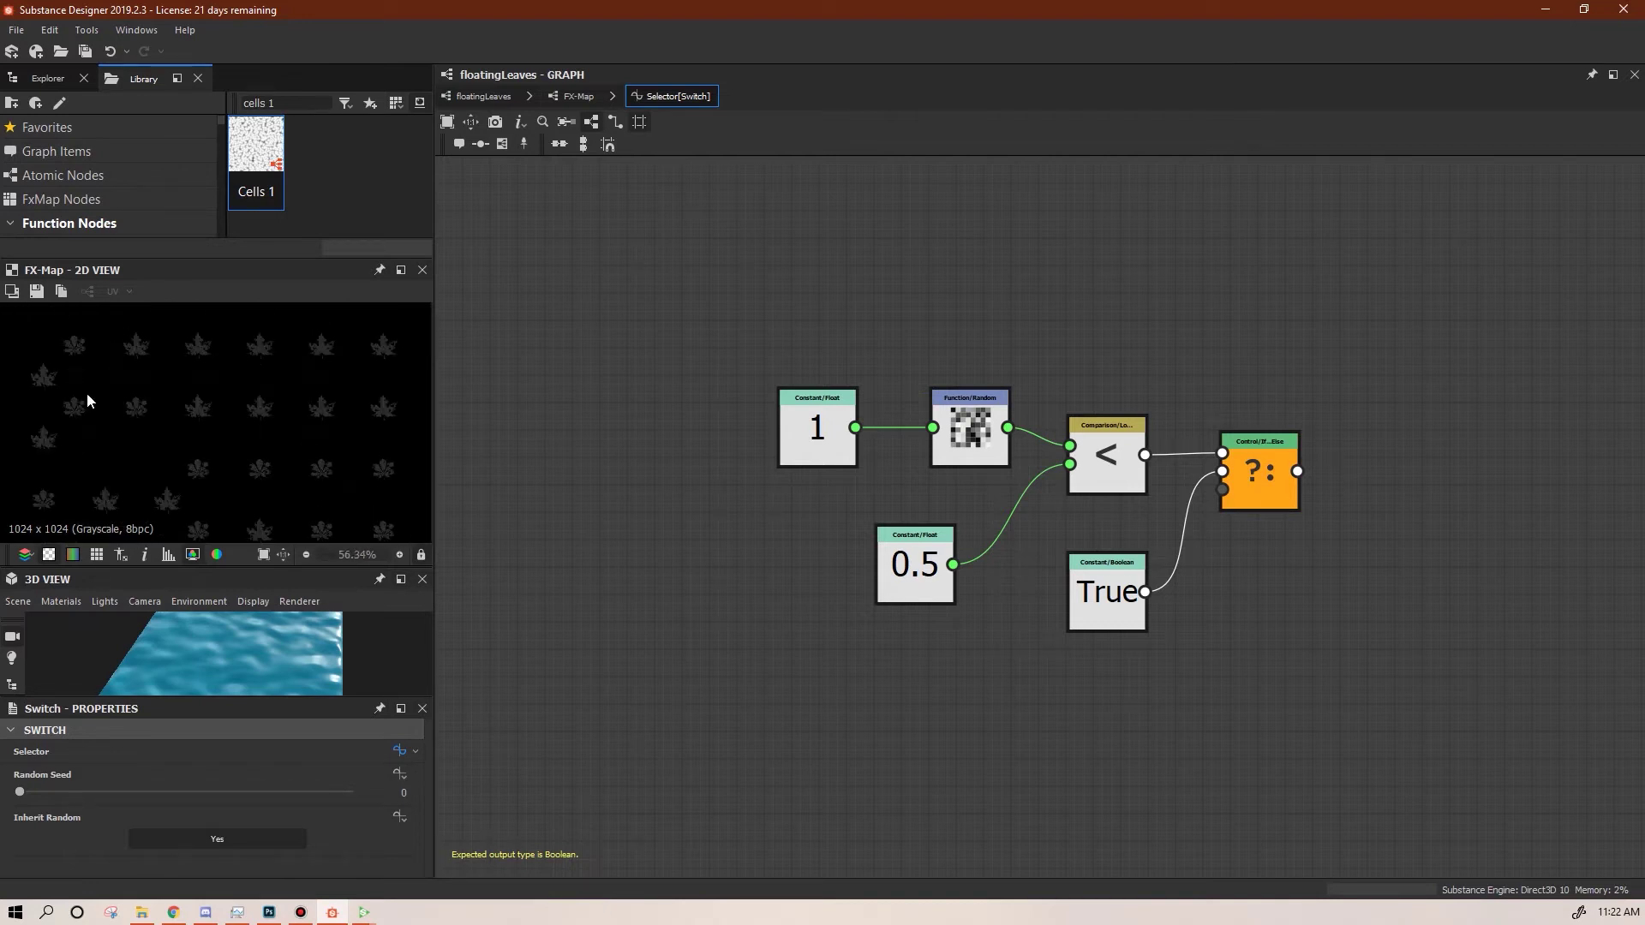
middle_drag(234, 434, 265, 517)
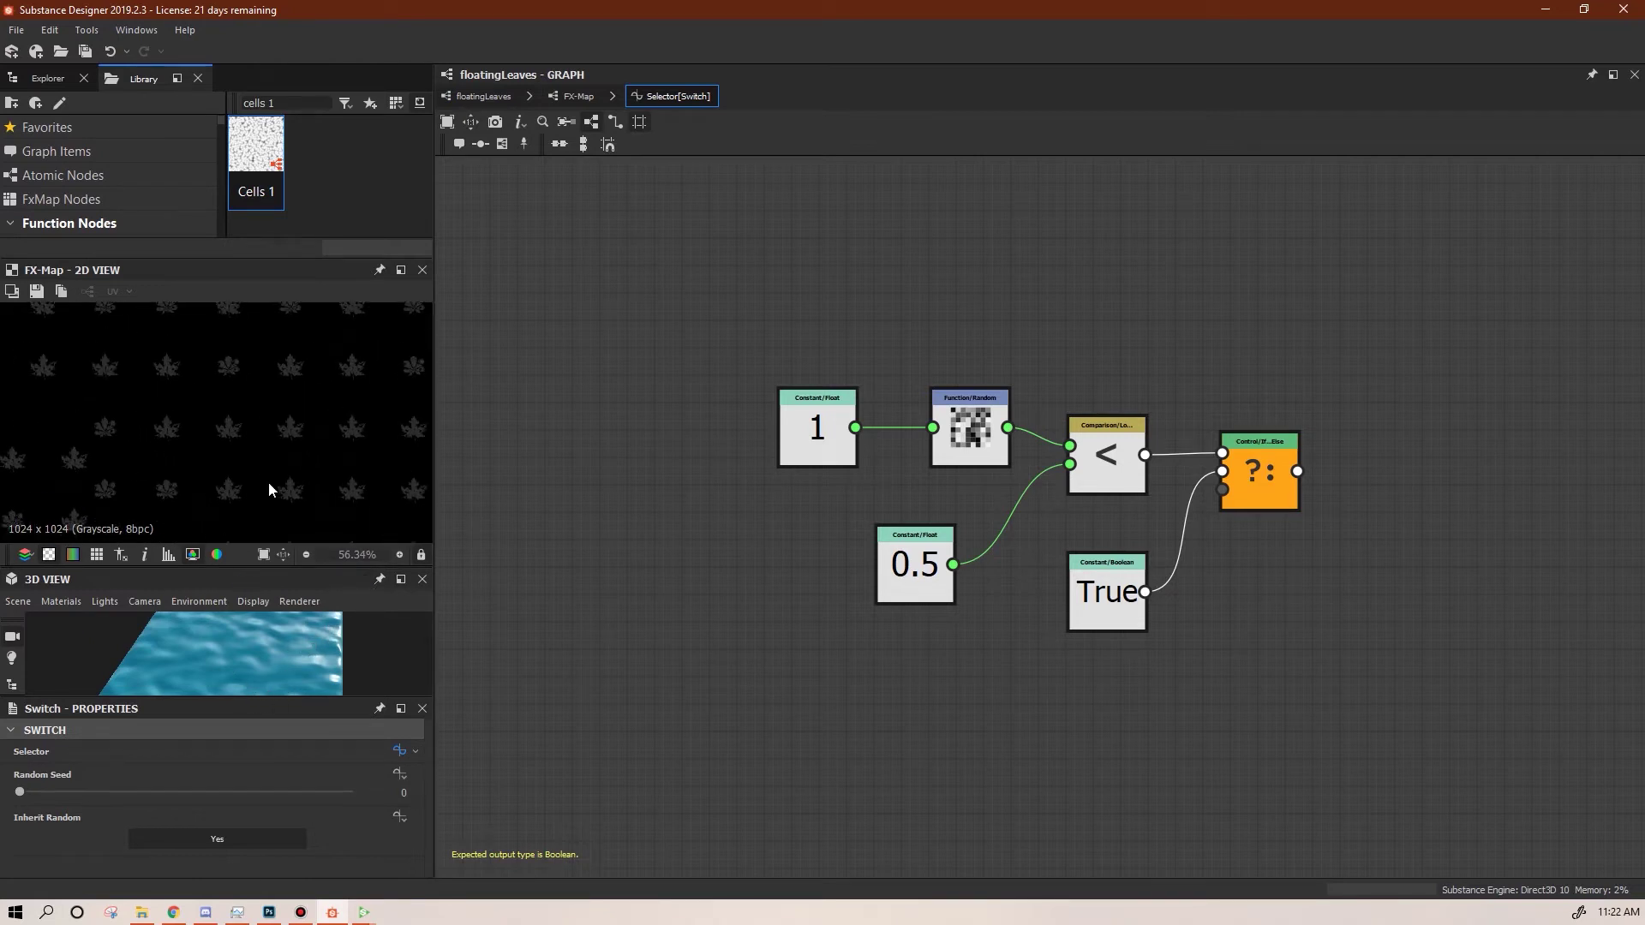
key(f)
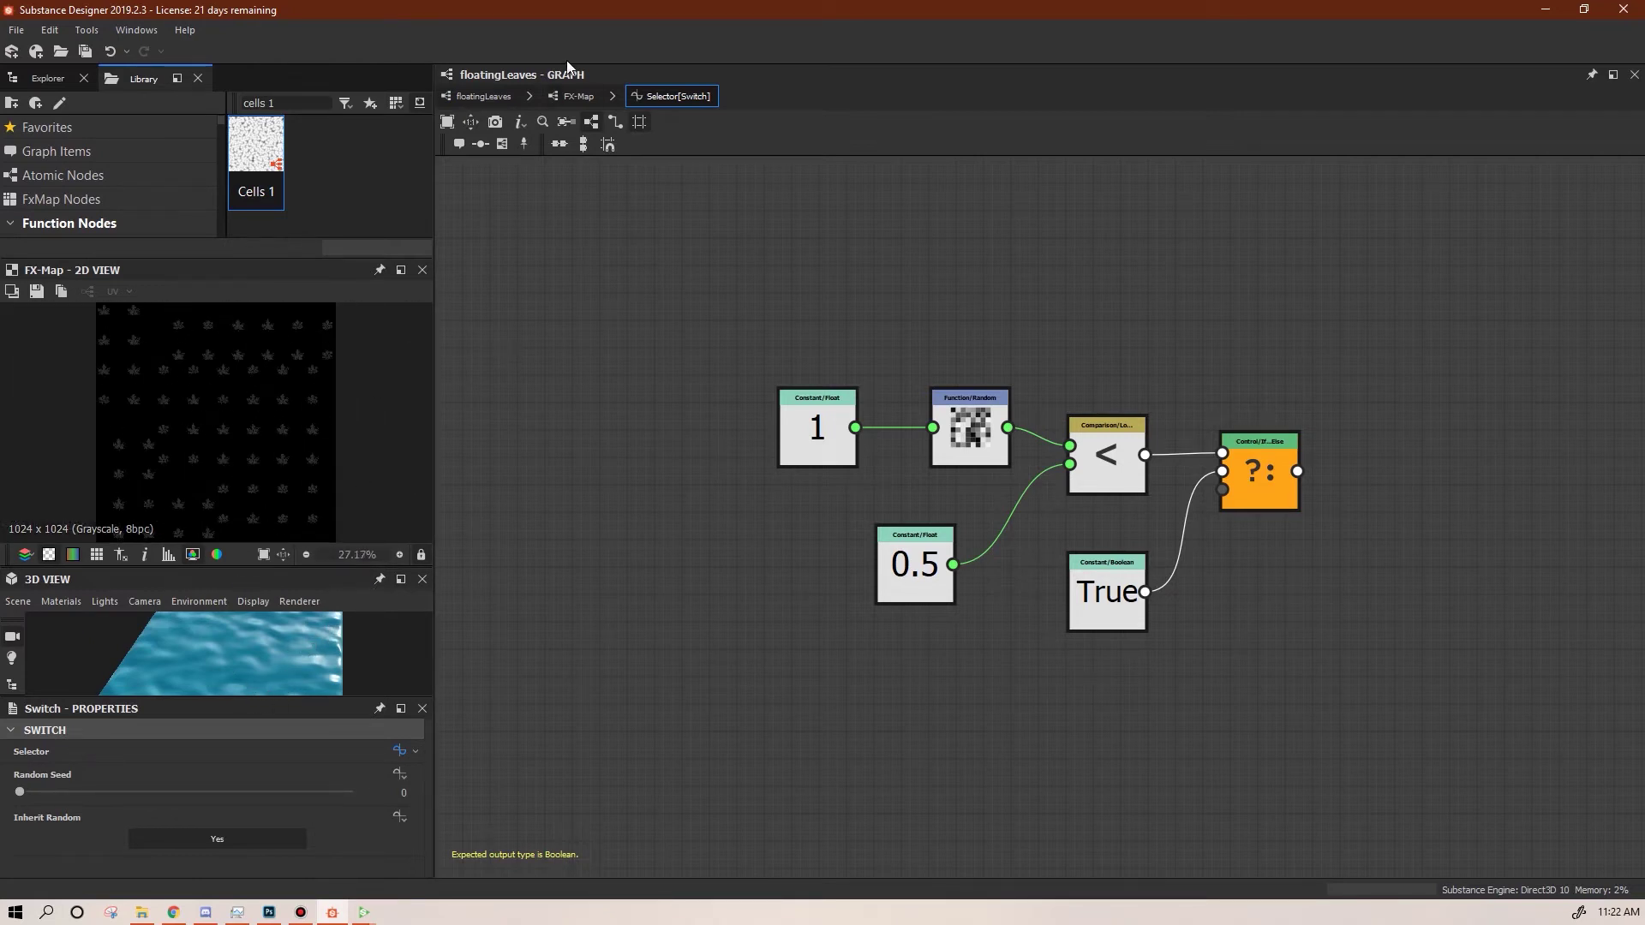
Return to the FX-Map graph and tidy both lower switches and the quadrants beneath them
click(579, 96)
middle_drag(1106, 540, 1062, 632)
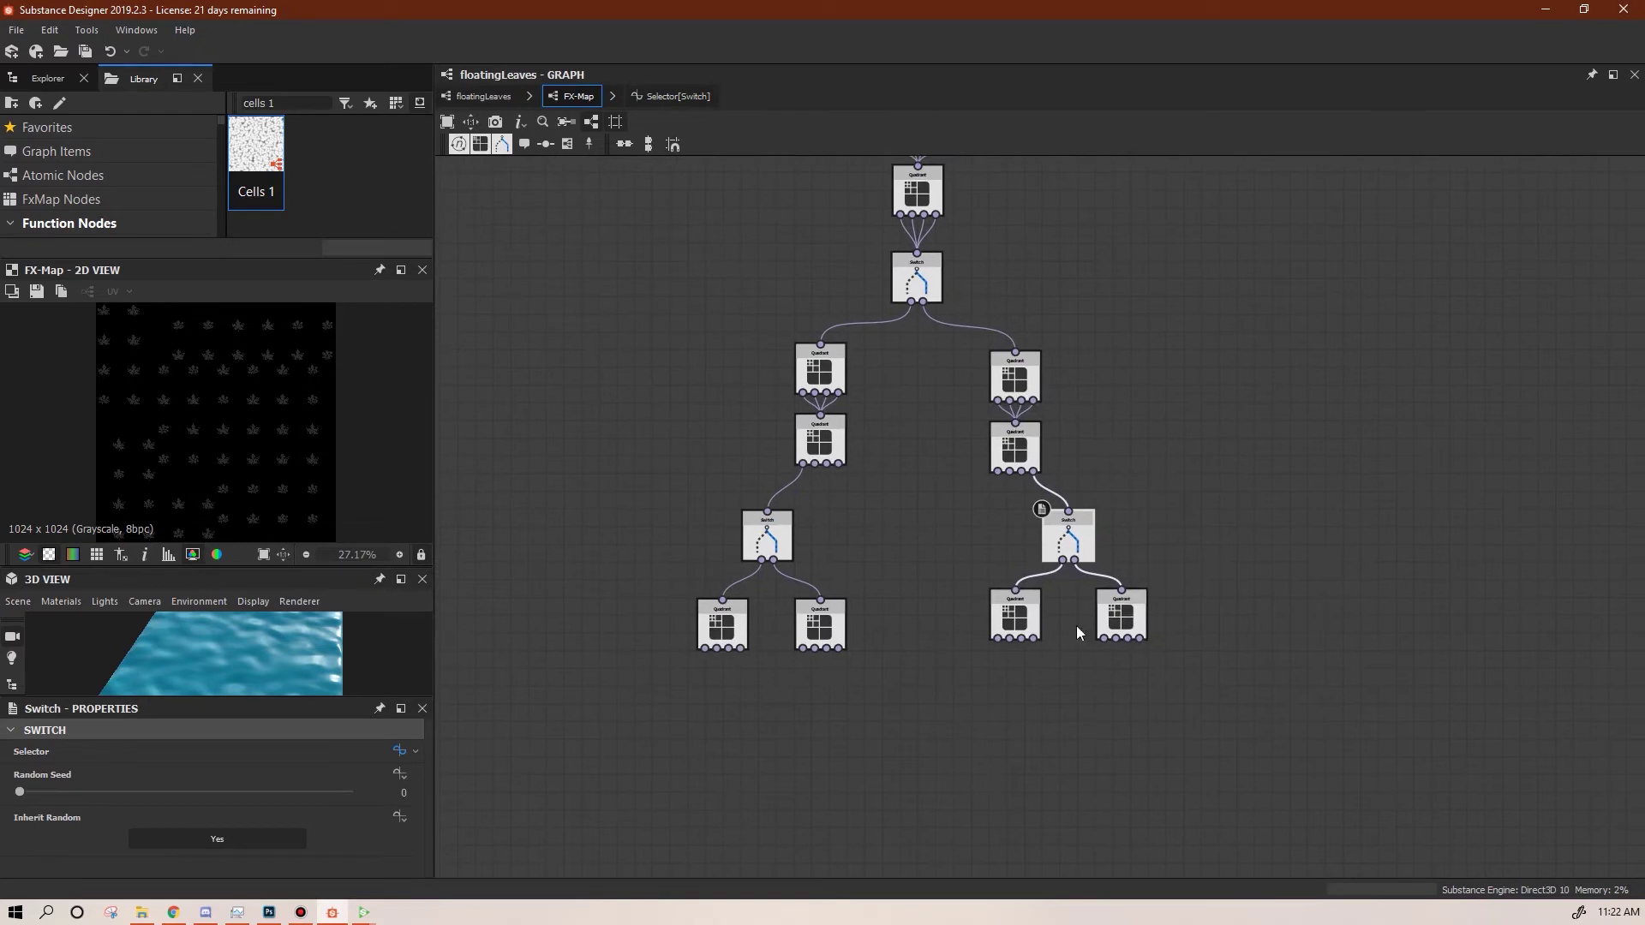
mouse_move(1022, 623)
mouse_down()
mouse_move(1039, 633)
mouse_move(1023, 615)
mouse_up()
click(768, 538)
drag(769, 540, 787, 522)
drag(723, 626, 714, 599)
drag(820, 626, 820, 599)
drag(1018, 612, 1001, 612)
drag(1135, 616, 1135, 607)
drag(1078, 548, 1071, 539)
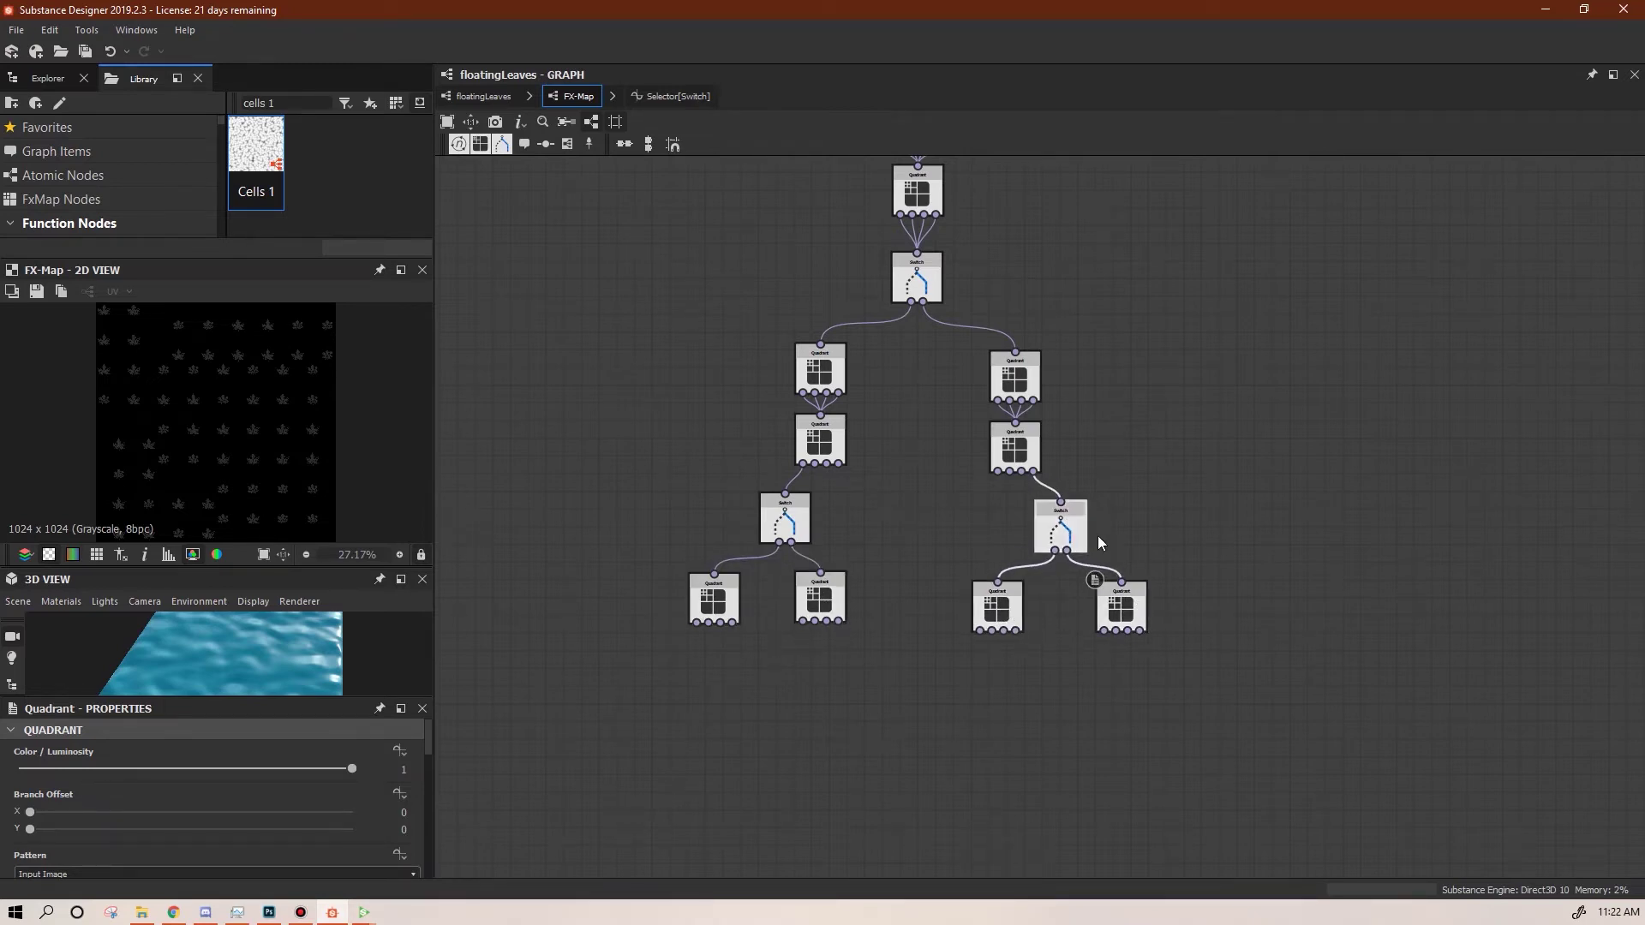
Look through the leftmost bottom quadrant's properties and move the right branch's bottom-left quadrant slightly outward
click(716, 618)
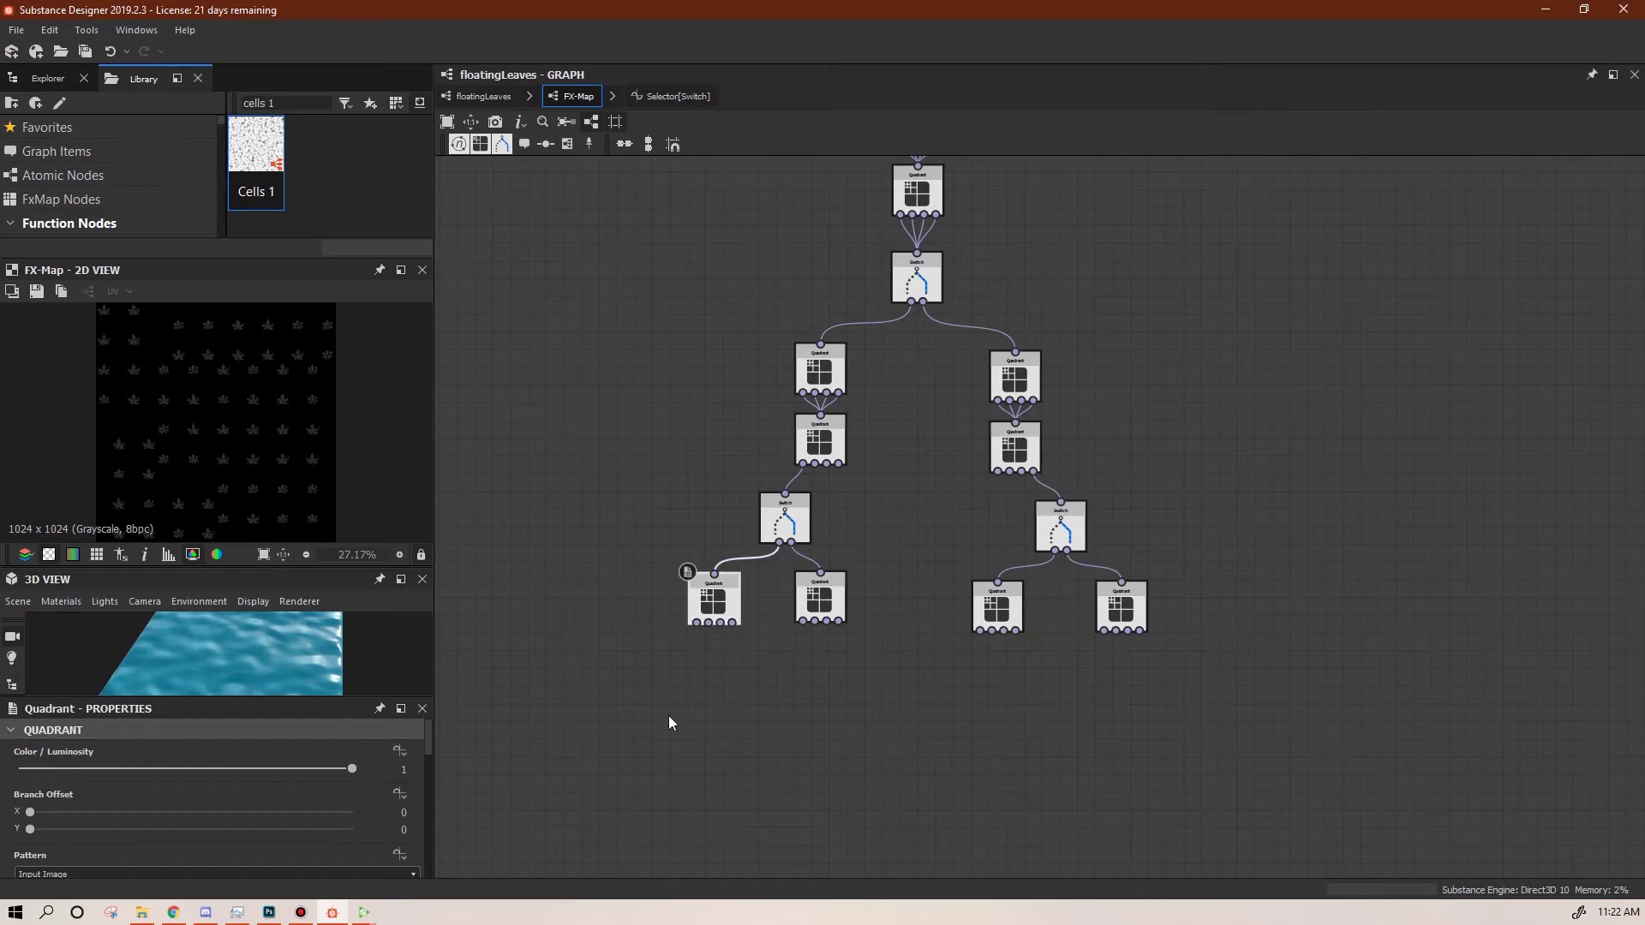
drag(428, 742, 440, 815)
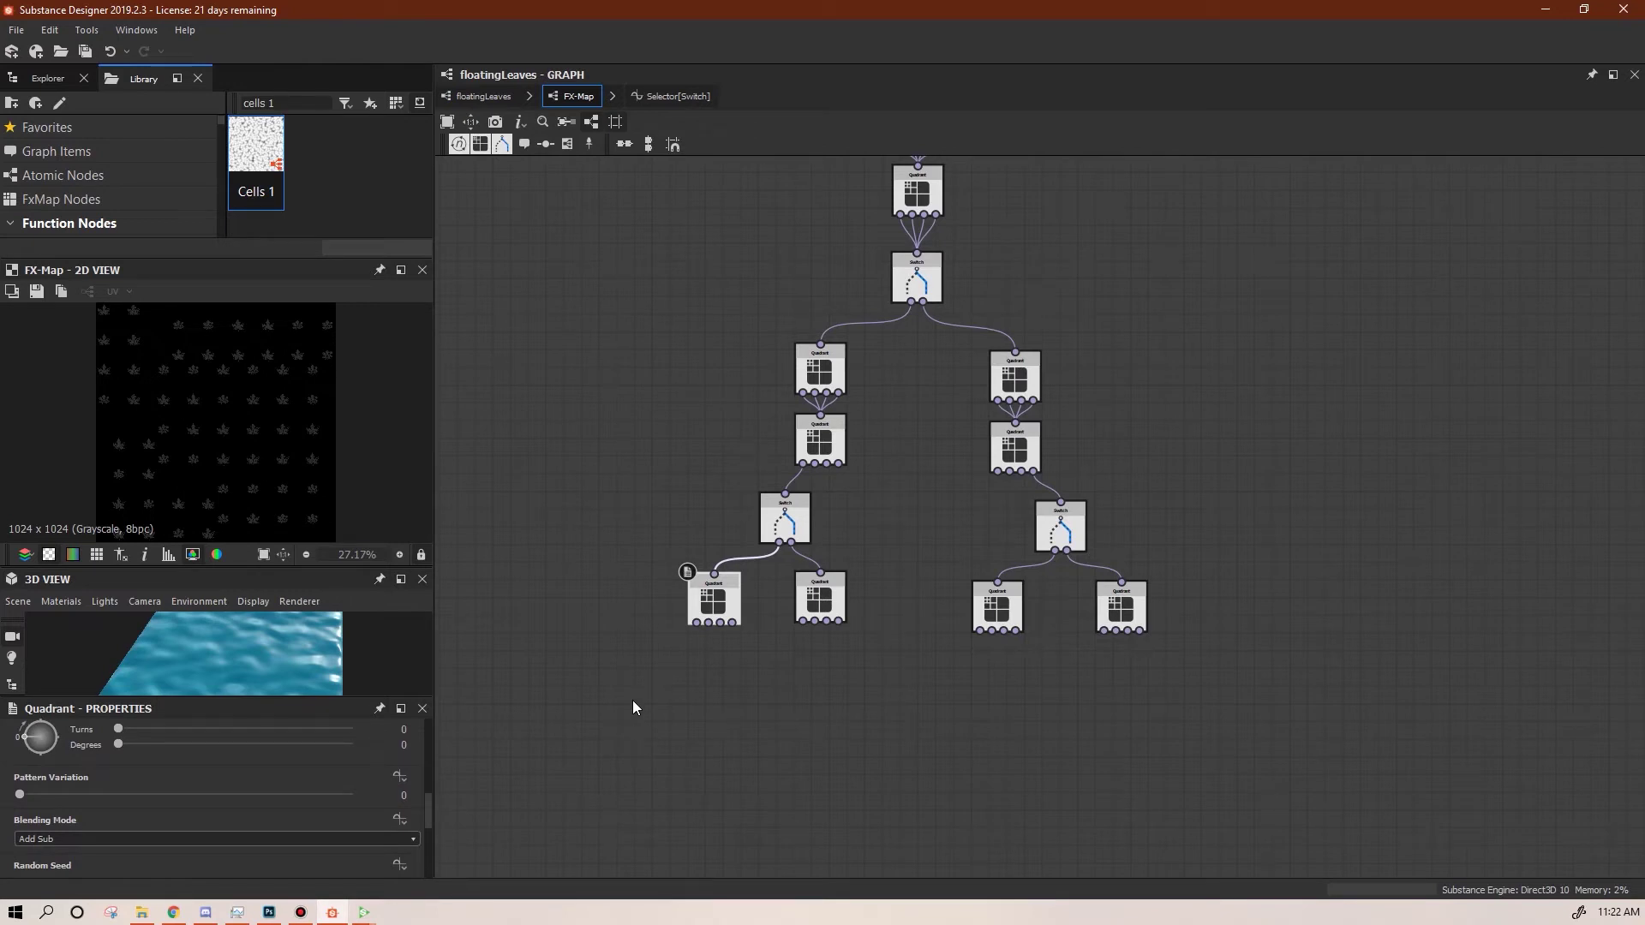
drag(1004, 619, 997, 619)
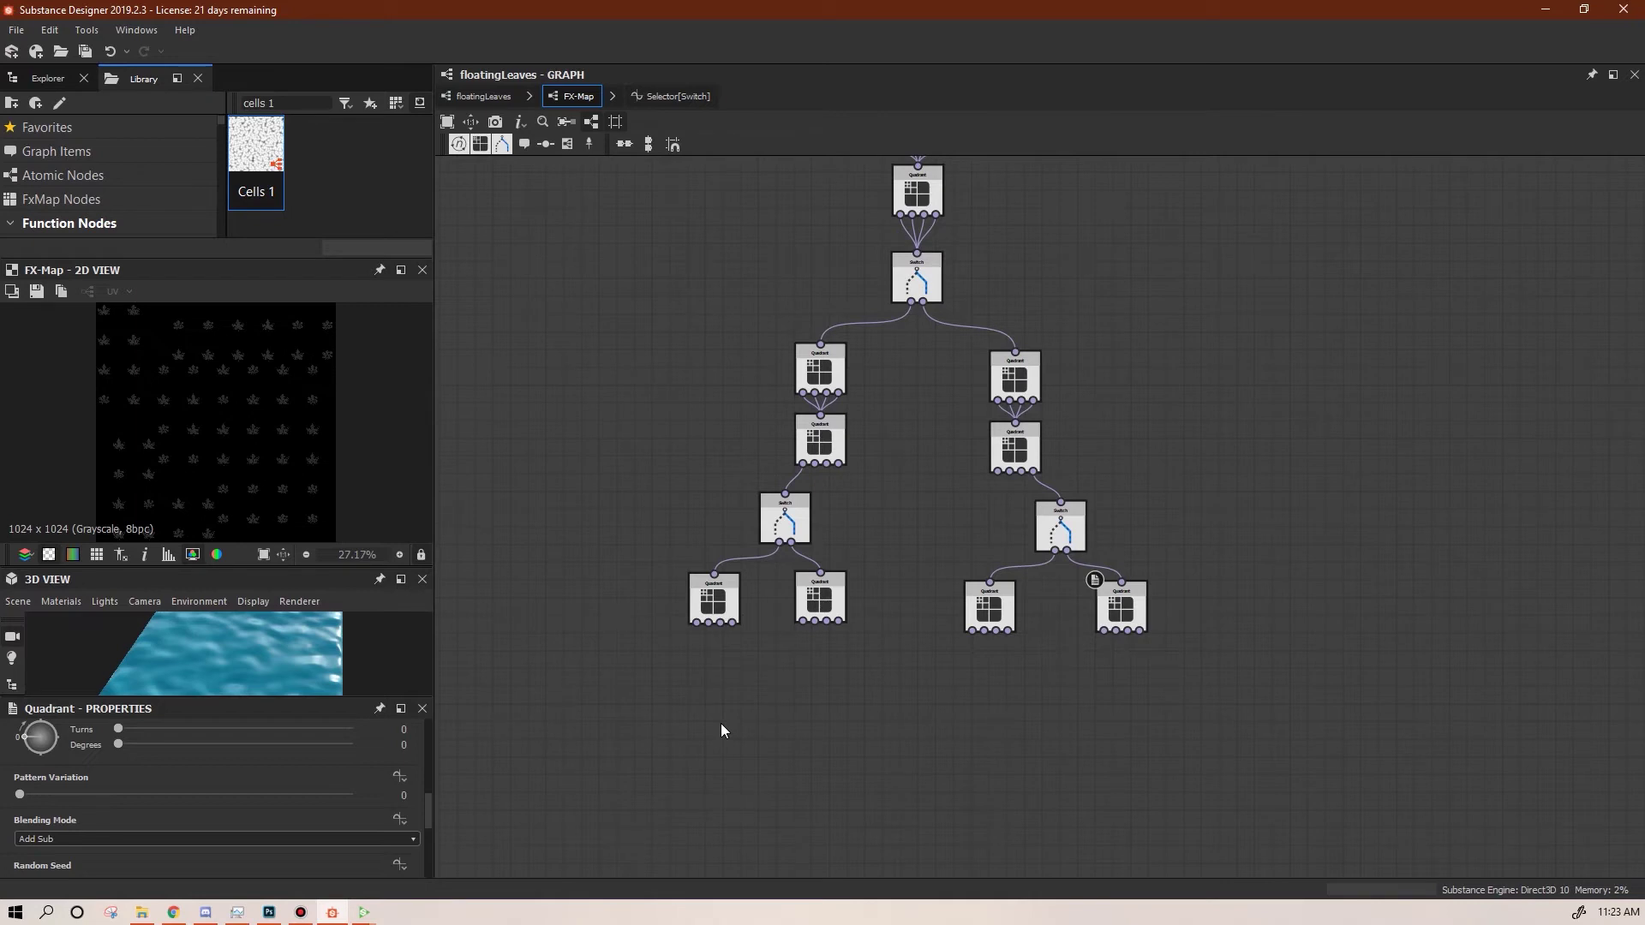
Set the Random Seed of the second, third and fourth bottom quadrants to 1, 2 and 3 respectively
click(714, 599)
scroll(427, 814, down, 2)
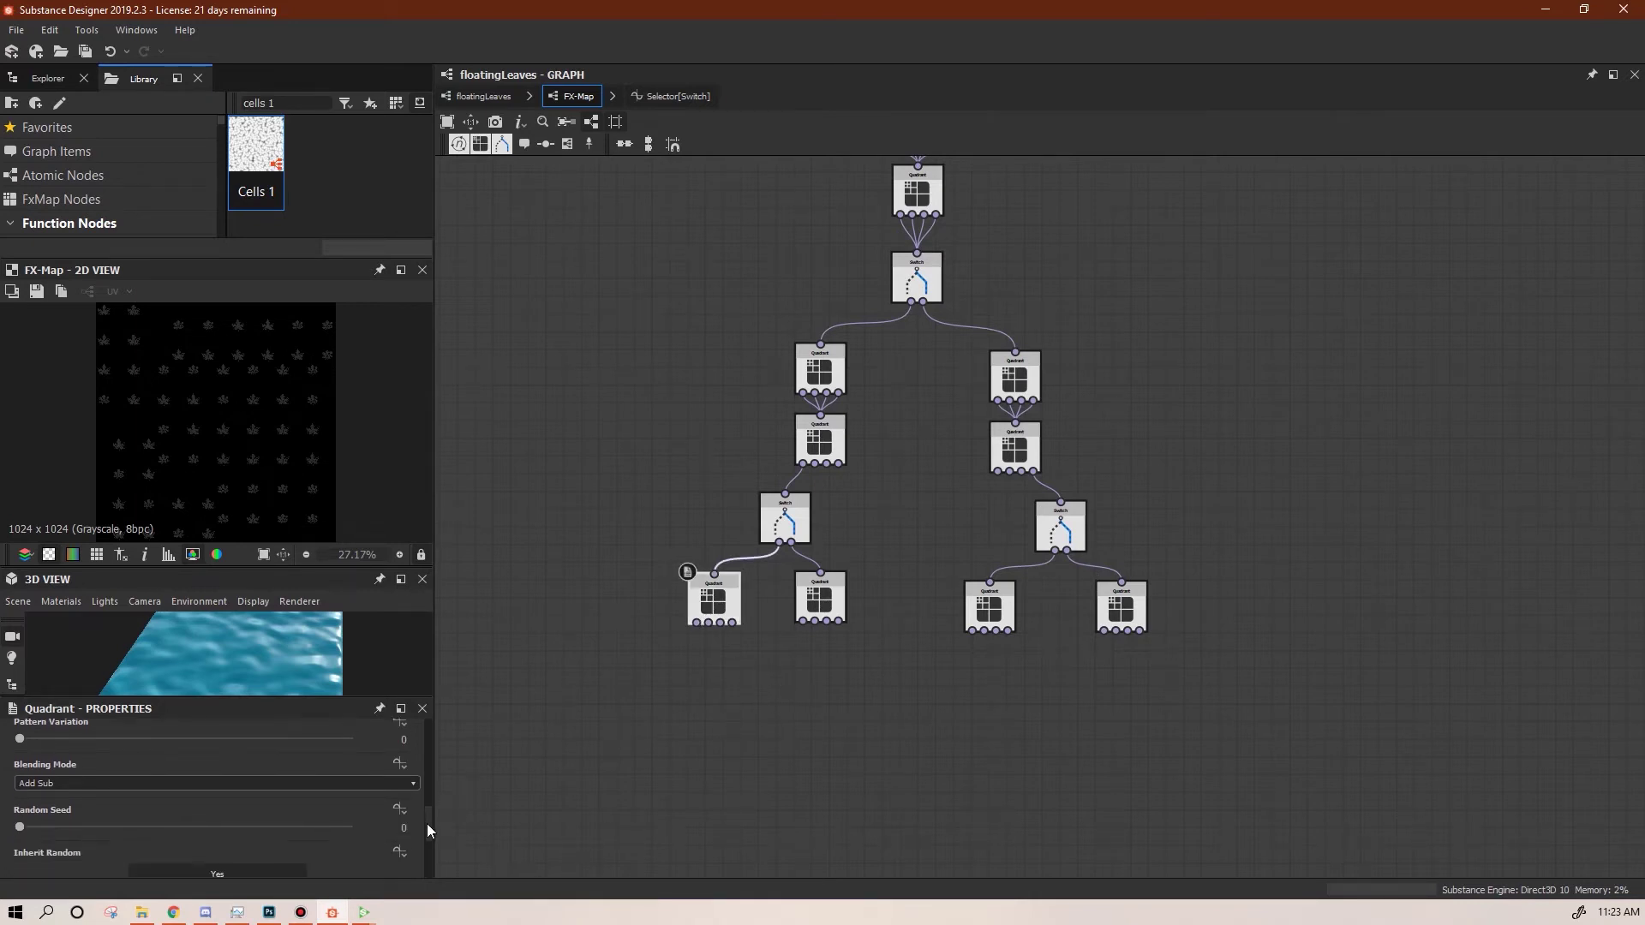
click(814, 598)
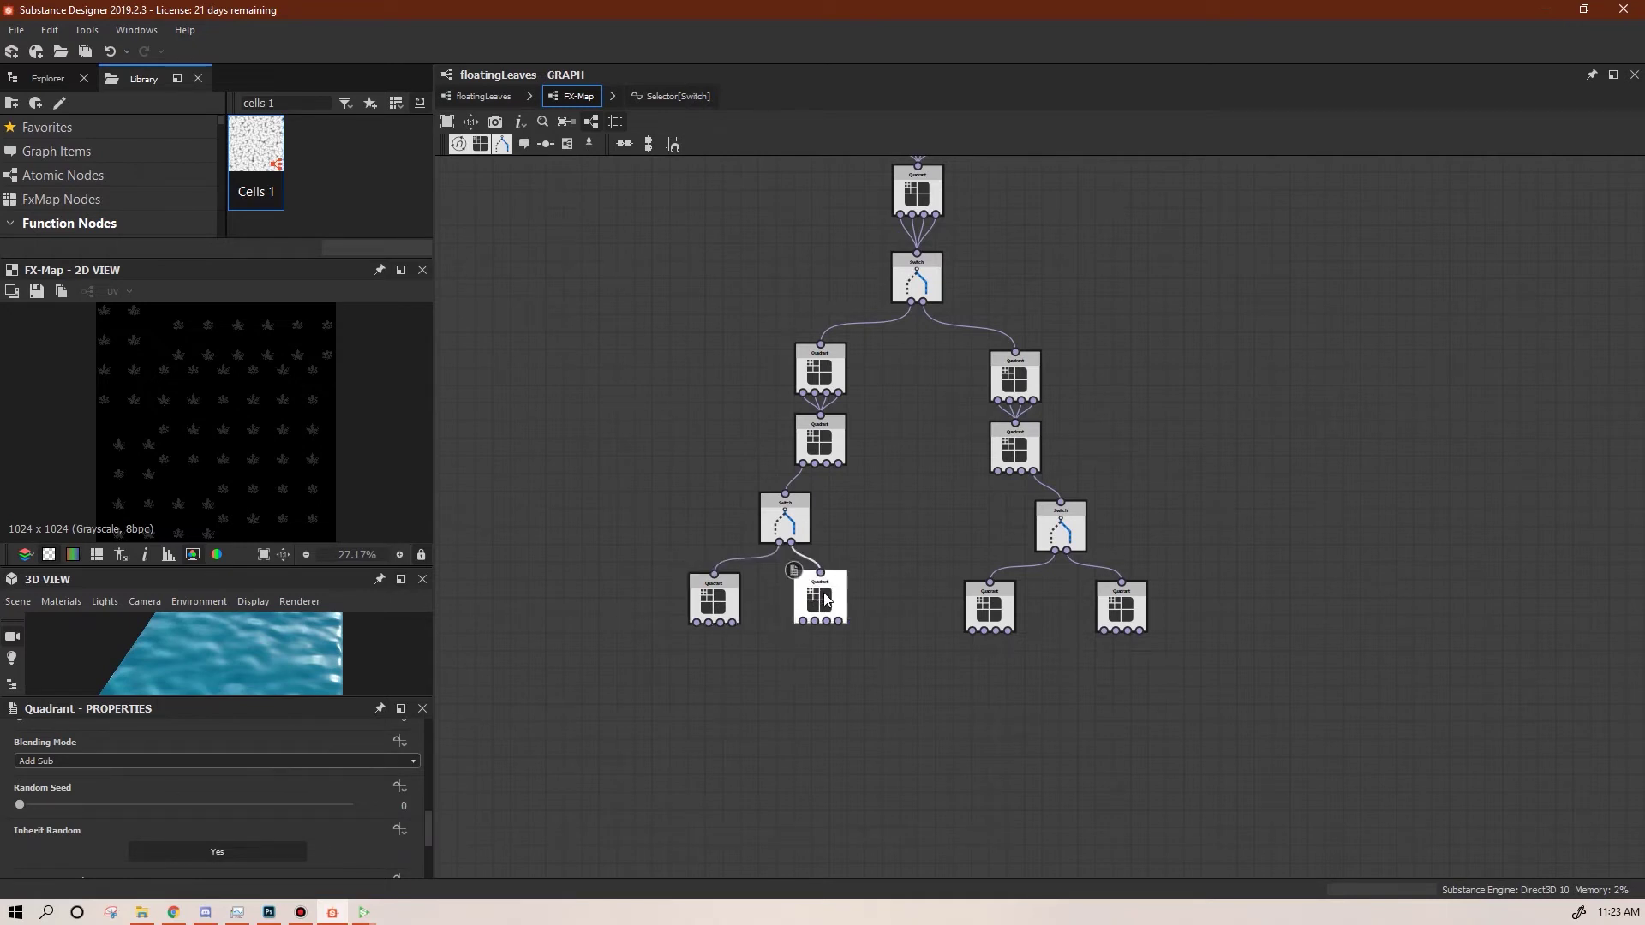
click(52, 805)
click(996, 607)
click(85, 805)
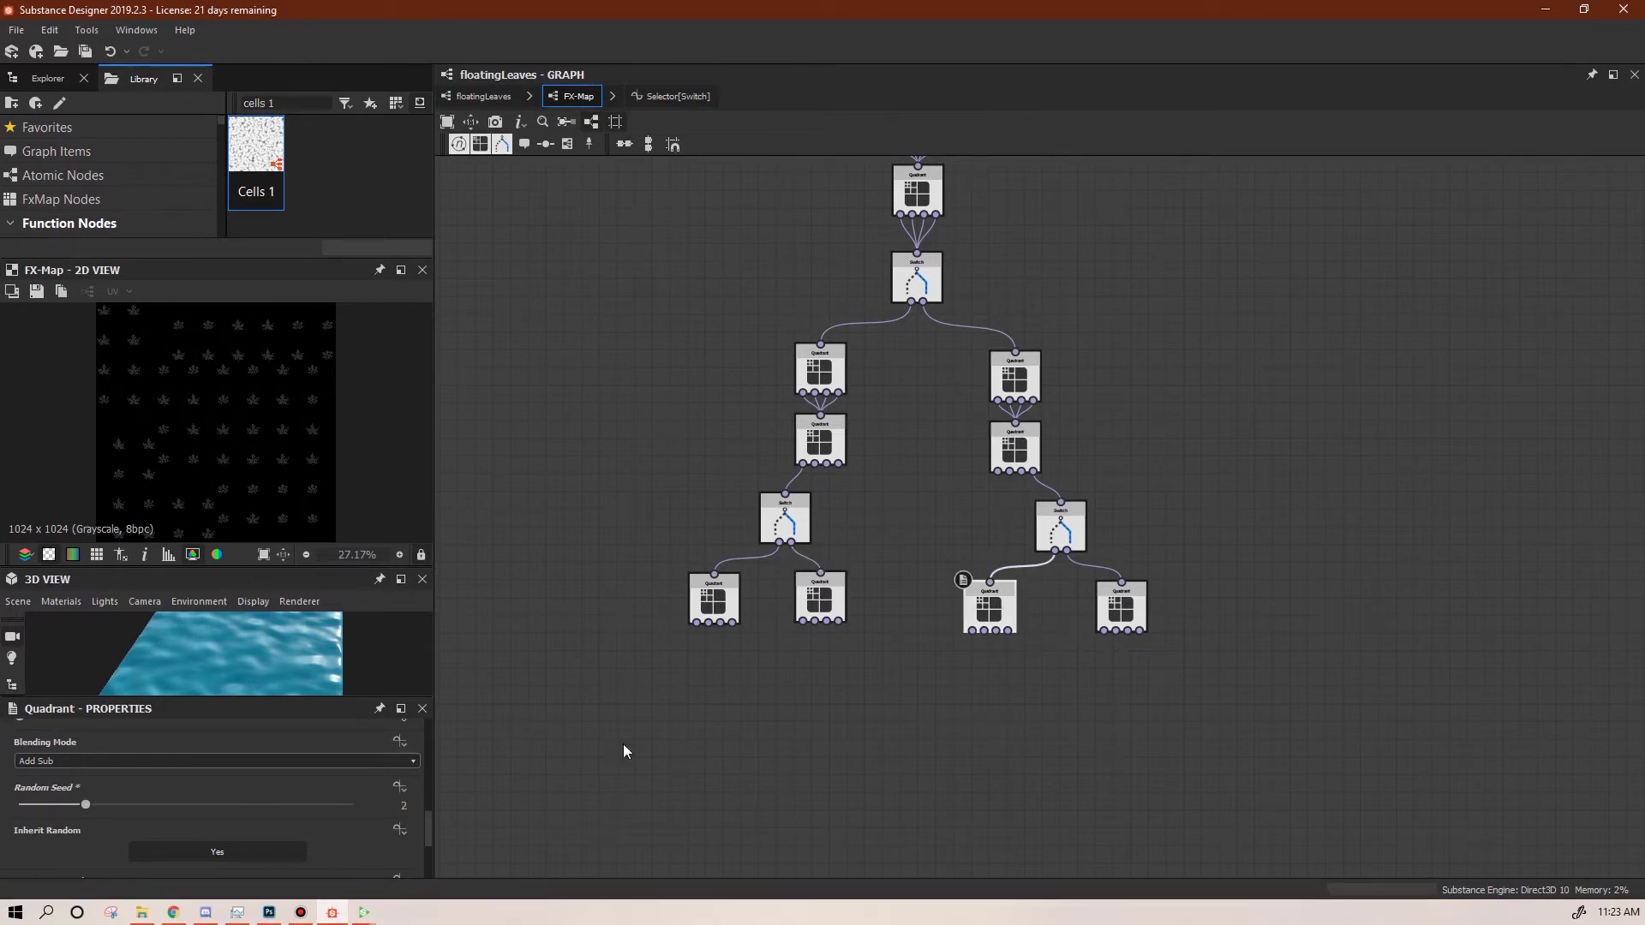
click(1116, 608)
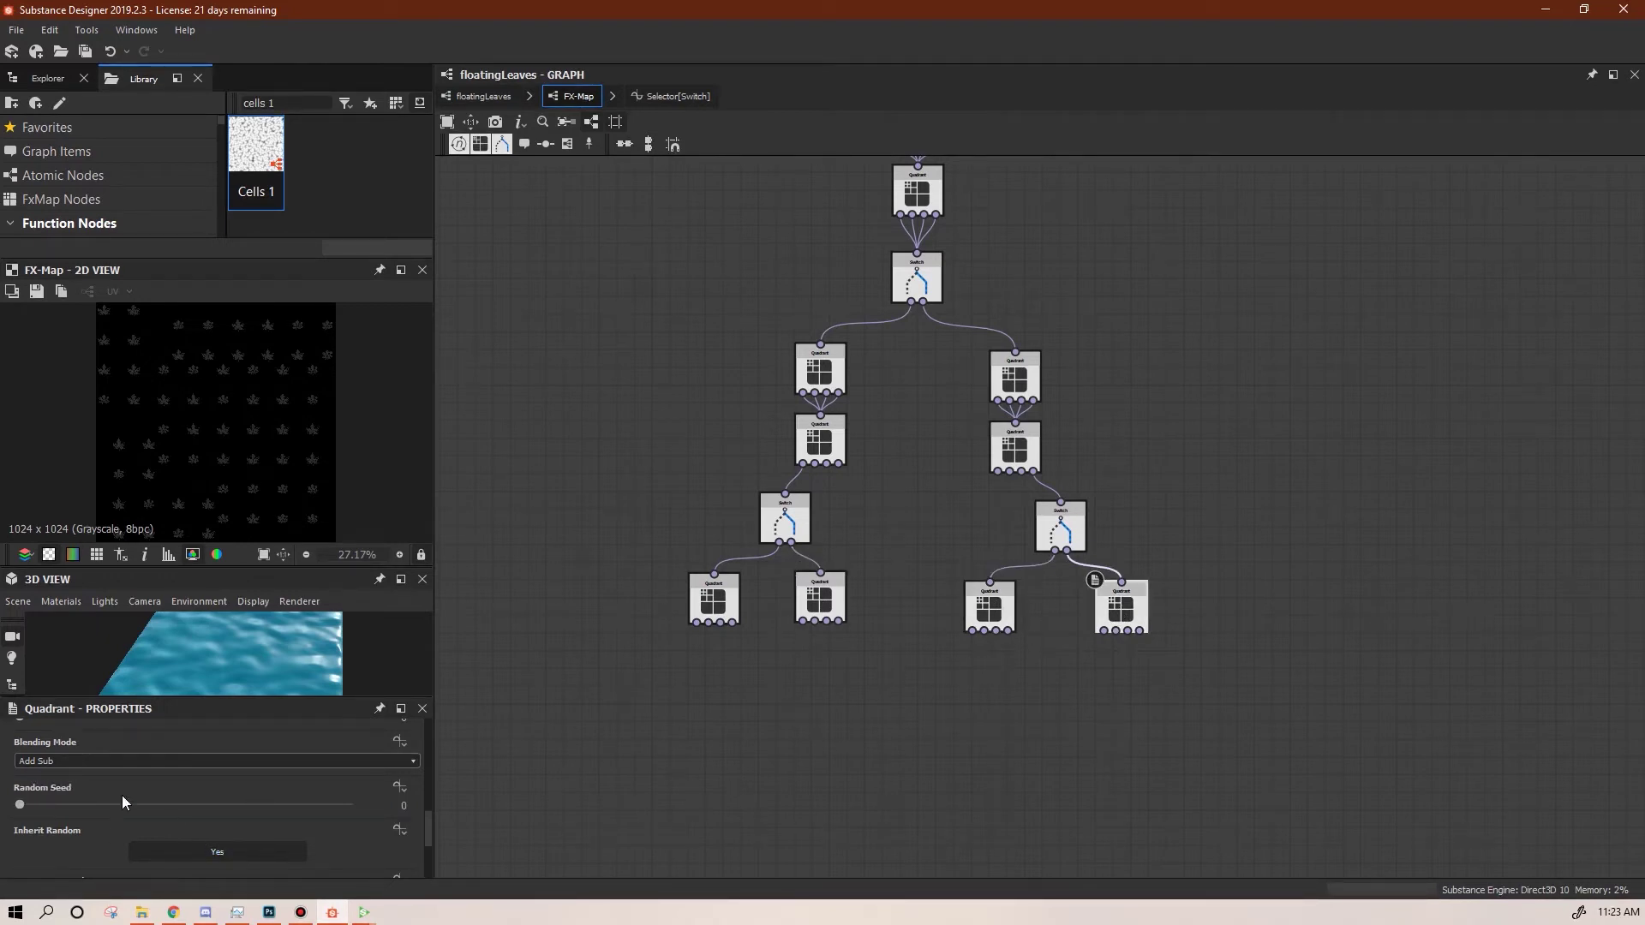
click(110, 803)
click(820, 600)
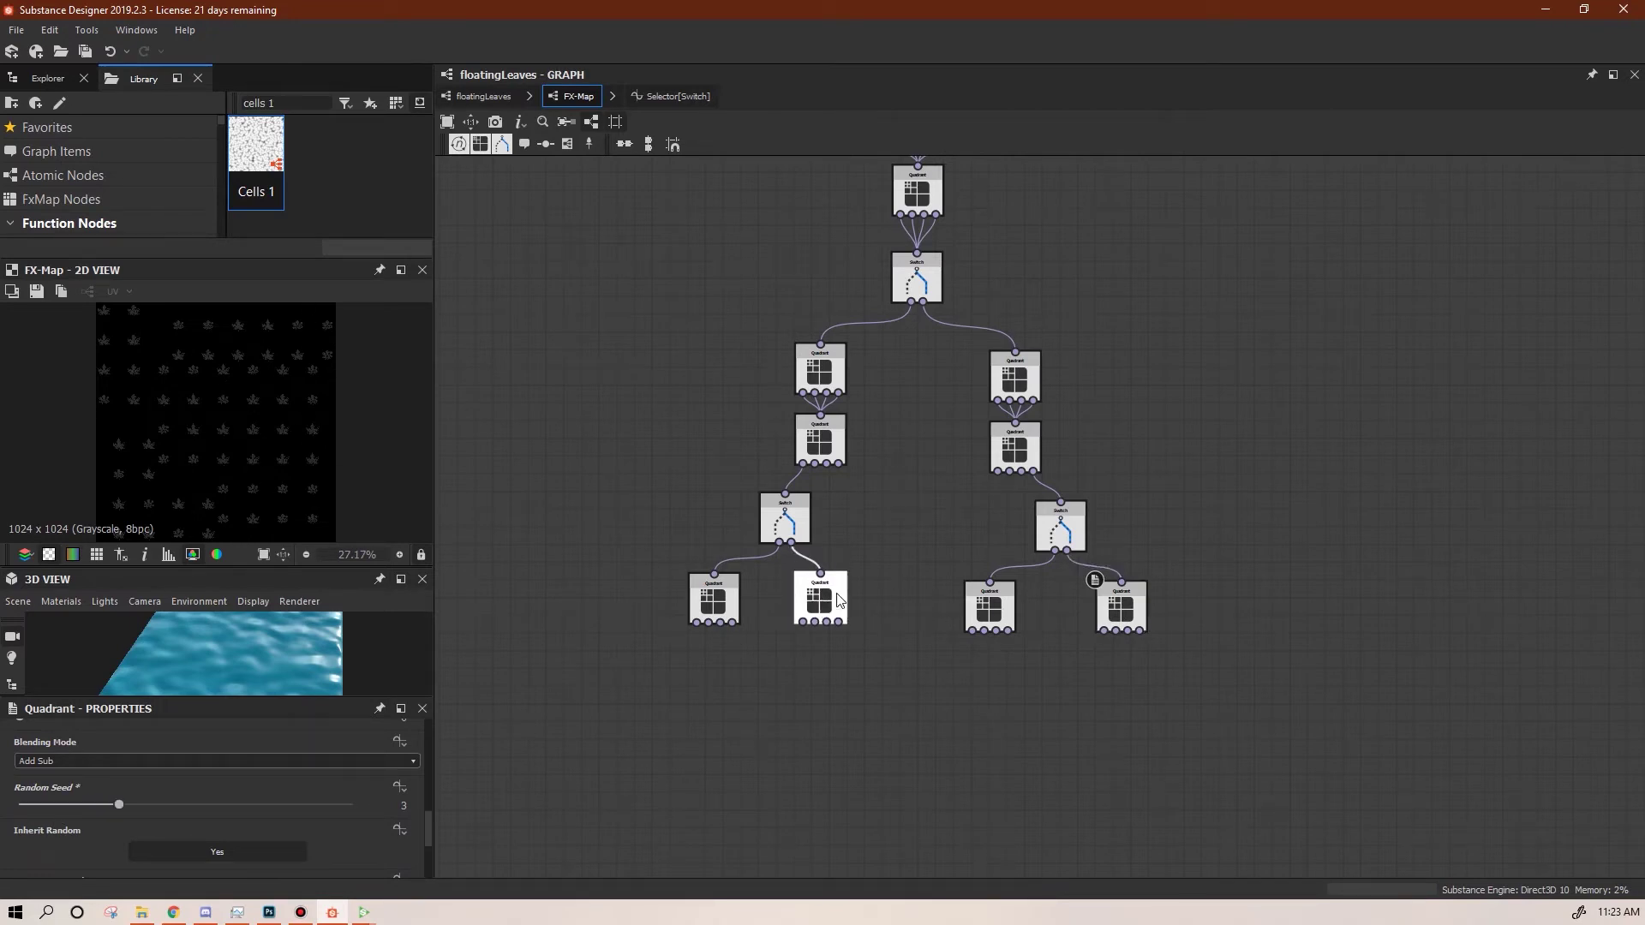
click(1121, 607)
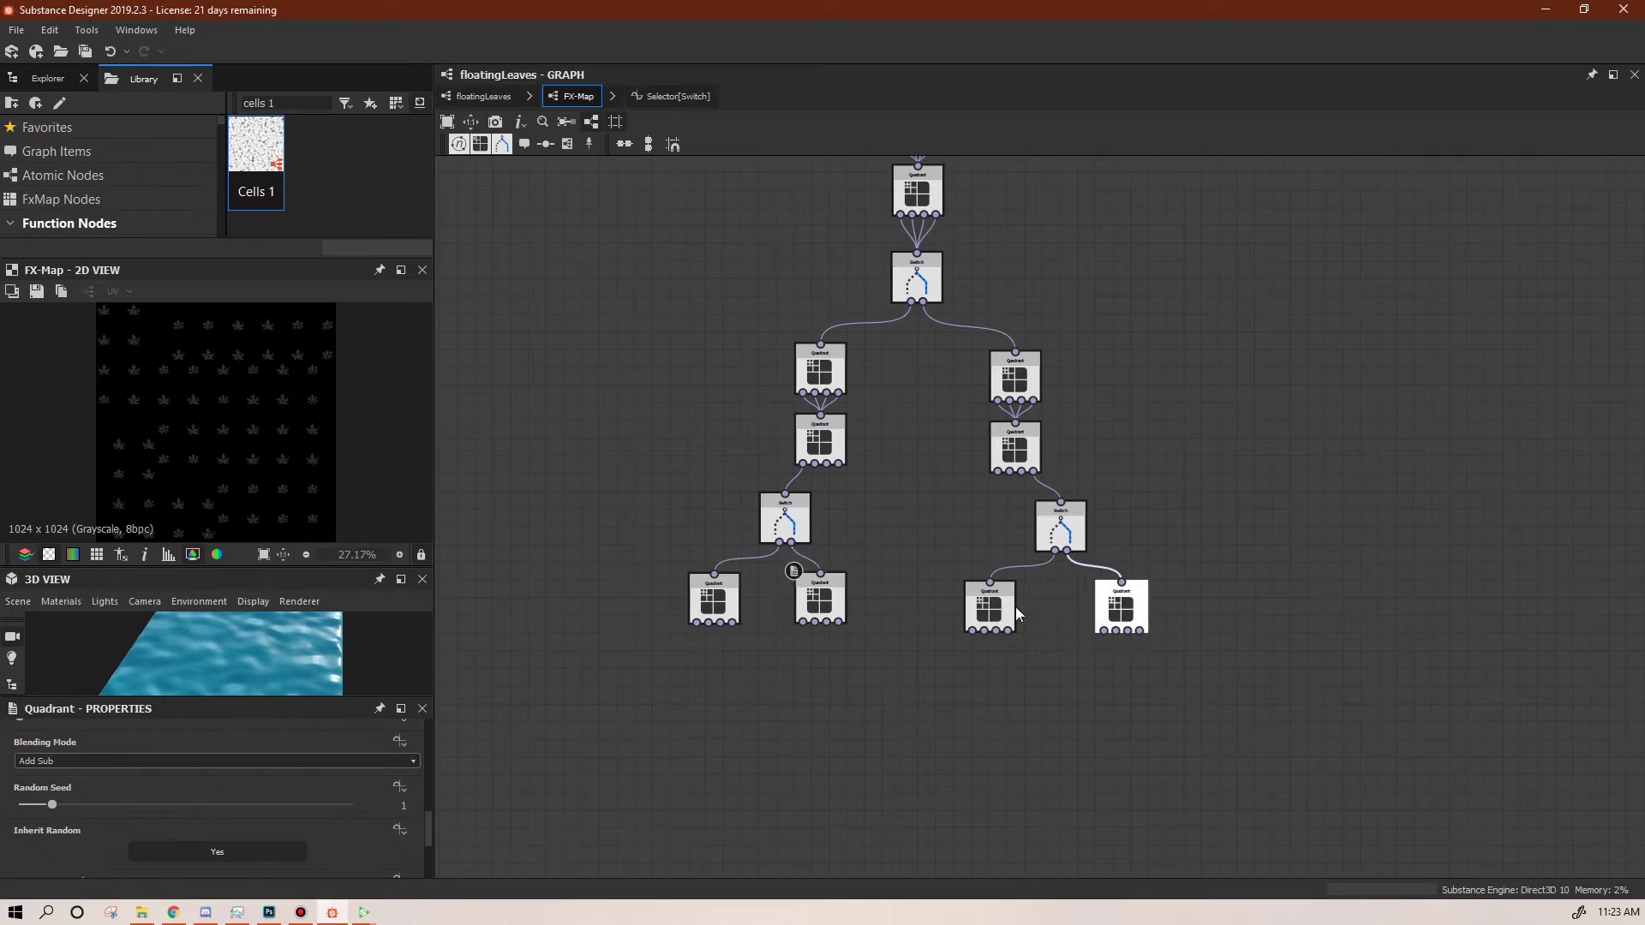
Disconnect the second, third and fourth bottom quadrants from their switches, keeping only the leftmost one linked
middle_drag(837, 746, 870, 879)
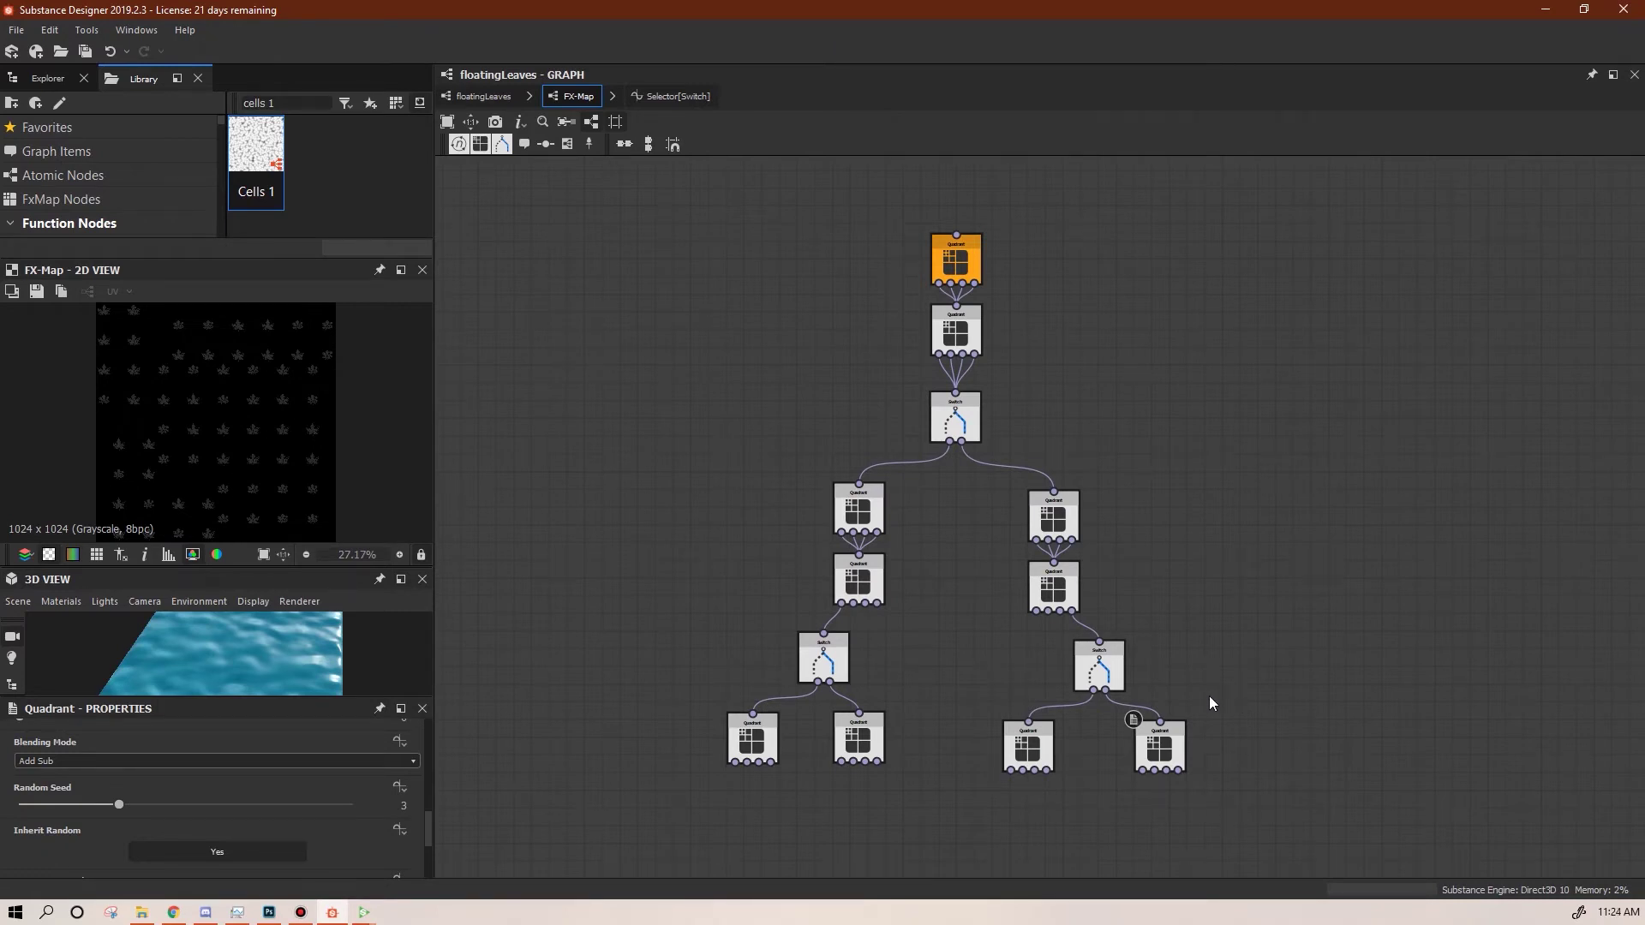
drag(831, 806, 1219, 706)
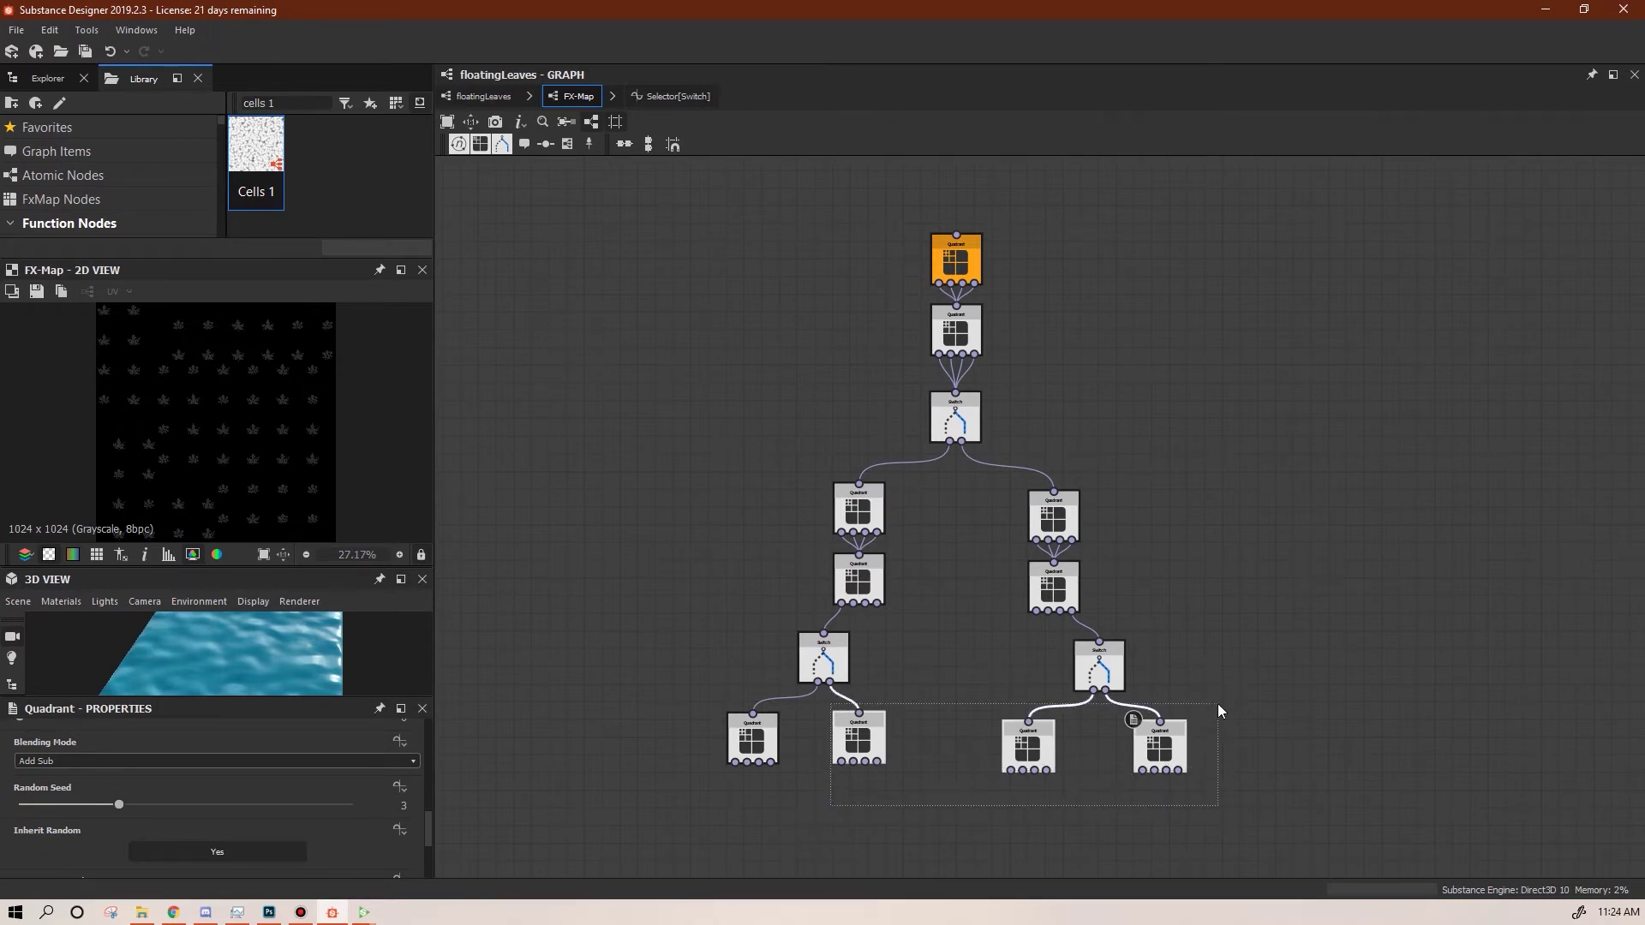
drag(1218, 705, 1218, 705)
middle_drag(787, 763, 828, 622)
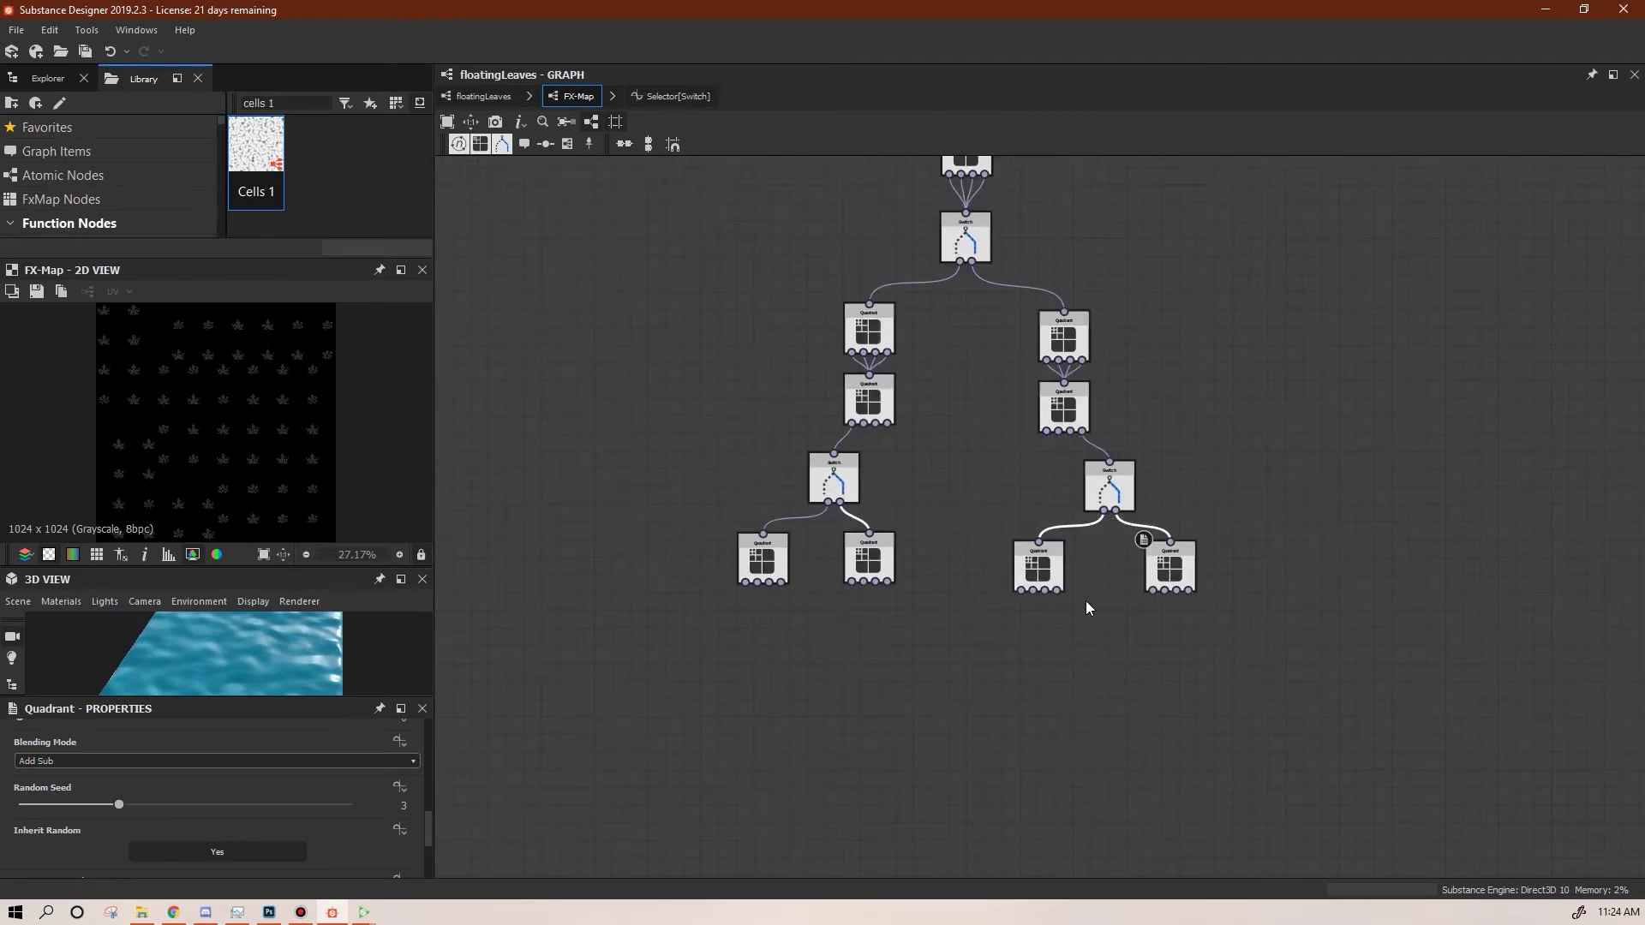
key(Delete)
middle_drag(950, 673, 1055, 714)
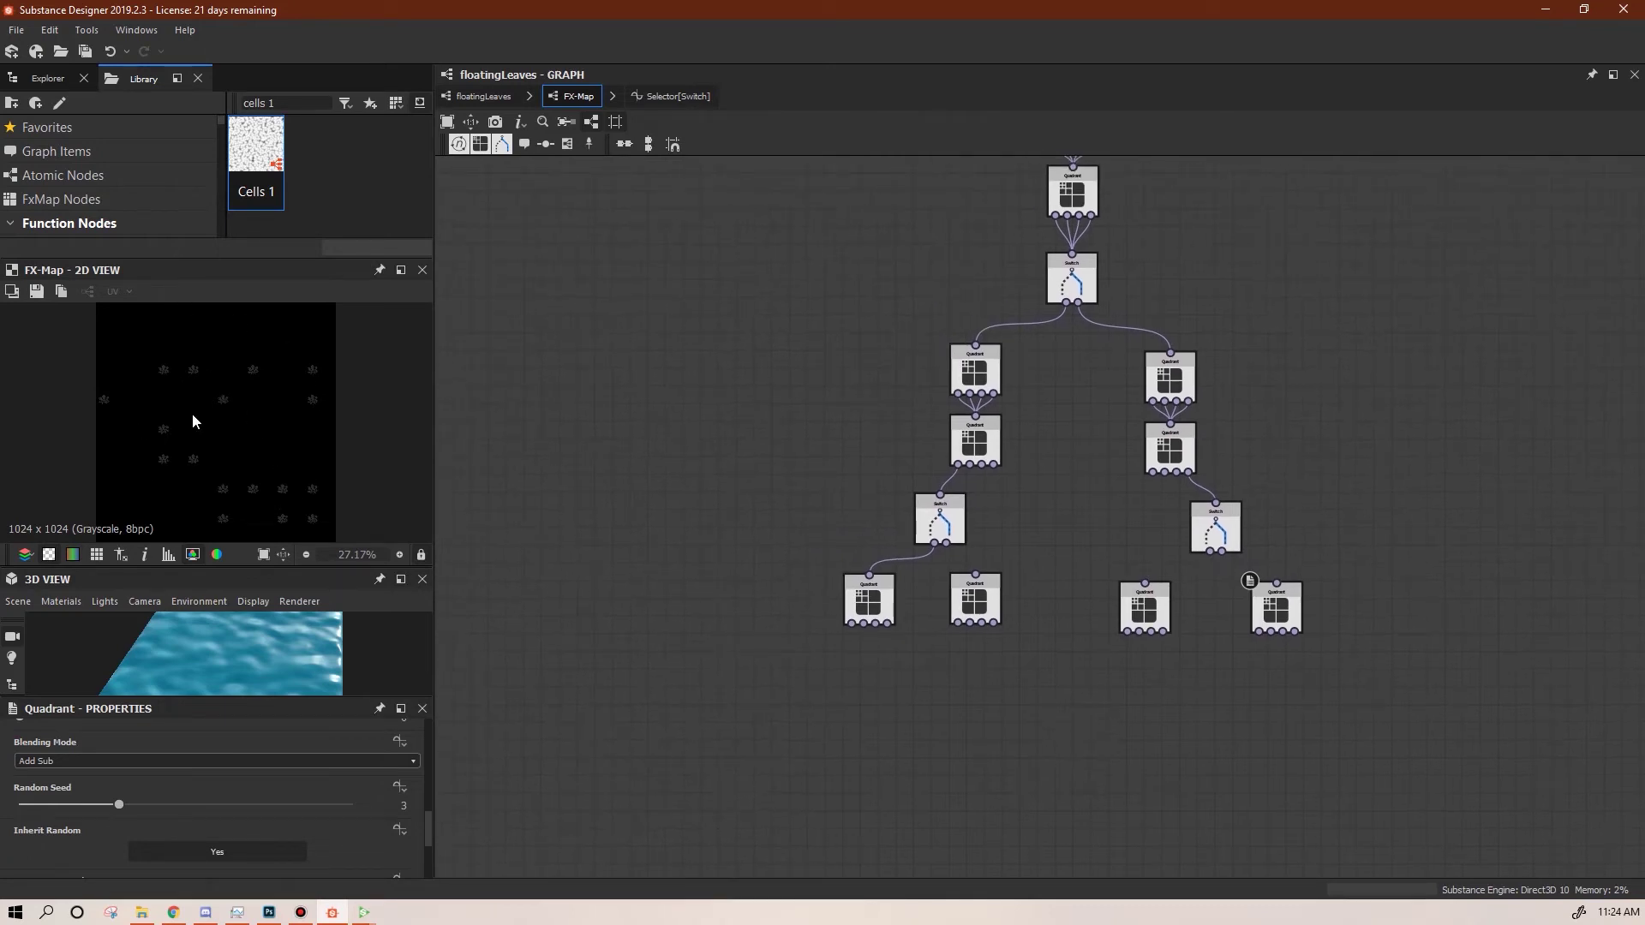
Arrange the four bottom quadrants in a spaced-out row below the lower switches
scroll(214, 424, up, 3)
drag(975, 600, 993, 609)
middle_drag(942, 725, 1013, 832)
drag(937, 721, 927, 729)
Create an empty function for the Pattern Offset of the leftmost bottom quadrant
click(927, 722)
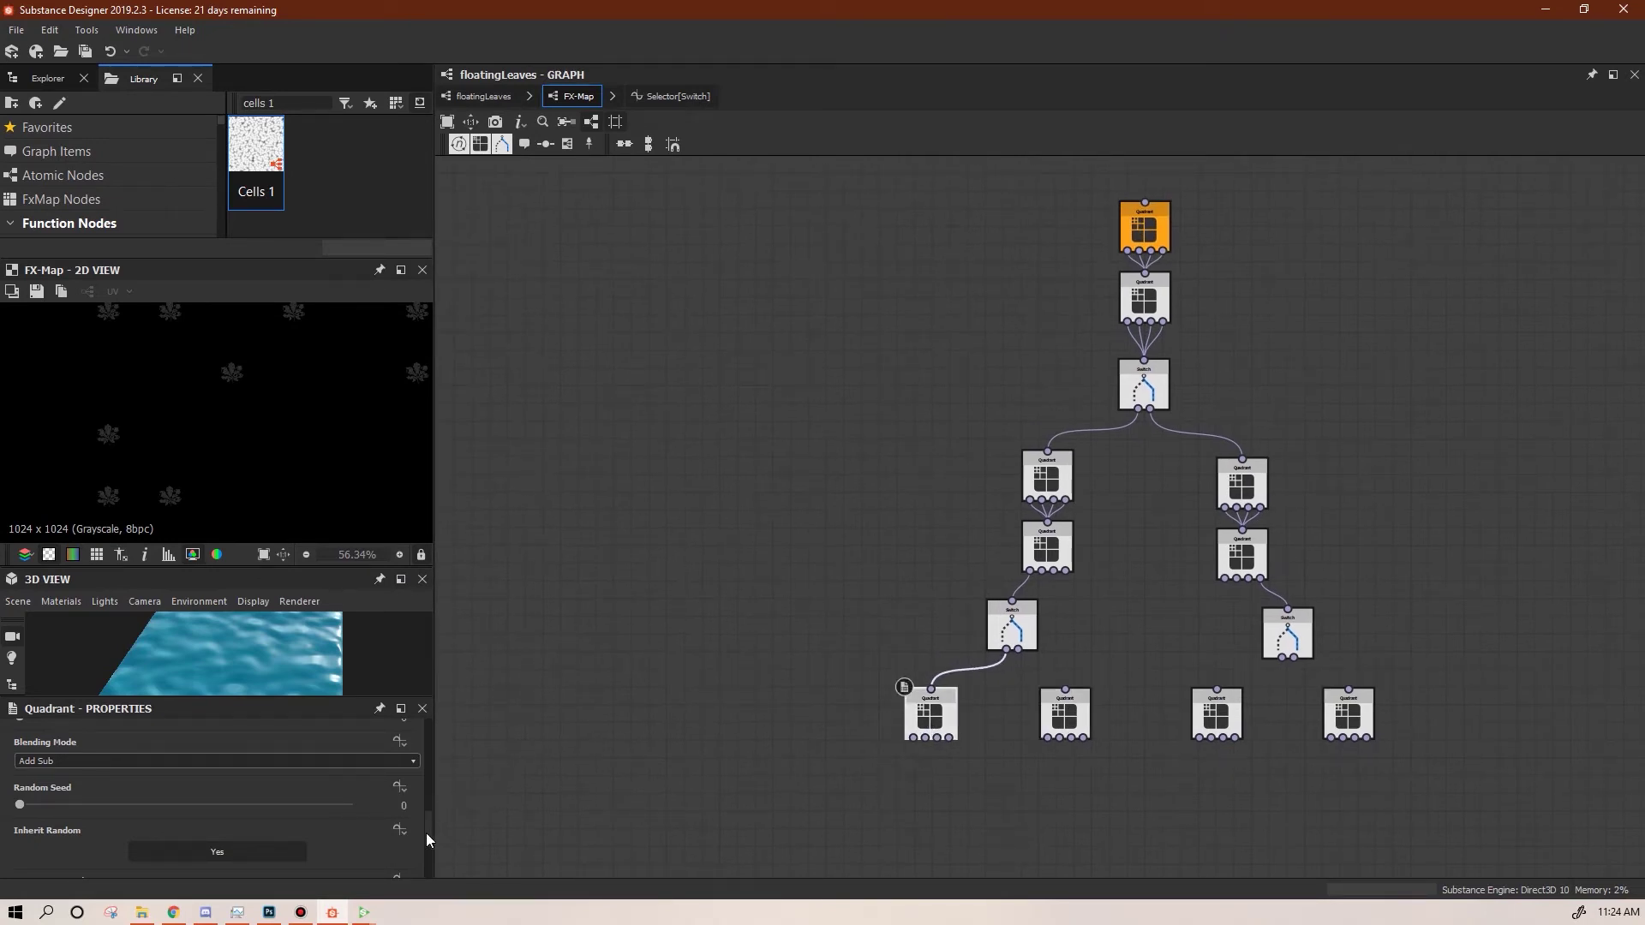
drag(426, 833, 426, 767)
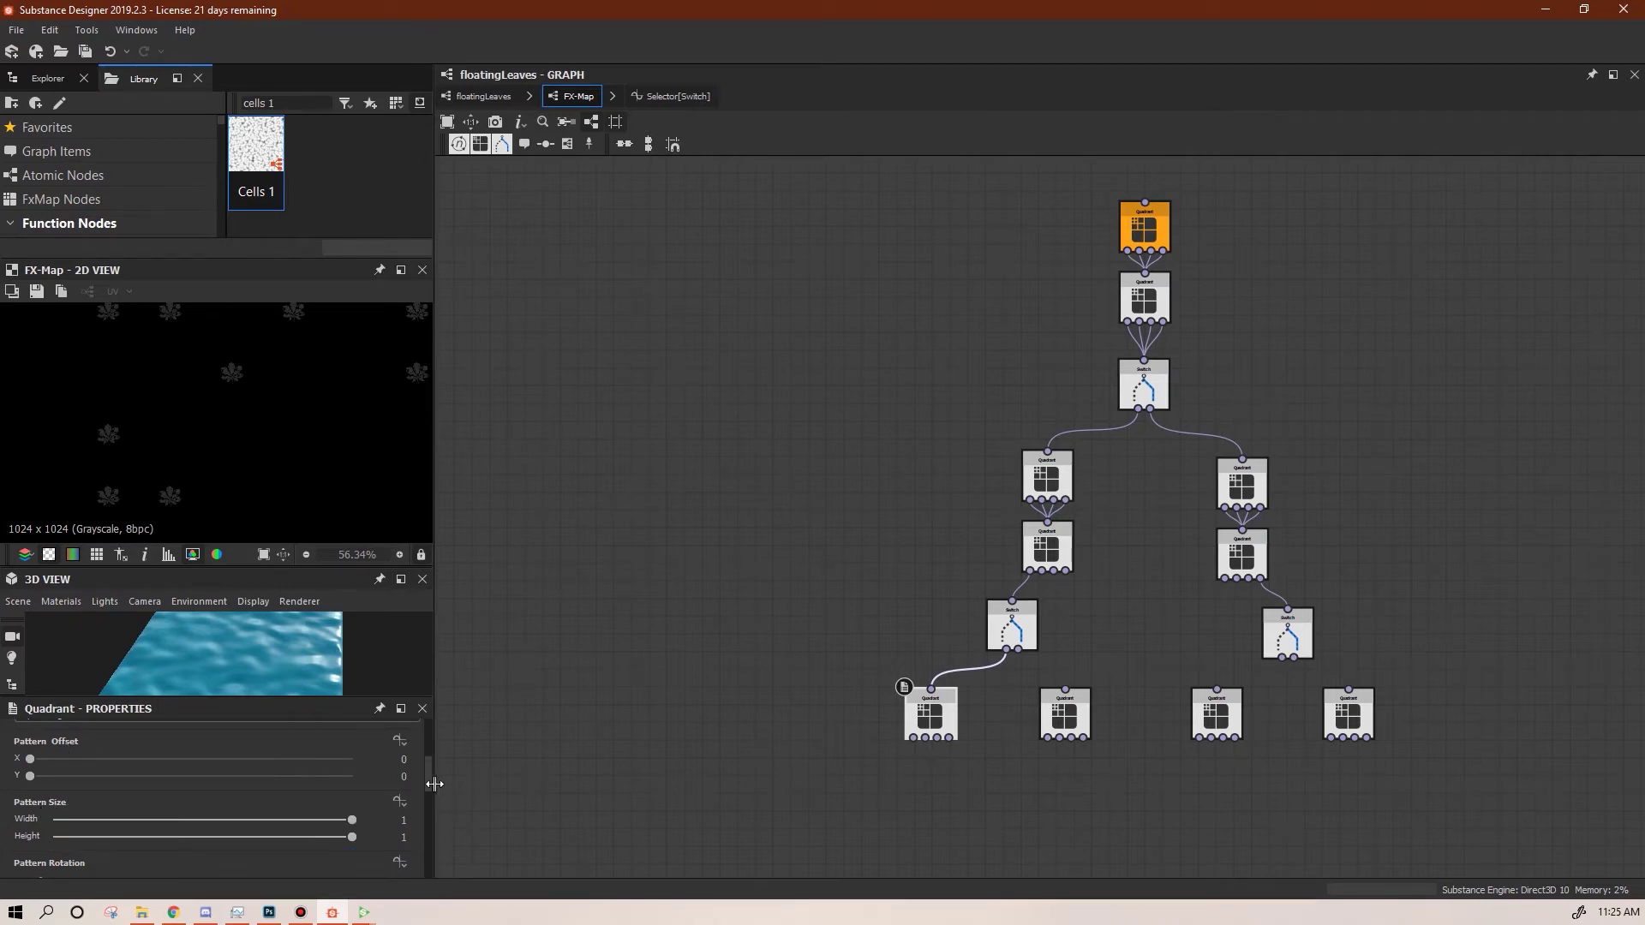
drag(430, 775, 429, 787)
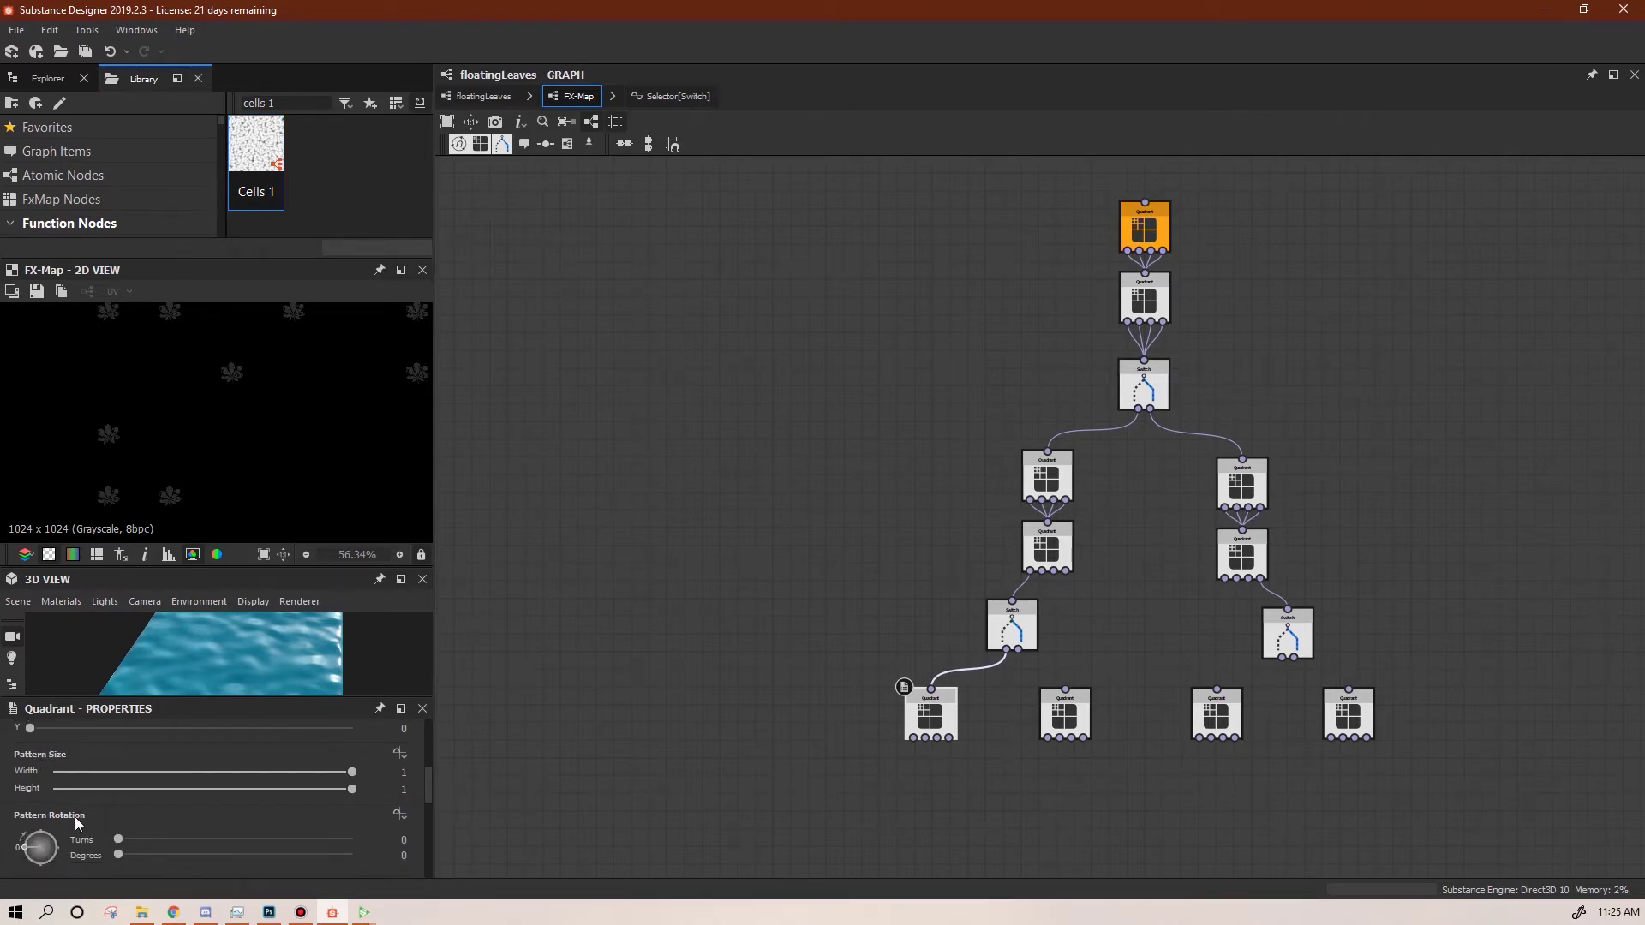
drag(428, 784, 426, 774)
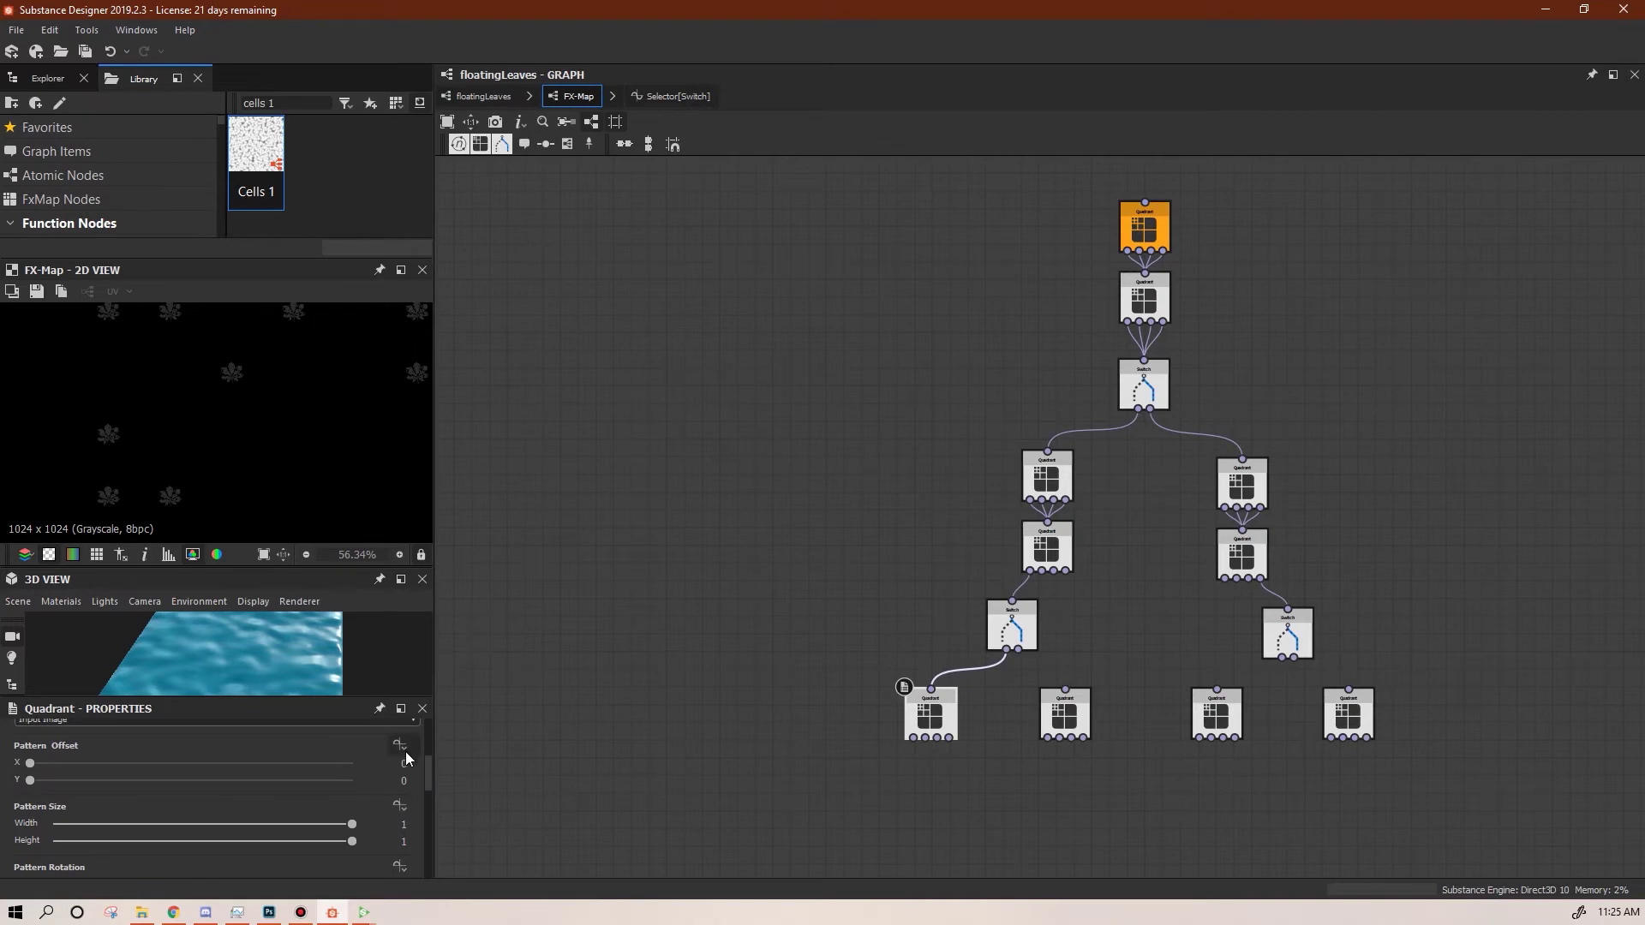
click(405, 752)
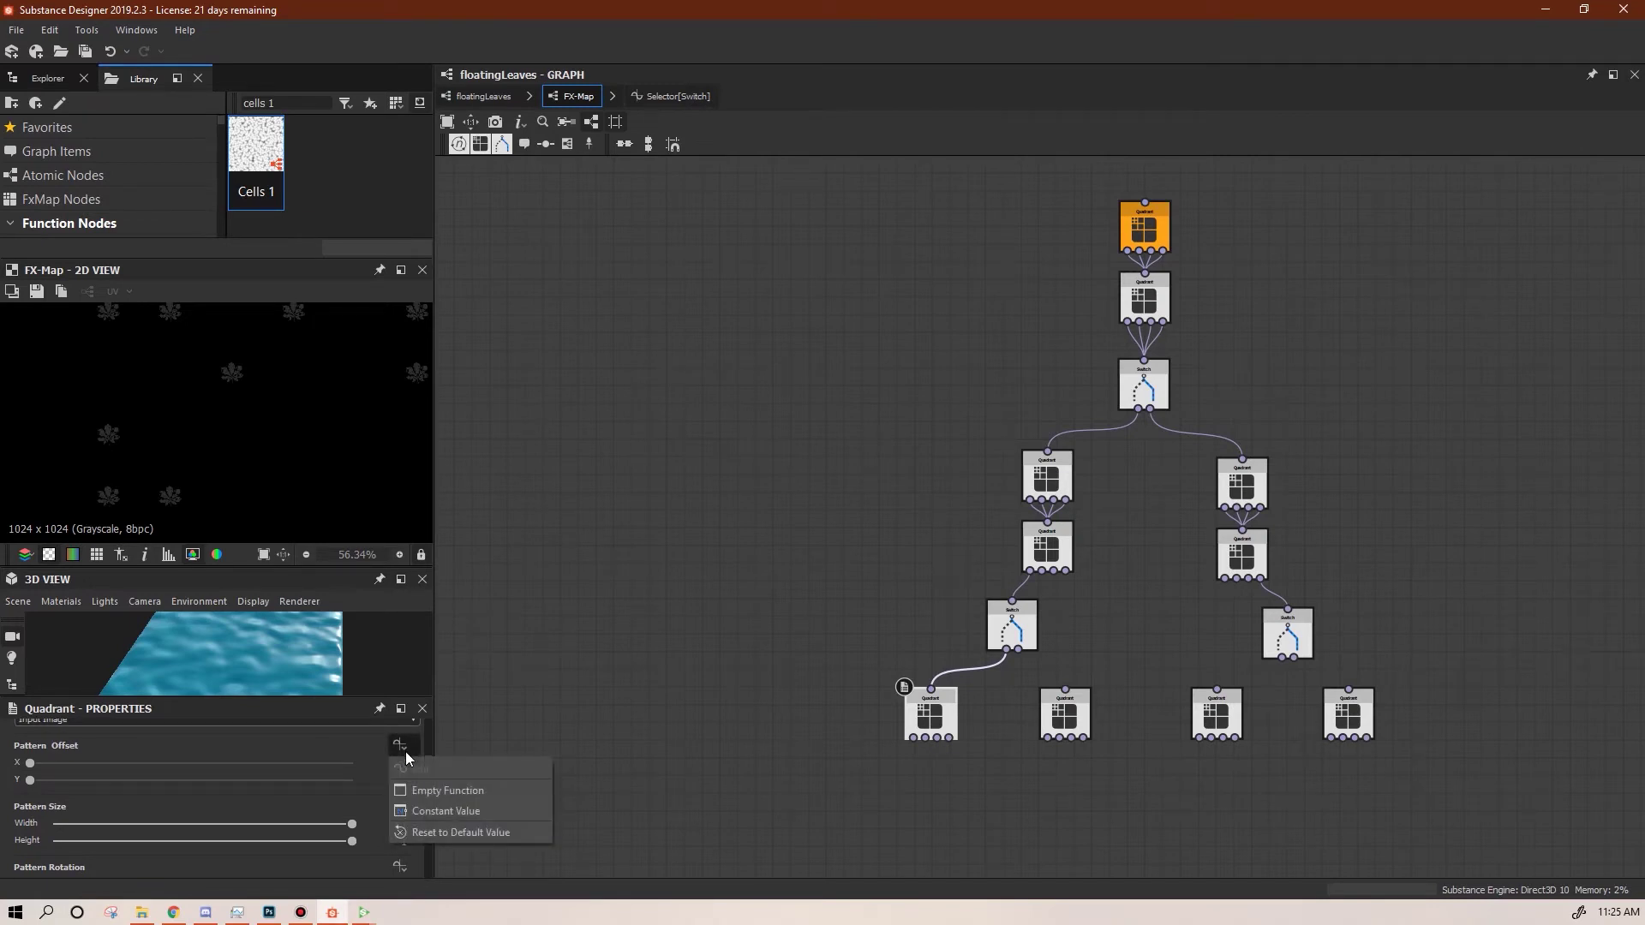
click(431, 791)
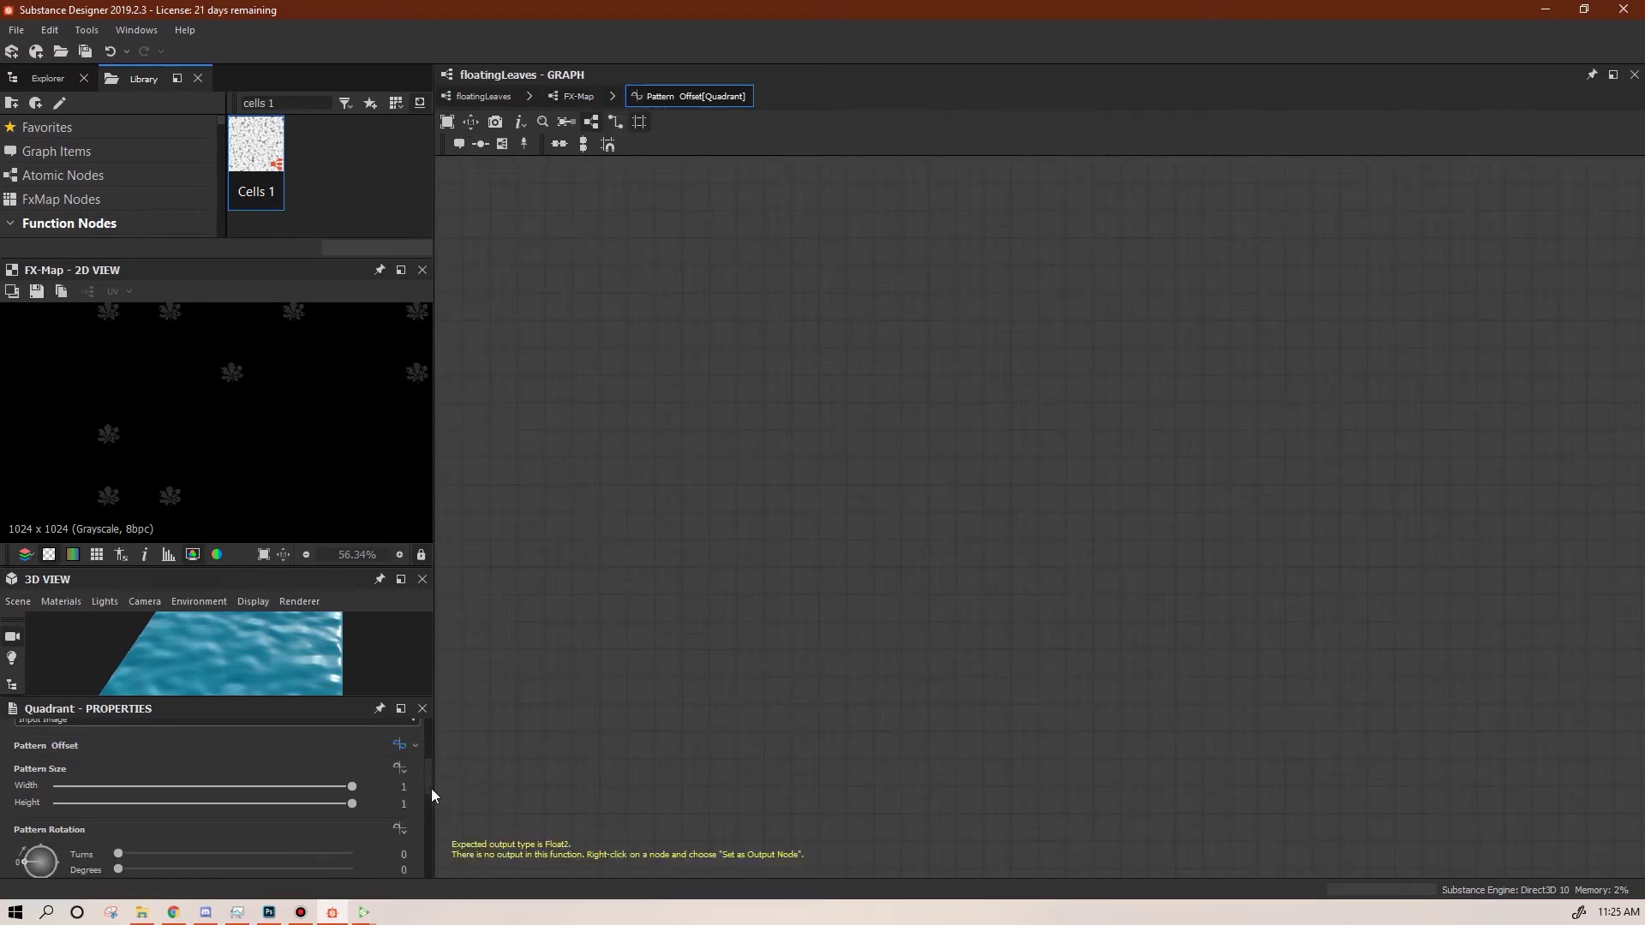
Add a Get Float2 node reading the variable leafOffset to the Pattern Offset function and set it as output
right_click(821, 361)
mouse_move(869, 372)
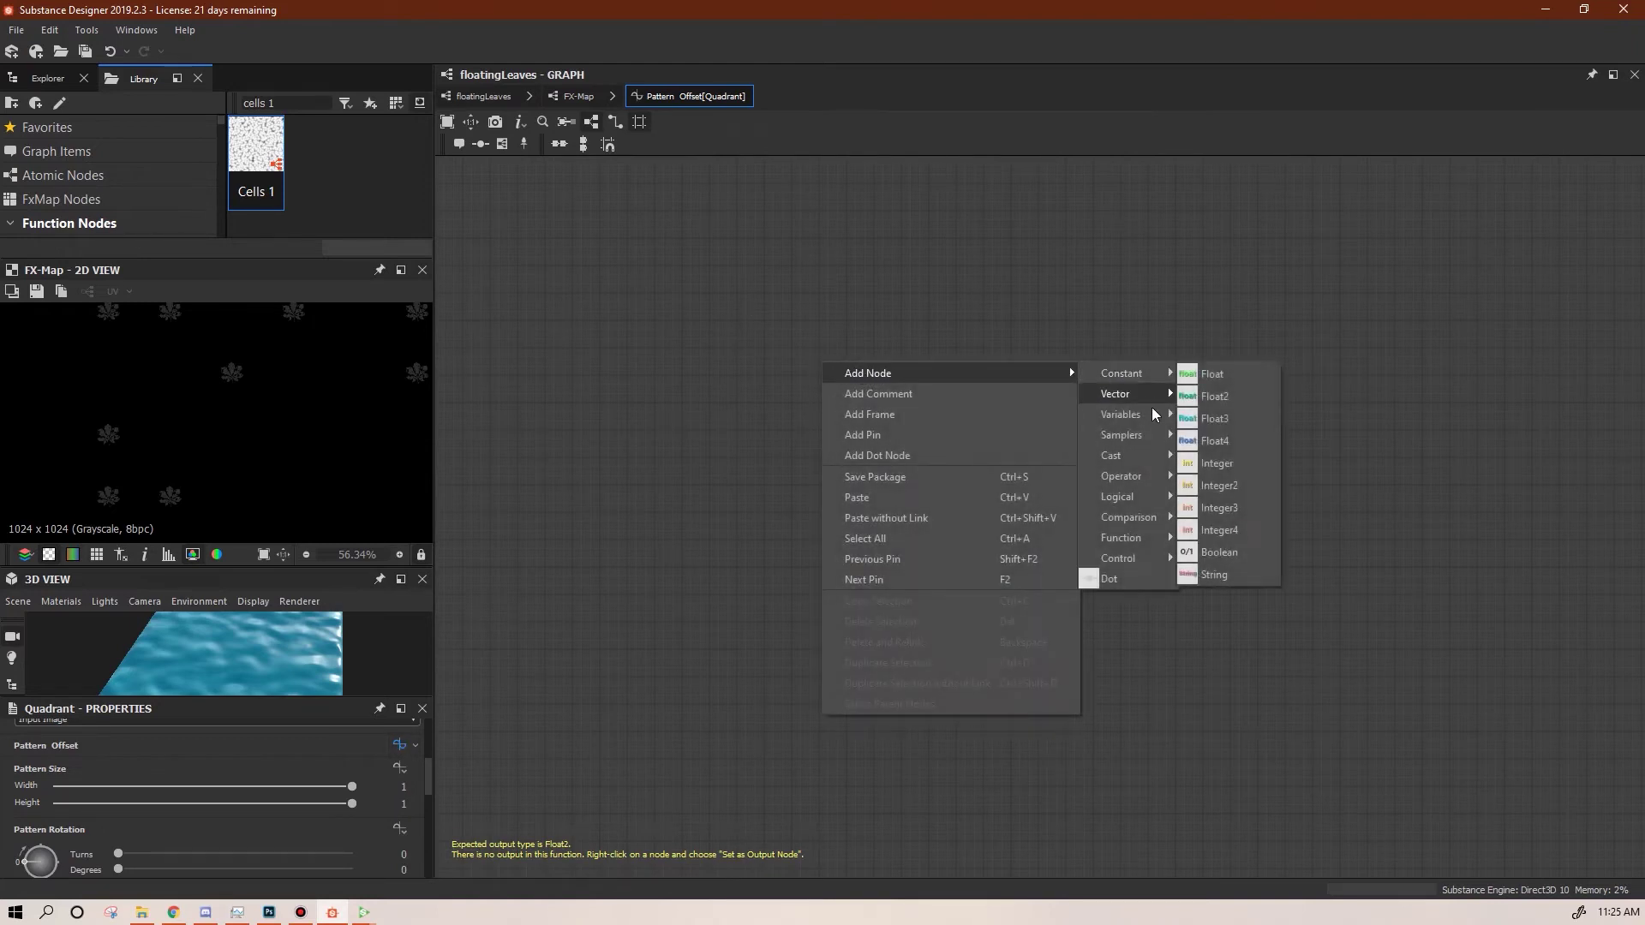
mouse_move(1155, 418)
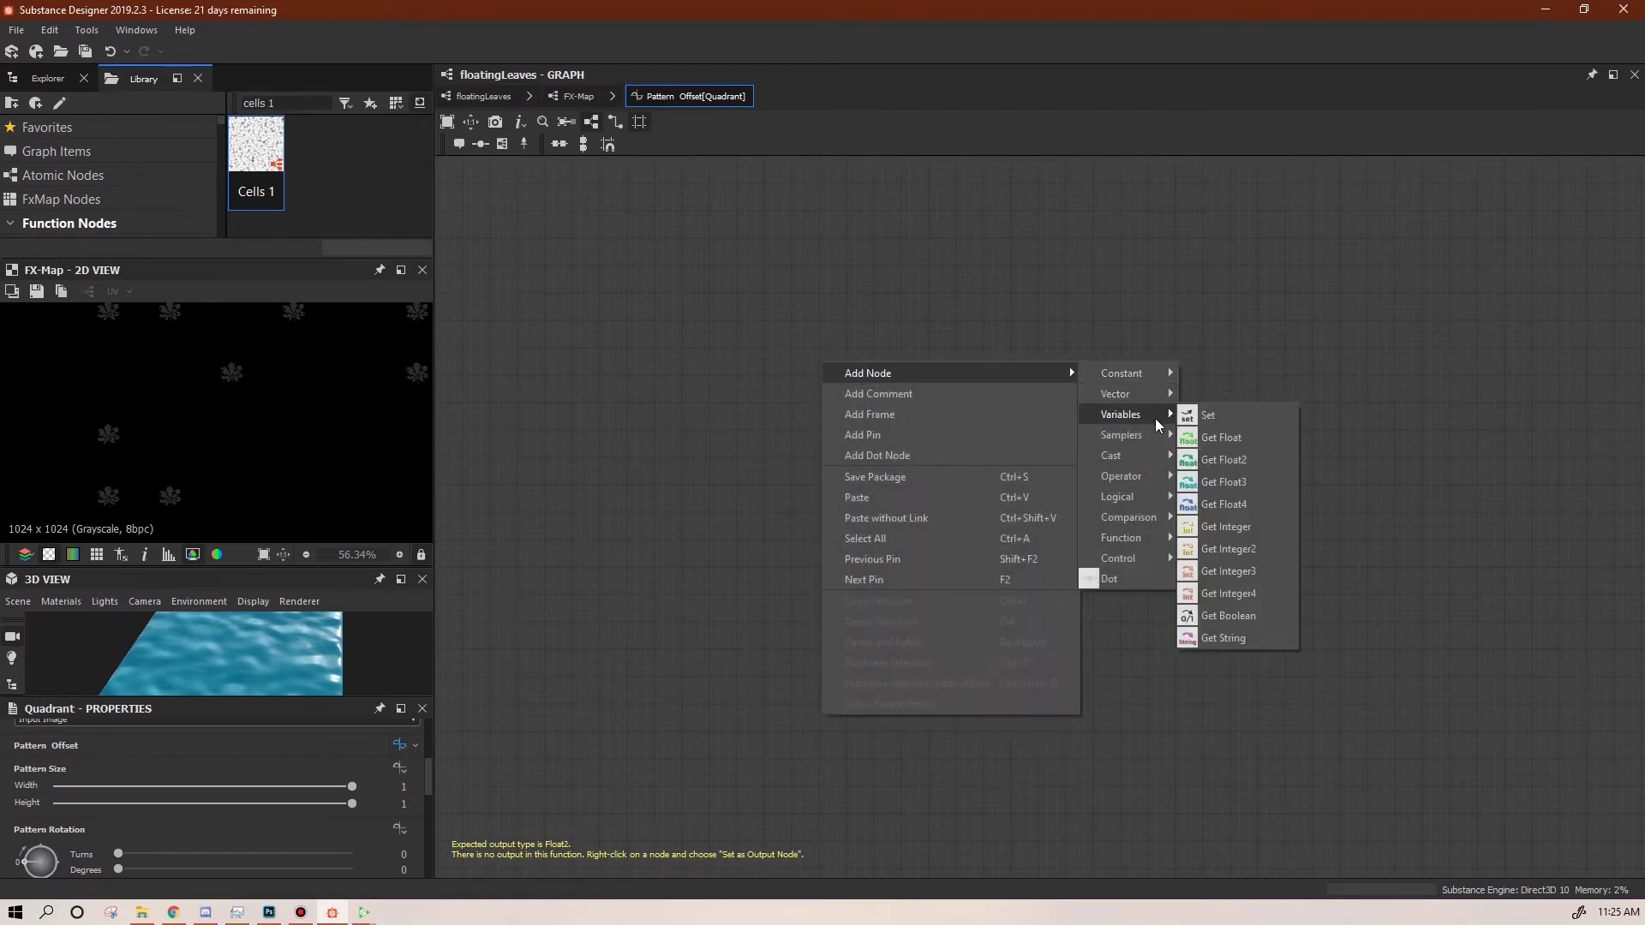
click(1223, 460)
drag(824, 386, 892, 383)
click(891, 383)
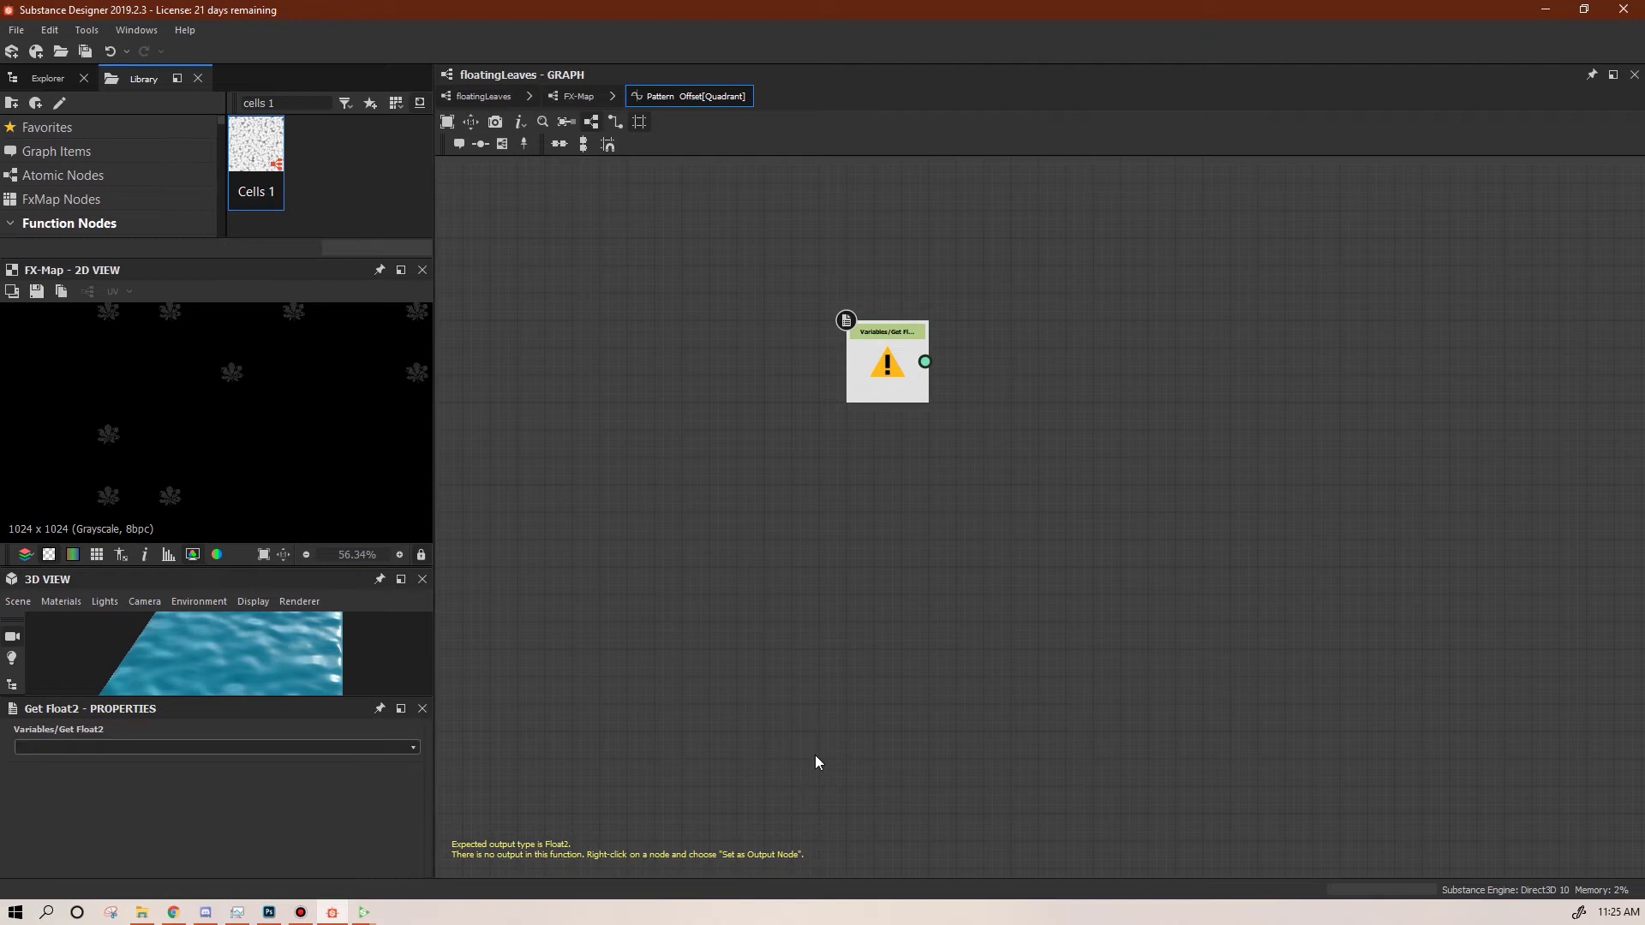
text(leafOffset)
right_click(883, 357)
click(930, 429)
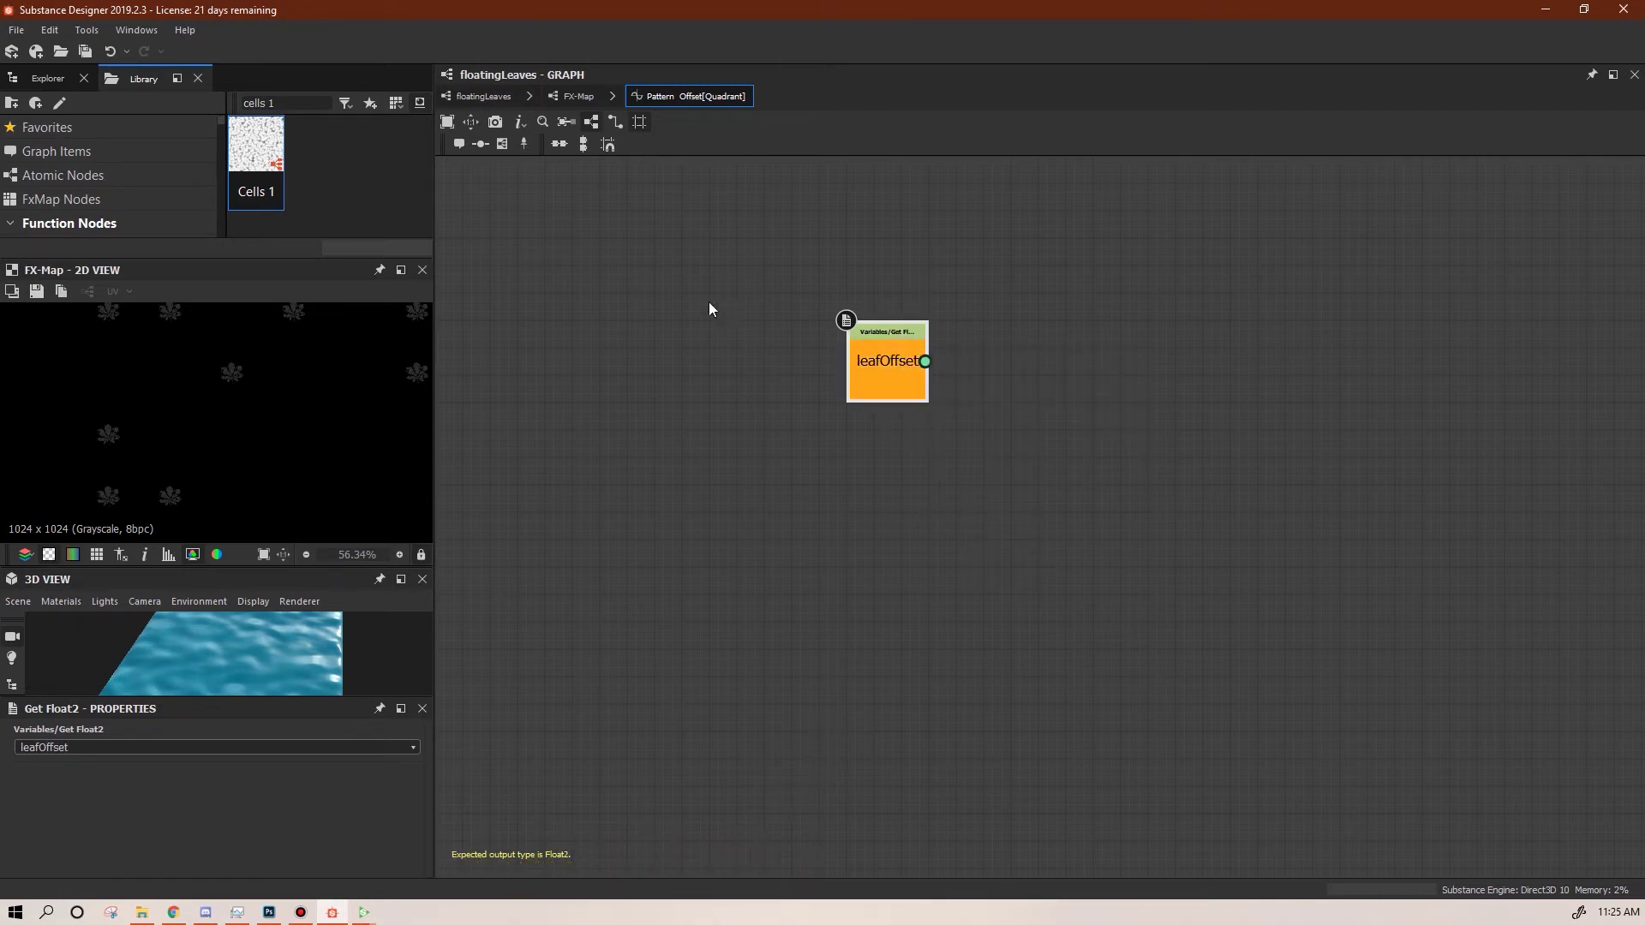
Return to the FX-Map graph and create an empty function for the leftmost bottom quadrant's Pattern Size
click(578, 96)
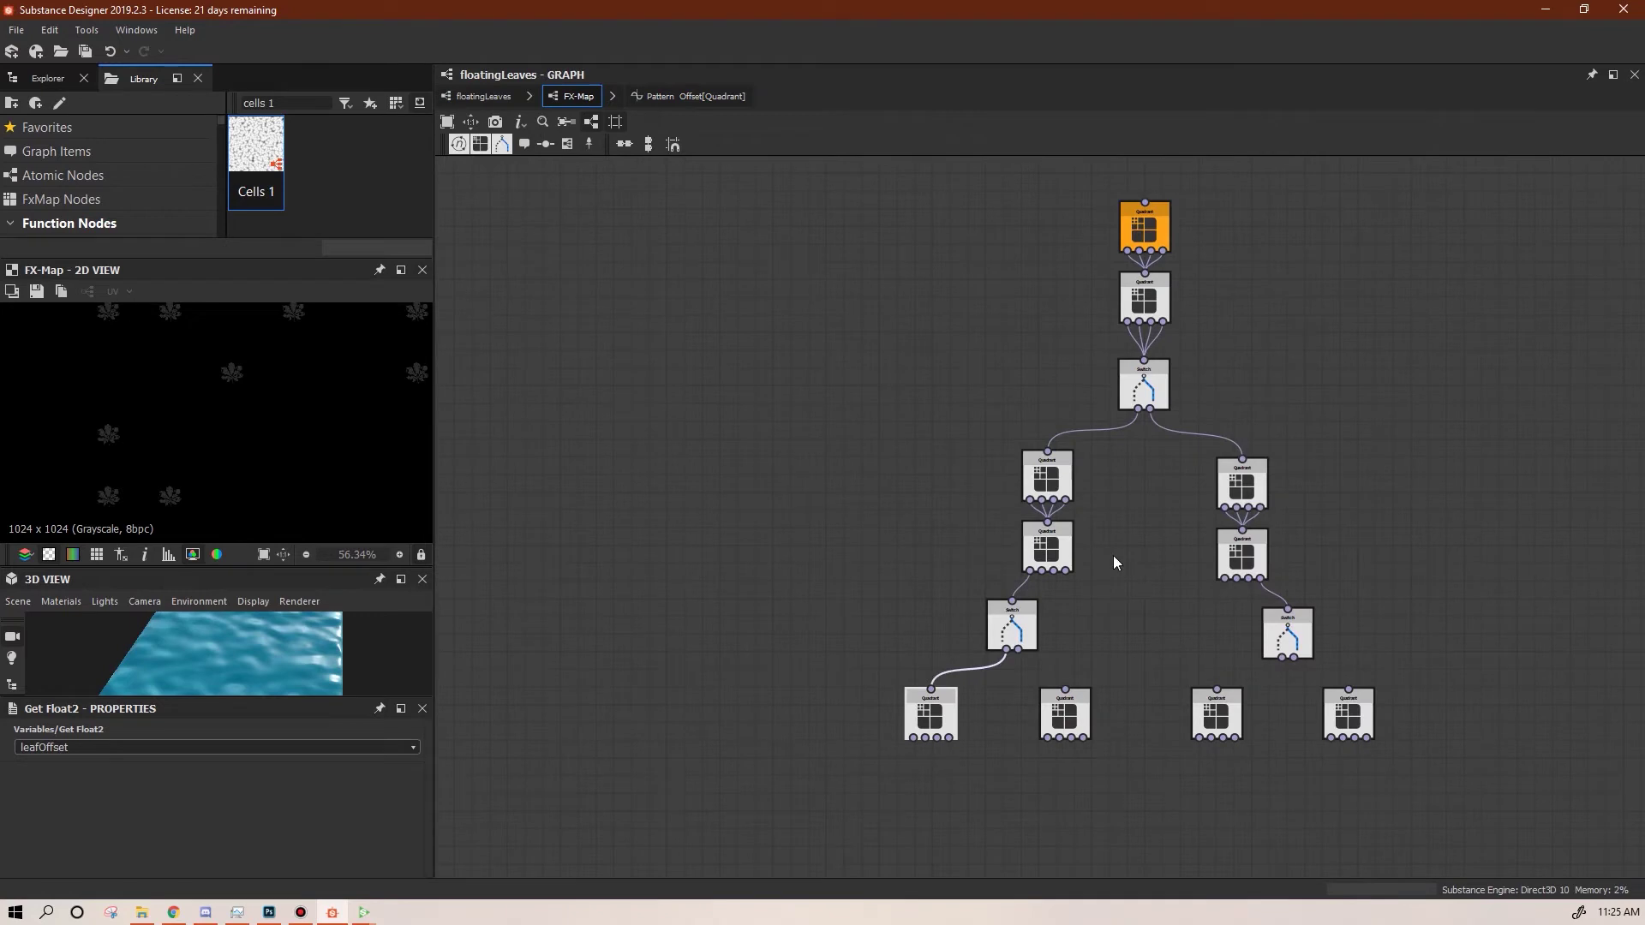
click(953, 710)
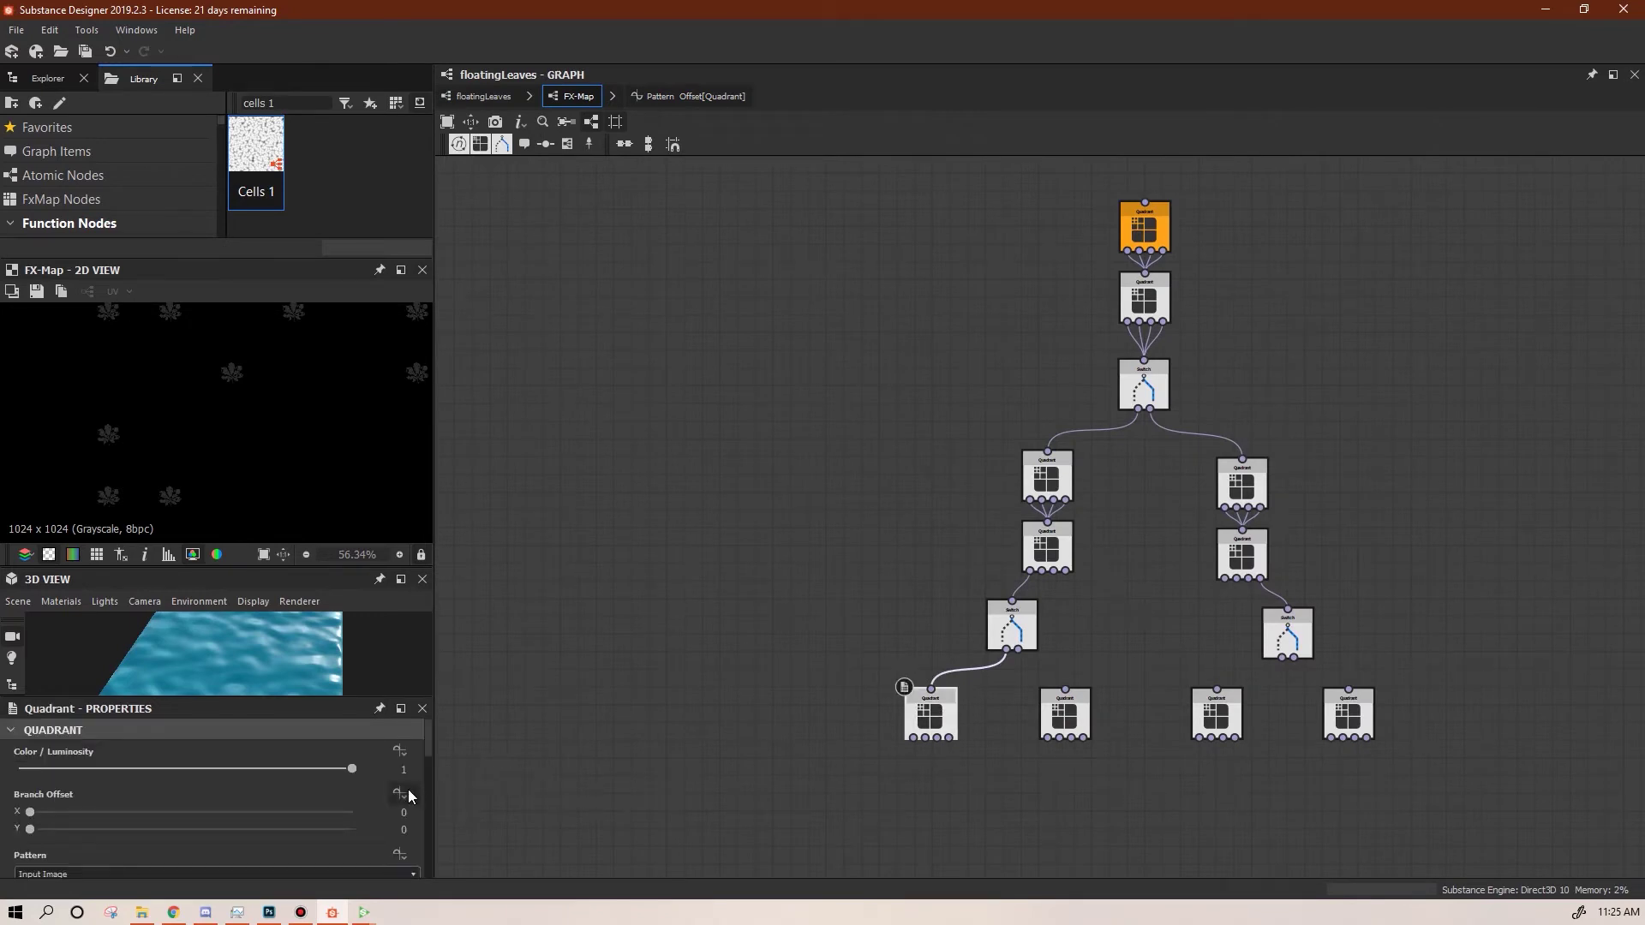
drag(430, 745, 431, 782)
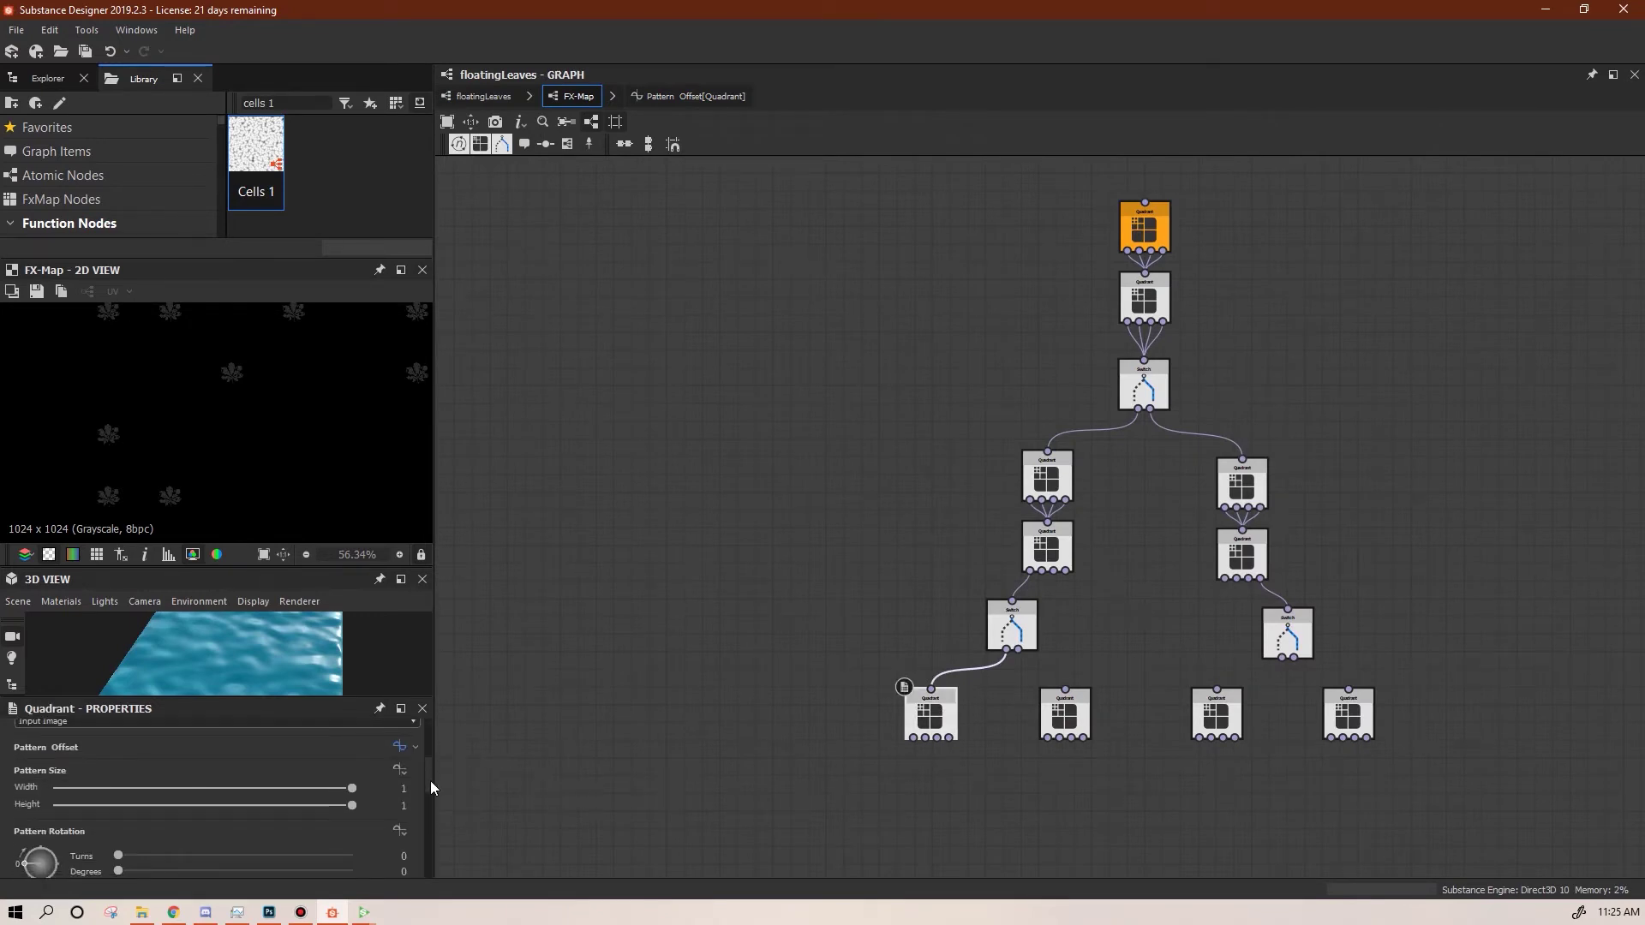
click(405, 774)
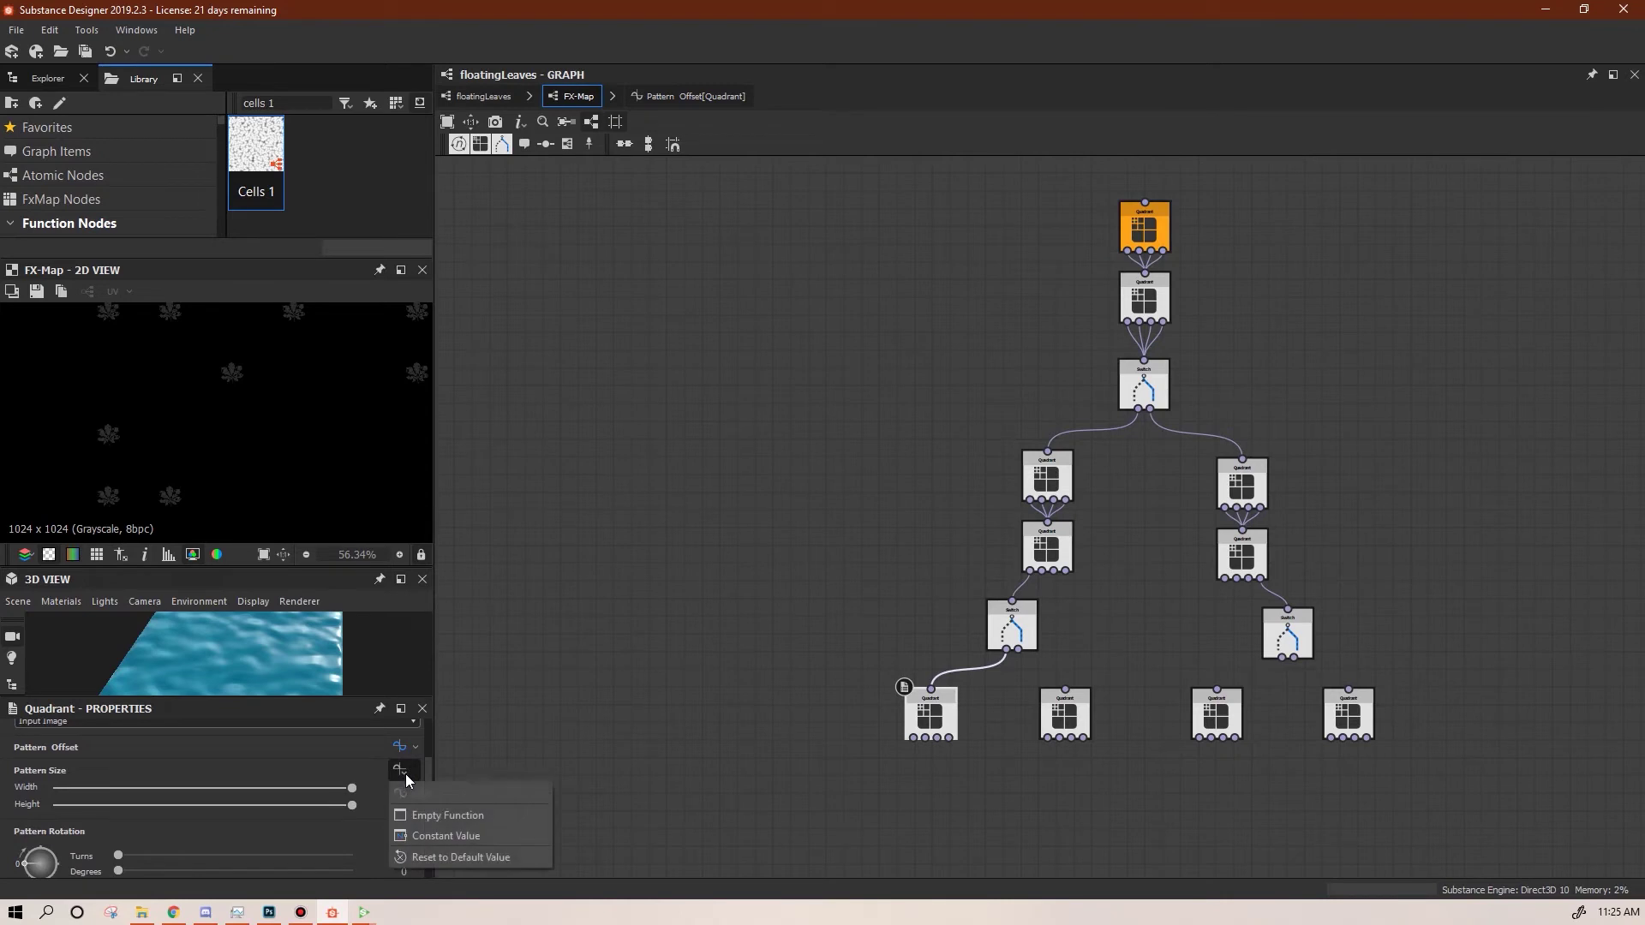
click(441, 811)
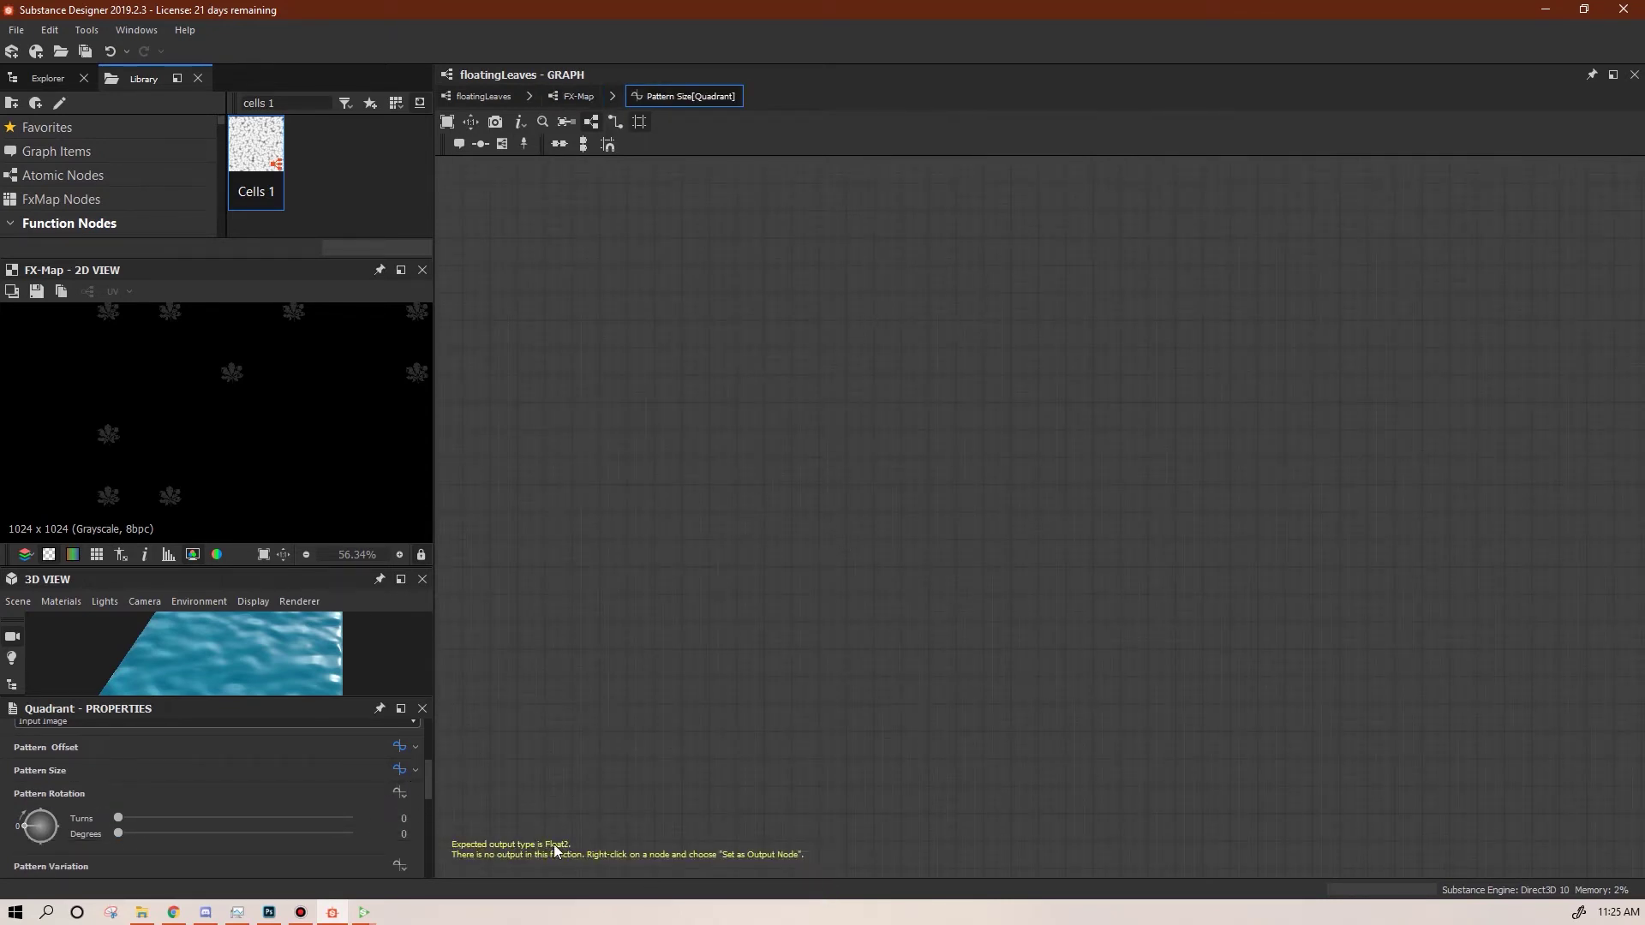
right_click(897, 385)
mouse_move(1028, 393)
mouse_move(1200, 433)
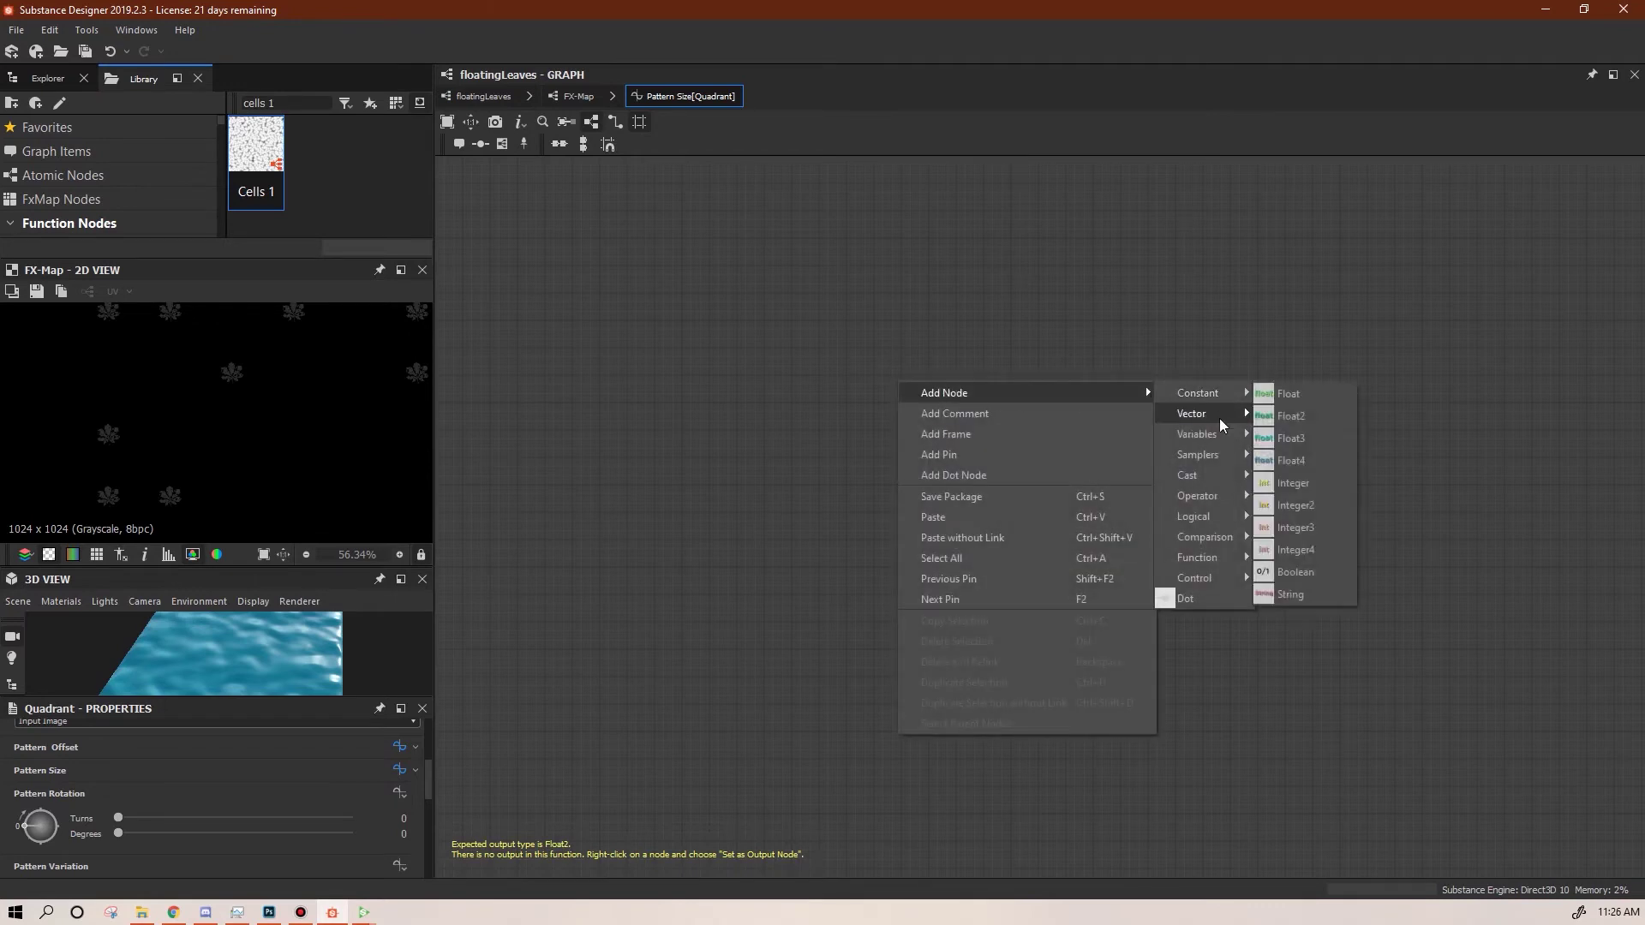
click(1317, 463)
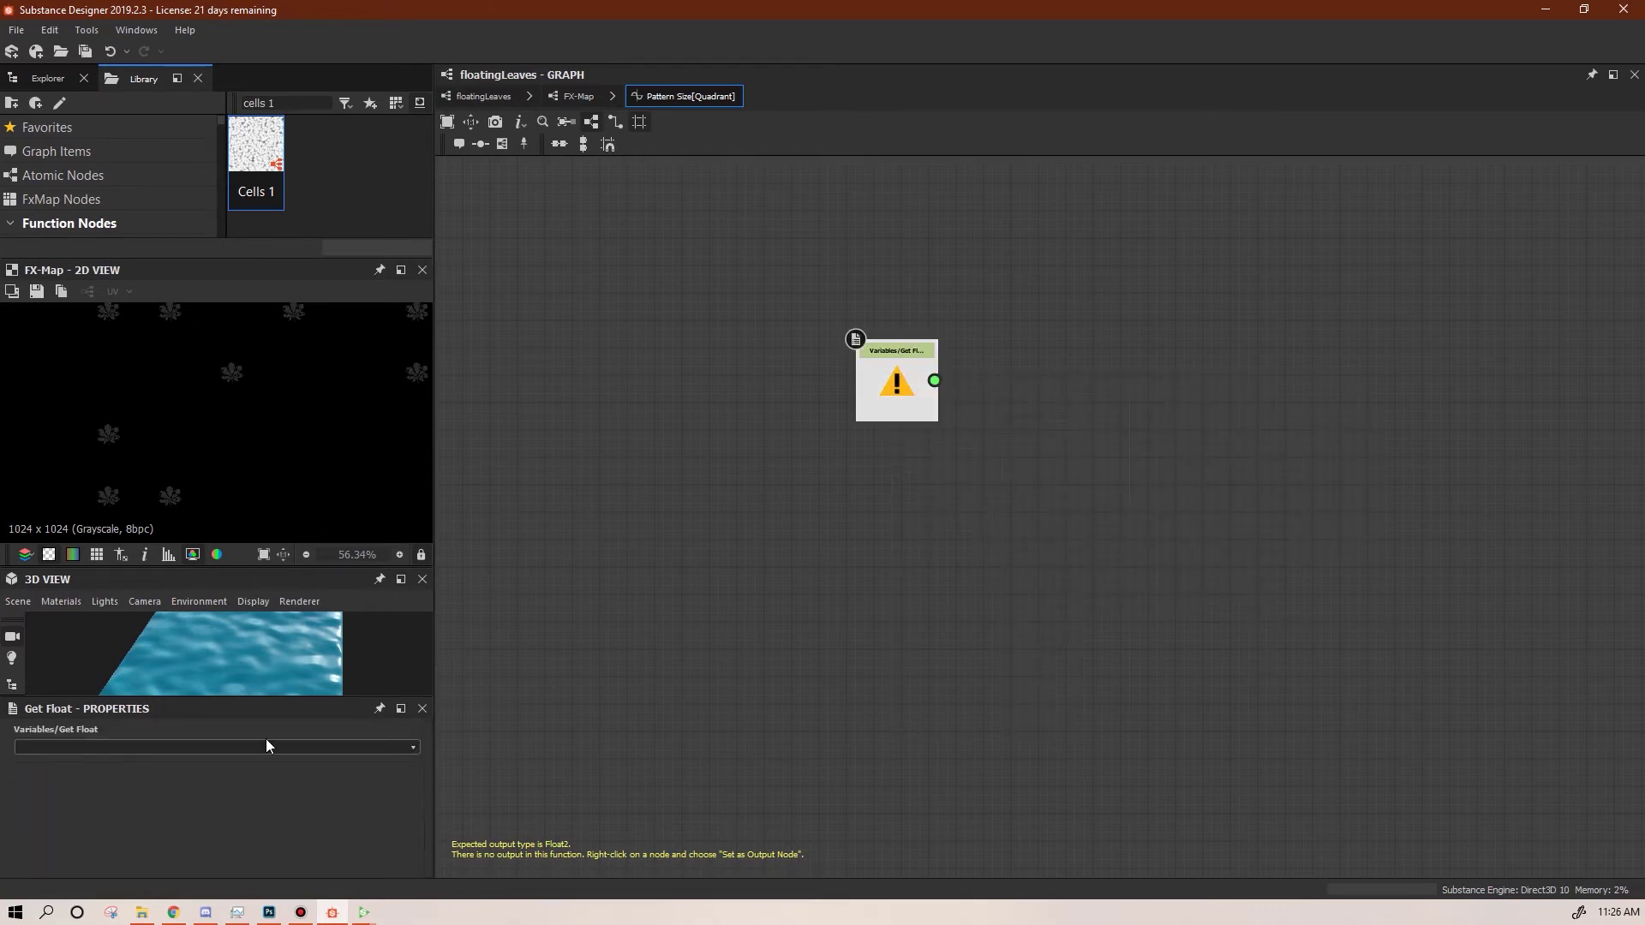
click(193, 744)
text(leafSize)
key(Return)
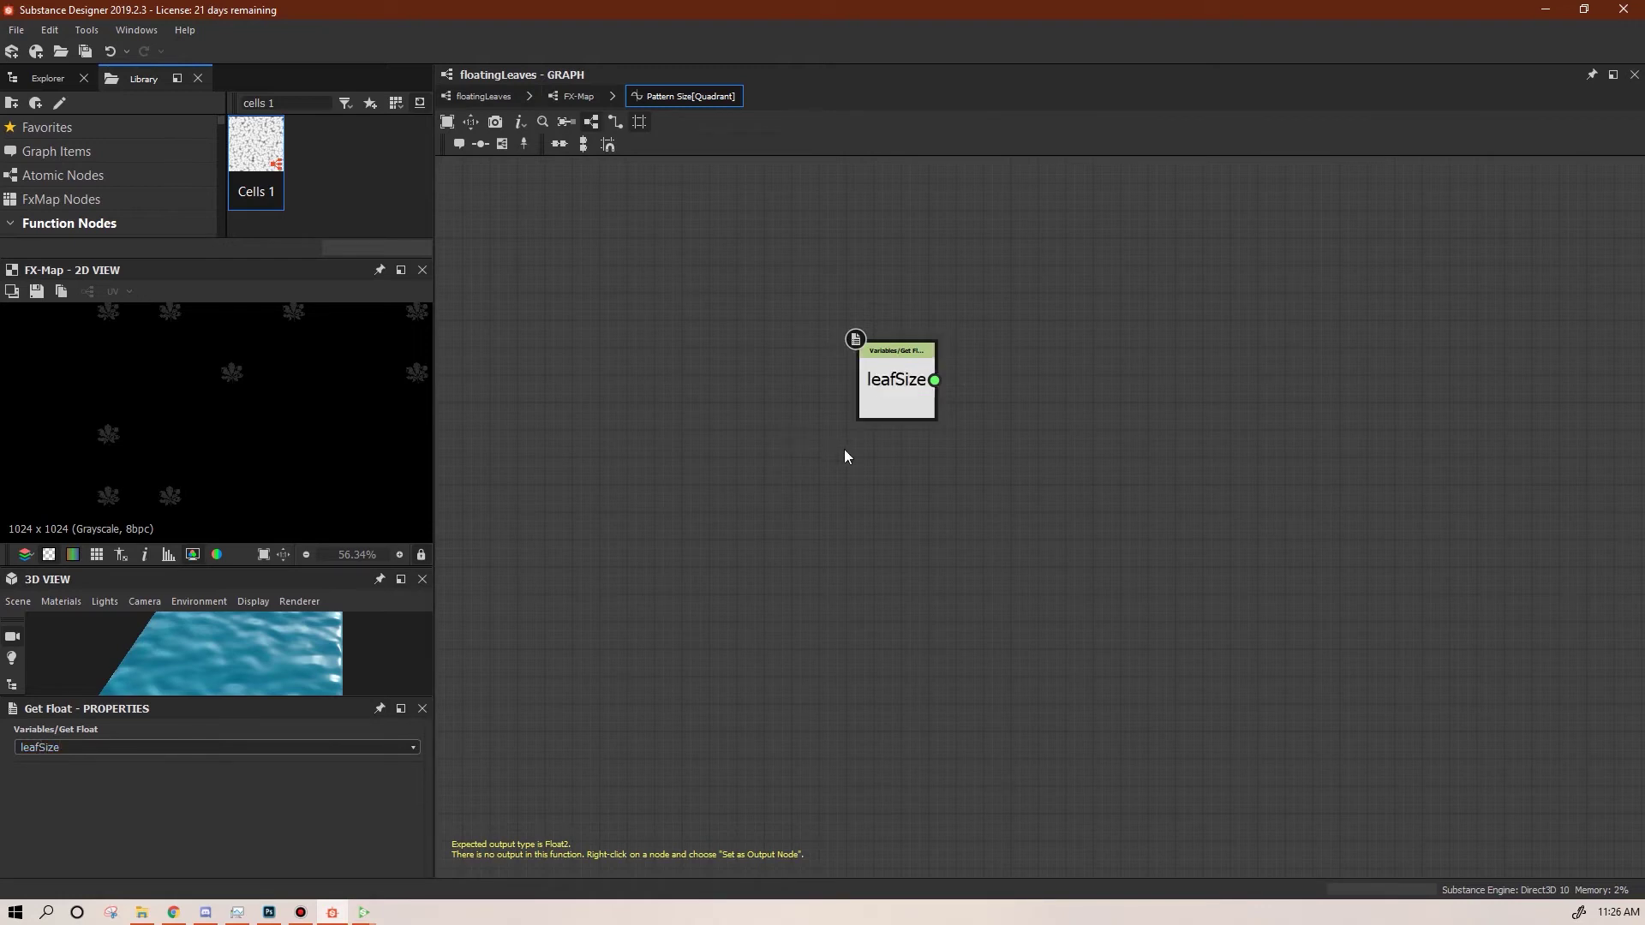
right_click(897, 390)
click(939, 437)
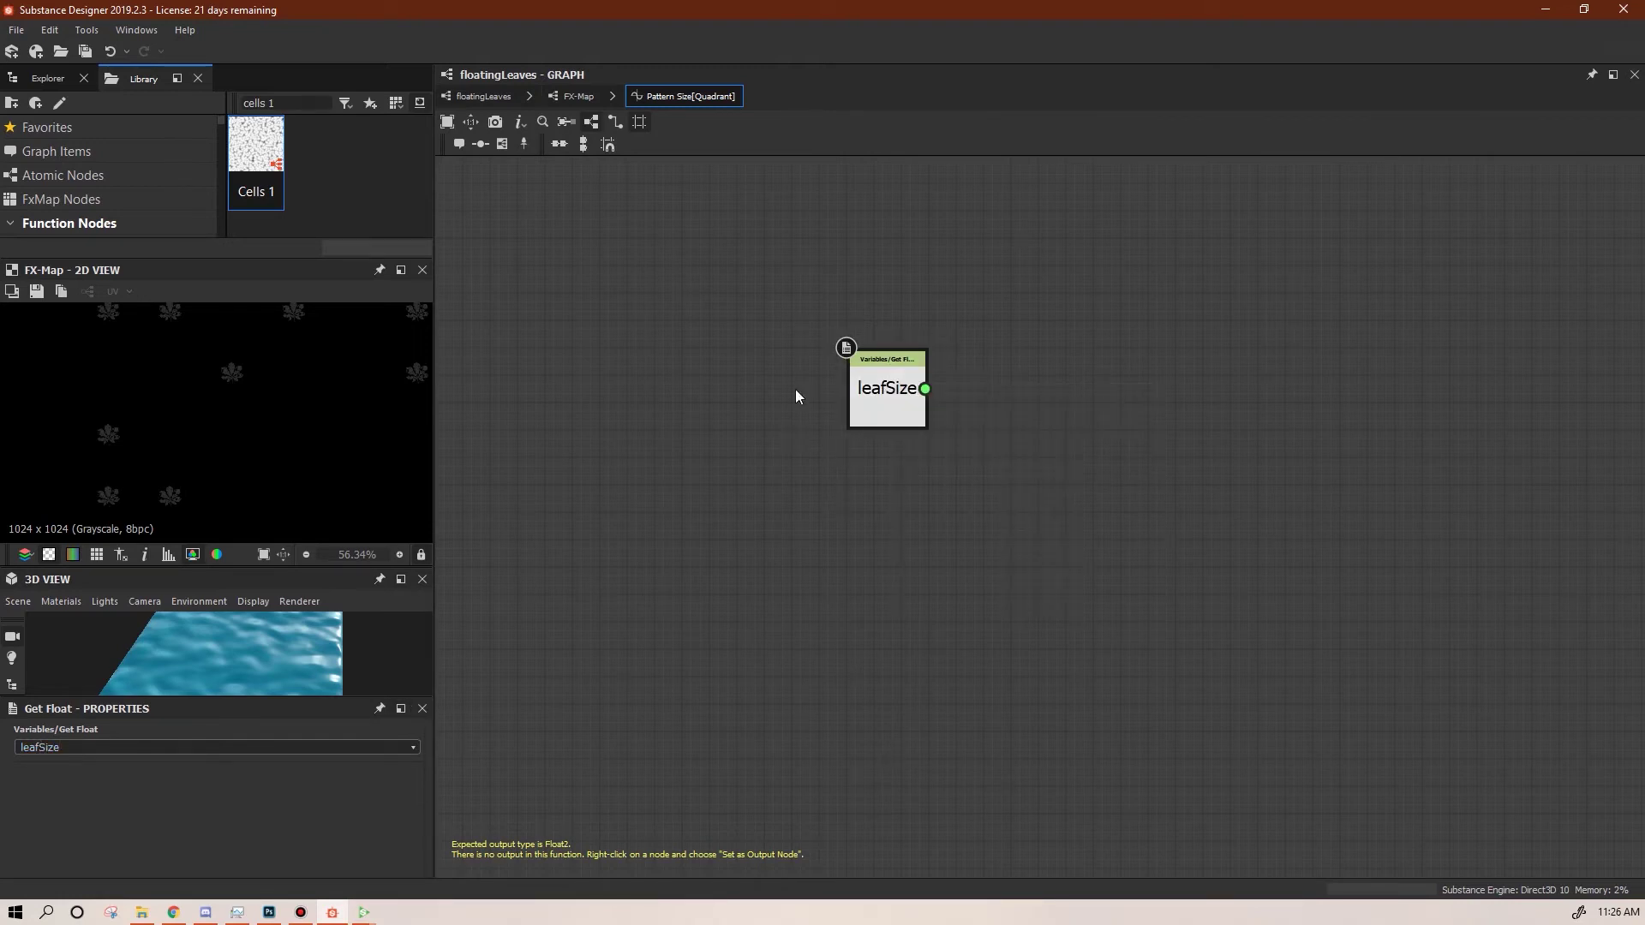
key(Delete)
Add a Get Float2 node reading the variable leafSize to the Pattern Size function and set it as output
right_click(970, 369)
mouse_move(1114, 376)
mouse_move(1267, 417)
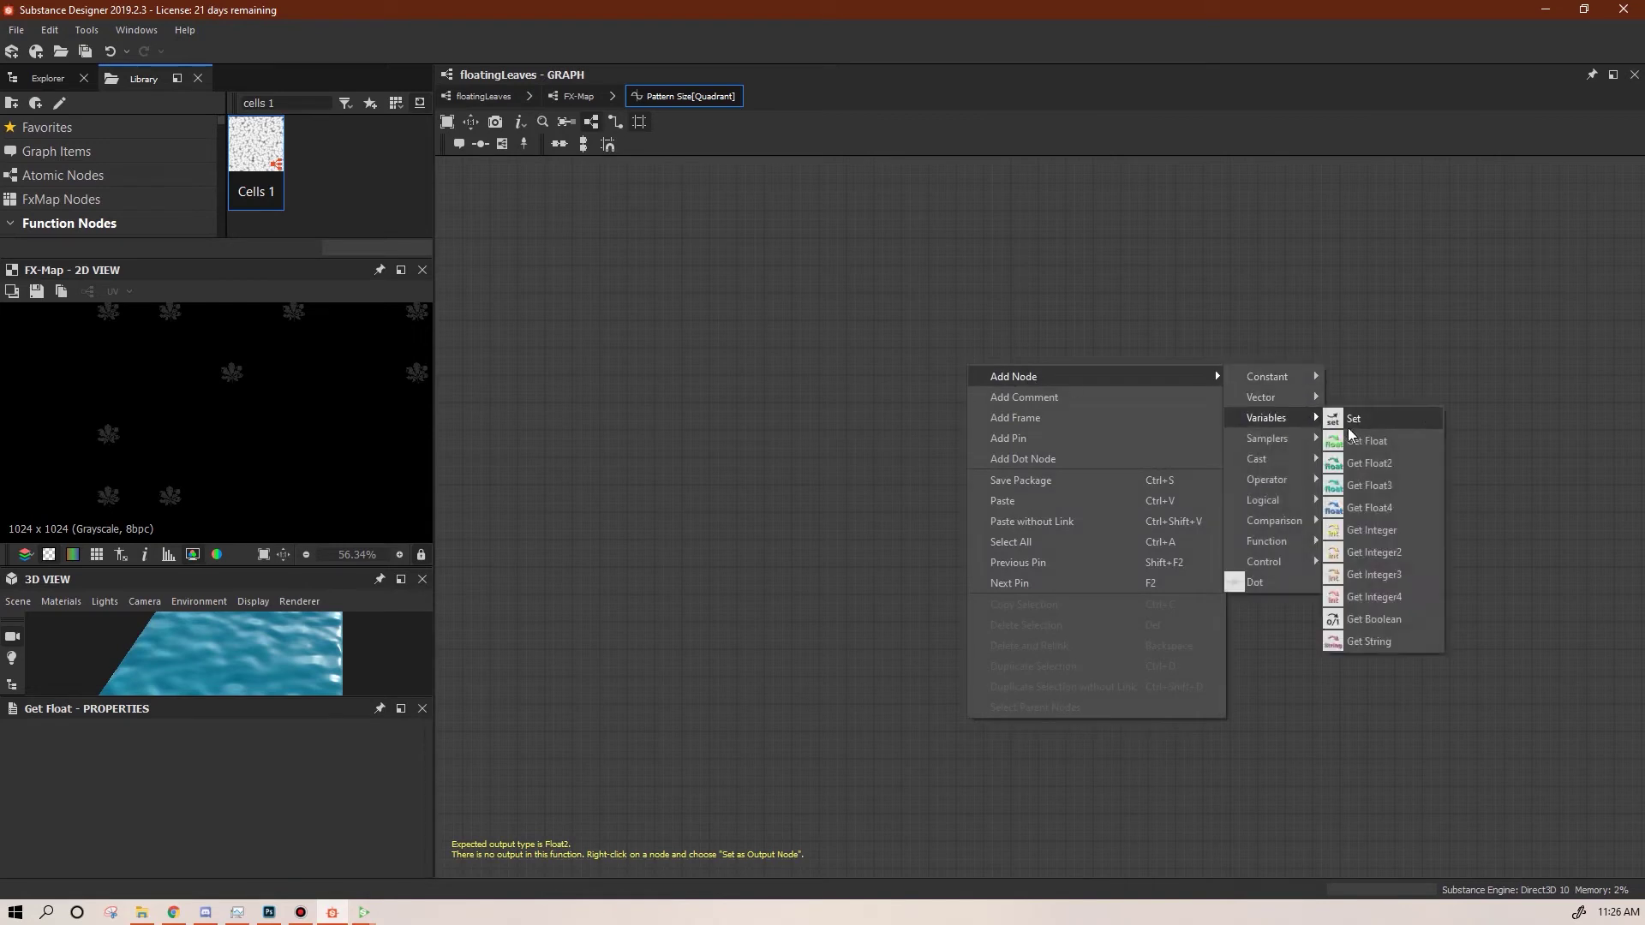
click(1370, 462)
click(372, 746)
text(leafSize)
key(Return)
right_click(944, 369)
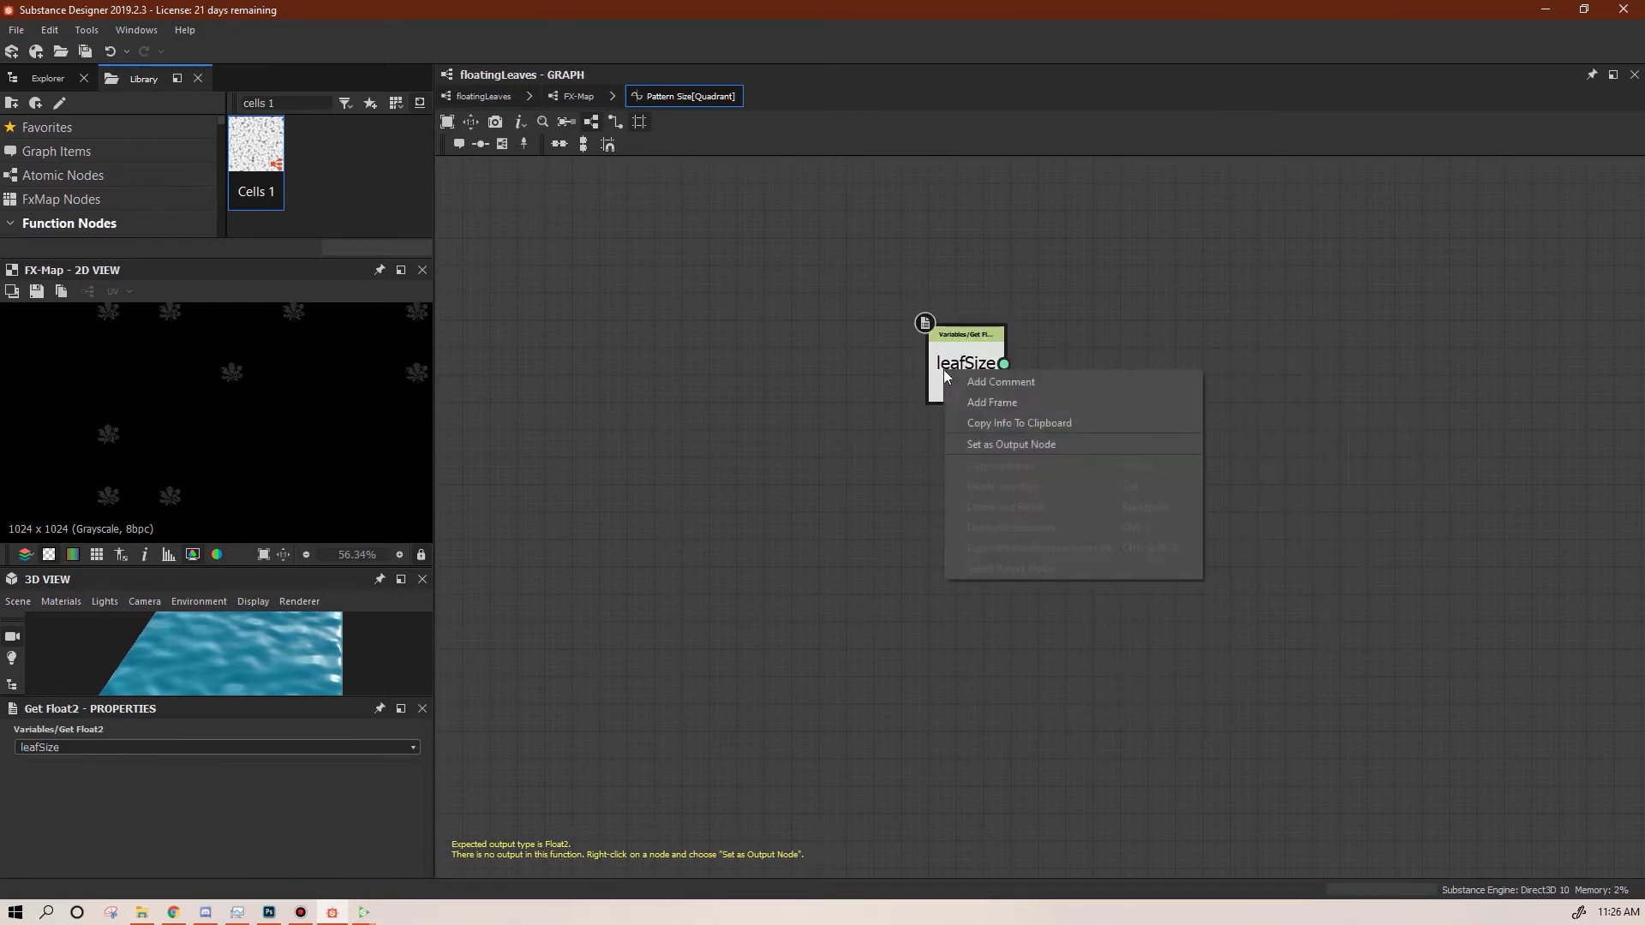
click(1029, 444)
Return to the FX-Map graph and create an empty function for the leftmost bottom quadrant's Pattern Rotation
click(571, 96)
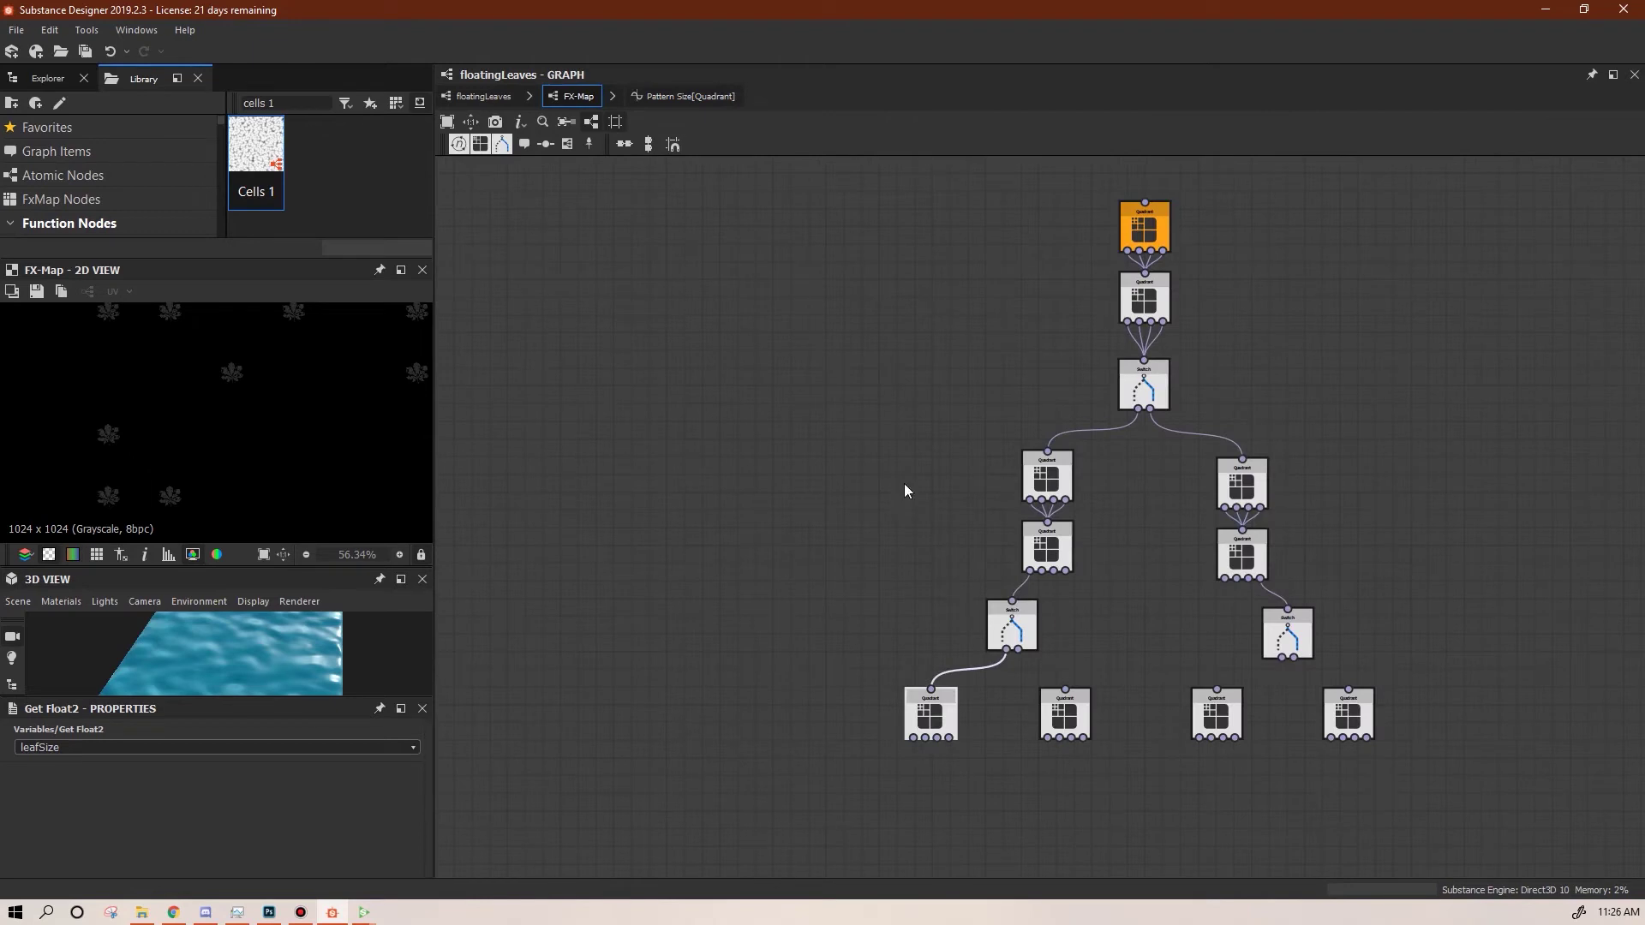
click(939, 727)
drag(429, 750, 428, 788)
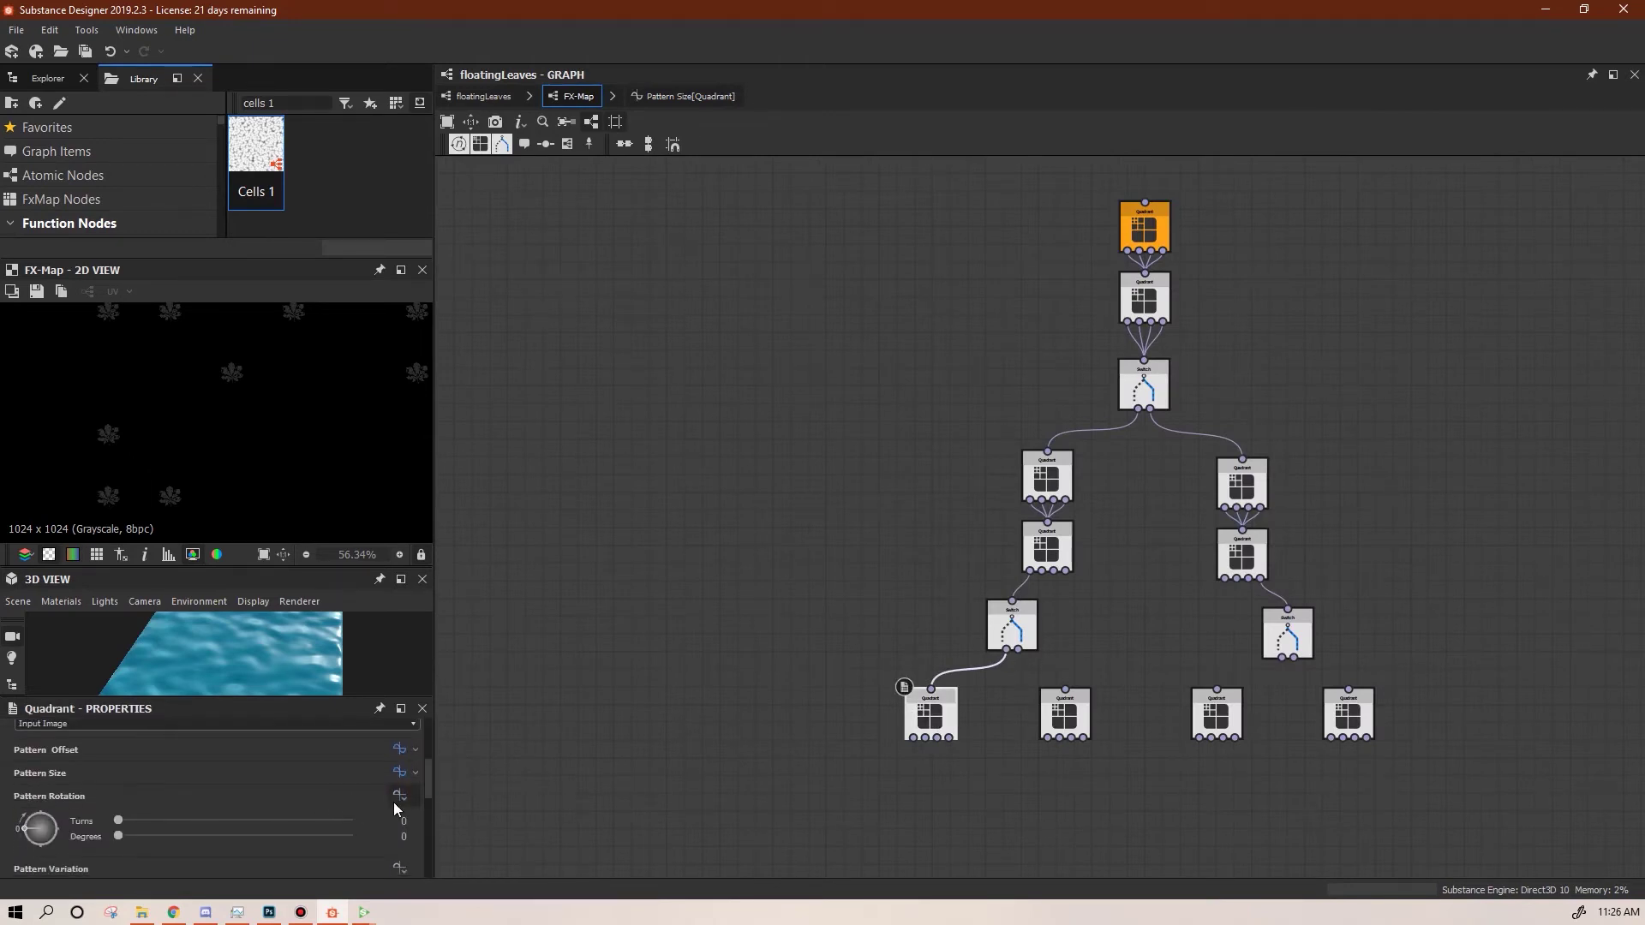
click(406, 799)
click(446, 839)
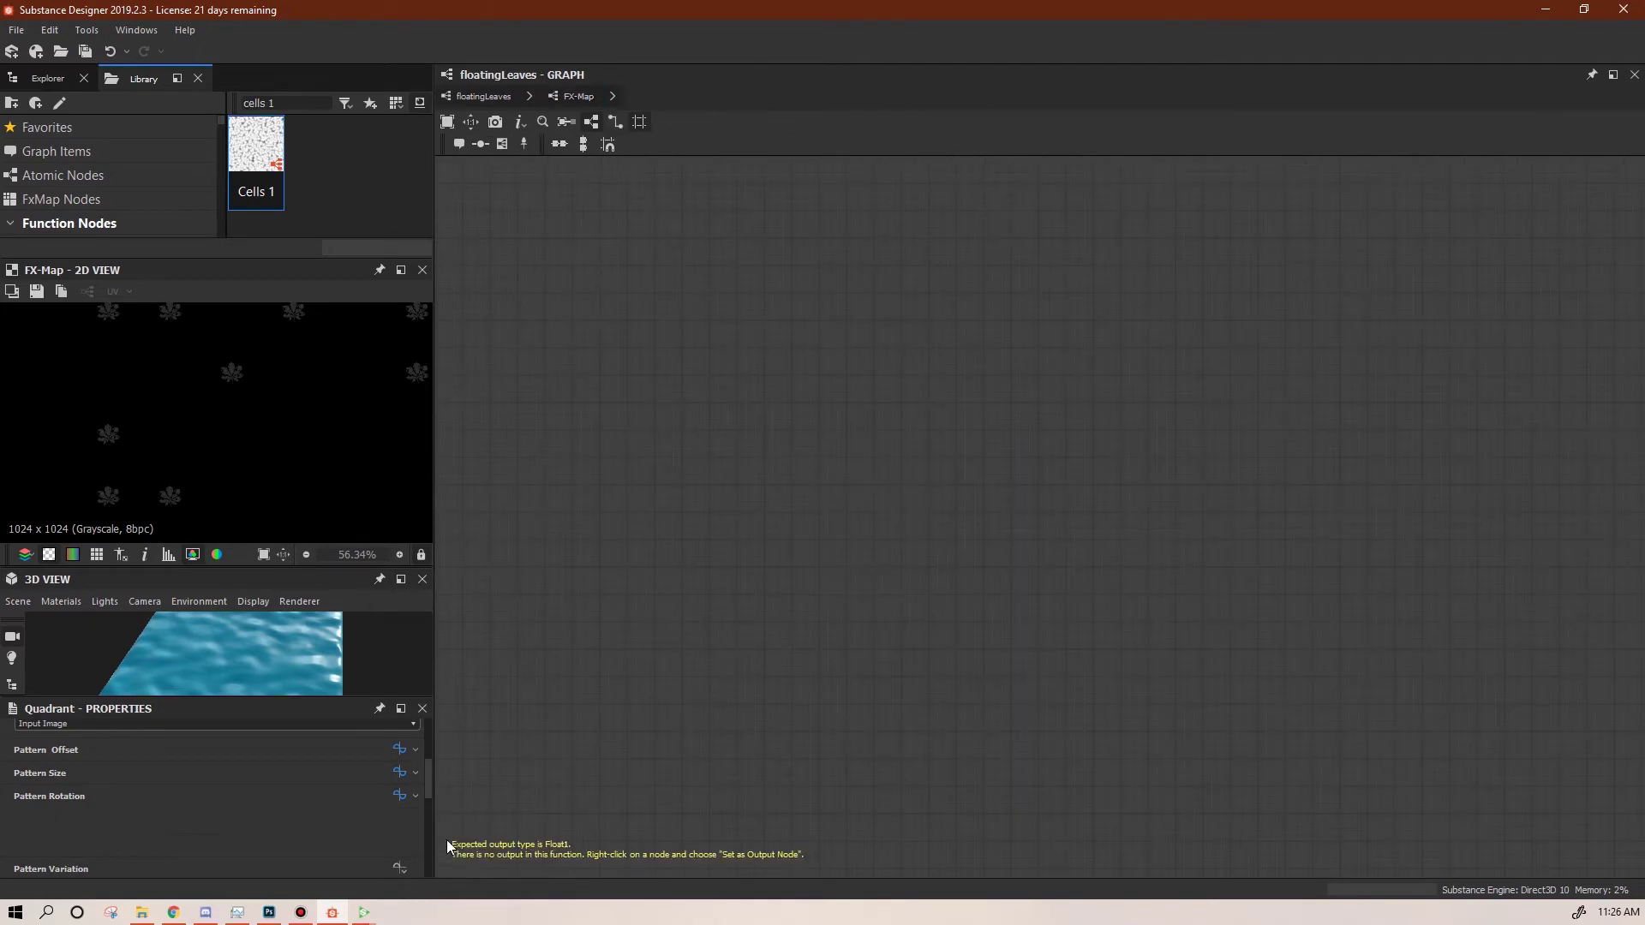
Add a Get Float node reading the variable leafRotation to the Pattern Rotation function and set it as output
right_click(858, 434)
mouse_move(1099, 442)
mouse_move(1178, 483)
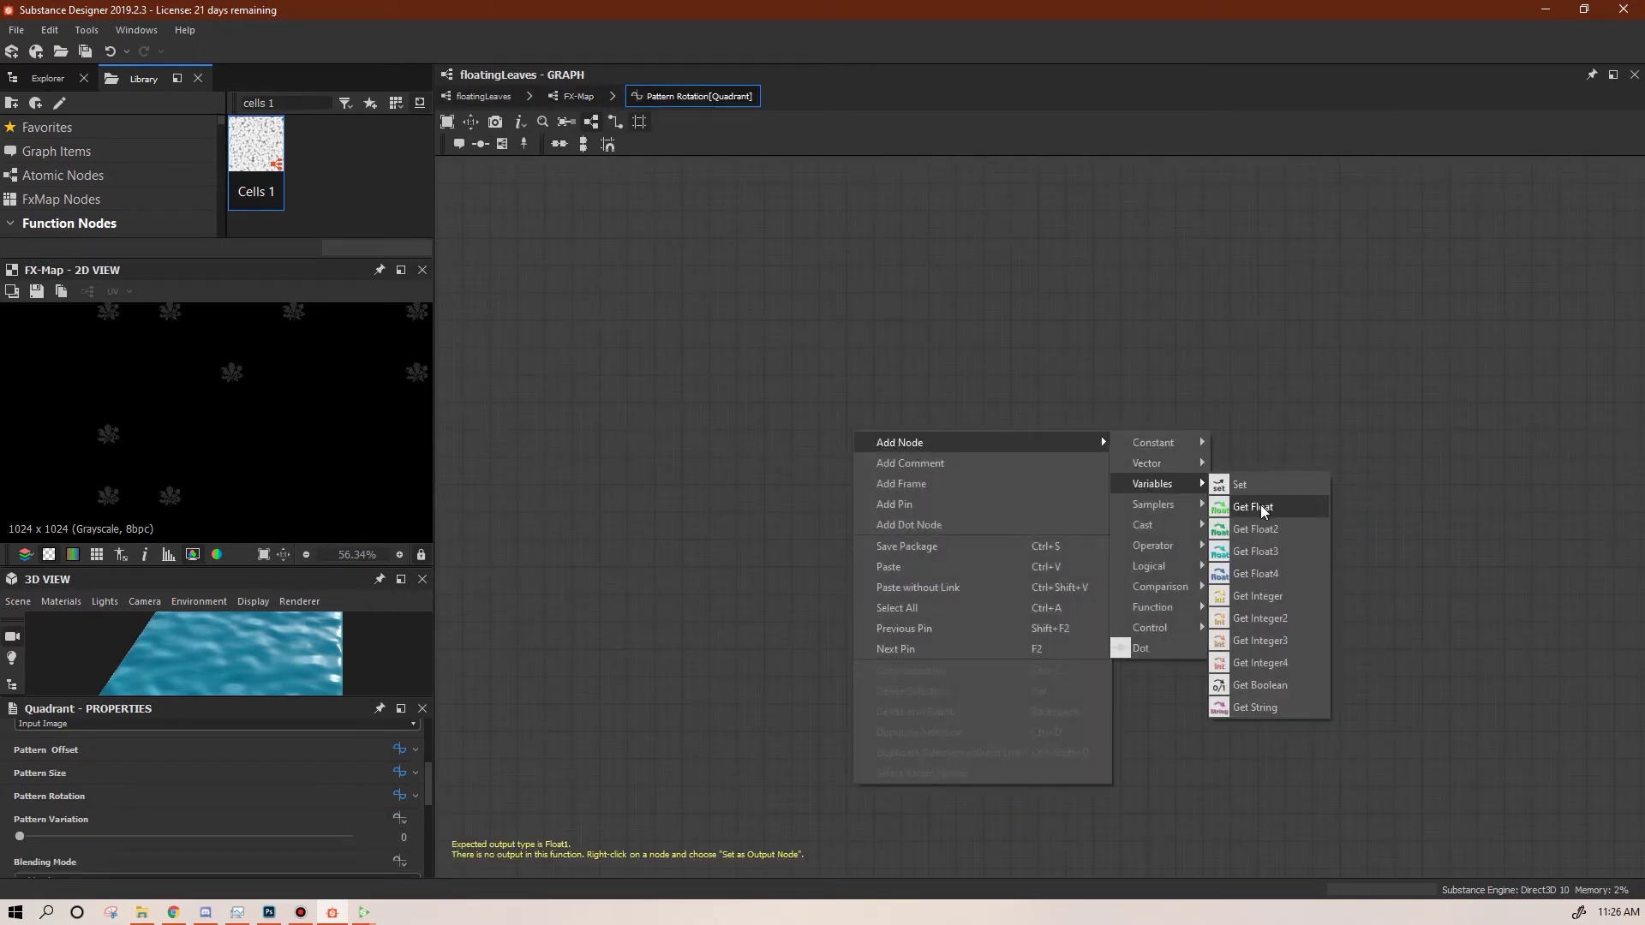
click(1261, 508)
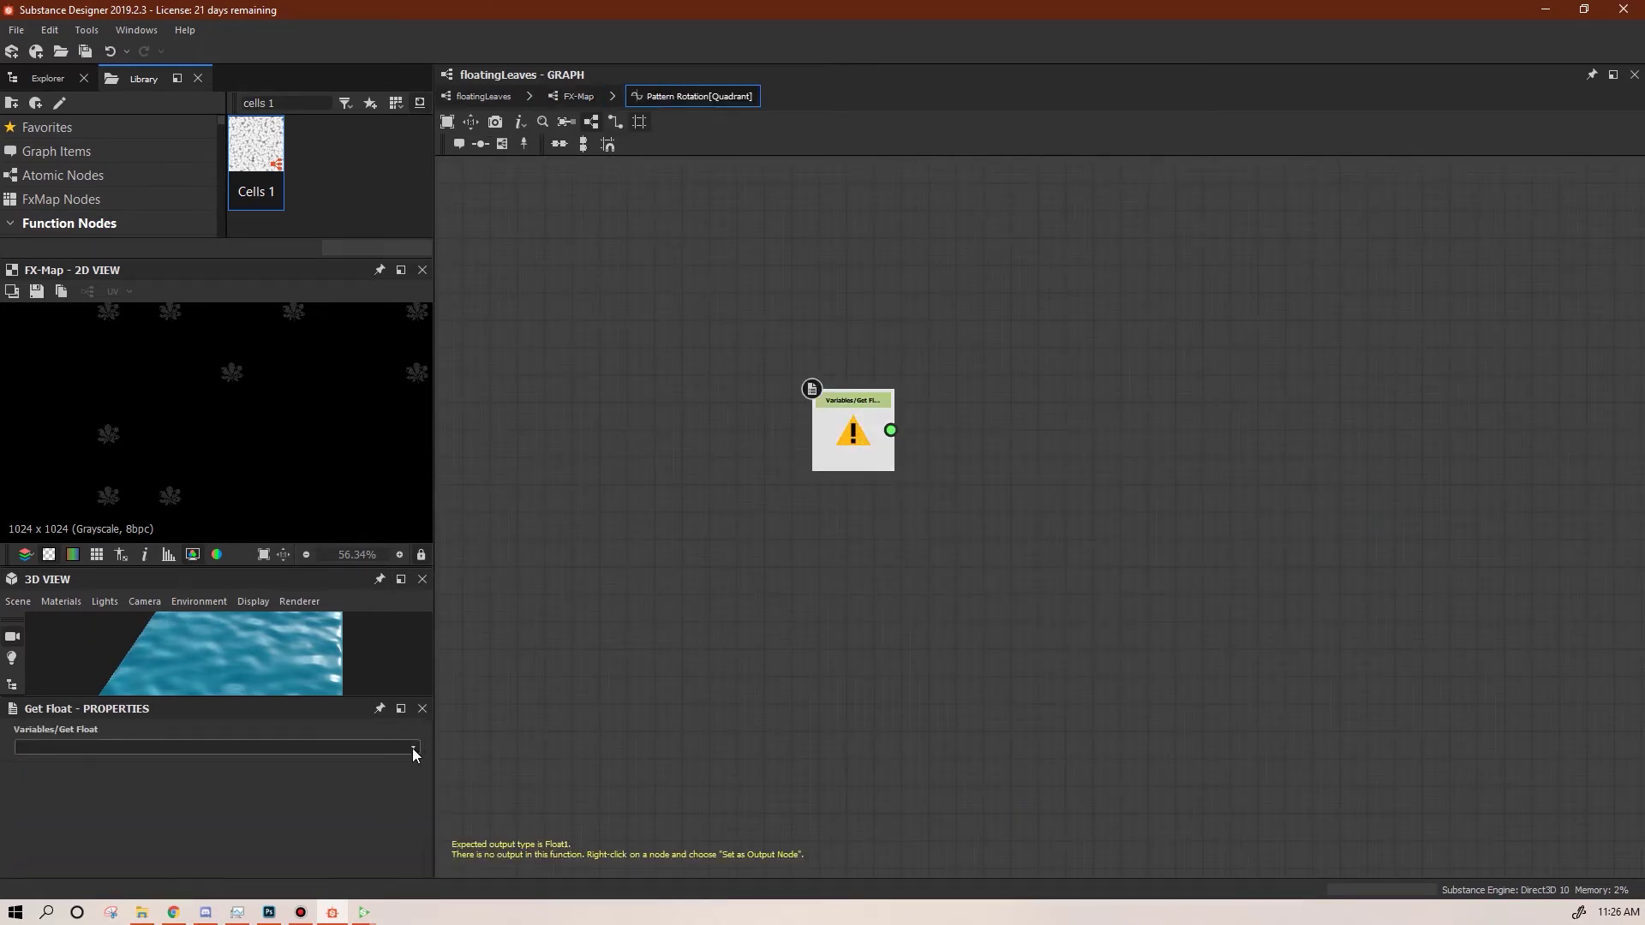
click(413, 749)
click(367, 748)
key(Return)
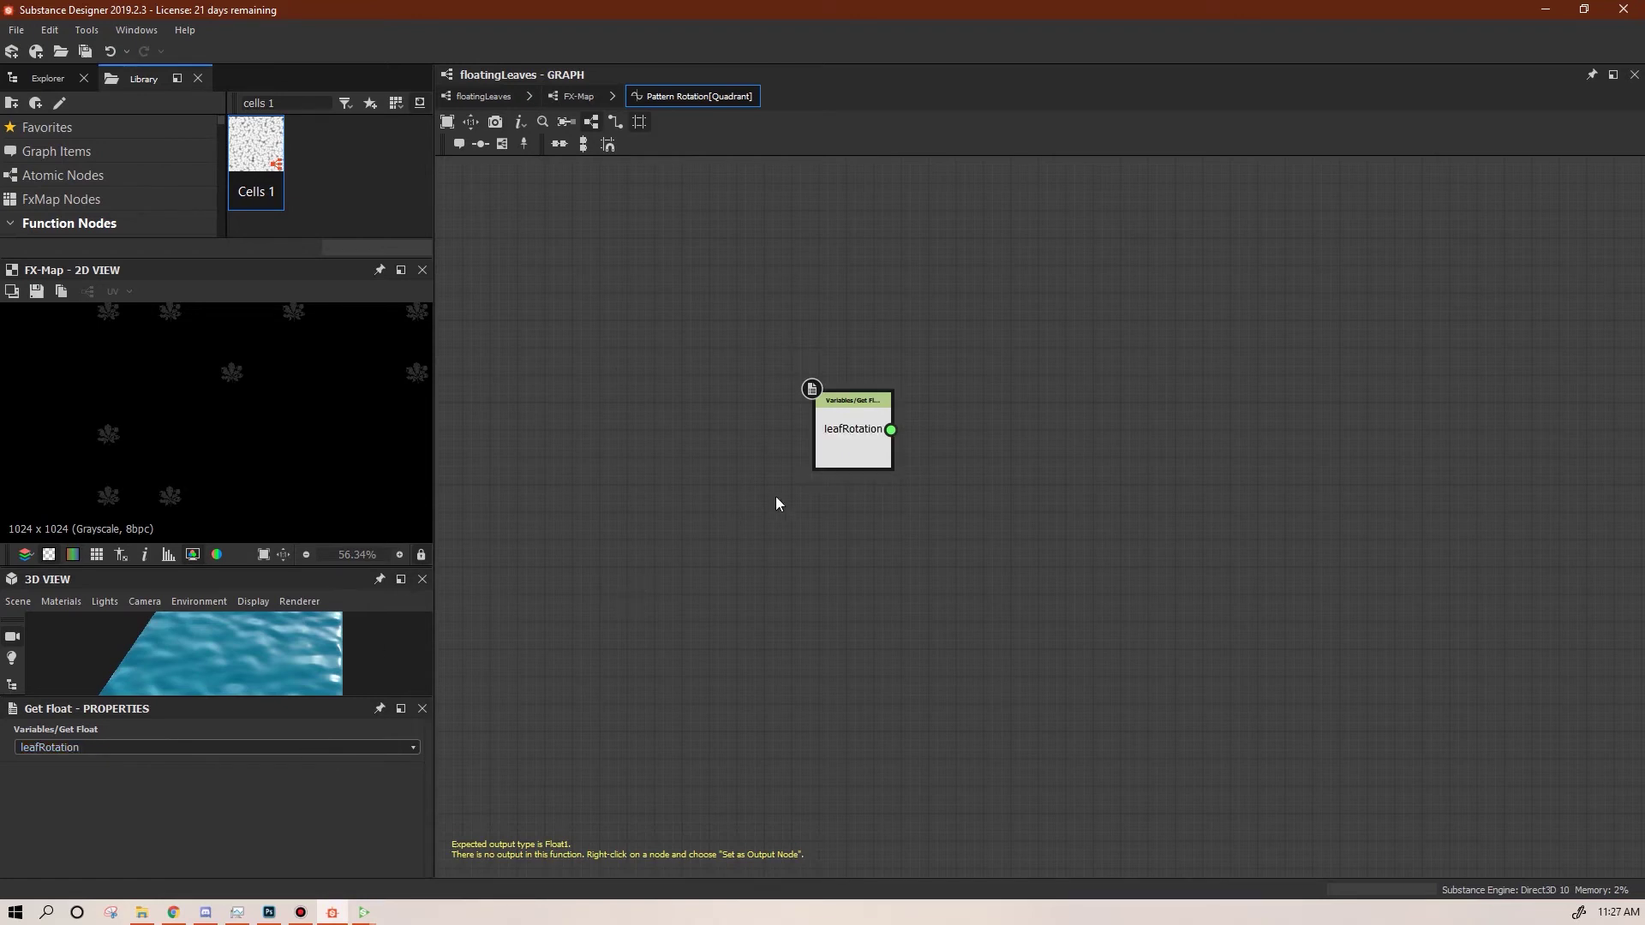
right_click(849, 452)
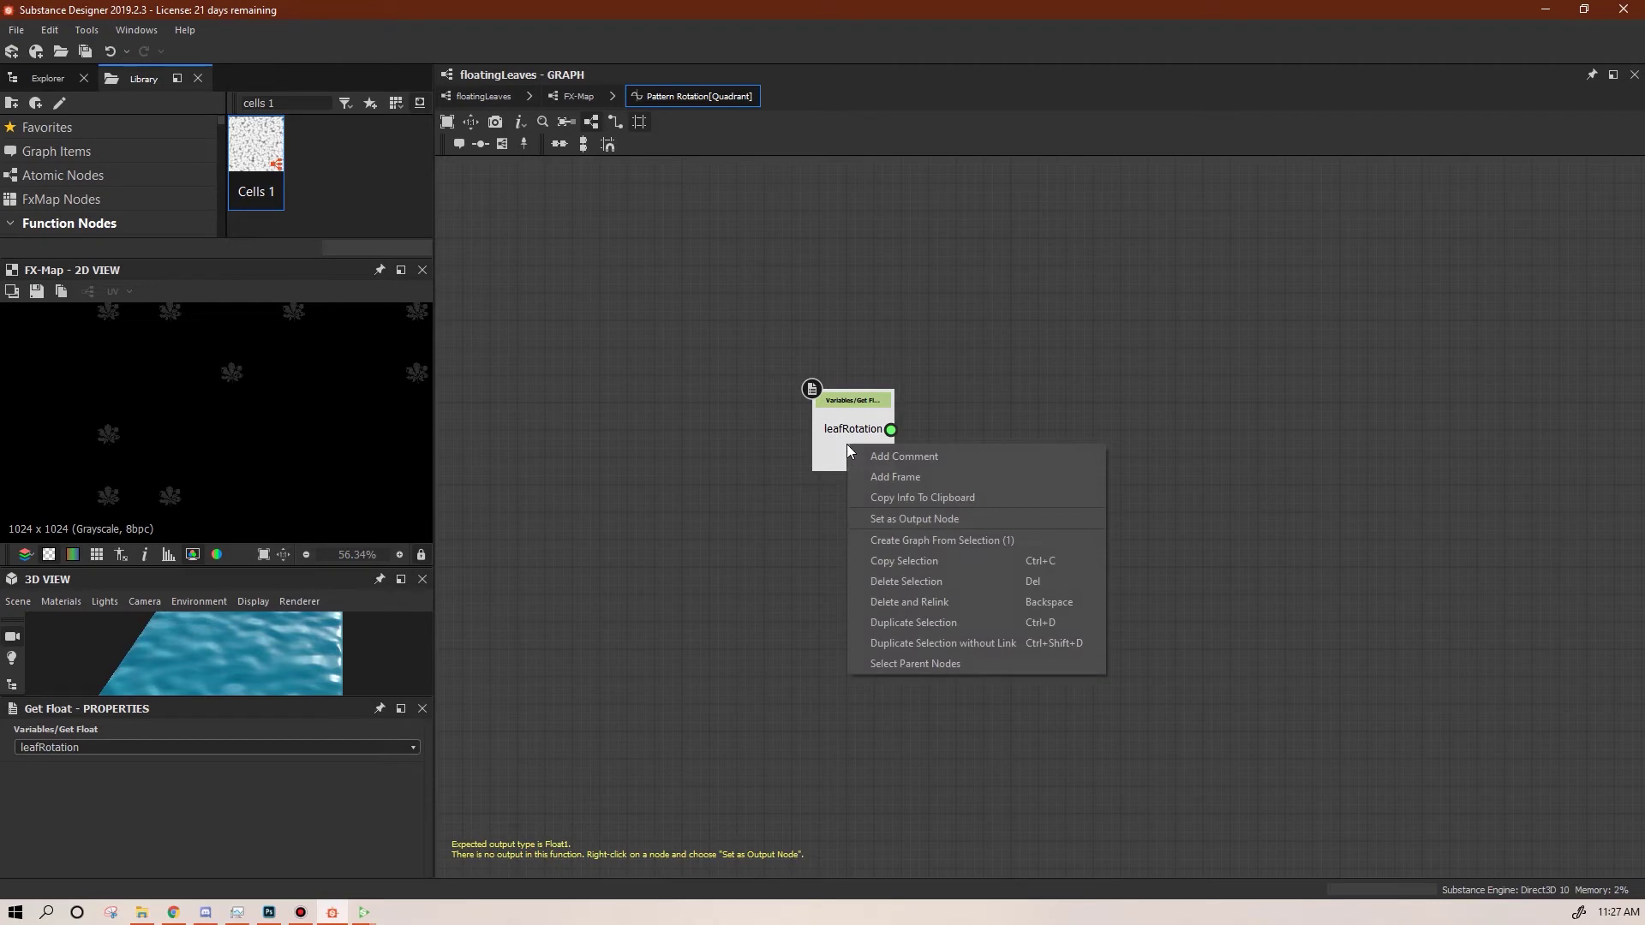
click(934, 517)
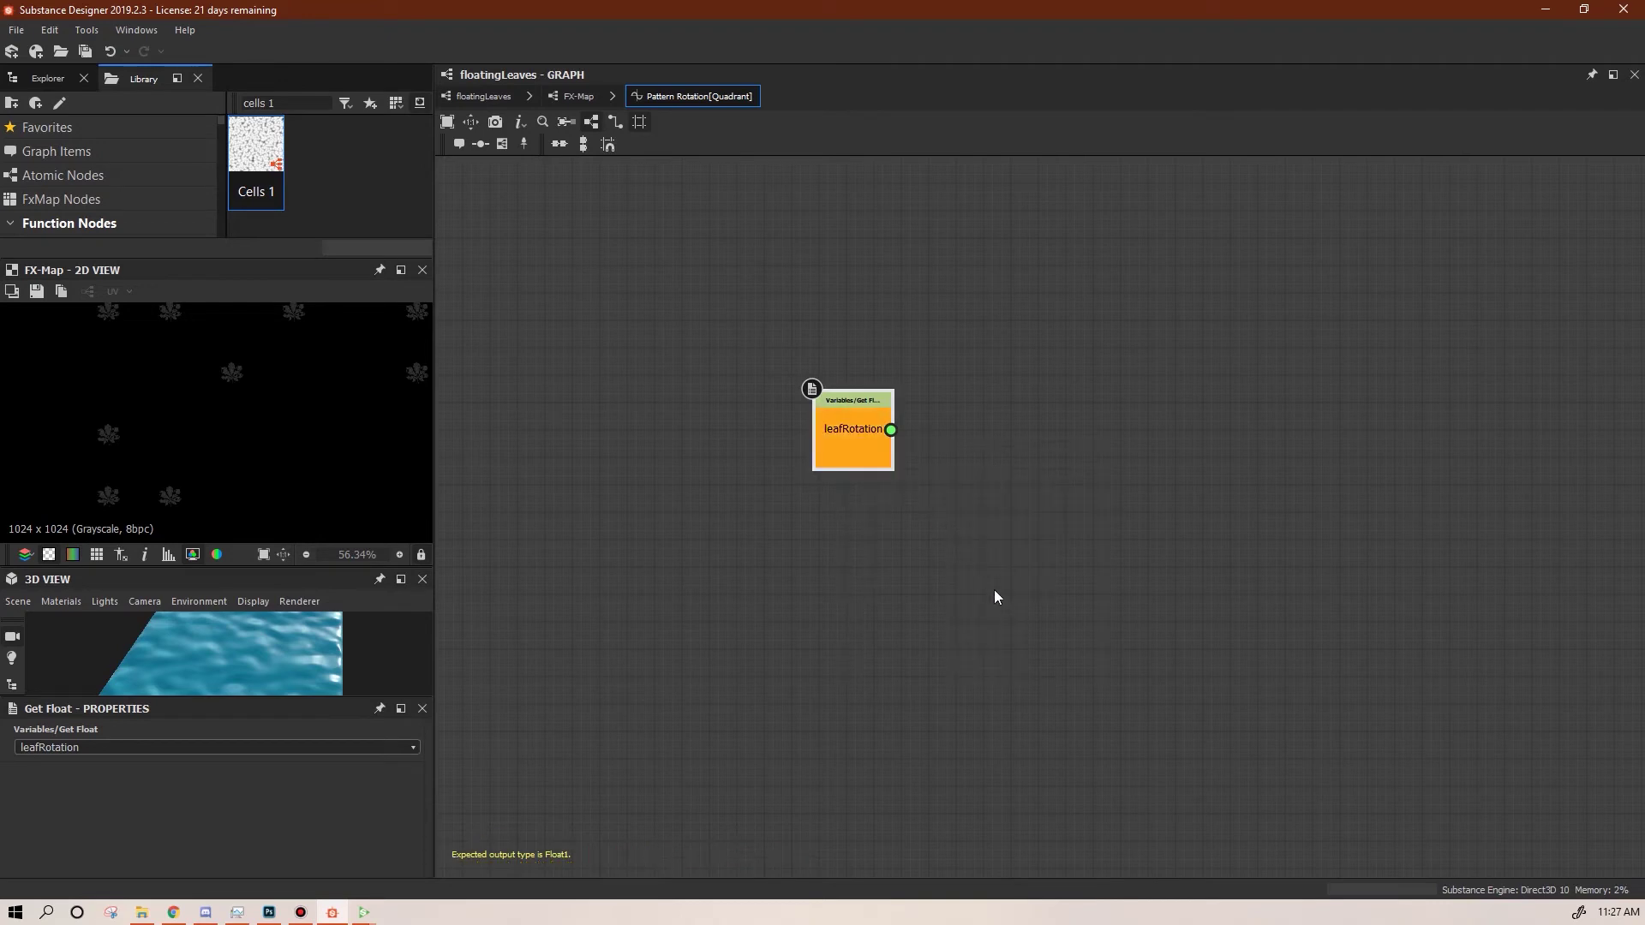
Return to the FX-Map graph and review the leftmost bottom quadrant's pattern functions and Color / Luminosity function options
click(578, 96)
middle_drag(1149, 633, 1159, 557)
click(951, 647)
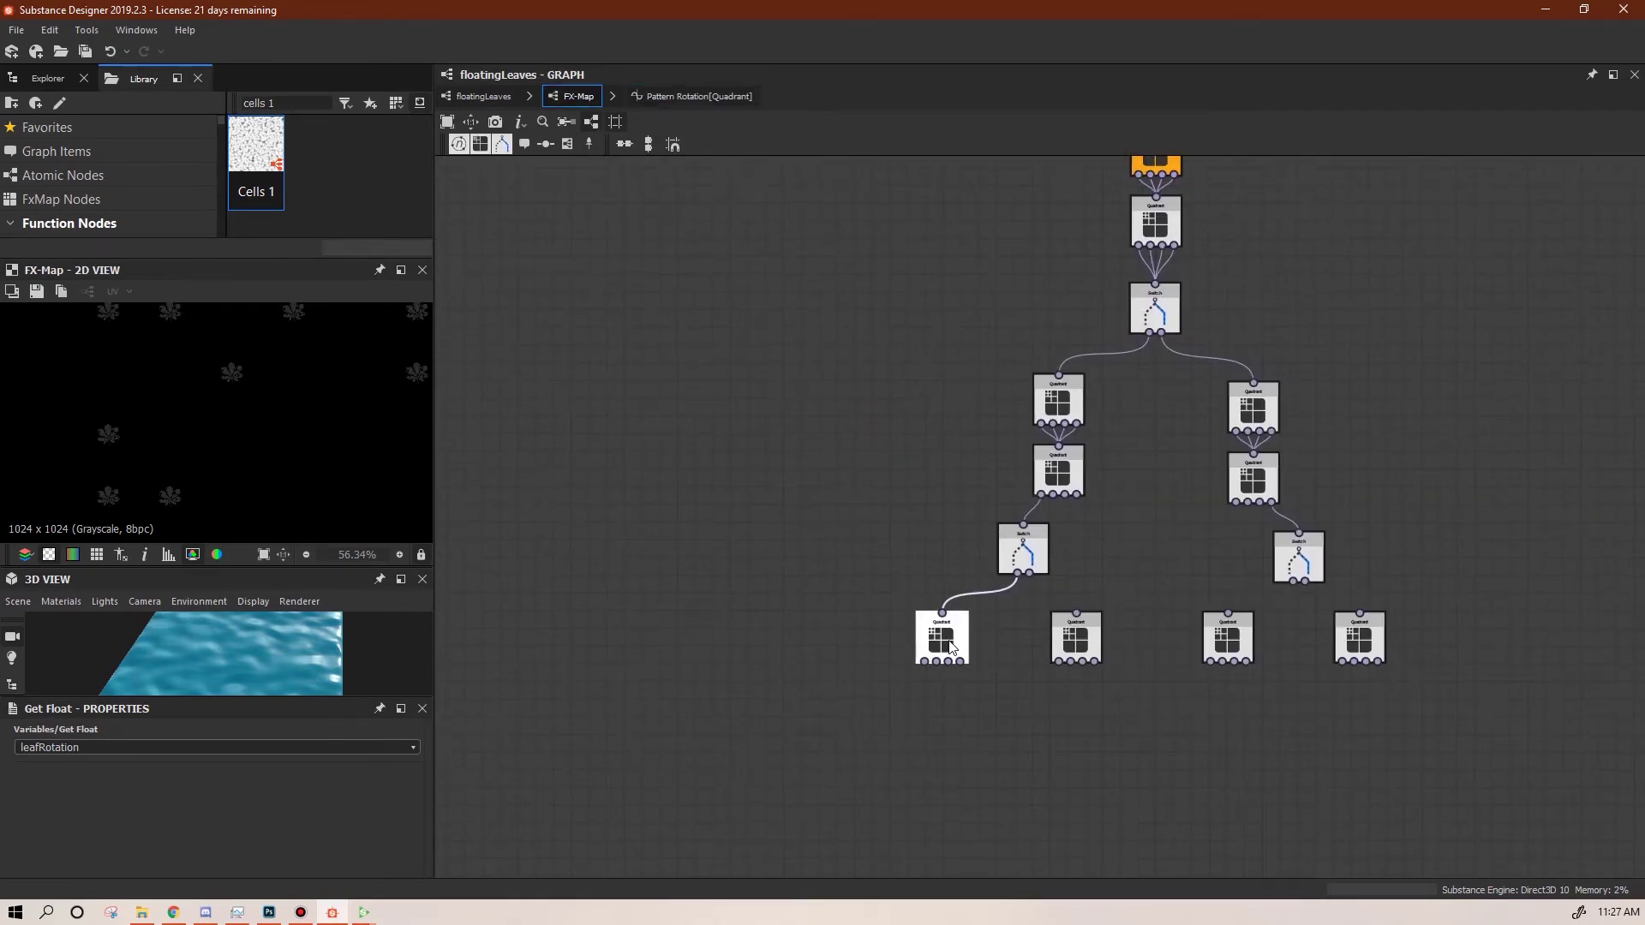
drag(952, 644, 956, 637)
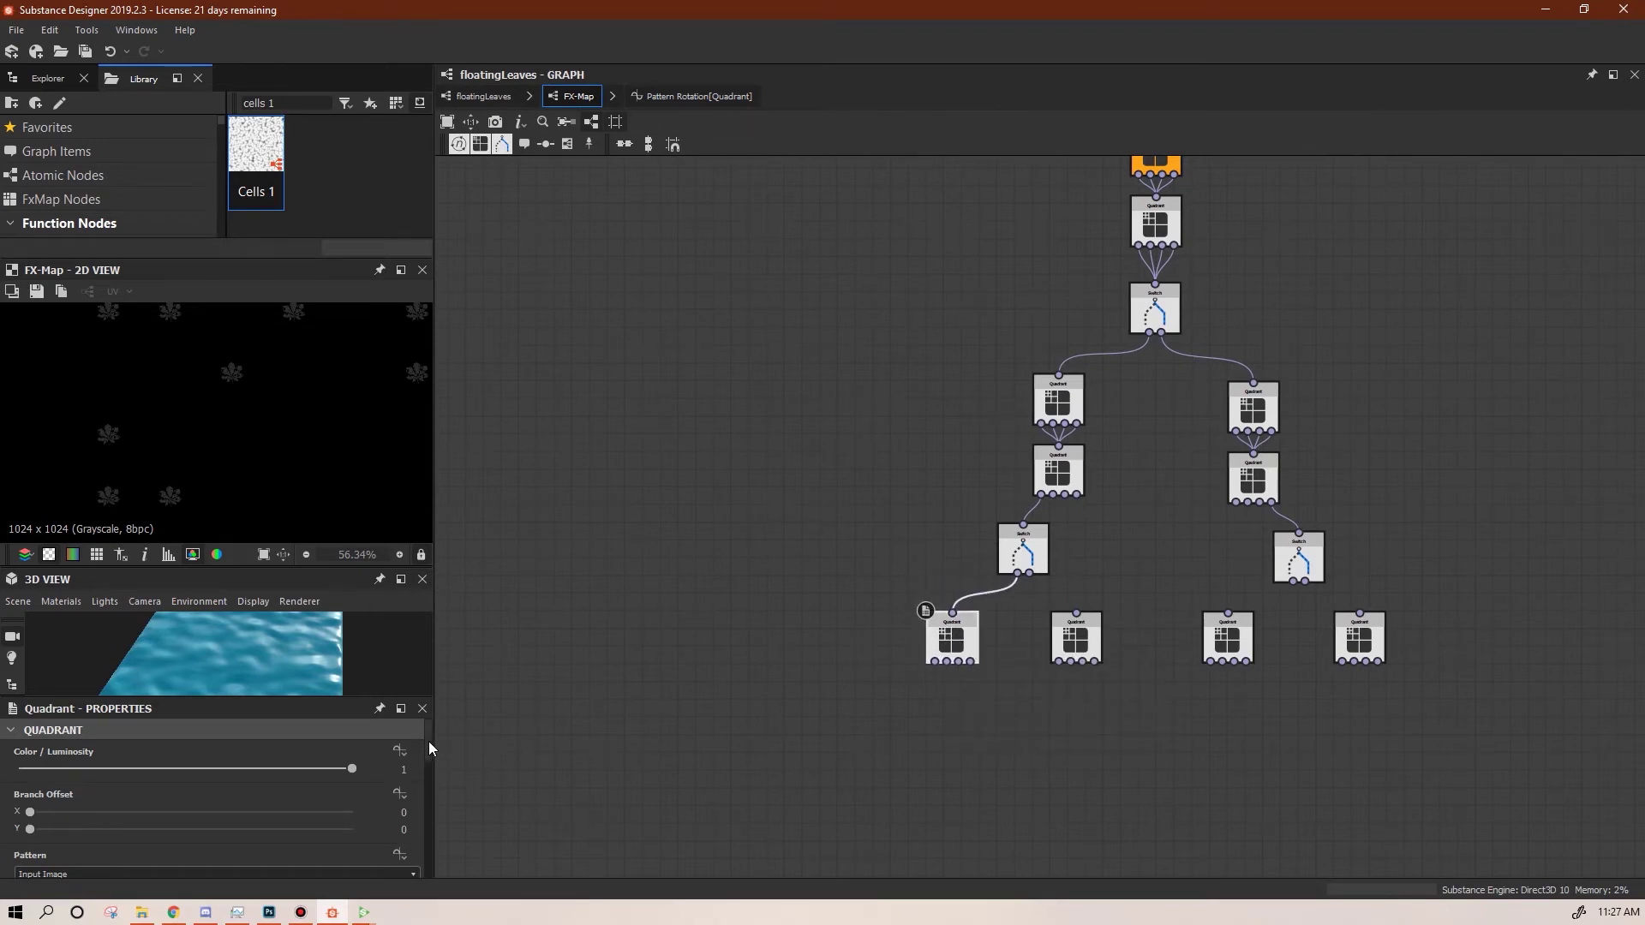
mouse_move(429, 742)
mouse_down()
mouse_move(420, 853)
mouse_move(428, 771)
mouse_up()
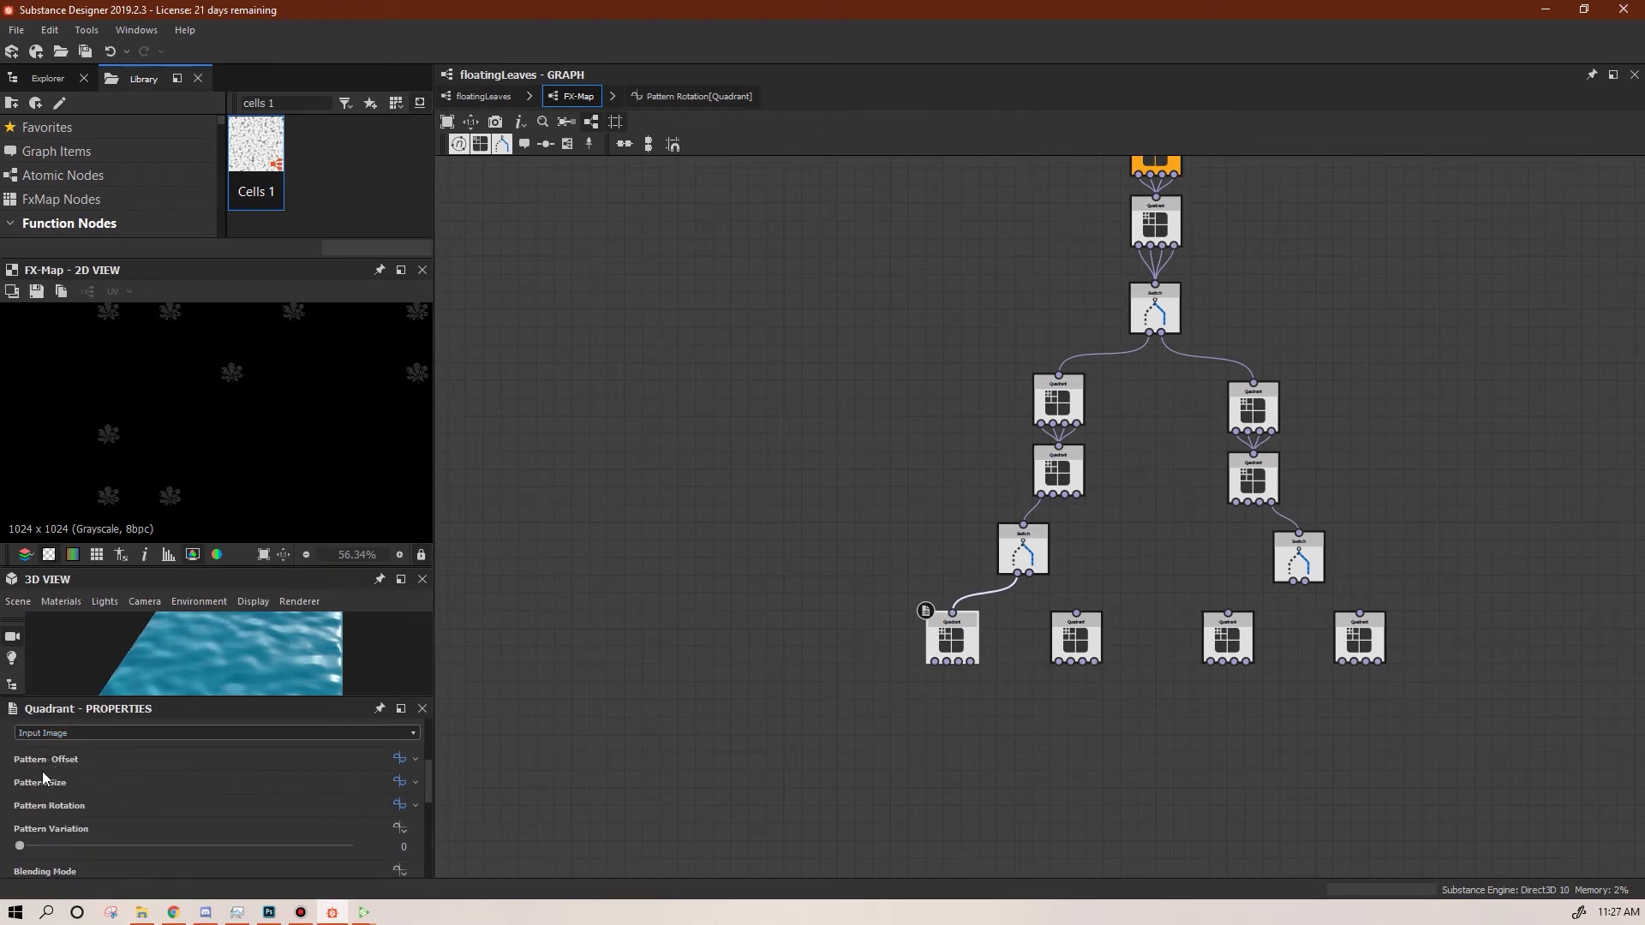
drag(433, 784, 441, 732)
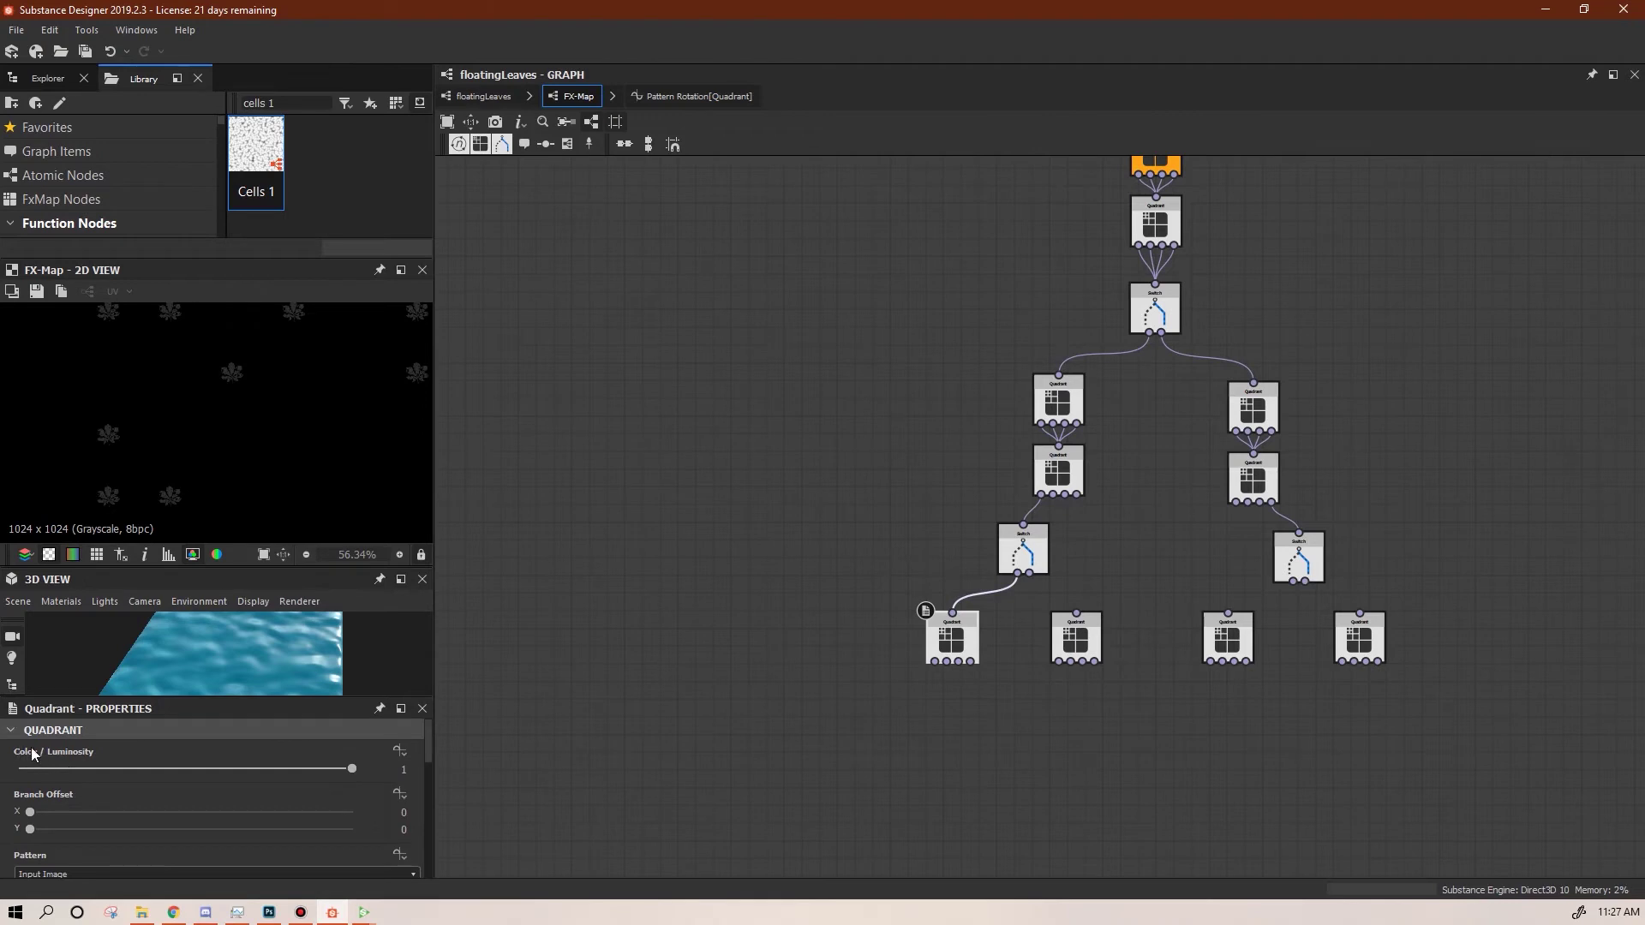
click(404, 754)
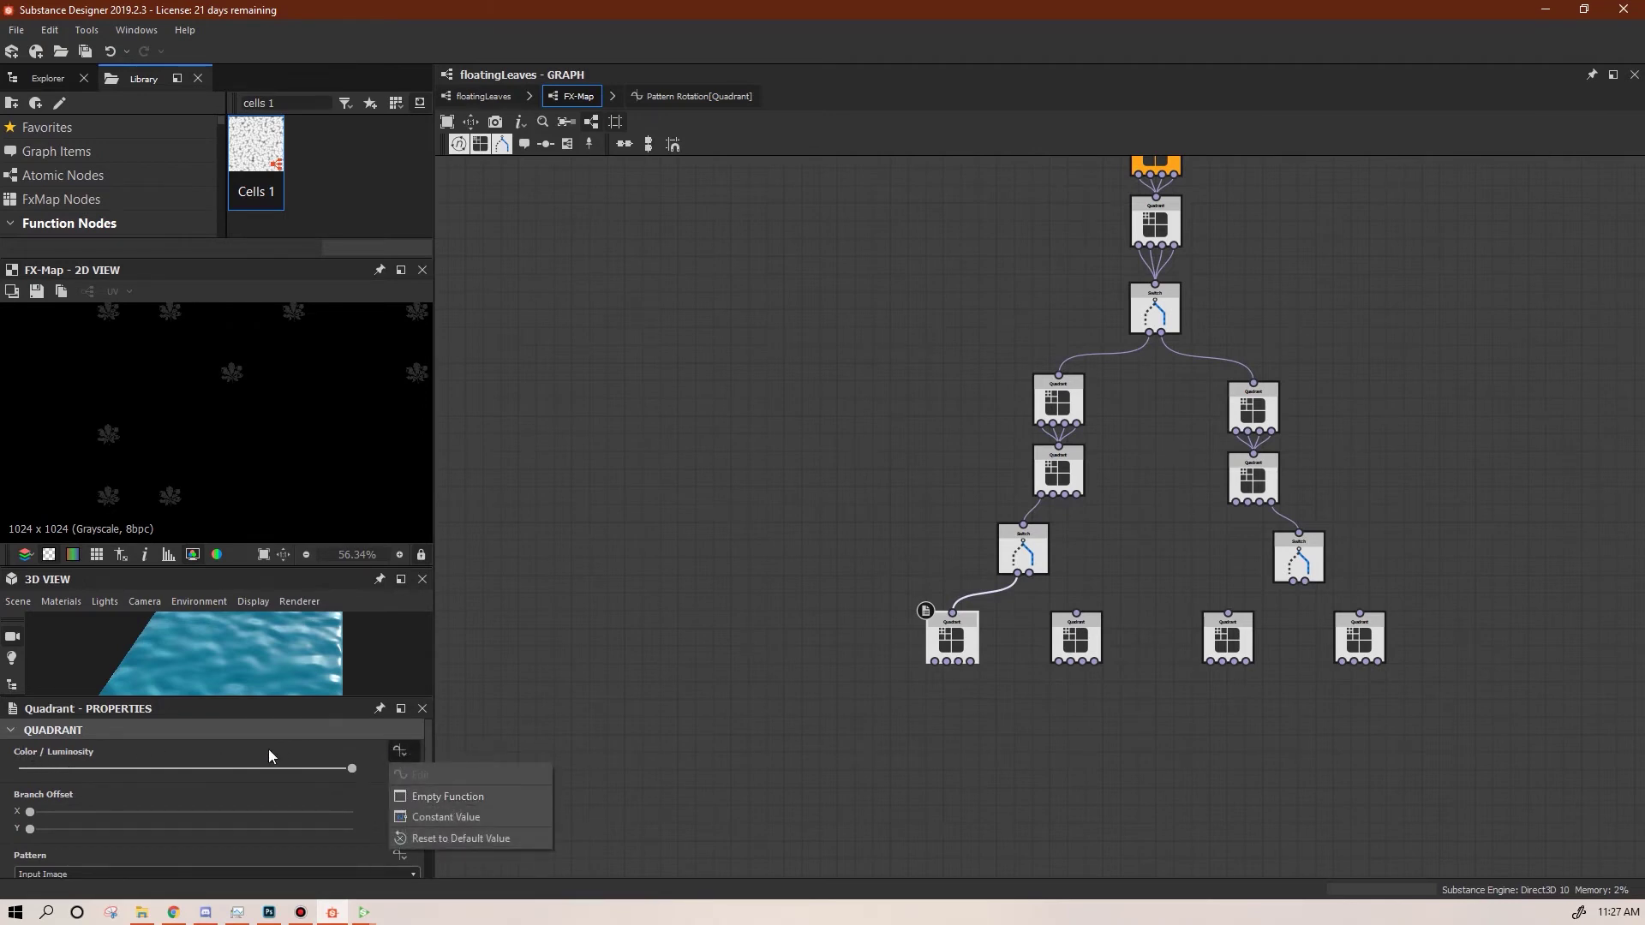
click(538, 691)
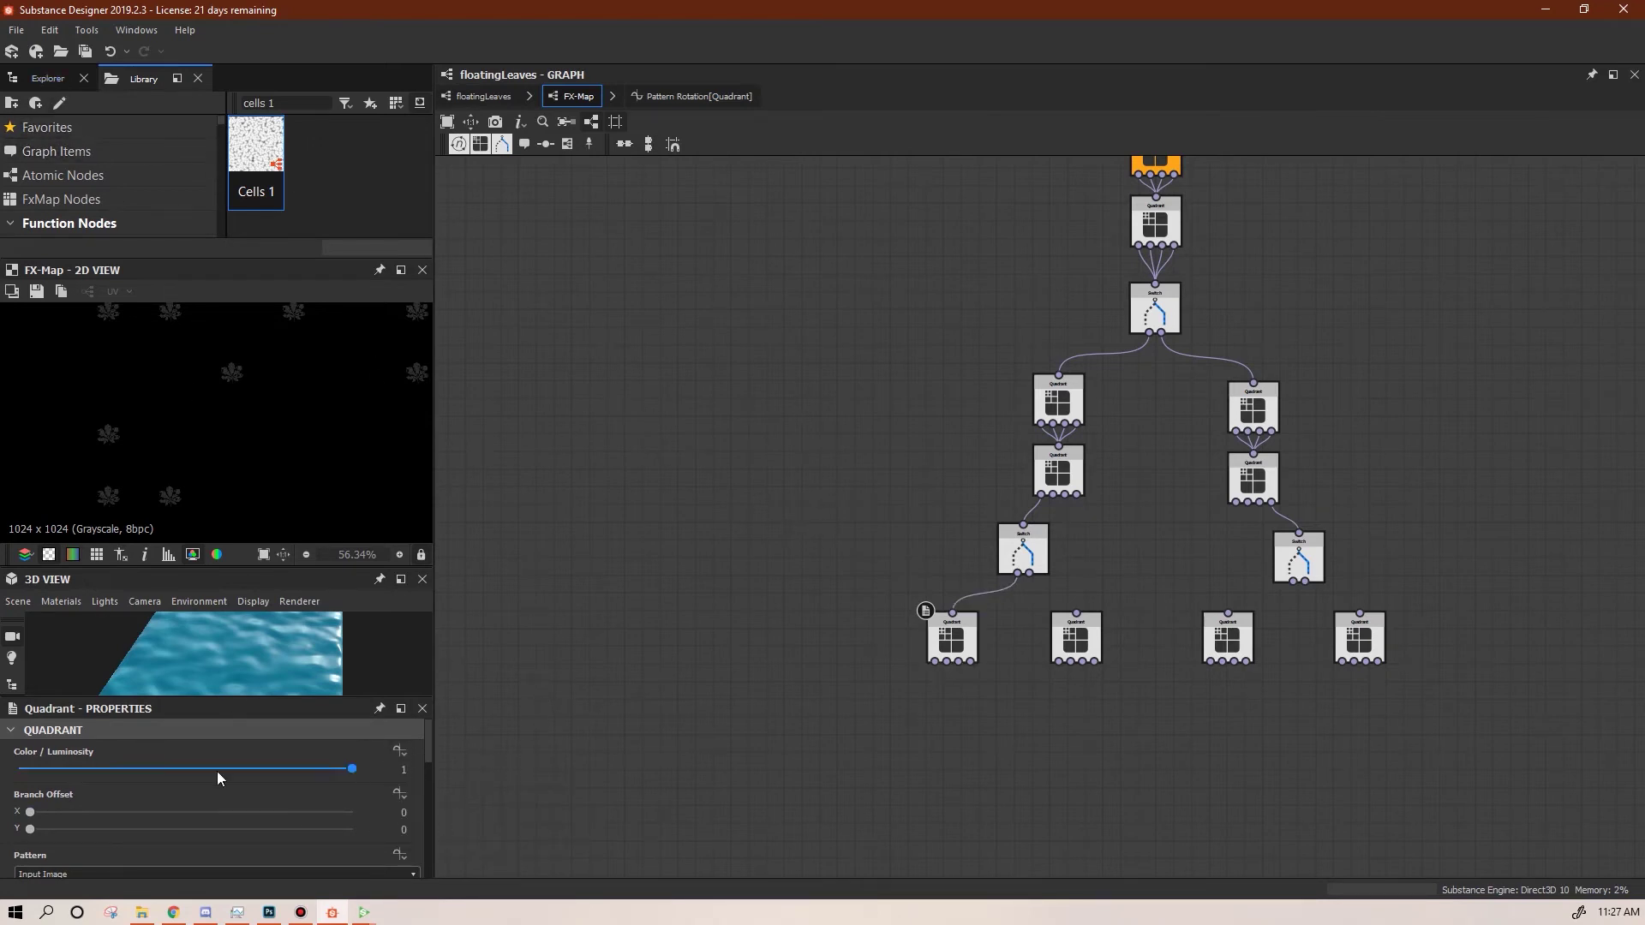
Create a new Substance function in the floatingLeaves.sbs package and rename it LeavesFX
click(40, 83)
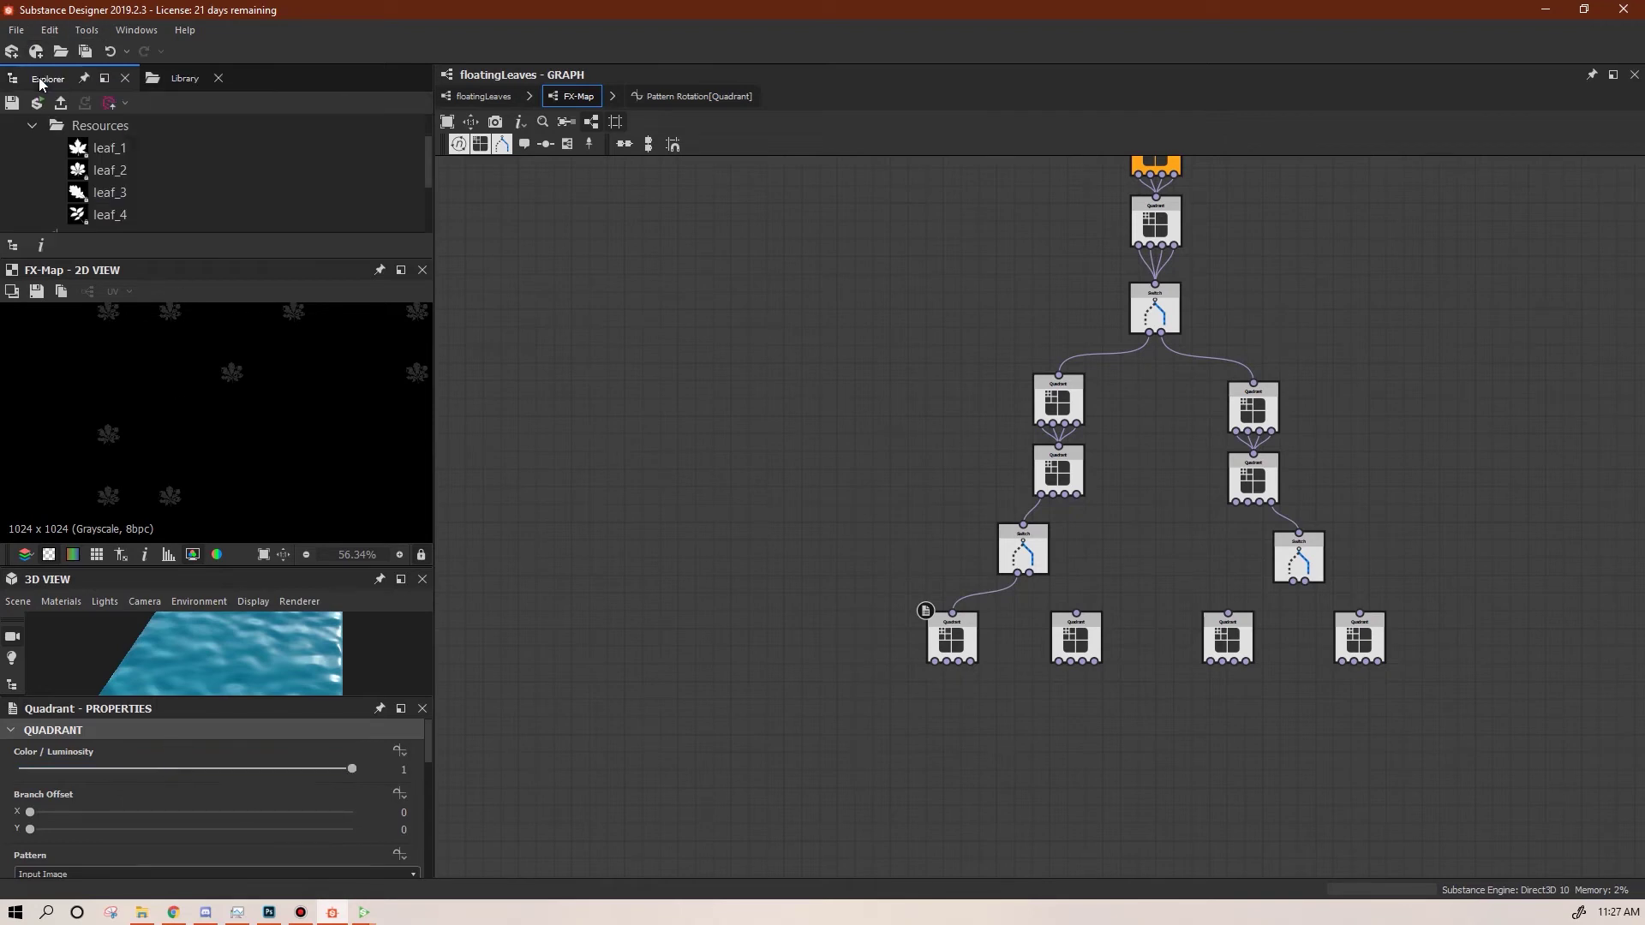
scroll(398, 199, down, 3)
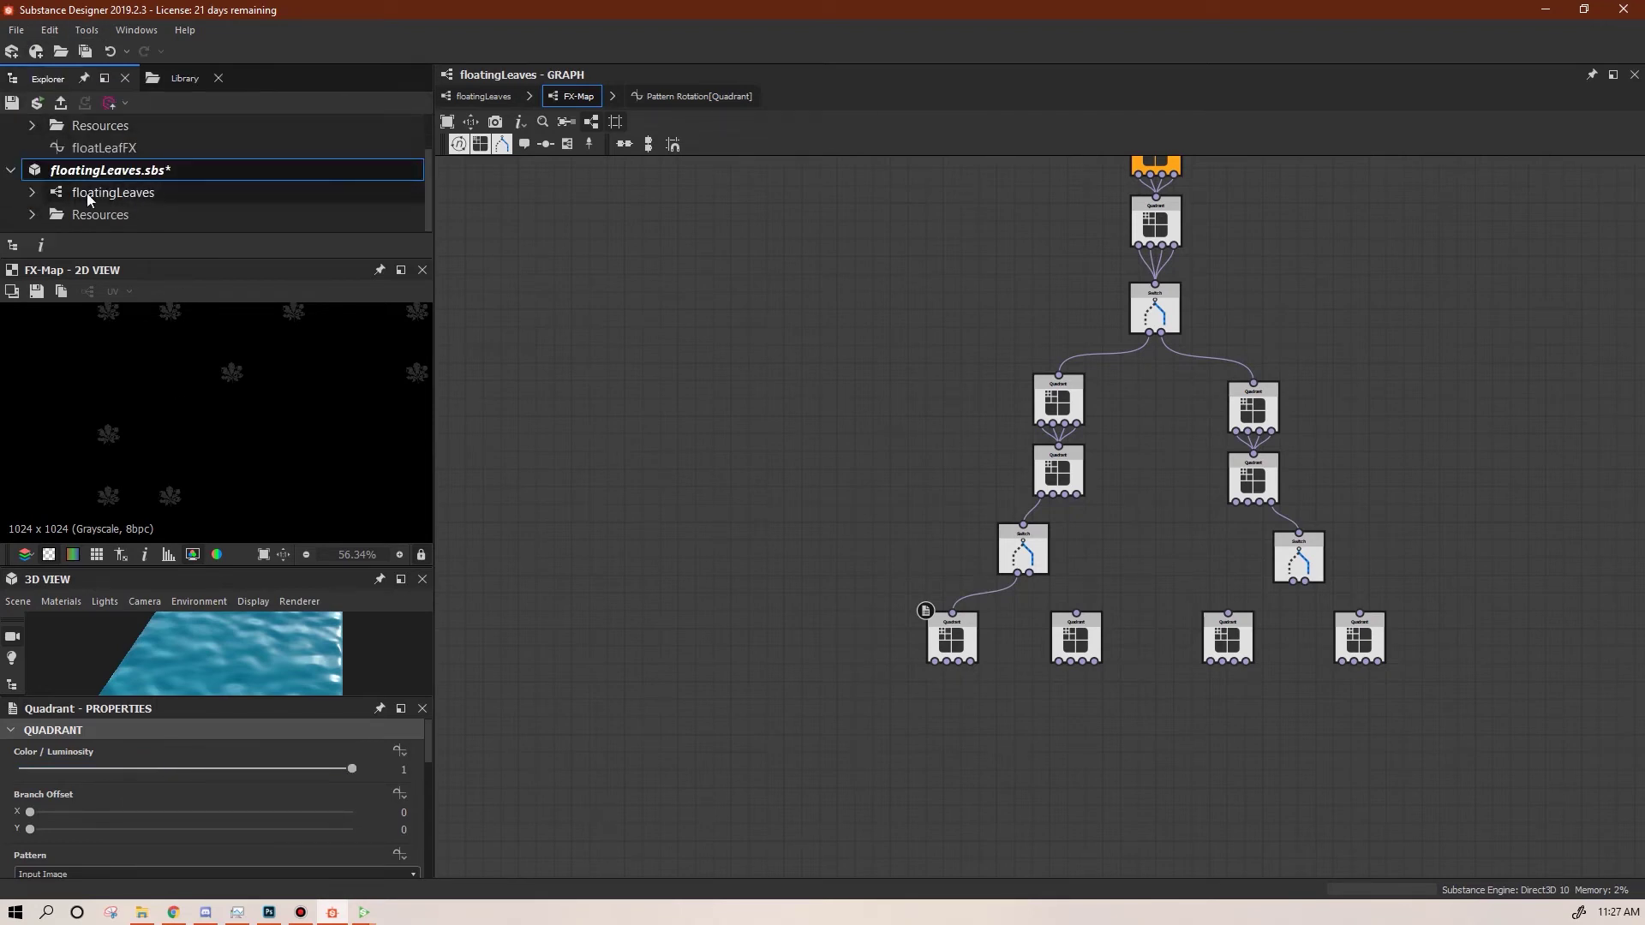
click(113, 171)
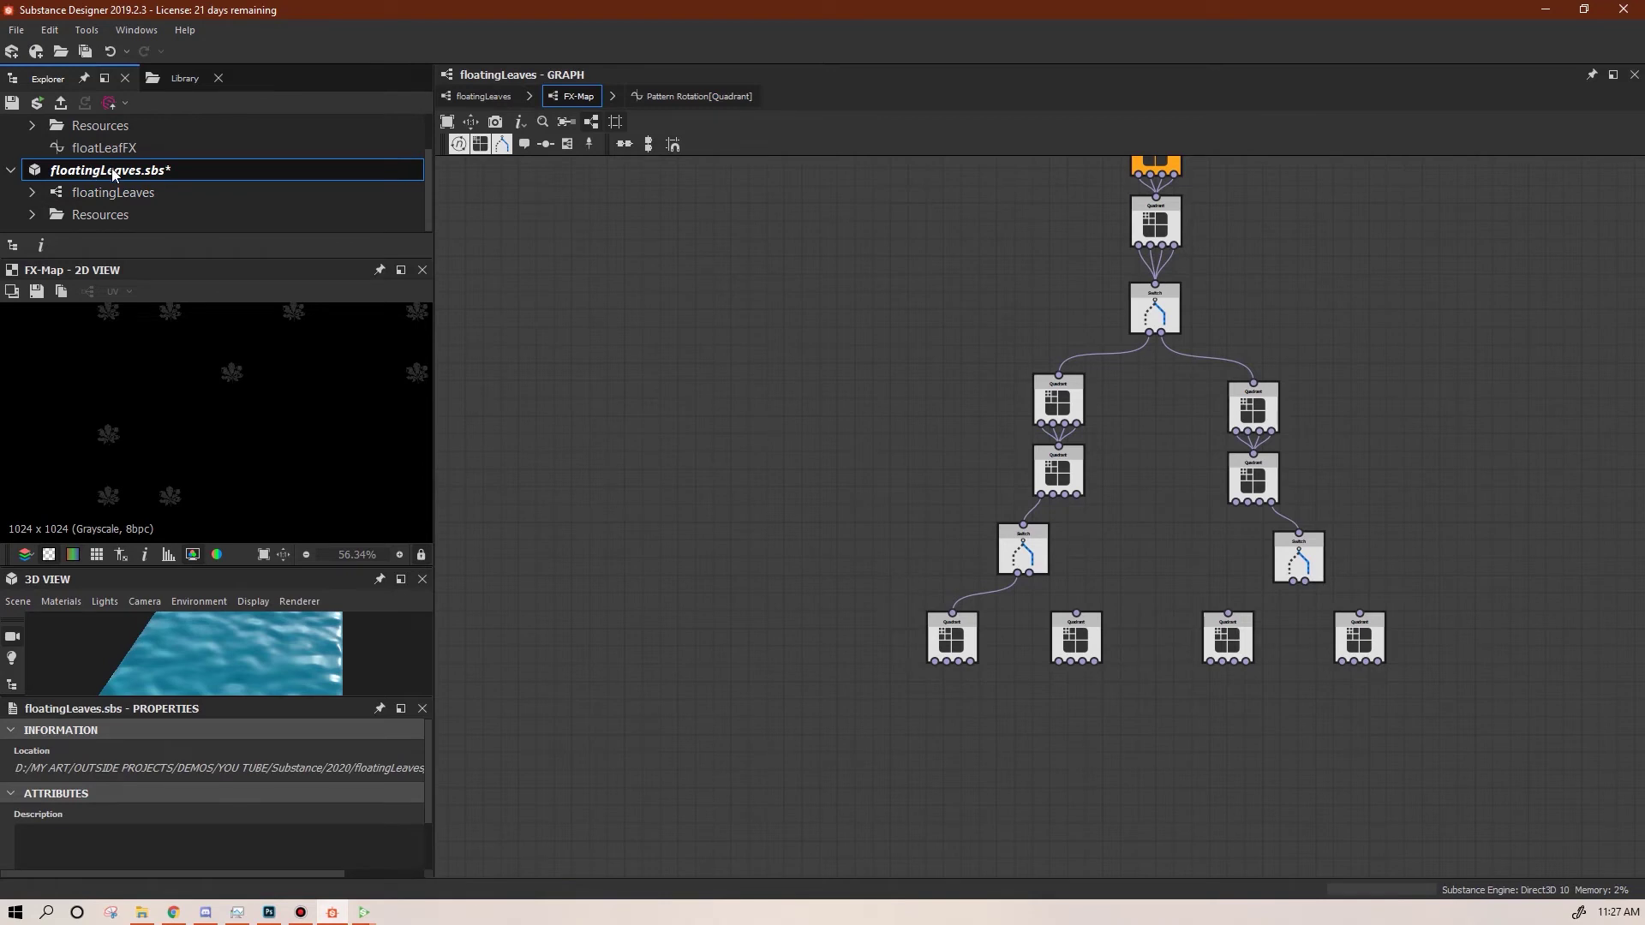
right_click(113, 171)
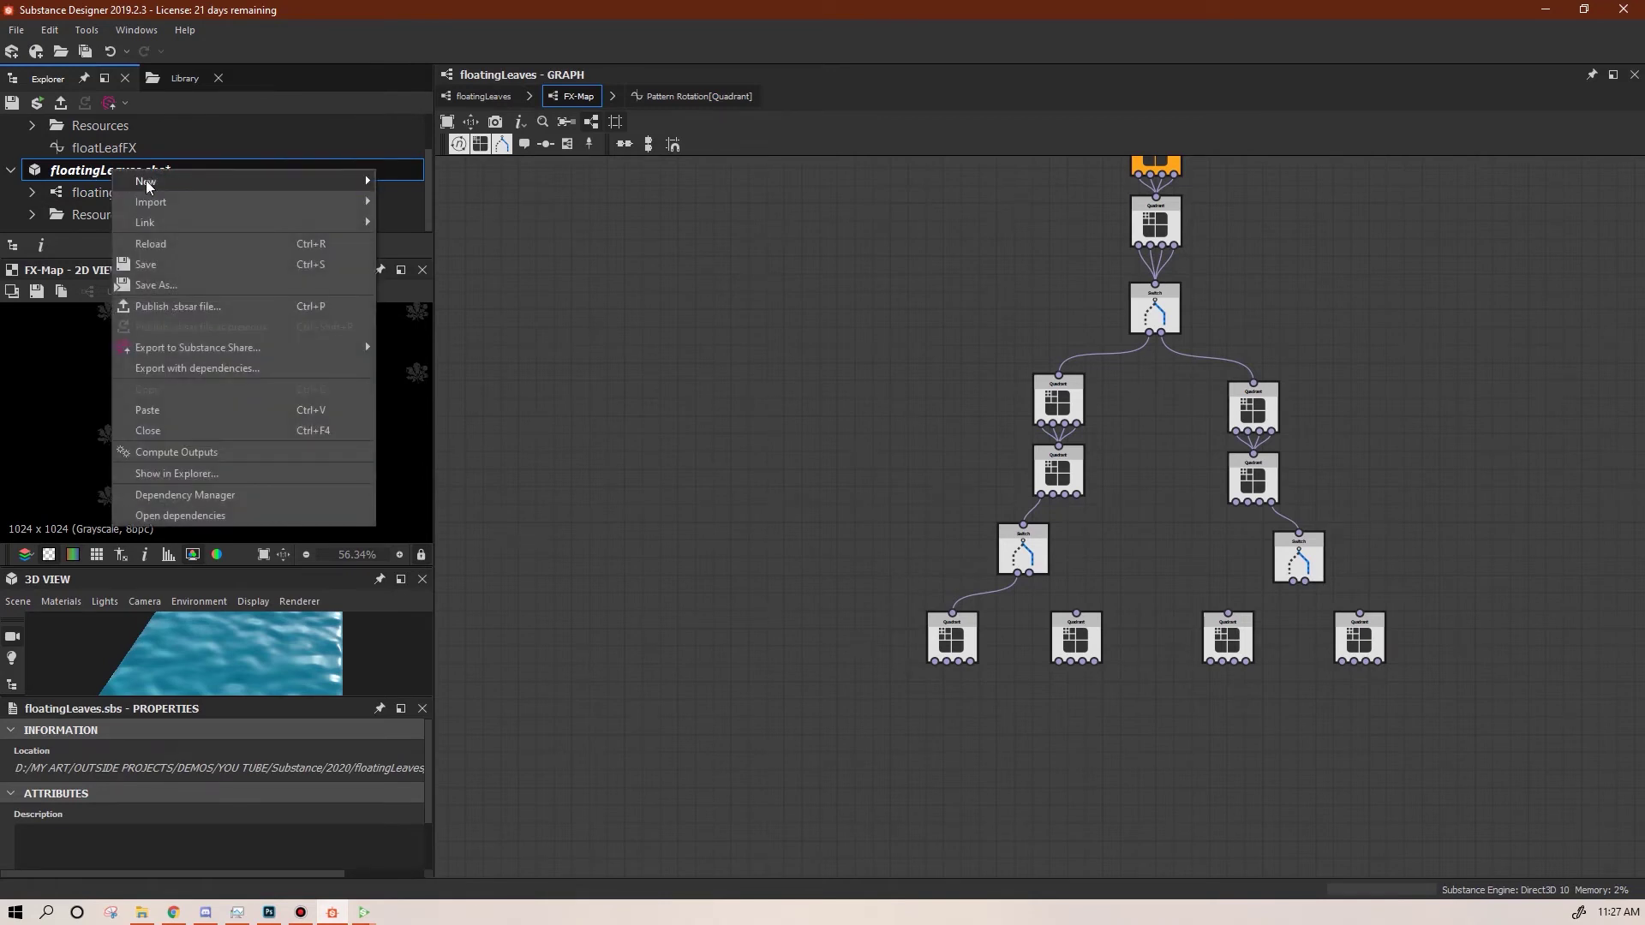
mouse_move(148, 183)
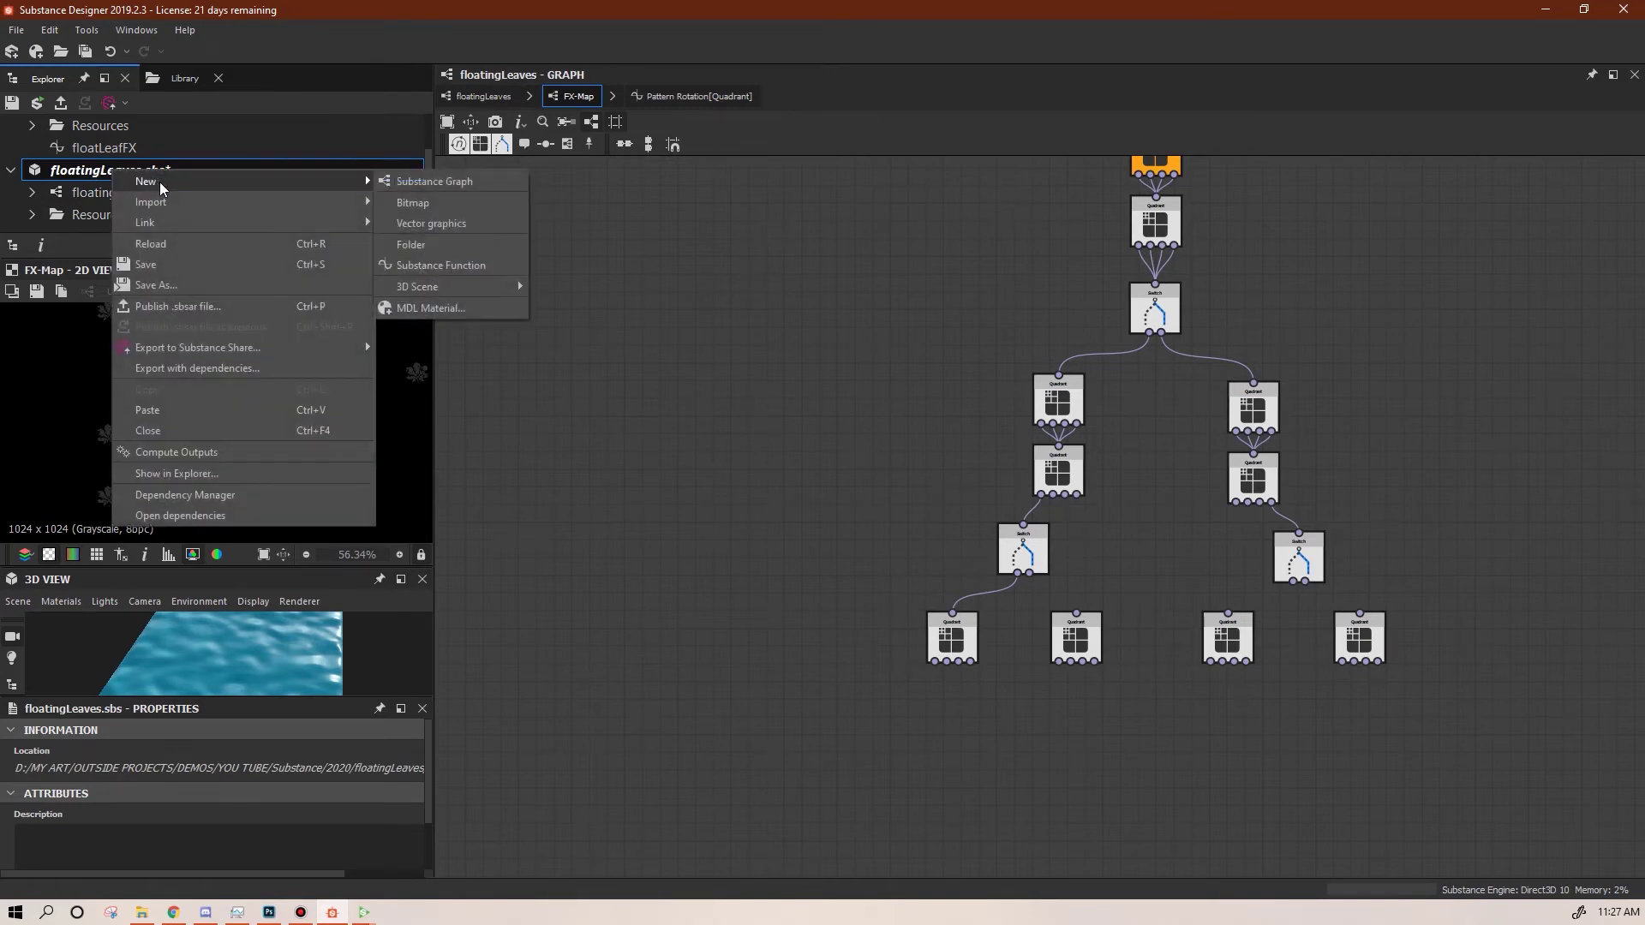
click(467, 266)
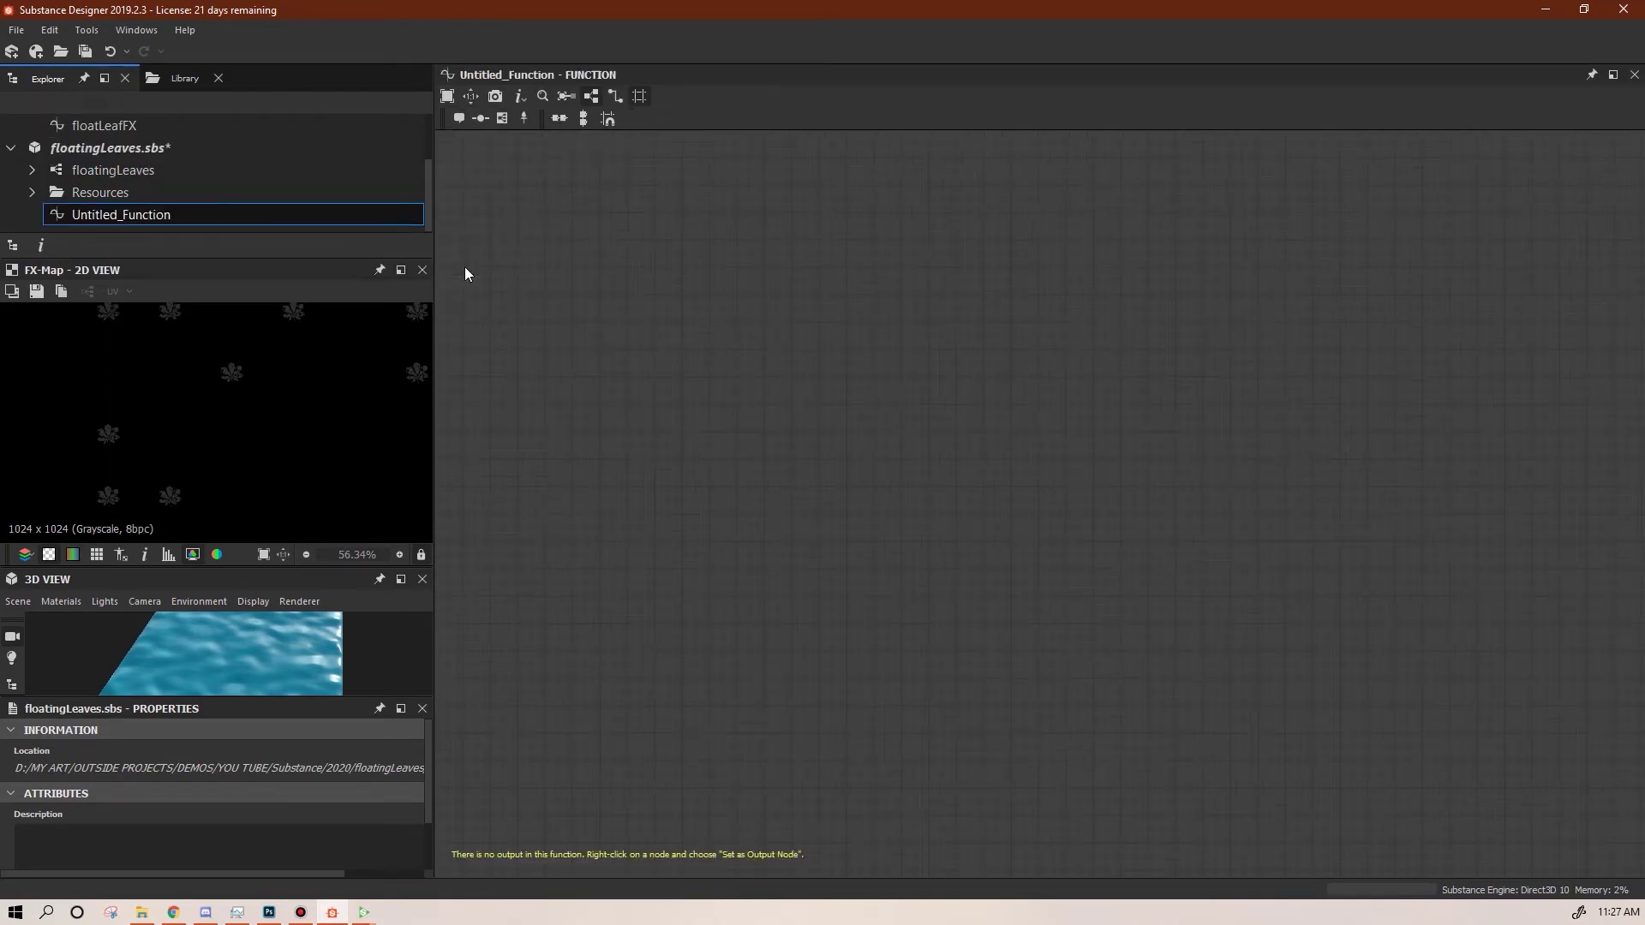
right_click(122, 216)
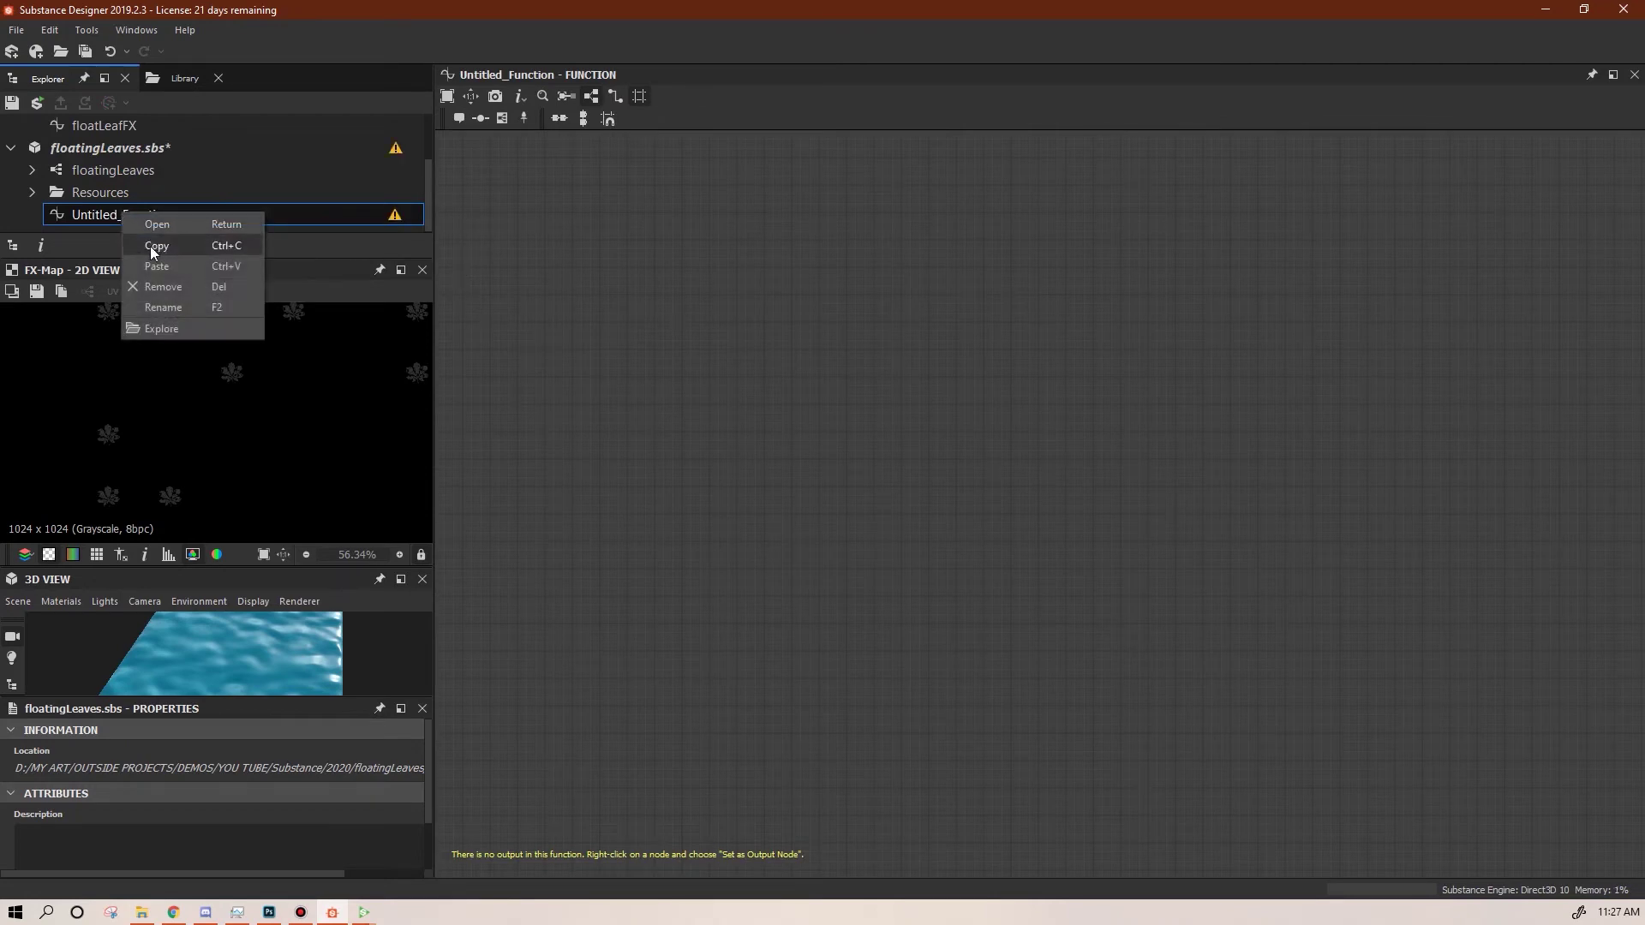
click(173, 307)
text(LeavesFX)
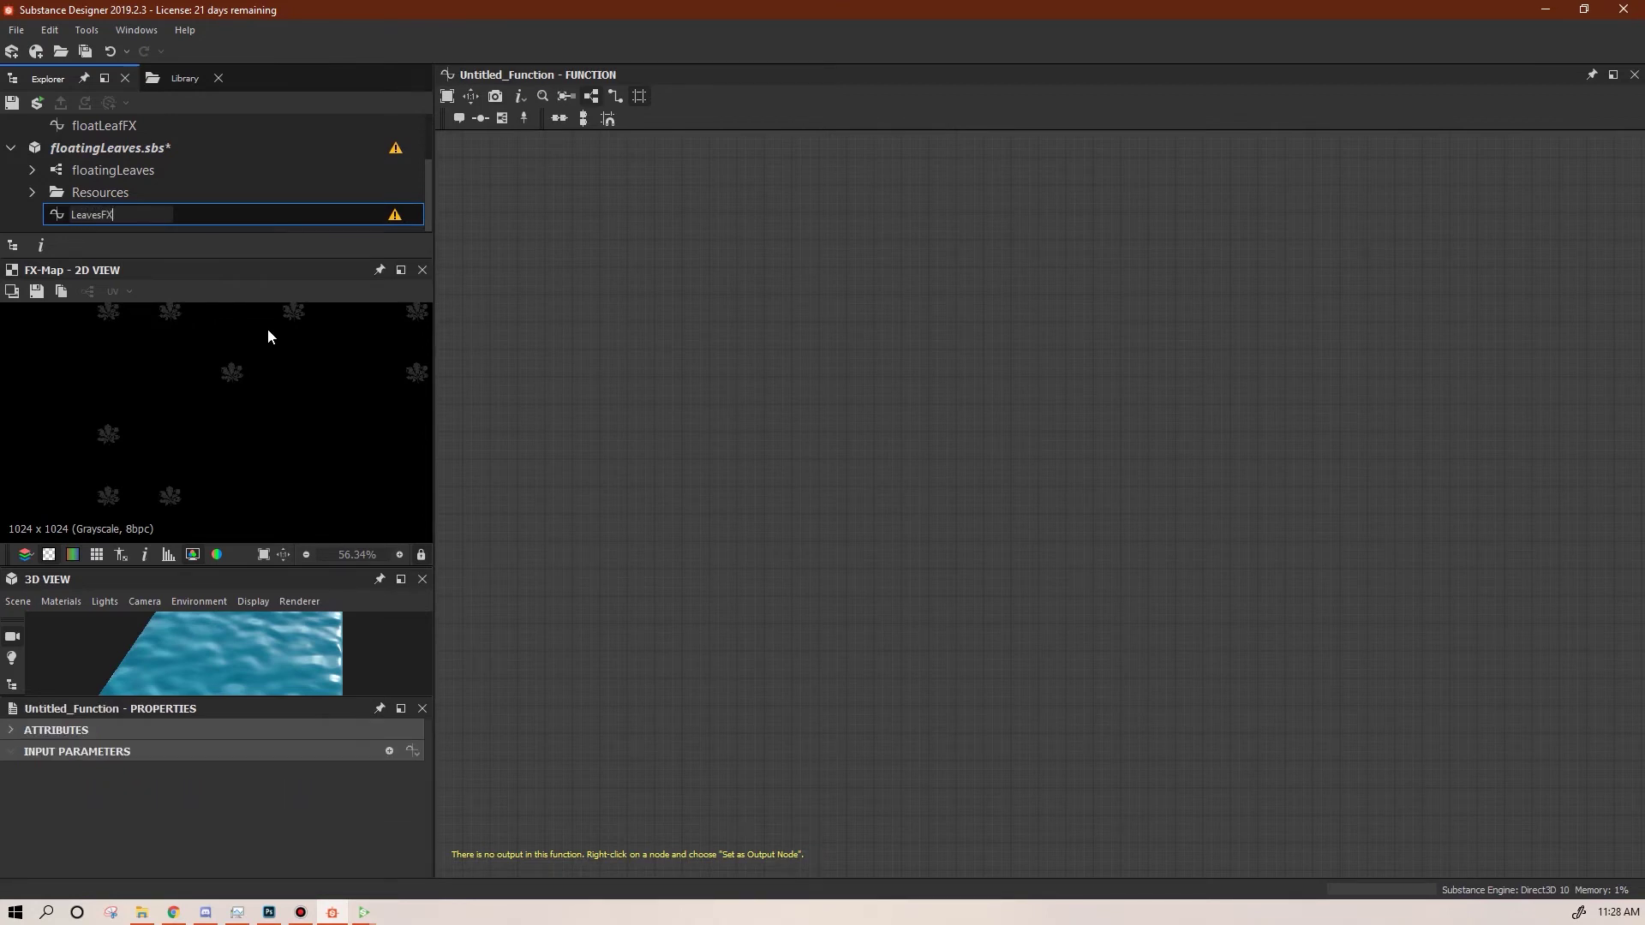
key(Return)
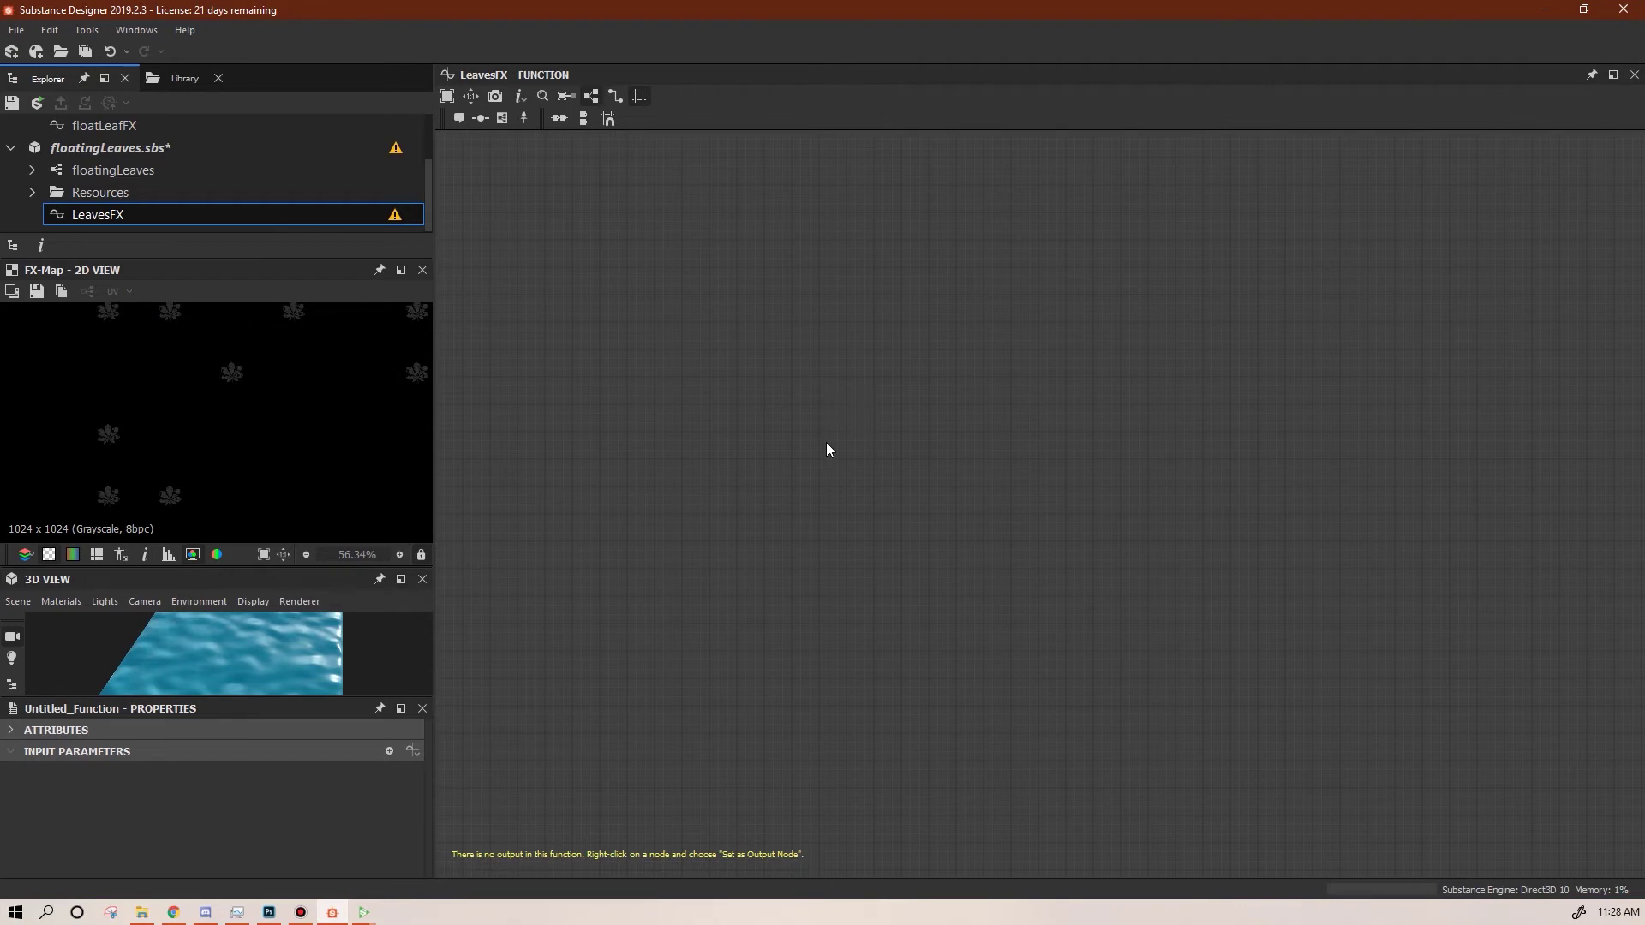
Add a Random node to the LeavesFX function and paste two copies of it, spacing the three nodes apart
right_click(809, 306)
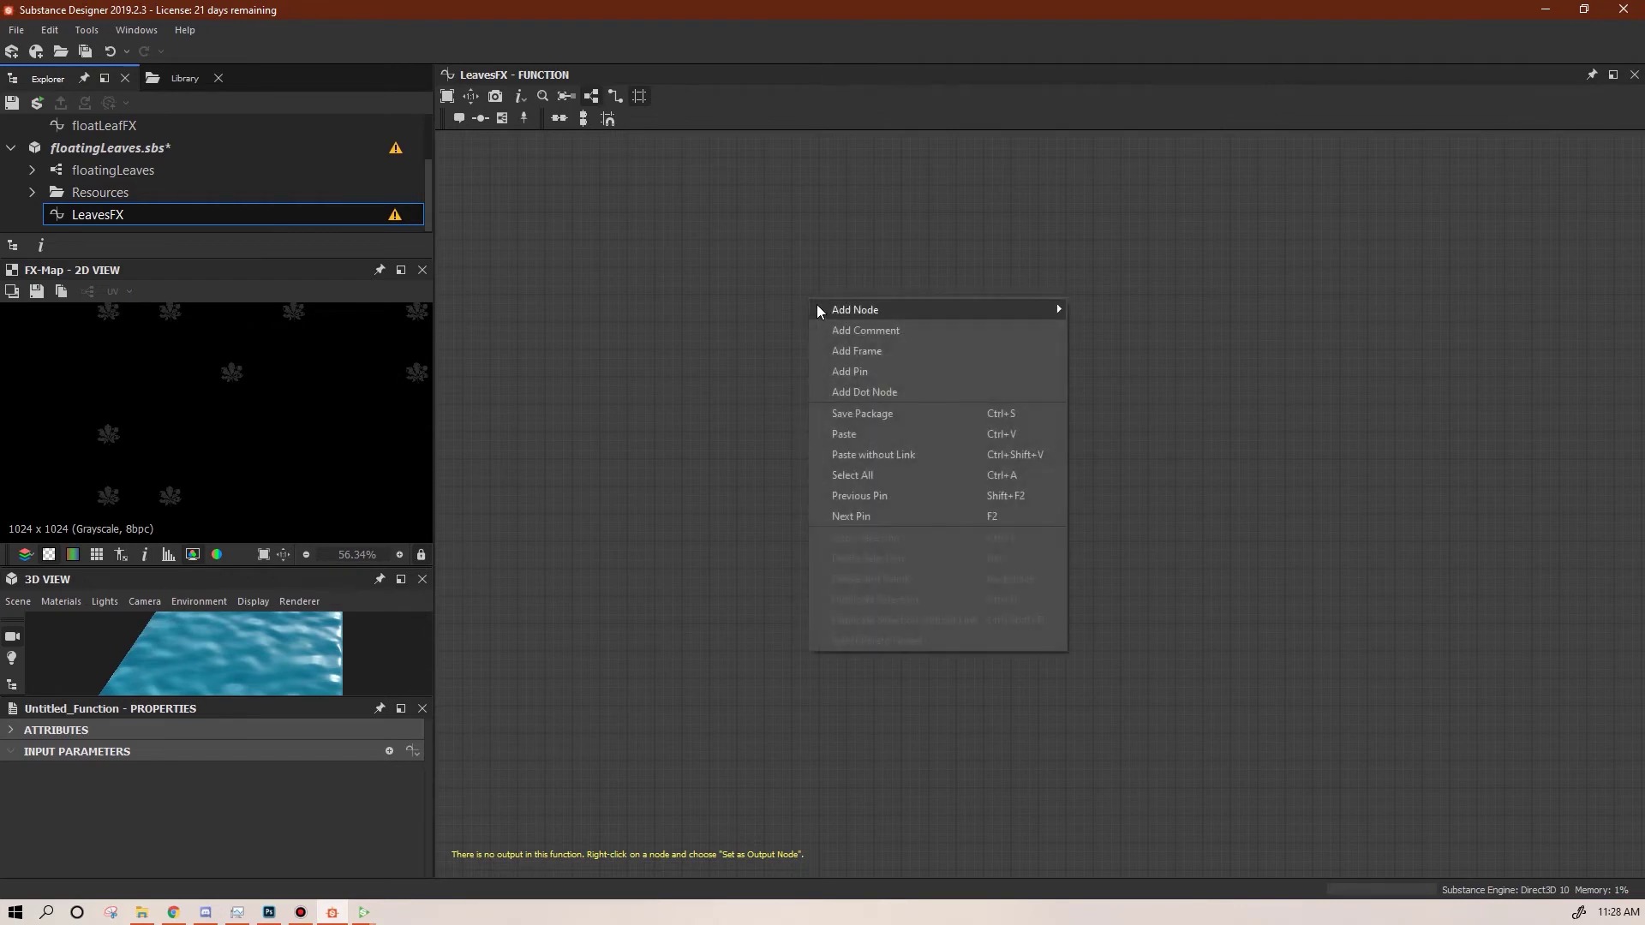
mouse_move(942, 309)
mouse_move(1091, 316)
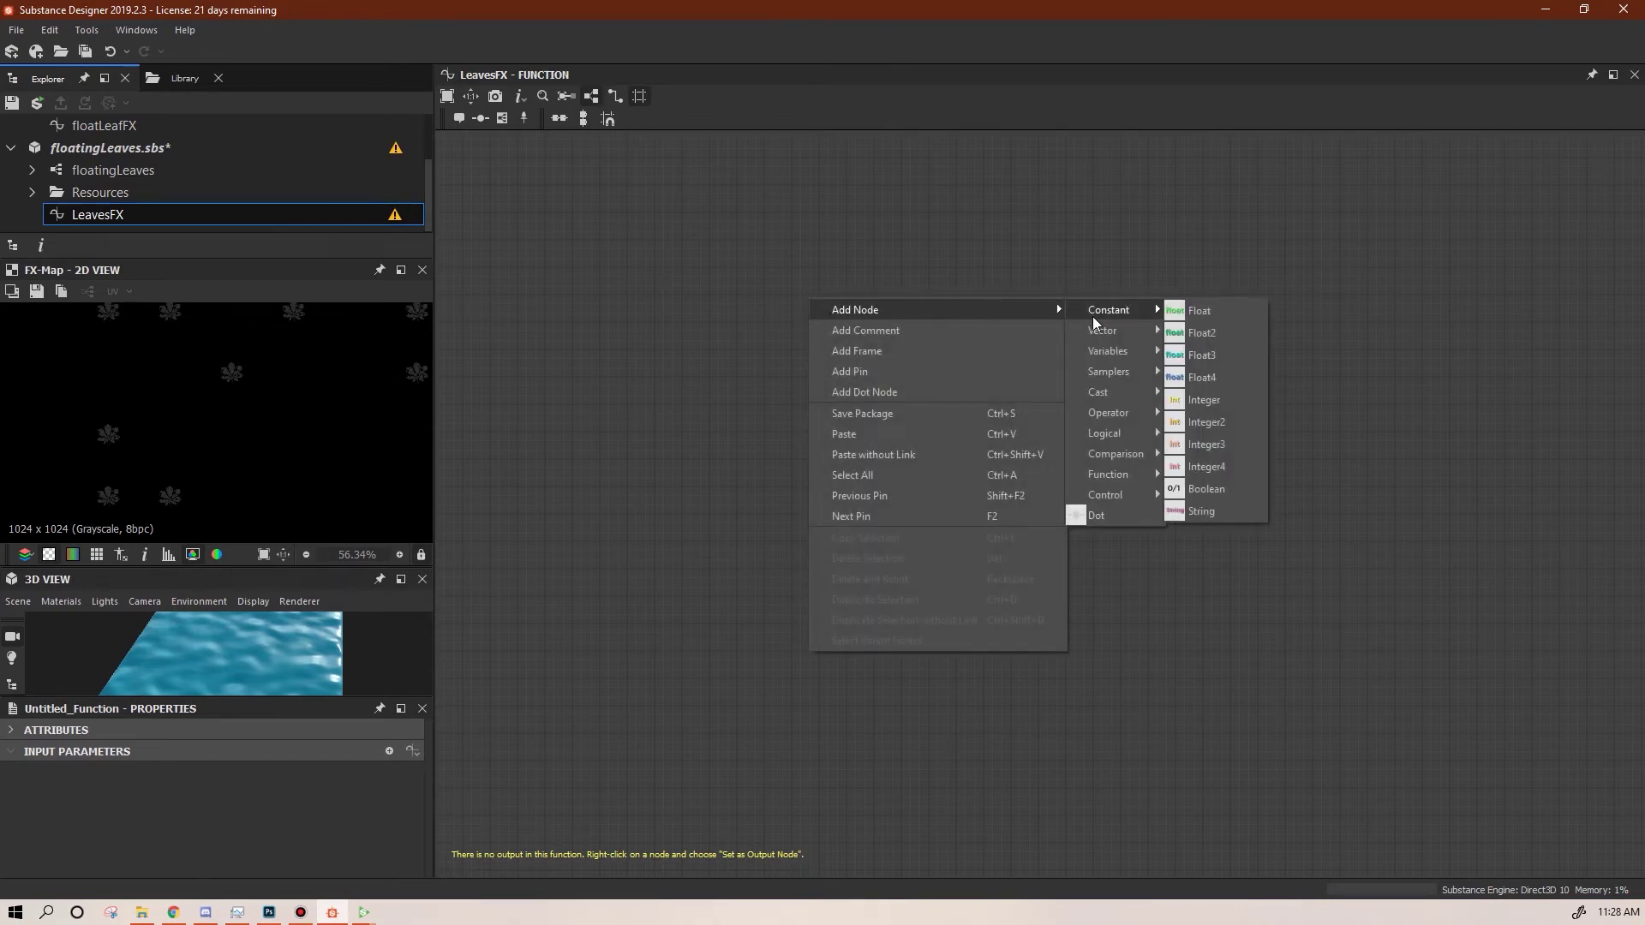
mouse_move(1123, 477)
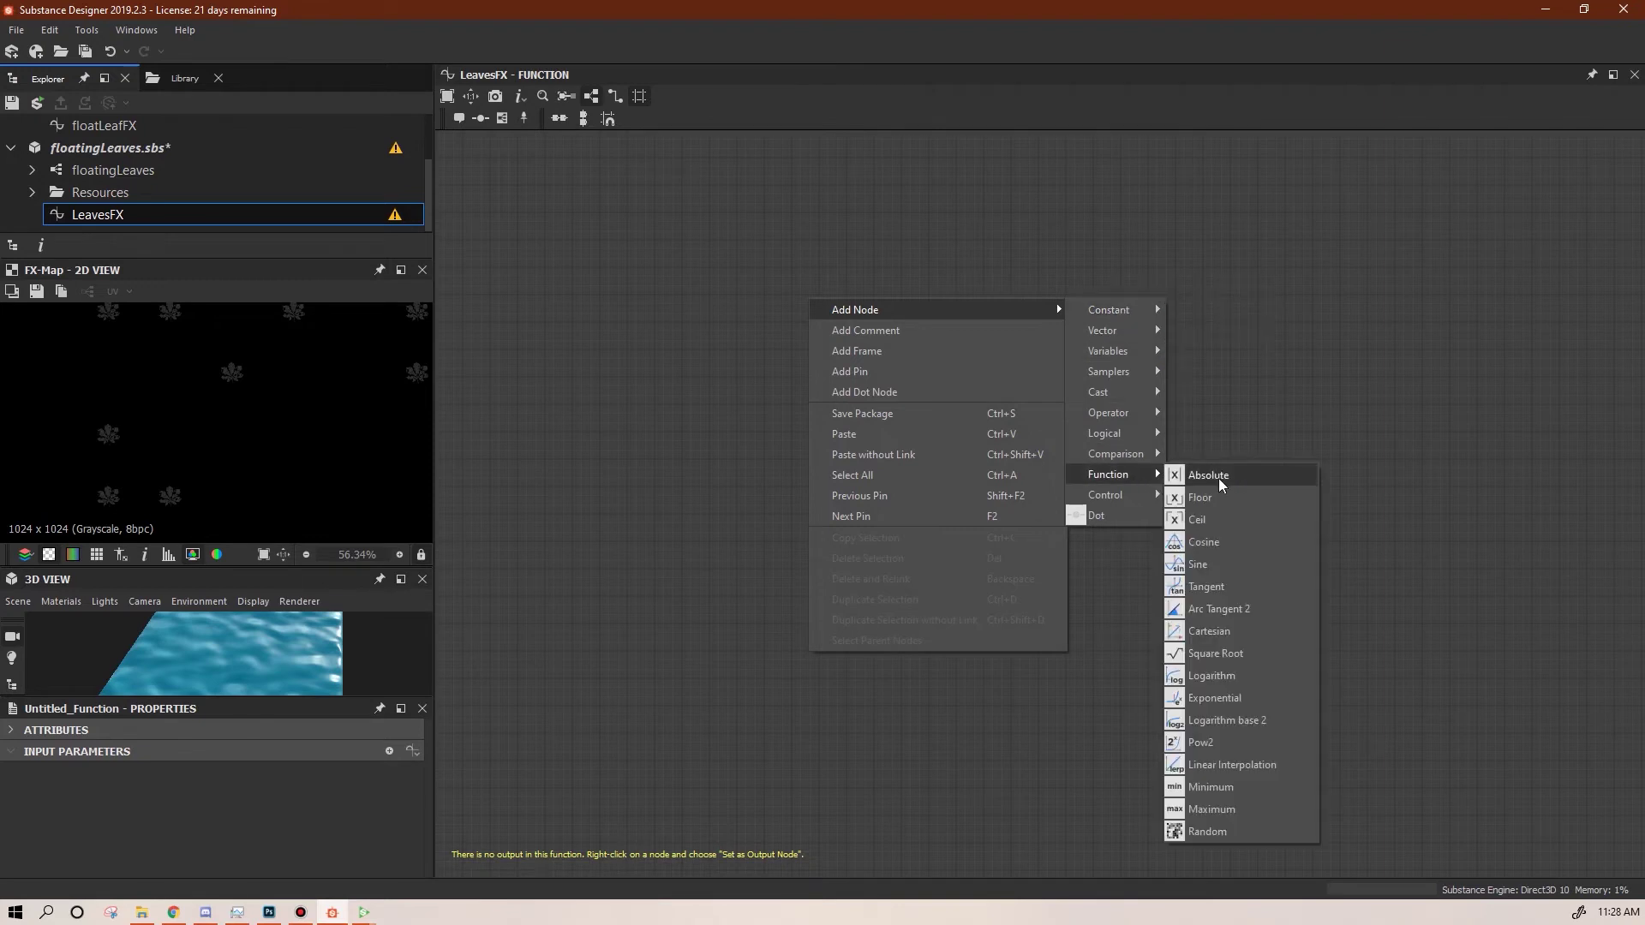
click(1236, 831)
click(812, 331)
key(ctrl+c)
key(ctrl+v)
drag(1179, 427, 1171, 465)
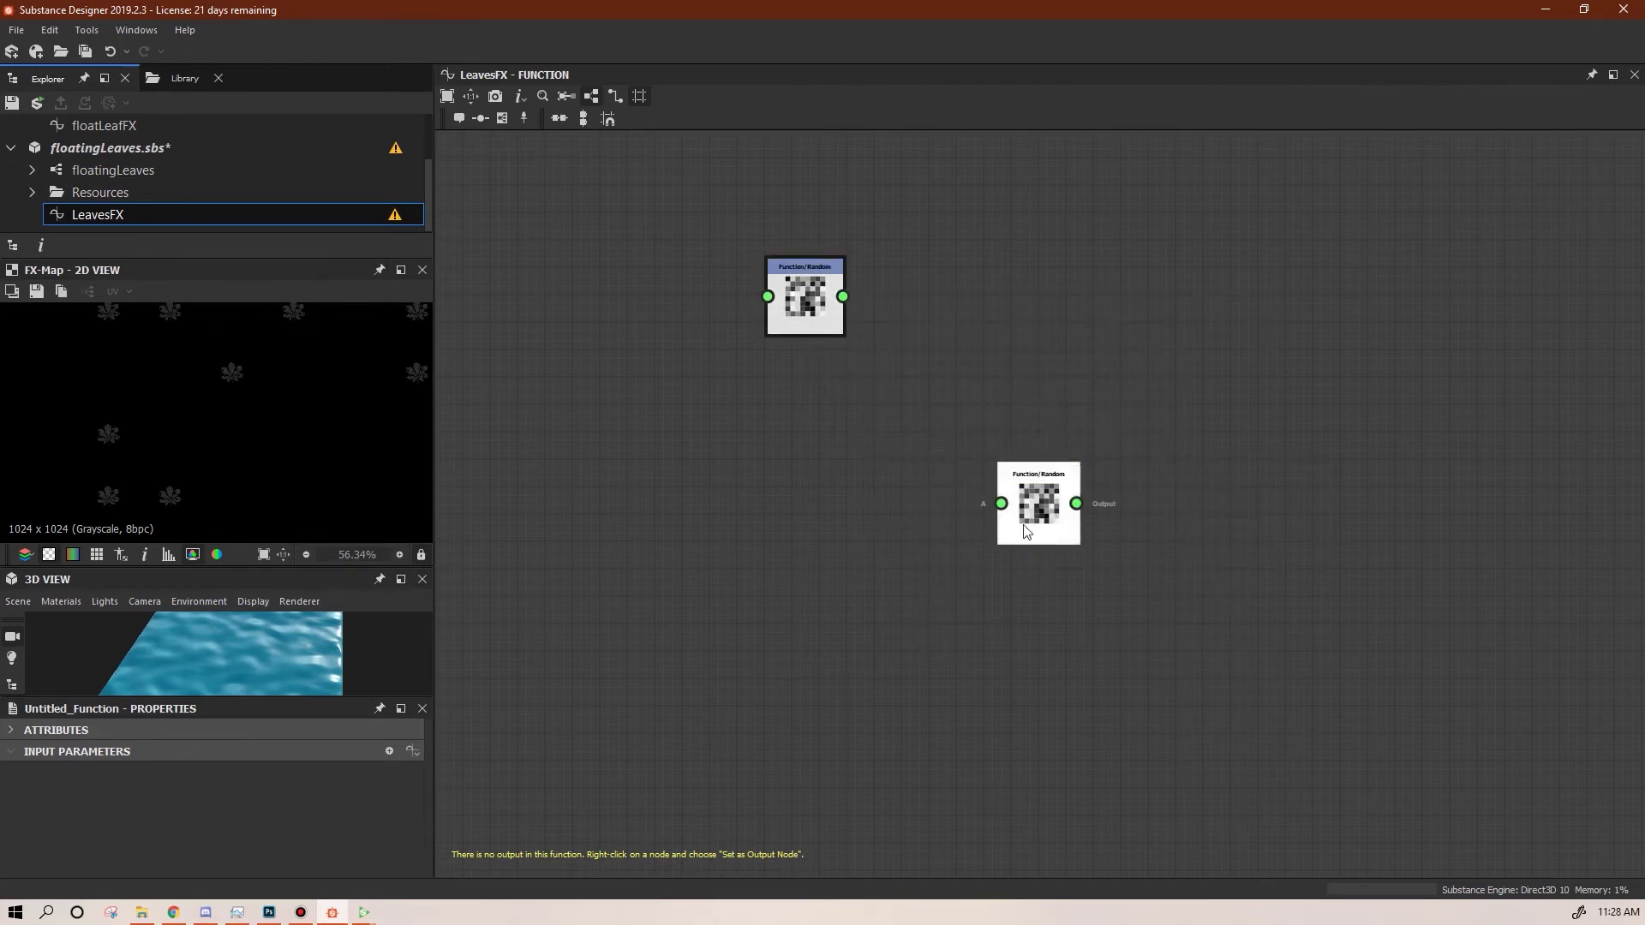
drag(1045, 529, 648, 498)
key(ctrl+v)
drag(778, 450, 805, 411)
middle_drag(902, 490, 1202, 578)
Add a constant Float node with value 1 and connect it to the two vertically stacked Random nodes
right_click(886, 380)
mouse_move(931, 389)
mouse_move(1208, 392)
click(1275, 396)
click(906, 388)
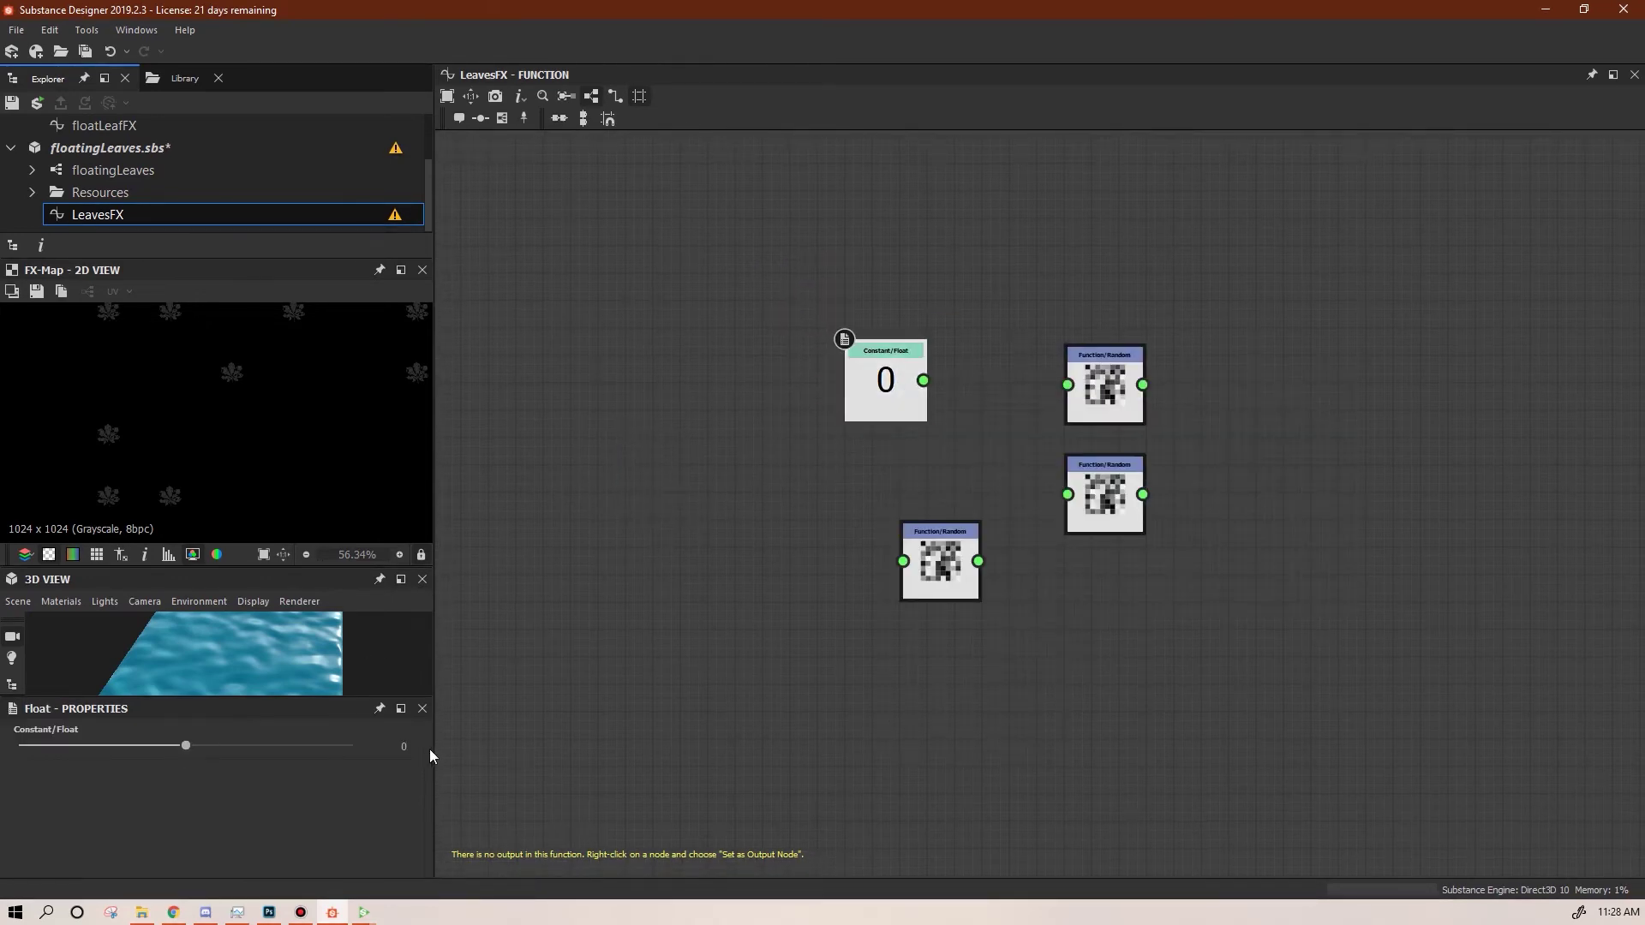
click(406, 746)
text(1)
key(Return)
drag(921, 380, 1067, 494)
Add a Vector Float2 node and connect the two stacked Random nodes to its inputs
right_click(912, 375)
mouse_move(1133, 379)
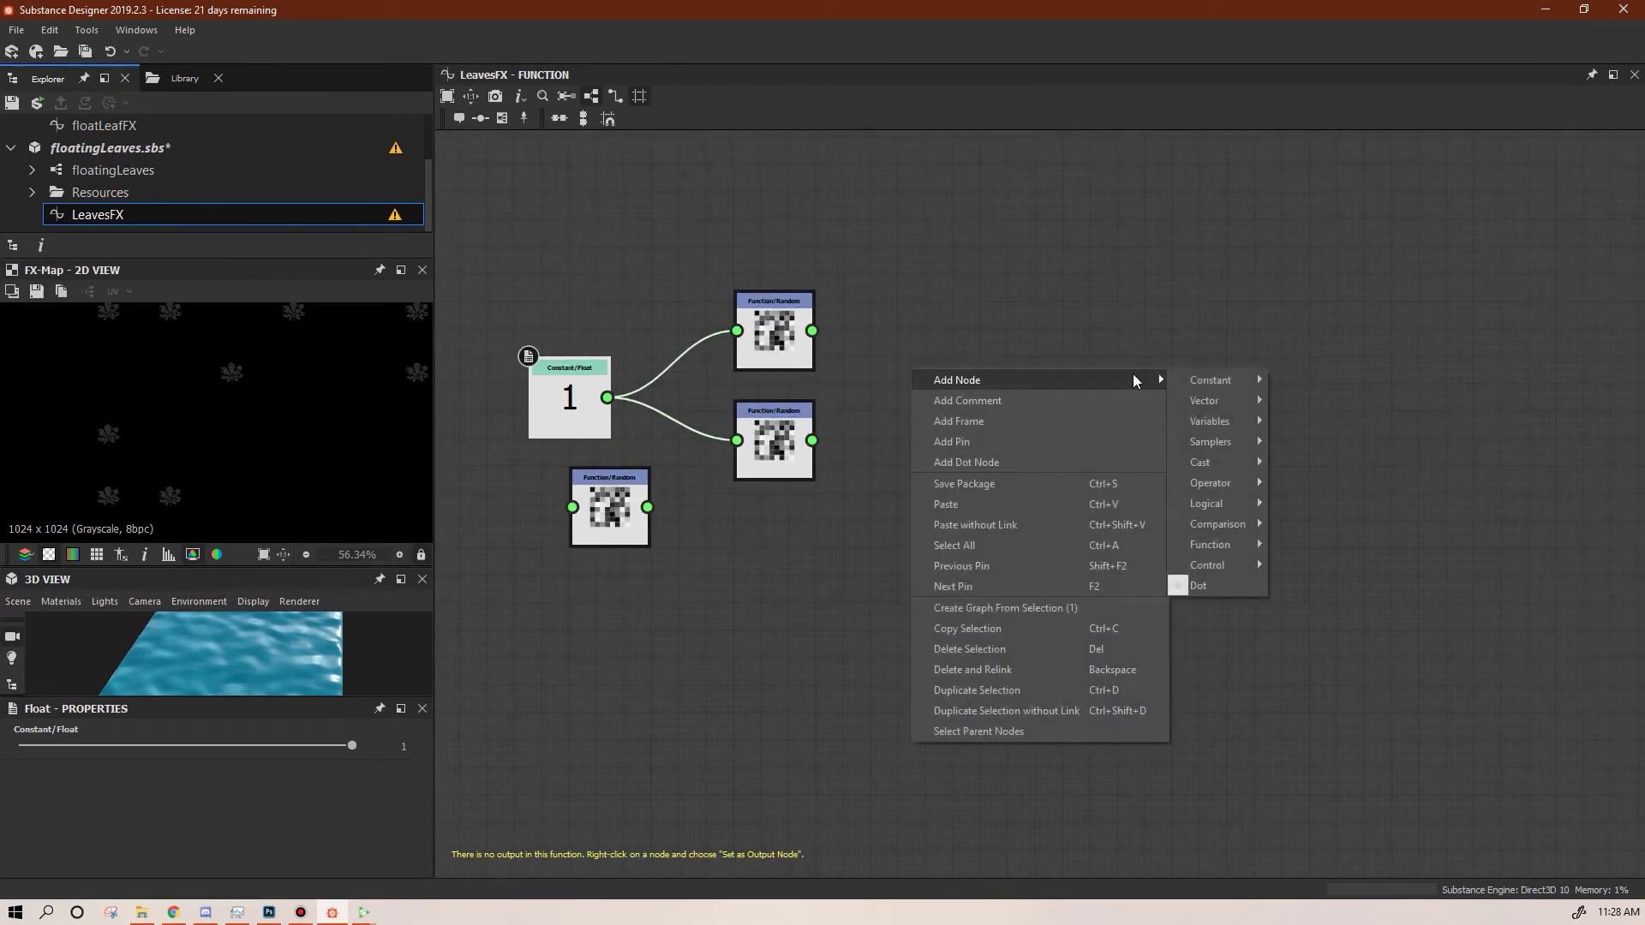
mouse_move(1253, 403)
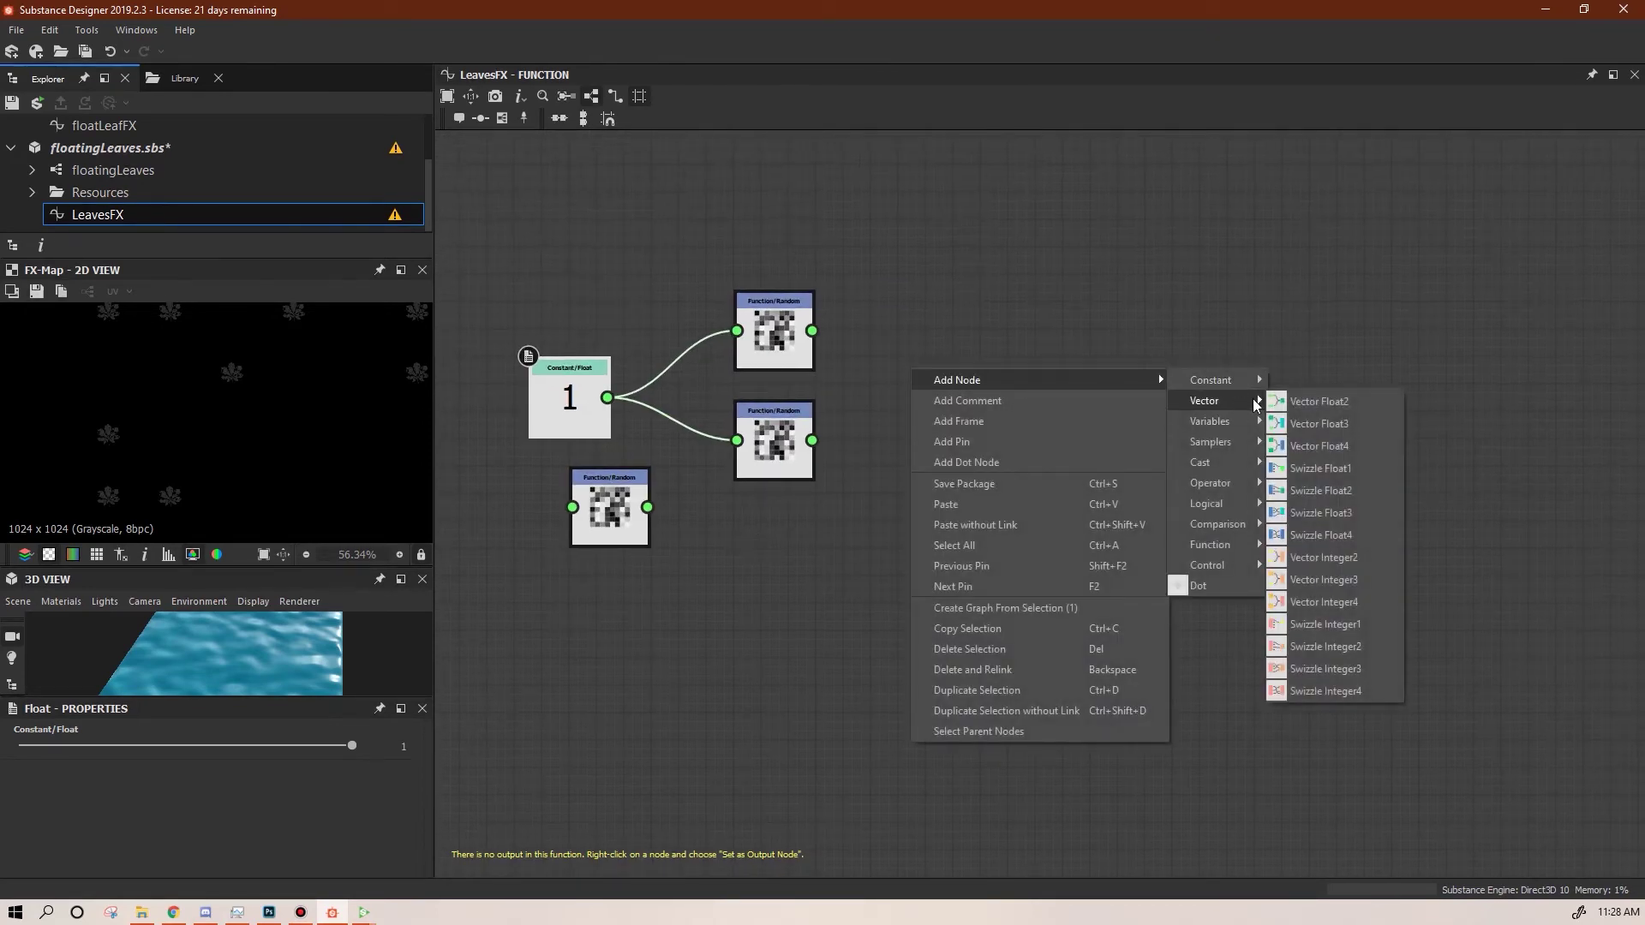
click(1309, 403)
drag(895, 369, 941, 368)
drag(812, 331, 811, 441)
Add a variable Set node and feed it from the Vector Float2 output
right_click(1093, 368)
mouse_move(1158, 377)
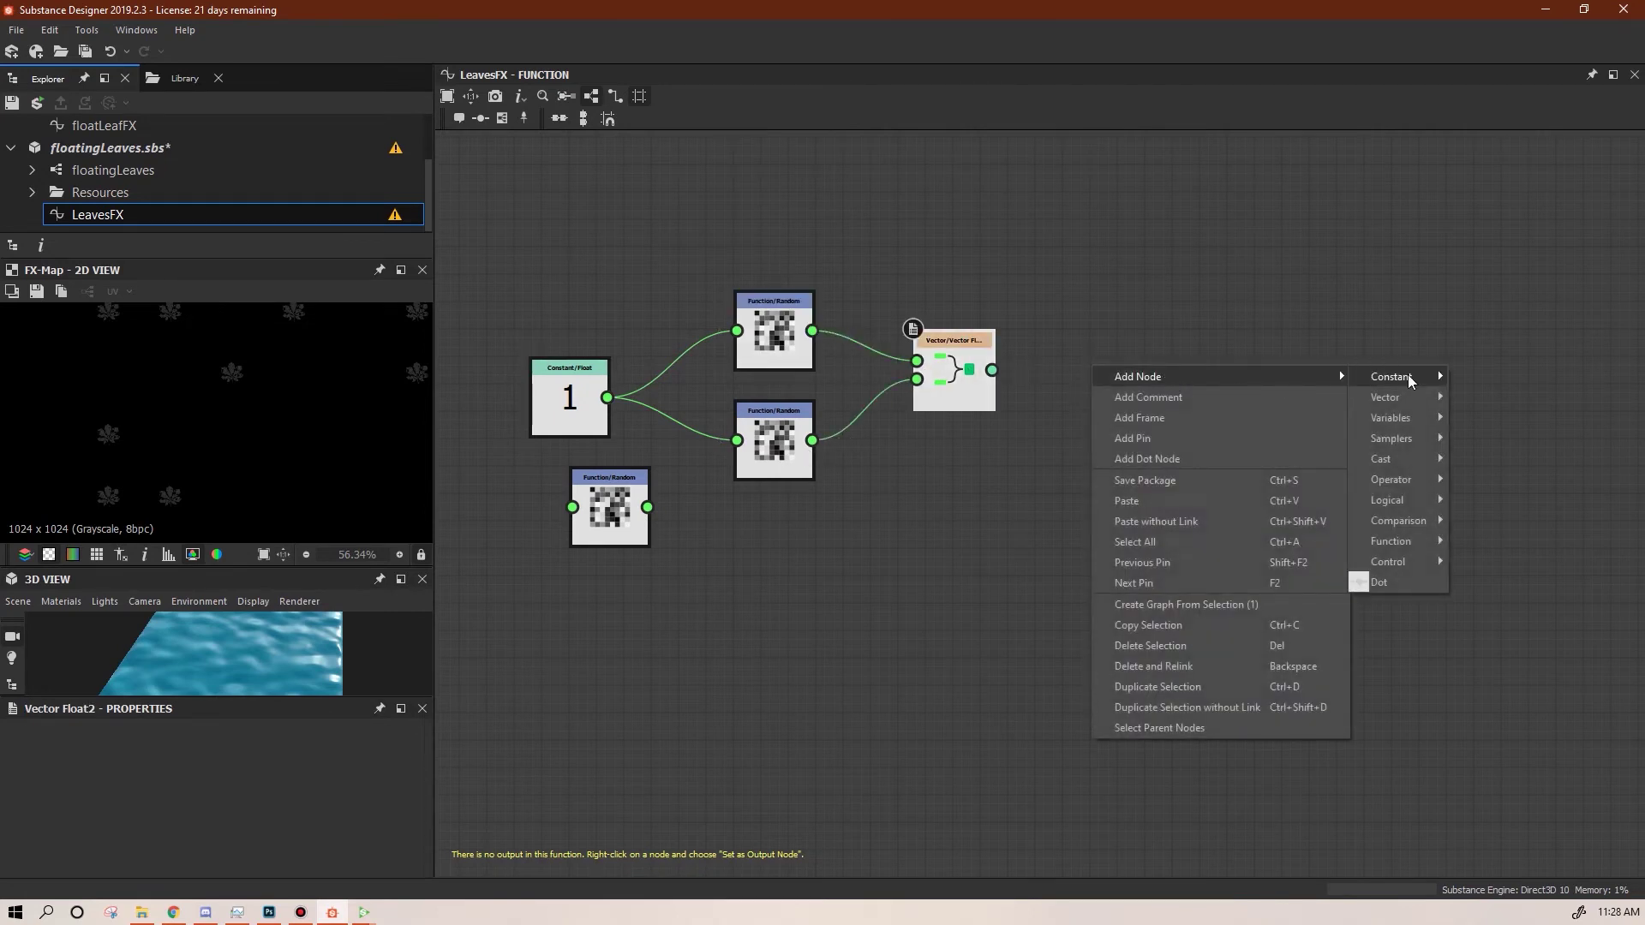
mouse_move(1430, 419)
click(1500, 647)
drag(991, 369, 1166, 403)
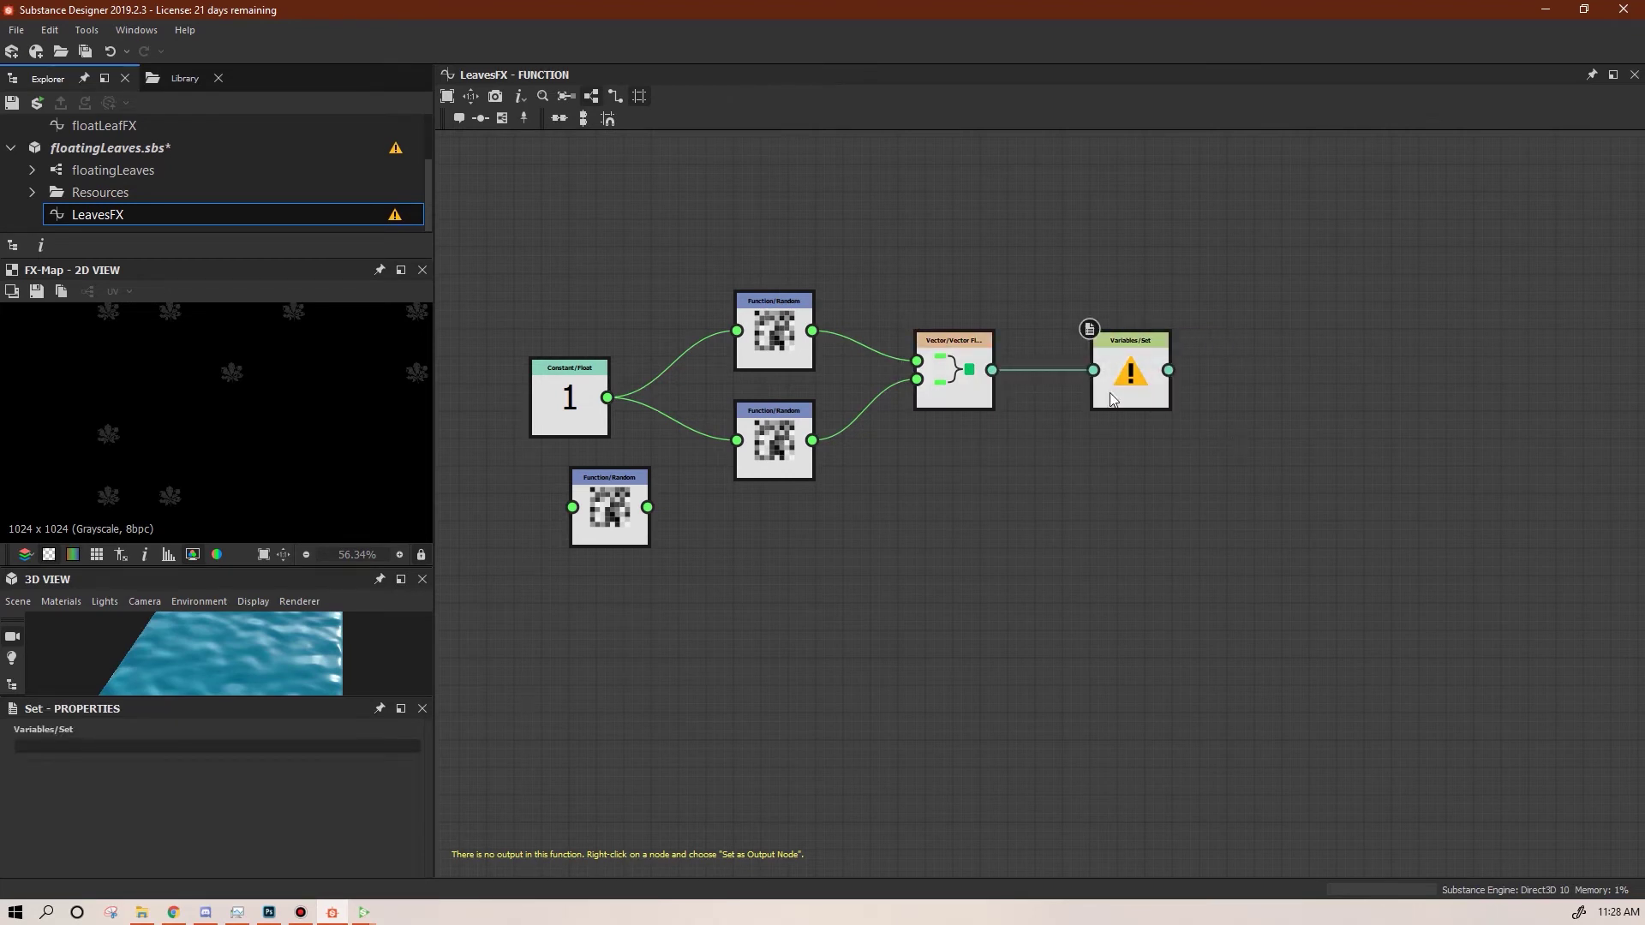
Open the floatingLeaves graph and enter its FX-Map node for editing
click(112, 174)
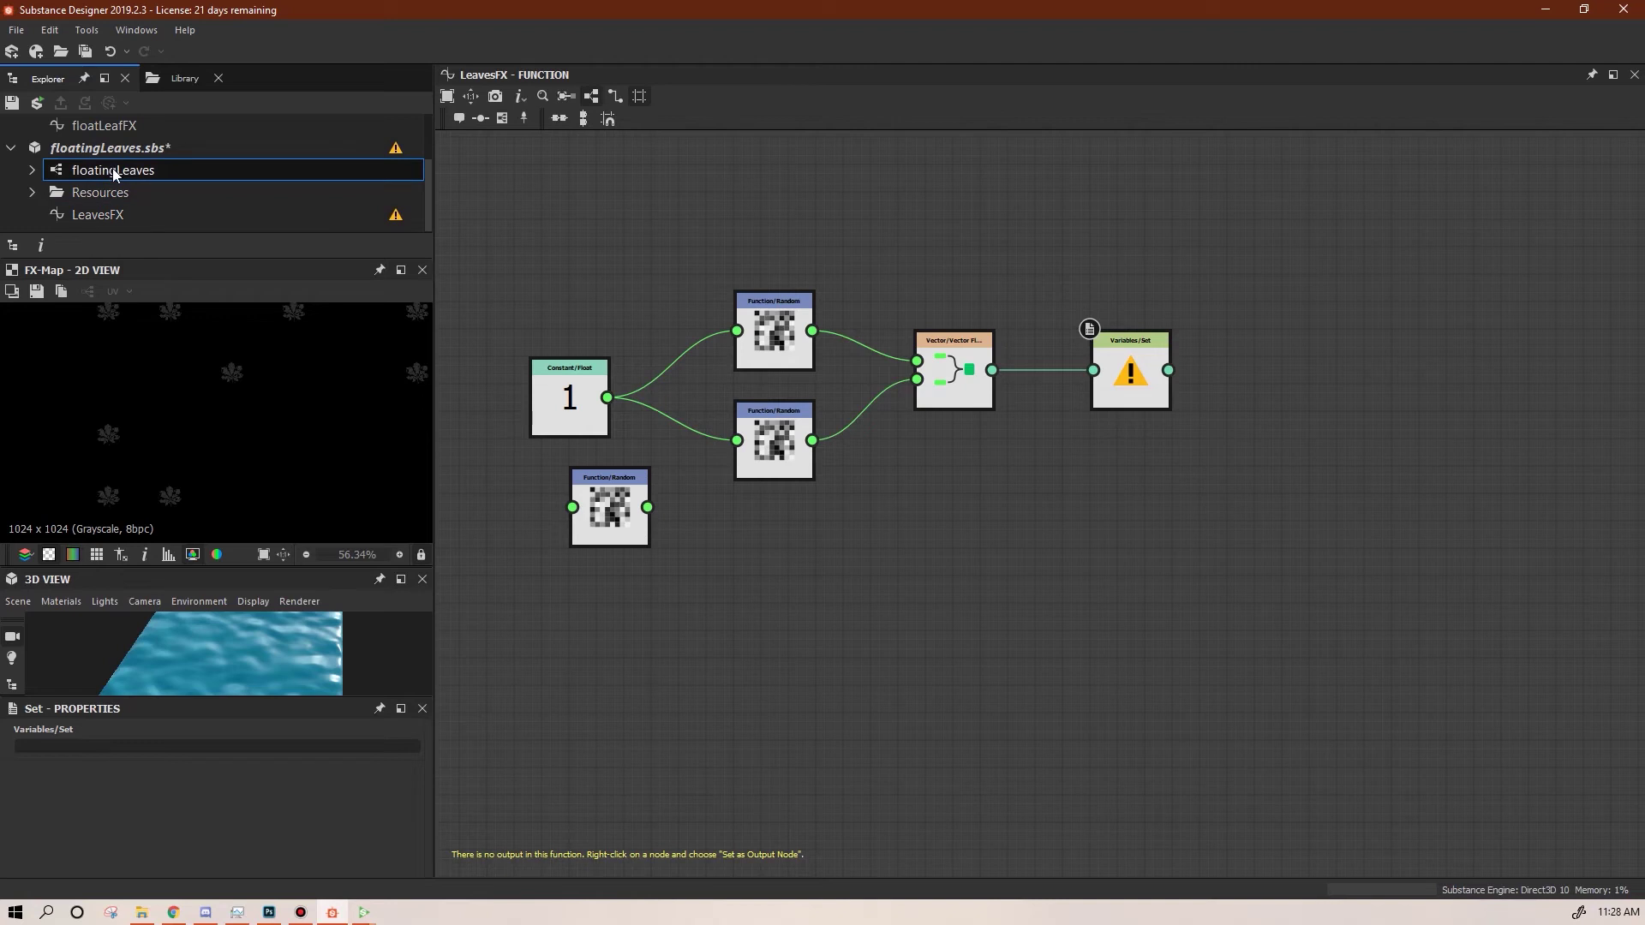
double_click(113, 172)
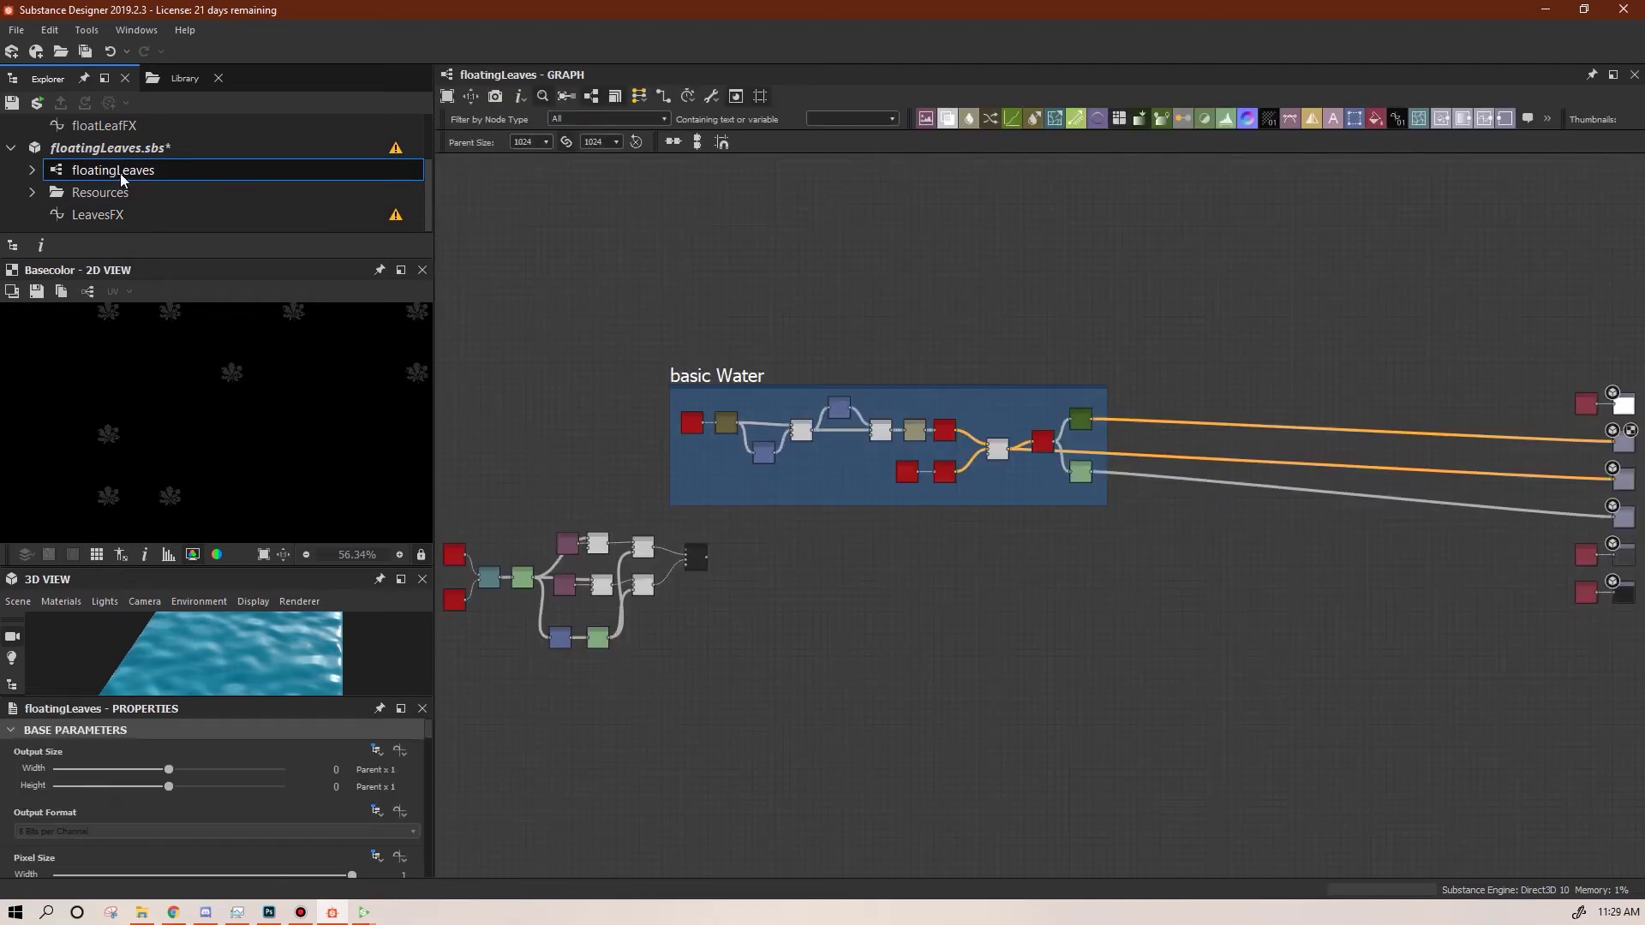
right_click(695, 561)
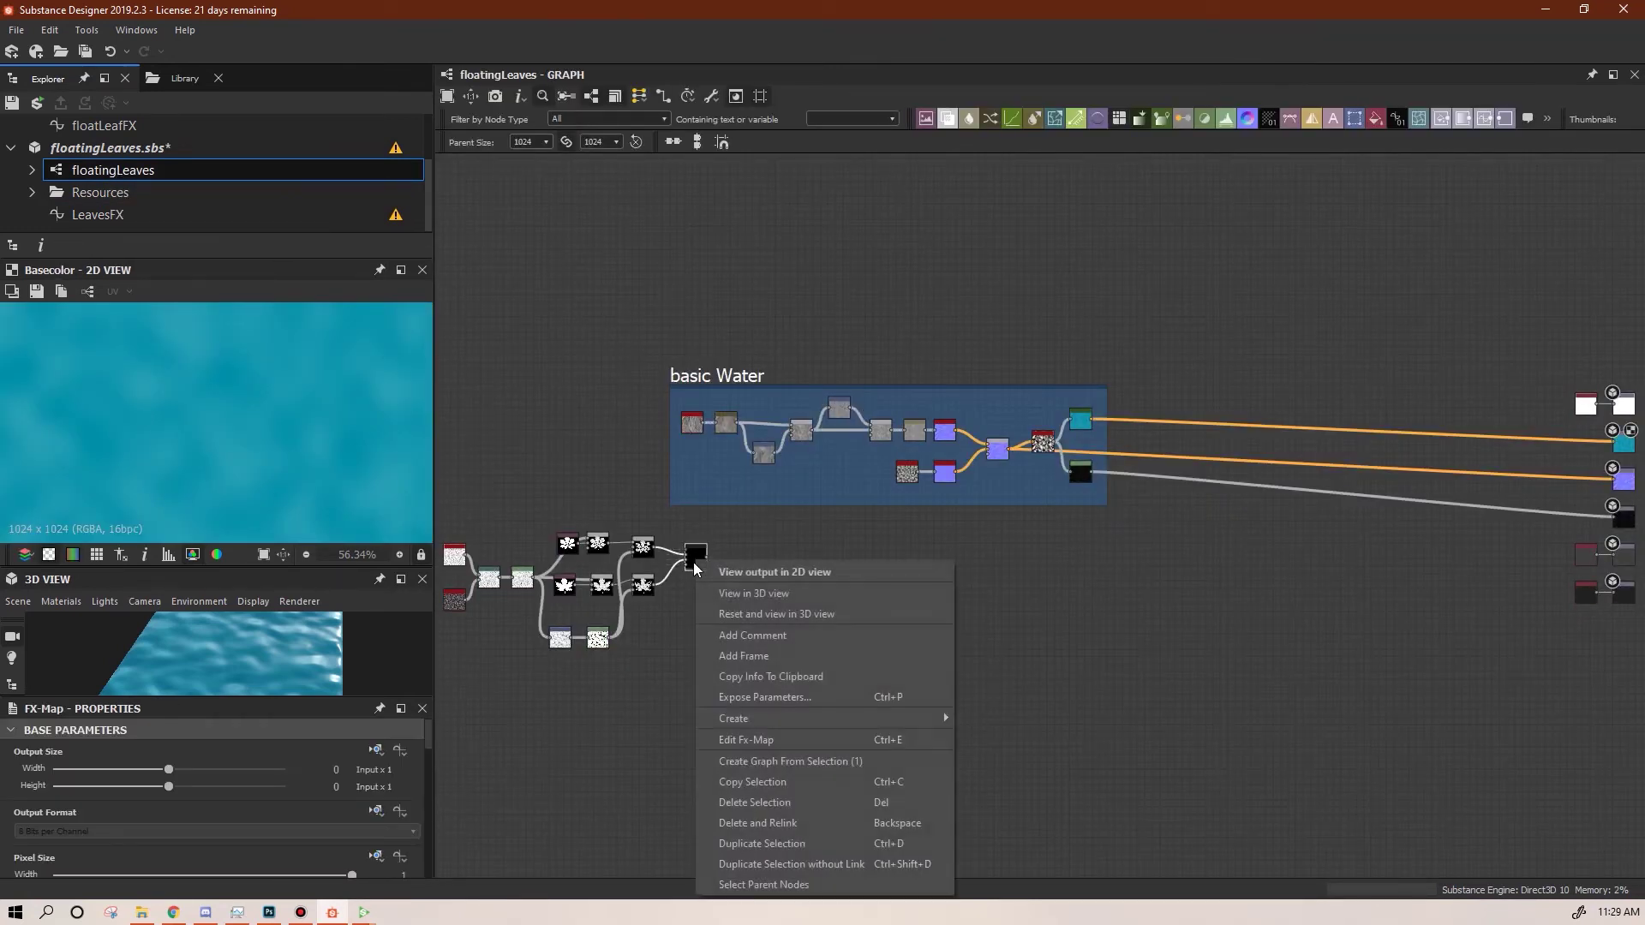
click(835, 739)
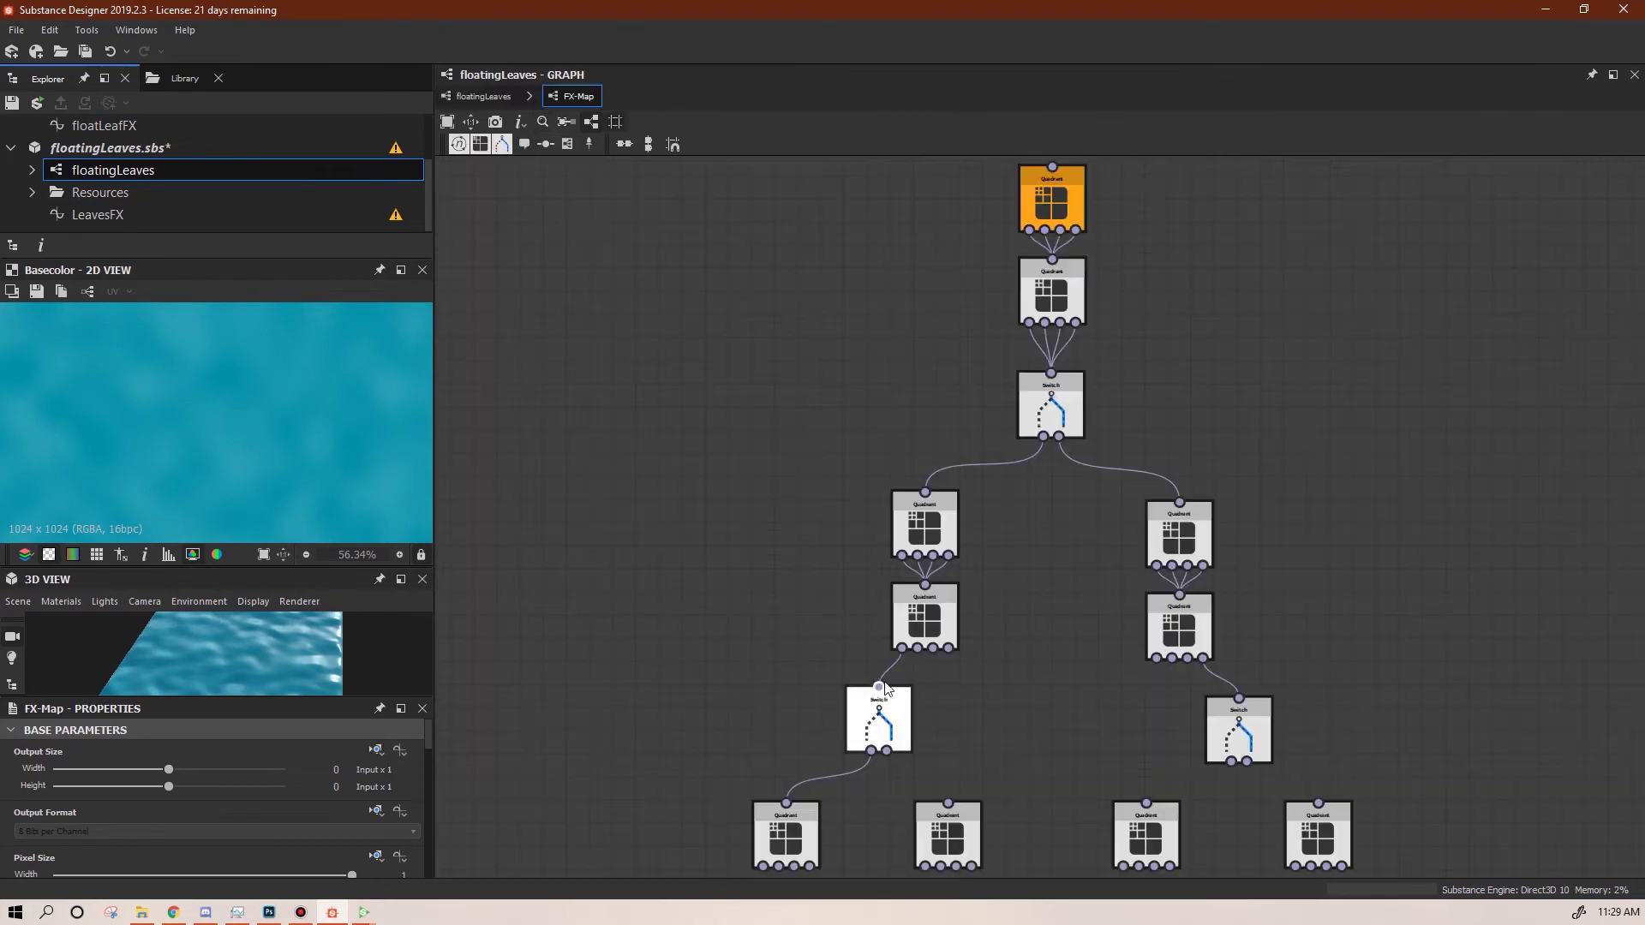
Open the leftmost bottom quadrant's Pattern Offset function, select the variable name leafOffset in its Get Float2 node, and return to the FX-Map graph
click(792, 844)
drag(424, 757, 428, 783)
click(399, 765)
click(795, 557)
click(96, 749)
double_click(95, 749)
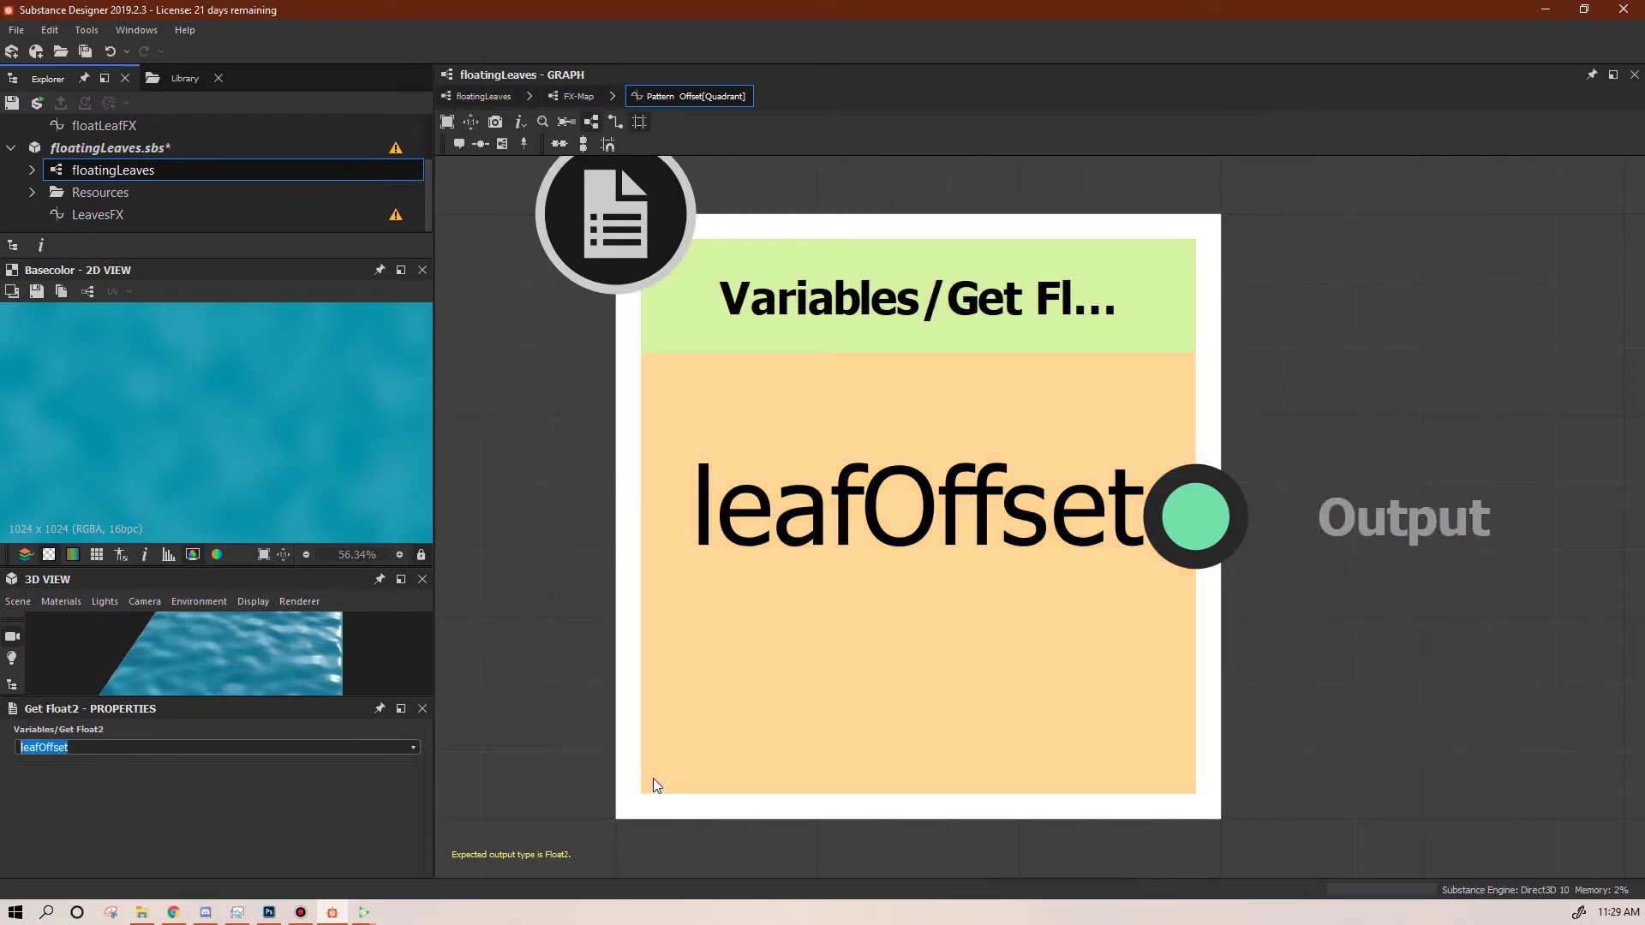
click(574, 96)
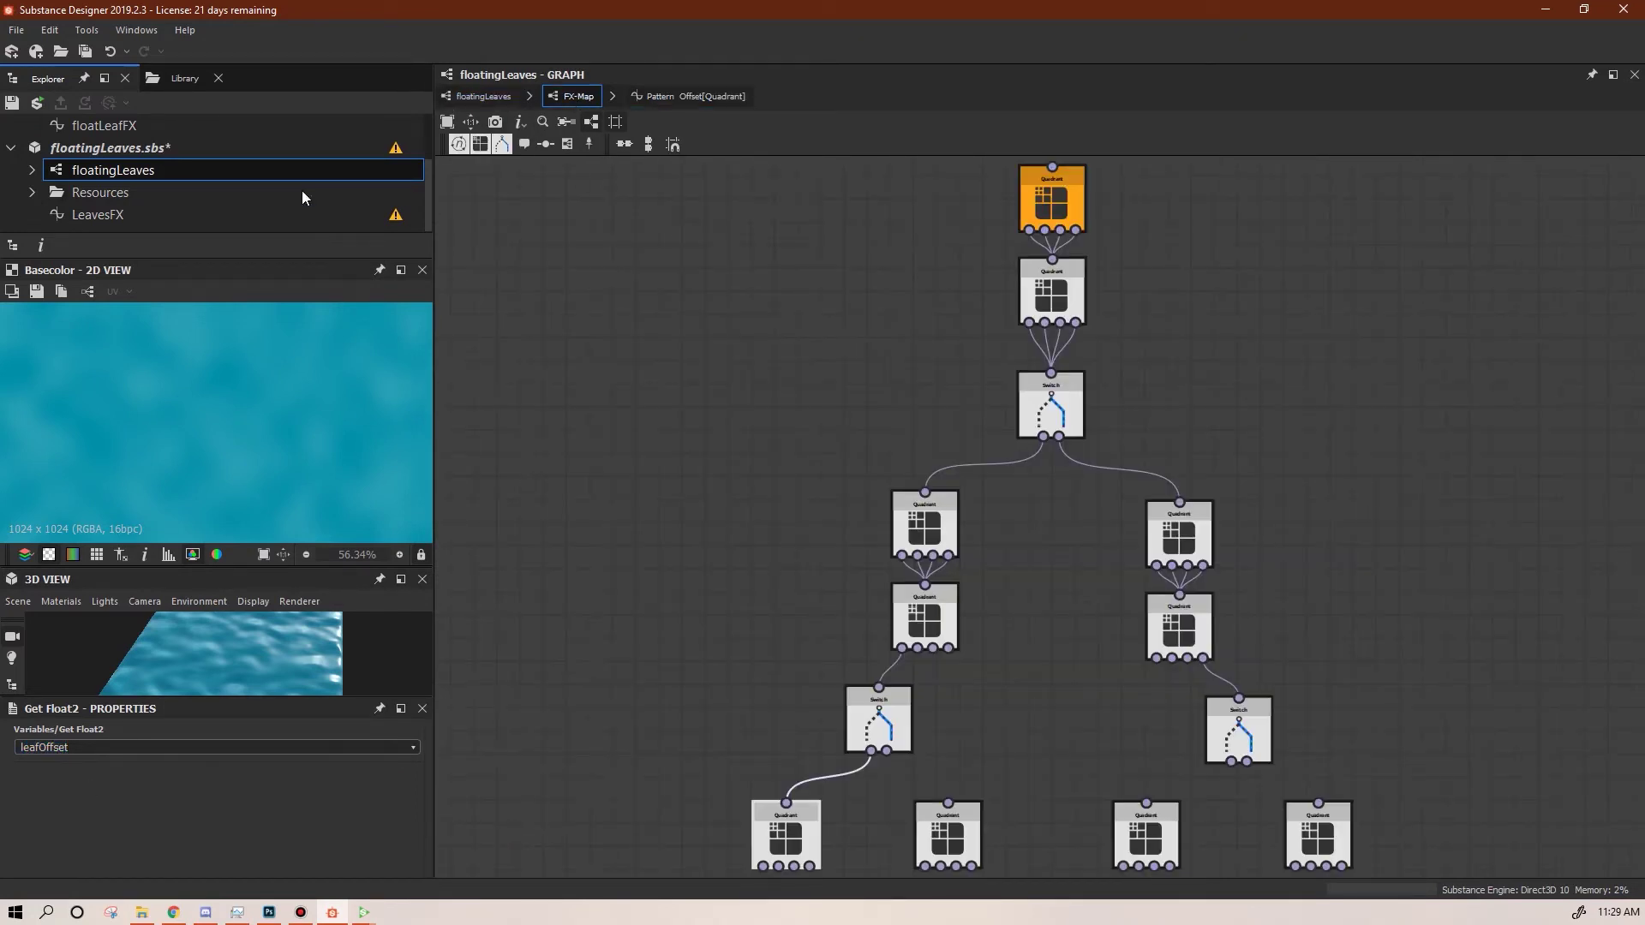
Open the LeavesFX function and name its Set node's variable leafOffset
double_click(96, 215)
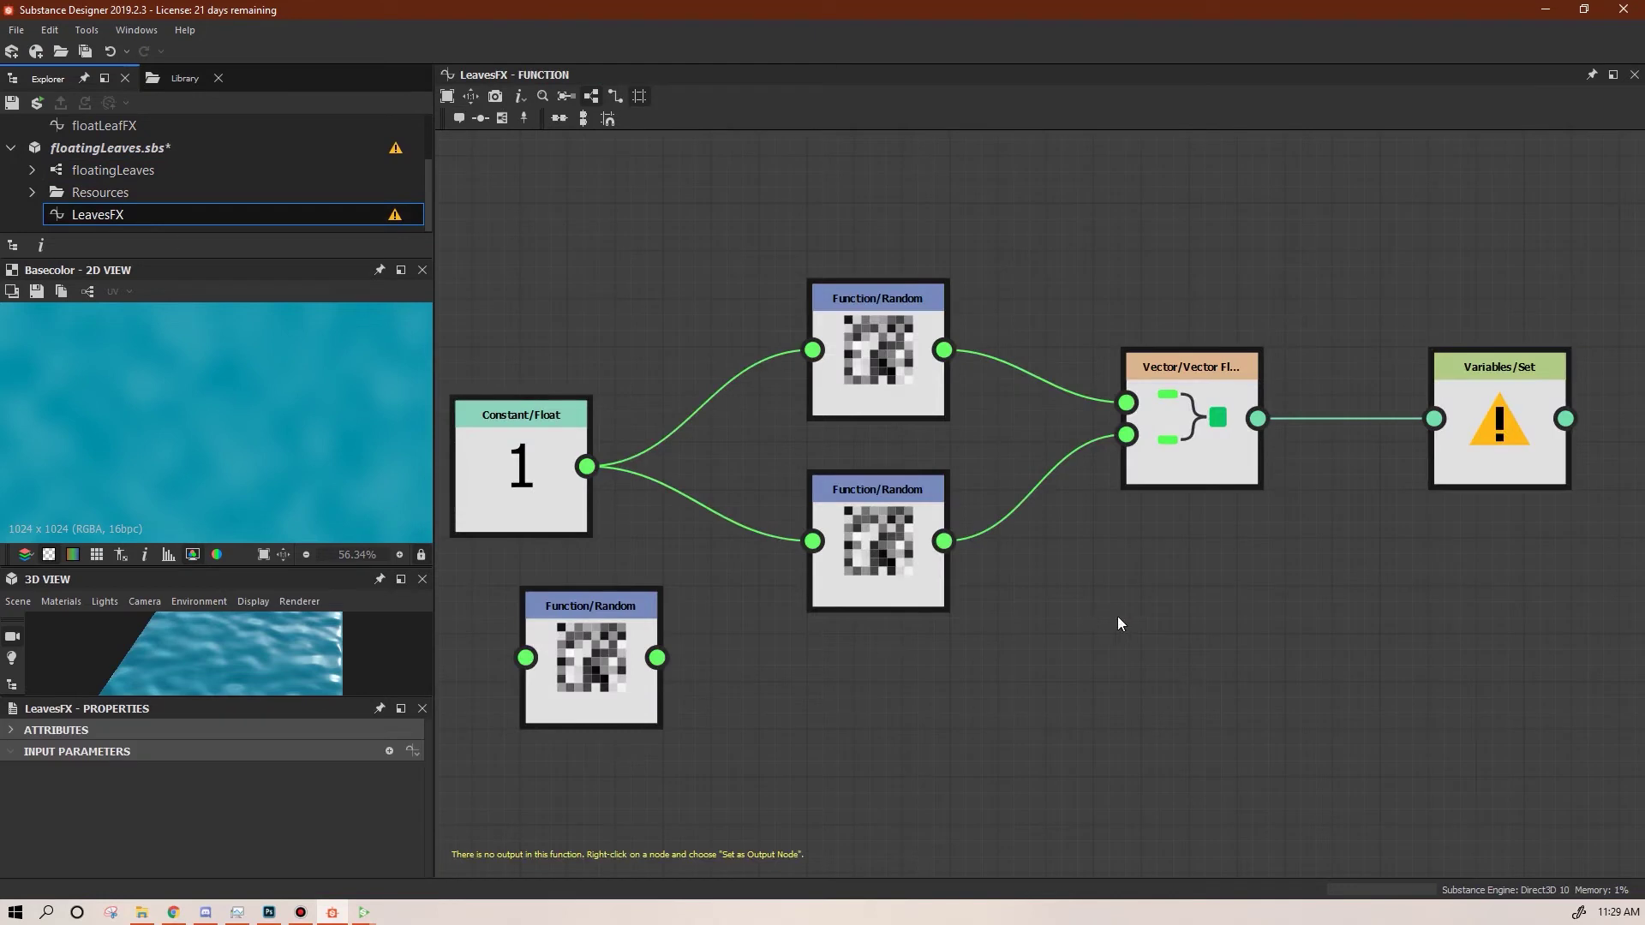
click(1500, 446)
key(ctrl+v)
click(764, 821)
Add a Sequence control node and connect the leafOffset Set node to its In input
scroll(1319, 641, down, 3)
middle_drag(1324, 643, 814, 572)
right_click(1045, 538)
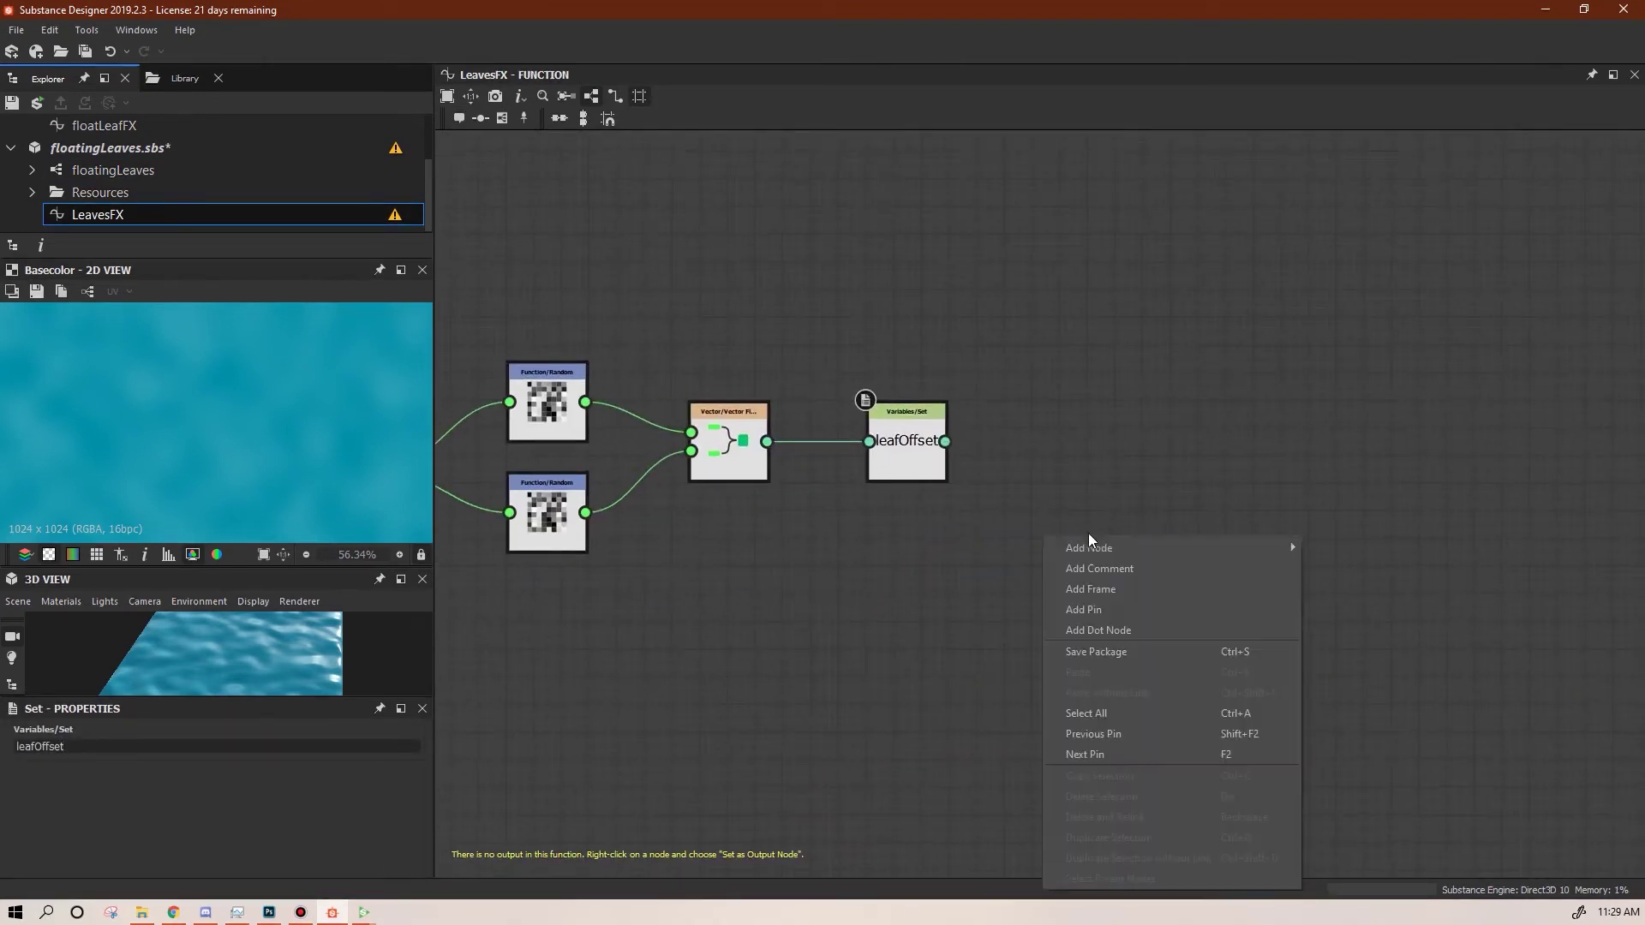
mouse_move(1112, 548)
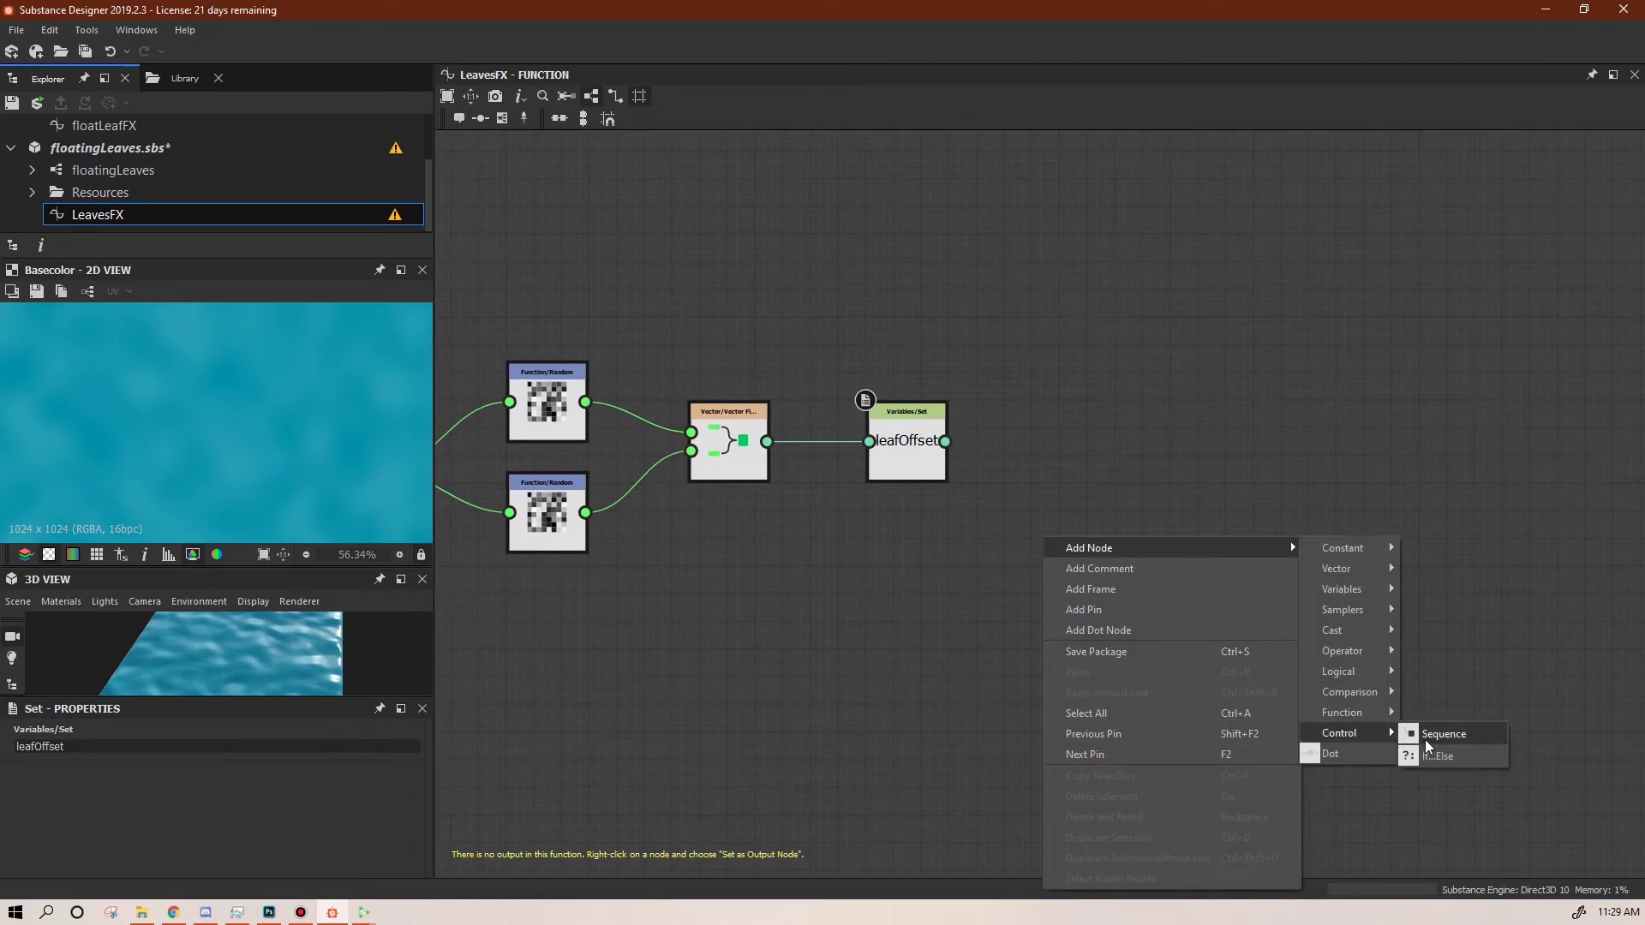
click(1428, 738)
drag(1042, 564, 1156, 579)
drag(948, 446, 1118, 544)
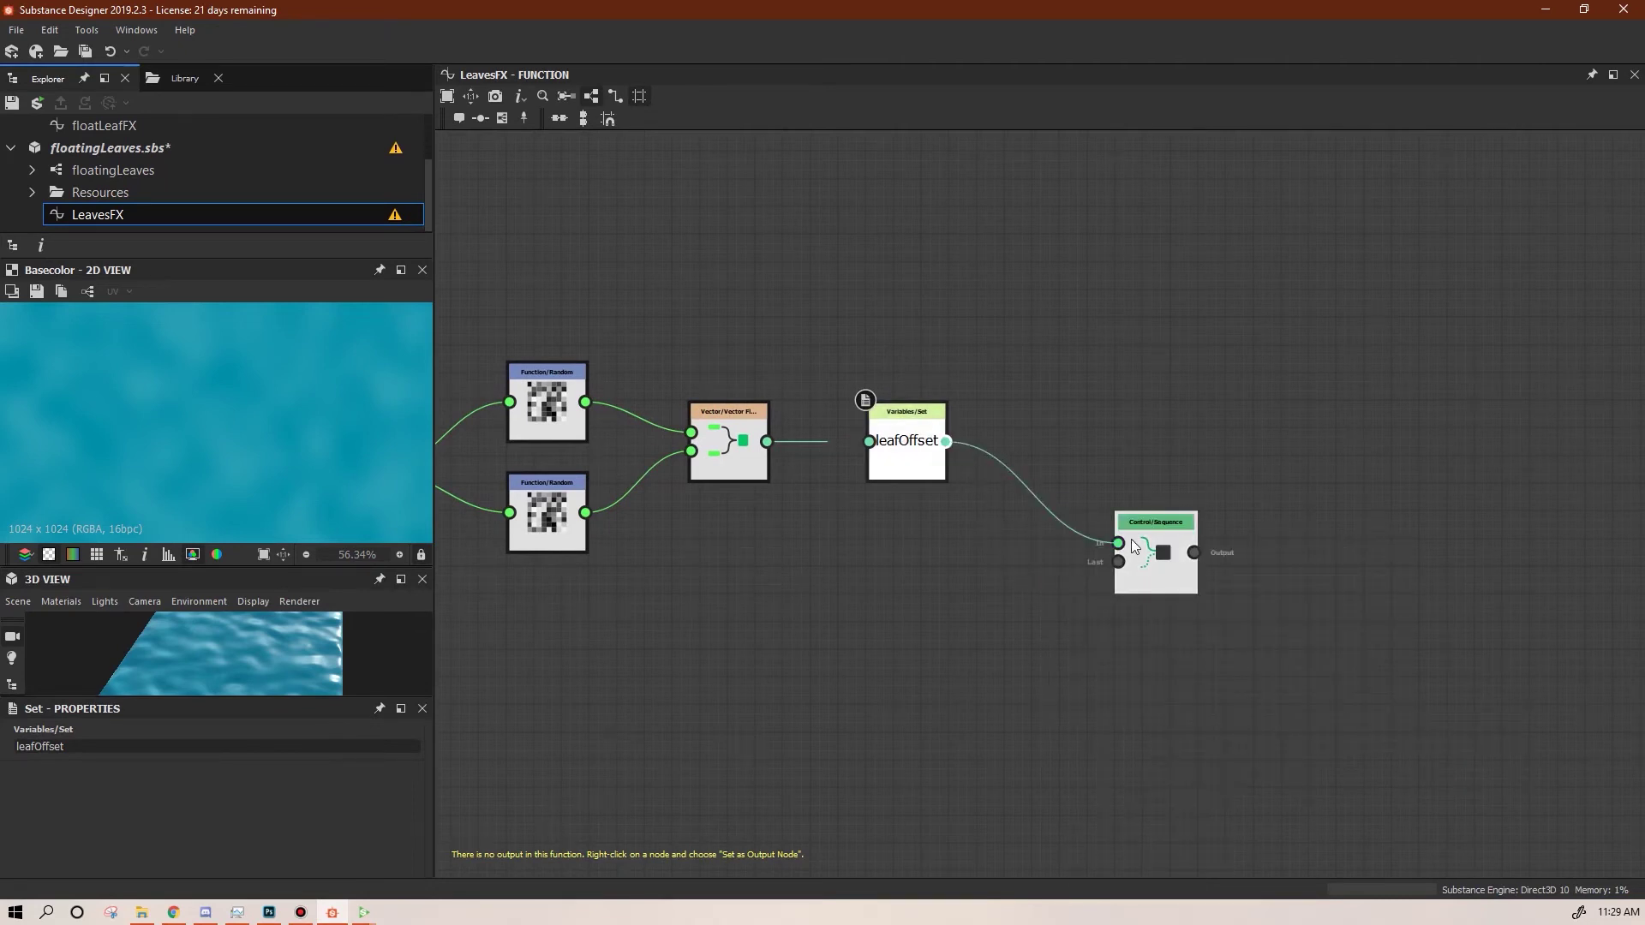
Connect the Float 1 constant to the Sequence's Last input and set the Sequence as the output node
middle_drag(1134, 642, 1274, 642)
scroll(1073, 651, down, 2)
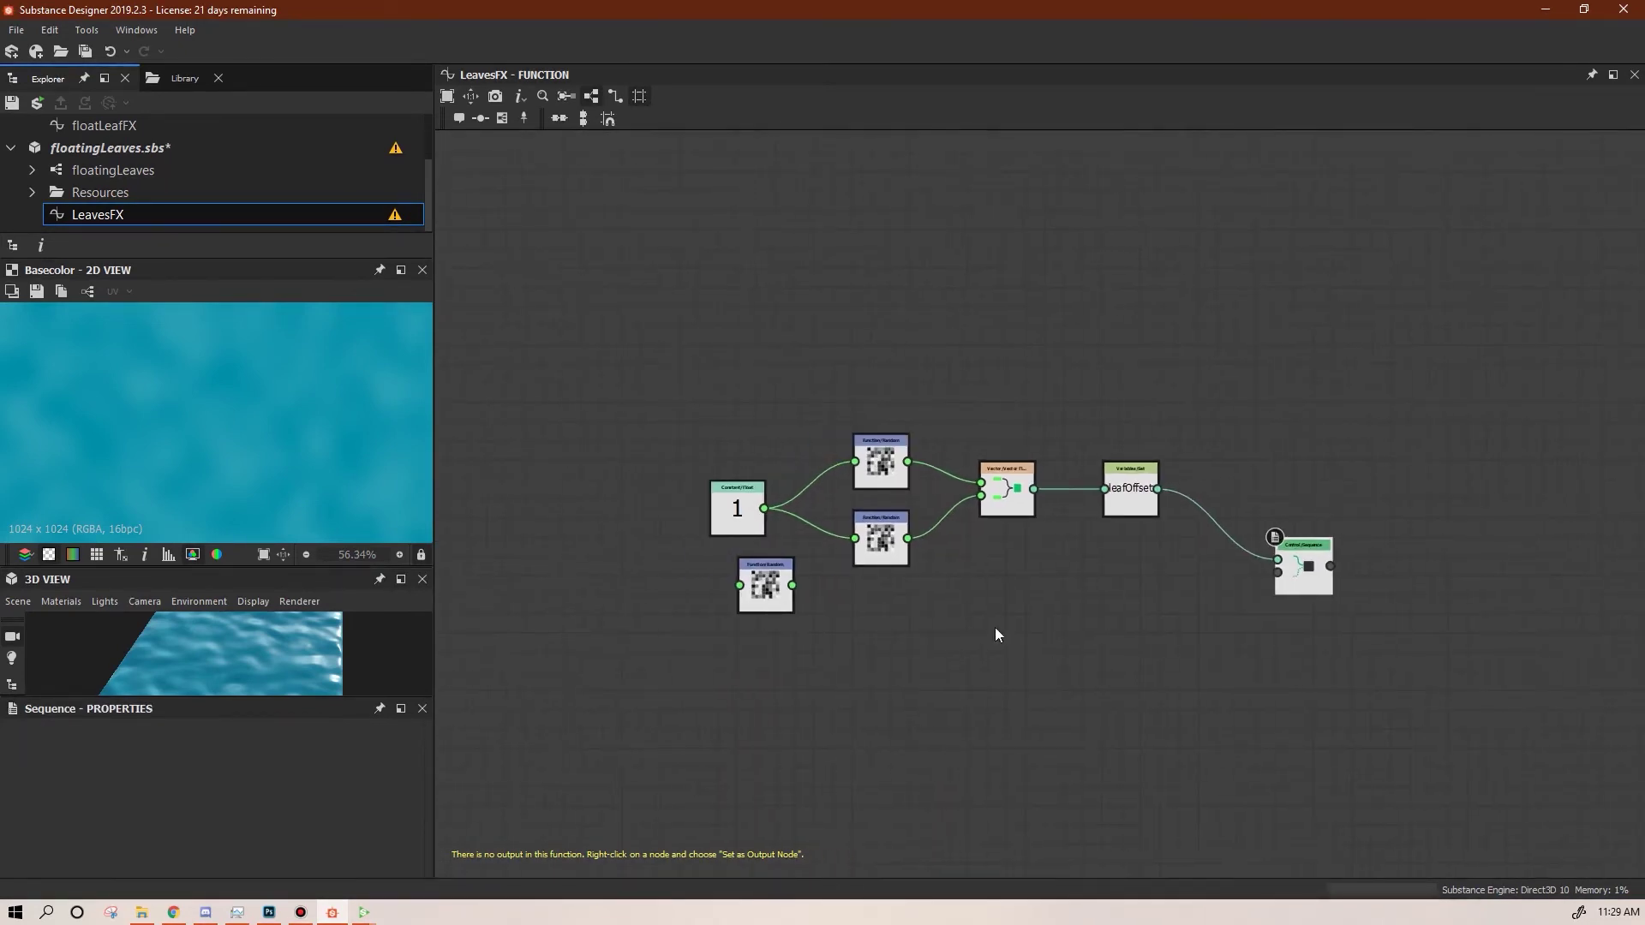
mouse_move(764, 509)
mouse_down()
mouse_move(1114, 584)
mouse_move(1278, 573)
mouse_up()
middle_drag(1301, 589, 1146, 577)
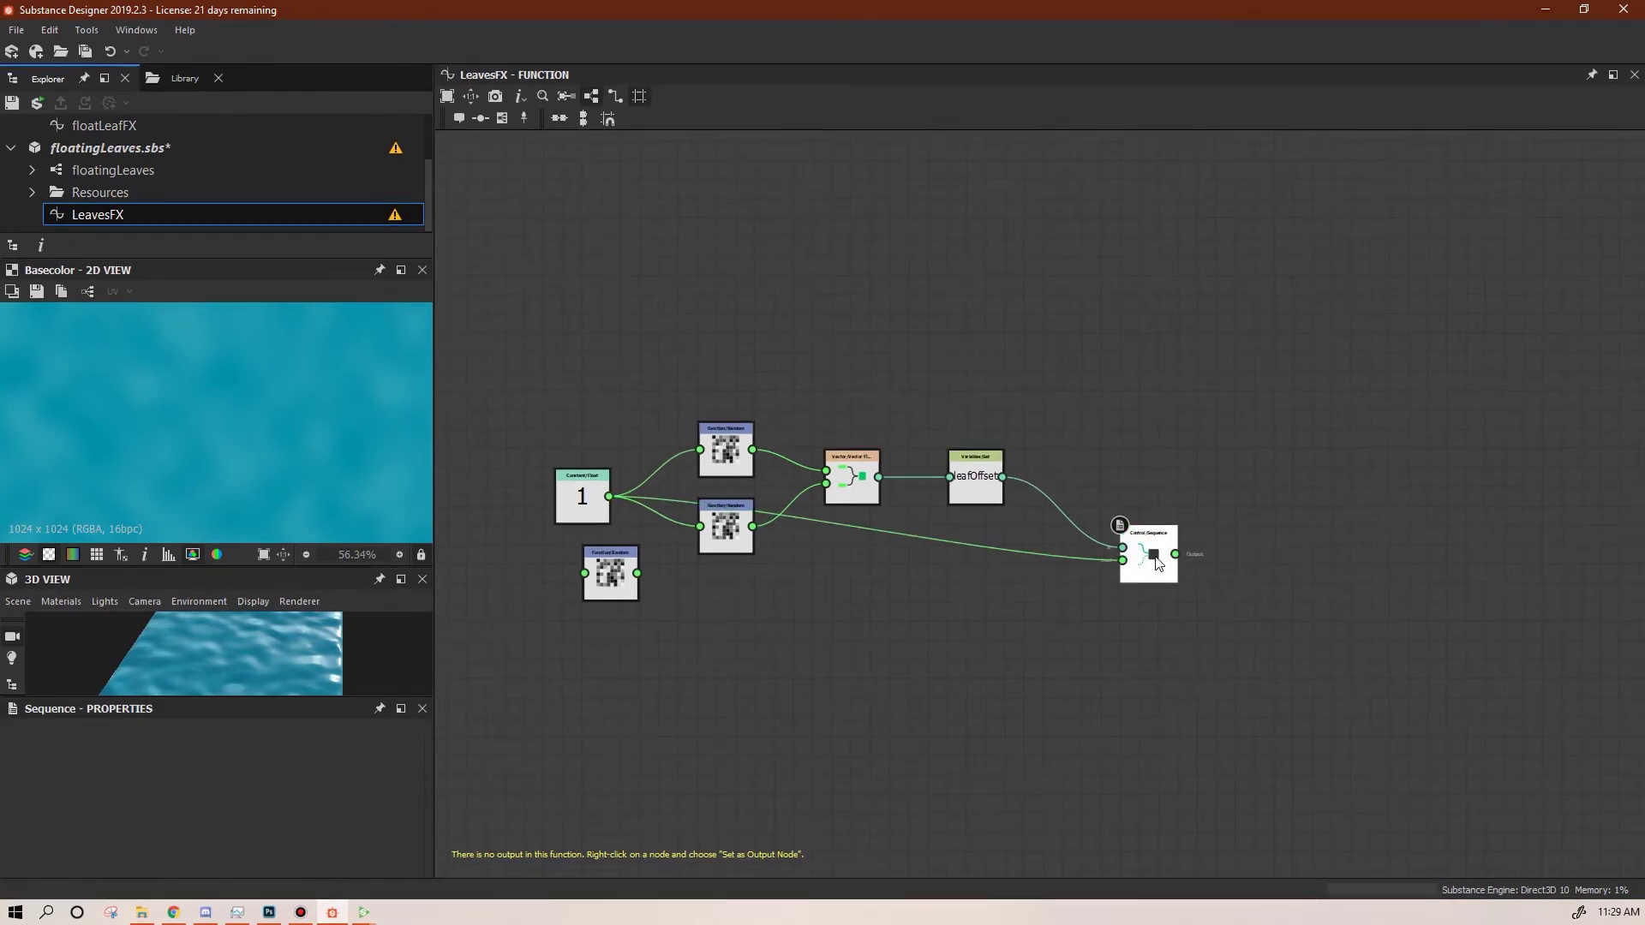
right_click(1153, 563)
click(1200, 629)
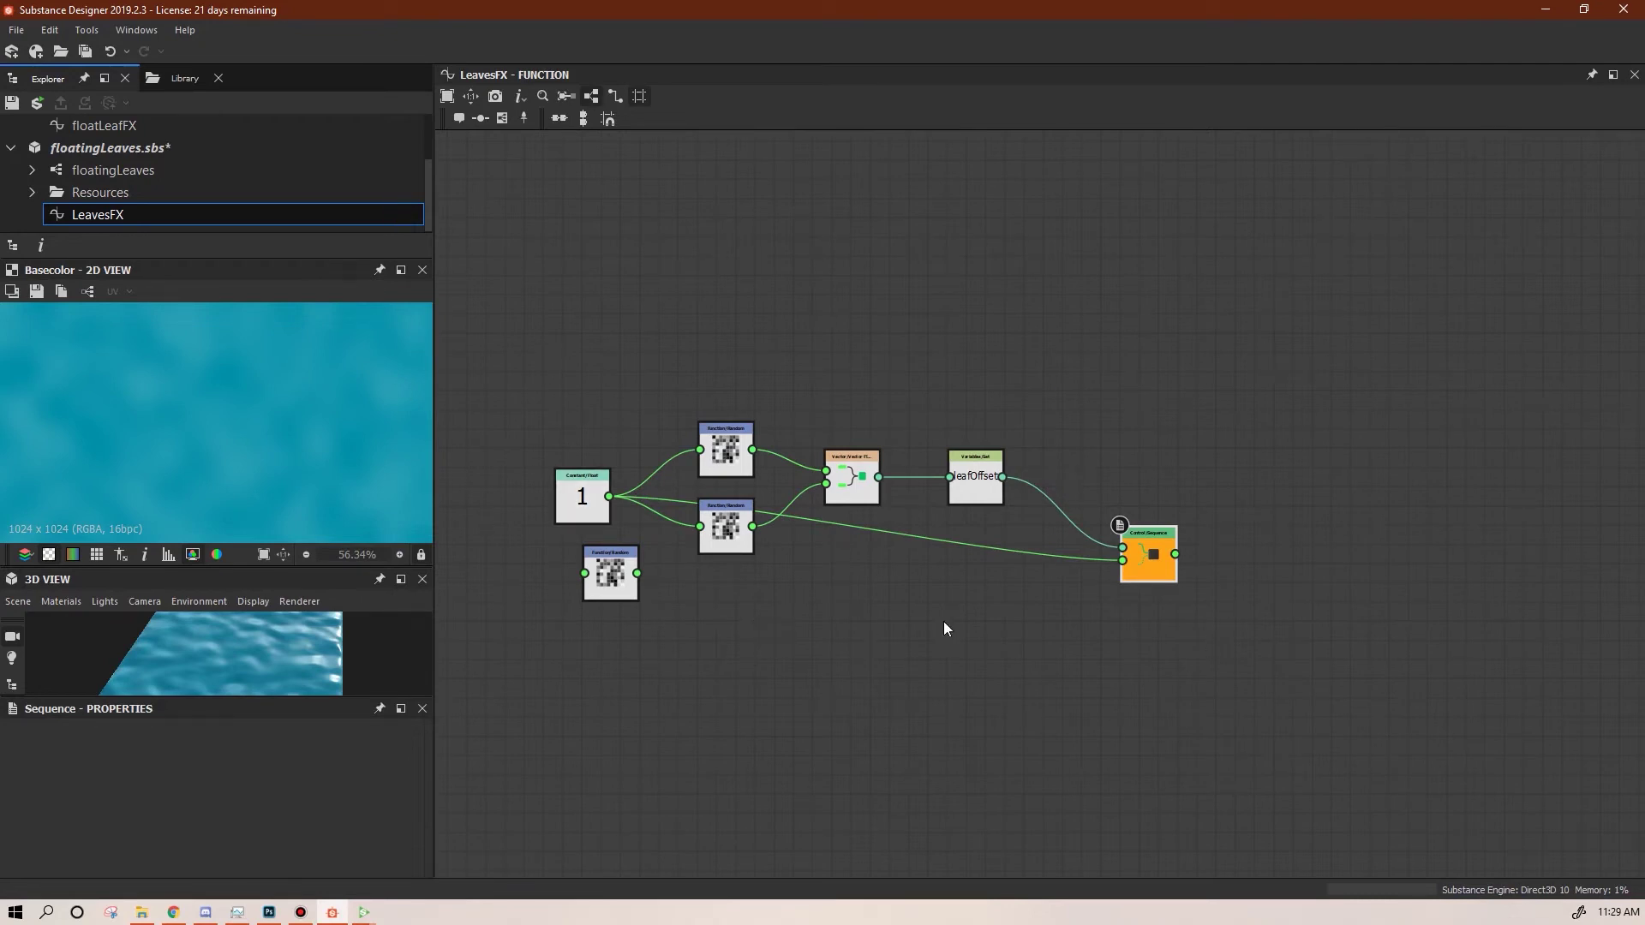
click(611, 576)
key(ctrl+d)
click(724, 461)
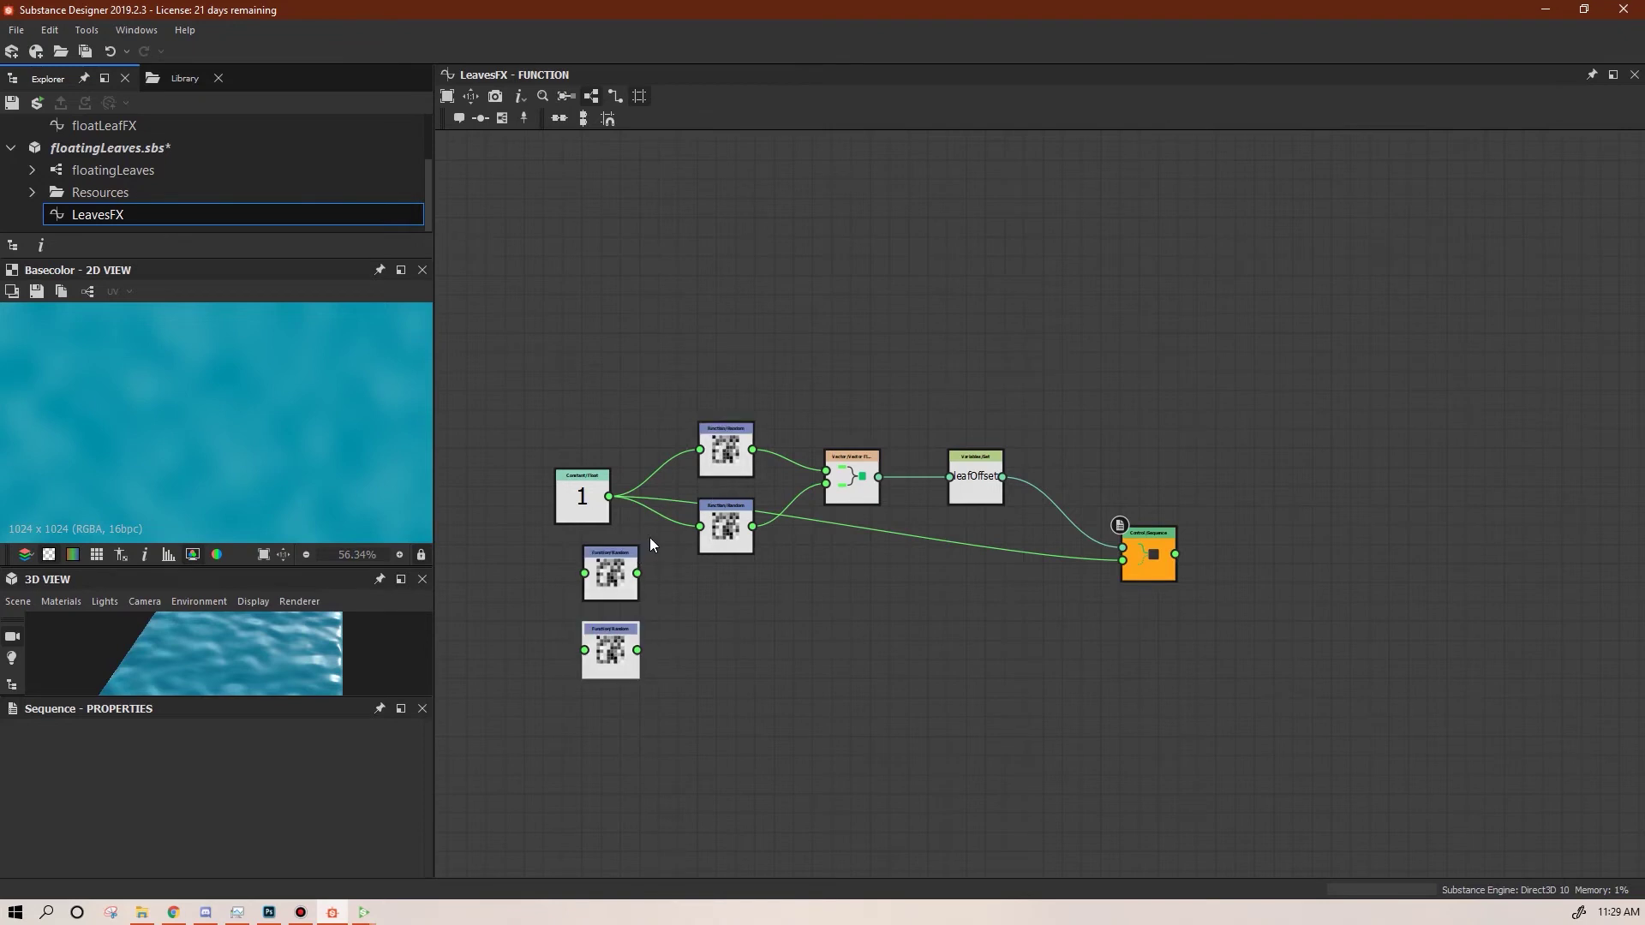
click(607, 562)
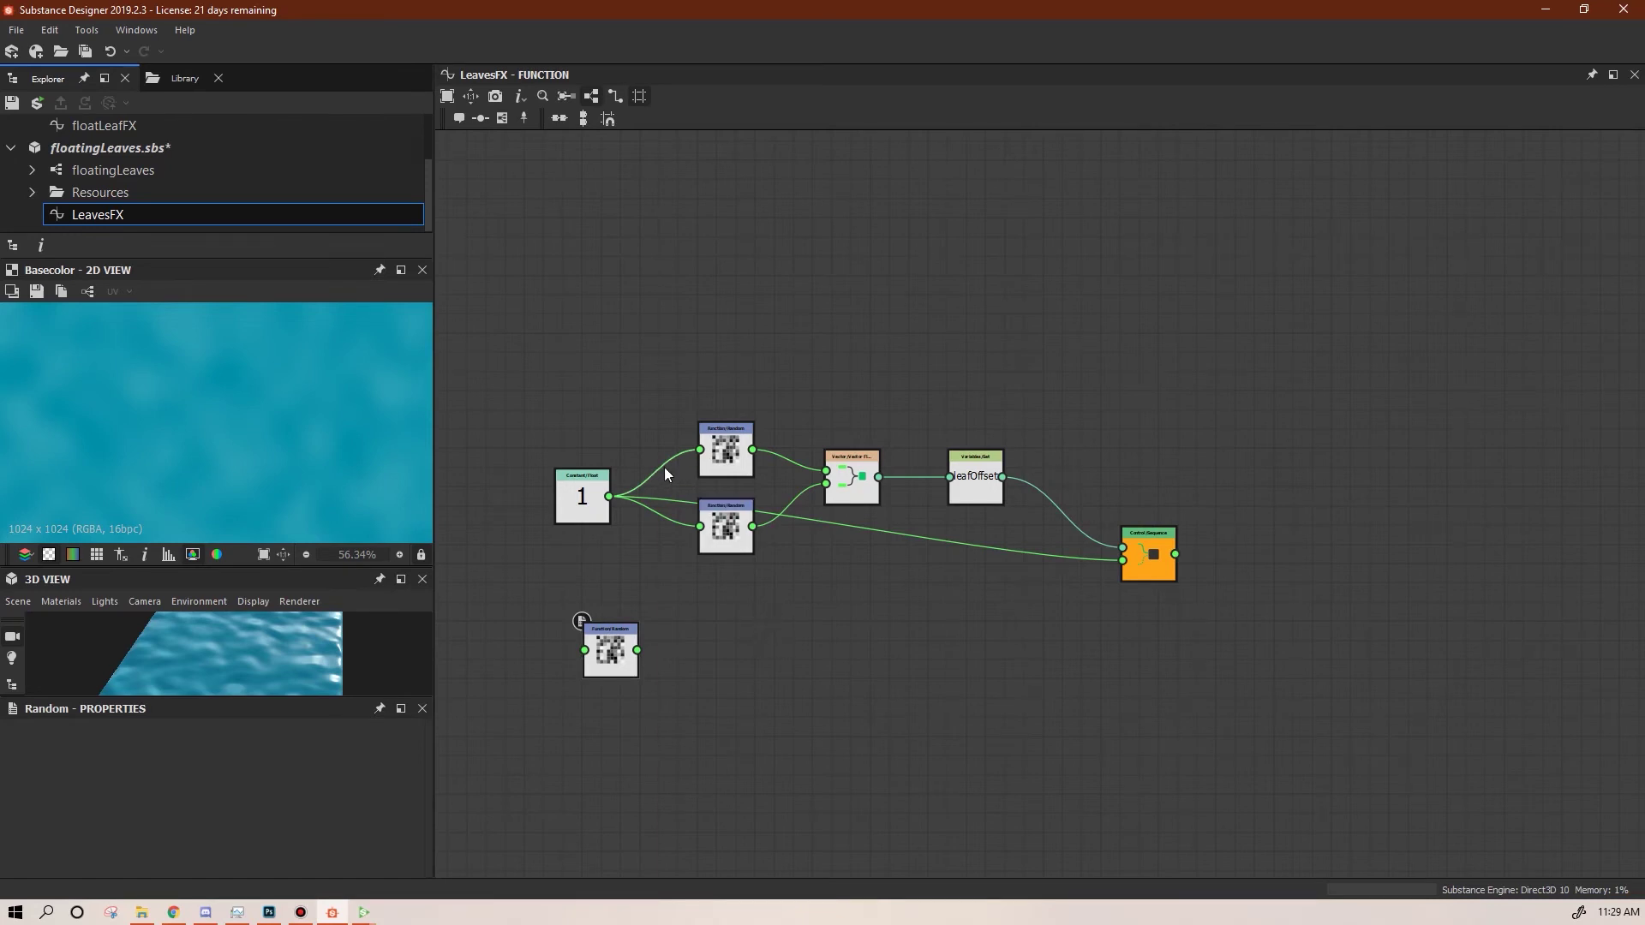
Tighten the layout by moving the Float 1, Vector Float2, leafOffset Set and Sequence nodes closer together
drag(587, 501, 627, 483)
drag(847, 481, 816, 481)
drag(973, 486, 916, 487)
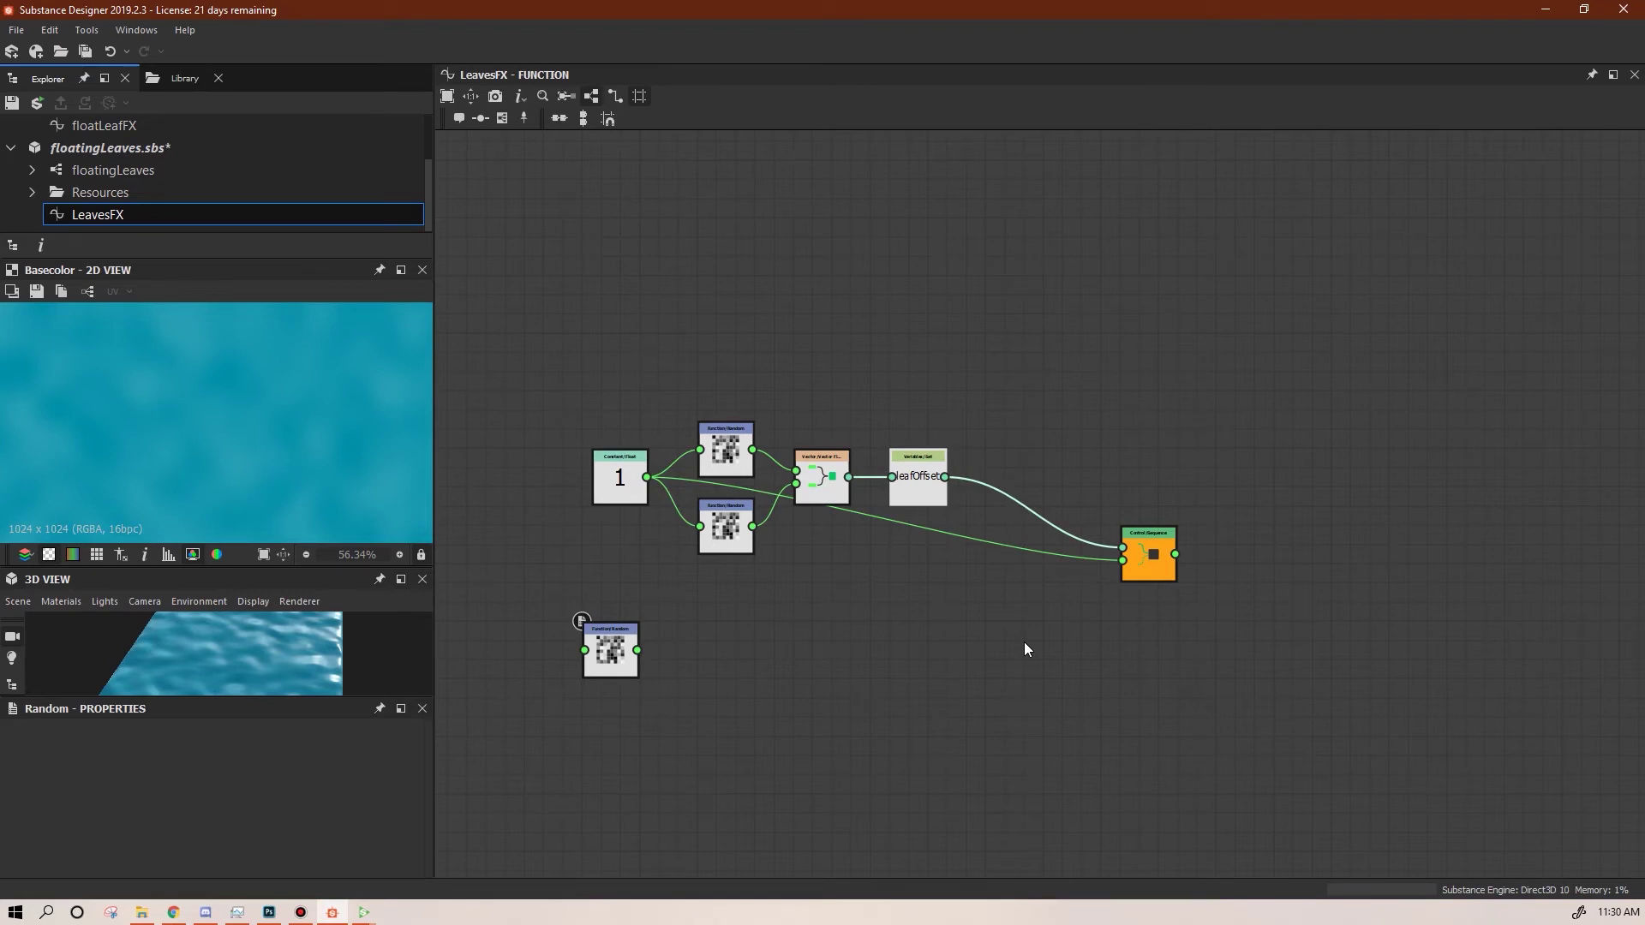
drag(1155, 572, 1079, 561)
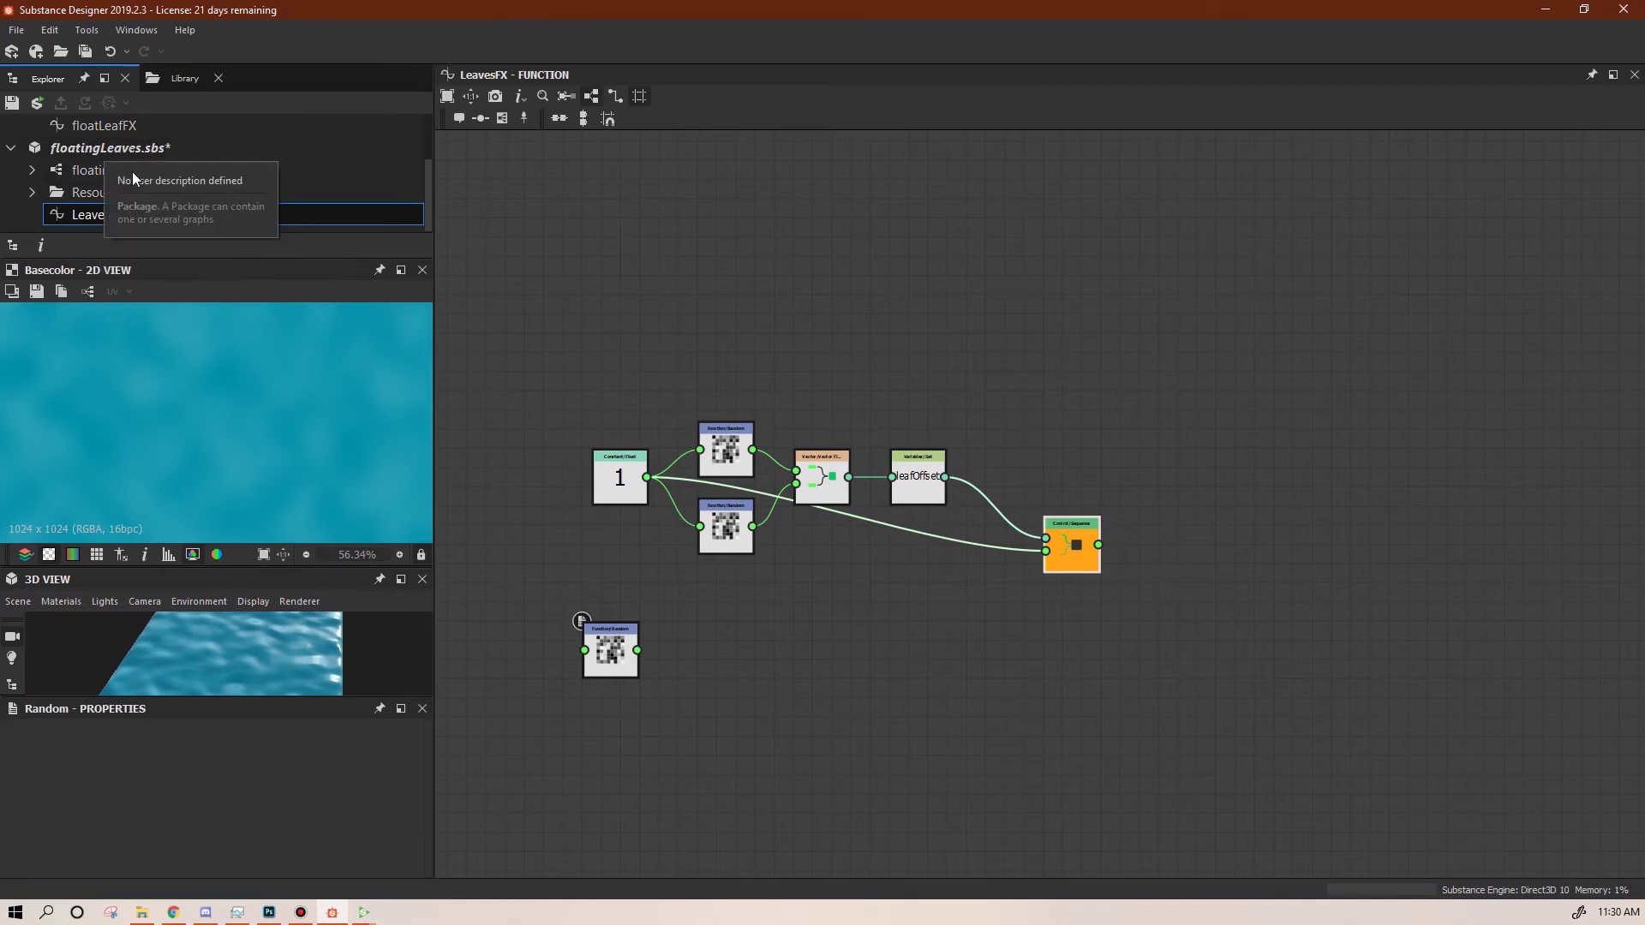
Open the floatingLeaves graph, enter its FX-Map, and create an empty Color / Luminosity function on the leftmost bottom quadrant
click(89, 170)
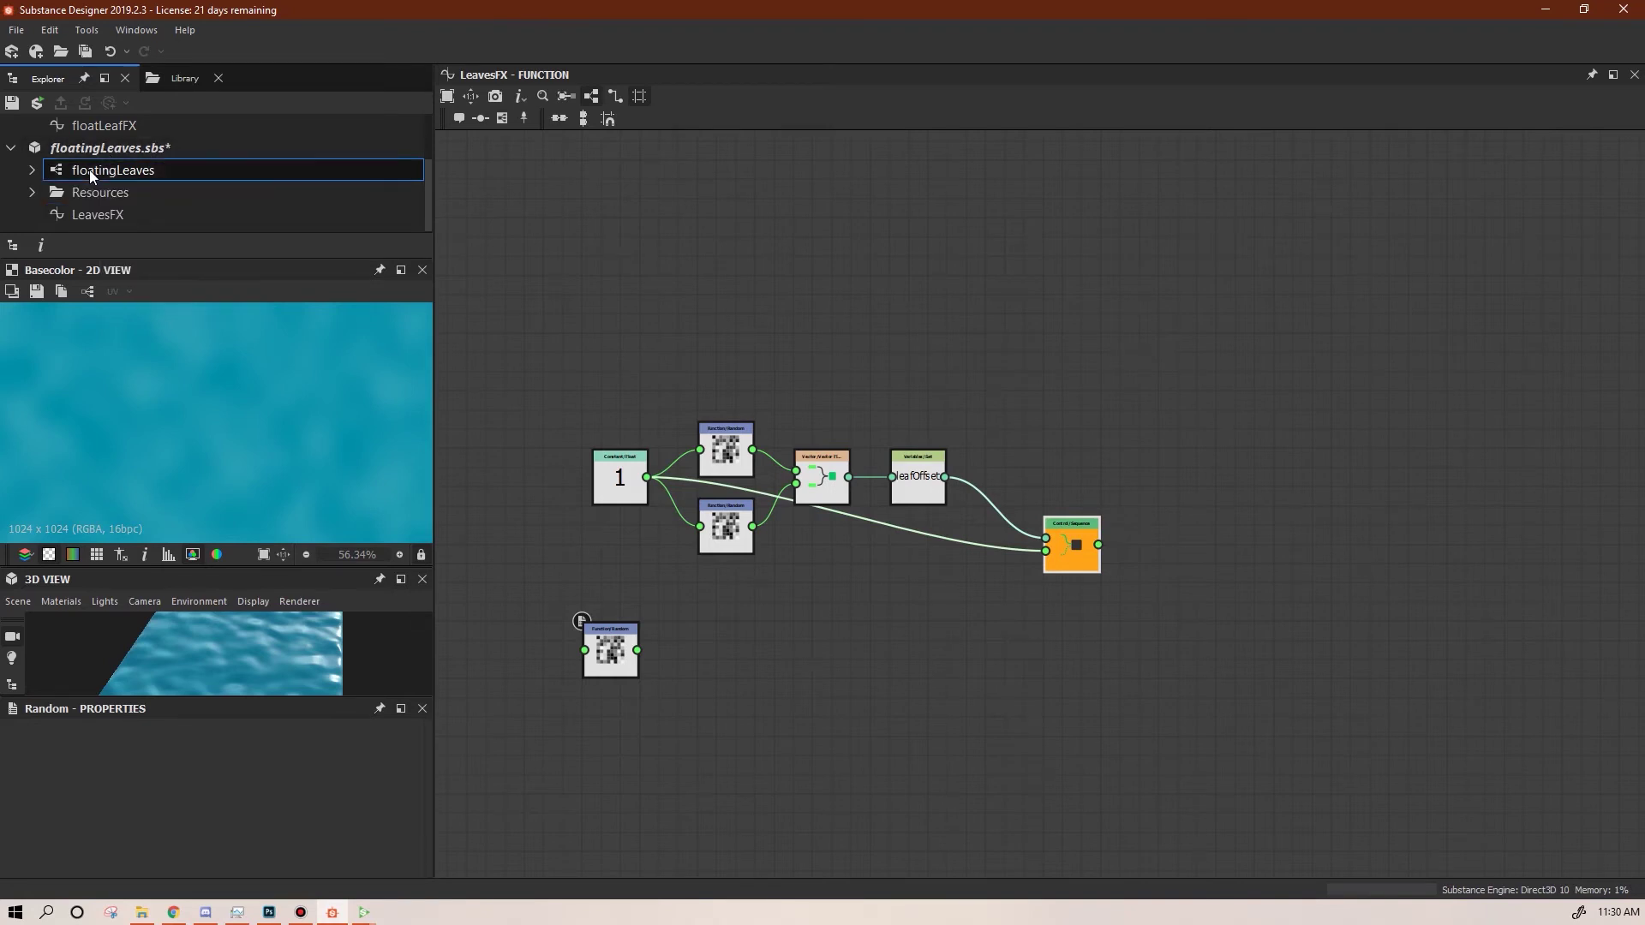
double_click(90, 170)
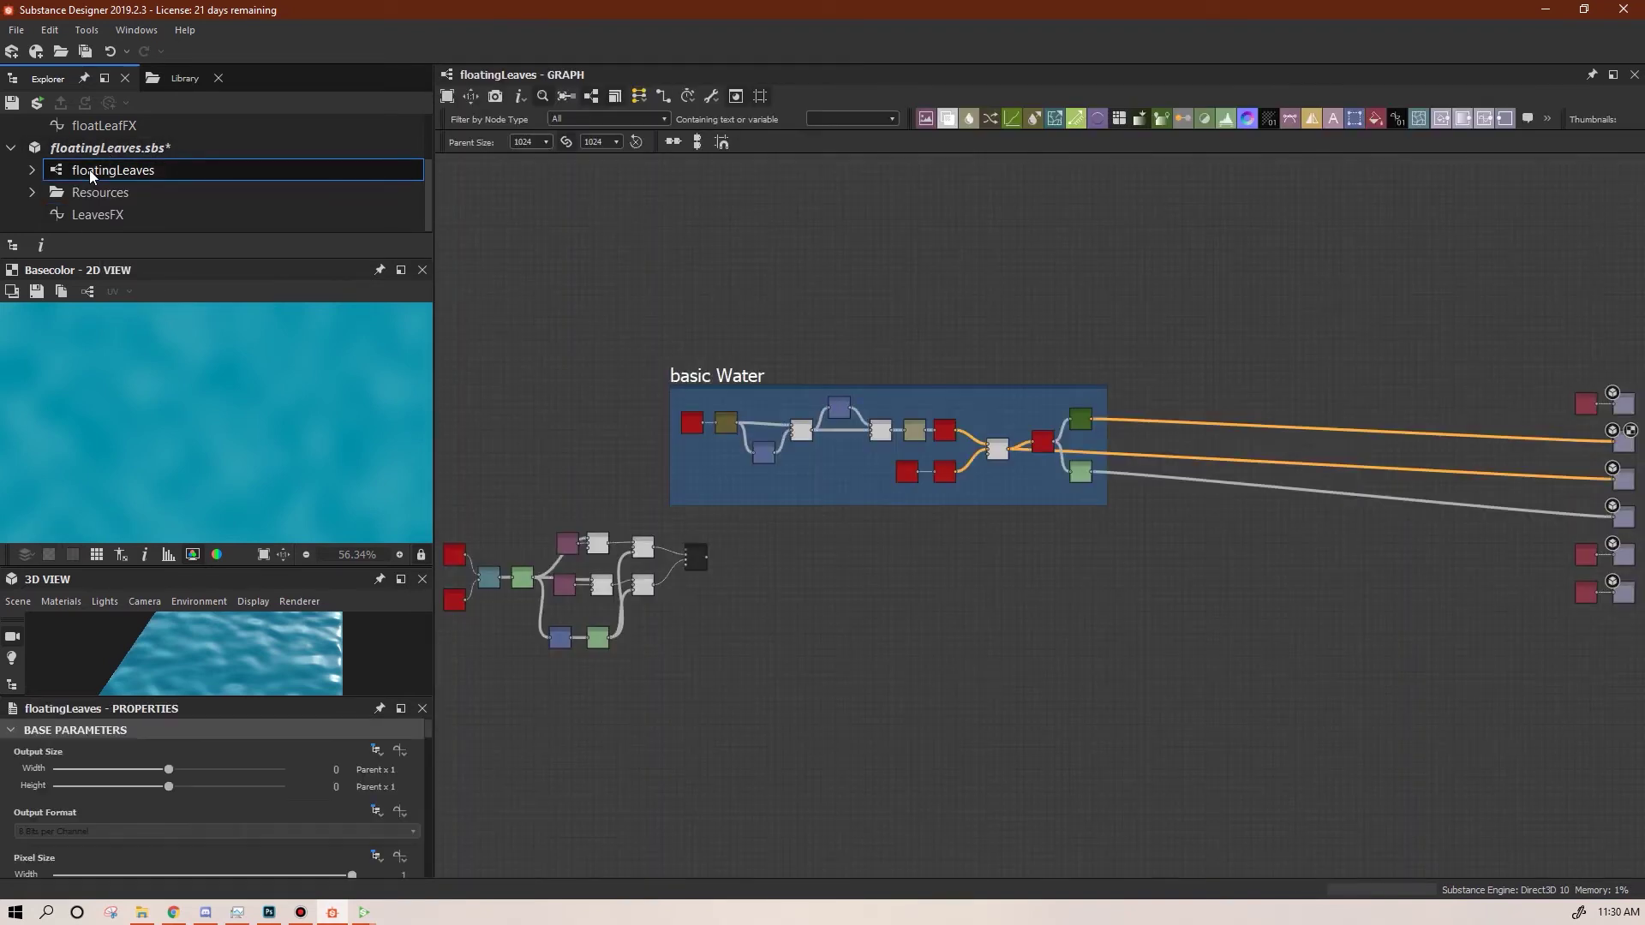
right_click(698, 557)
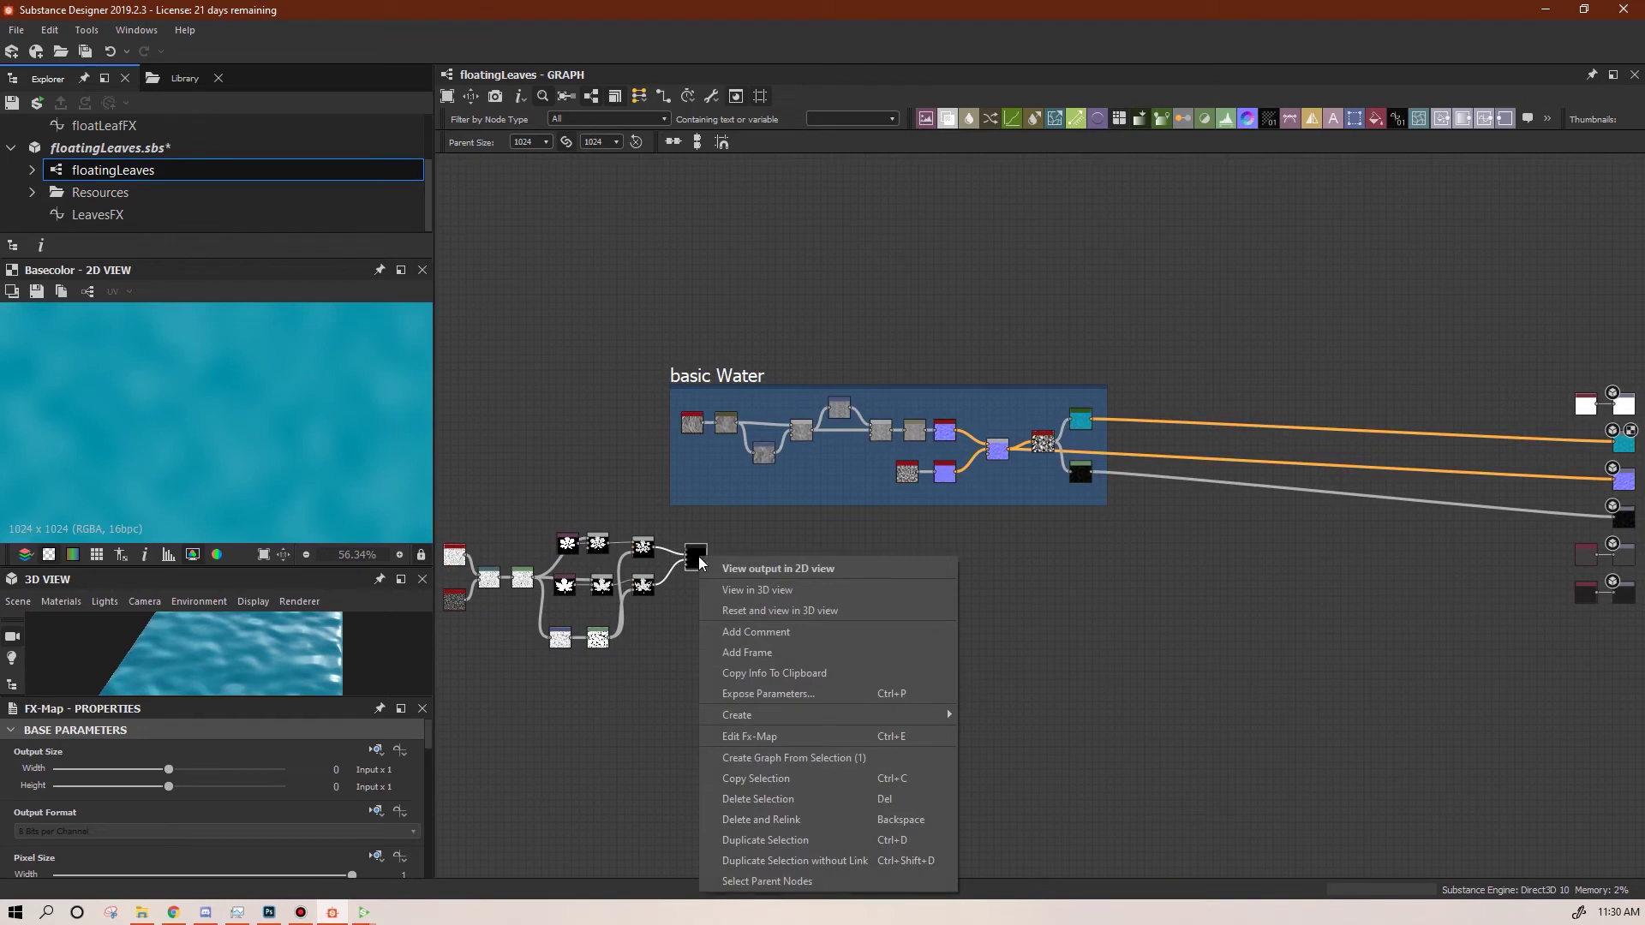
click(809, 739)
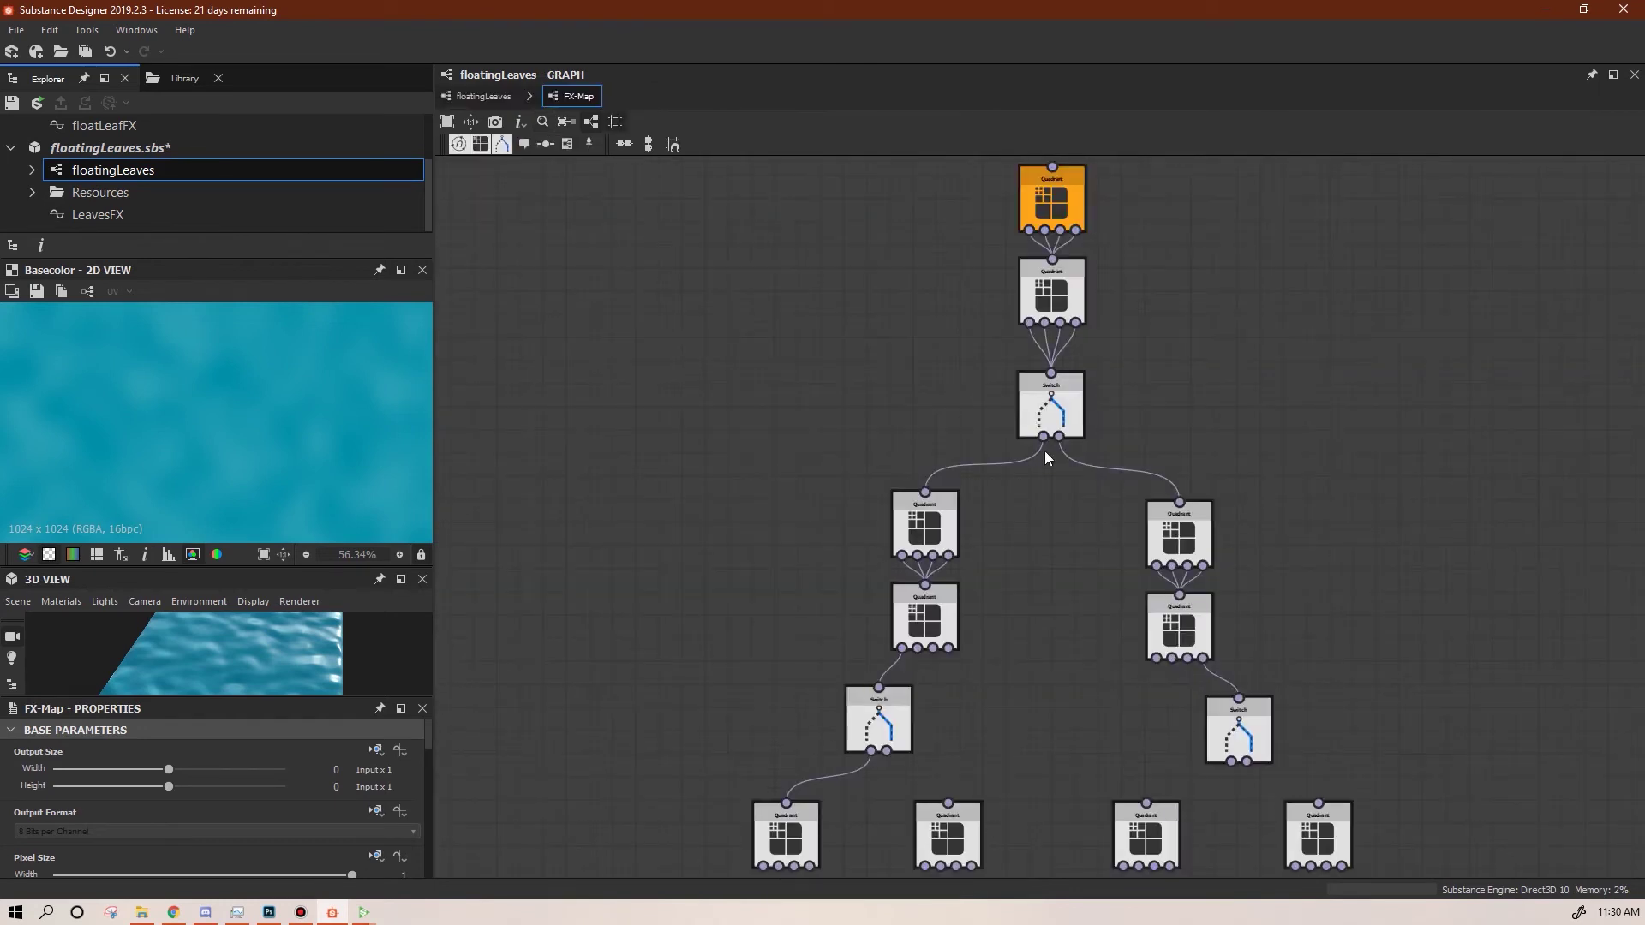
click(784, 838)
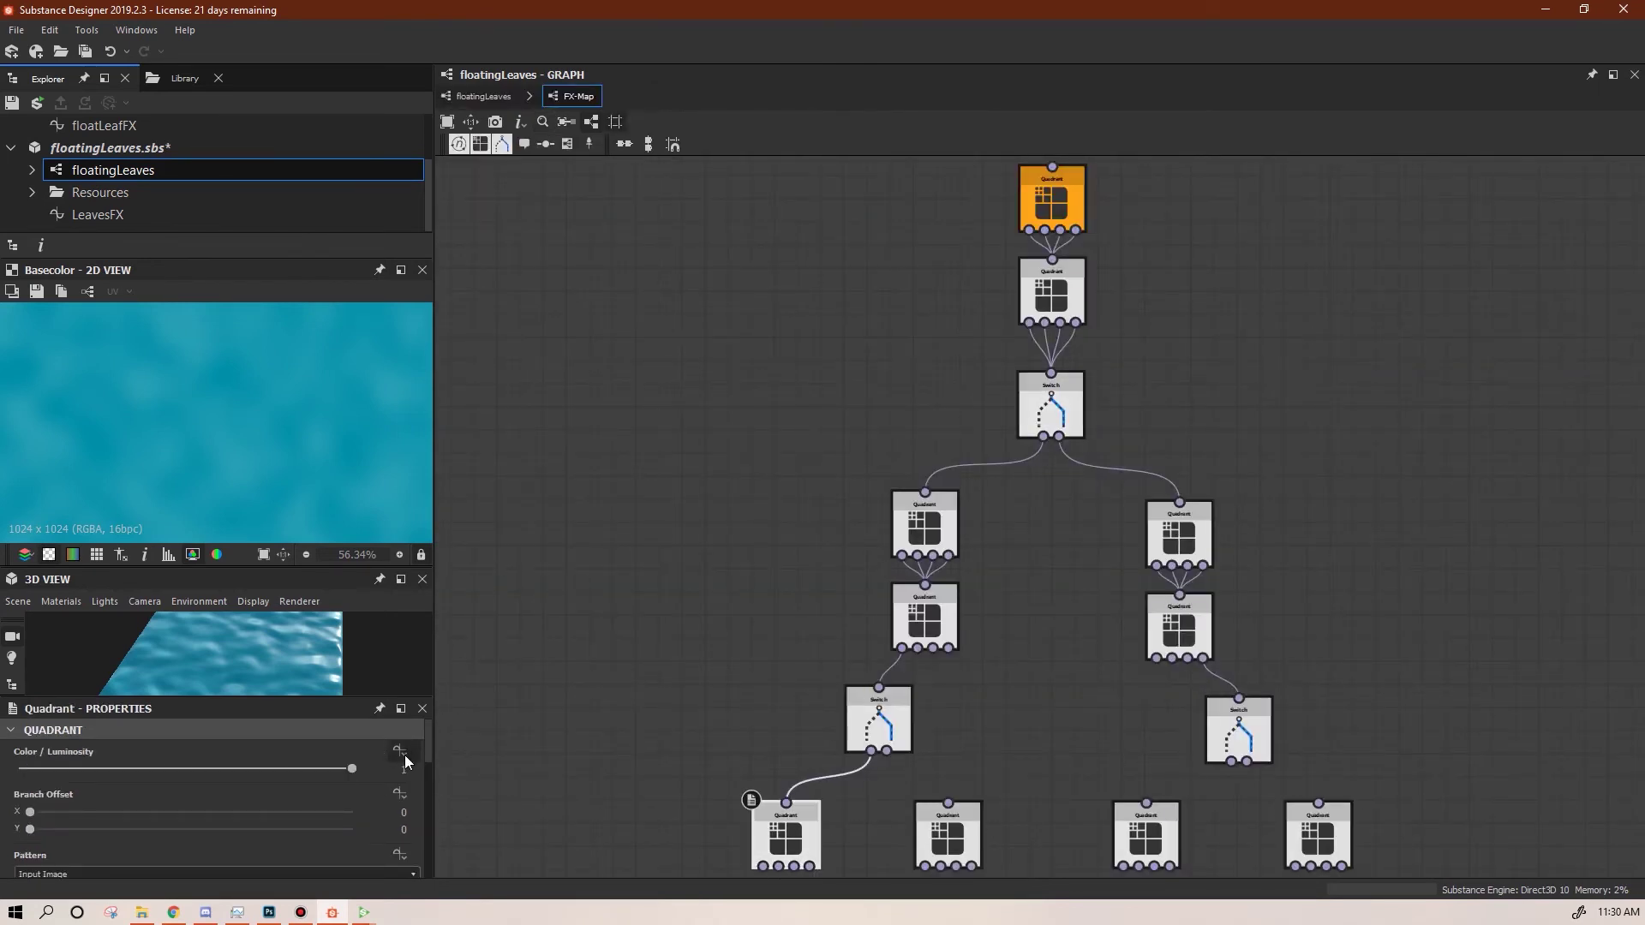
click(404, 758)
click(458, 799)
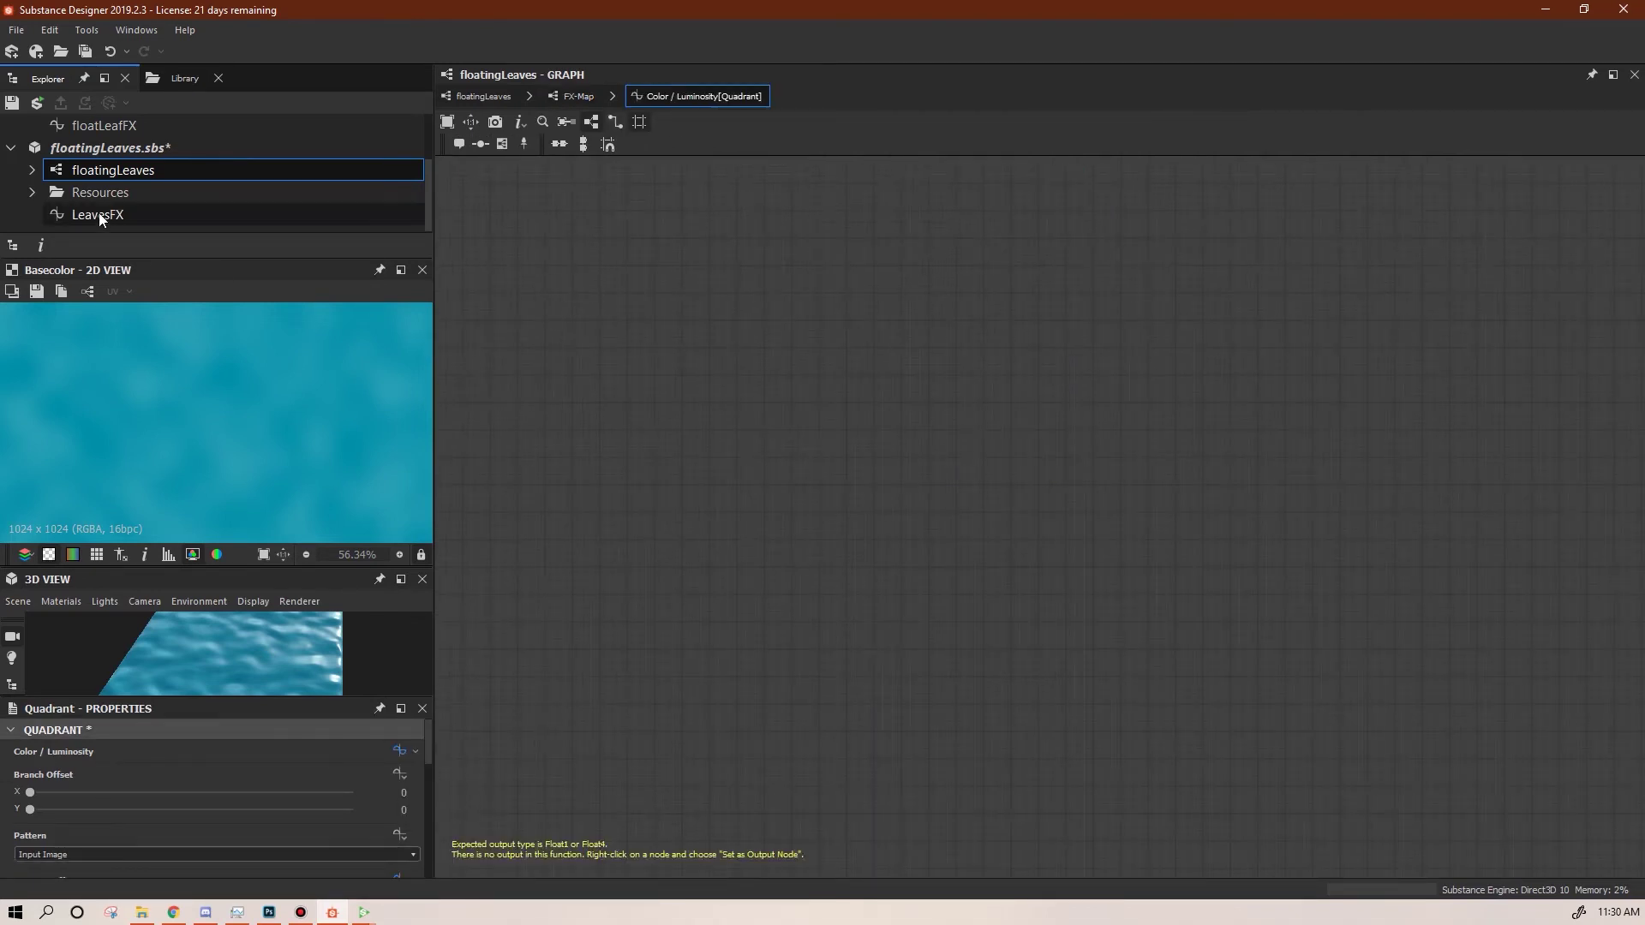
Place the LeavesFX function in the Color / Luminosity function and set it as the output node
drag(99, 213, 968, 454)
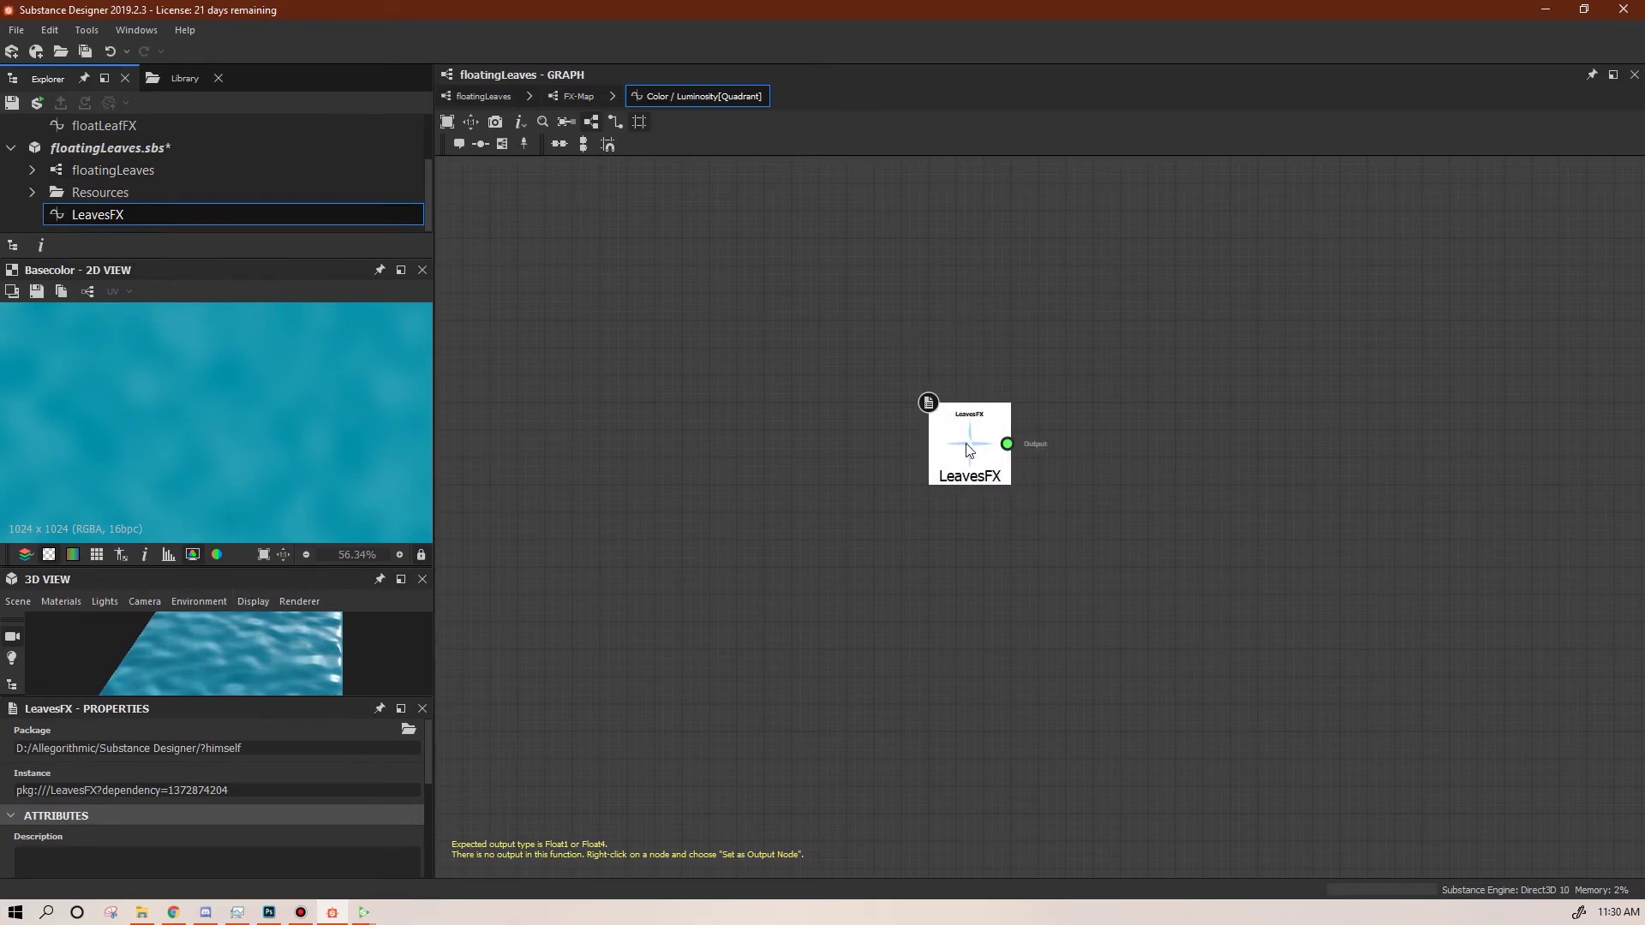
right_click(967, 444)
click(1030, 517)
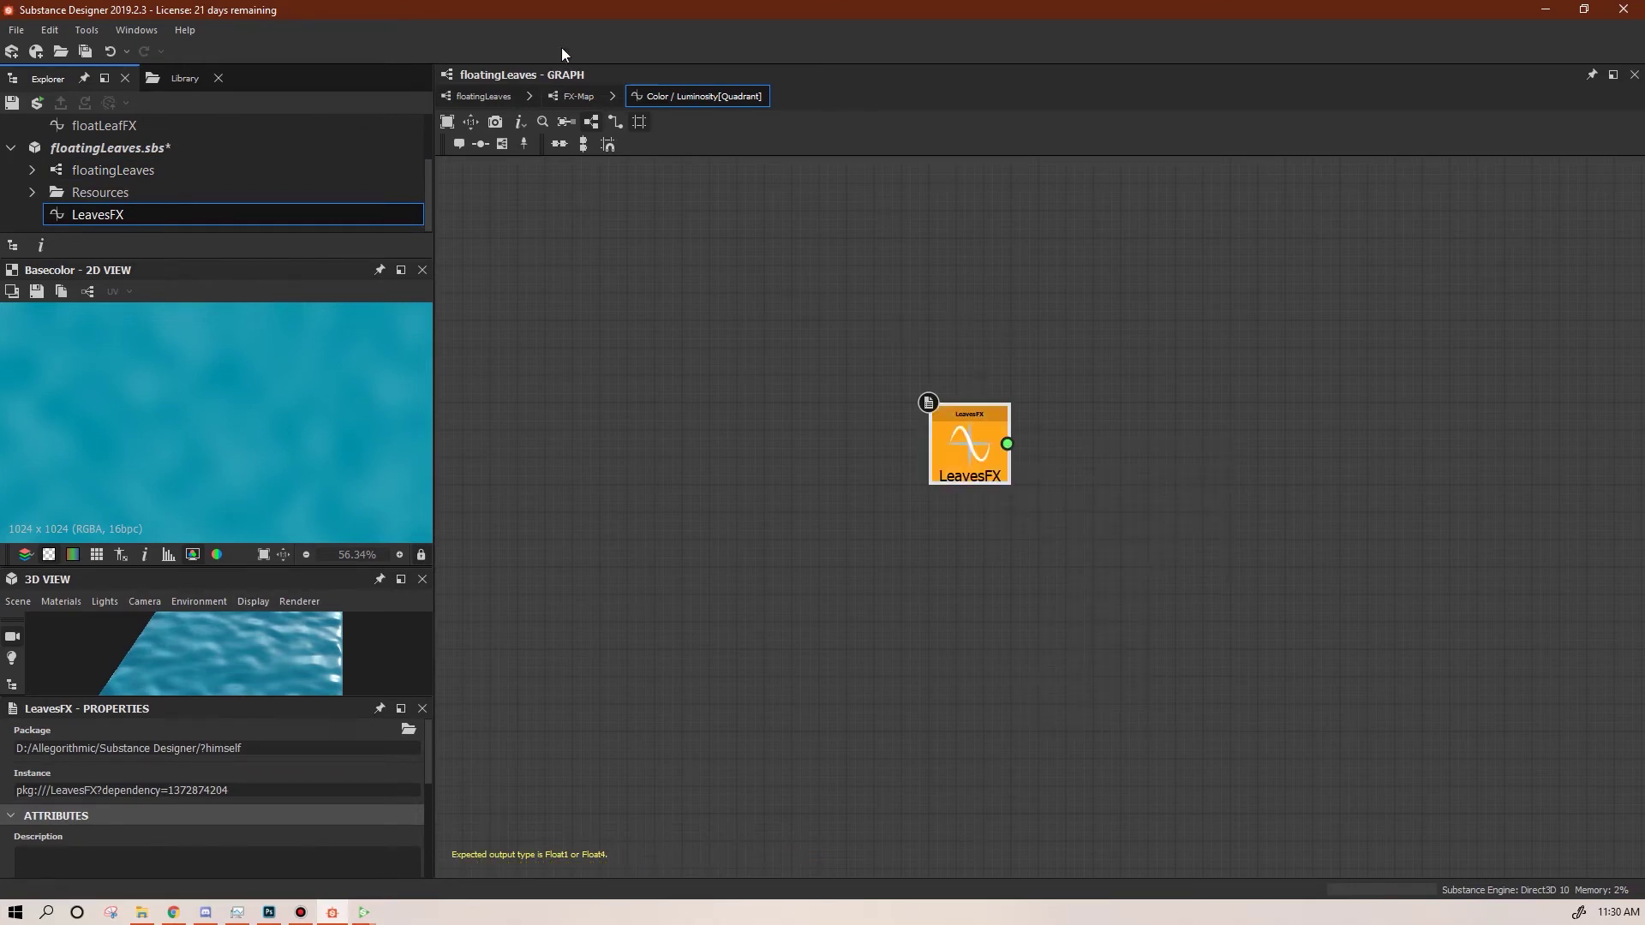
Return to the floatingLeaves graph and preview the FX-Map node's output in the 2D view
click(455, 93)
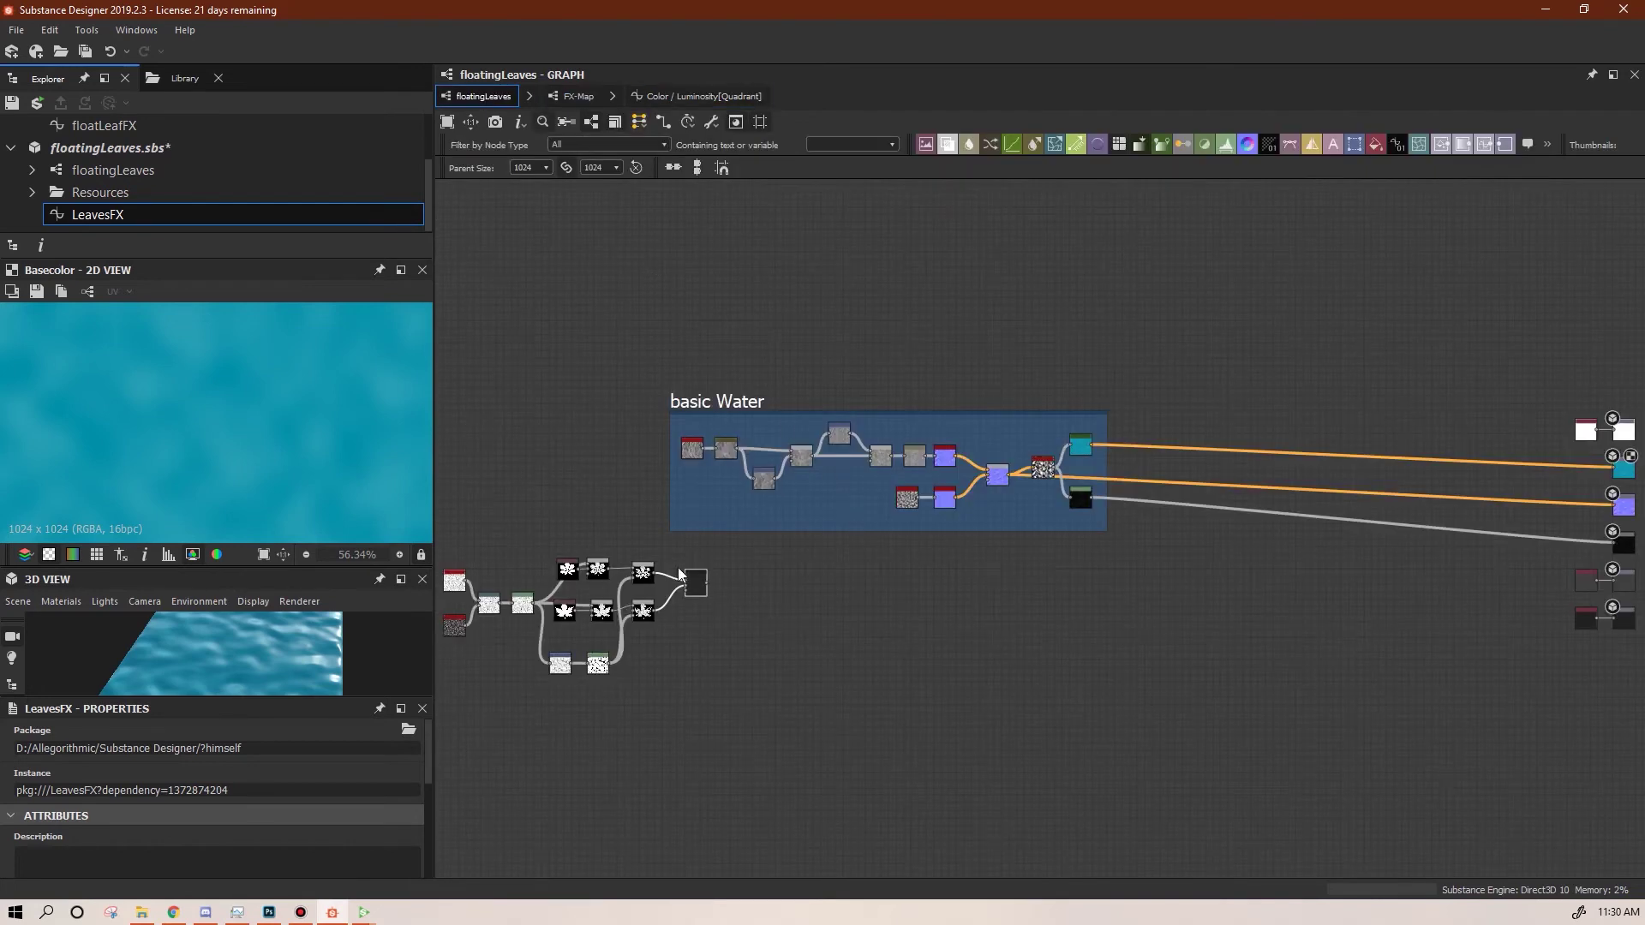
double_click(701, 586)
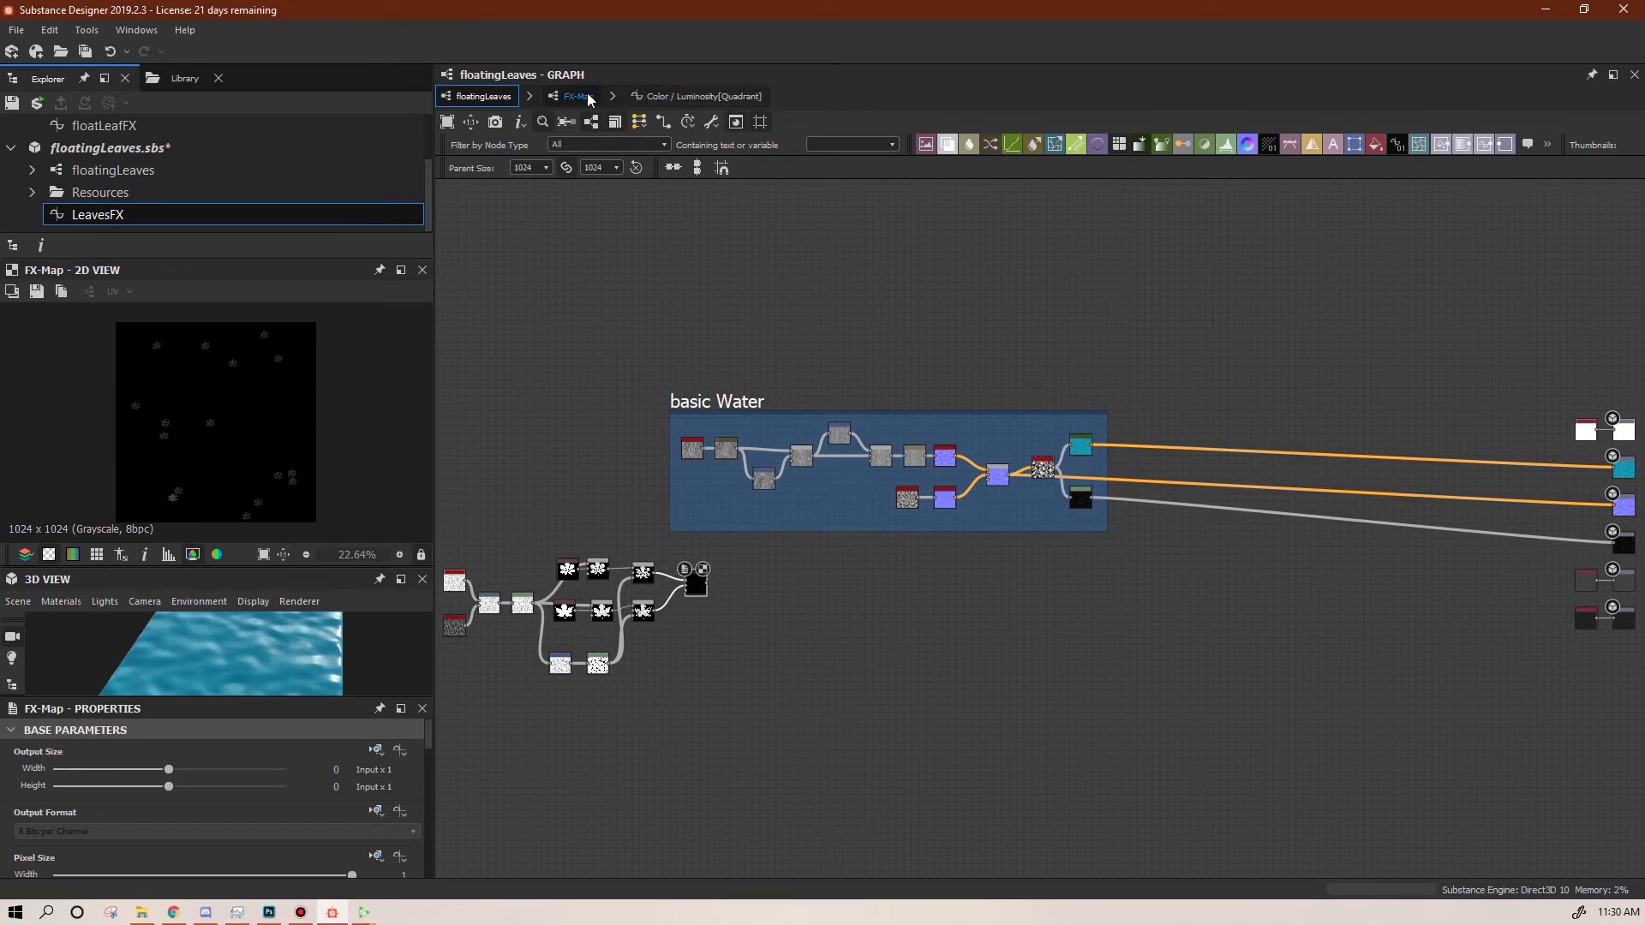
middle_drag(778, 657, 862, 663)
middle_drag(980, 653, 819, 602)
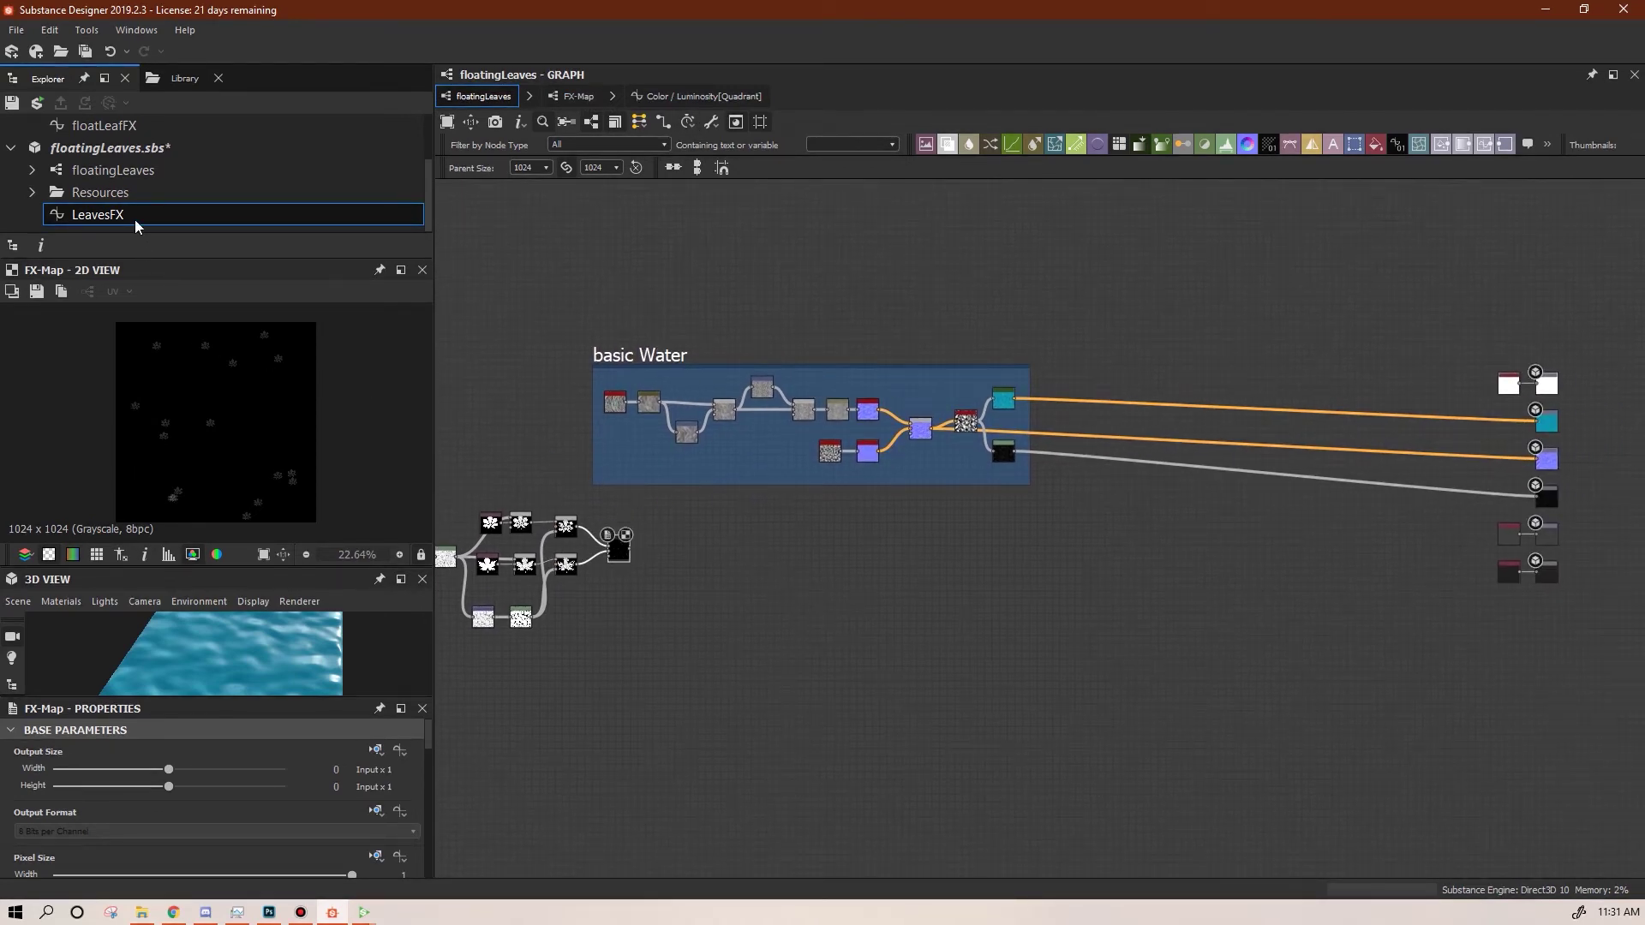
Reopen the LeavesFX function, try feeding Float 1 into the Sequence's In input, and reconnect the leafOffset Set node there instead
double_click(90, 214)
drag(604, 348, 1474, 478)
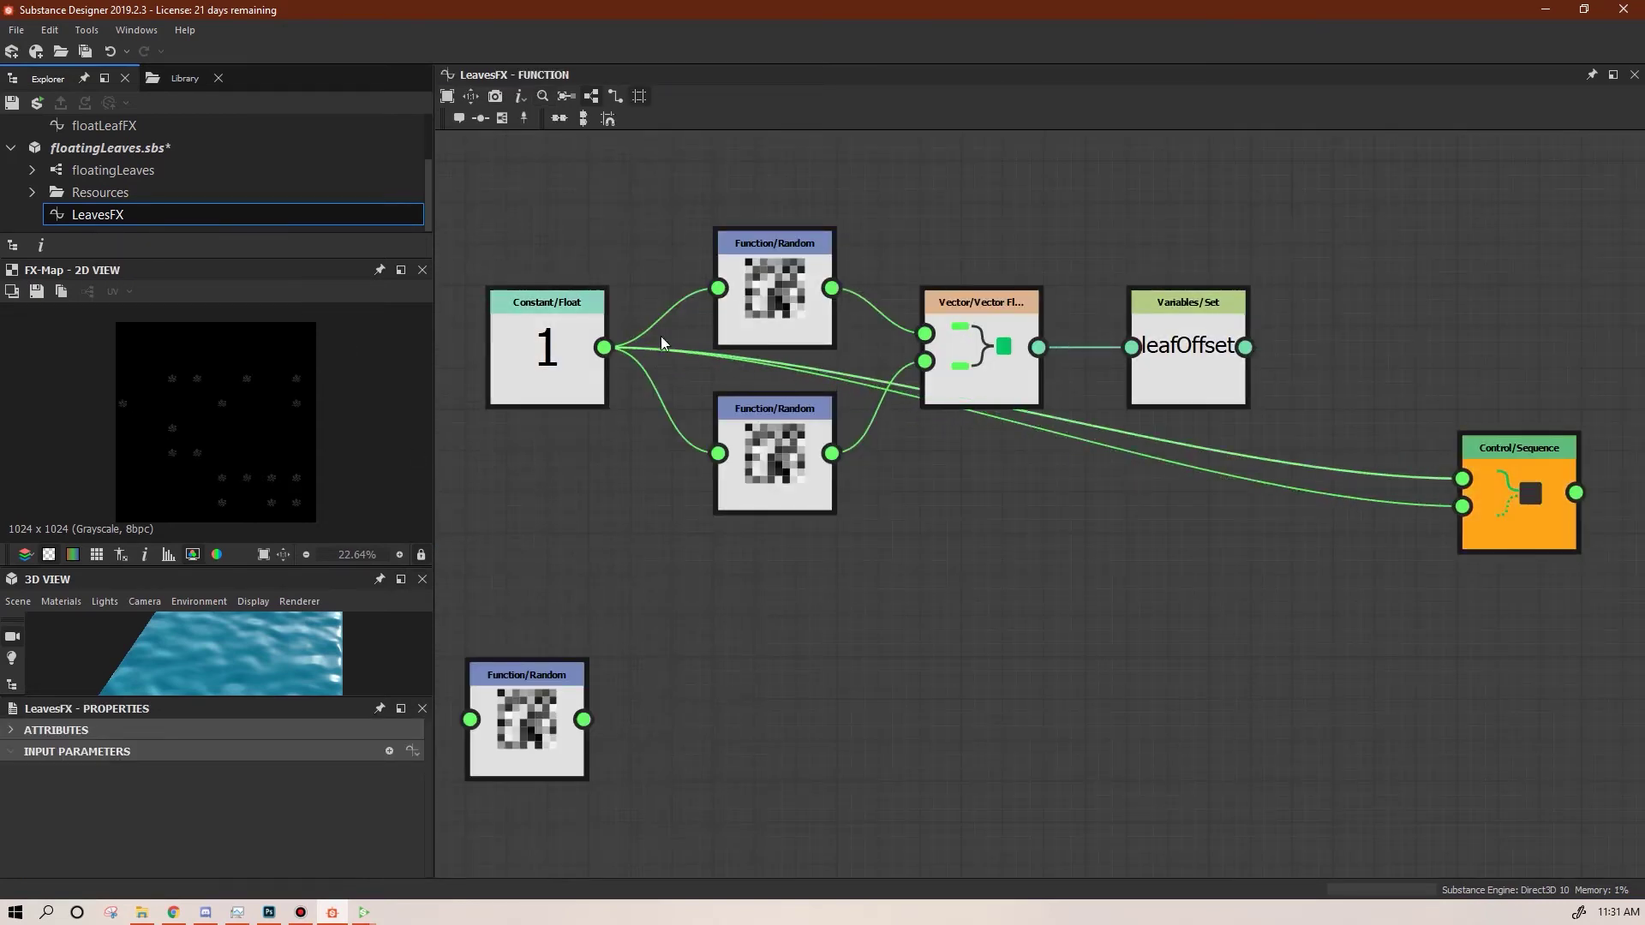
drag(1247, 347, 1464, 478)
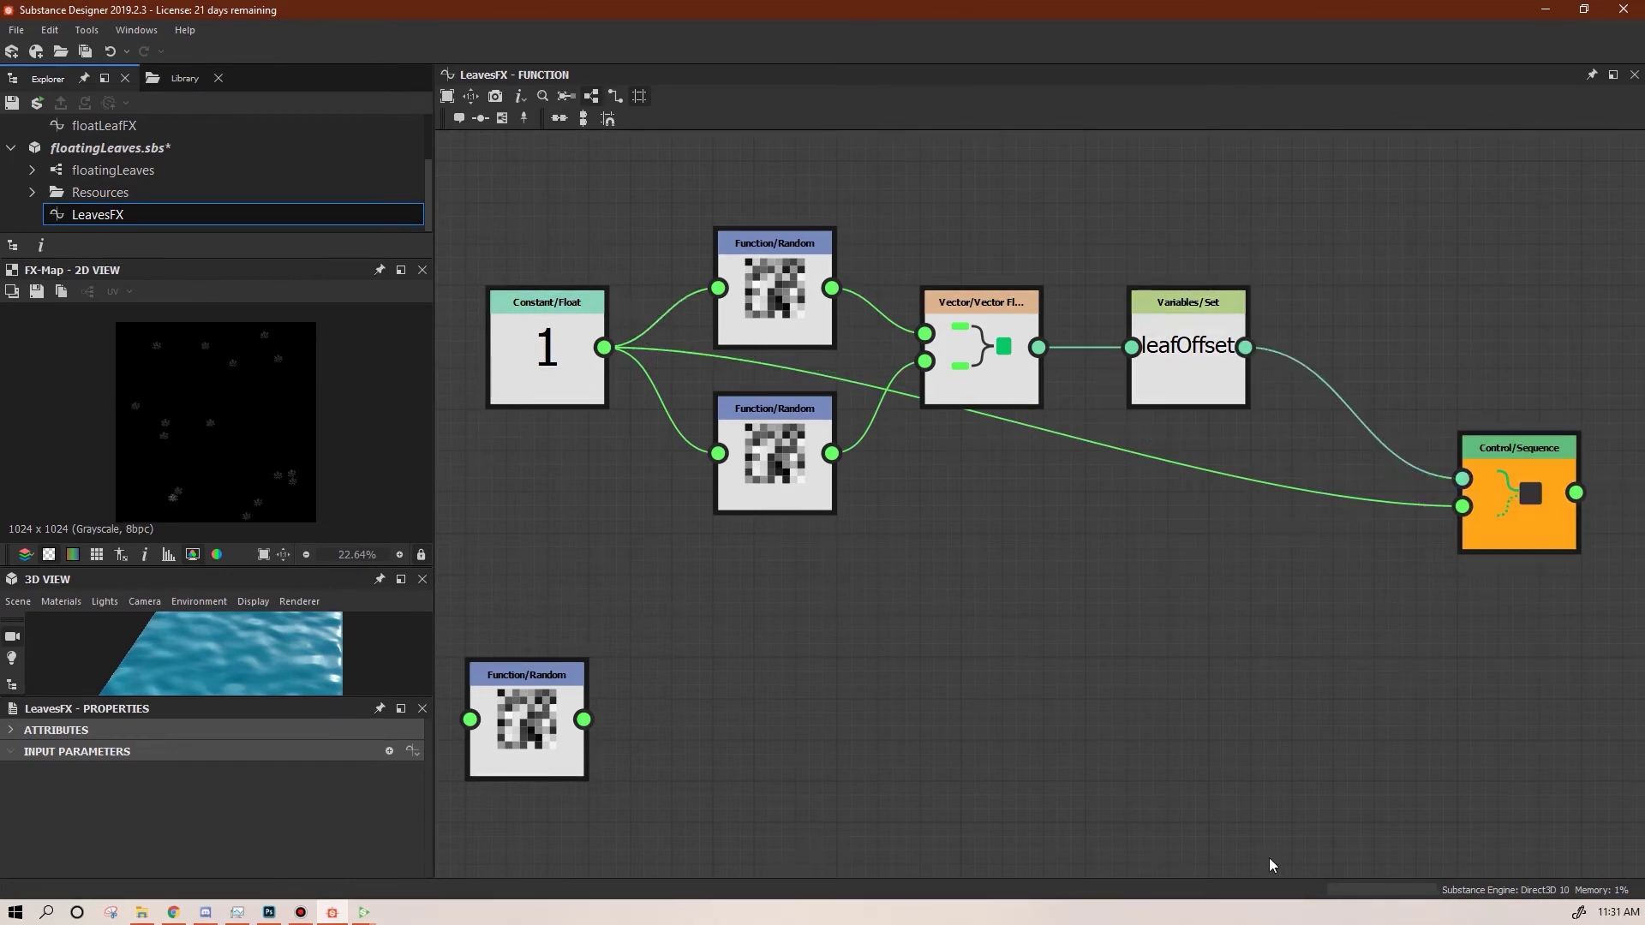
Move the leafOffset node chain and its output Sequence upward and place the unconnected Random node below the chain's start
scroll(1063, 712, down, 5)
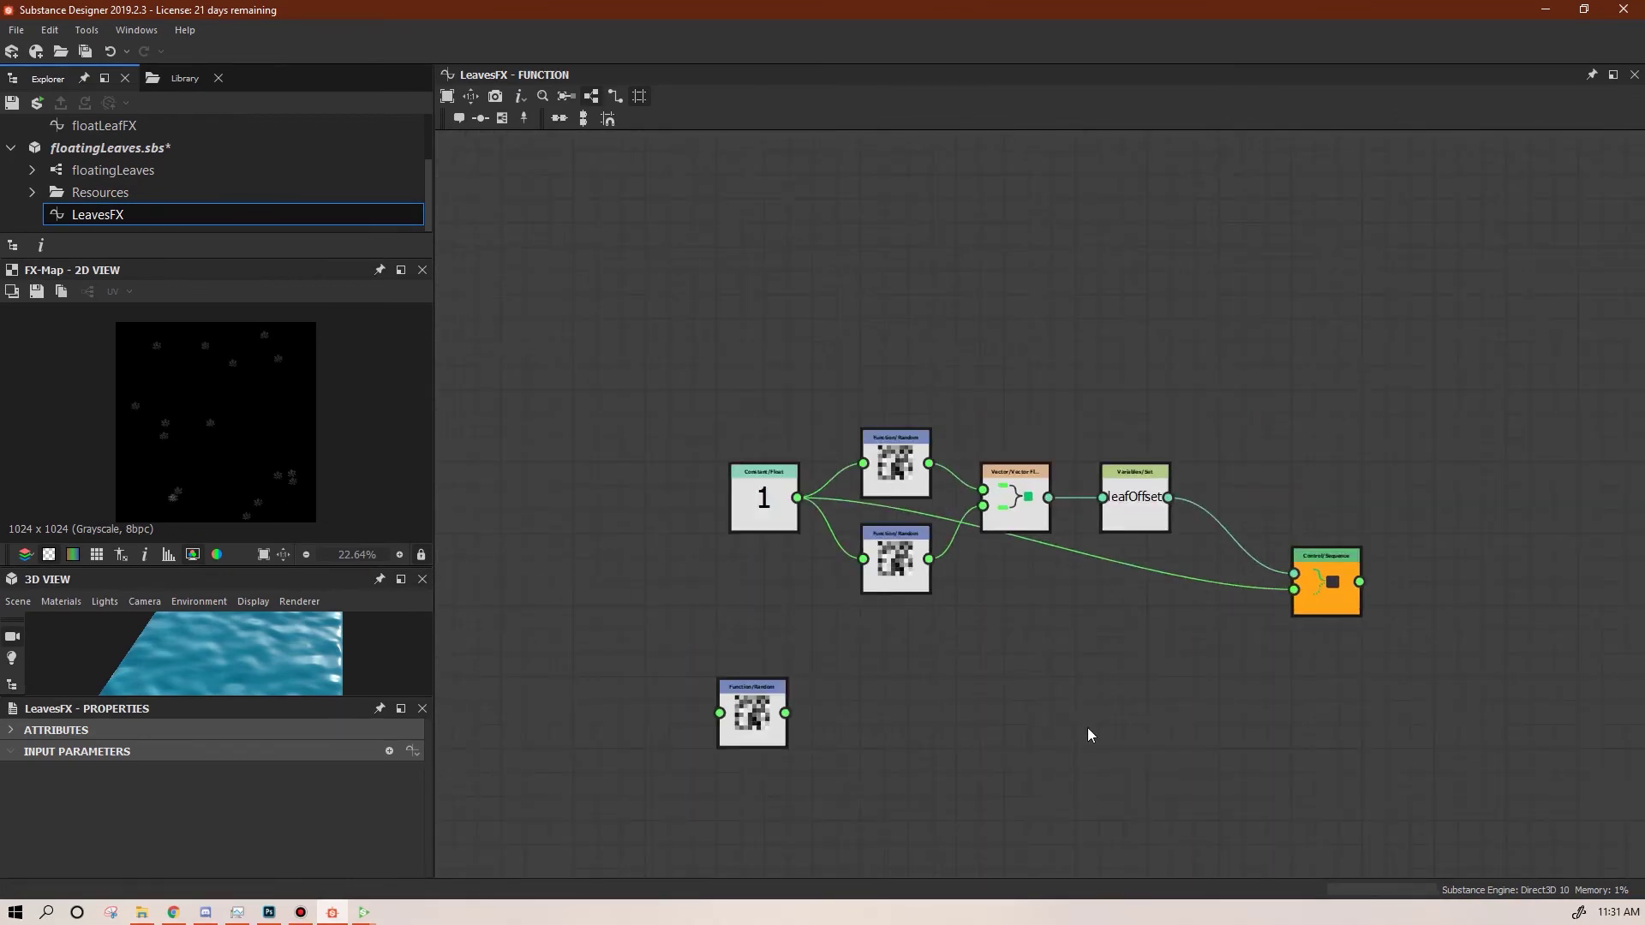
middle_drag(1055, 714, 1080, 711)
drag(735, 371, 958, 316)
drag(1224, 557, 1277, 364)
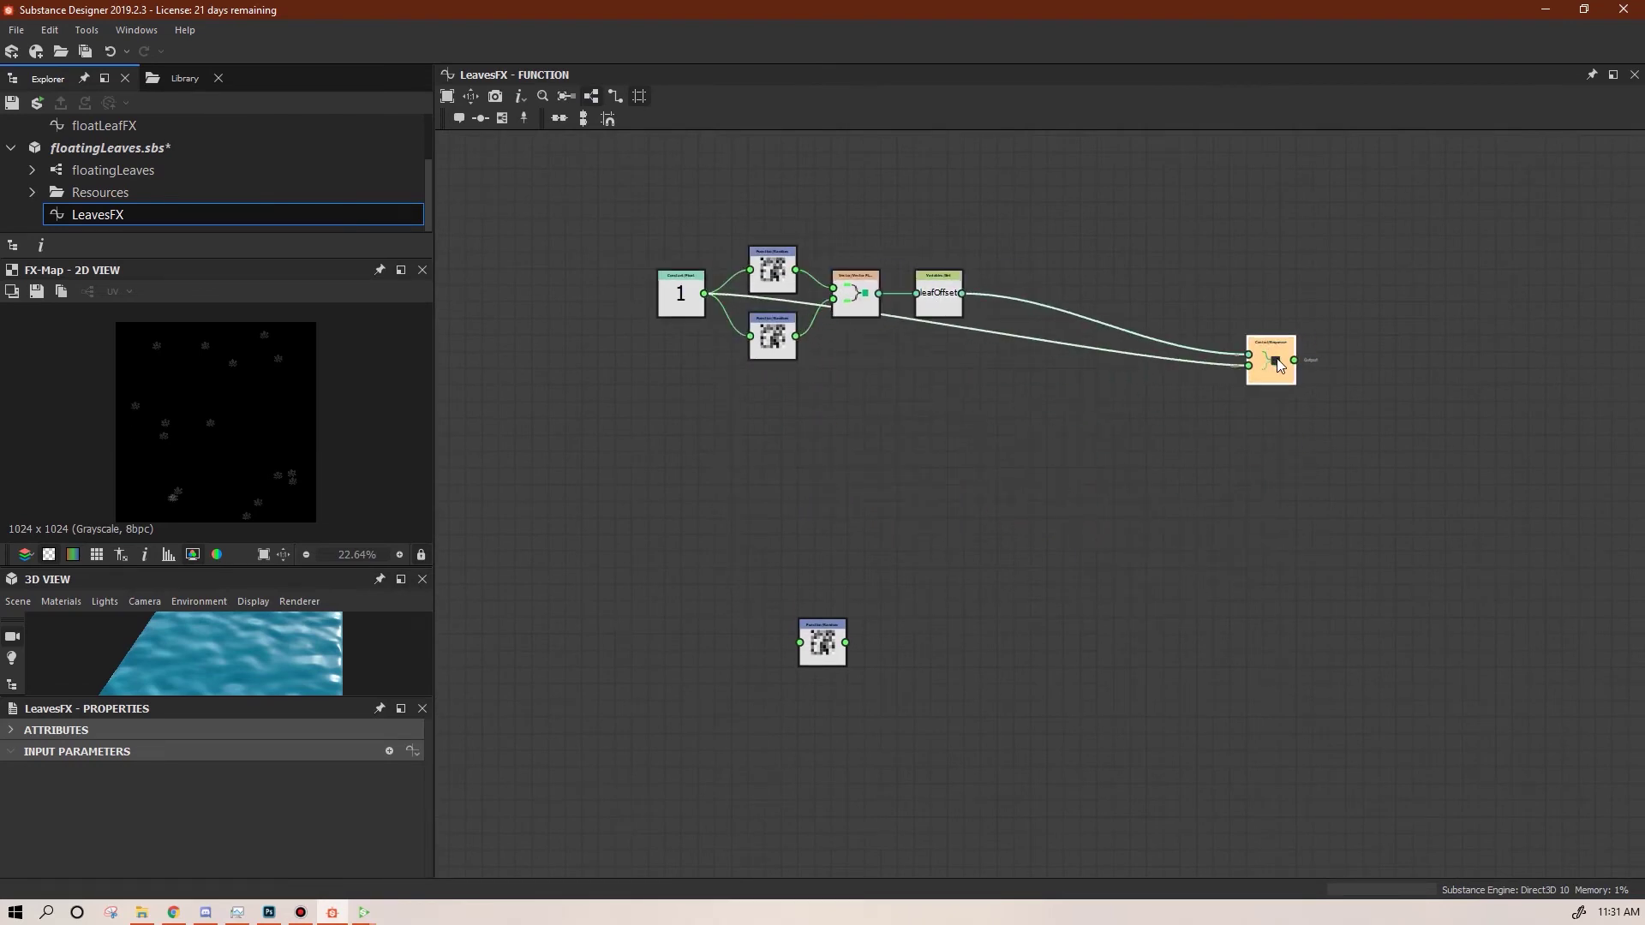
drag(831, 662, 598, 413)
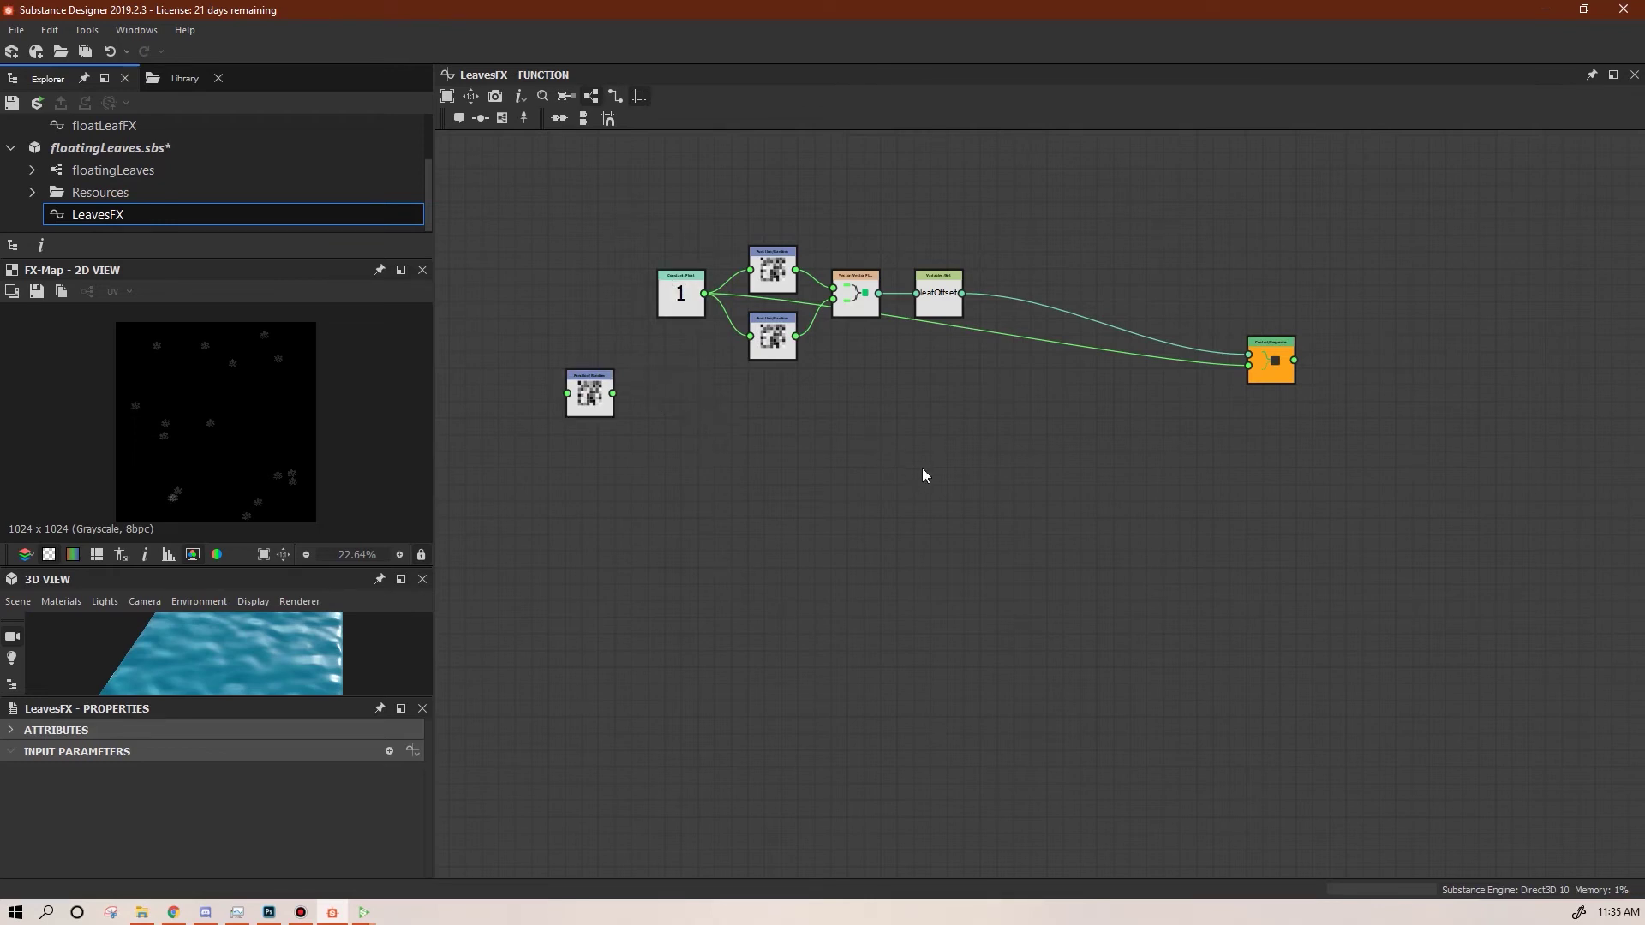
Add a second Sequence control node and place it below and slightly right of the output Sequence
right_click(846, 483)
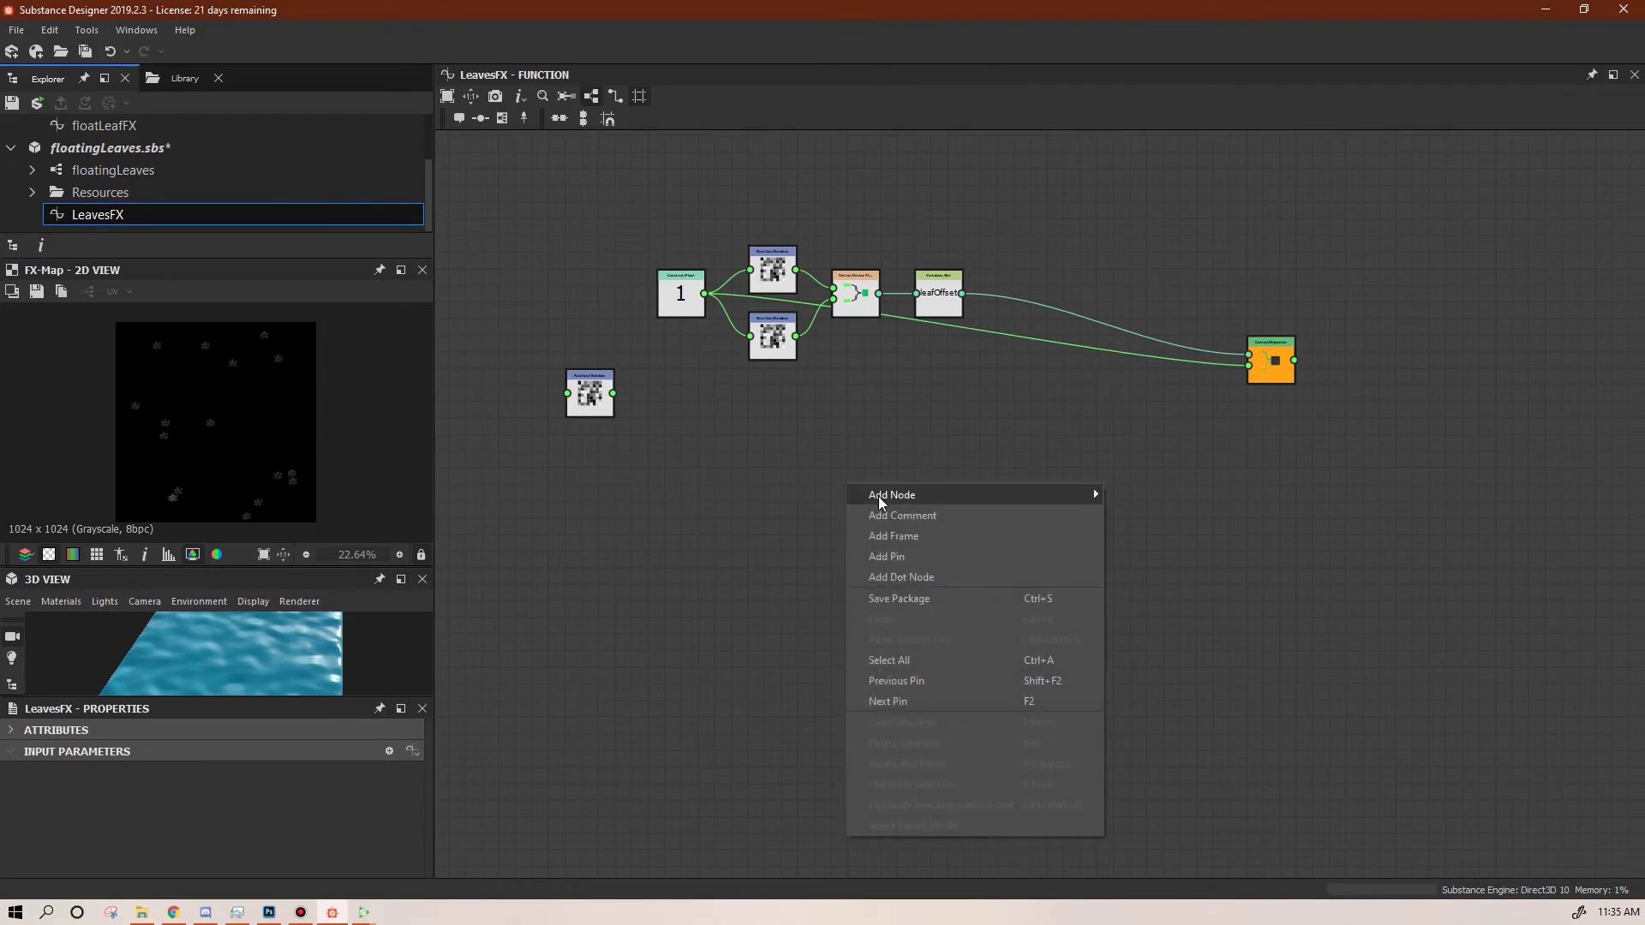
mouse_move(880, 503)
mouse_move(1187, 497)
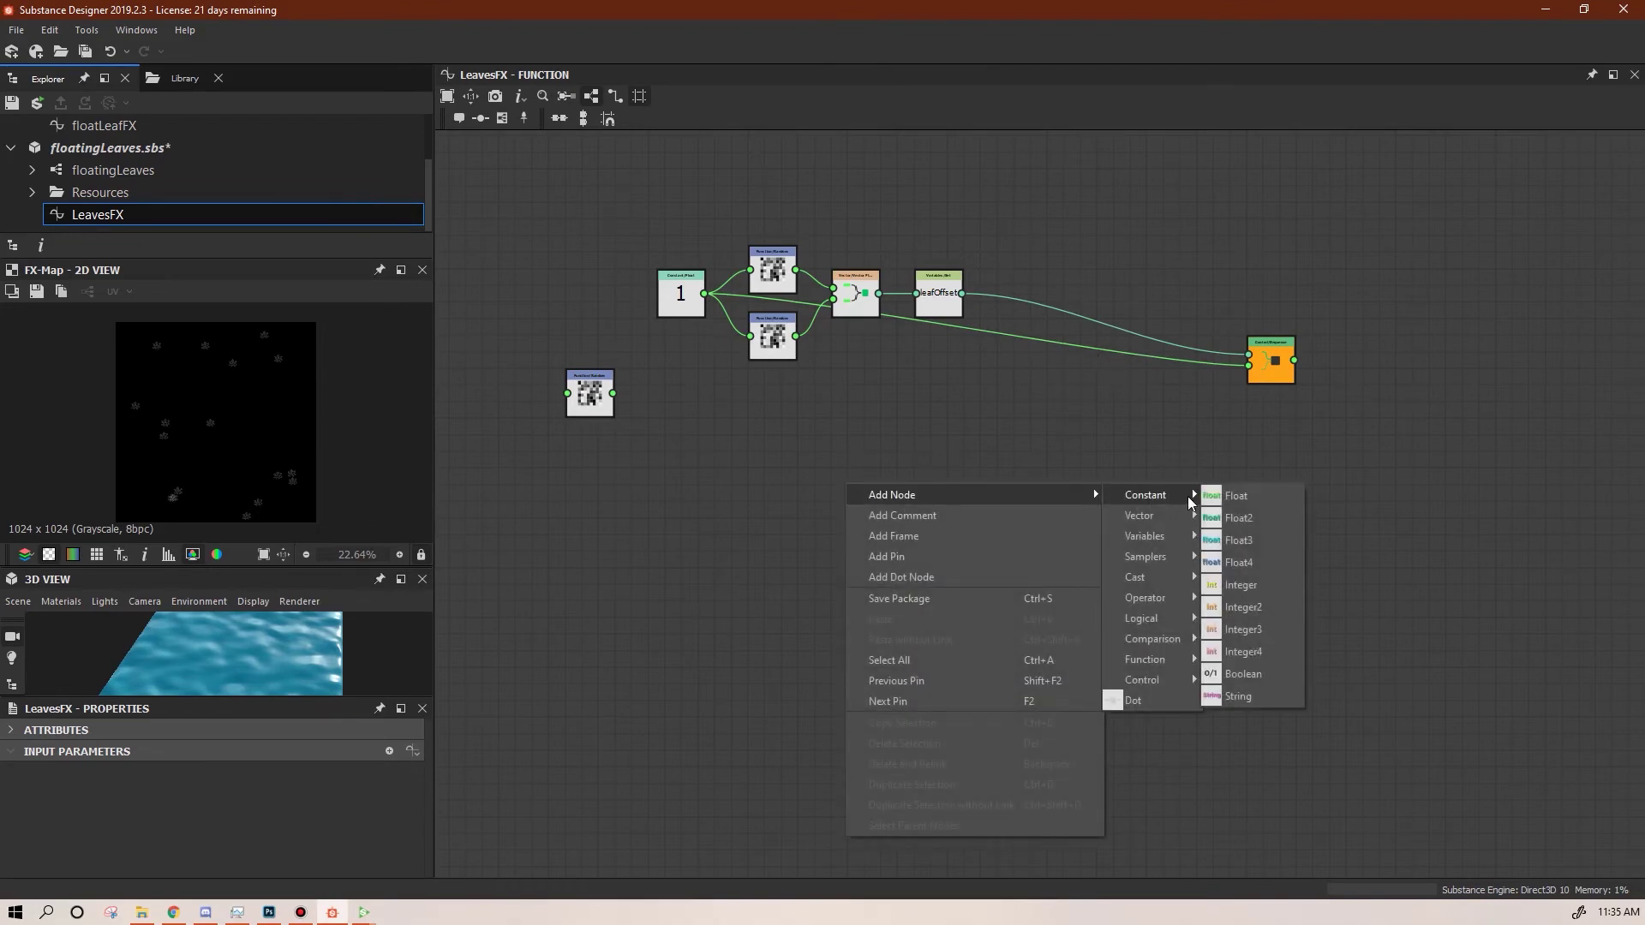
mouse_move(1182, 680)
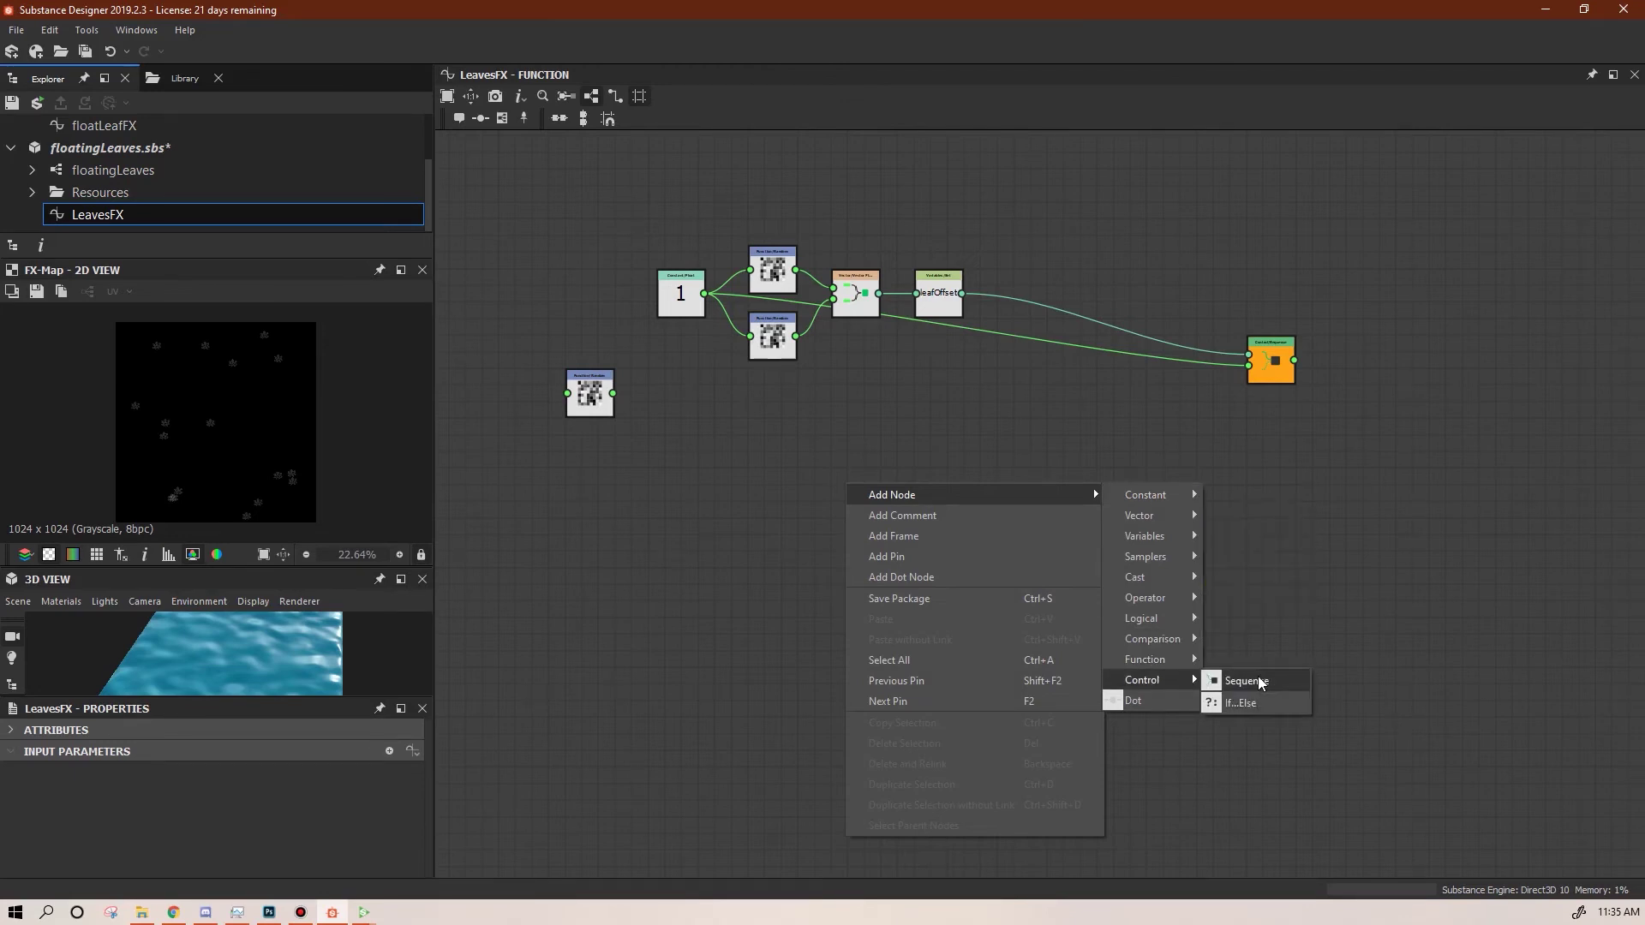
click(1260, 683)
drag(855, 485, 1347, 518)
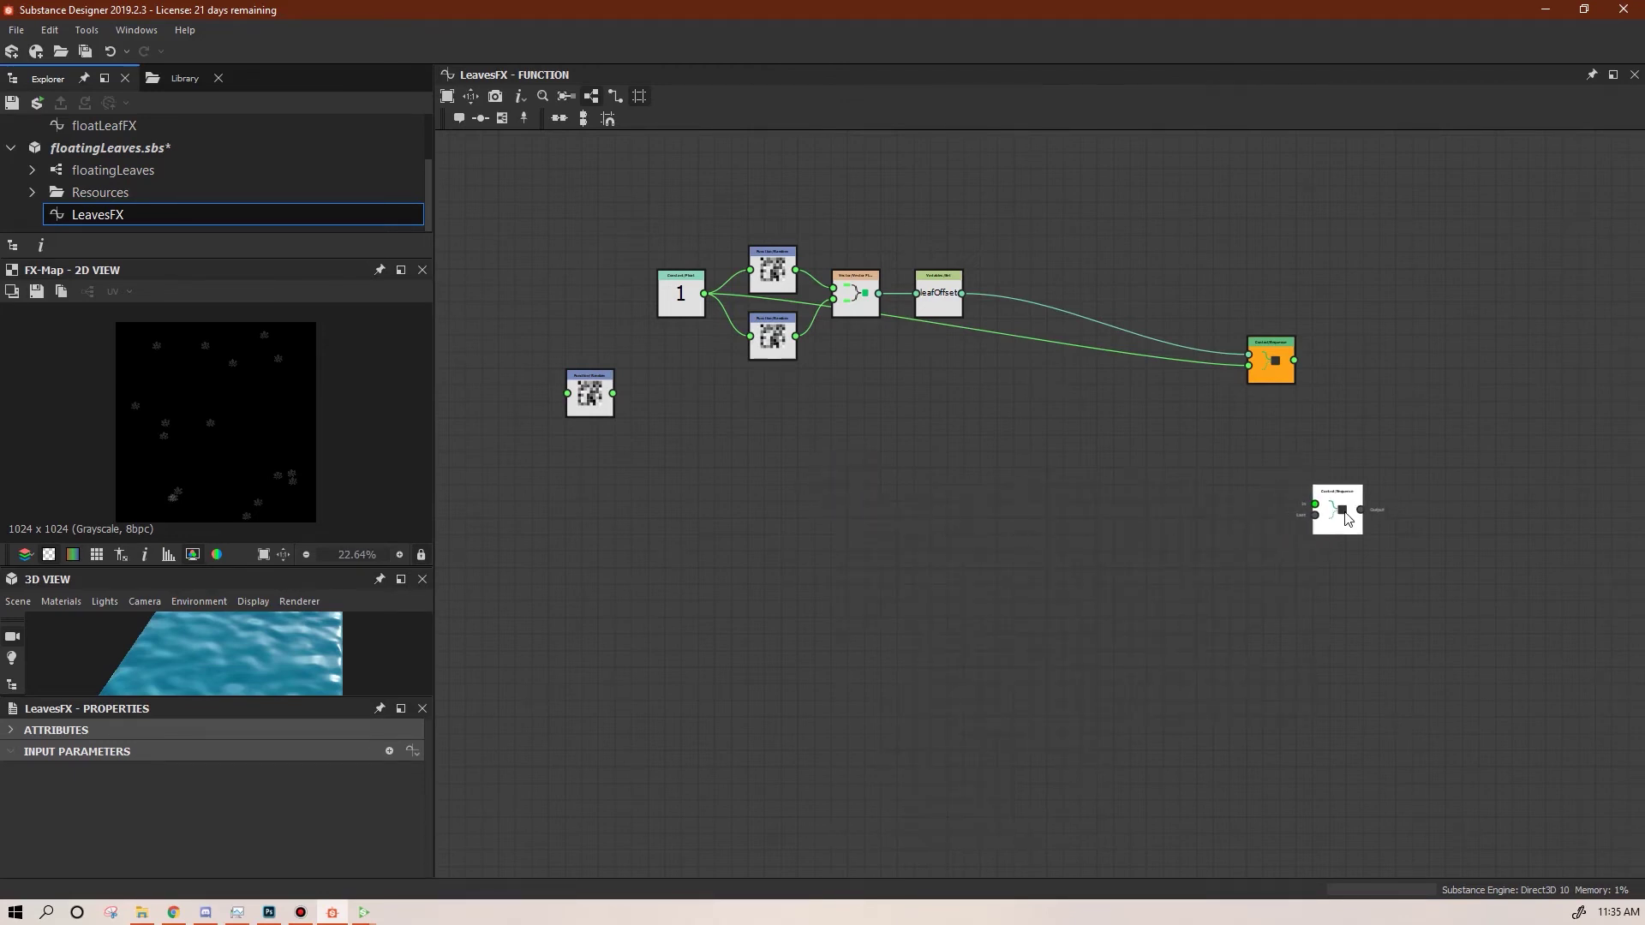
Add a Float constant node with the value 1.5 and place it below the unconnected Random node
right_click(724, 488)
mouse_move(795, 497)
mouse_move(1032, 501)
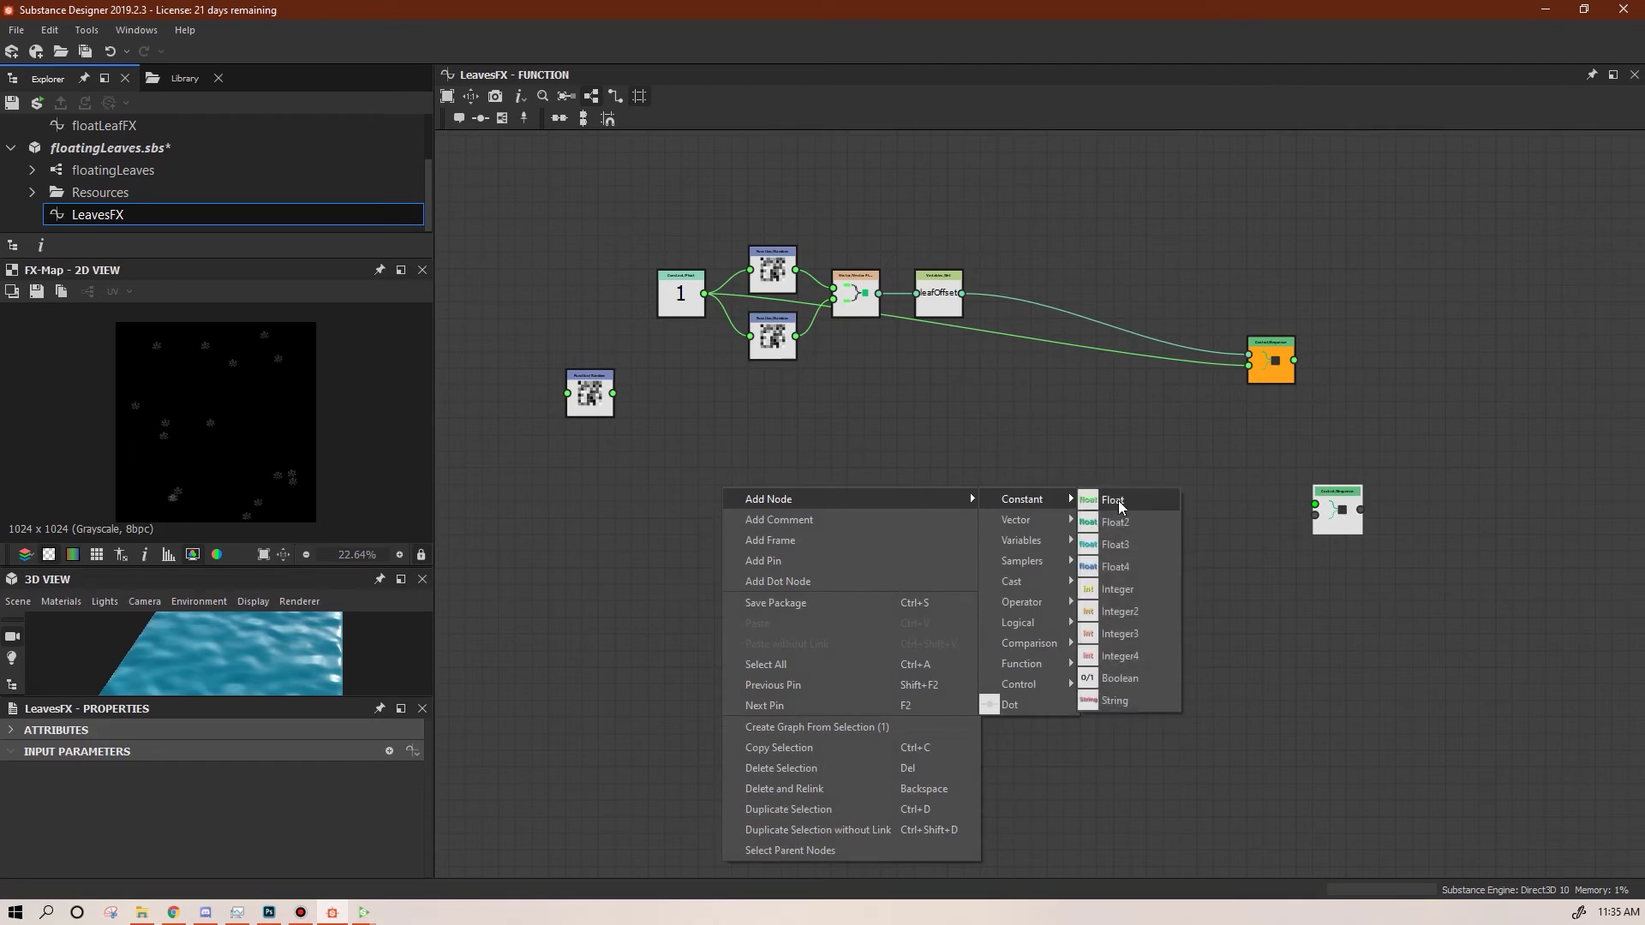
click(1120, 507)
drag(725, 487, 638, 509)
click(397, 747)
text(1.5)
key(Return)
drag(636, 521, 604, 605)
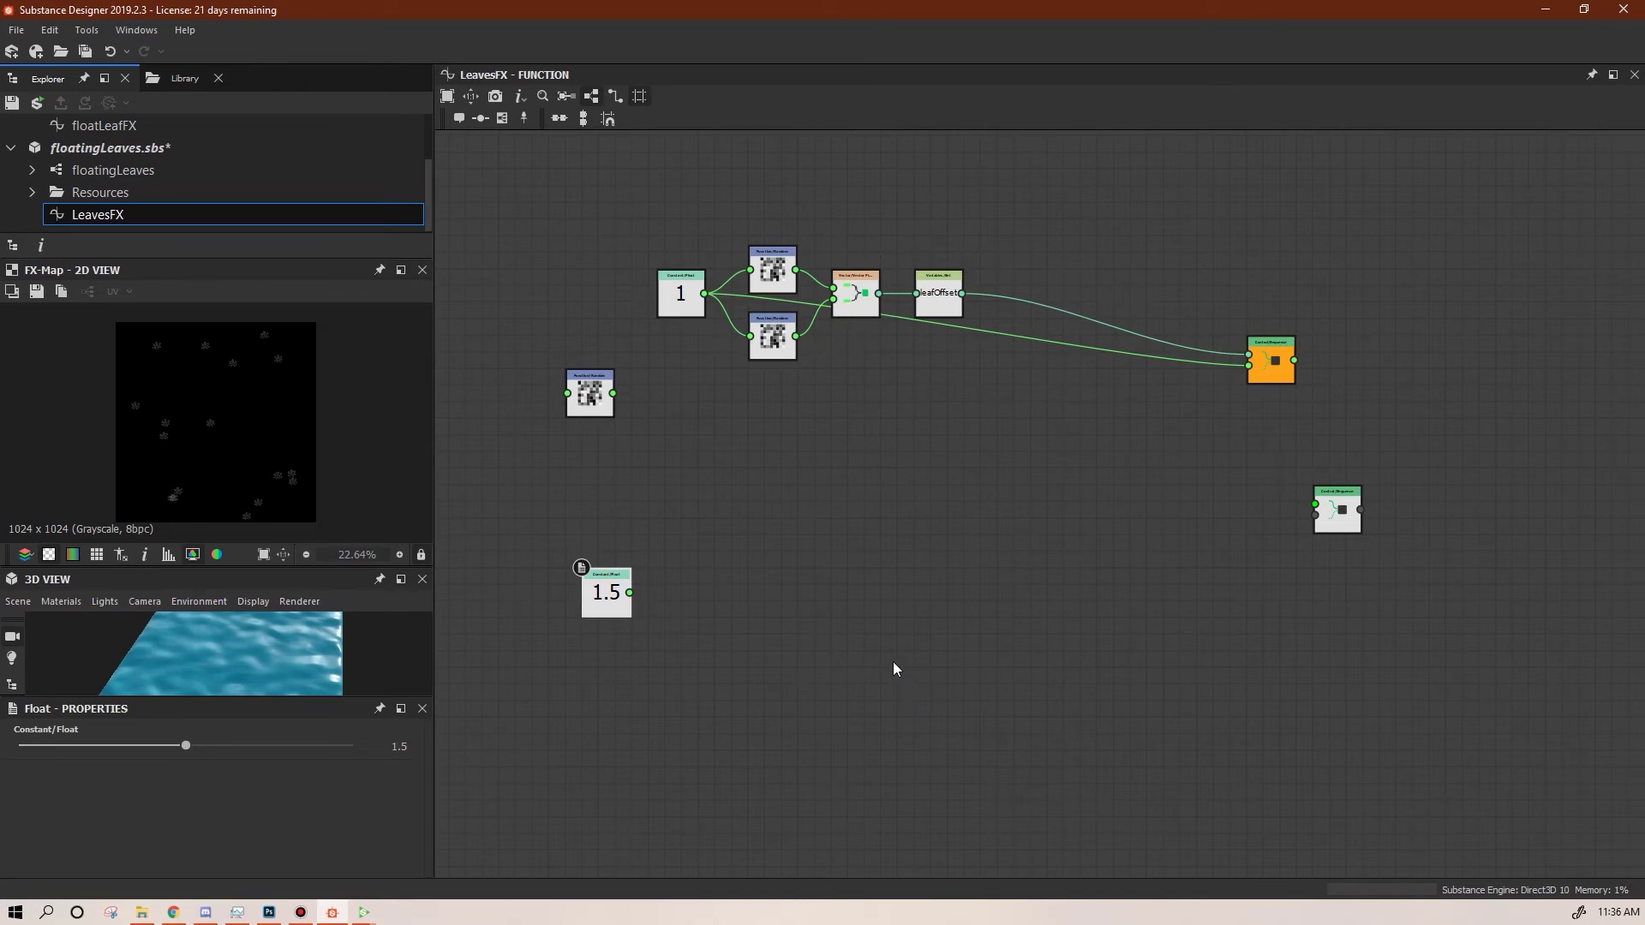
Add a Random function node beside the Float 1.5 constant and connect the constant to its input
right_click(839, 634)
mouse_move(1029, 263)
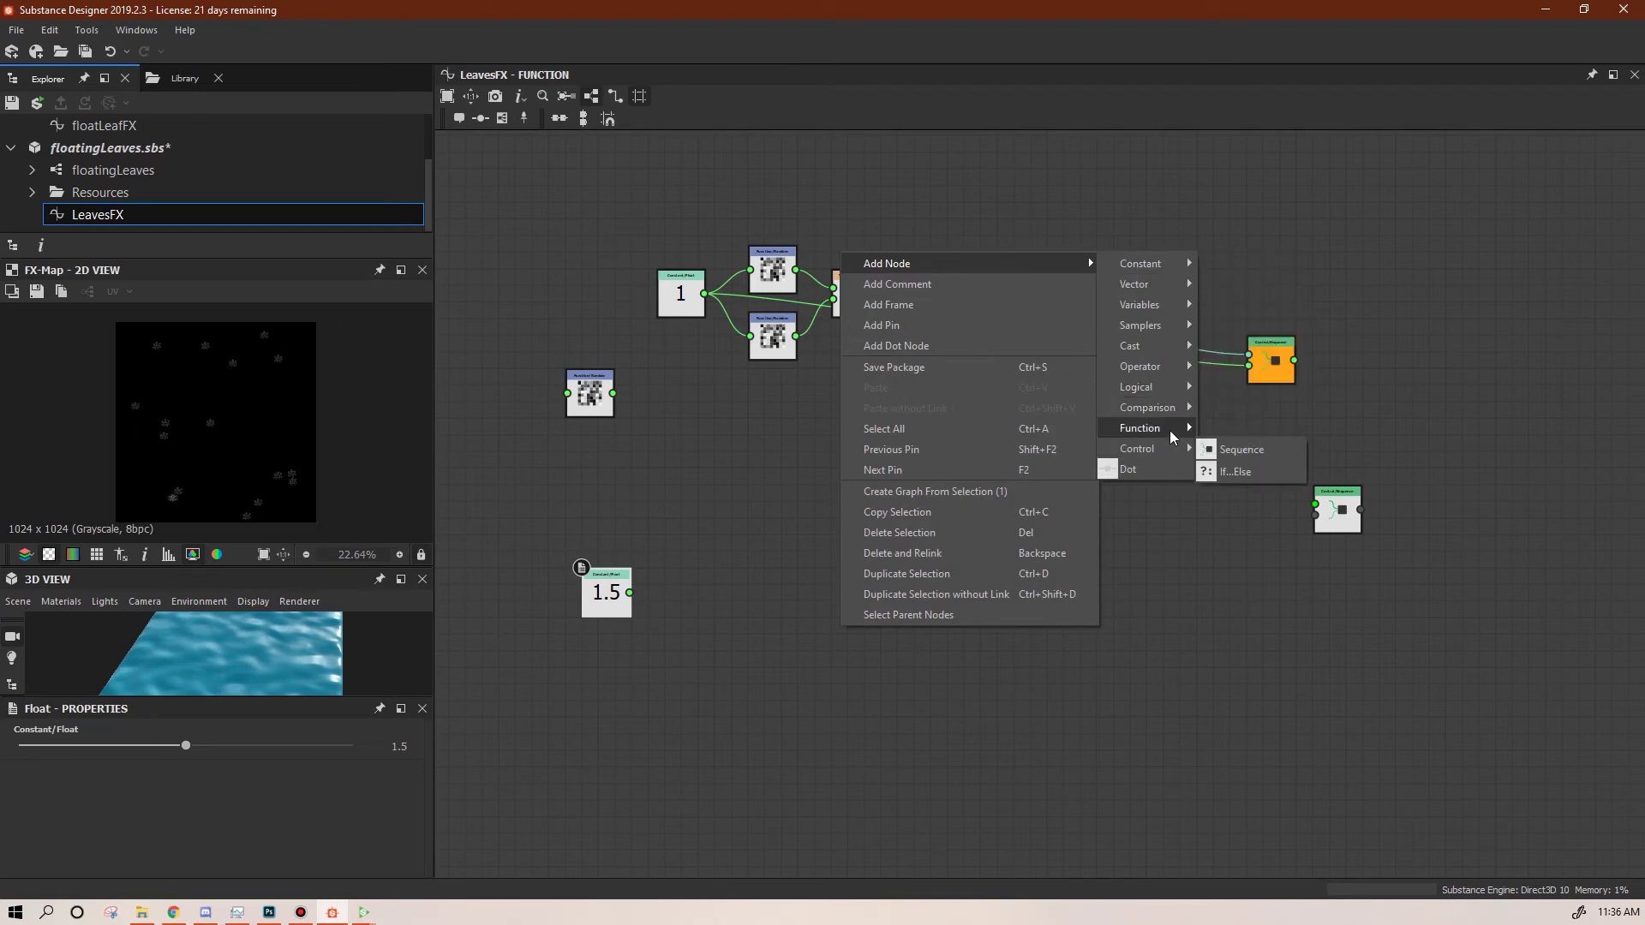
mouse_move(1147, 429)
click(1269, 785)
drag(830, 630, 734, 597)
drag(630, 593, 709, 604)
click(742, 604)
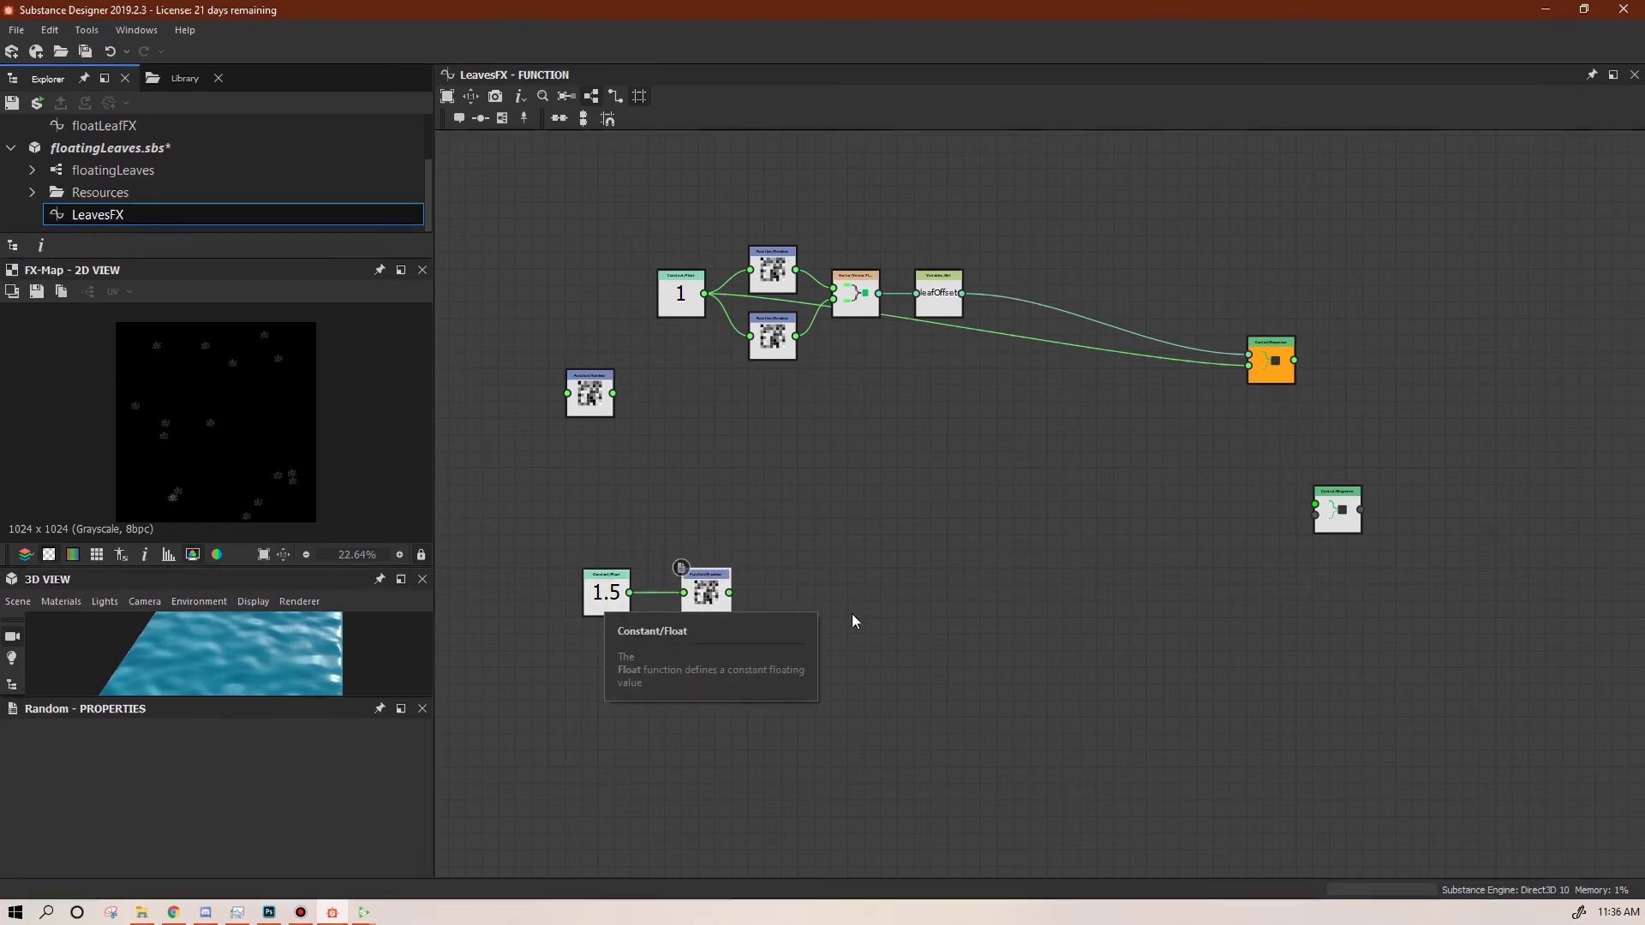
Add a Greater or Equal comparison node and an Add operator node, placing the Add node below the comparison
right_click(869, 456)
mouse_move(1173, 527)
mouse_move(1171, 612)
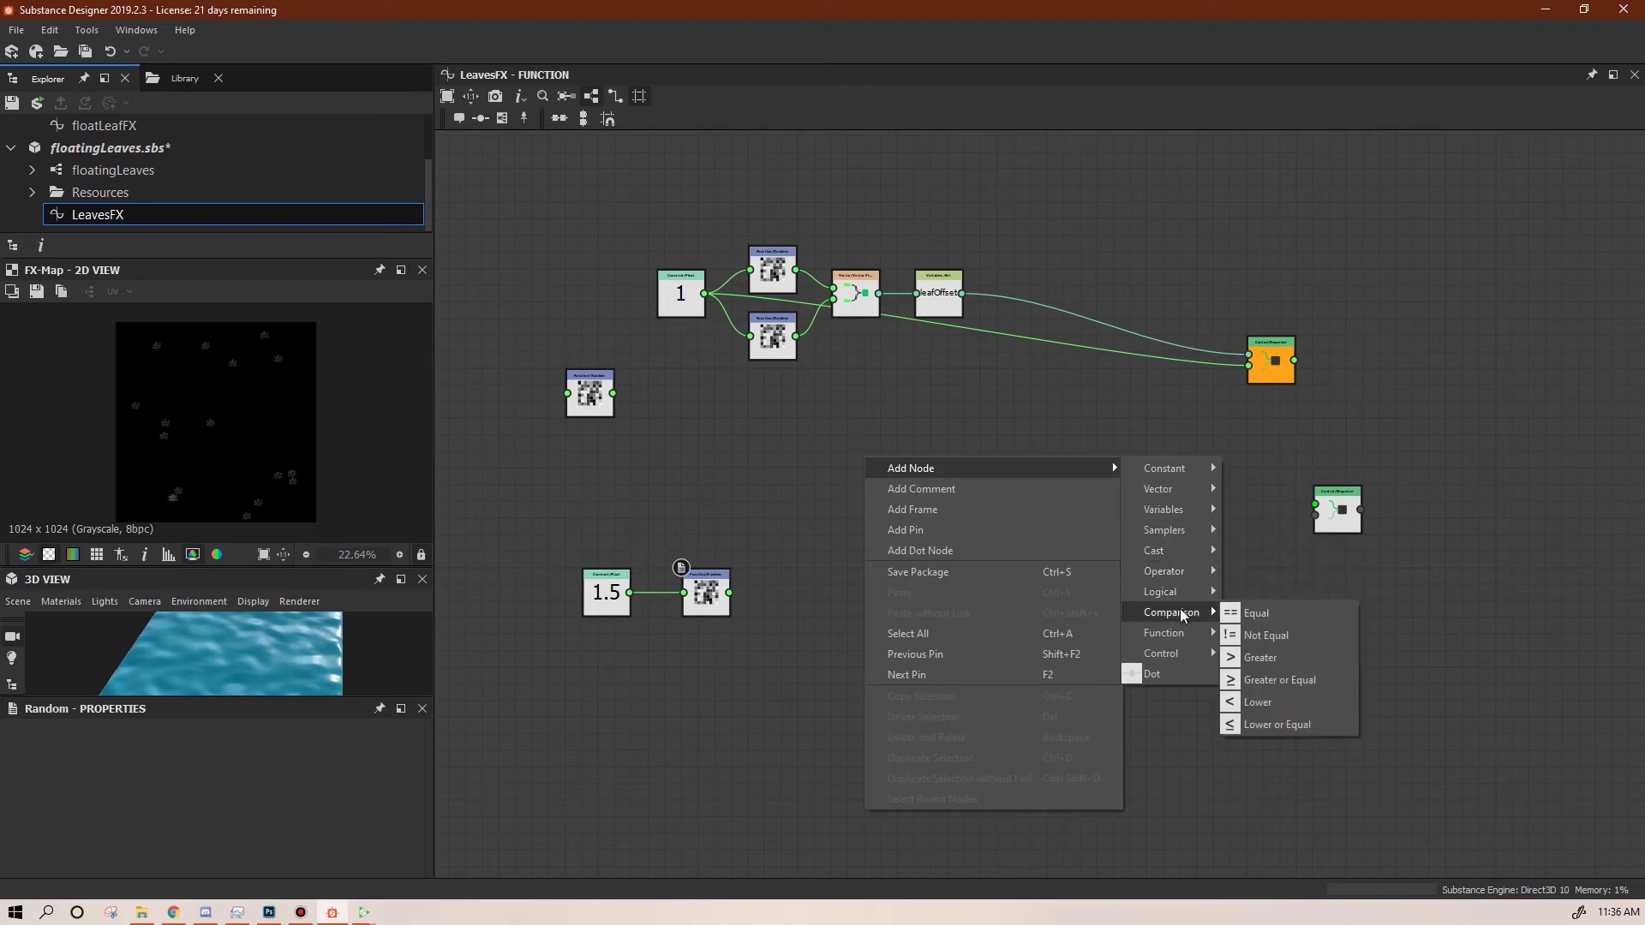
click(1277, 679)
right_click(1136, 219)
mouse_move(1465, 335)
click(1337, 333)
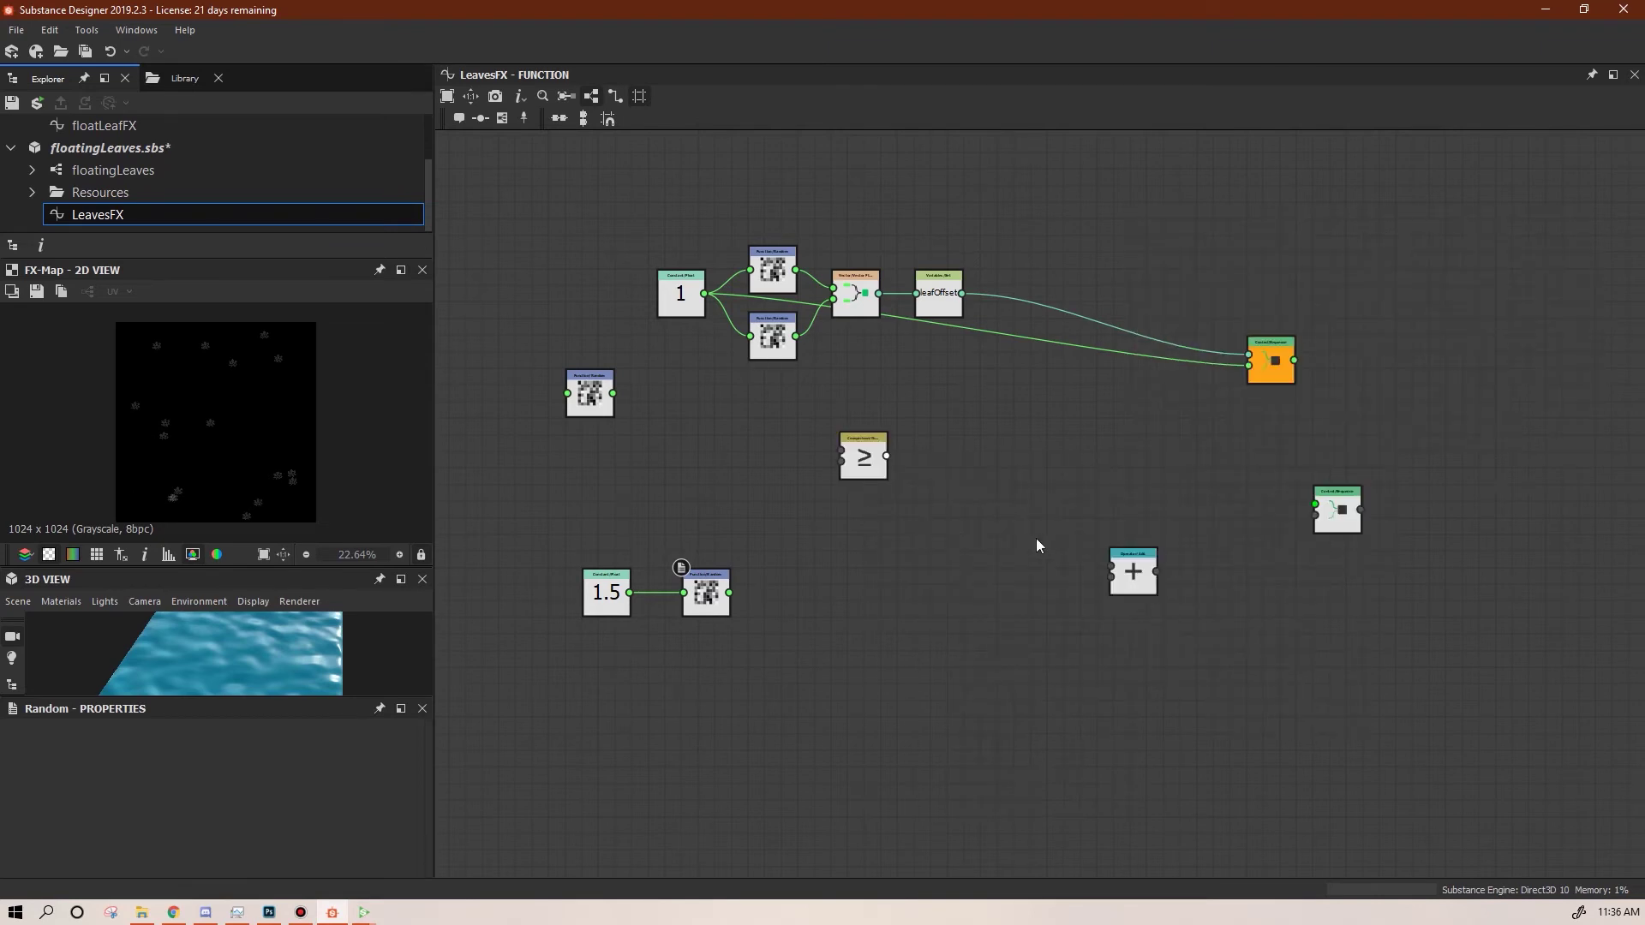
drag(1132, 573, 872, 561)
Add an If...Else control node beside the comparison and a Vector Float2 node between it and the second Sequence
right_click(1011, 548)
mouse_move(1111, 559)
mouse_move(1348, 744)
click(1405, 746)
drag(1016, 548, 994, 498)
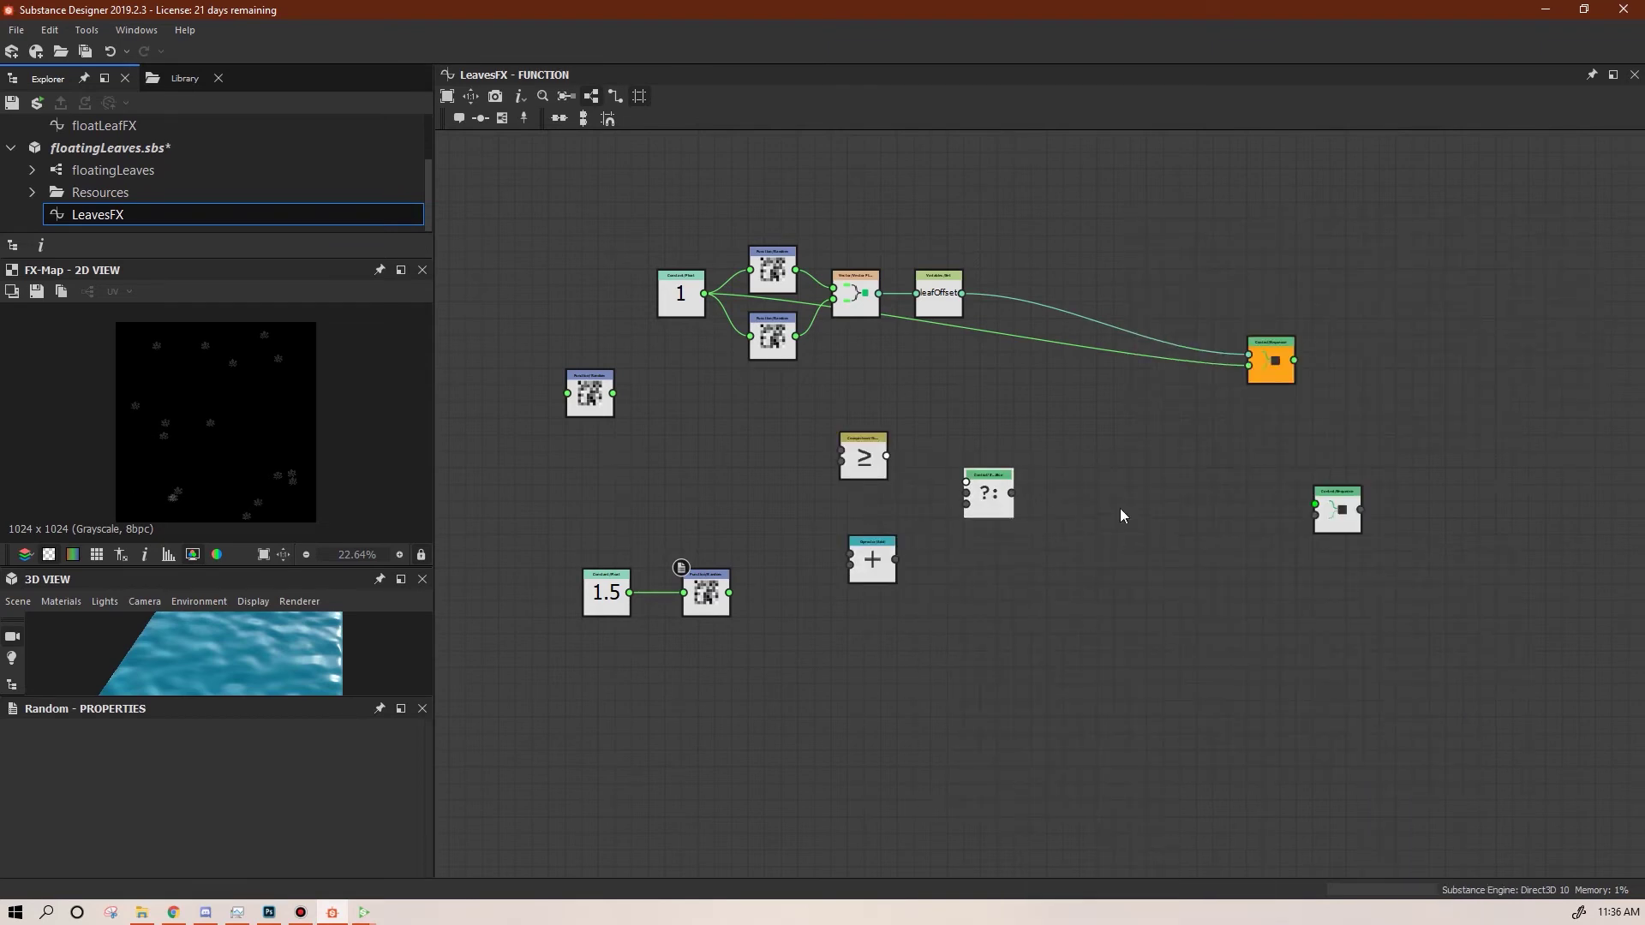
right_click(1119, 509)
click(1529, 541)
drag(1144, 527, 1184, 527)
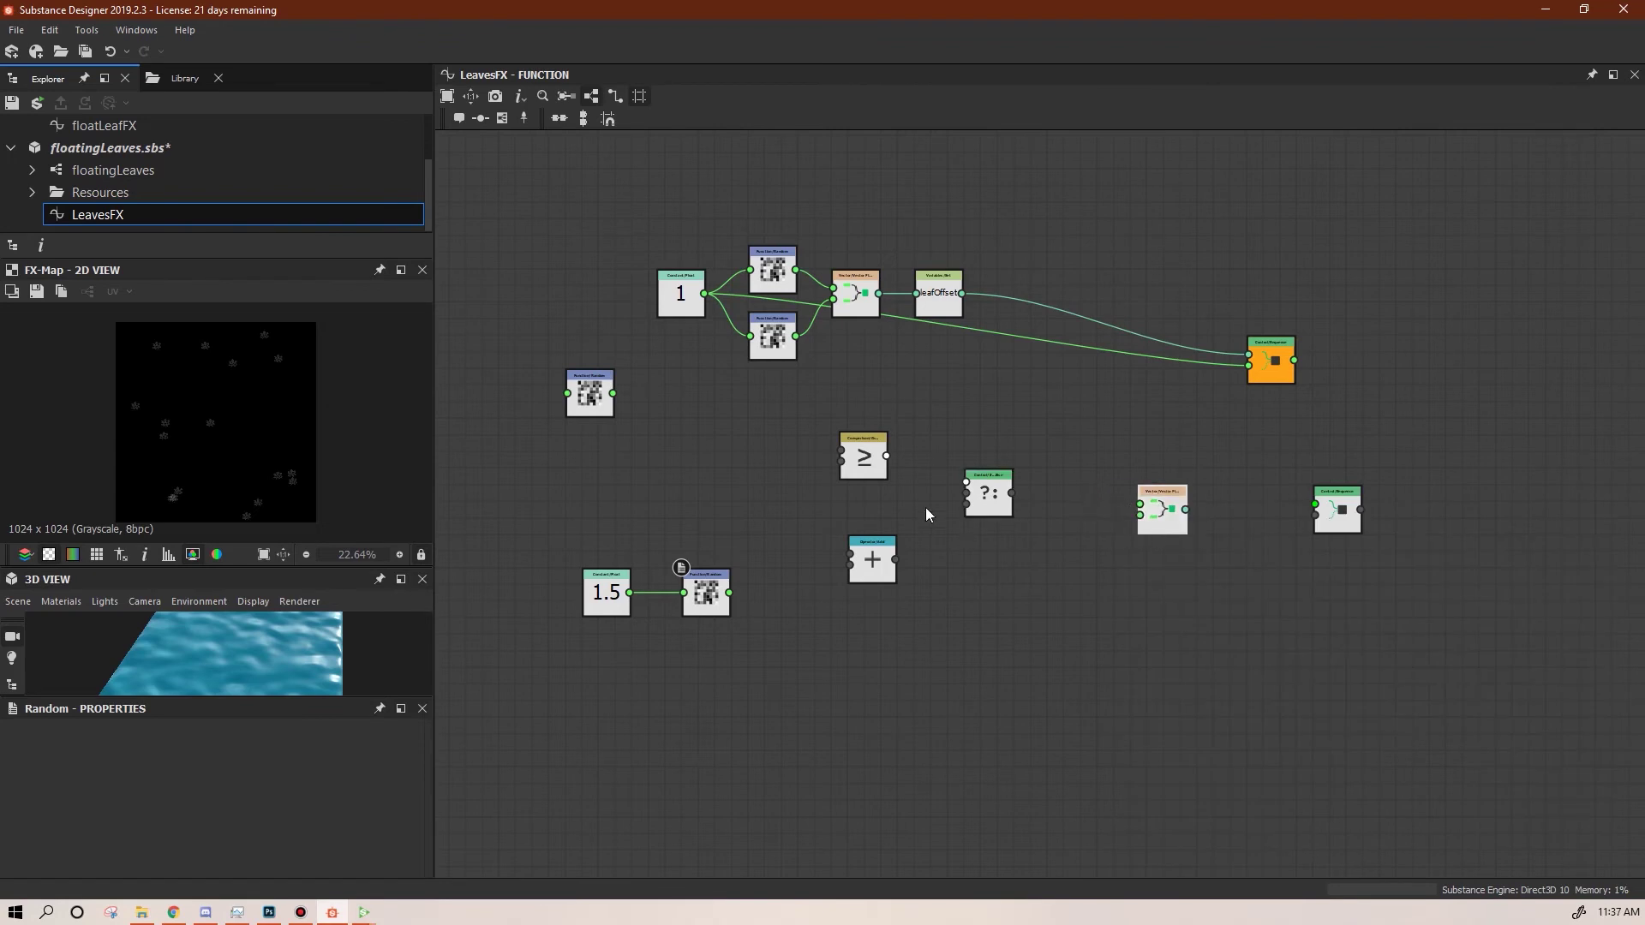
Add two Float constants, one above and one below the lower Random node, and shift the Add and Greater or Equal nodes away from them
right_click(723, 447)
mouse_move(790, 464)
mouse_move(1056, 464)
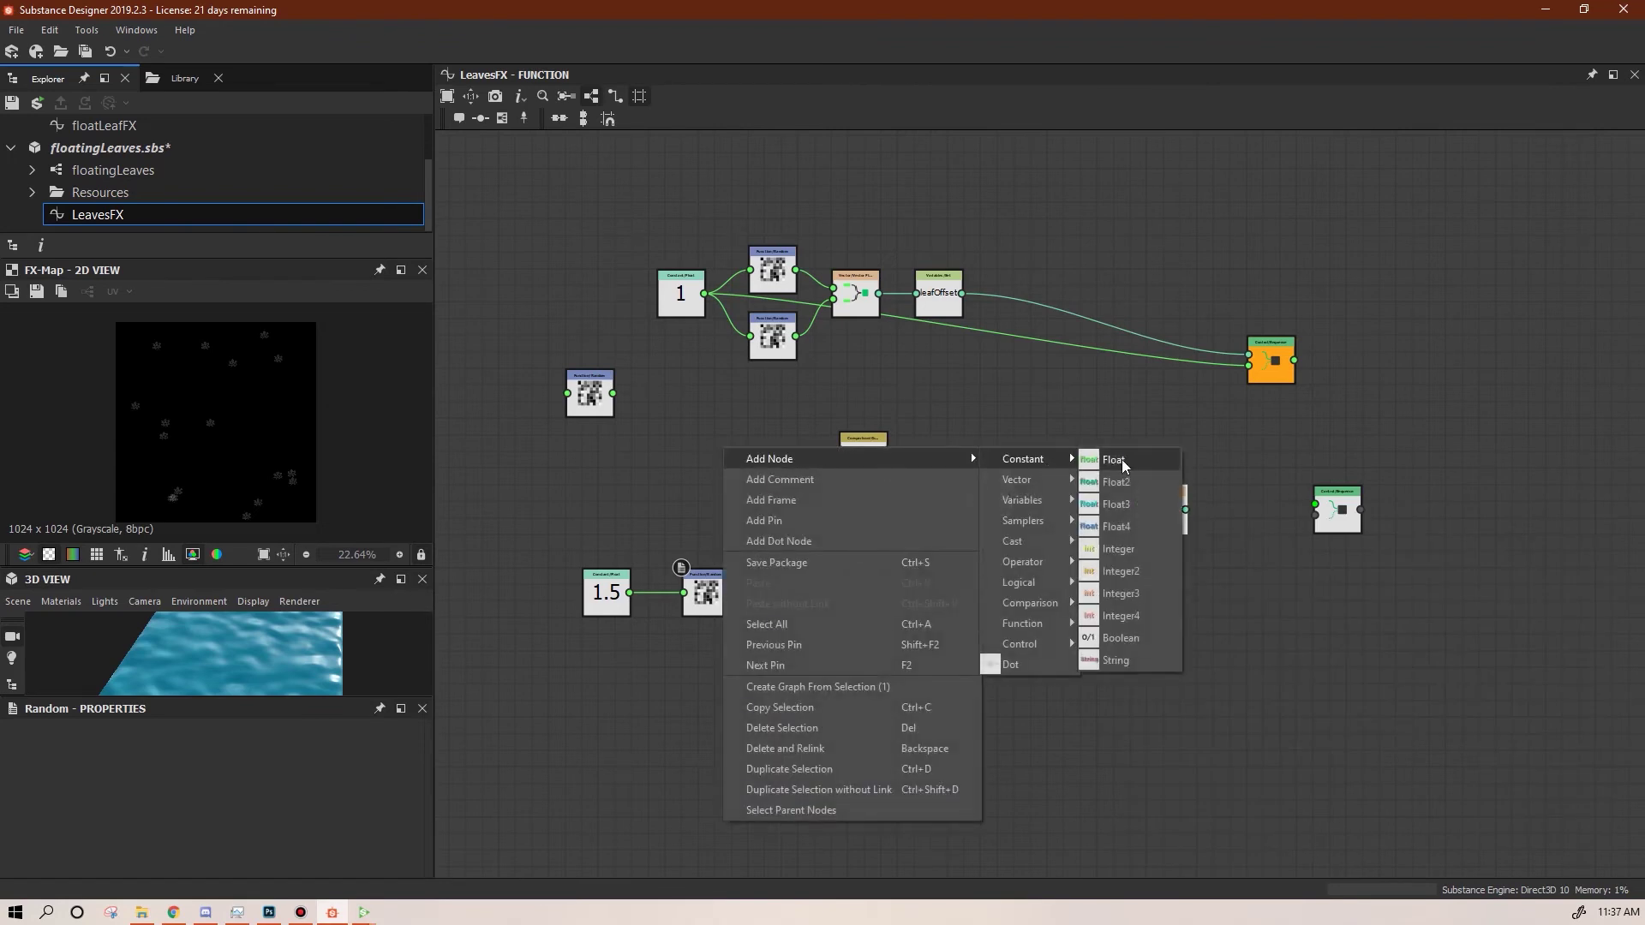
click(1123, 463)
key(ctrl+c)
key(ctrl+v)
drag(1057, 515, 781, 703)
drag(892, 575, 959, 625)
drag(864, 463, 888, 466)
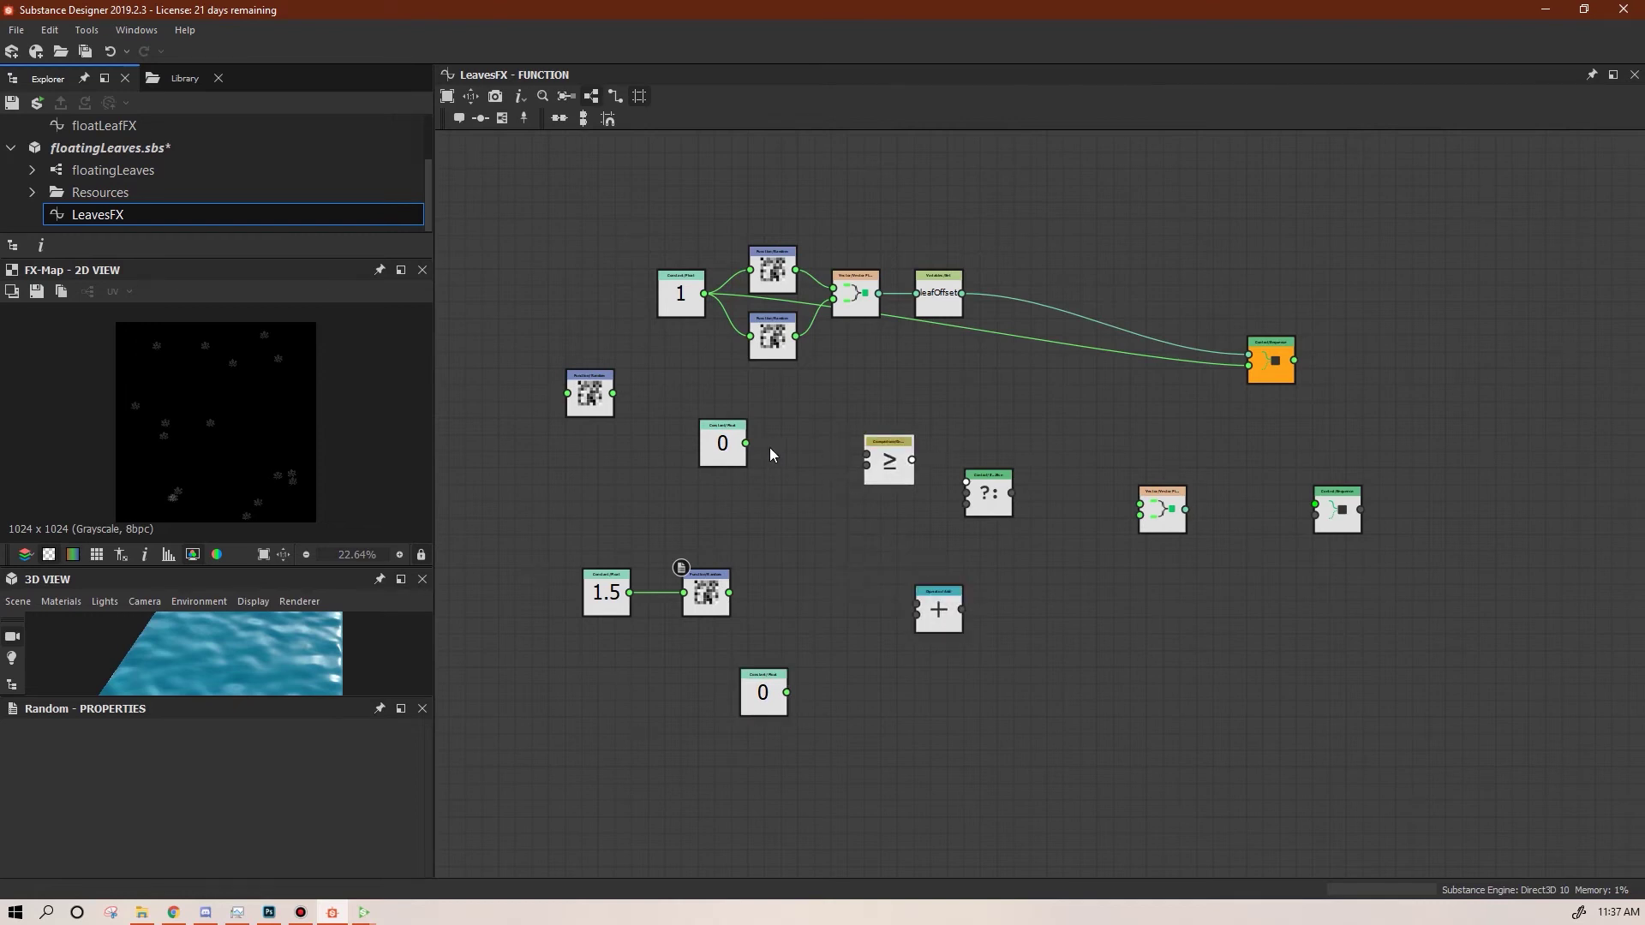
Place the upper Float constant just below the Greater or Equal node and set its value to 0.854
drag(722, 446, 806, 528)
click(424, 747)
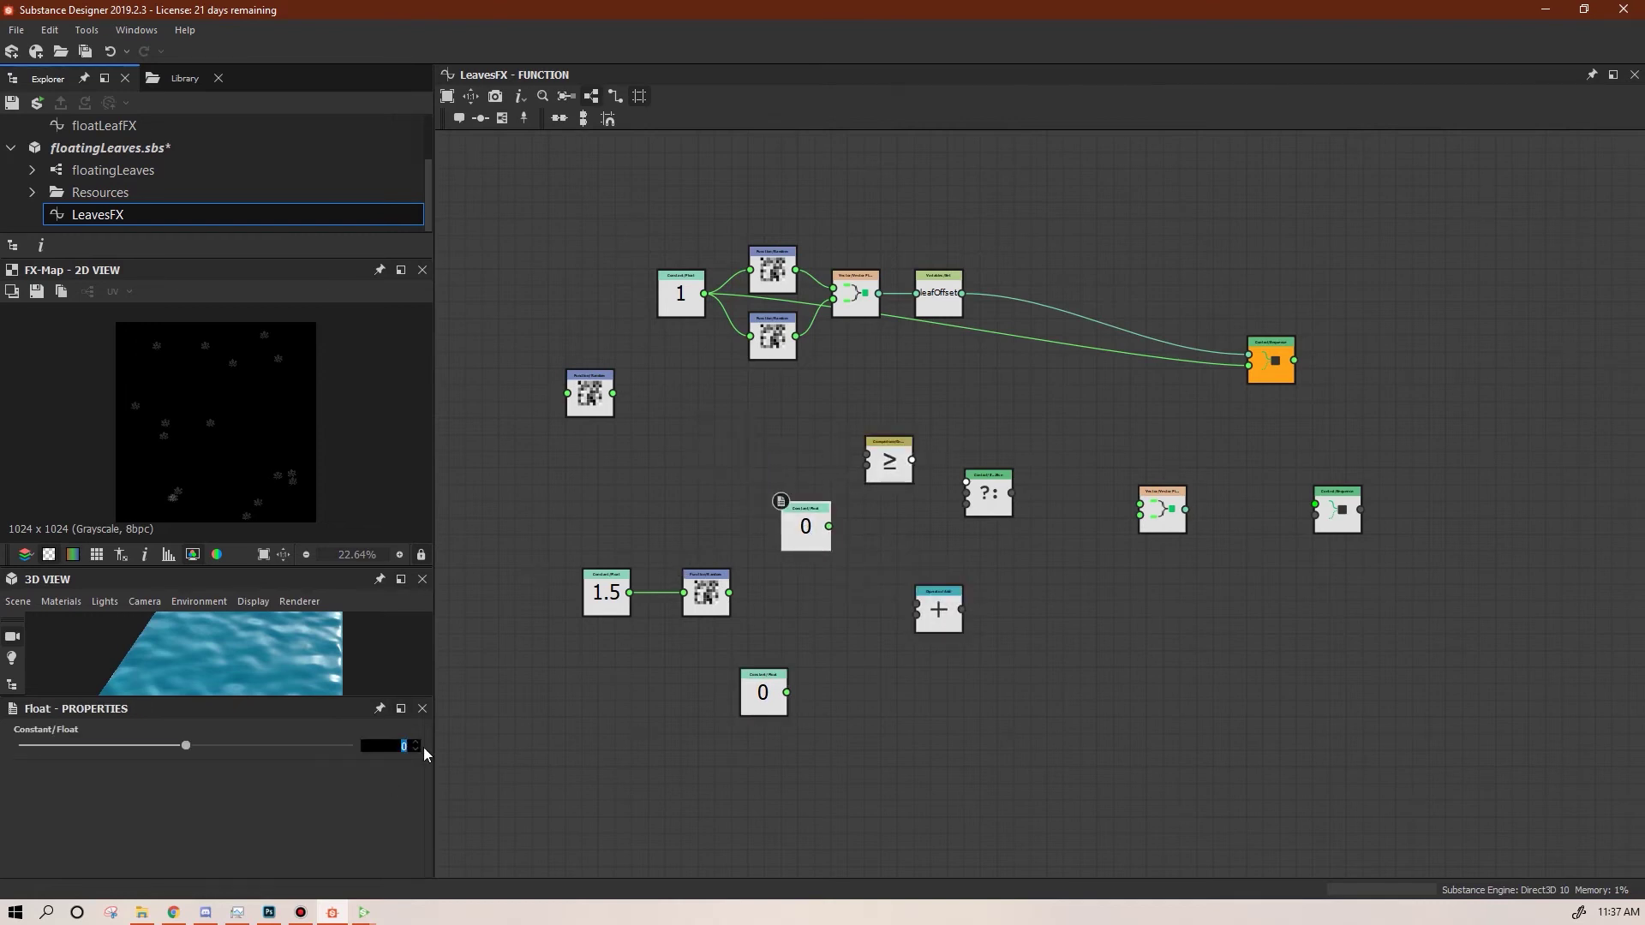
text(854)
key(Return)
click(398, 746)
text(.854)
key(Return)
Connect Random and the 0.854 constant to Greater or Equal, and feed the comparison and Random into If...Else's condition and if inputs
drag(729, 593, 811, 533)
click(869, 443)
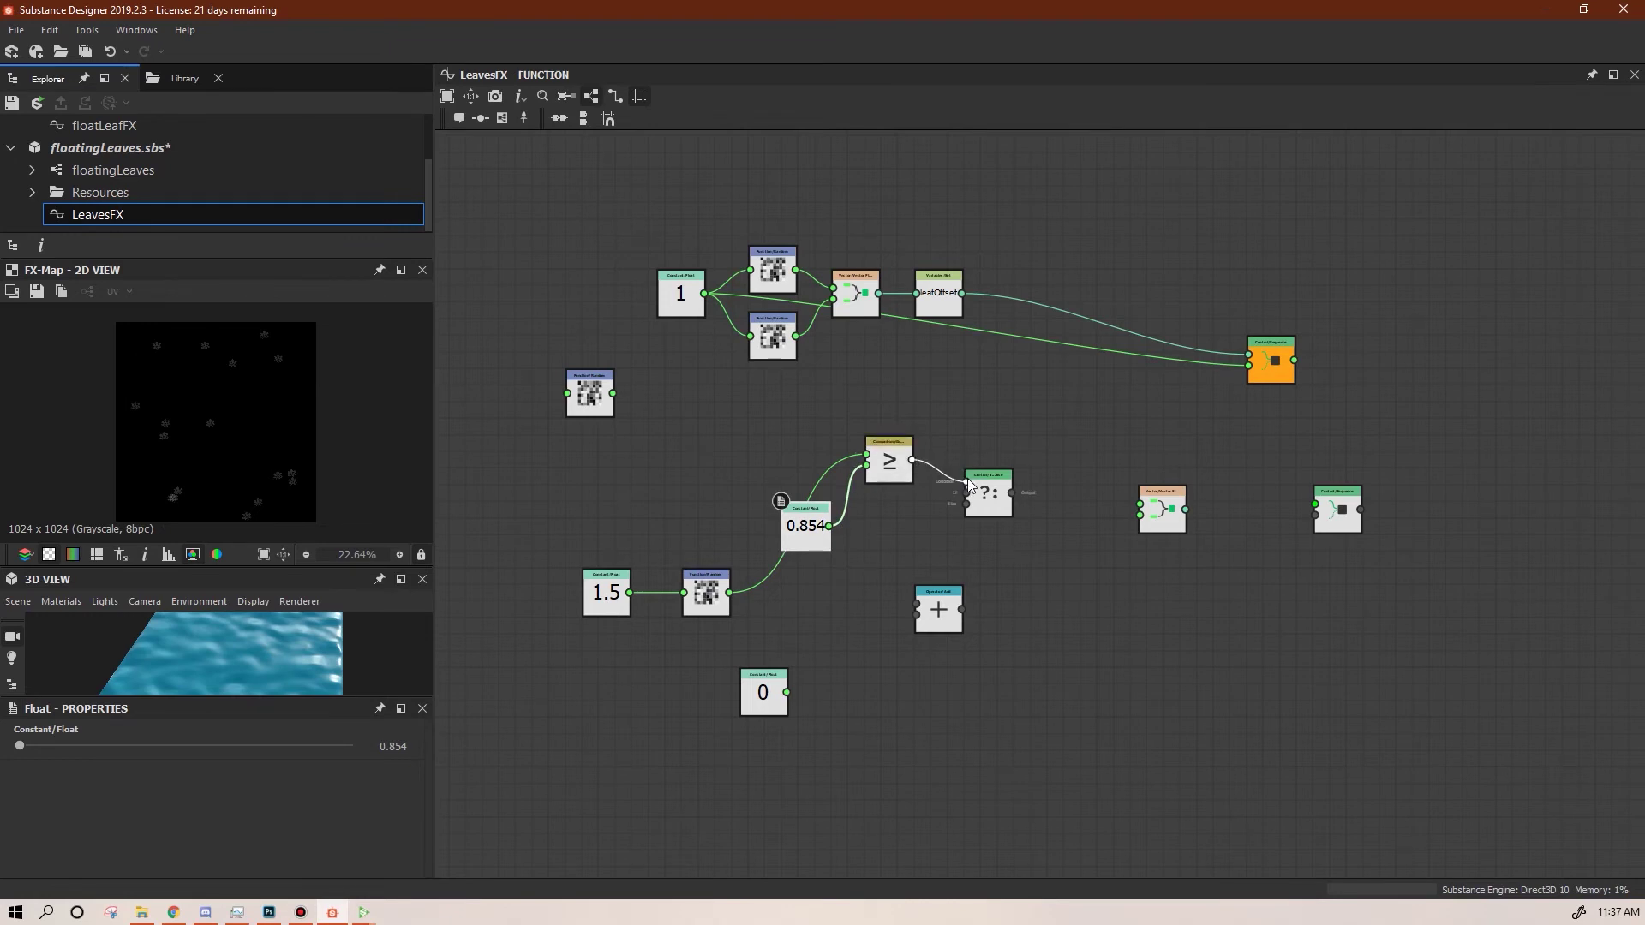
drag(788, 546, 779, 514)
drag(523, 550, 1009, 514)
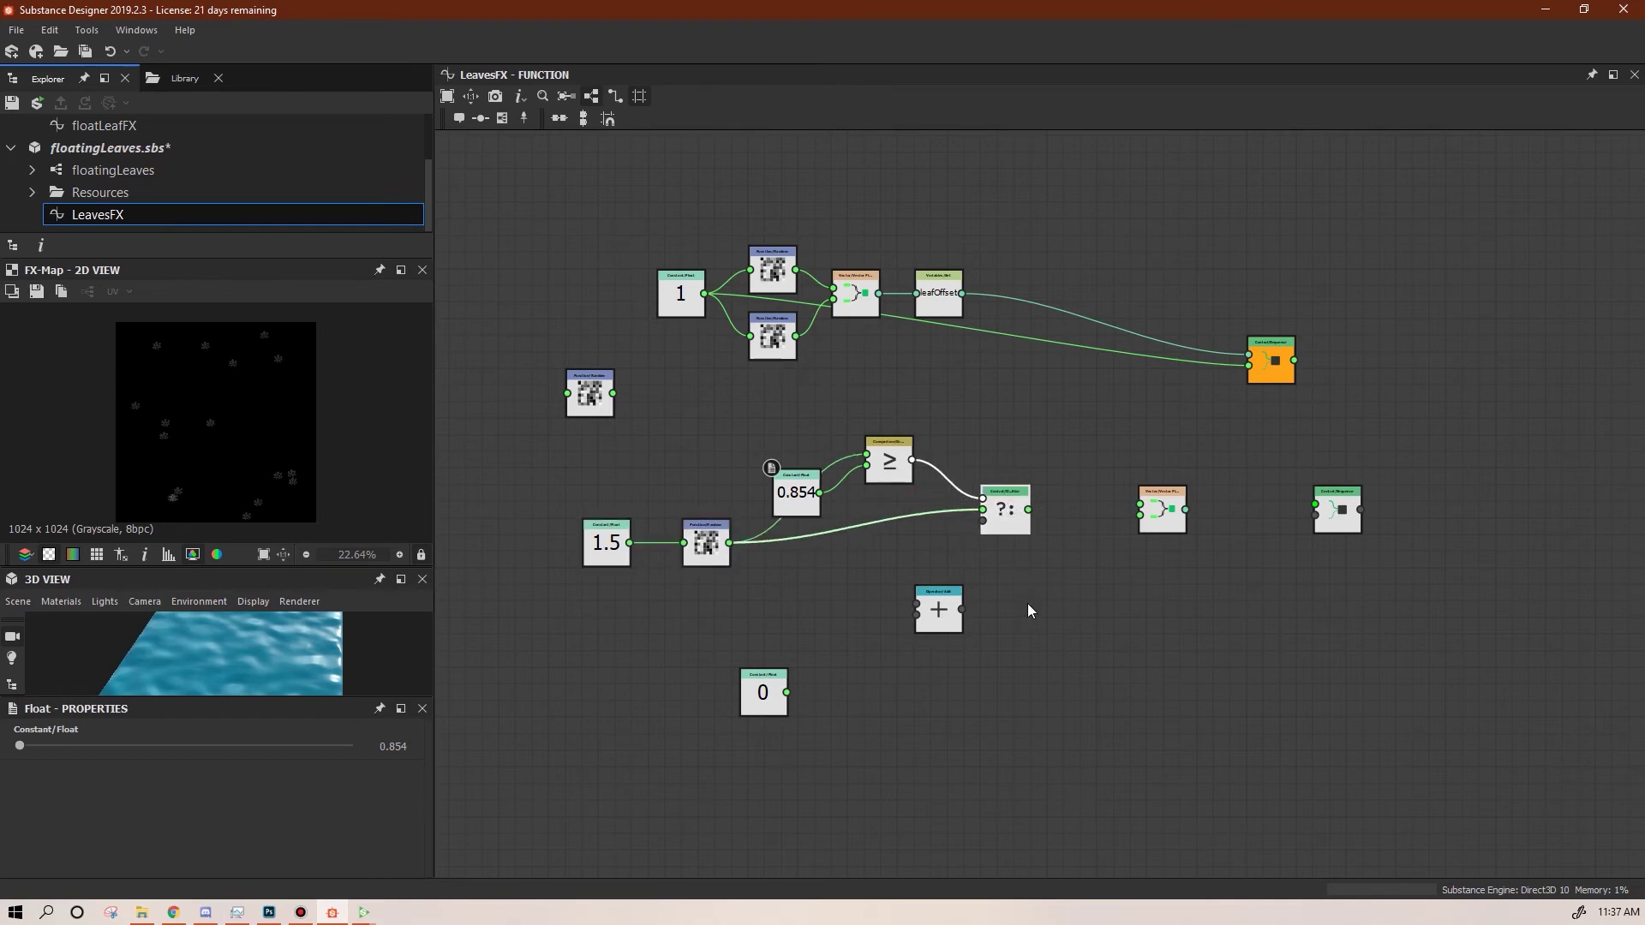
Set the remaining Float constant to 0.889 and connect it and the Random node to the Add node's inputs
drag(930, 613, 863, 571)
drag(764, 699, 772, 622)
double_click(374, 745)
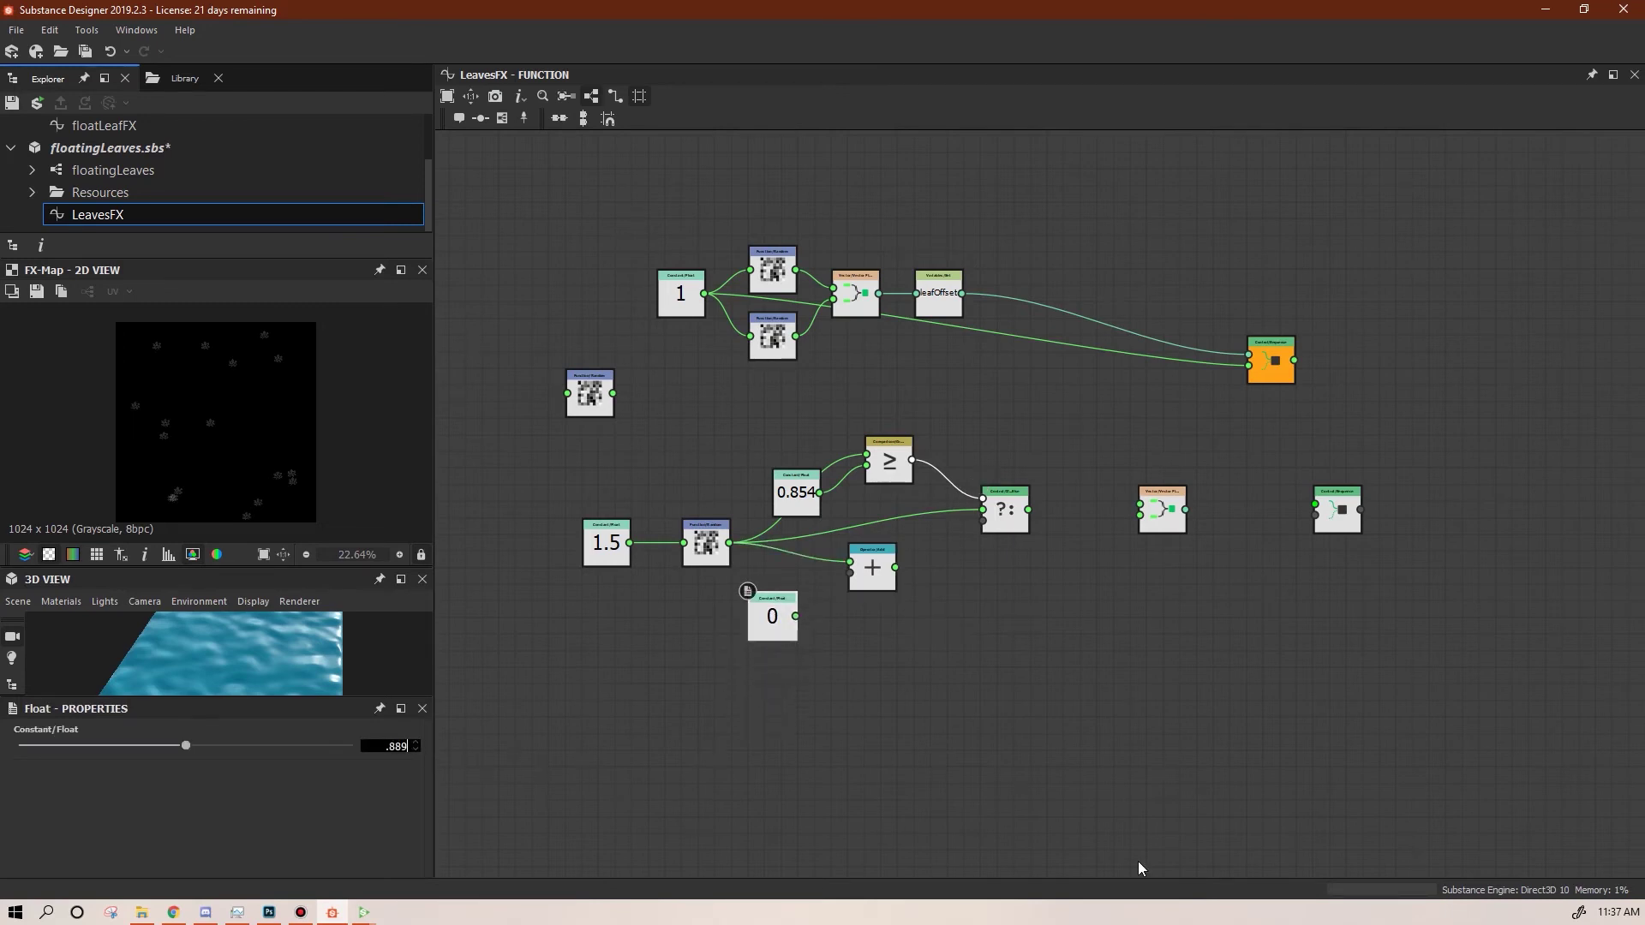
key(Return)
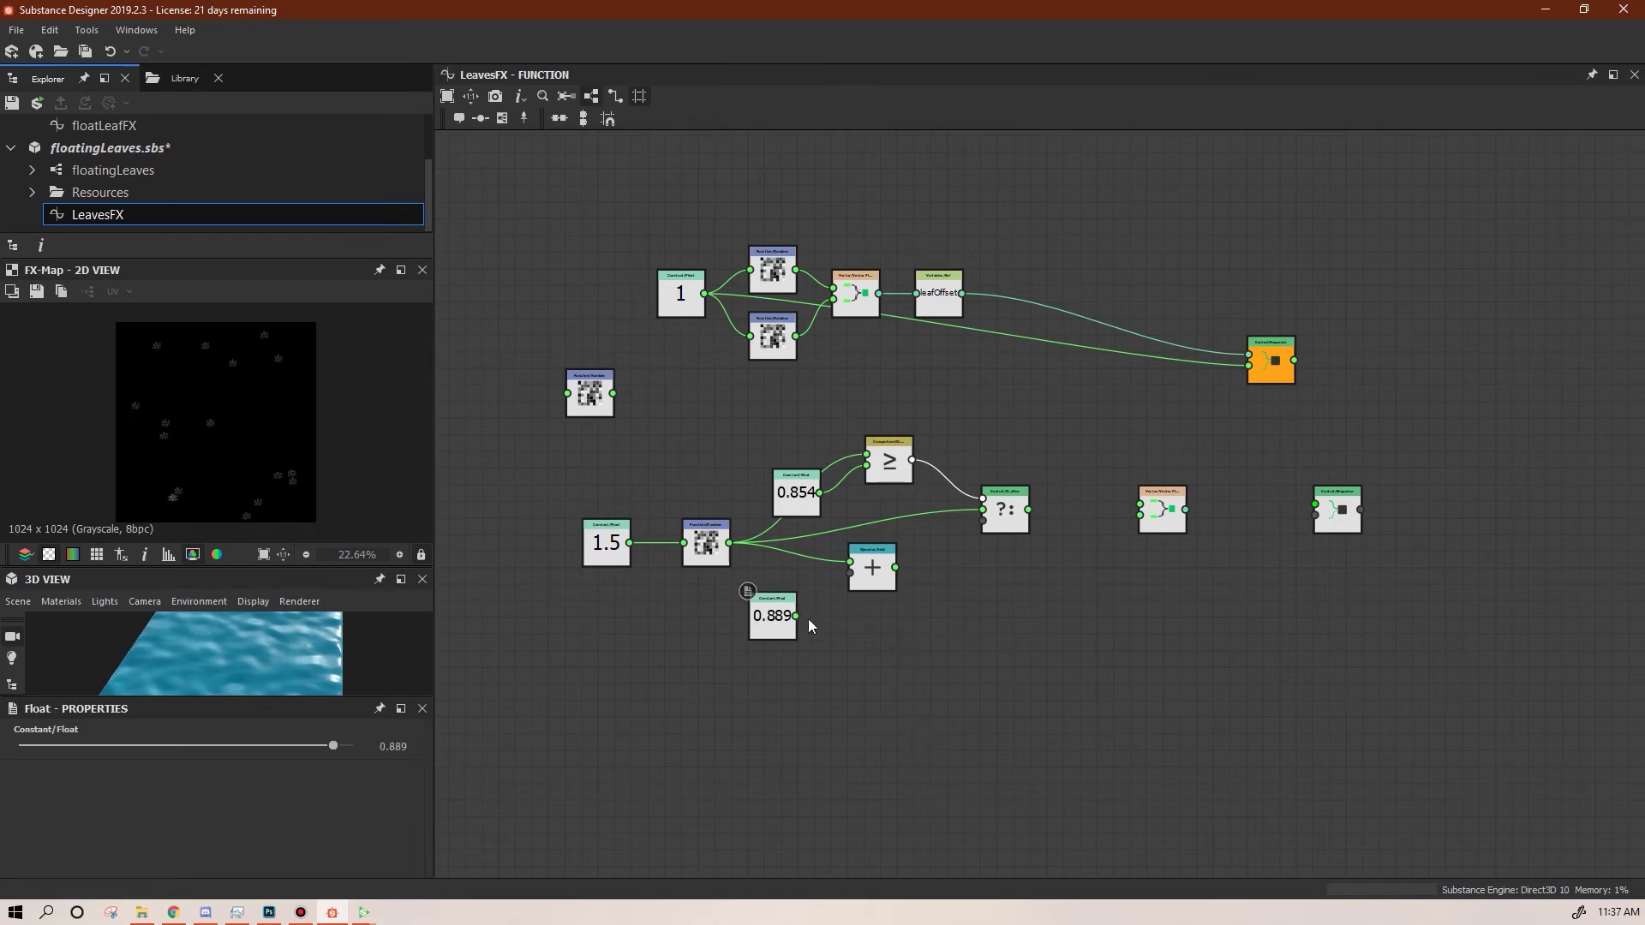
drag(845, 605, 852, 573)
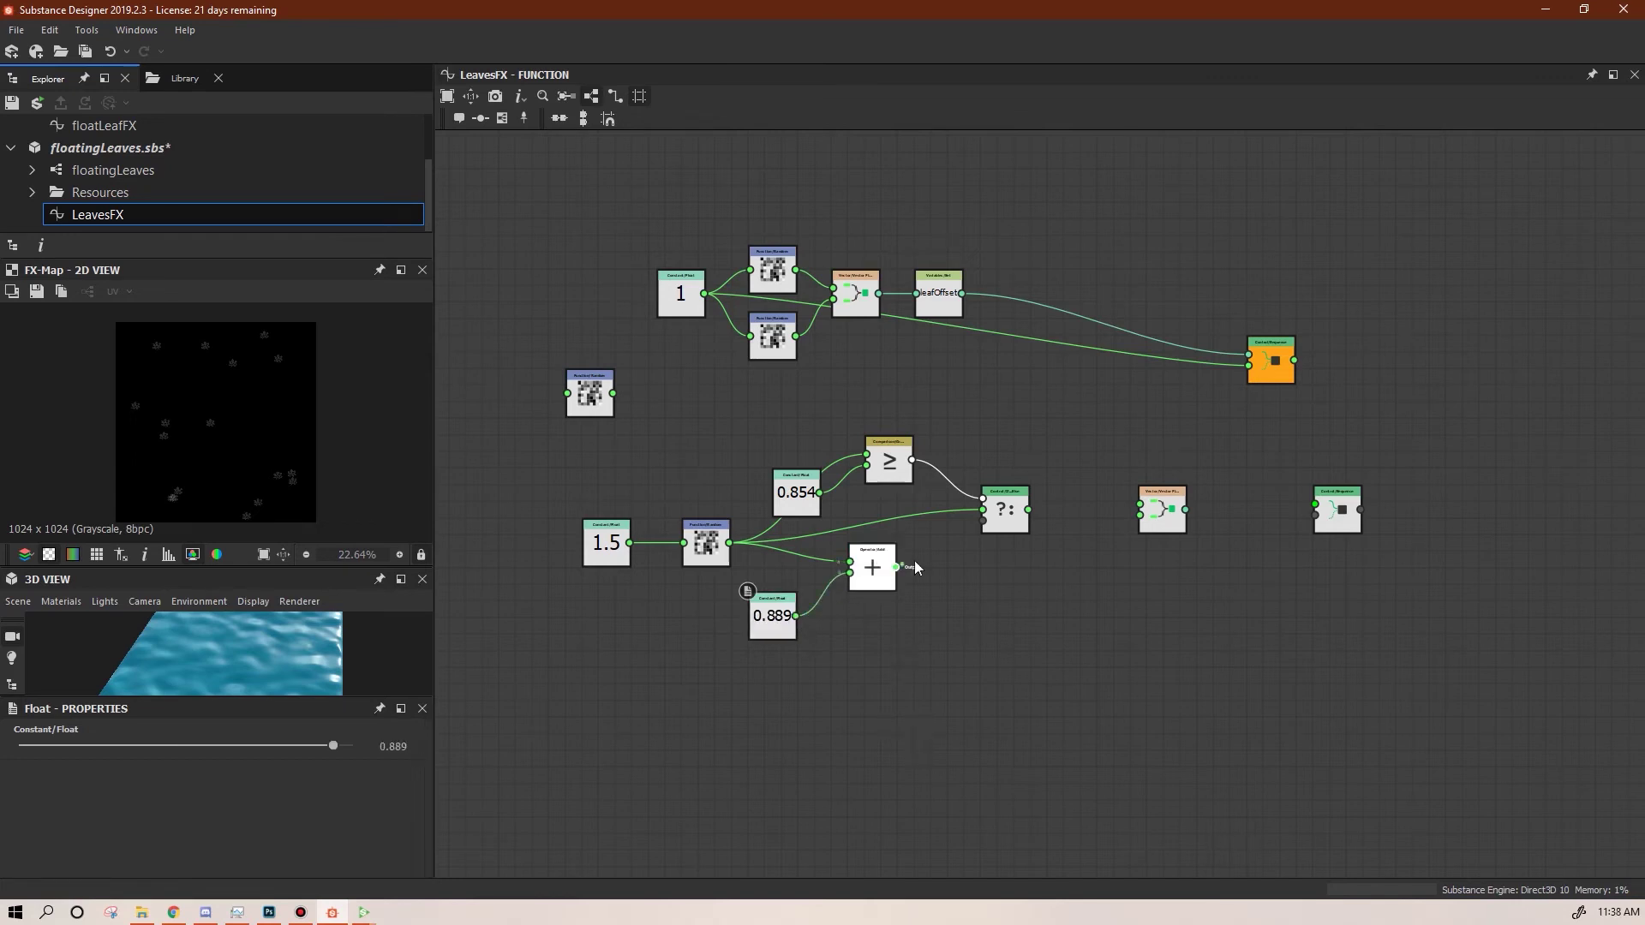
Connect the Add node to If...Else's third input and arrange the Add node and both constants closer together
drag(985, 527, 985, 526)
middle_drag(1088, 618, 891, 620)
drag(818, 513, 818, 512)
middle_drag(891, 690, 1164, 698)
mouse_move(862, 516)
mouse_down()
mouse_move(871, 481)
mouse_move(871, 498)
mouse_up()
mouse_move(937, 586)
mouse_down()
mouse_move(952, 569)
mouse_move(936, 563)
mouse_up()
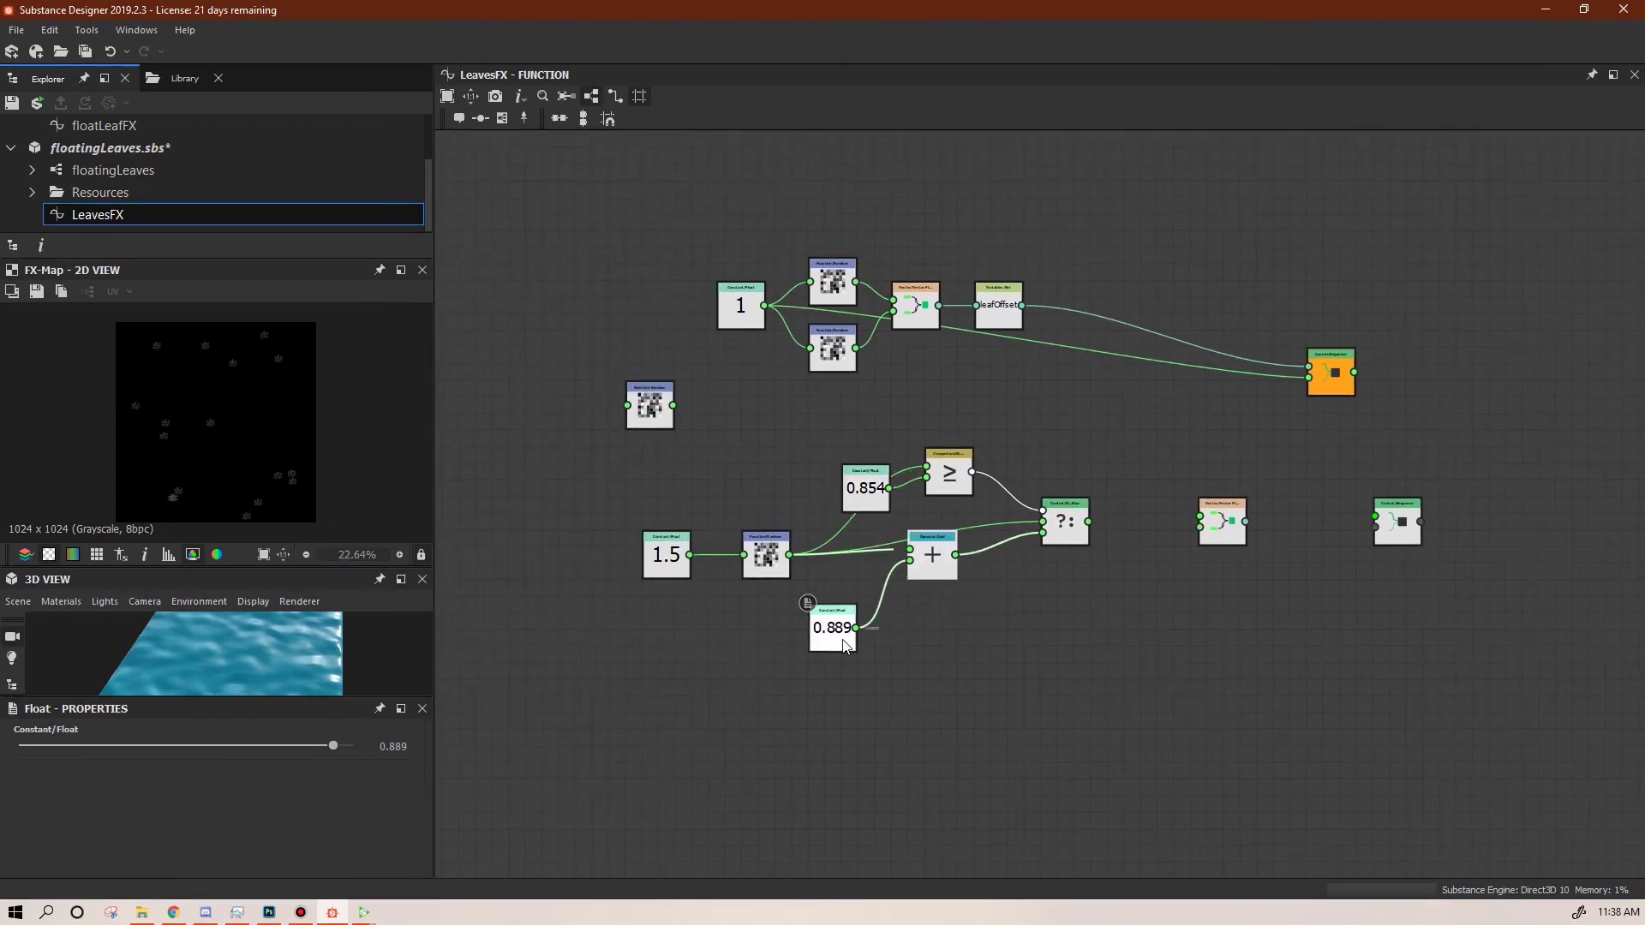
drag(832, 642, 864, 602)
scroll(180, 439, up, 3)
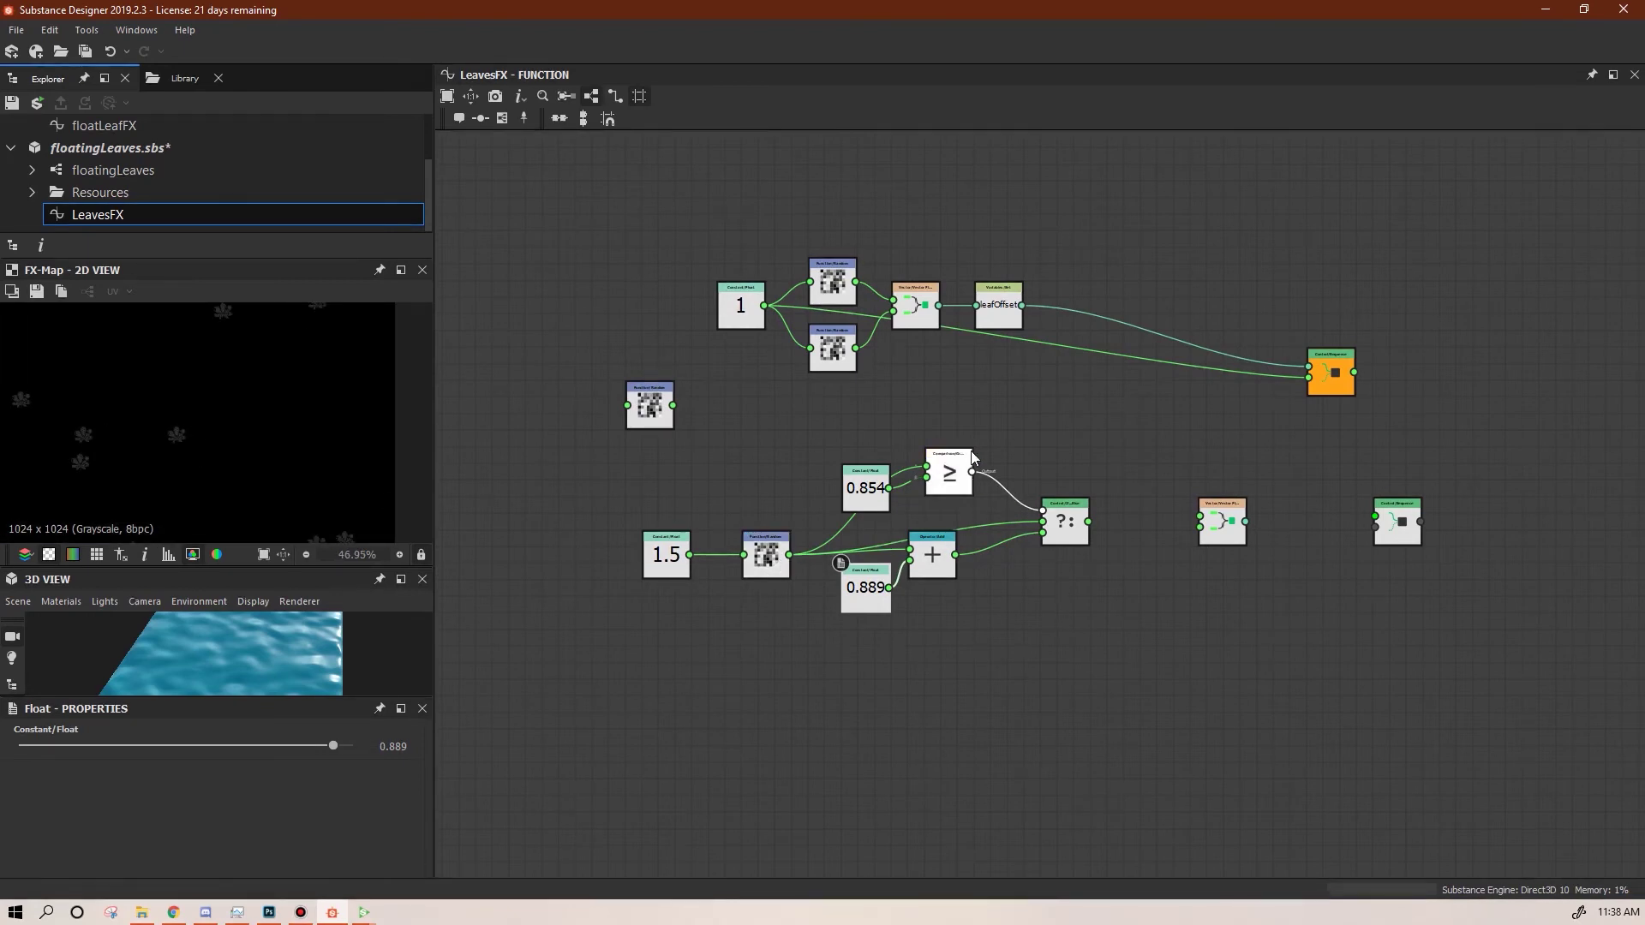
Connect the If...Else output to both Vector Float2 inputs and move the second Sequence farther from the chain
drag(1089, 521, 1200, 520)
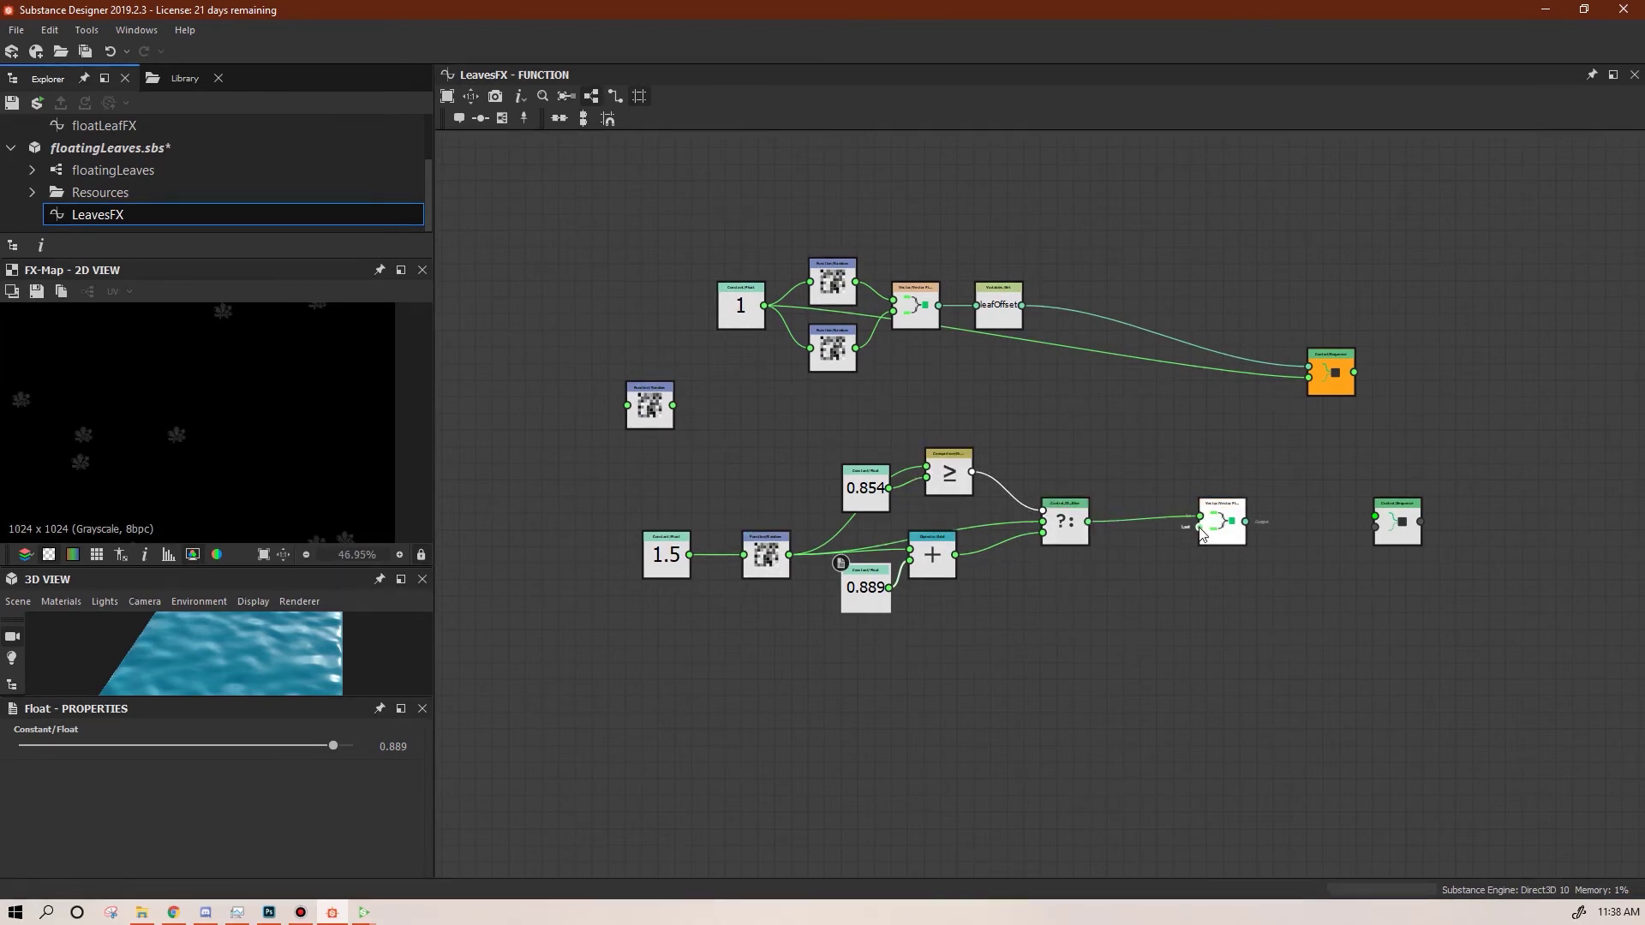
middle_drag(1179, 670, 977, 683)
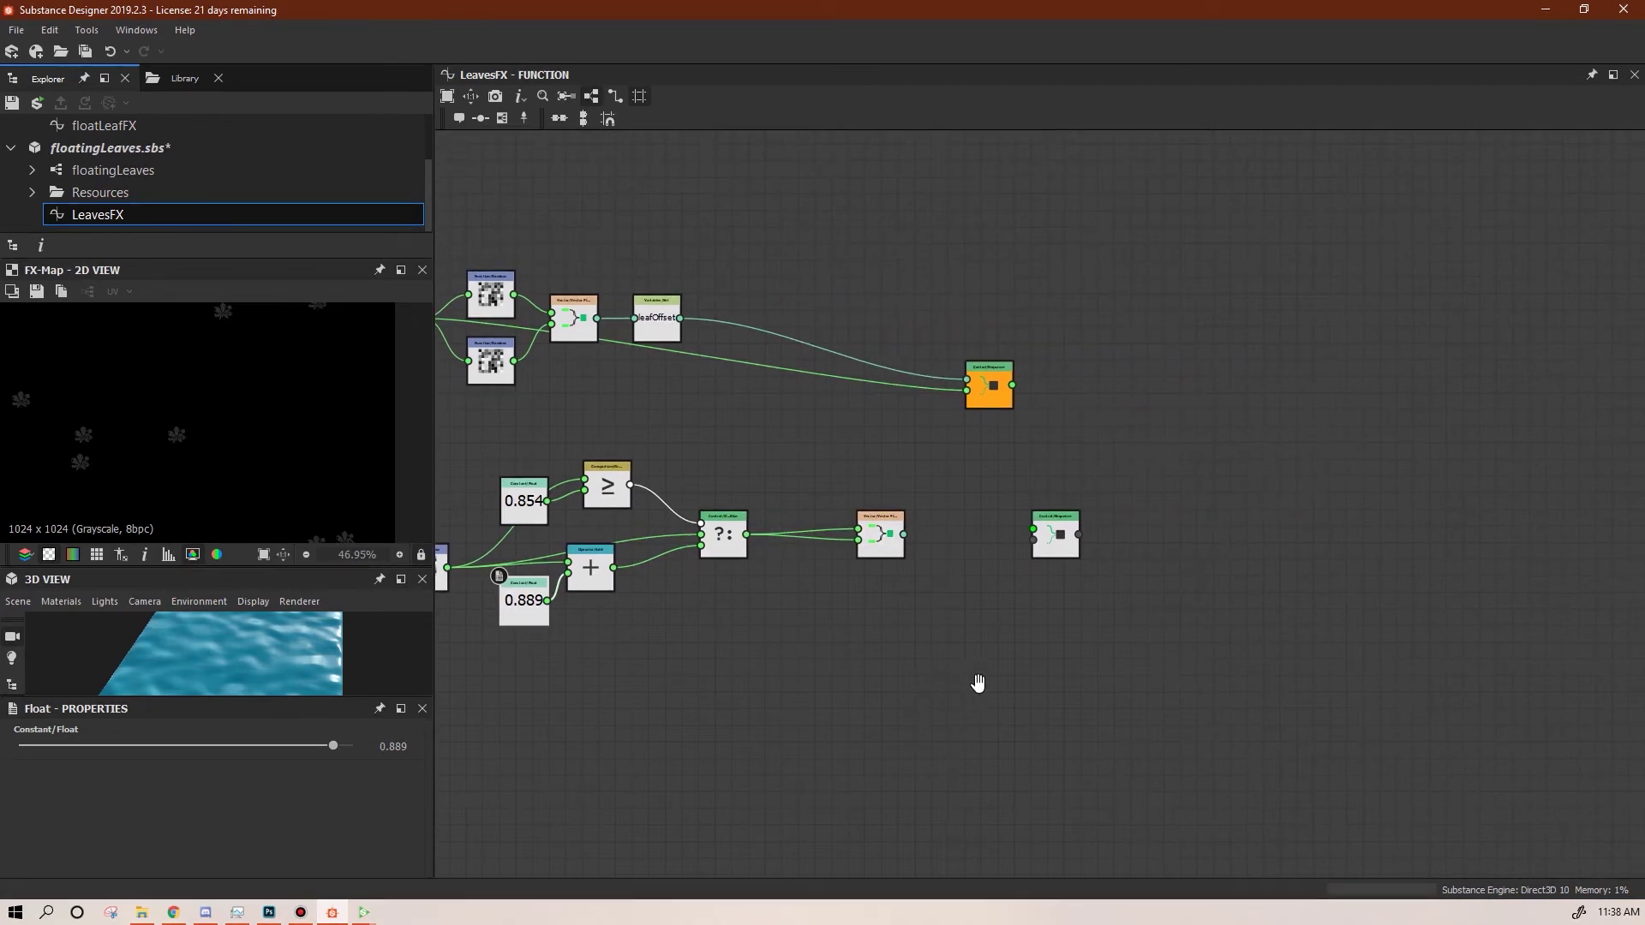
scroll(1124, 593, down, 4)
drag(1085, 561, 1186, 567)
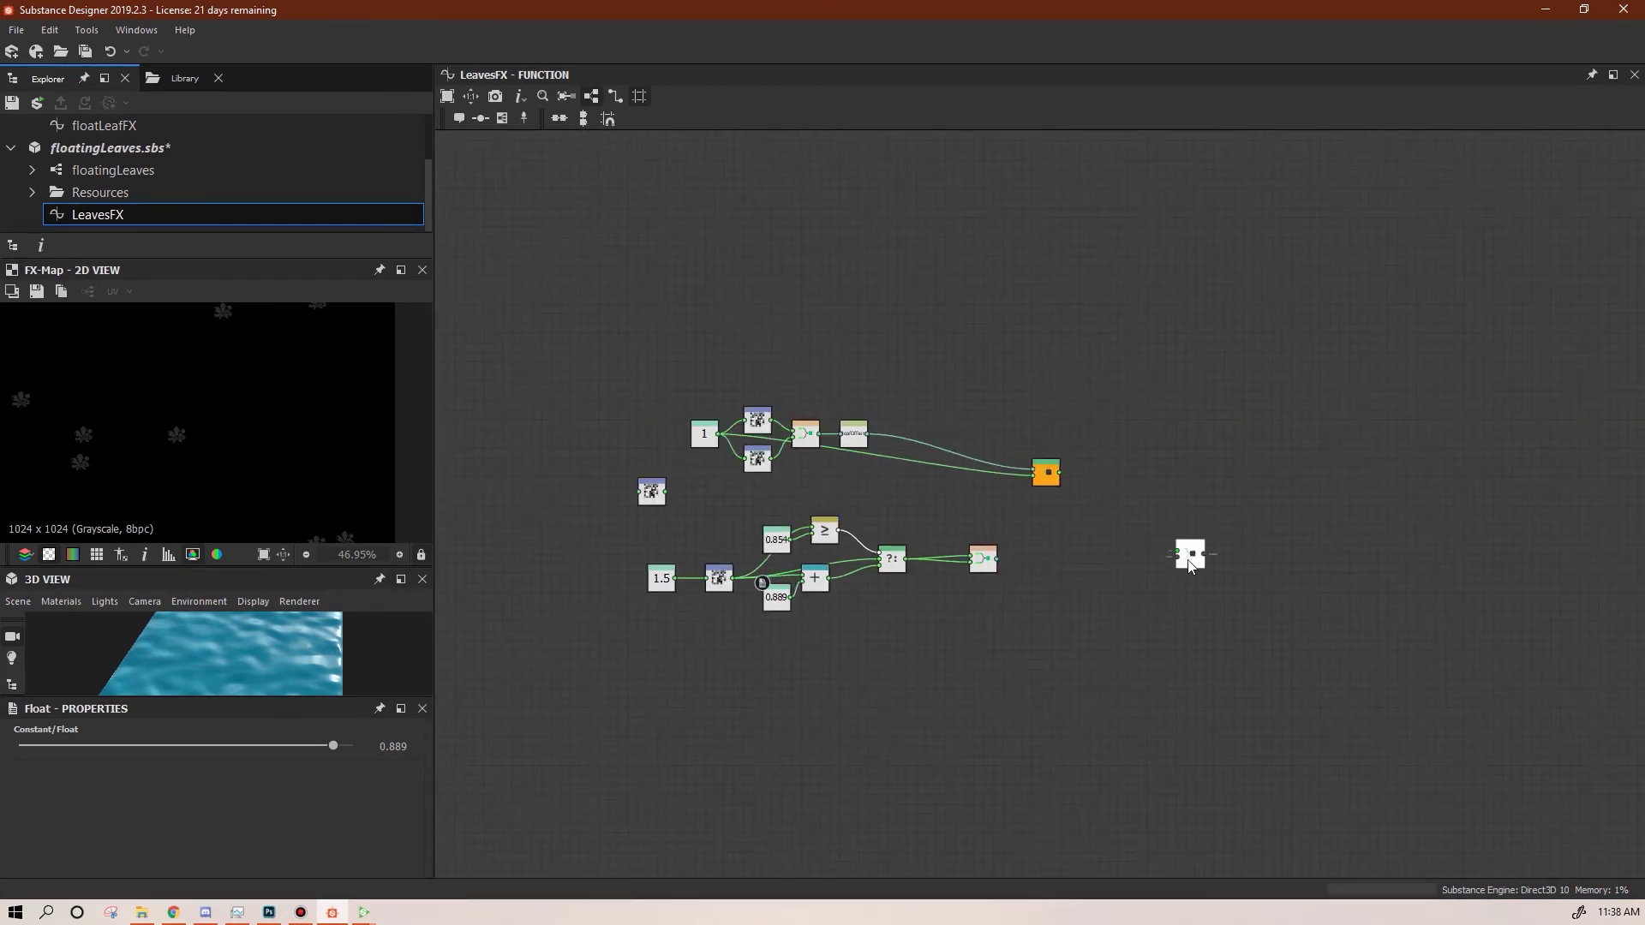
Add a Set variable node after the Vector Float2 node, connect the two, and name the variable leafSize
right_click(1052, 560)
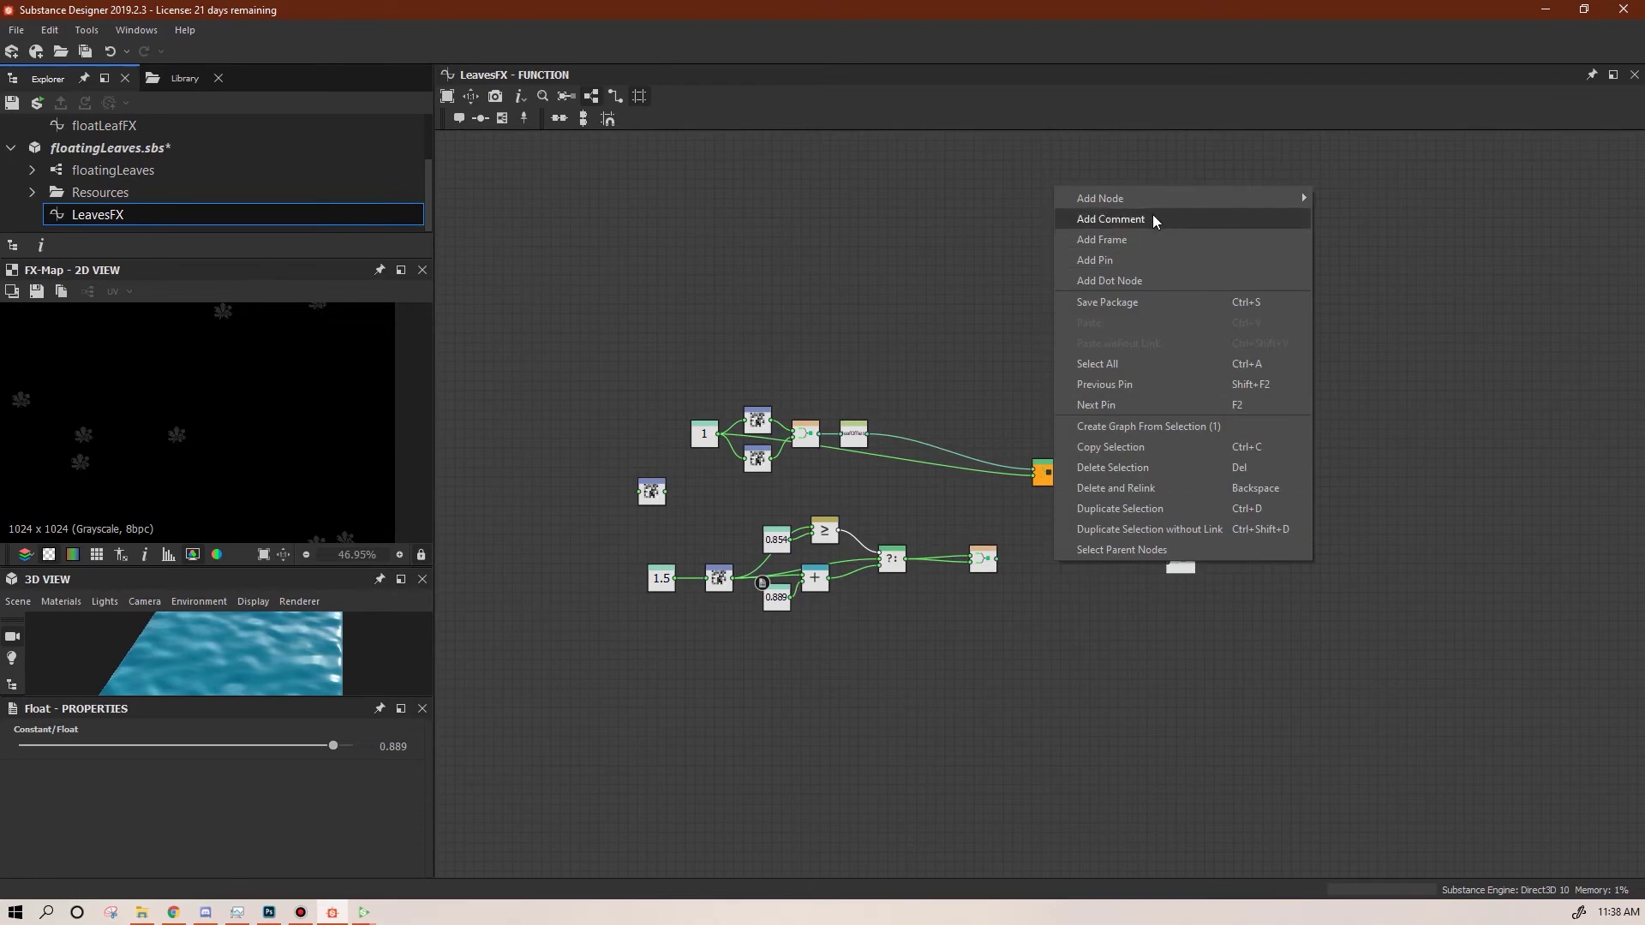
mouse_move(1144, 193)
mouse_move(1371, 240)
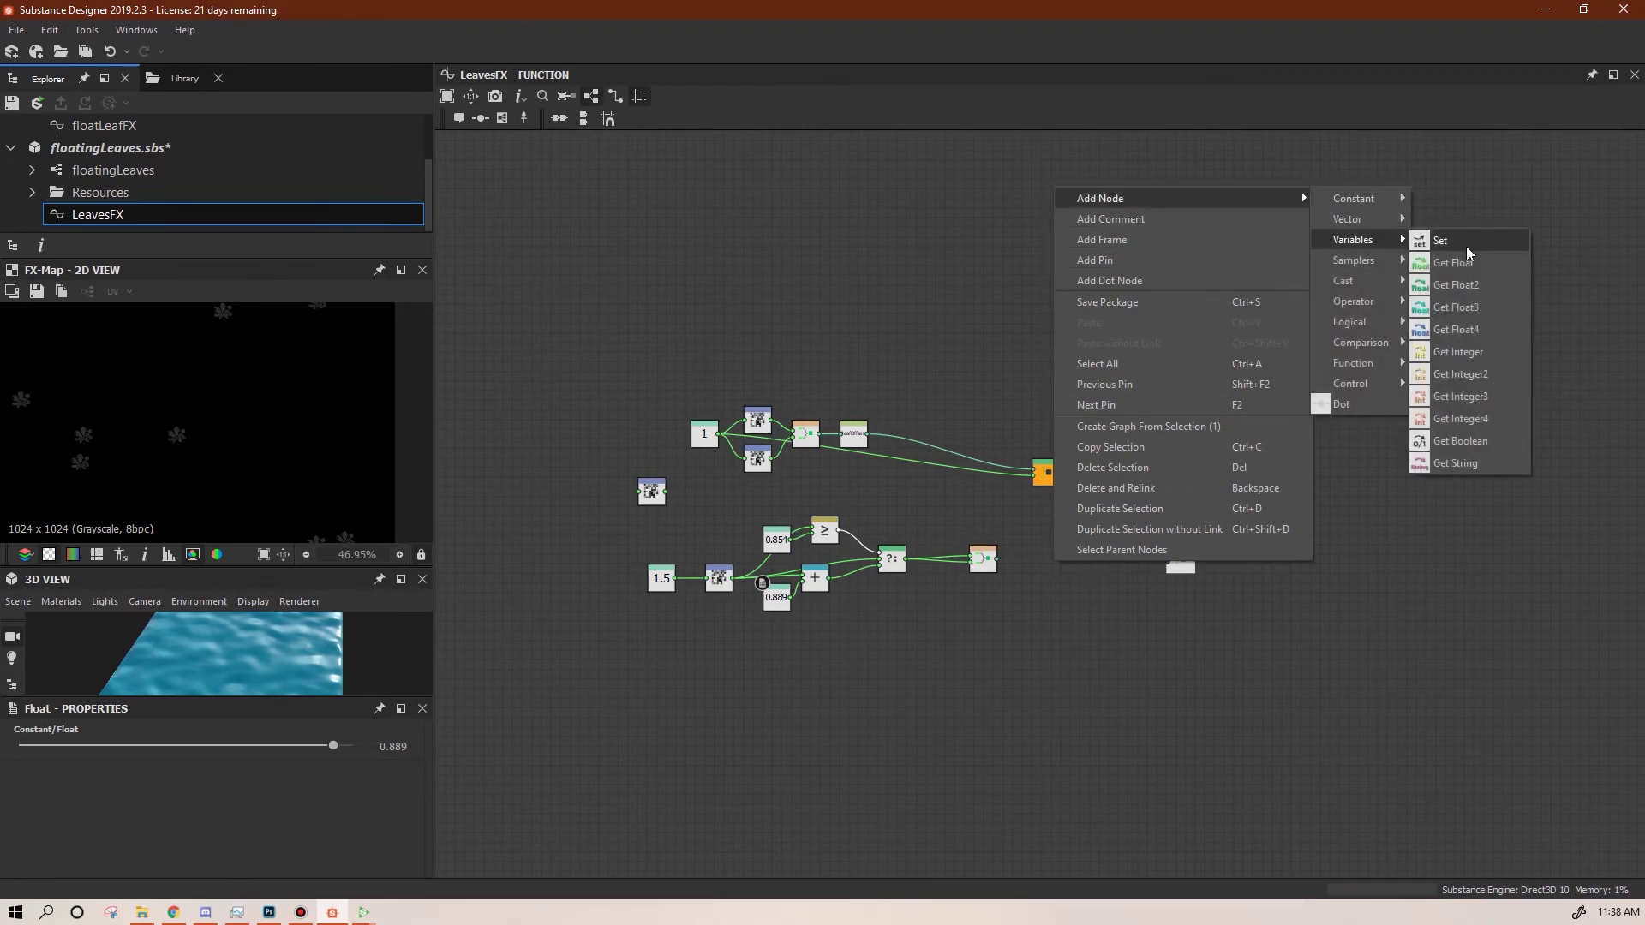
click(1467, 250)
scroll(1038, 610, up, 4)
drag(953, 509, 1045, 514)
click(1071, 518)
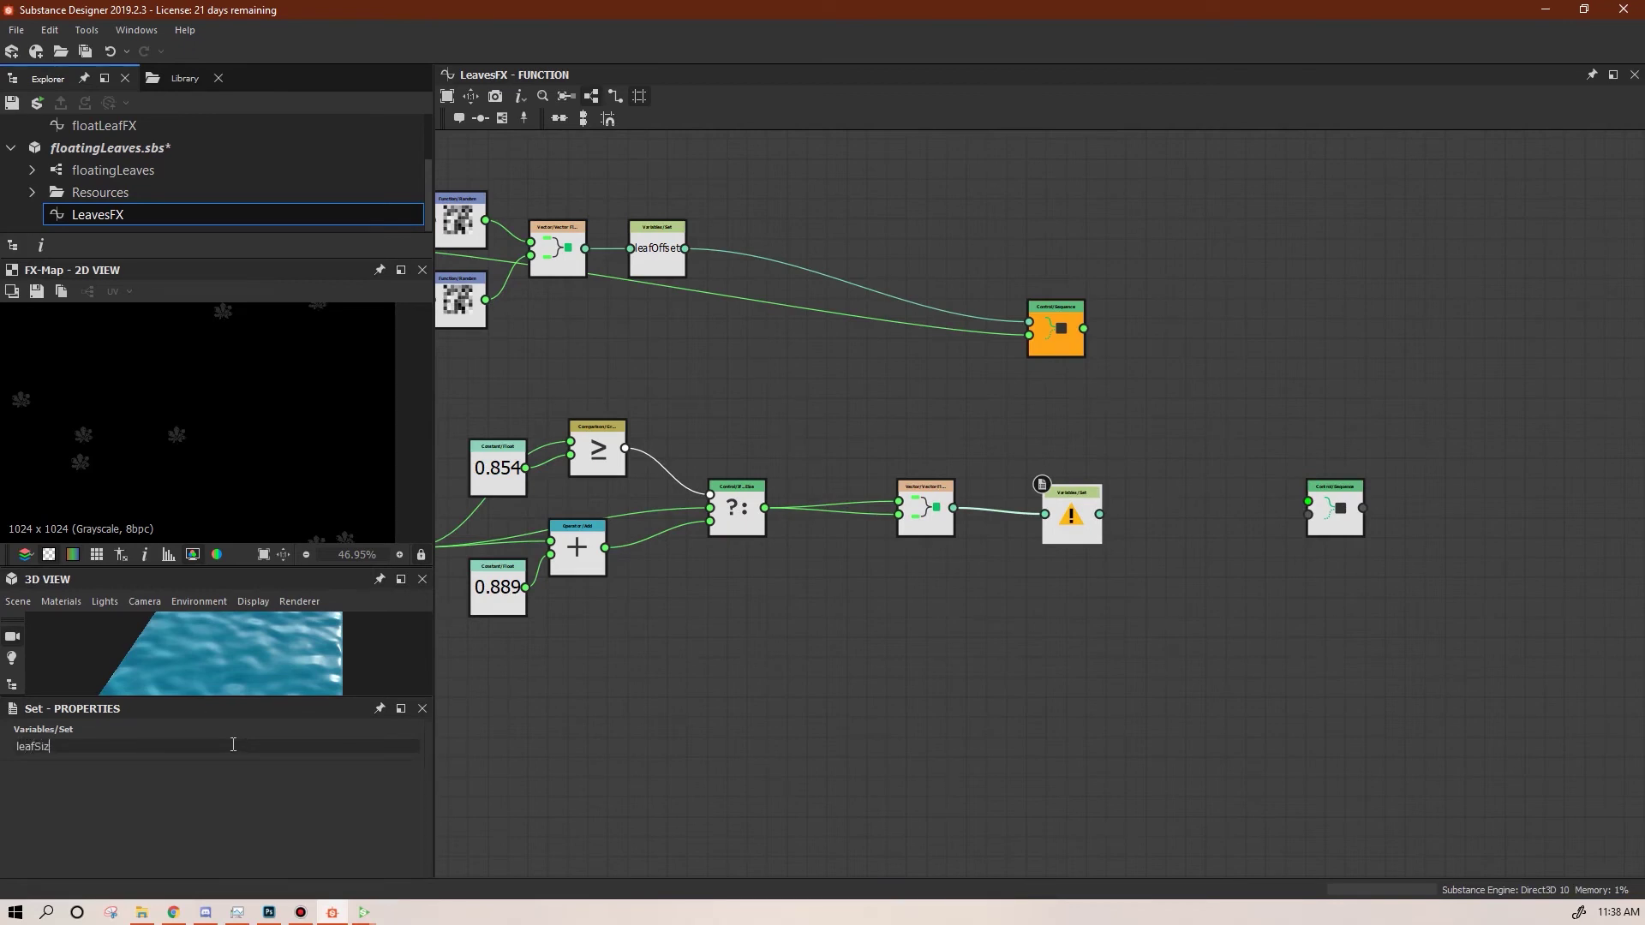
click(969, 630)
Connect leafSize to the first Sequence's second input, then feed the first Sequence and the Float 1 constant into the second Sequence
drag(1057, 333, 1100, 516)
drag(1213, 329, 1308, 502)
click(1308, 515)
middle_drag(977, 604, 1436, 672)
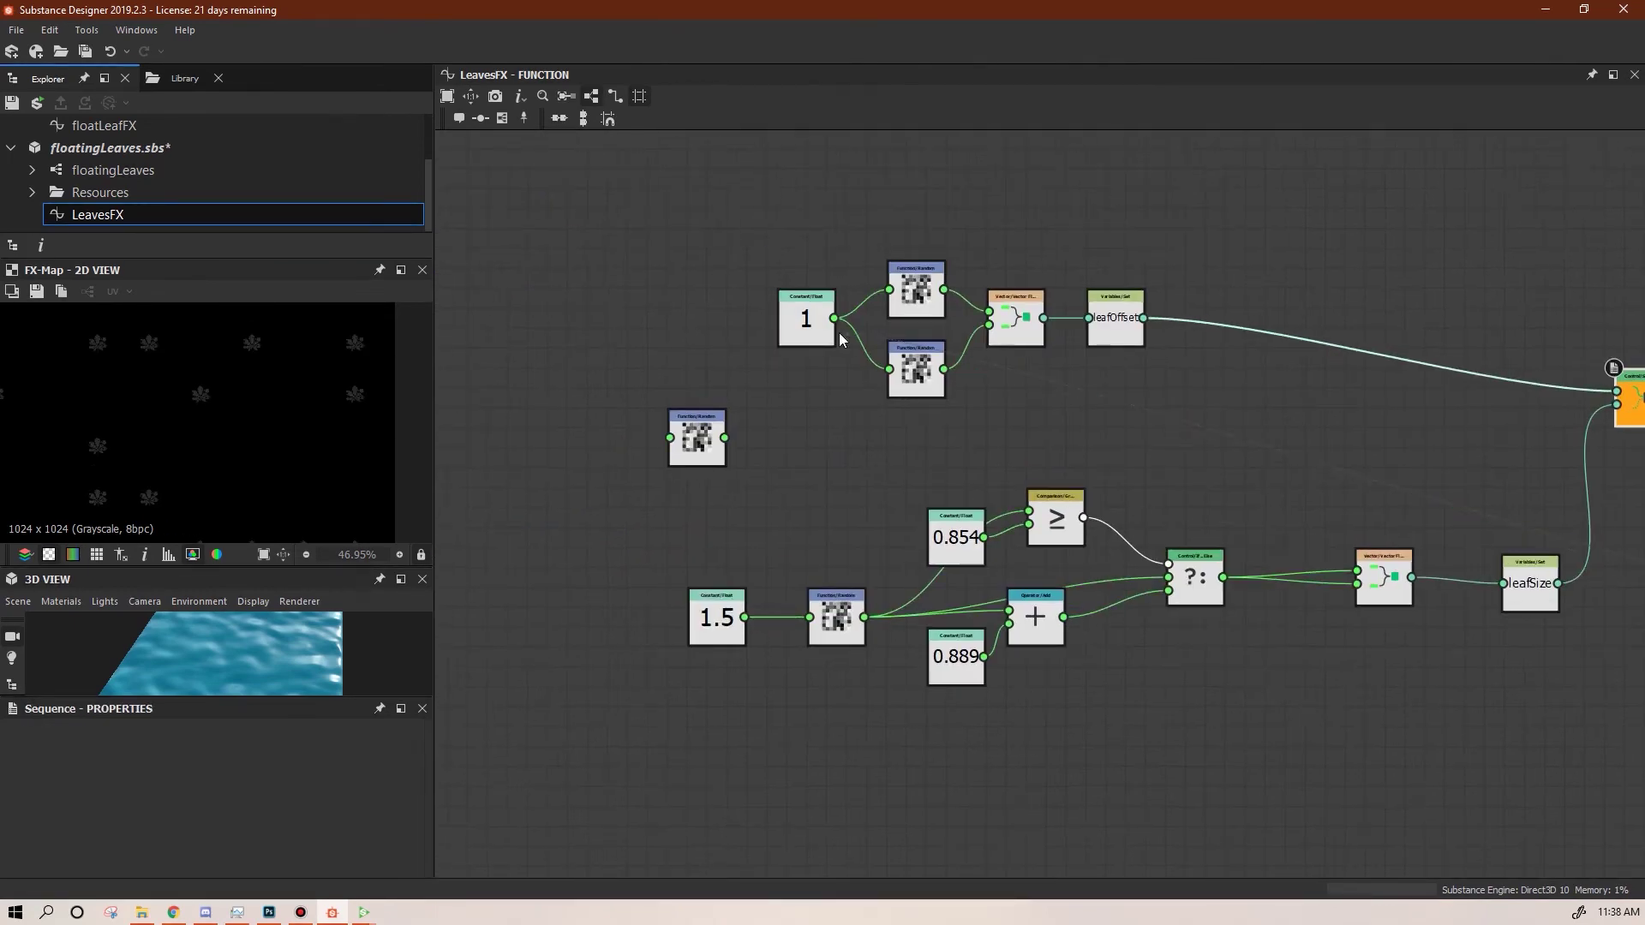
click(839, 327)
middle_drag(1141, 463, 696, 332)
click(1072, 454)
Try a value of 0.794 for the Float constant feeding the Add node
middle_drag(590, 548, 823, 531)
click(743, 509)
mouse_move(334, 747)
mouse_down()
mouse_move(51, 748)
mouse_move(318, 747)
mouse_up()
middle_drag(1157, 588, 1131, 725)
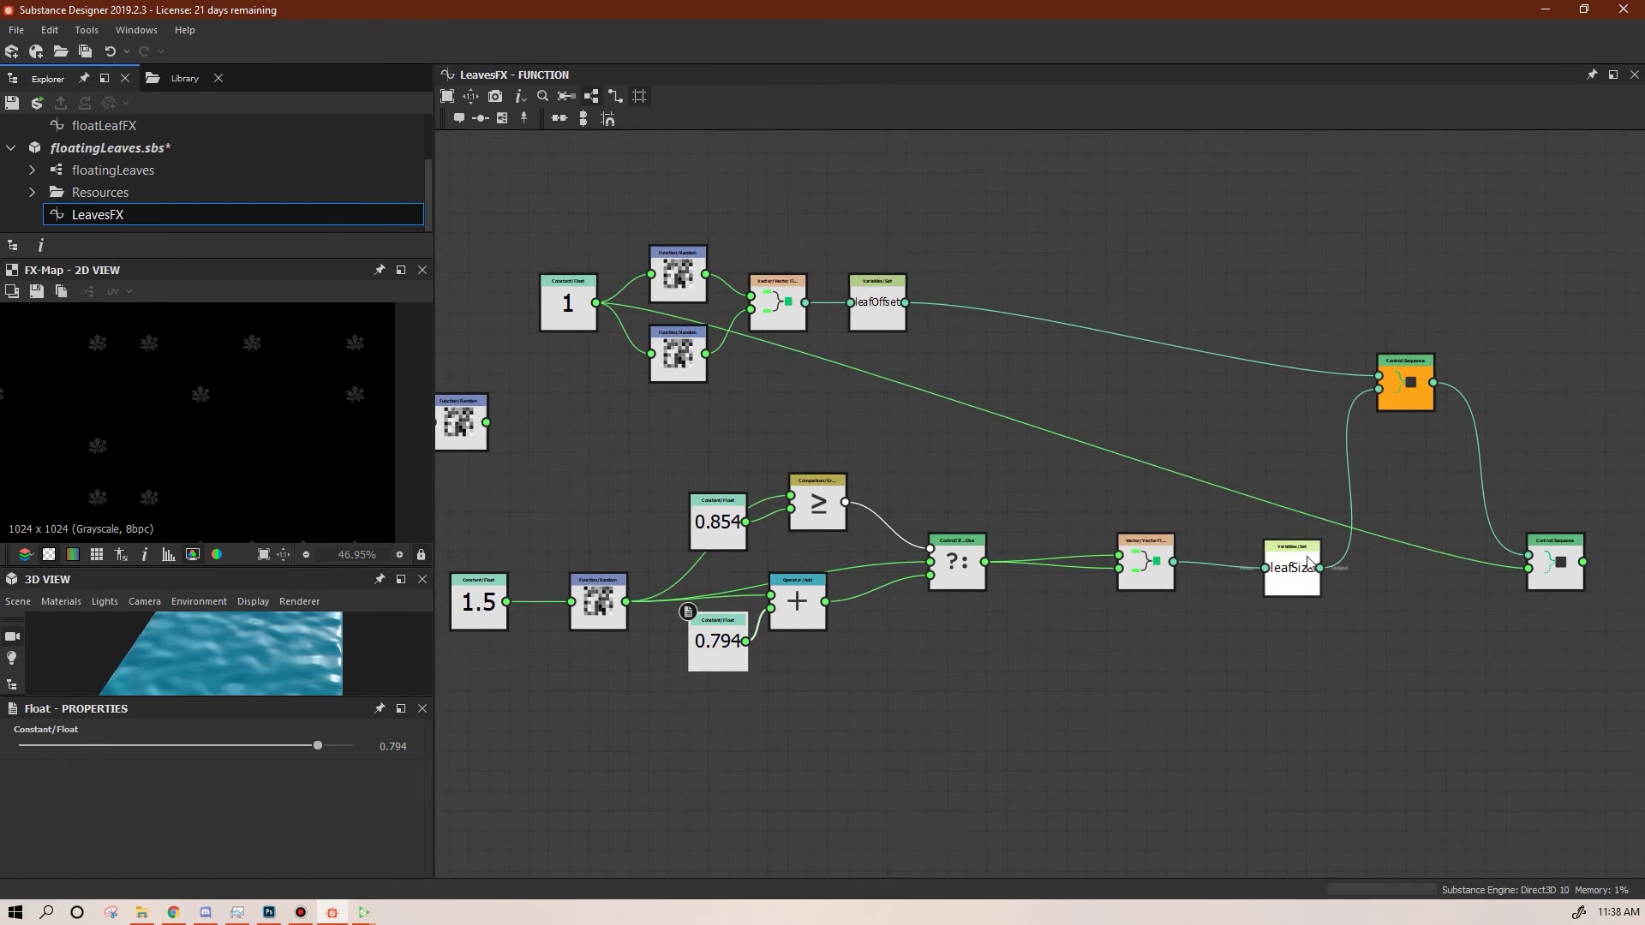
Set the second Sequence as the function's output node and check the leaf scatter in the 2D view
right_click(1552, 564)
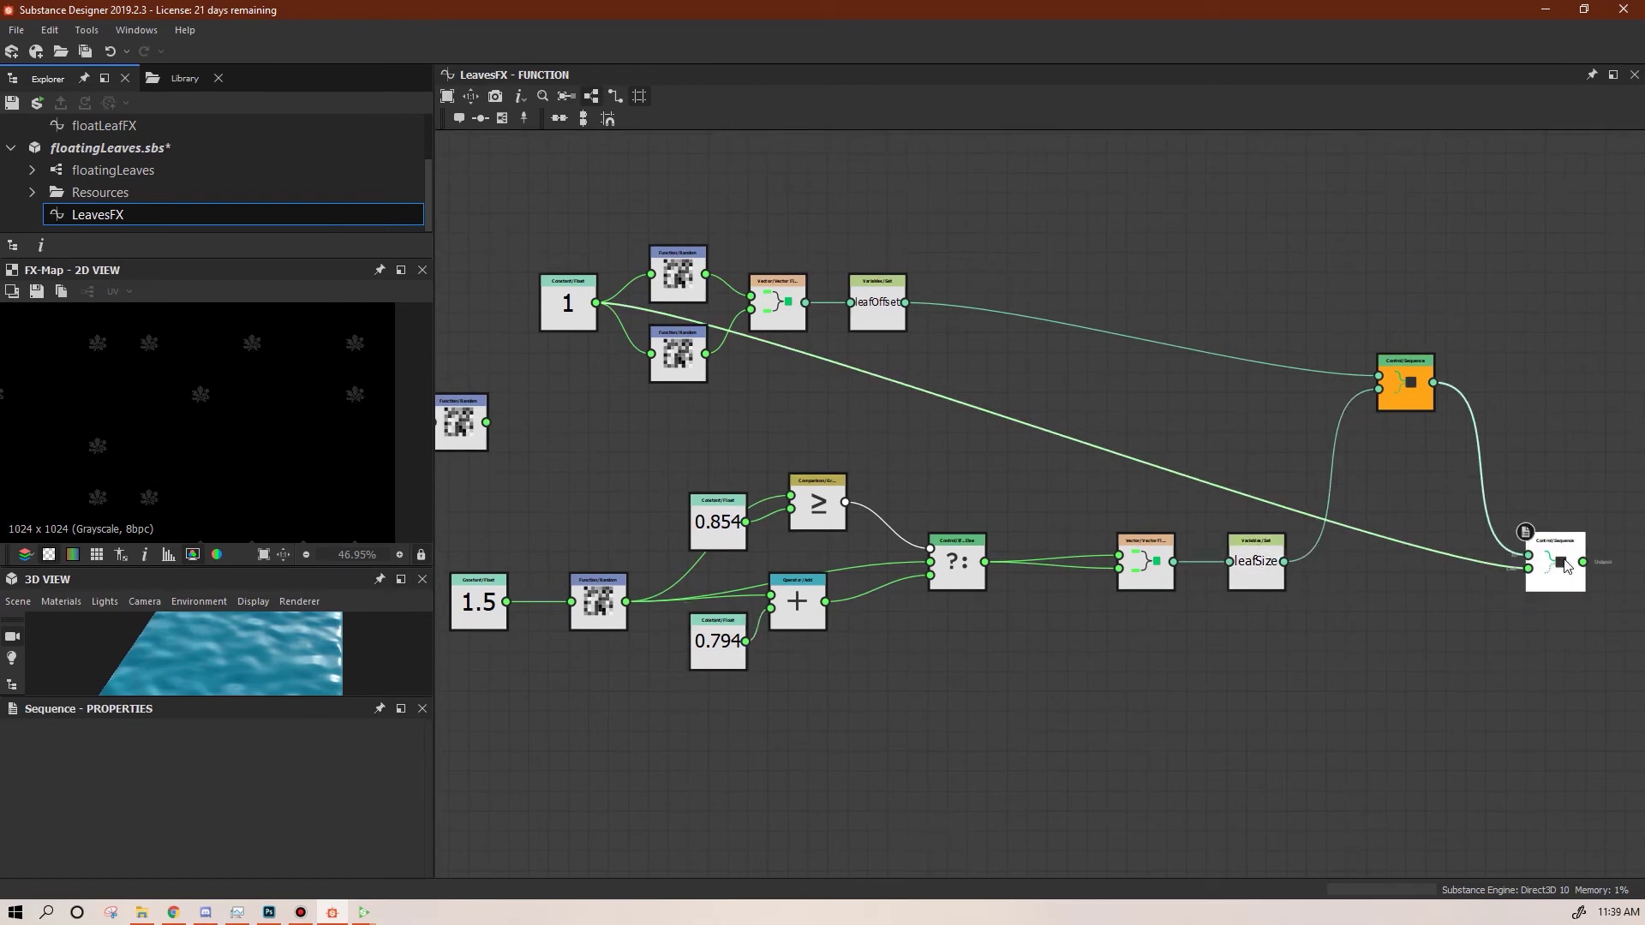
click(1454, 635)
scroll(260, 430, down, 2)
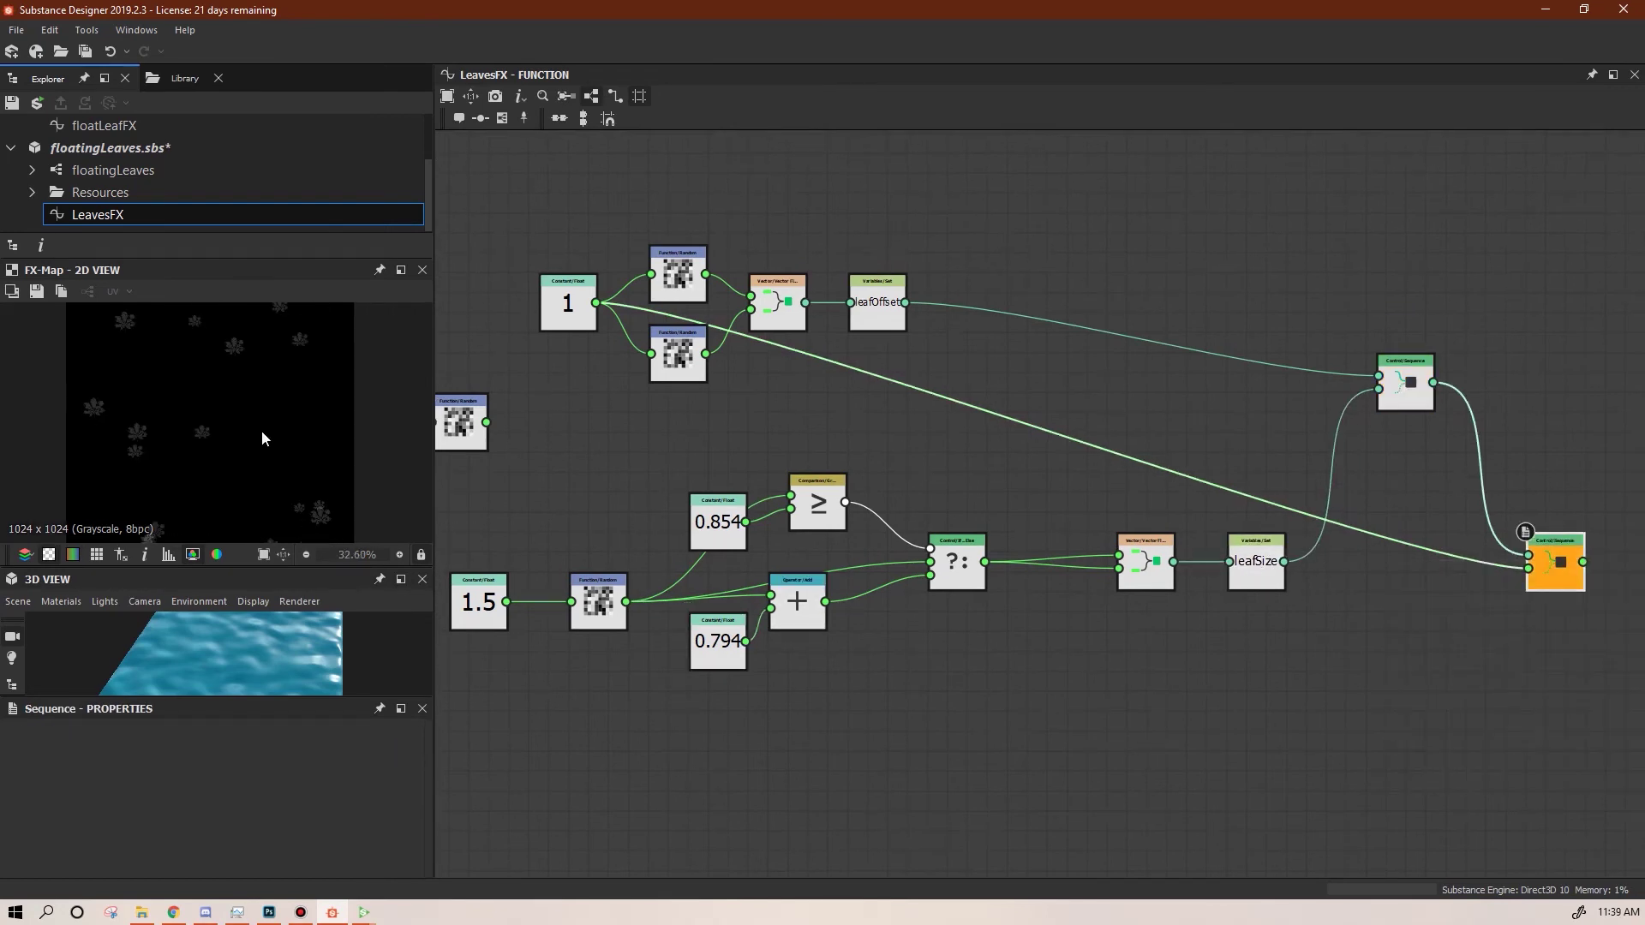
middle_drag(243, 439, 306, 418)
Try 0.959 for the Float constant feeding the Add node, then set it to 0.889
click(718, 638)
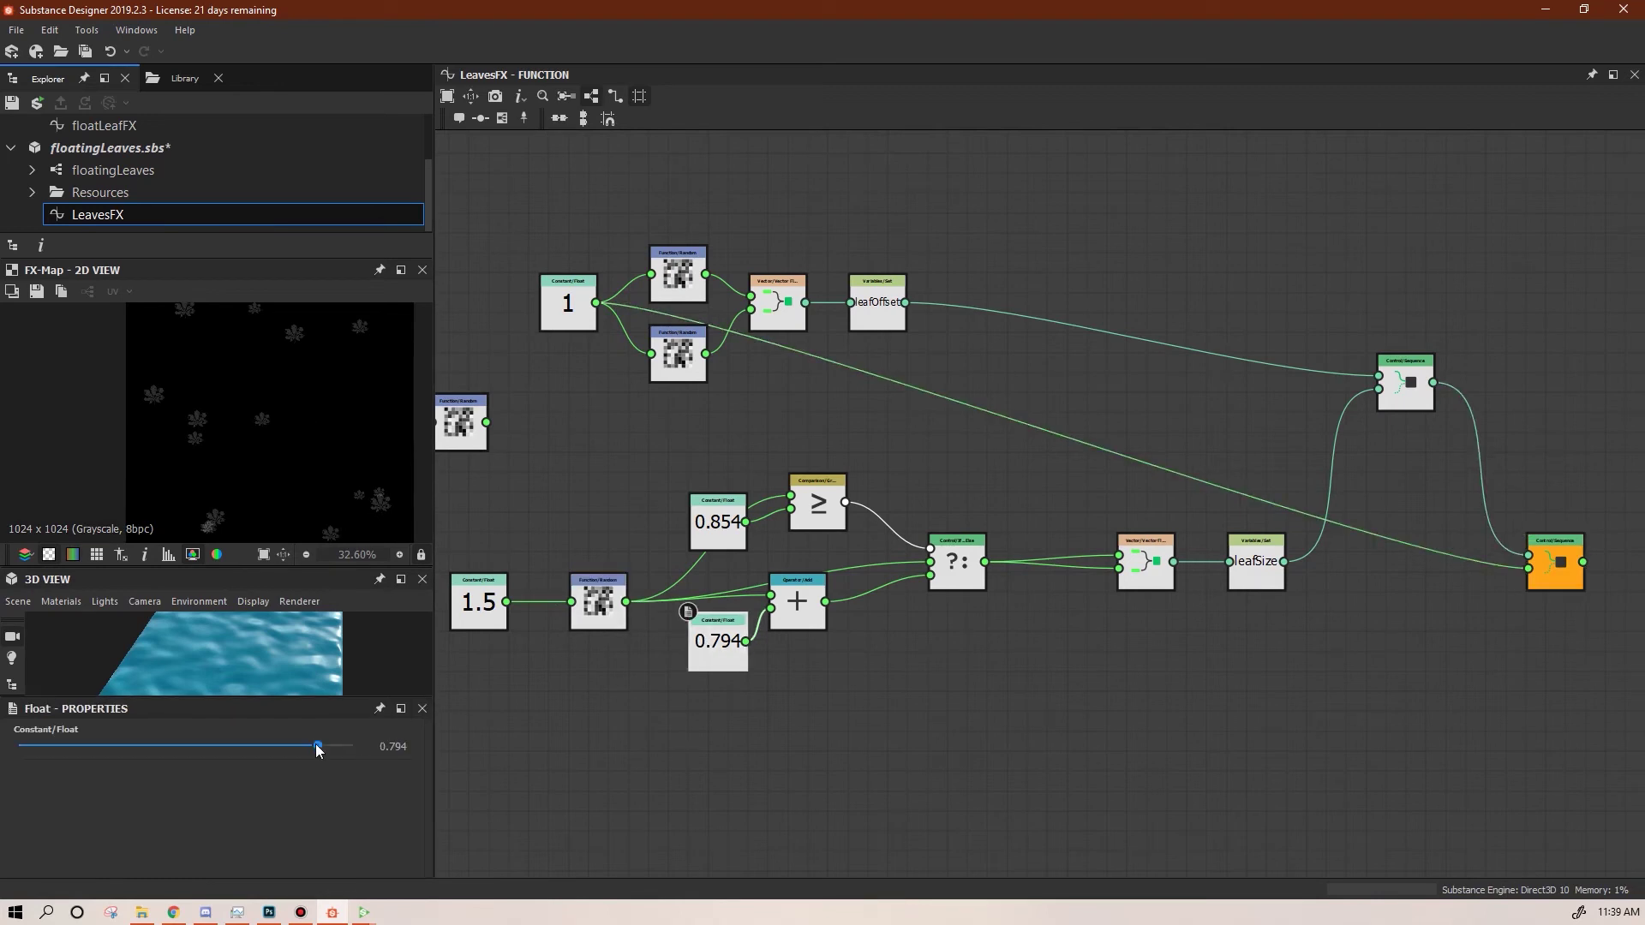
drag(320, 746, 346, 722)
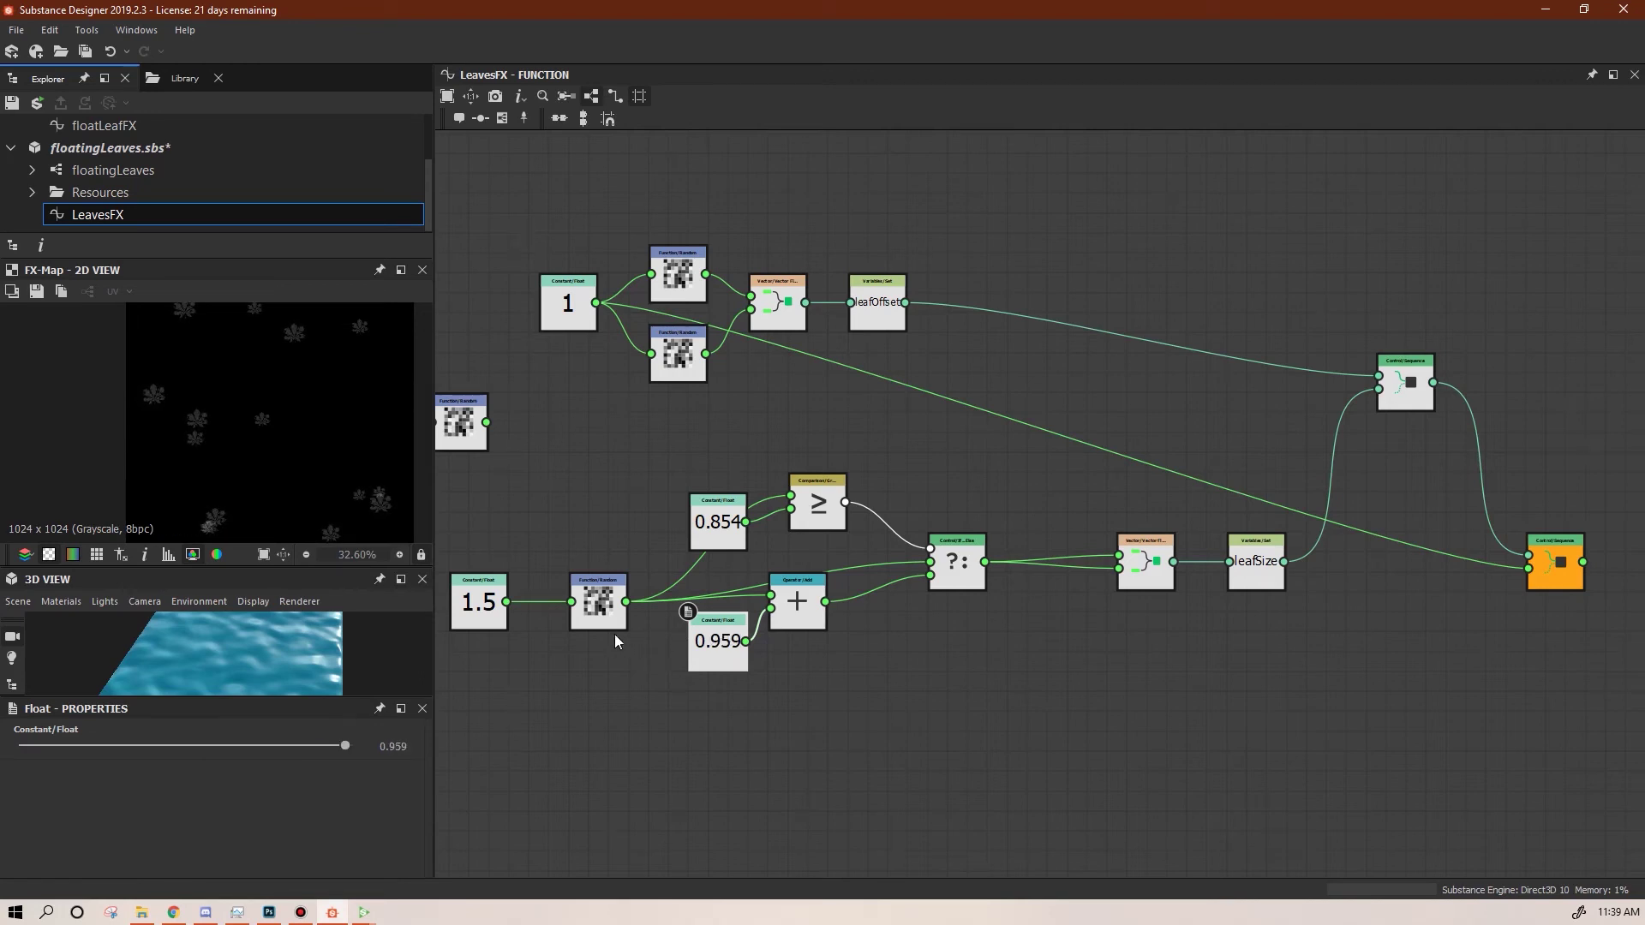
click(387, 748)
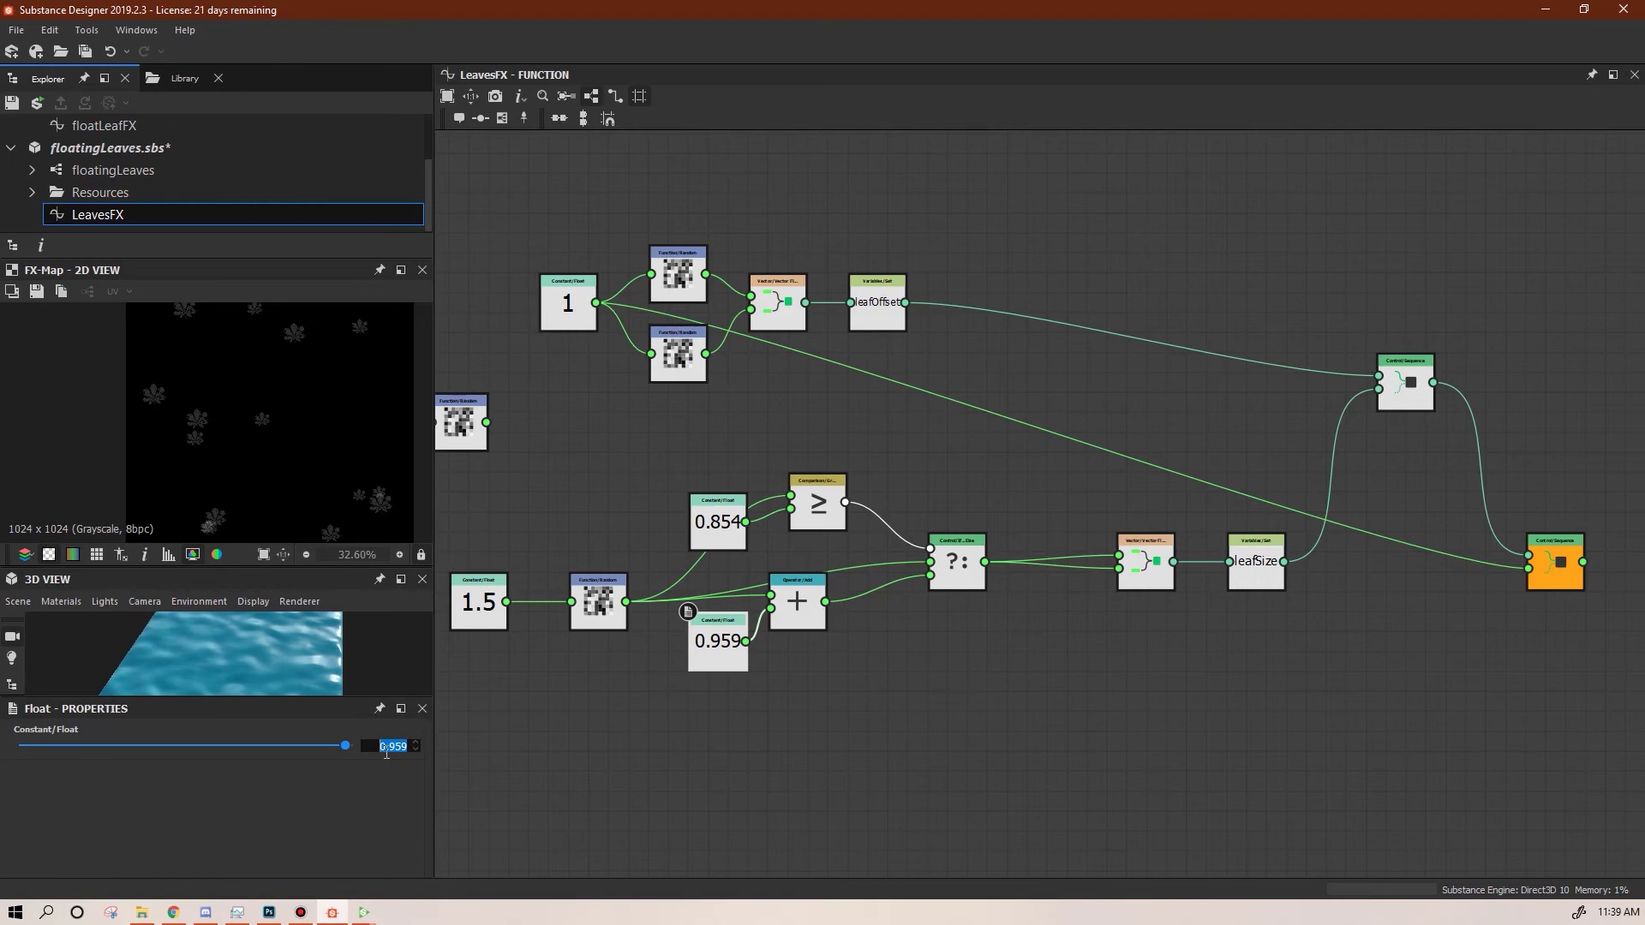
key(Return)
click(392, 745)
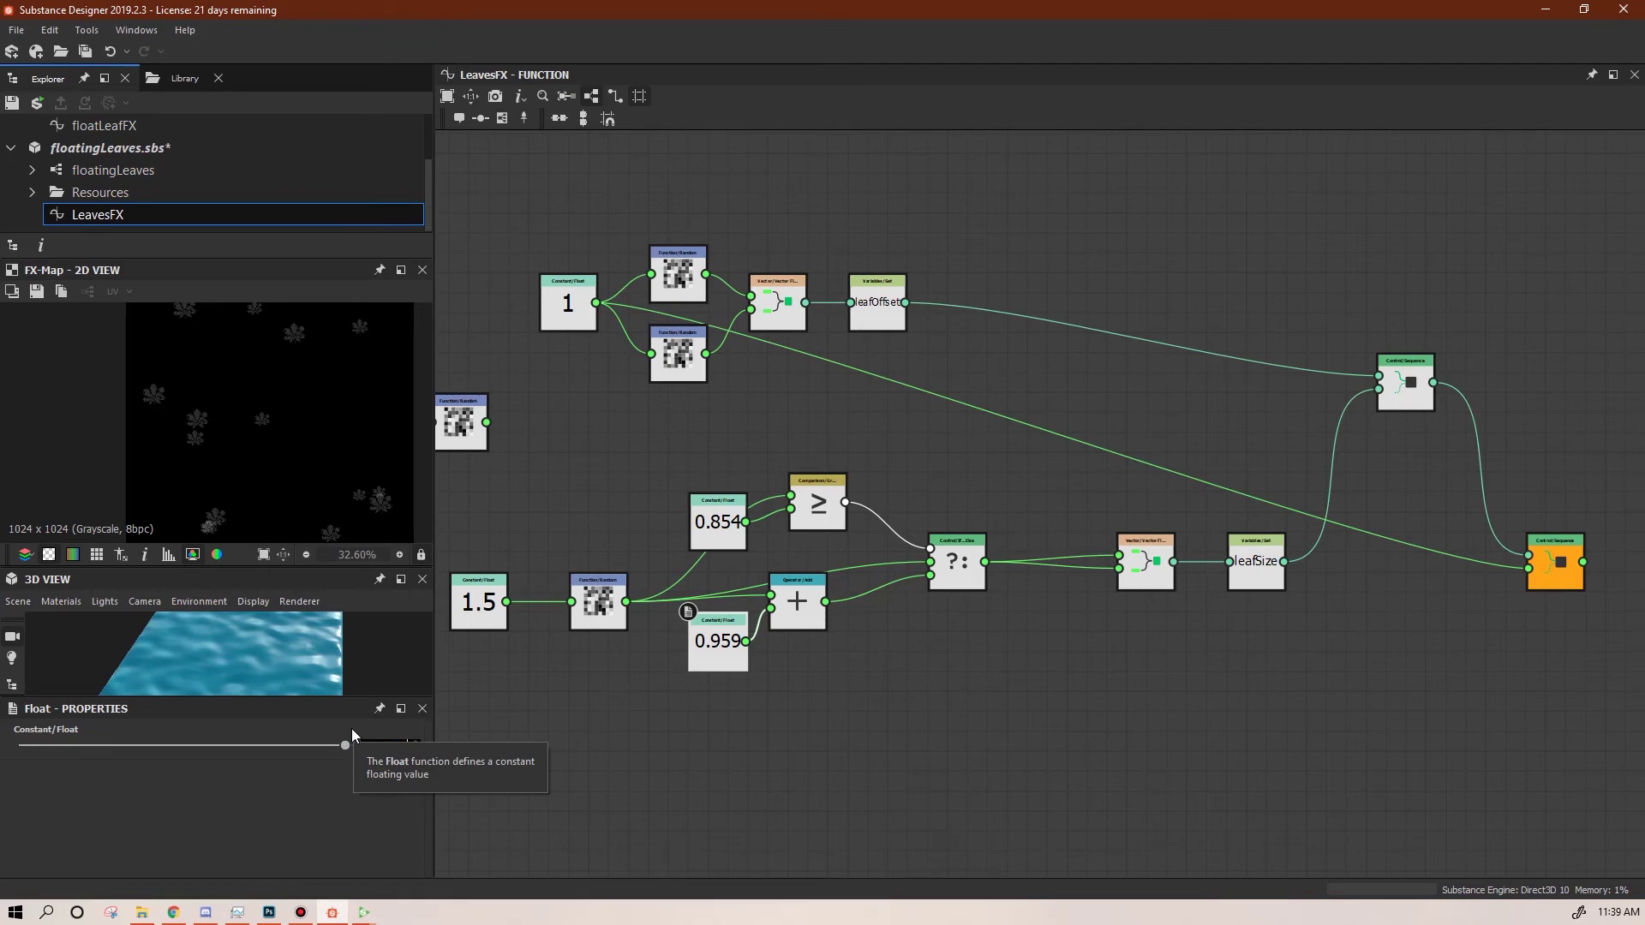
text(0.889)
key(Return)
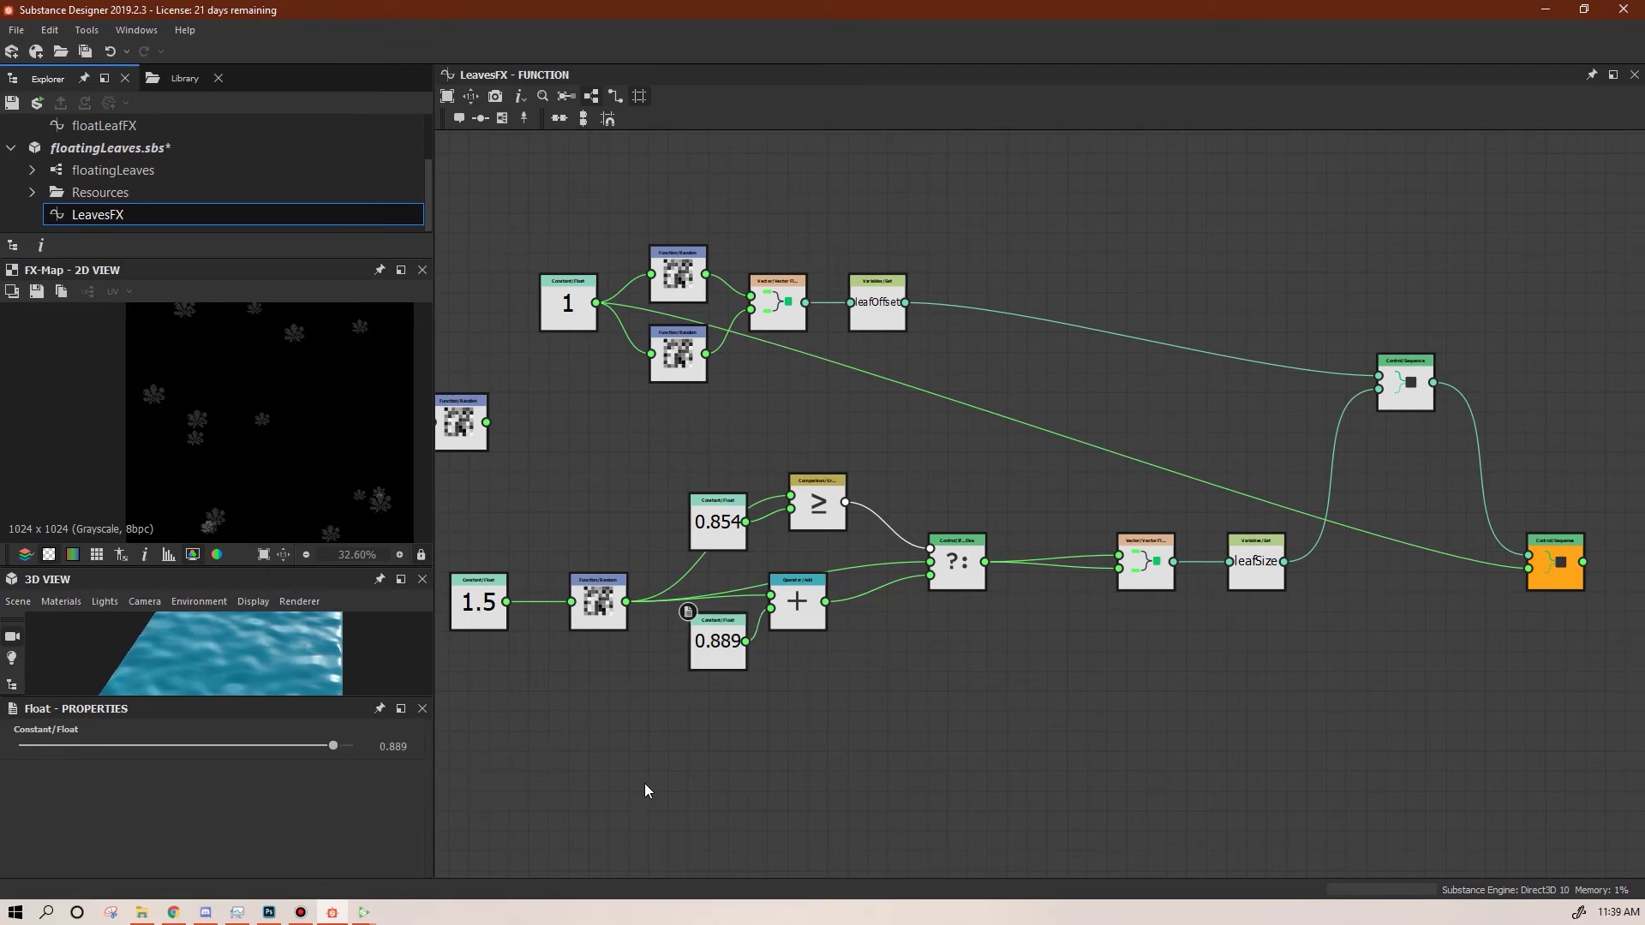
Tidy the size chain by moving the 0.854 constant and Greater or Equal node up and the Add node down
drag(718, 524, 718, 504)
drag(820, 491, 801, 490)
drag(800, 612, 810, 652)
Try a different value for the Float constant feeding the comparison and undo the change
click(719, 514)
drag(323, 752, 420, 745)
key(ctrl+z)
Move the Vector Float2 and leafSize nodes closer to If...Else and enclose the leafSize chain in a frame titled "size"
drag(1145, 573, 1086, 573)
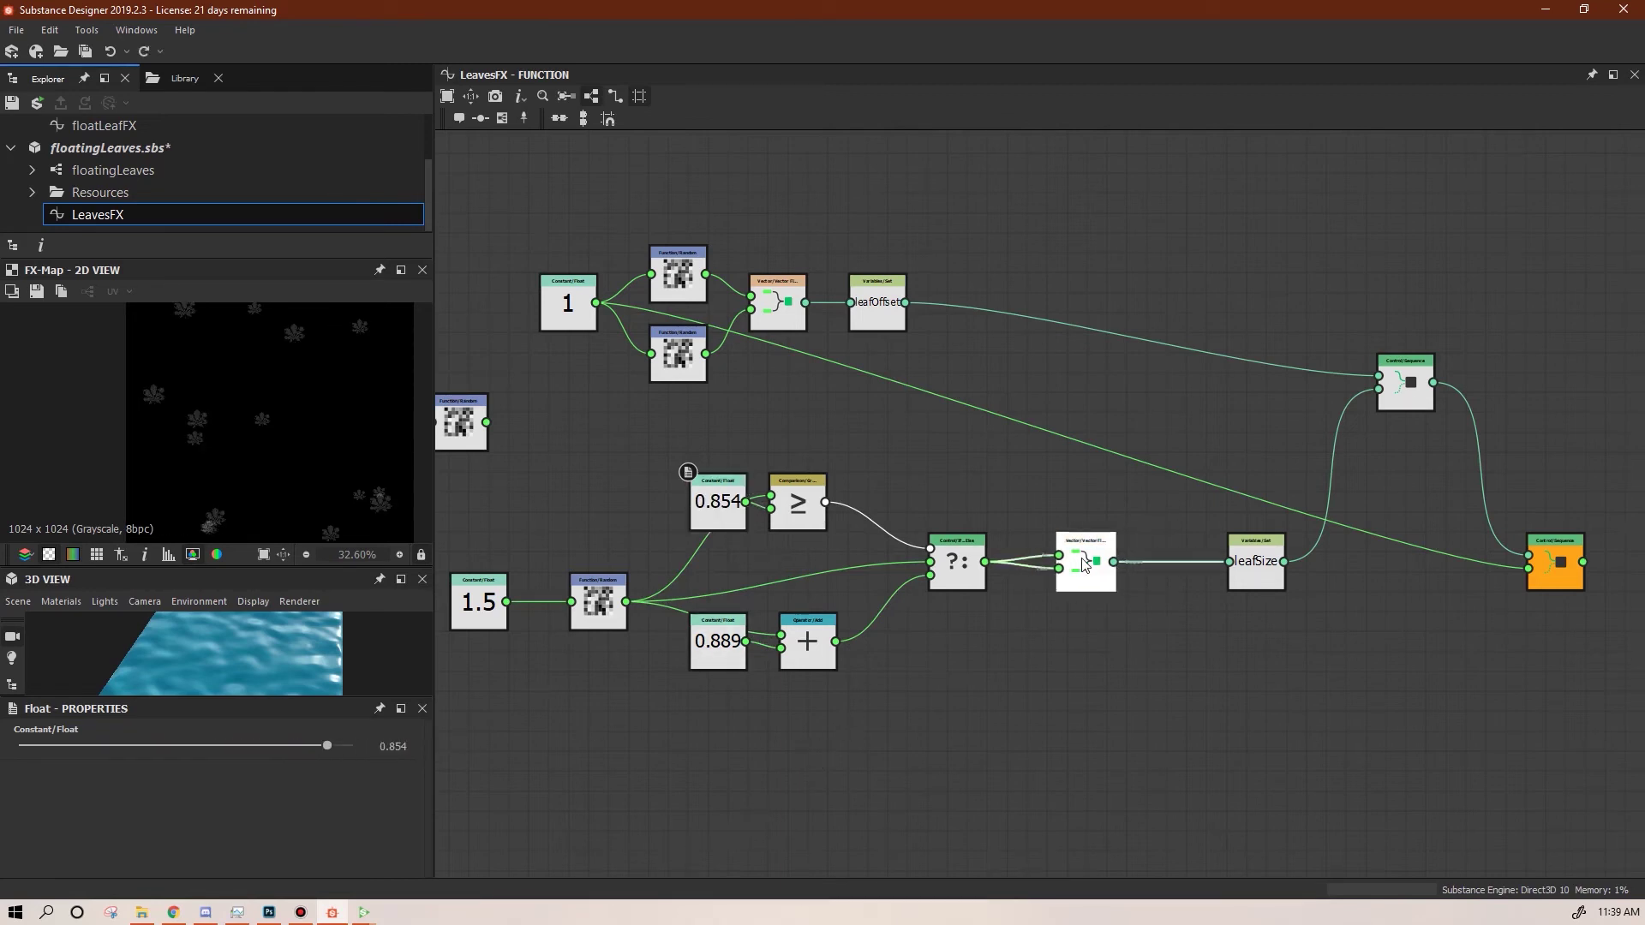
drag(1256, 572, 1167, 572)
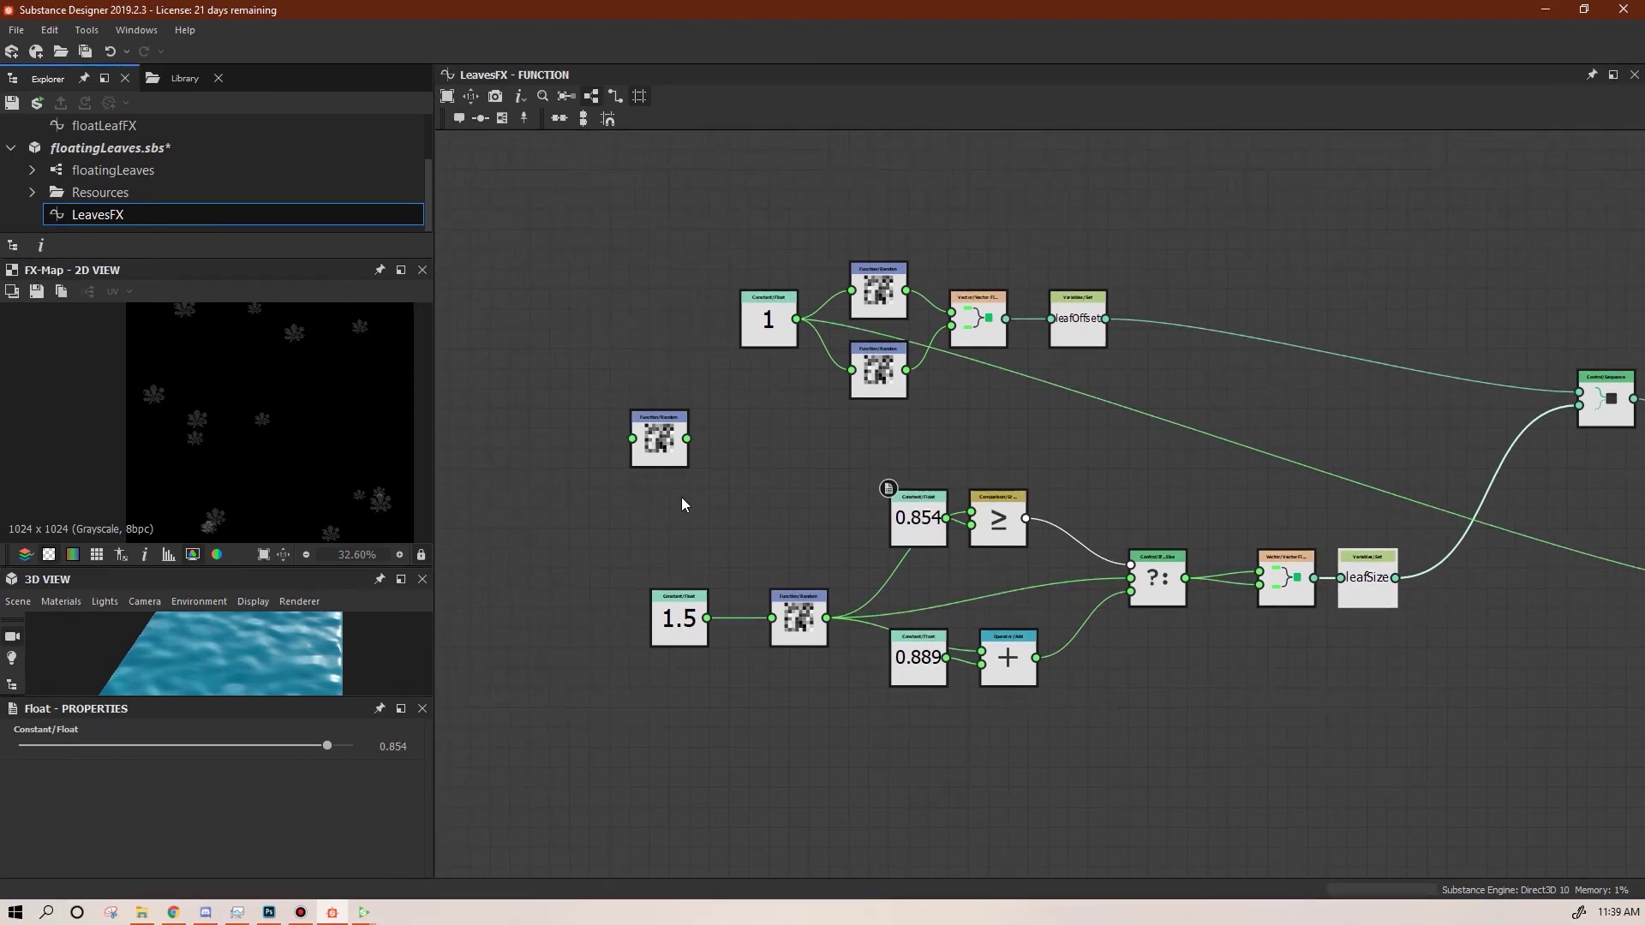
drag(683, 504, 1365, 779)
right_click(1372, 584)
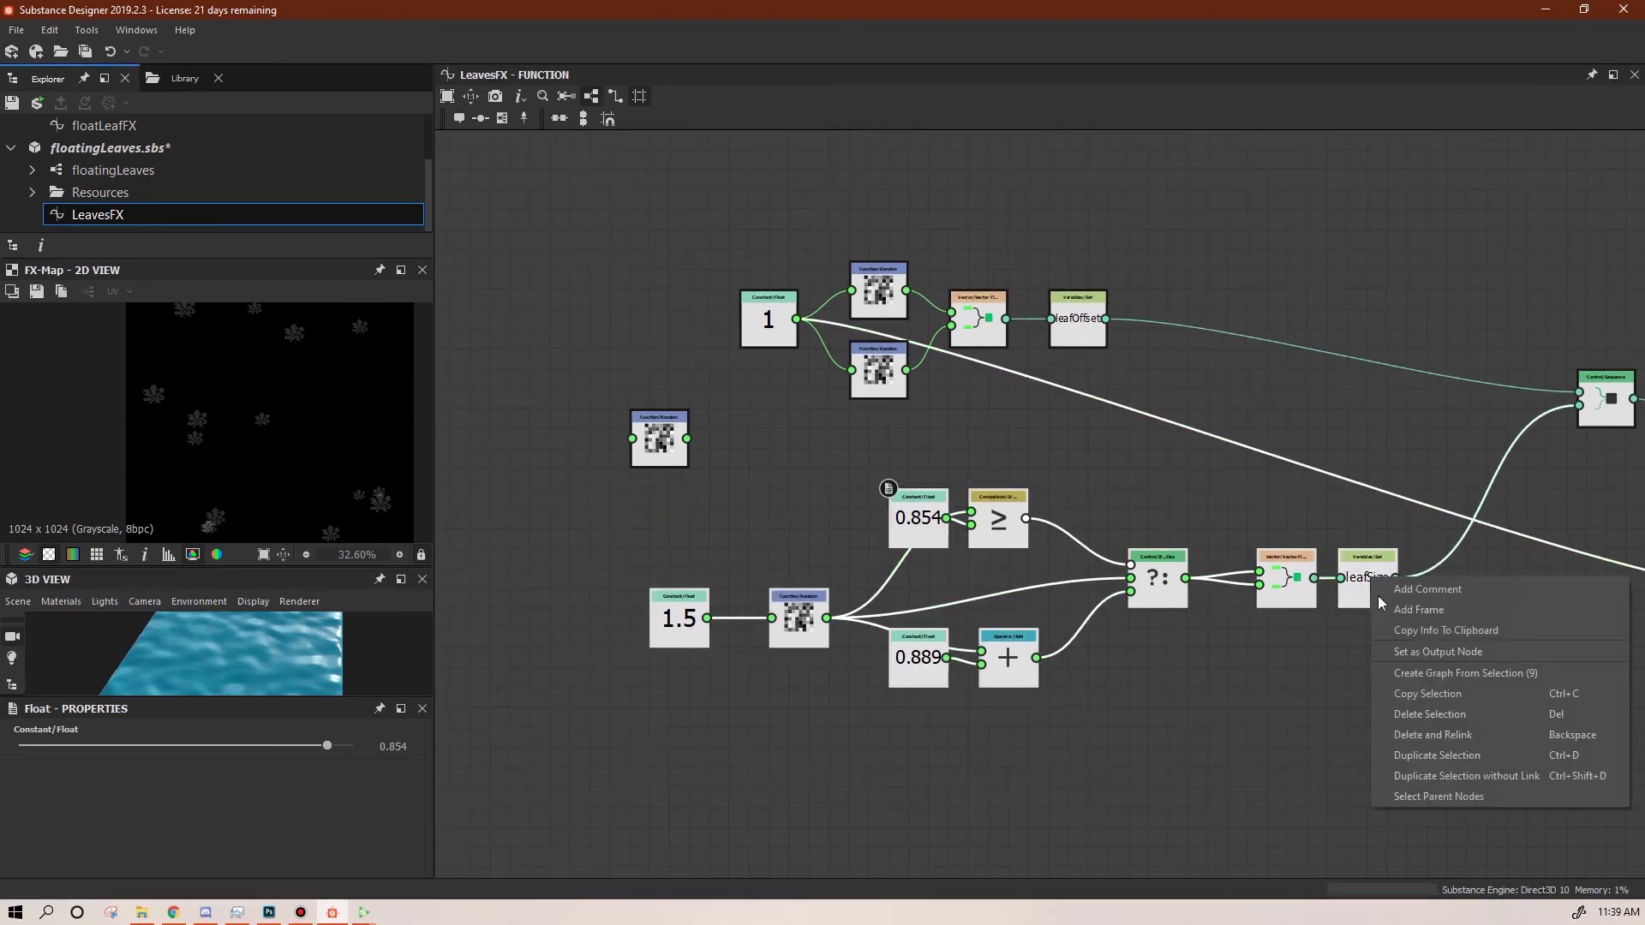
click(1422, 611)
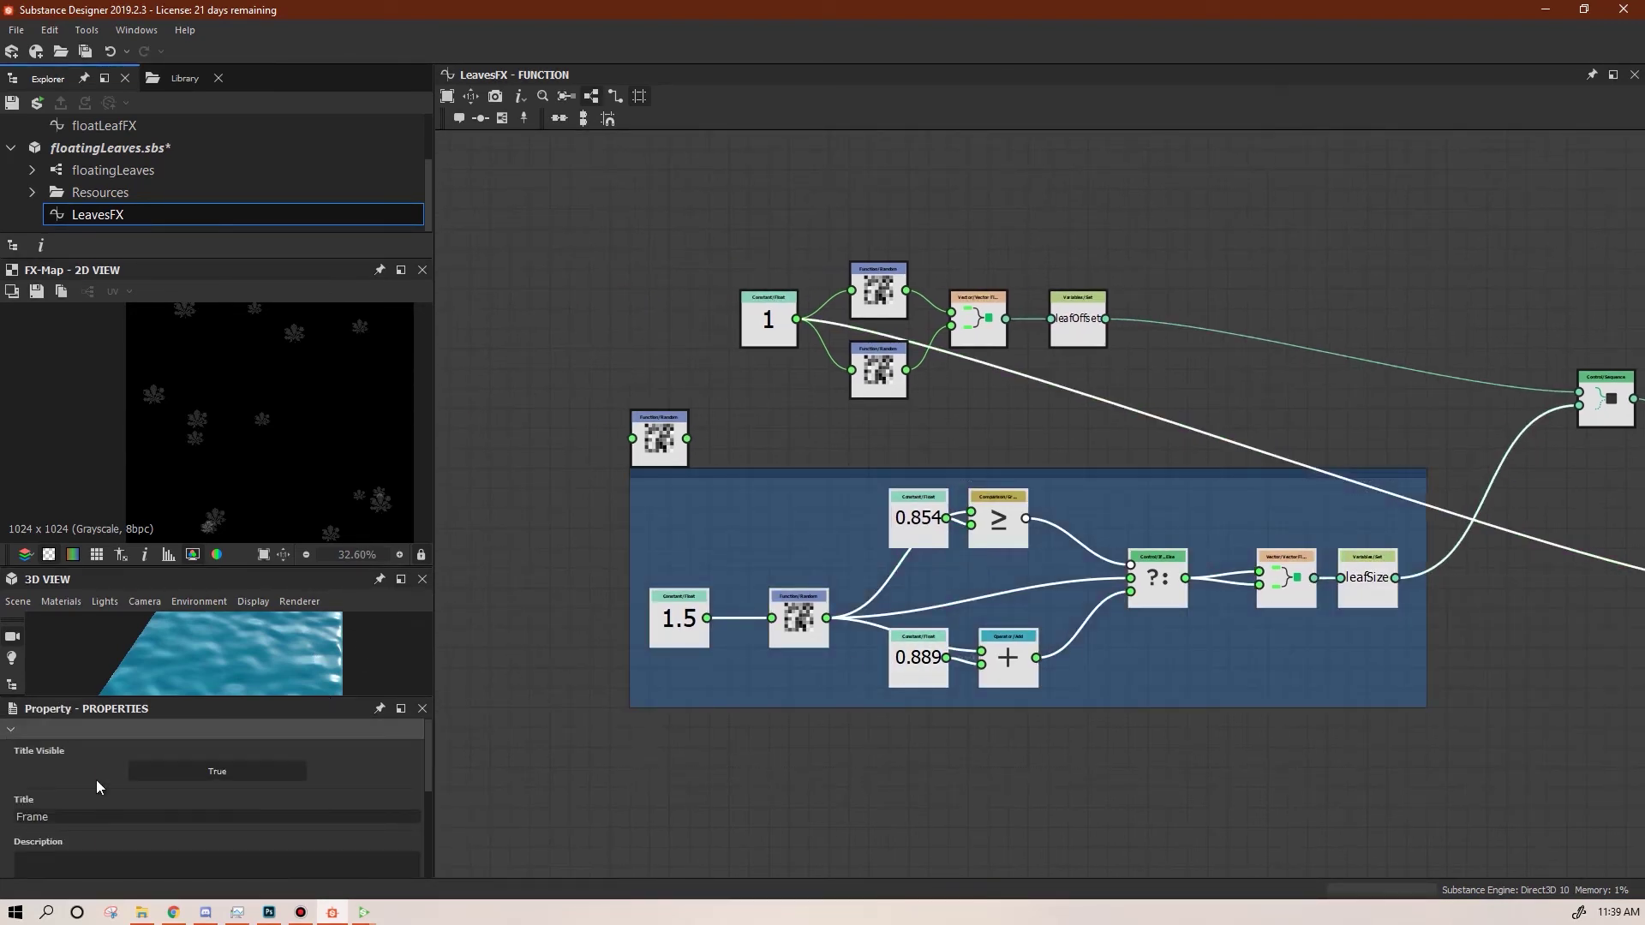
double_click(73, 817)
text(size)
click(978, 731)
Move the leafOffset chain and unconnected Random node upward, and place the size frame below them, level with the first Sequence
drag(708, 485, 731, 597)
scroll(882, 526, down, 2)
middle_drag(1186, 707, 947, 744)
drag(502, 312, 808, 521)
drag(787, 423, 801, 209)
middle_drag(868, 429, 1035, 388)
drag(587, 502, 1229, 760)
drag(672, 538, 583, 339)
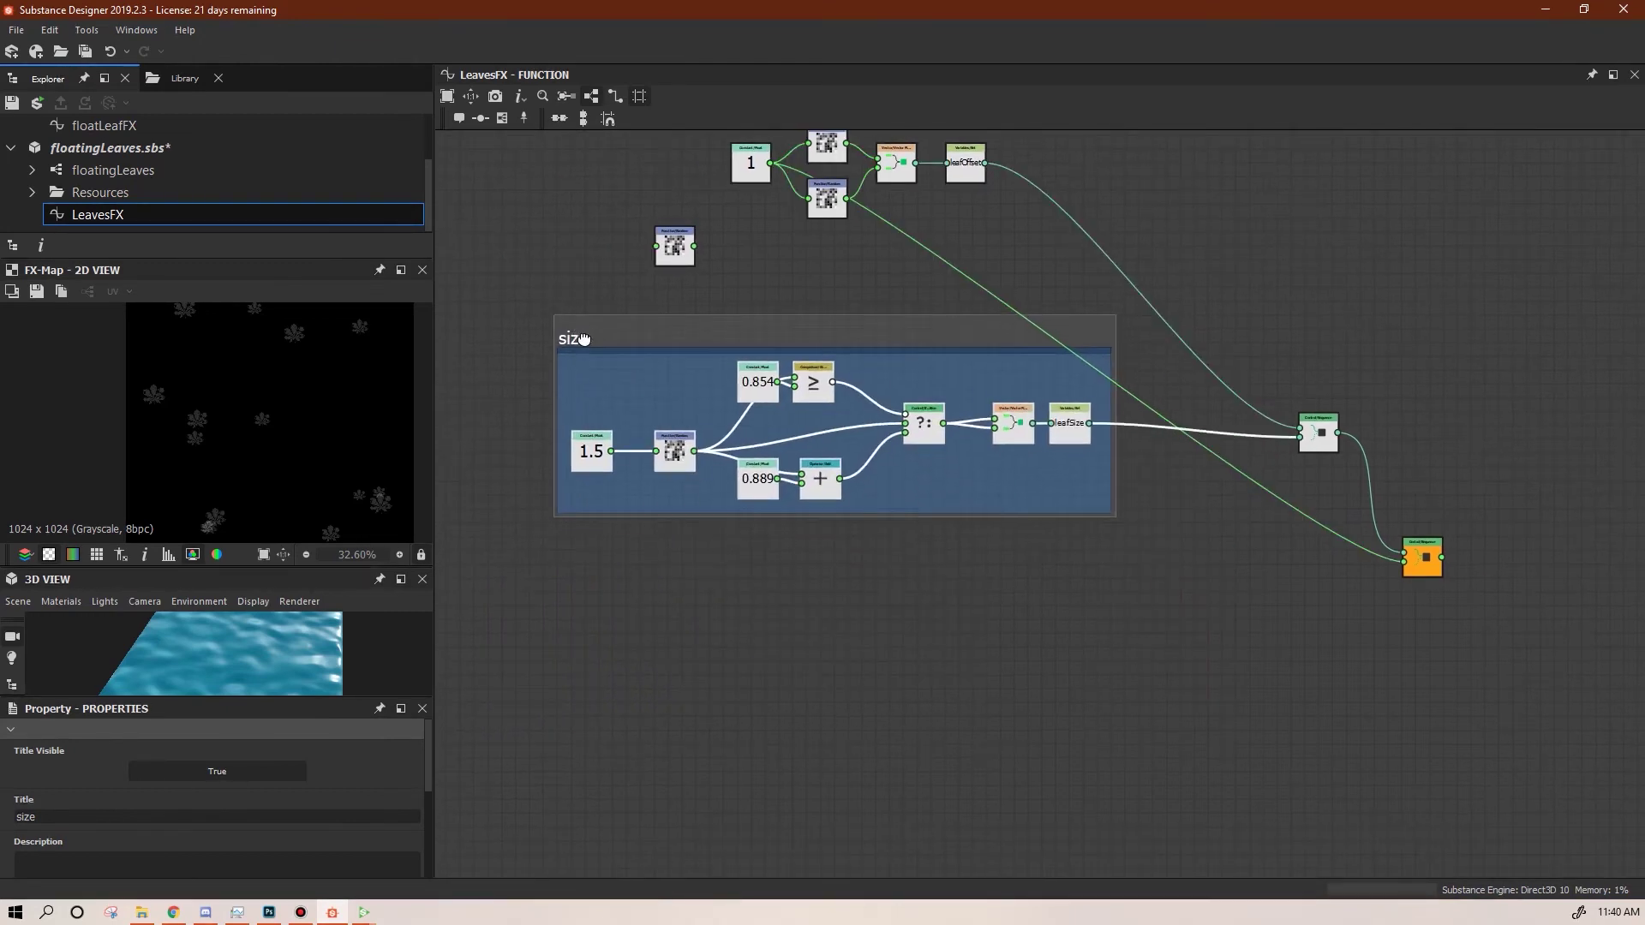
middle_drag(935, 626, 969, 665)
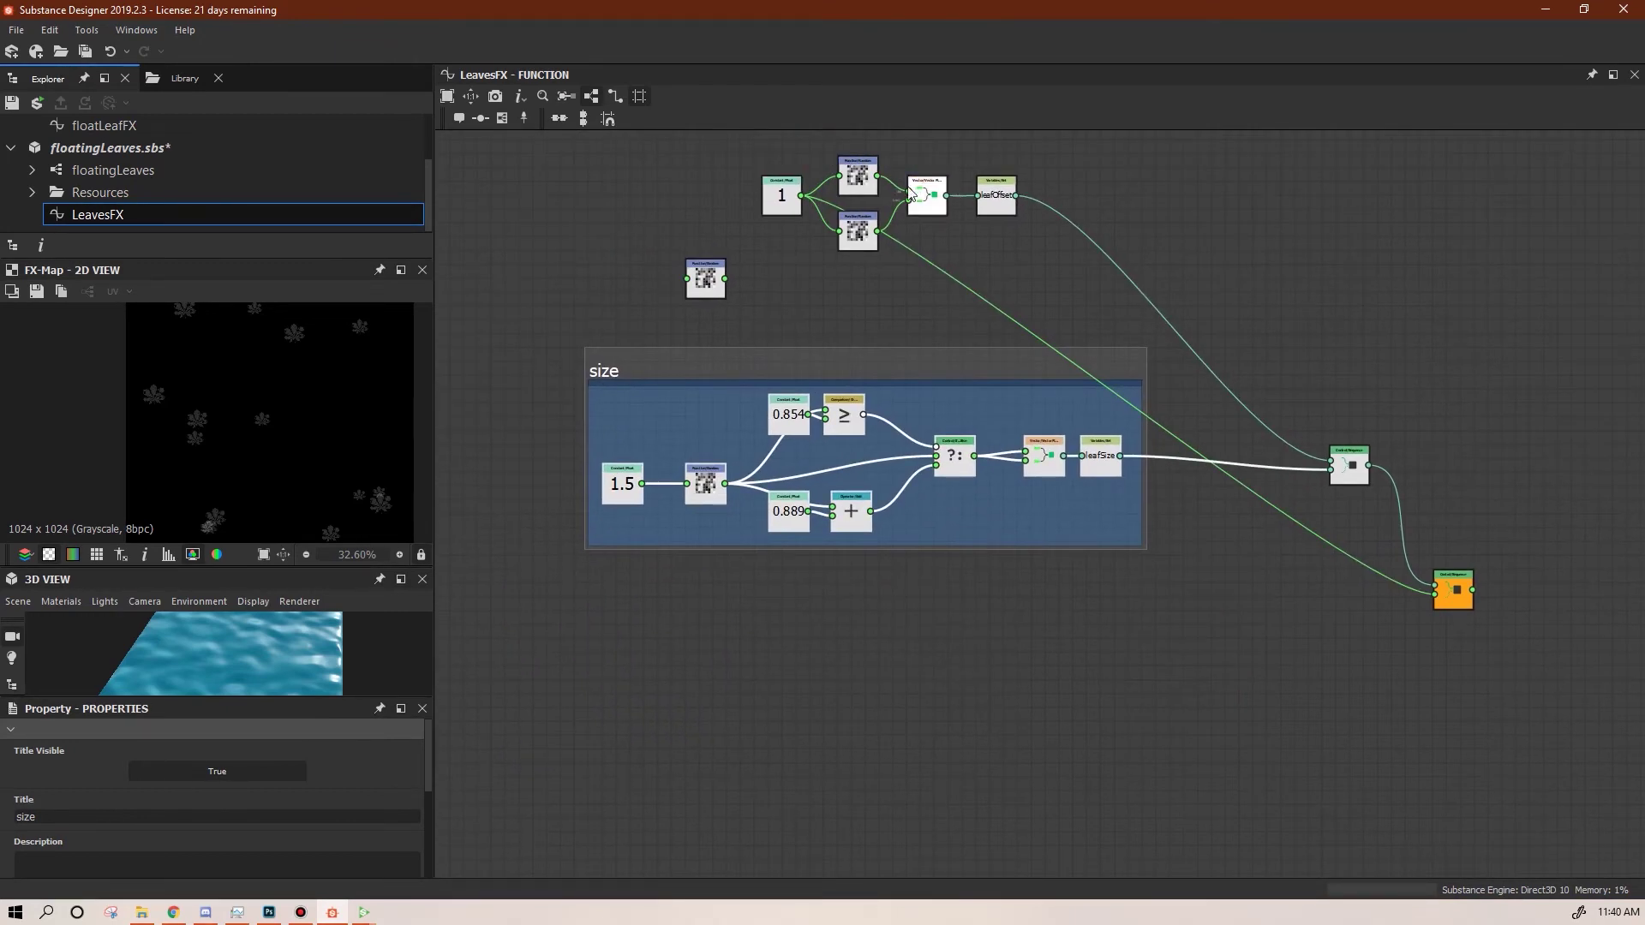
Duplicate the unconnected Random node below the size frame and feed the copy from the constant 1
click(959, 302)
ctrl+drag(704, 276, 981, 705)
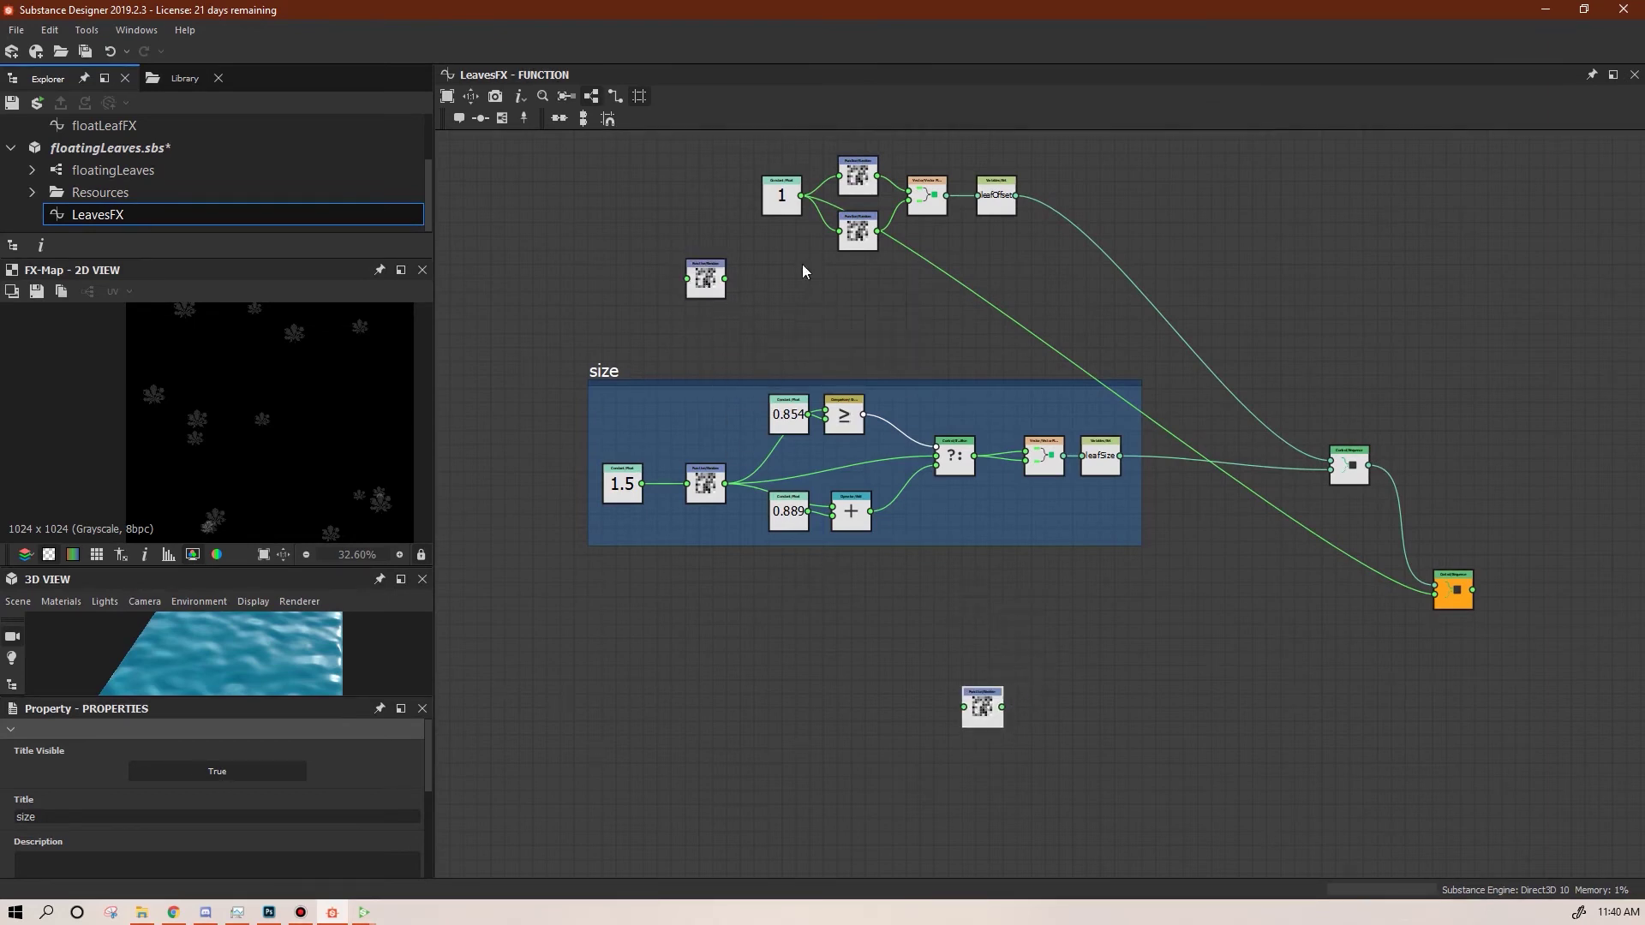
drag(801, 196, 963, 707)
Add a Sequence node that takes the first Sequence and the new Random node as inputs and feeds the final Sequence
middle_drag(1204, 692, 878, 606)
right_click(832, 593)
mouse_move(892, 227)
mouse_move(1133, 413)
click(1224, 439)
drag(1126, 508, 1319, 577)
middle_drag(672, 632, 752, 682)
drag(755, 671, 894, 646)
mouse_move(1122, 430)
mouse_down()
mouse_move(895, 637)
mouse_move(1381, 620)
mouse_up()
drag(903, 656, 1170, 652)
middle_drag(936, 704, 1050, 811)
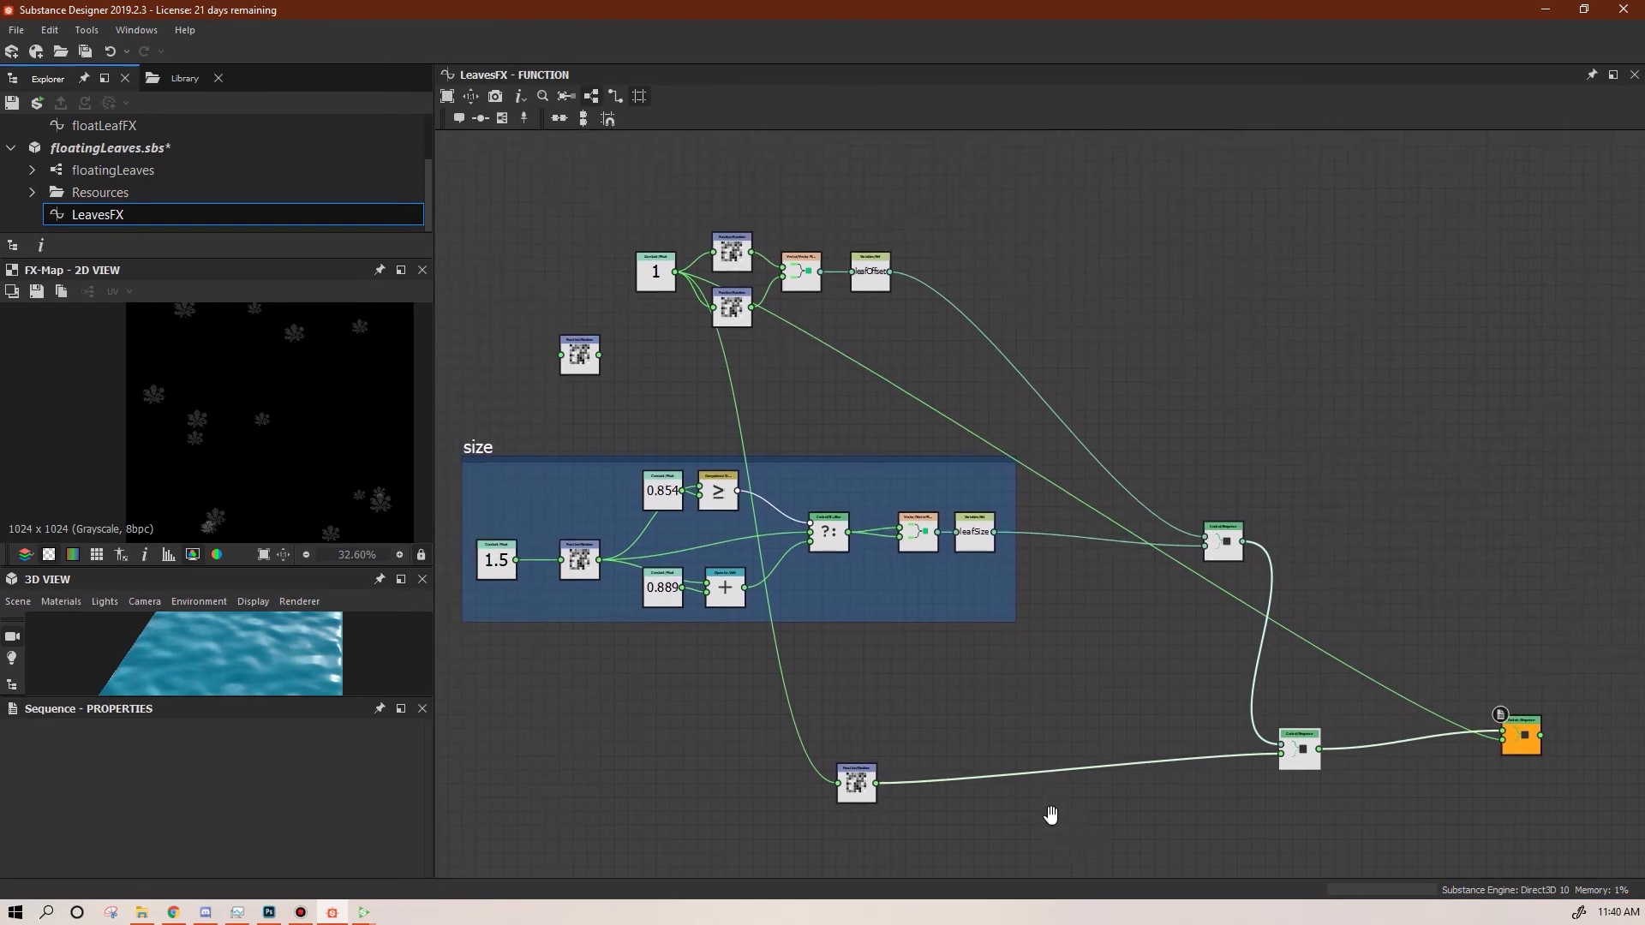
Insert a Set variable node named leafRotation between the new Random node and the new Sequence
drag(857, 773, 923, 754)
click(1102, 786)
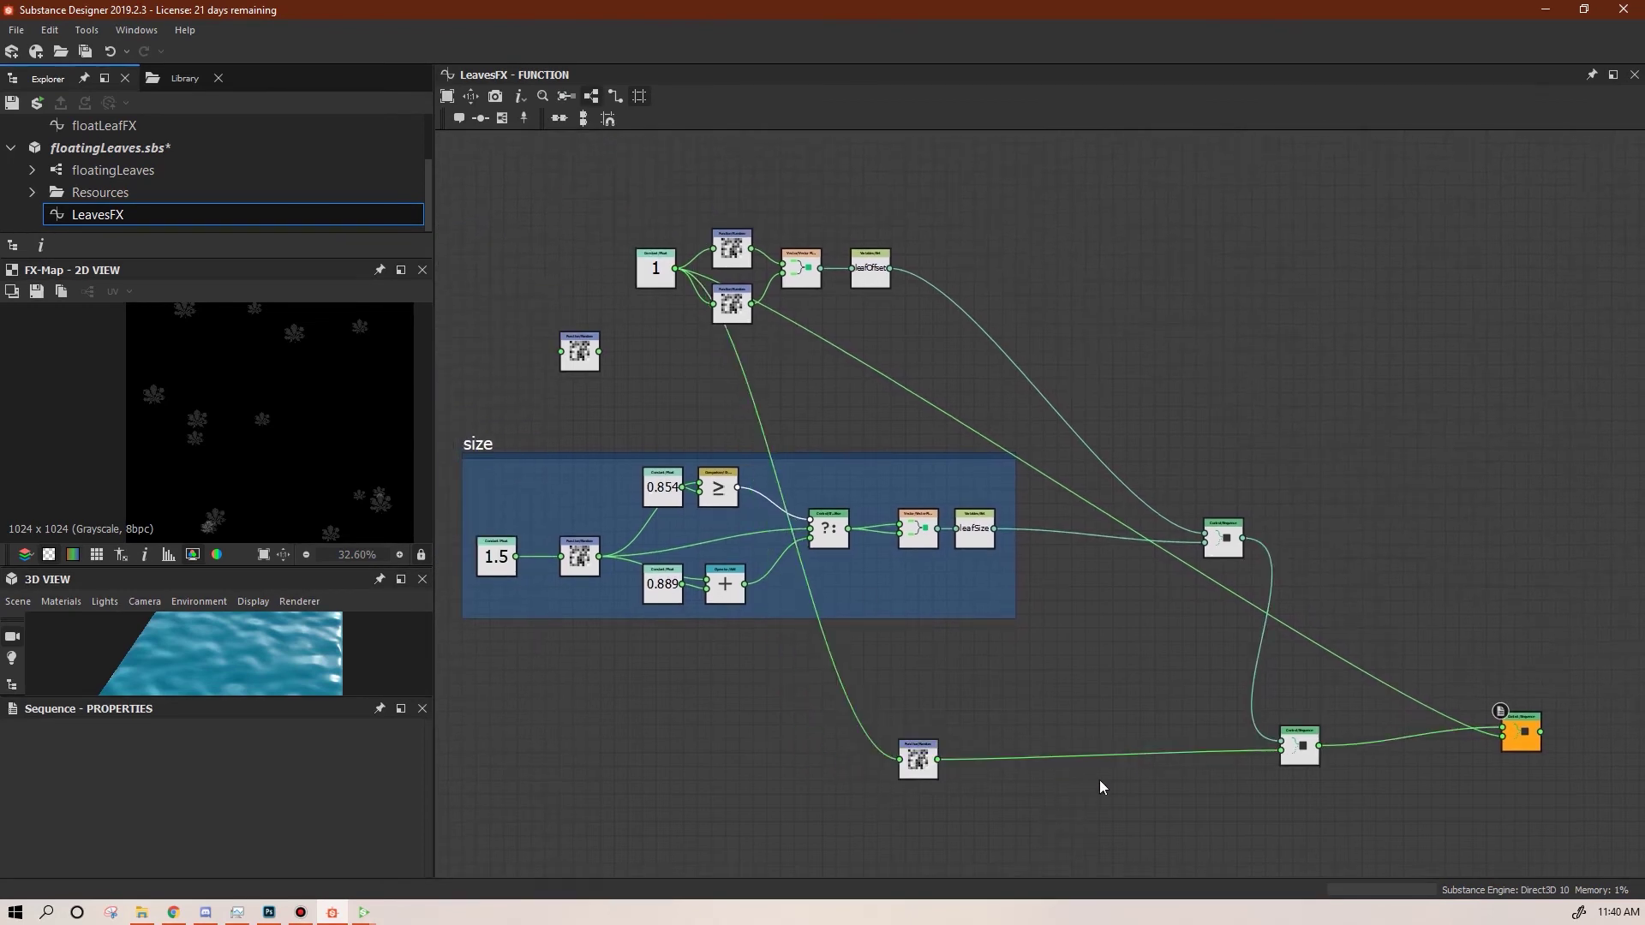
right_click(1077, 625)
mouse_move(1297, 276)
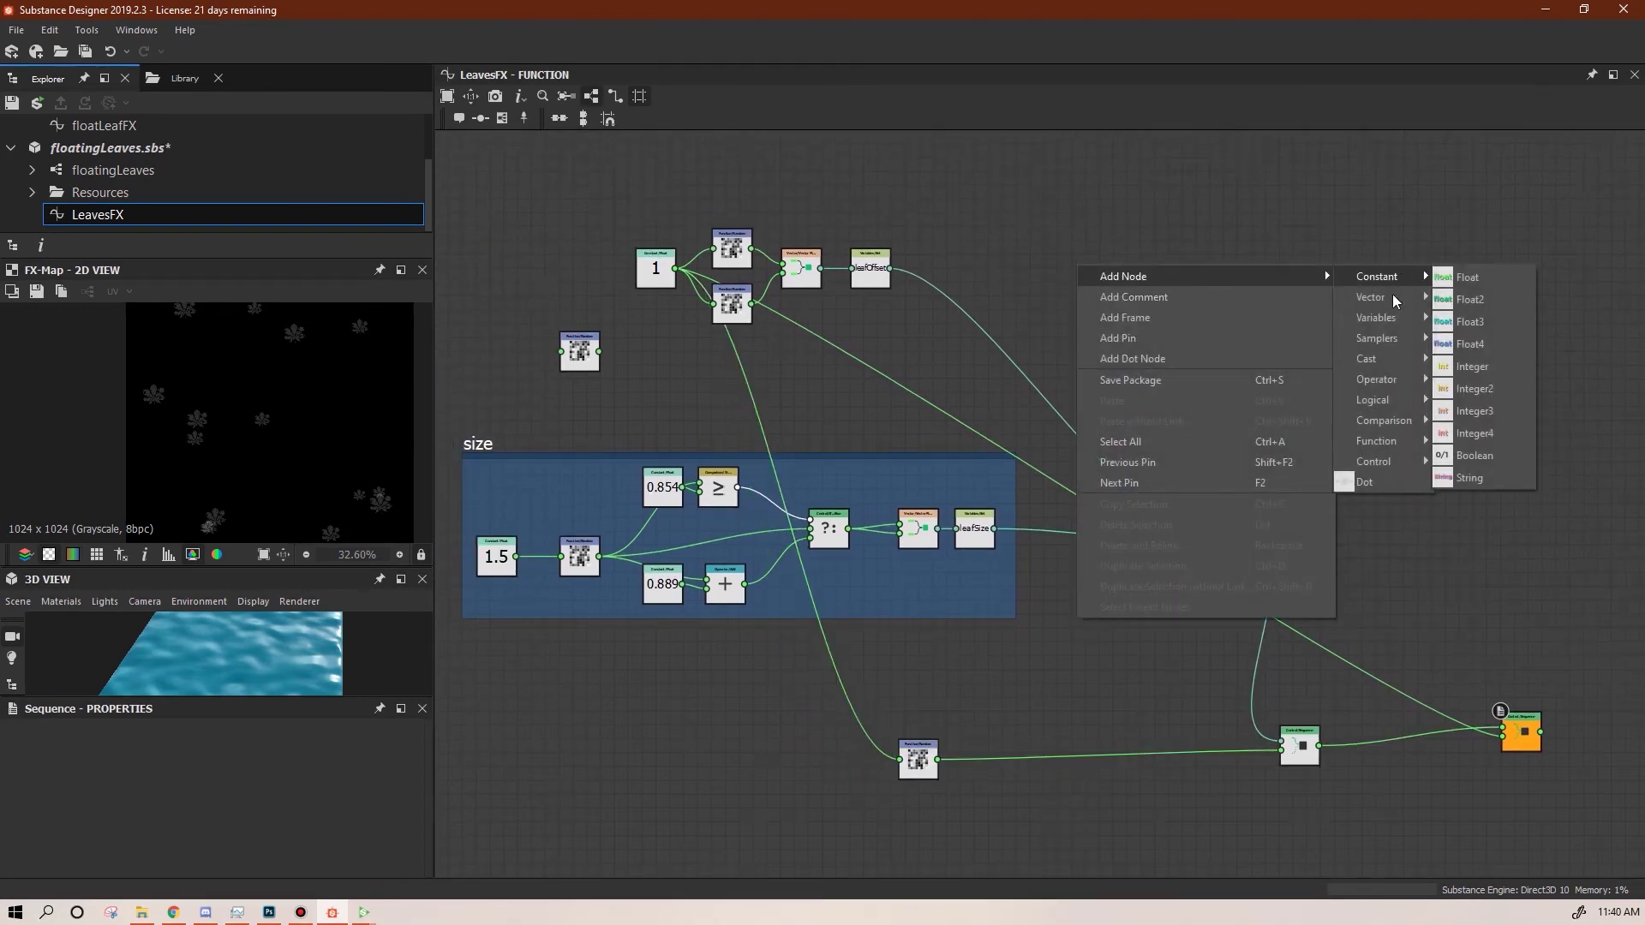
click(1461, 319)
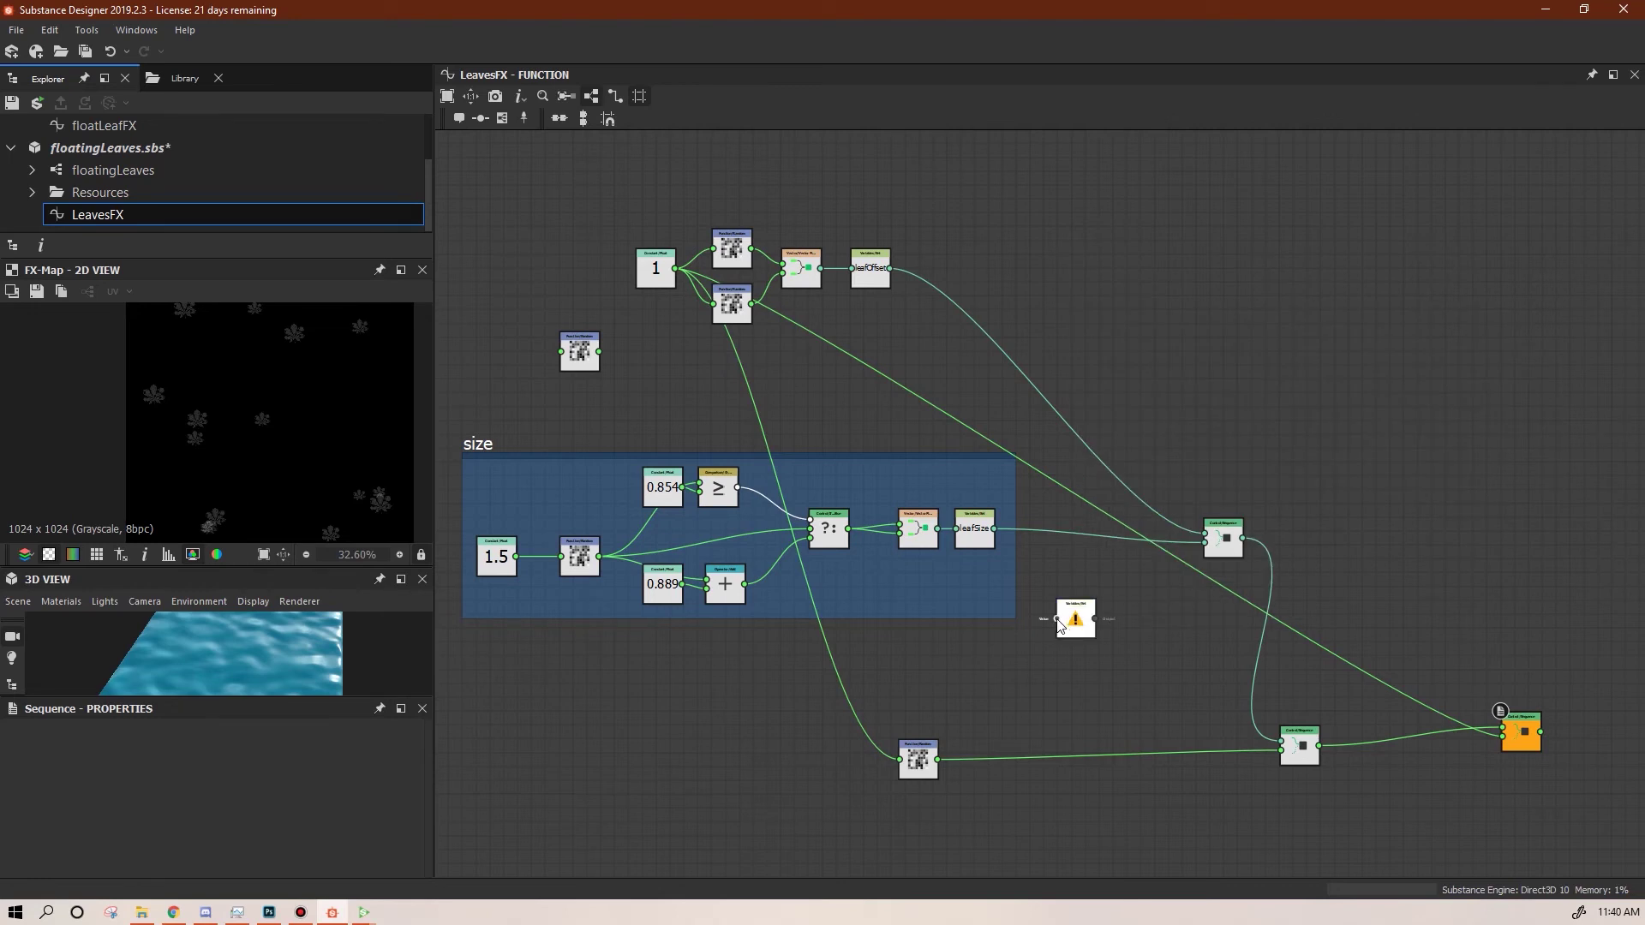
drag(1058, 620, 937, 761)
drag(1253, 754, 1281, 748)
drag(1077, 620, 1099, 754)
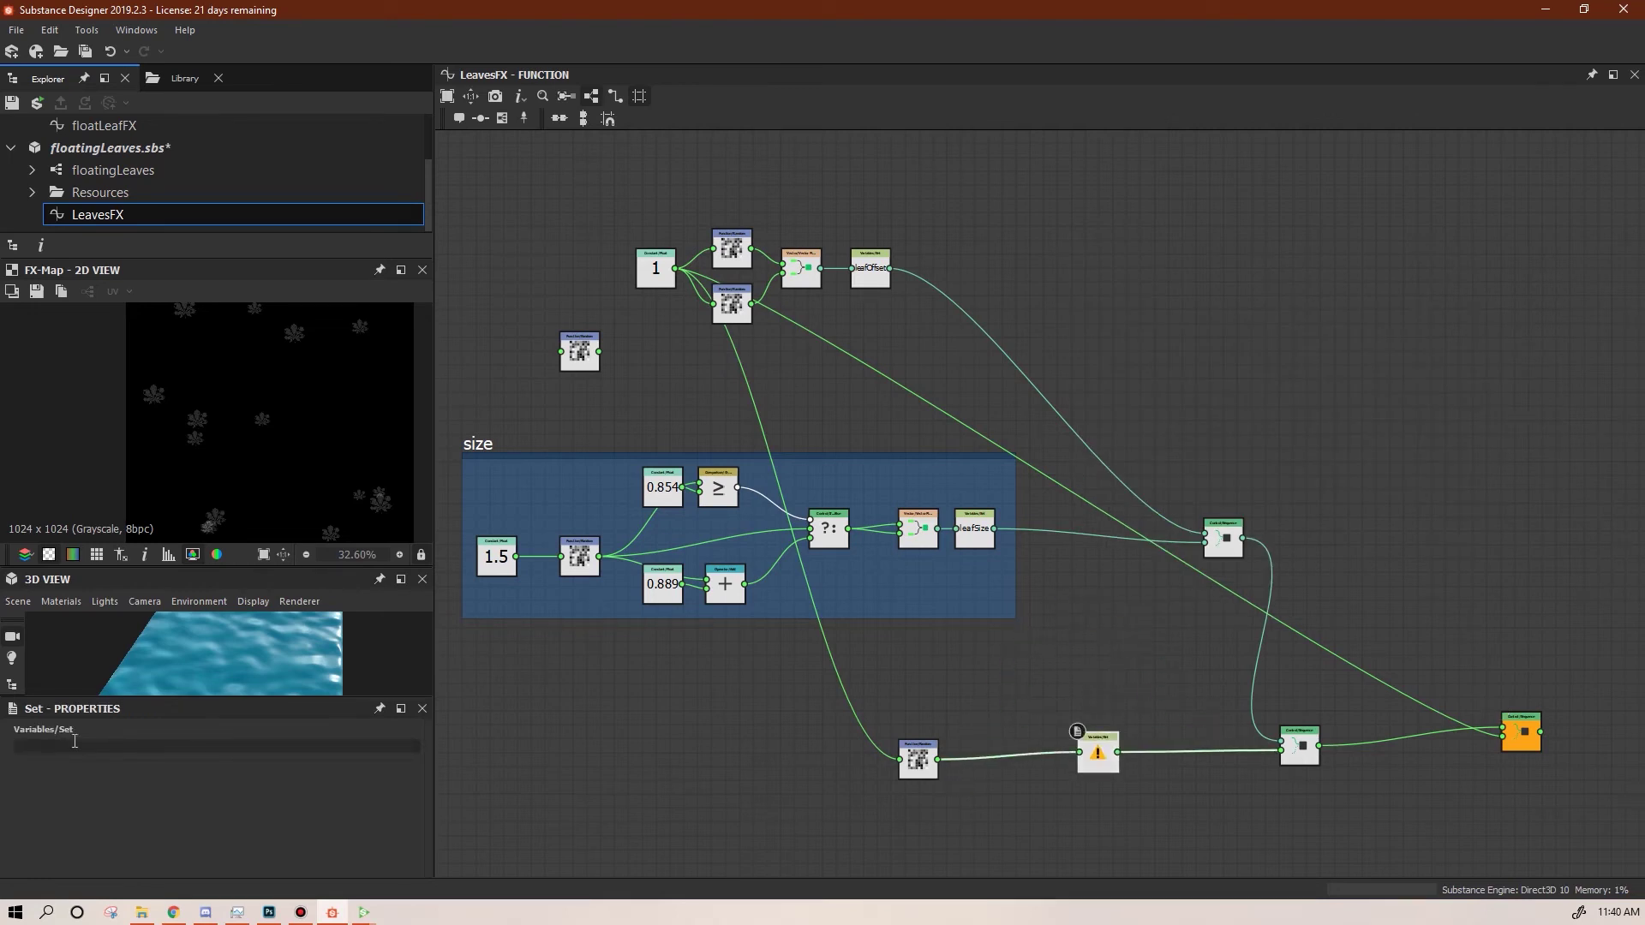
key(Return)
scroll(257, 440, up, 3)
scroll(83, 387, up, 2)
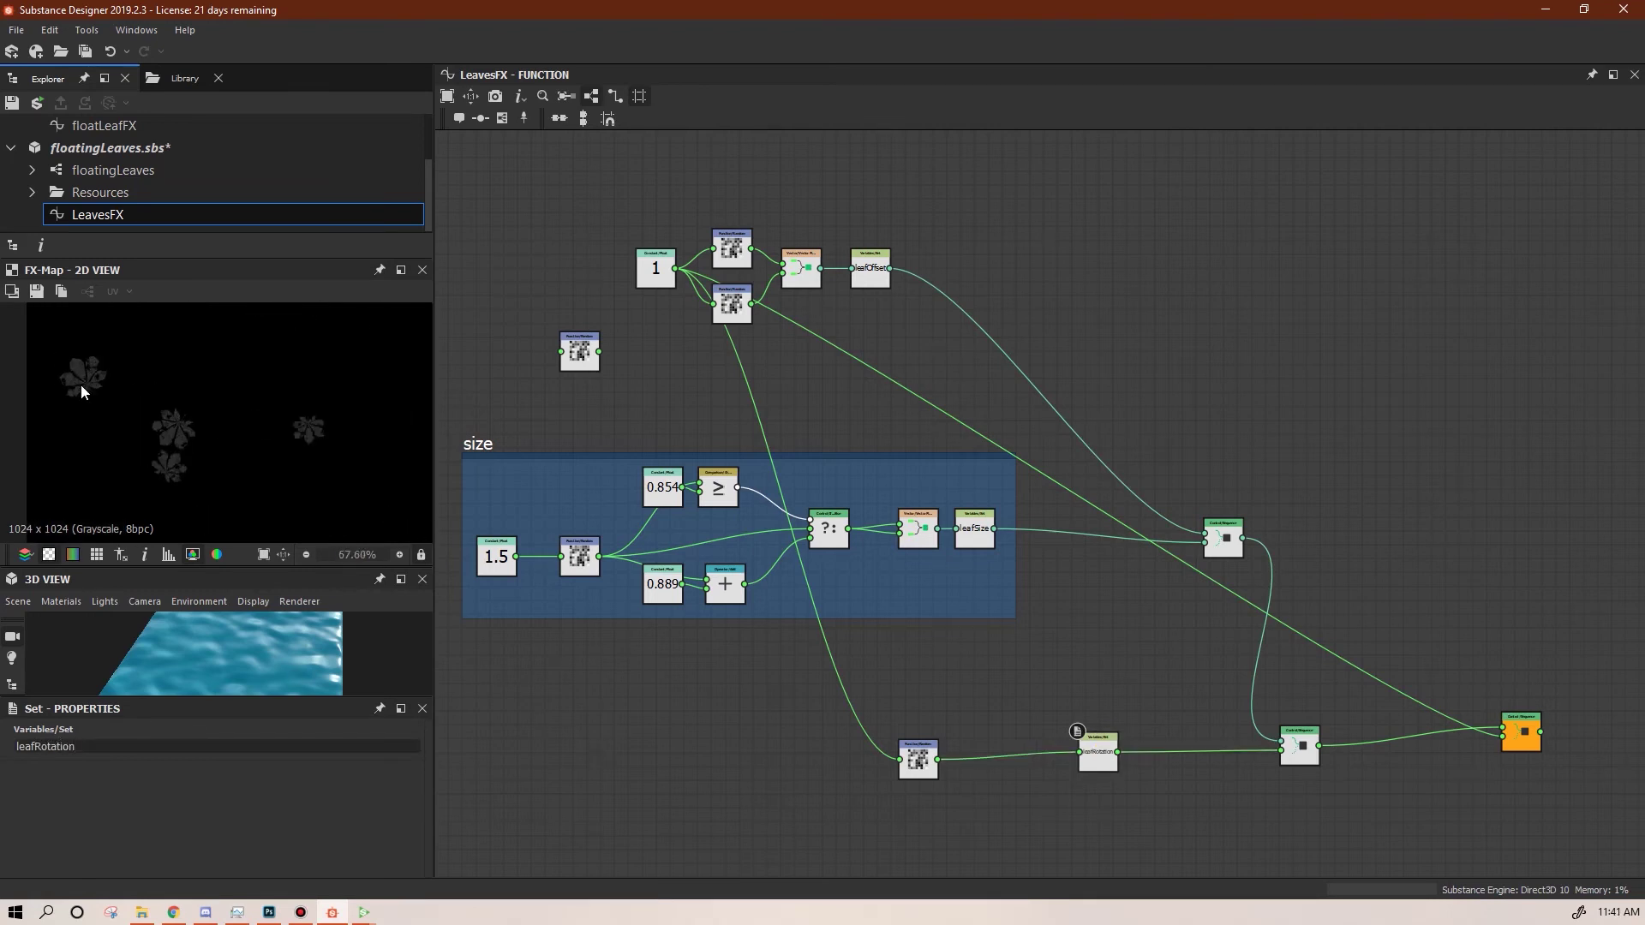
scroll(207, 420, down, 8)
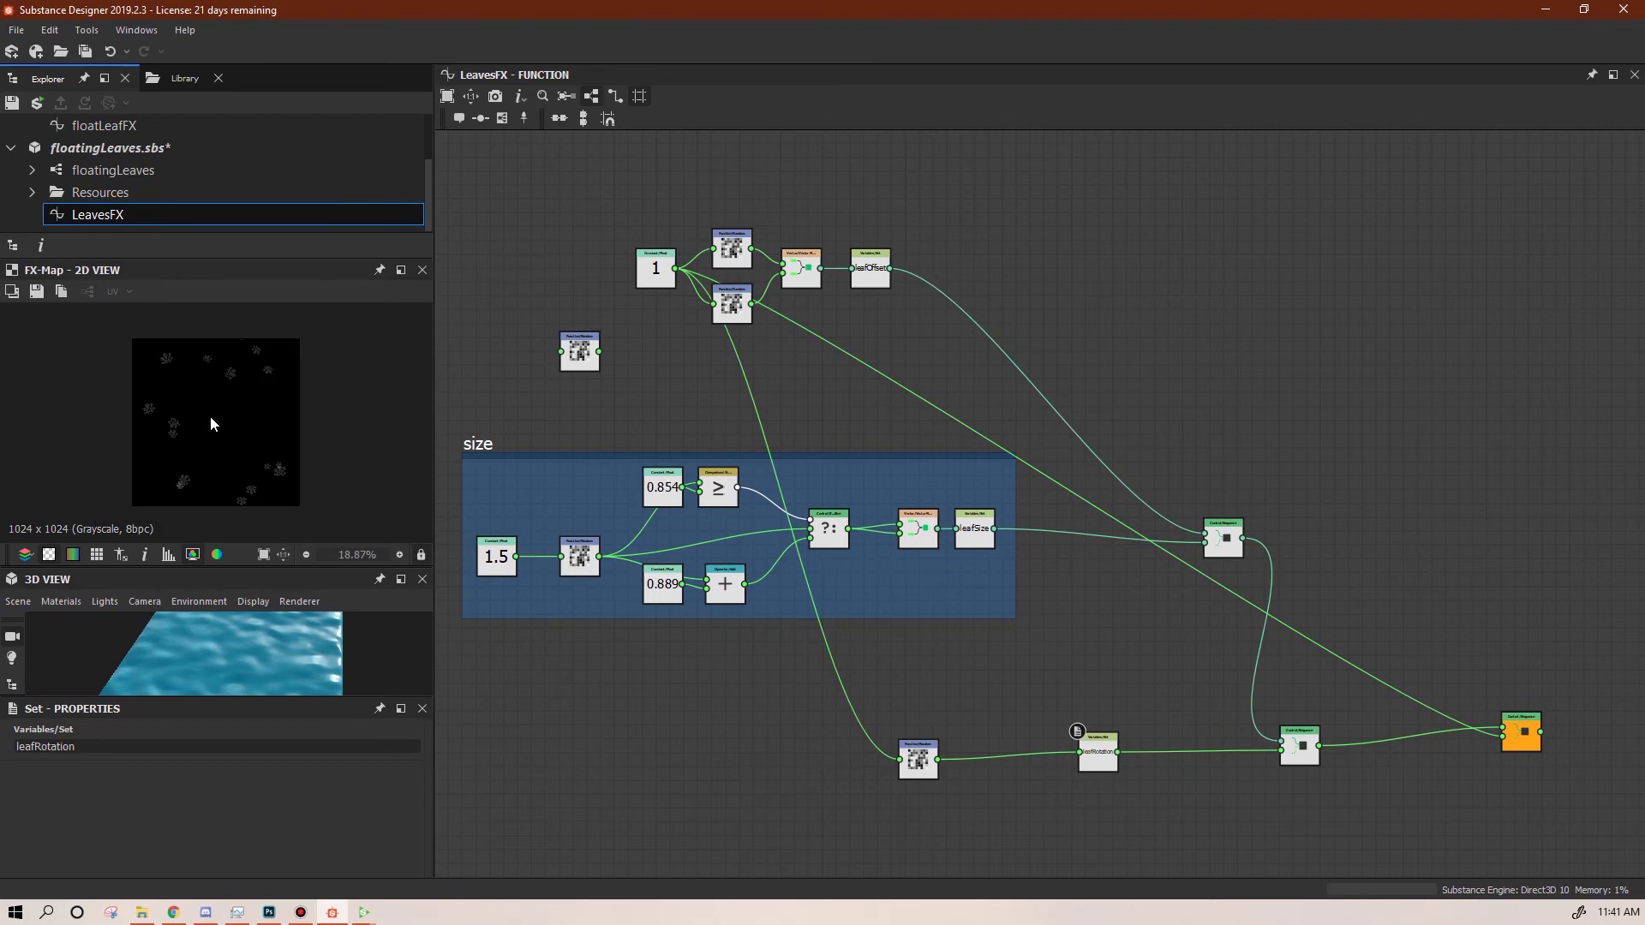
Tidy the layout by placing the leafRotation and Random nodes side by side and spacing the three Sequence nodes out diagonally
drag(1099, 756, 1024, 763)
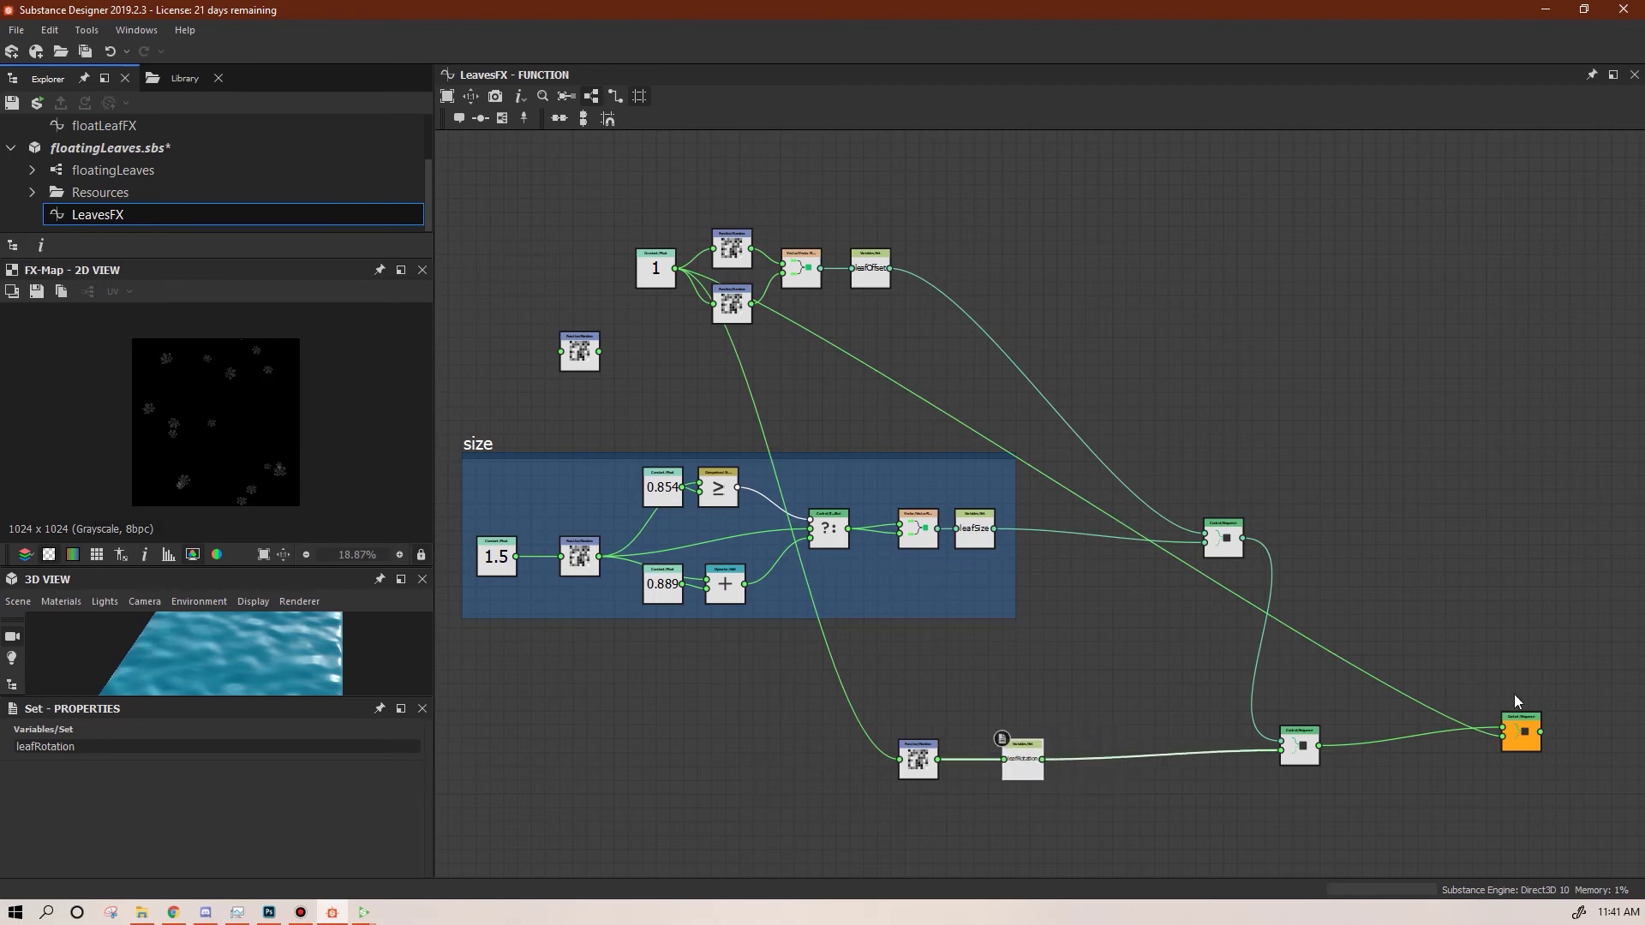
drag(1224, 540, 1245, 442)
middle_drag(1157, 696, 1314, 589)
drag(1455, 648, 1579, 483)
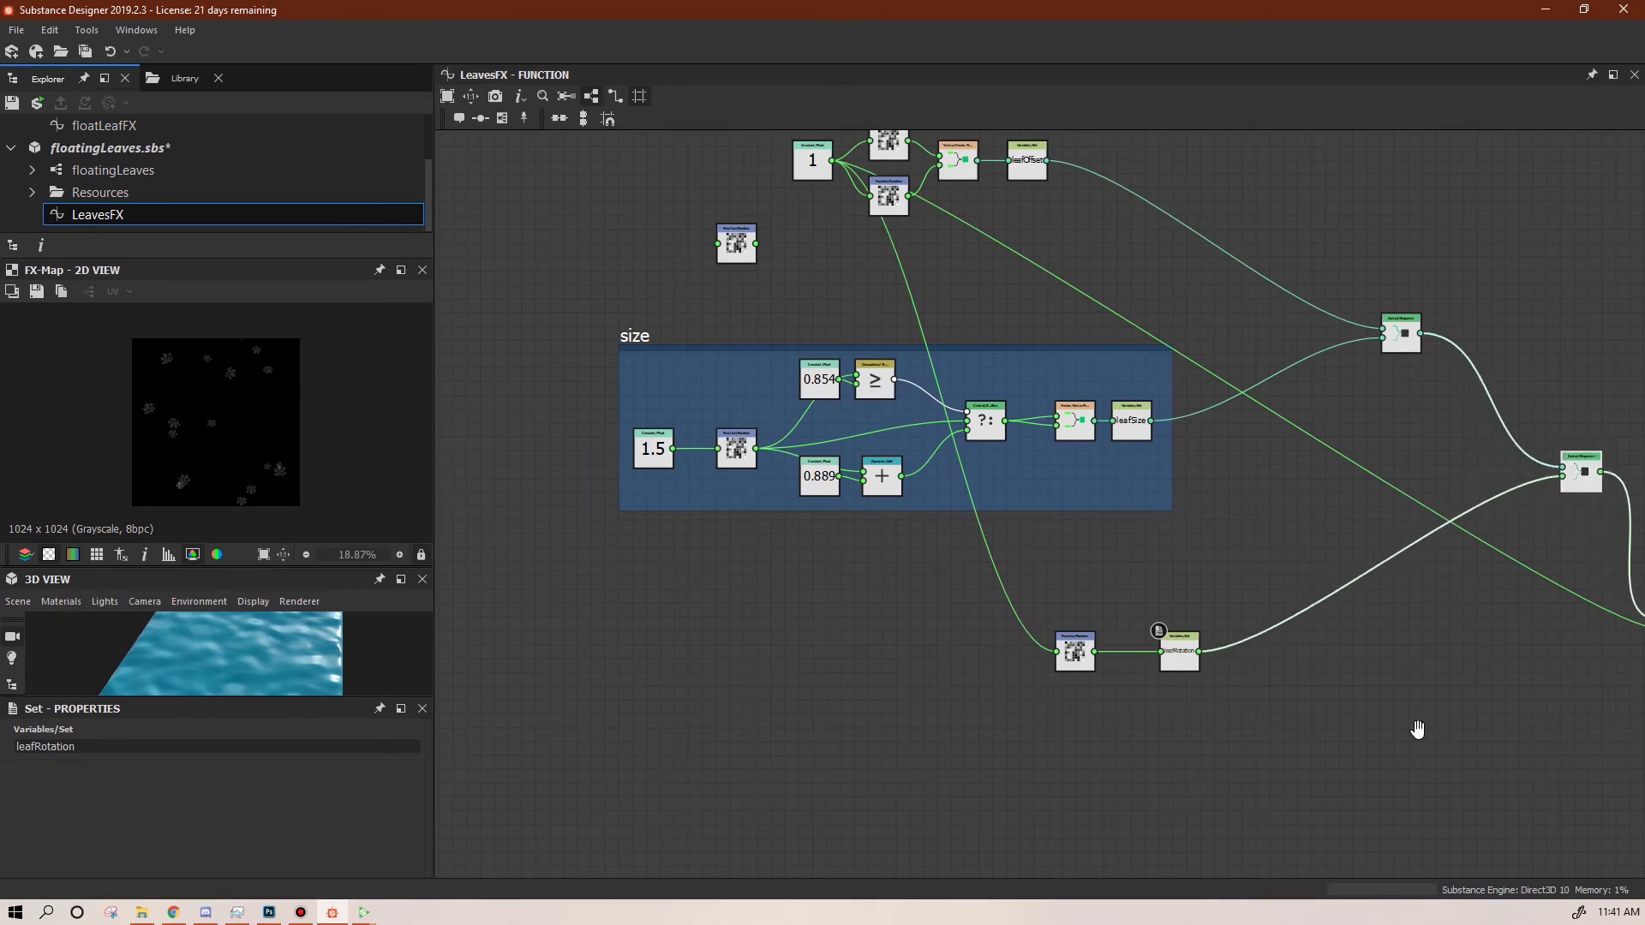
middle_drag(1418, 729, 1000, 739)
drag(1266, 643, 1350, 660)
middle_drag(979, 834, 1150, 707)
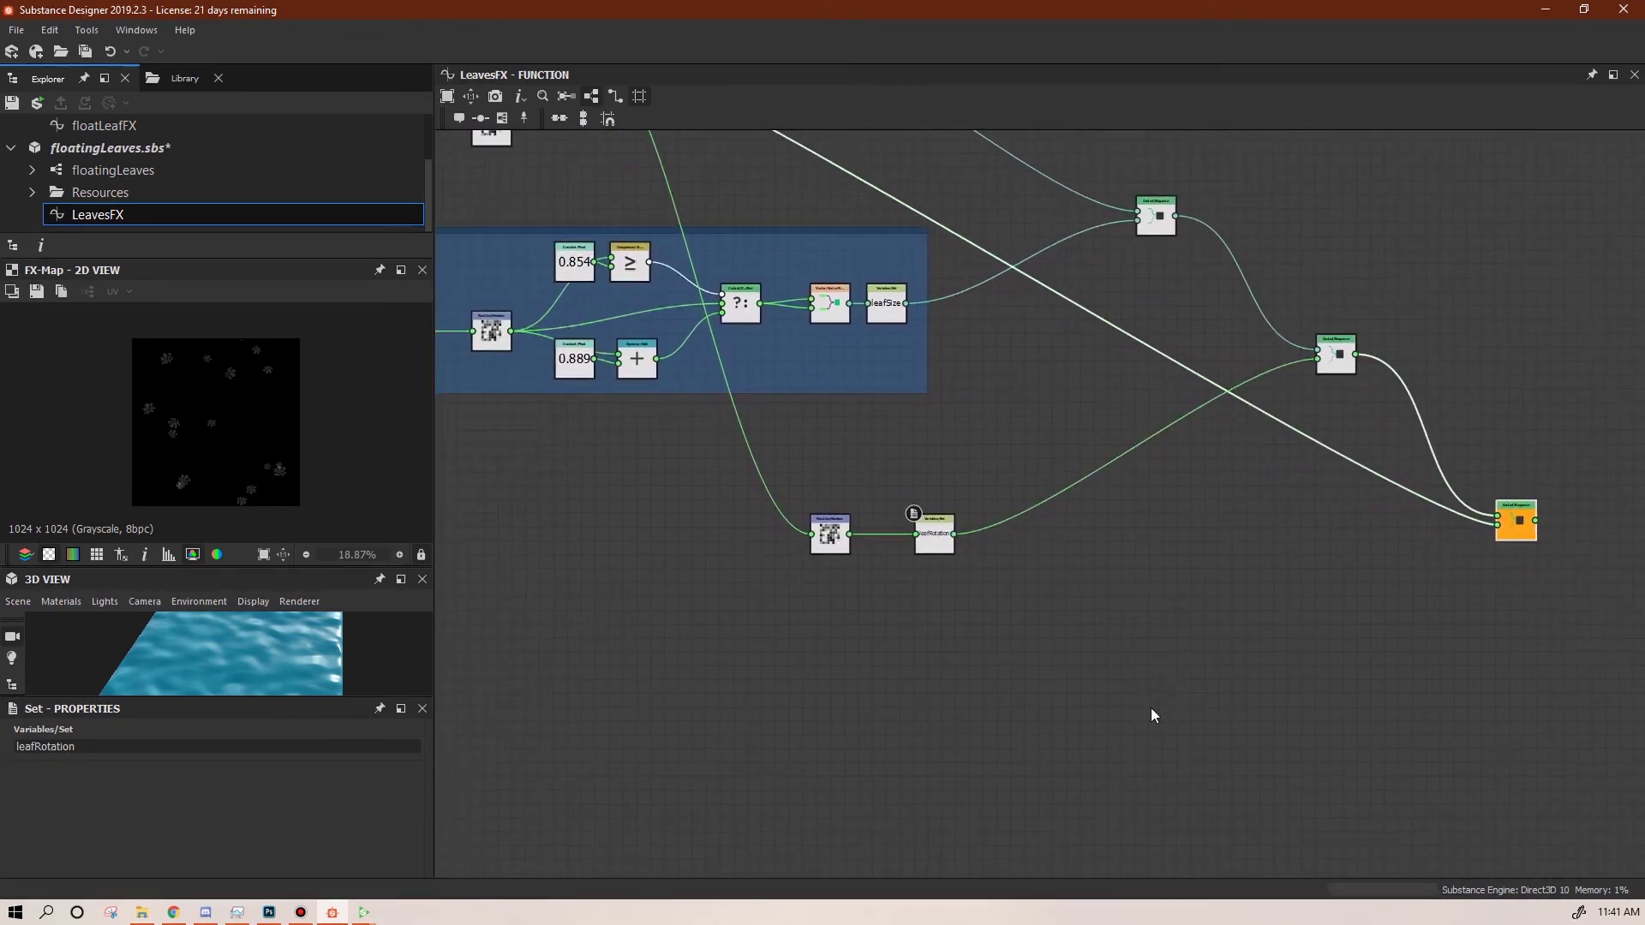
drag(829, 536, 865, 536)
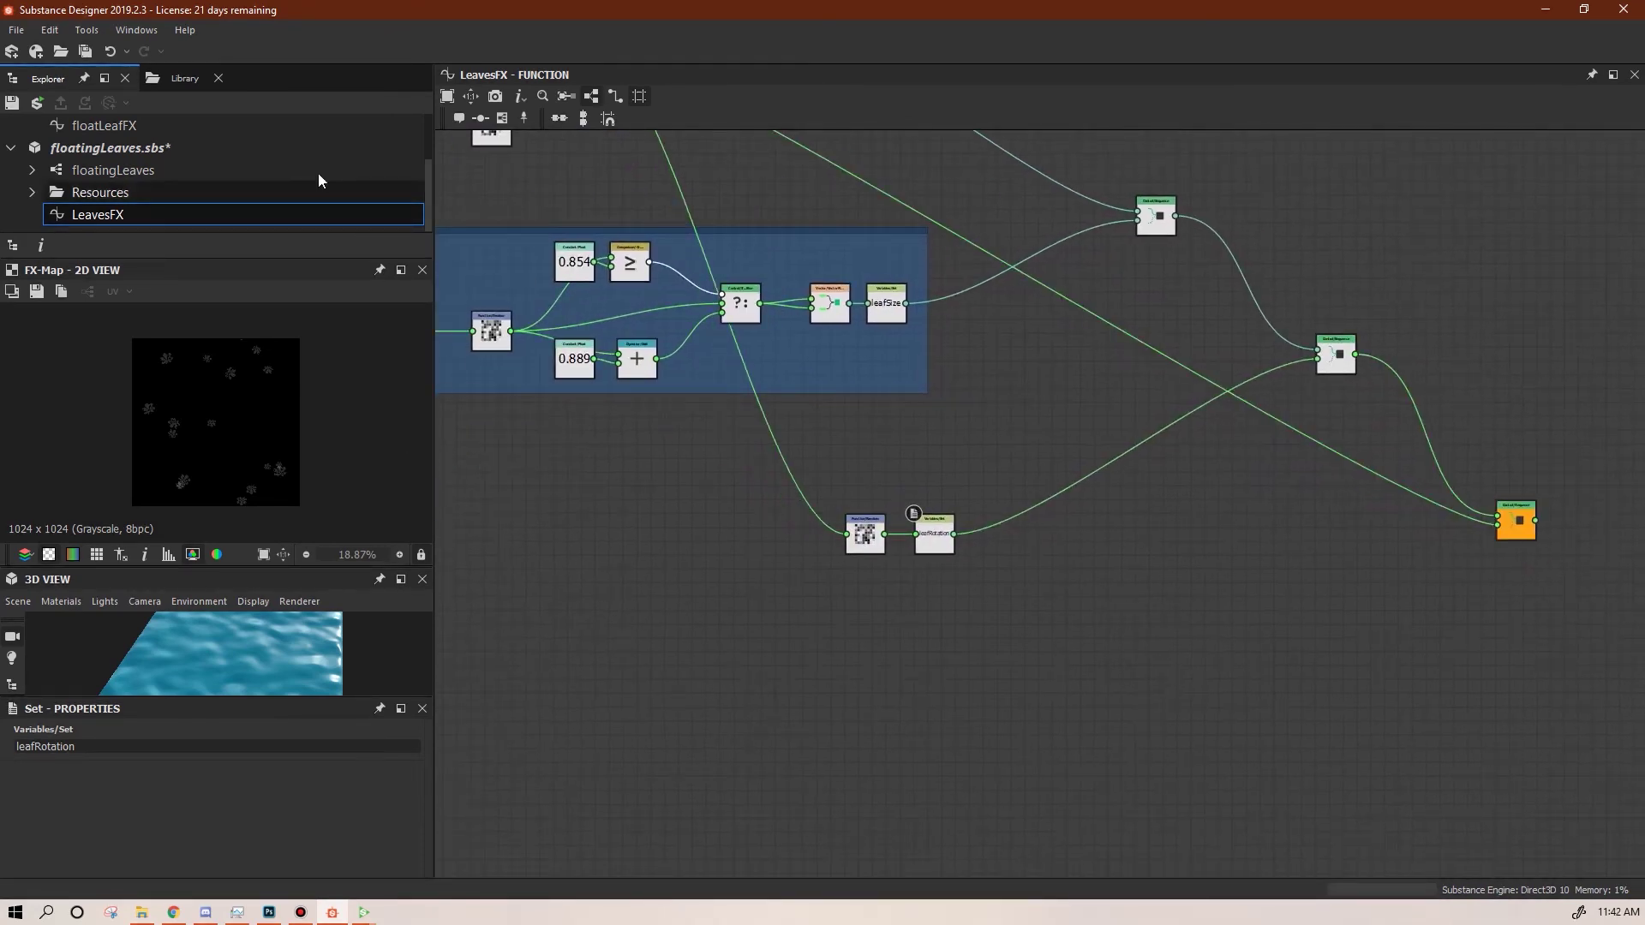
In the floatingLeaves graph, move the leaf nodes lower and enclose them with the FX-Map in a frame titled "leafMask"
click(108, 172)
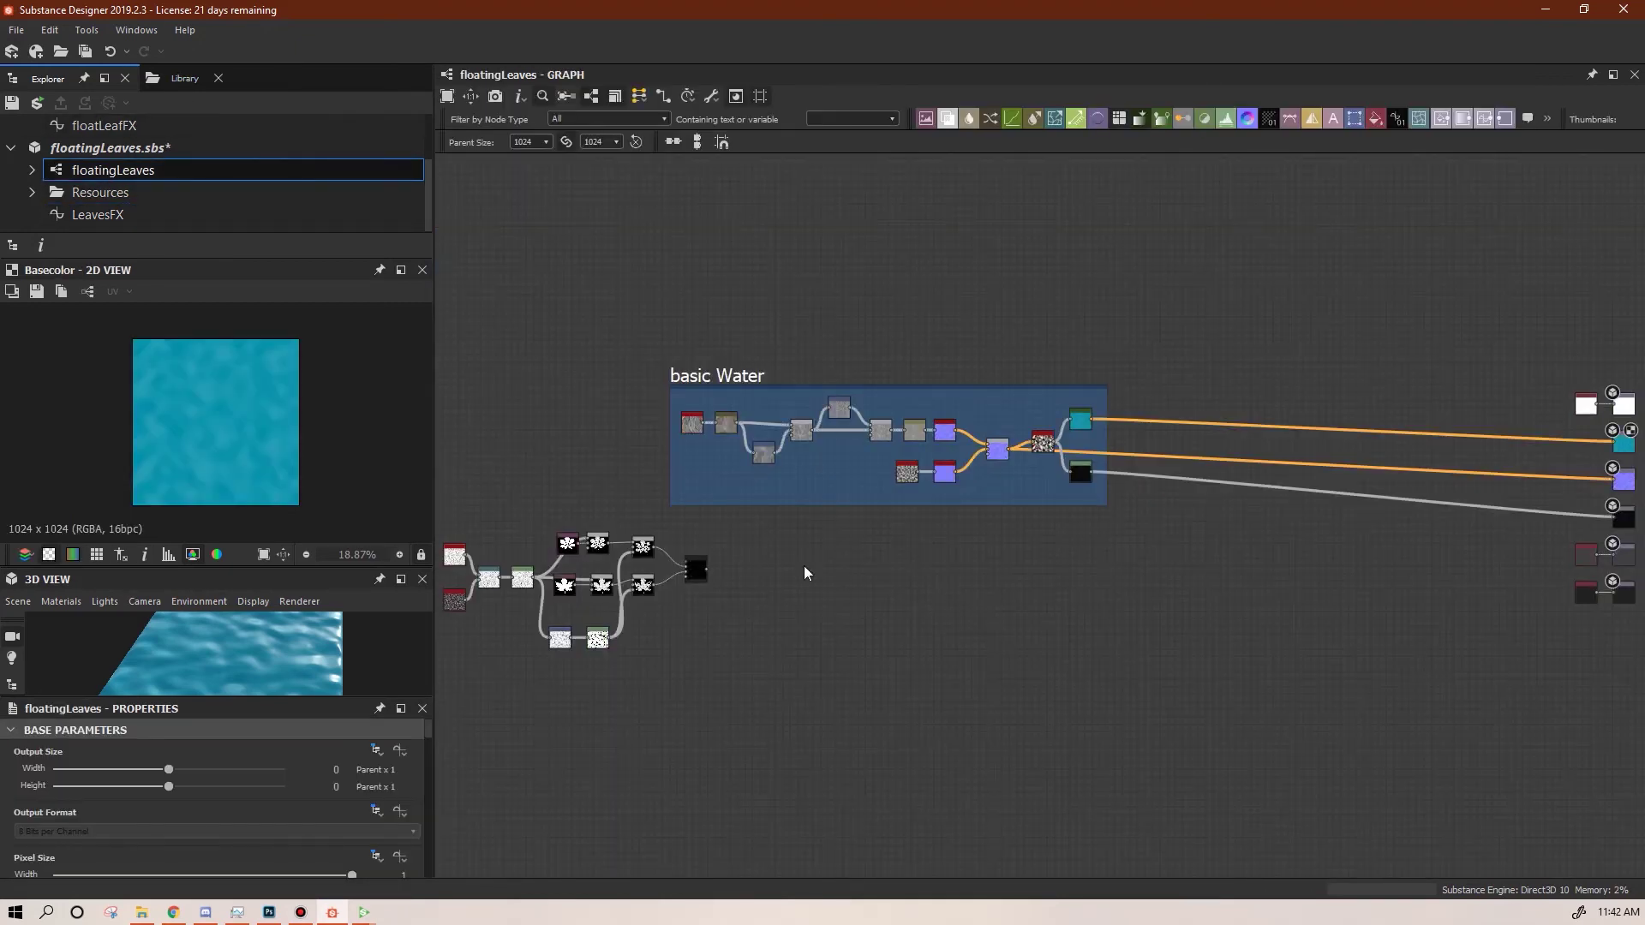
click(697, 570)
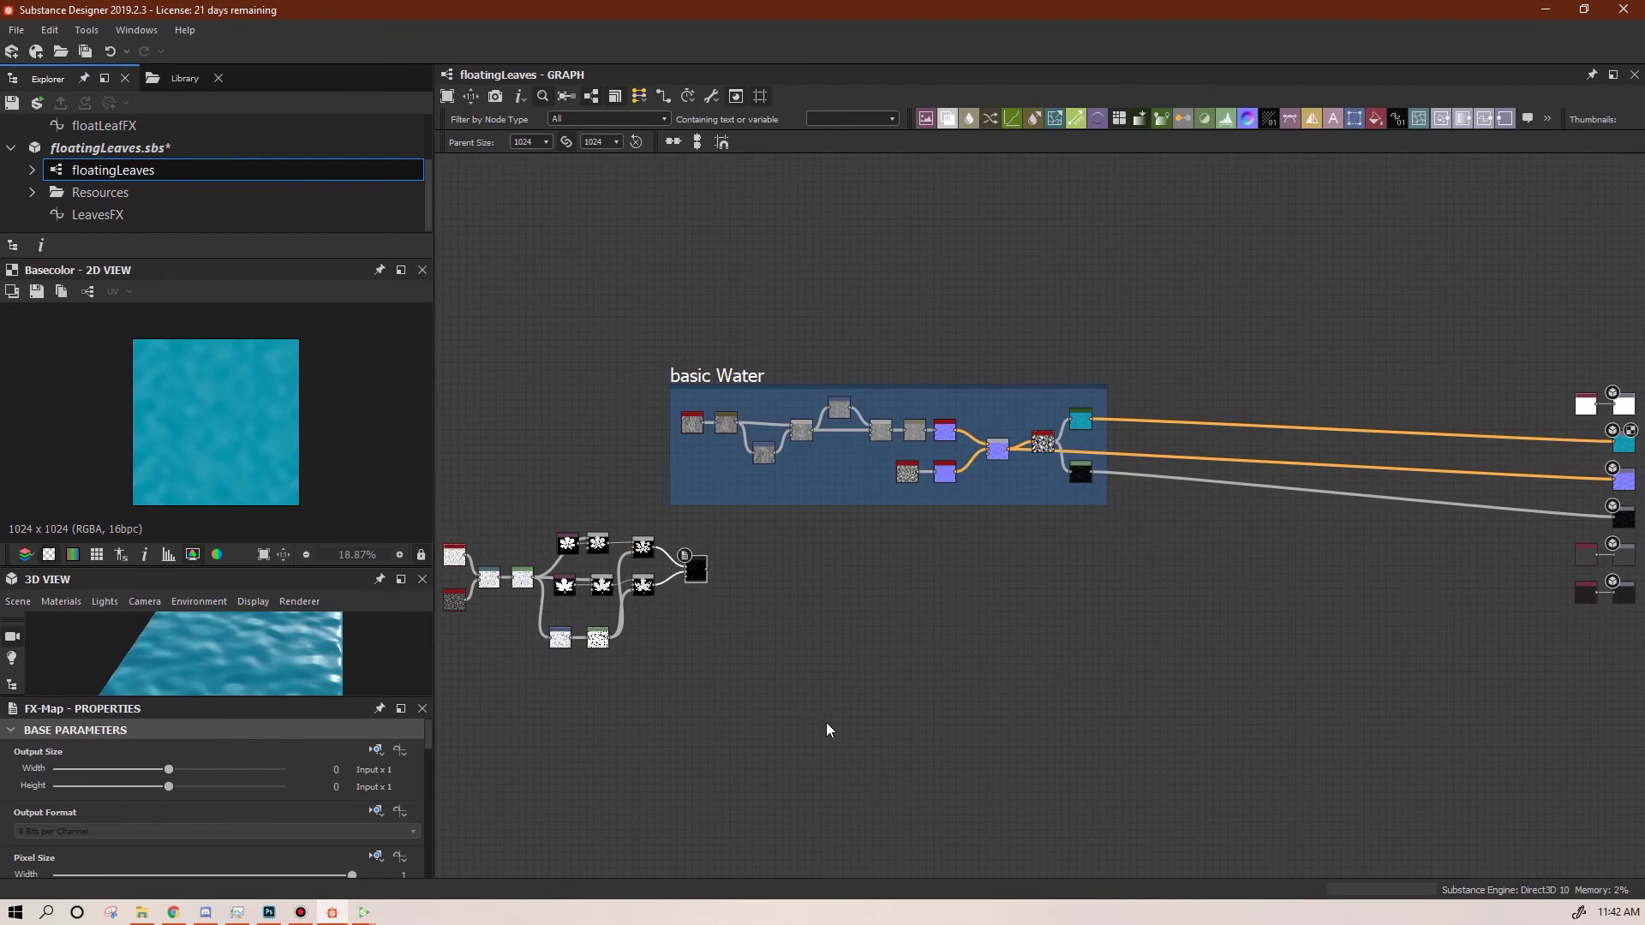
middle_drag(903, 705, 1015, 736)
drag(524, 543, 824, 707)
drag(807, 619, 911, 738)
right_click(911, 739)
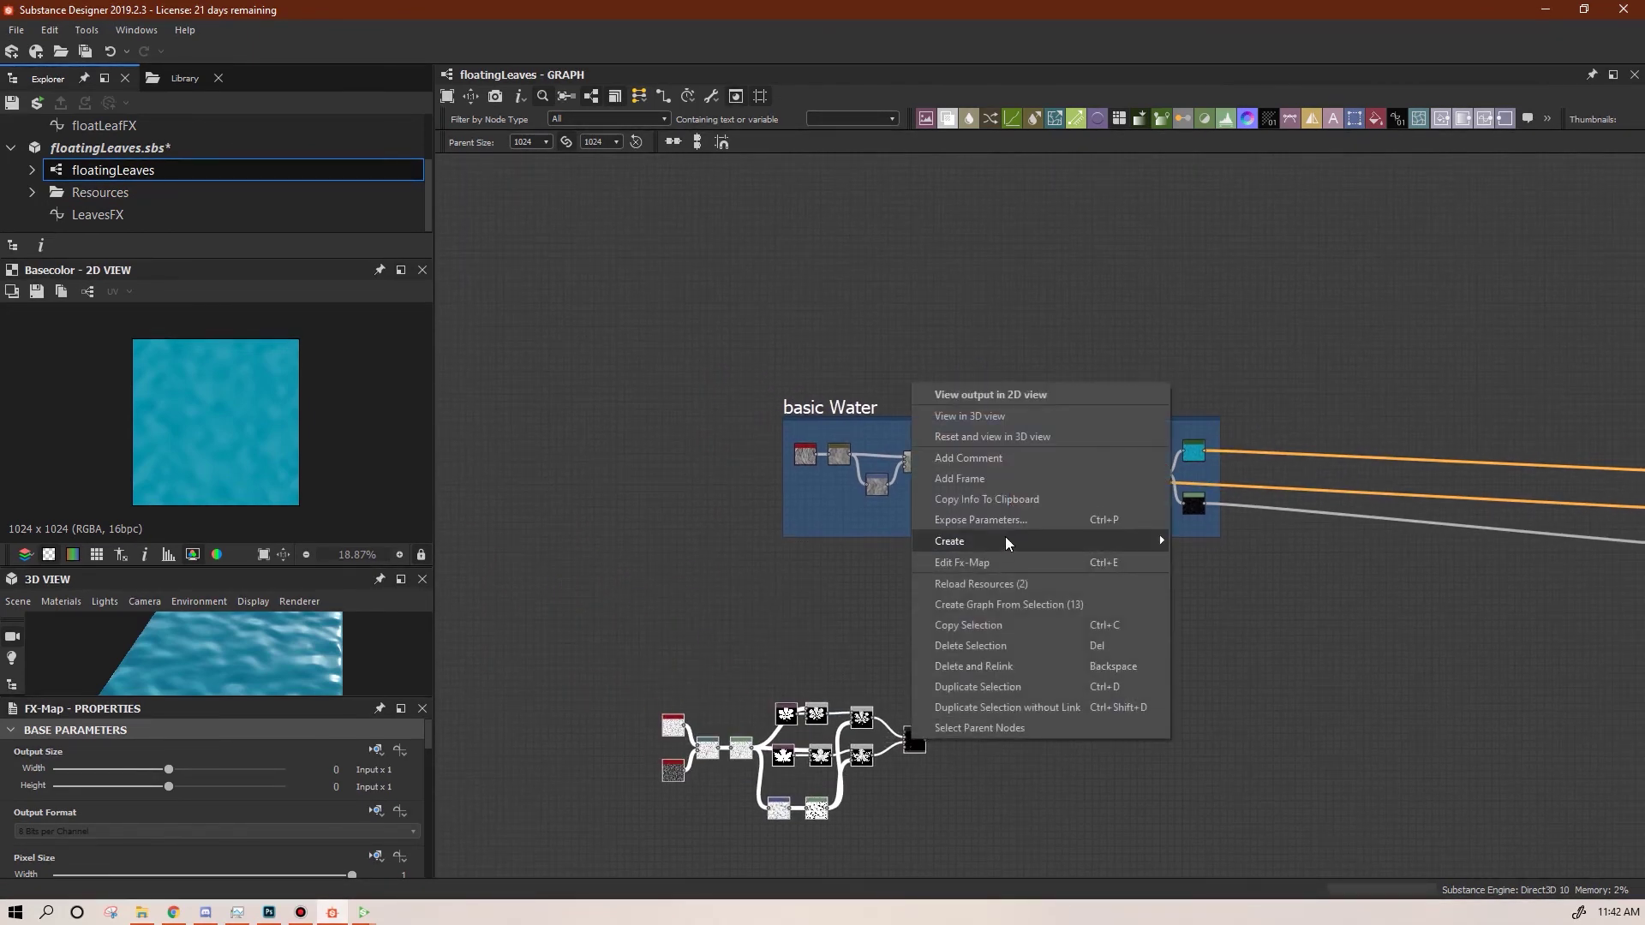
click(994, 481)
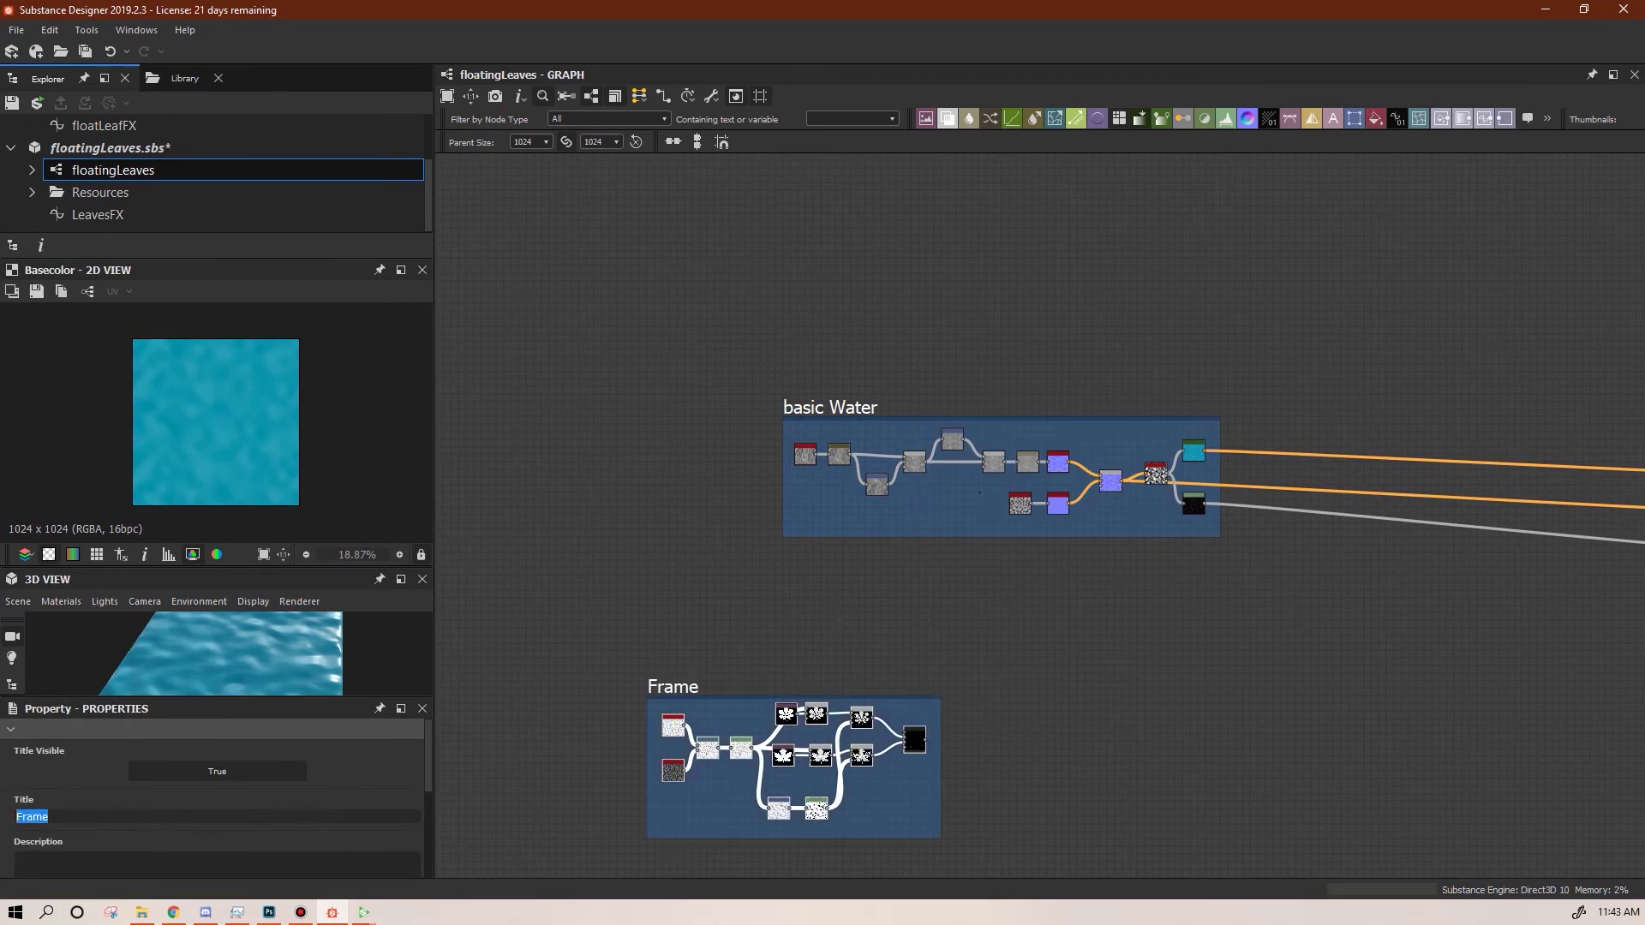
key(Return)
Connect the FX-Map to the basecolor output, and feed the normal output from a new Normal node and the output below from a Uniform Color
middle_drag(1175, 705, 880, 623)
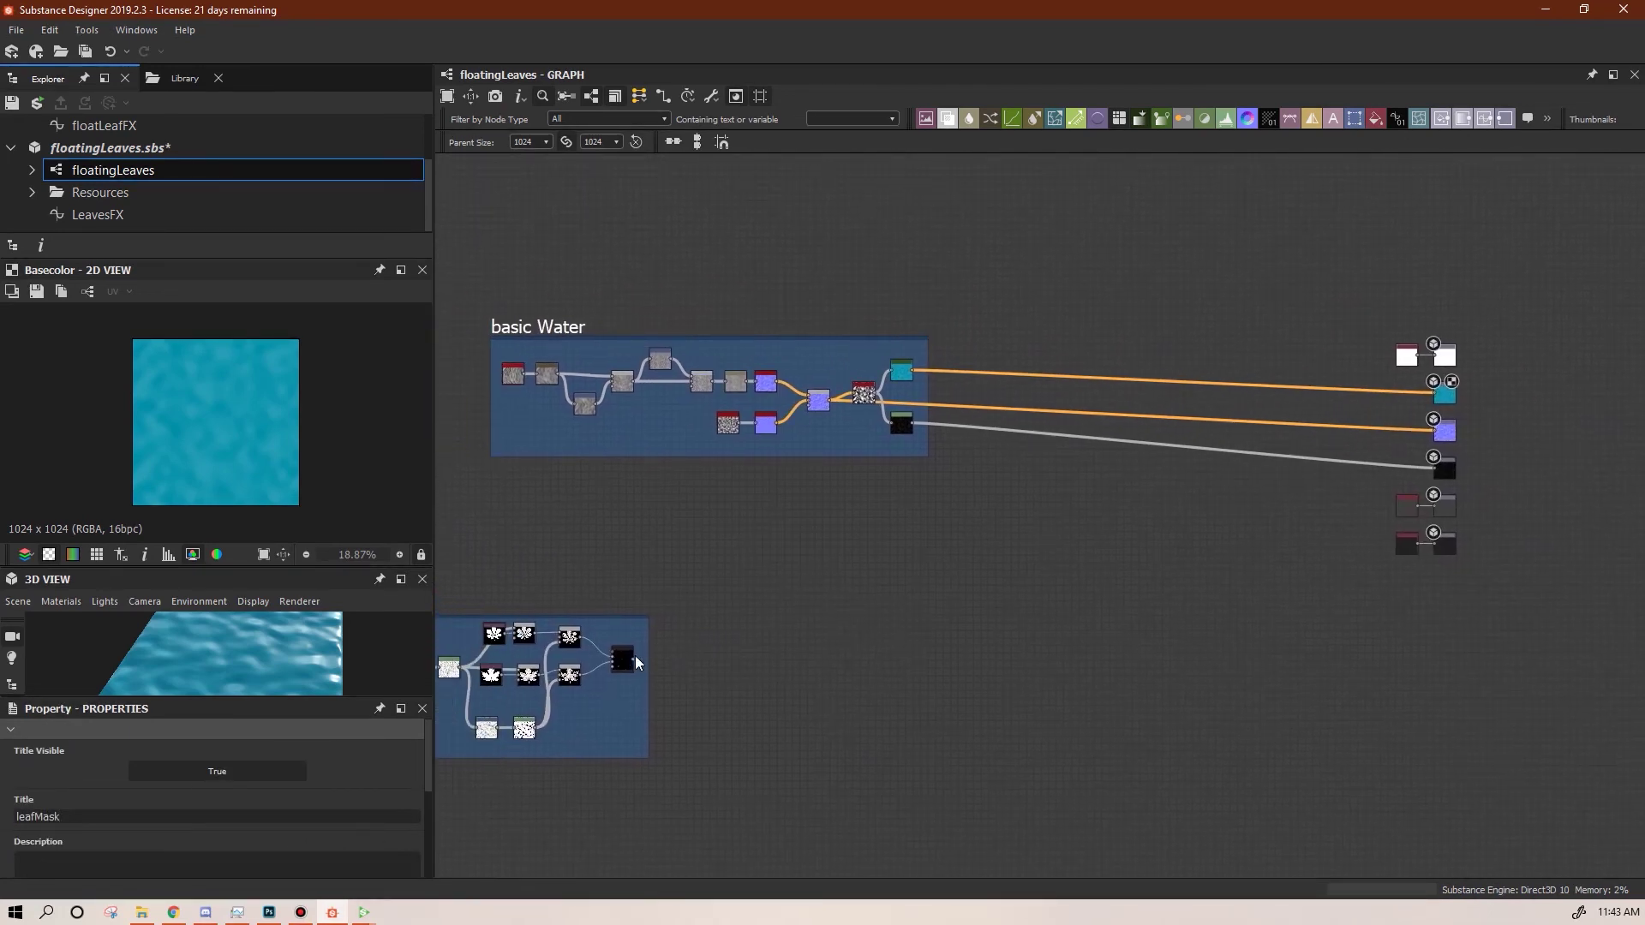
drag(634, 660, 1440, 394)
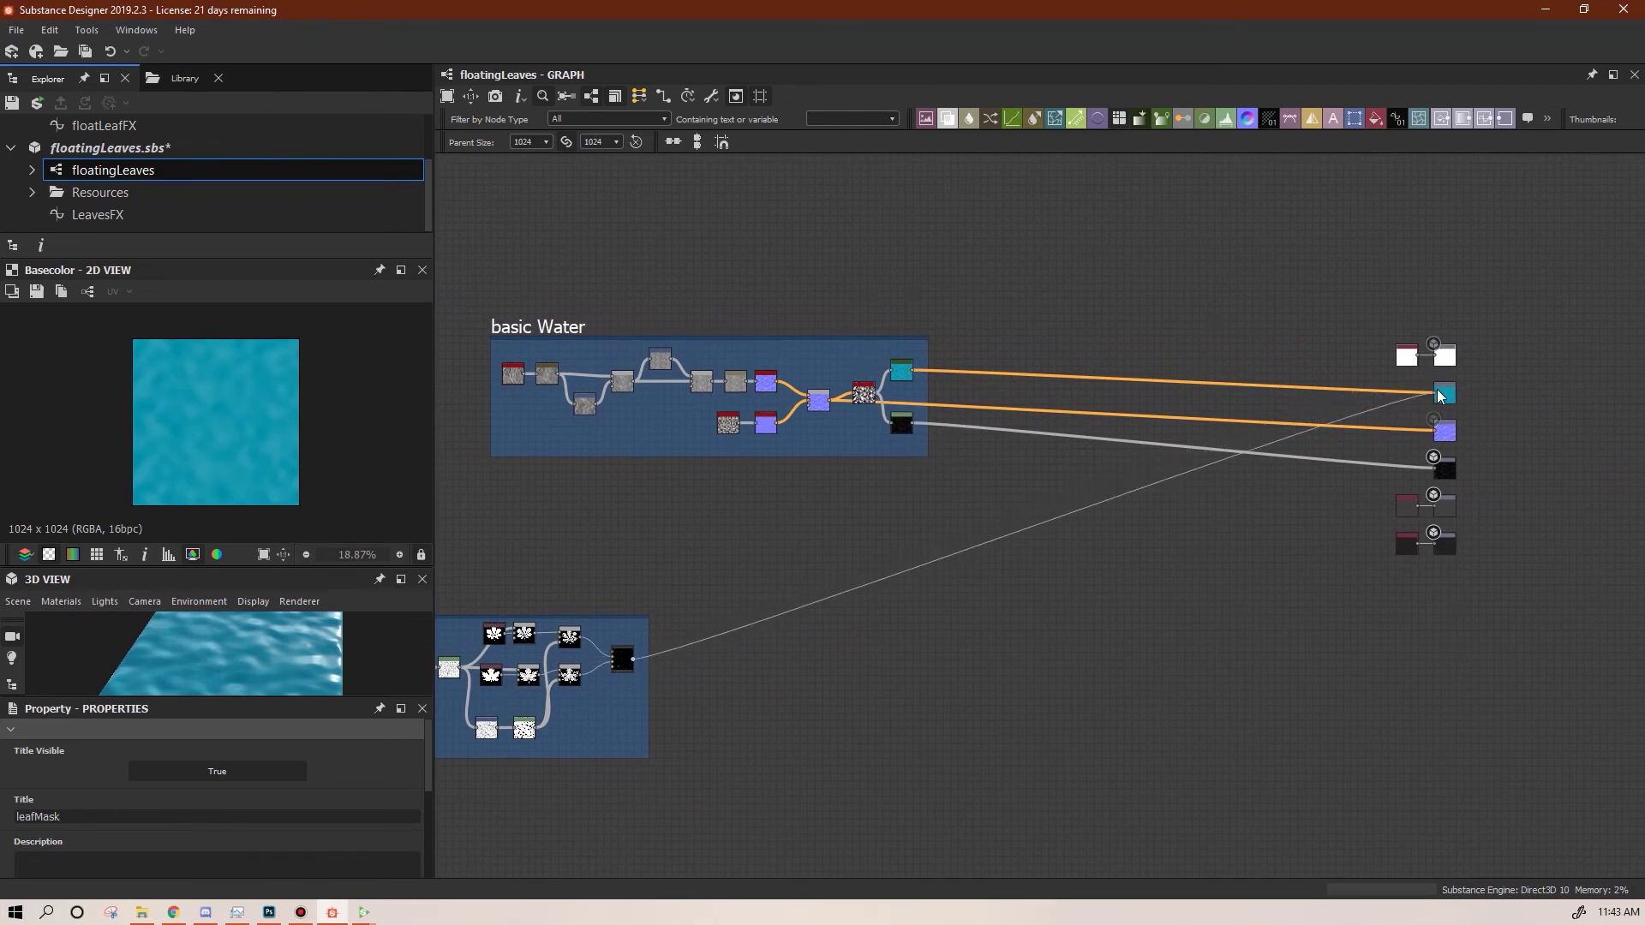
drag(1248, 119, 1439, 437)
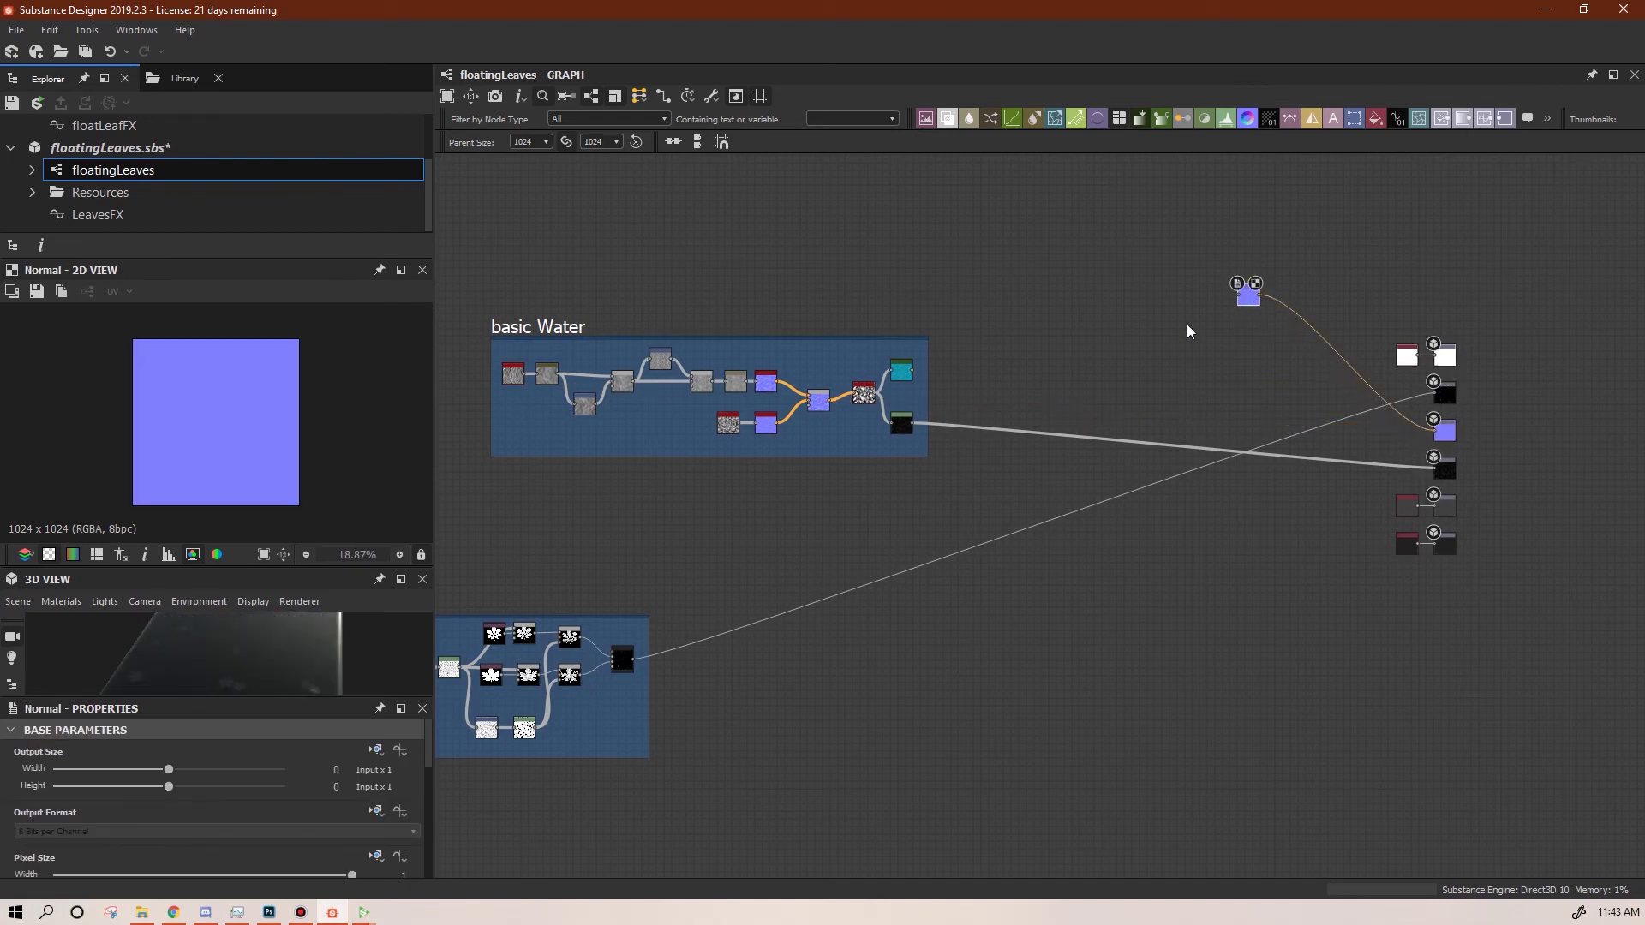
drag(1377, 119, 1443, 471)
drag(1217, 354, 1298, 461)
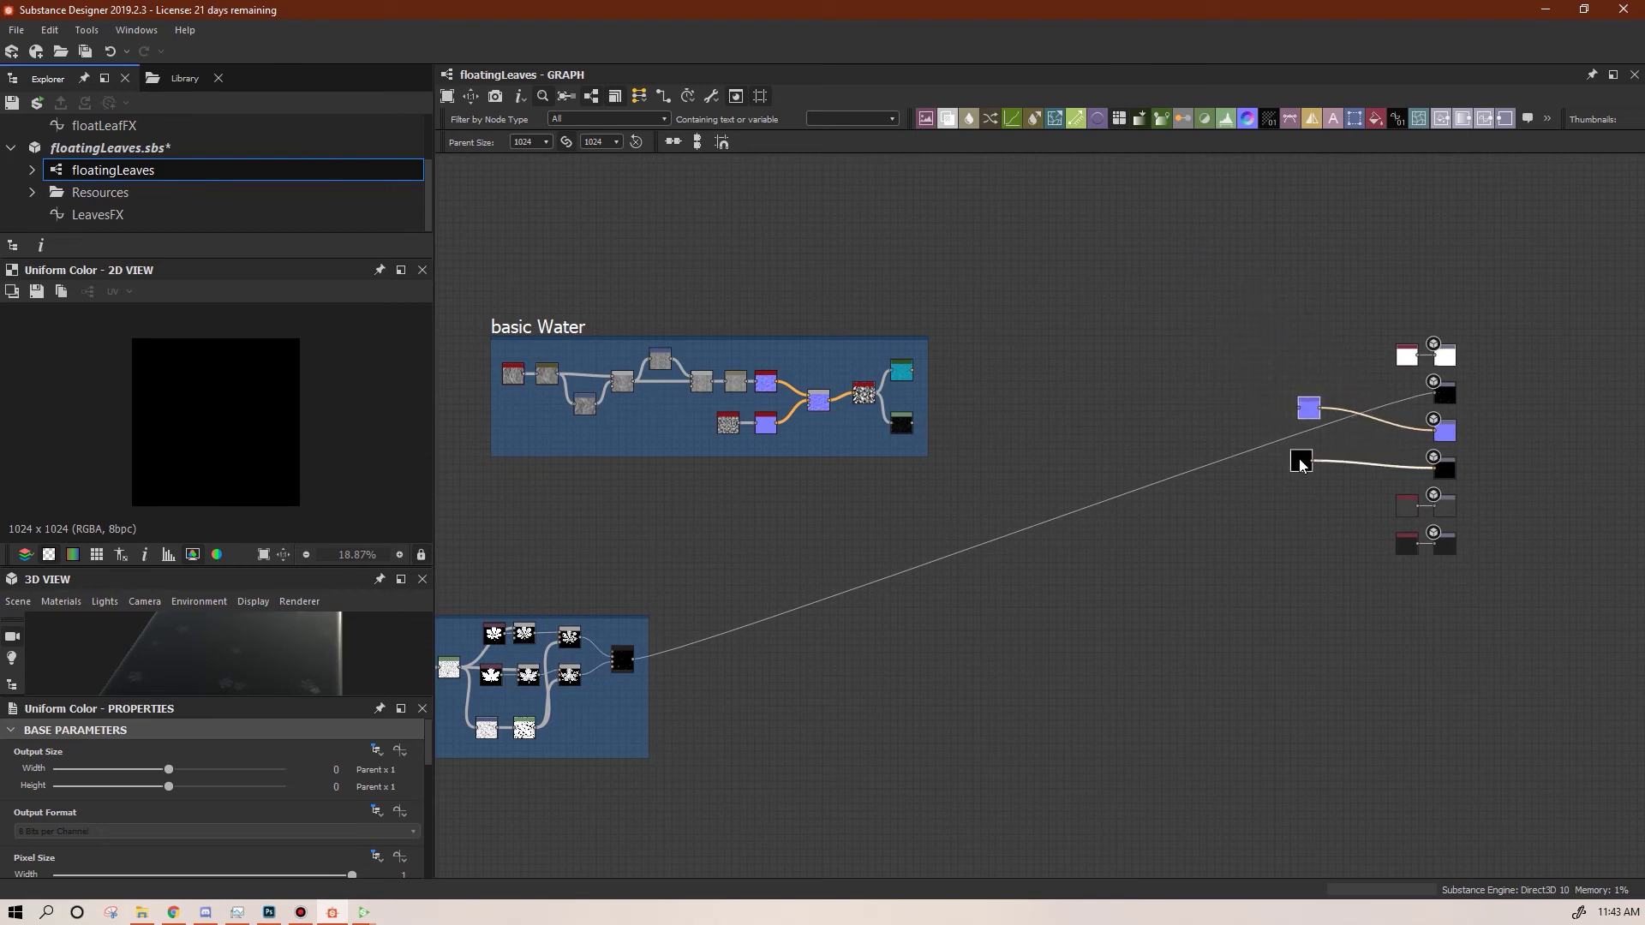
Show the basecolor output in the 2D view and examine the scattered leaves up close
double_click(1445, 393)
scroll(262, 437, up, 5)
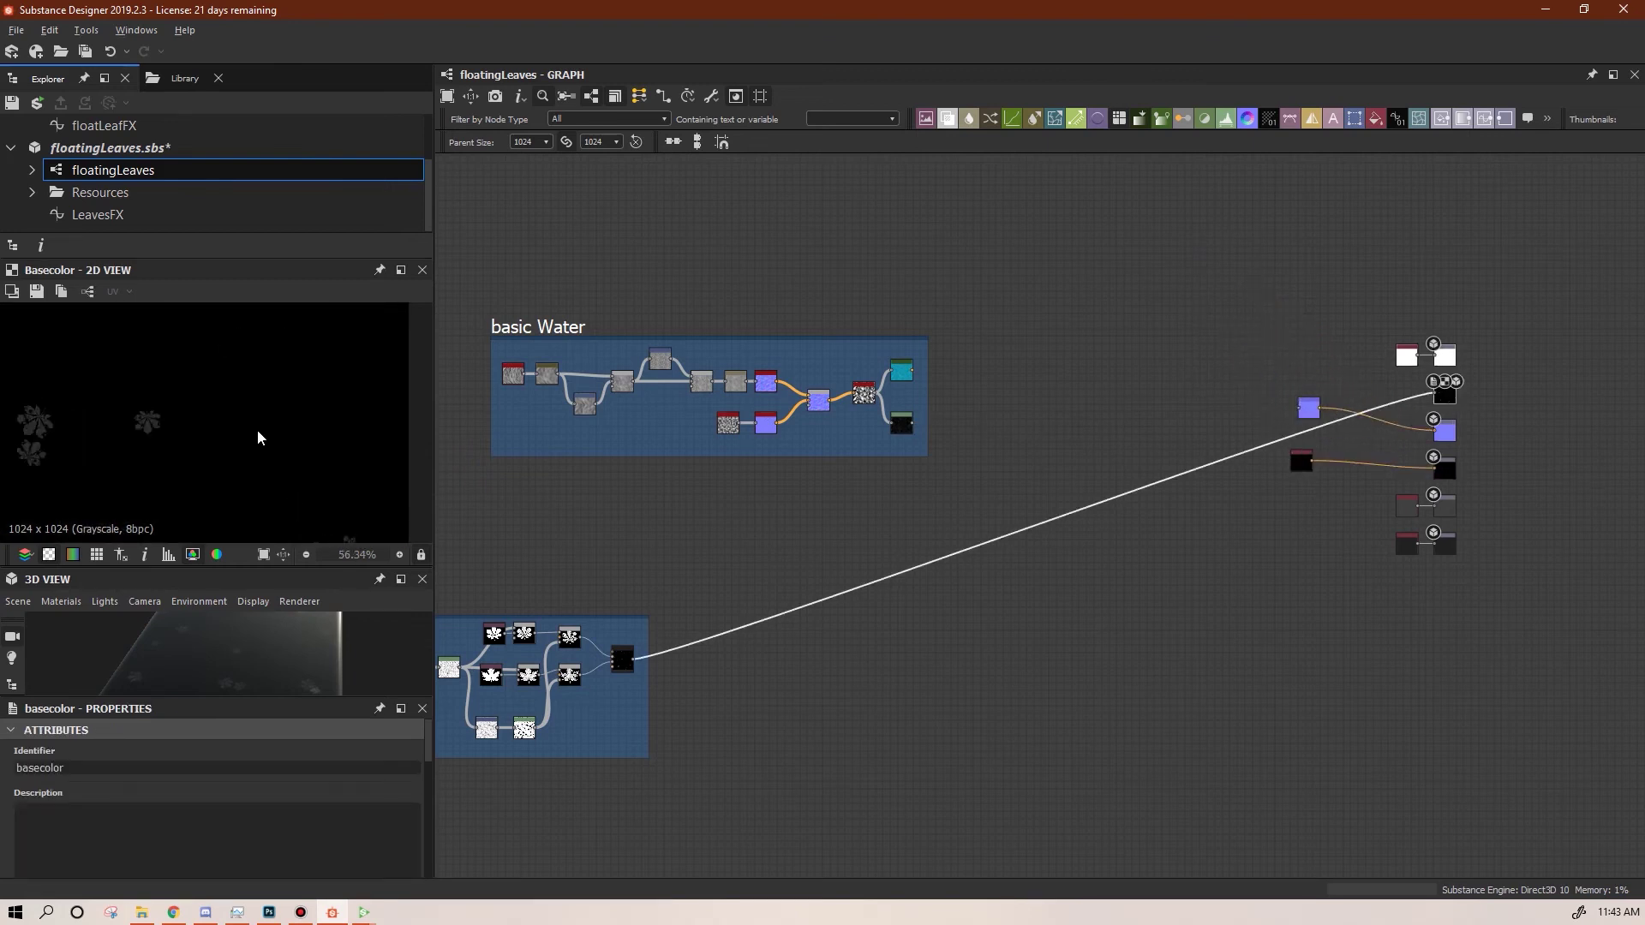
scroll(260, 441, down, 3)
middle_drag(916, 638, 1119, 632)
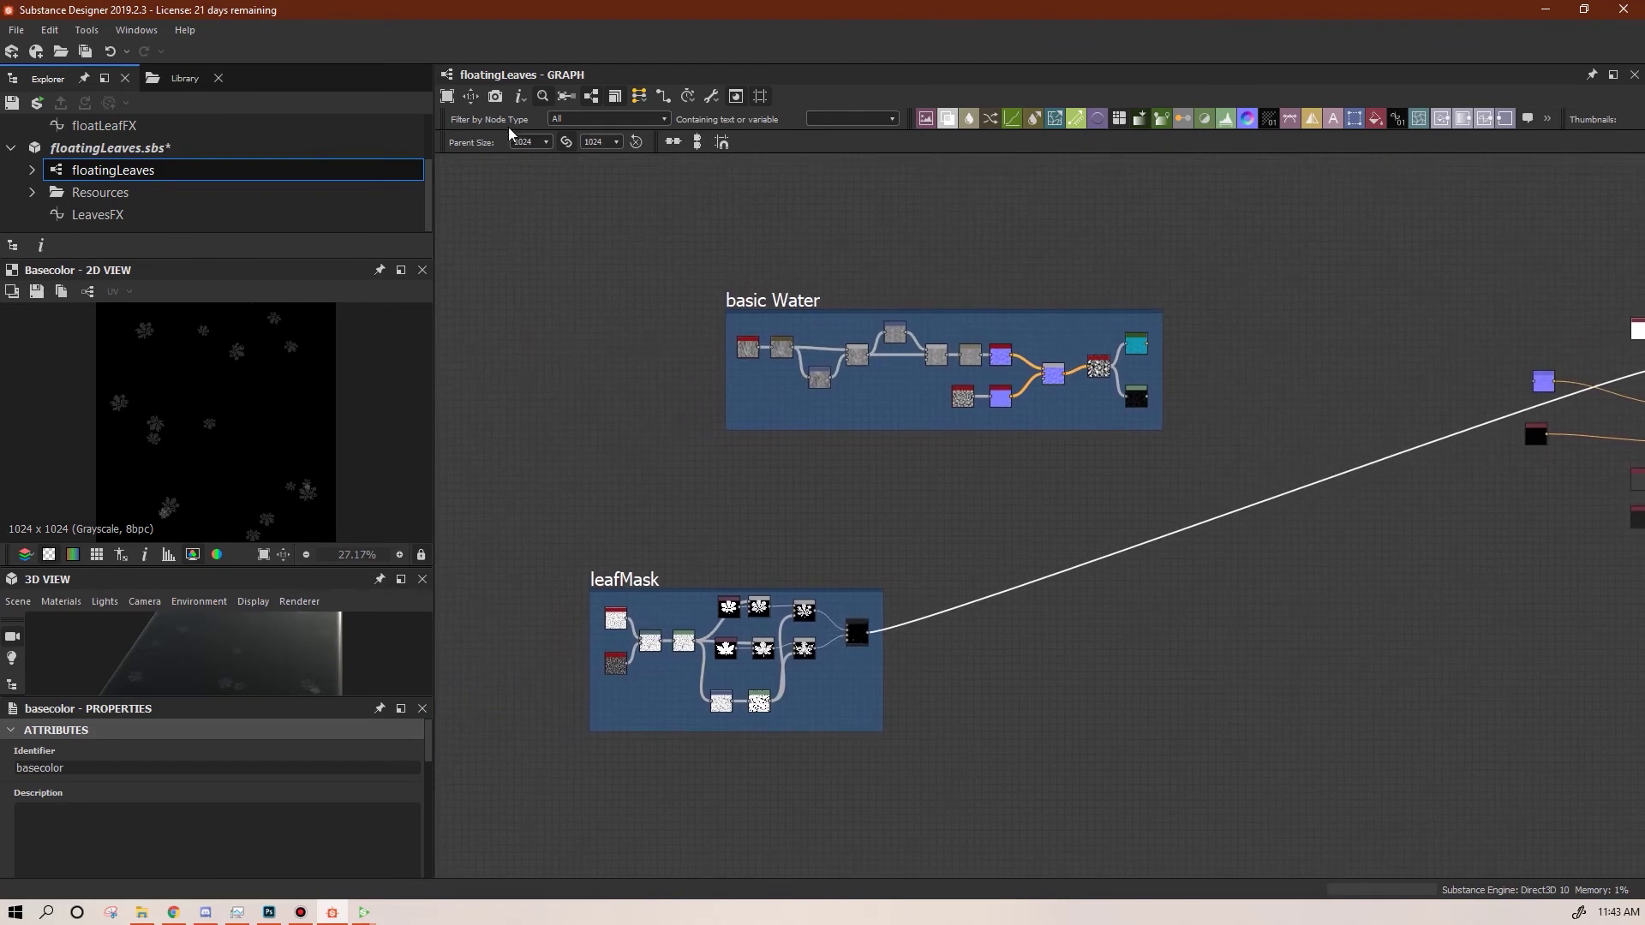
Reopen the LeavesFX function and add a Get Float node reading $time below the size frame
click(101, 216)
double_click(100, 214)
middle_drag(738, 770, 878, 682)
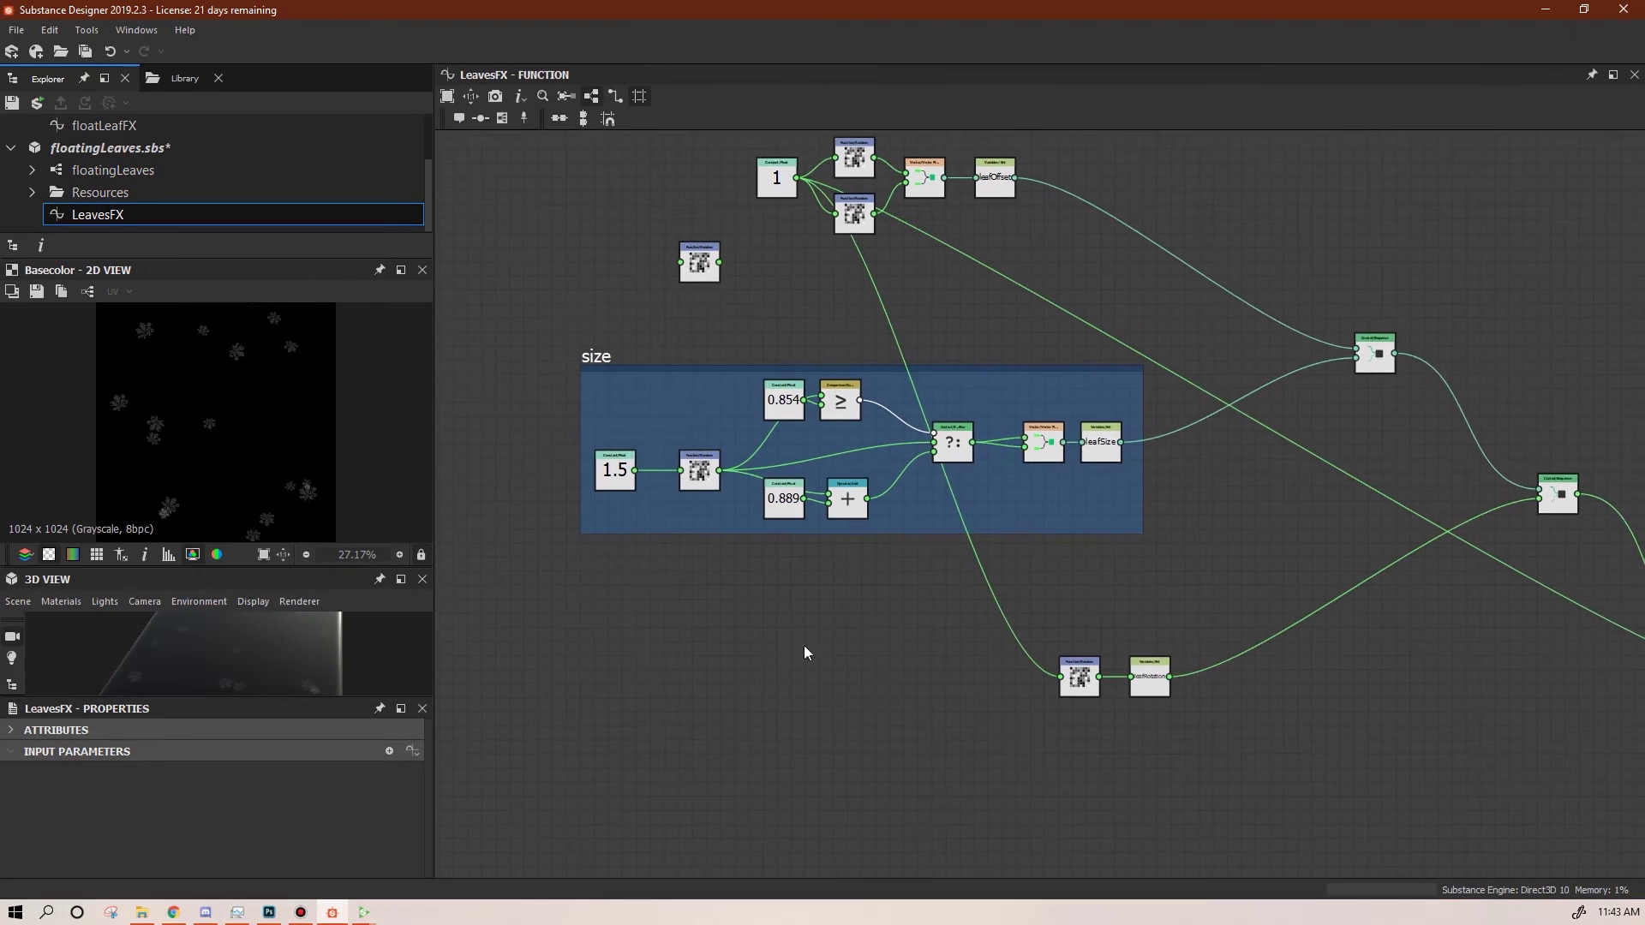
right_click(471, 369)
mouse_move(600, 379)
mouse_move(781, 422)
click(871, 445)
click(360, 748)
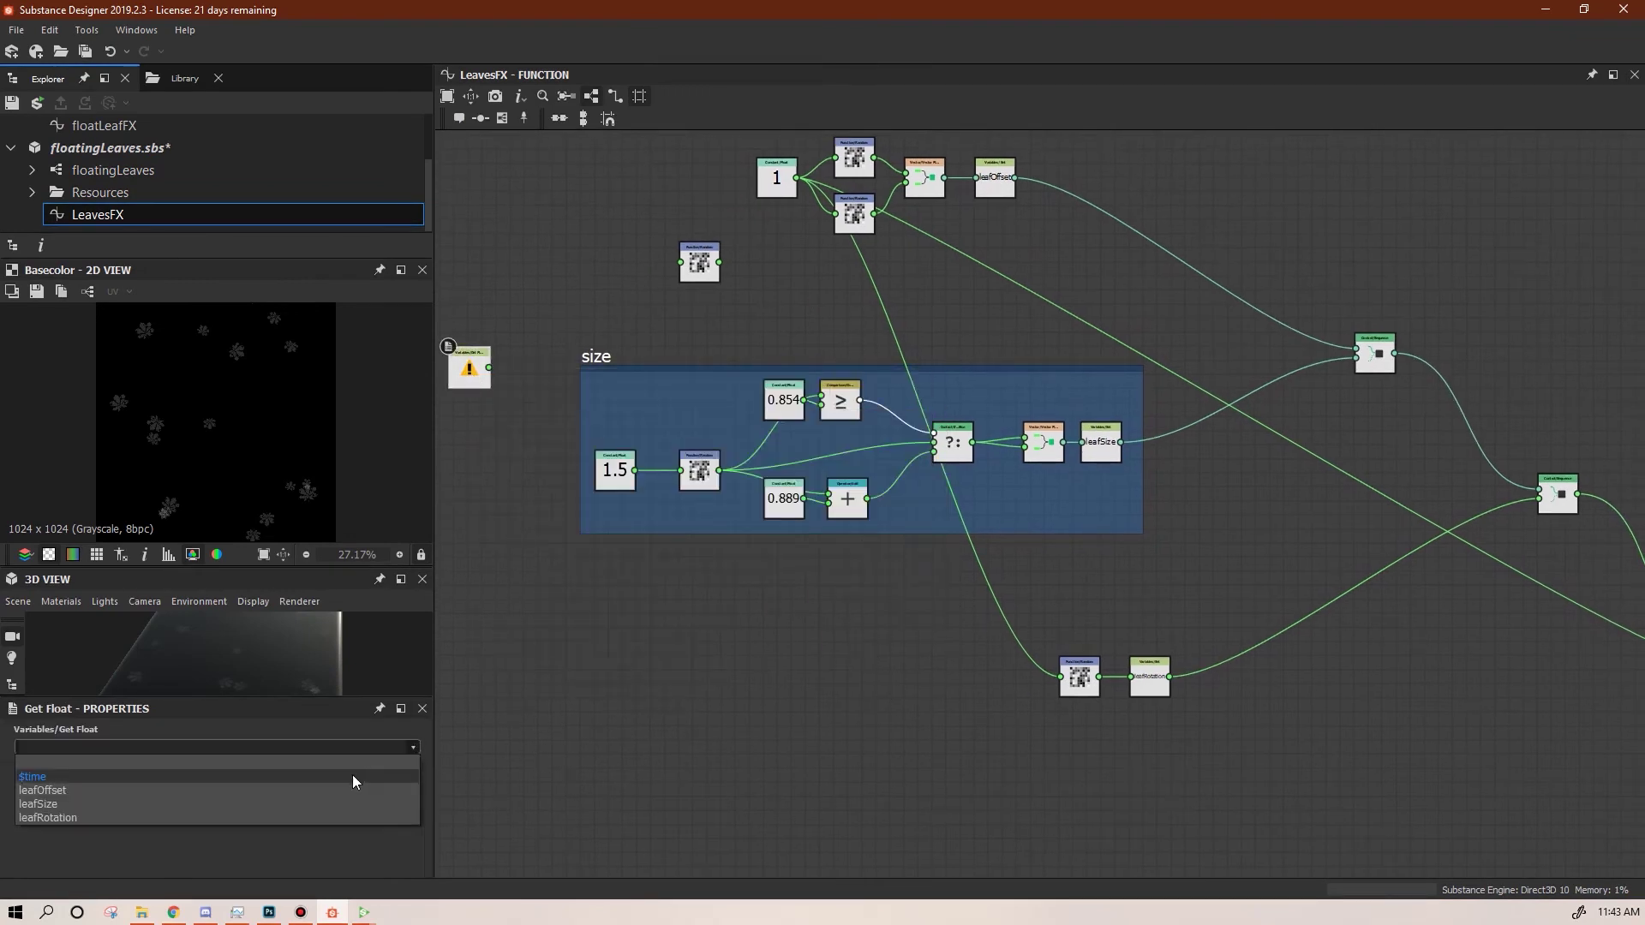
click(352, 775)
drag(473, 386, 485, 586)
middle_drag(687, 688, 789, 714)
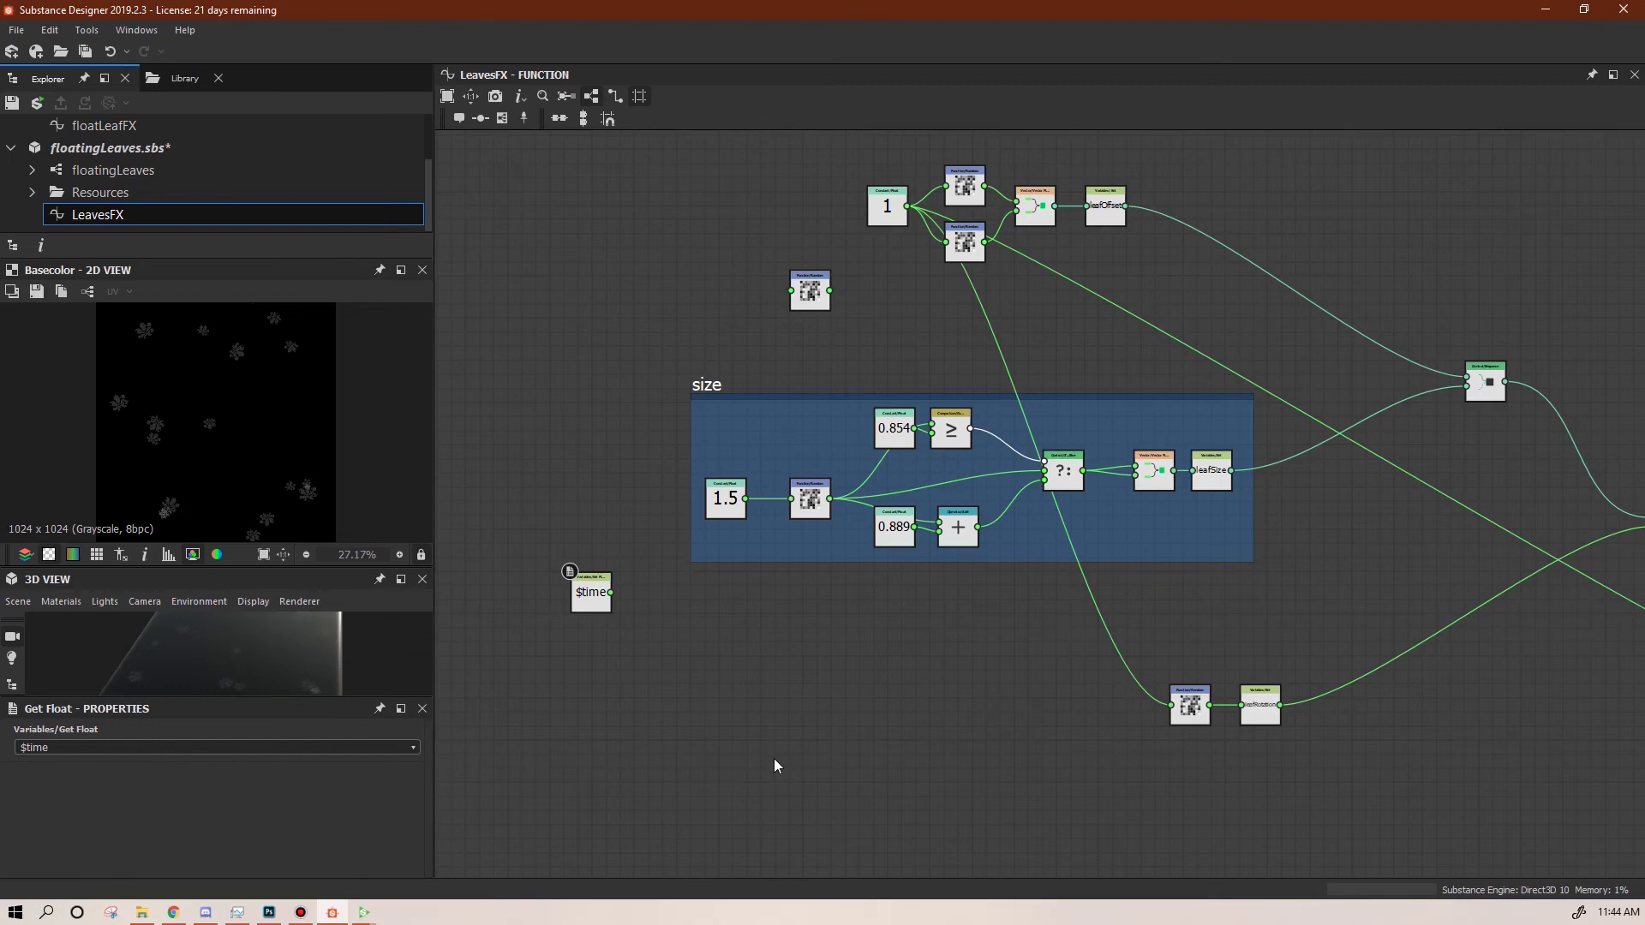
Add a Multiplication node before the leafRotation chain and connect the $time node to its second input
drag(587, 593, 1031, 727)
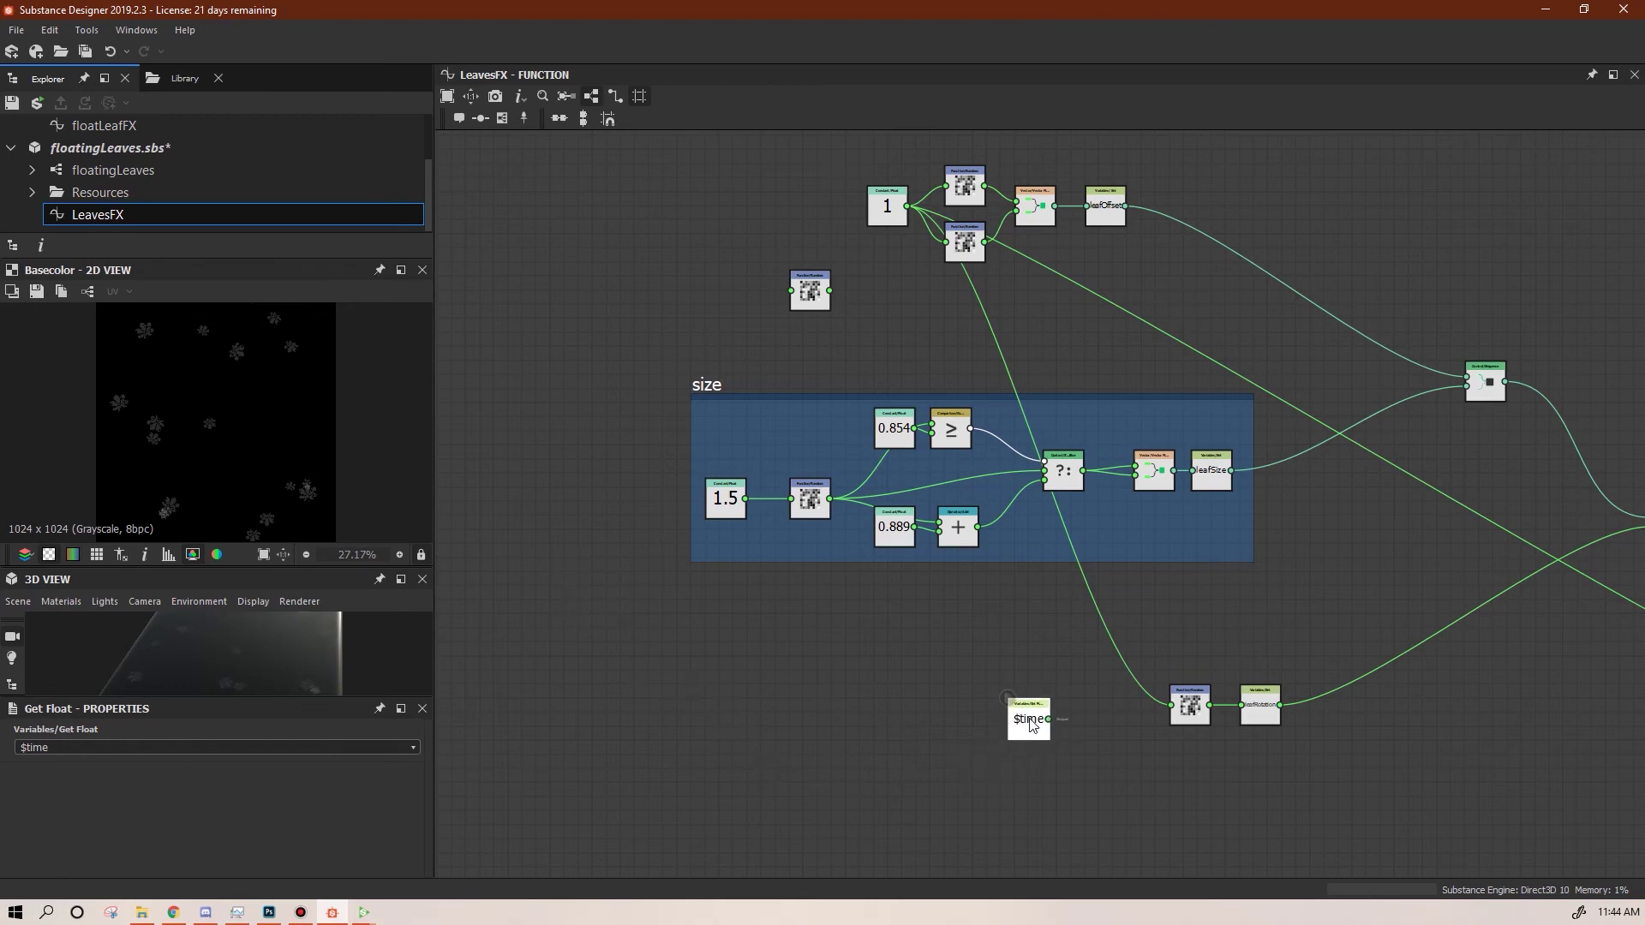
scroll(1234, 775, up, 3)
drag(883, 686, 578, 661)
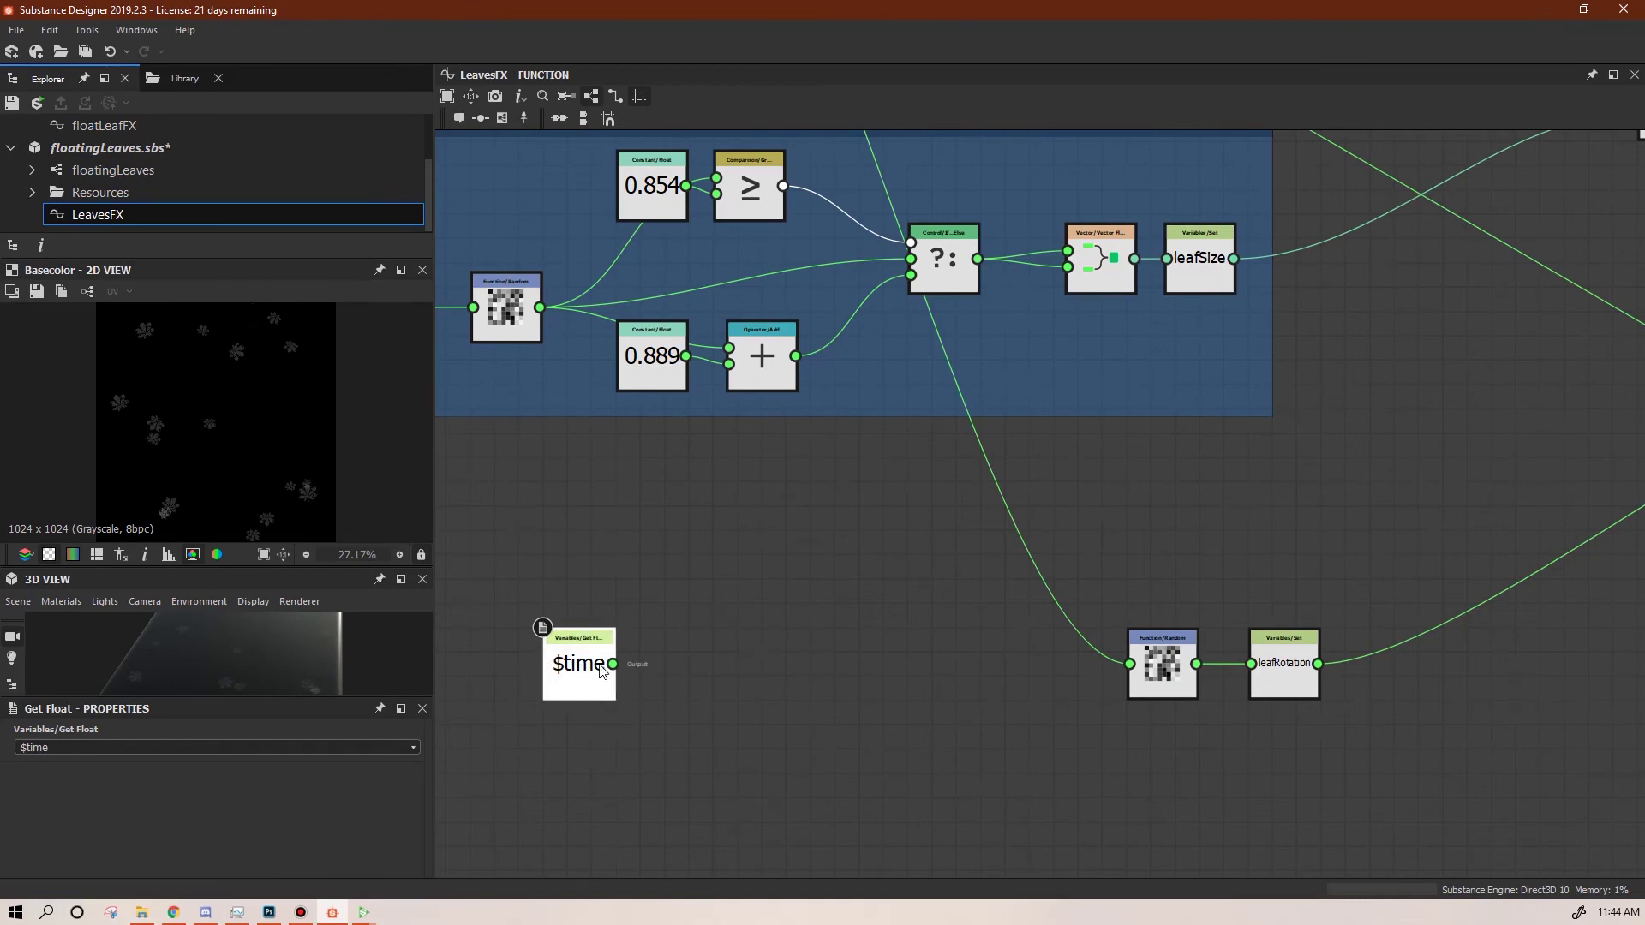
right_click(774, 564)
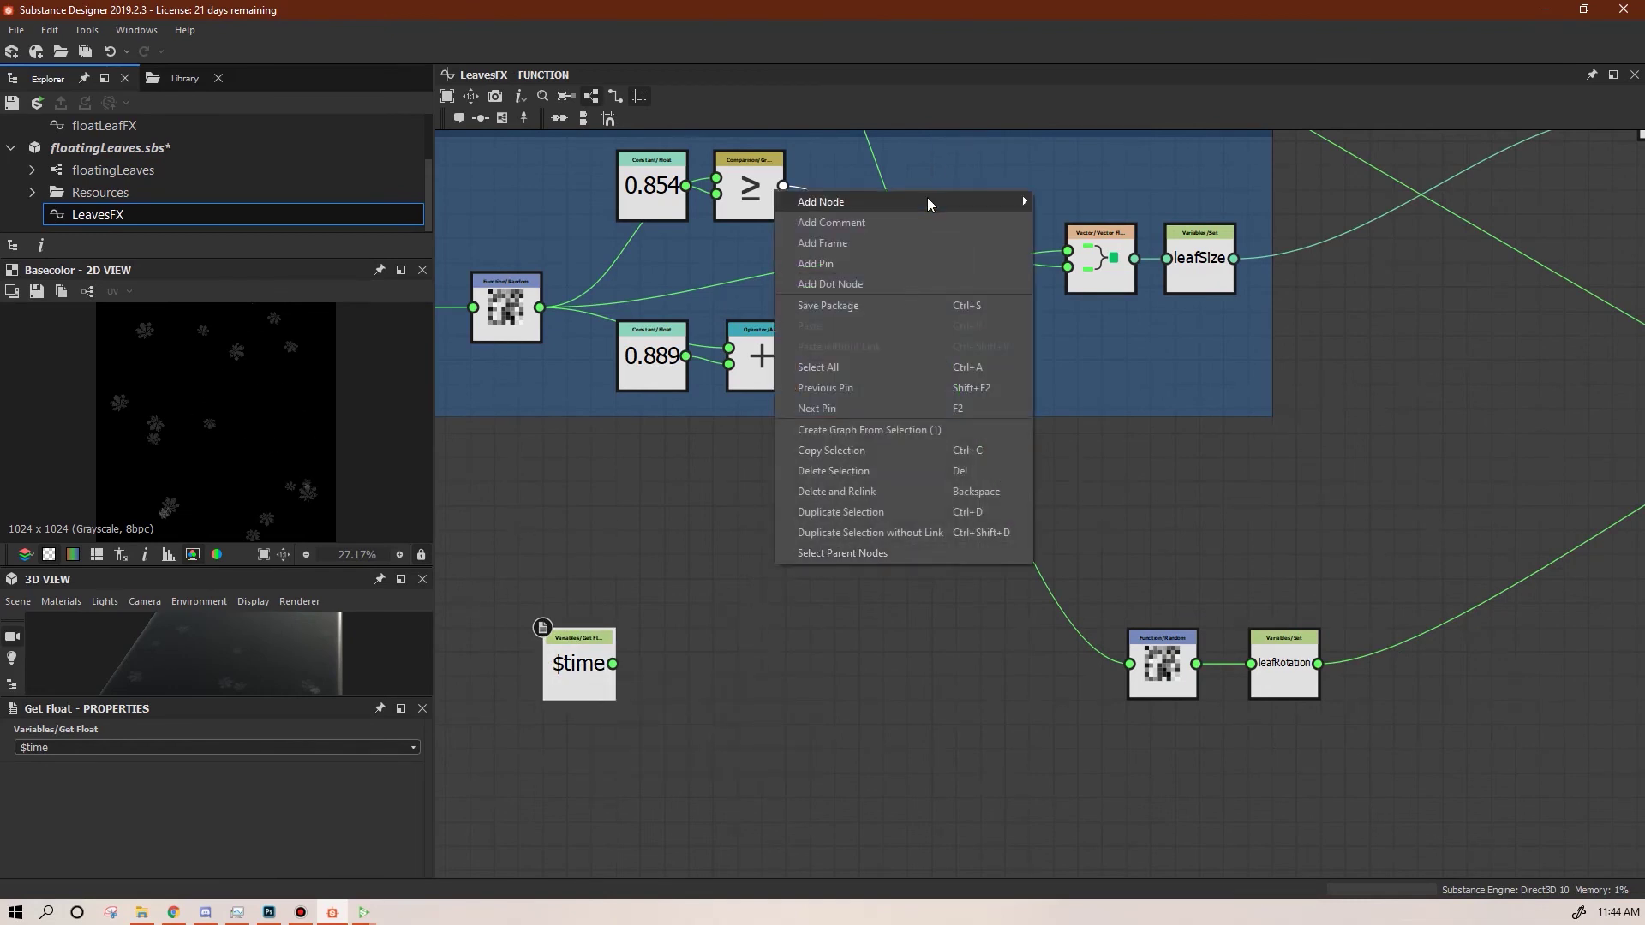
mouse_move(959, 202)
mouse_move(1084, 348)
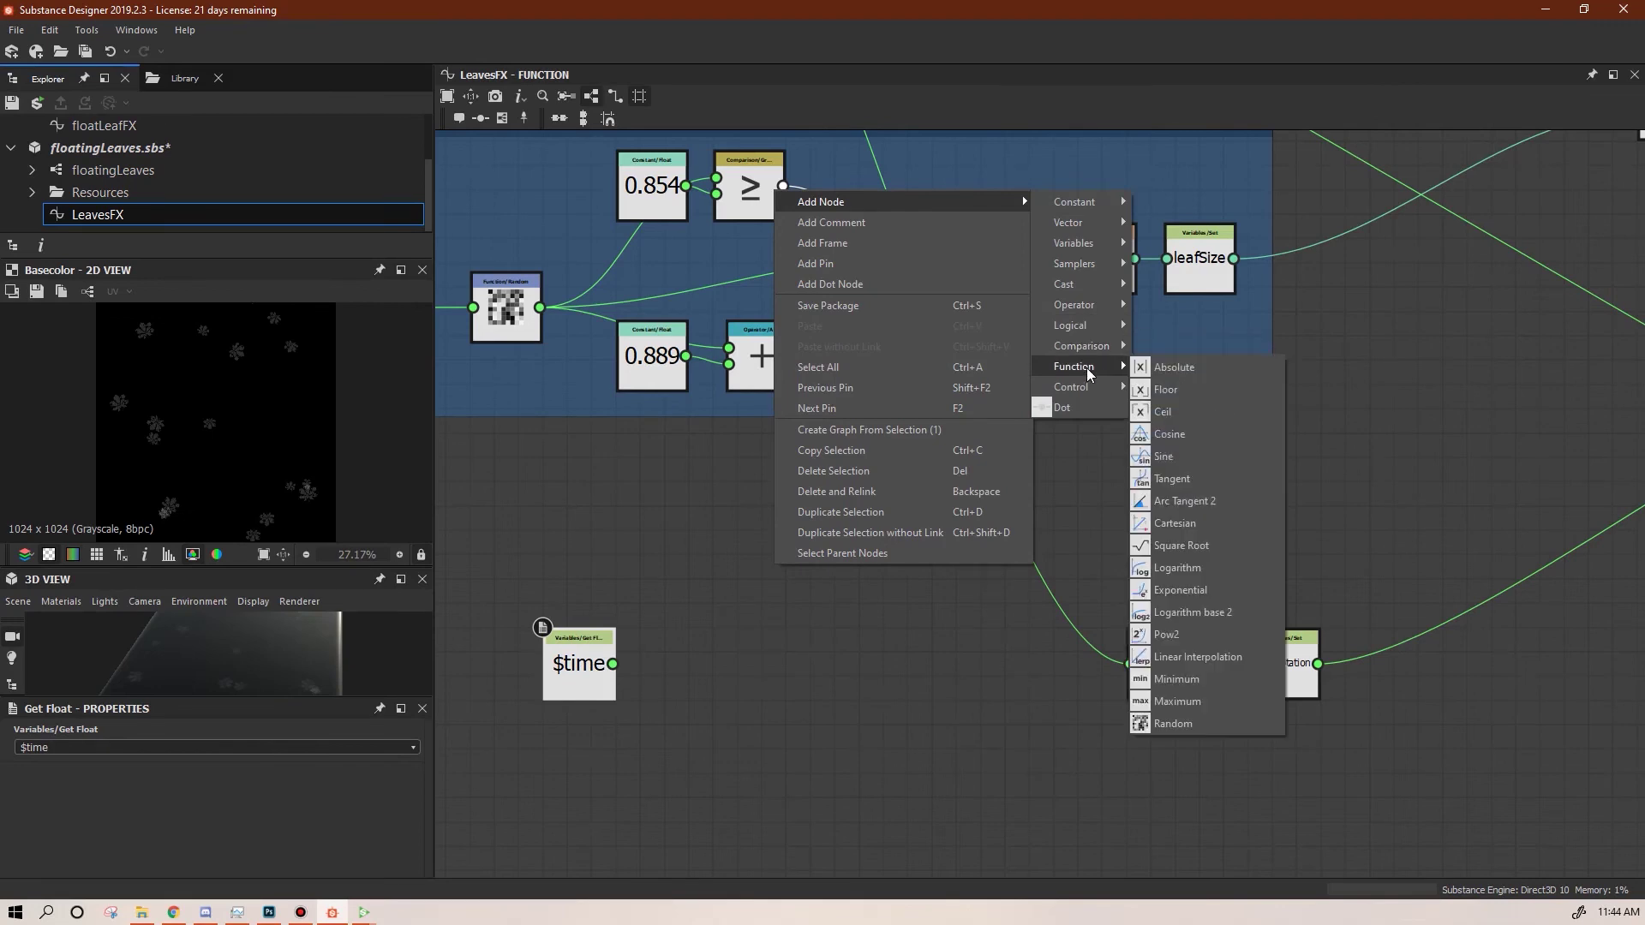
mouse_move(1106, 305)
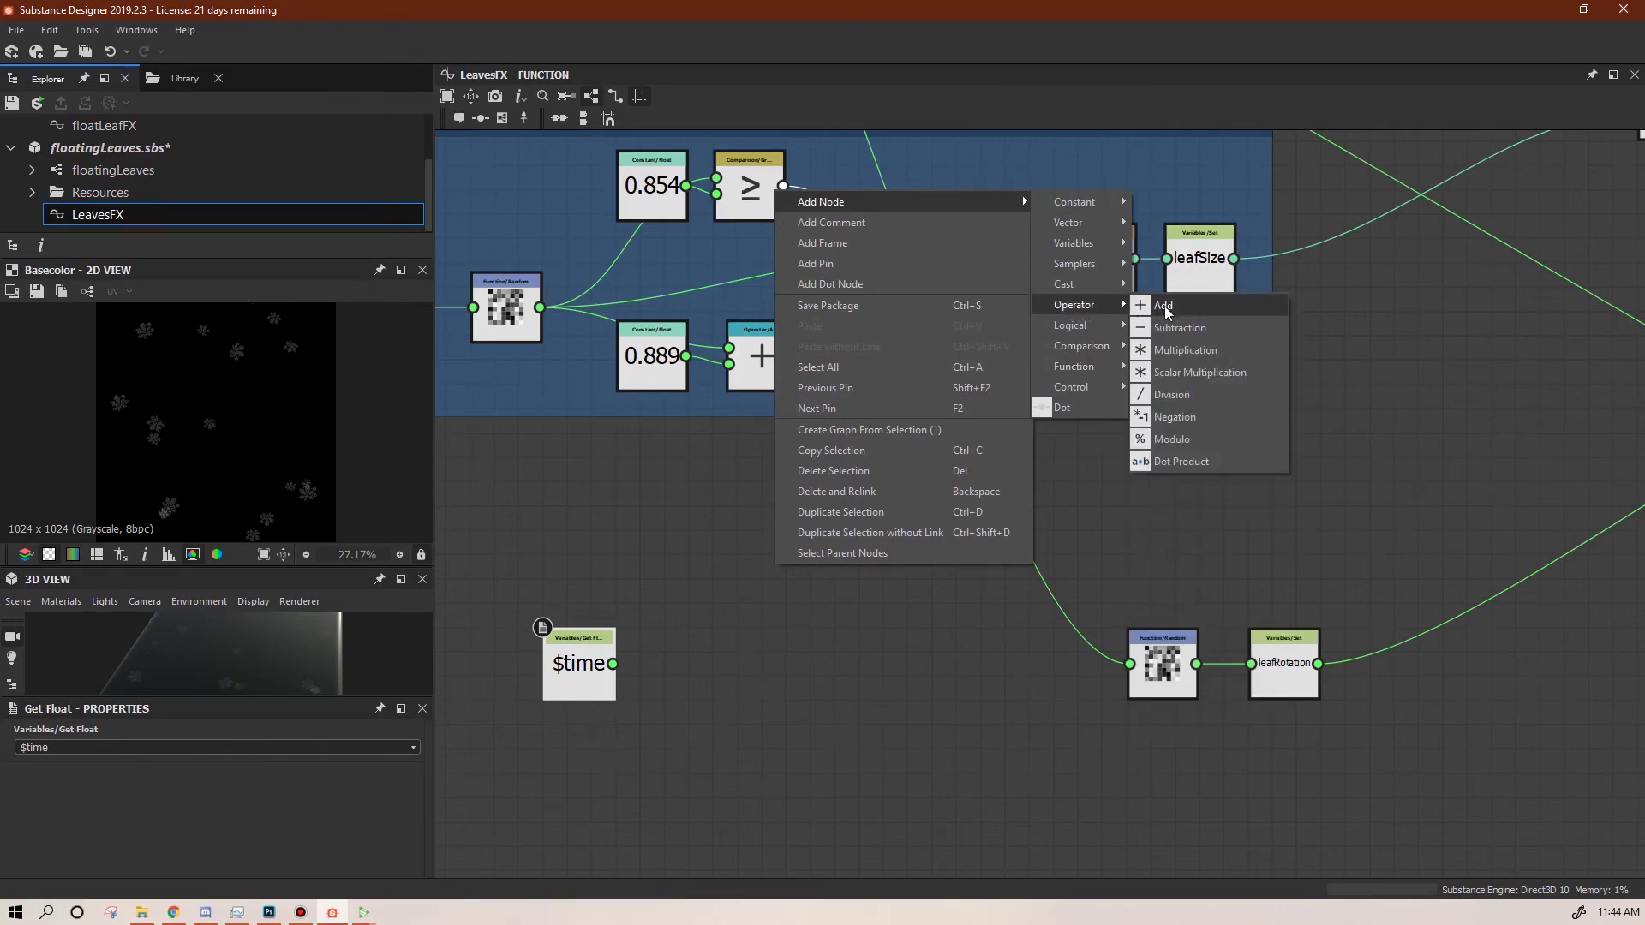
click(1186, 350)
drag(771, 569, 797, 688)
drag(576, 700, 624, 796)
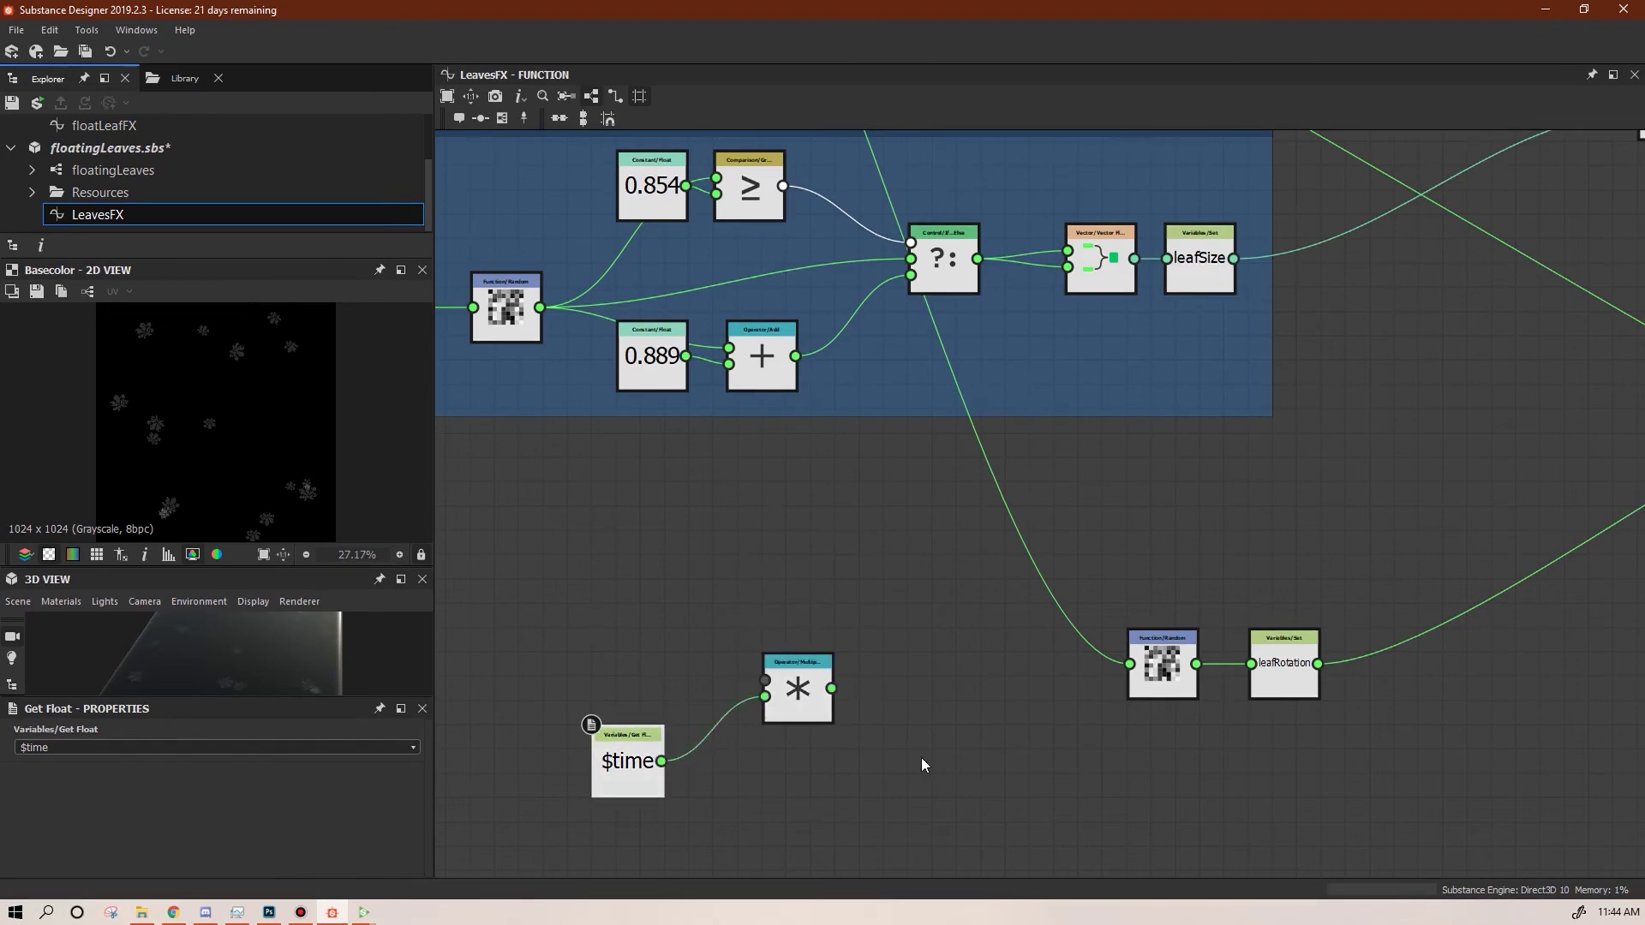
Add a Float constant of 0.1 and connect it to the first input of the Multiplication node
middle_drag(922, 757, 1086, 754)
right_click(772, 548)
mouse_move(856, 557)
mouse_move(1071, 557)
click(1166, 563)
drag(767, 549, 814, 600)
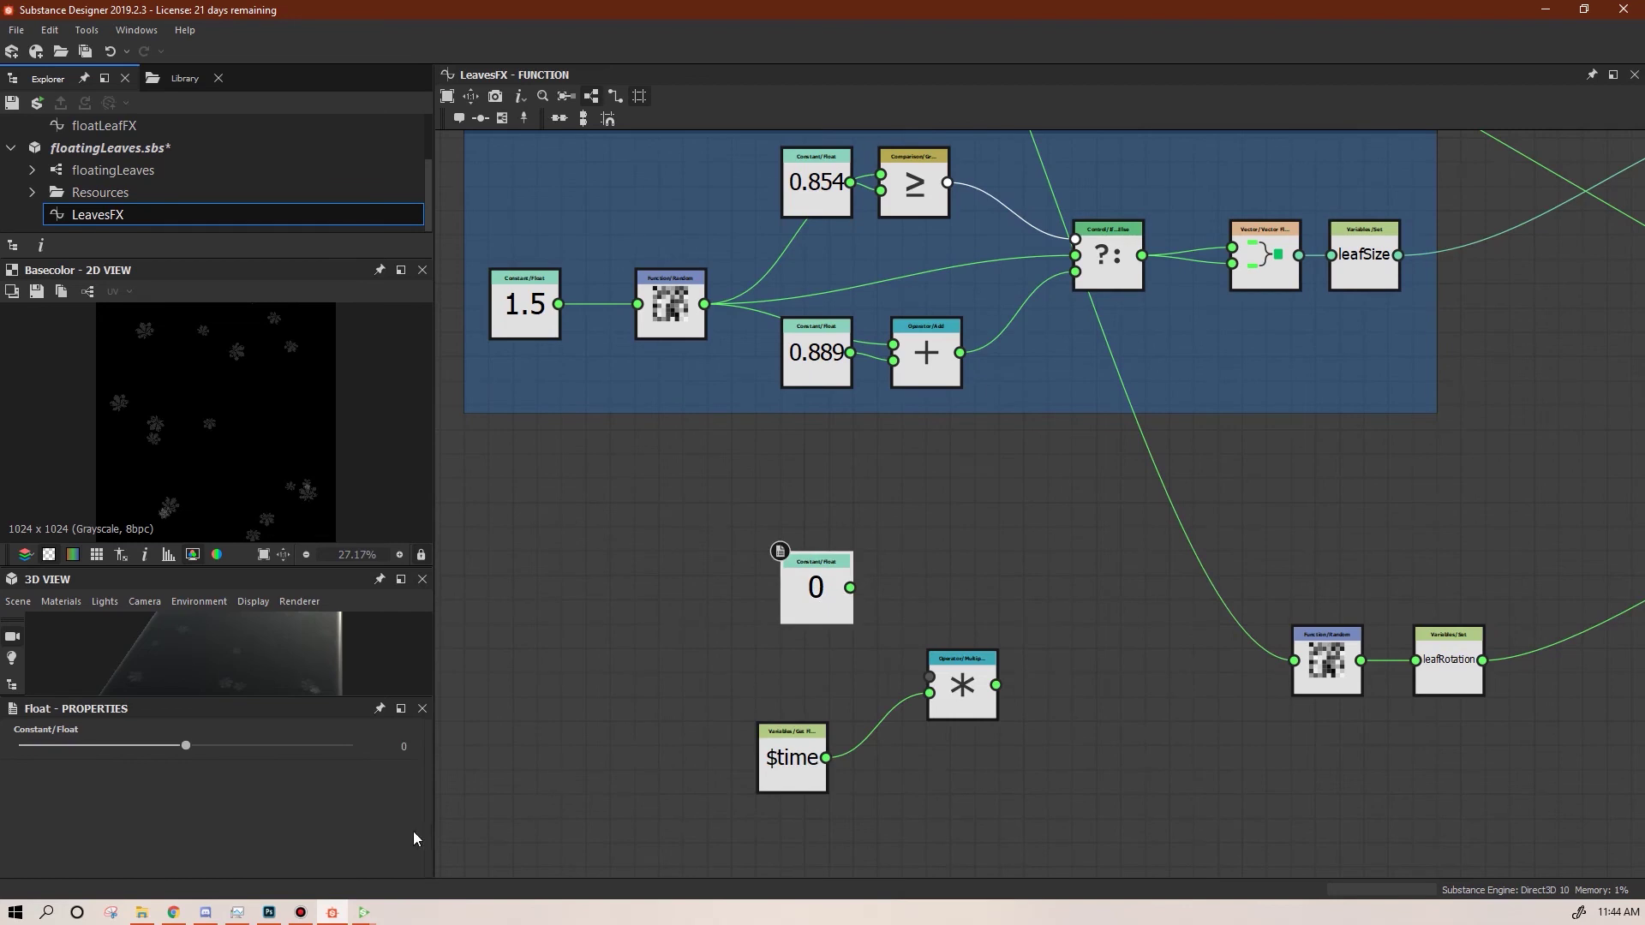
click(382, 745)
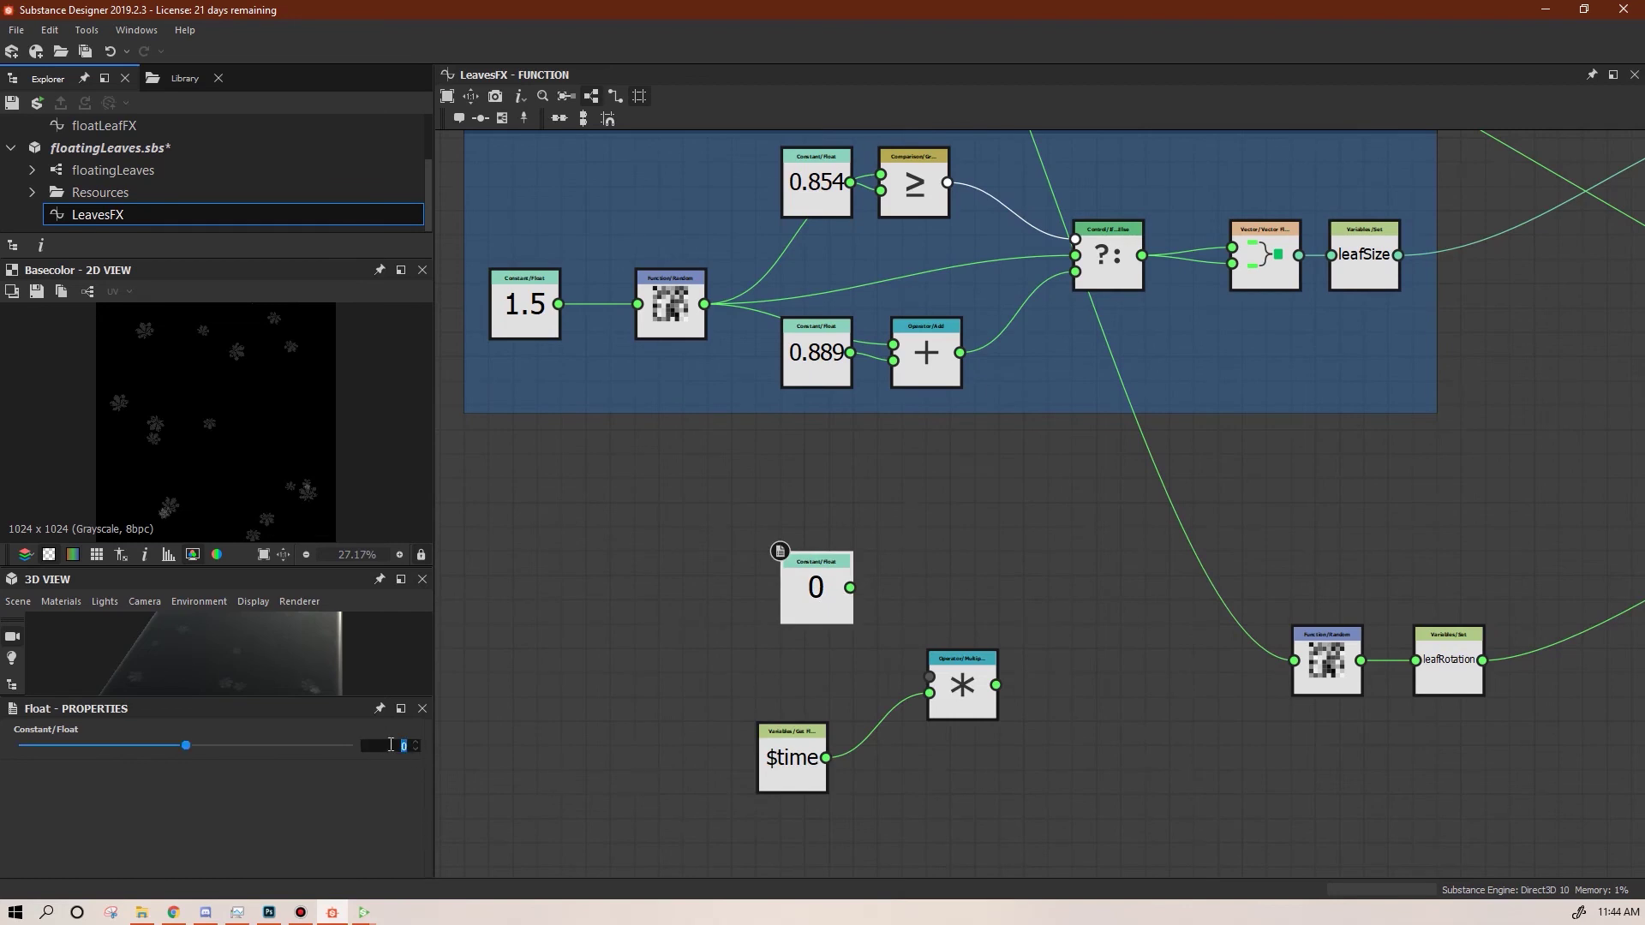
key(Return)
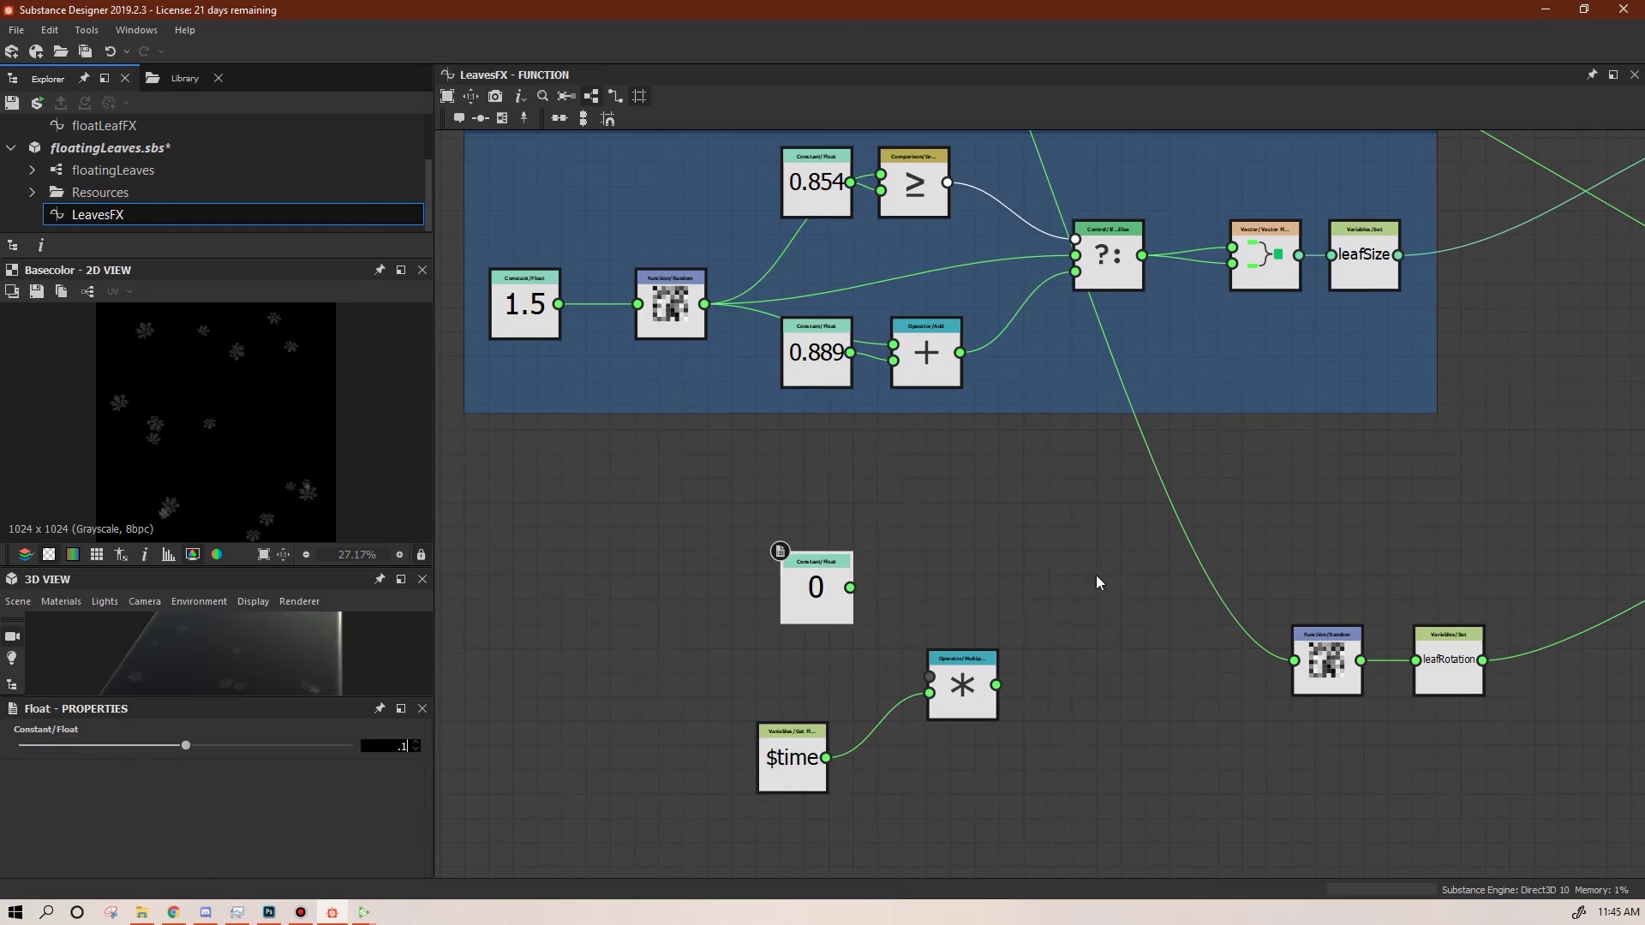
drag(838, 593, 930, 677)
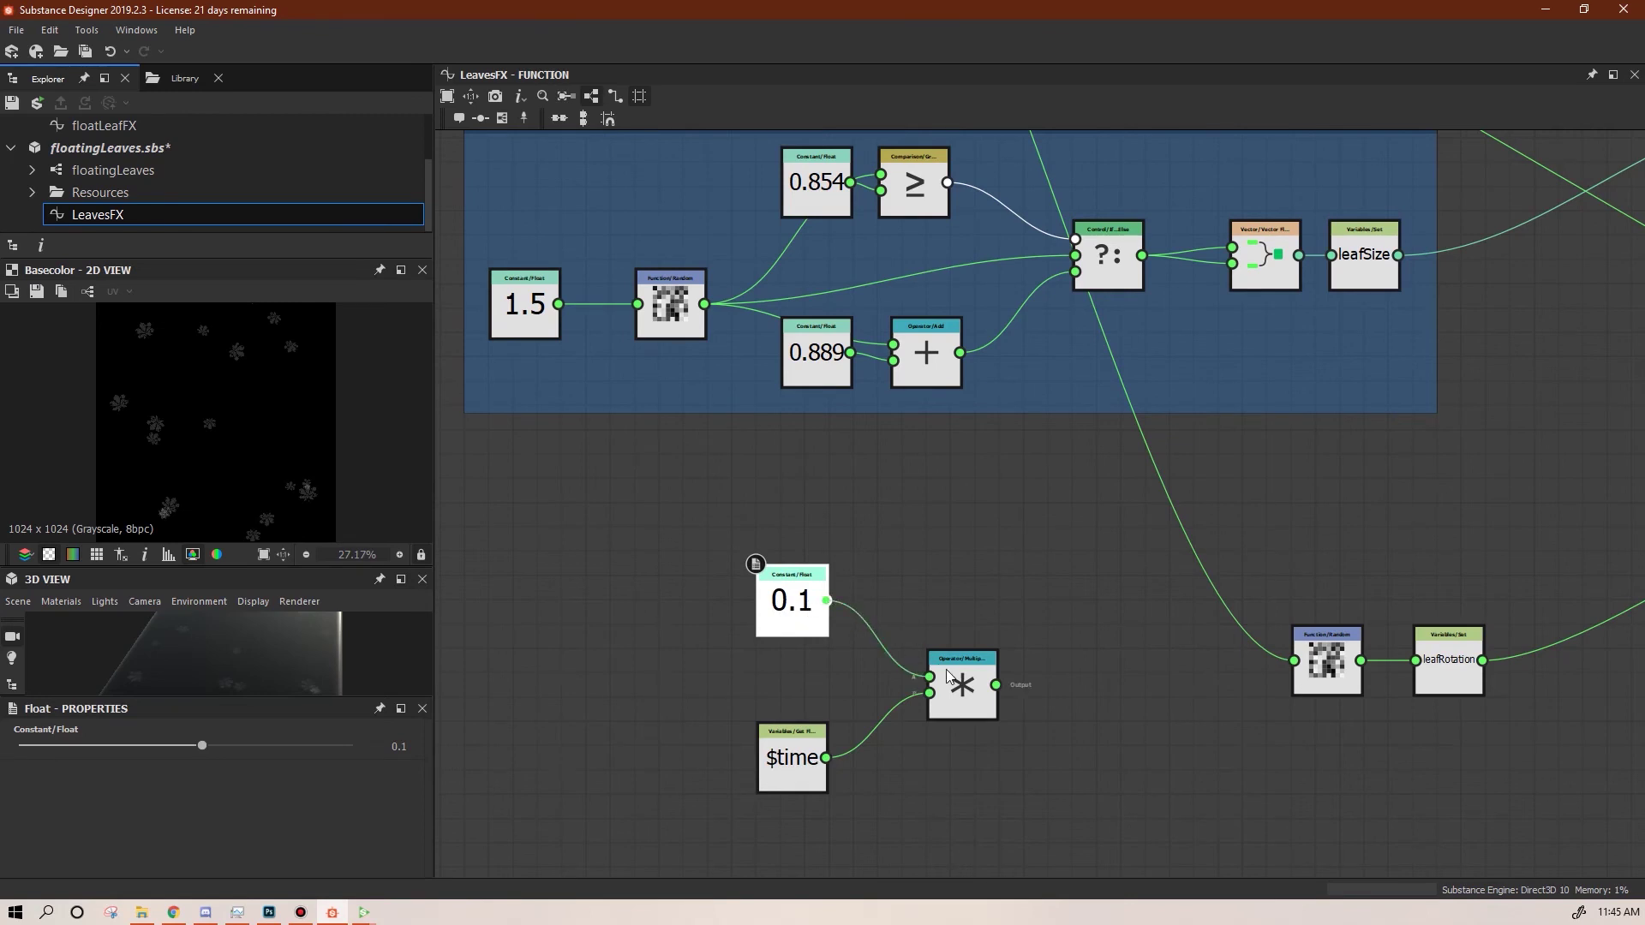
Move the rotation Random node closer to the Multiplication node and place an Add operator node between it and leafRotation
middle_drag(1148, 766, 1077, 733)
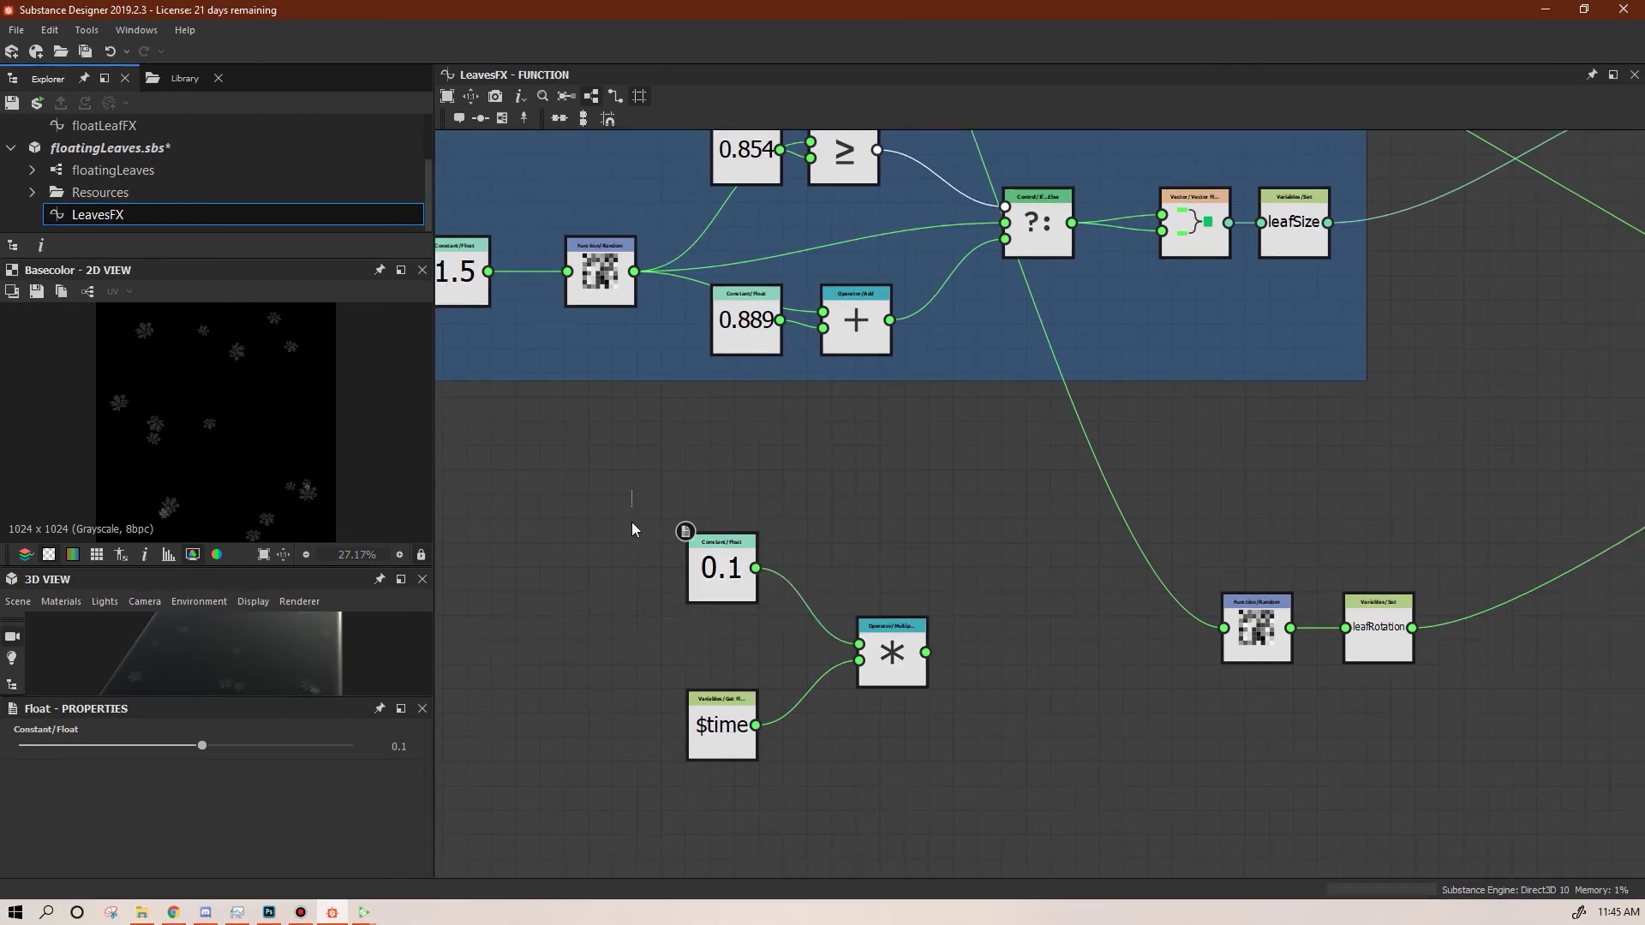
drag(1265, 633, 1055, 564)
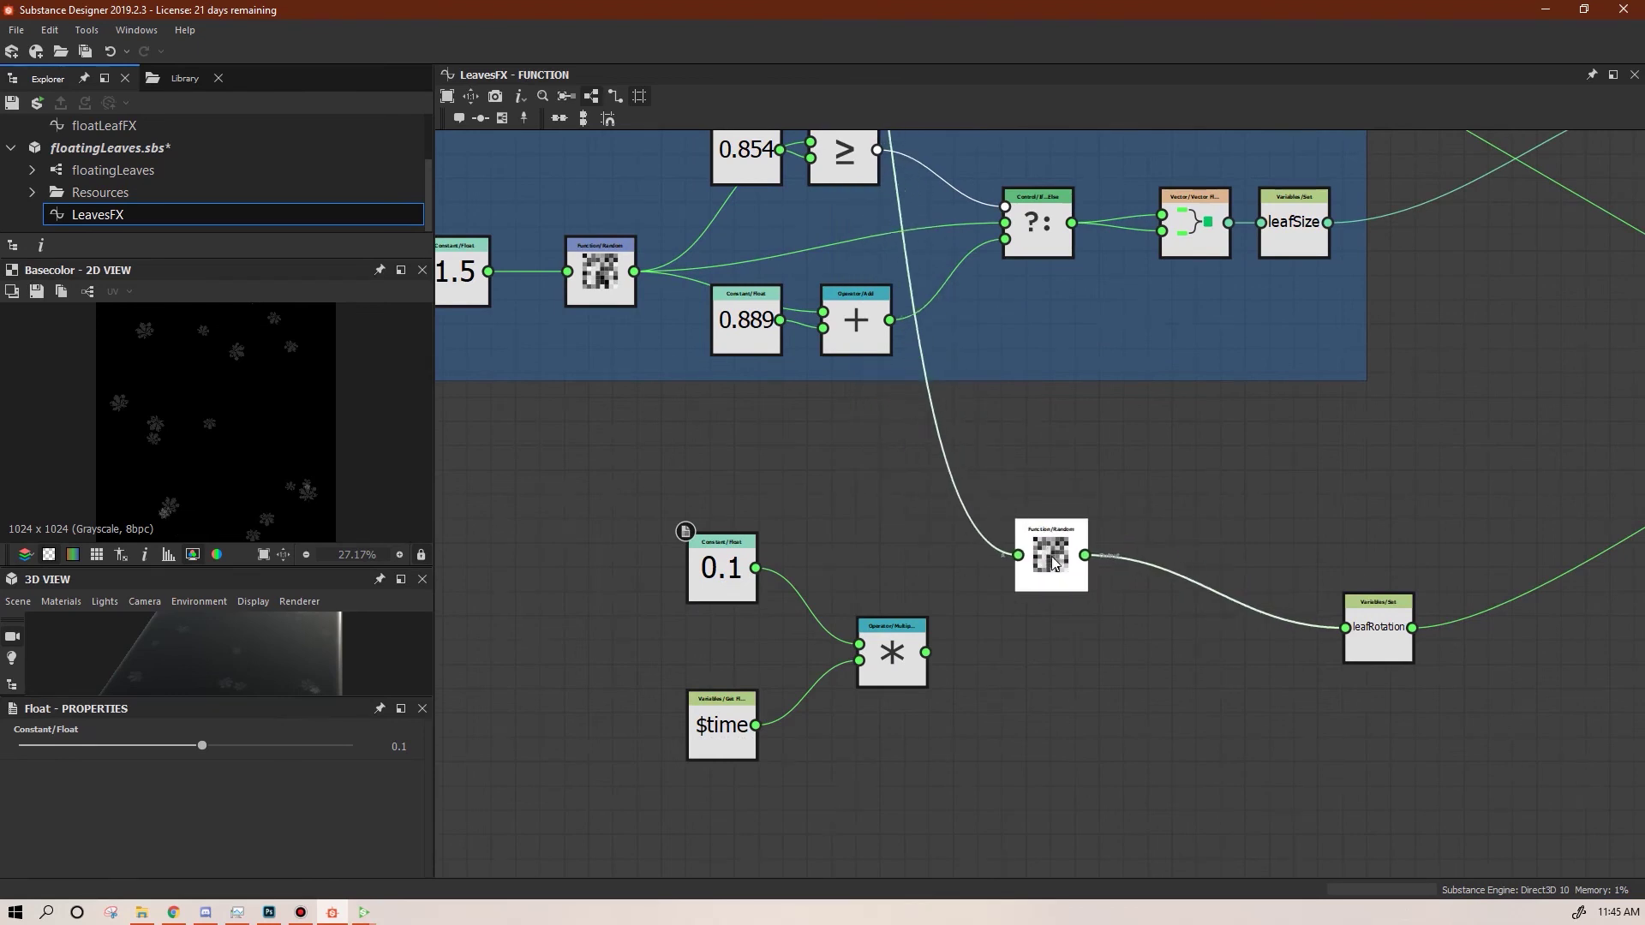
right_click(1125, 670)
mouse_move(1276, 306)
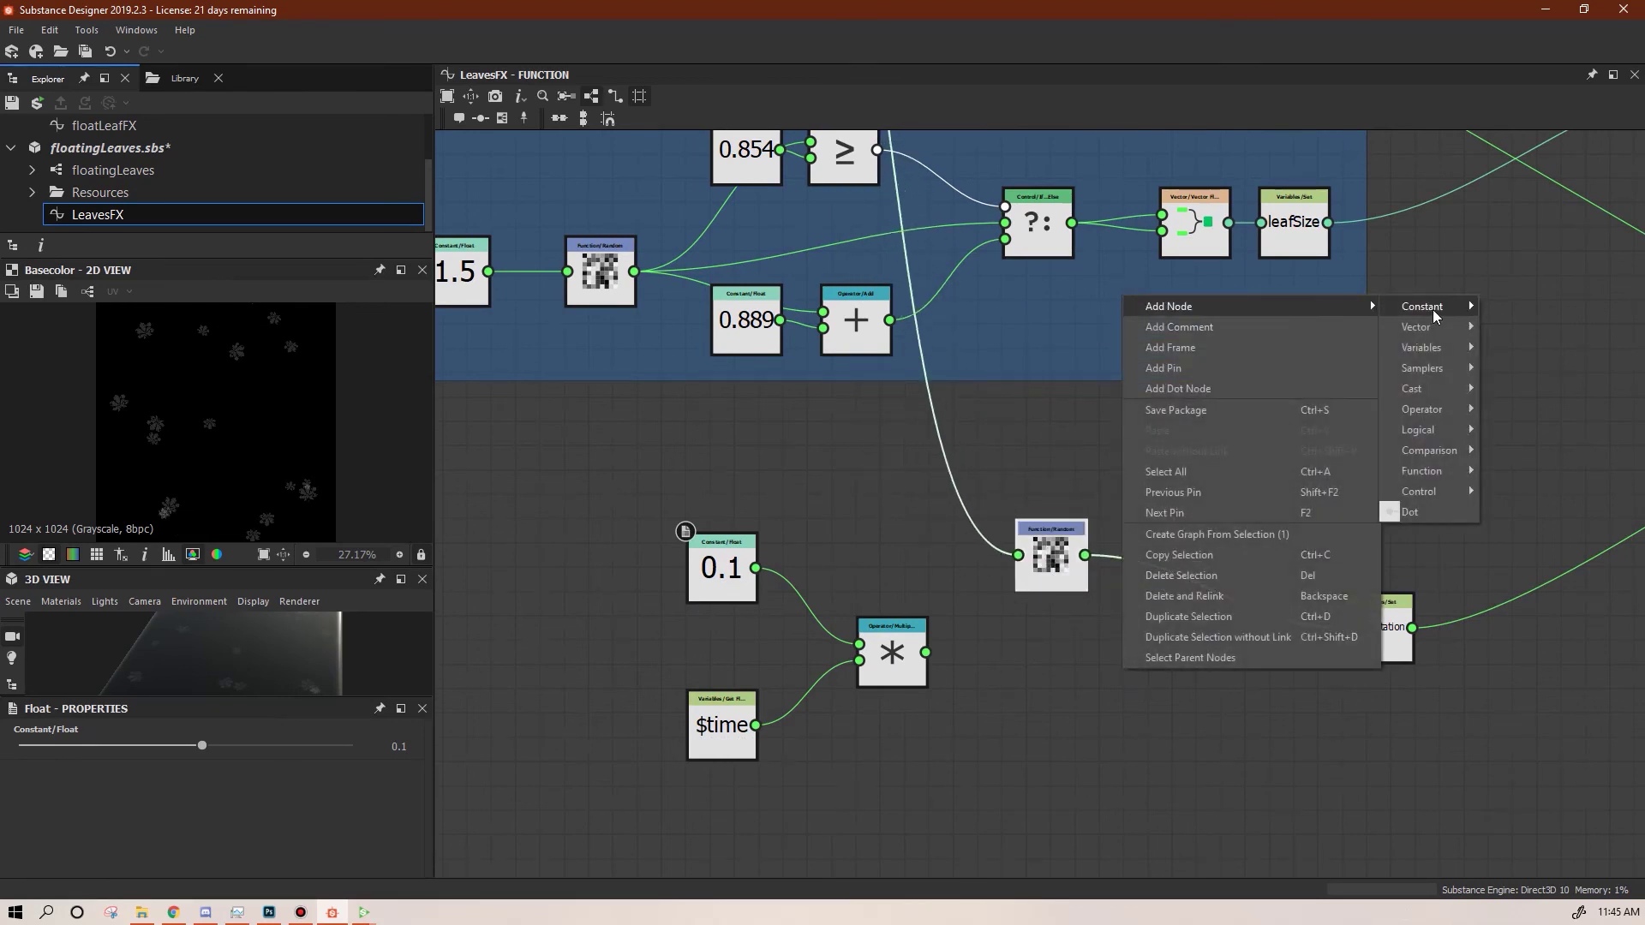
mouse_move(1433, 310)
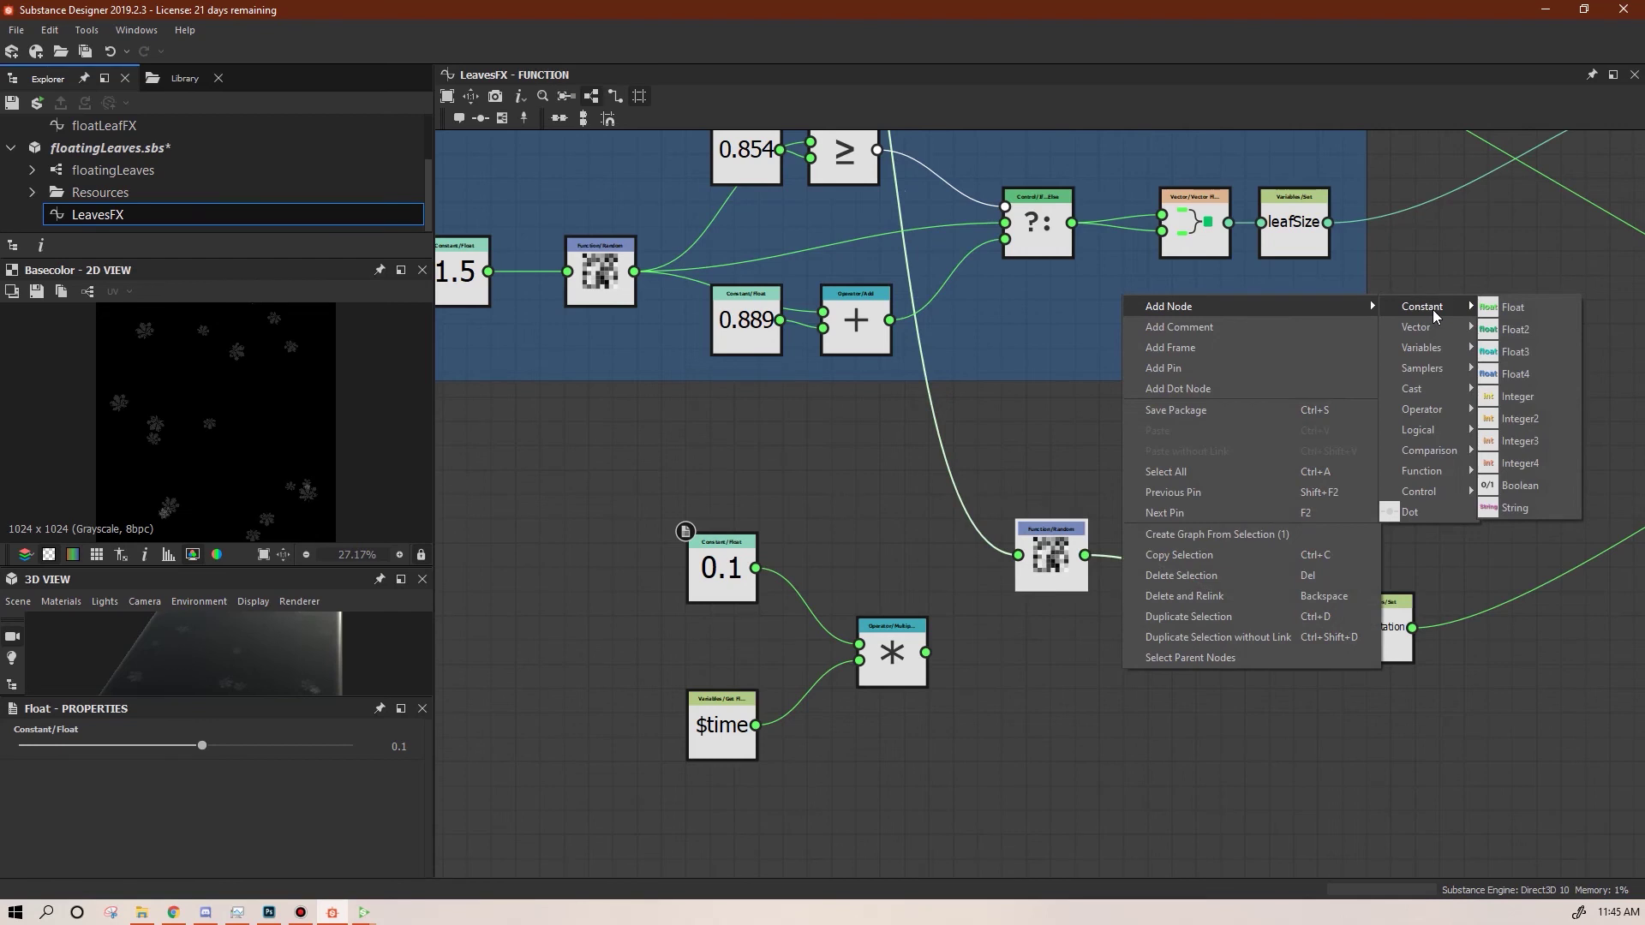
mouse_move(1432, 406)
click(1554, 409)
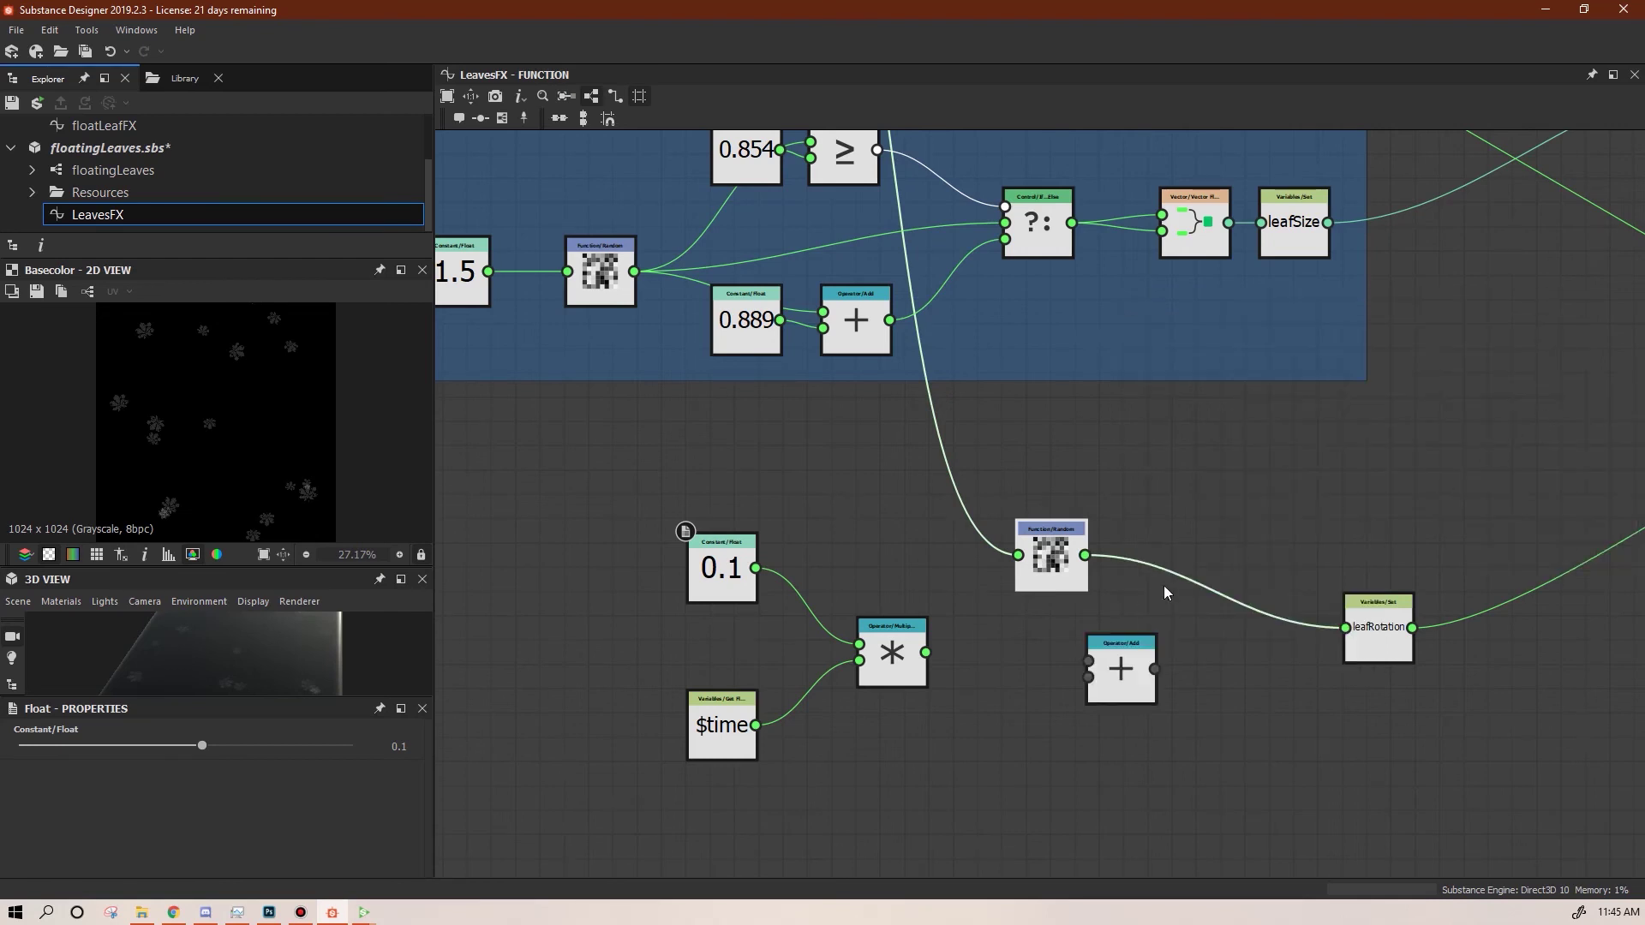
Connect the Random and Multiplication outputs to the Add node, feed its result into leafRotation, and tidy the nodes
drag(1050, 556, 1037, 507)
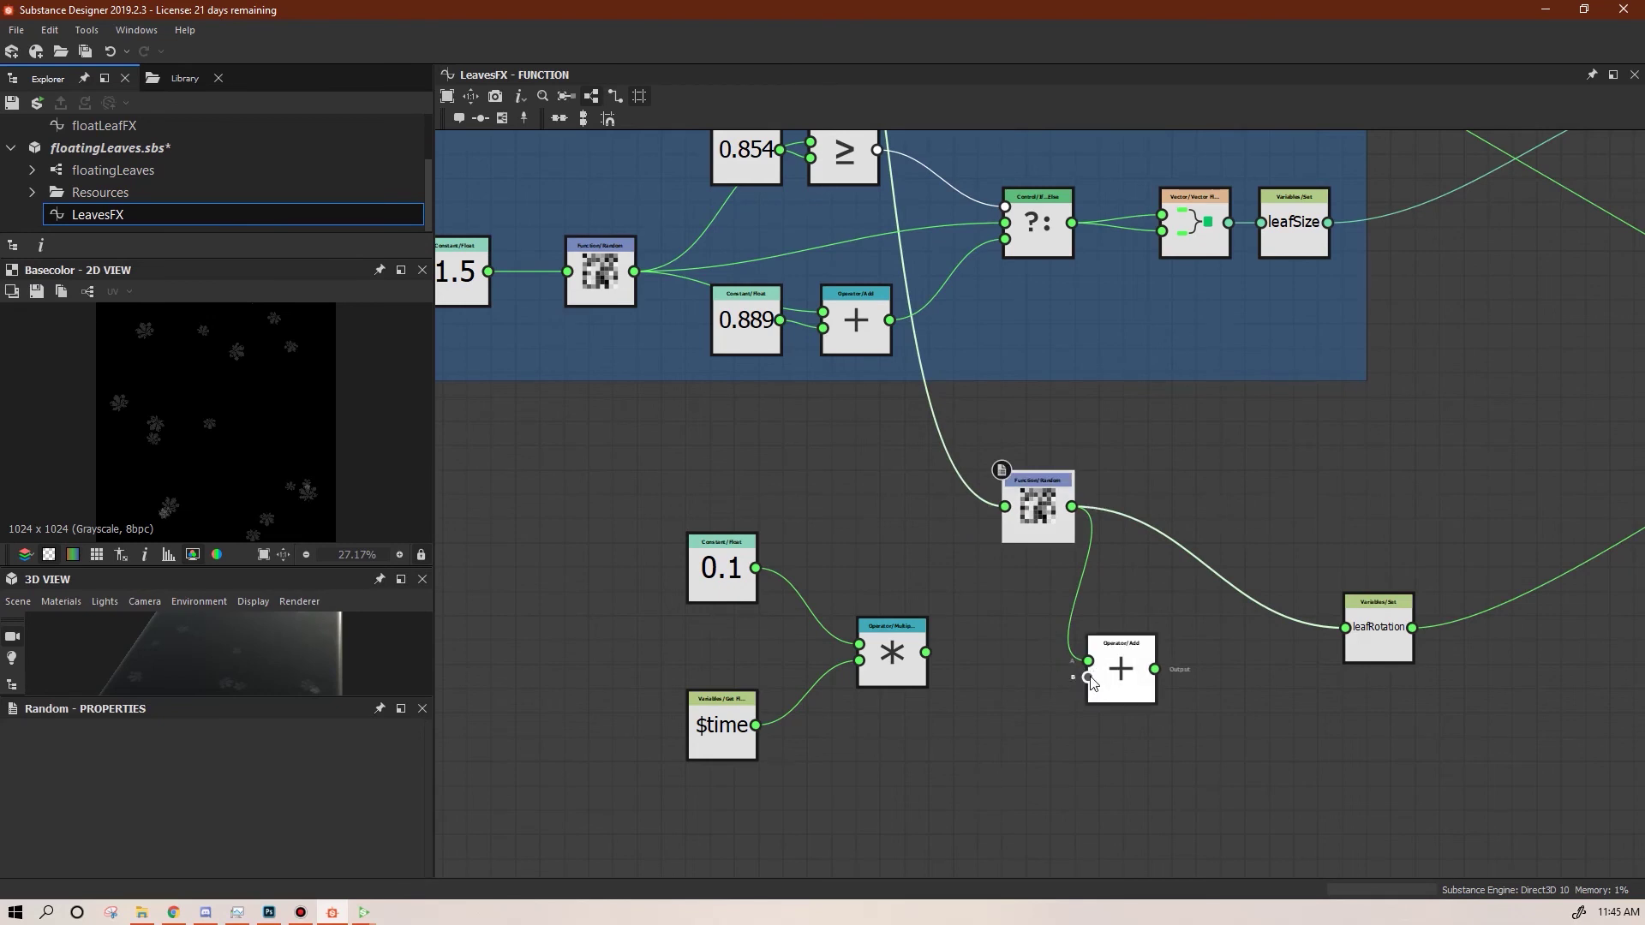
drag(1155, 669, 1209, 658)
drag(1037, 510, 1085, 558)
drag(1379, 638, 1330, 650)
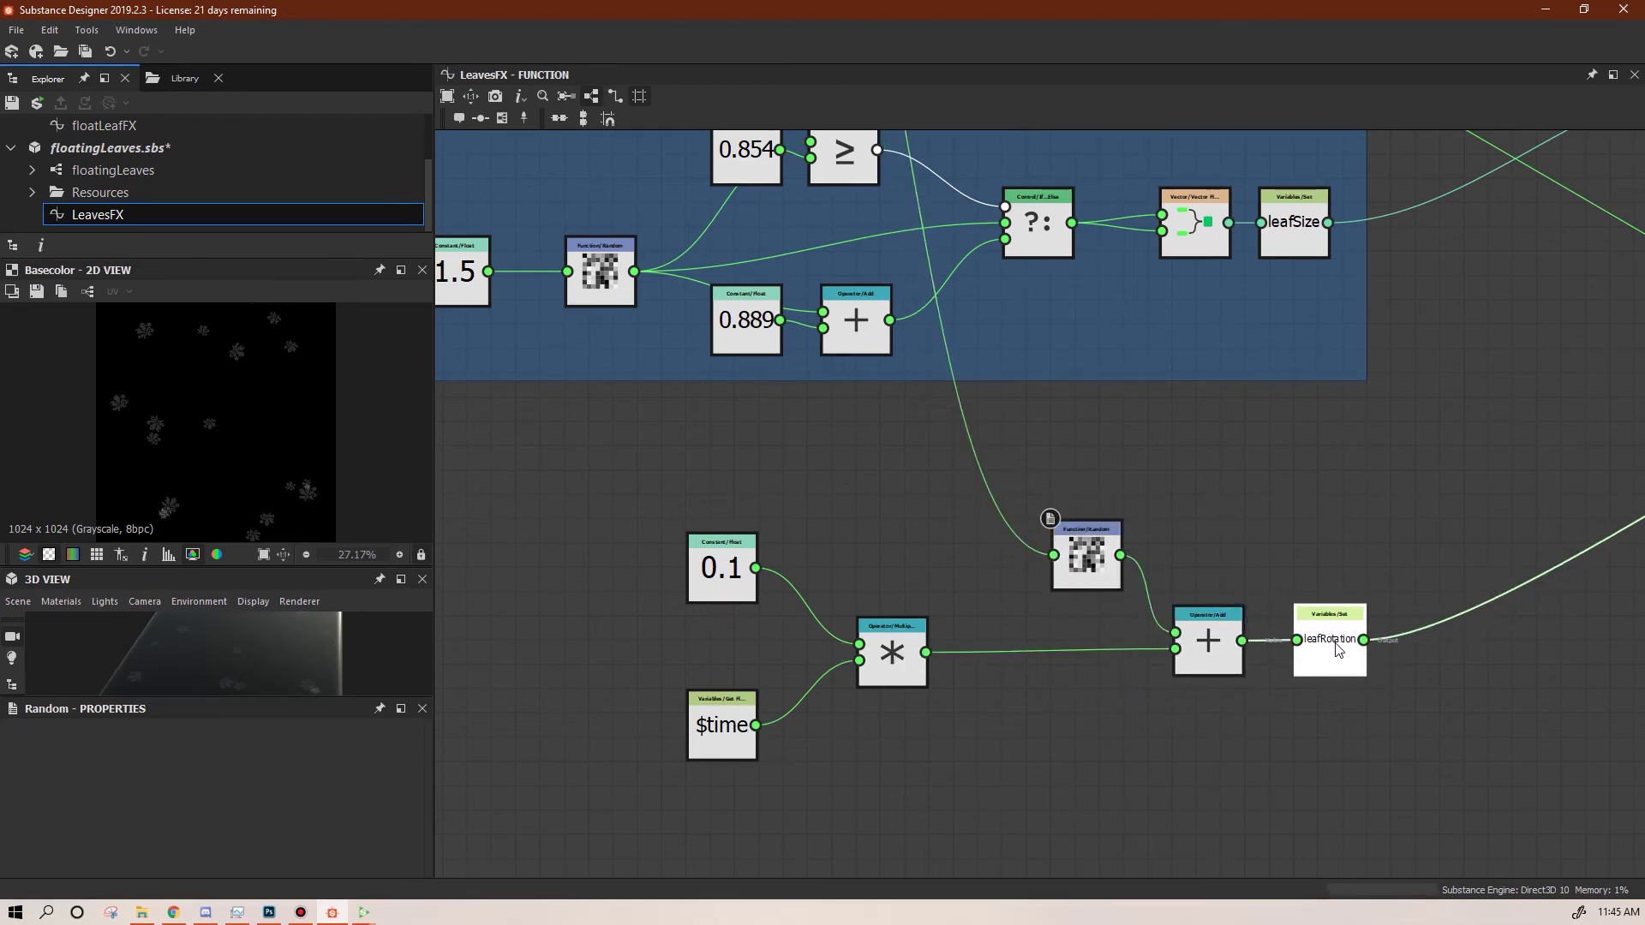
Save the floatingLeaves package, inspect the leaf animation on the 3D model in Substance Player, and return to Substance Designer
click(116, 149)
click(37, 104)
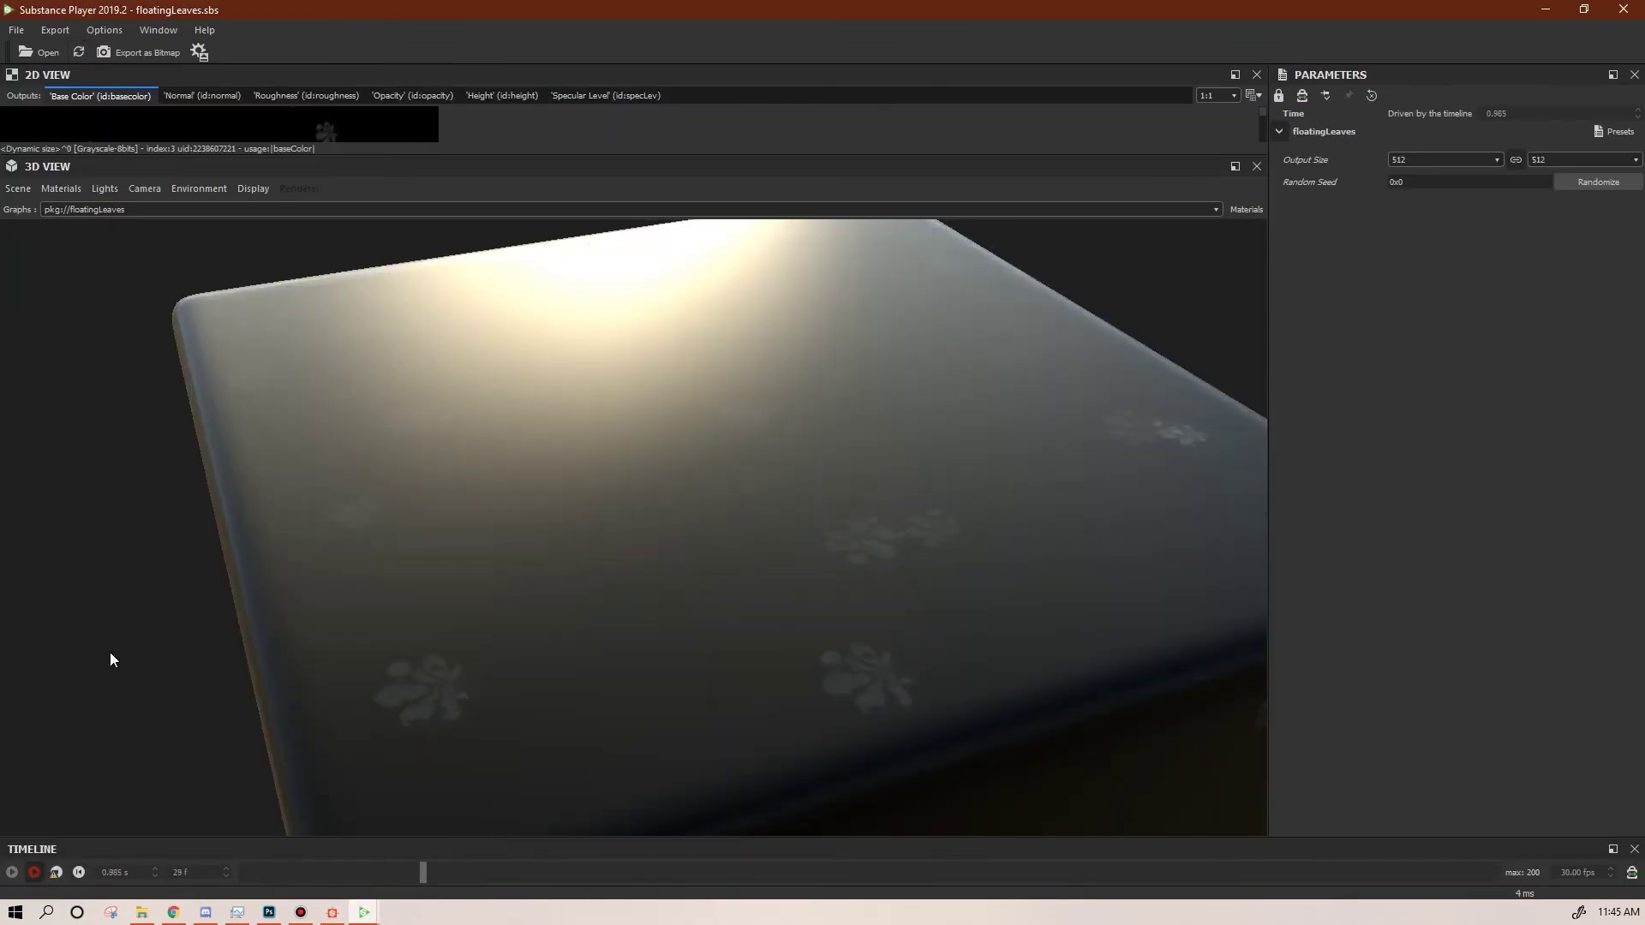
drag(125, 655, 339, 735)
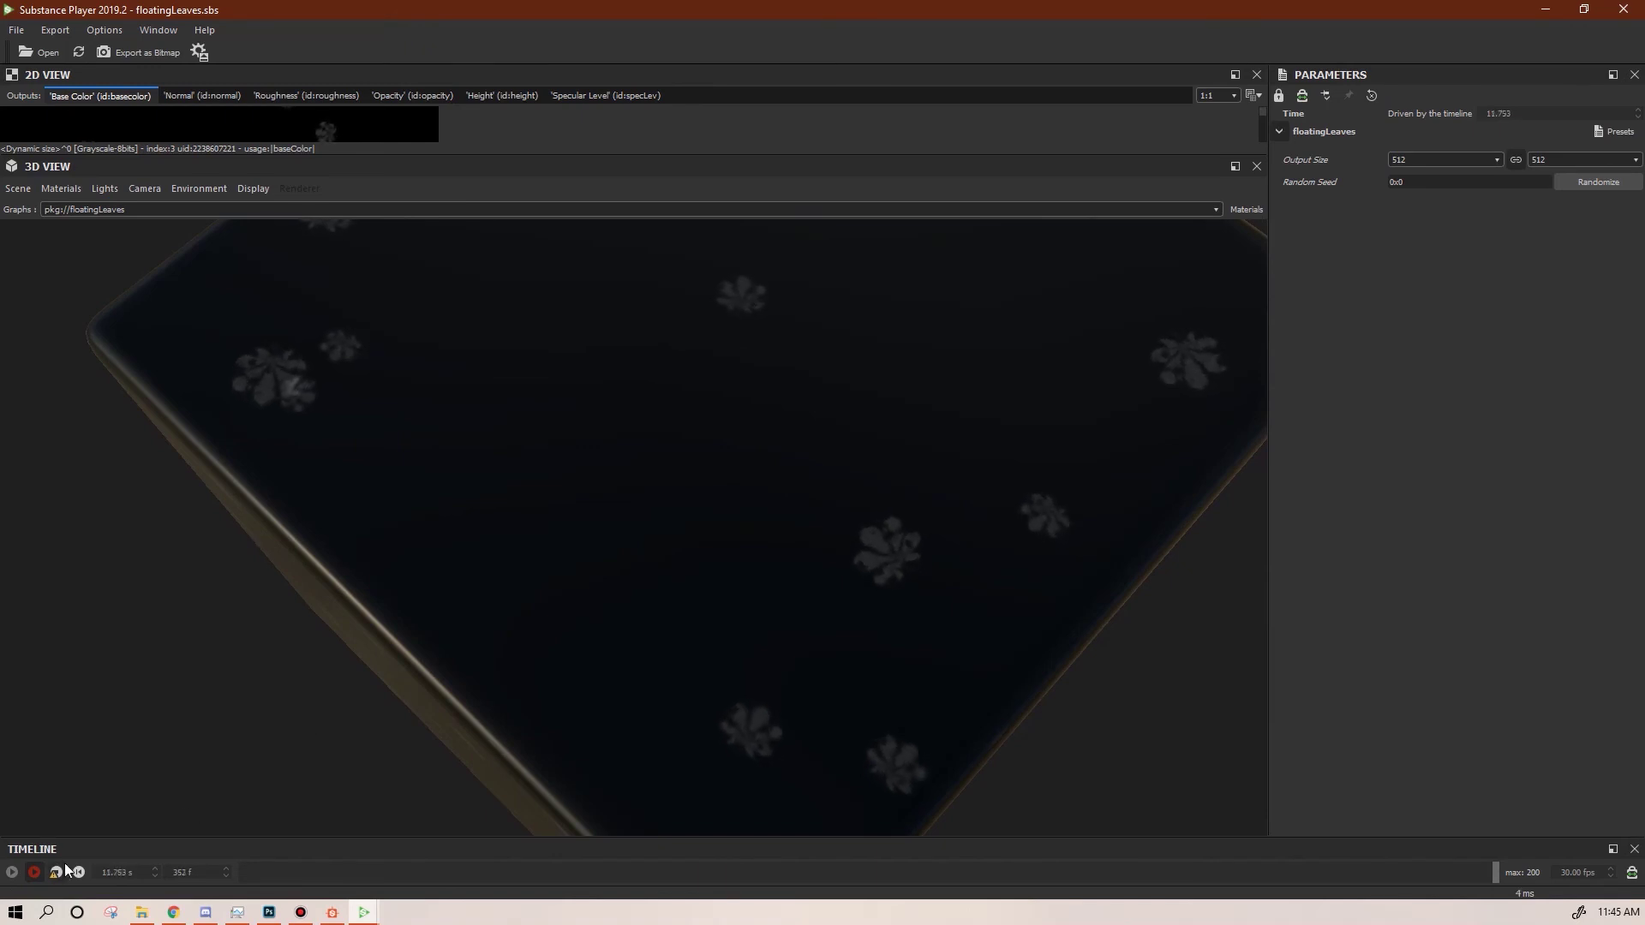
click(333, 912)
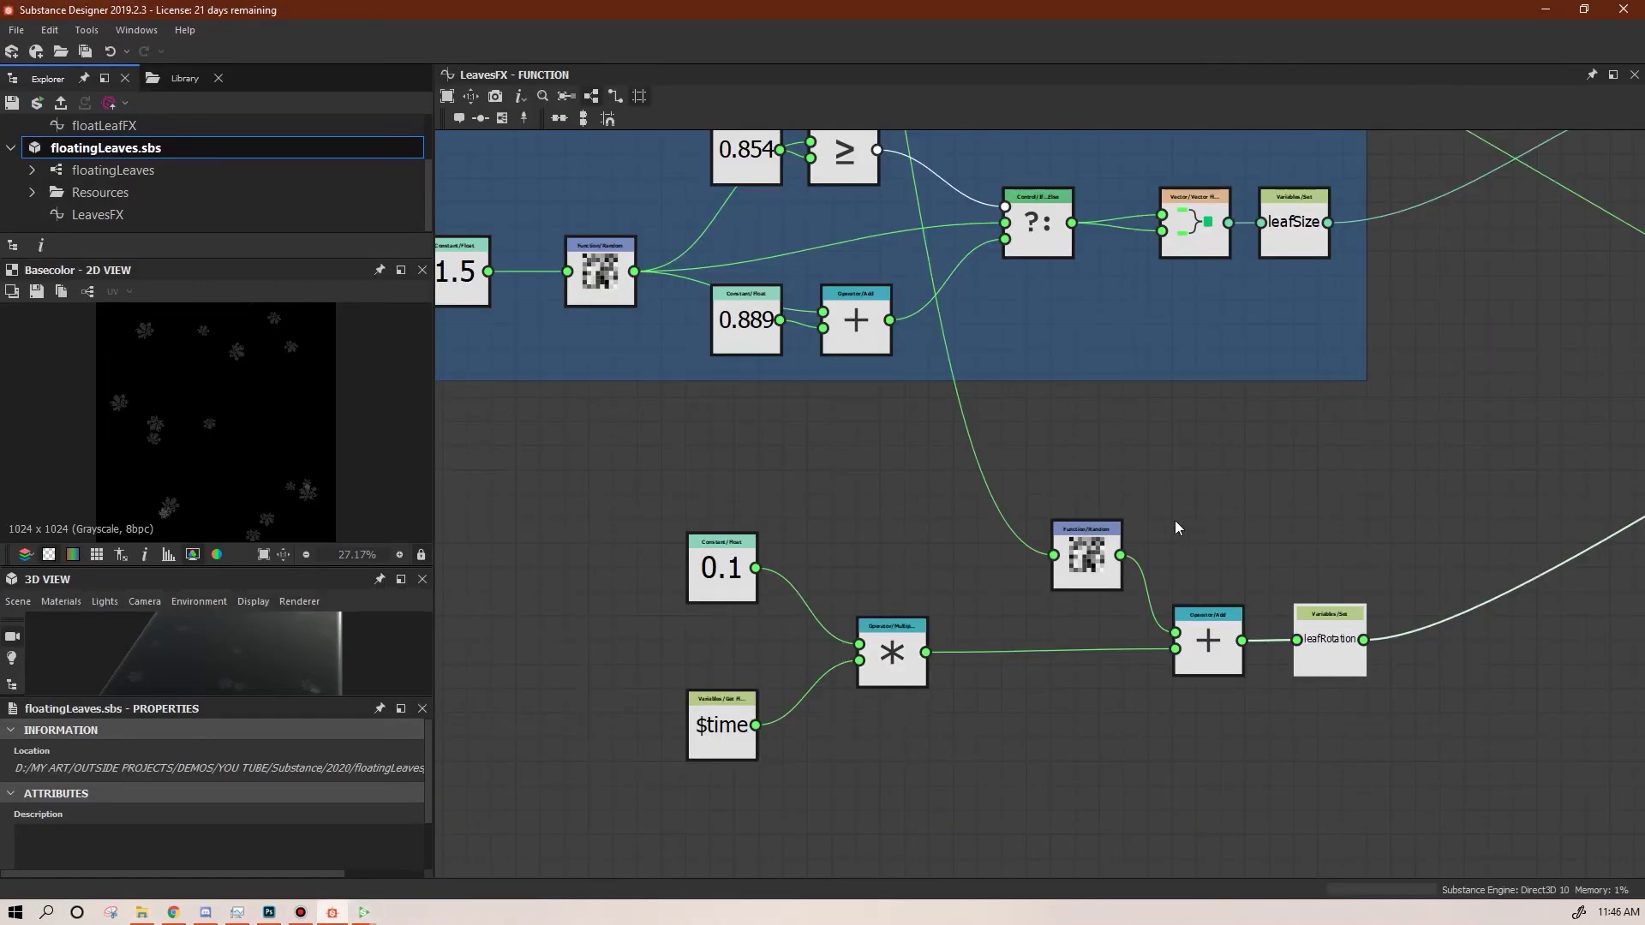
Frame the leafRotation node chain, including the 0.1 and $time nodes, and title the frame "rotation"
scroll(966, 716, down, 2)
drag(551, 429, 1234, 762)
right_click(1135, 561)
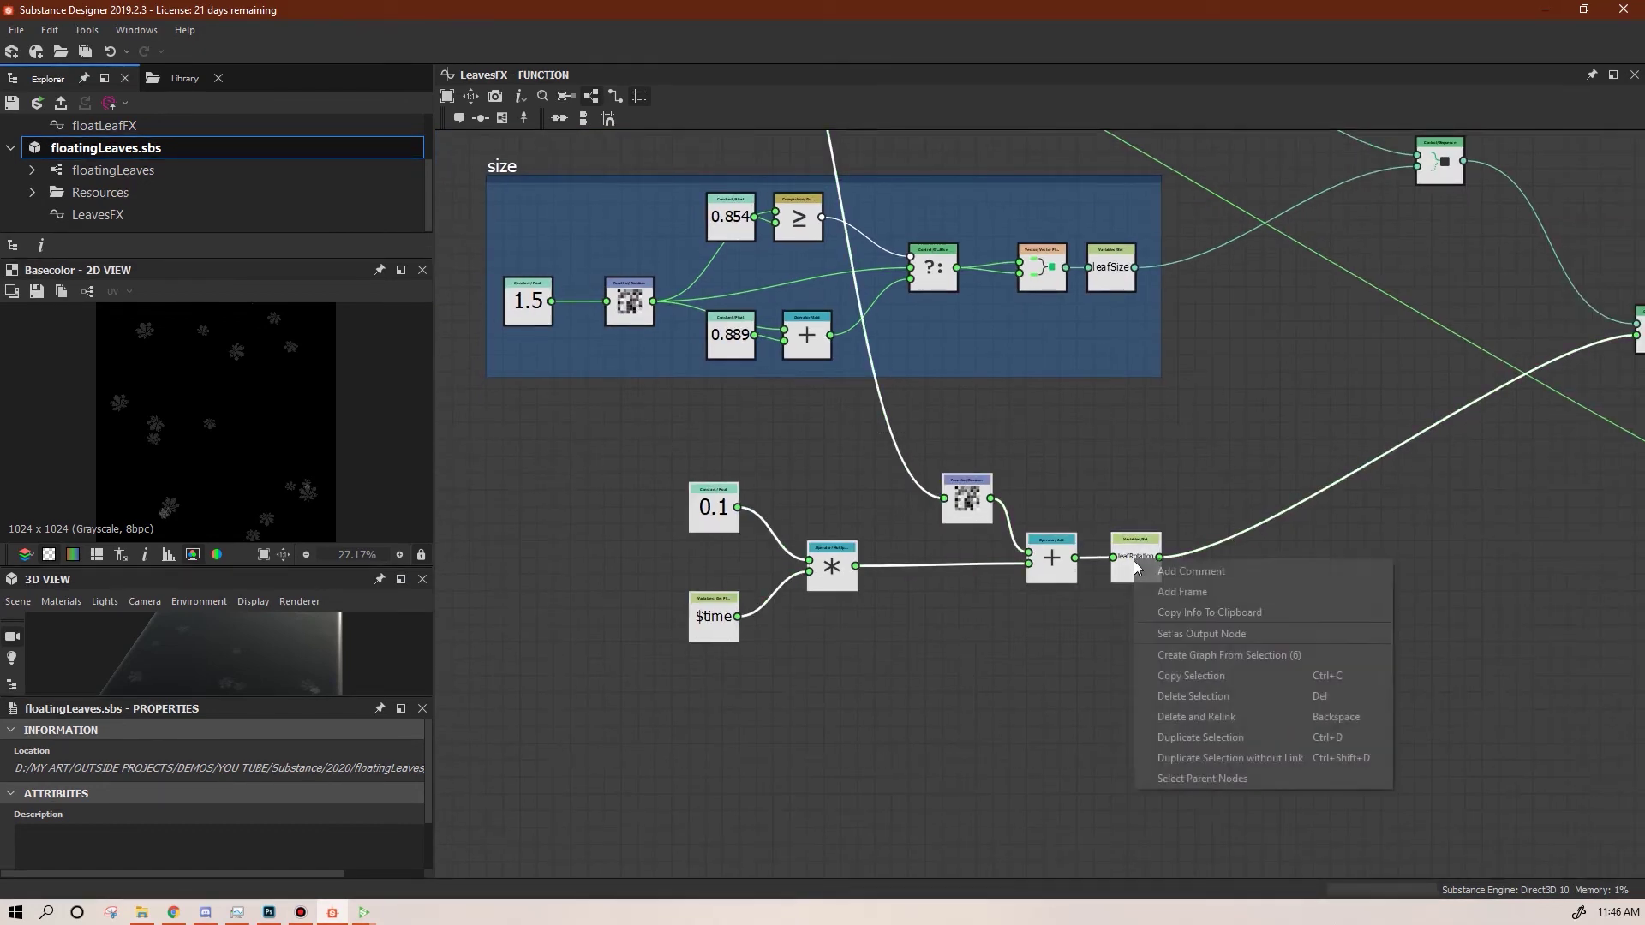
click(1191, 591)
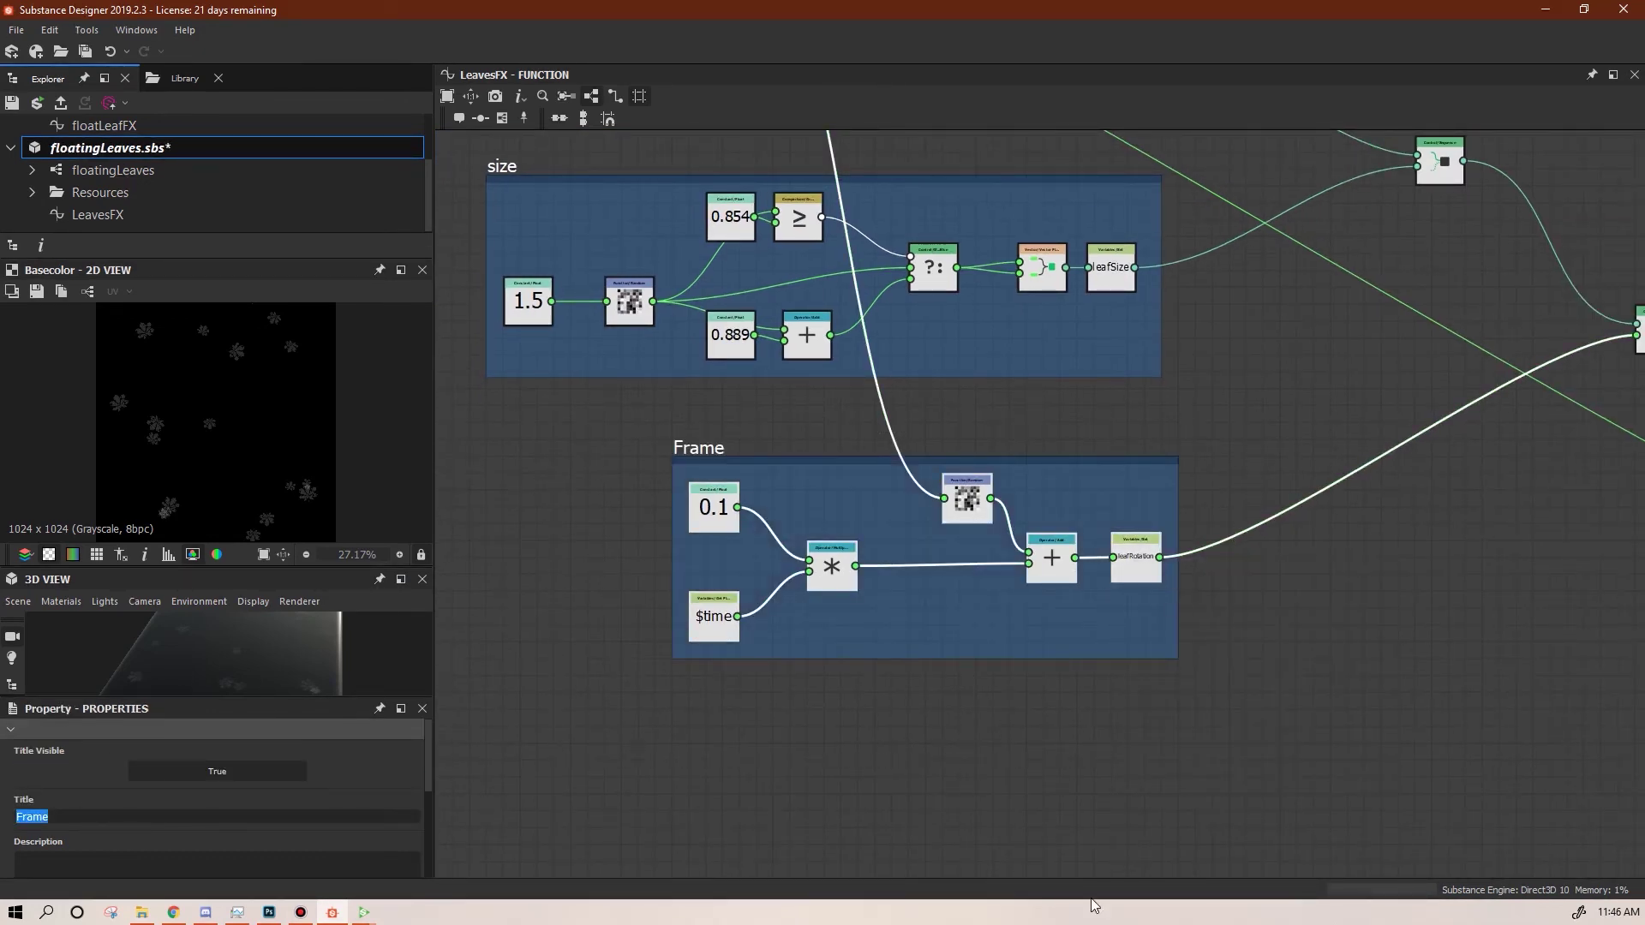
key(Return)
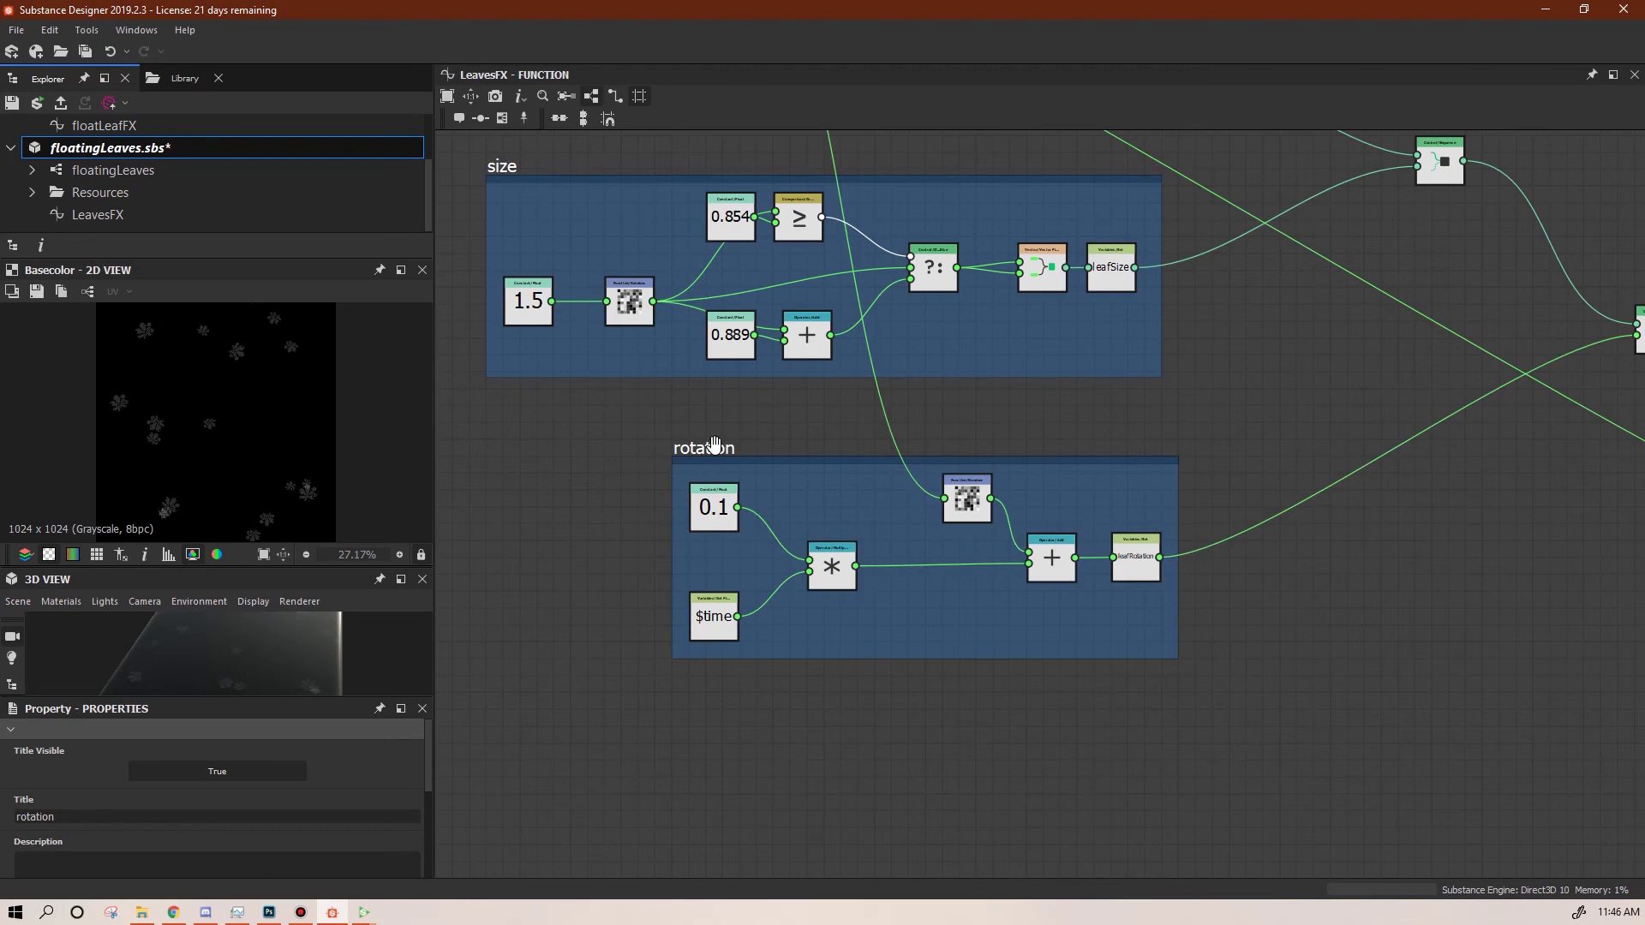
Move the leafOffset node group up and away from the size frame to make room around it
scroll(1028, 431, down, 2)
middle_drag(1086, 476, 1199, 790)
drag(763, 319, 1131, 555)
drag(1114, 463, 994, 247)
click(1011, 481)
middle_drag(1025, 478, 1124, 580)
scroll(860, 463, up, 3)
middle_drag(858, 466, 879, 639)
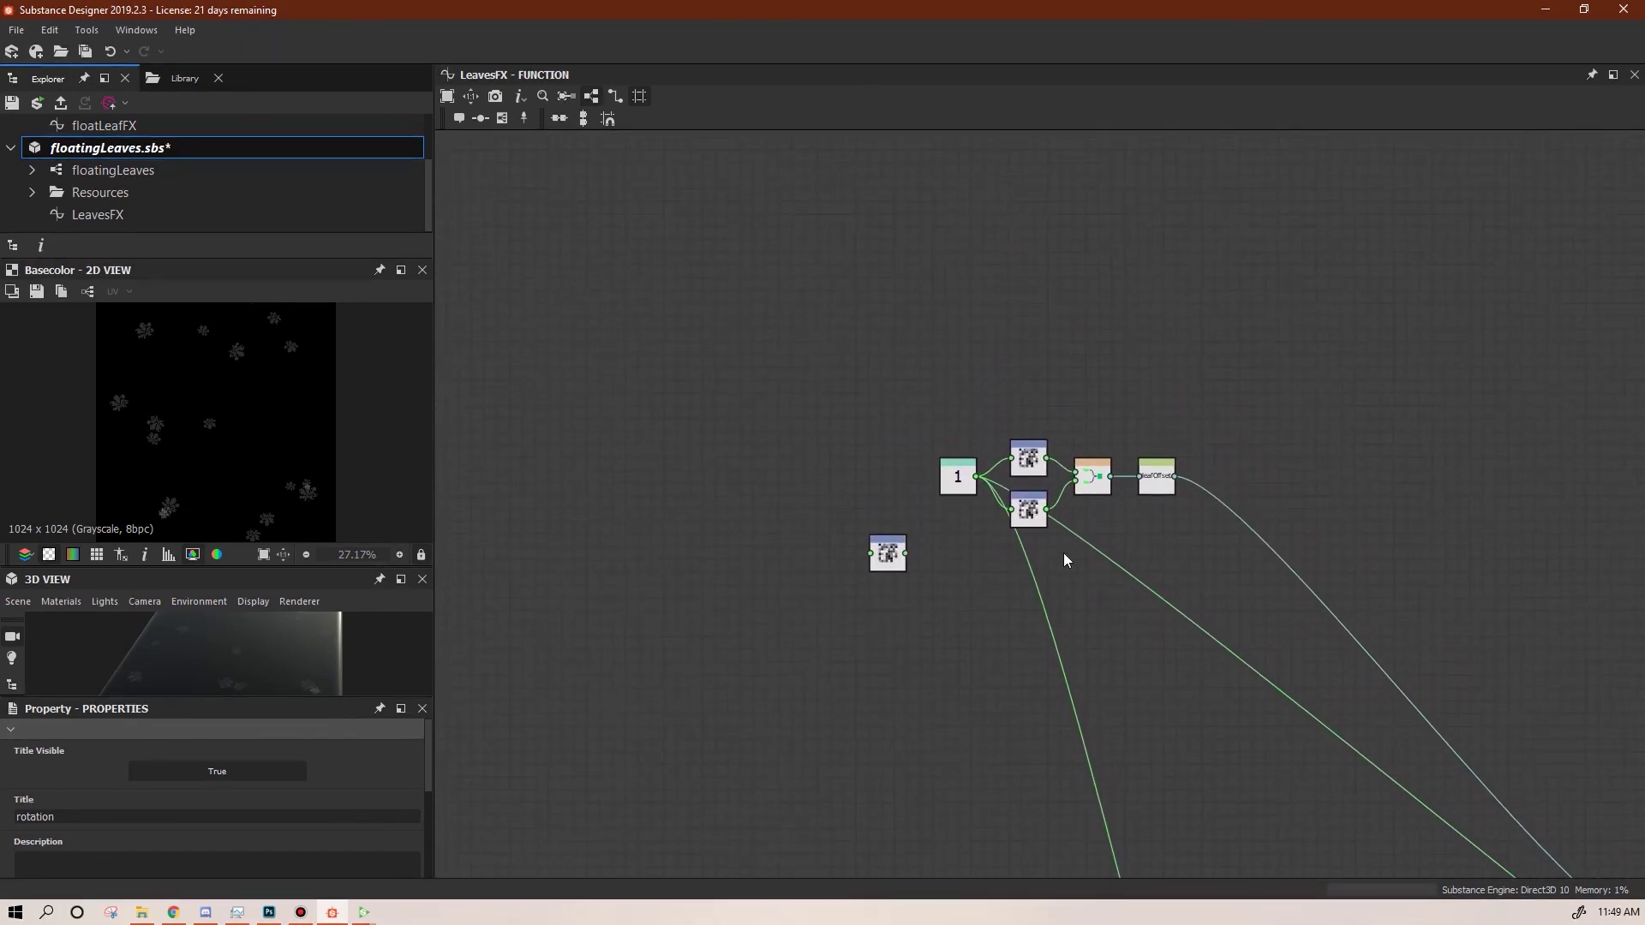
middle_drag(889, 612, 1070, 559)
Move the constant 1 node well to the left of the offset nodes and place a Random node above it, fed by the constant
drag(1136, 427, 704, 539)
scroll(1260, 657, up, 1)
scroll(1351, 748, down, 3)
middle_drag(1351, 747, 1182, 651)
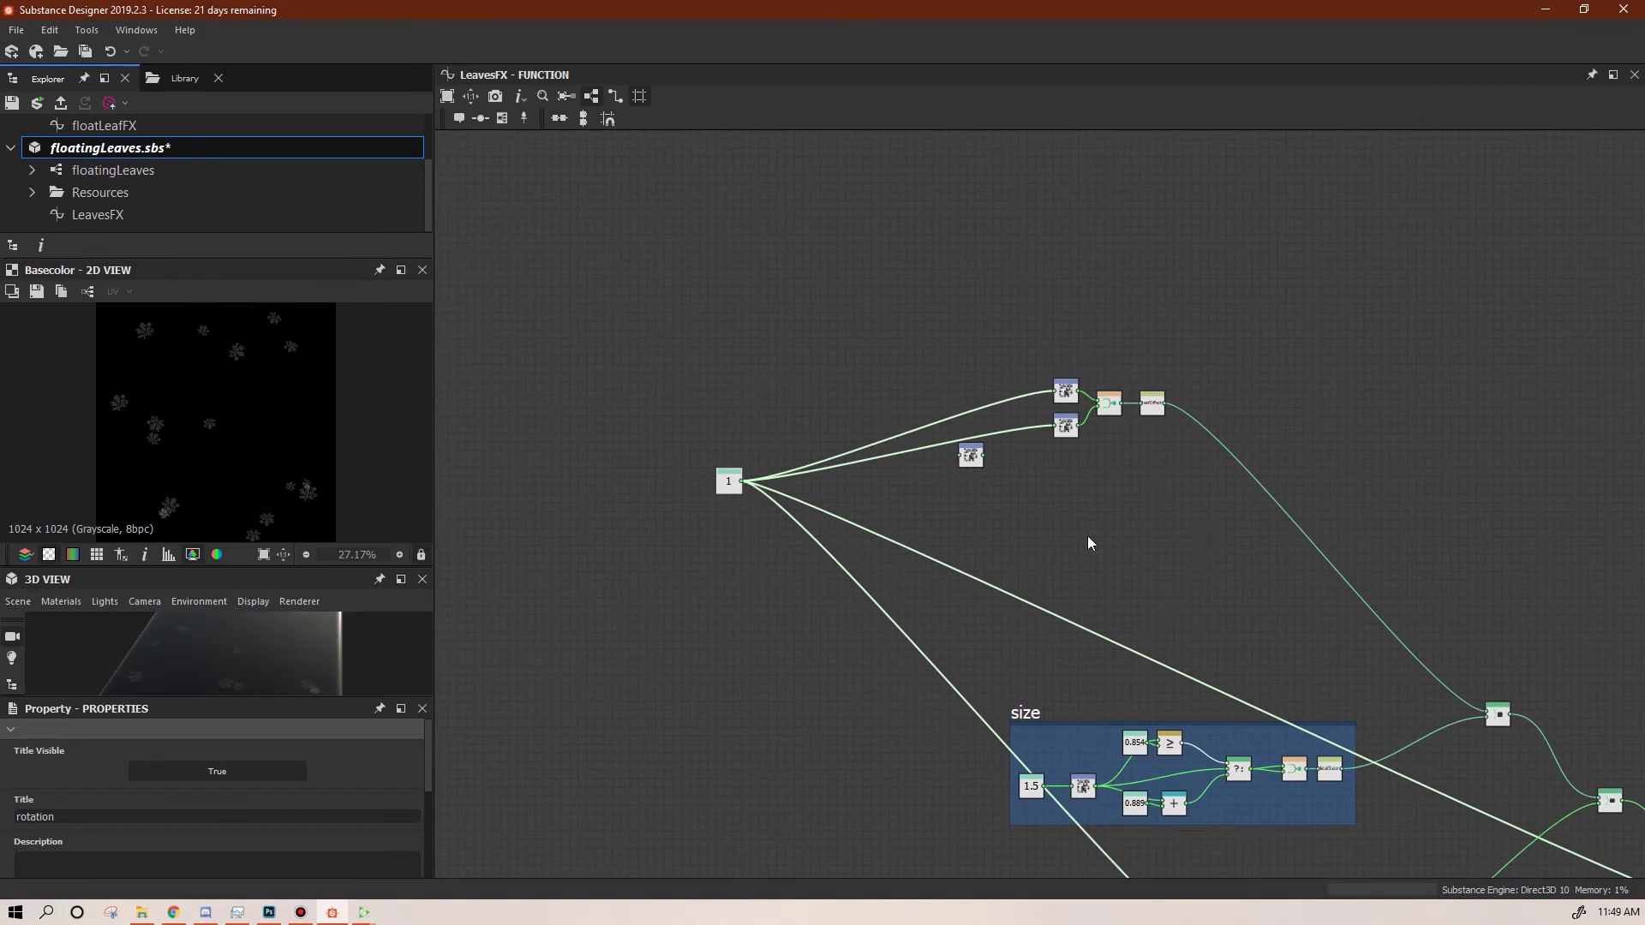
middle_drag(1098, 540, 1172, 573)
drag(1044, 501, 872, 306)
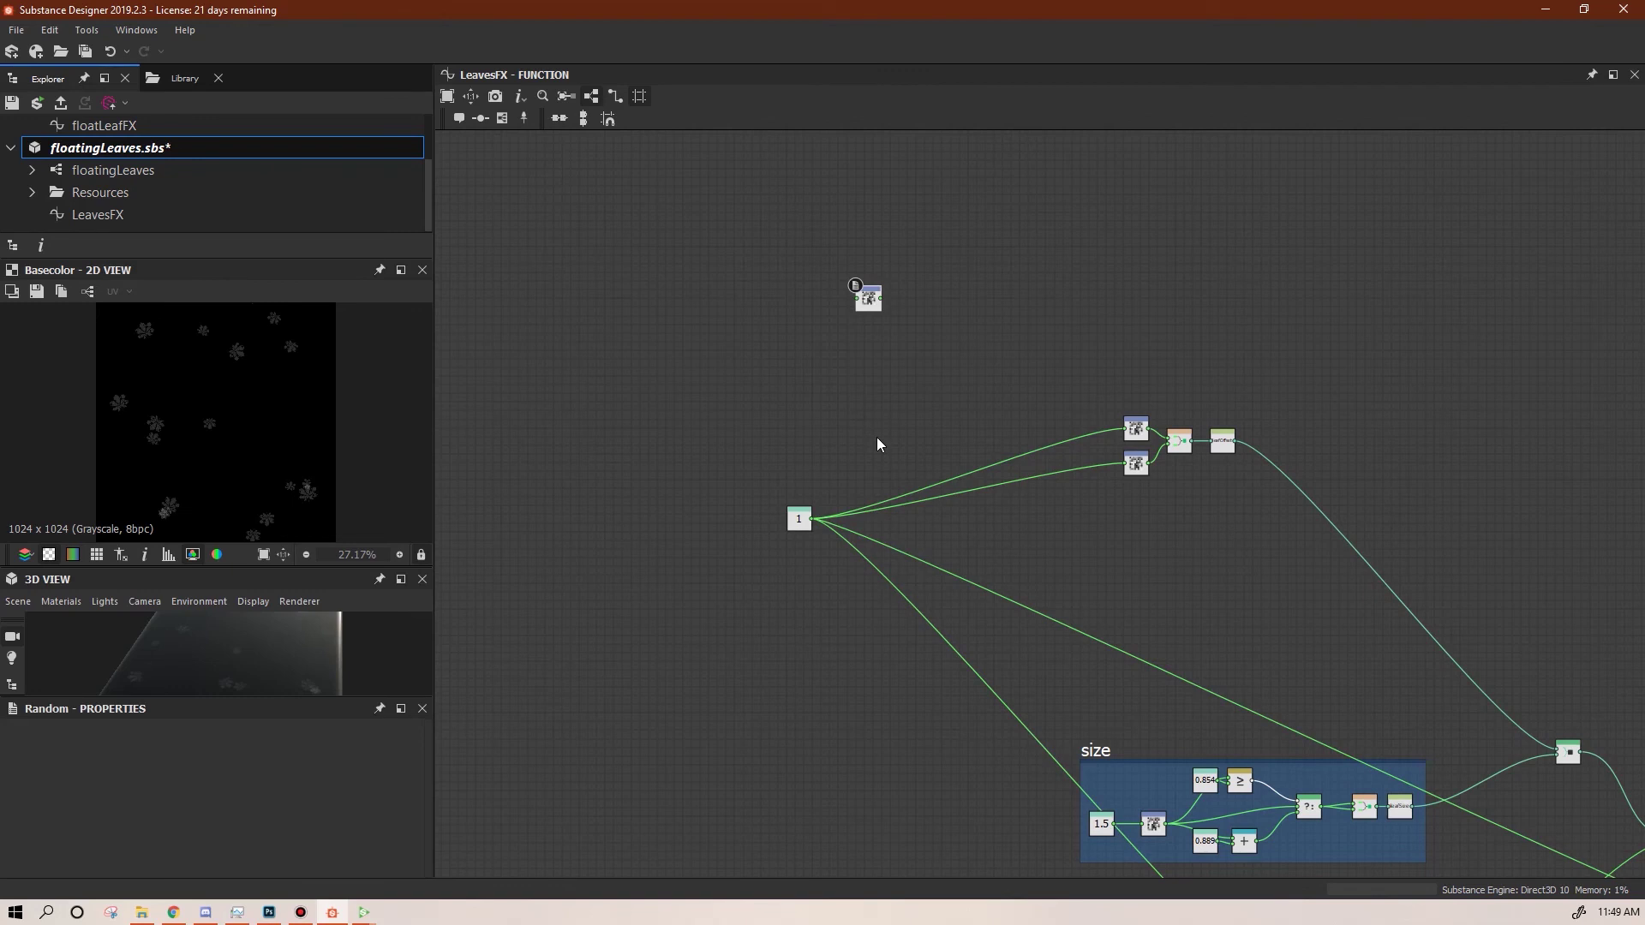
key(ctrl+d)
click(865, 395)
scroll(878, 325, up, 2)
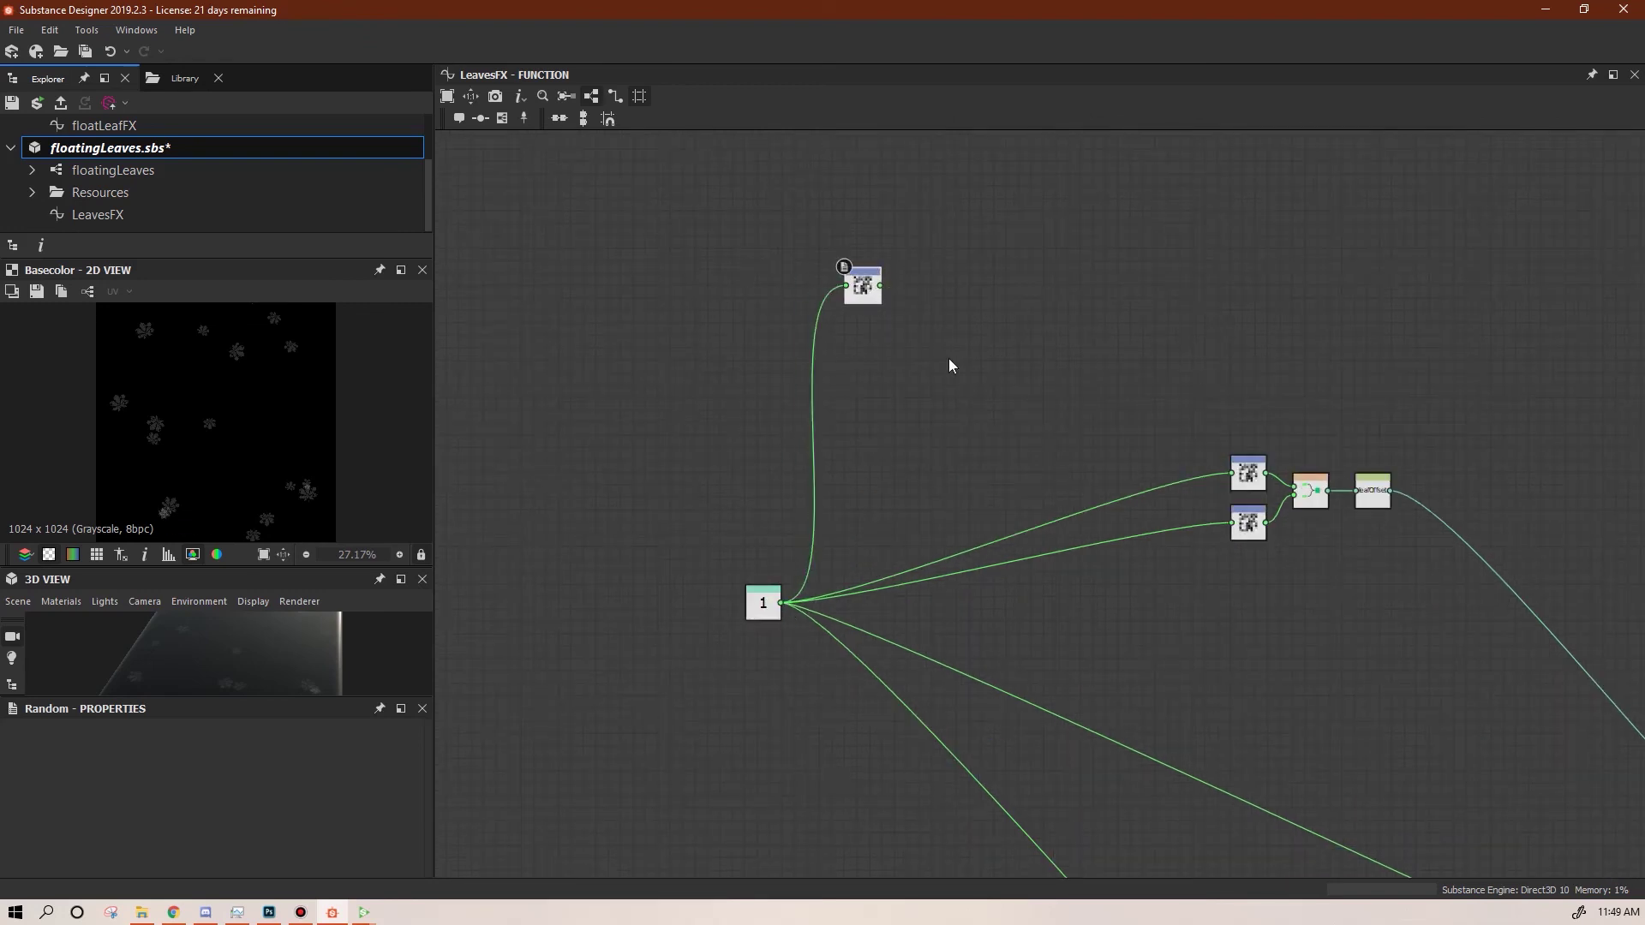
Add a Float constant set to 0.5 and place it below the upper Random node
right_click(983, 281)
mouse_move(1028, 293)
mouse_move(1277, 294)
click(1372, 293)
text(.5)
key(Return)
Add a Greater comparison node and connect the upper Random node and the 0.5 constant to its inputs
right_click(997, 299)
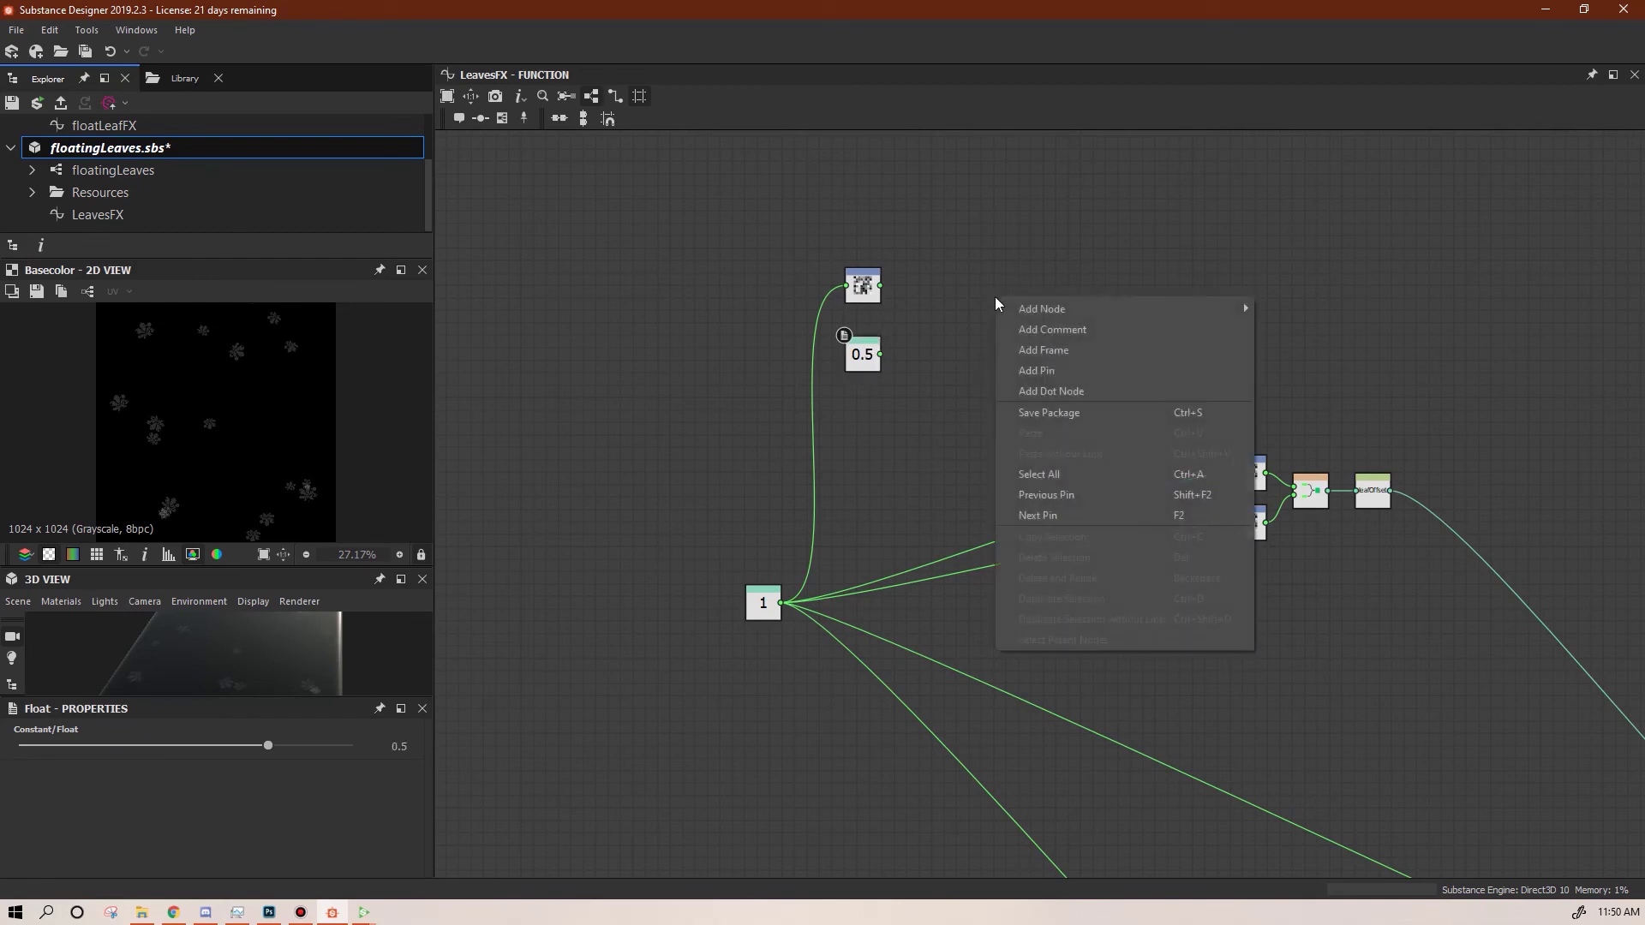
mouse_move(1190, 312)
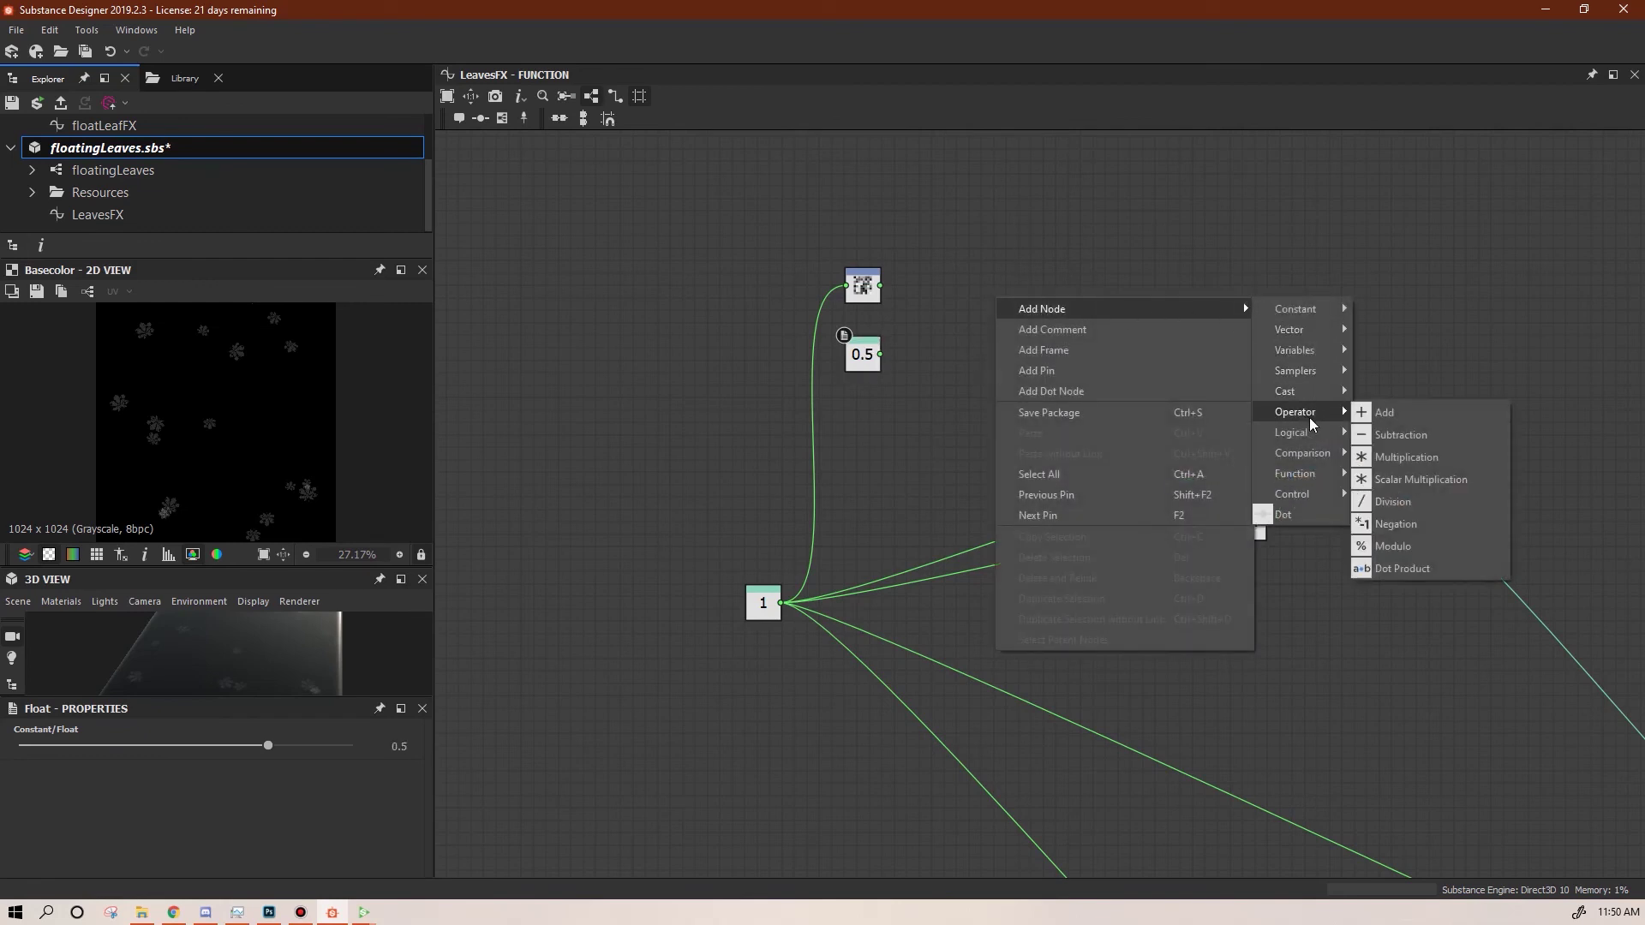
mouse_move(1324, 454)
click(1390, 498)
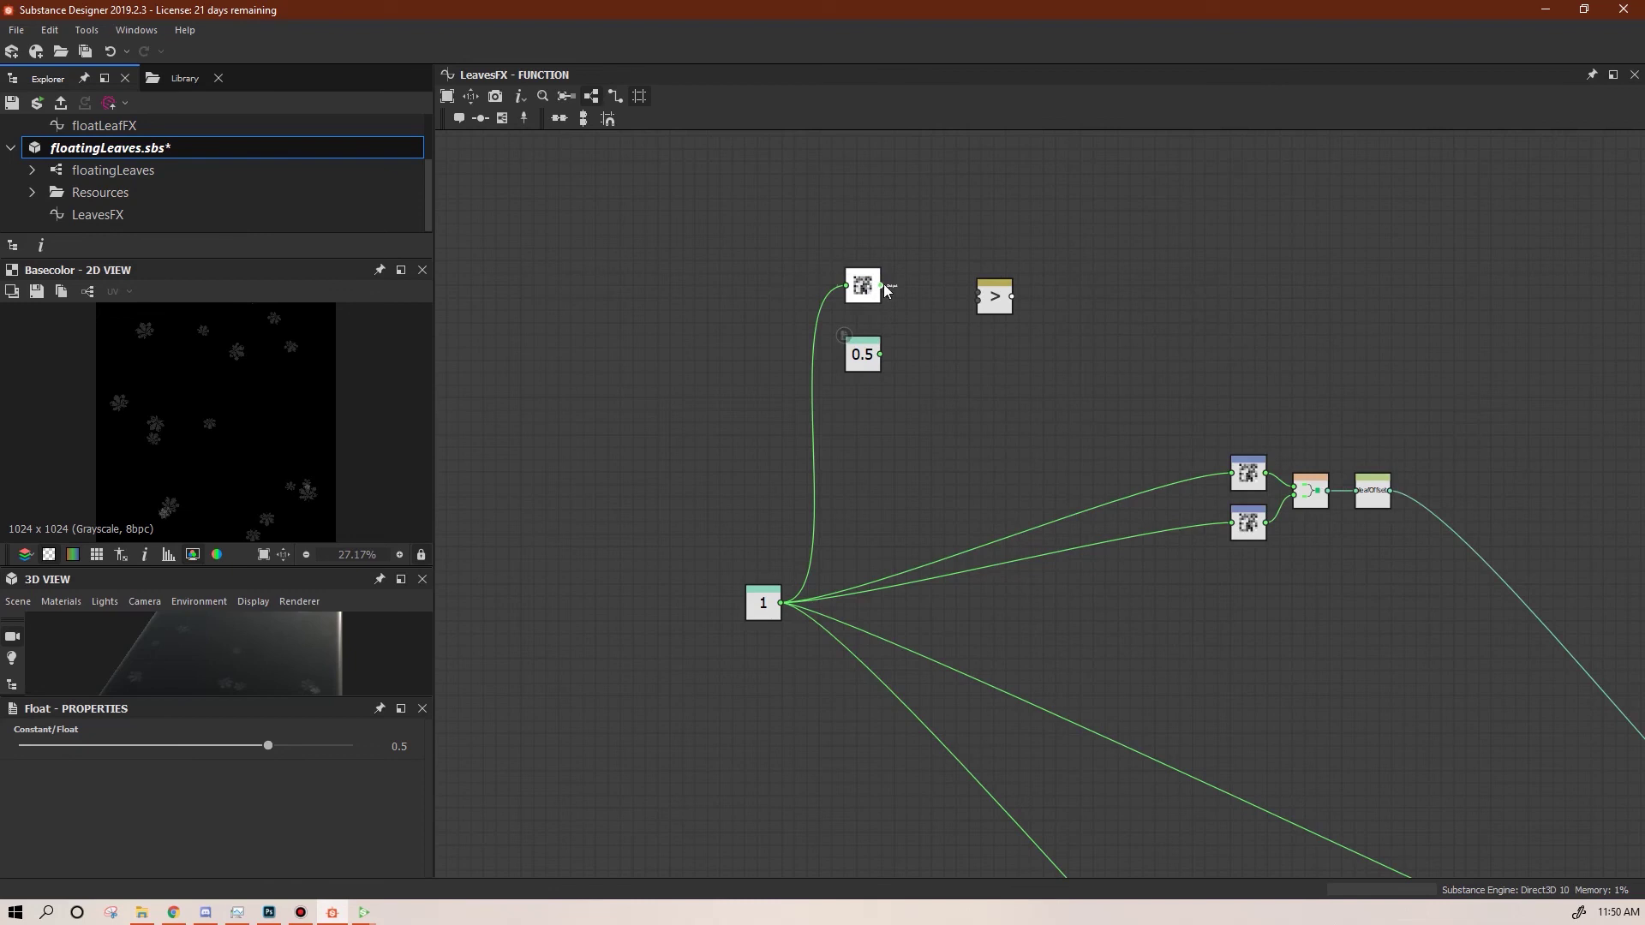
drag(883, 286, 977, 298)
drag(880, 355, 928, 308)
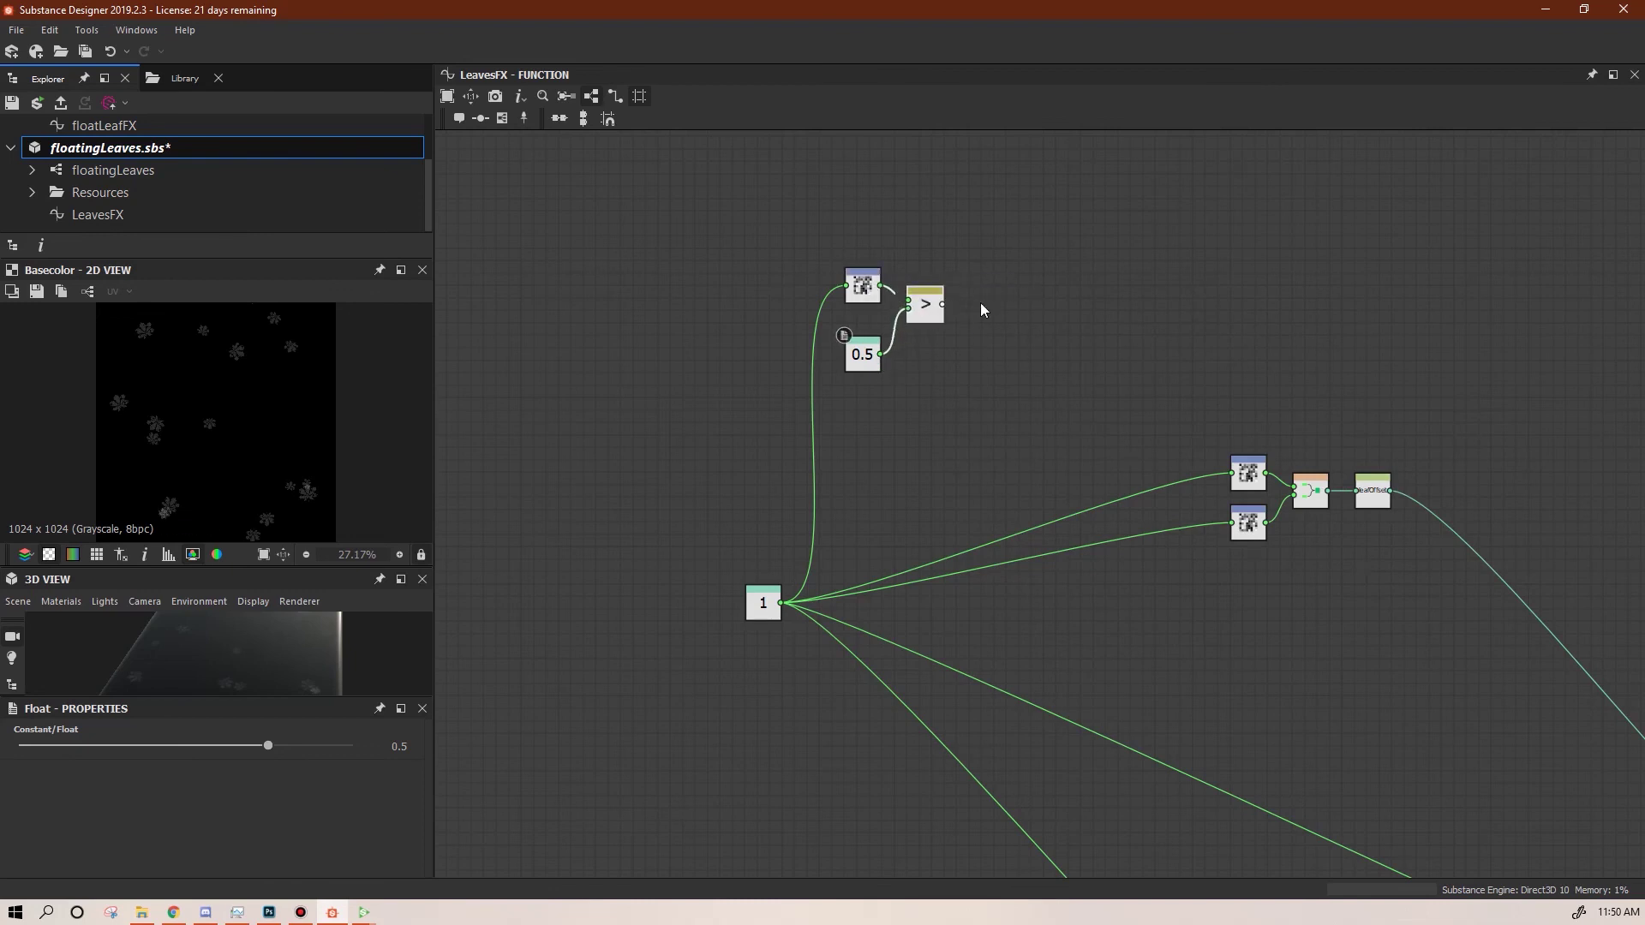
Add an If...Else node after the Greater node and use the comparison as its condition
right_click(1018, 286)
mouse_move(1075, 298)
mouse_move(1354, 483)
click(1407, 508)
Add a Negation node, connect the constant 1 to its input, and place it below the Greater node
right_click(985, 358)
mouse_move(1114, 366)
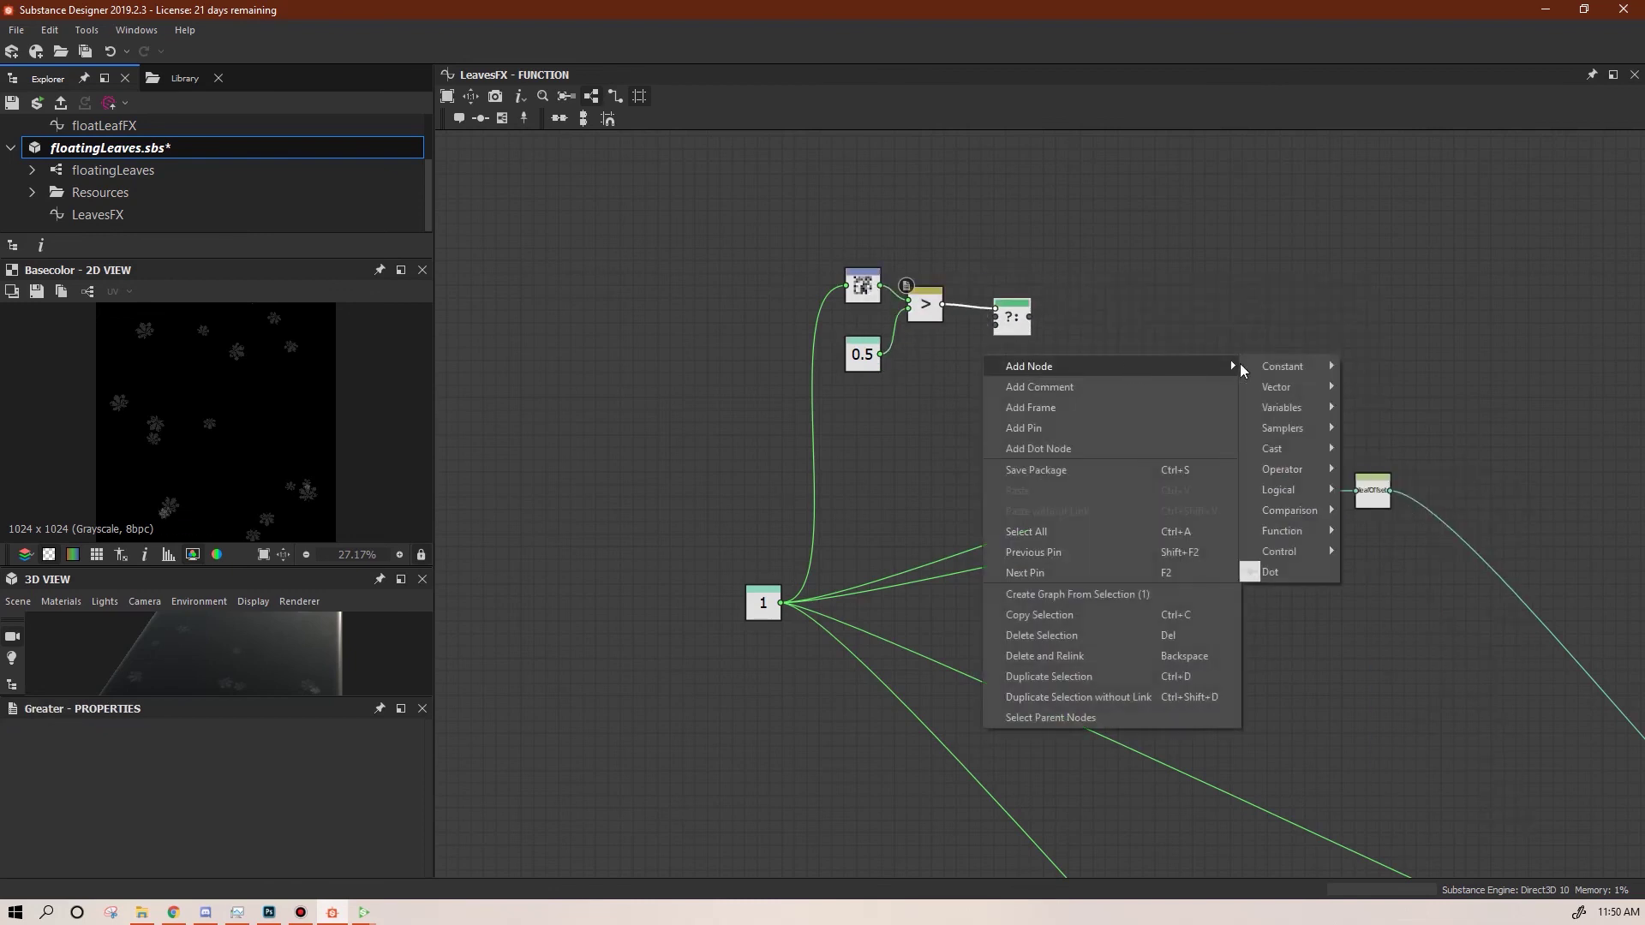
mouse_move(1310, 530)
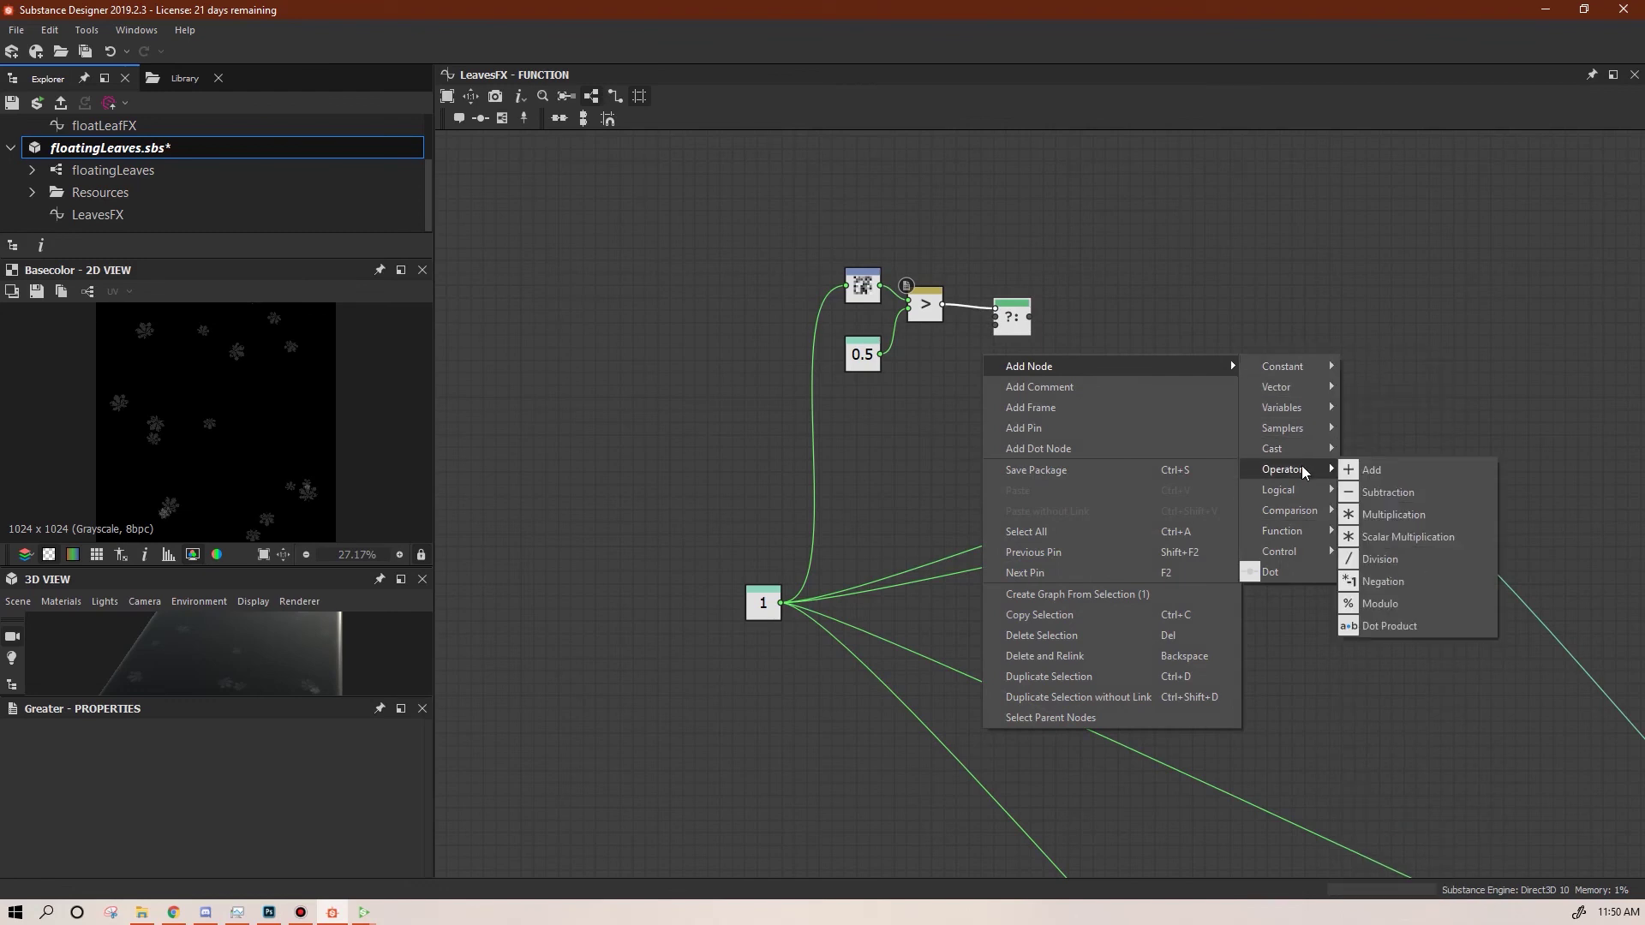
mouse_move(1303, 468)
click(1386, 581)
drag(982, 353, 782, 604)
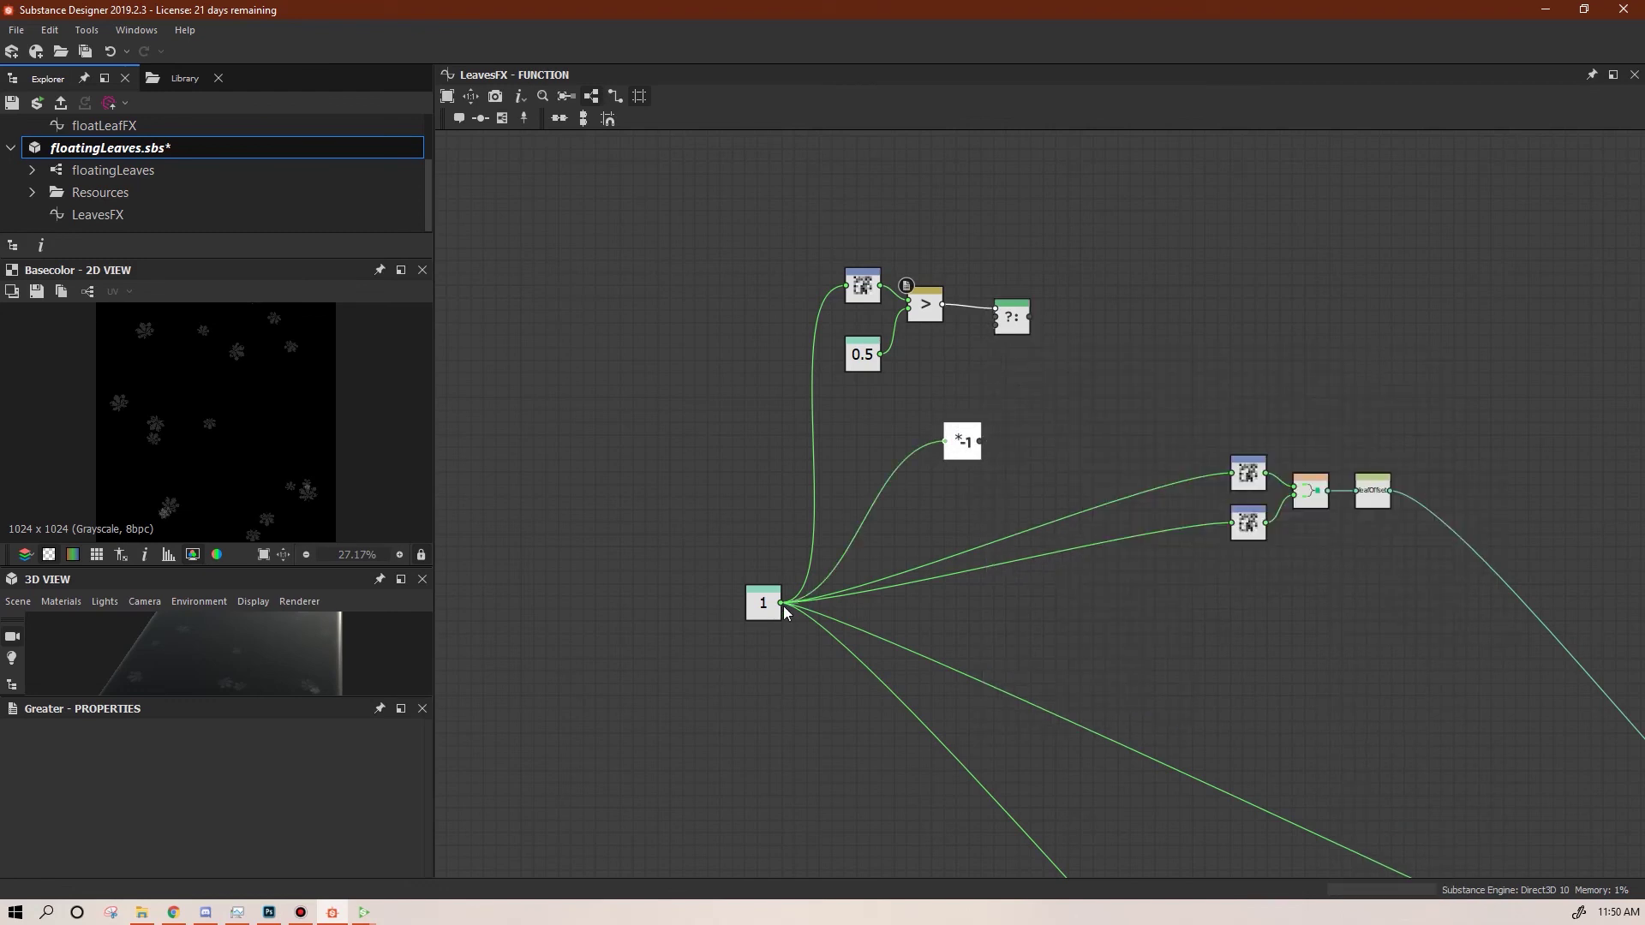
drag(957, 441, 945, 379)
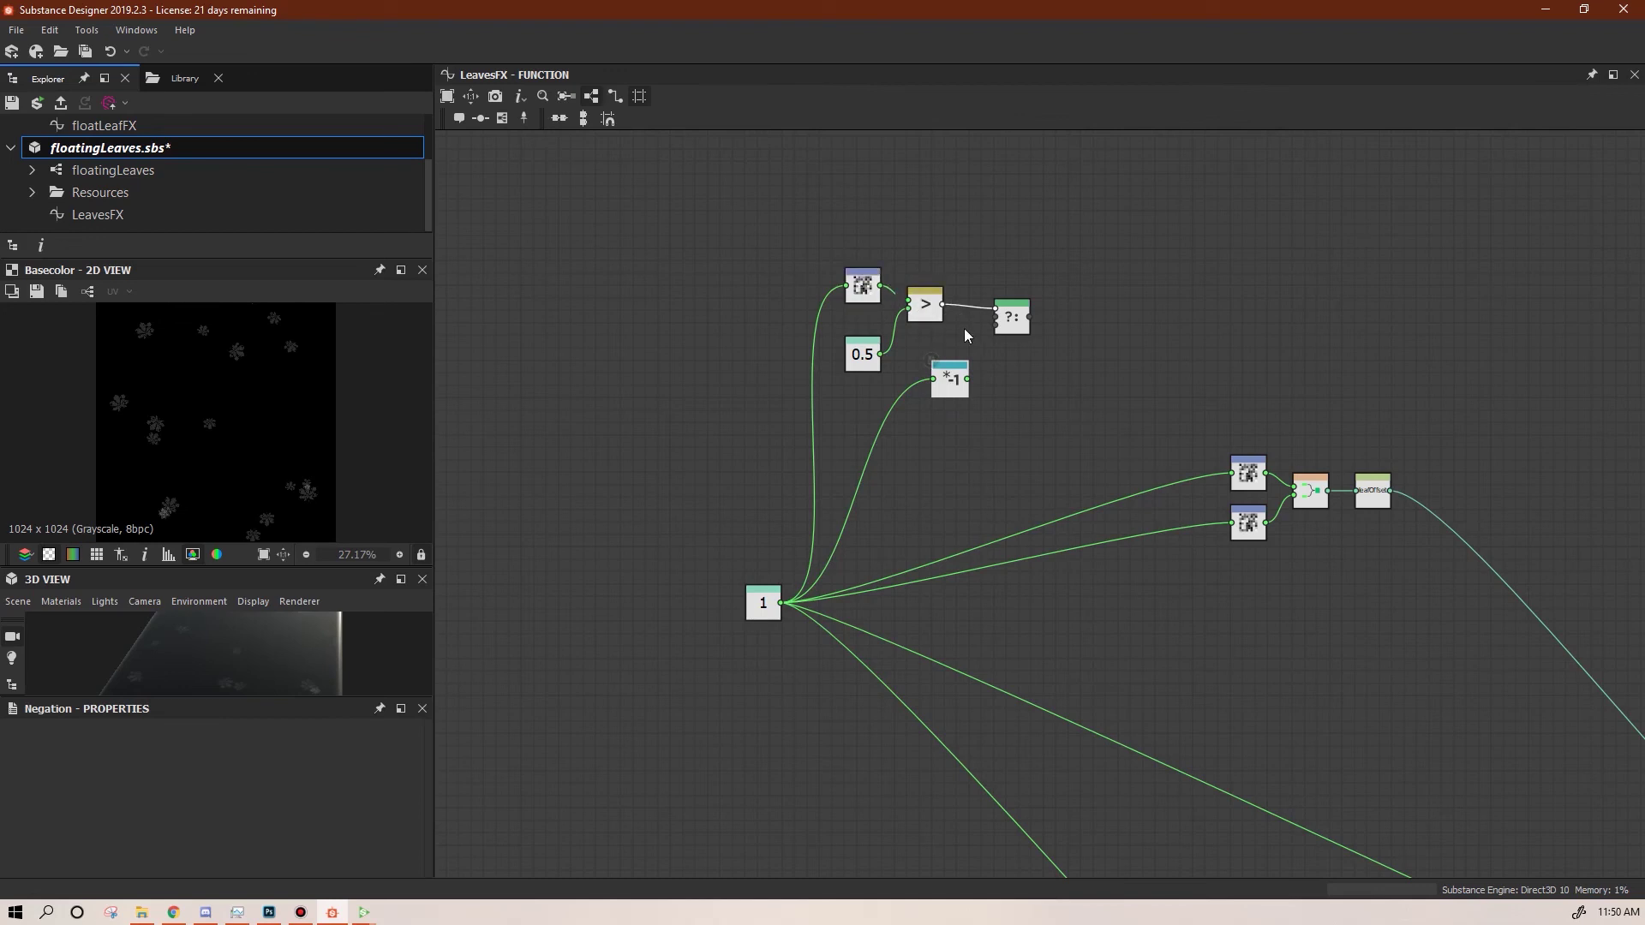
Connect the Negation node and the constant 1 to the If...Else node's two branch inputs and arrange the nodes compactly
drag(968, 379, 782, 603)
drag(1021, 321, 930, 290)
click(930, 307)
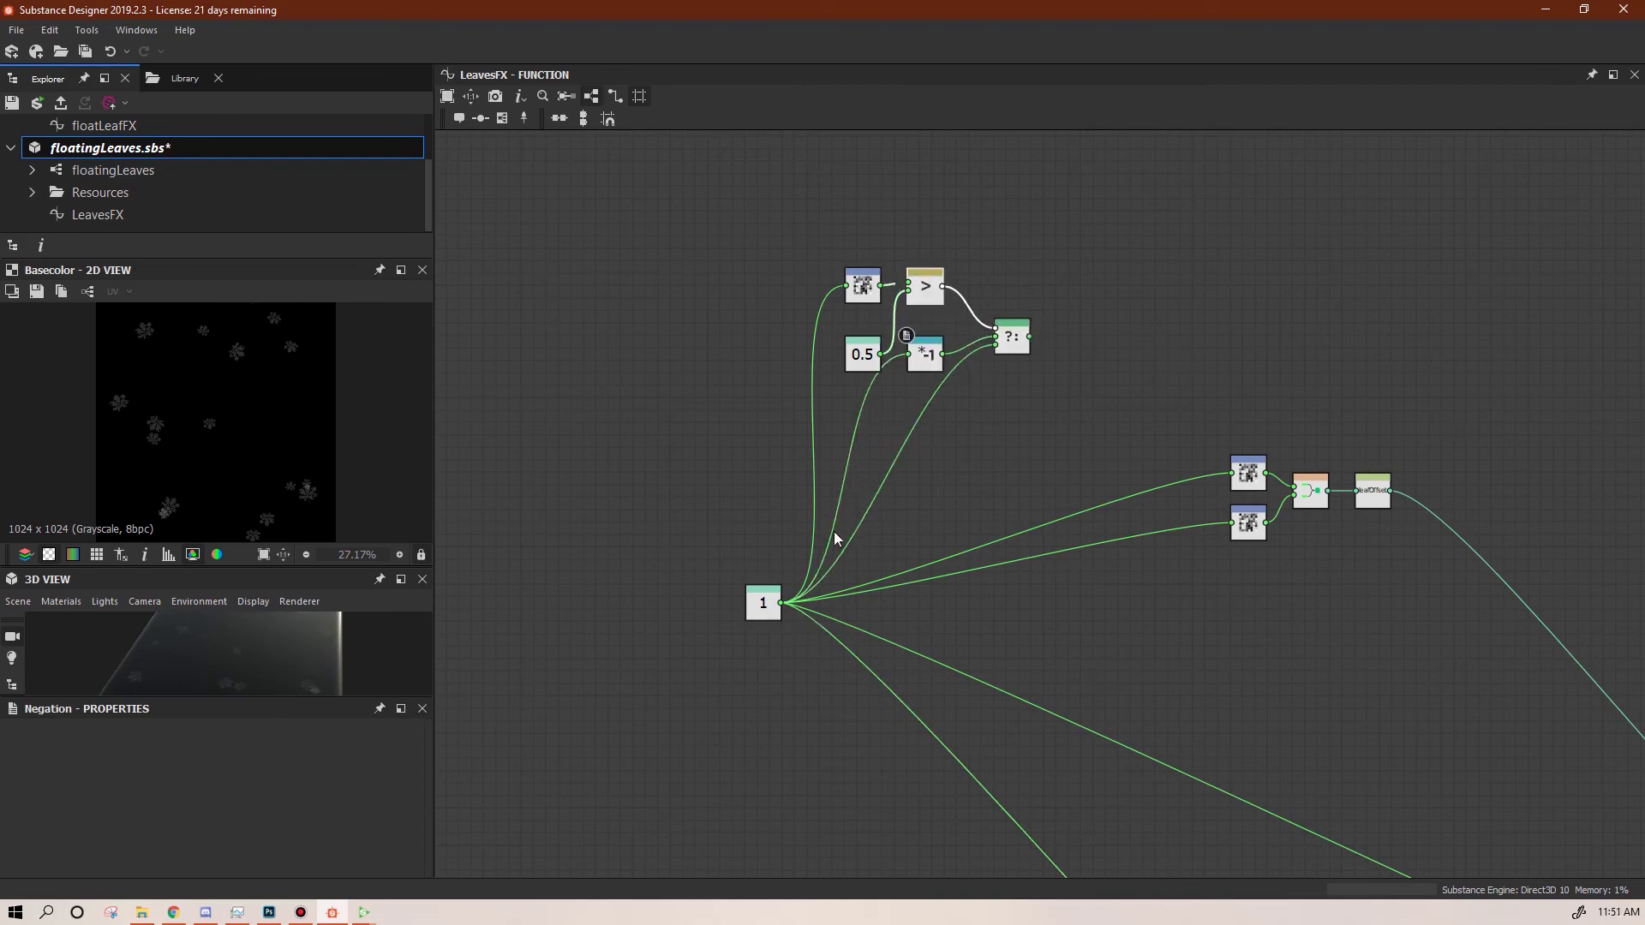
drag(1012, 336, 992, 317)
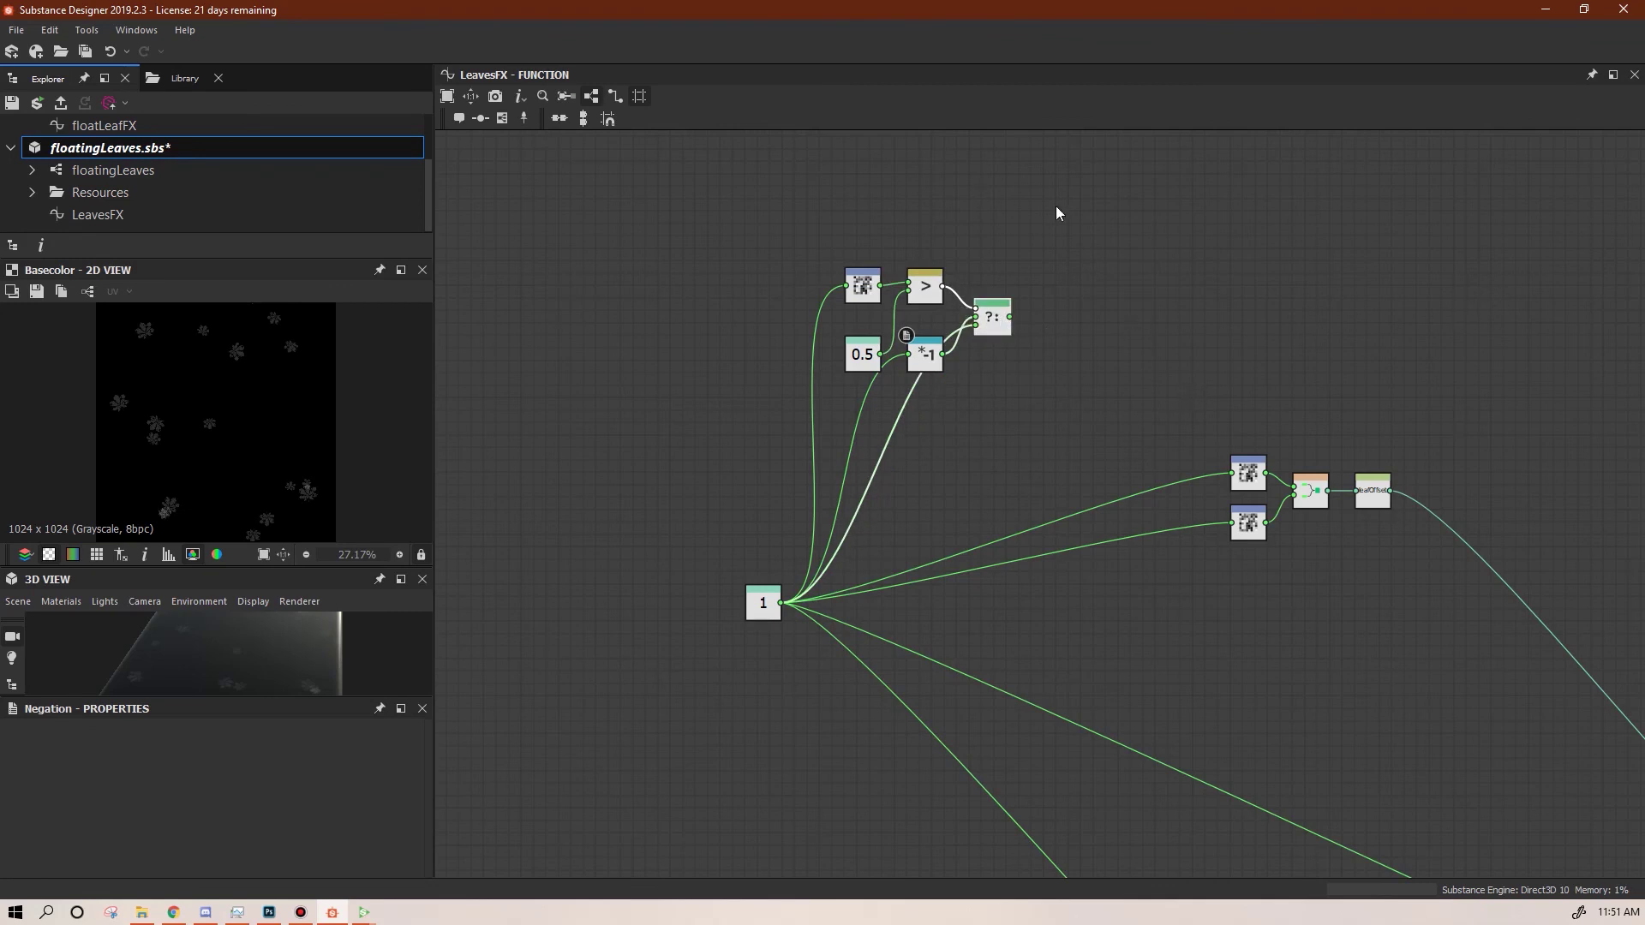
Frame the Random, 0.5, Greater, Negation and If...Else nodes and title the frame "dir of mvmt"
drag(1089, 224, 846, 385)
right_click(995, 318)
click(1025, 352)
drag(55, 816, 16, 816)
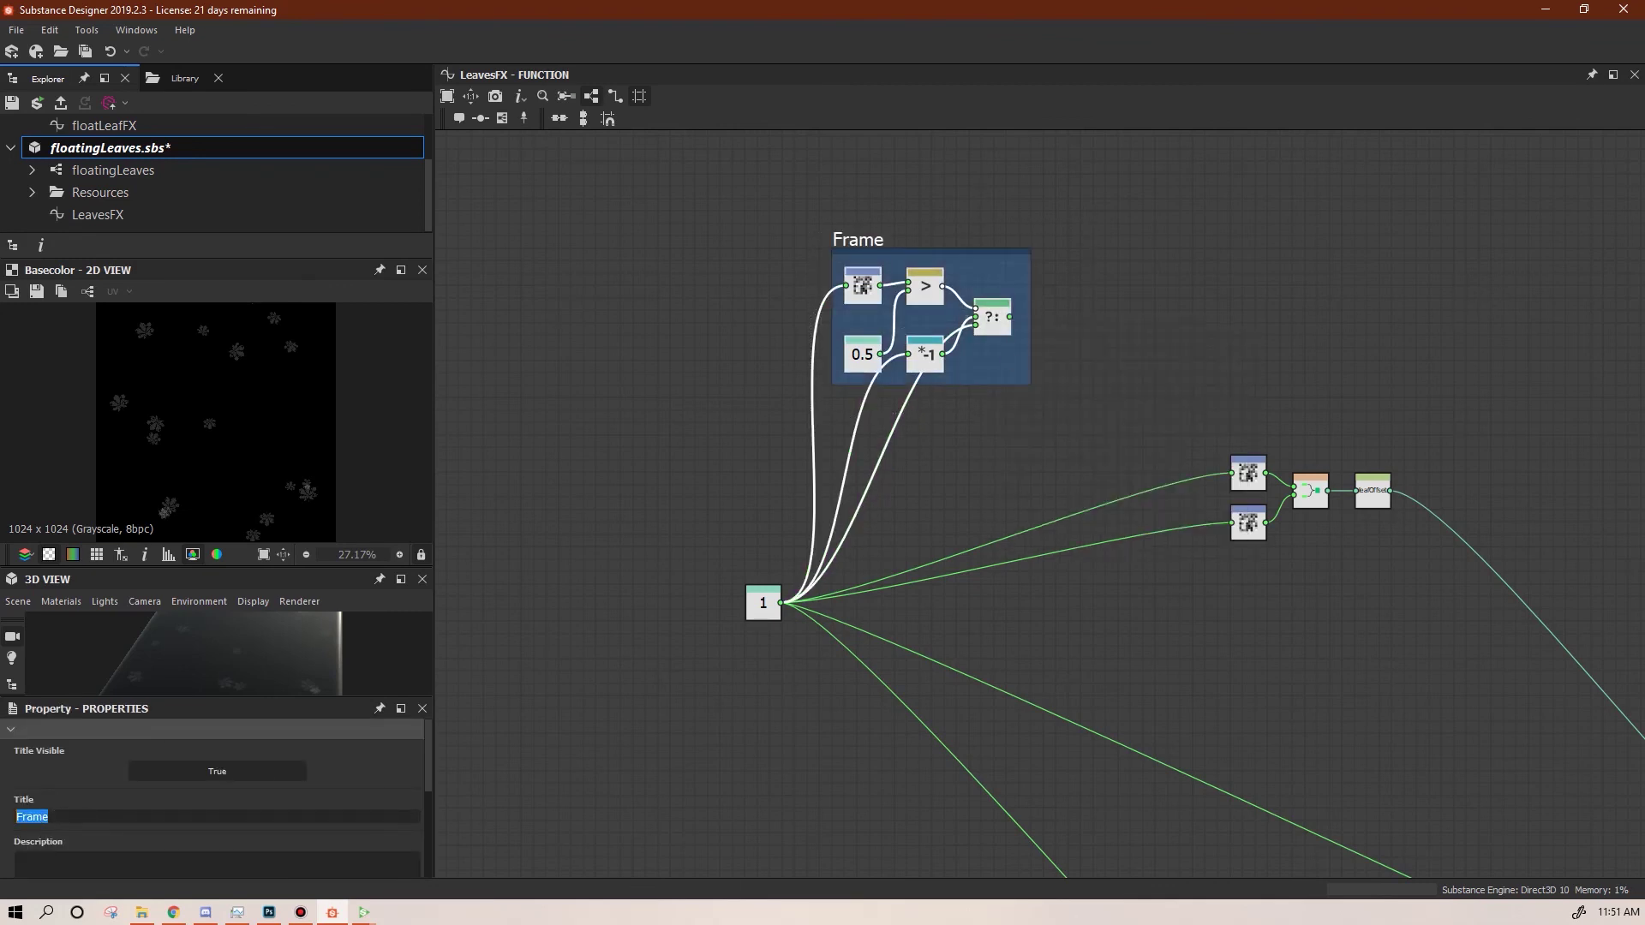
click(1303, 665)
Duplicate the "dir of mvmt" frame with its nodes and stack the copy directly below the original
drag(965, 243, 935, 181)
key(ctrl+c)
key(ctrl+v)
drag(1047, 425, 899, 338)
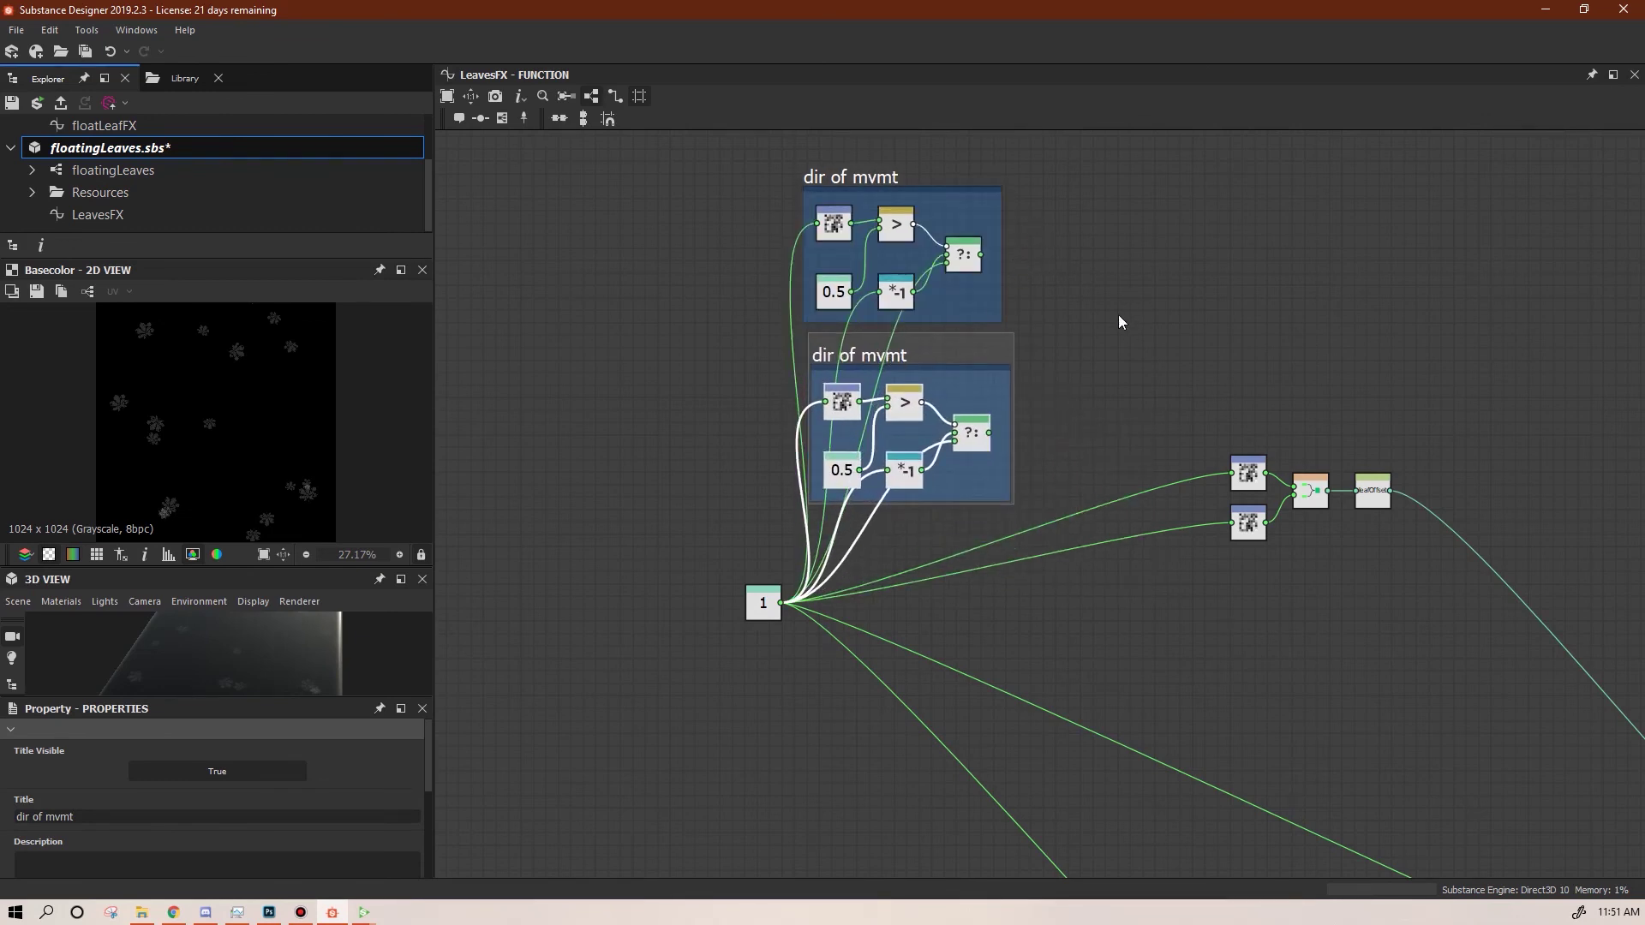
drag(864, 174, 868, 170)
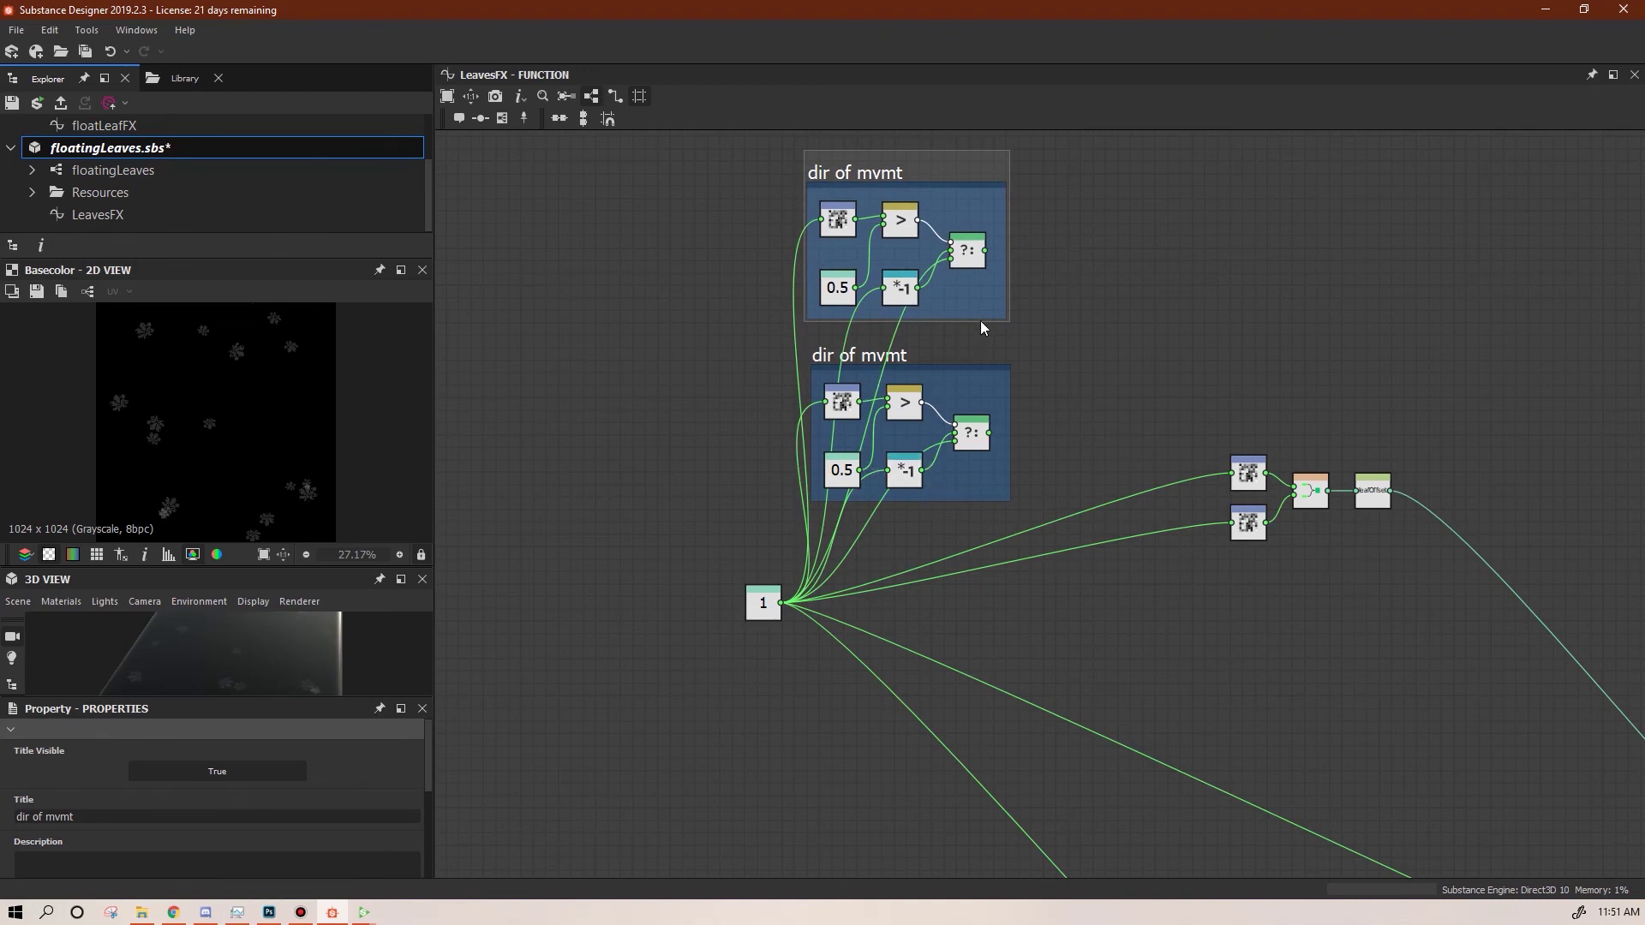
Move both "dir of mvmt" frames higher above the constant 1 node and shift the leafOffset node chain down to free space between them
middle_drag(1133, 306, 1031, 327)
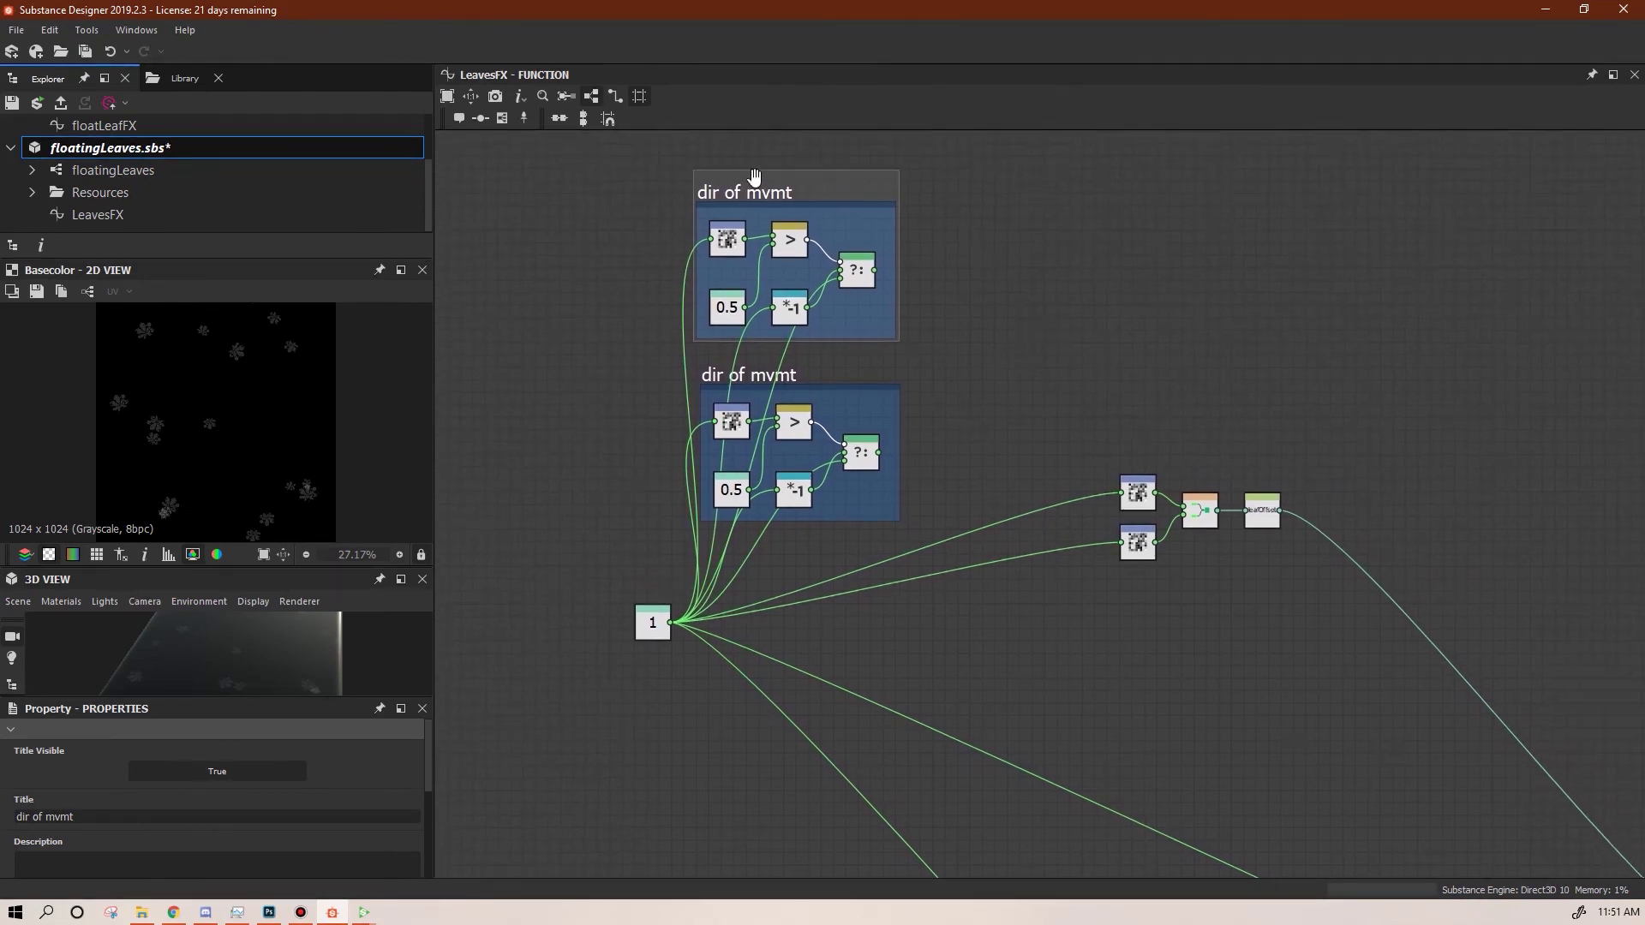
drag(641, 162, 919, 532)
drag(763, 192, 695, 130)
middle_drag(1146, 389, 1160, 488)
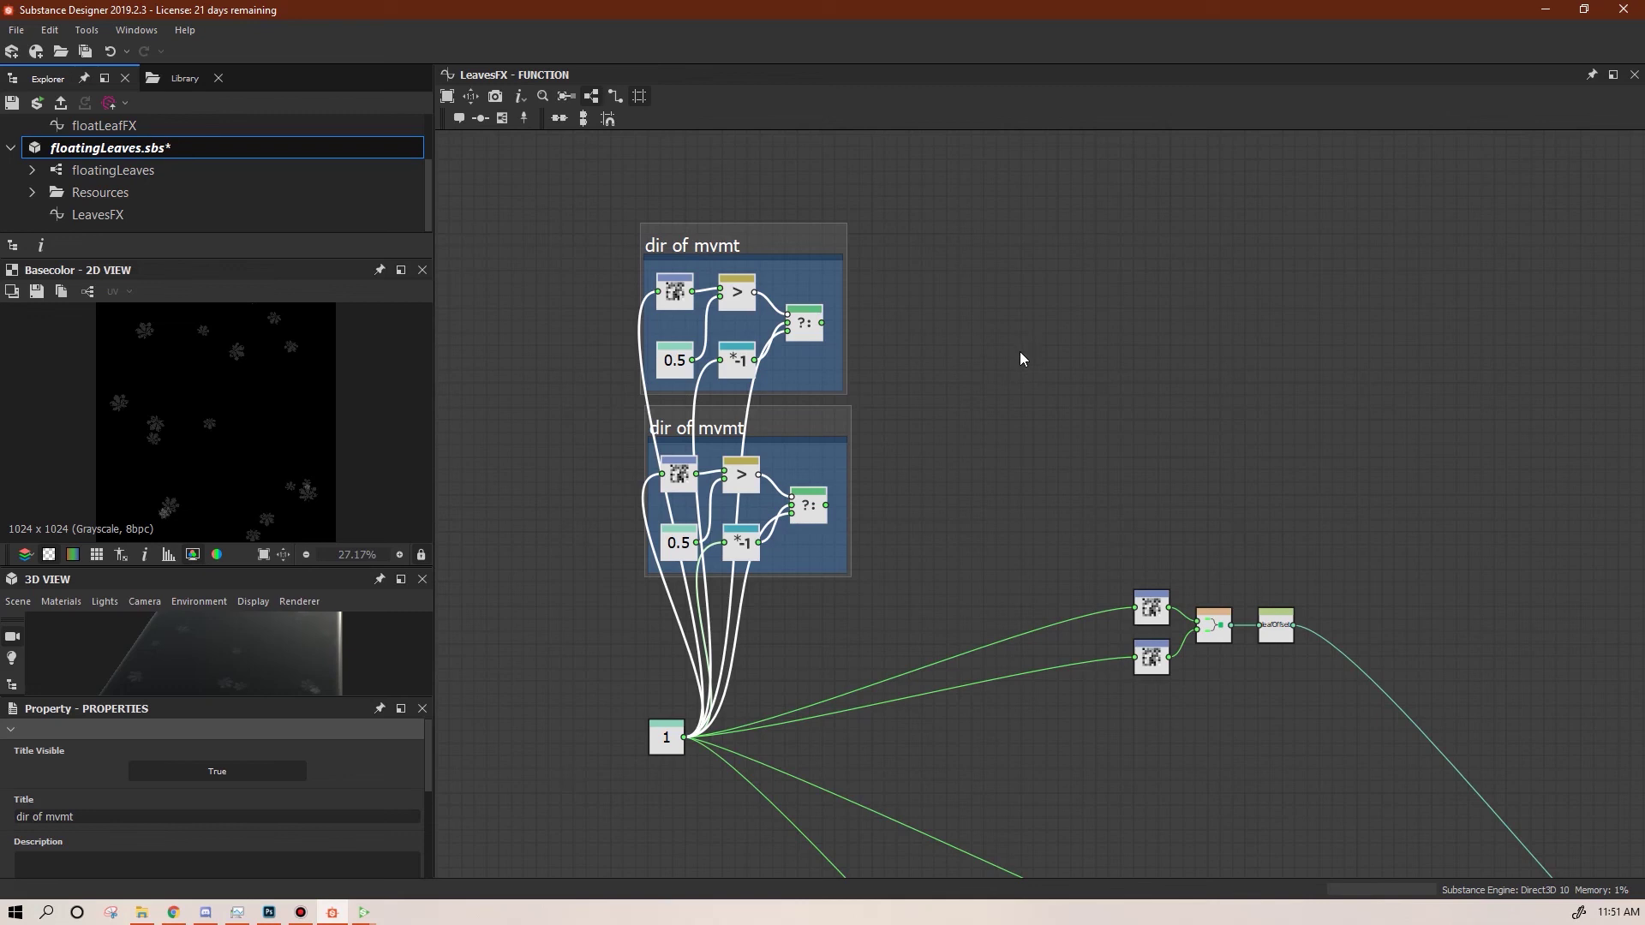
drag(1087, 538, 1315, 764)
drag(1277, 627, 1302, 763)
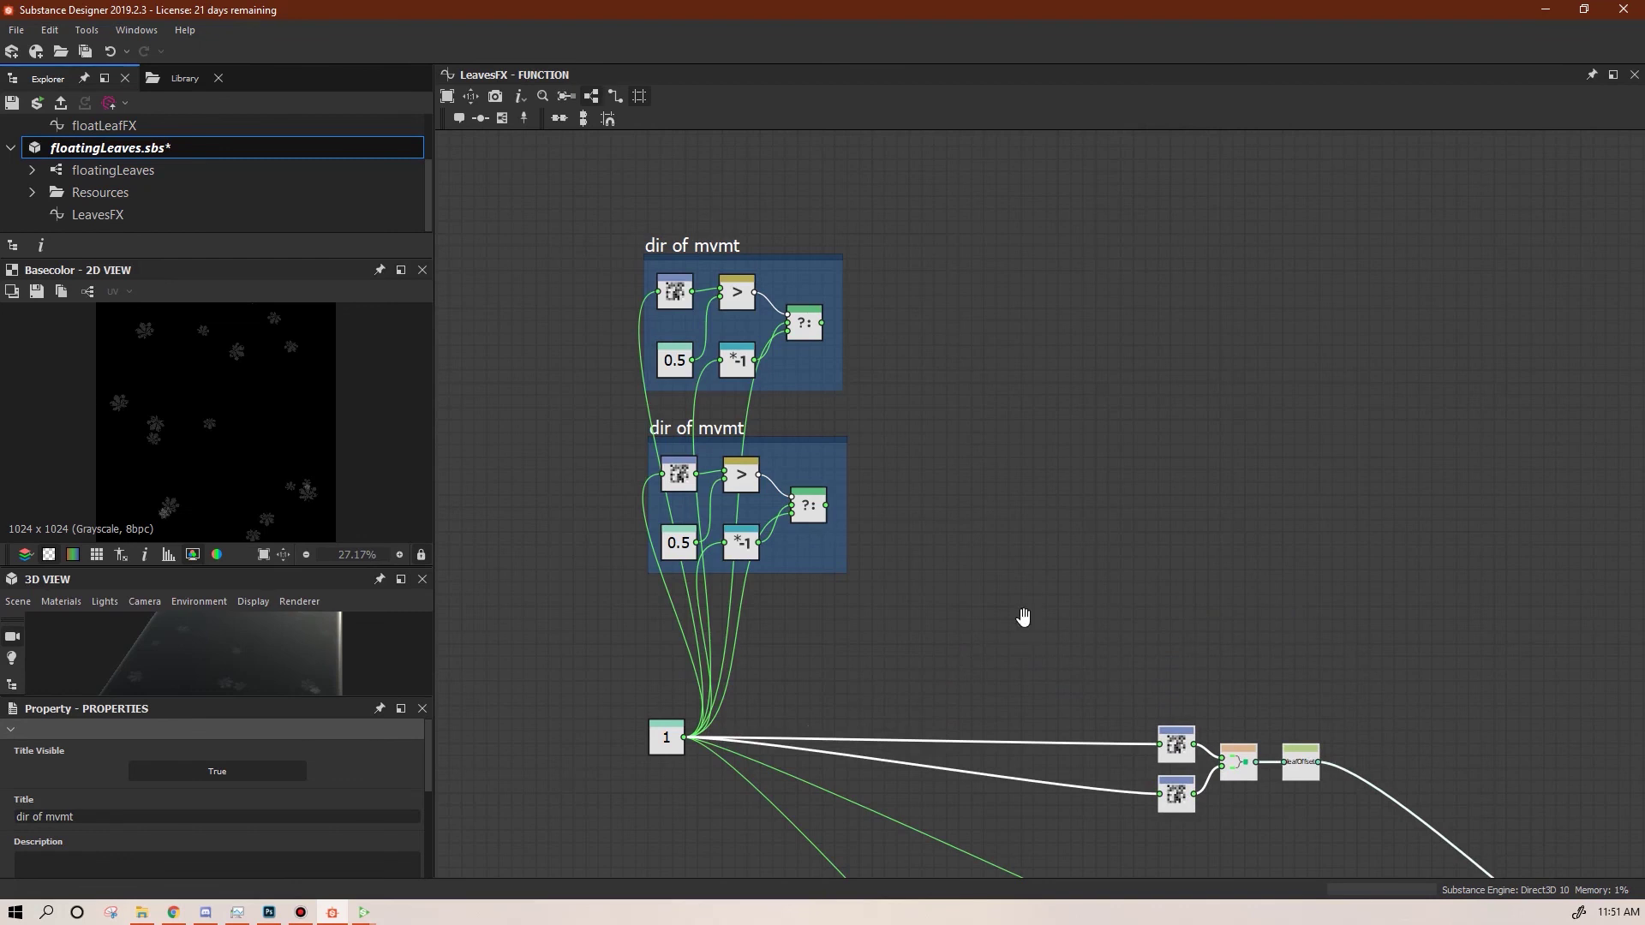
middle_drag(1024, 617, 1071, 598)
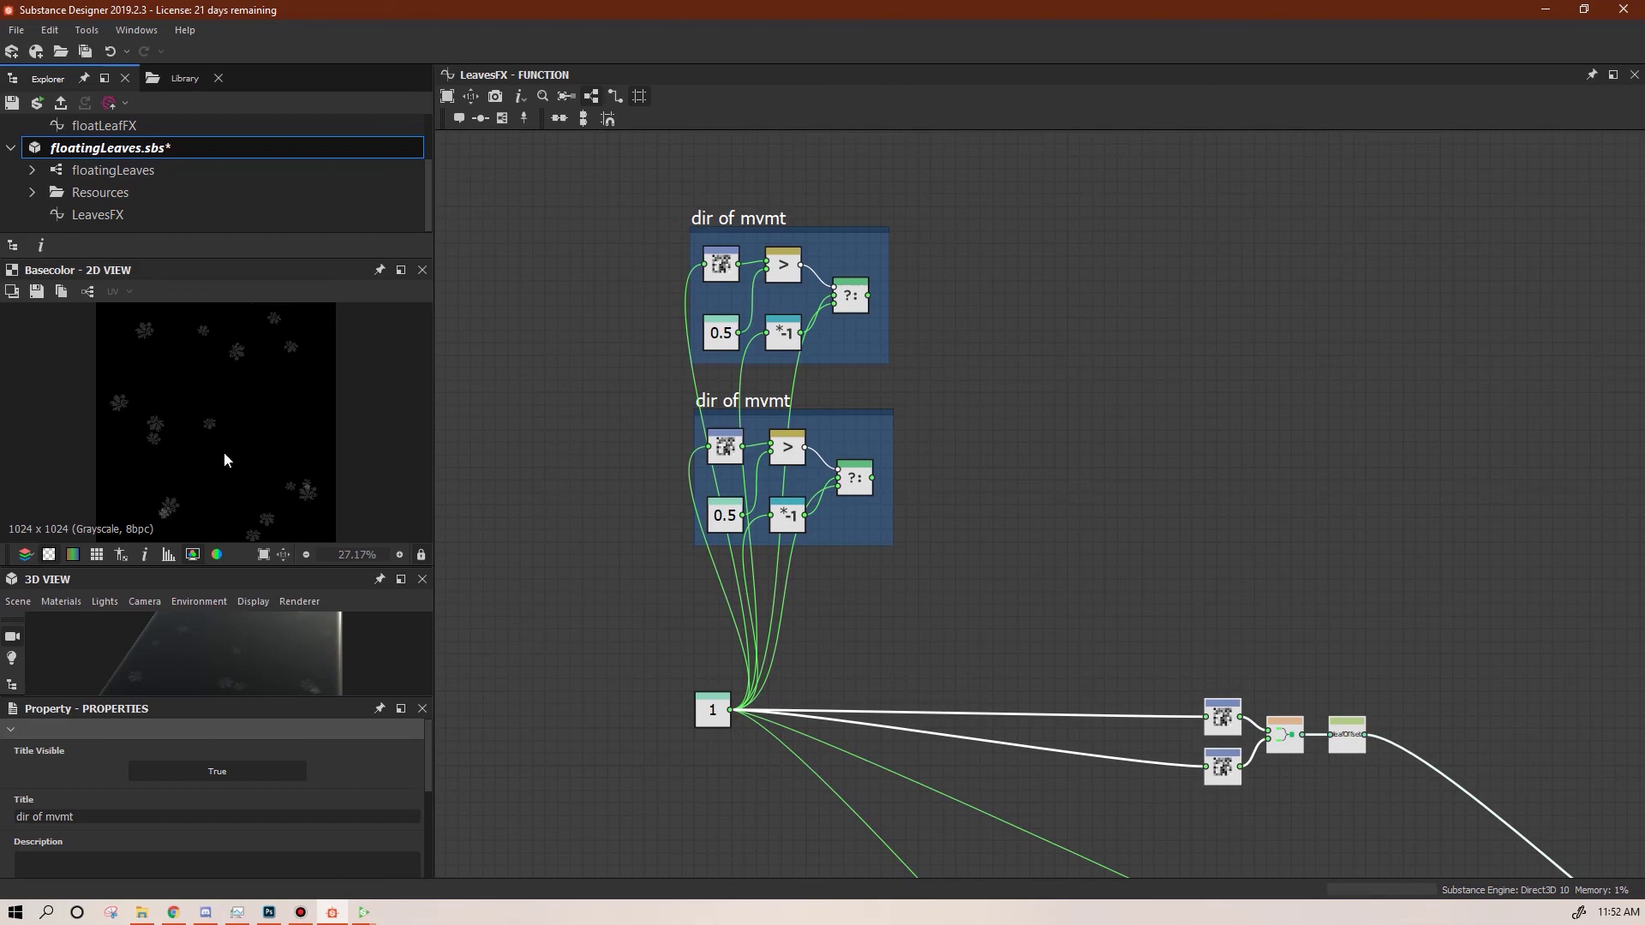
click(548, 480)
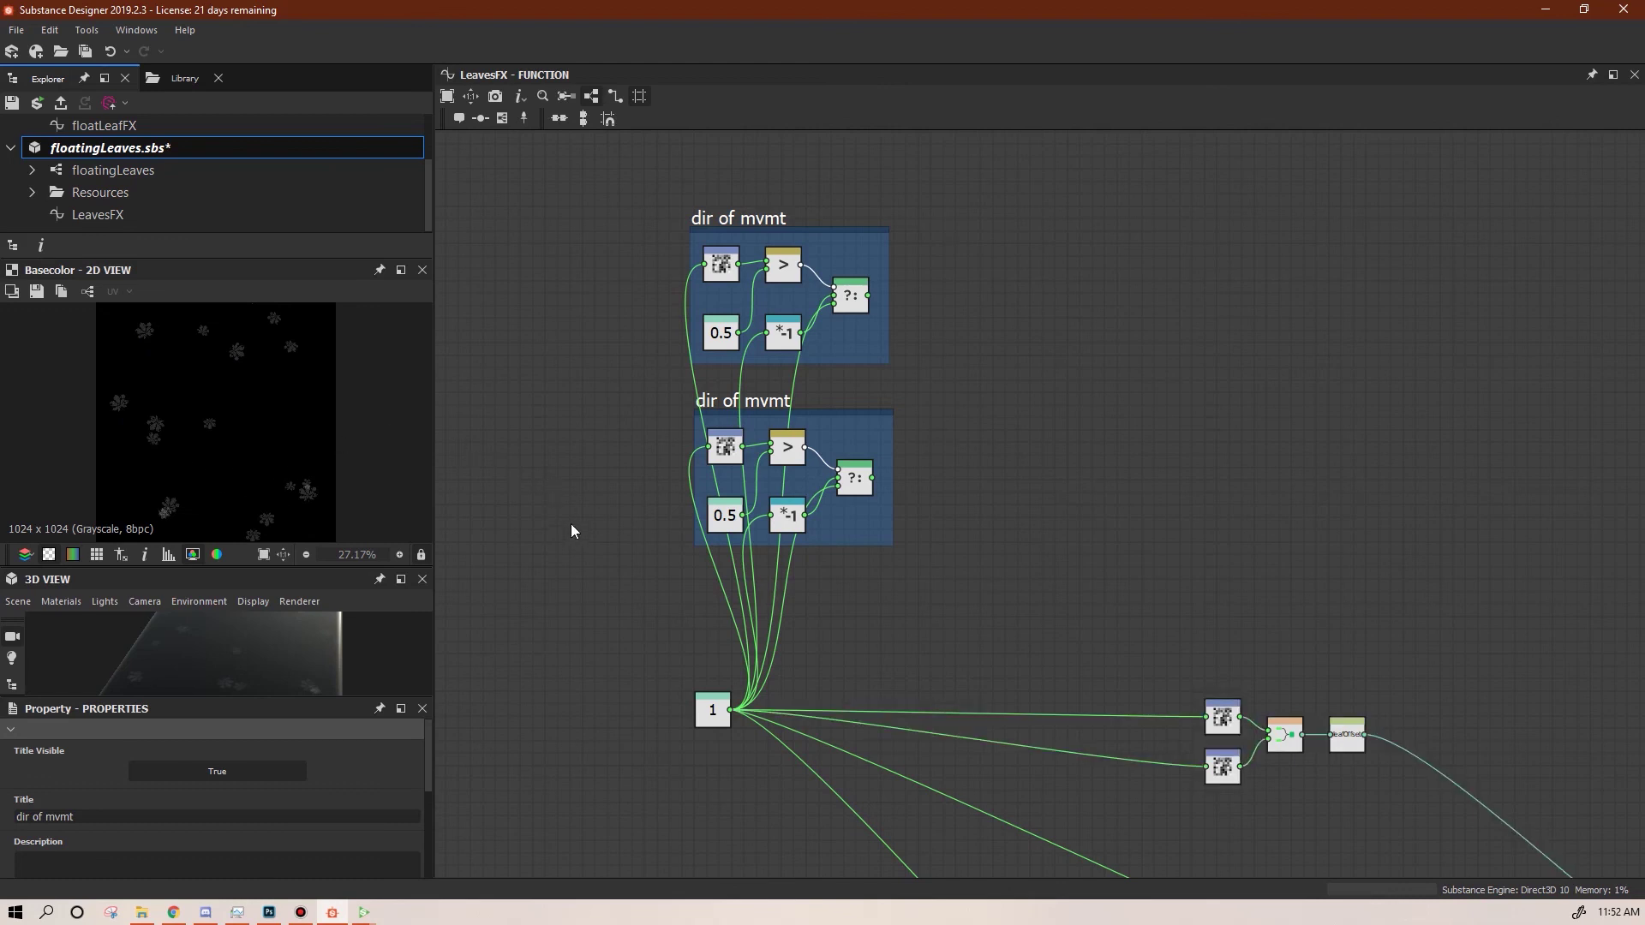
Add a Multiplication node and a Float constant node beside the upper "dir of mvmt" frame
middle_drag(1213, 457, 1071, 457)
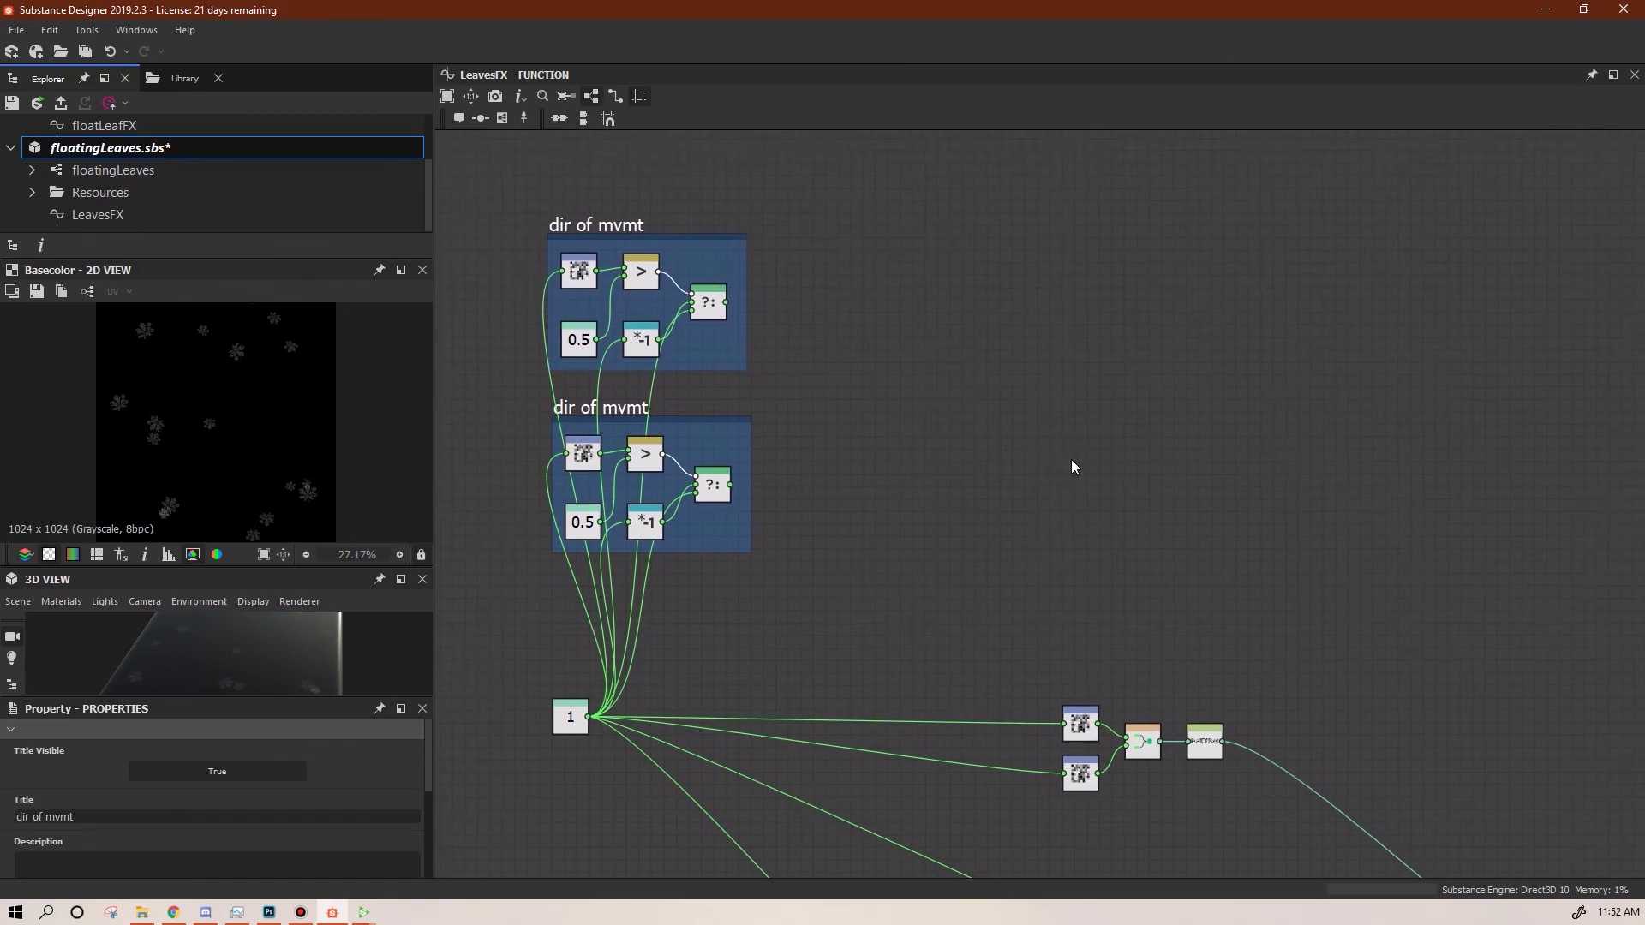
right_click(896, 288)
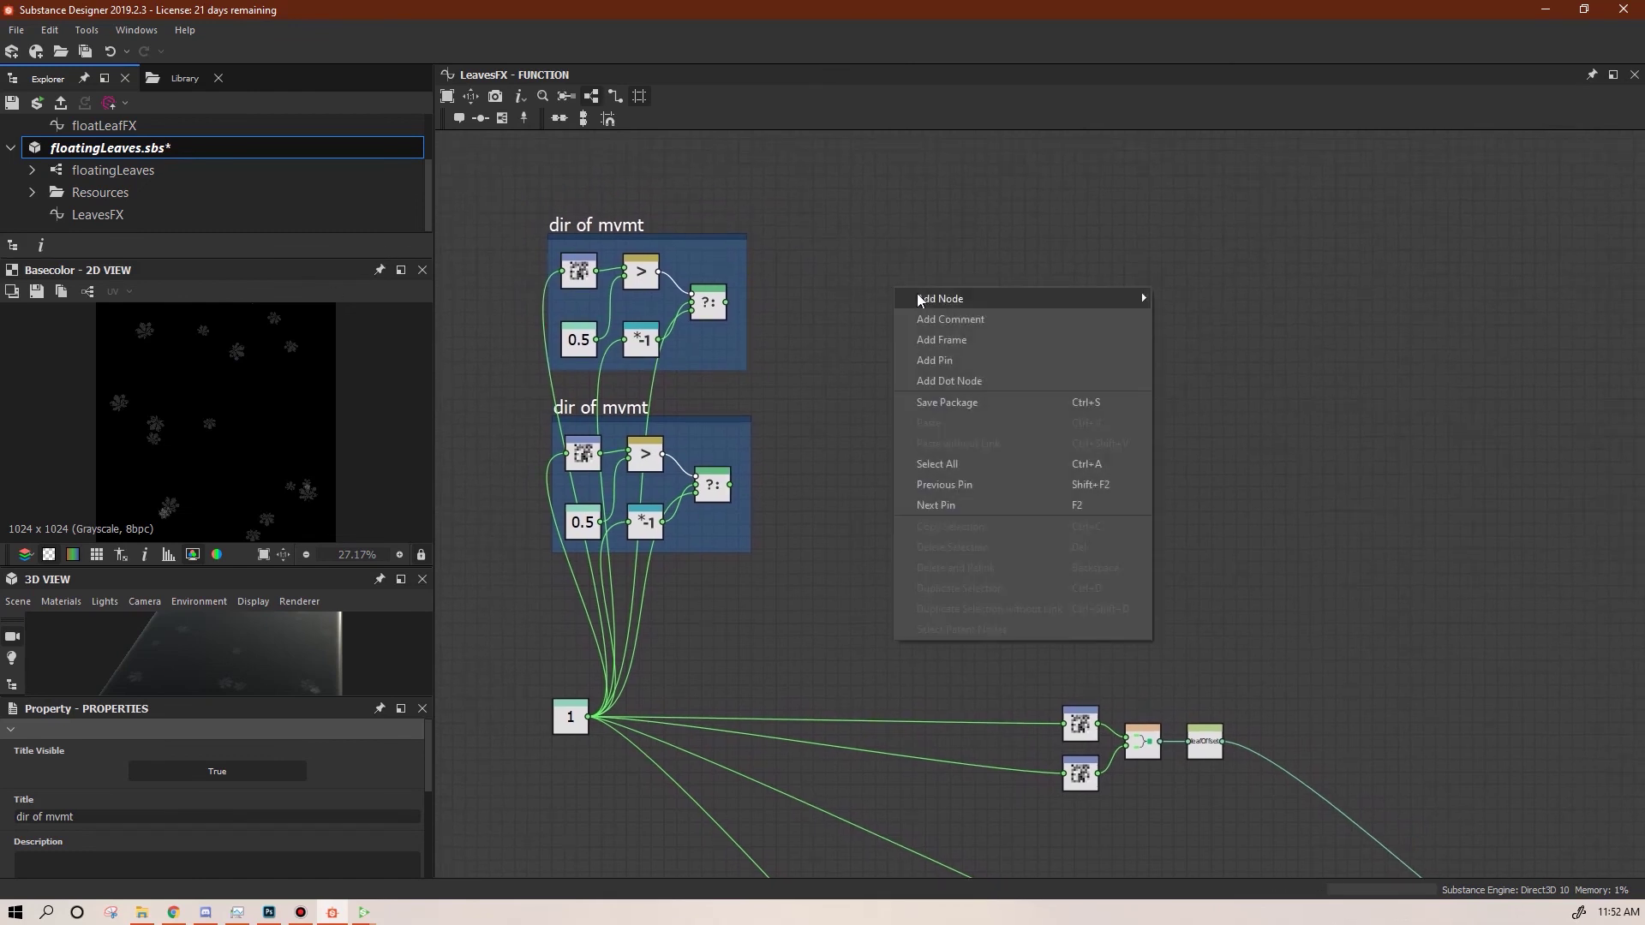
mouse_move(1066, 298)
mouse_move(1195, 402)
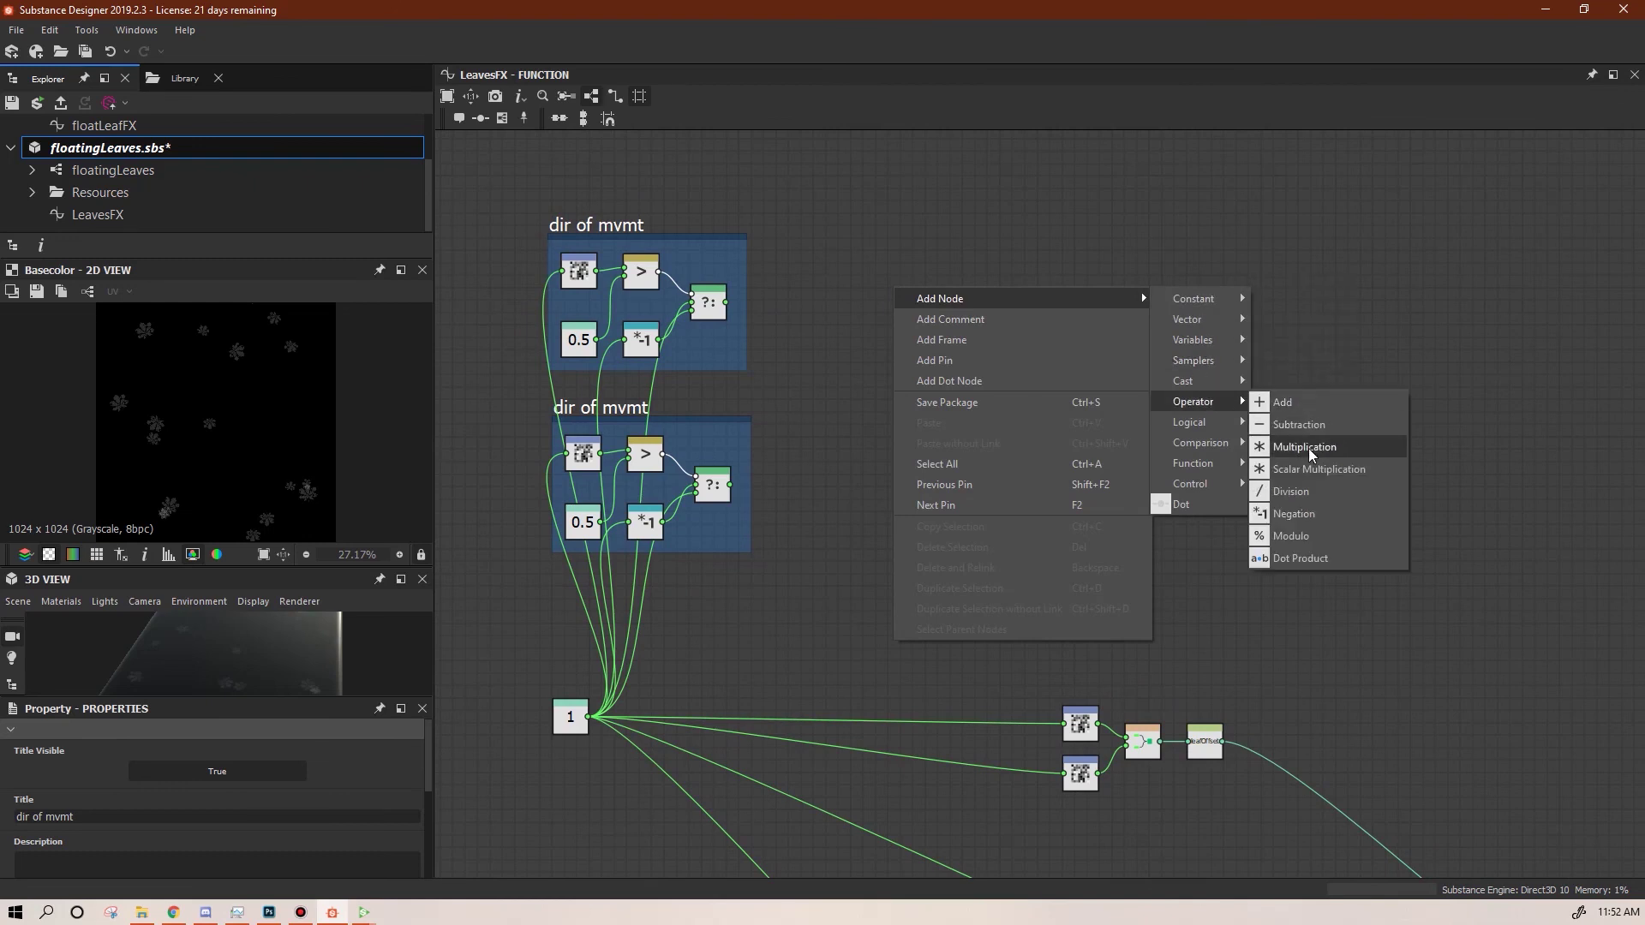
click(1304, 446)
right_click(944, 231)
mouse_move(1072, 240)
mouse_move(1277, 247)
click(1333, 240)
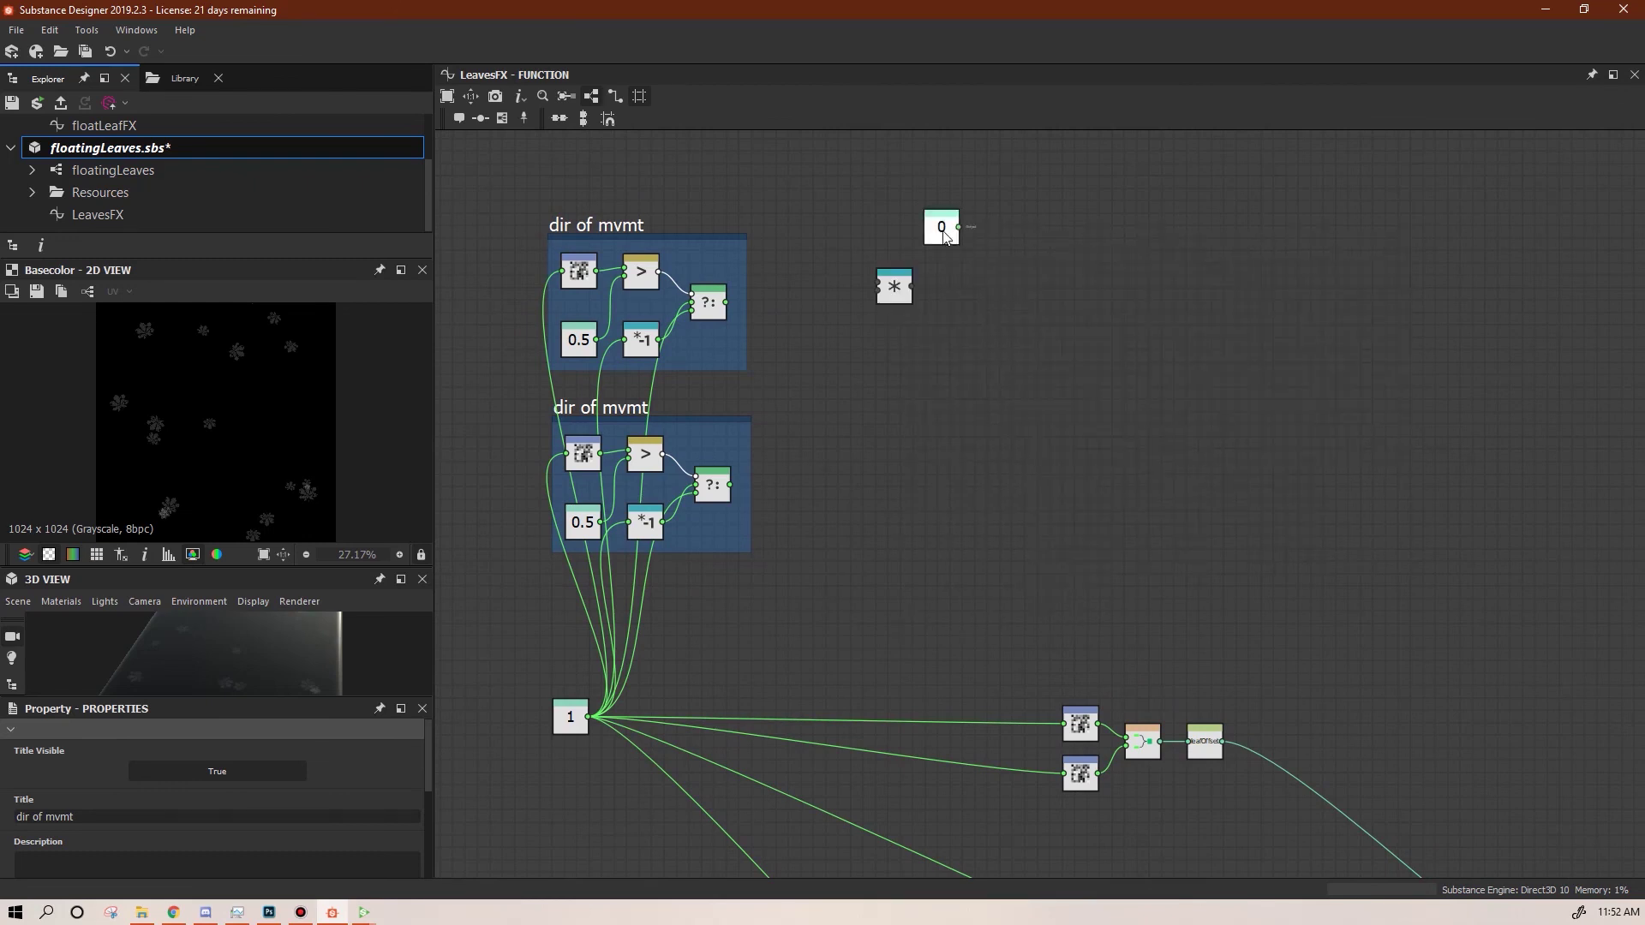
Set the new Float constant to 0.01 and connect it to the Multiplication node's first input
drag(940, 230, 833, 246)
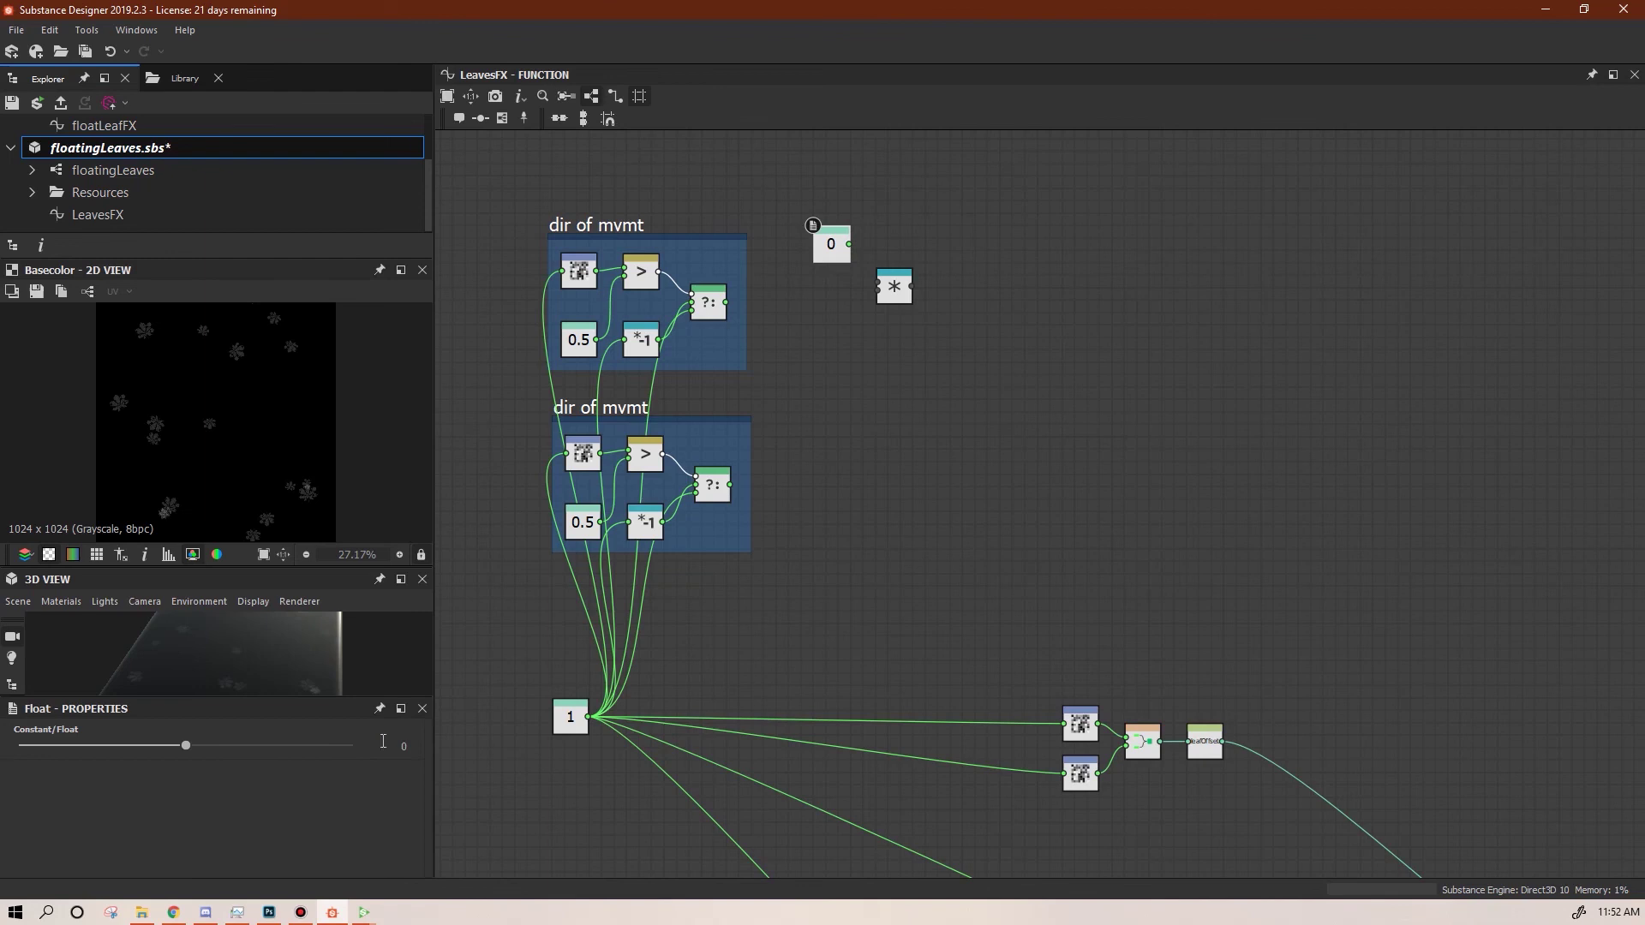
double_click(403, 747)
text(.01)
key(Return)
mouse_move(836, 249)
mouse_down()
mouse_move(844, 212)
mouse_move(851, 239)
mouse_up()
drag(895, 286, 915, 286)
drag(867, 232, 917, 275)
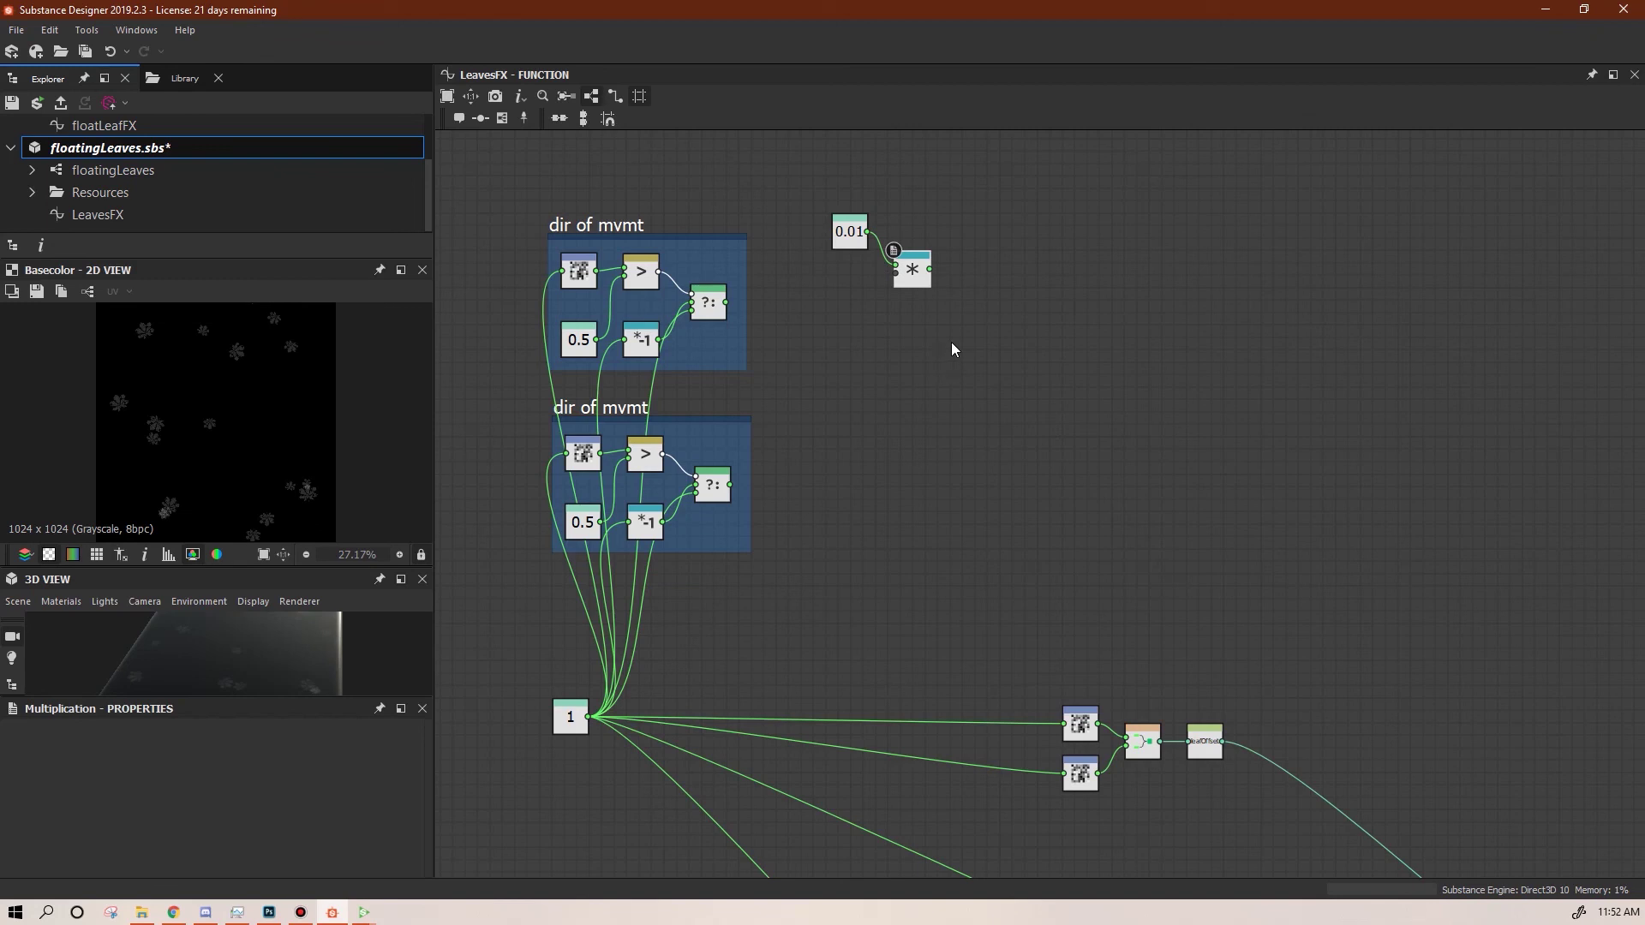
Move the $time node near the constant 1 node and connect it to the Multiplication node's second input
middle_drag(951, 342, 1010, 342)
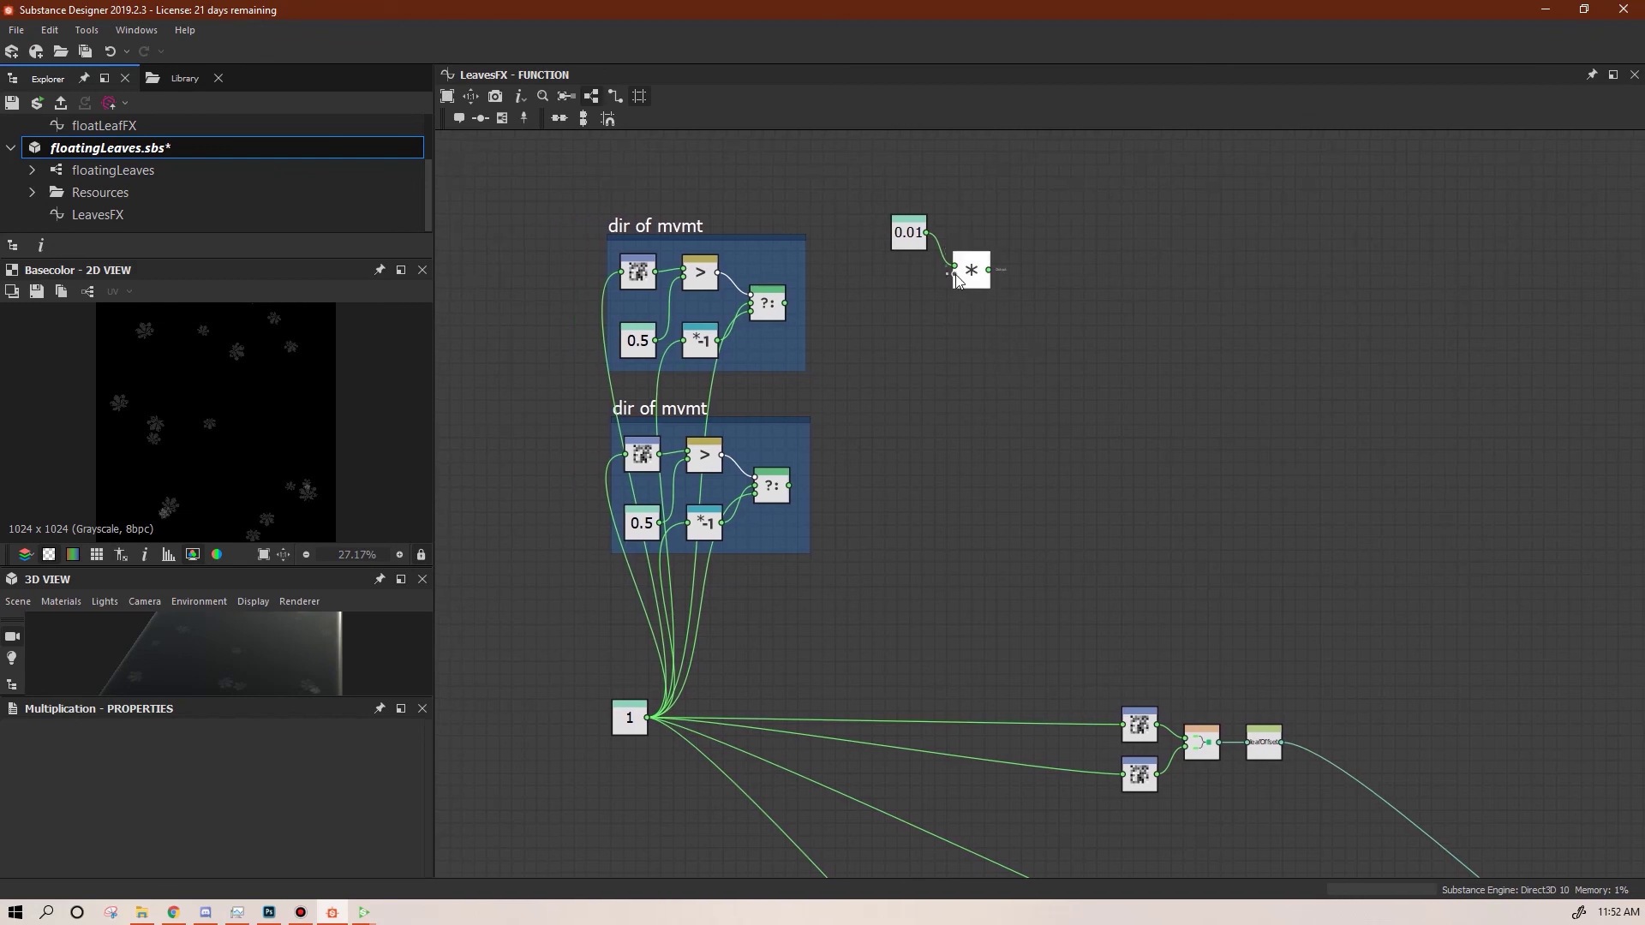
middle_drag(1013, 472, 1123, 419)
key(space)
key(Escape)
scroll(1041, 651, down, 2)
middle_drag(1047, 661, 966, 140)
drag(1136, 662, 677, 273)
middle_drag(683, 297, 857, 694)
drag(853, 676, 731, 504)
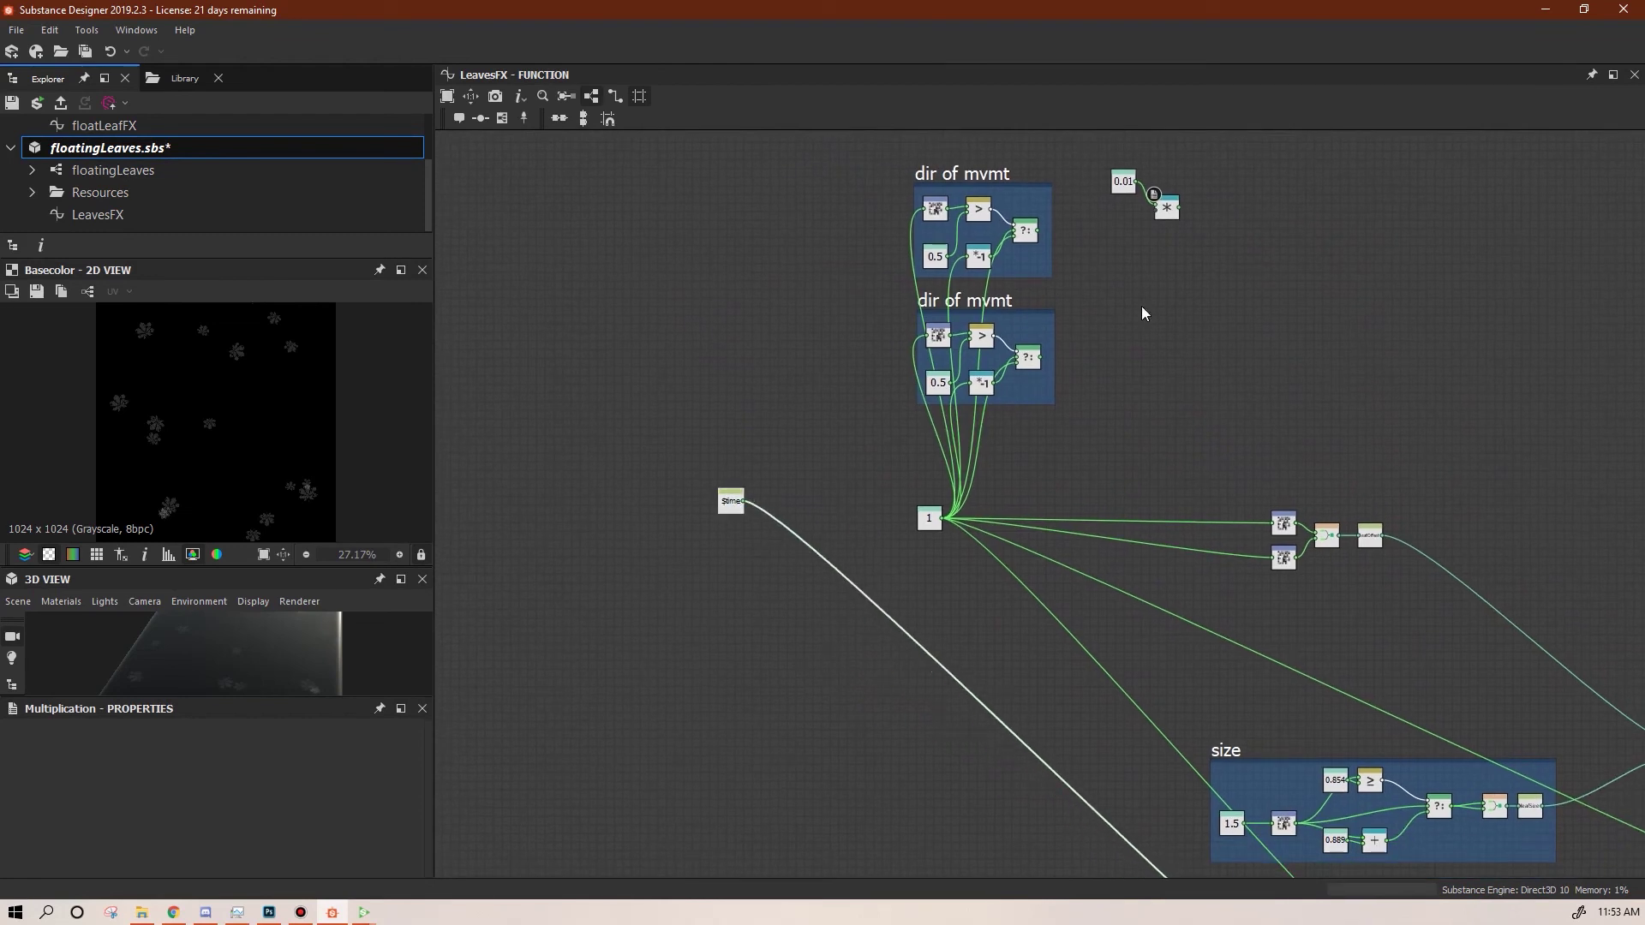
middle_drag(1273, 320, 1172, 502)
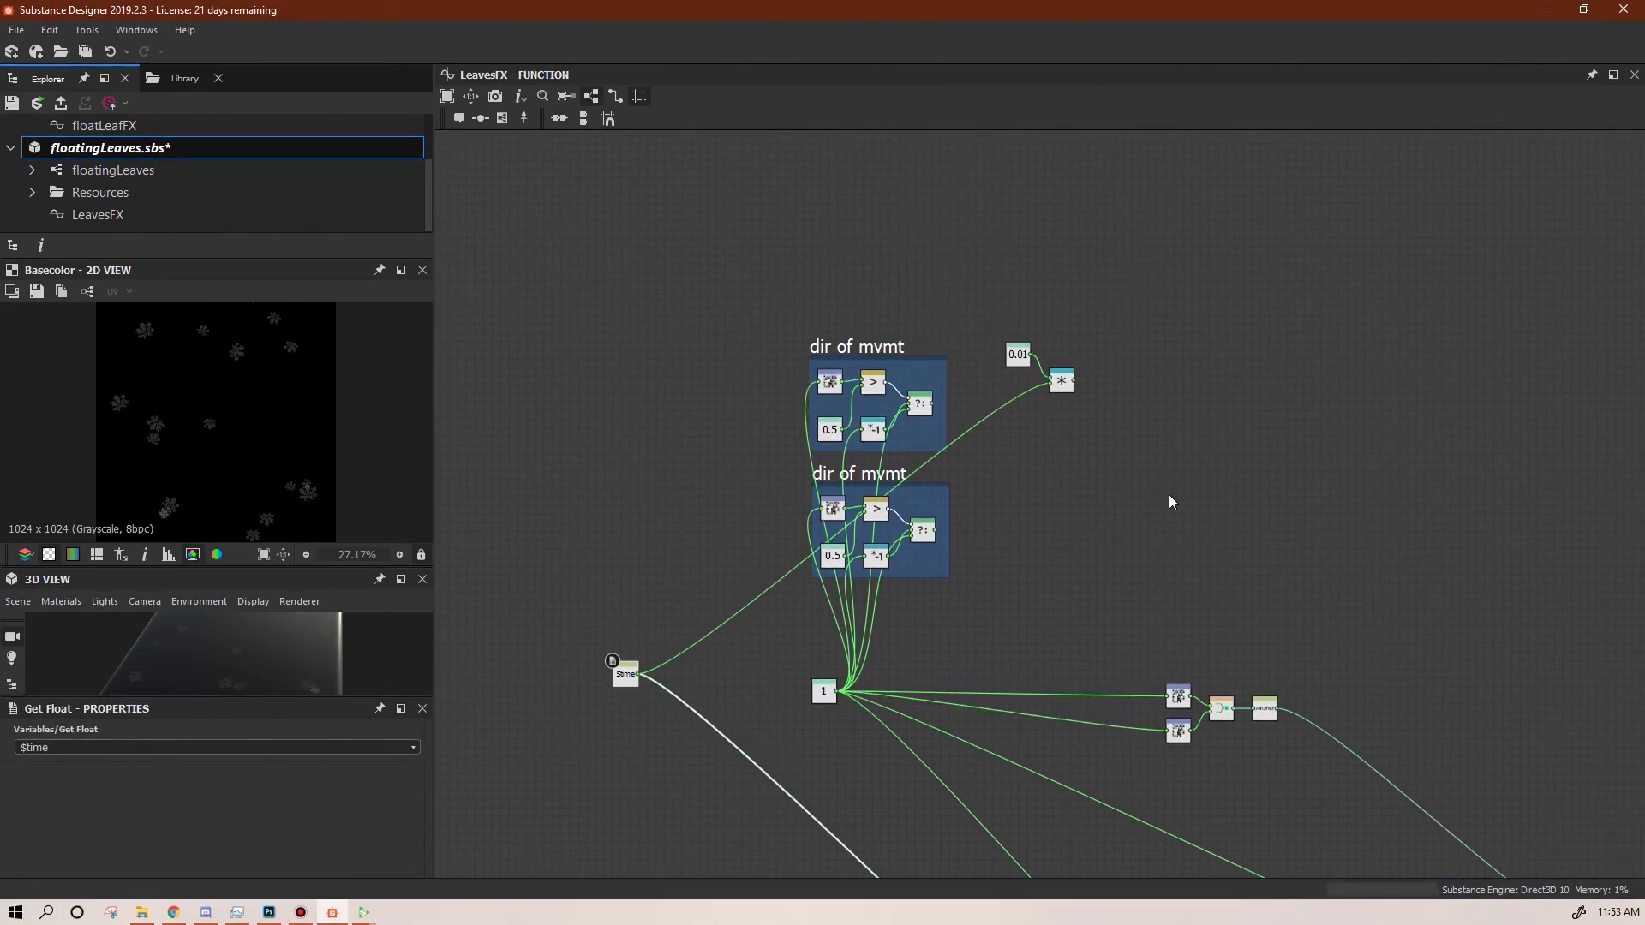
drag(1020, 357, 1006, 311)
Add another Multiplication node, duplicate it and stack the pair after the 0.01 multiplication
scroll(1109, 452, up, 1)
middle_drag(1110, 460, 949, 520)
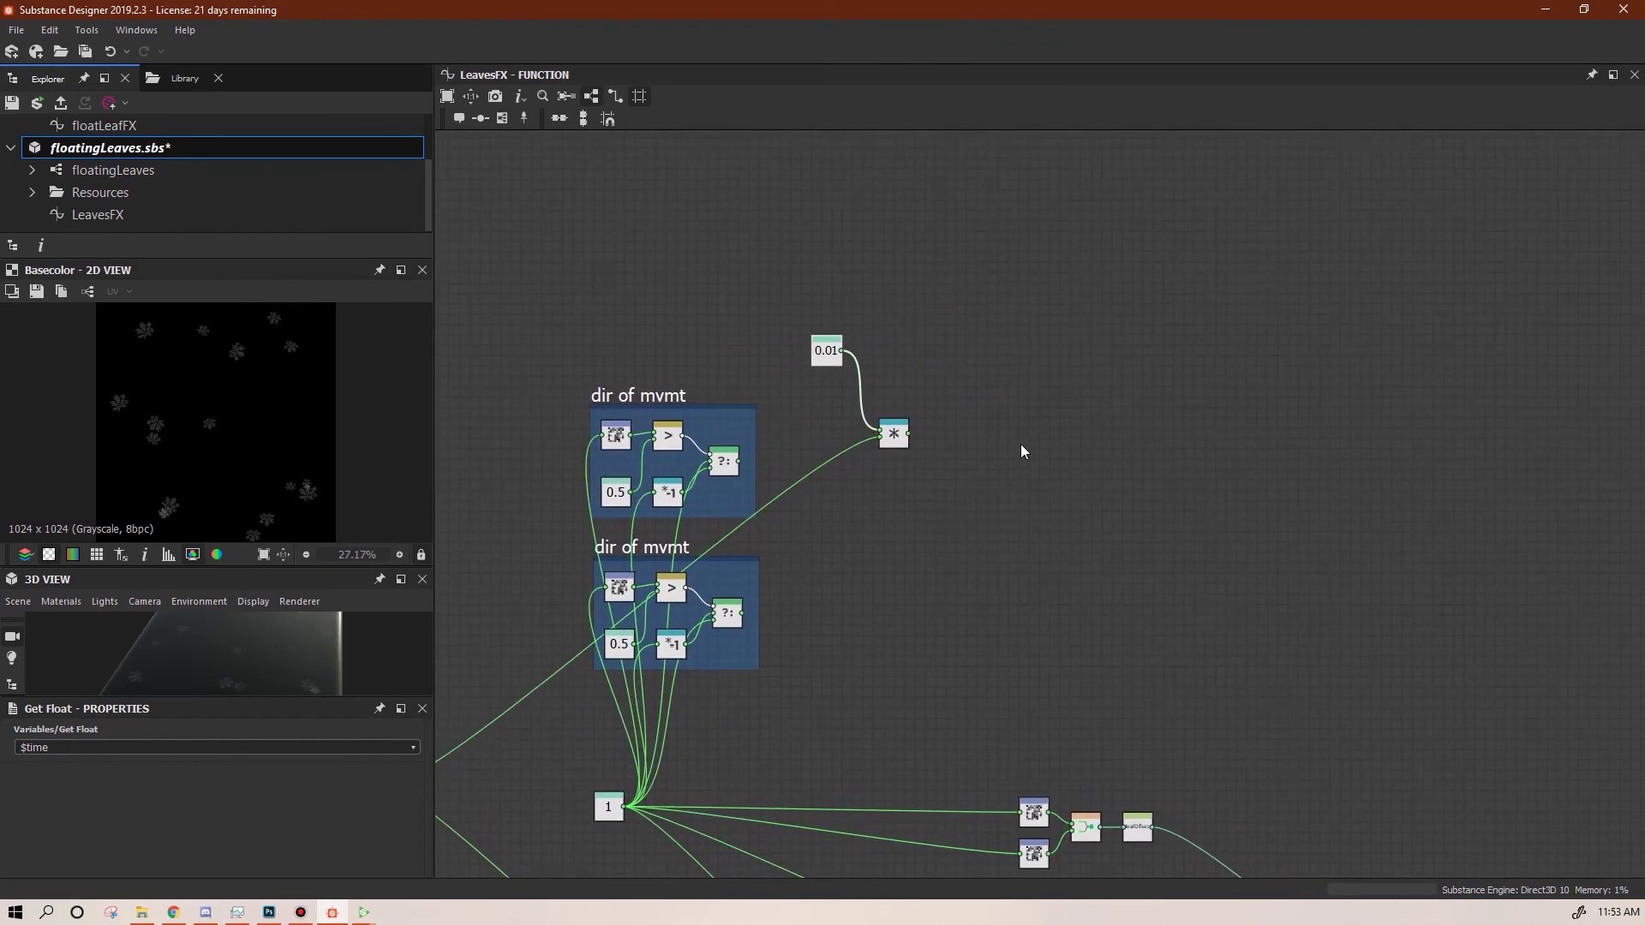
right_click(1057, 293)
mouse_move(1123, 305)
mouse_move(1371, 407)
click(1435, 449)
key(ctrl+d)
drag(1047, 320, 969, 493)
Feed each new Multiplication node with the time product and one "dir of mvmt" If...Else output, and tidy their positions
drag(968, 500, 742, 614)
drag(978, 448, 738, 461)
drag(982, 502, 993, 523)
middle_drag(1123, 468, 1112, 330)
drag(984, 309, 983, 319)
Move the leafOffset node chain closer to the multiplications and pull its two Random nodes away from the vector node
drag(1212, 633, 990, 763)
drag(1129, 692, 1201, 589)
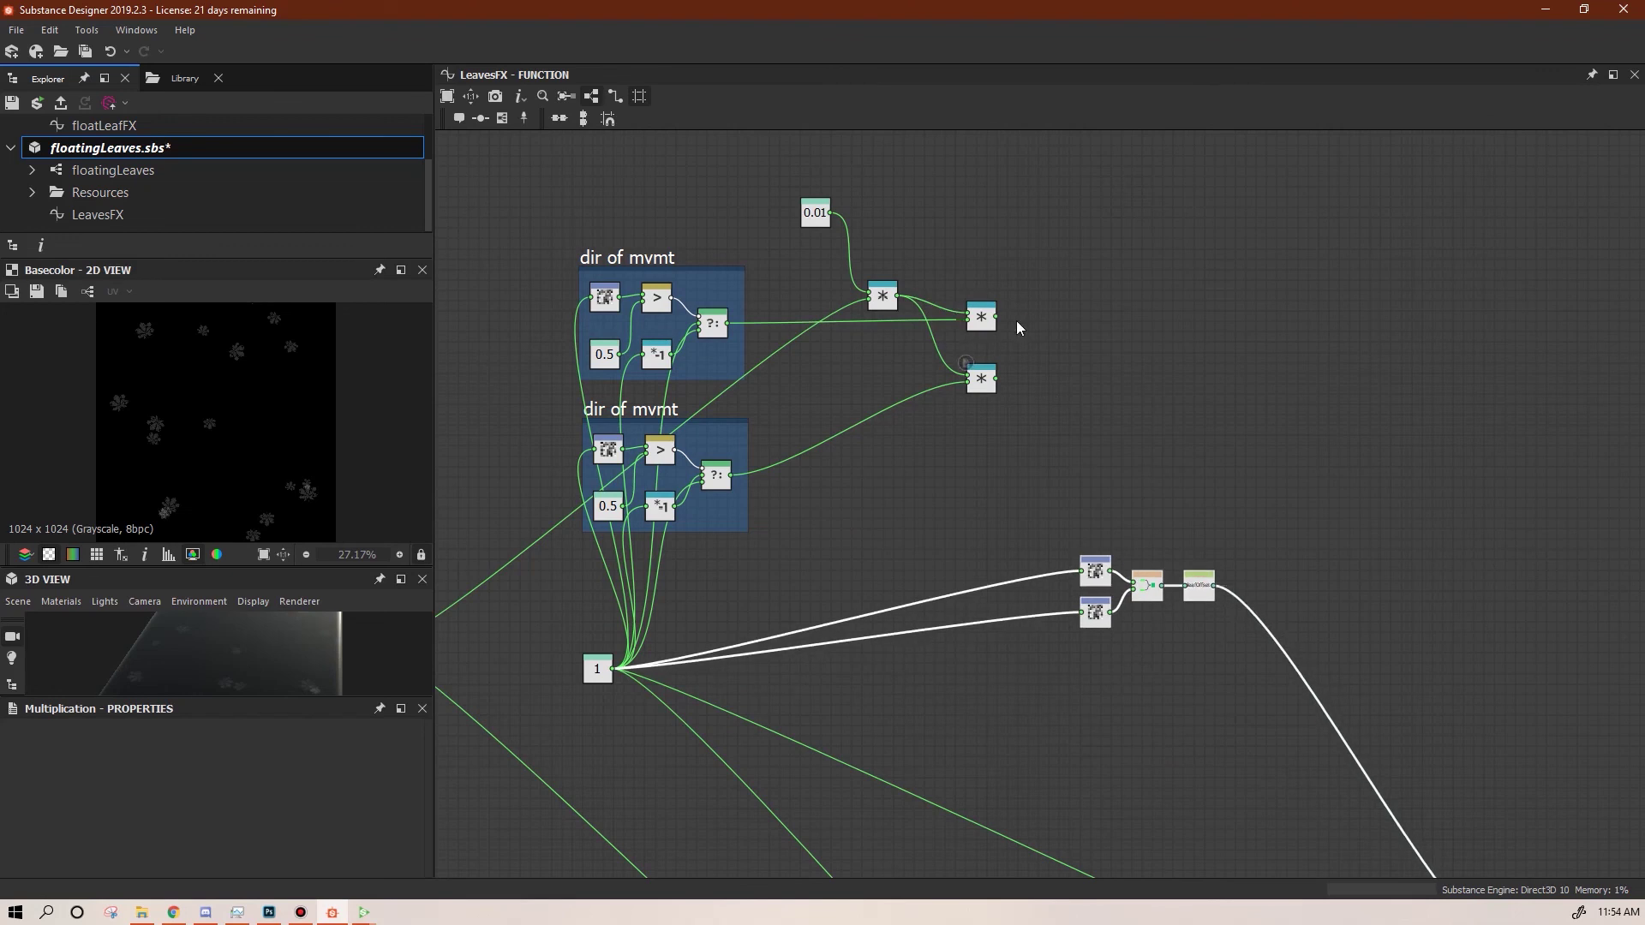
drag(983, 318, 983, 328)
click(934, 153)
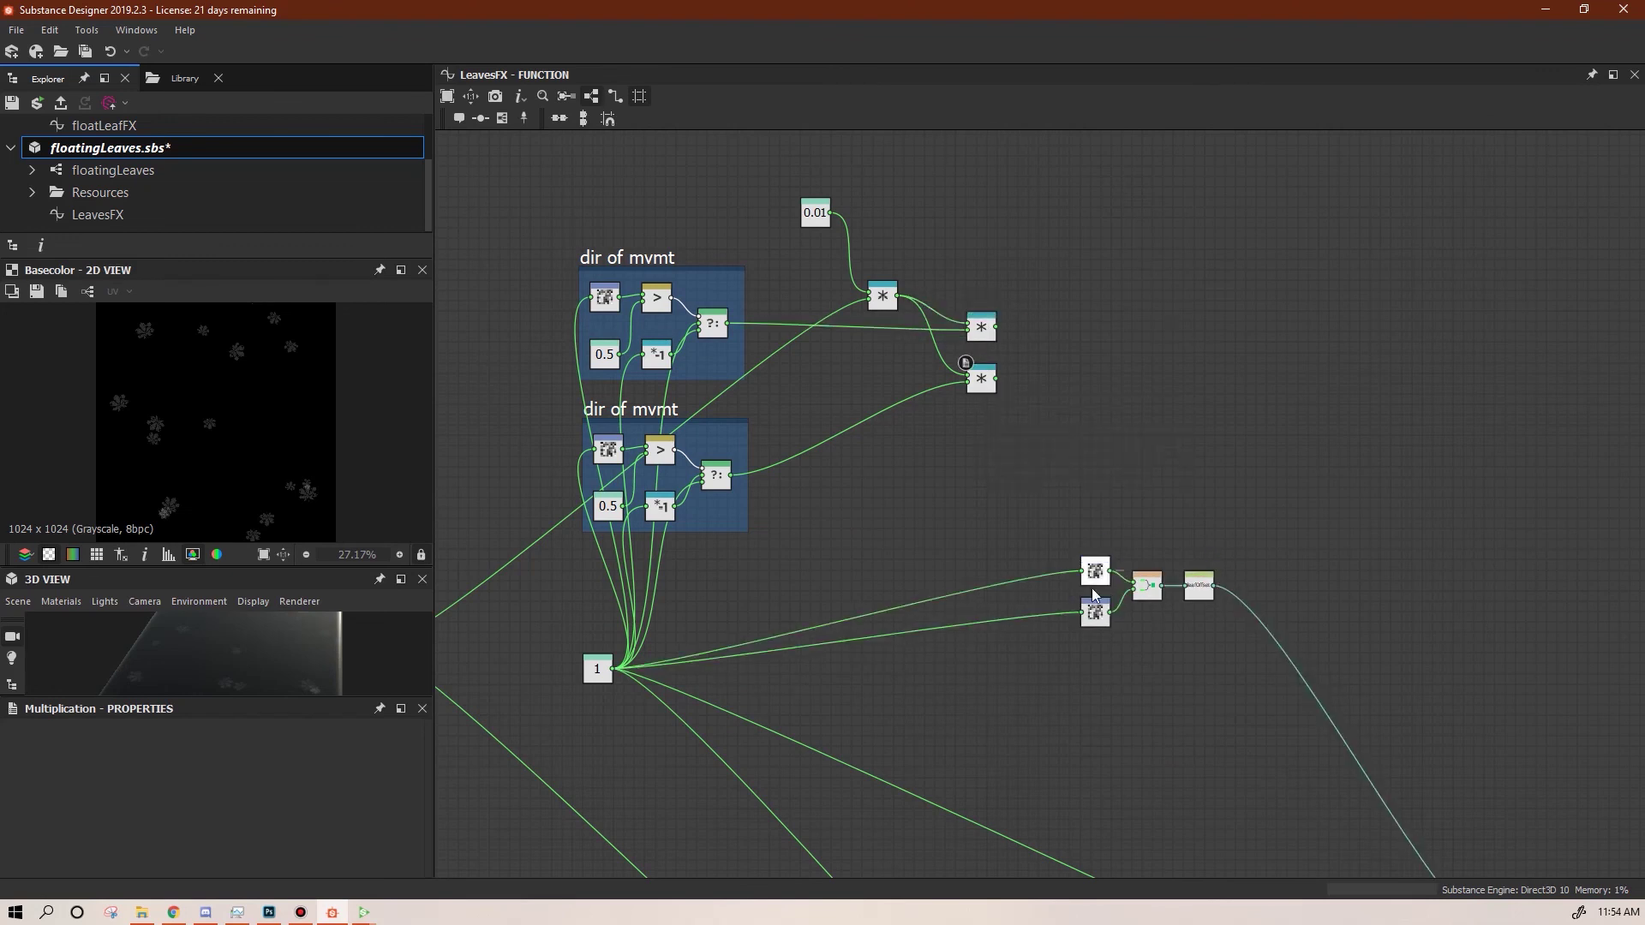
drag(1092, 596, 1088, 612)
drag(1095, 612, 986, 611)
Create two Add nodes between the direction multiplications and the leafOffset chain
right_click(1099, 412)
mouse_move(1161, 430)
click(1491, 547)
key(ctrl+d)
drag(1039, 503, 1100, 472)
Connect each Add node to one direction multiplication and one Random node, and route both sums into the leafOffset vector node
drag(997, 327, 1084, 407)
drag(997, 377, 1086, 469)
drag(1002, 570, 1084, 414)
drag(1002, 612, 1085, 475)
drag(1144, 377, 1071, 505)
drag(1100, 473, 1075, 606)
drag(1087, 545, 1134, 589)
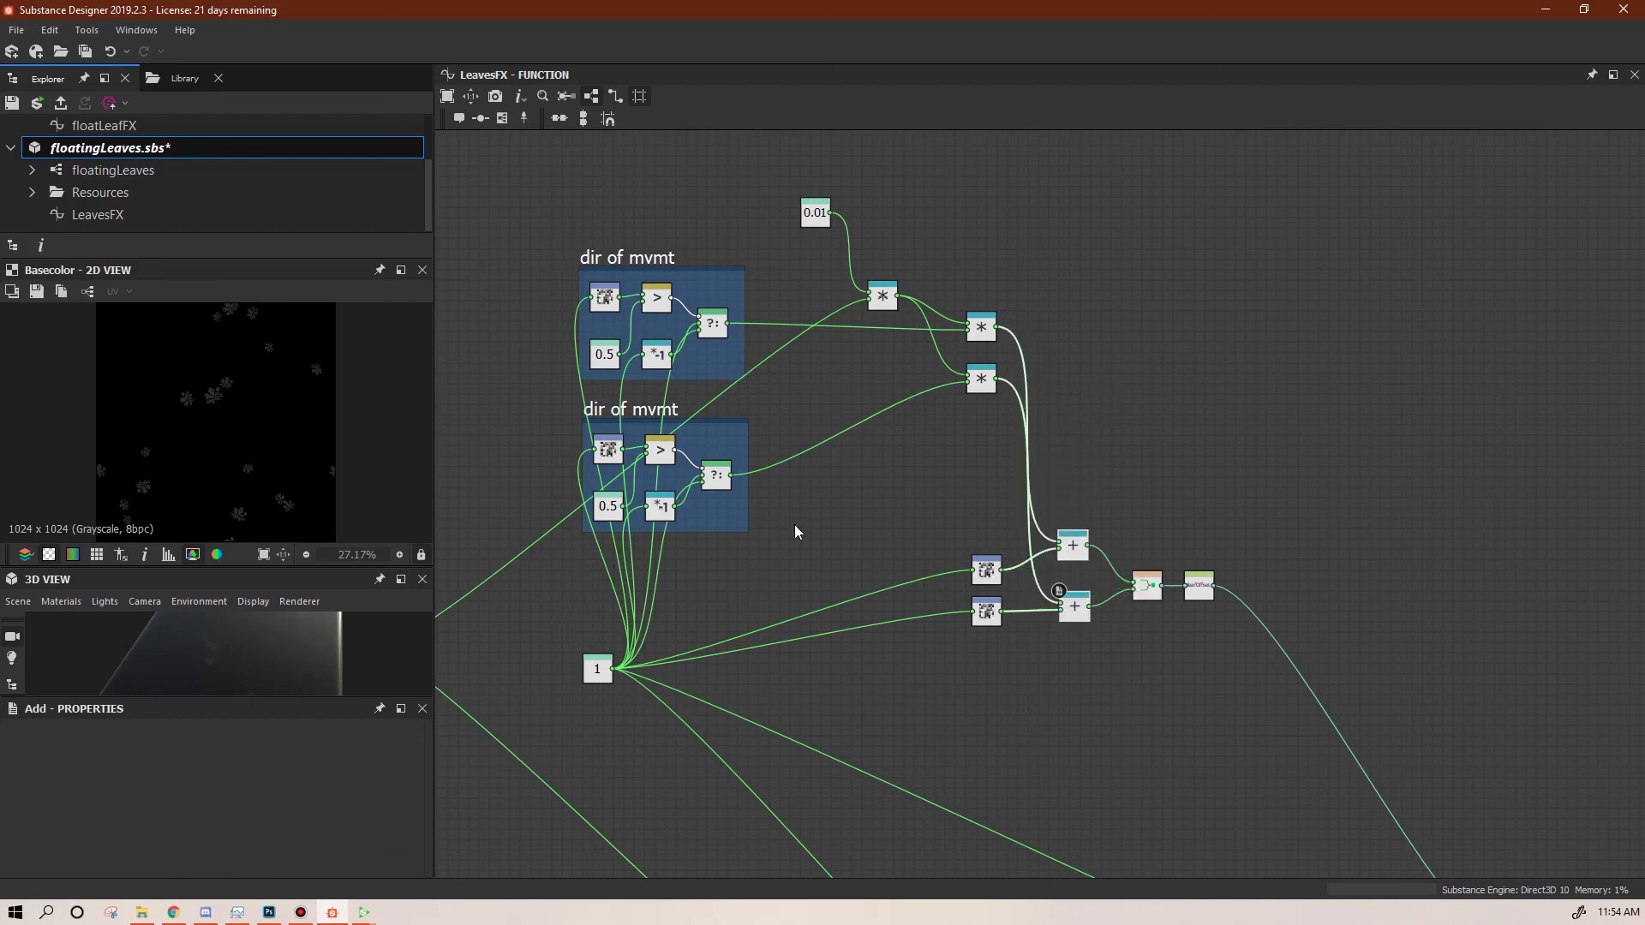
Save the package, then reload it in Substance Player and play the leaf animation
click(36, 104)
click(364, 913)
click(422, 855)
click(79, 52)
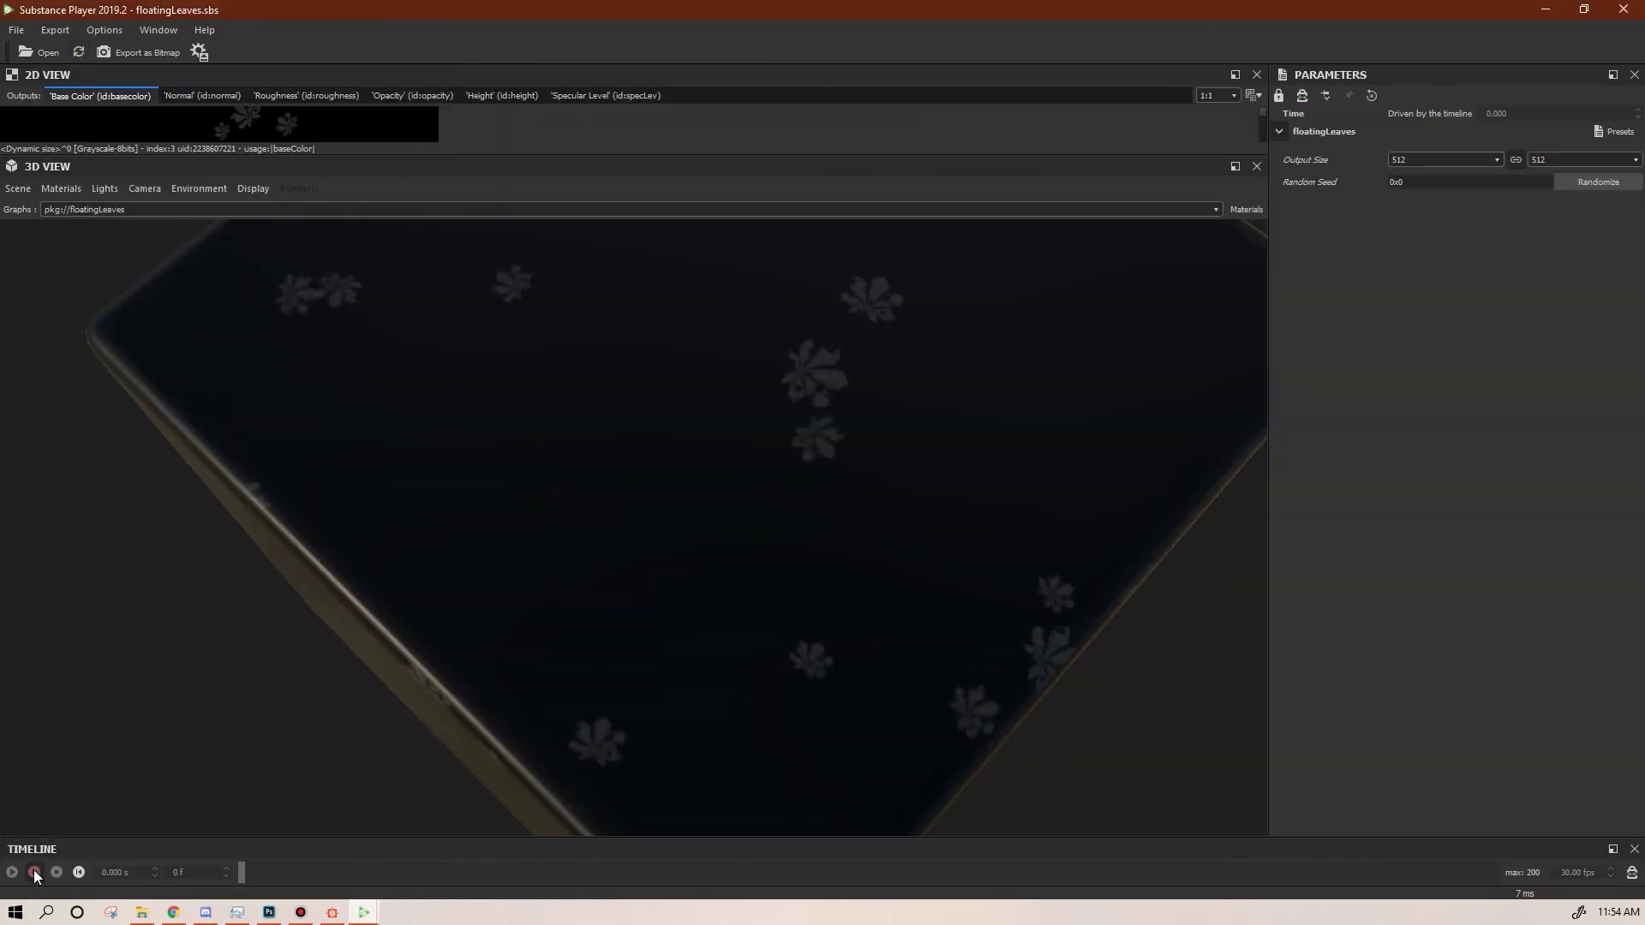
click(34, 872)
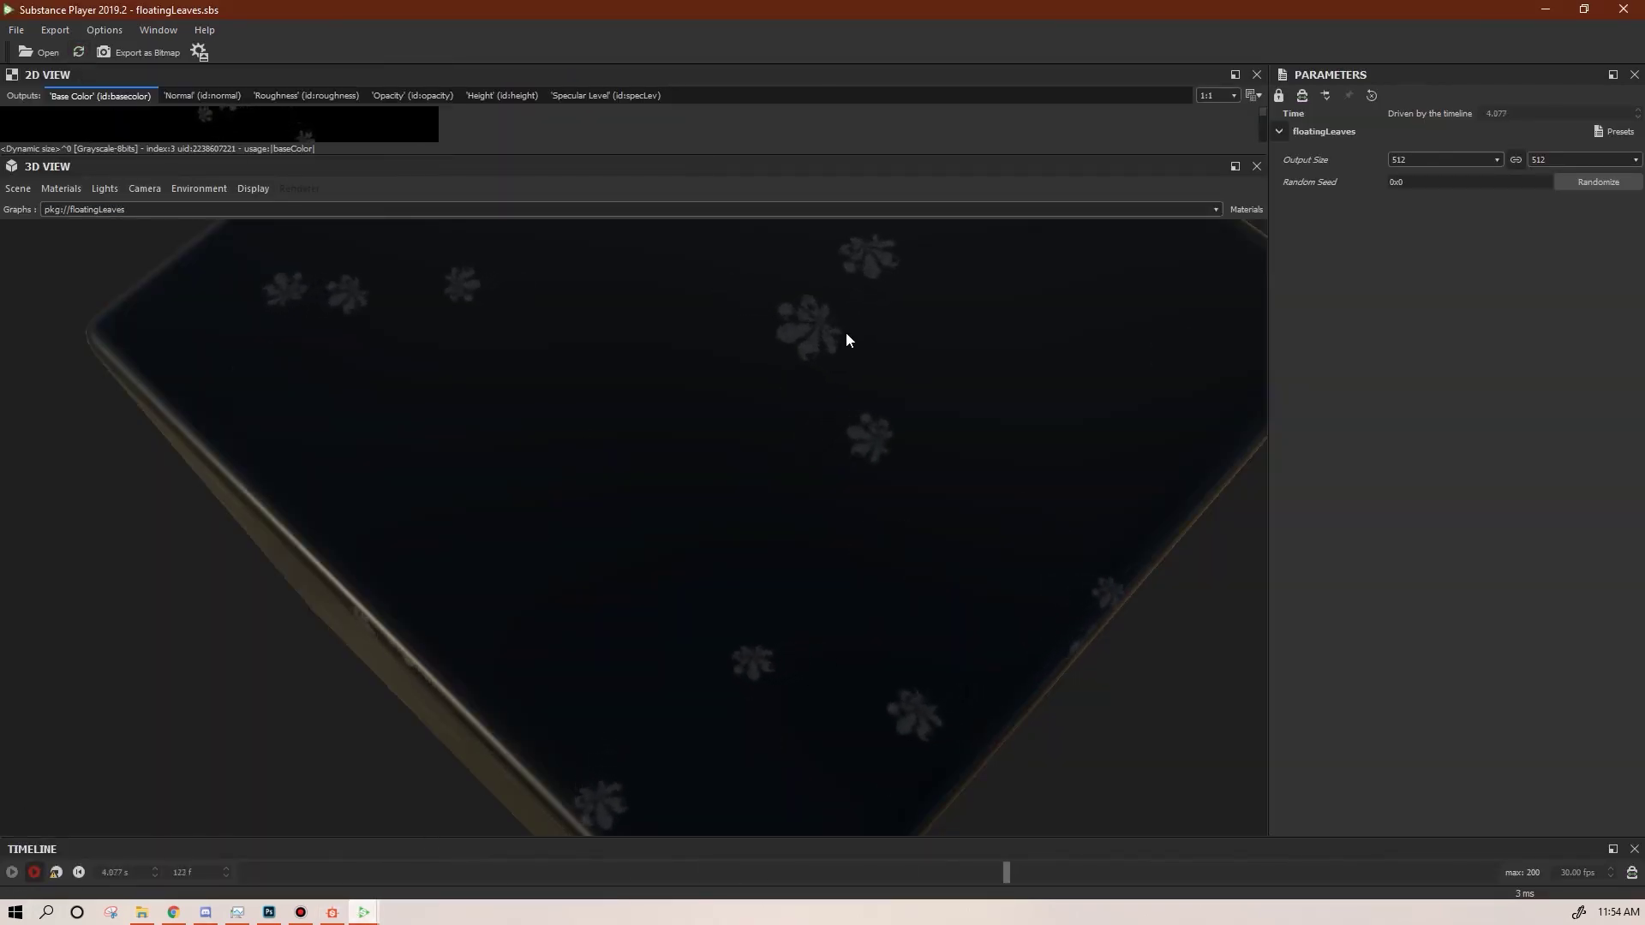
middle_drag(934, 449, 933, 501)
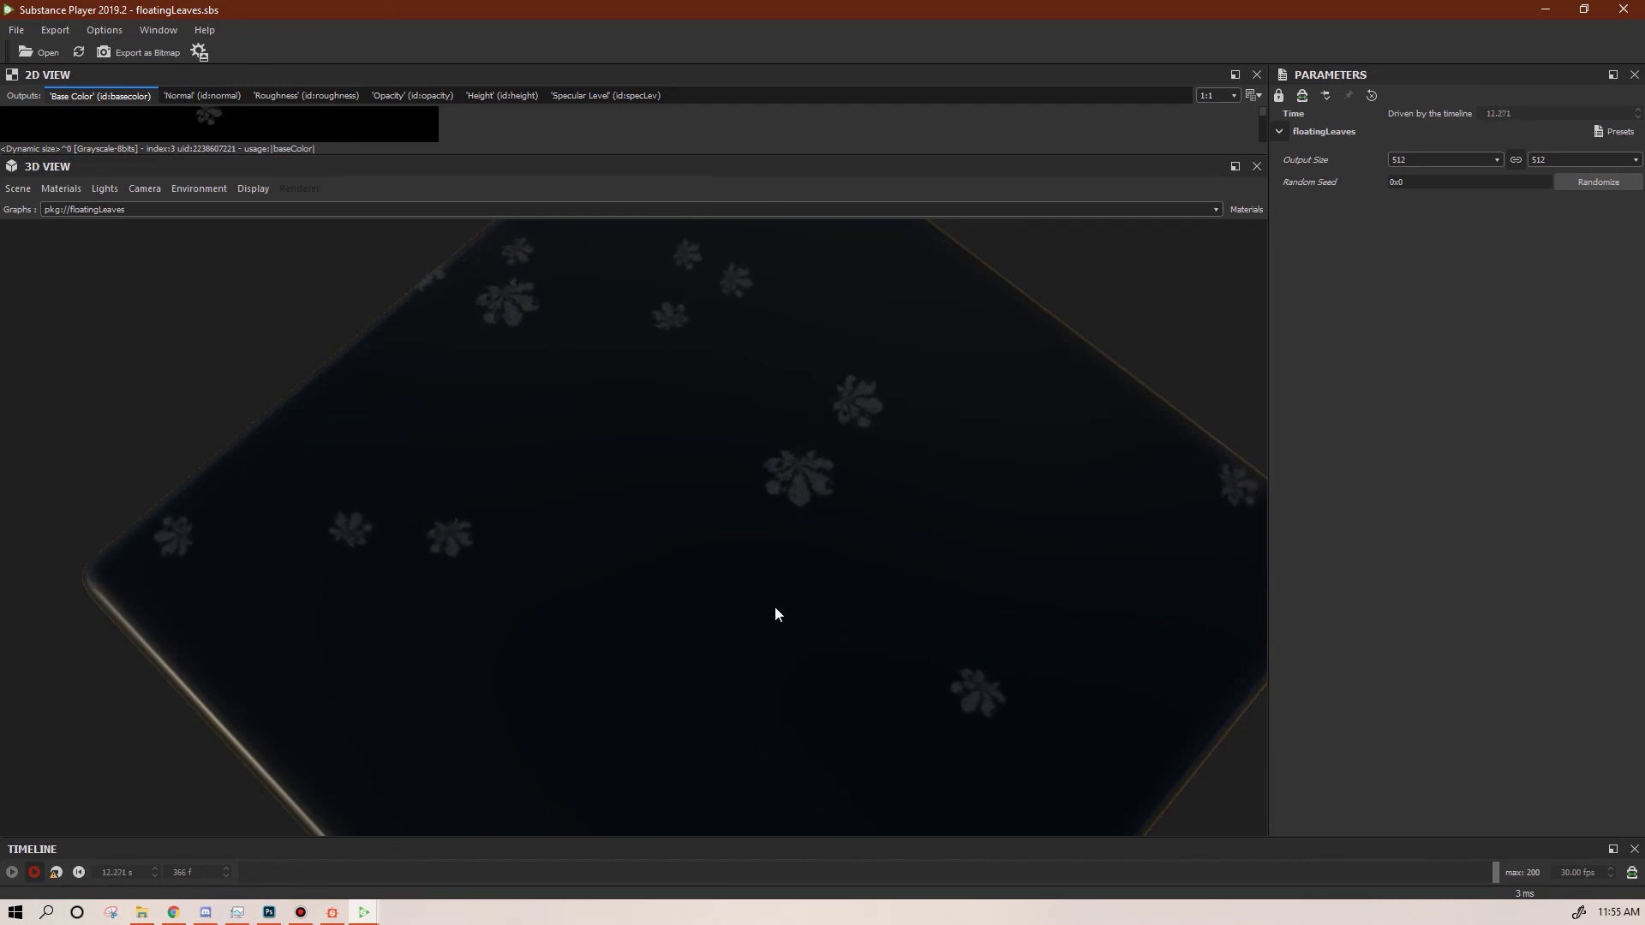
Switch back to Substance Designer and move the leafOffset node chain farther from the constant 1 node
click(340, 913)
middle_drag(984, 766, 1061, 797)
middle_drag(1159, 753, 994, 691)
mouse_move(938, 237)
mouse_down()
mouse_move(899, 377)
mouse_move(894, 296)
mouse_up()
drag(819, 474, 1145, 621)
drag(1119, 561, 1336, 665)
middle_drag(1036, 665, 1177, 615)
click(1004, 460)
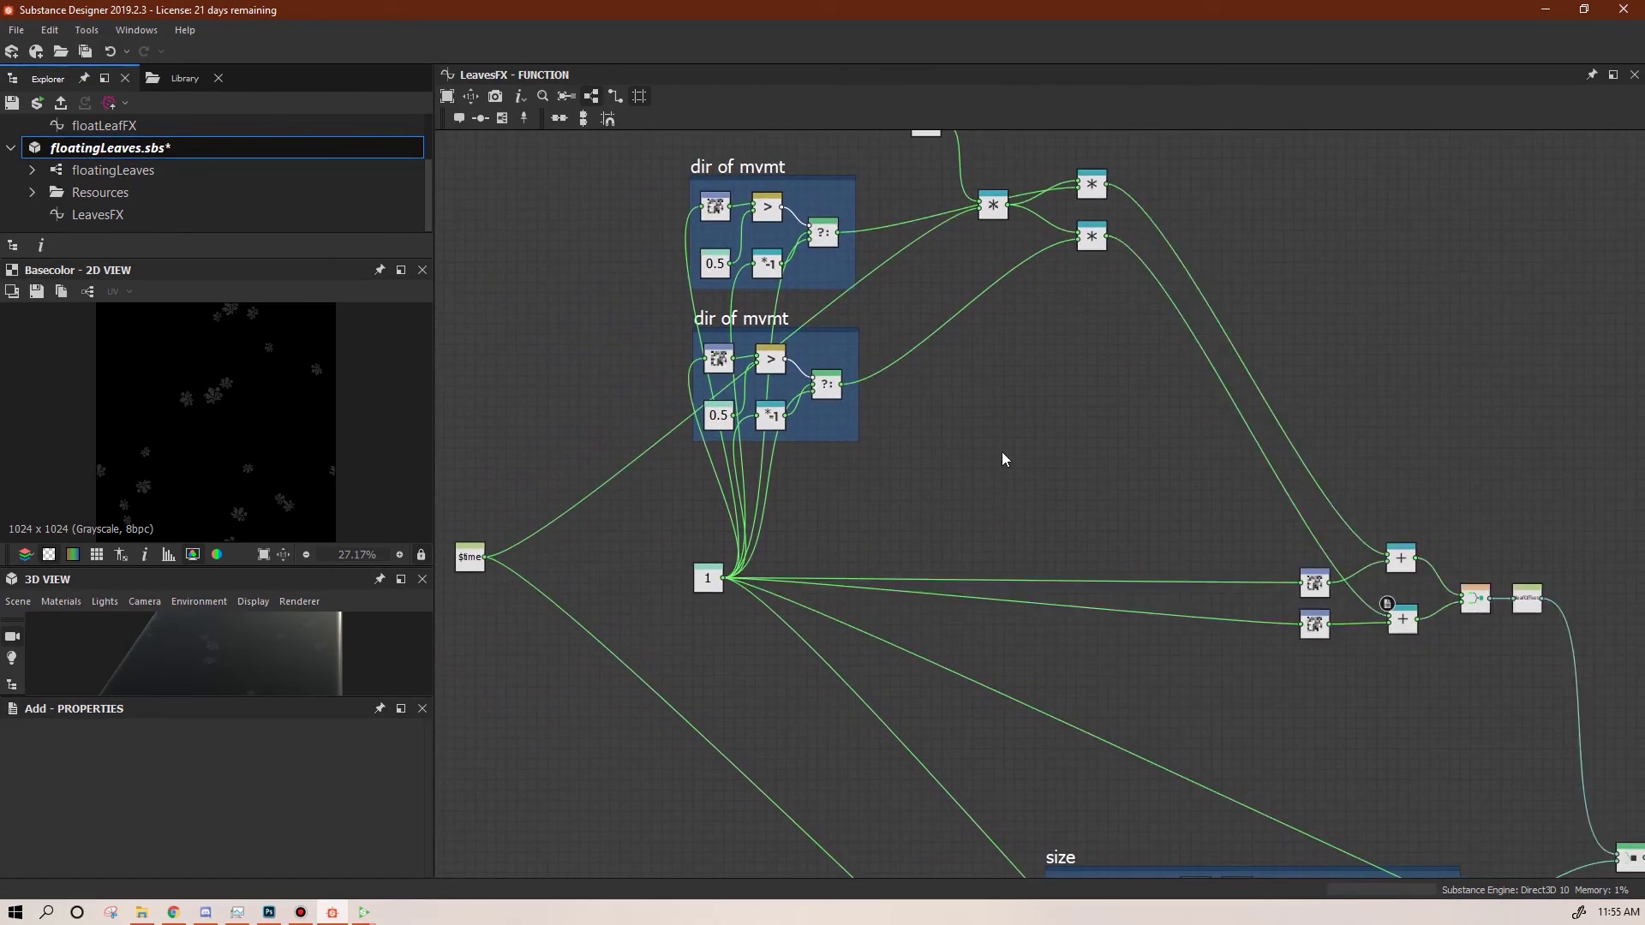
Search the Library for "wave" and add the Wave function to the LeavesFX graph, between the constant 1 and leafOffset nodes
click(182, 79)
text(wave)
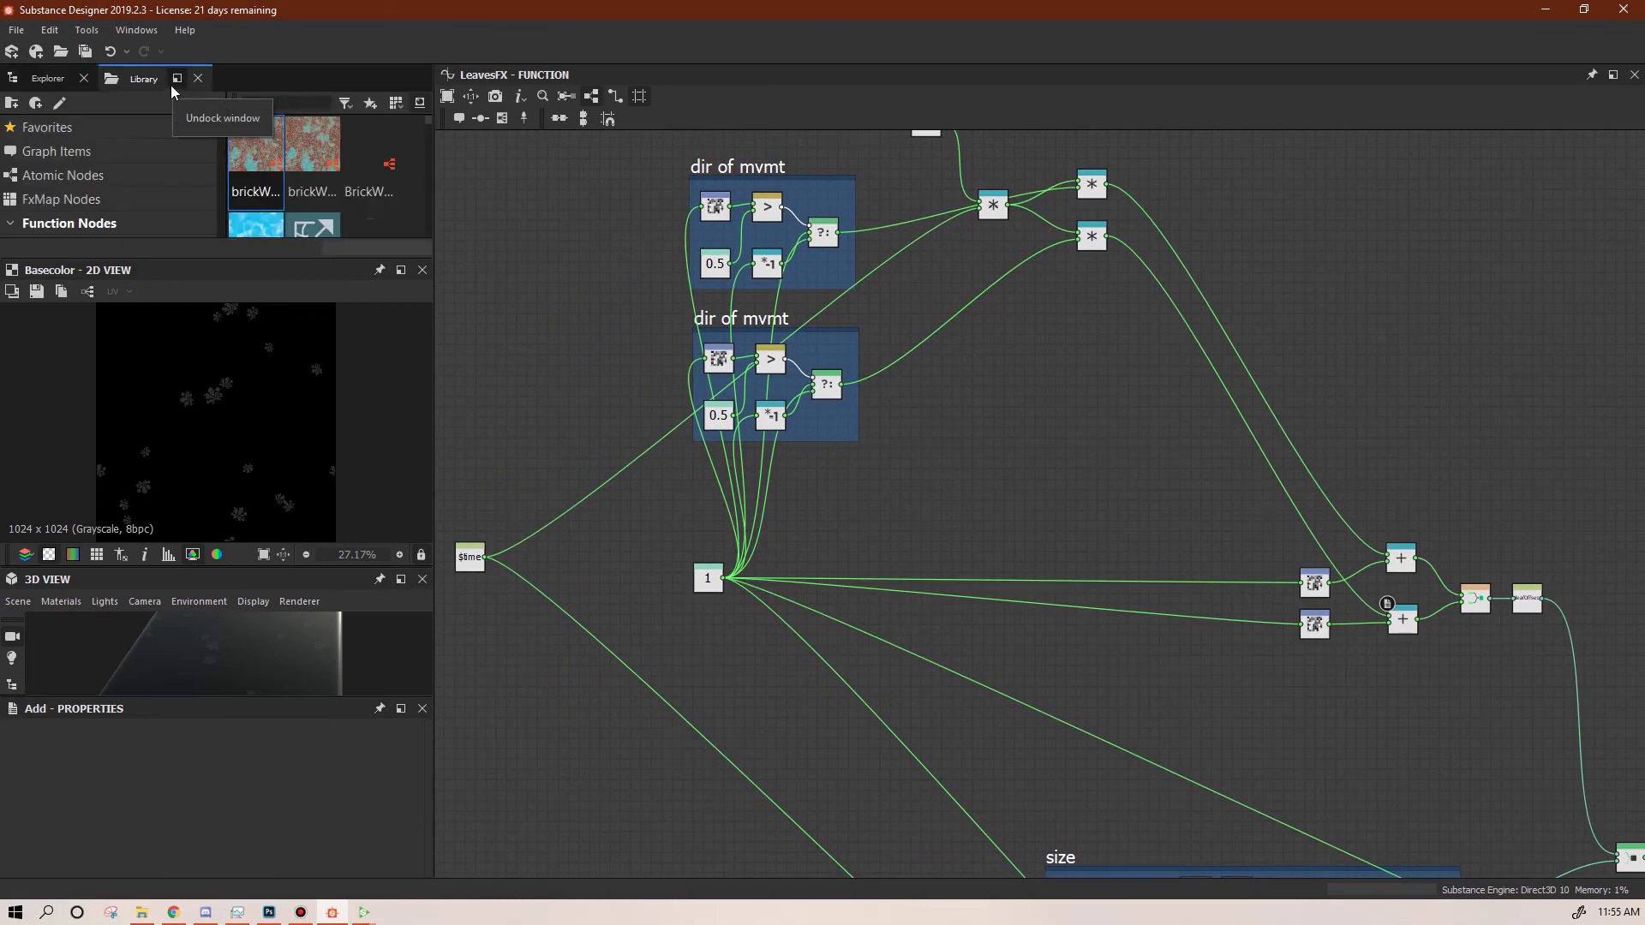
drag(425, 140, 425, 168)
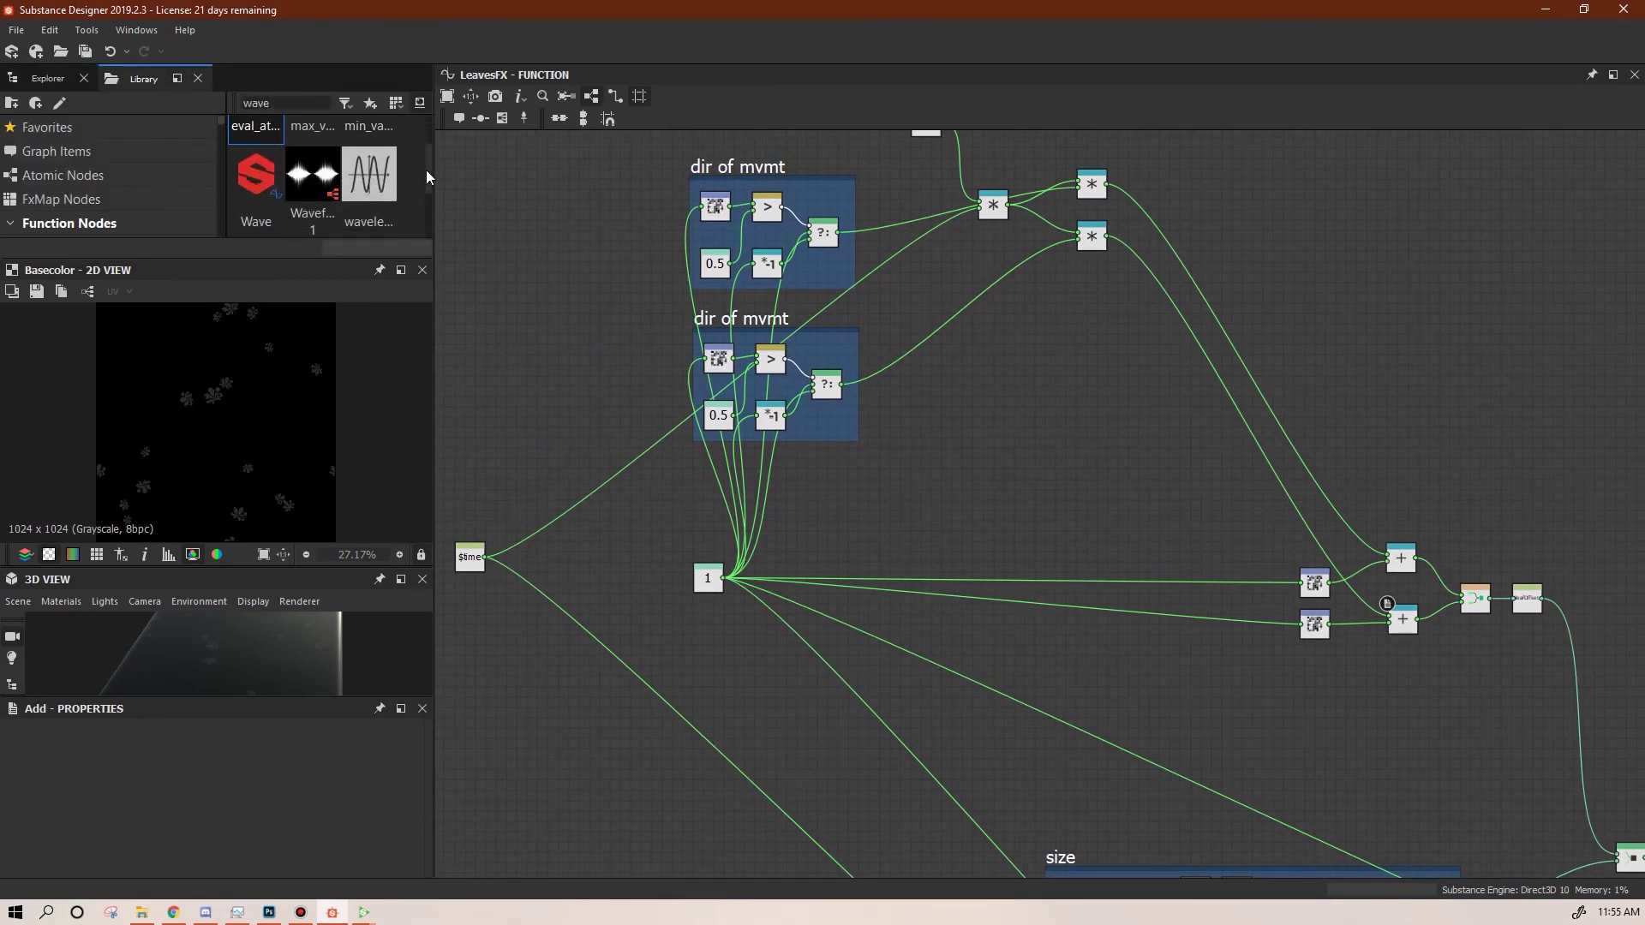
drag(256, 172, 1024, 456)
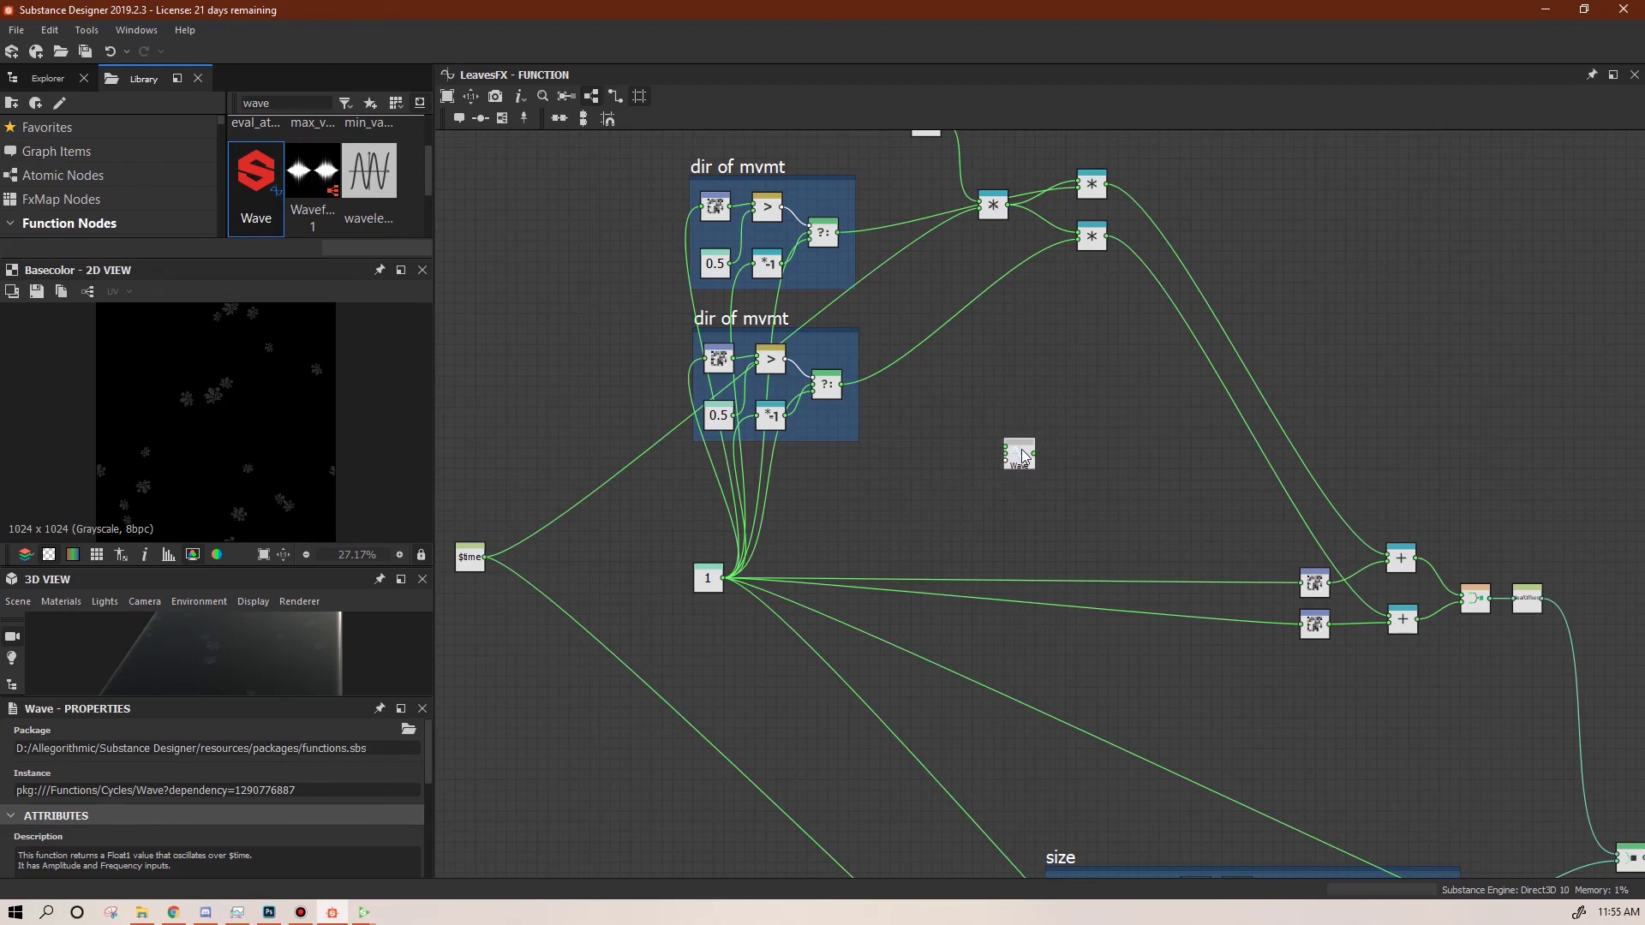
scroll(1103, 526, up, 3)
Connect the constant 1 node to the Wave node's Frequency input and reposition the Wave node
click(934, 400)
middle_drag(795, 572, 1089, 557)
click(714, 597)
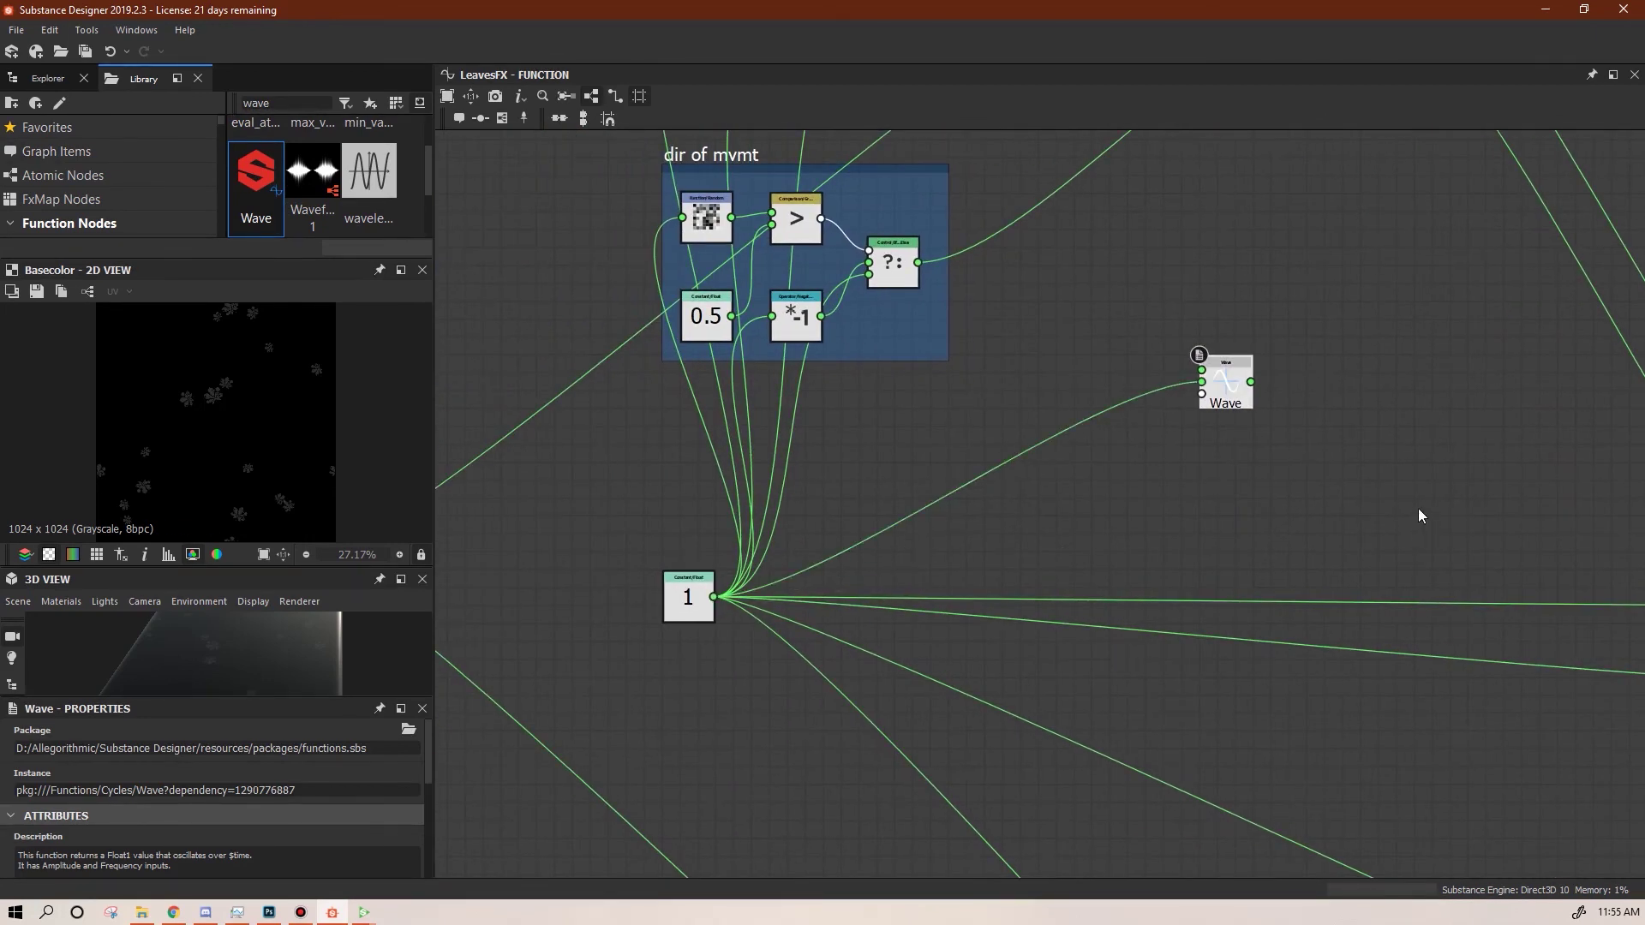
middle_drag(1336, 494, 1032, 446)
drag(924, 357, 887, 491)
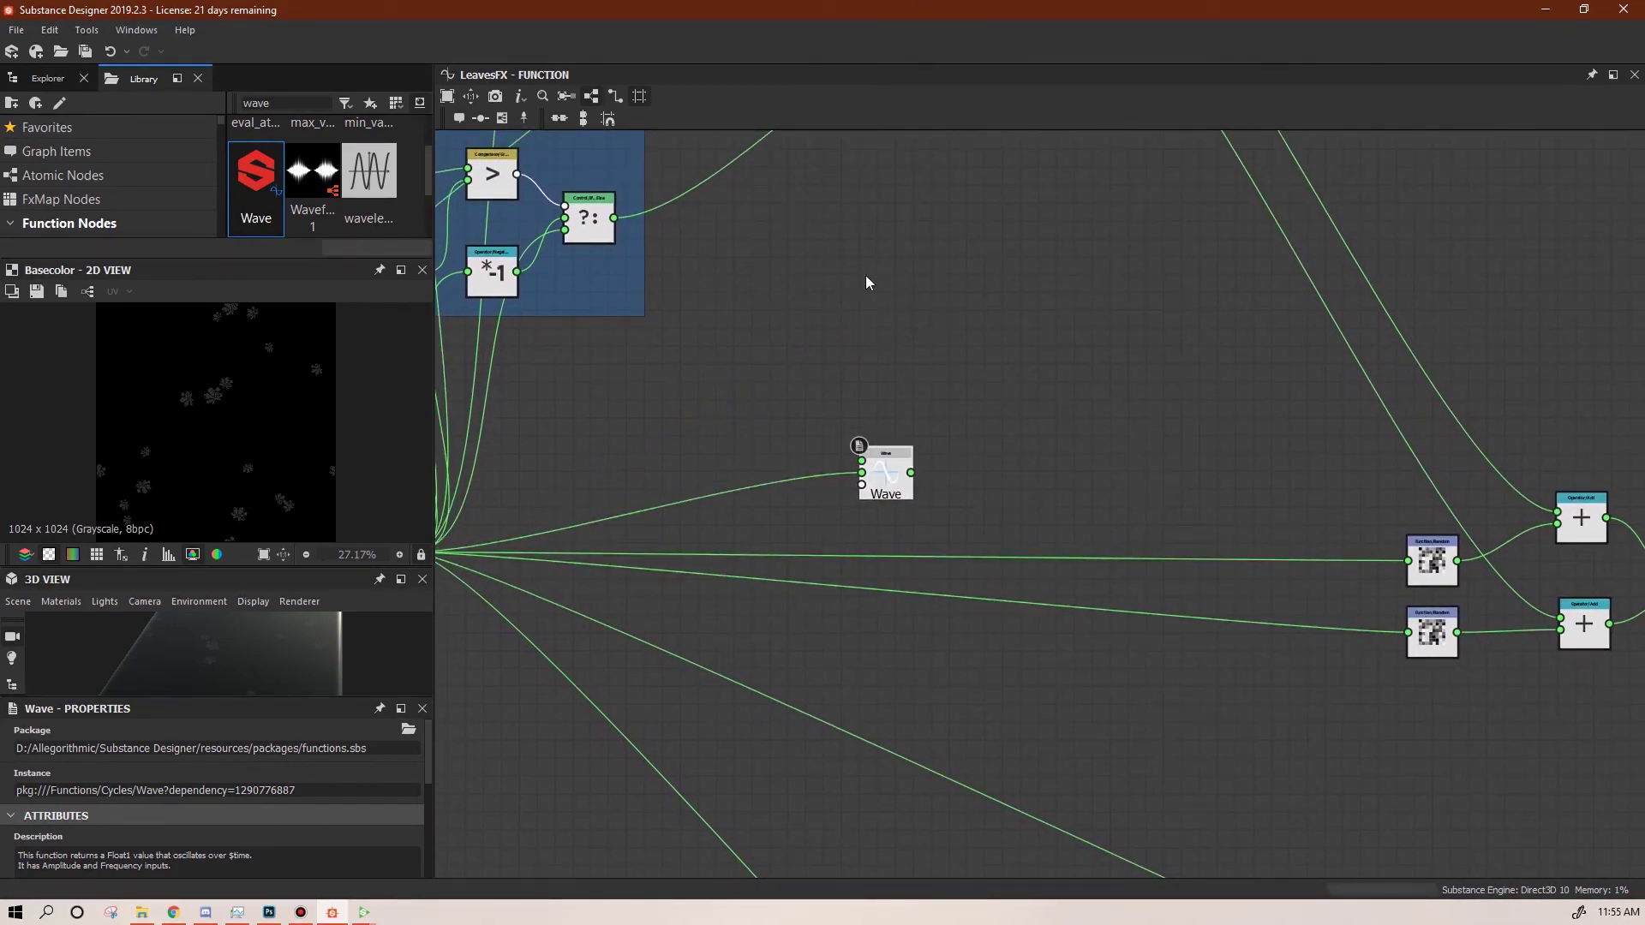
Add a Float constant node just above the Wave node
right_click(807, 254)
mouse_move(853, 265)
mouse_move(1114, 266)
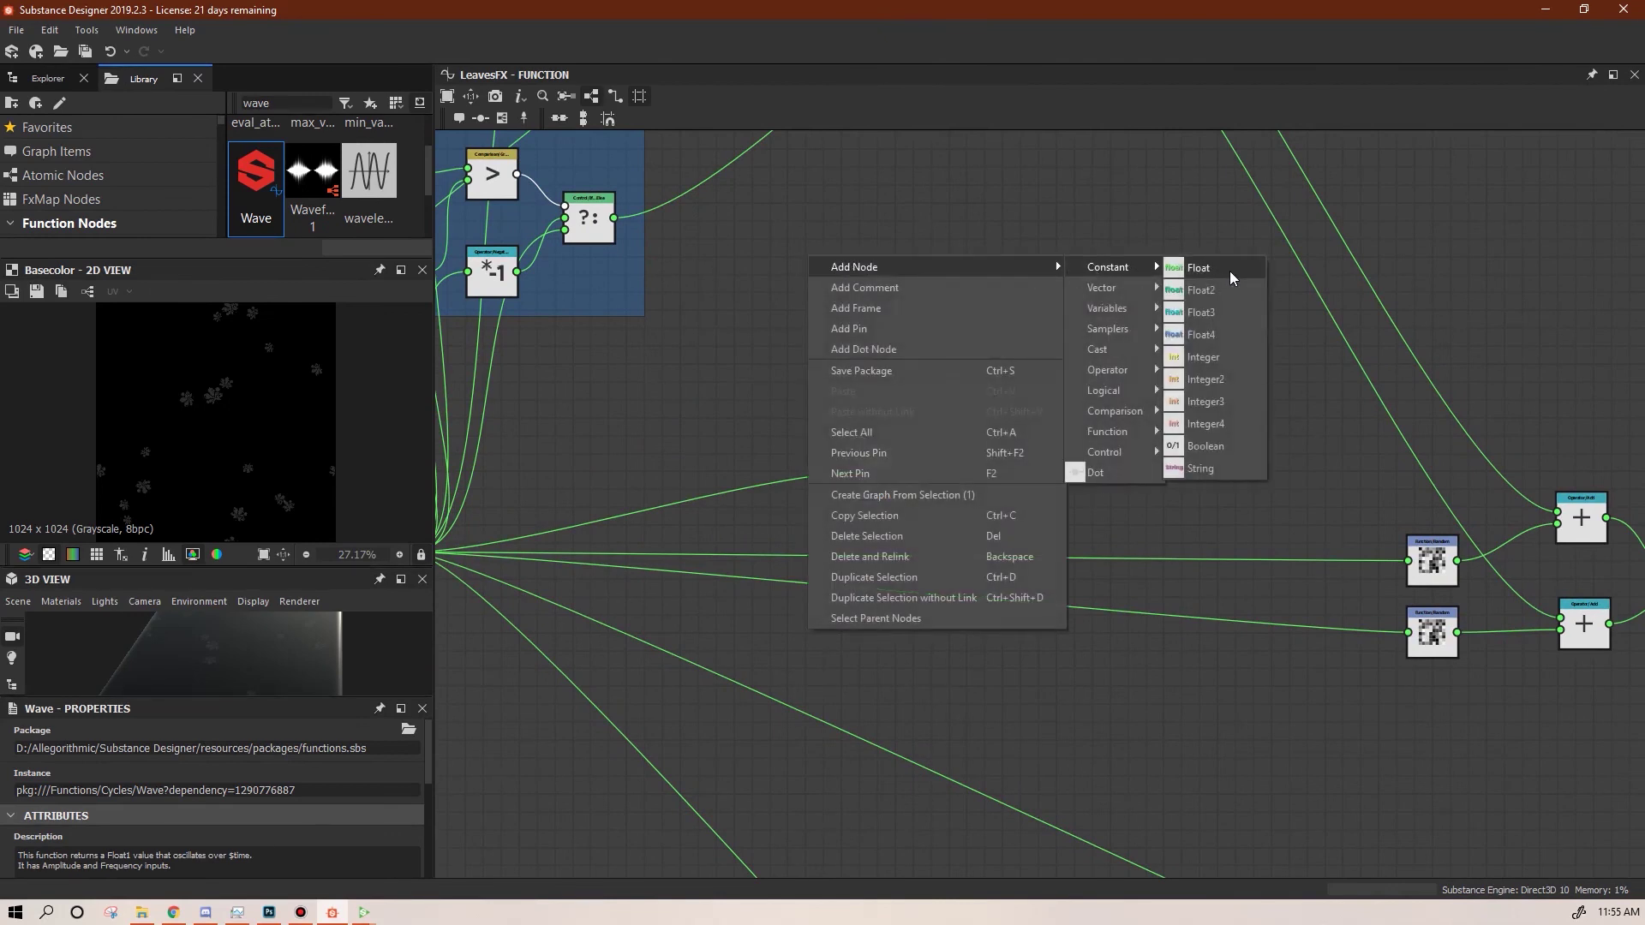
click(1231, 271)
drag(806, 265, 795, 410)
scroll(937, 351, up, 4)
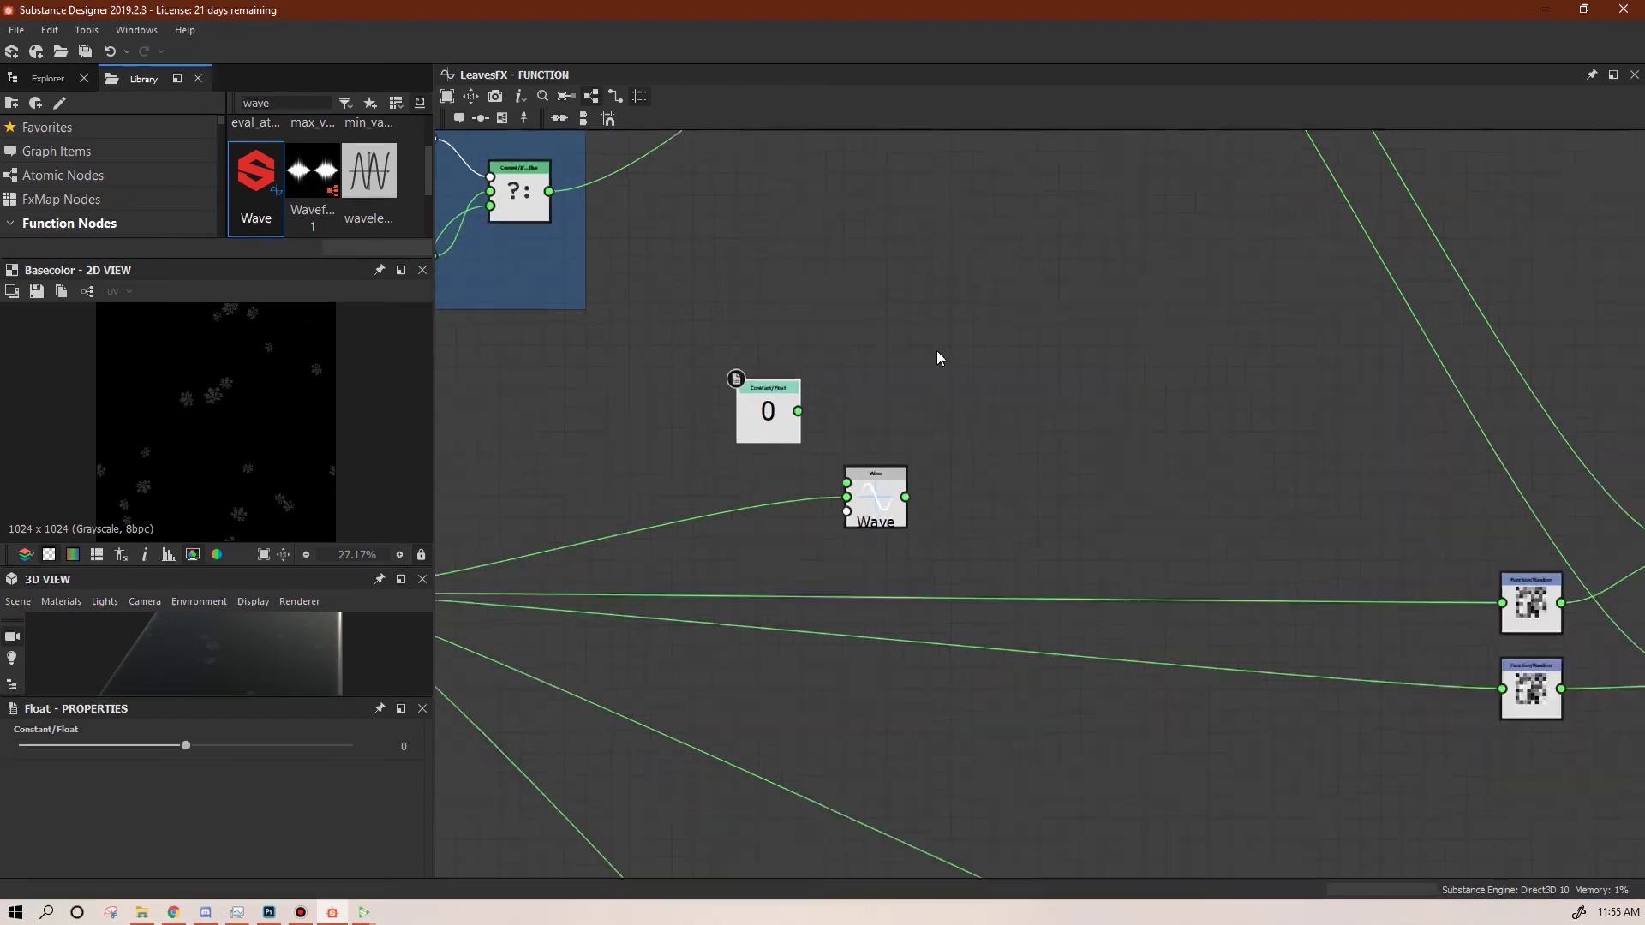
Set the new Float constant to 0.05, connect it to the Wave node's Amplitude input and arrange the two nodes closely
click(402, 747)
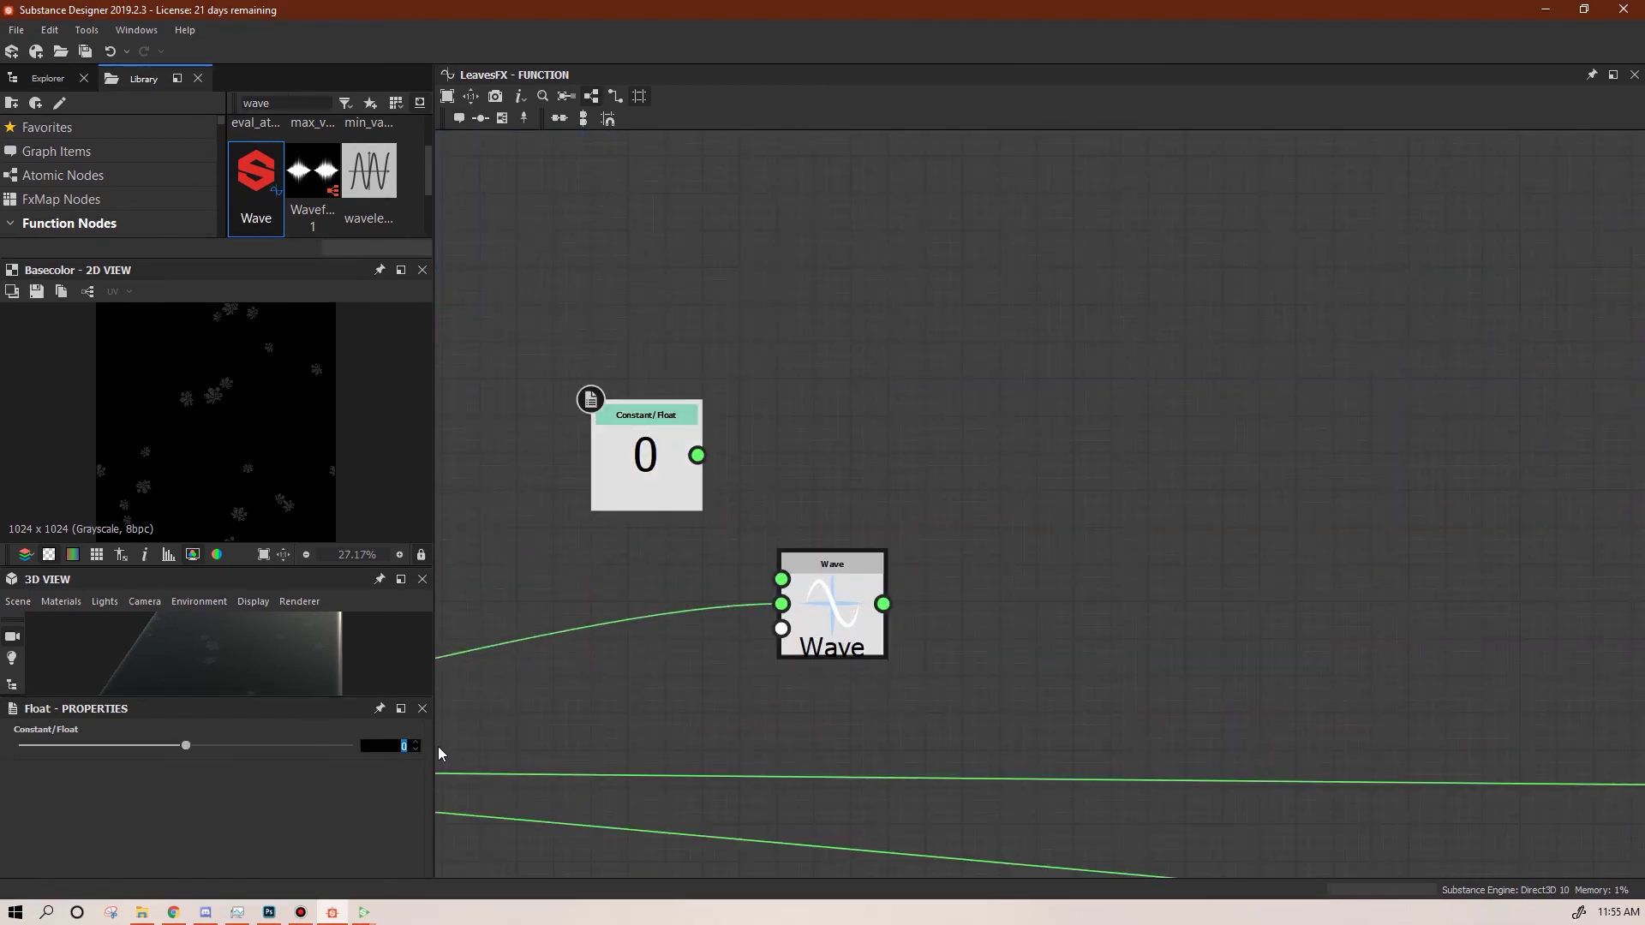
text(.05)
key(Return)
drag(700, 455, 781, 579)
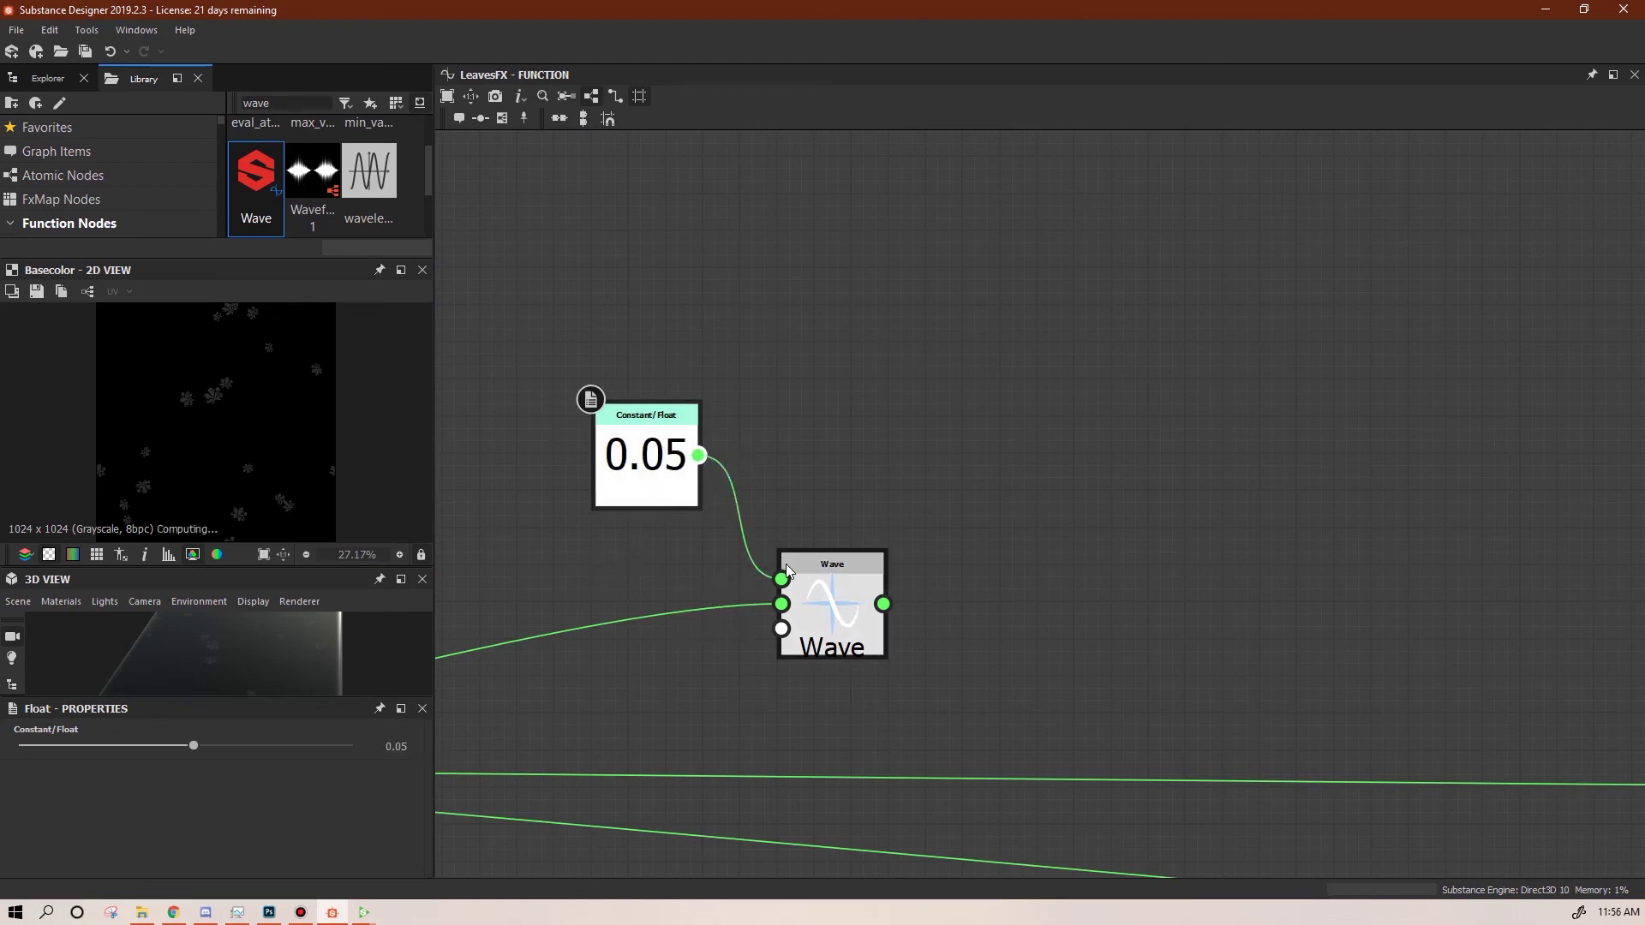
drag(643, 449, 656, 504)
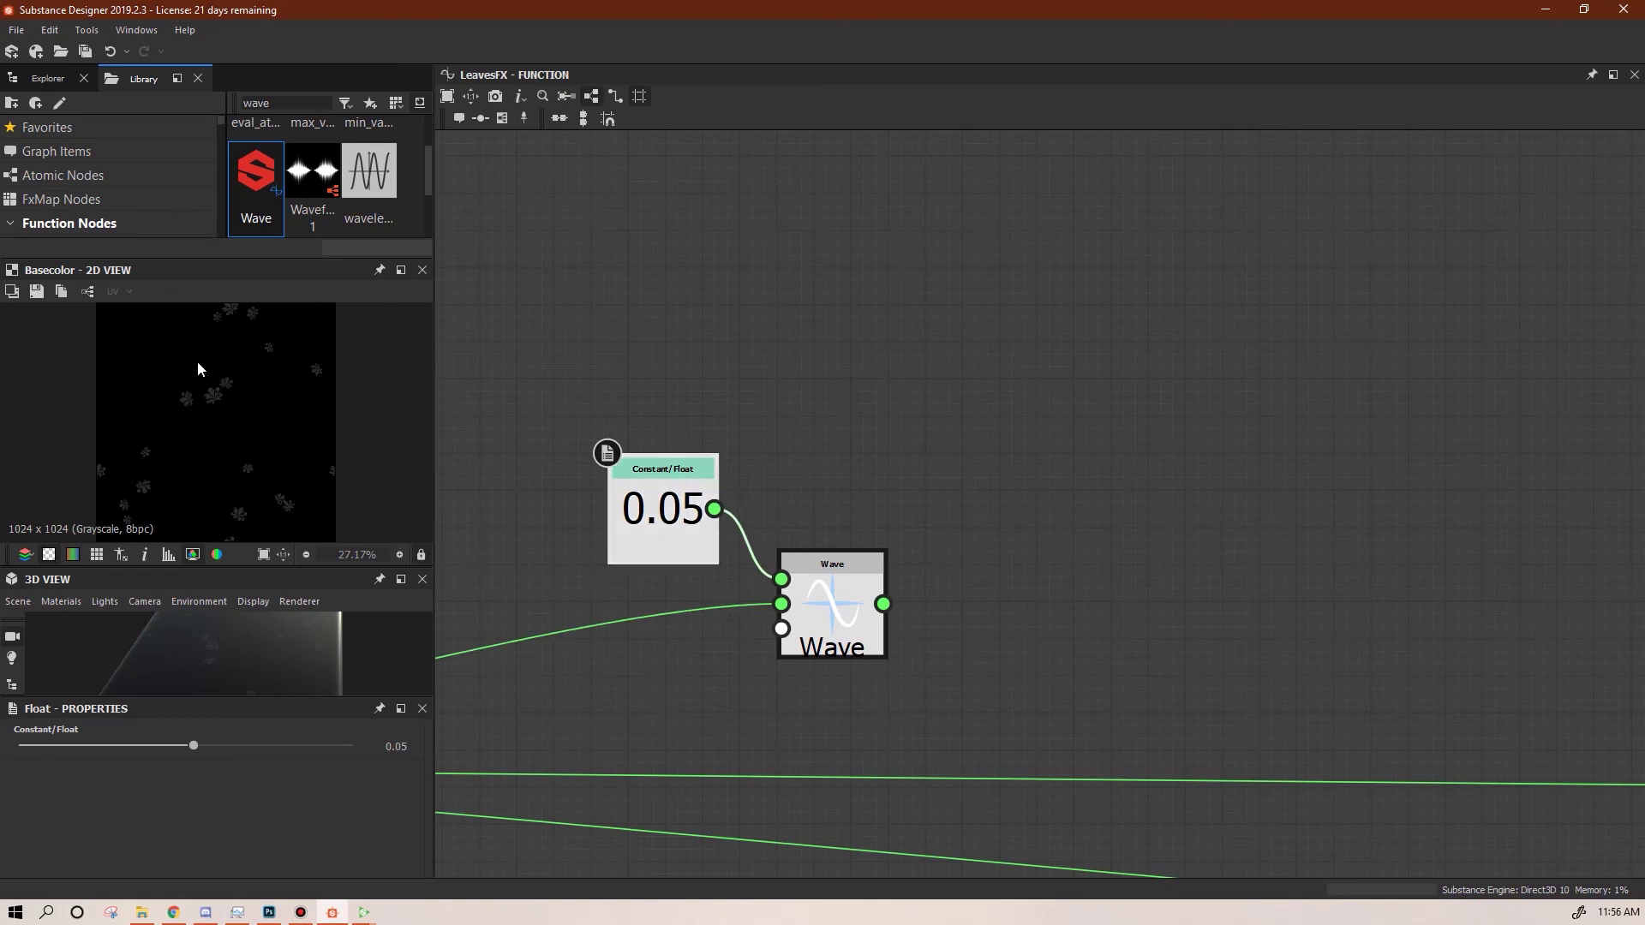
scroll(969, 635, down, 2)
middle_drag(1083, 671, 974, 503)
mouse_move(767, 463)
mouse_down()
mouse_move(746, 463)
mouse_move(770, 460)
mouse_up()
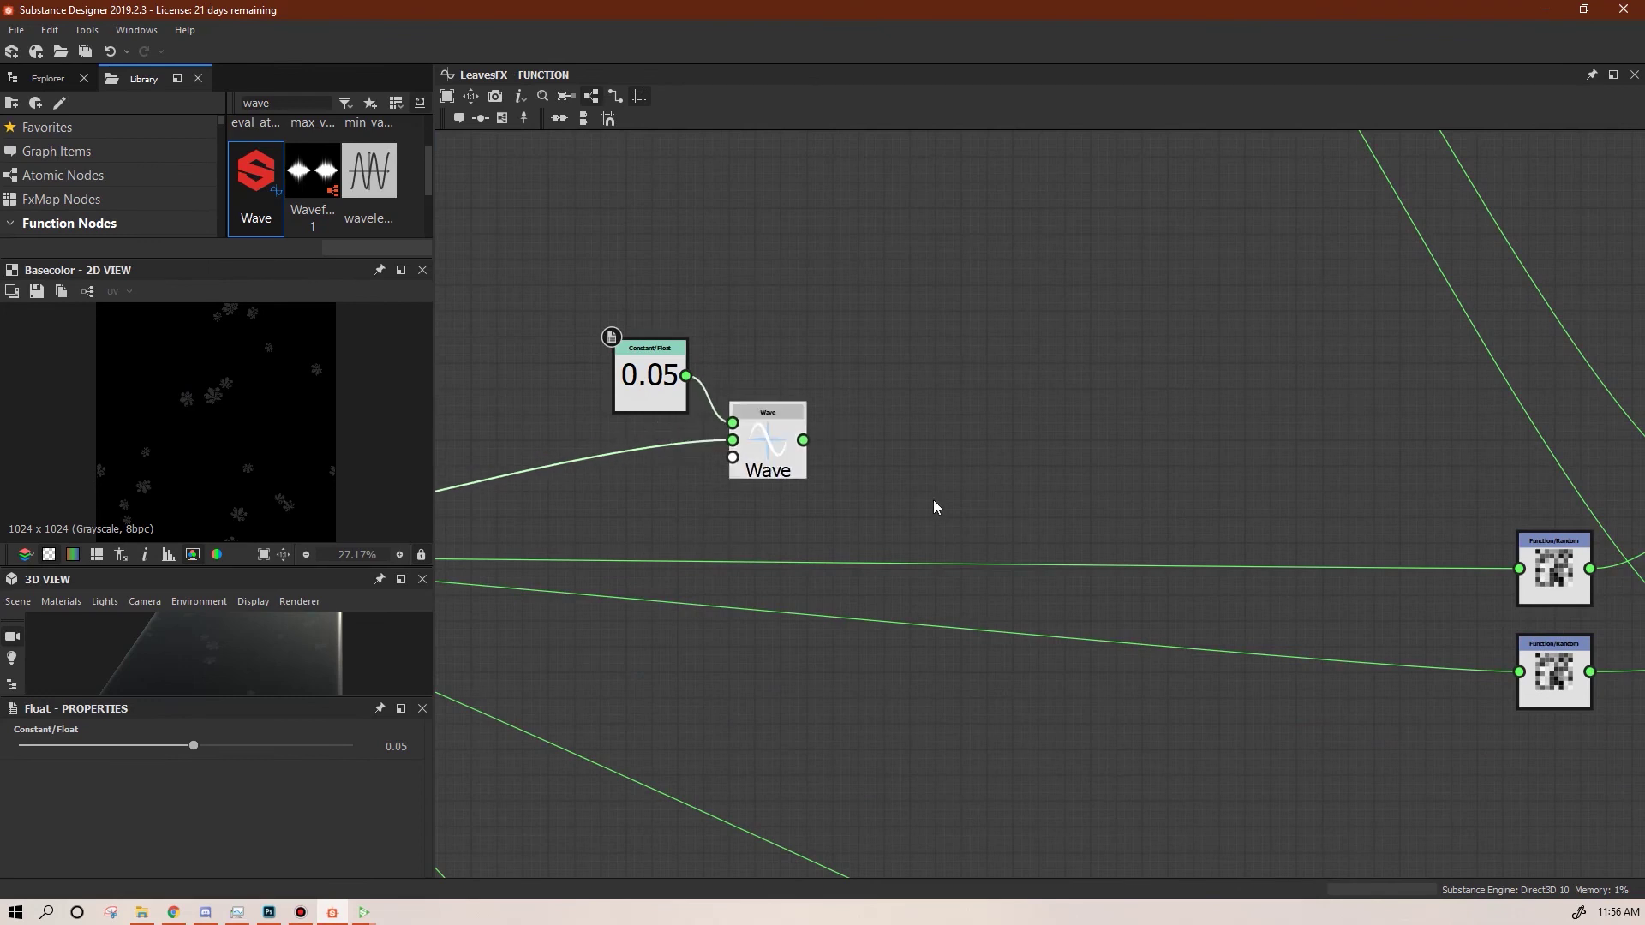
Examine the Wave node's inputs and output and its place relative to the leafOffset node chain
scroll(952, 506, down, 2)
scroll(1045, 557, down, 2)
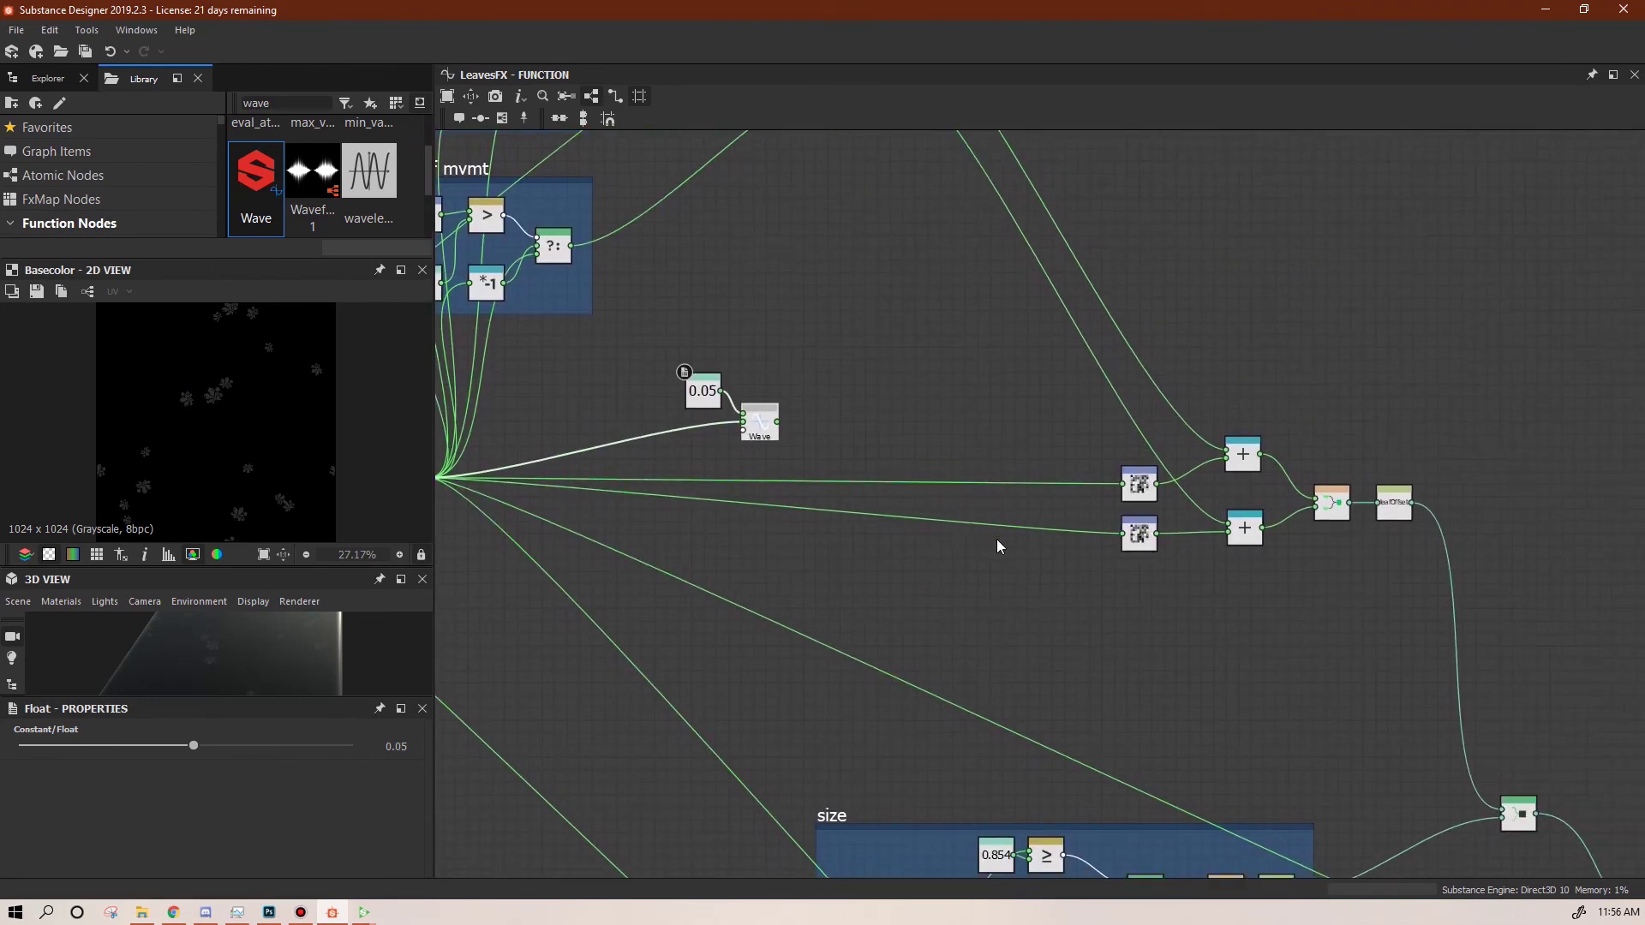
click(826, 434)
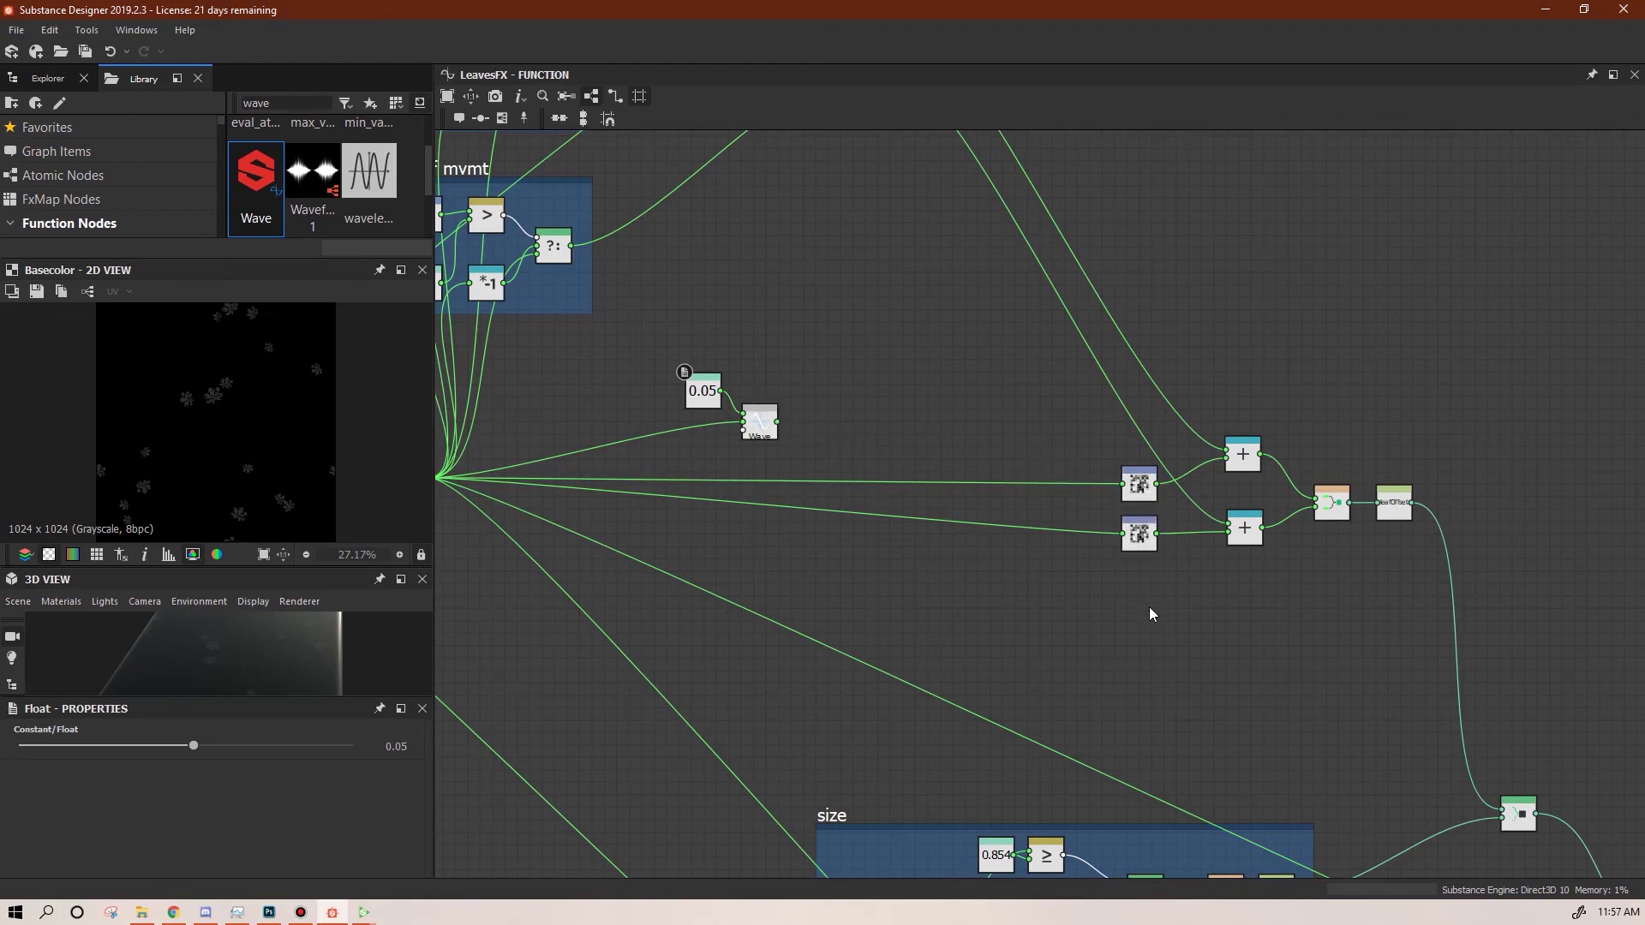
middle_drag(1169, 616, 1287, 735)
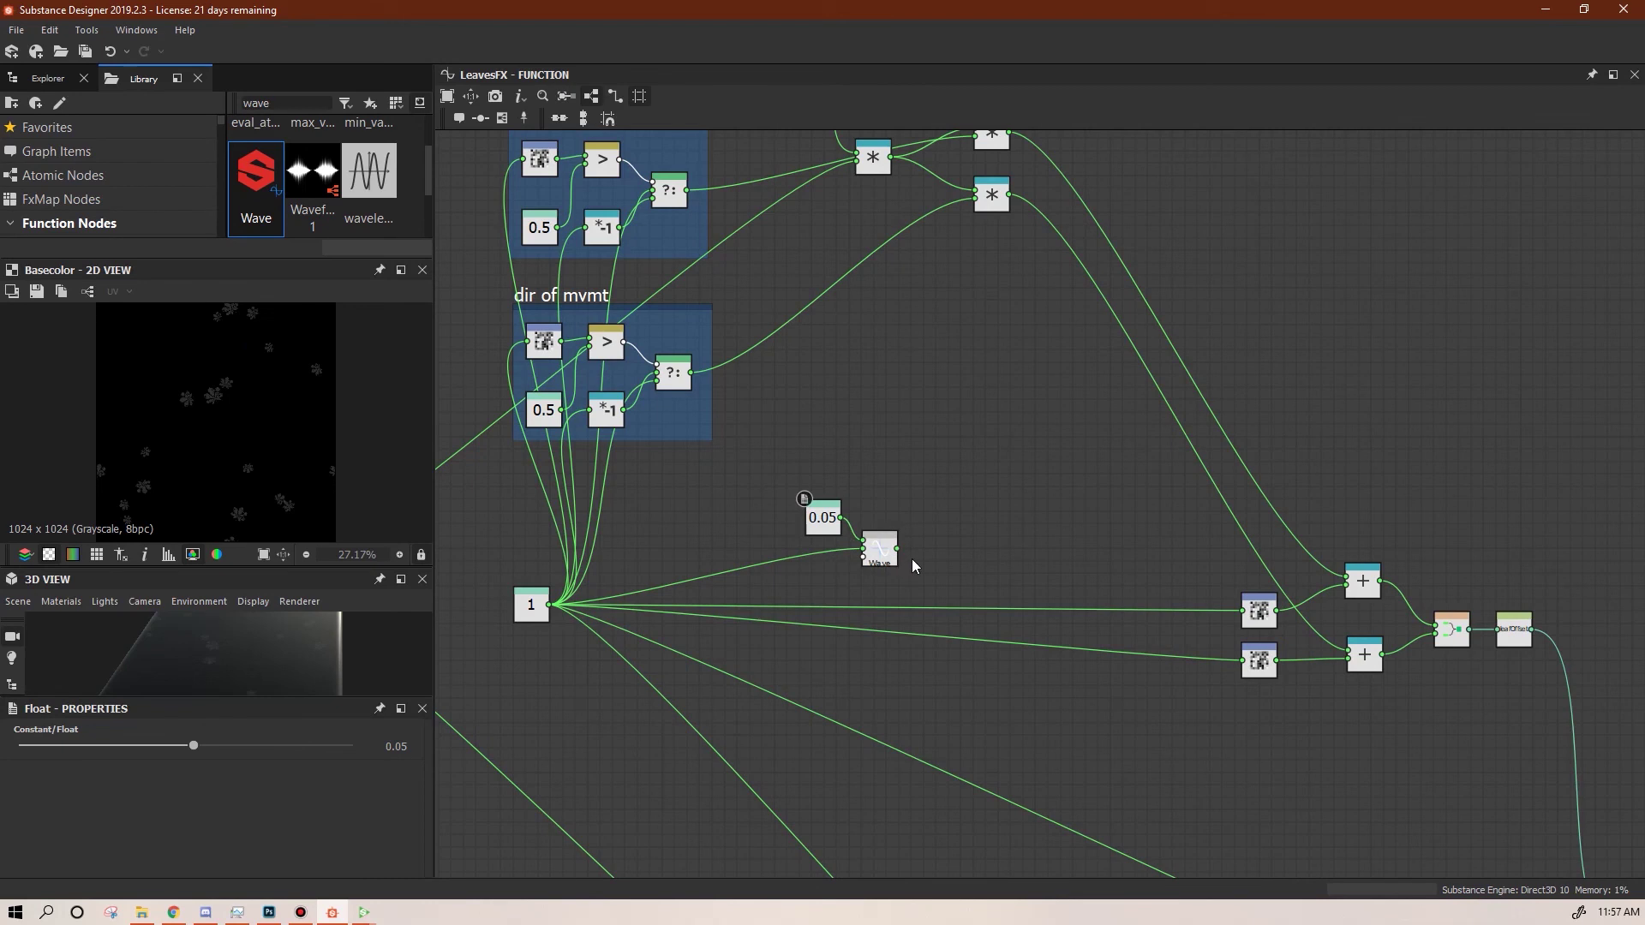
scroll(912, 558, up, 3)
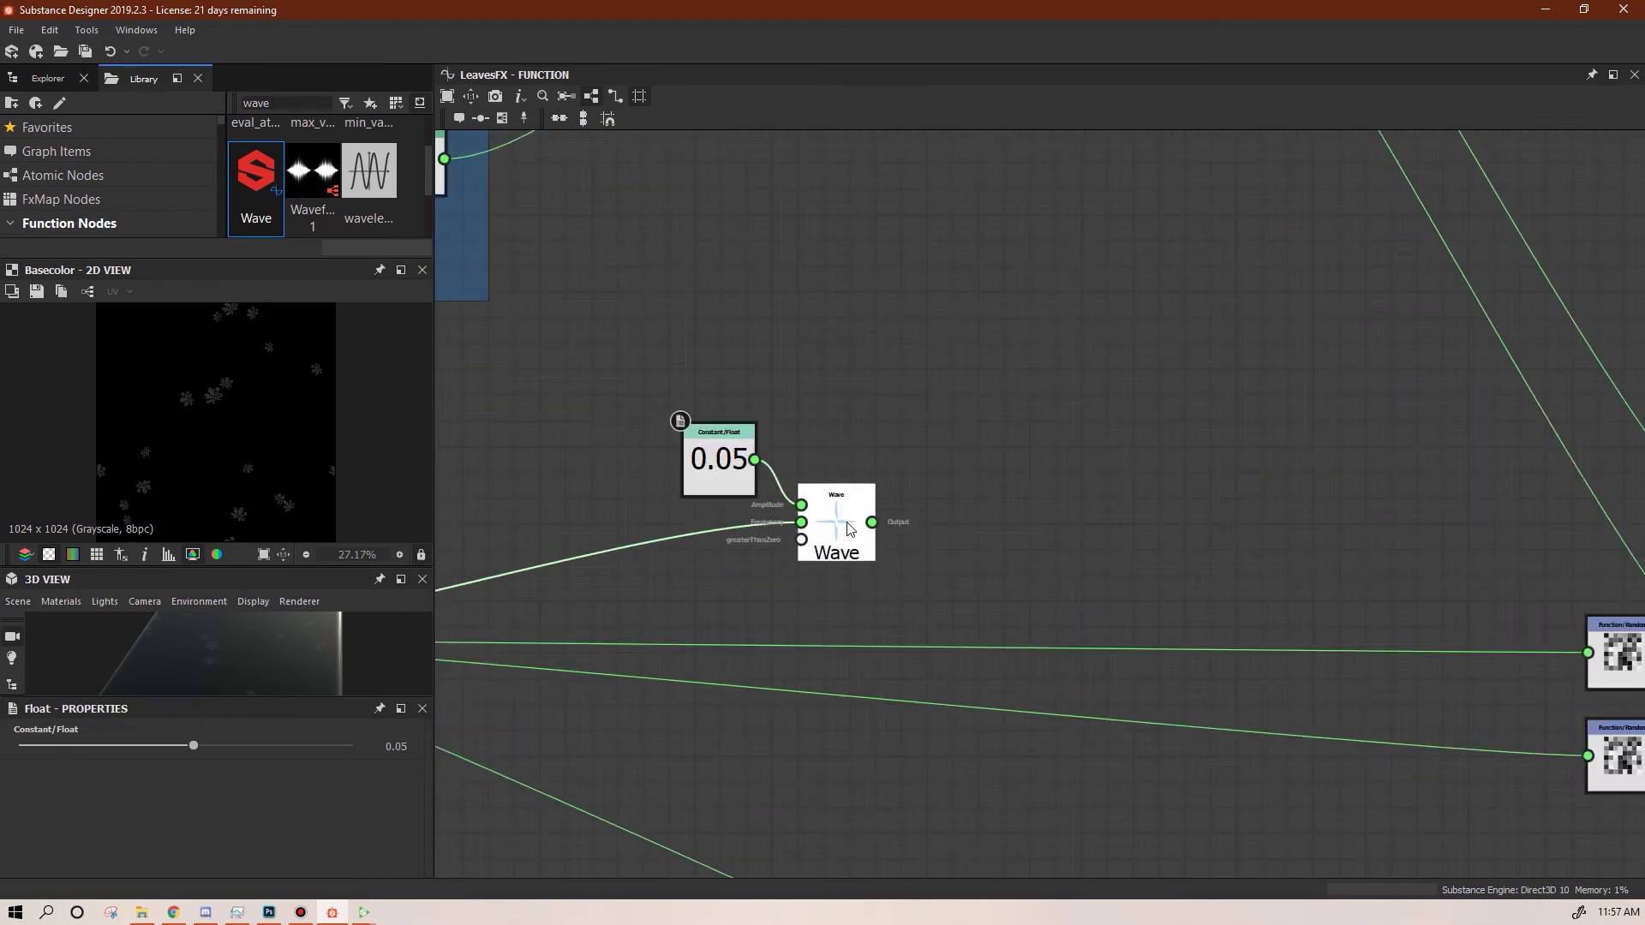
scroll(951, 592, down, 2)
middle_drag(991, 599, 1013, 546)
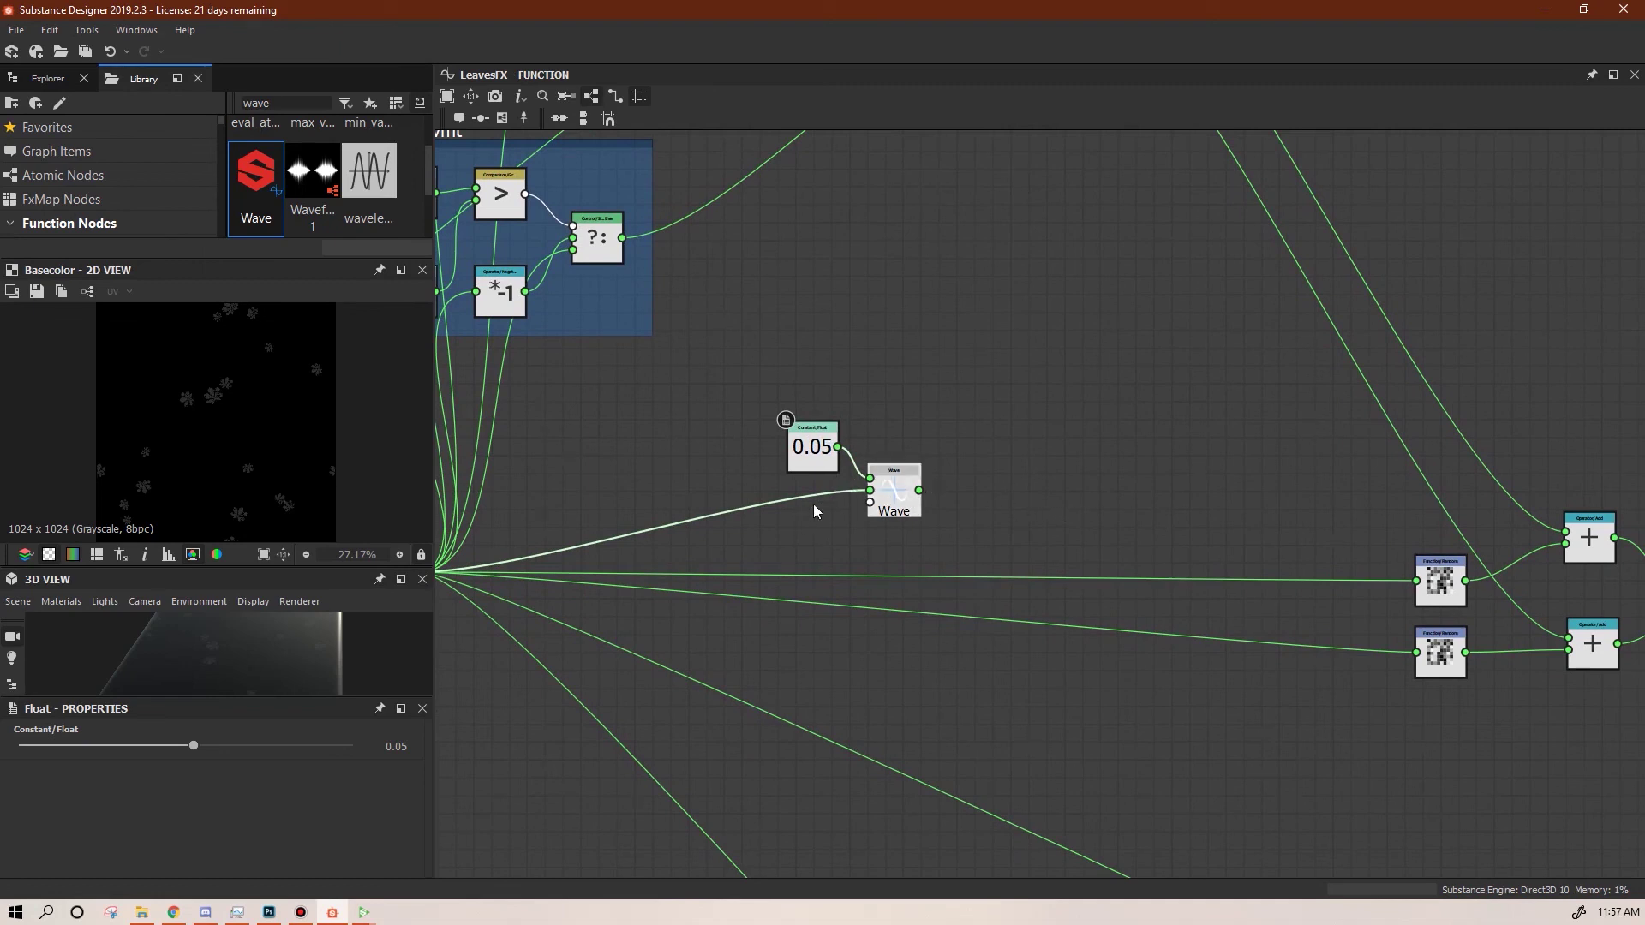
scroll(1016, 535, up, 3)
middle_drag(933, 486, 1201, 527)
scroll(1201, 527, up, 2)
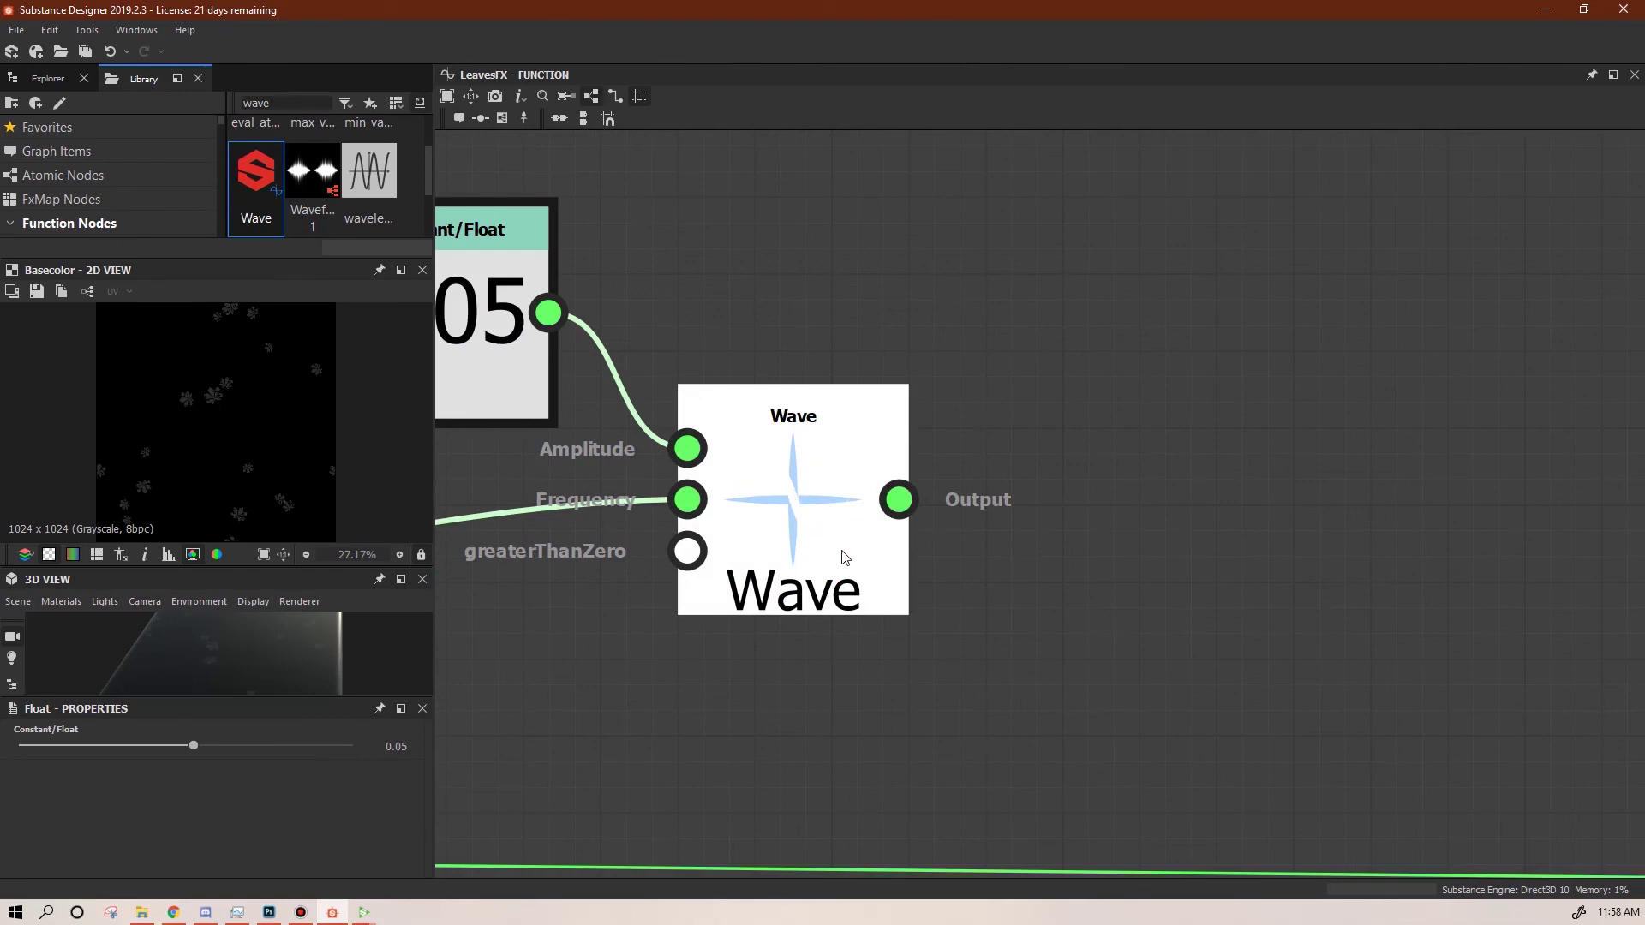
scroll(1231, 693, down, 7)
middle_drag(1337, 695, 976, 461)
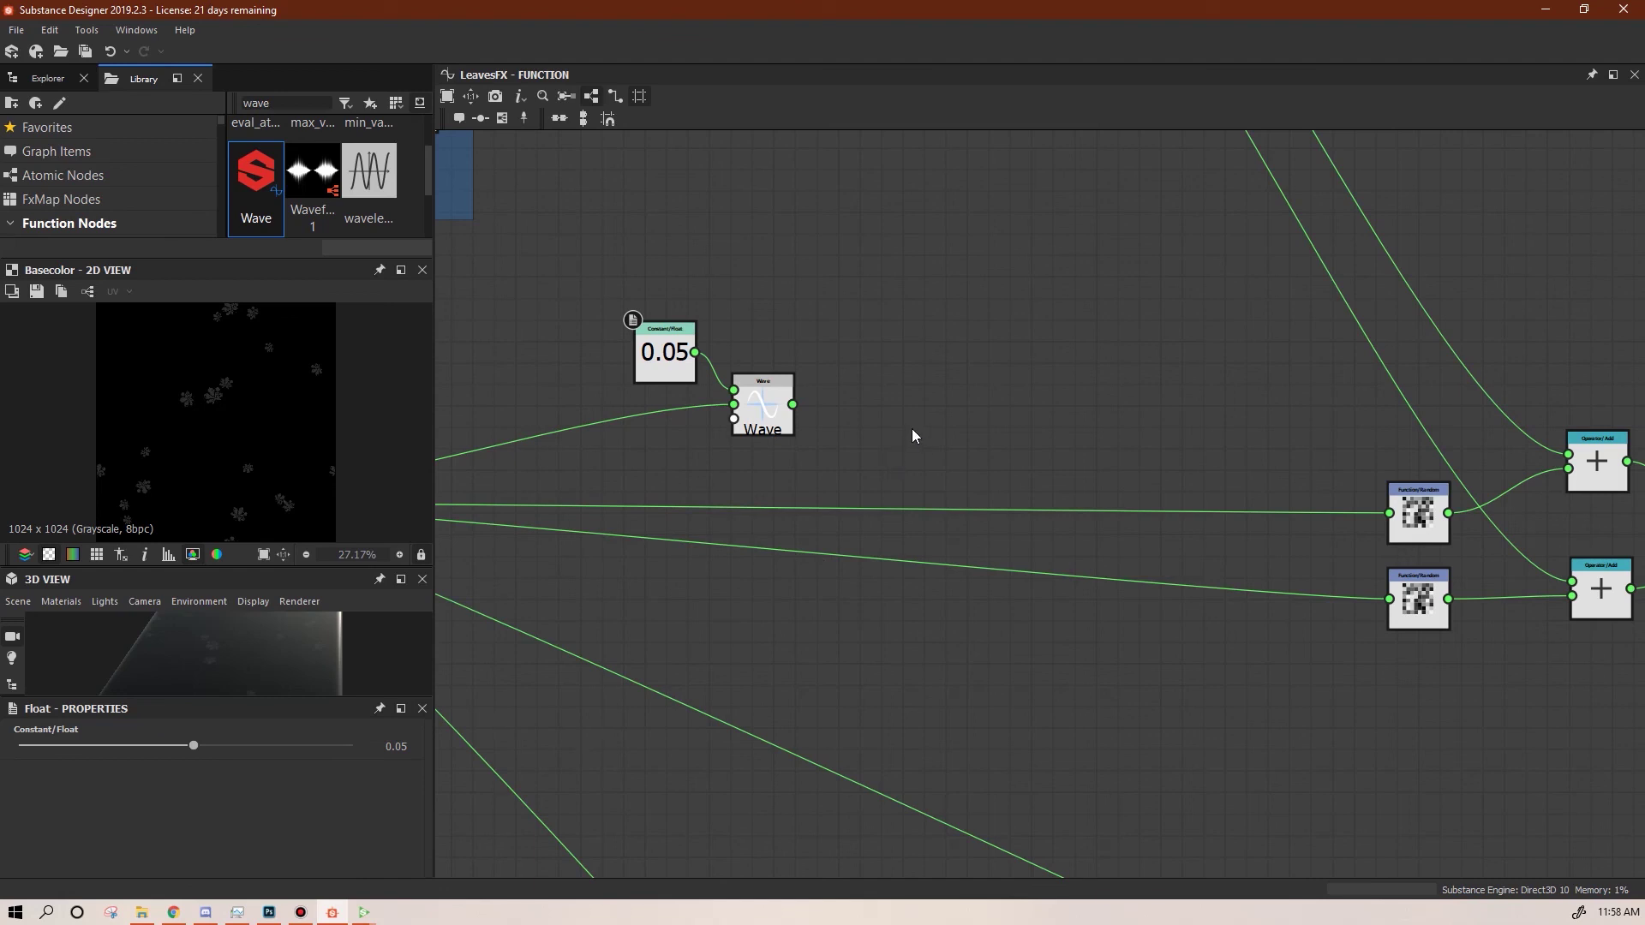
Create an Add operator node between the Wave node and the Random nodes, and place a duplicate of it below
scroll(948, 428, down, 1)
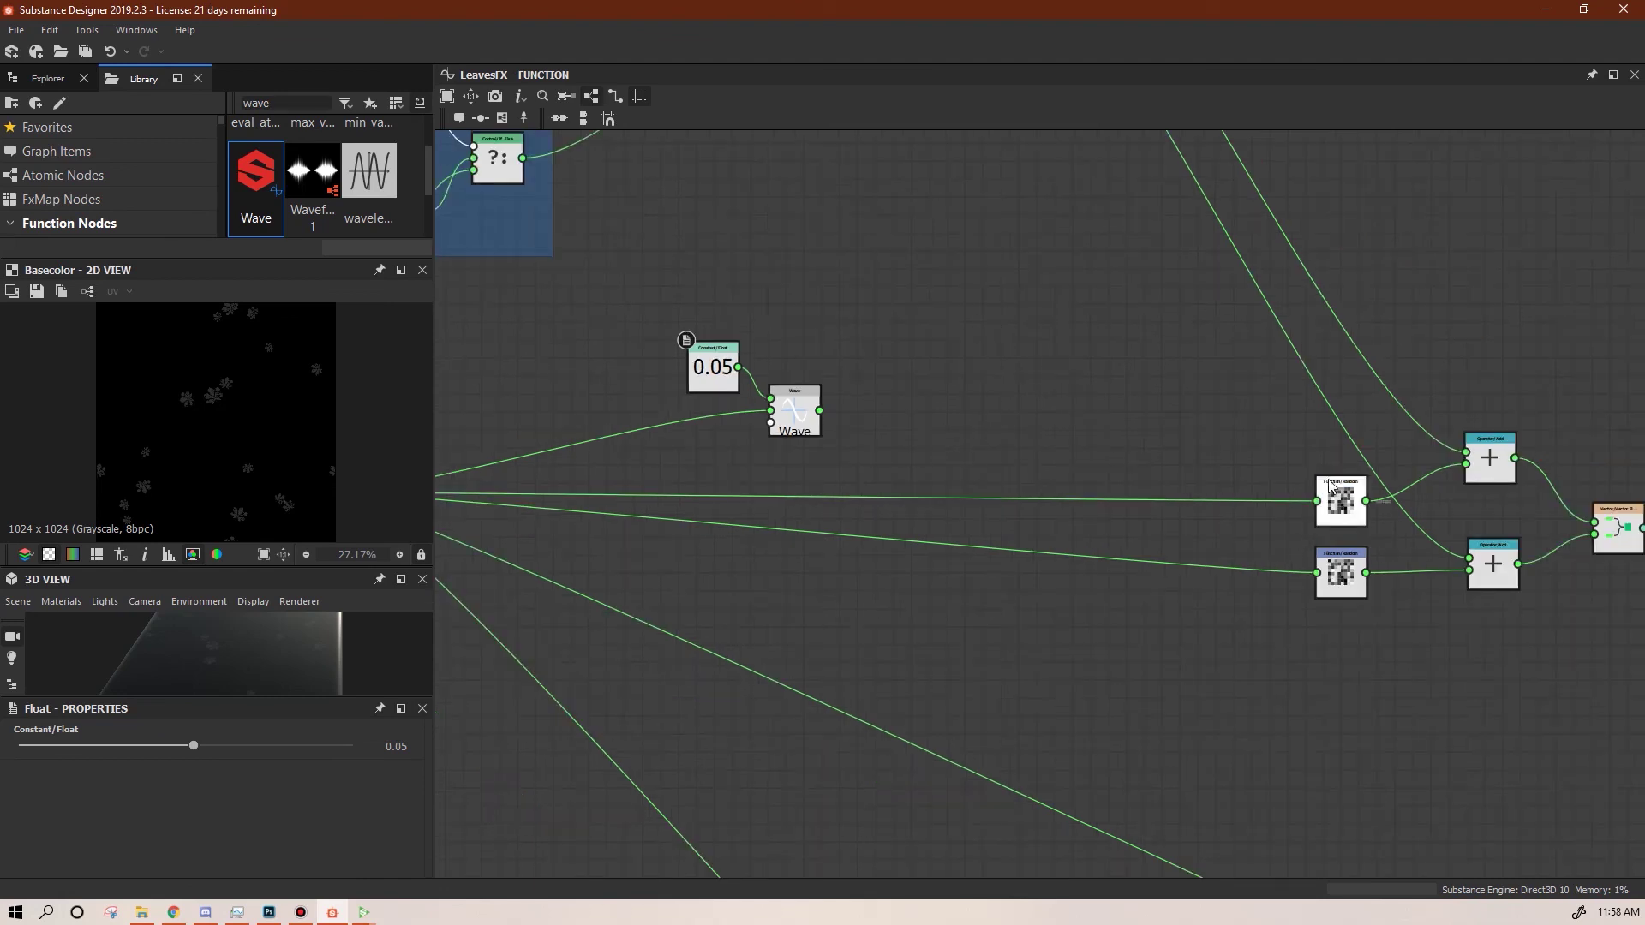
right_click(1061, 375)
mouse_move(1304, 380)
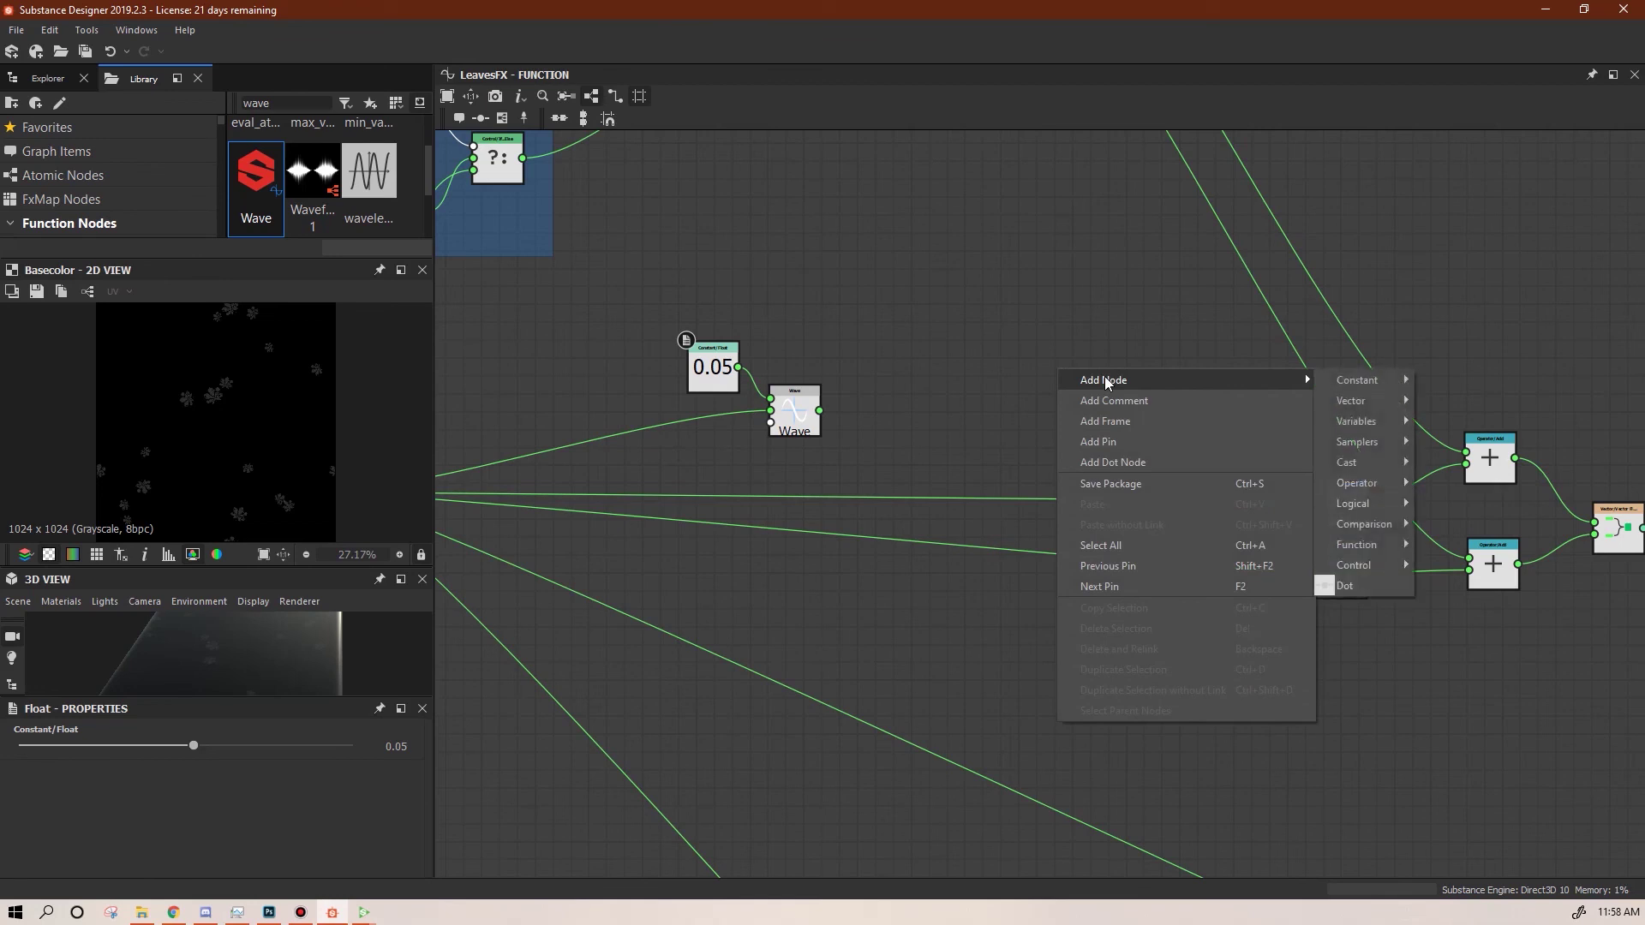
mouse_move(1379, 387)
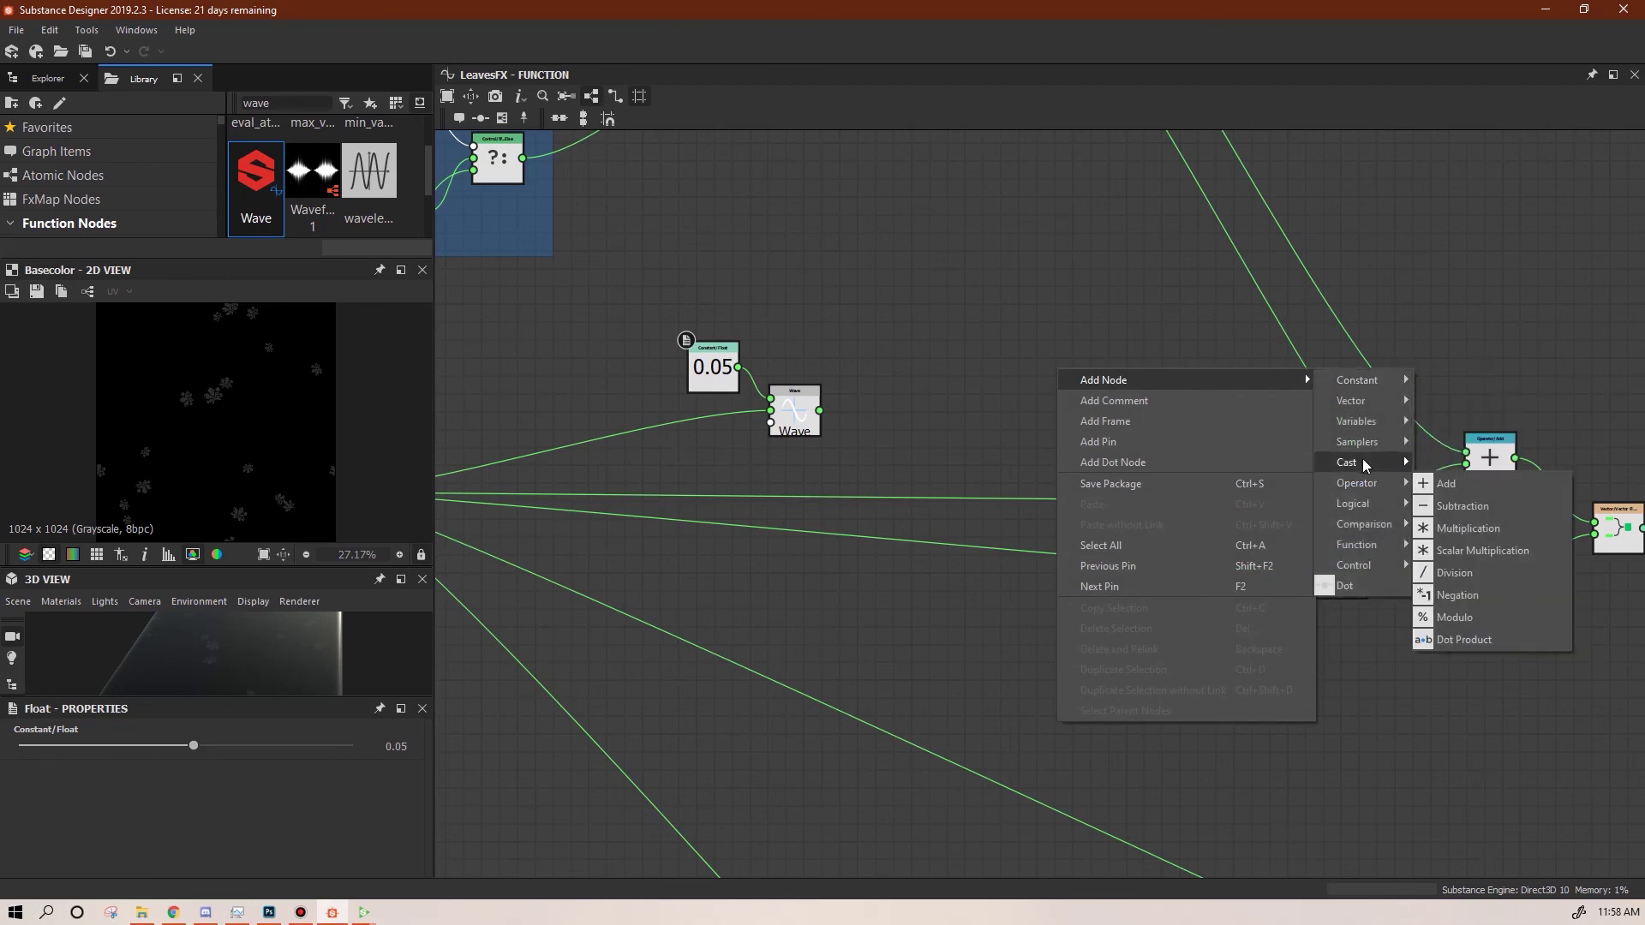
click(1472, 485)
drag(1055, 382, 1063, 382)
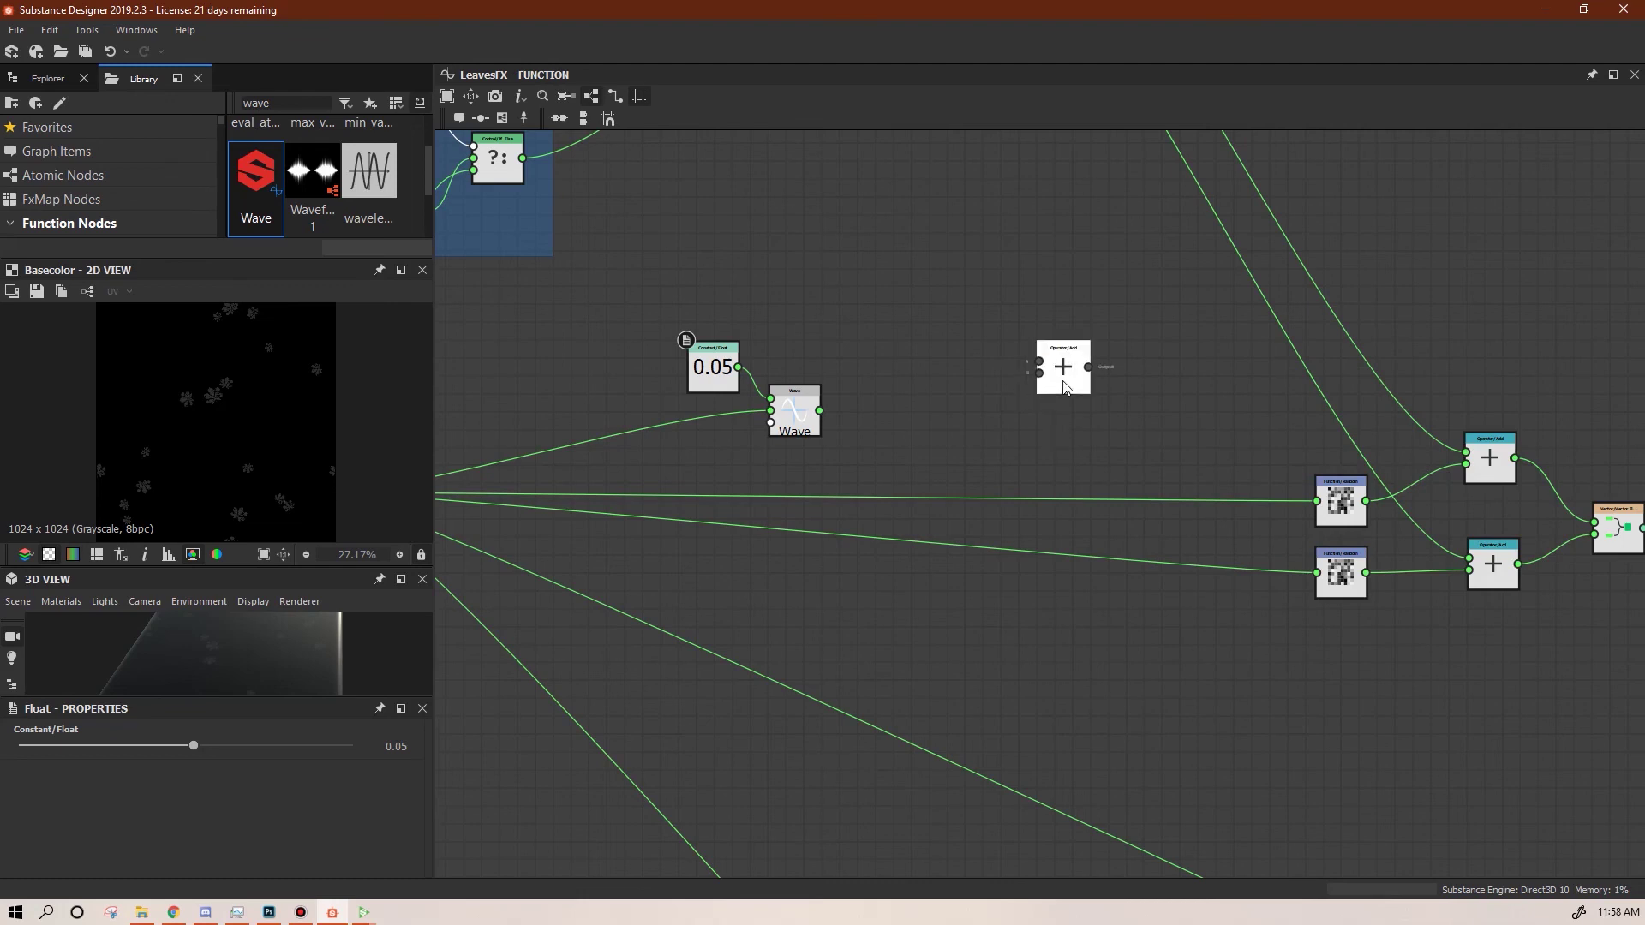
key(ctrl+d)
drag(1051, 517, 1093, 588)
Connect both the Wave node's output and the constant 1 node to the inputs of each new Add node
drag(820, 410, 1039, 360)
drag(820, 410, 1057, 568)
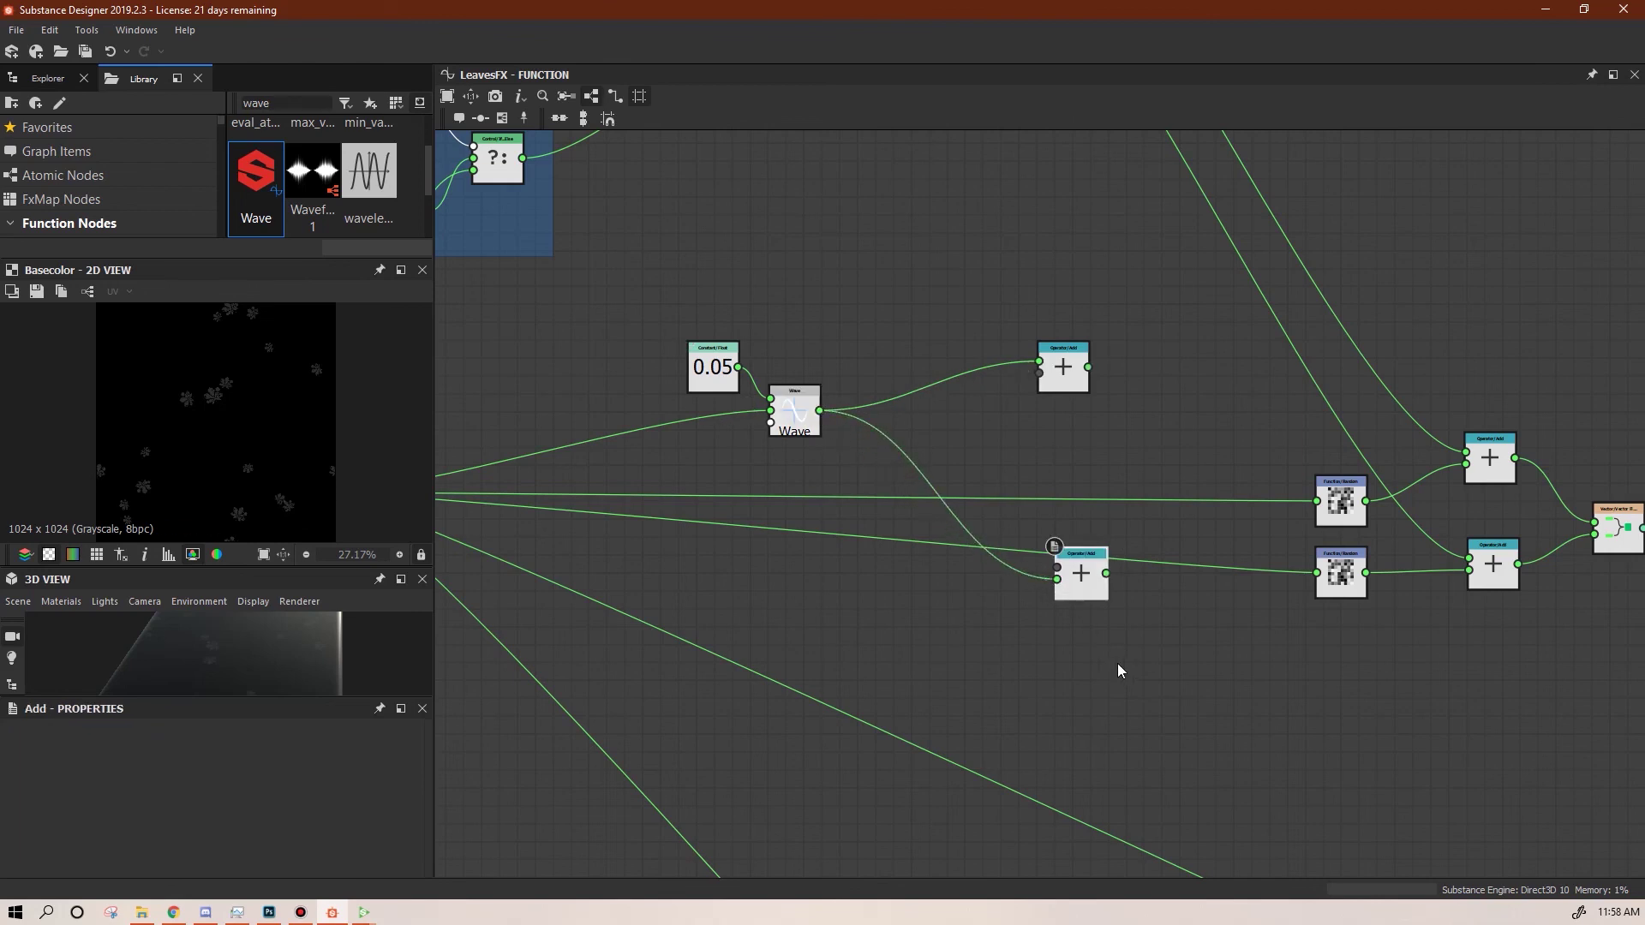
scroll(1123, 660, down, 3)
middle_drag(1136, 670, 1327, 667)
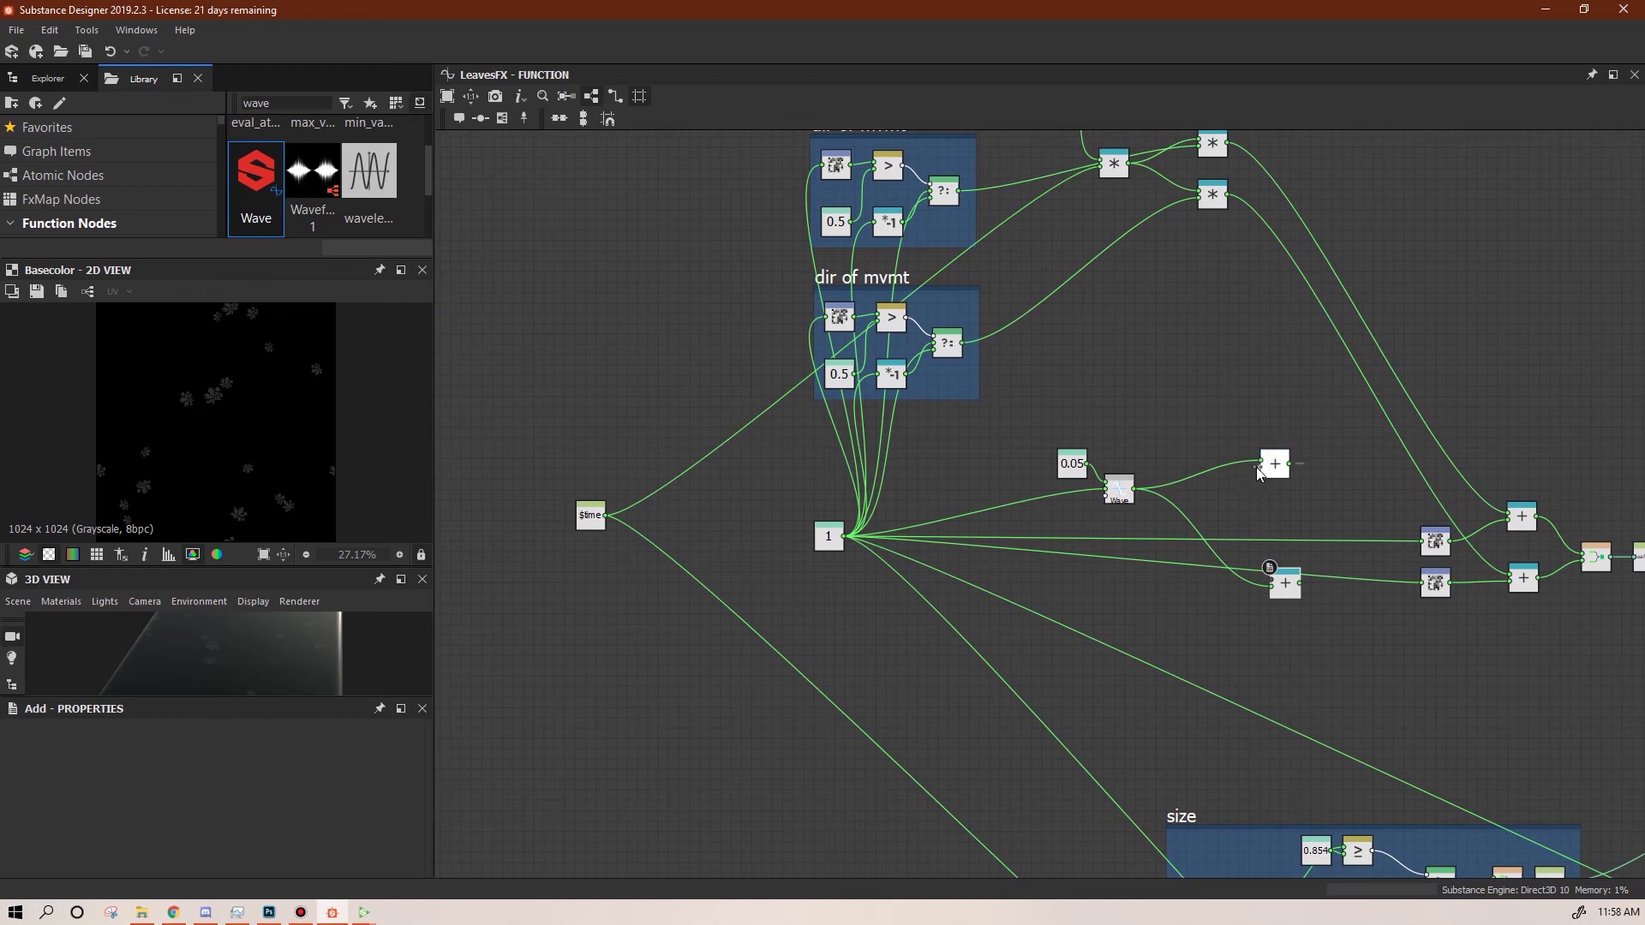
drag(1260, 468, 840, 538)
drag(1272, 581, 845, 537)
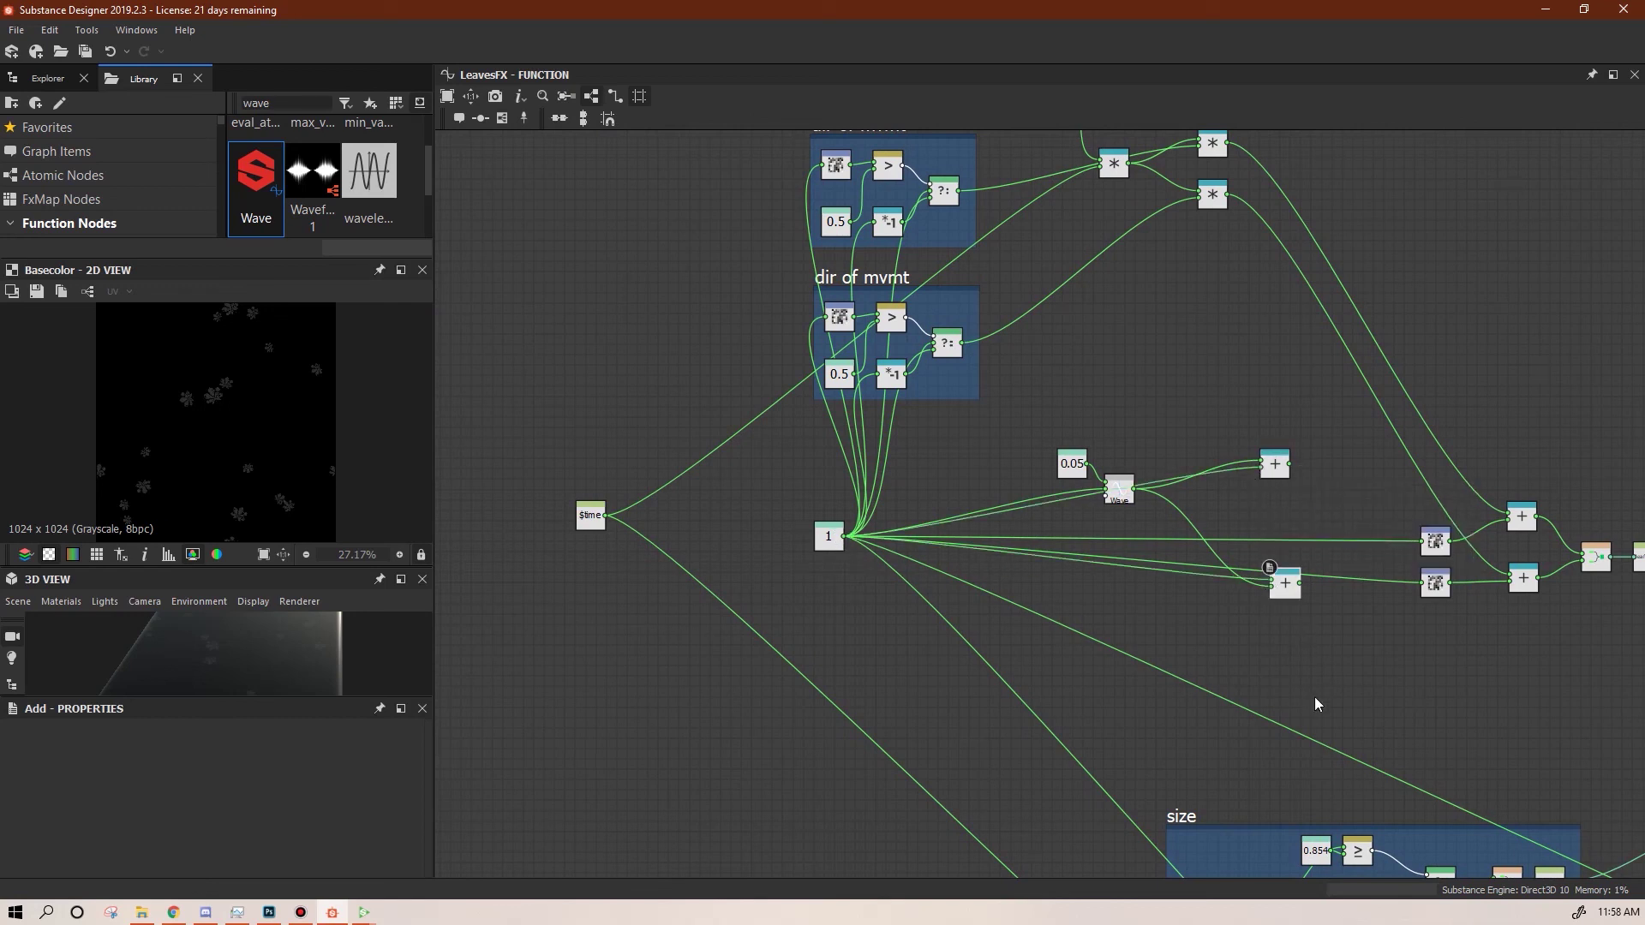
Feed the two Add nodes into the Random nodes of the leafOffset chain and move the Add, Wave and 0.05 nodes closer to them
middle_drag(1314, 690, 974, 660)
drag(1089, 515, 1087, 516)
drag(957, 556, 985, 565)
drag(933, 437, 1005, 509)
drag(999, 566, 1030, 561)
drag(777, 463, 881, 518)
drag(730, 437, 799, 482)
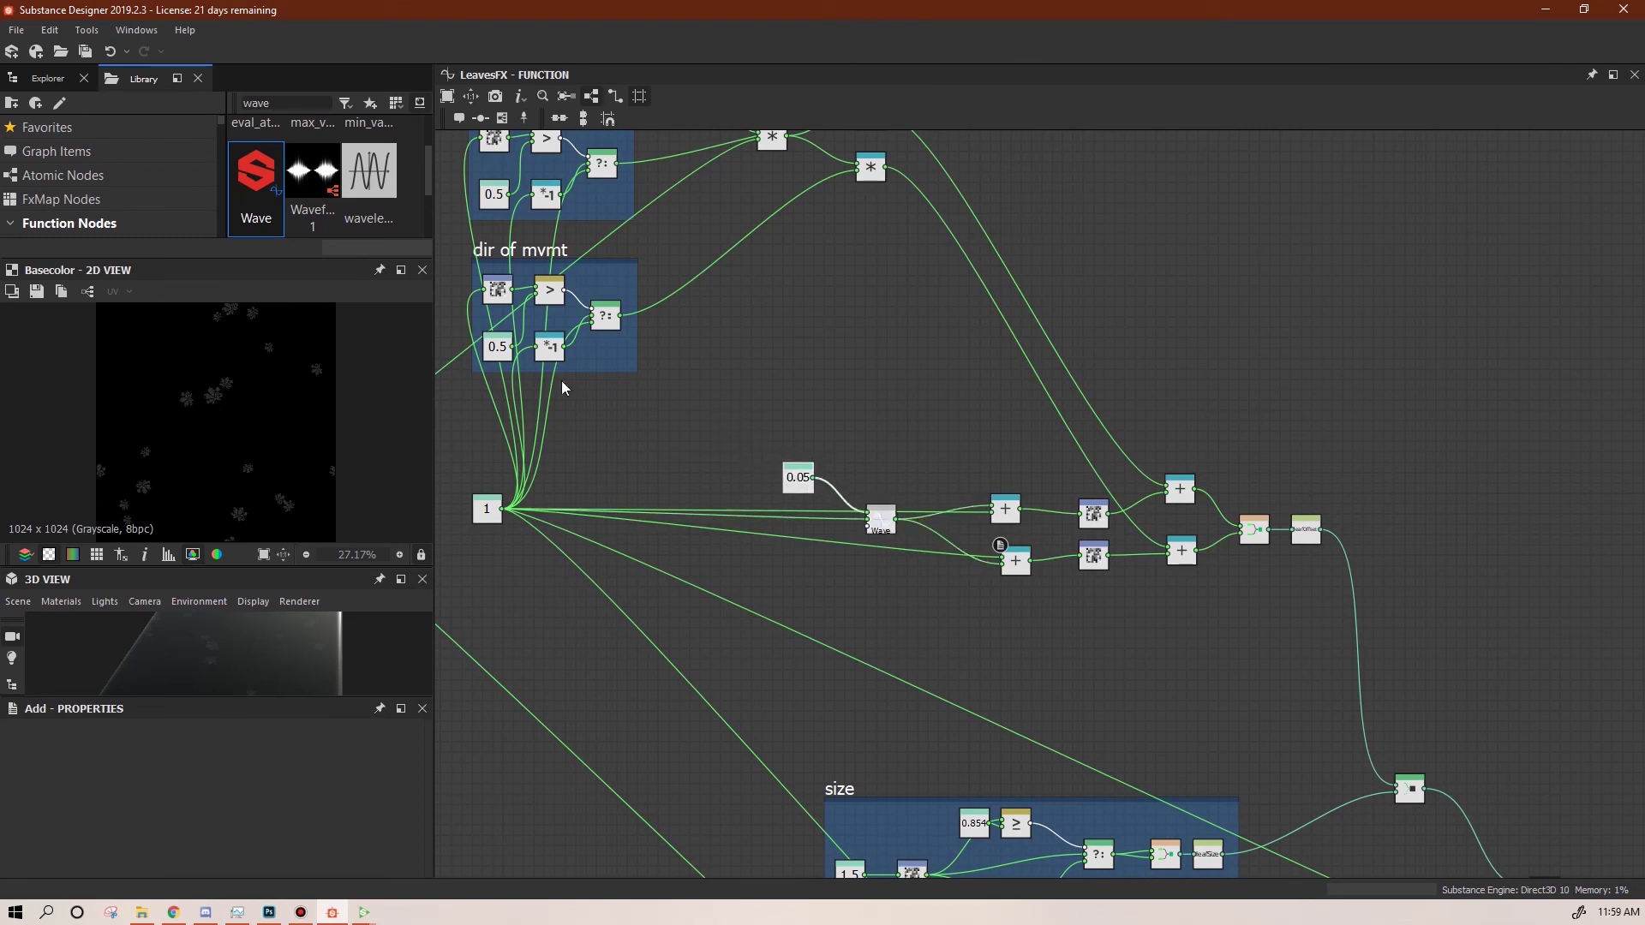
Save the floatingLeaves.sbs package, switch to Substance Player, reload the file and play the leaf animation
click(38, 80)
key(ctrl+s)
click(365, 912)
click(79, 52)
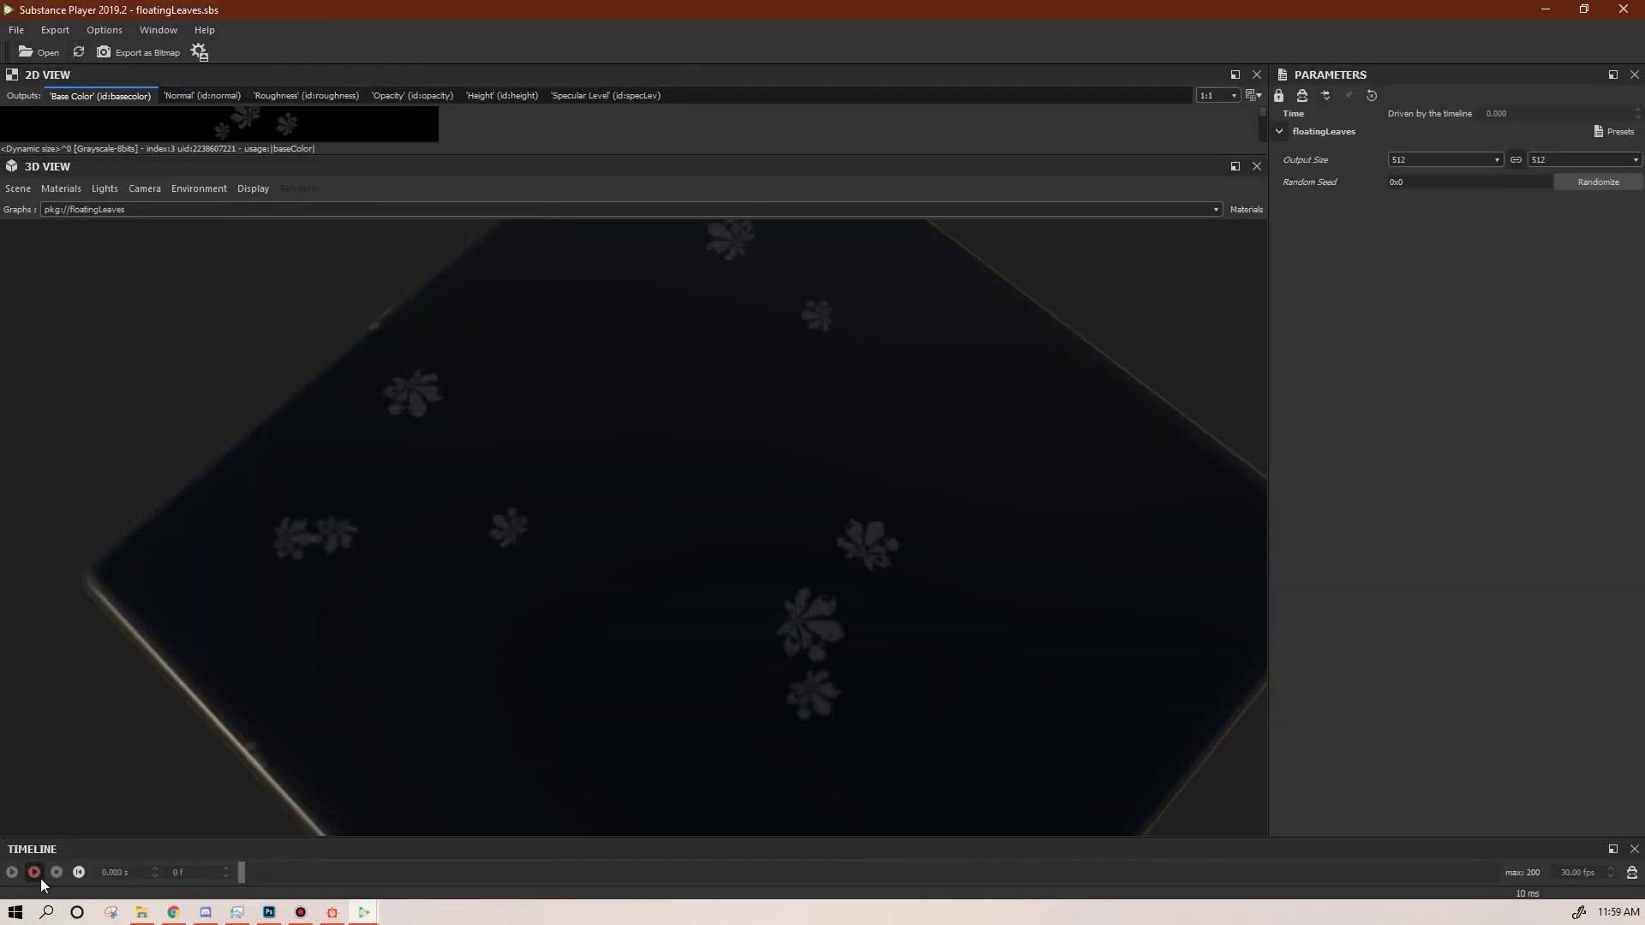
click(35, 873)
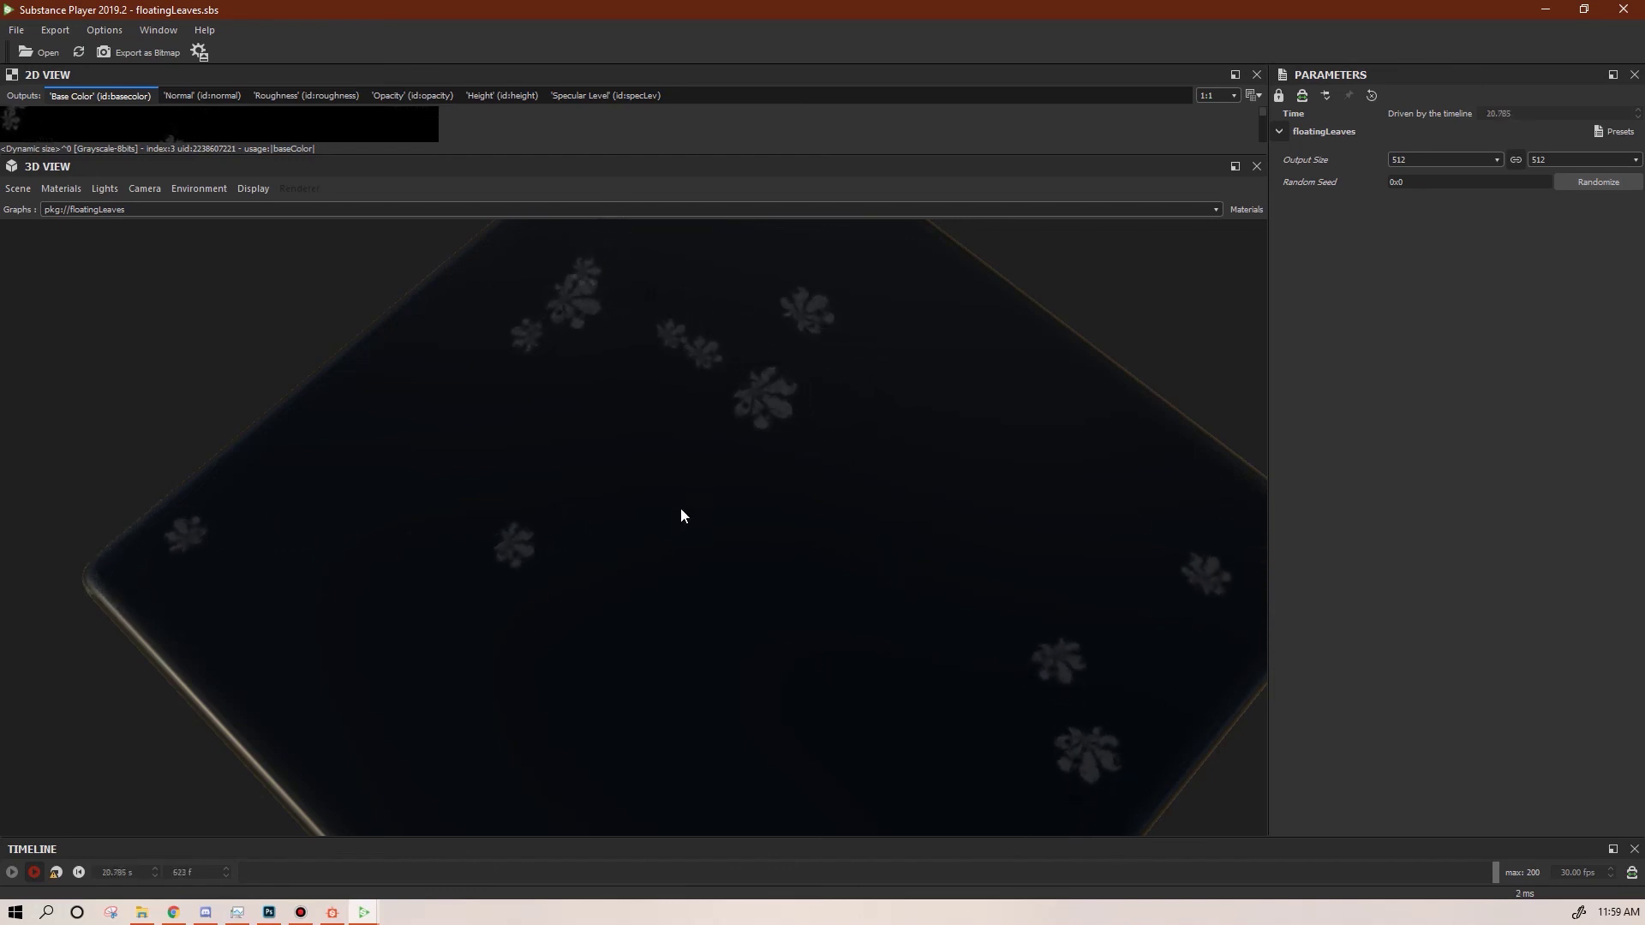
Switch back to Substance Designer, regroup the 0.05, Wave and two Add nodes, and enclose them in a frame titled "swing"
key(alt+Tab)
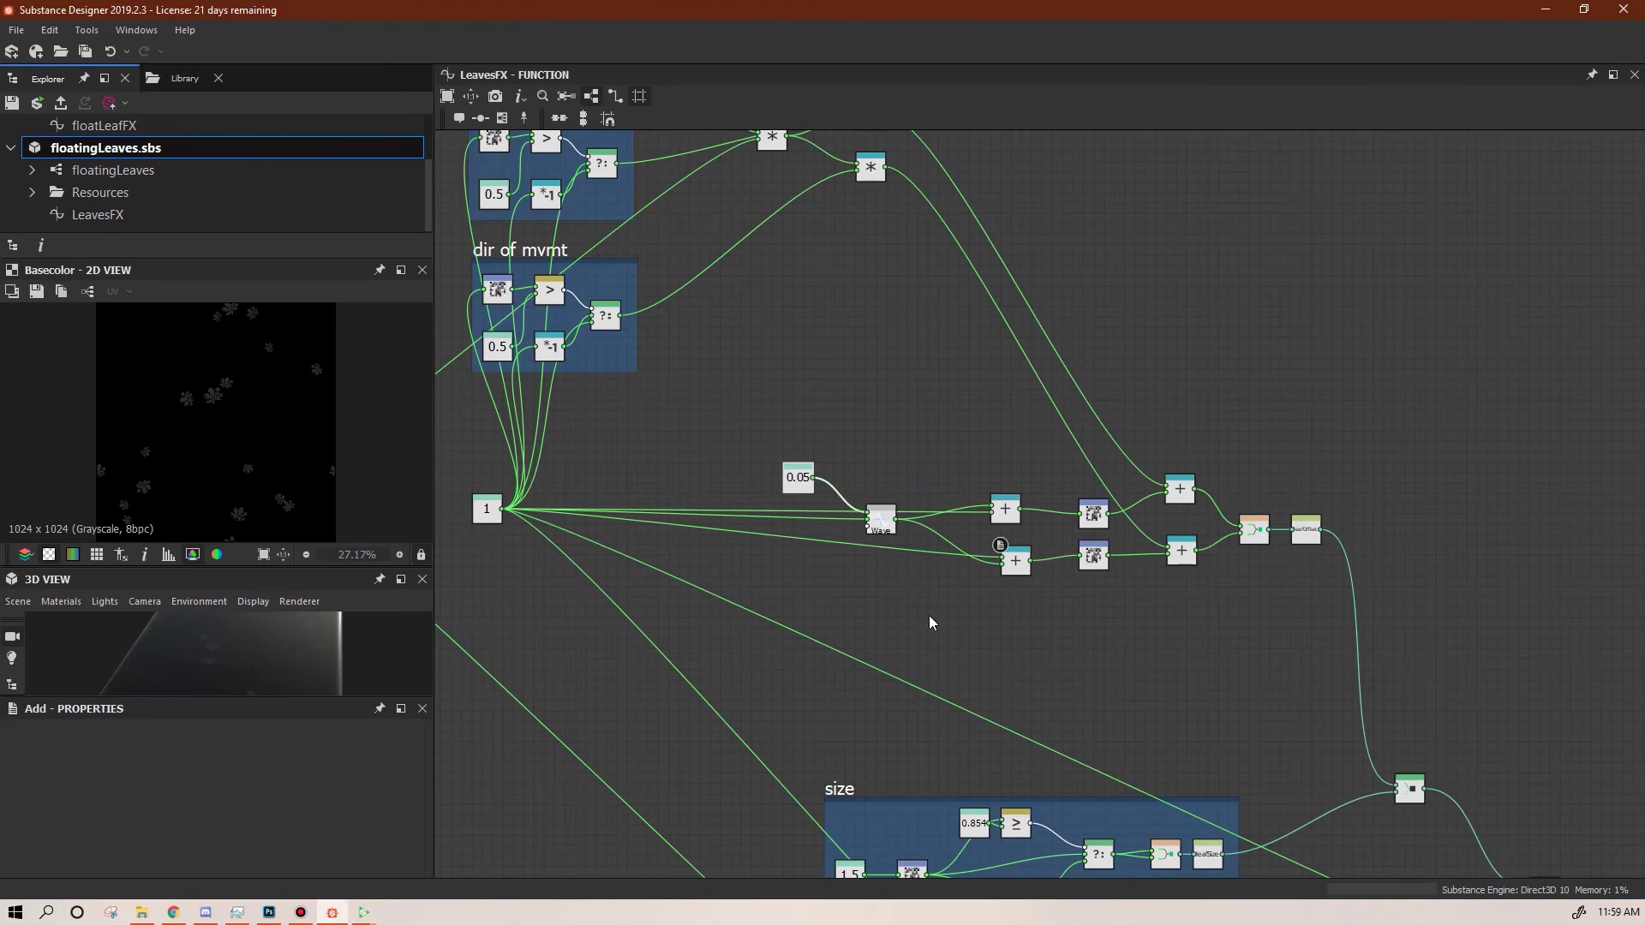
middle_drag(1136, 617, 1223, 664)
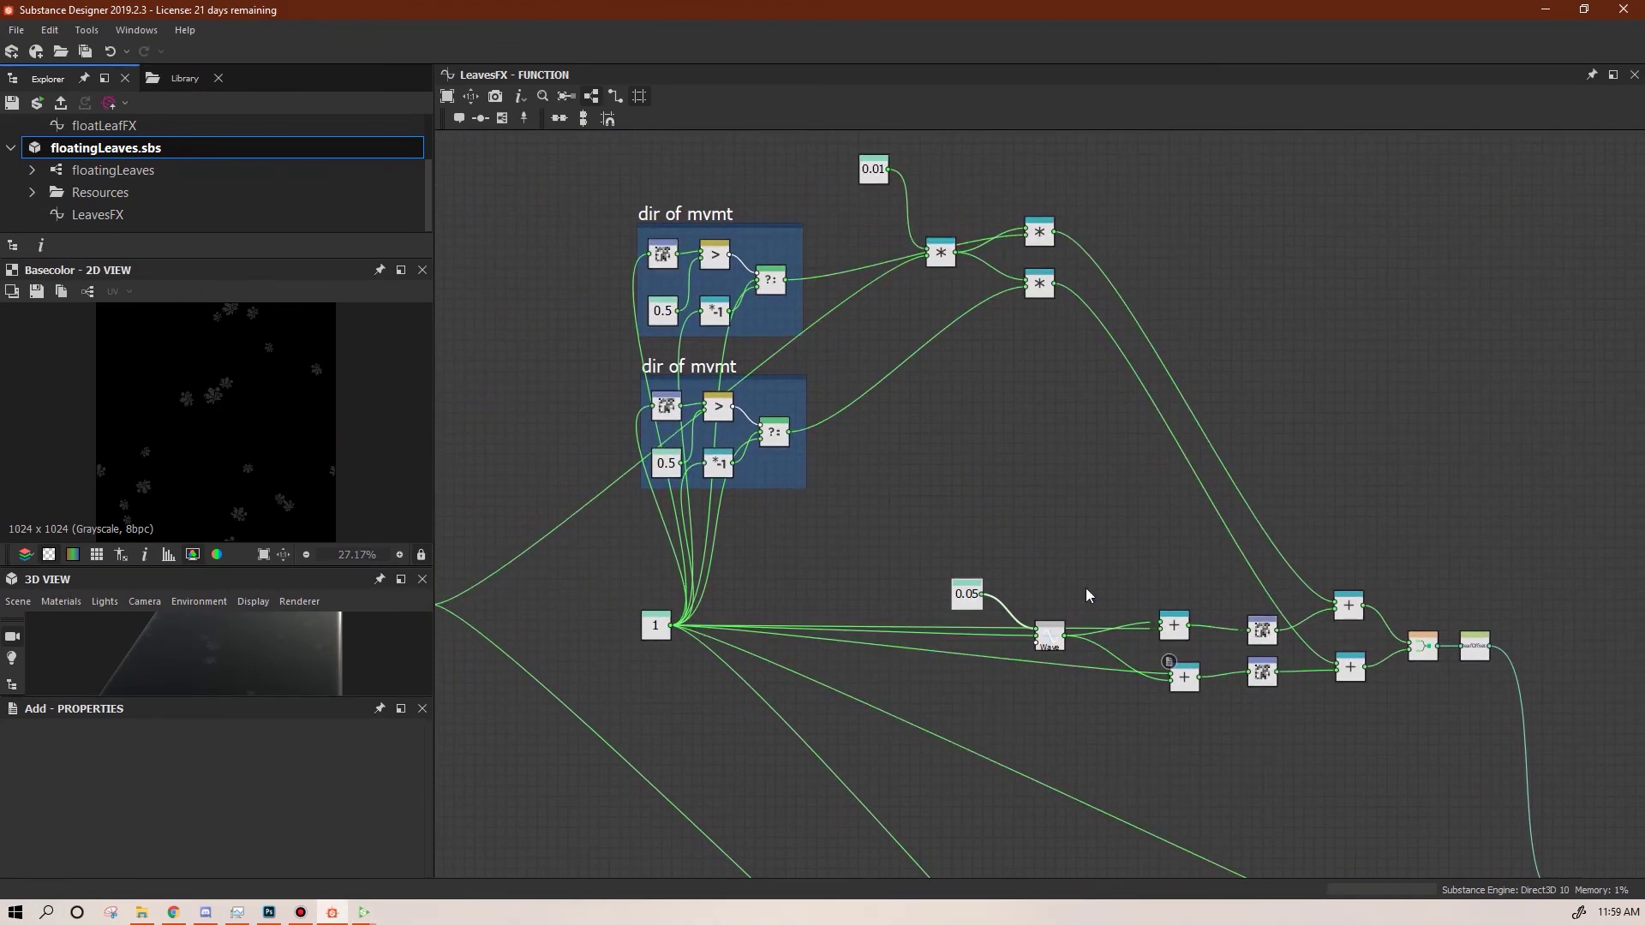
drag(1049, 636, 1101, 647)
drag(904, 556, 1073, 688)
right_click(1074, 688)
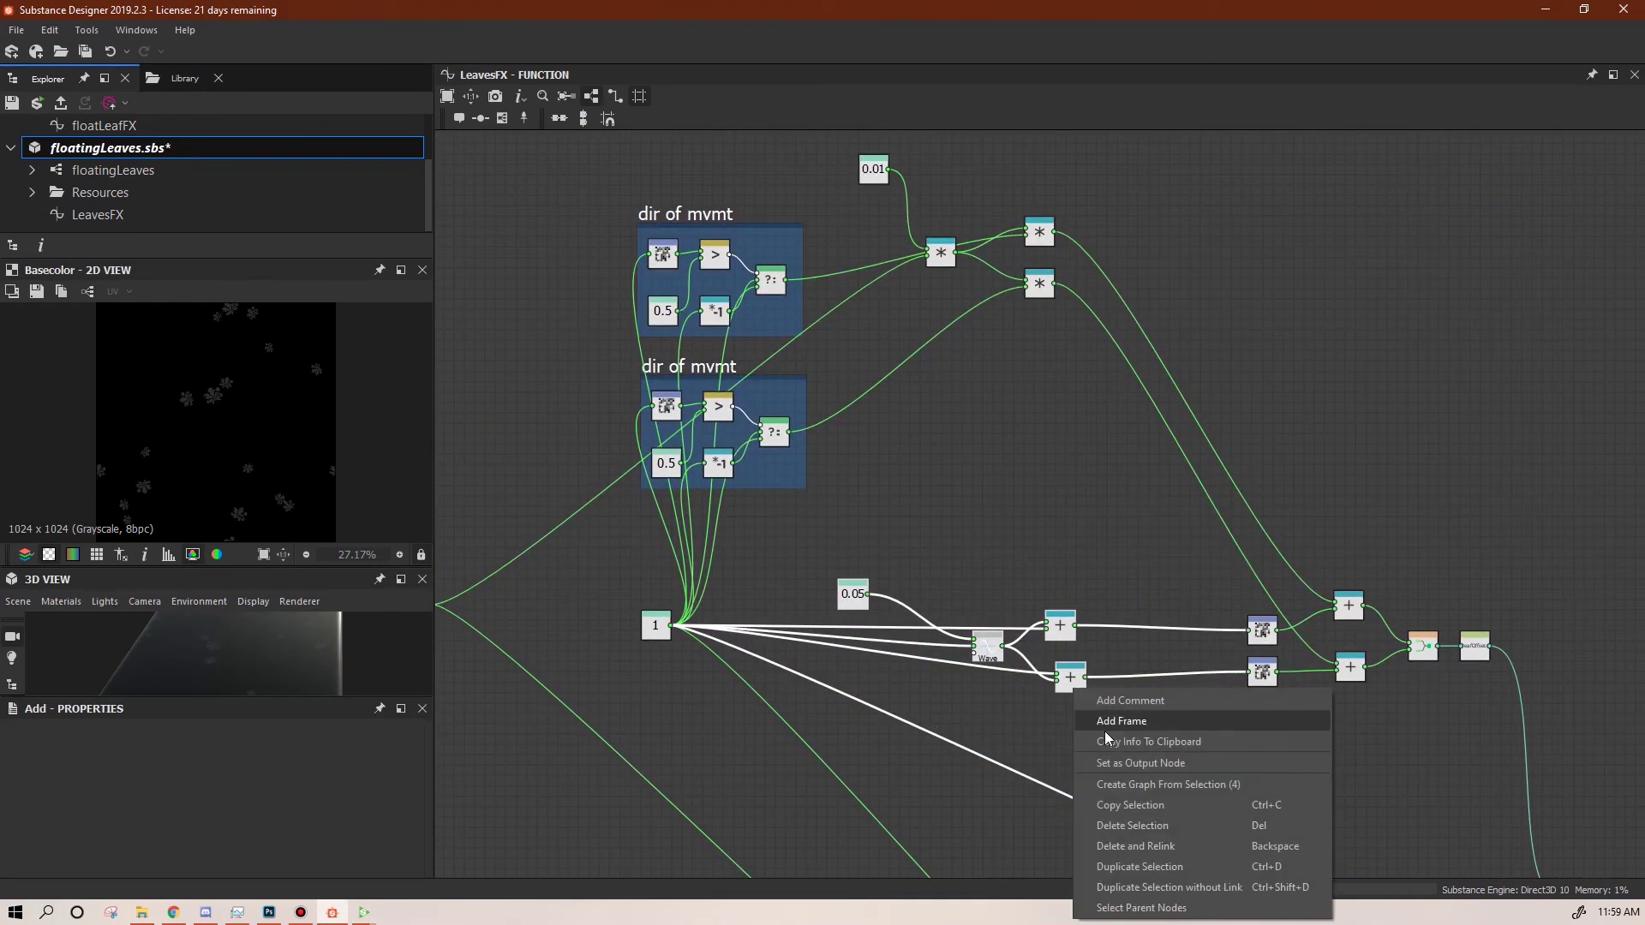
click(1122, 721)
text(swing)
key(Return)
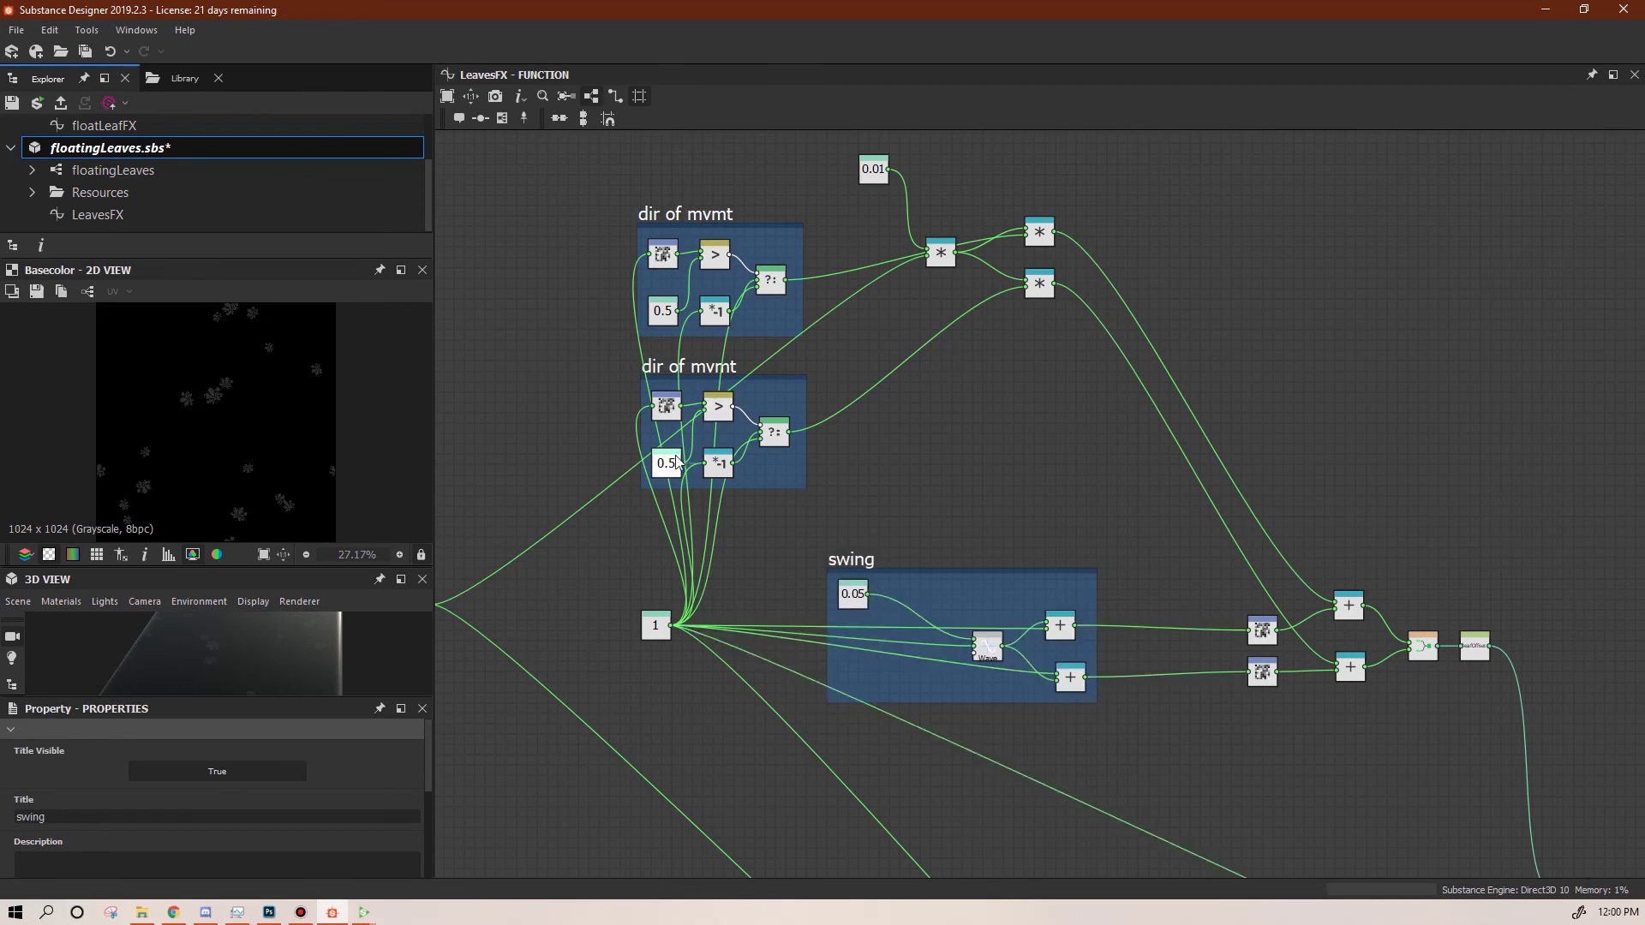
Enclose the 0.01 constant and the three Multiplication nodes in a frame titled "speed"
middle_drag(1058, 453, 928, 554)
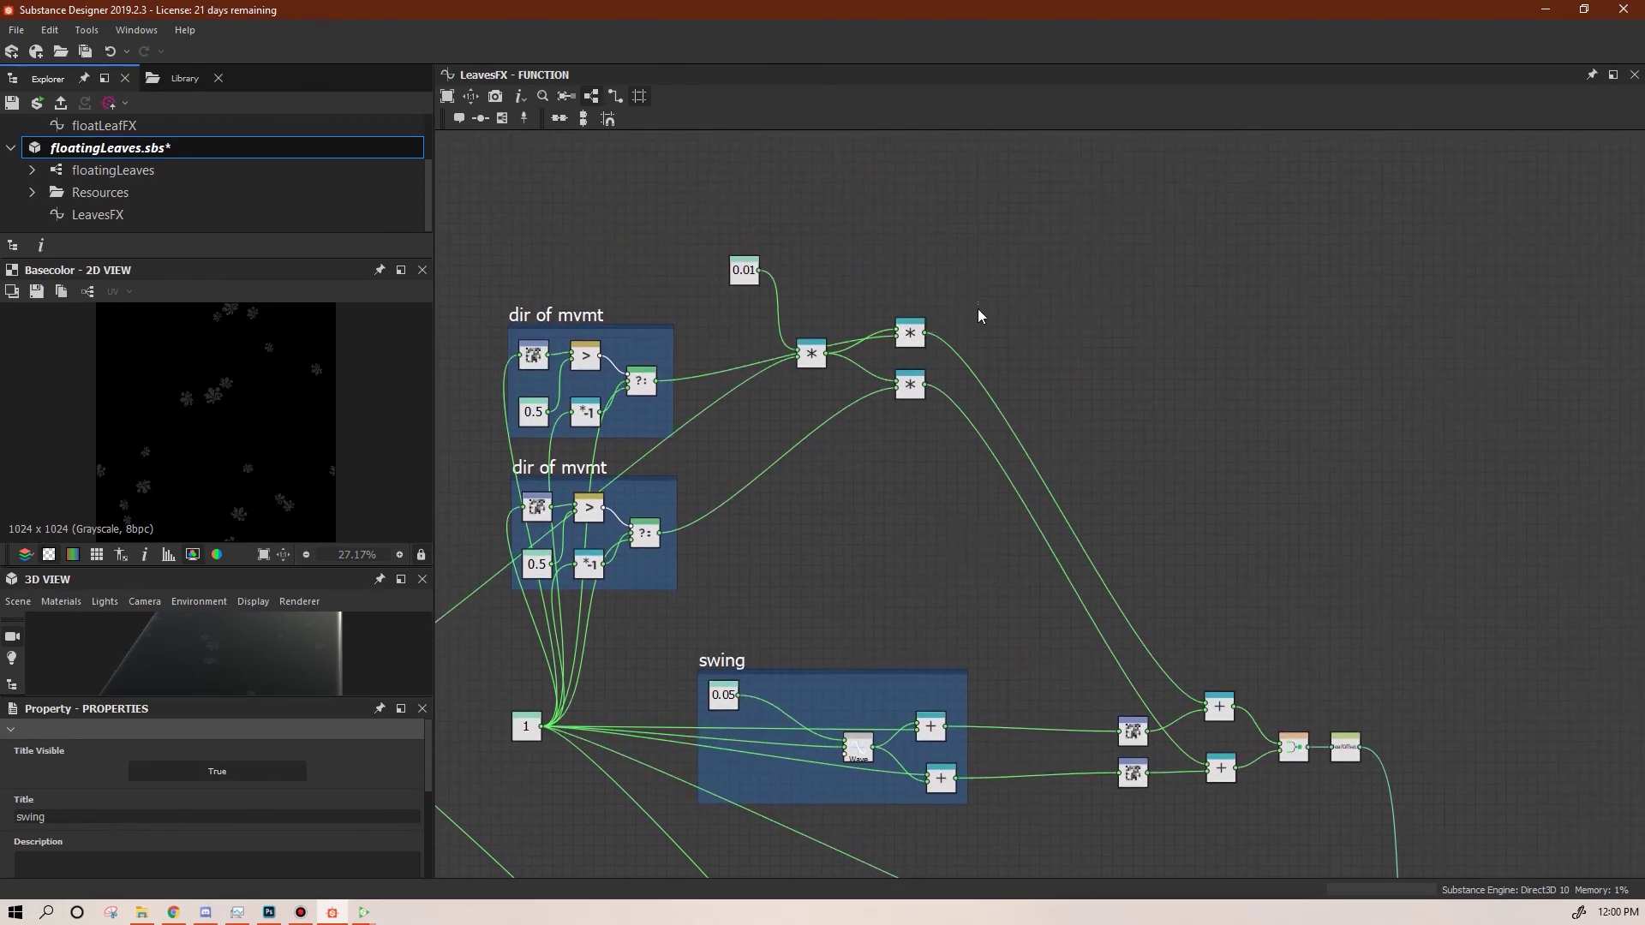
drag(979, 302, 778, 458)
key(ctrl+f)
text(speed)
click(871, 555)
Move the speed frame slightly away from the dir of mvmt frames and shift the $time node a little lower
scroll(892, 553, down, 3)
middle_drag(951, 553, 976, 457)
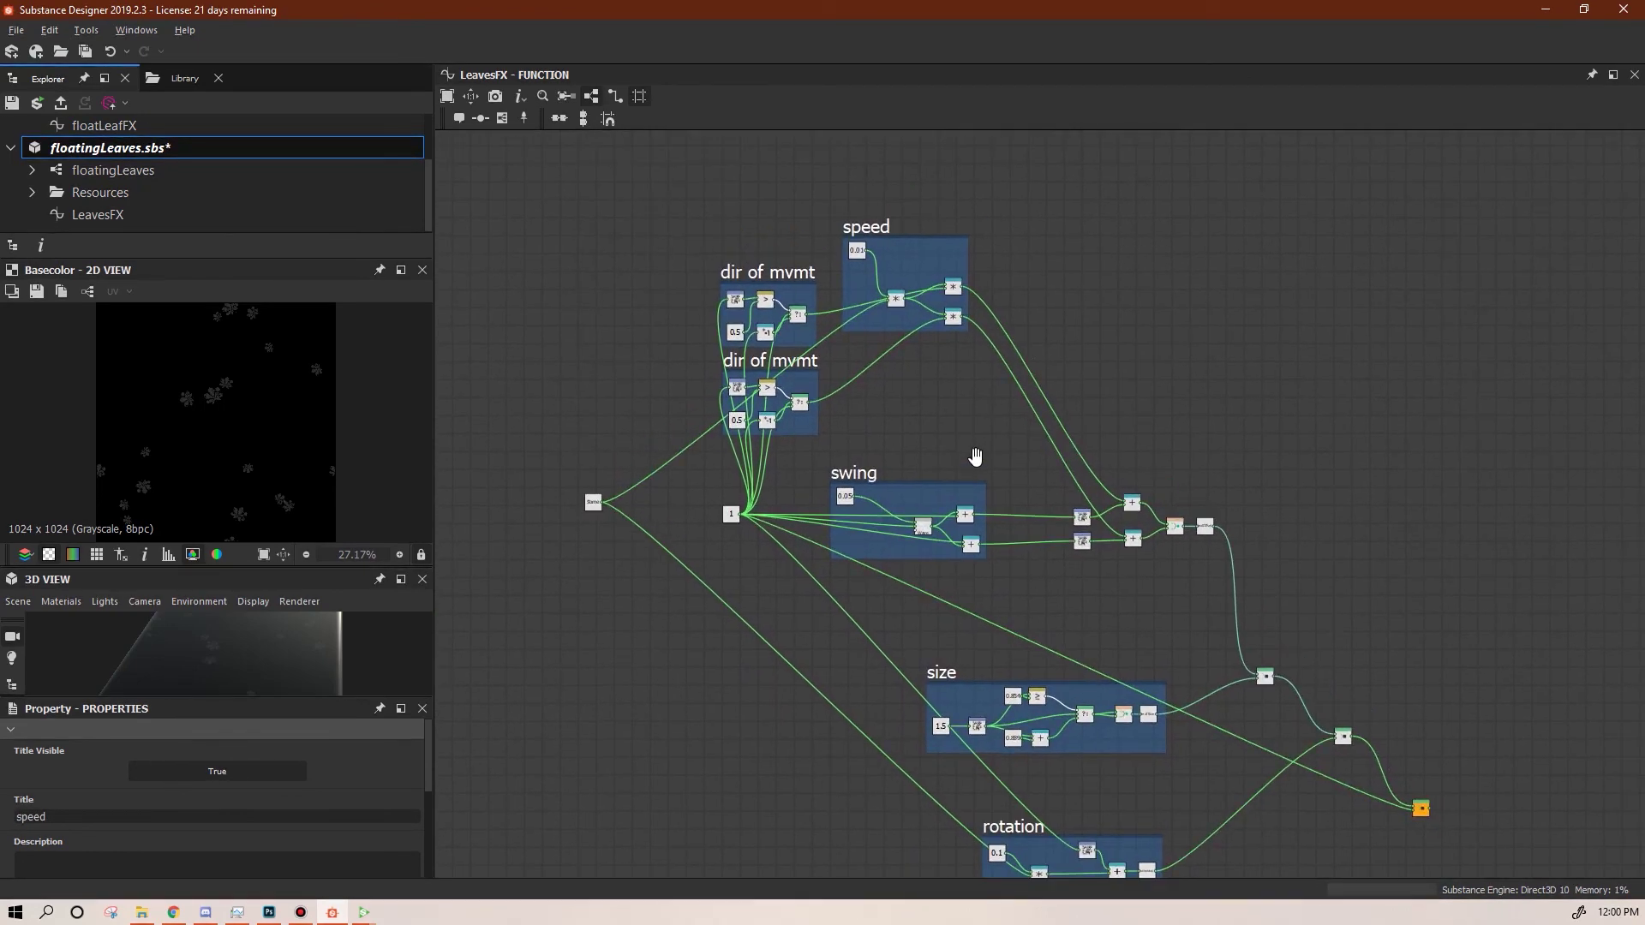
drag(887, 226, 929, 254)
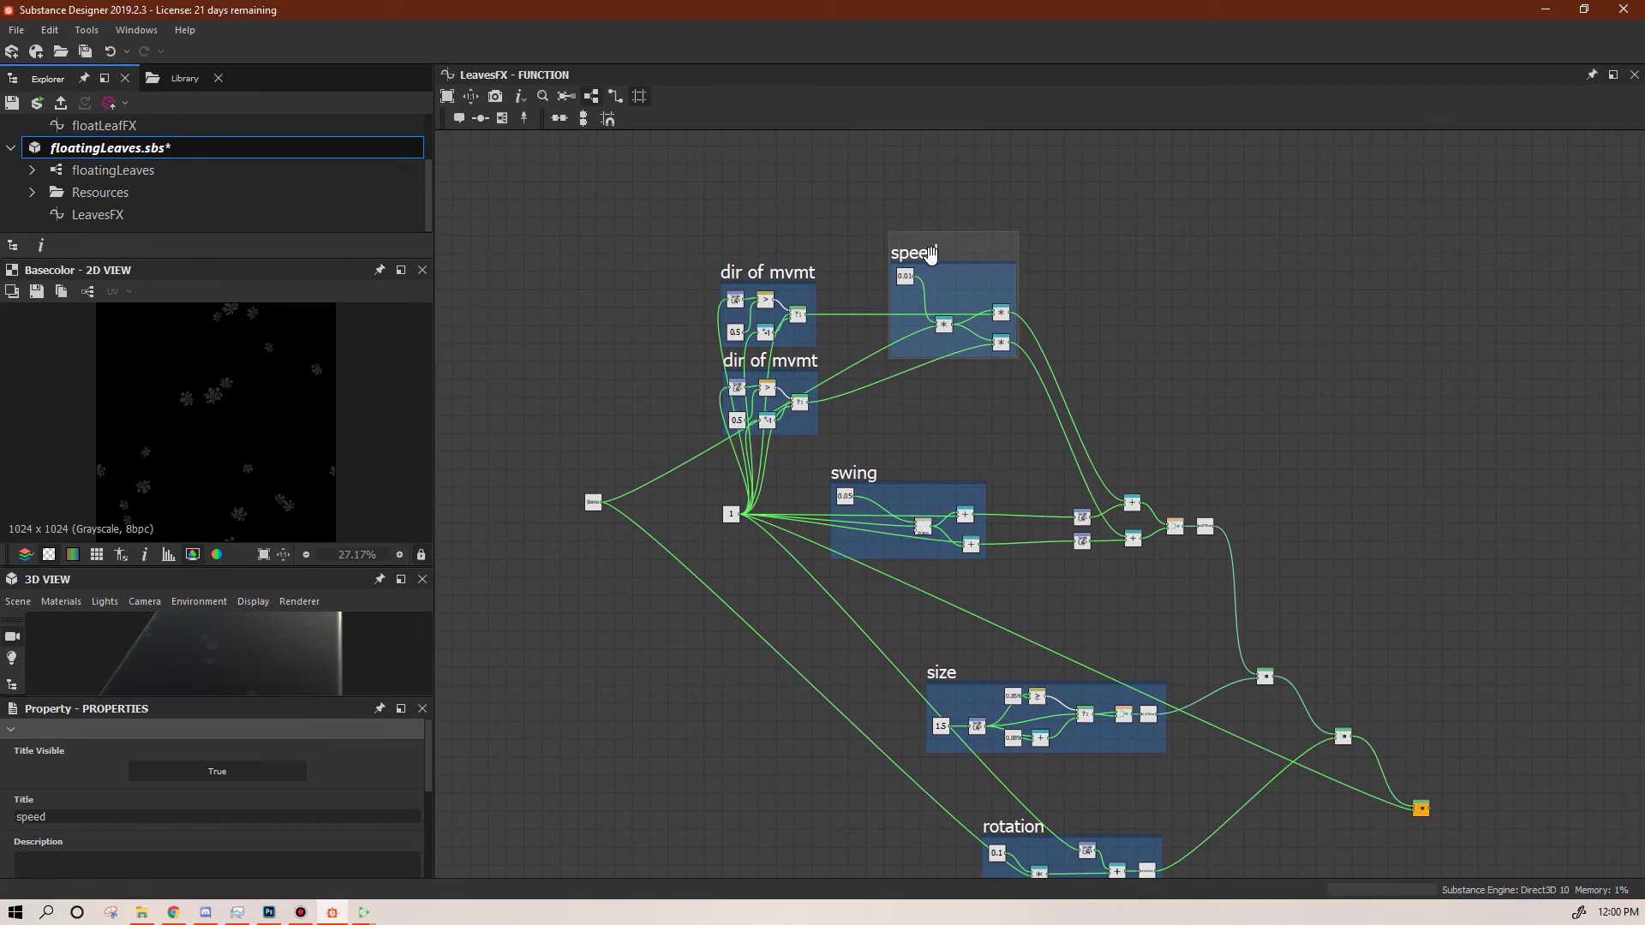
middle_drag(1202, 626, 1184, 504)
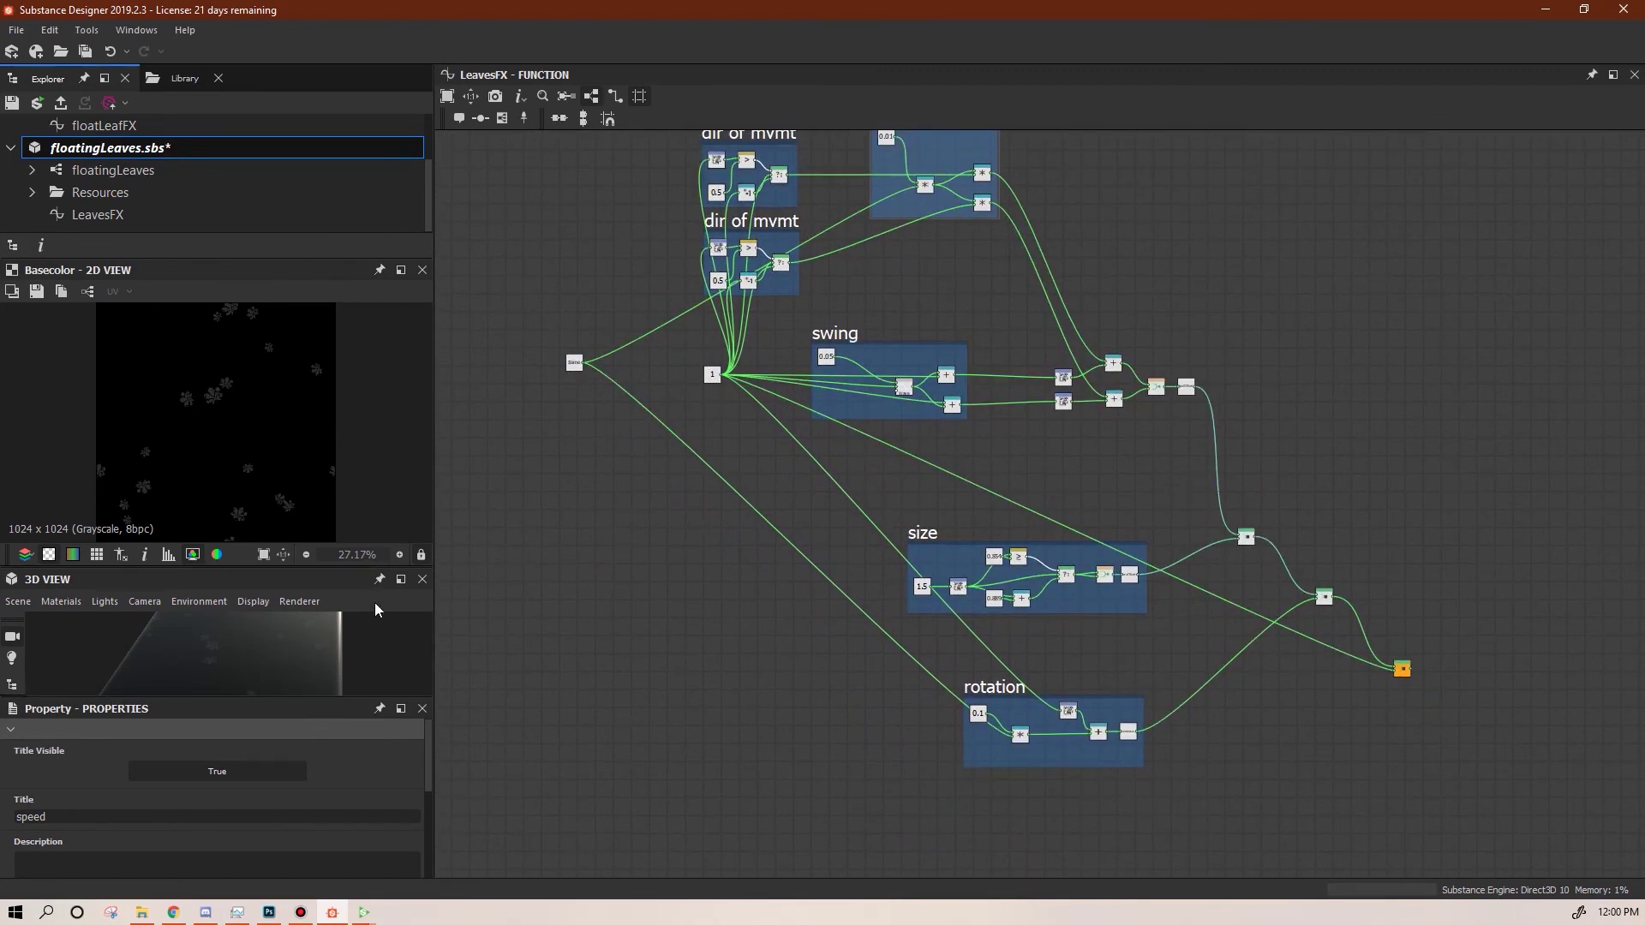
middle_drag(789, 606, 889, 662)
drag(682, 422, 684, 471)
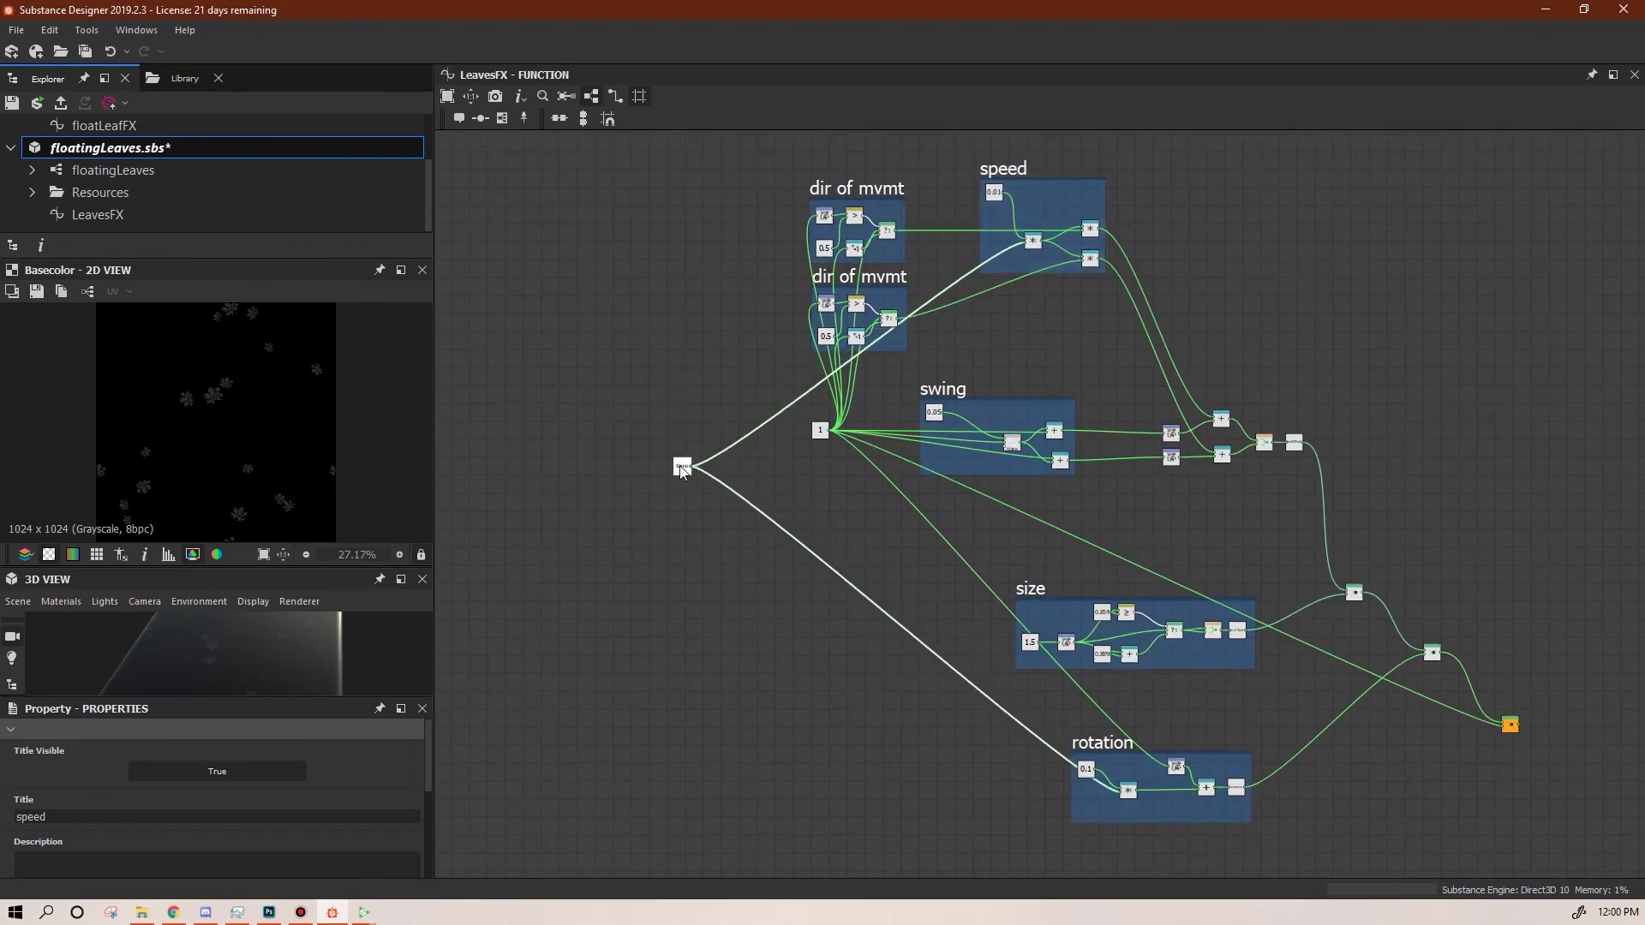